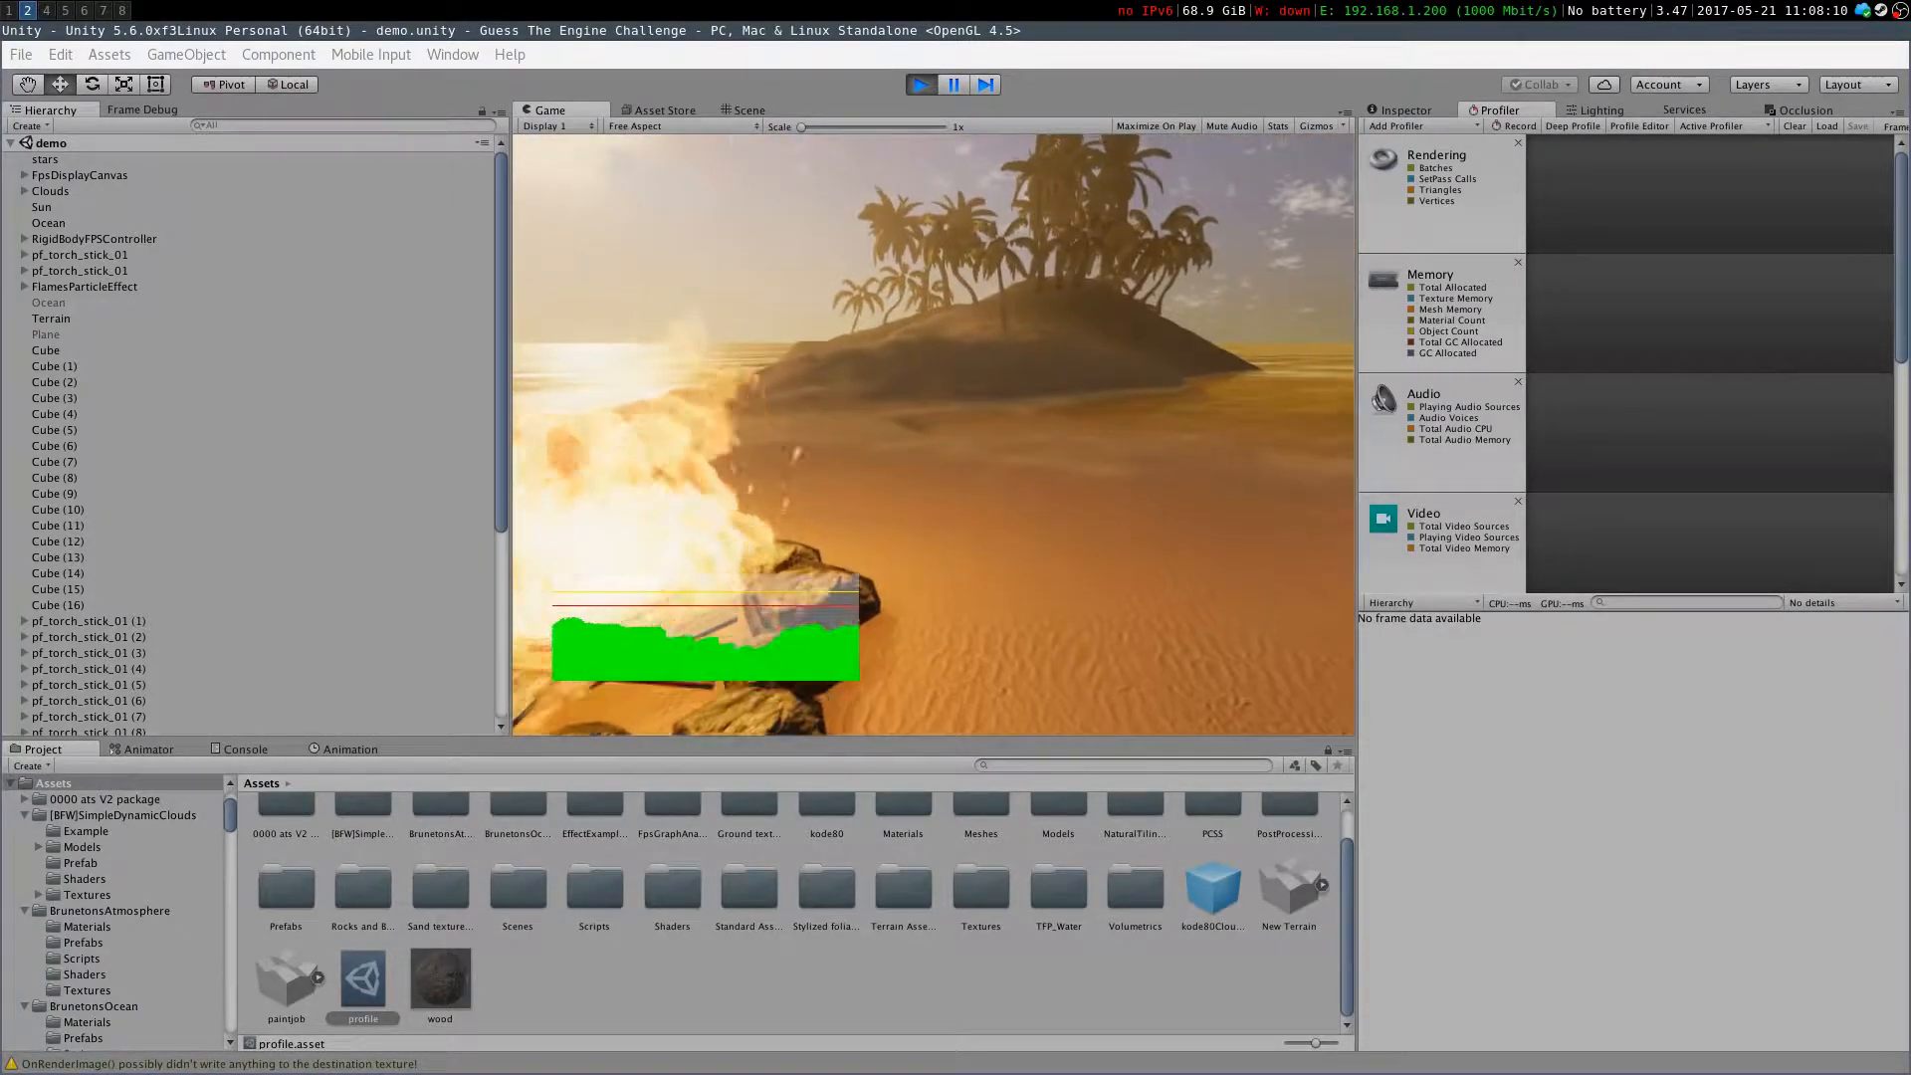
Exit Play mode and orbit around the beach and torch area of the scene in the Scene view
{"action": "left_click", "coordinate": [922, 85]}
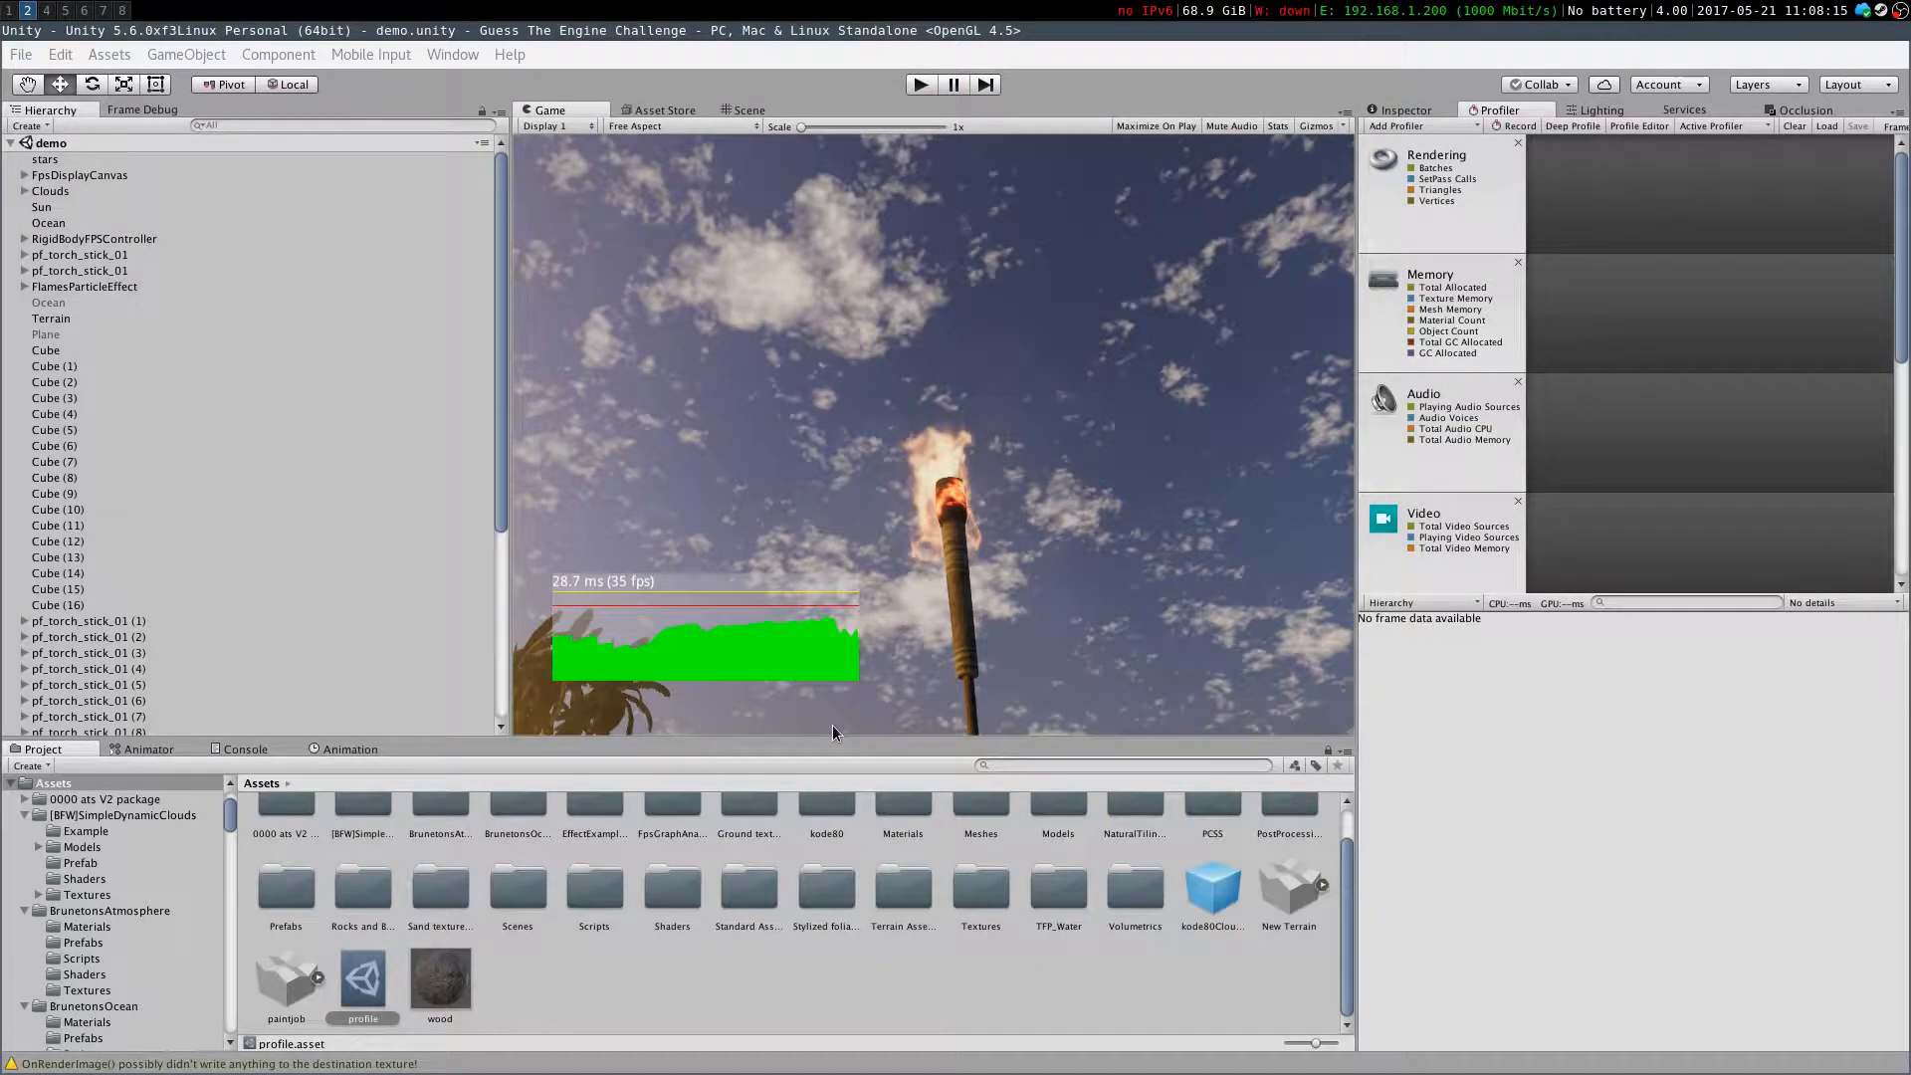
{"action": "right_click_drag", "start_coordinate": [866, 571], "coordinate": [878, 645]}
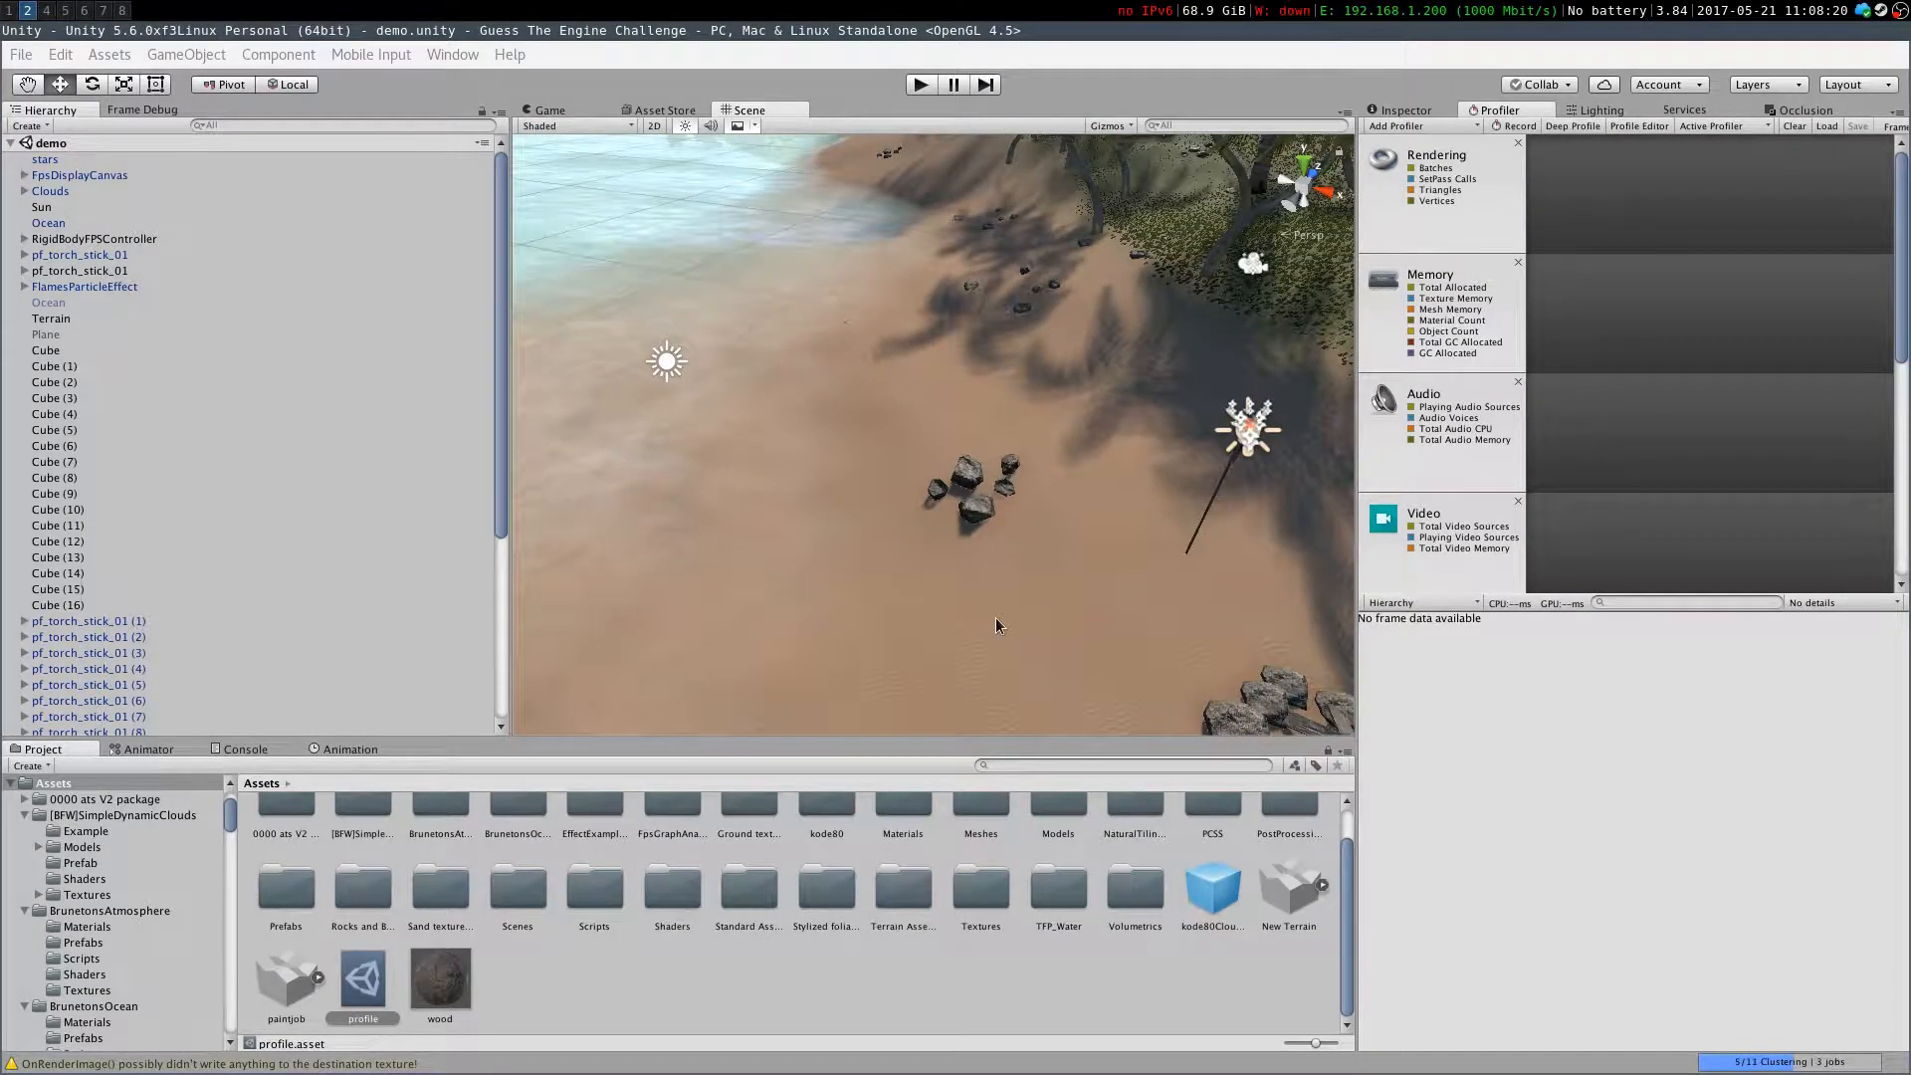
{"action": "right_click_drag", "start_coordinate": [995, 624], "coordinate": [1124, 600]}
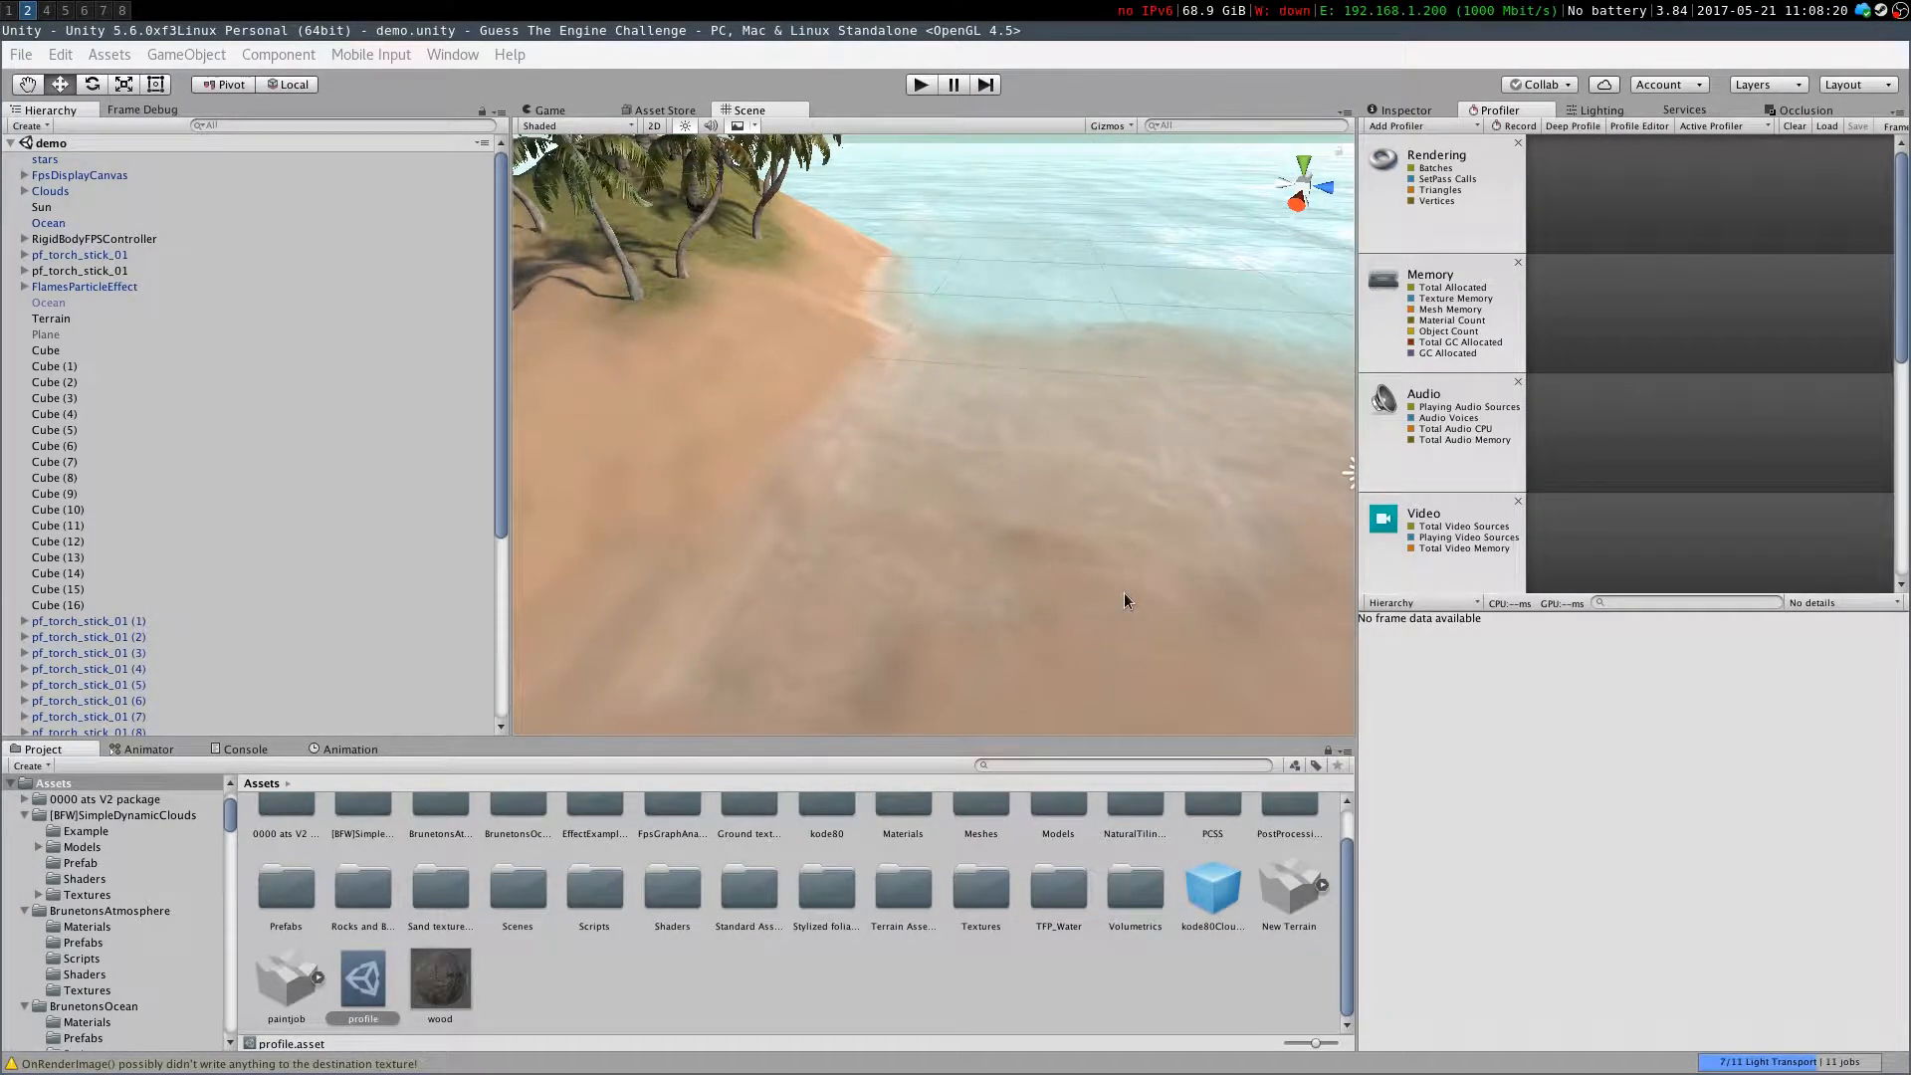
{"action": "right_click_drag", "start_coordinate": [822, 538], "coordinate": [540, 579]}
{"action": "right_click_drag", "start_coordinate": [838, 513], "coordinate": [882, 611]}
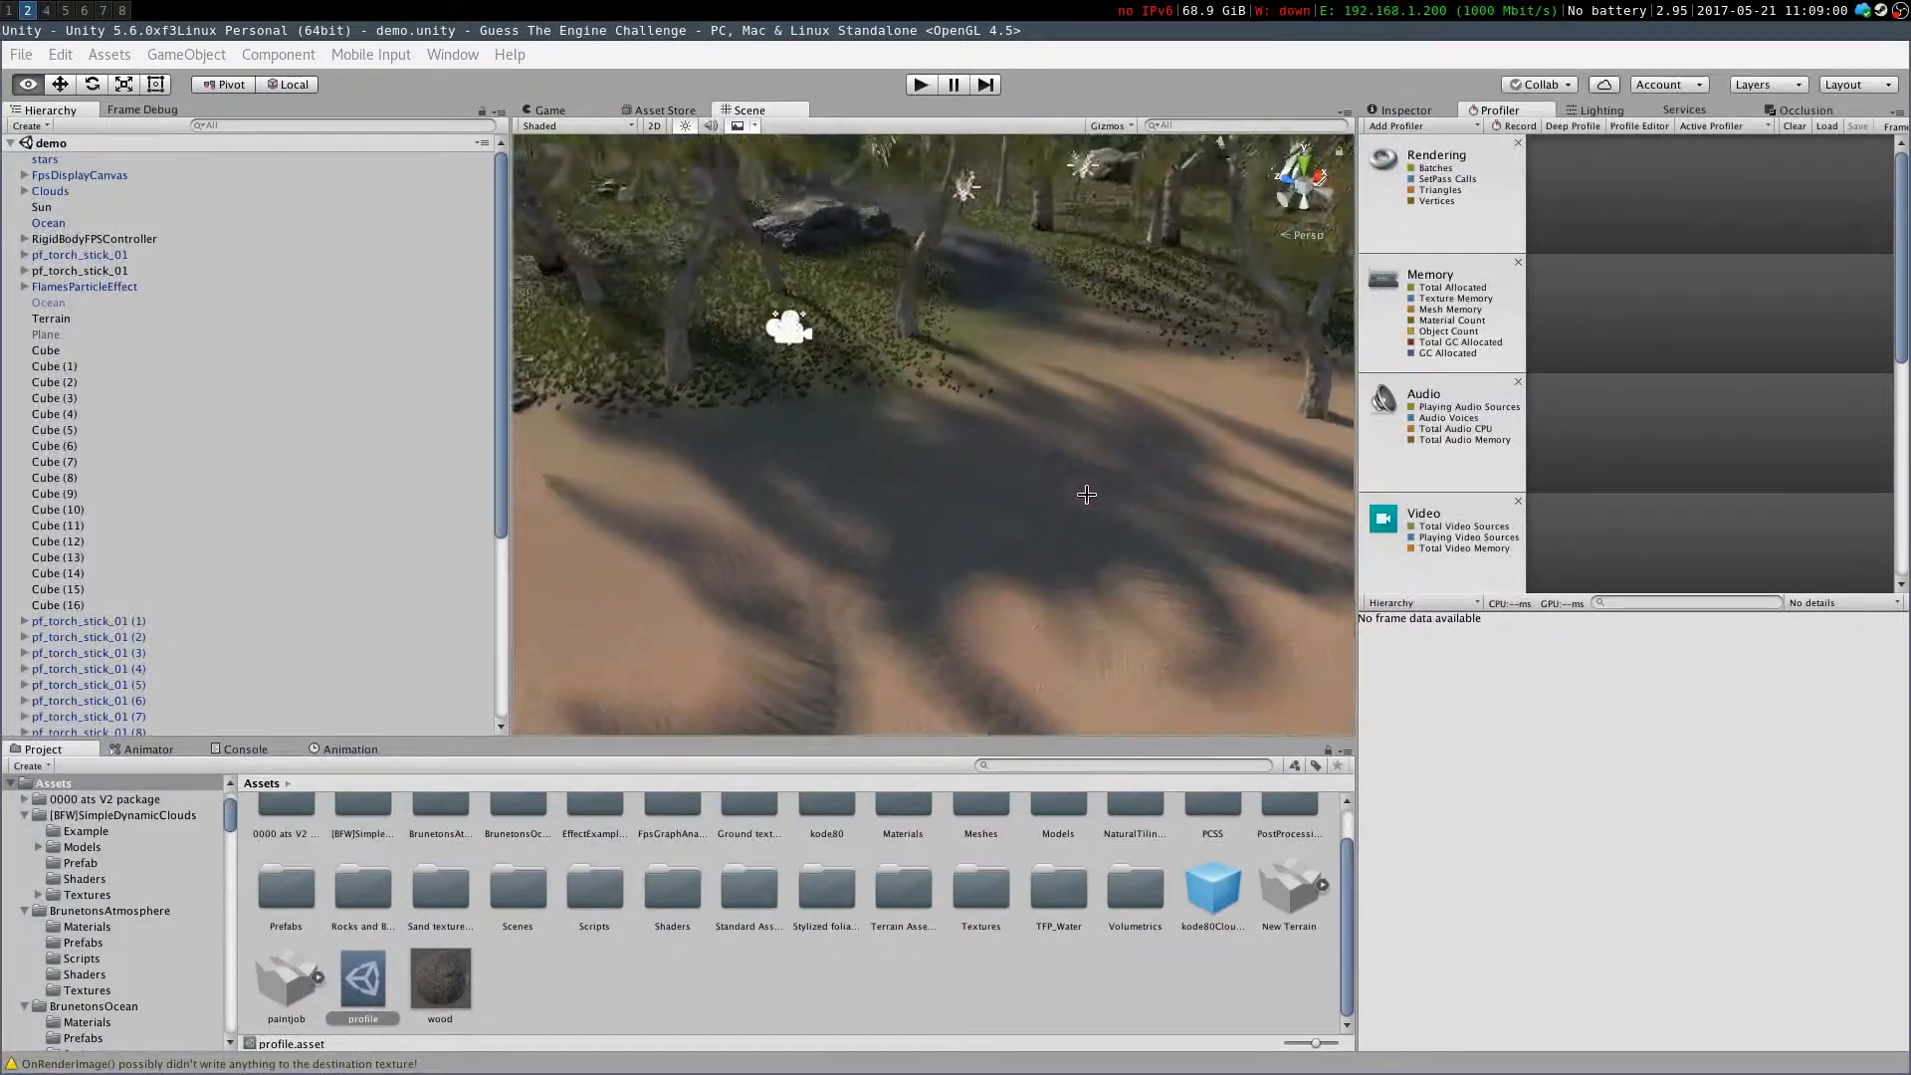
{"action": "mouse_move", "coordinate": [889, 329]}
{"action": "right_mouse_down"}
{"action": "mouse_move", "coordinate": [780, 362]}
{"action": "mouse_move", "coordinate": [992, 406]}
{"action": "mouse_move", "coordinate": [922, 425]}
{"action": "mouse_move", "coordinate": [839, 412]}
{"action": "mouse_move", "coordinate": [955, 448]}
{"action": "mouse_move", "coordinate": [1220, 444]}
{"action": "mouse_move", "coordinate": [1190, 543]}
{"action": "mouse_move", "coordinate": [1001, 417]}
{"action": "mouse_move", "coordinate": [1002, 499]}
{"action": "mouse_move", "coordinate": [1028, 528]}
{"action": "mouse_move", "coordinate": [1075, 499]}
{"action": "mouse_move", "coordinate": [1016, 455]}
{"action": "mouse_move", "coordinate": [1101, 414]}
{"action": "mouse_move", "coordinate": [977, 414]}
{"action": "mouse_move", "coordinate": [1141, 425]}
{"action": "mouse_move", "coordinate": [919, 491]}
{"action": "mouse_move", "coordinate": [631, 439]}
{"action": "mouse_move", "coordinate": [931, 490]}
{"action": "mouse_move", "coordinate": [827, 555]}
{"action": "mouse_move", "coordinate": [666, 567]}
{"action": "mouse_move", "coordinate": [861, 606]}
{"action": "mouse_move", "coordinate": [1037, 587]}
{"action": "mouse_move", "coordinate": [926, 528]}
{"action": "mouse_move", "coordinate": [874, 555]}
{"action": "mouse_move", "coordinate": [1083, 561]}
{"action": "mouse_move", "coordinate": [790, 578]}
{"action": "mouse_move", "coordinate": [738, 567]}
{"action": "mouse_move", "coordinate": [810, 567]}
{"action": "mouse_move", "coordinate": [585, 533]}
{"action": "mouse_move", "coordinate": [1328, 562]}
{"action": "mouse_move", "coordinate": [1035, 579]}
{"action": "mouse_move", "coordinate": [955, 558]}
{"action": "mouse_move", "coordinate": [865, 463]}
{"action": "right_mouse_up"}
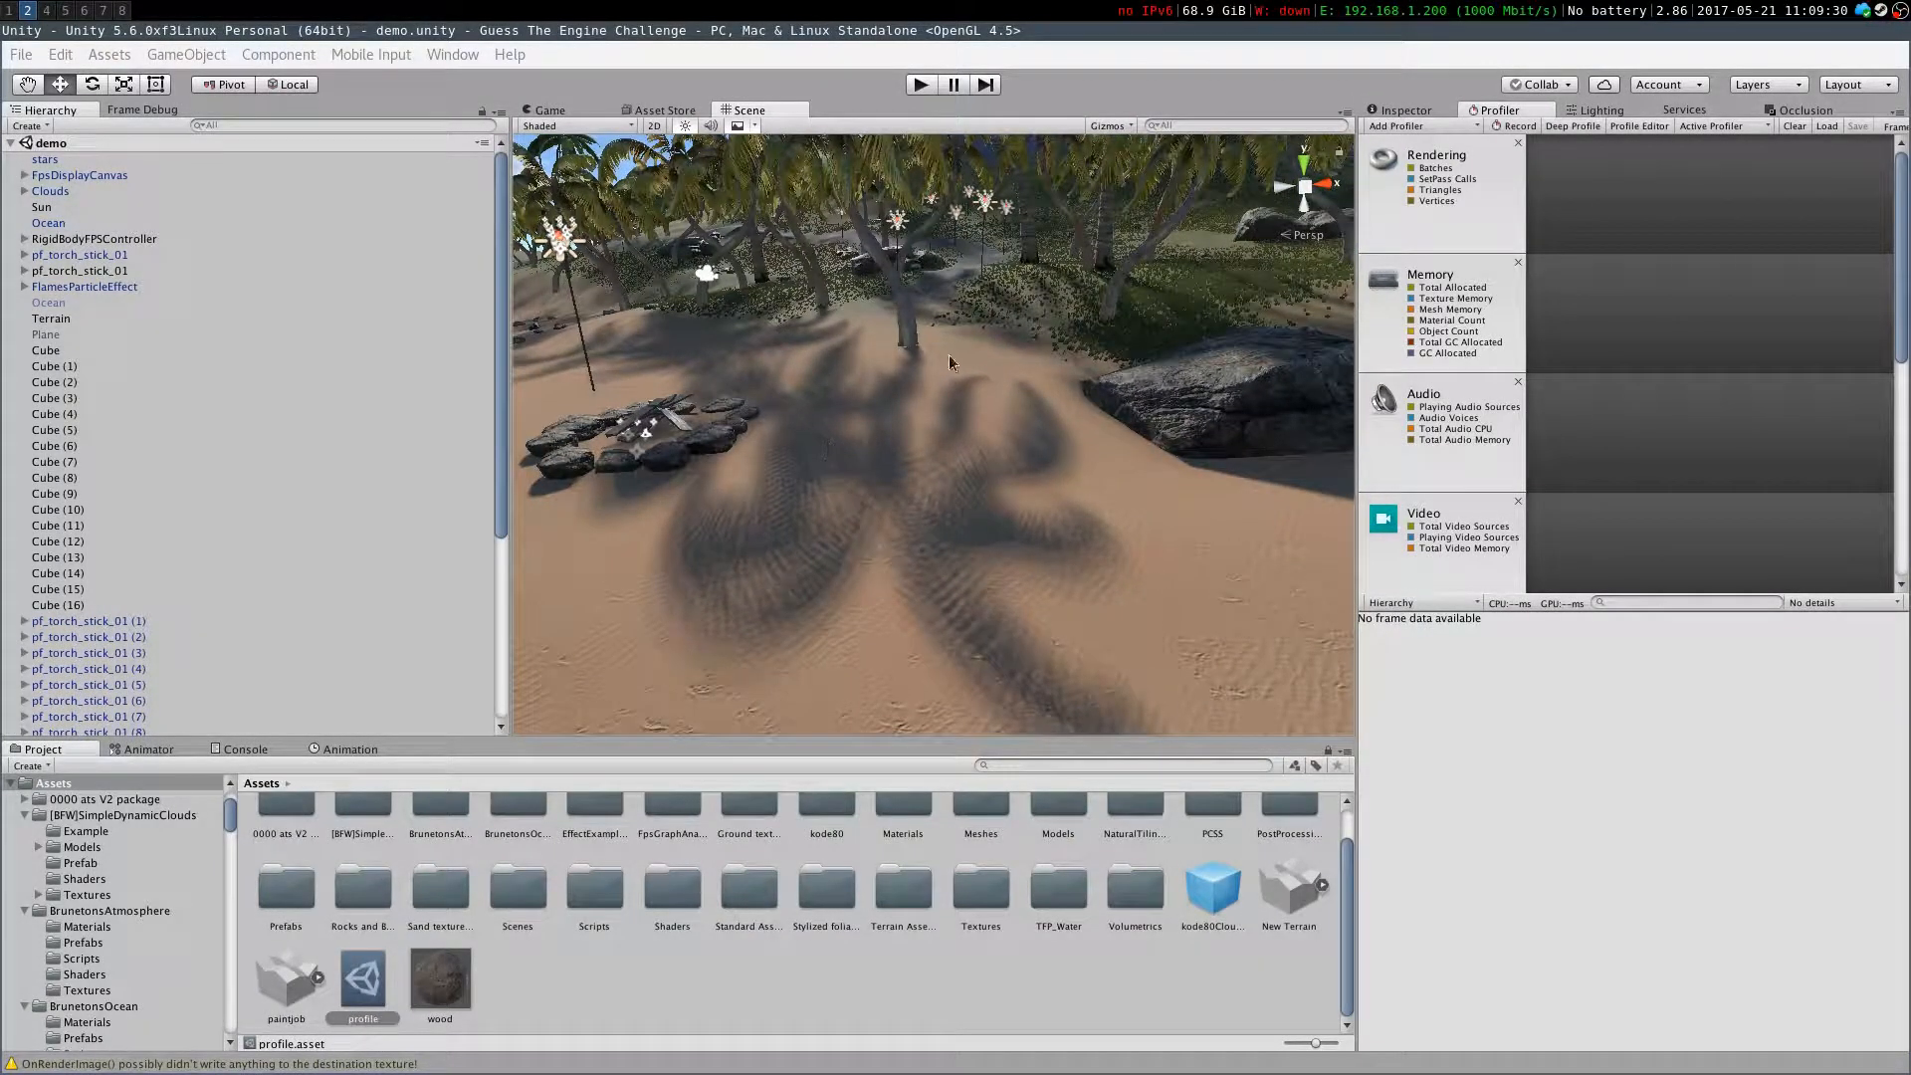
{"action": "right_click_drag", "start_coordinate": [1005, 548], "coordinate": [686, 578]}
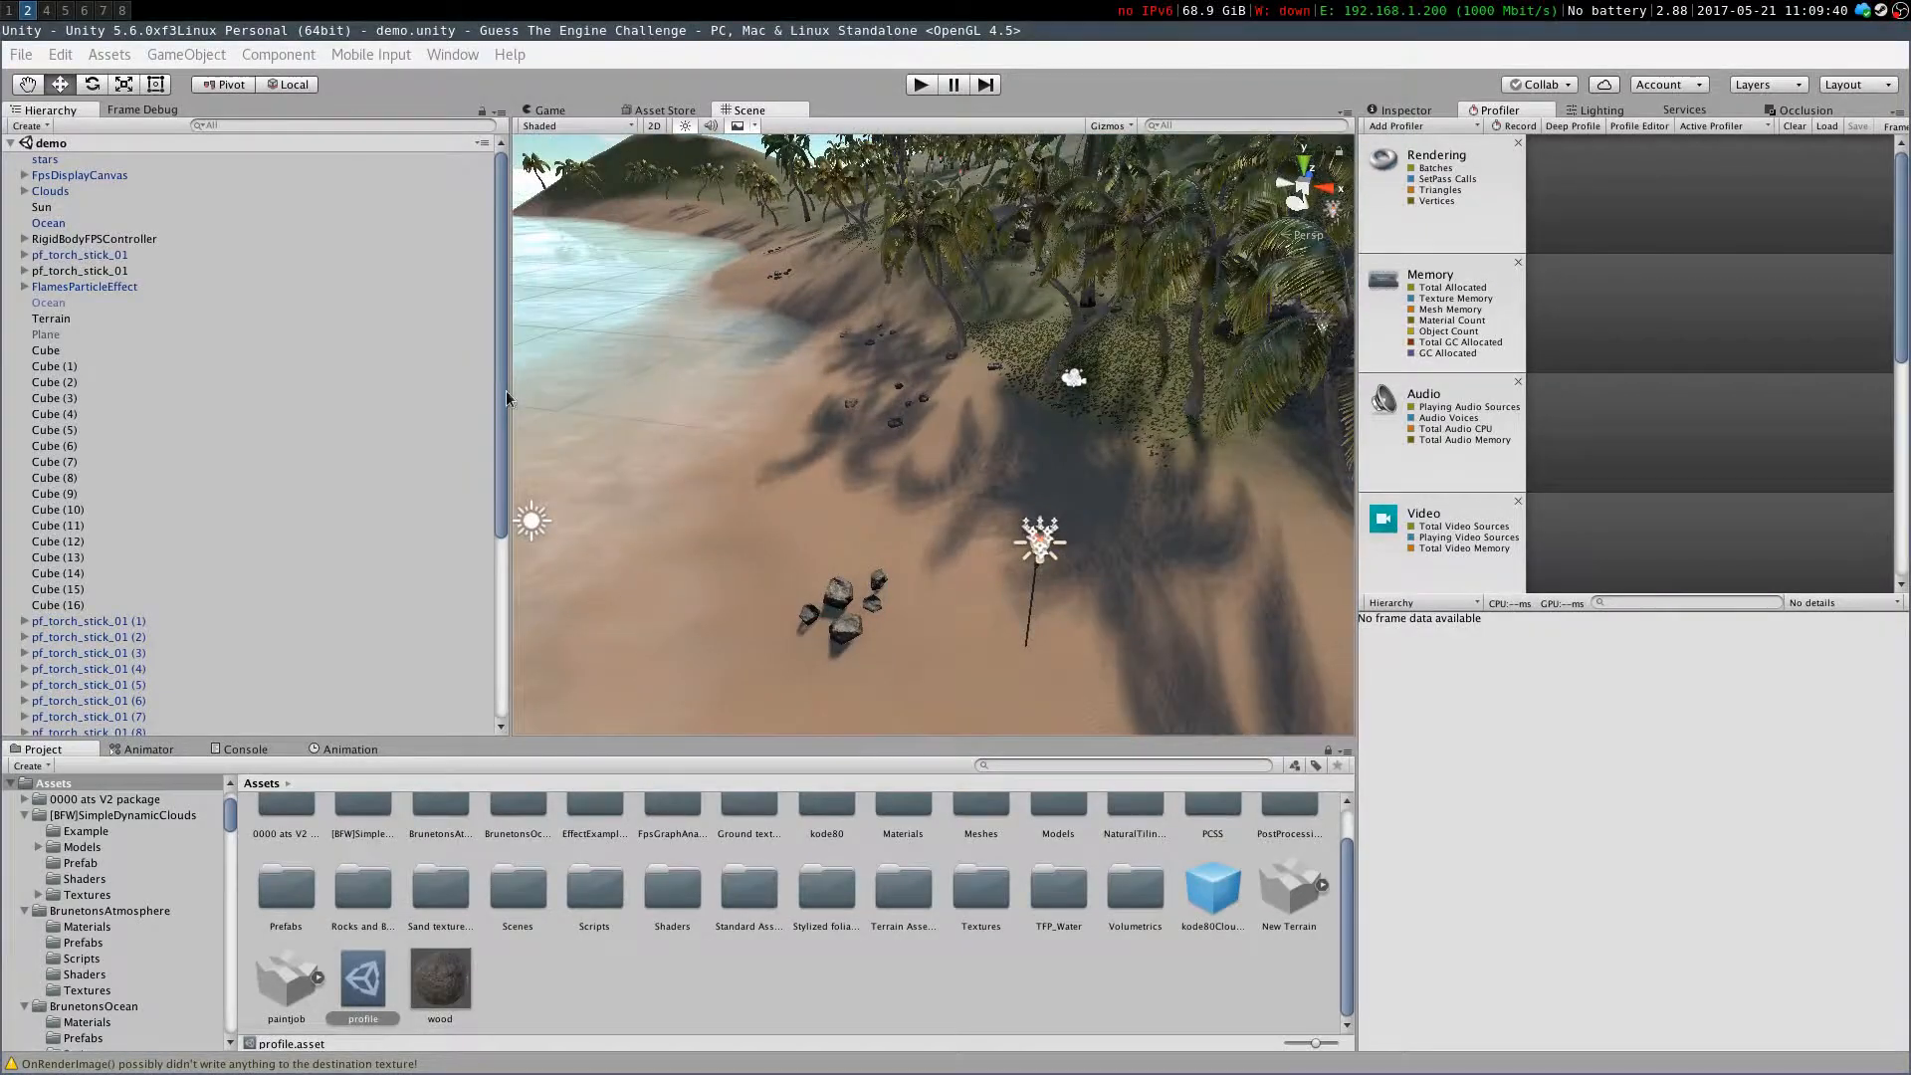
Switch to the browser and read through the SlightlyMad VolumetricLights README on GitHub
{"action": "left_click", "coordinate": [2, 2]}
{"action": "left_click", "coordinate": [81, 65]}
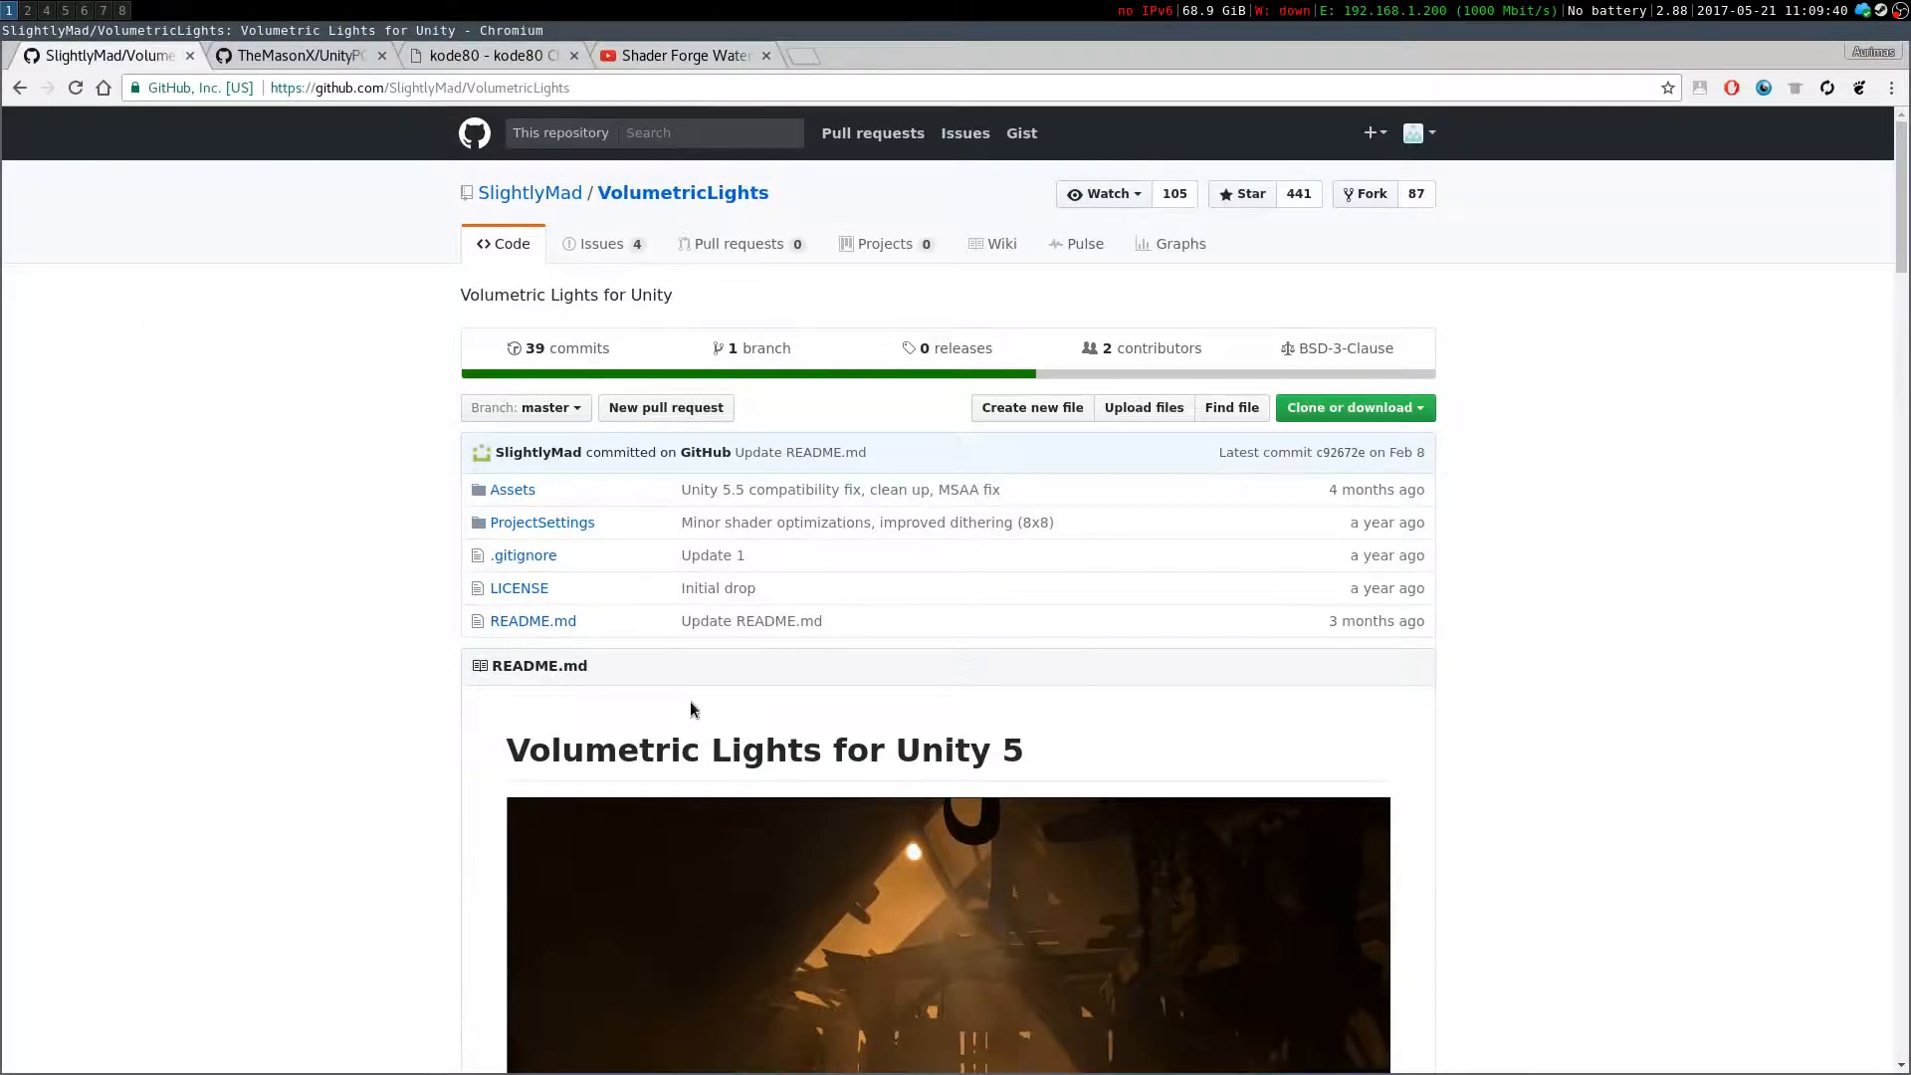
{"action": "scroll", "coordinate": [687, 697], "scroll_direction": "down", "scroll_amount": 5}
{"action": "scroll", "coordinate": [410, 483], "scroll_direction": "up", "scroll_amount": 3}
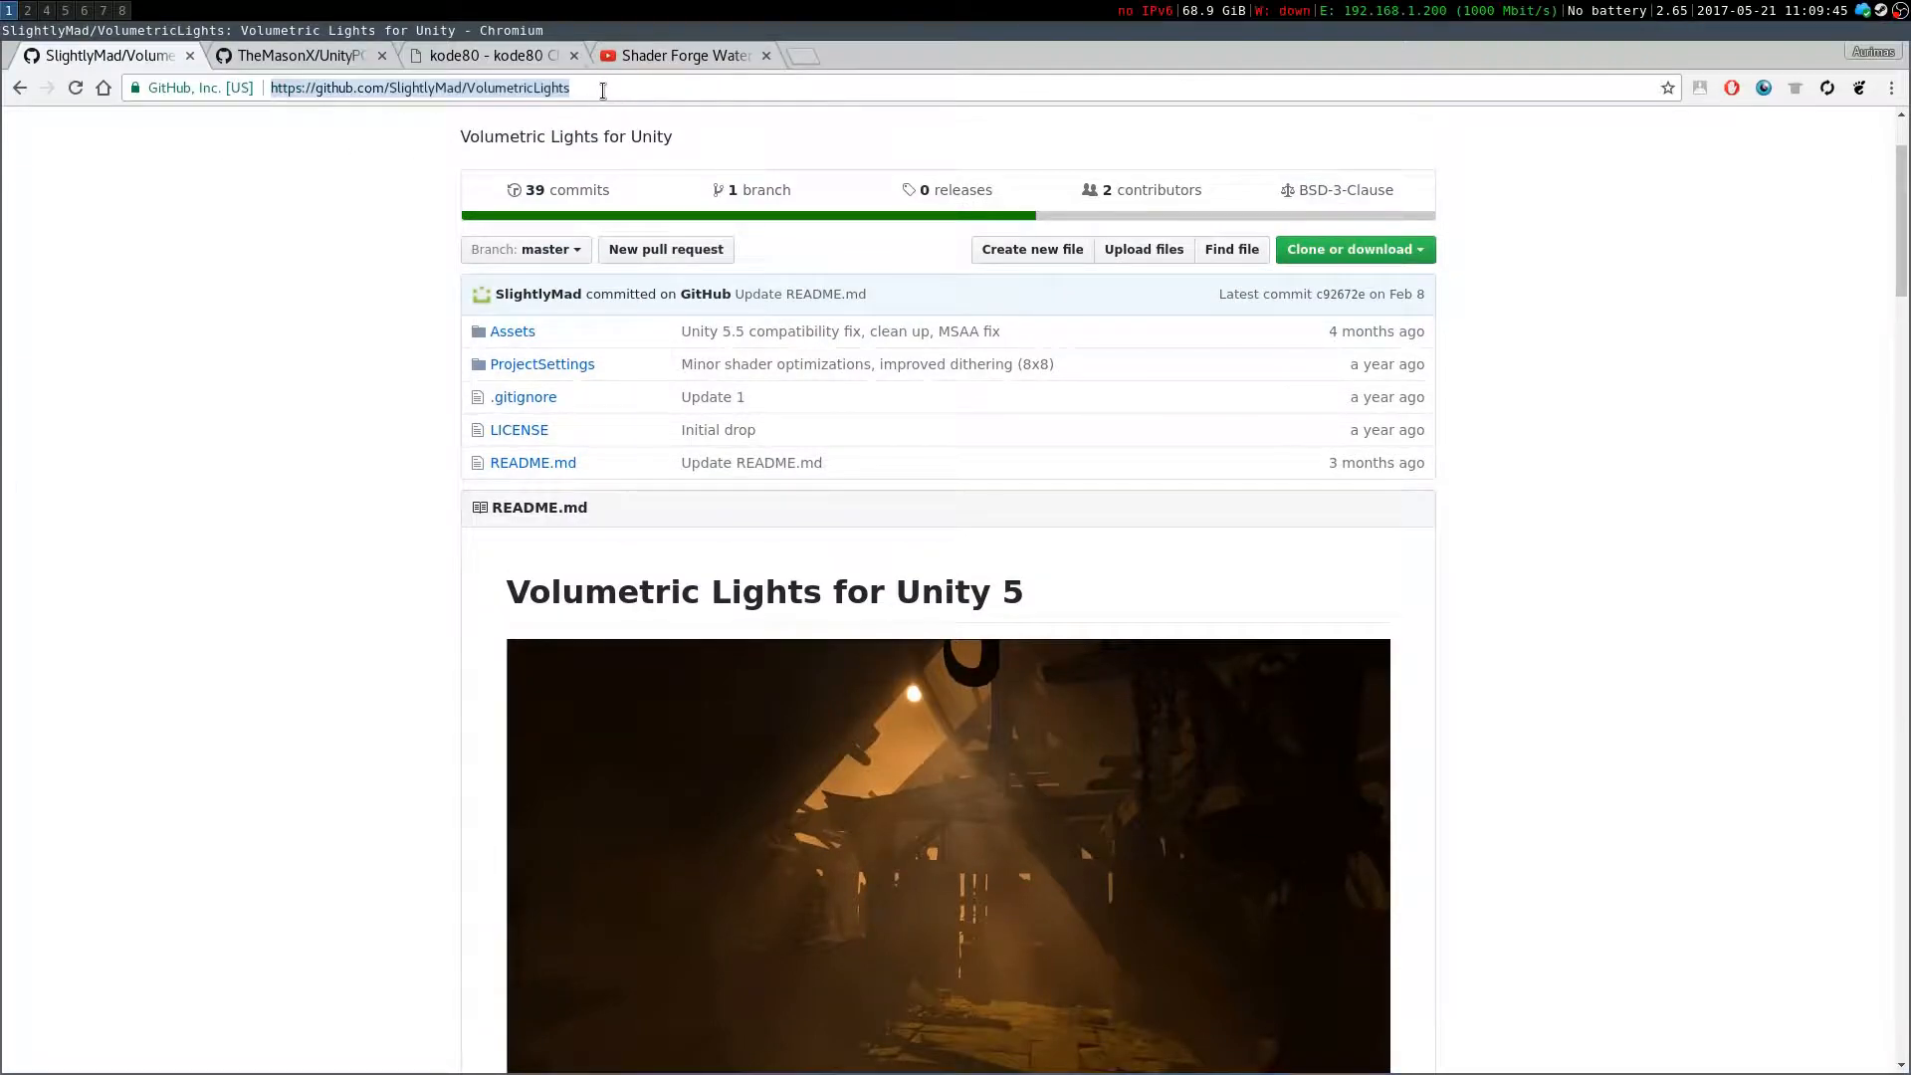
{"action": "scroll", "coordinate": [1337, 320], "scroll_direction": "up", "scroll_amount": 3}
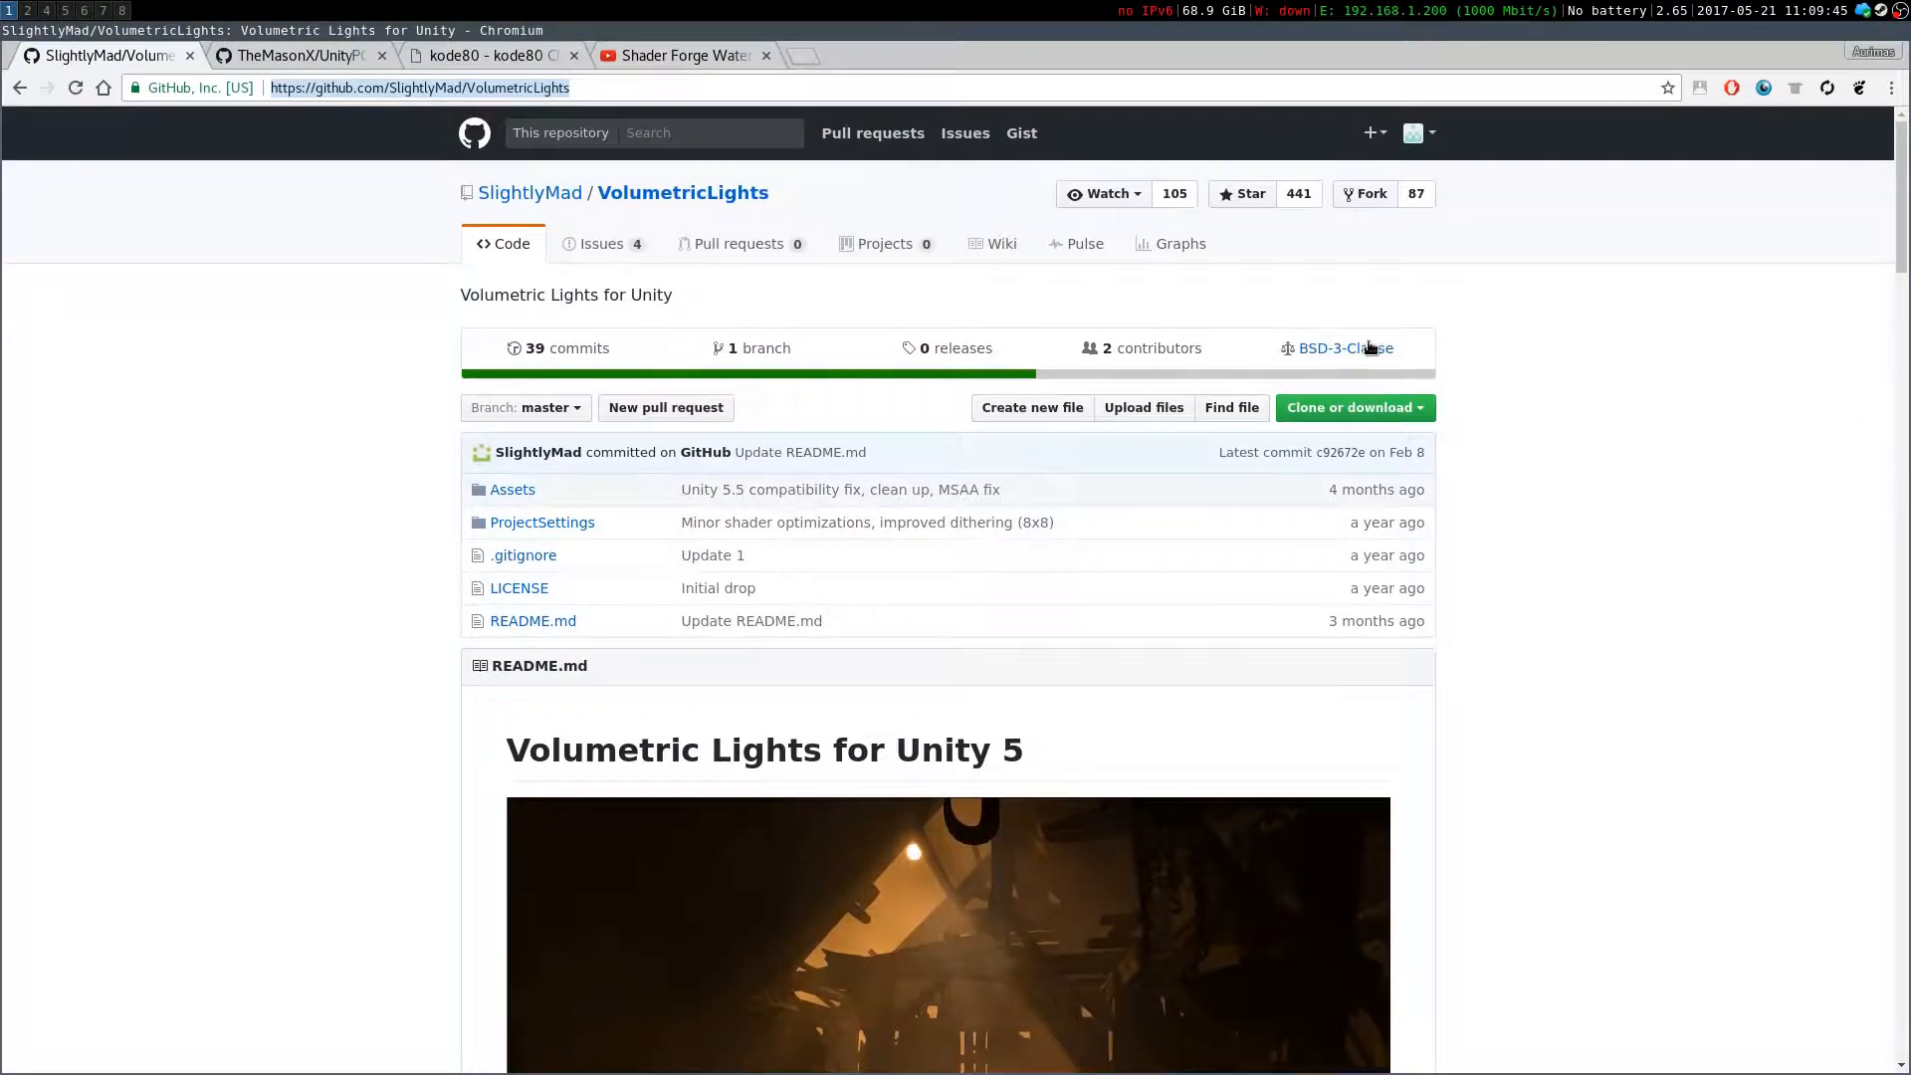
{"action": "scroll", "coordinate": [1459, 577], "scroll_direction": "down", "scroll_amount": 20}
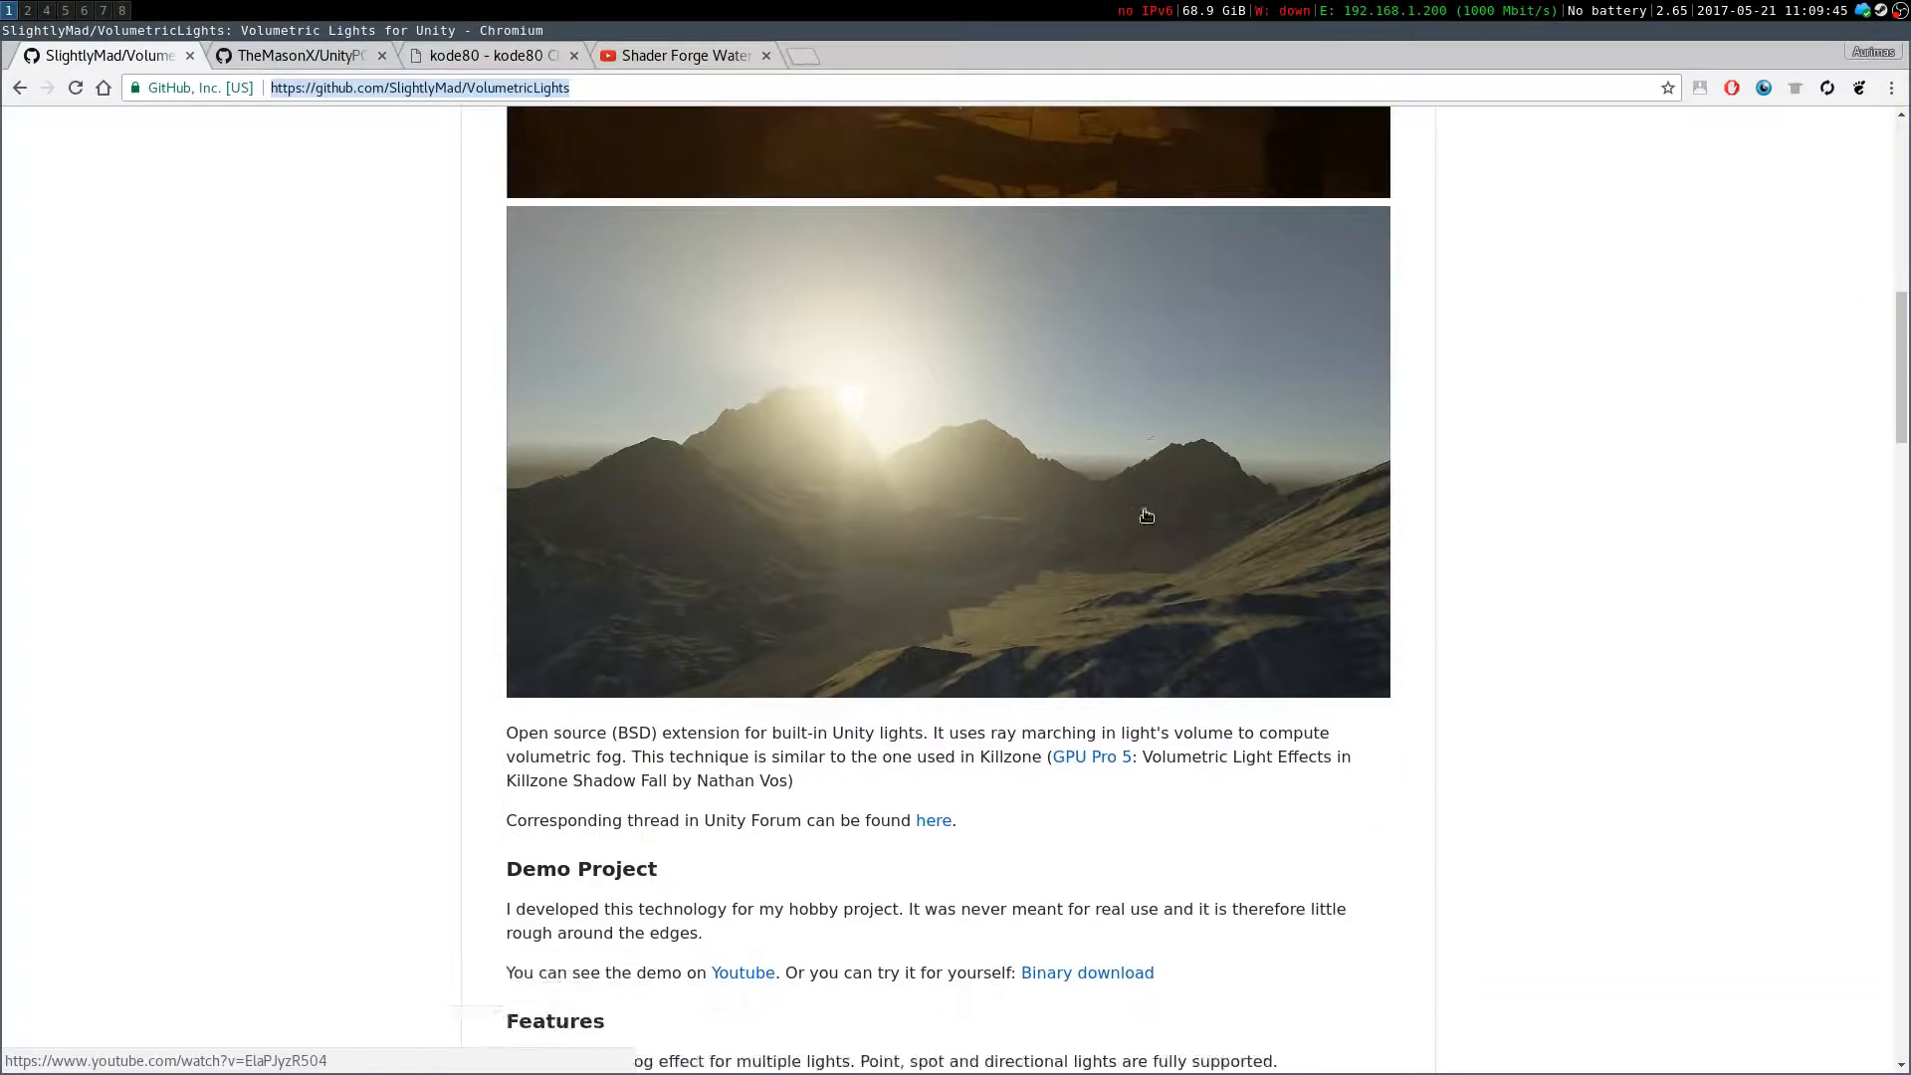
{"action": "scroll", "coordinate": [1145, 523], "scroll_direction": "down", "scroll_amount": 6}
{"action": "scroll", "coordinate": [1135, 542], "scroll_direction": "down", "scroll_amount": 16}
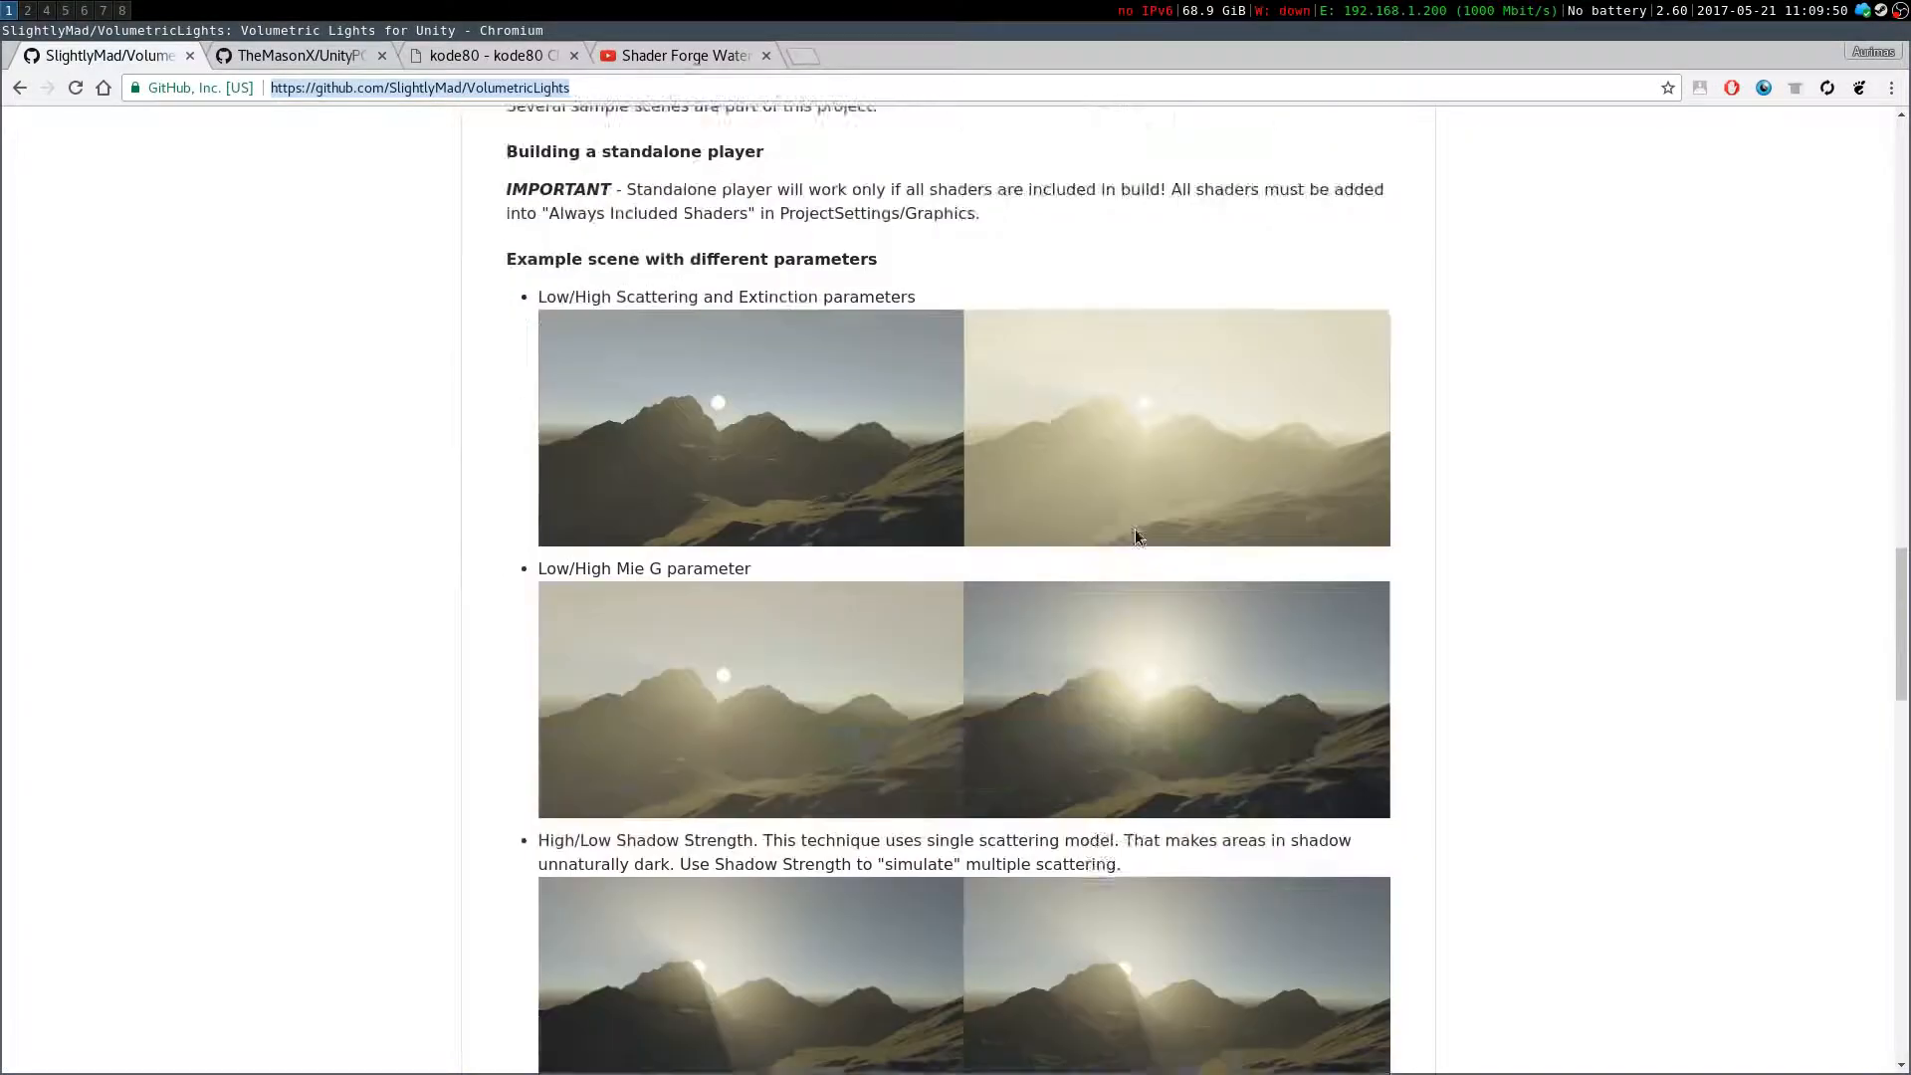
{"action": "scroll", "coordinate": [995, 507], "scroll_direction": "down", "scroll_amount": 8}
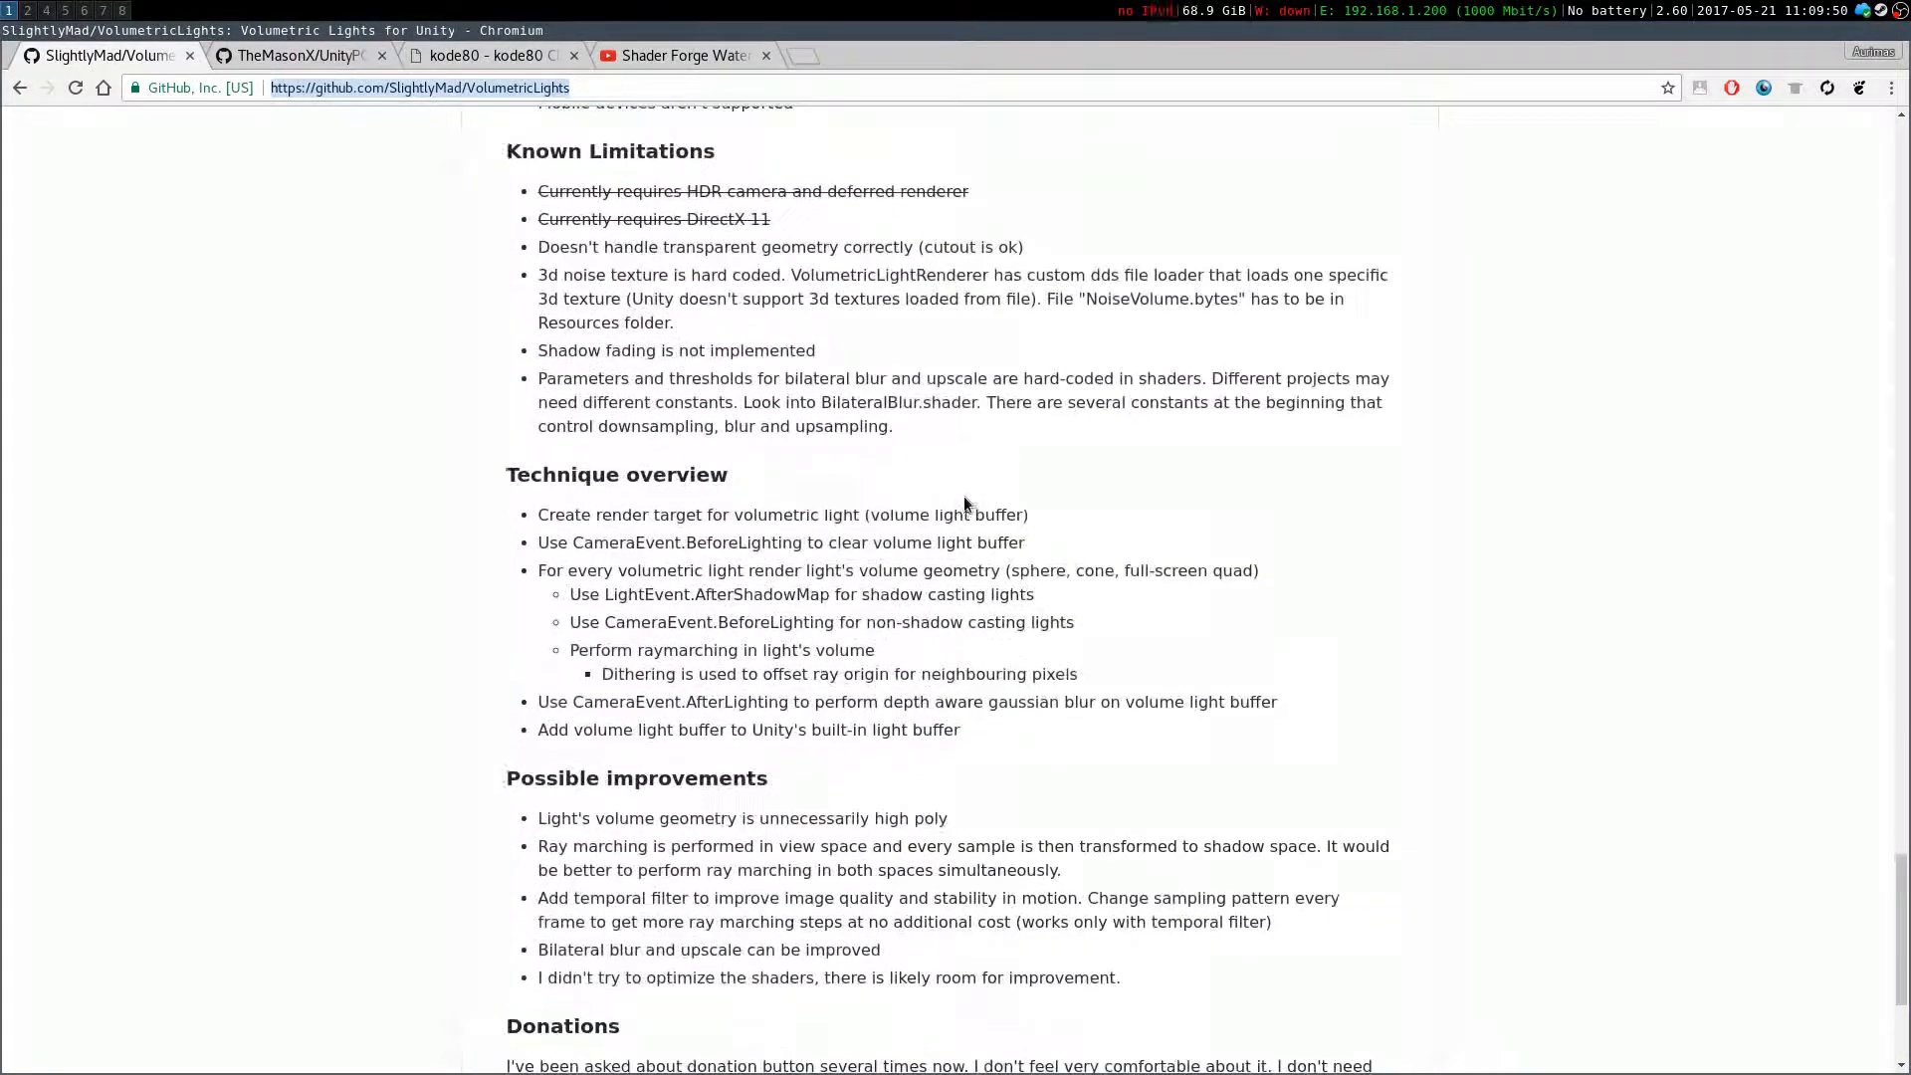
{"action": "scroll", "coordinate": [967, 502], "scroll_direction": "up", "scroll_amount": 20}
{"action": "scroll", "coordinate": [983, 532], "scroll_direction": "up", "scroll_amount": 19}
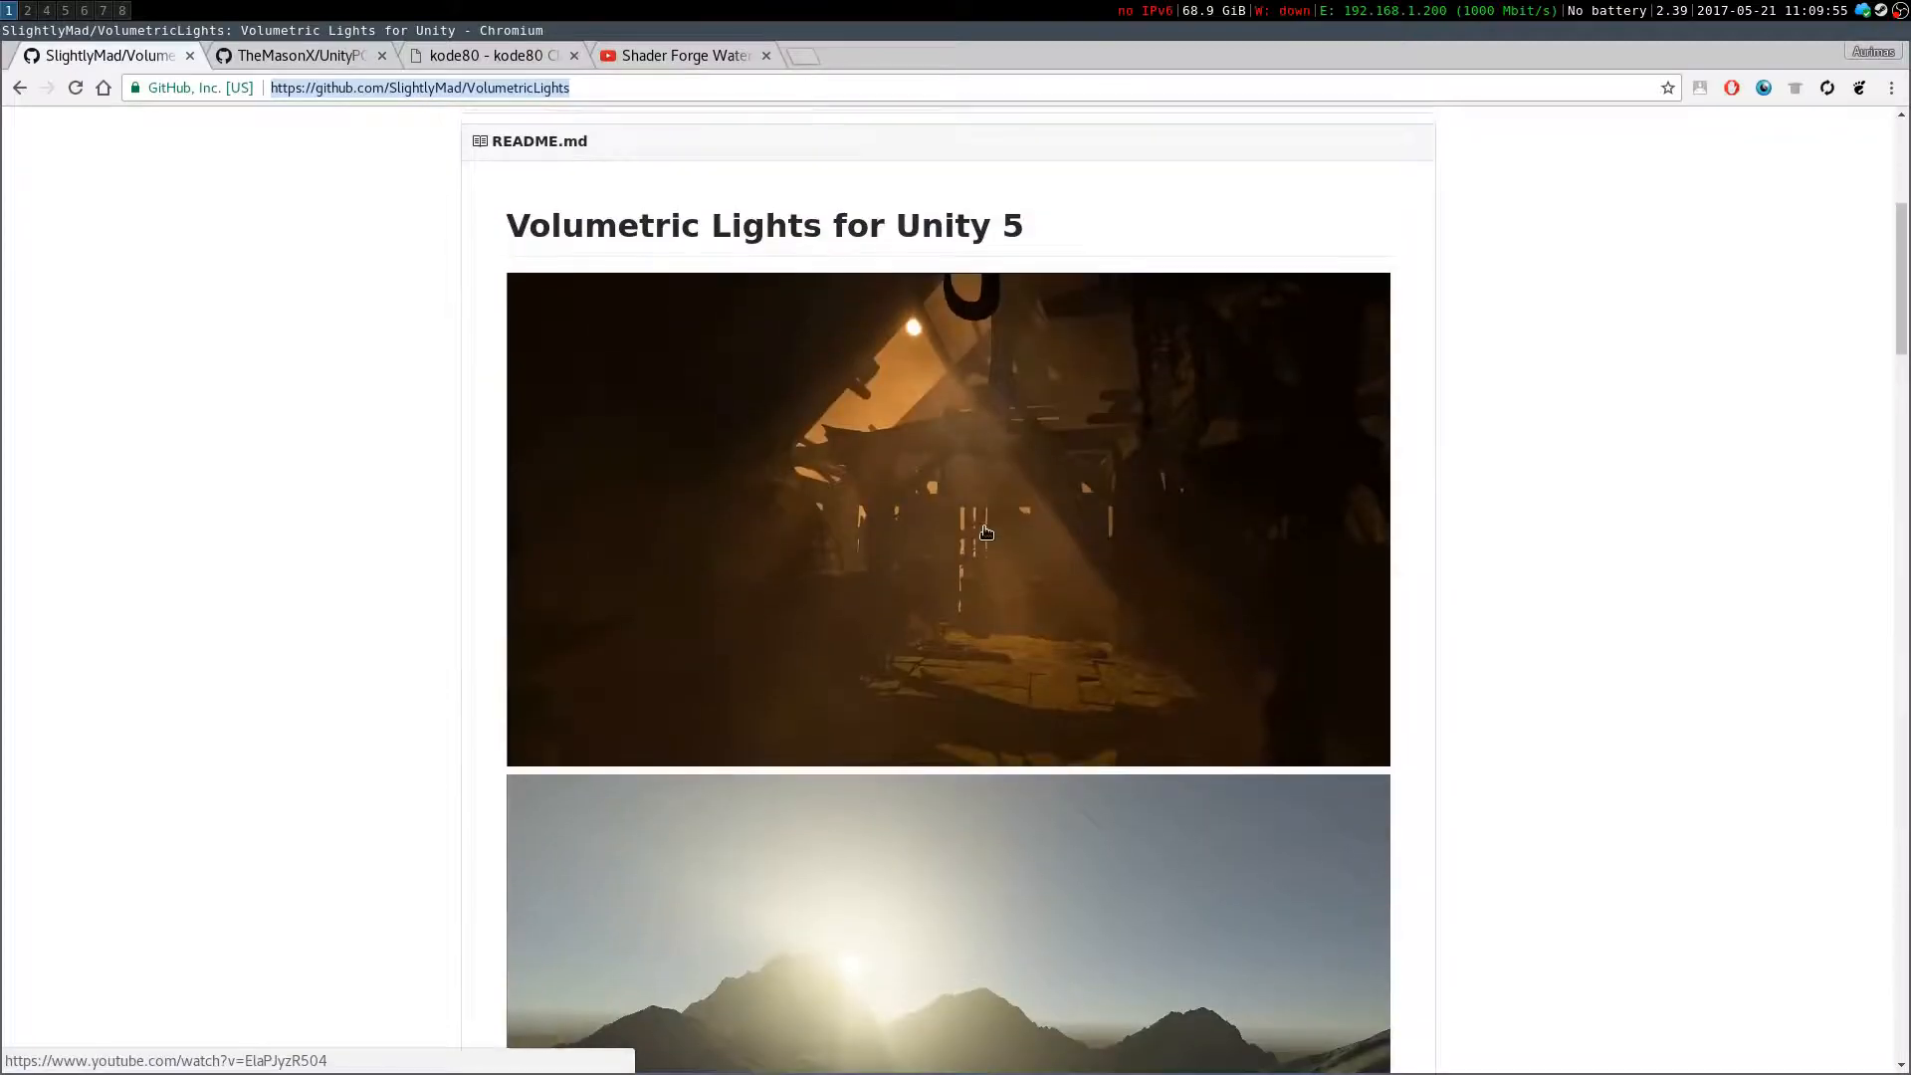
{"action": "scroll", "coordinate": [985, 523], "scroll_direction": "down", "scroll_amount": 7}
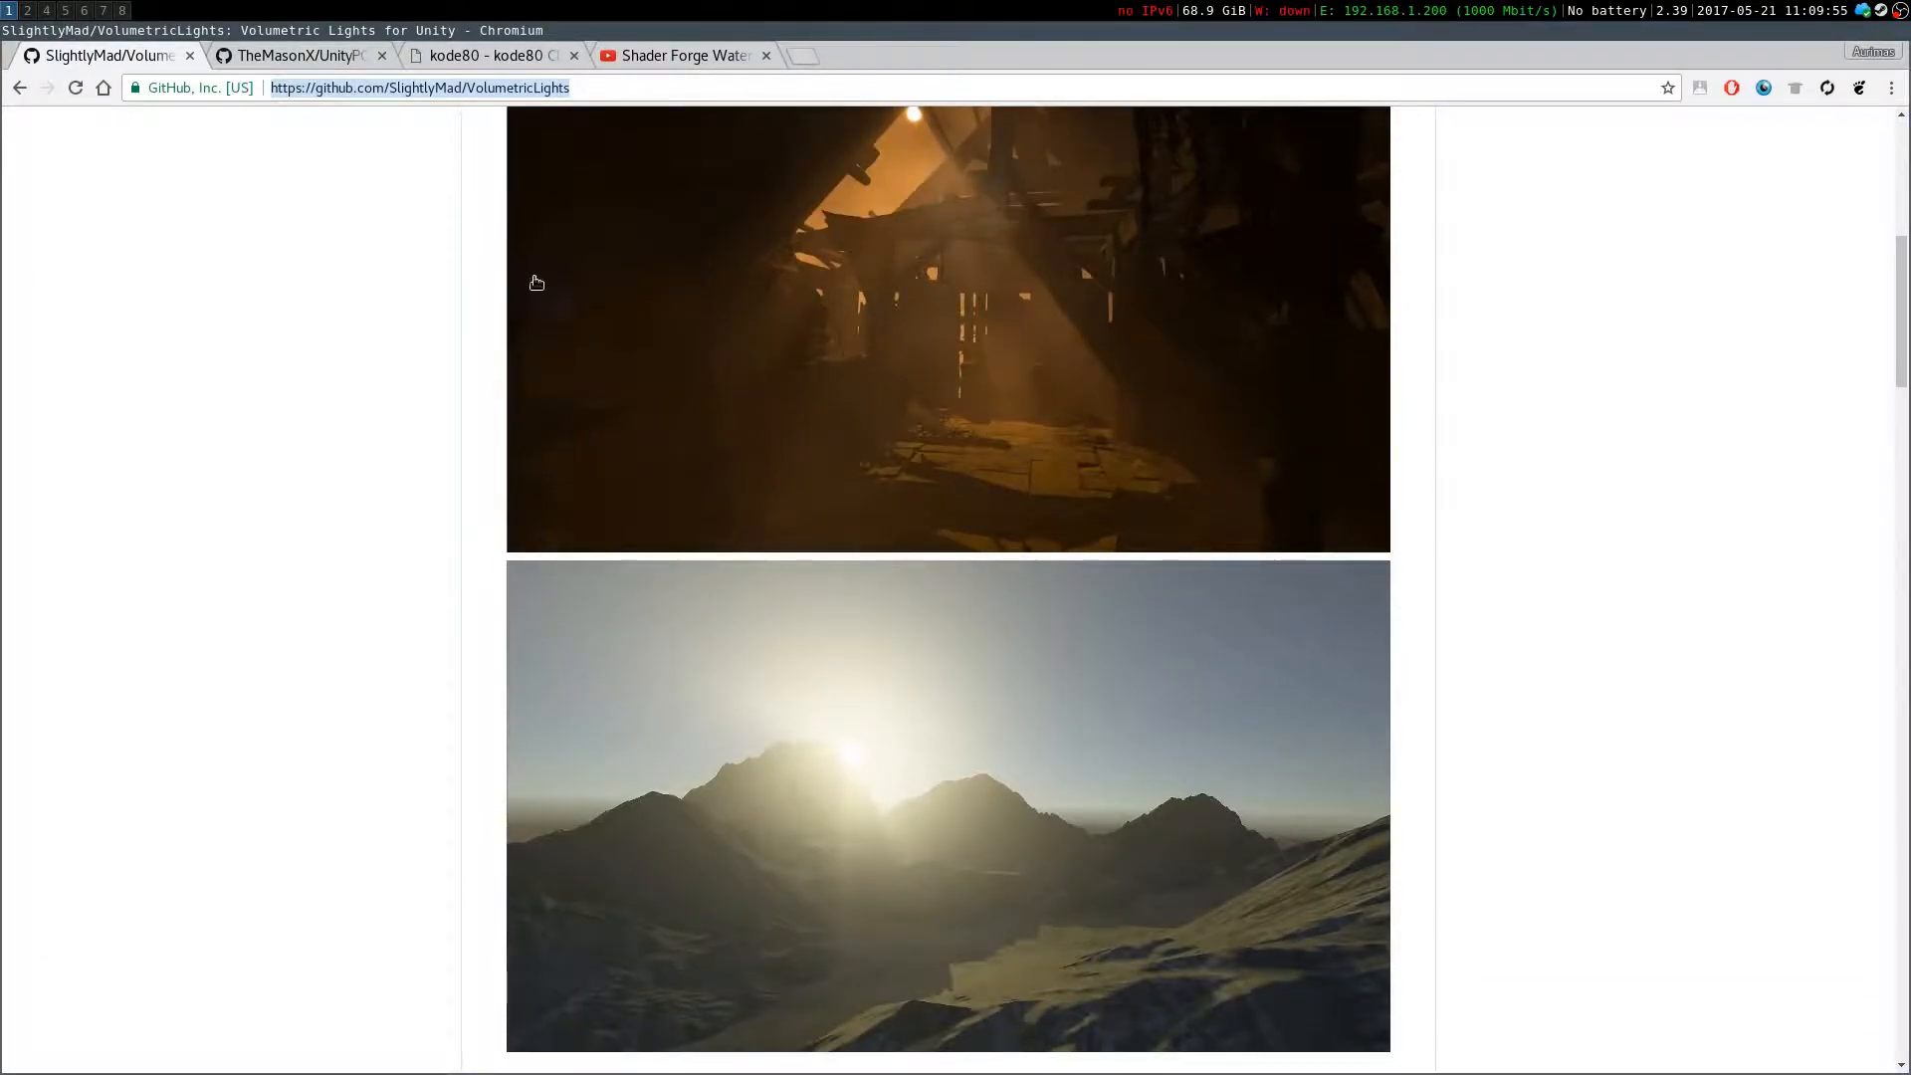
{"action": "left_click", "coordinate": [325, 314]}
{"action": "scroll", "coordinate": [767, 457], "scroll_direction": "up", "scroll_amount": 4}
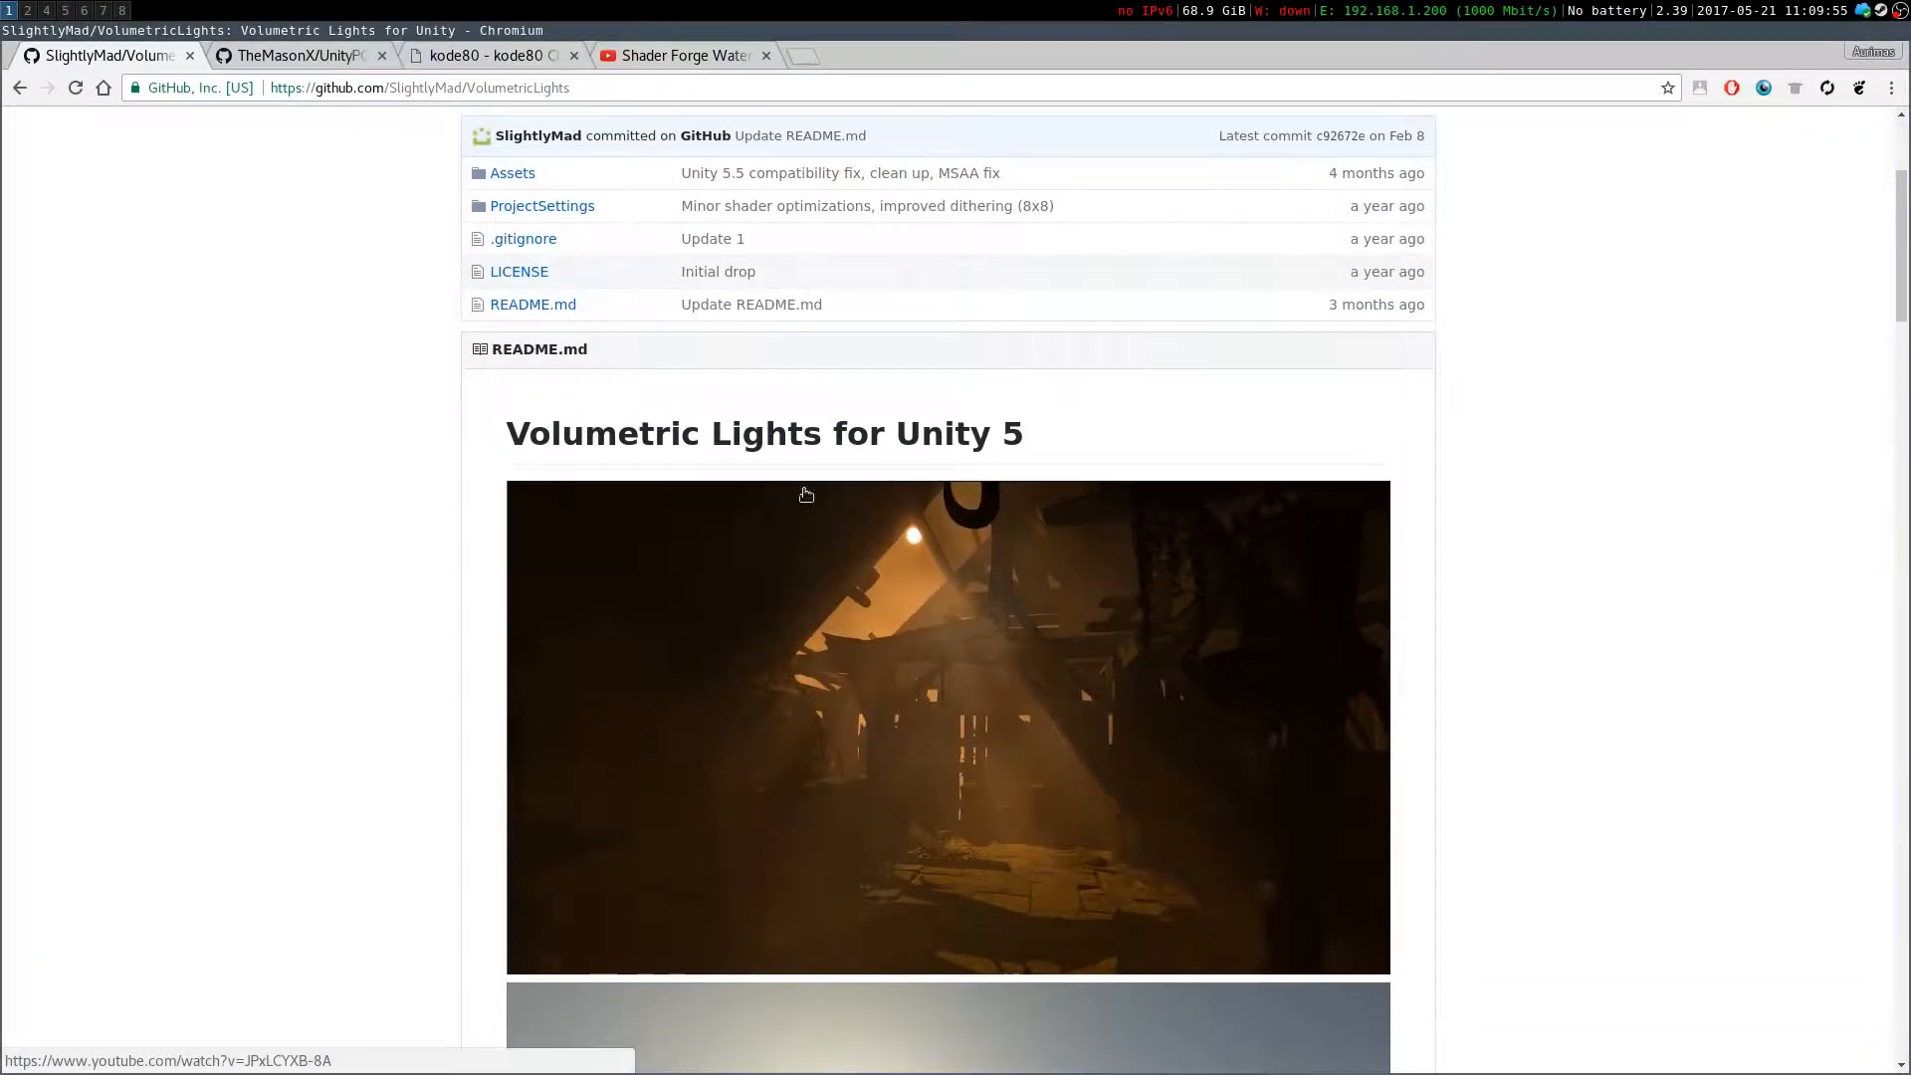
Go back to the Google results for unity volumetric light and scan the listed pages
{"action": "left_click", "coordinate": [19, 89]}
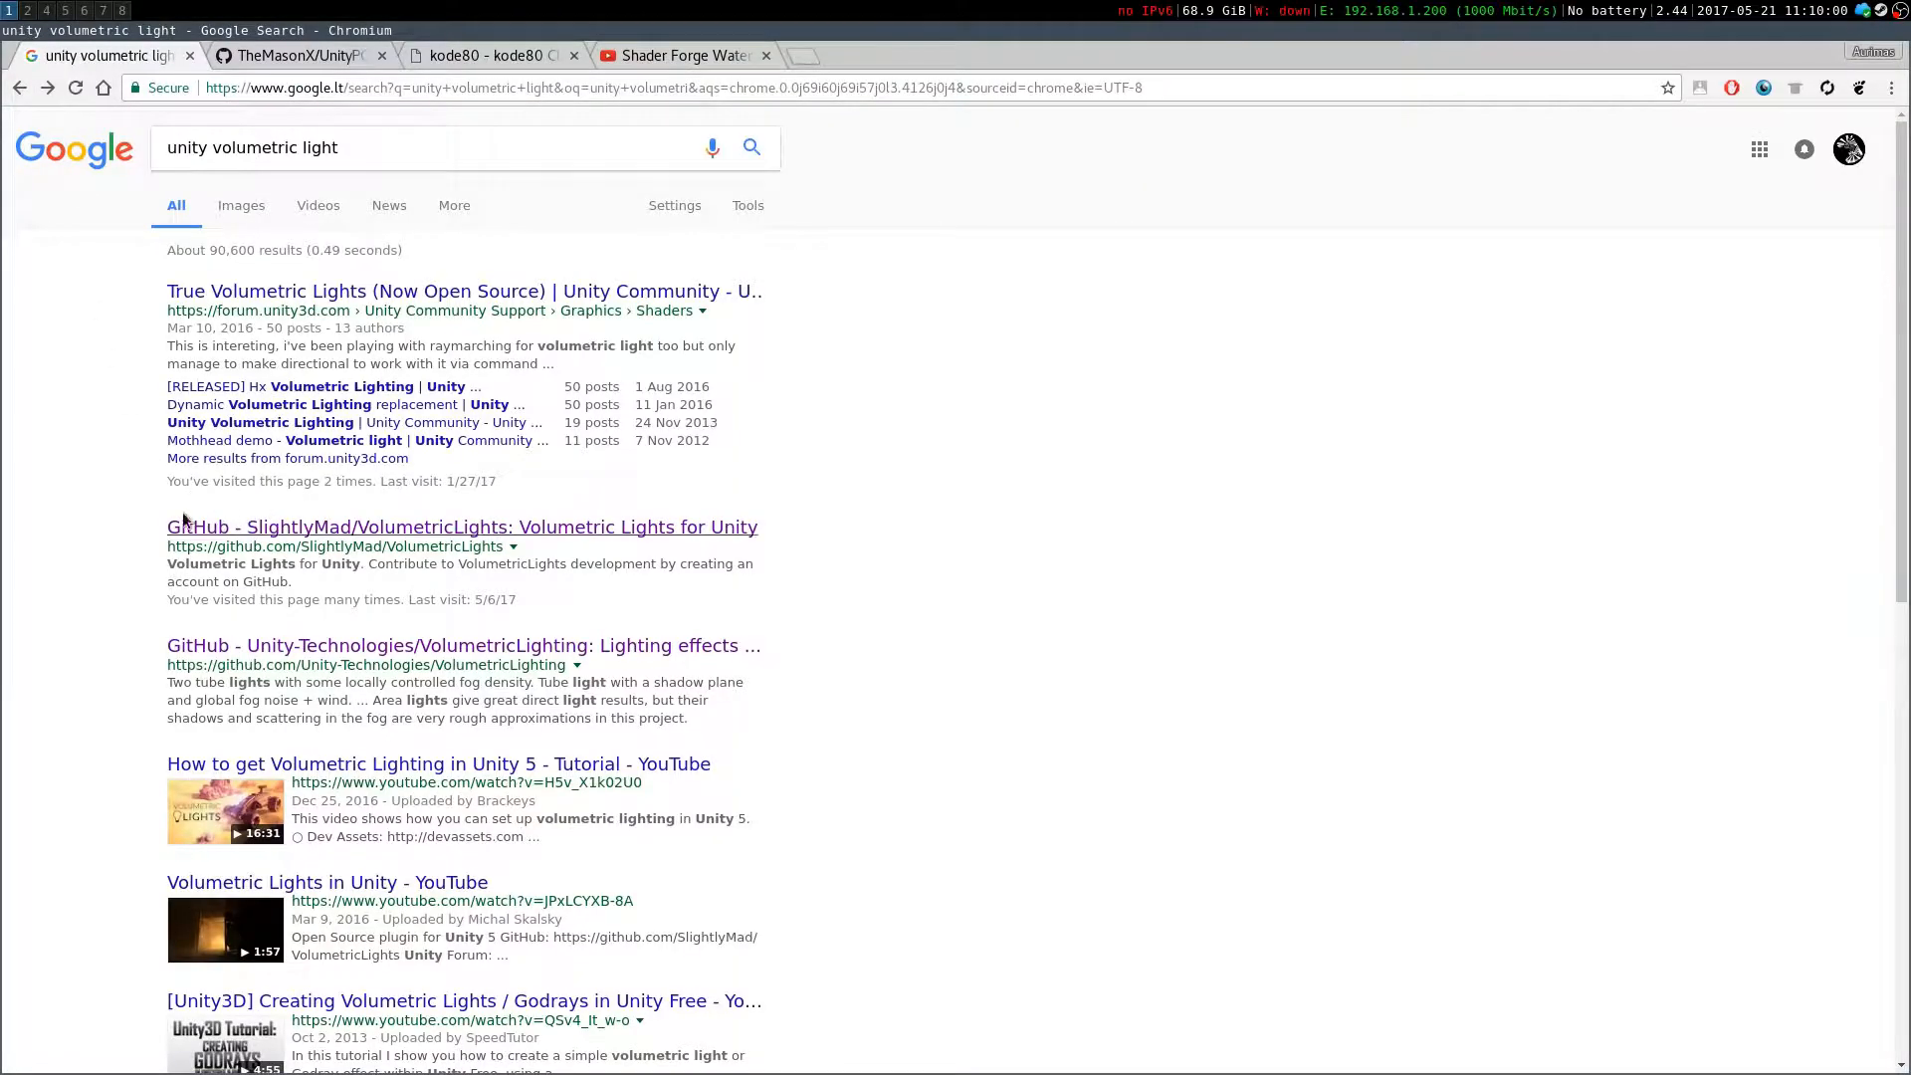
{"action": "scroll", "coordinate": [194, 521], "scroll_direction": "down", "scroll_amount": 6}
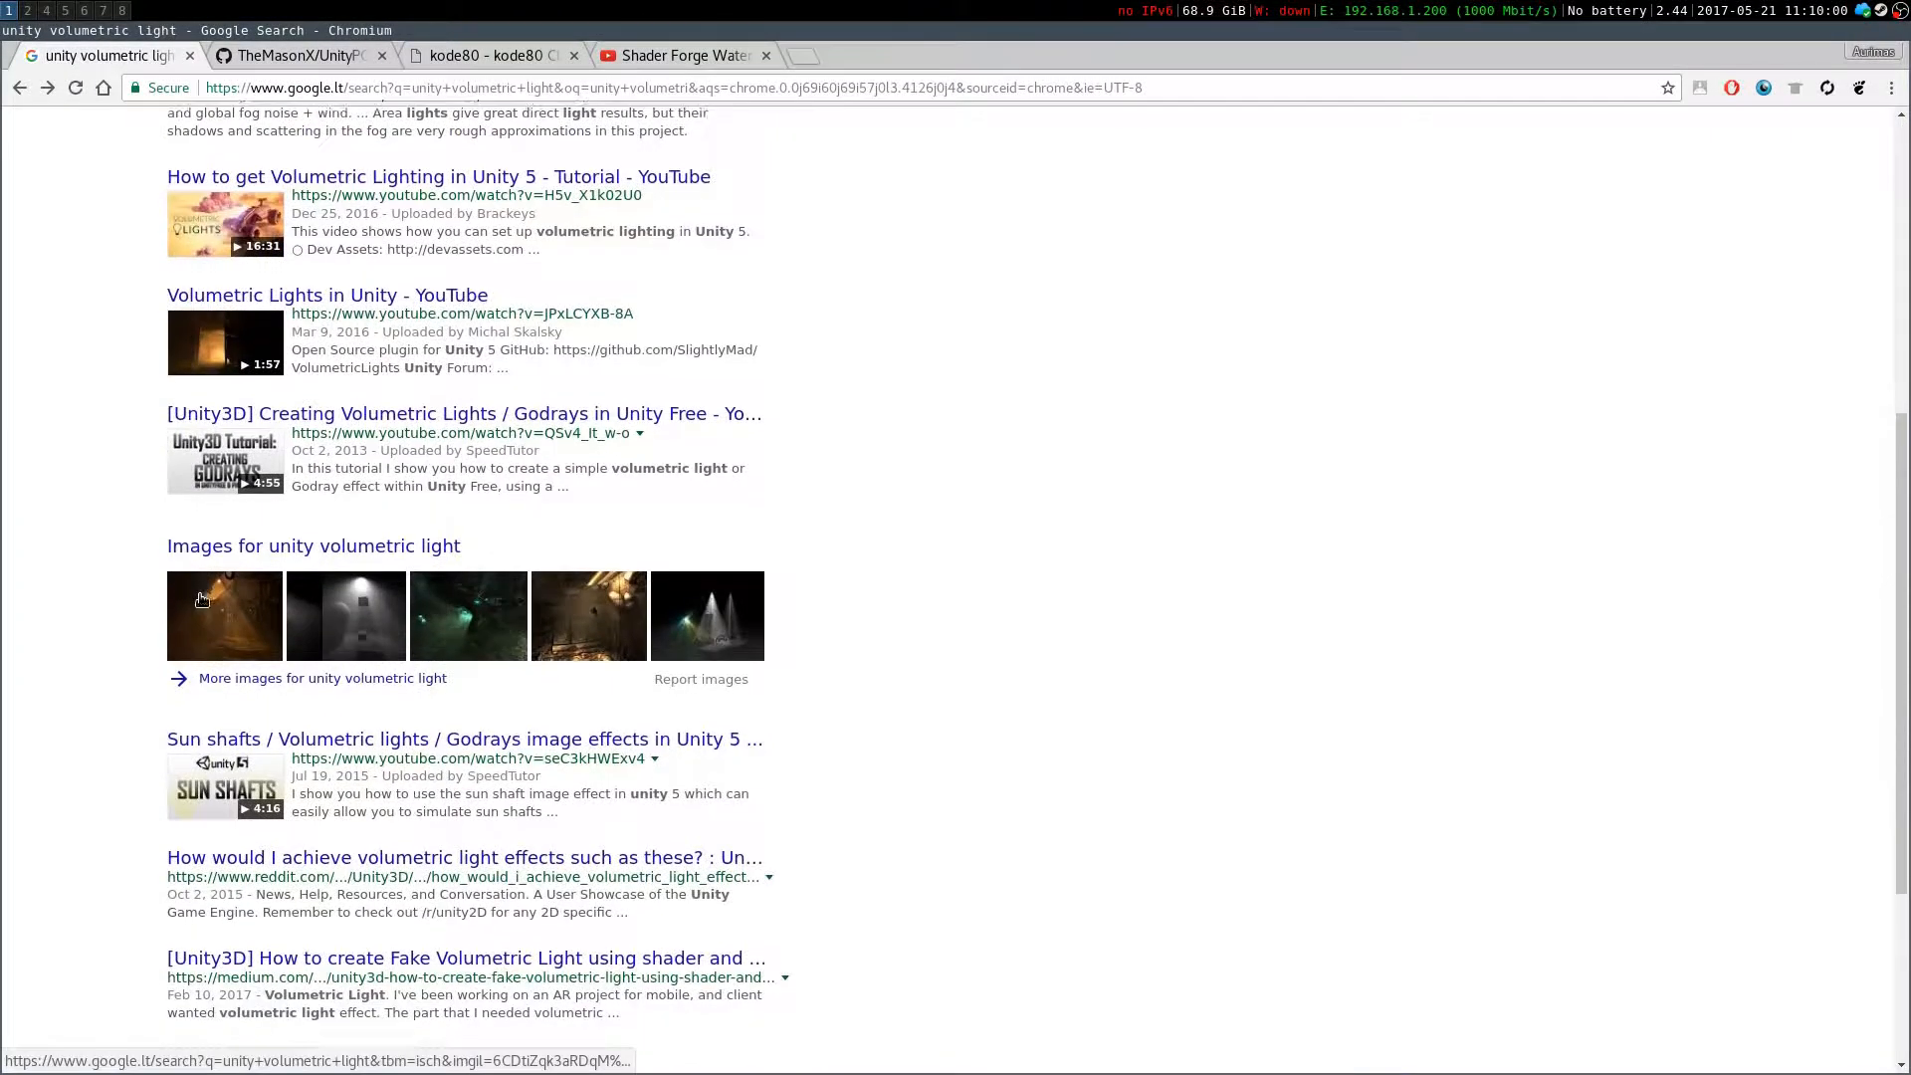
{"action": "scroll", "coordinate": [200, 594], "scroll_direction": "down", "scroll_amount": 1}
{"action": "scroll", "coordinate": [243, 859], "scroll_direction": "down", "scroll_amount": 1}
{"action": "scroll", "coordinate": [352, 277], "scroll_direction": "up", "scroll_amount": 8}
Search Google for 'unity volumetric light github' and scan the results
{"action": "left_click", "coordinate": [402, 154]}
{"action": "type", "text": "githyb"}
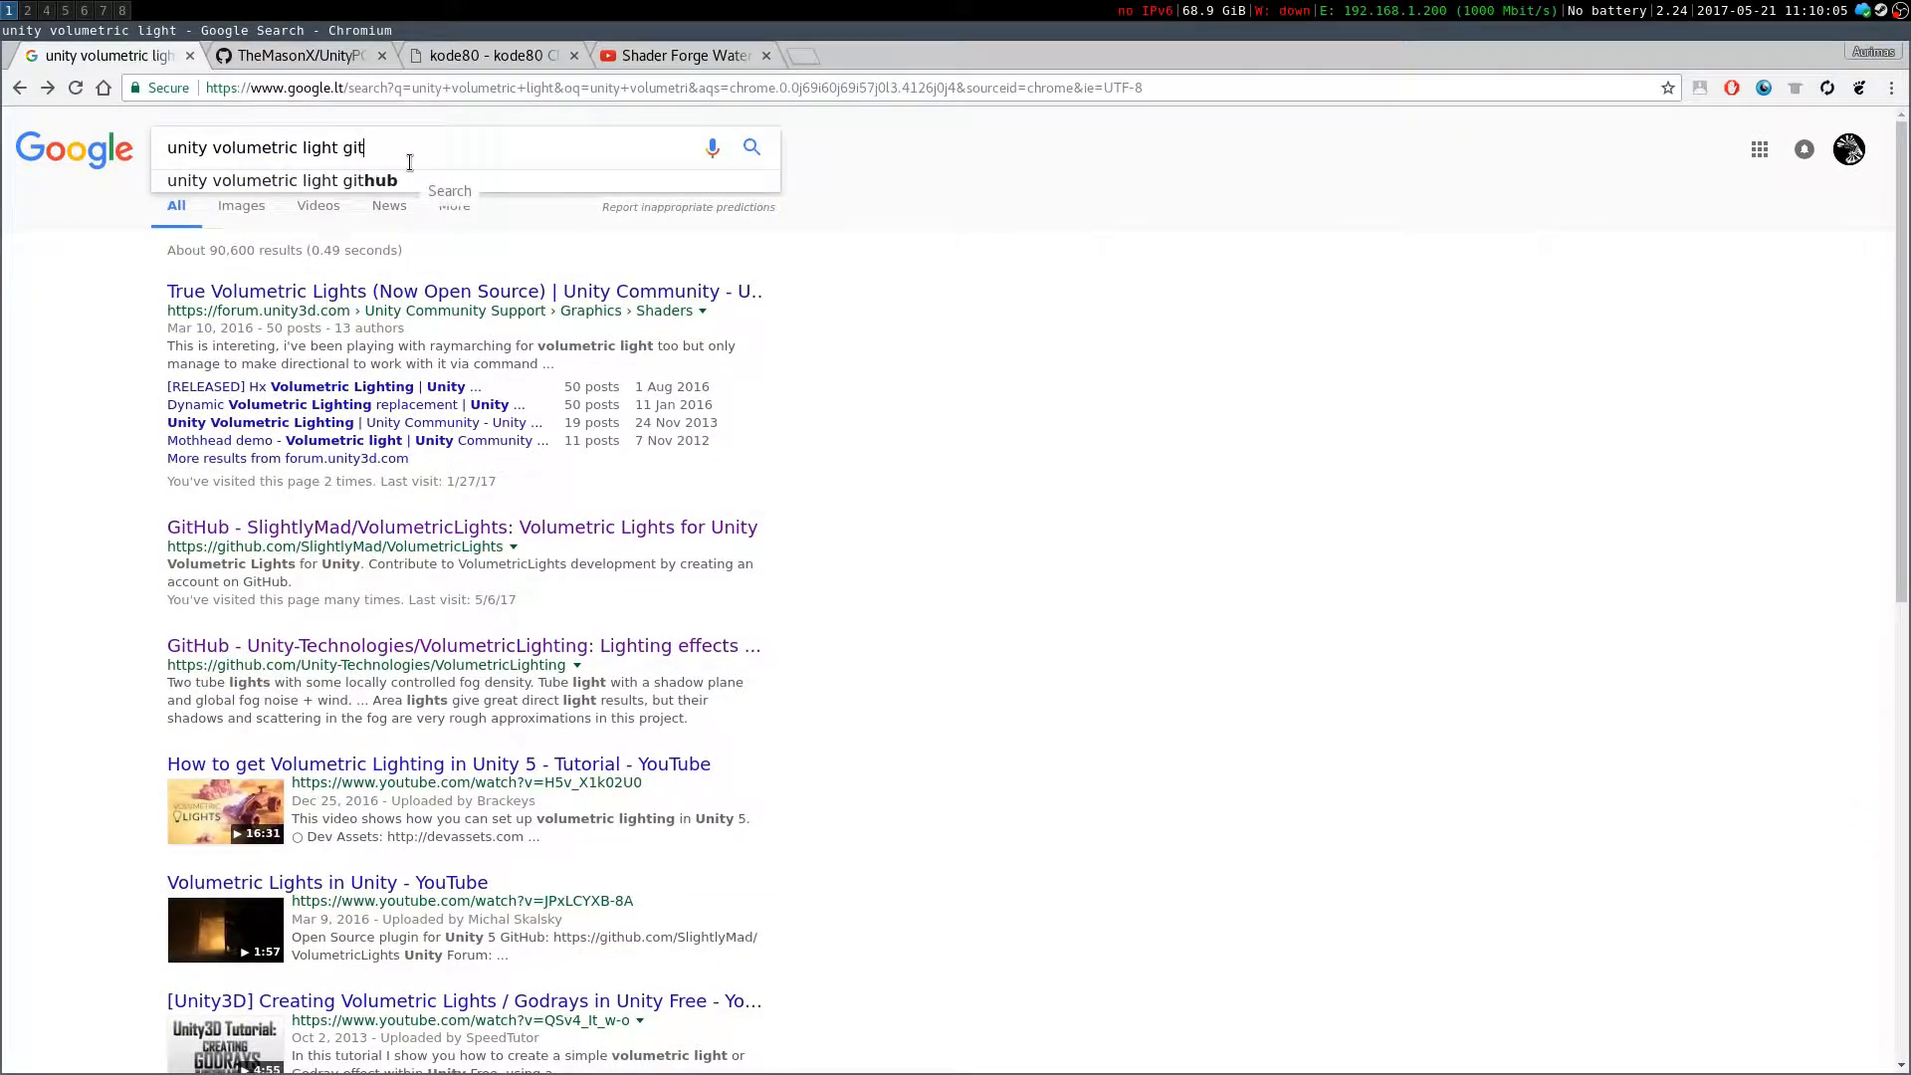
{"action": "key", "text": "Return"}
{"action": "left_click", "coordinate": [534, 297]}
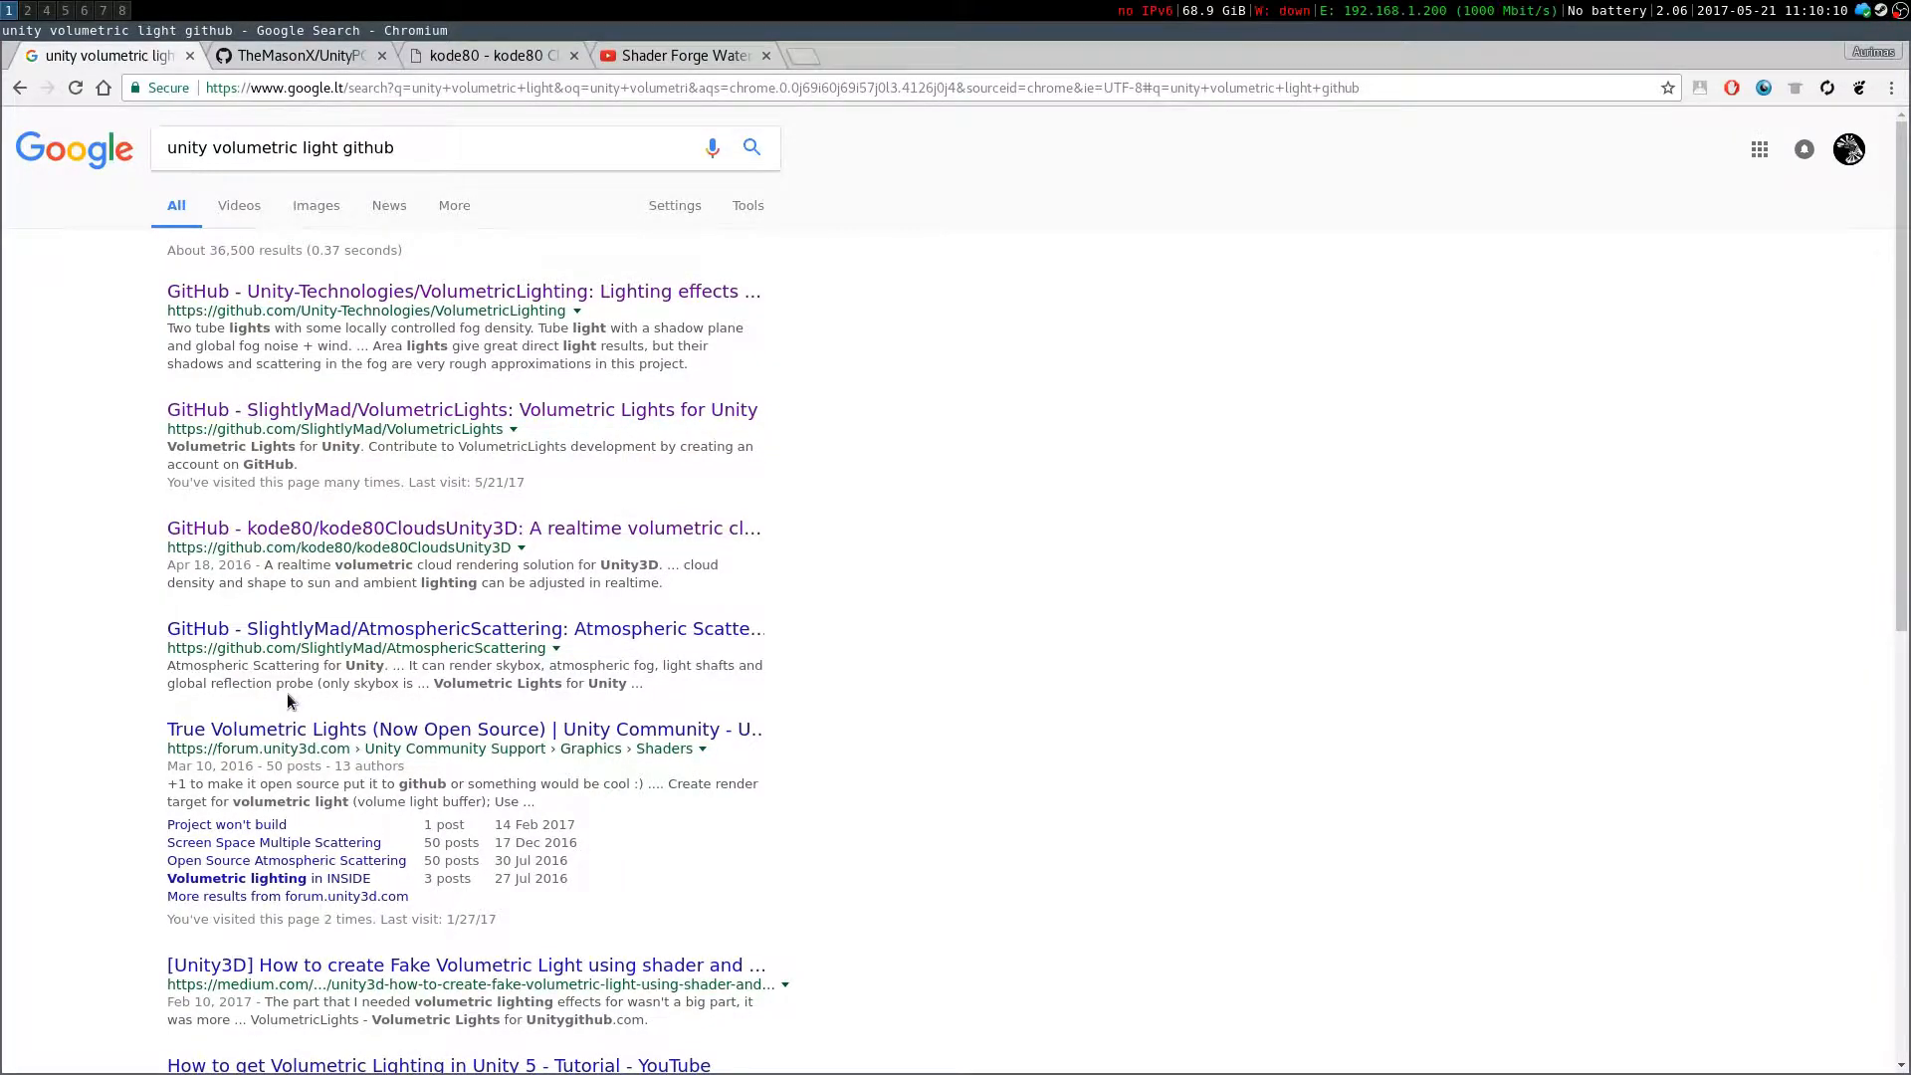
{"action": "scroll", "coordinate": [288, 700], "scroll_direction": "down", "scroll_amount": 7}
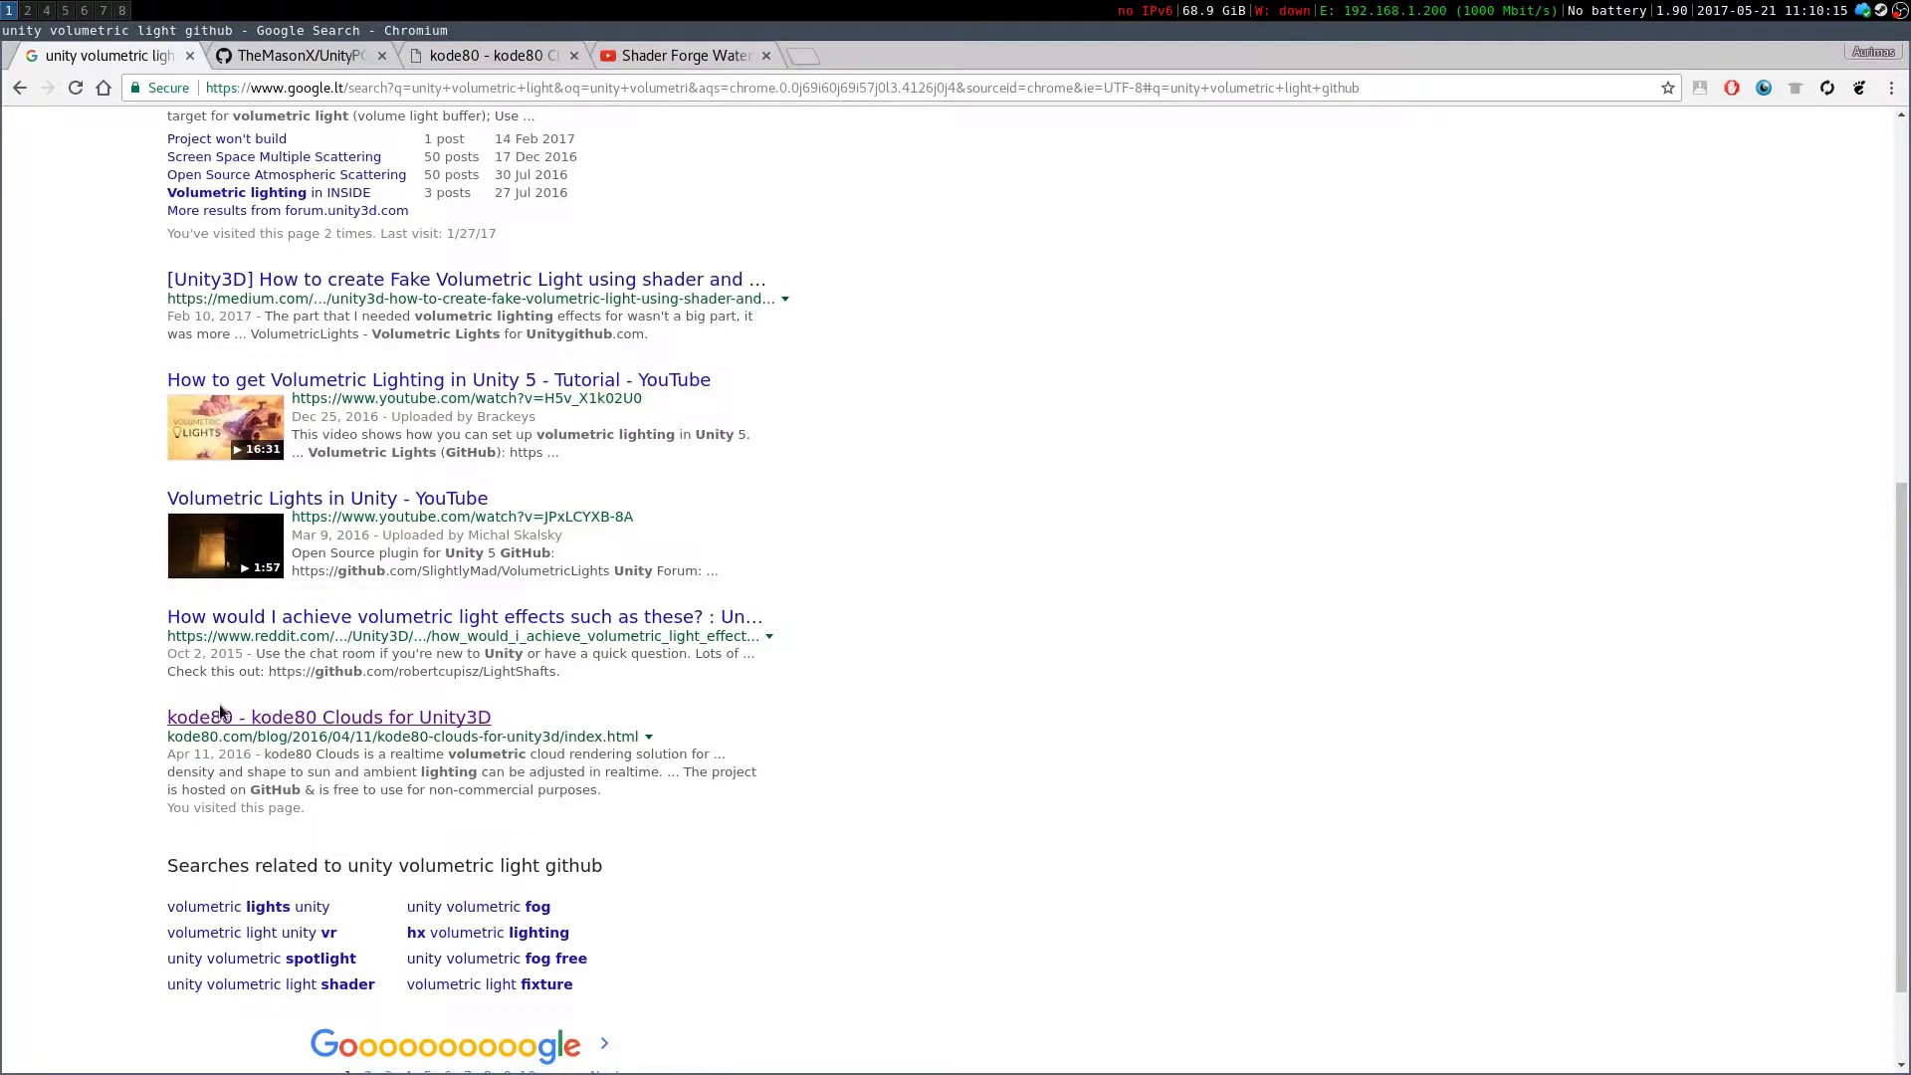
{"action": "scroll", "coordinate": [219, 713], "scroll_direction": "up", "scroll_amount": 7}
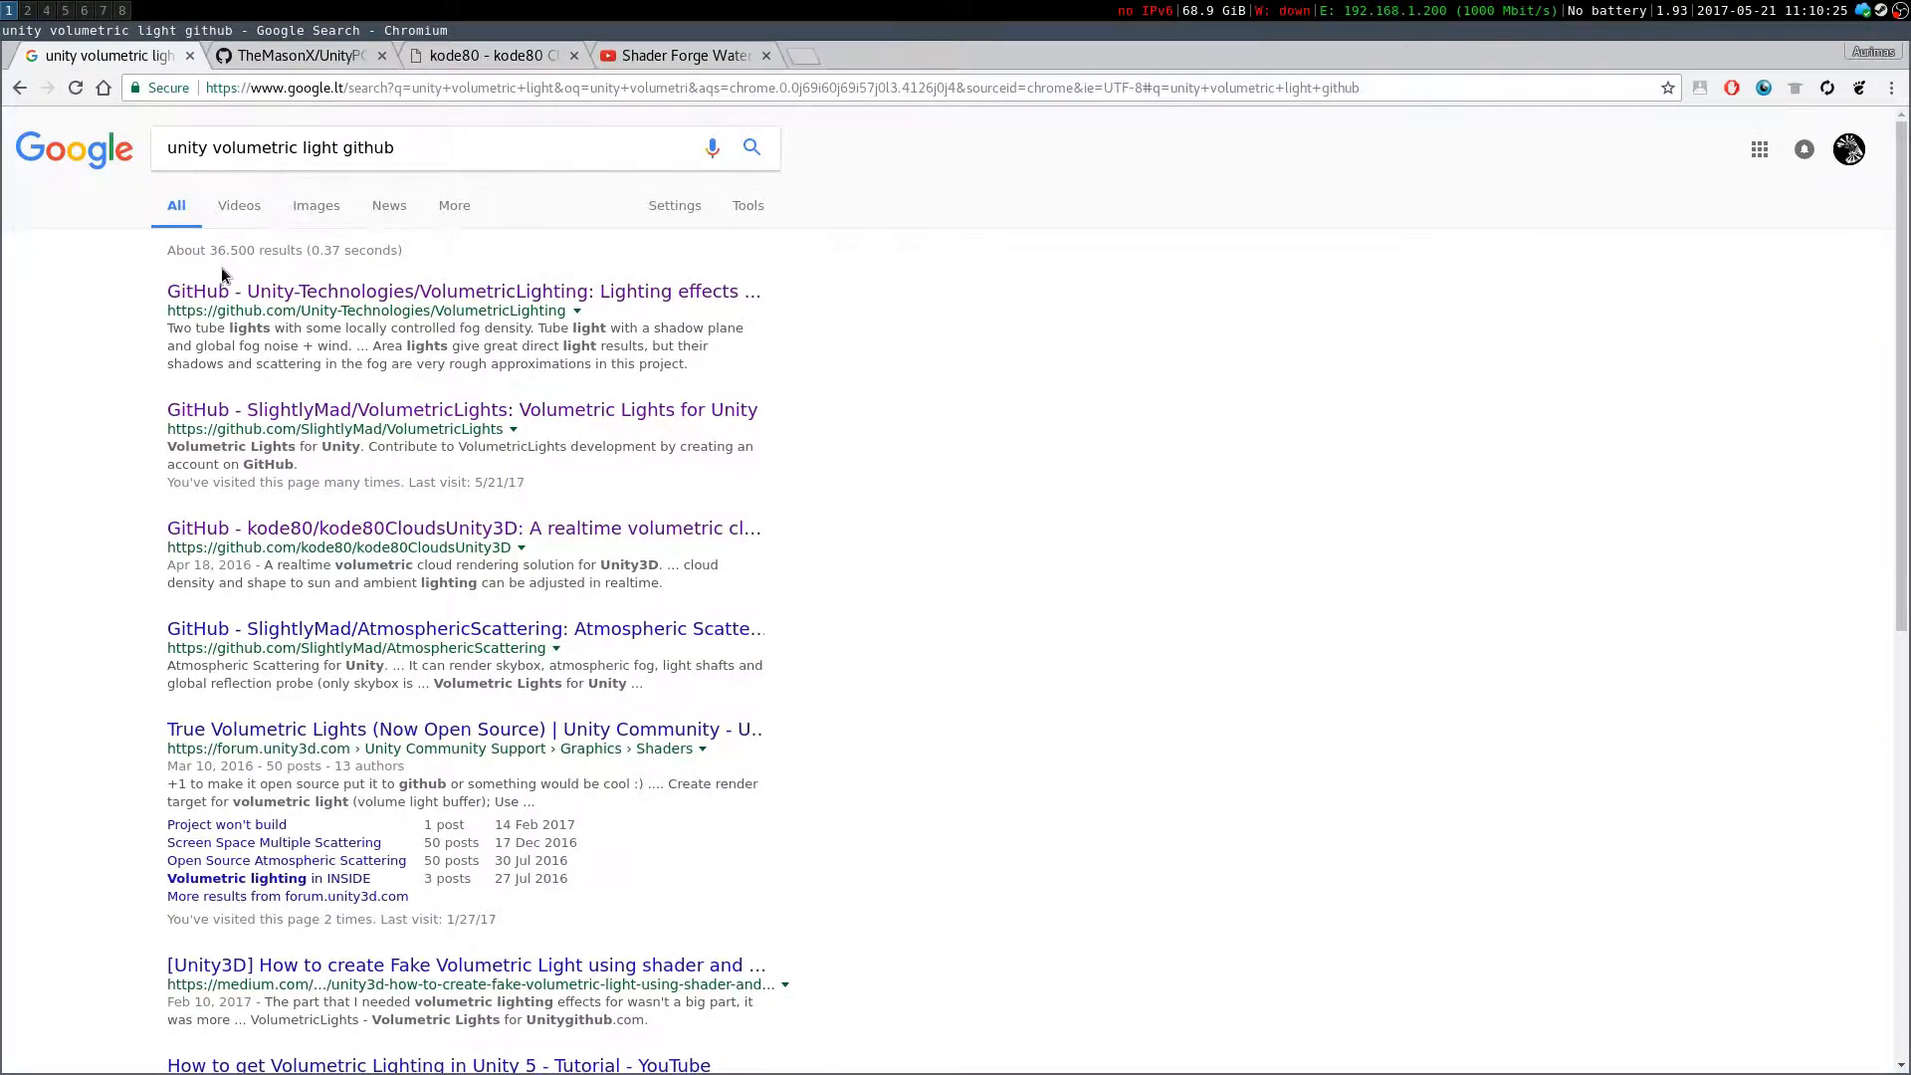
Open the SlightlyMad VolumetricLights result in a new tab and scroll through its README and usage section
{"action": "right_click", "coordinate": [249, 411]}
{"action": "left_click", "coordinate": [267, 421]}
{"action": "left_click", "coordinate": [279, 52]}
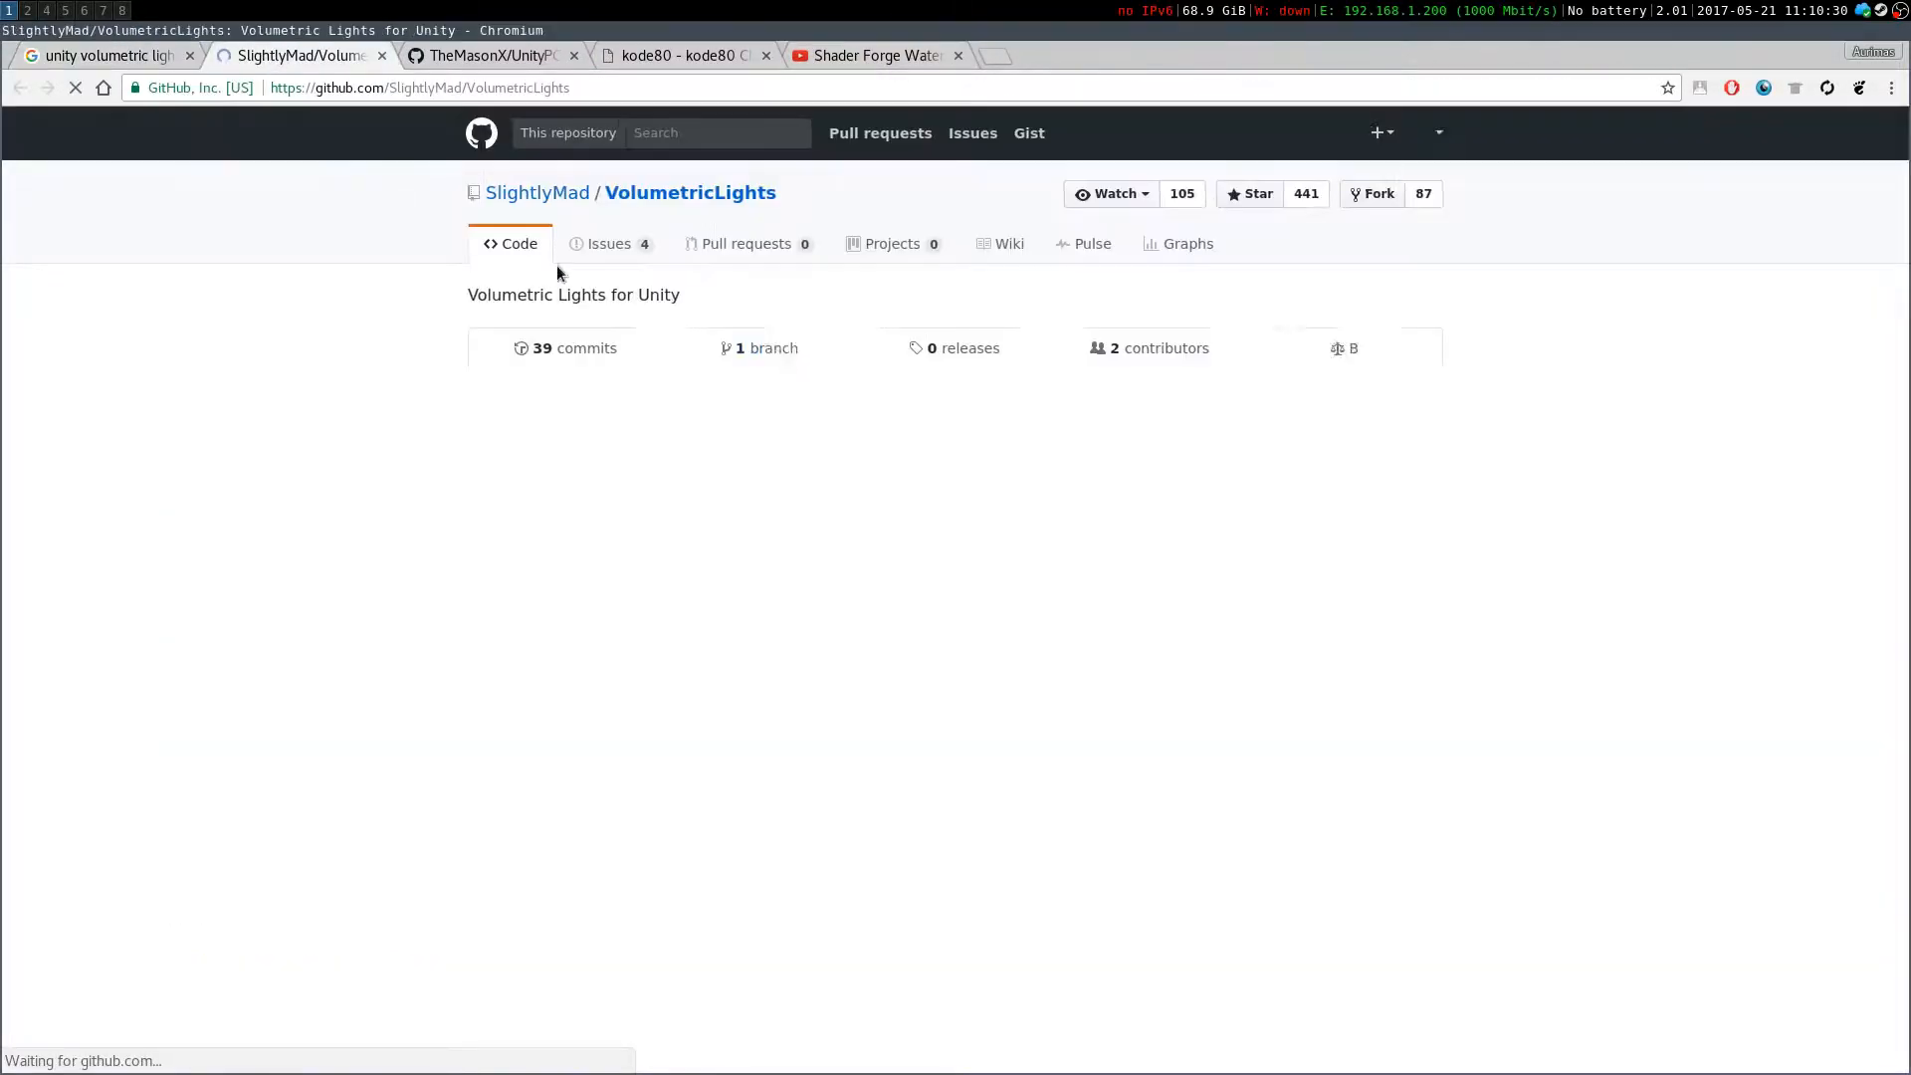
{"action": "scroll", "coordinate": [1035, 534], "scroll_direction": "down", "scroll_amount": 9}
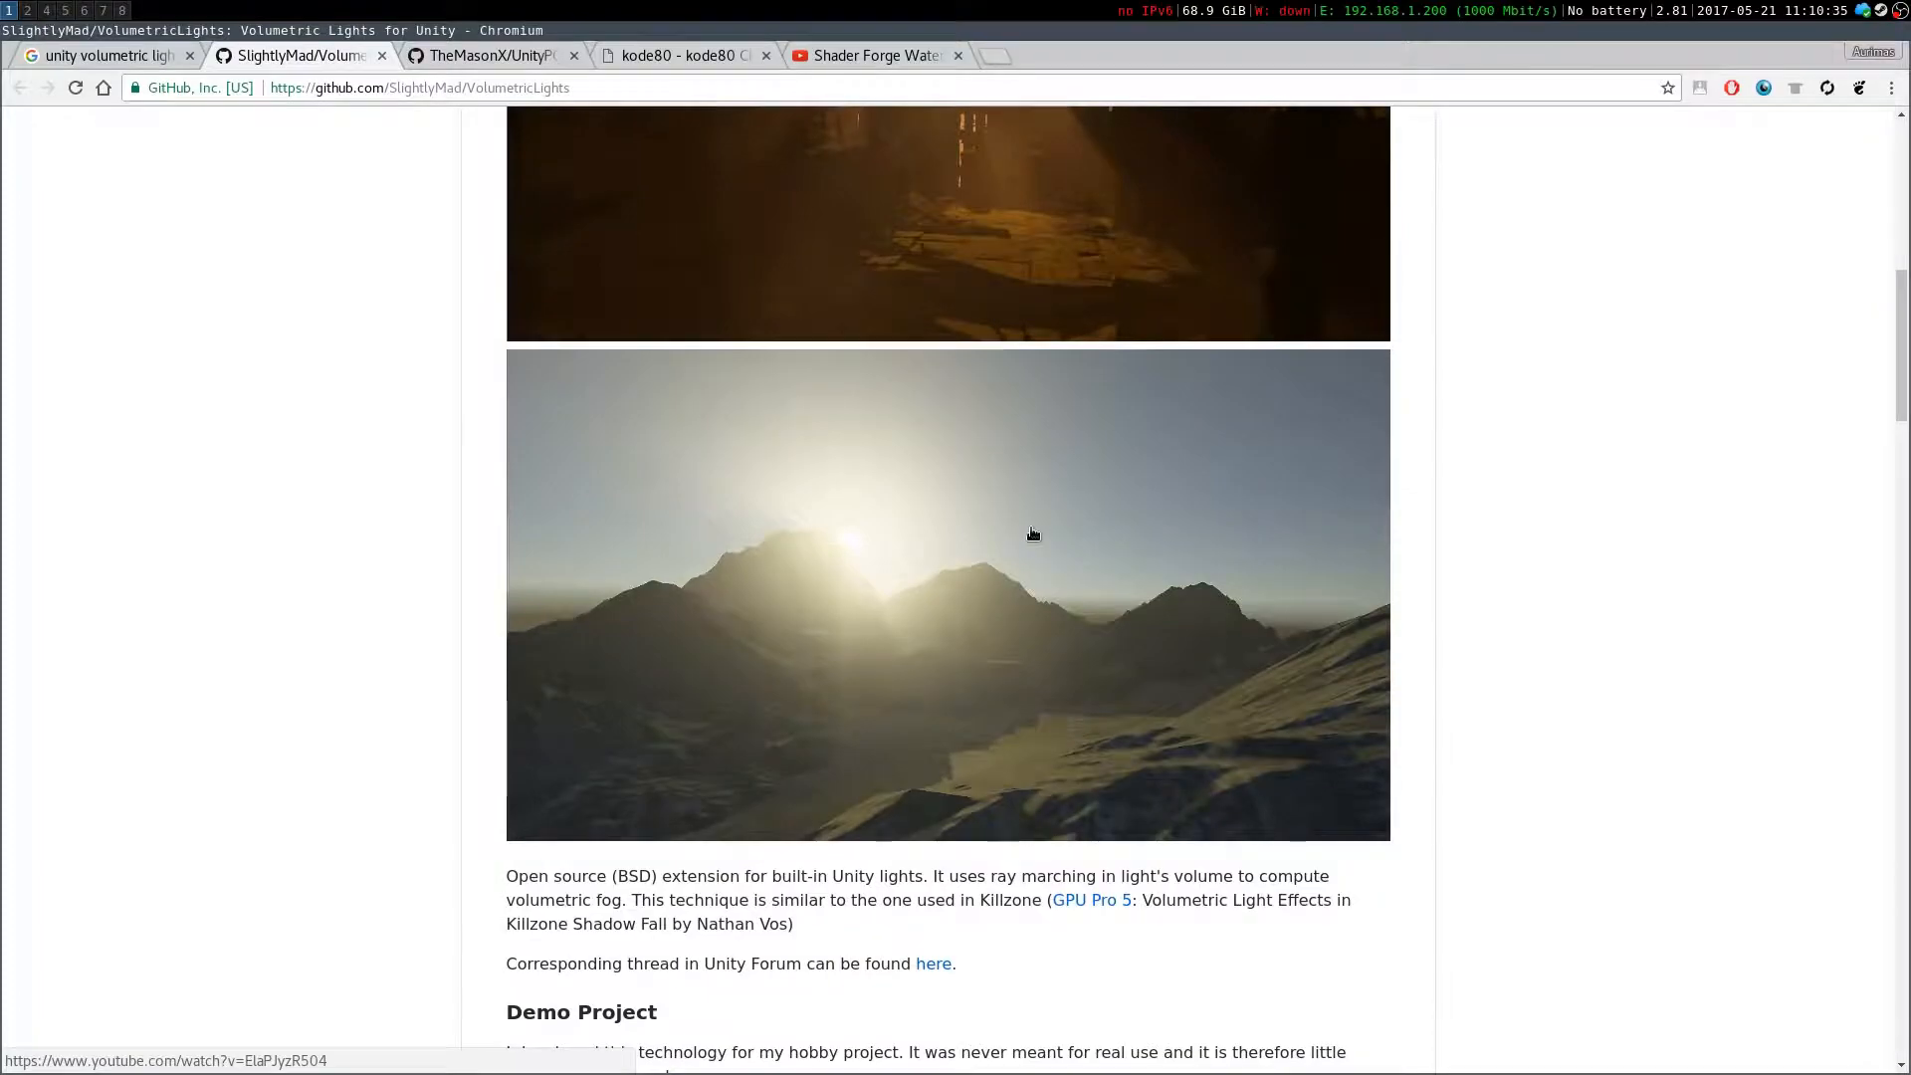
{"action": "scroll", "coordinate": [1038, 538], "scroll_direction": "down", "scroll_amount": 10}
{"action": "scroll", "coordinate": [995, 508], "scroll_direction": "up", "scroll_amount": 20}
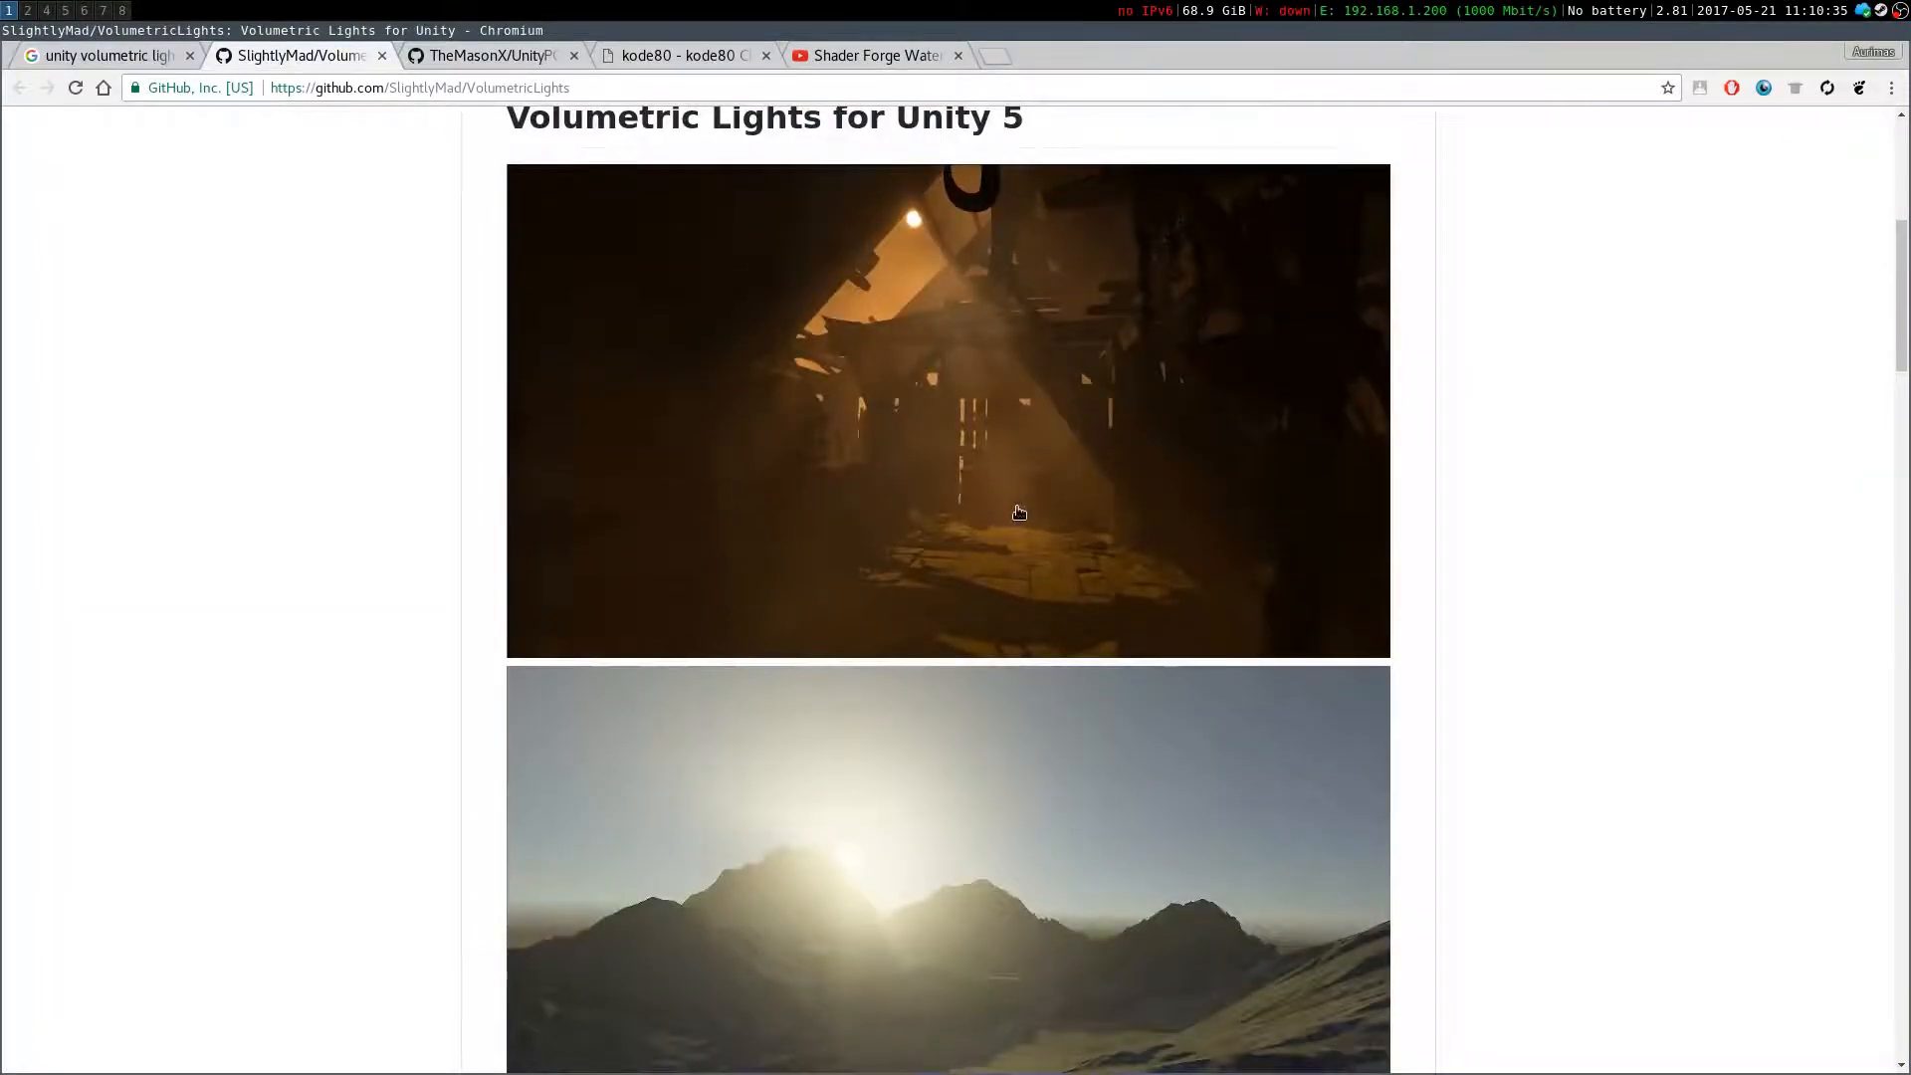
{"action": "scroll", "coordinate": [993, 499], "scroll_direction": "down", "scroll_amount": 20}
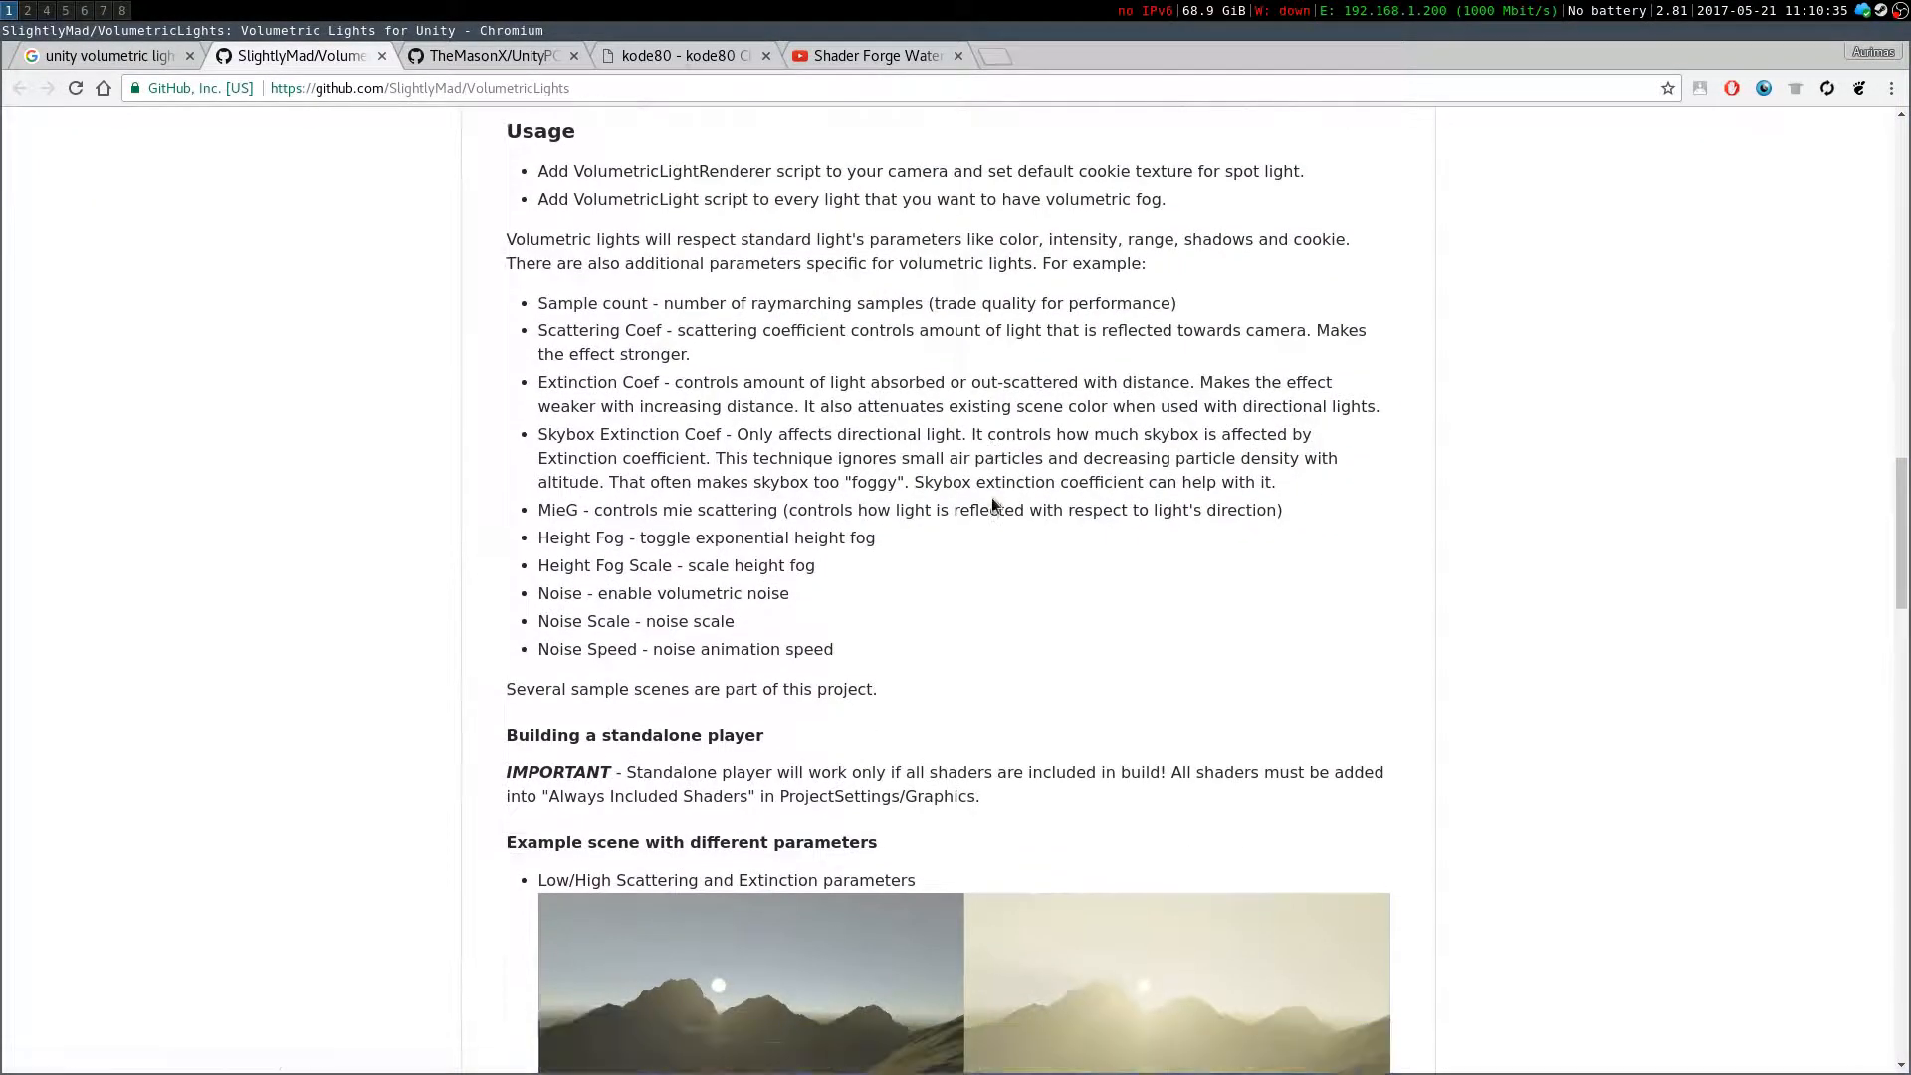
{"action": "scroll", "coordinate": [993, 507], "scroll_direction": "up", "scroll_amount": 20}
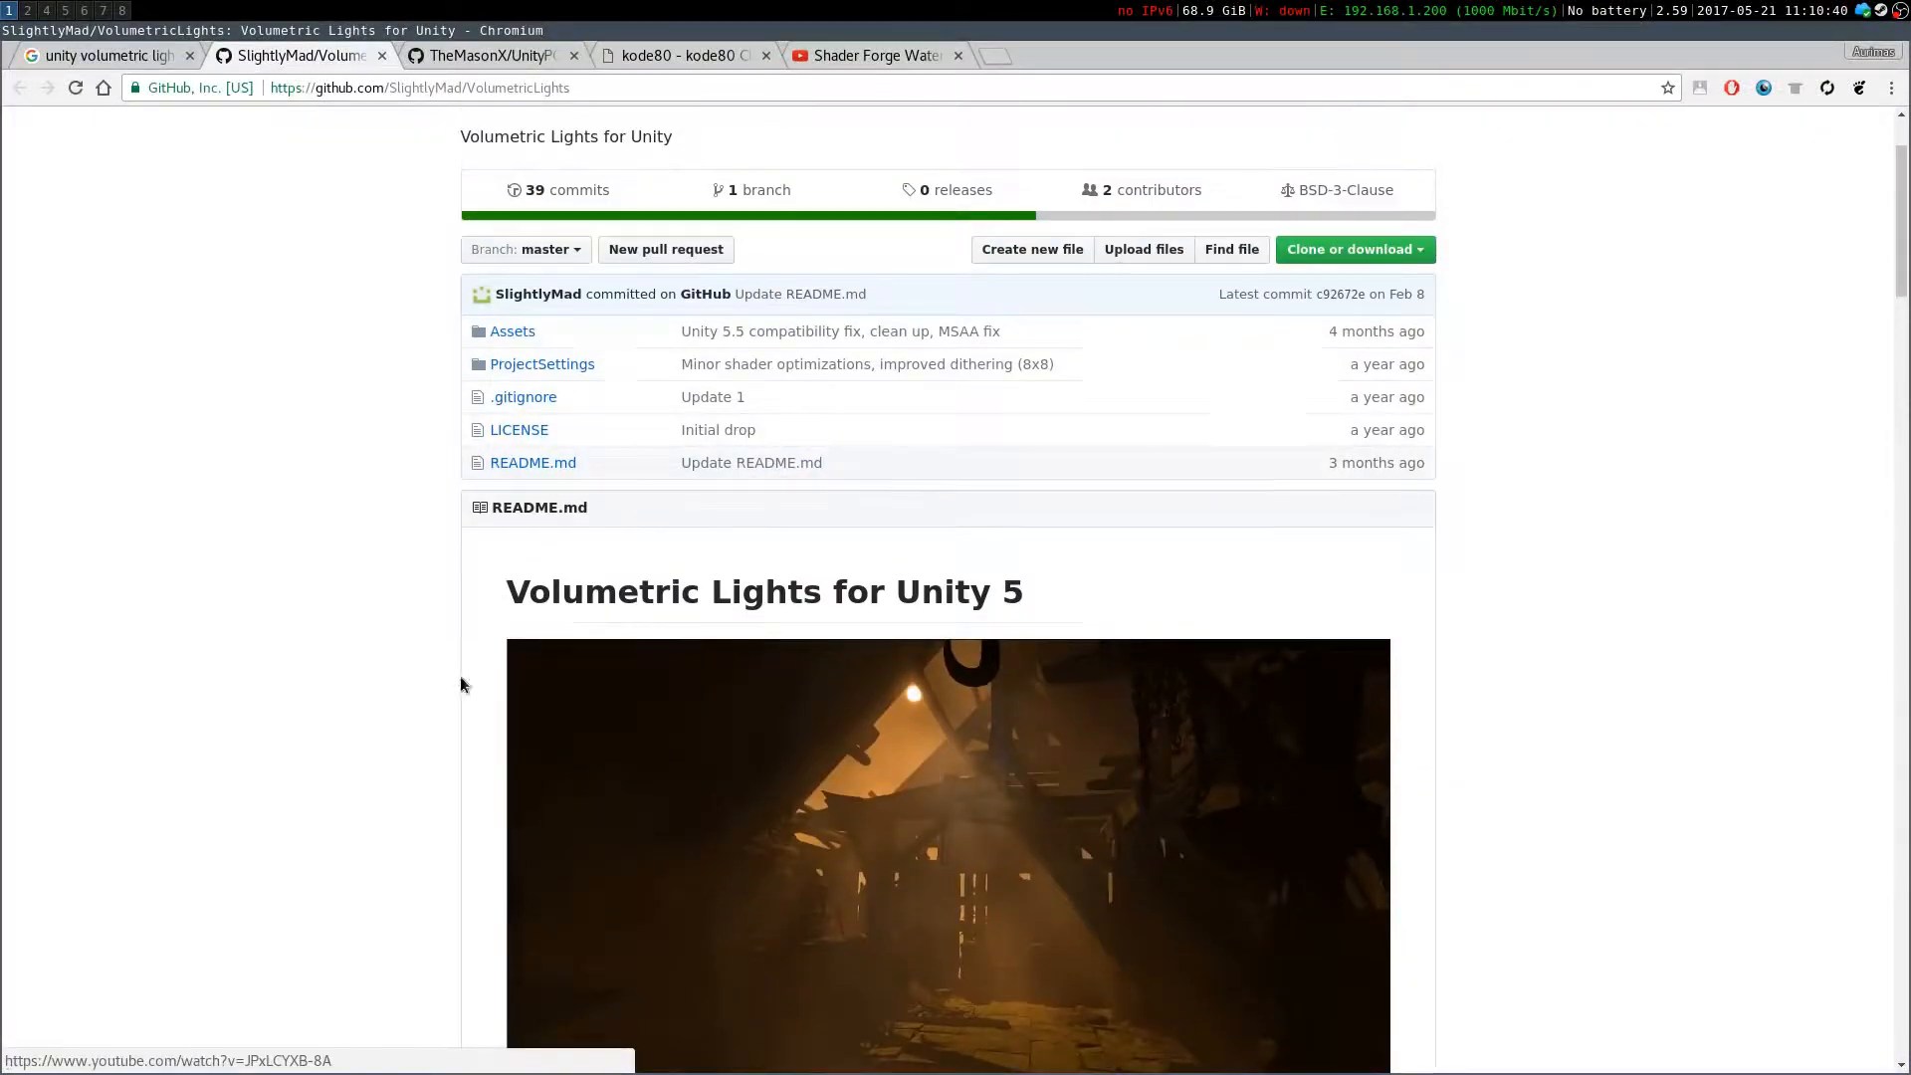
Open the Unity-Technologies VolumetricLighting result in a new tab and view its example images
{"action": "left_click", "coordinate": [151, 57]}
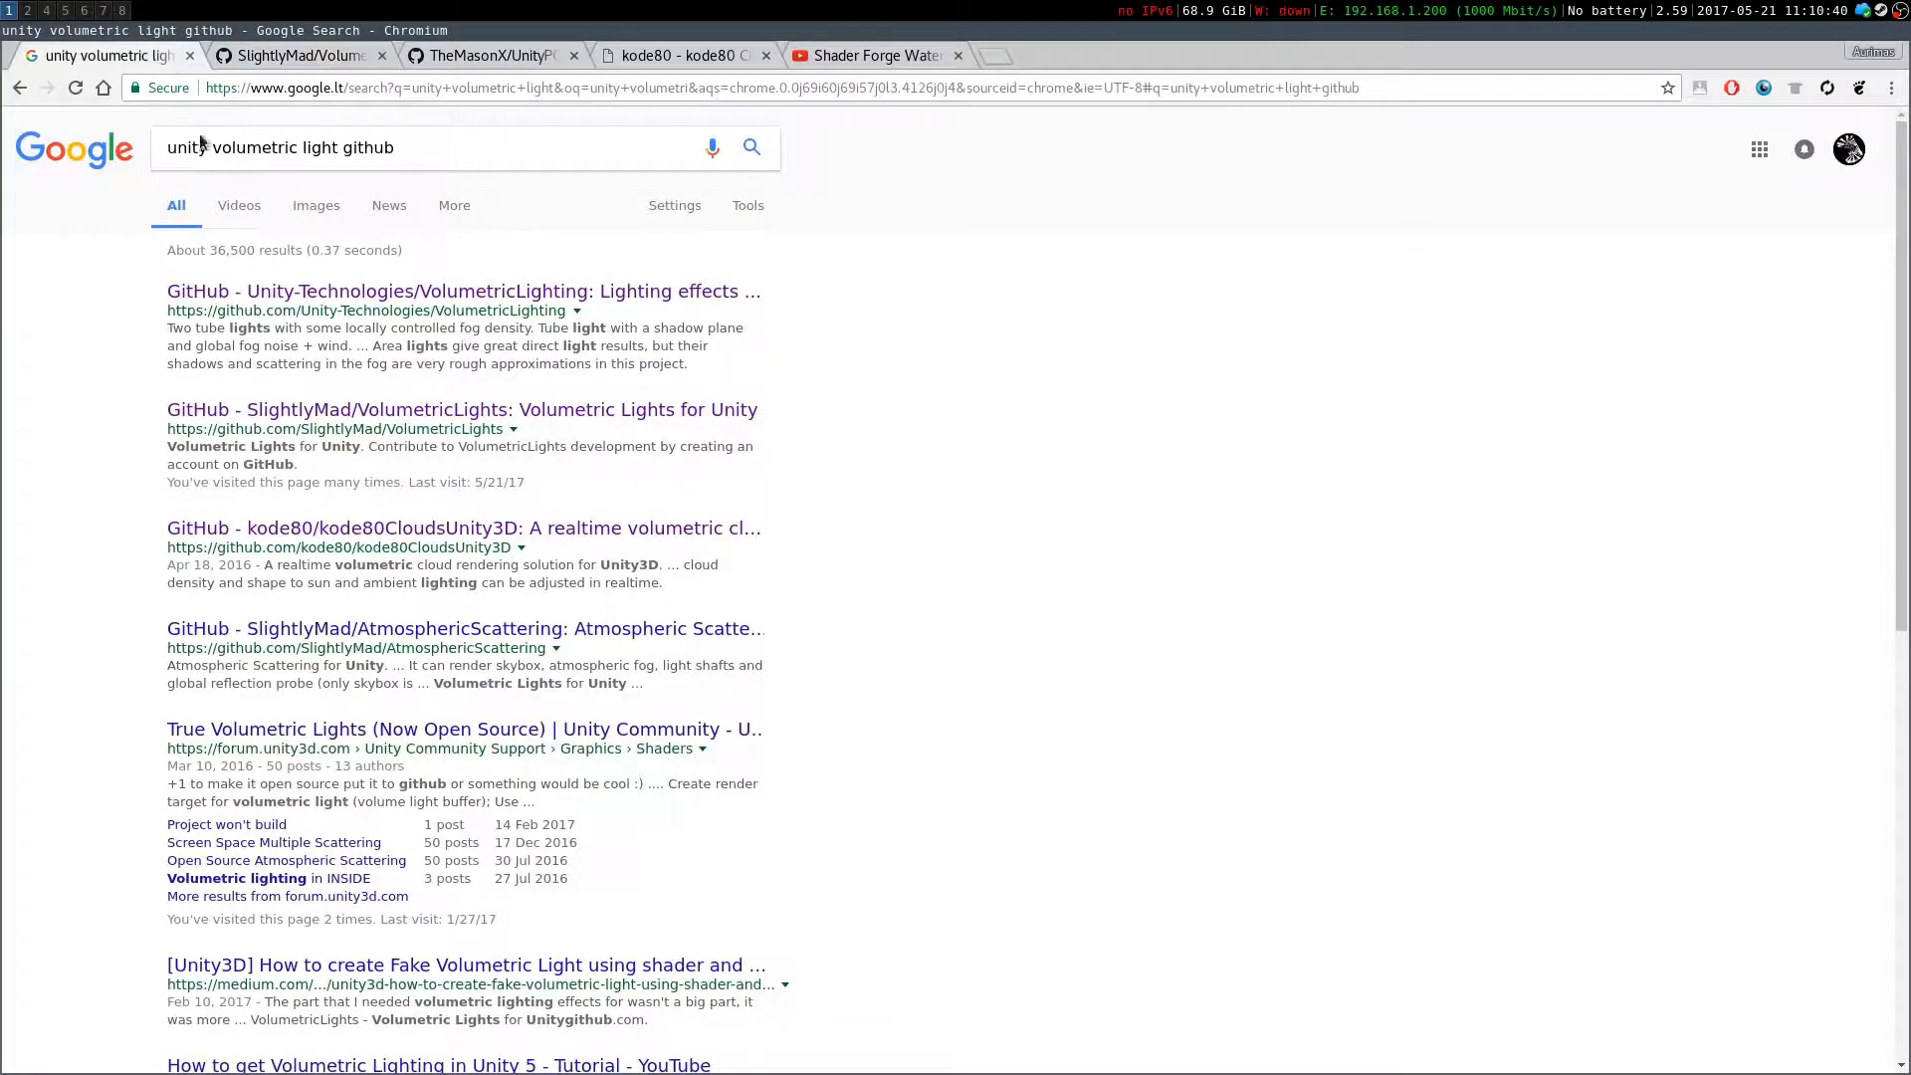
{"action": "right_click", "coordinate": [345, 303]}
{"action": "left_click", "coordinate": [383, 312]}
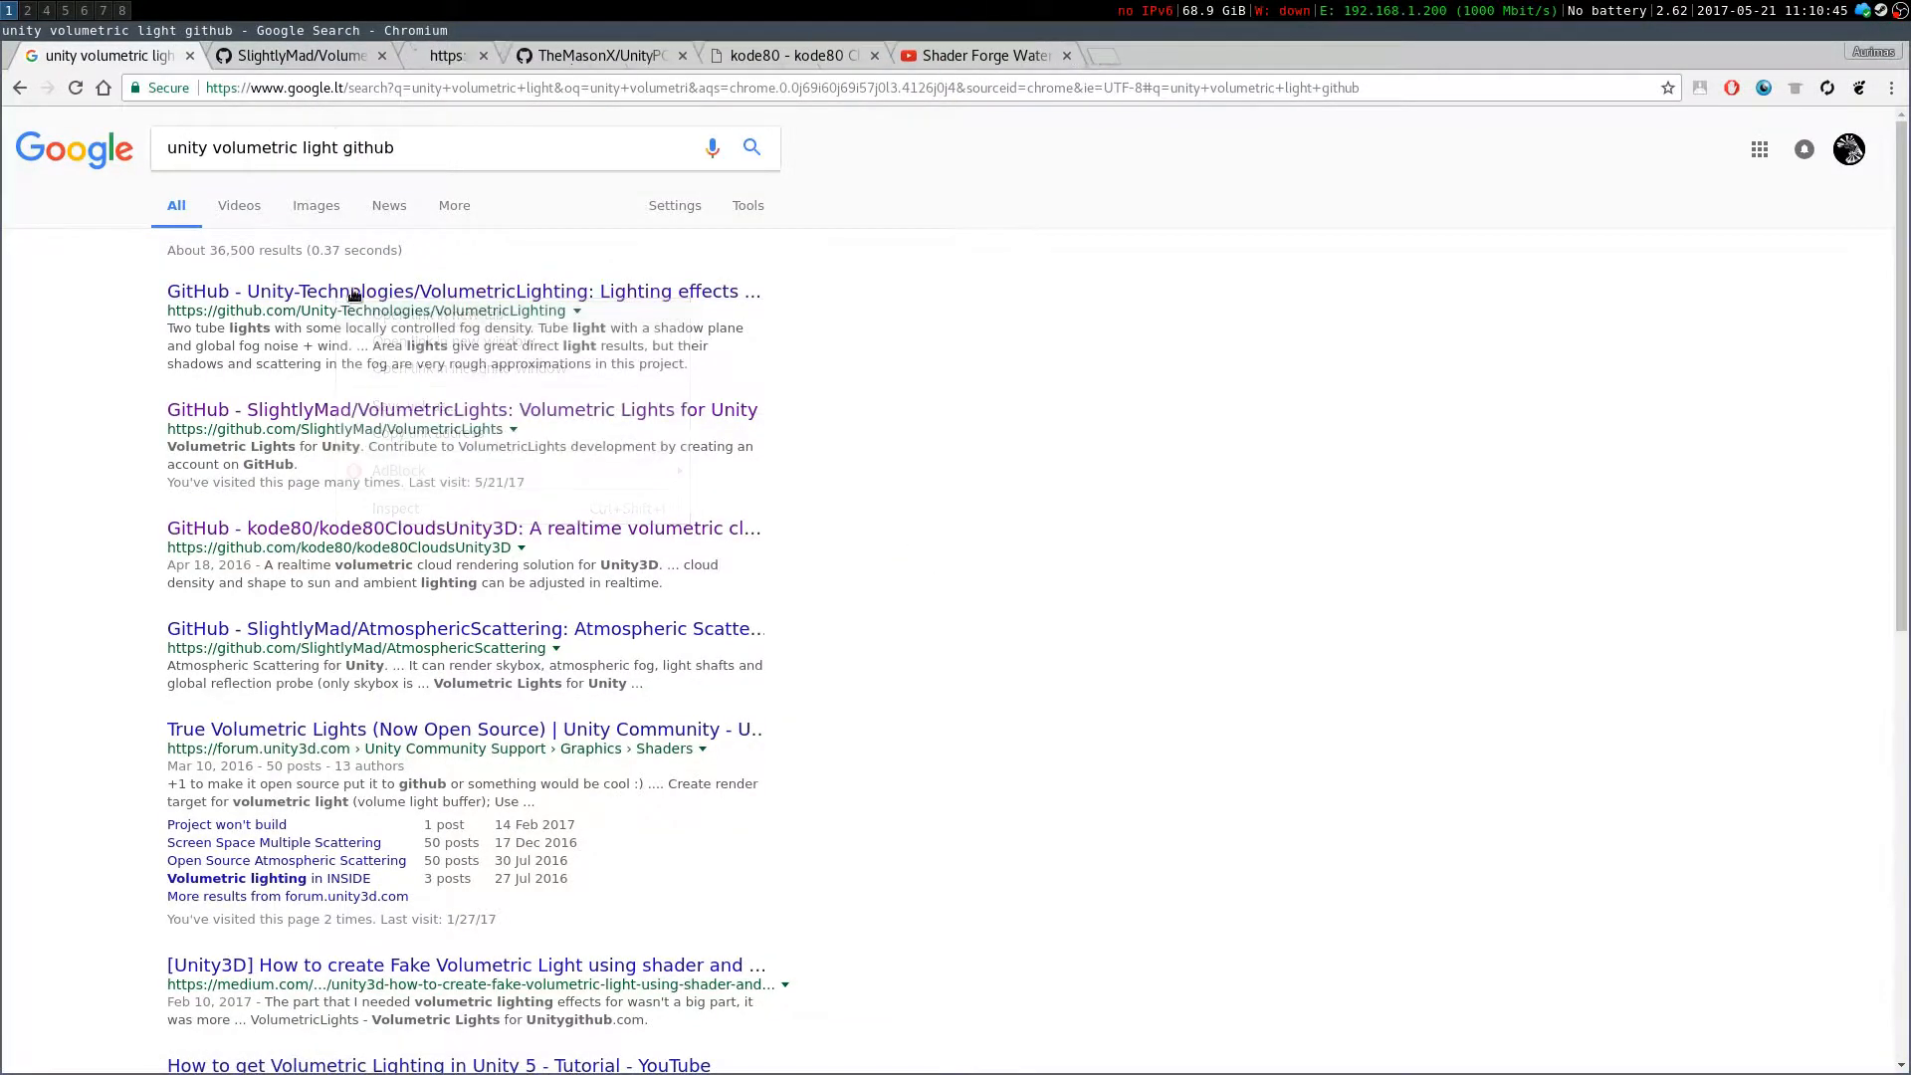
{"action": "left_click", "coordinate": [486, 59]}
{"action": "scroll", "coordinate": [738, 572], "scroll_direction": "down", "scroll_amount": 15}
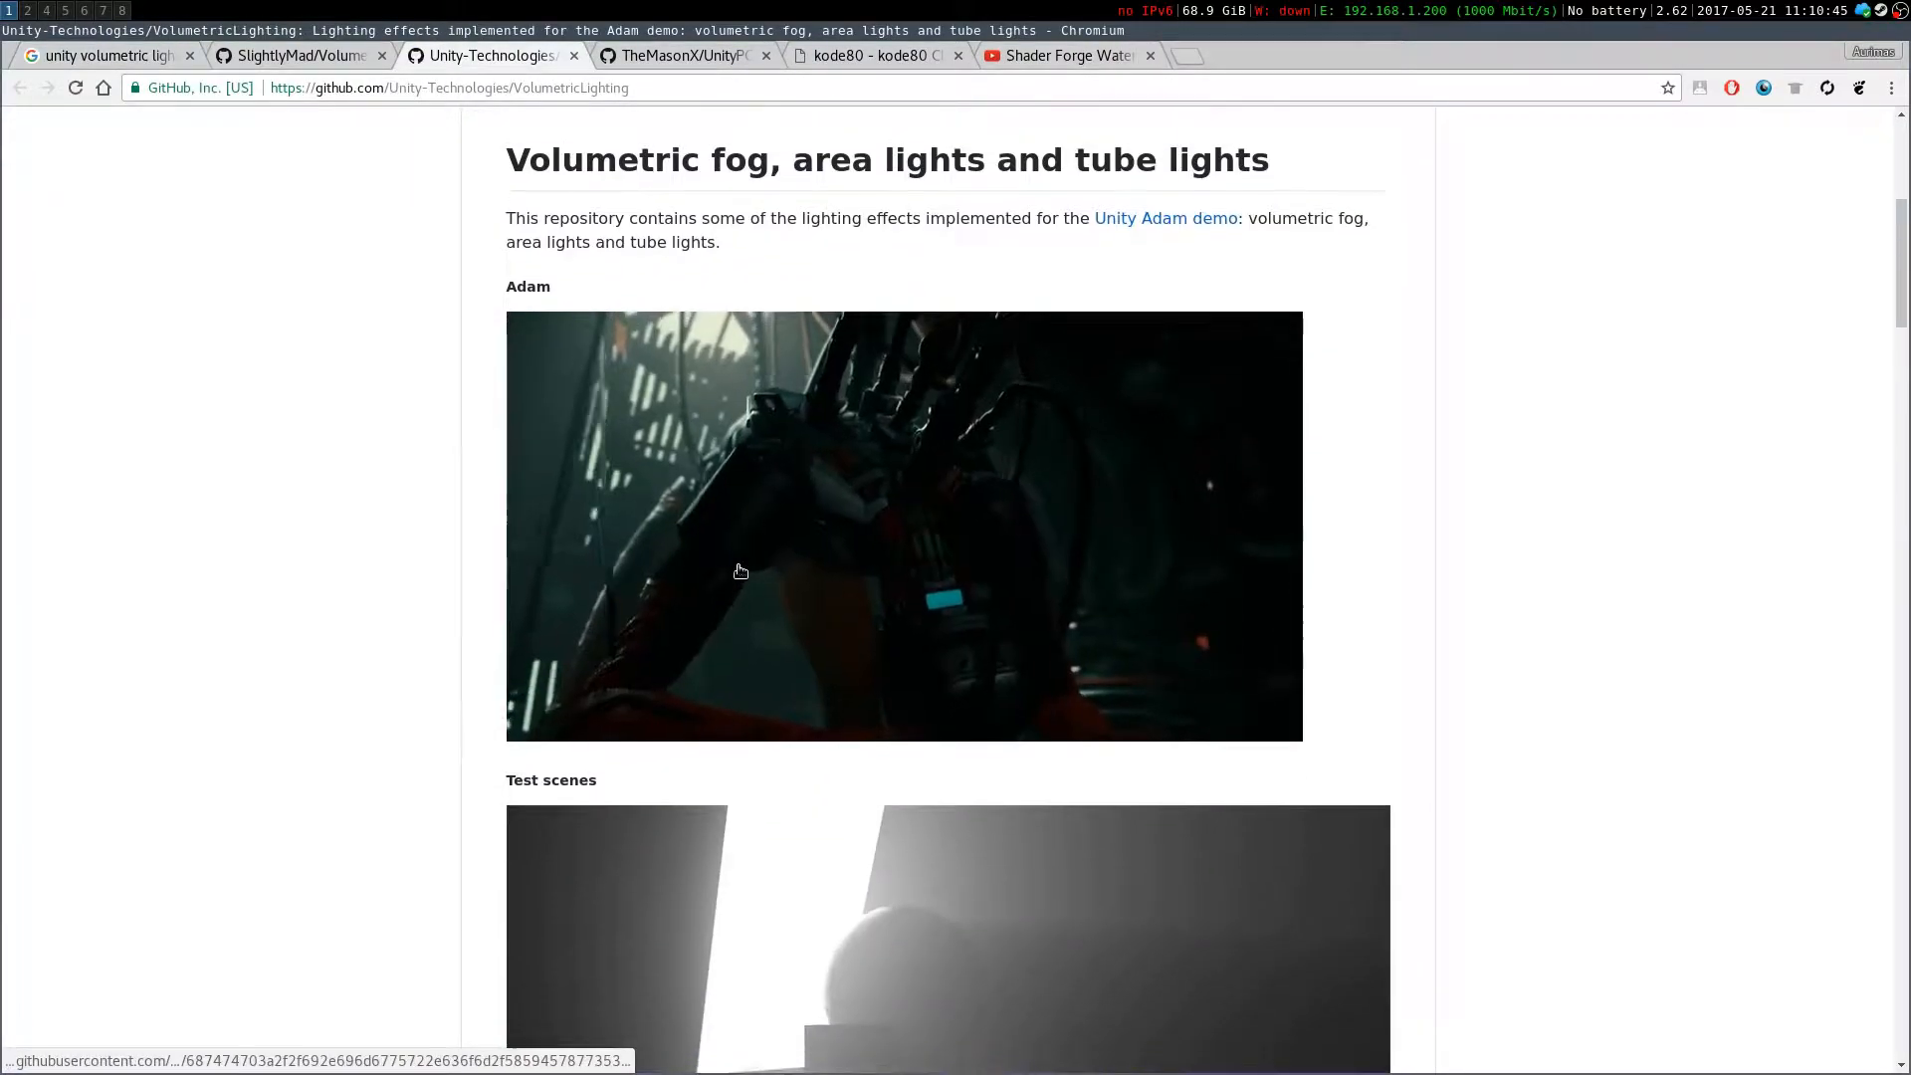
{"action": "scroll", "coordinate": [740, 571], "scroll_direction": "down", "scroll_amount": 2}
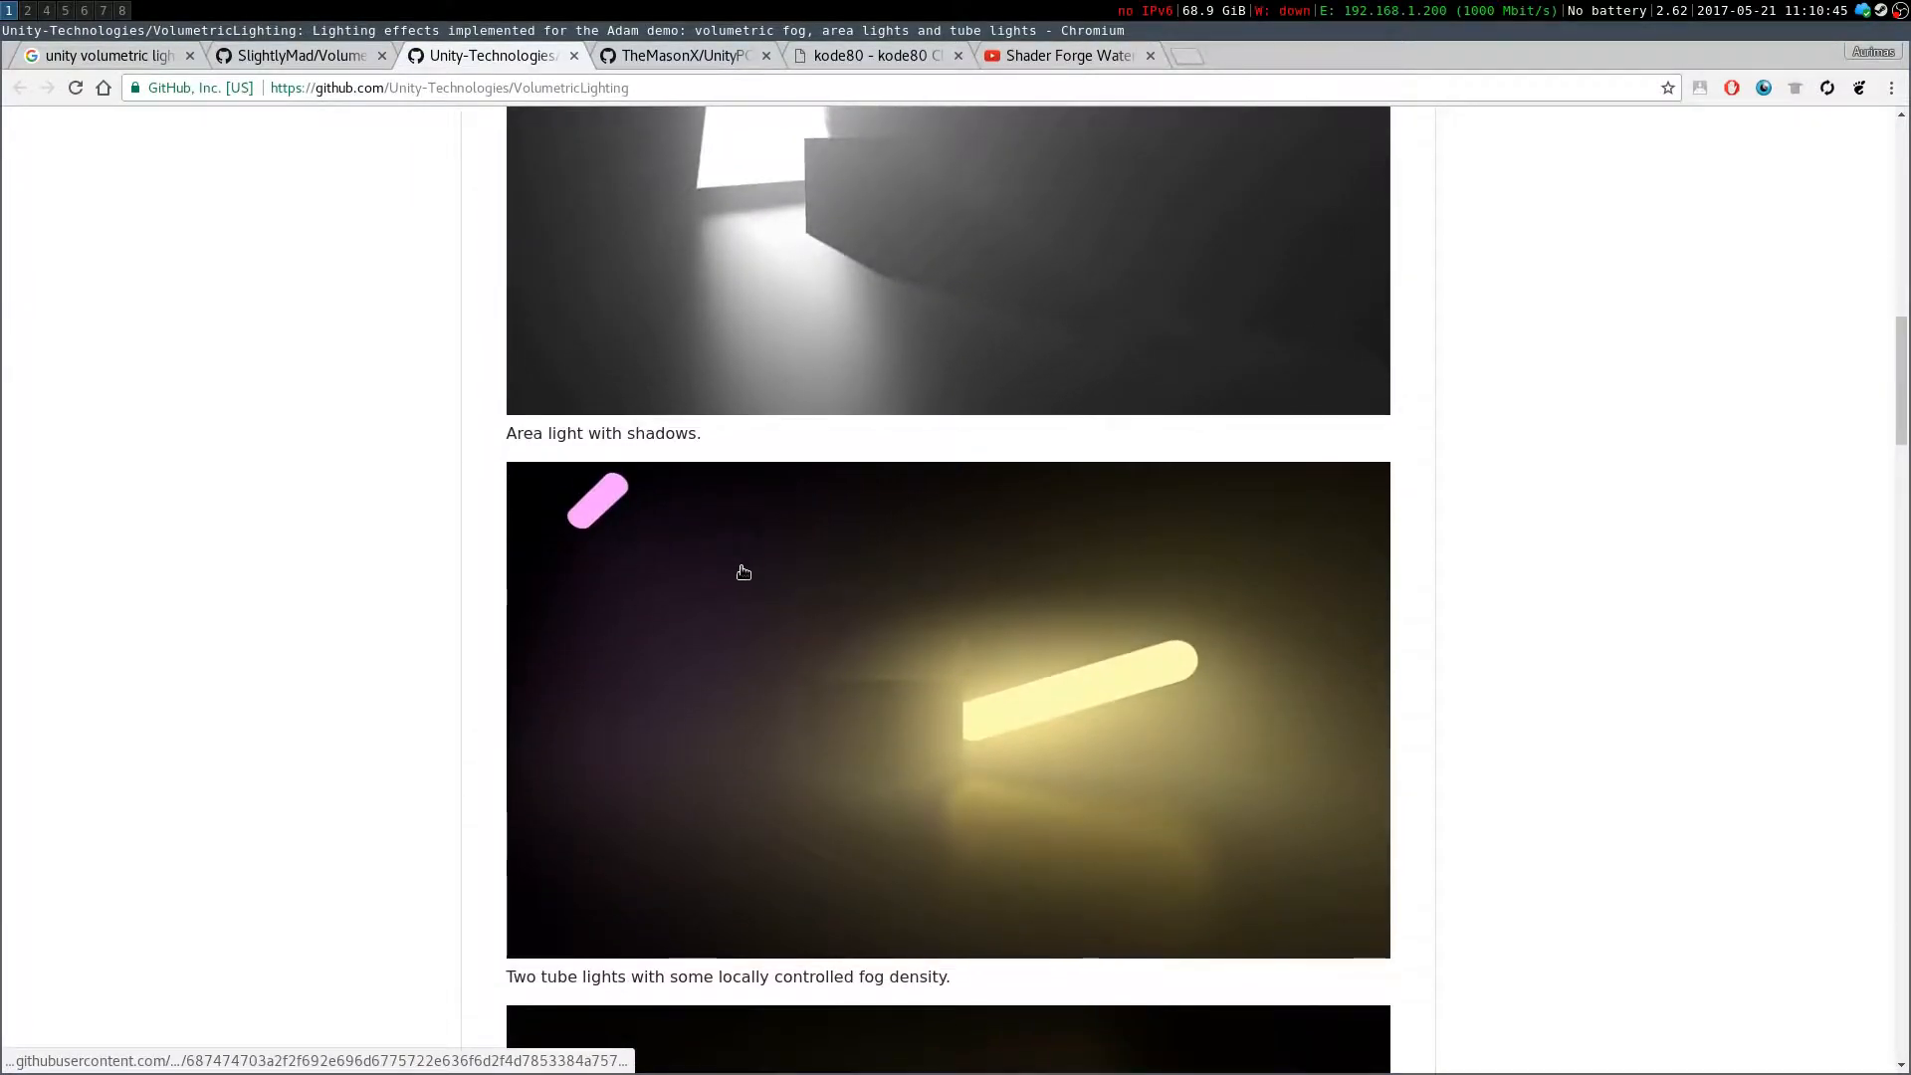
Read the Unity-Technologies VolumetricLighting page's system requirements, usage notes and known issues
{"action": "left_click", "coordinate": [271, 57]}
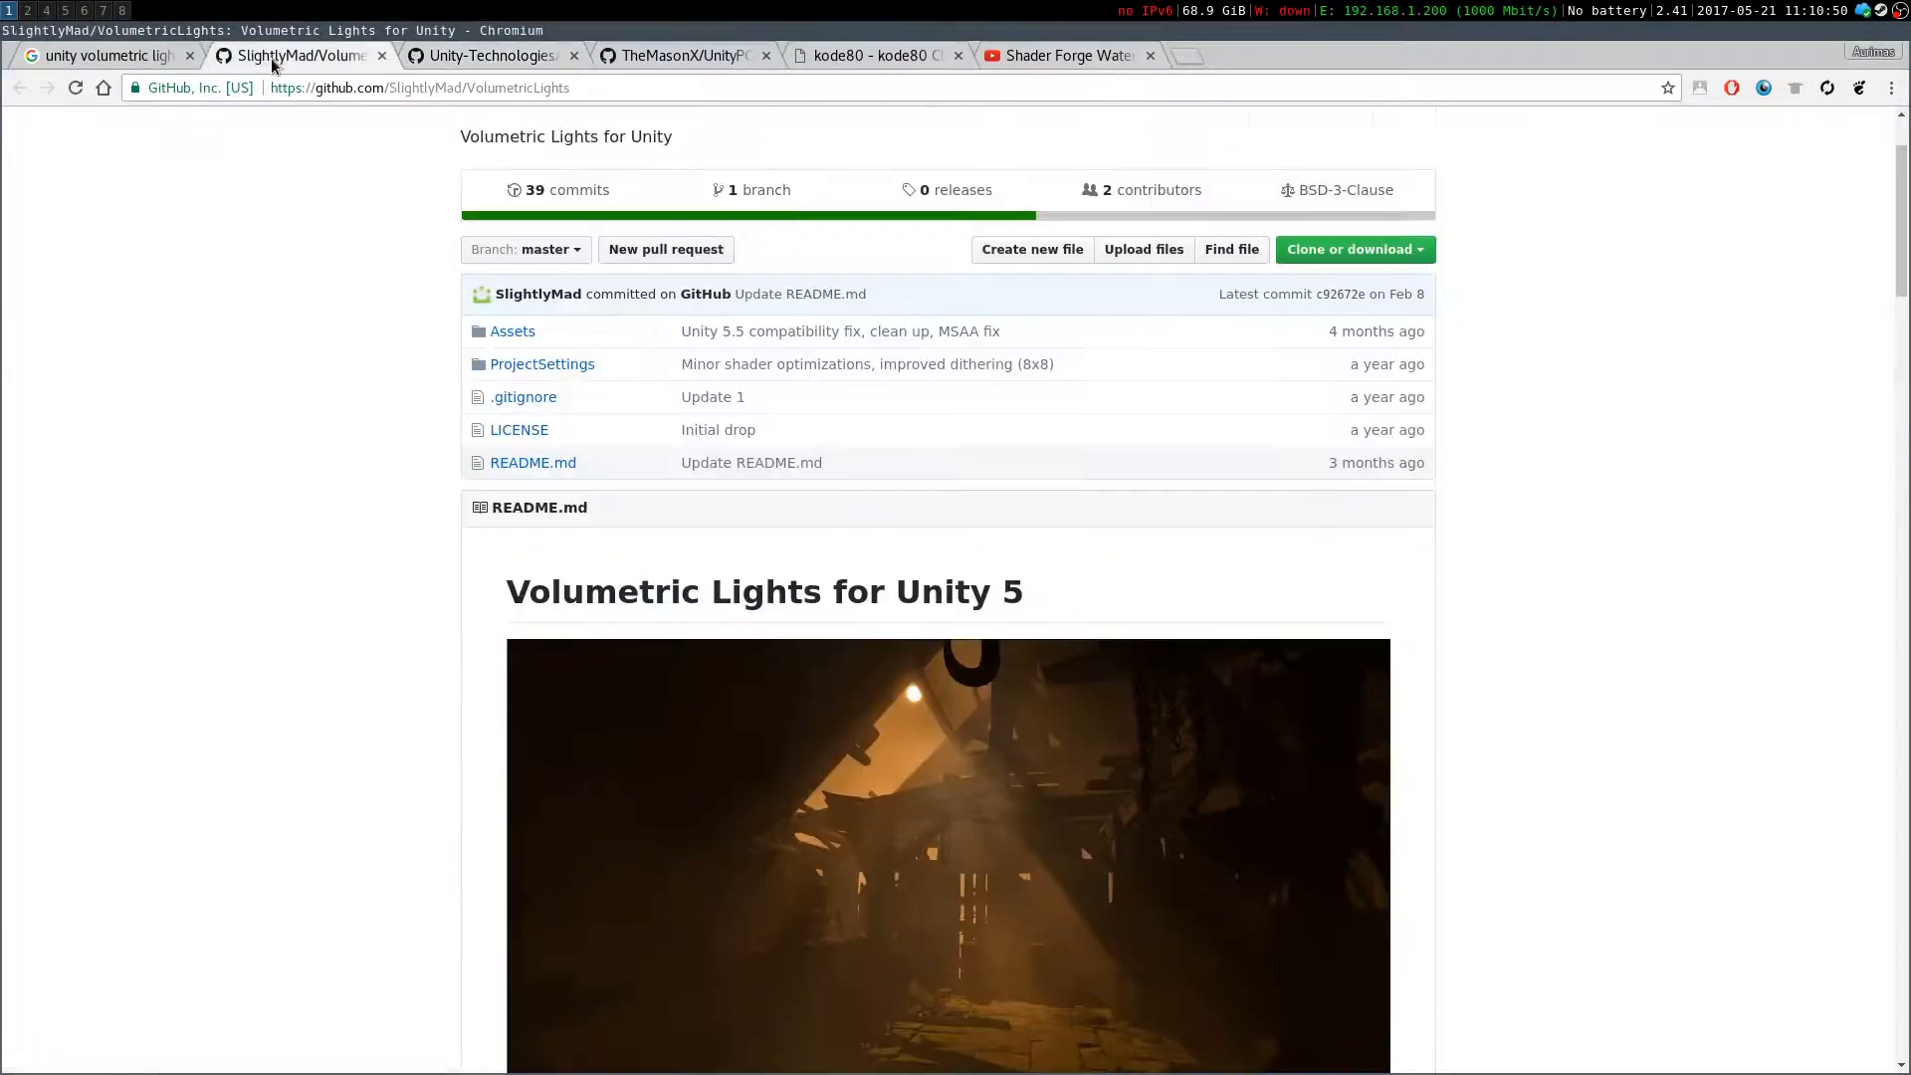
{"action": "left_click", "coordinate": [488, 59]}
{"action": "scroll", "coordinate": [846, 597], "scroll_direction": "down", "scroll_amount": 2}
{"action": "scroll", "coordinate": [887, 617], "scroll_direction": "up", "scroll_amount": 2}
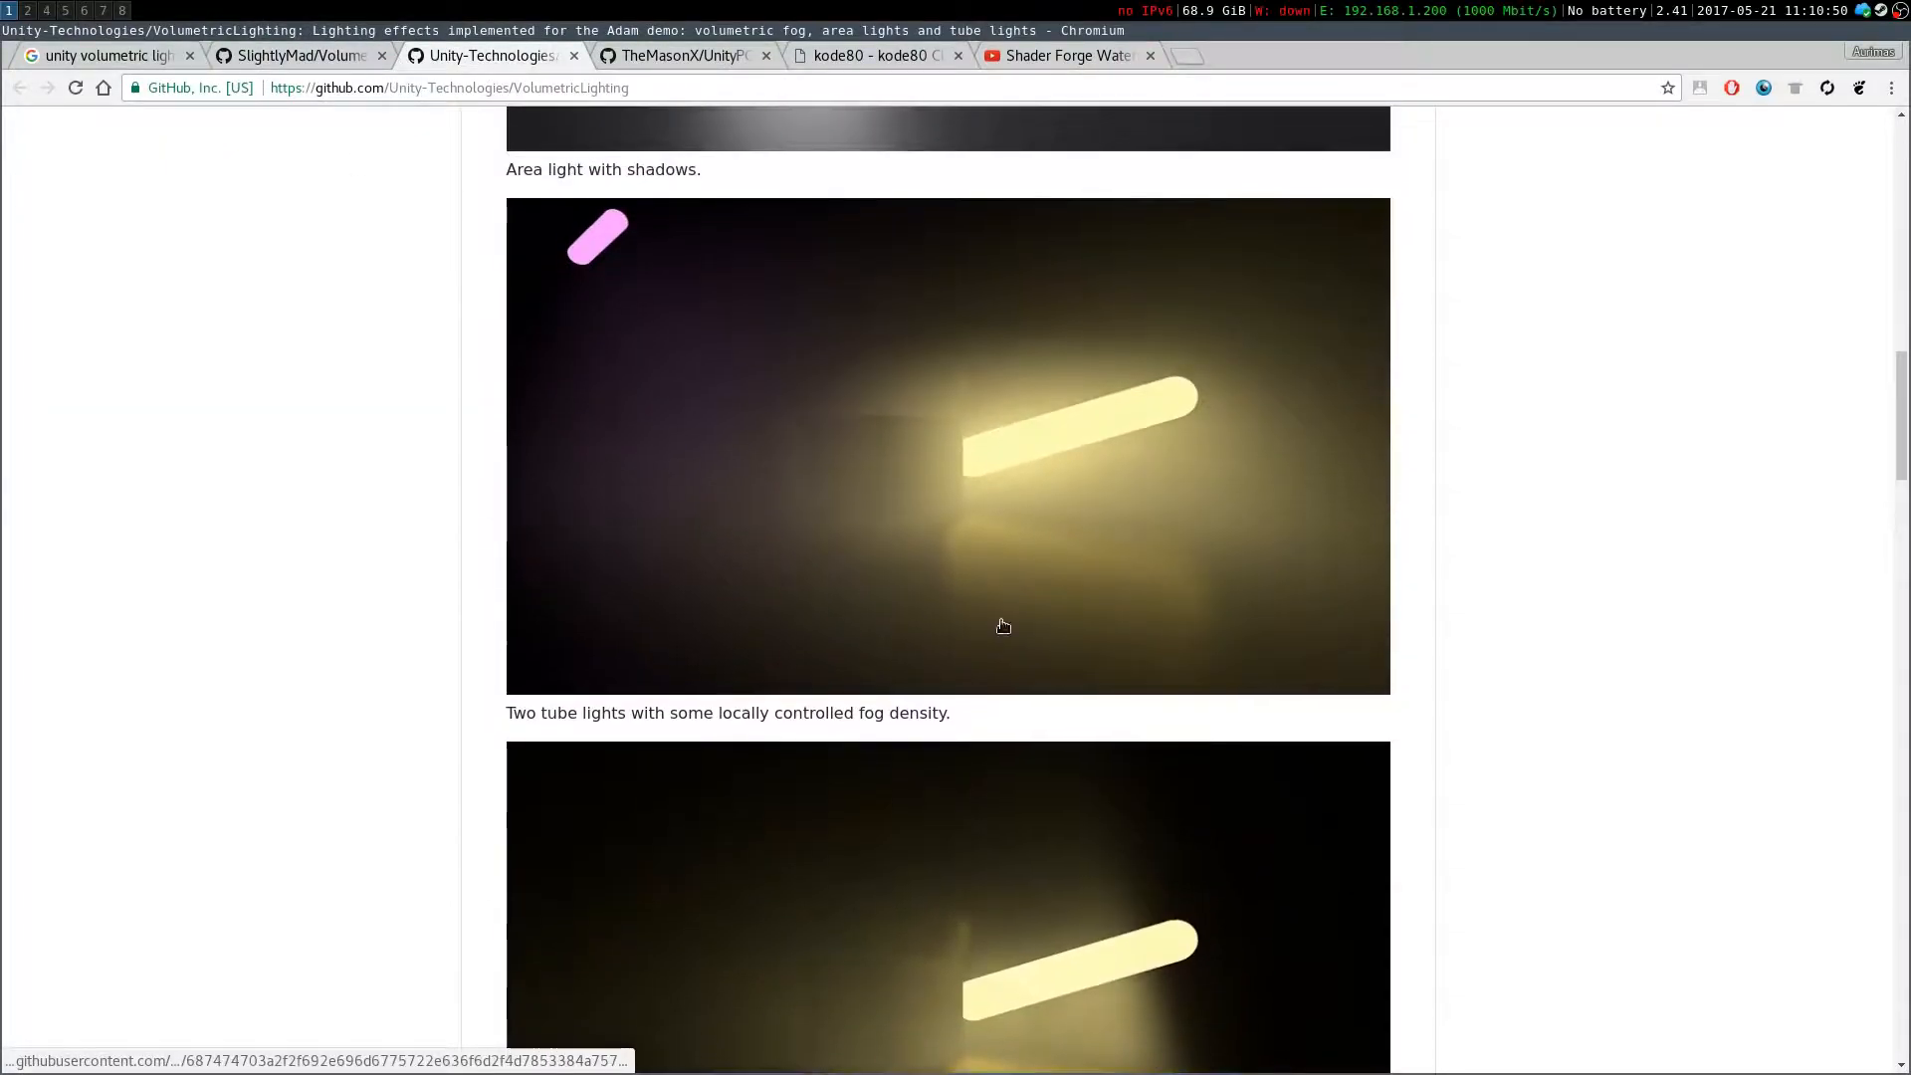
{"action": "scroll", "coordinate": [977, 610], "scroll_direction": "down", "scroll_amount": 7}
{"action": "scroll", "coordinate": [966, 613], "scroll_direction": "down", "scroll_amount": 10}
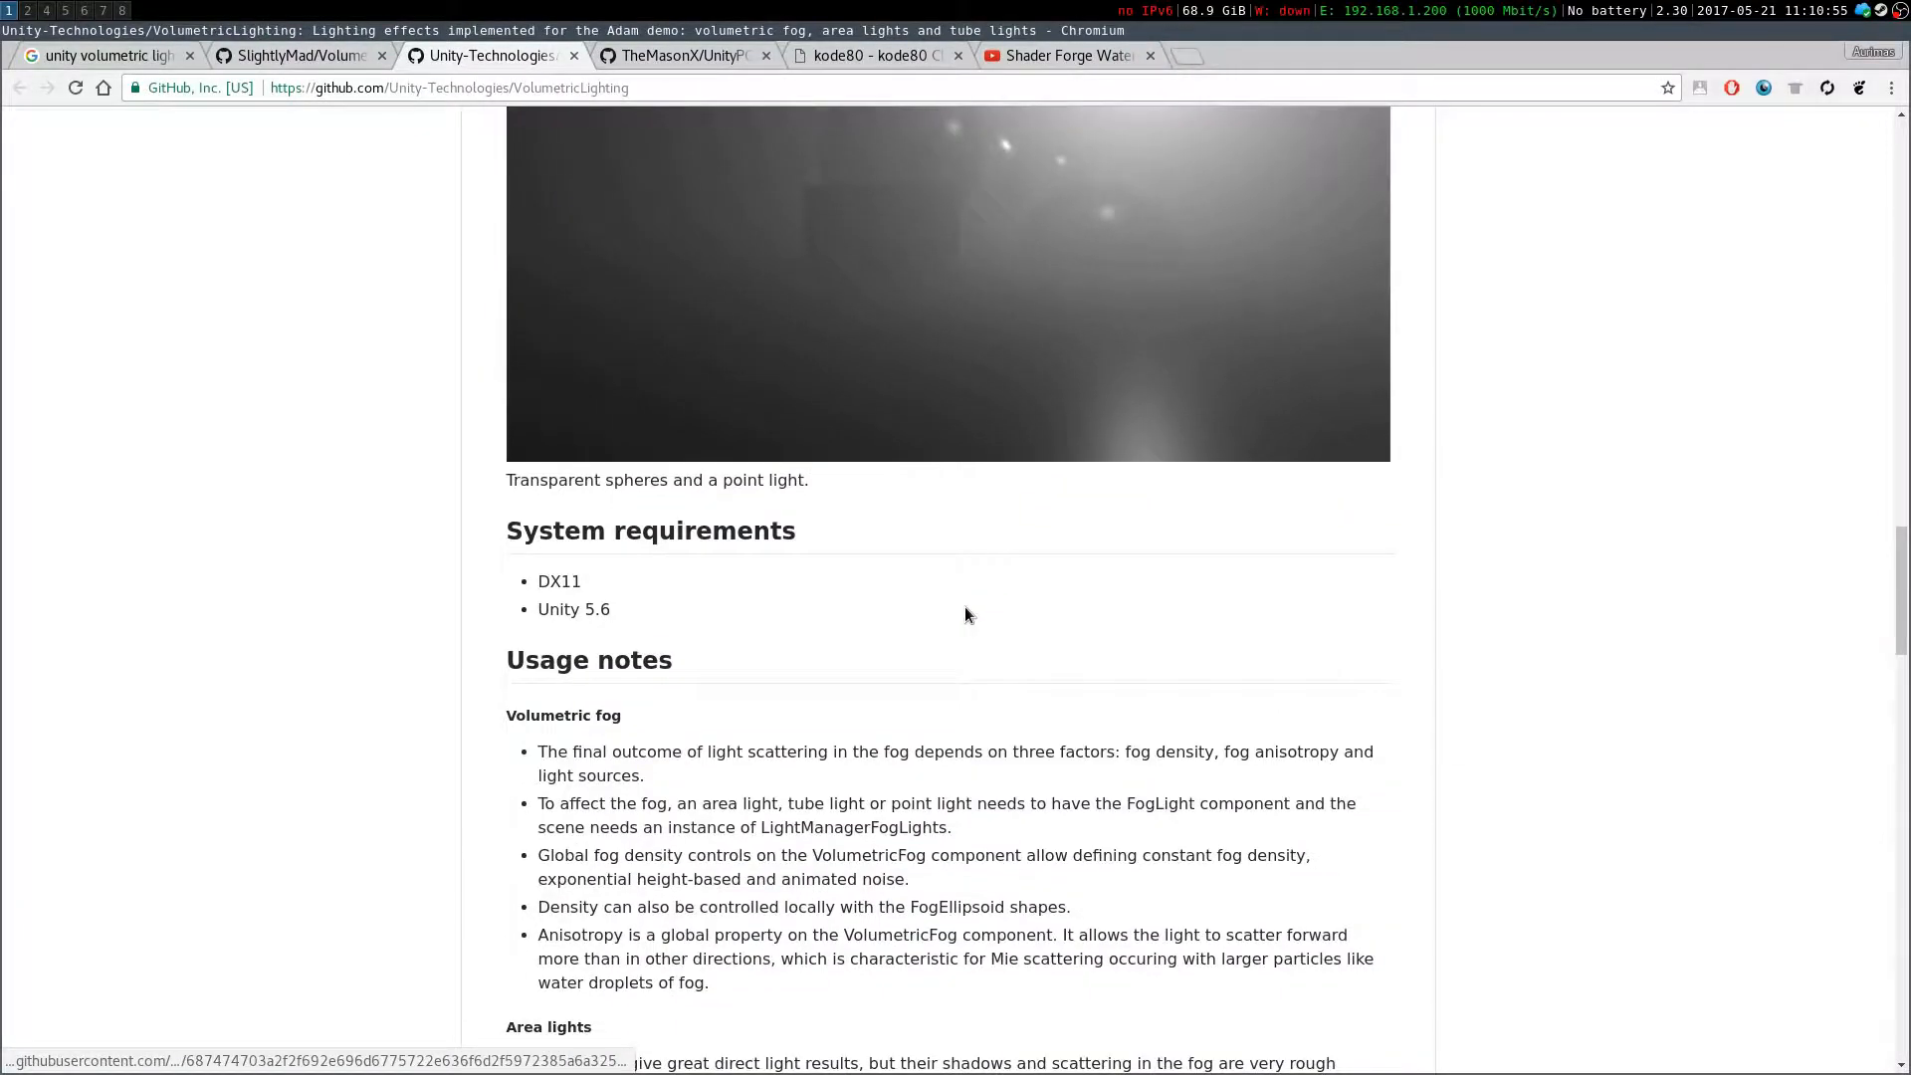
{"action": "scroll", "coordinate": [966, 607], "scroll_direction": "up", "scroll_amount": 4}
{"action": "scroll", "coordinate": [966, 607], "scroll_direction": "down", "scroll_amount": 3}
{"action": "scroll", "coordinate": [964, 605], "scroll_direction": "down", "scroll_amount": 7}
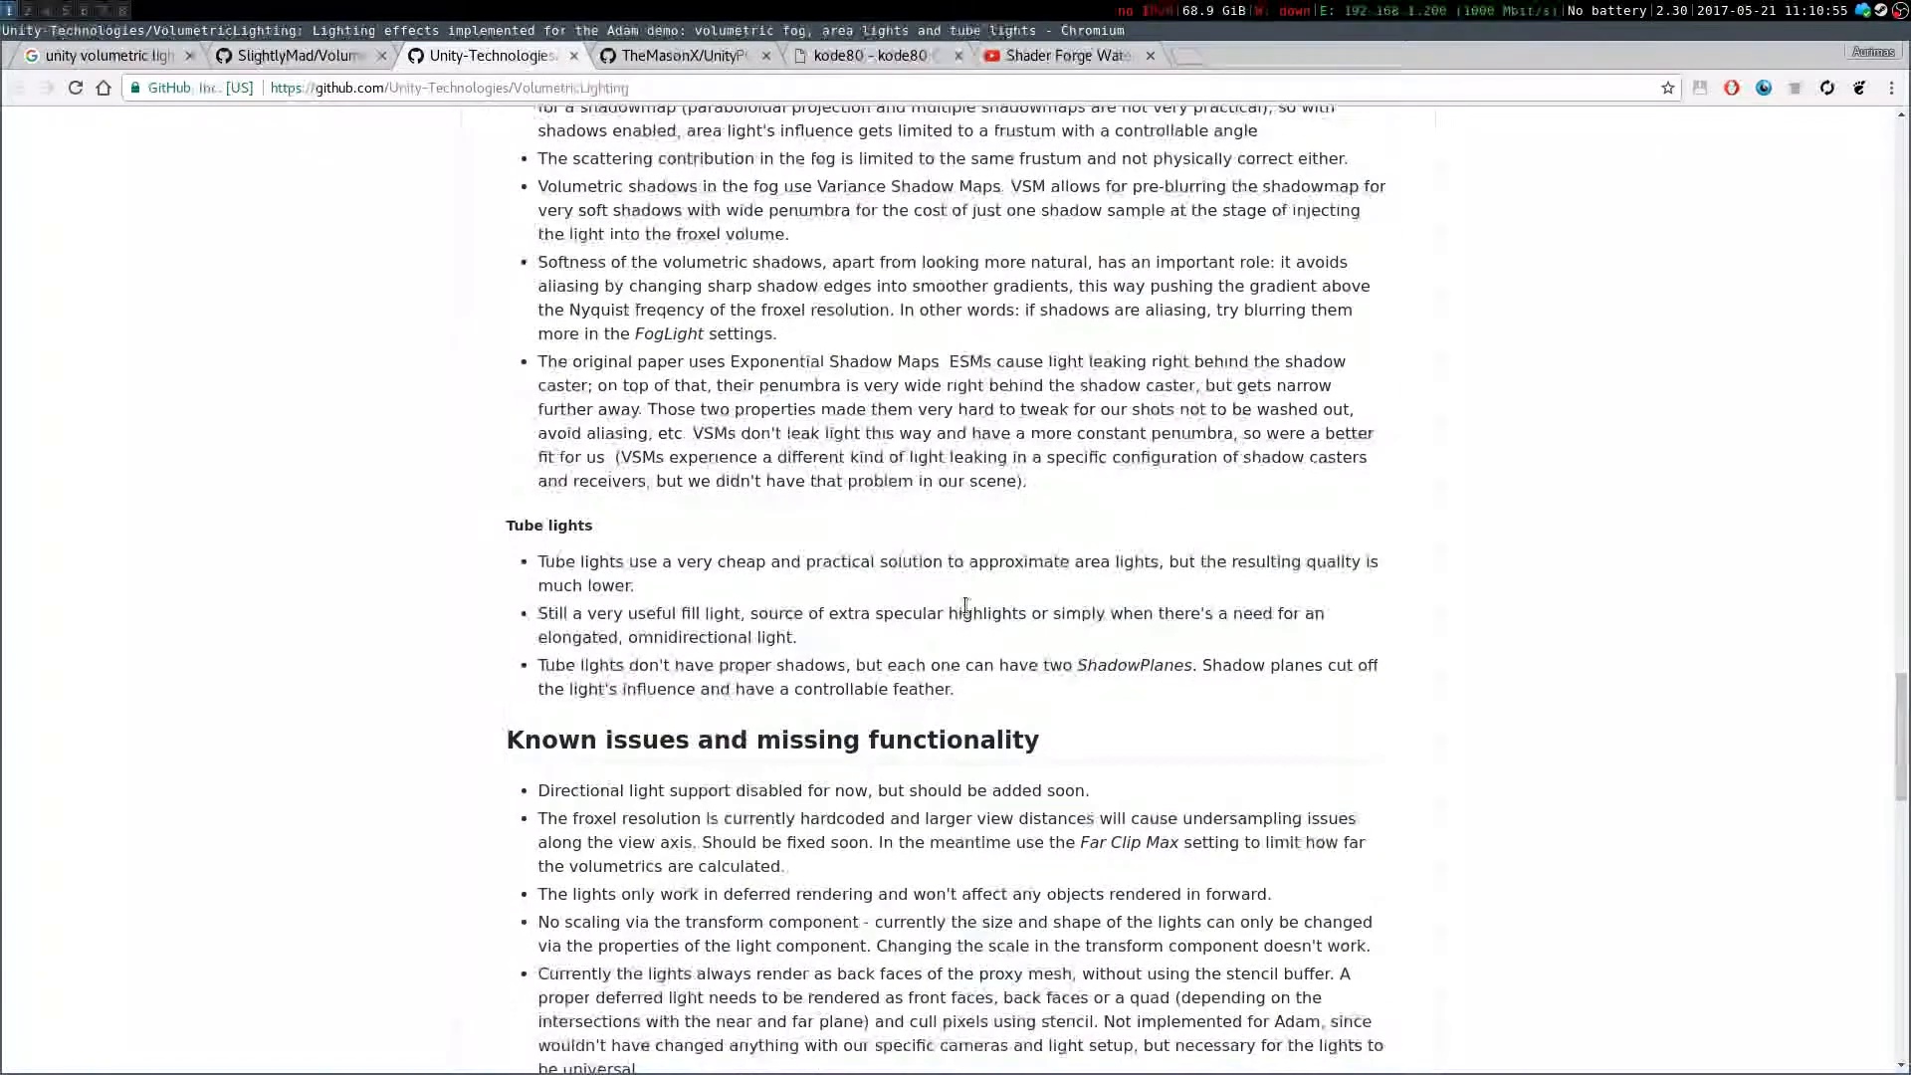
{"action": "scroll", "coordinate": [963, 601], "scroll_direction": "down", "scroll_amount": 2}
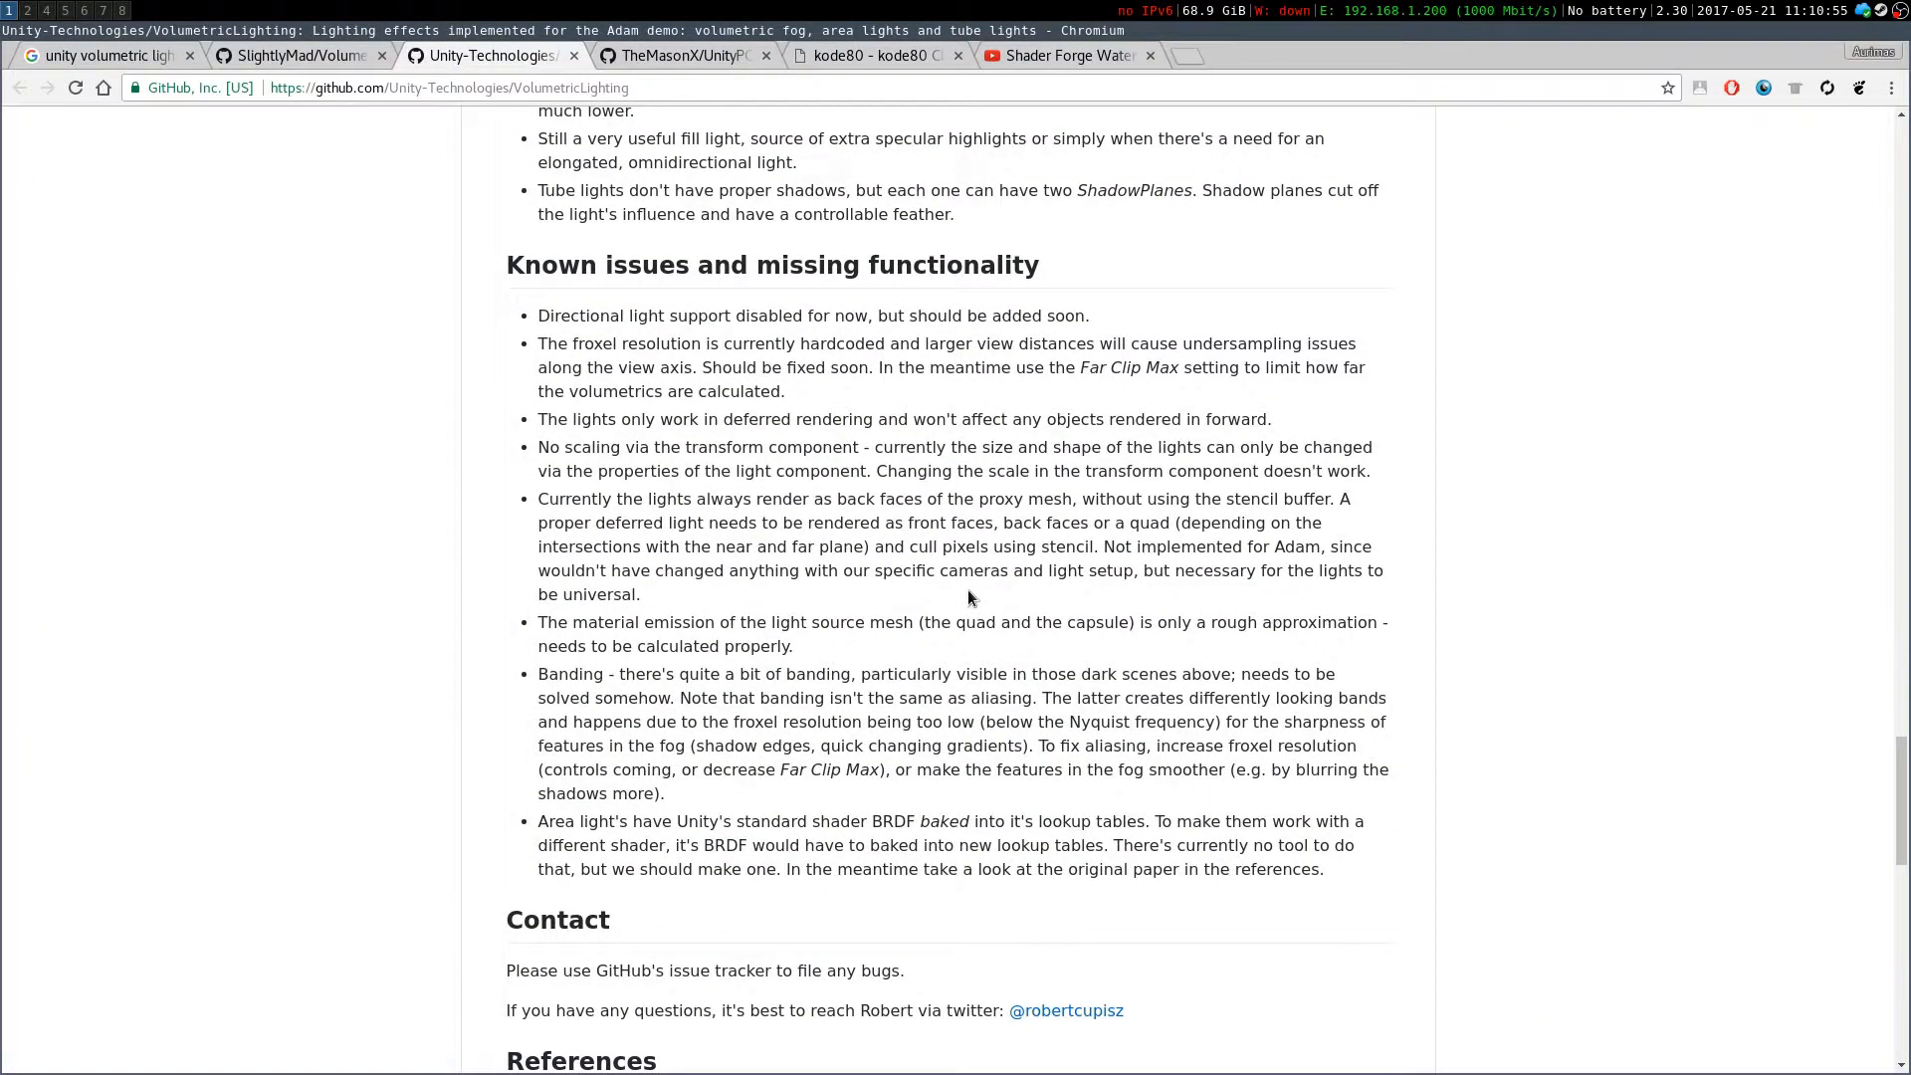
Scroll through the VolumetricLighting demo shots and revisit the SlightlyMad README's features and usage sections
{"action": "scroll", "coordinate": [964, 602], "scroll_direction": "down", "scroll_amount": 12}
{"action": "scroll", "coordinate": [964, 602], "scroll_direction": "down", "scroll_amount": 3}
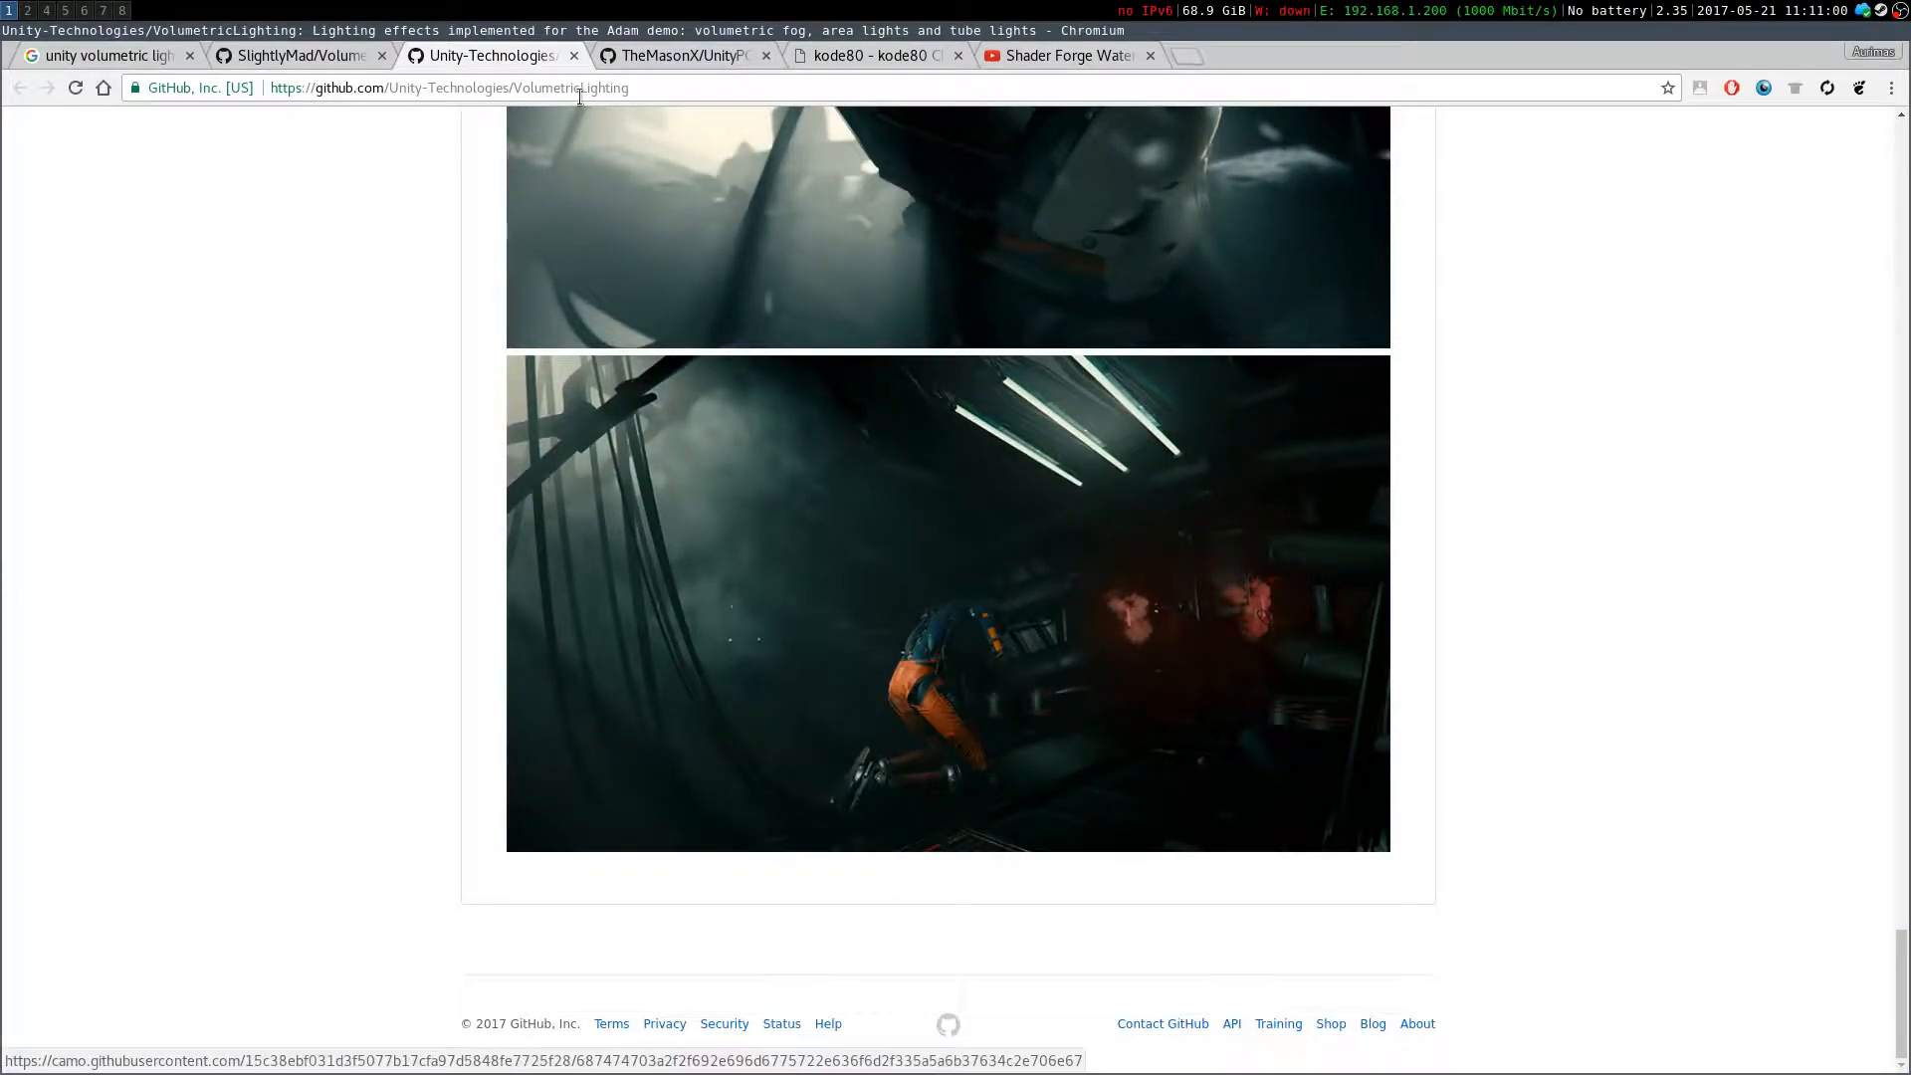
{"action": "left_click", "coordinate": [225, 58]}
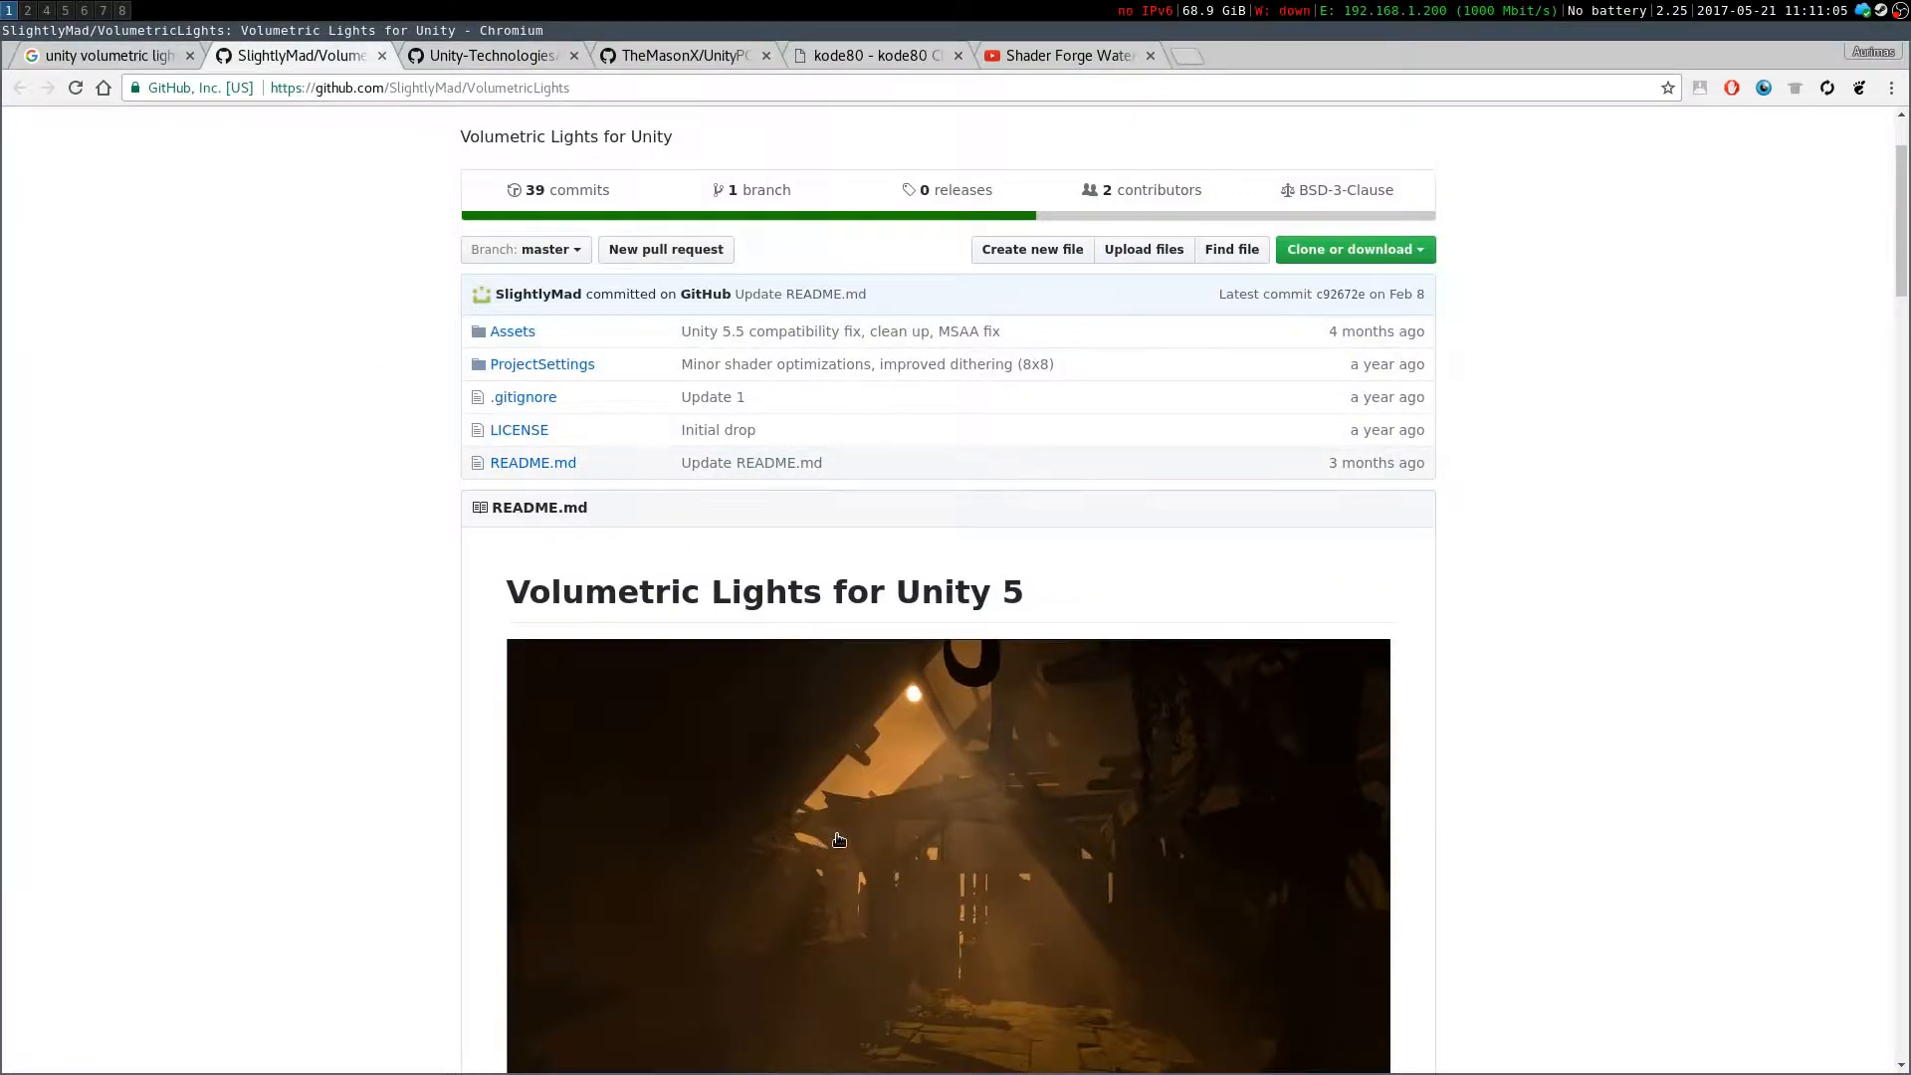
{"action": "scroll", "coordinate": [853, 841], "scroll_direction": "down", "scroll_amount": 8}
{"action": "scroll", "coordinate": [853, 841], "scroll_direction": "down", "scroll_amount": 5}
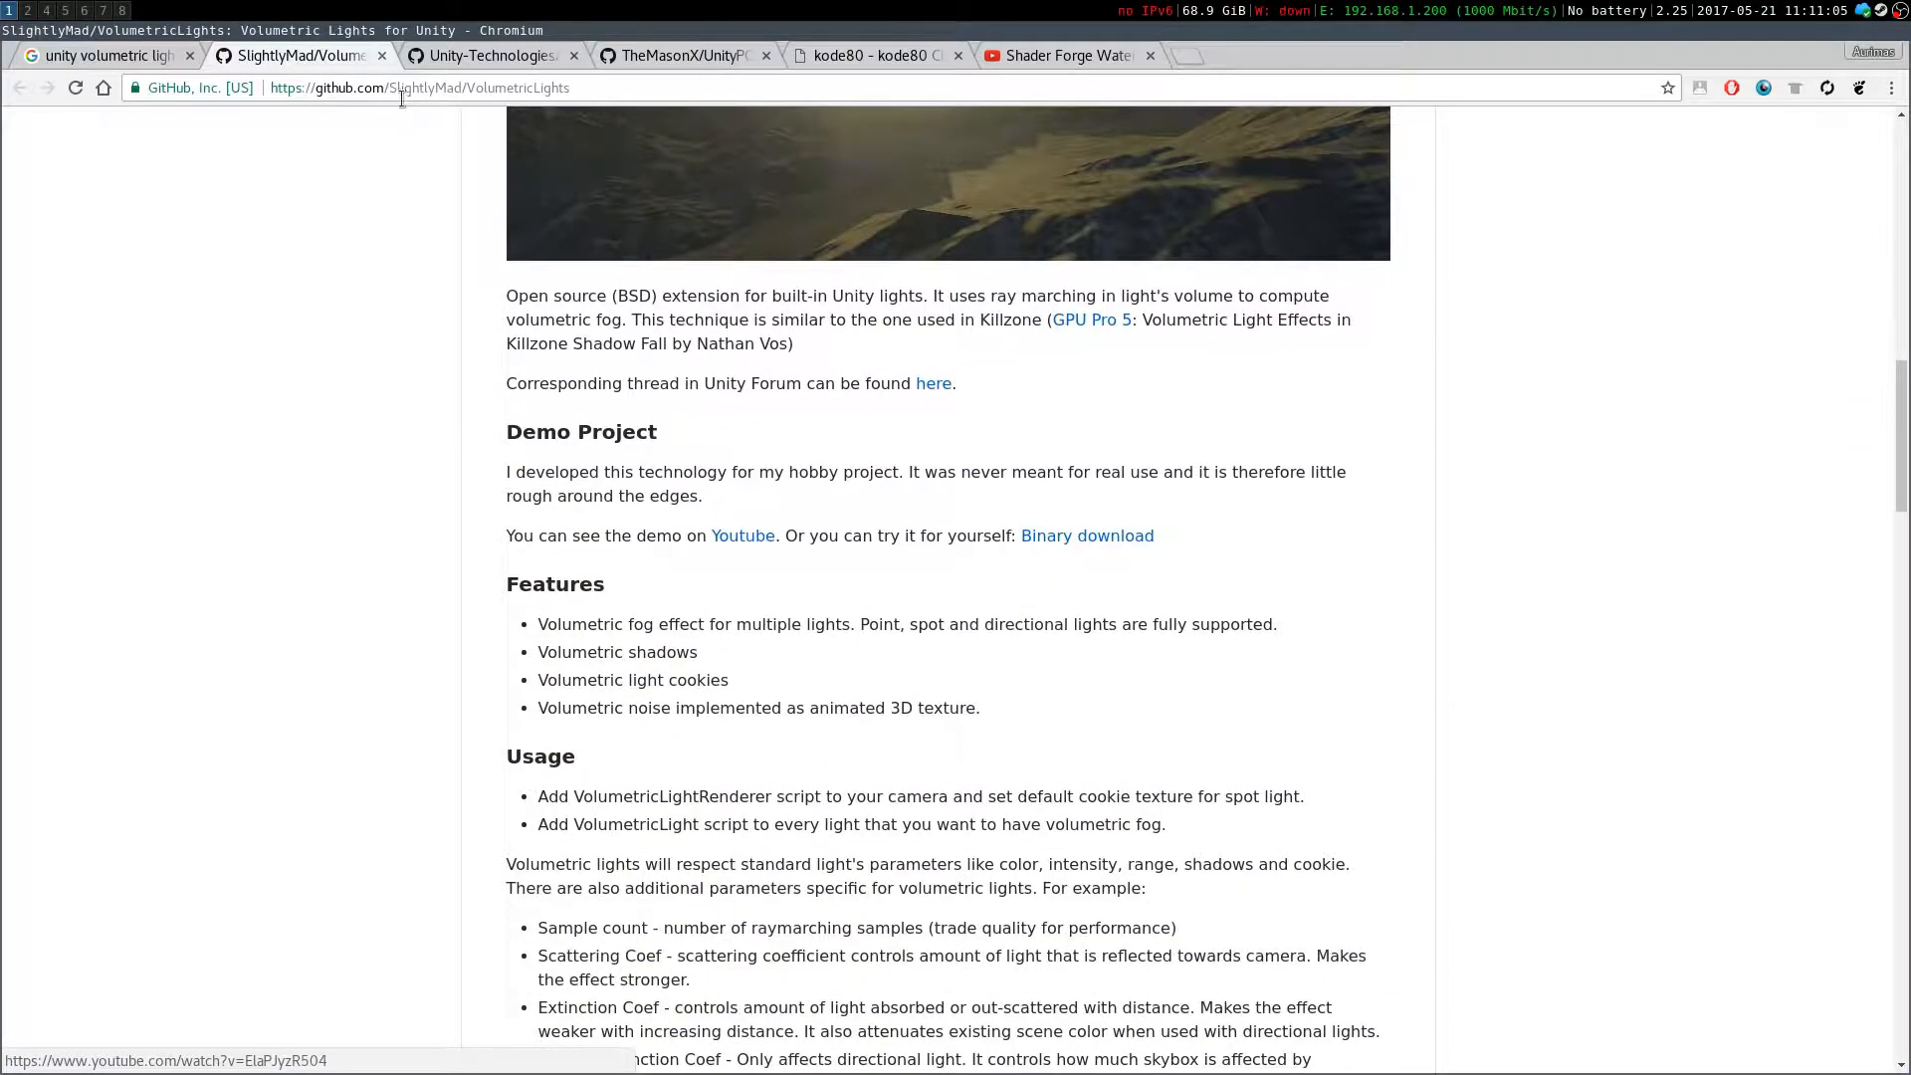
{"action": "left_click", "coordinate": [457, 56]}
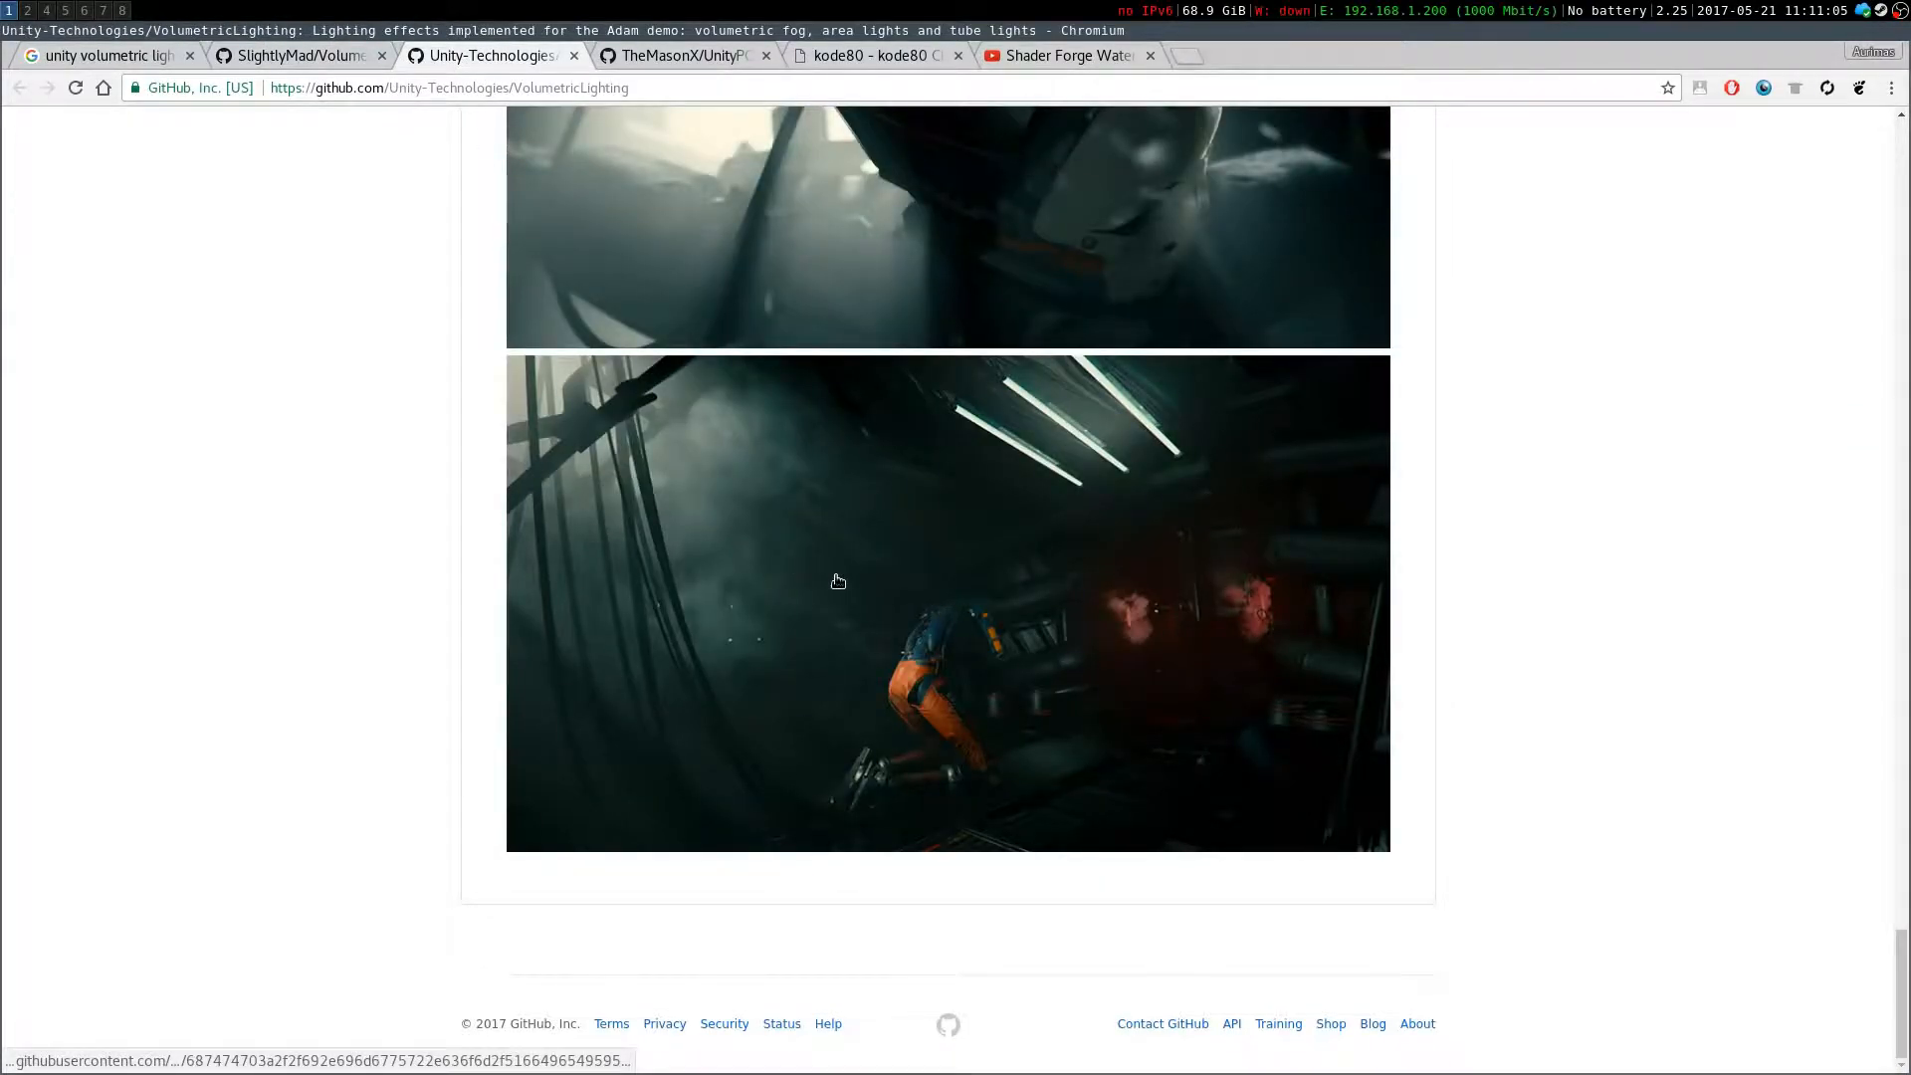
{"action": "scroll", "coordinate": [730, 539], "scroll_direction": "up", "scroll_amount": 15}
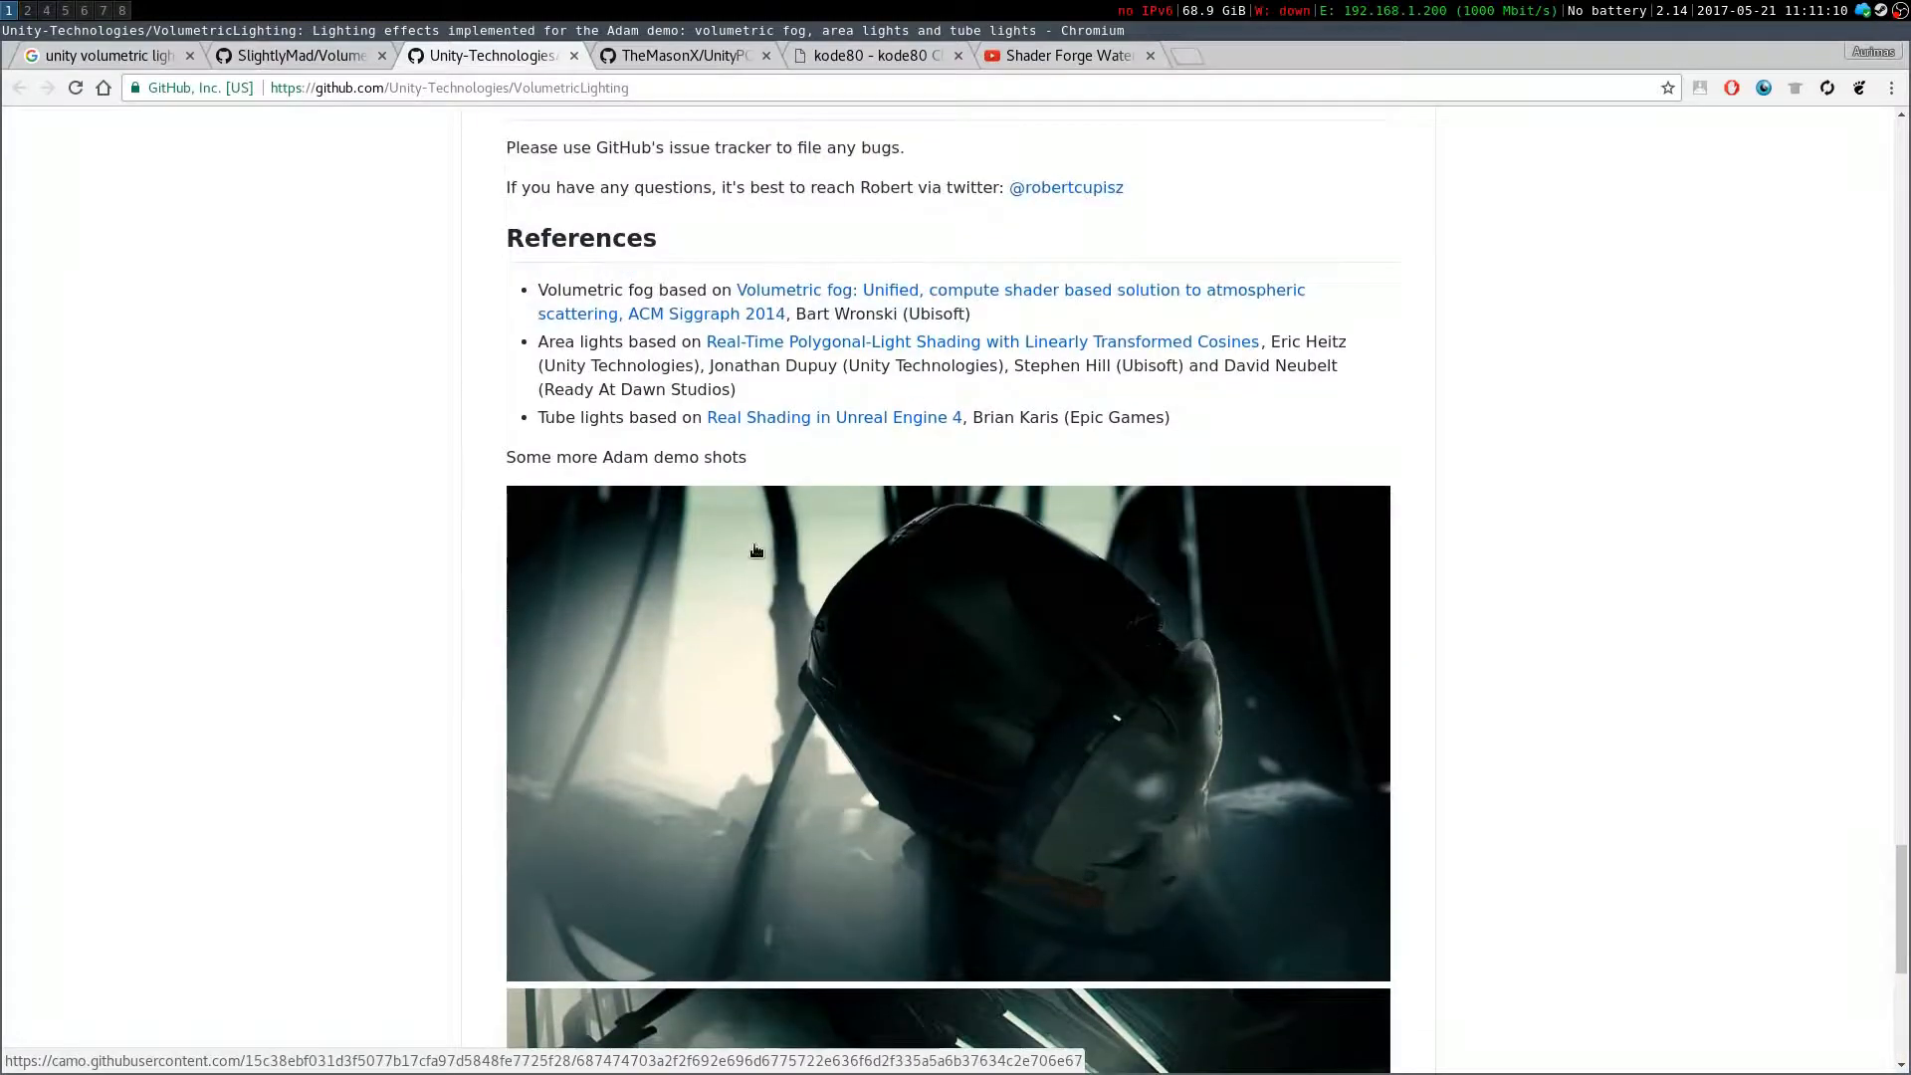
Glance at the Unity beach scene in the editor and return to the top of the VolumetricLighting repository page
{"action": "left_click", "coordinate": [27, 10]}
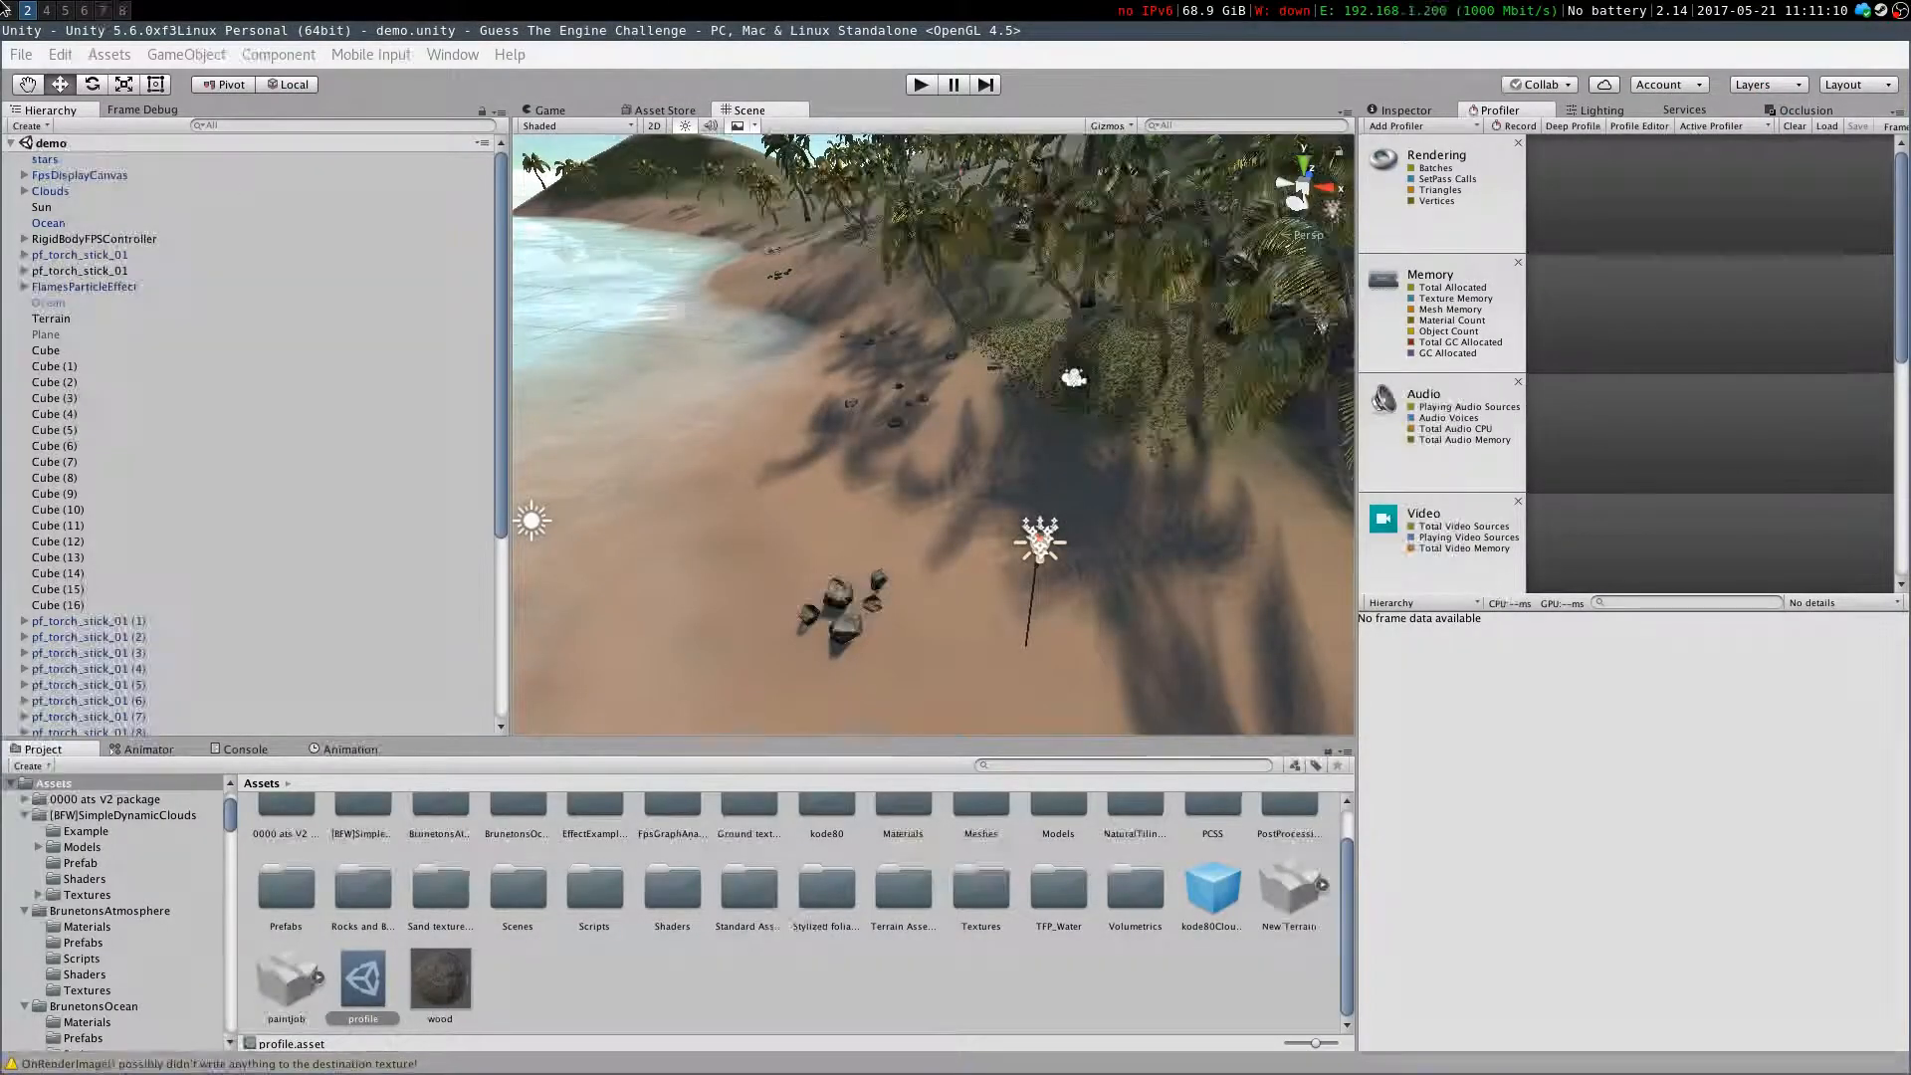
{"action": "left_click", "coordinate": [10, 10]}
{"action": "scroll", "coordinate": [612, 732], "scroll_direction": "down", "scroll_amount": 15}
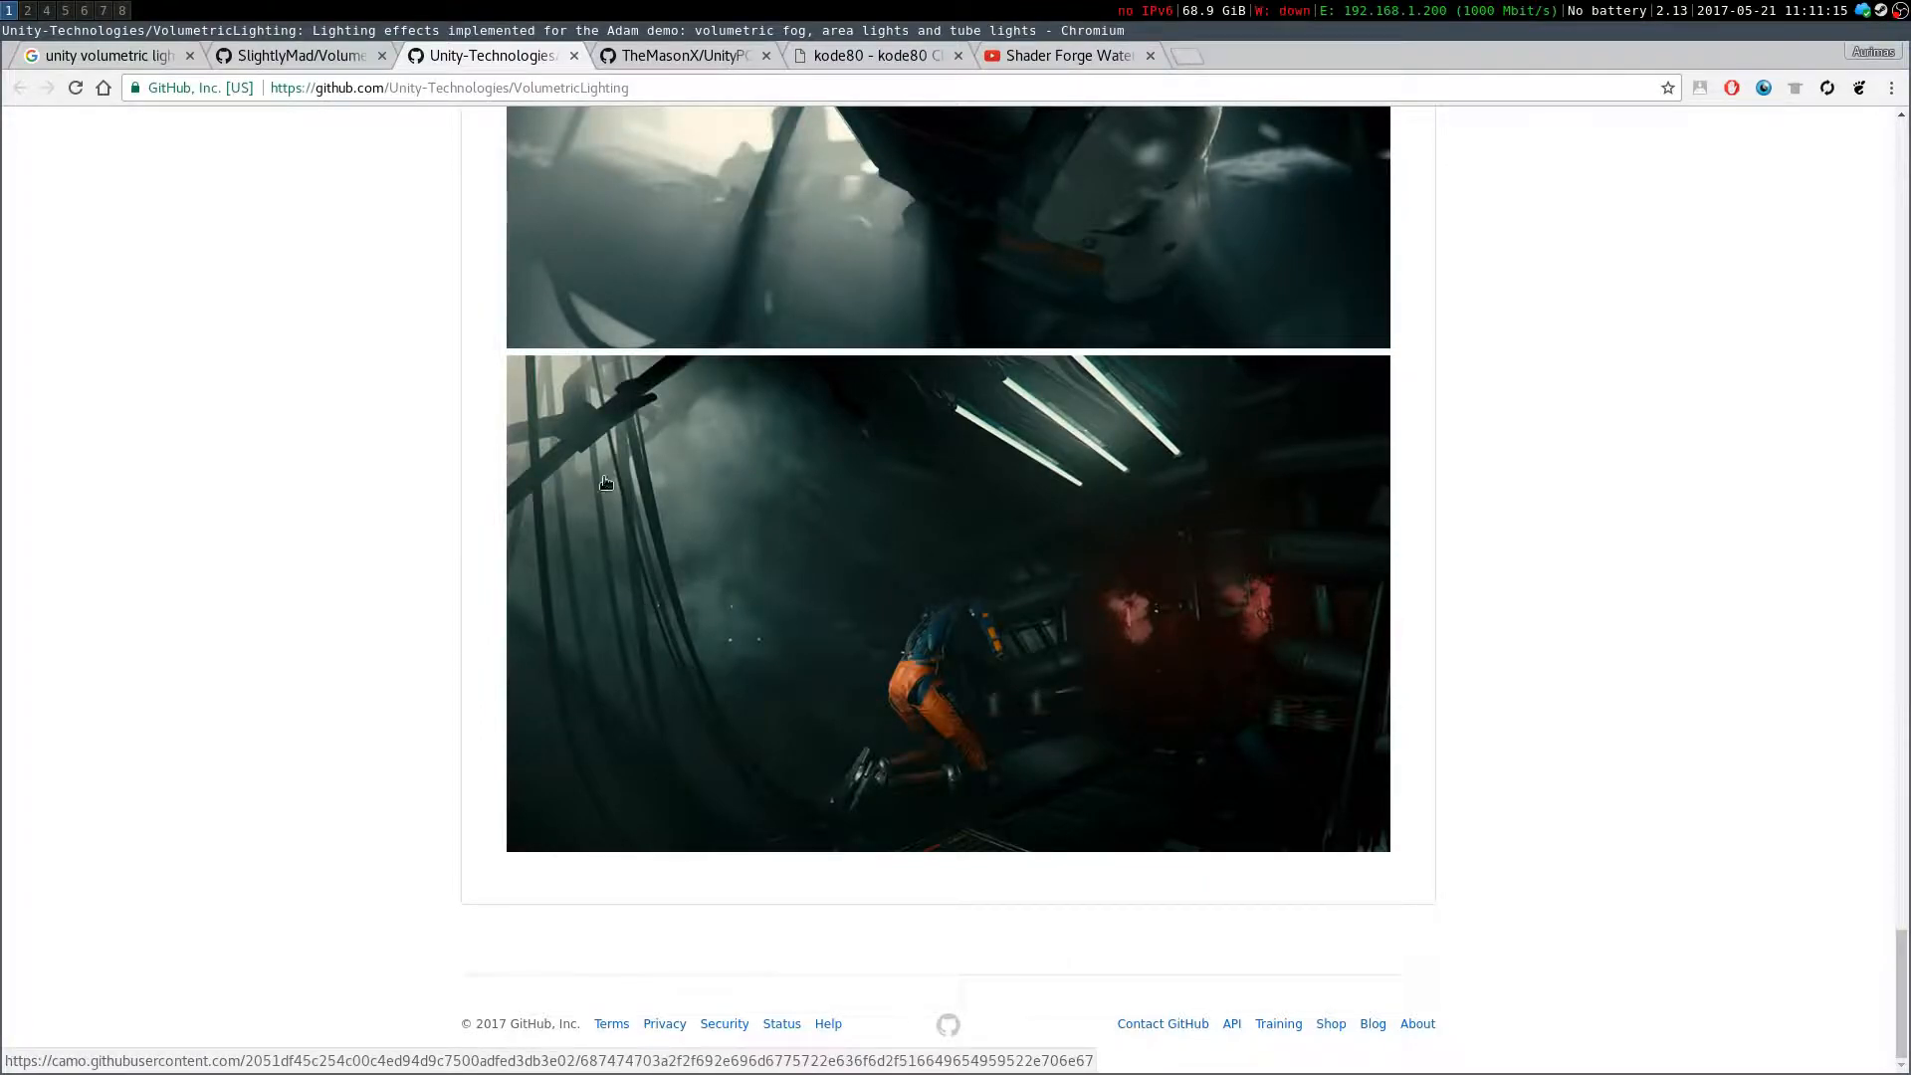
{"action": "scroll", "coordinate": [602, 489], "scroll_direction": "up", "scroll_amount": 20}
{"action": "scroll", "coordinate": [647, 520], "scroll_direction": "up", "scroll_amount": 20}
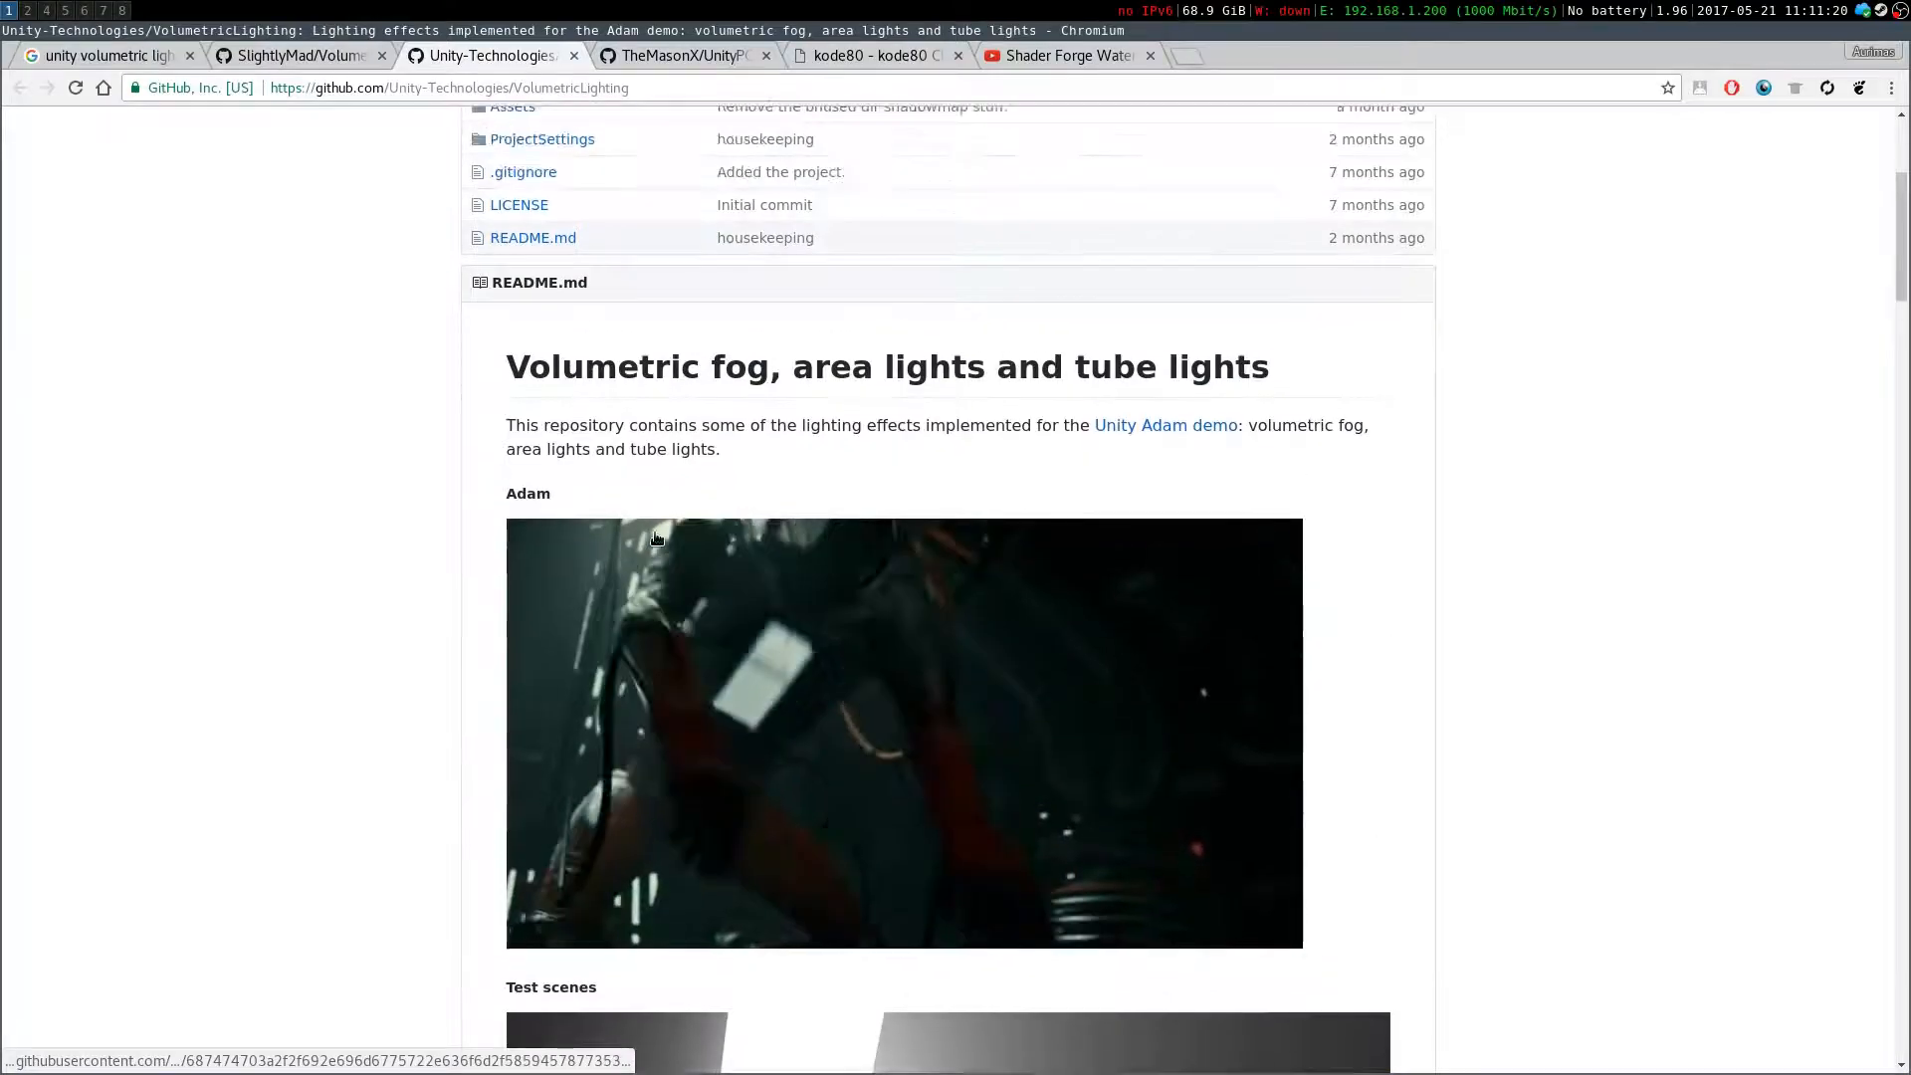
{"action": "scroll", "coordinate": [657, 537], "scroll_direction": "up", "scroll_amount": 5}
{"action": "left_click", "coordinate": [28, 10]}
{"action": "left_click", "coordinate": [8, 11]}
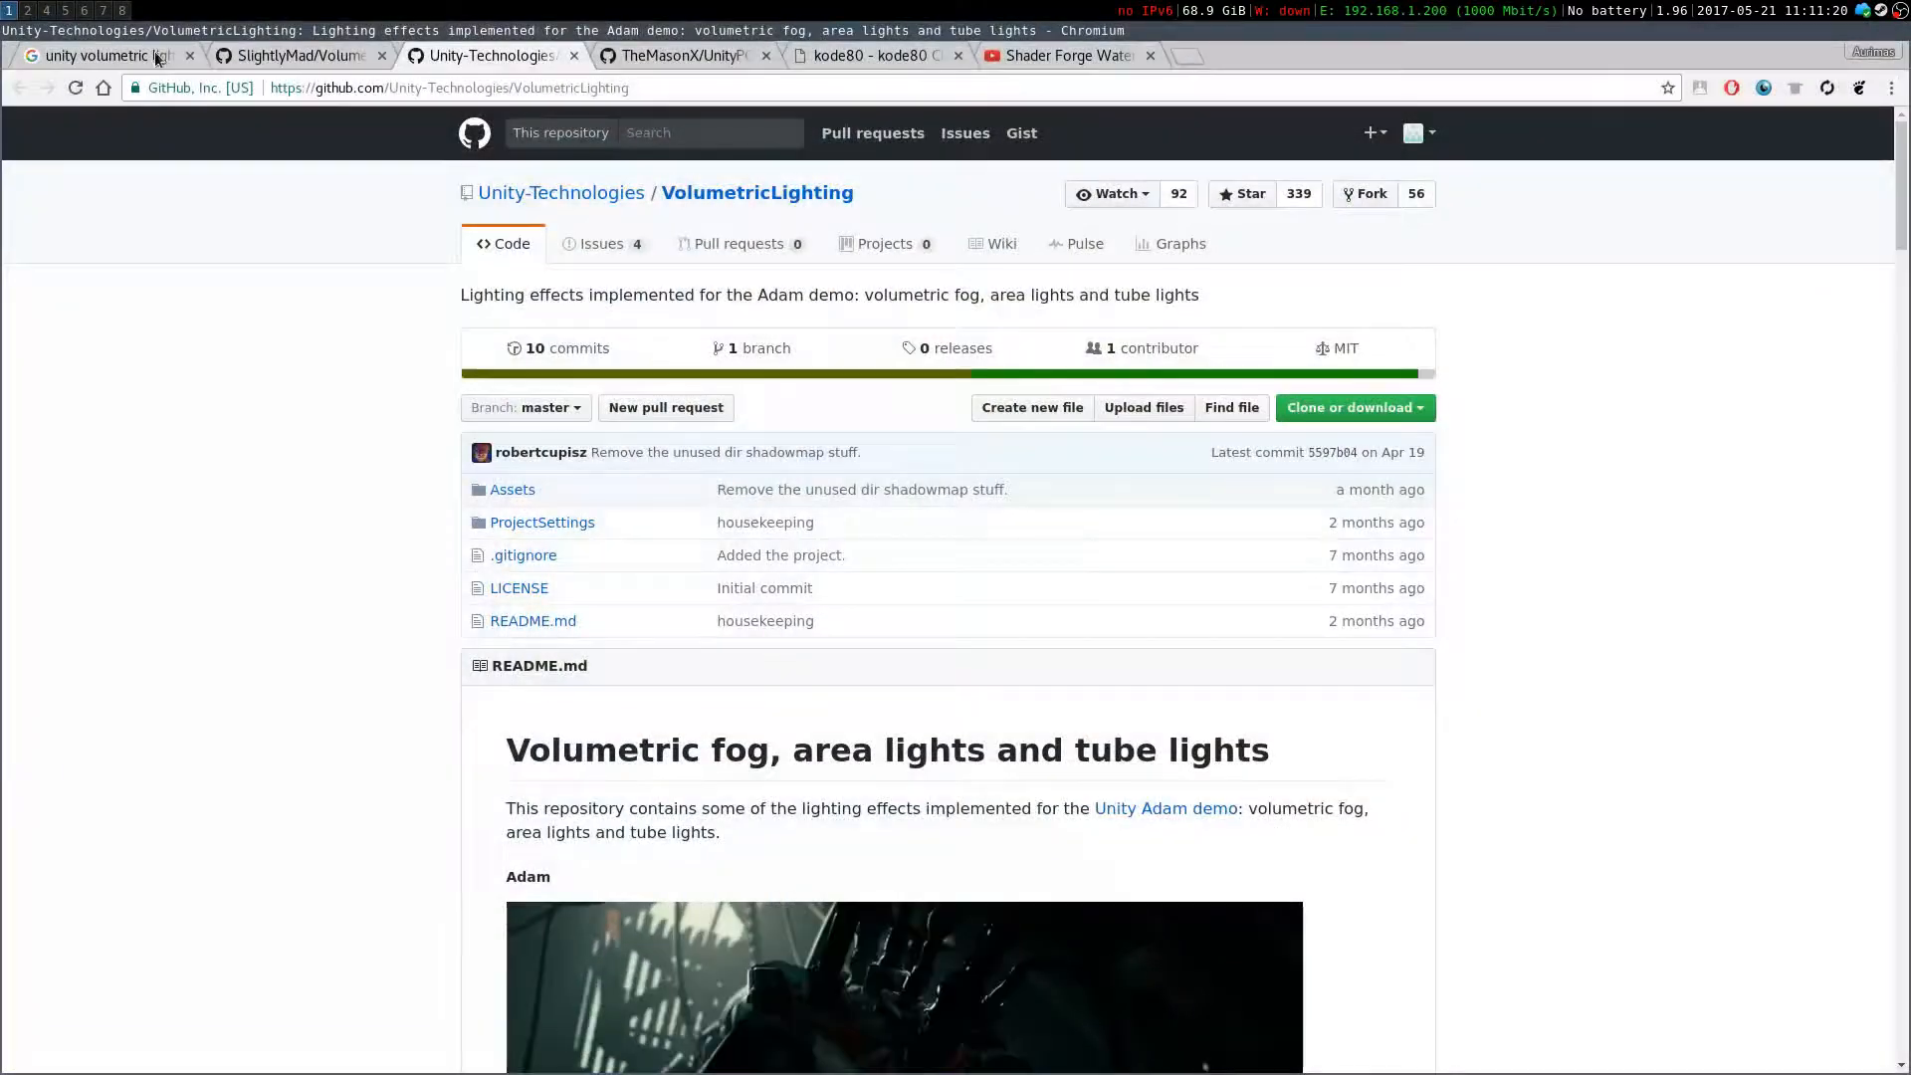
{"action": "scroll", "coordinate": [545, 759], "scroll_direction": "down", "scroll_amount": 5}
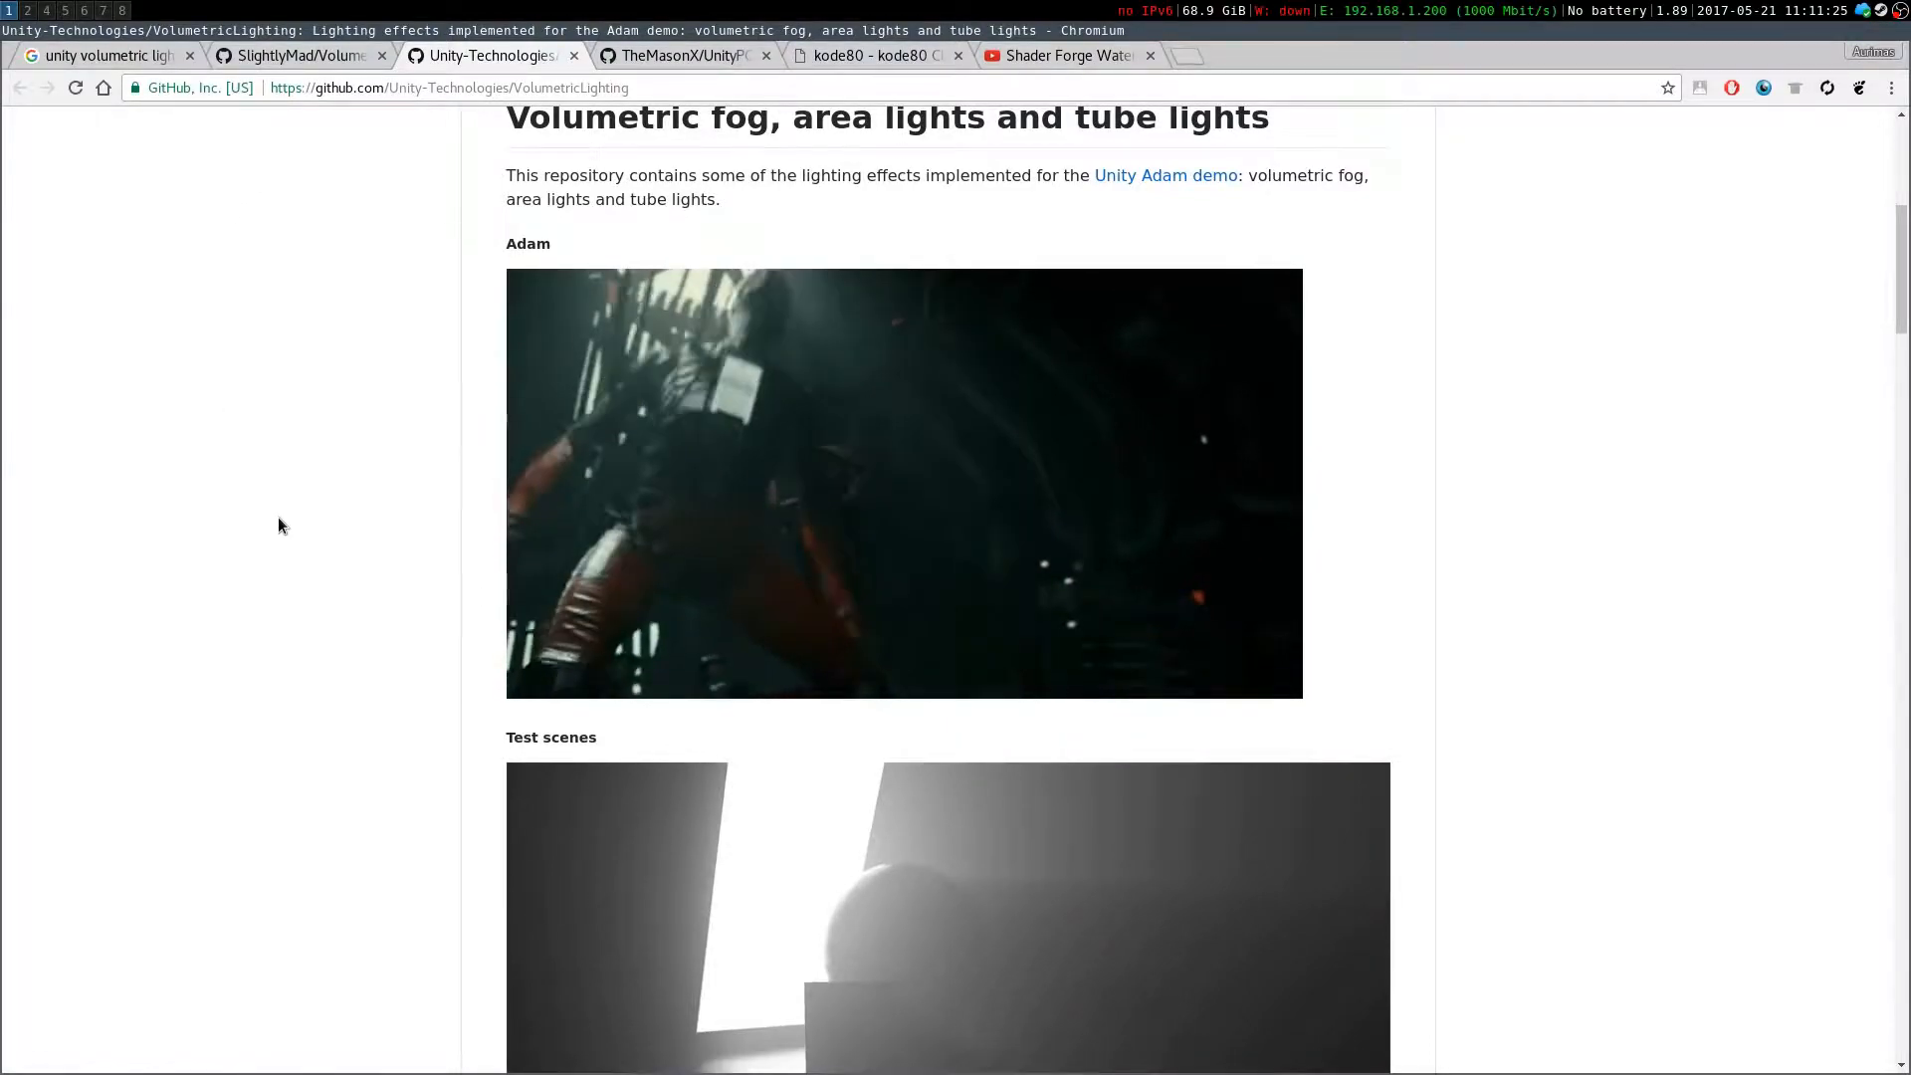
Open the TheMasonX UnityPCSS repository tab and read its description of PCSS soft shadows and example images
{"action": "left_click", "coordinate": [651, 58]}
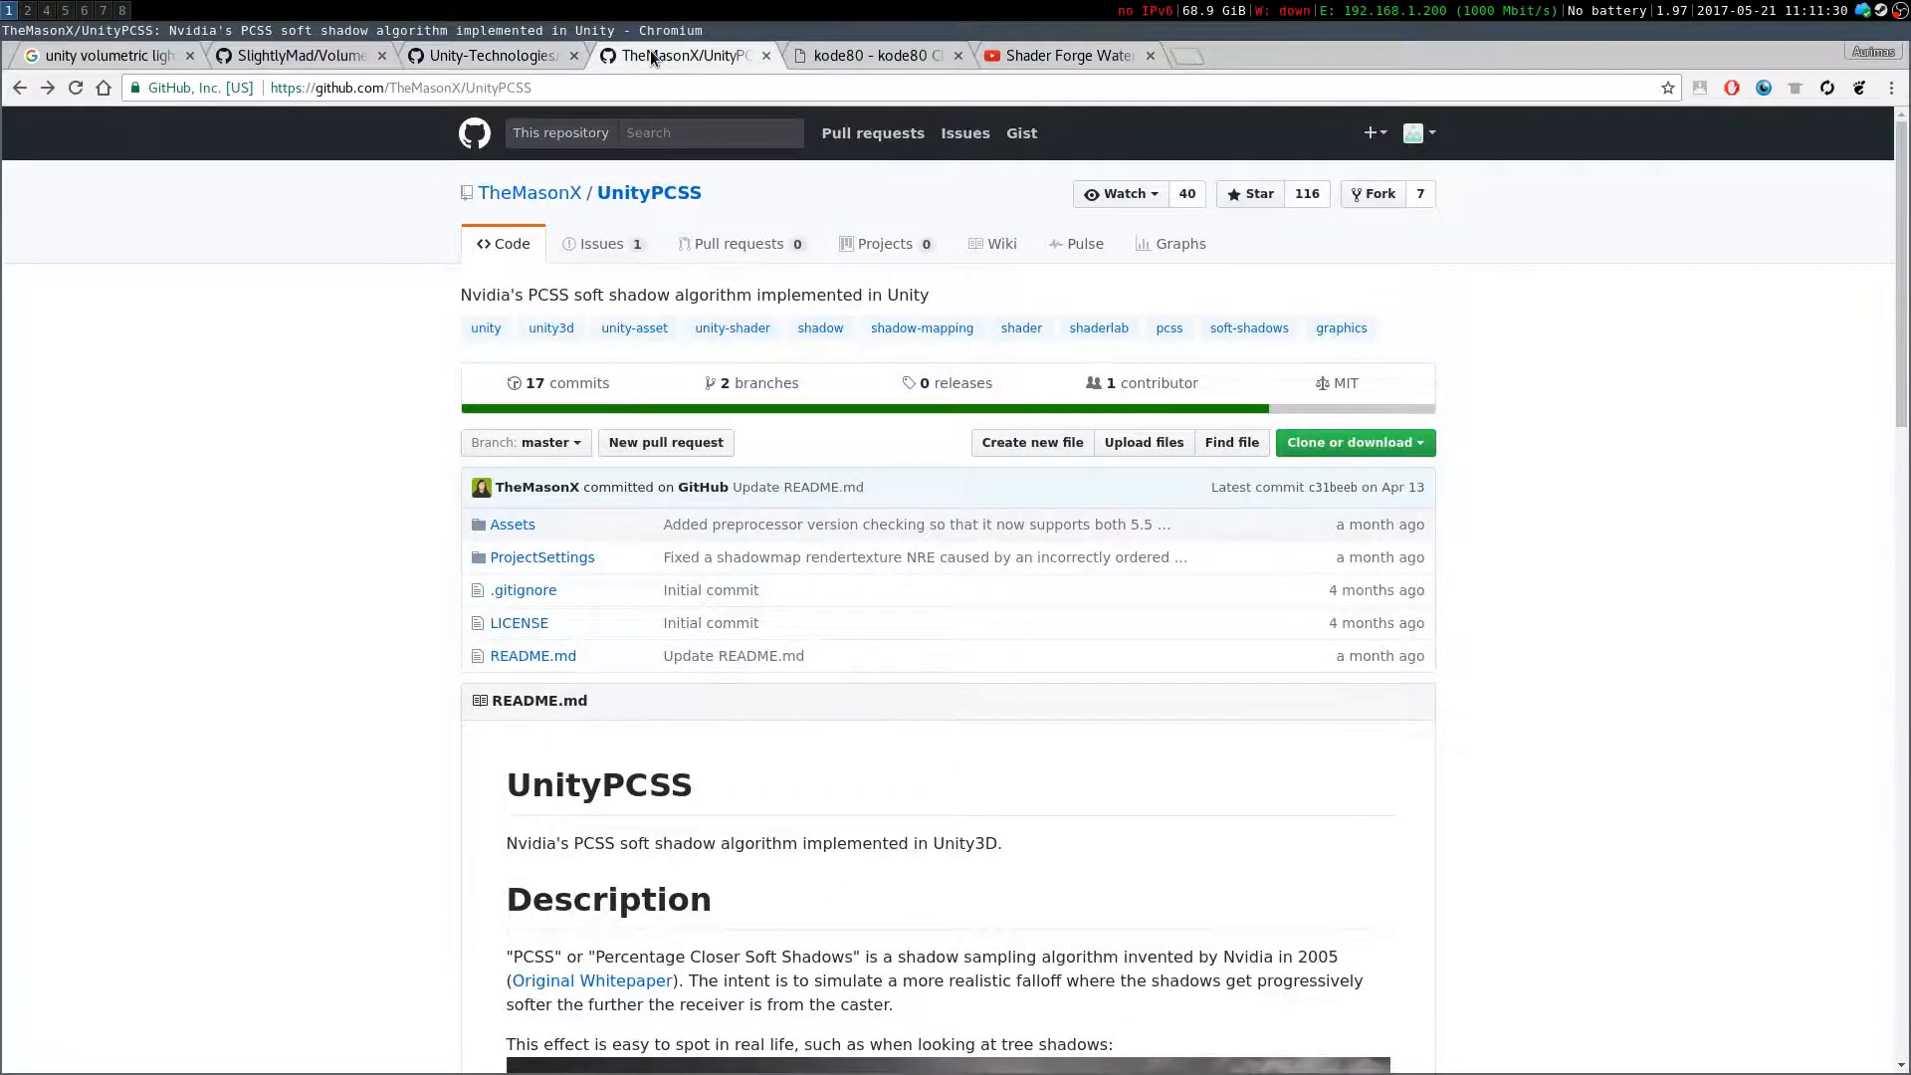
{"action": "left_click_drag", "start_coordinate": [1628, 469], "coordinate": [1331, 387]}
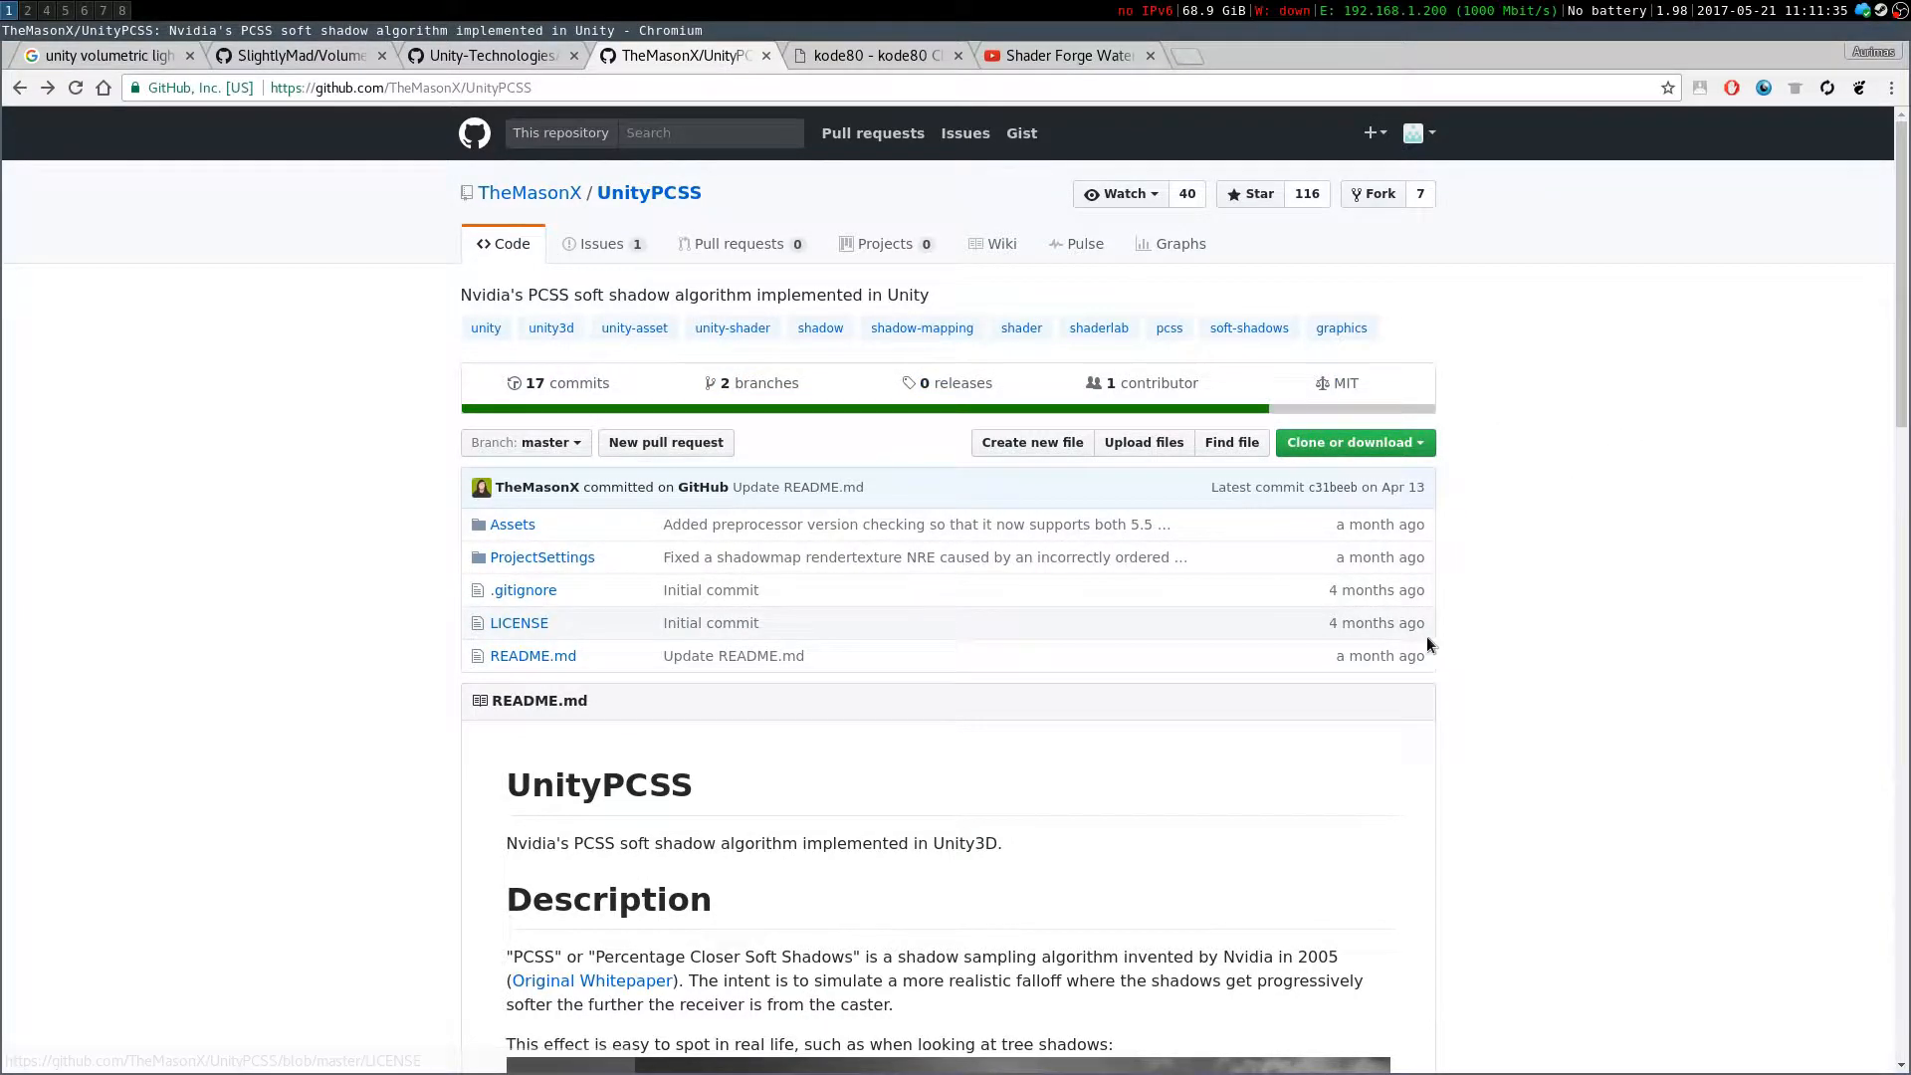
{"action": "scroll", "coordinate": [1124, 928], "scroll_direction": "down", "scroll_amount": 10}
{"action": "scroll", "coordinate": [876, 647], "scroll_direction": "down", "scroll_amount": 4}
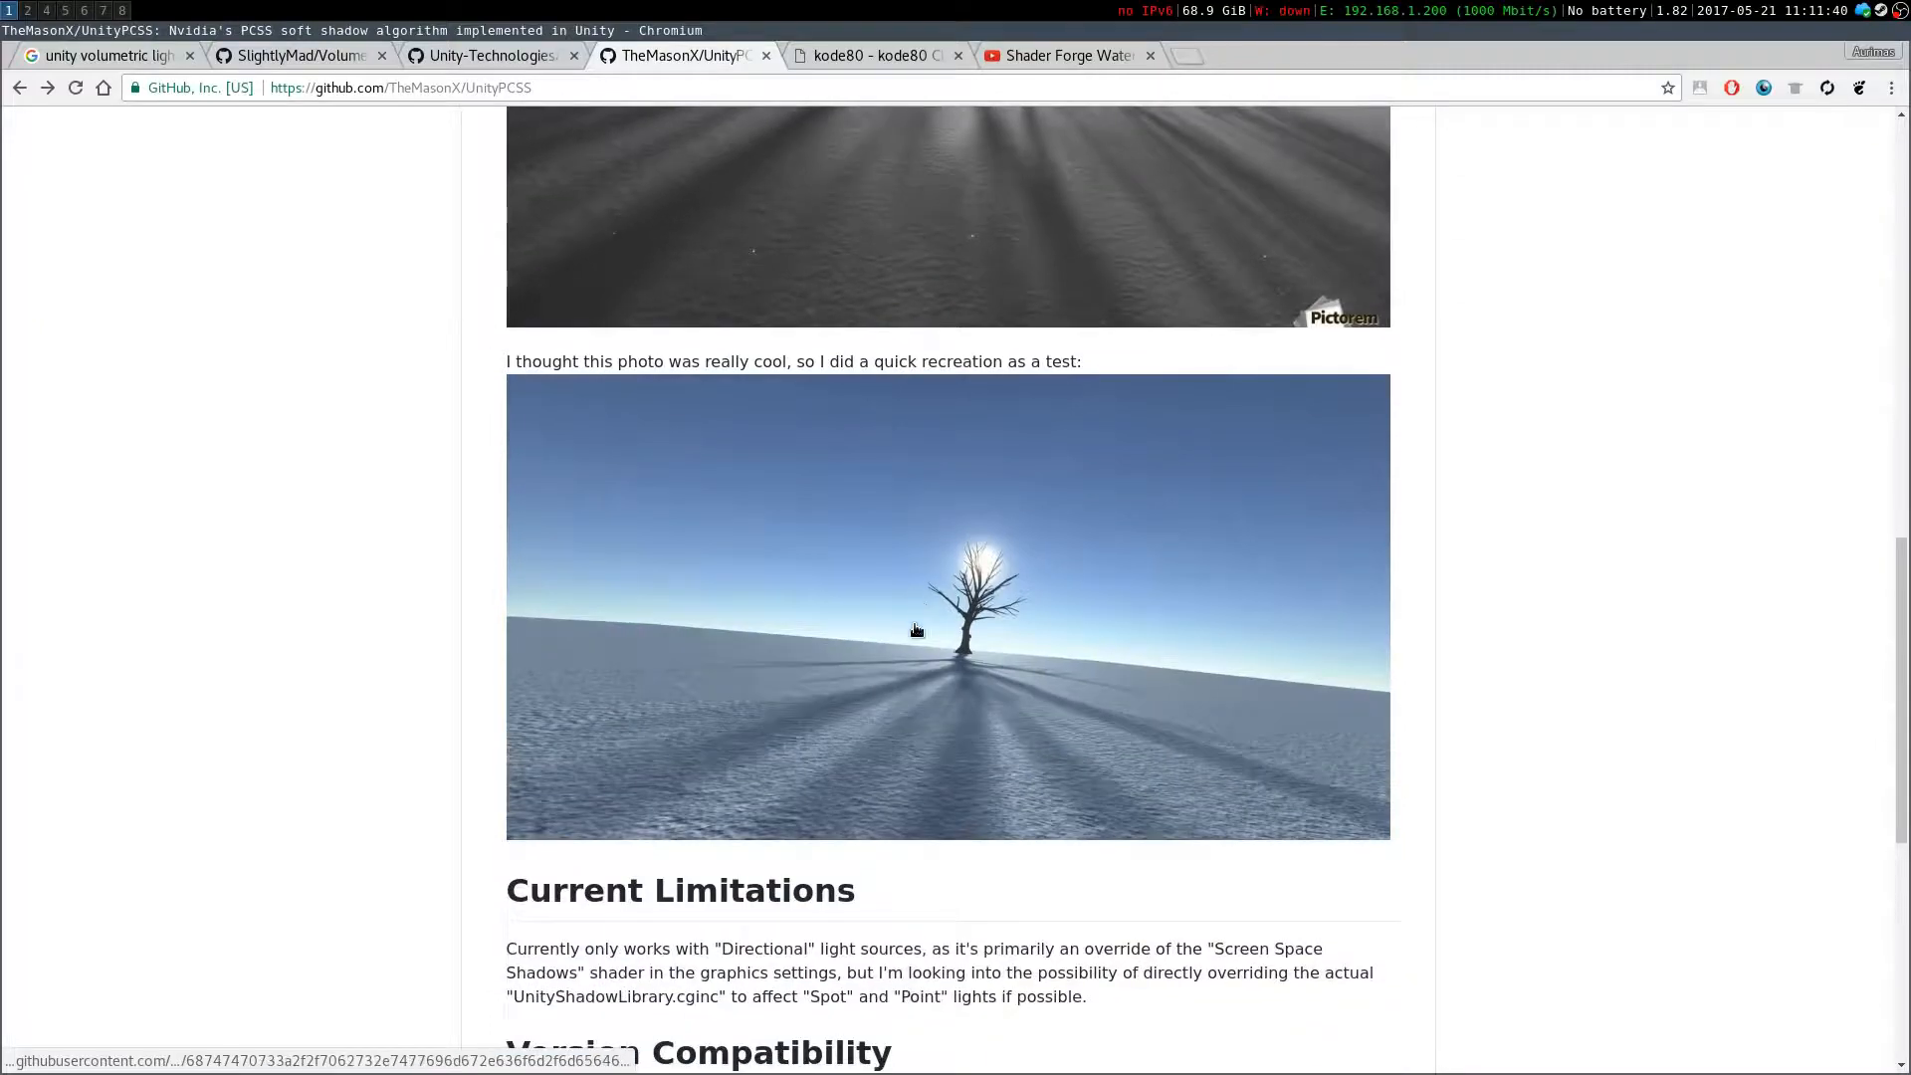
{"action": "scroll", "coordinate": [995, 786], "scroll_direction": "up", "scroll_amount": 9}
{"action": "scroll", "coordinate": [990, 802], "scroll_direction": "down", "scroll_amount": 10}
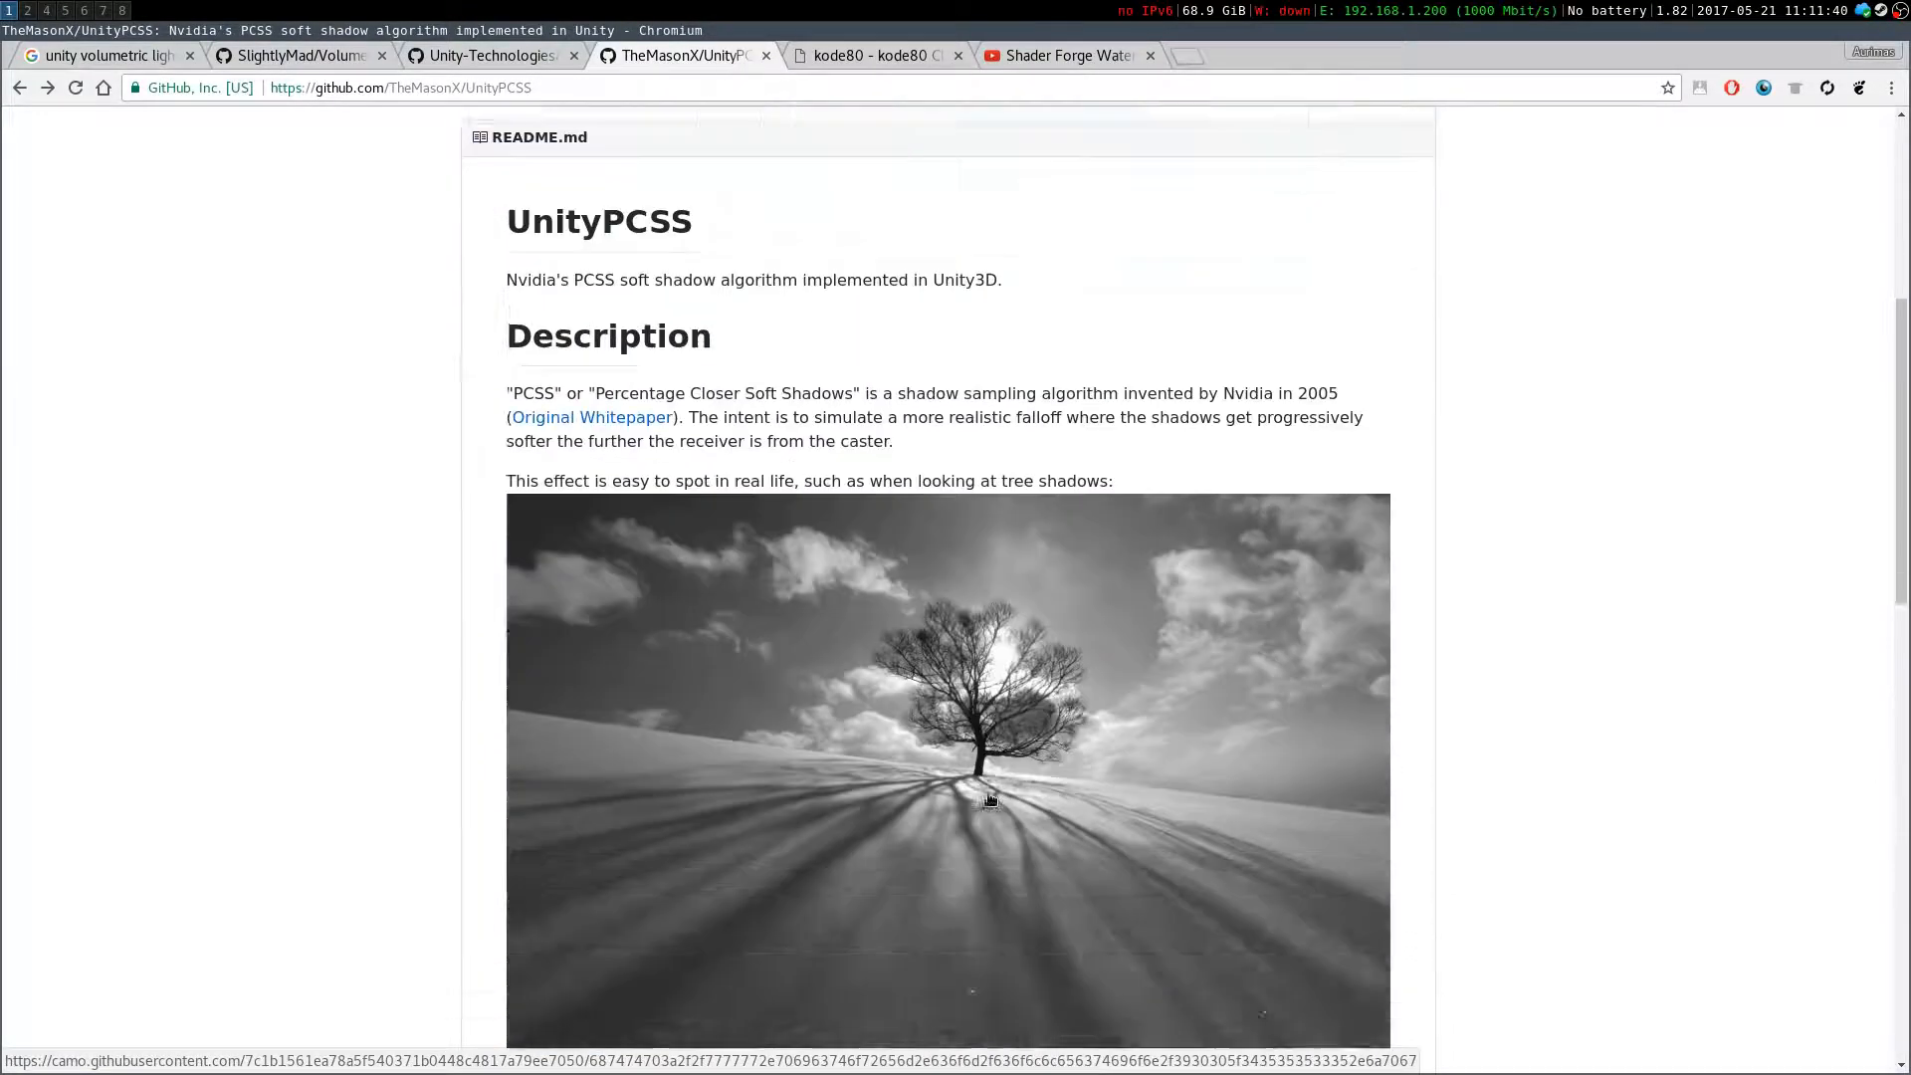
{"action": "left_click_drag", "start_coordinate": [538, 416], "coordinate": [1117, 481]}
{"action": "left_click", "coordinate": [981, 487]}
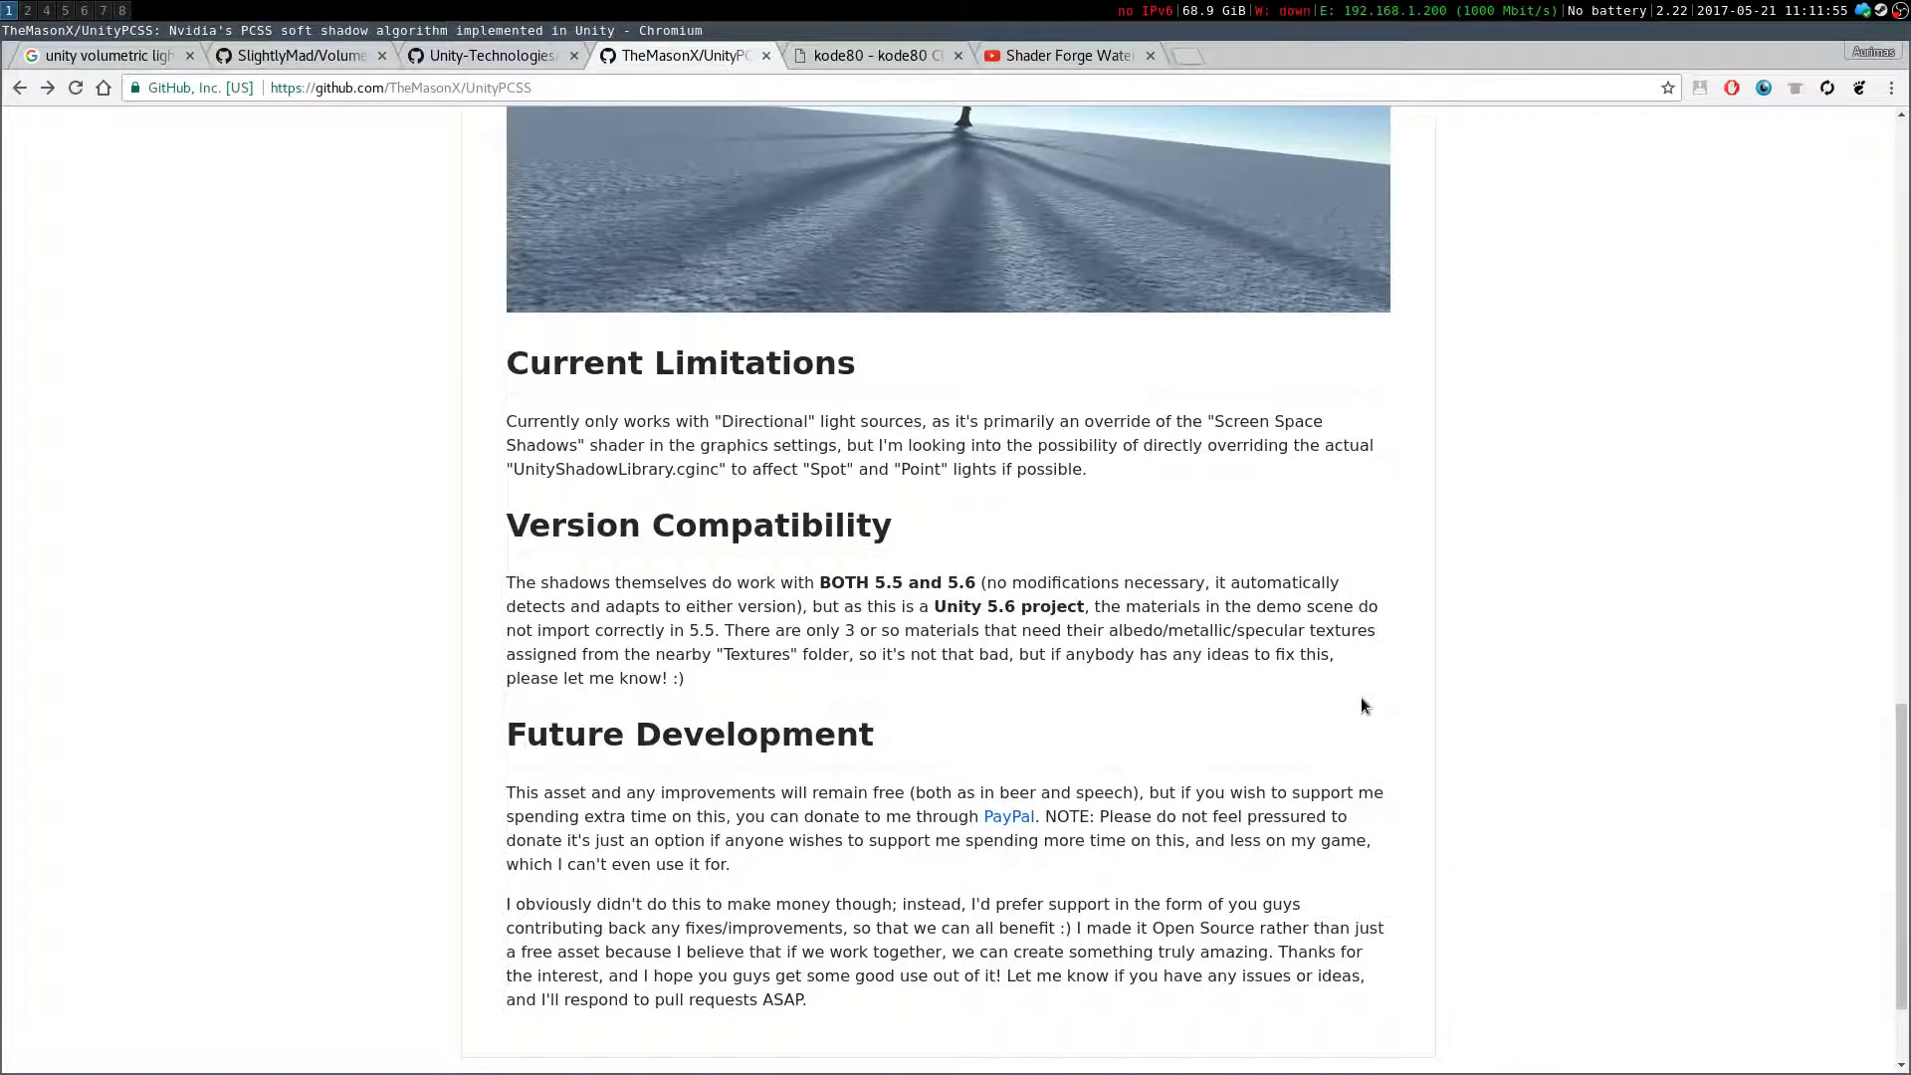
Read the UnityPCSS current limitations, version compatibility and future development sections
{"action": "scroll", "coordinate": [1323, 678], "scroll_direction": "up", "scroll_amount": 7}
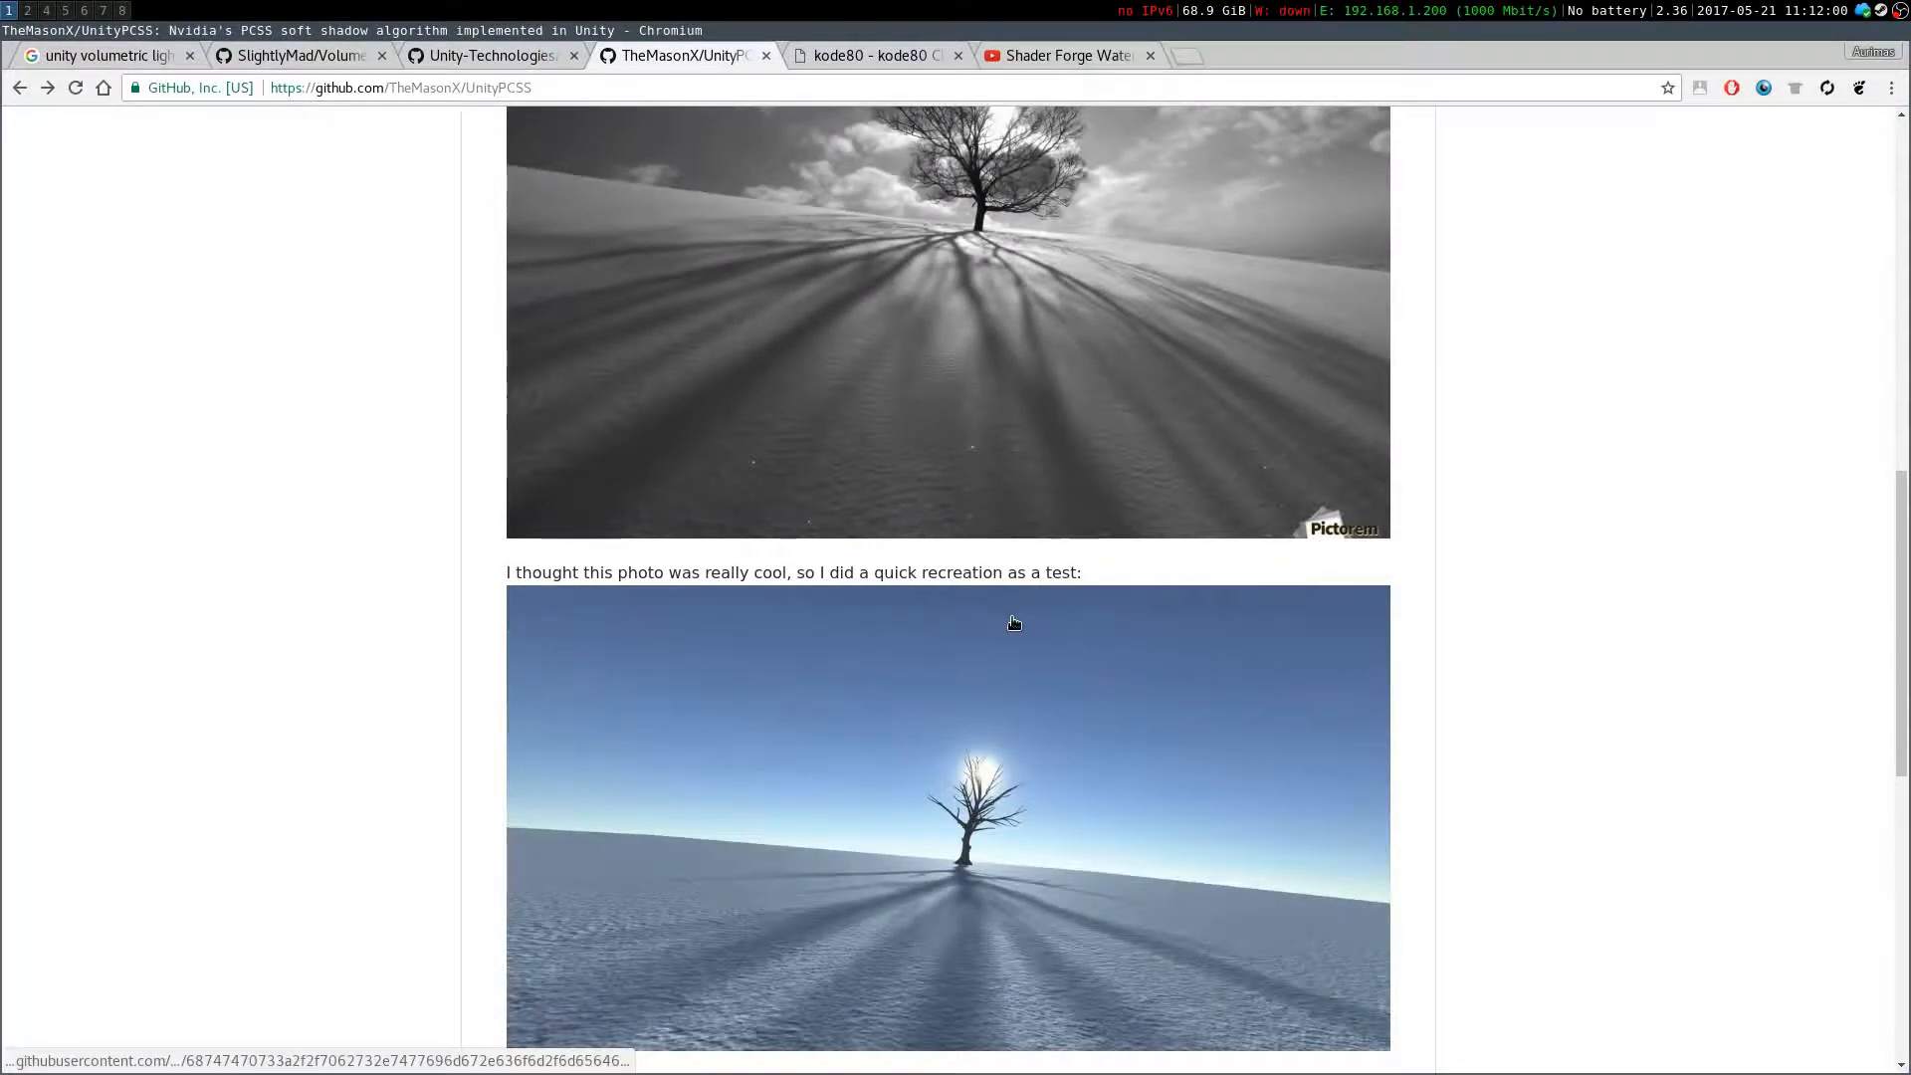
{"action": "scroll", "coordinate": [1154, 667], "scroll_direction": "down", "scroll_amount": 8}
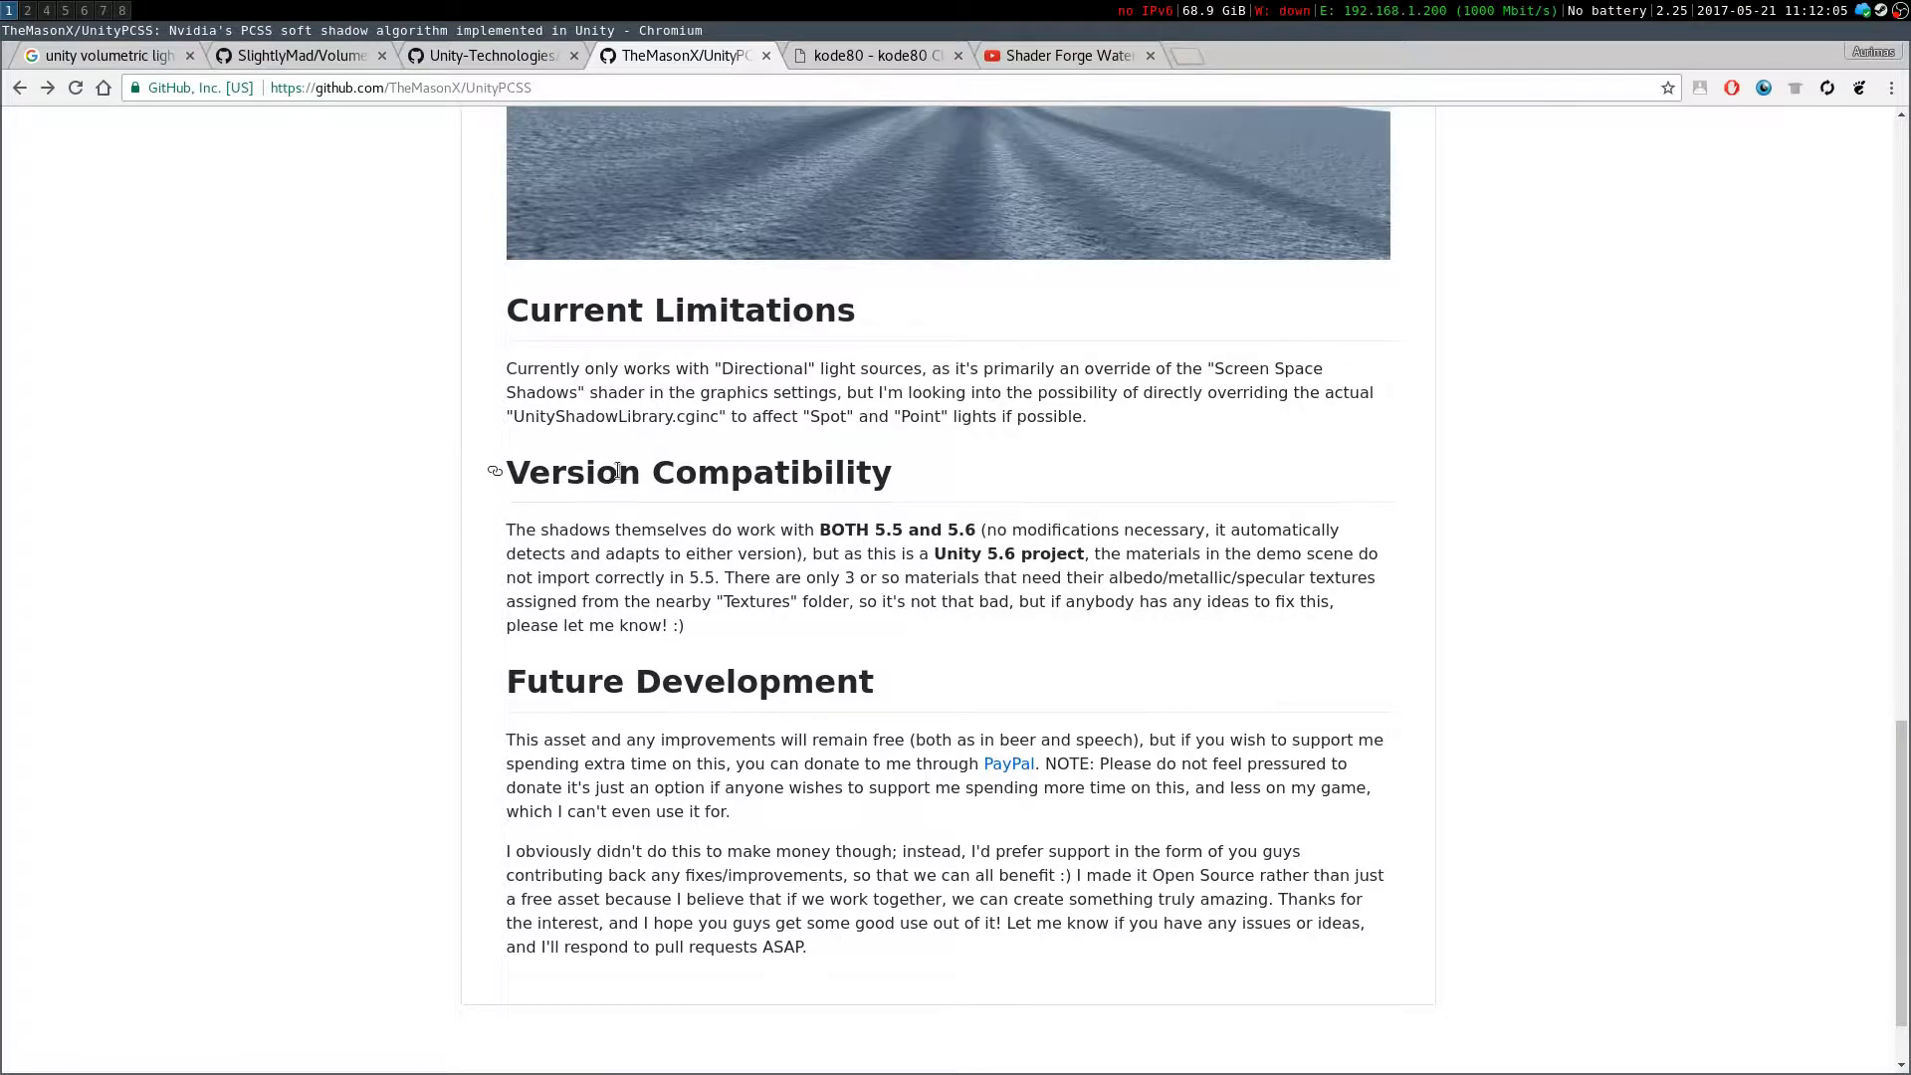
{"action": "scroll", "coordinate": [612, 469], "scroll_direction": "down", "scroll_amount": 2}
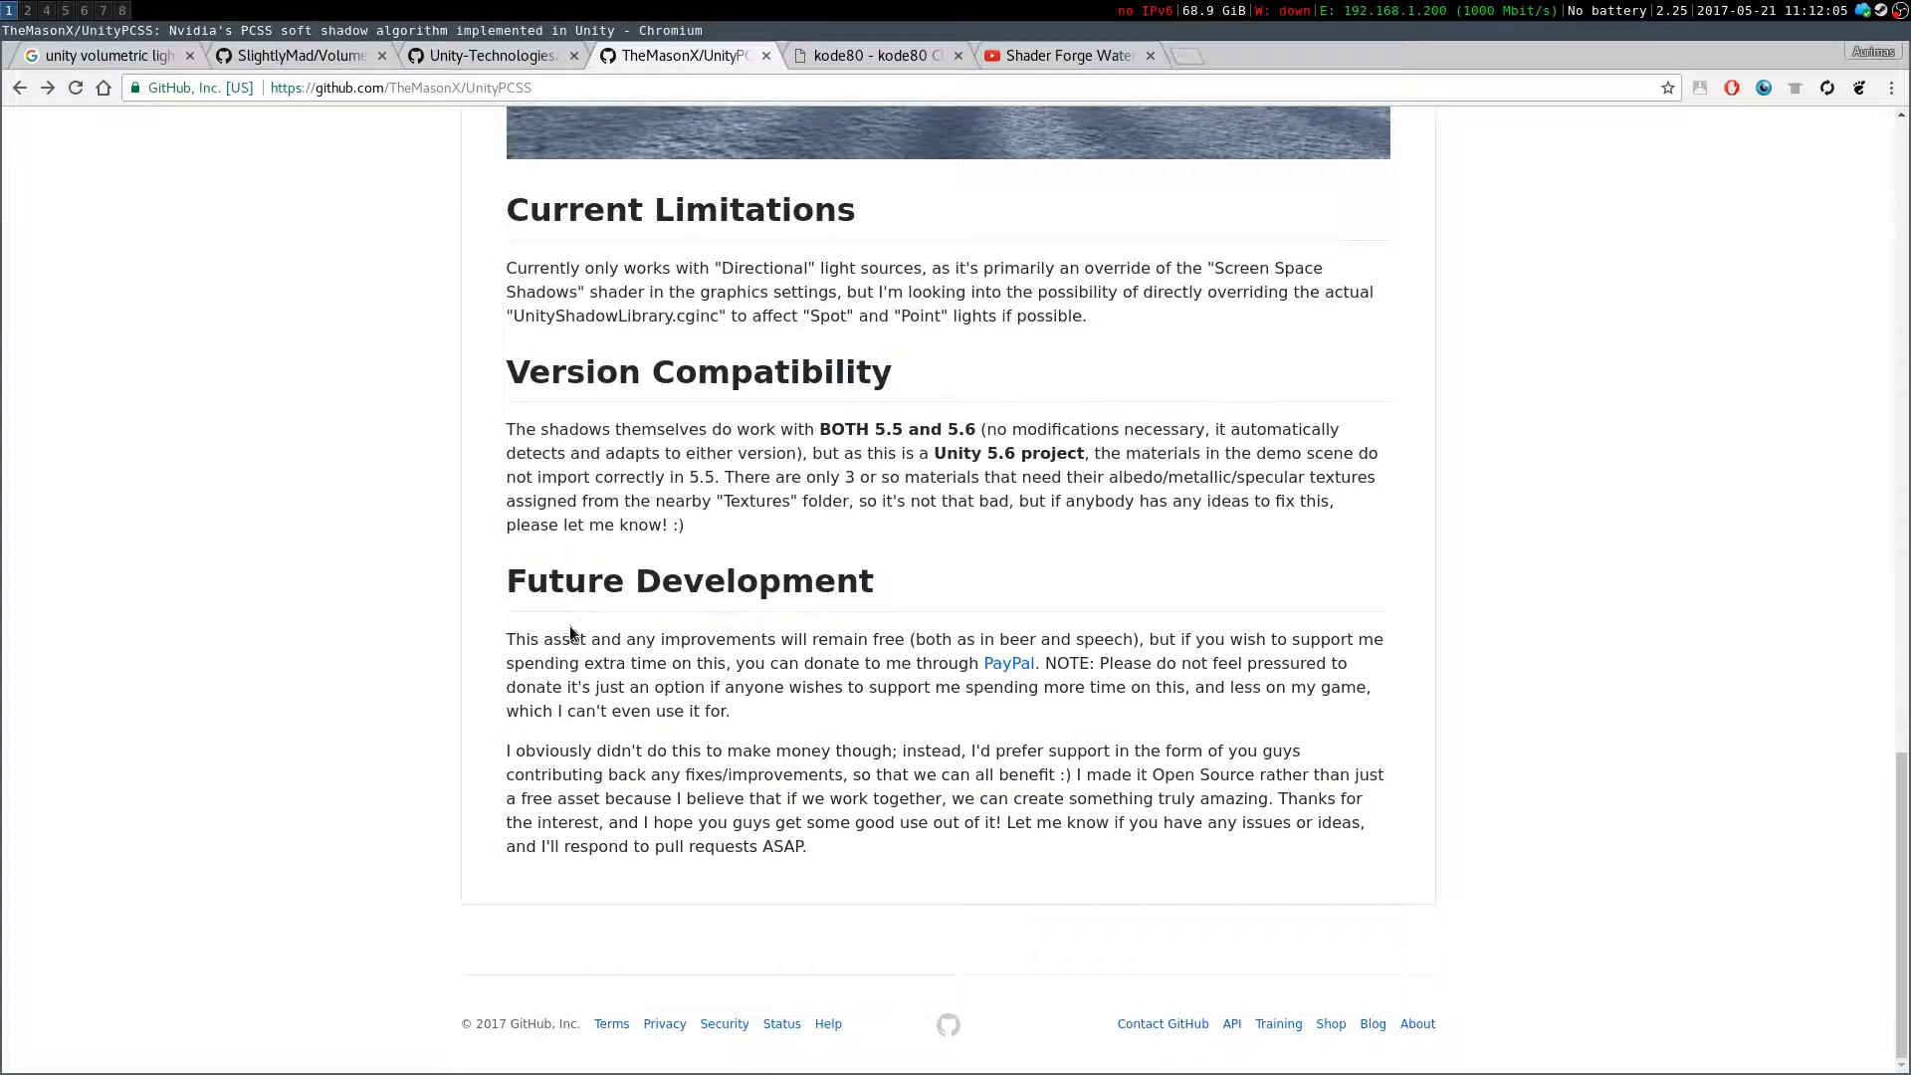
{"action": "scroll", "coordinate": [567, 634], "scroll_direction": "up", "scroll_amount": 5}
{"action": "left_click_drag", "start_coordinate": [831, 693], "coordinate": [993, 692]}
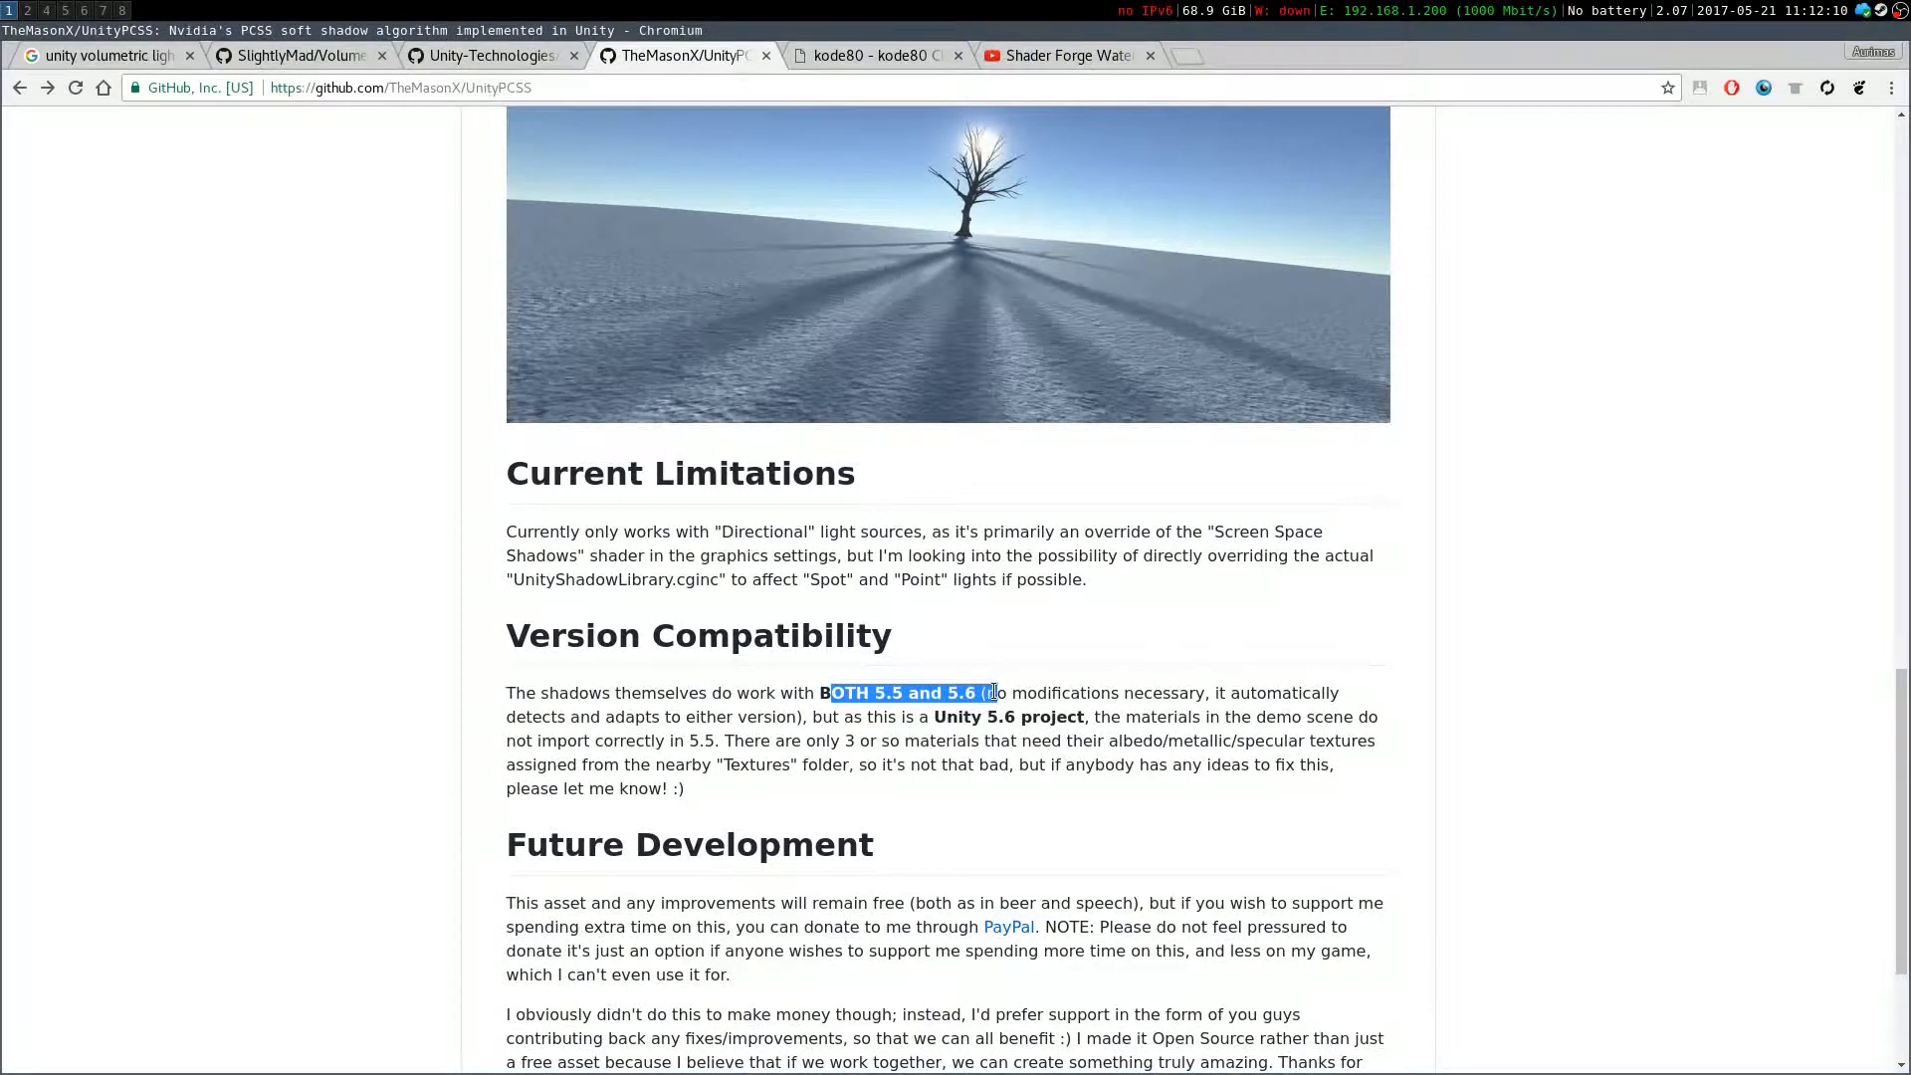
{"action": "left_click", "coordinate": [993, 693]}
{"action": "scroll", "coordinate": [648, 659], "scroll_direction": "up", "scroll_amount": 20}
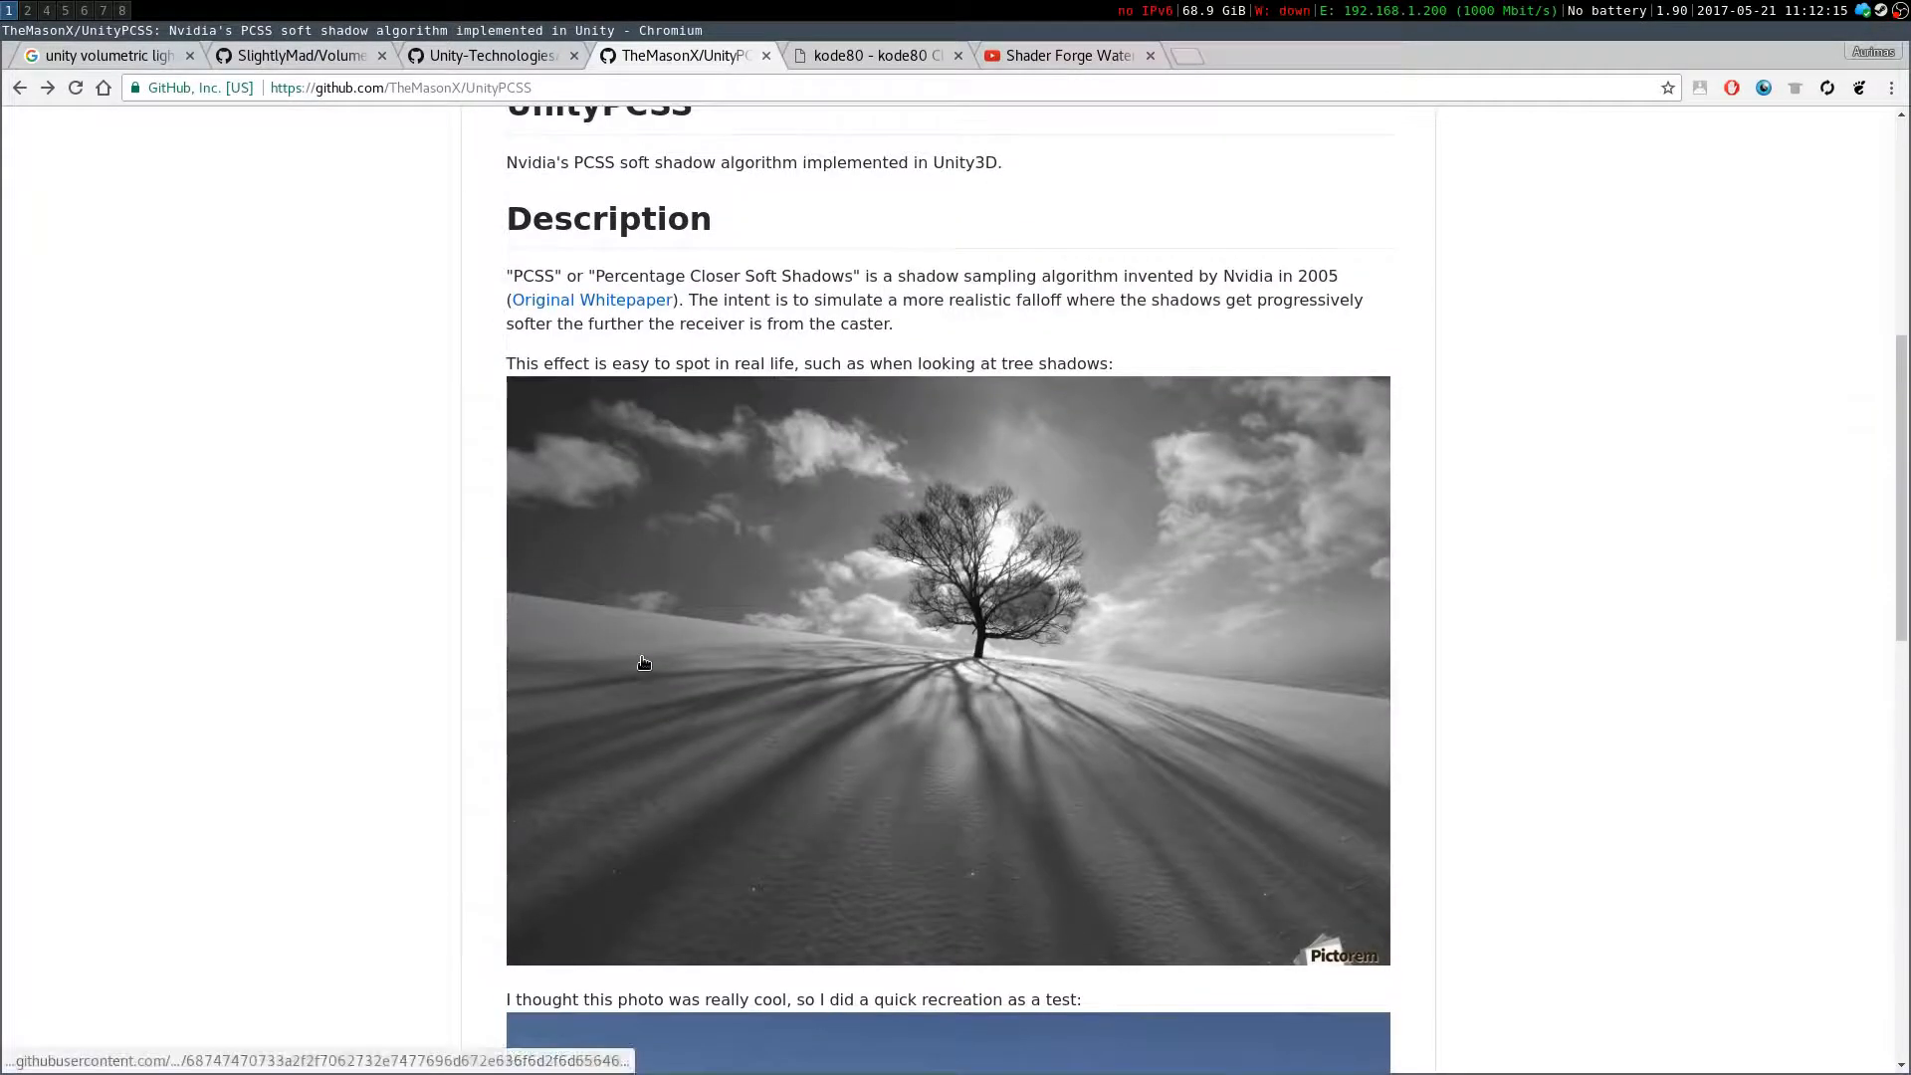
{"action": "scroll", "coordinate": [645, 658], "scroll_direction": "up", "scroll_amount": 10}
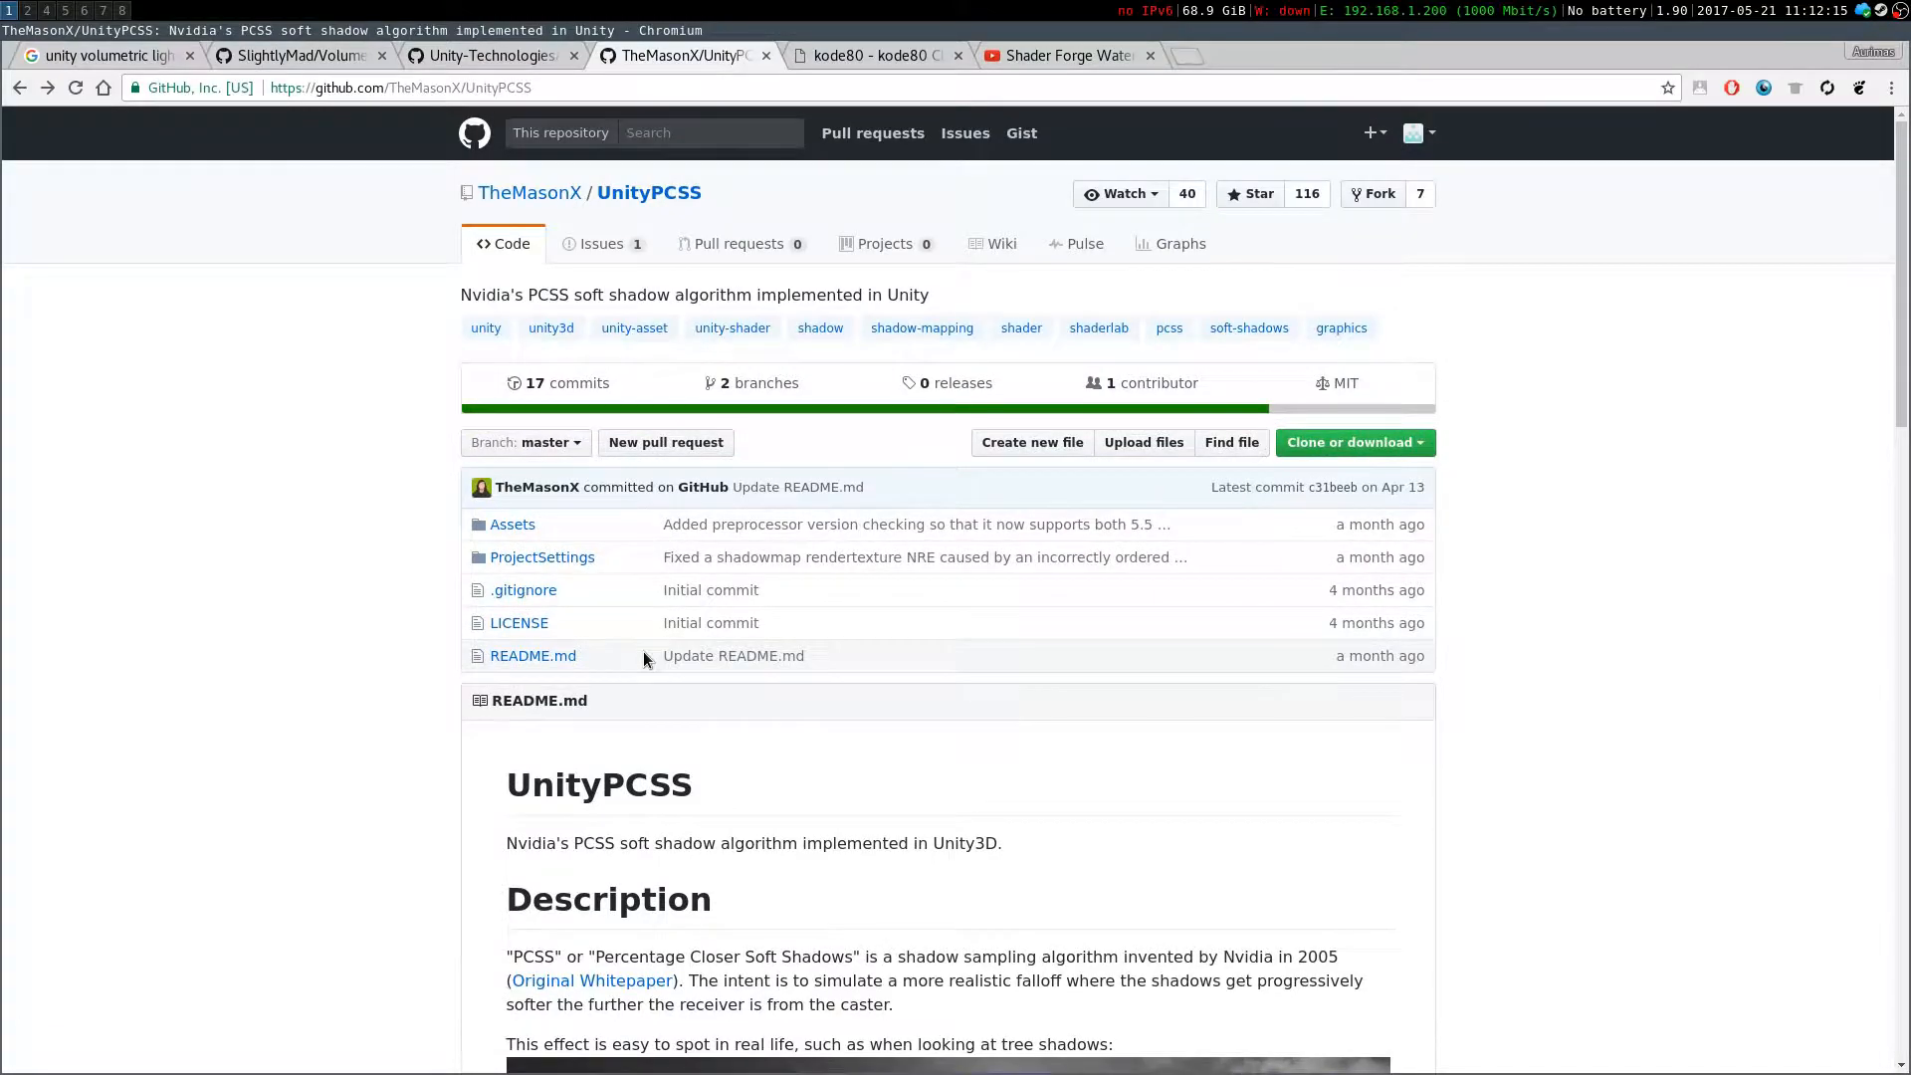
{"action": "scroll", "coordinate": [645, 647], "scroll_direction": "down", "scroll_amount": 20}
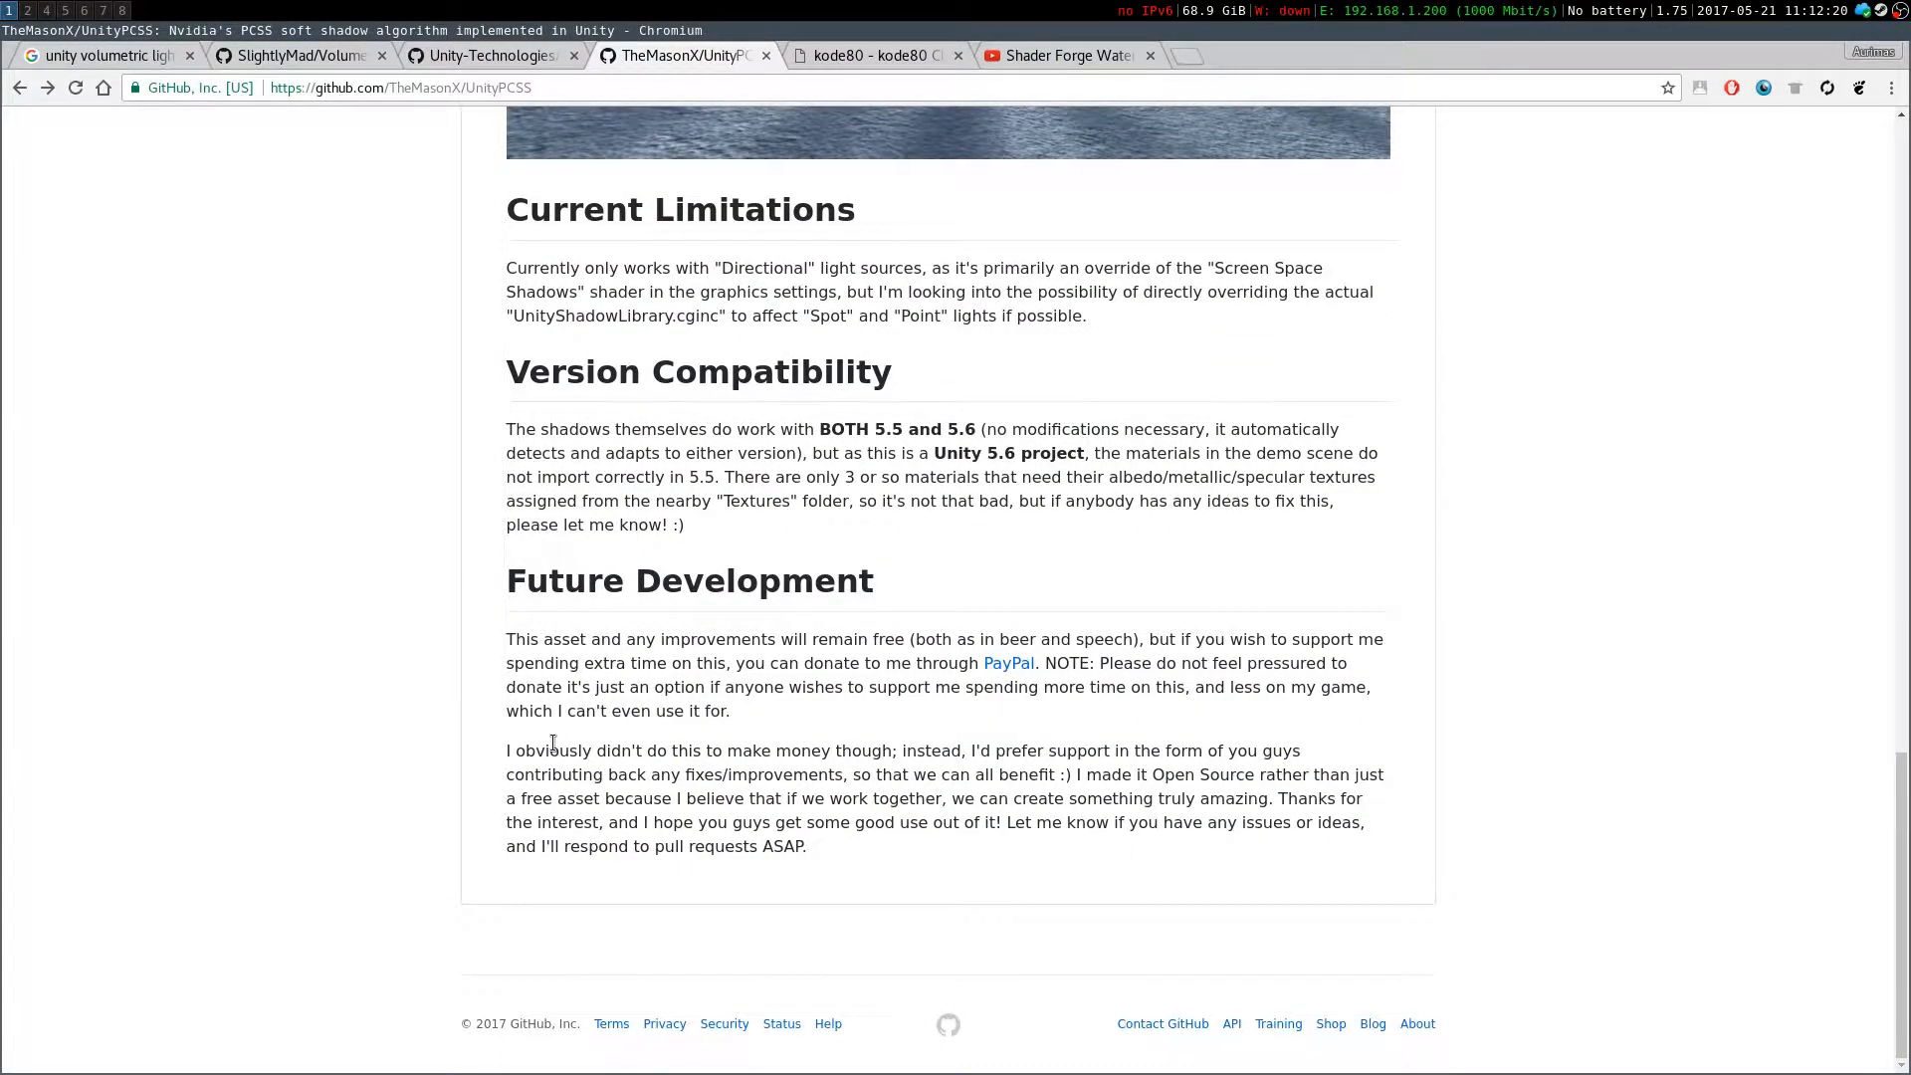
{"action": "scroll", "coordinate": [555, 742], "scroll_direction": "up", "scroll_amount": 20}
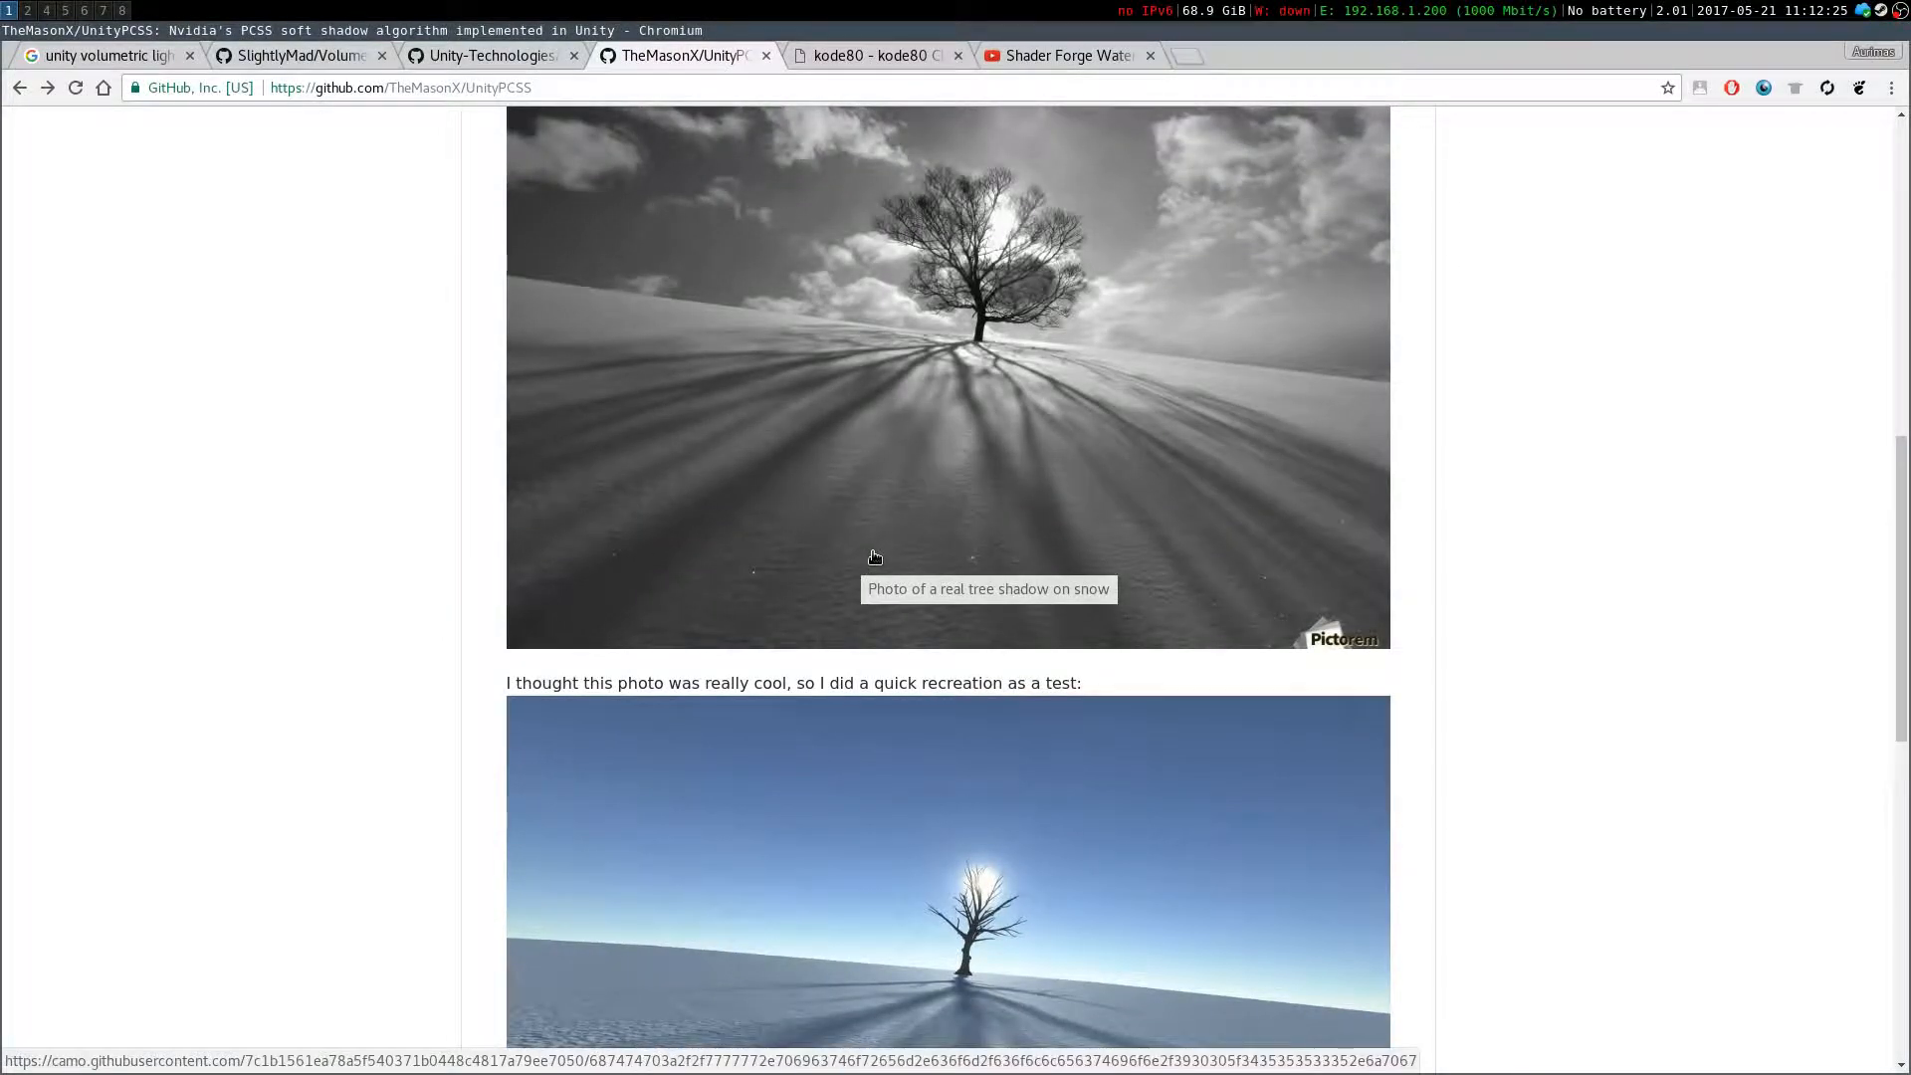
{"action": "scroll", "coordinate": [528, 542], "scroll_direction": "down", "scroll_amount": 6}
{"action": "scroll", "coordinate": [458, 537], "scroll_direction": "up", "scroll_amount": 15}
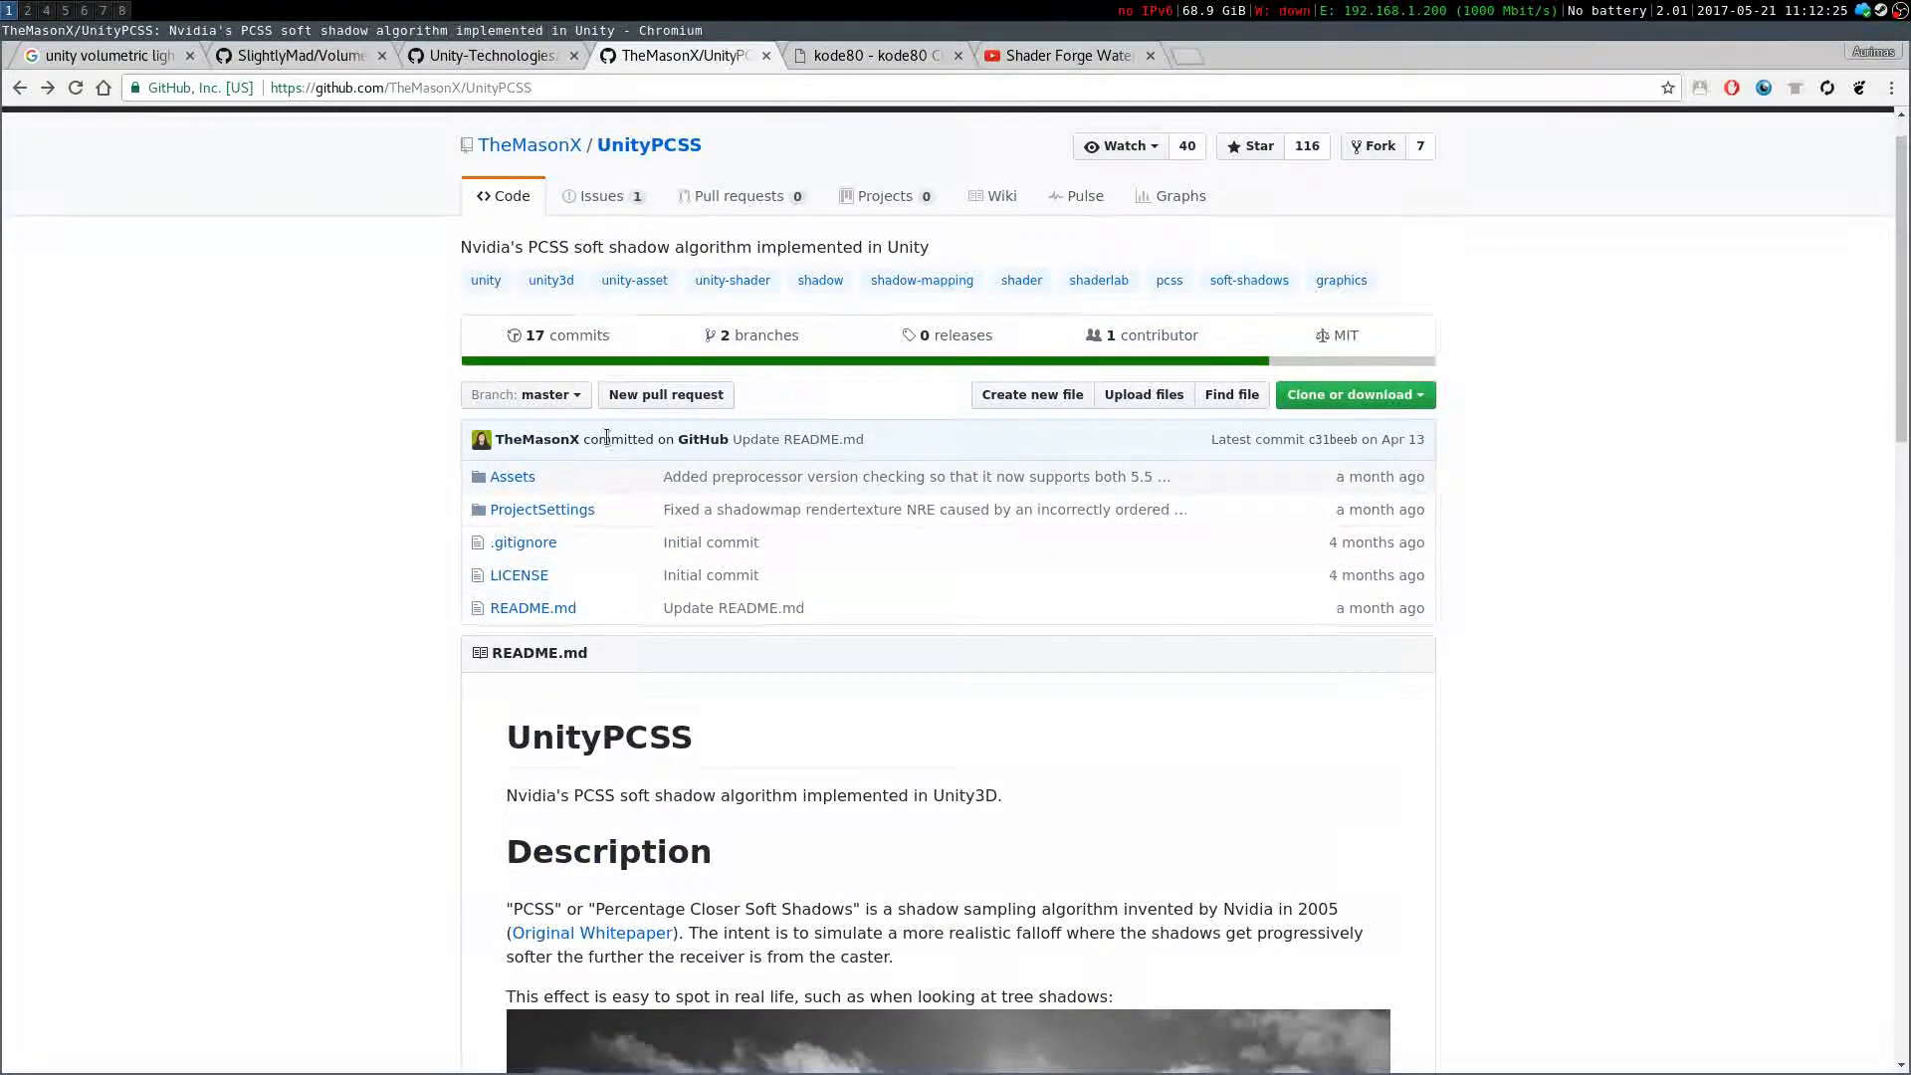
Open the kode80 Clouds for Unity3D blog tab and play its demo video, skipping ahead through it
{"action": "left_click", "coordinate": [876, 55]}
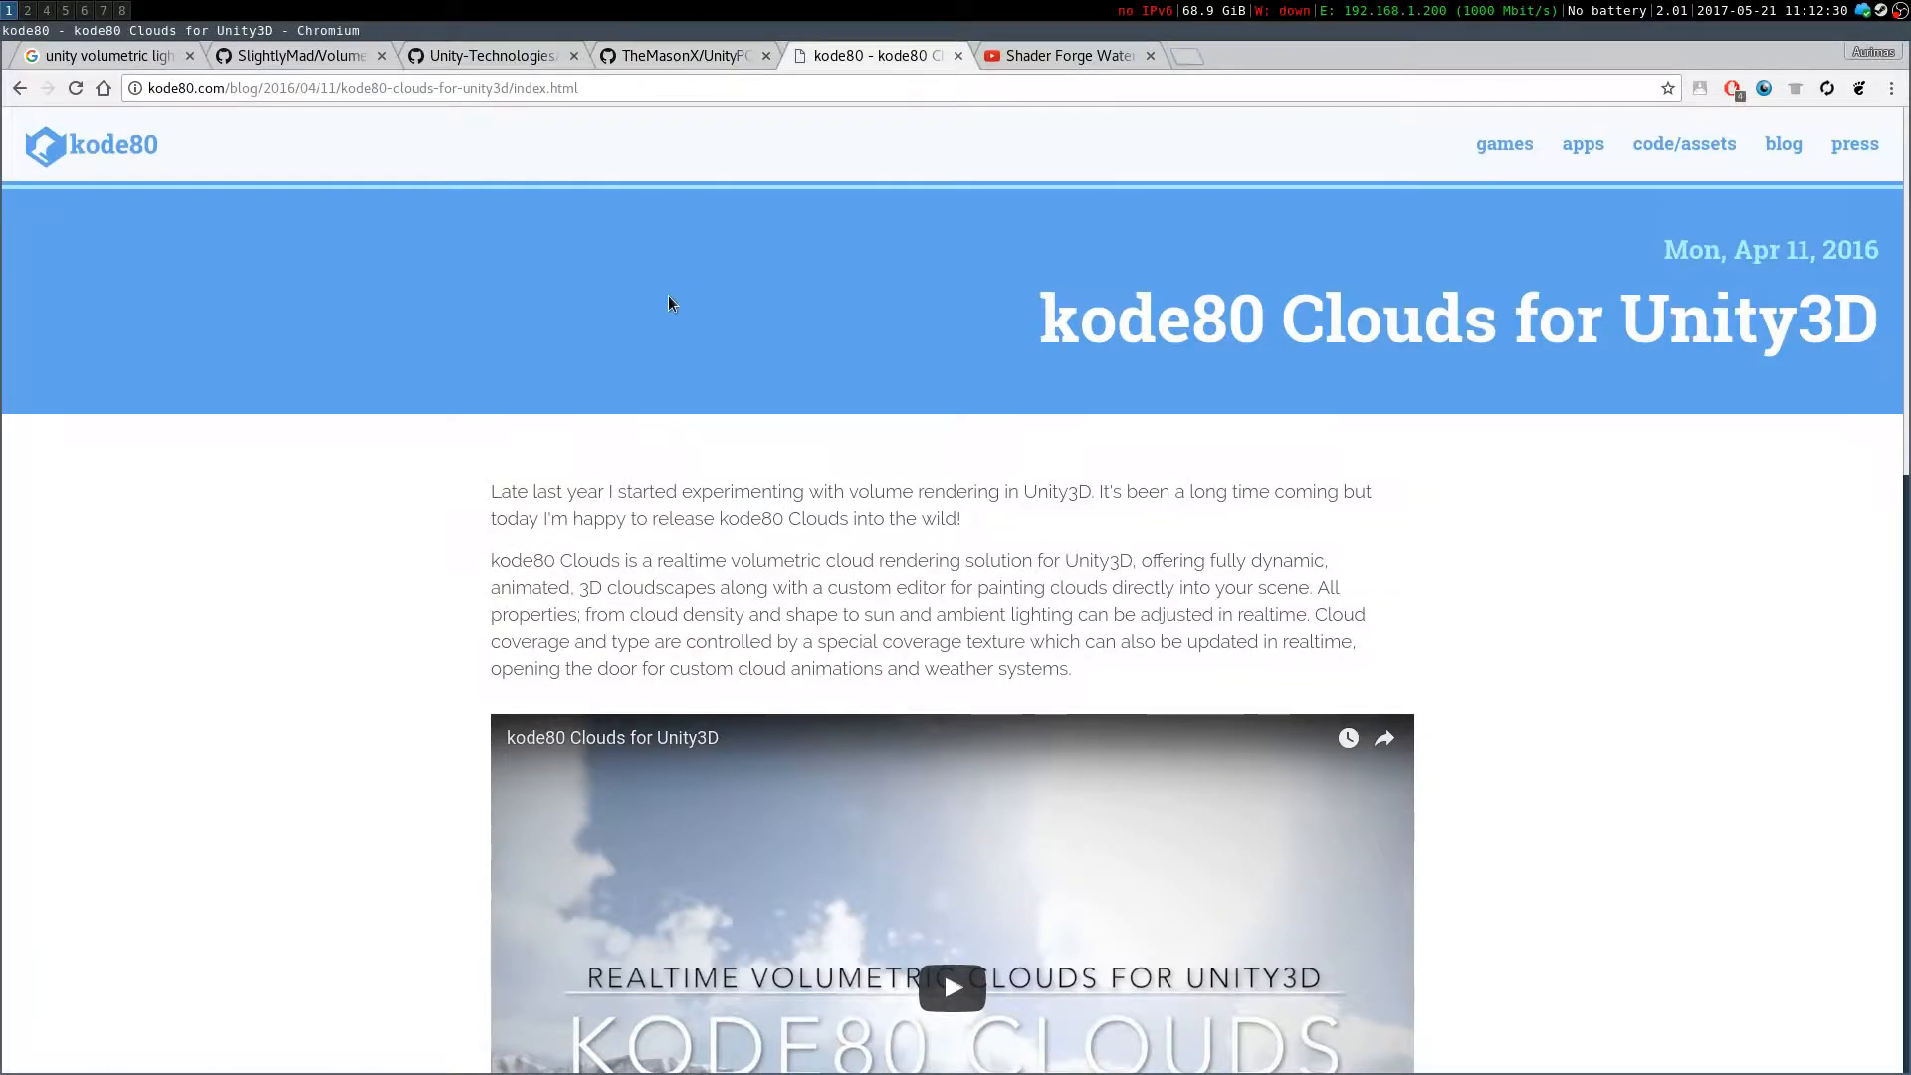
{"action": "scroll", "coordinate": [1246, 391], "scroll_direction": "down", "scroll_amount": 3}
{"action": "scroll", "coordinate": [1095, 329], "scroll_direction": "up", "scroll_amount": 3}
{"action": "left_click_drag", "start_coordinate": [1033, 298], "coordinate": [1577, 568]}
{"action": "left_click", "coordinate": [1576, 564]}
{"action": "scroll", "coordinate": [1570, 548], "scroll_direction": "down", "scroll_amount": 5}
{"action": "left_click", "coordinate": [945, 507]}
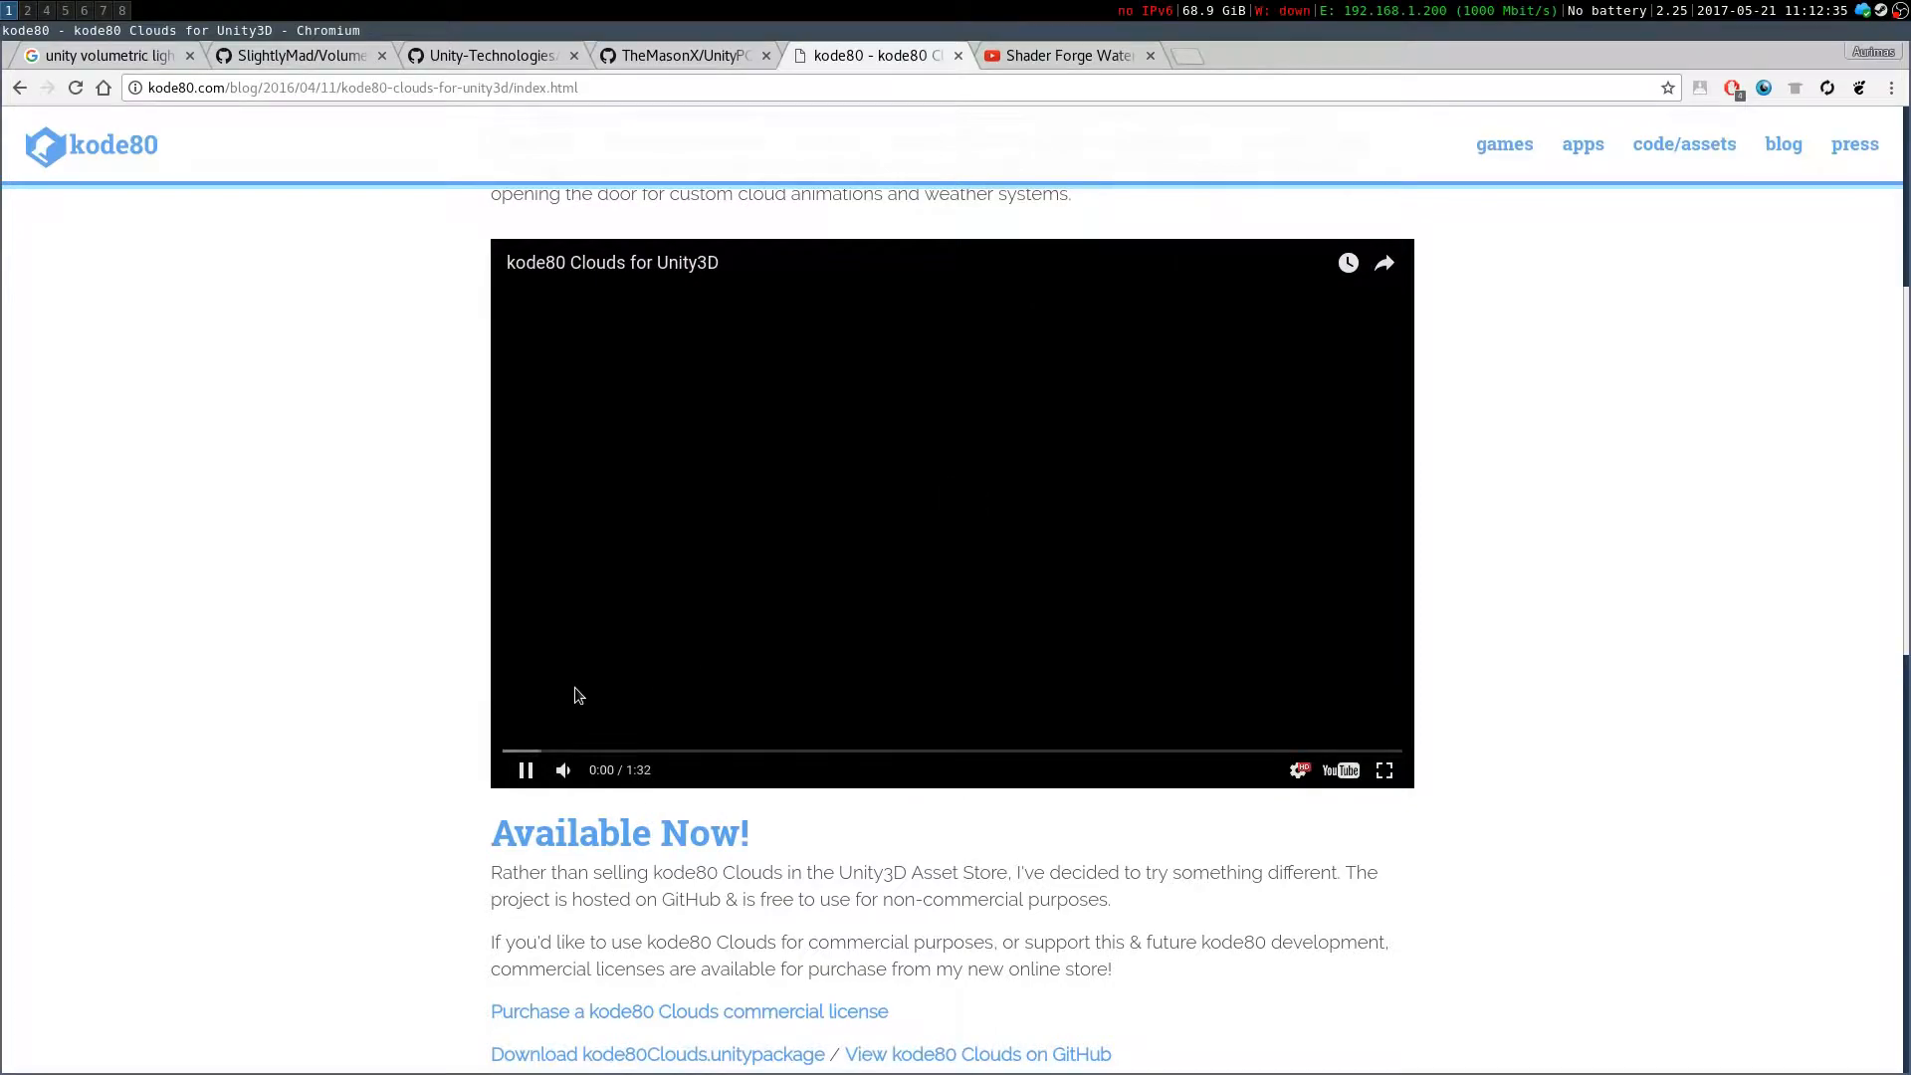
{"action": "left_click", "coordinate": [728, 750]}
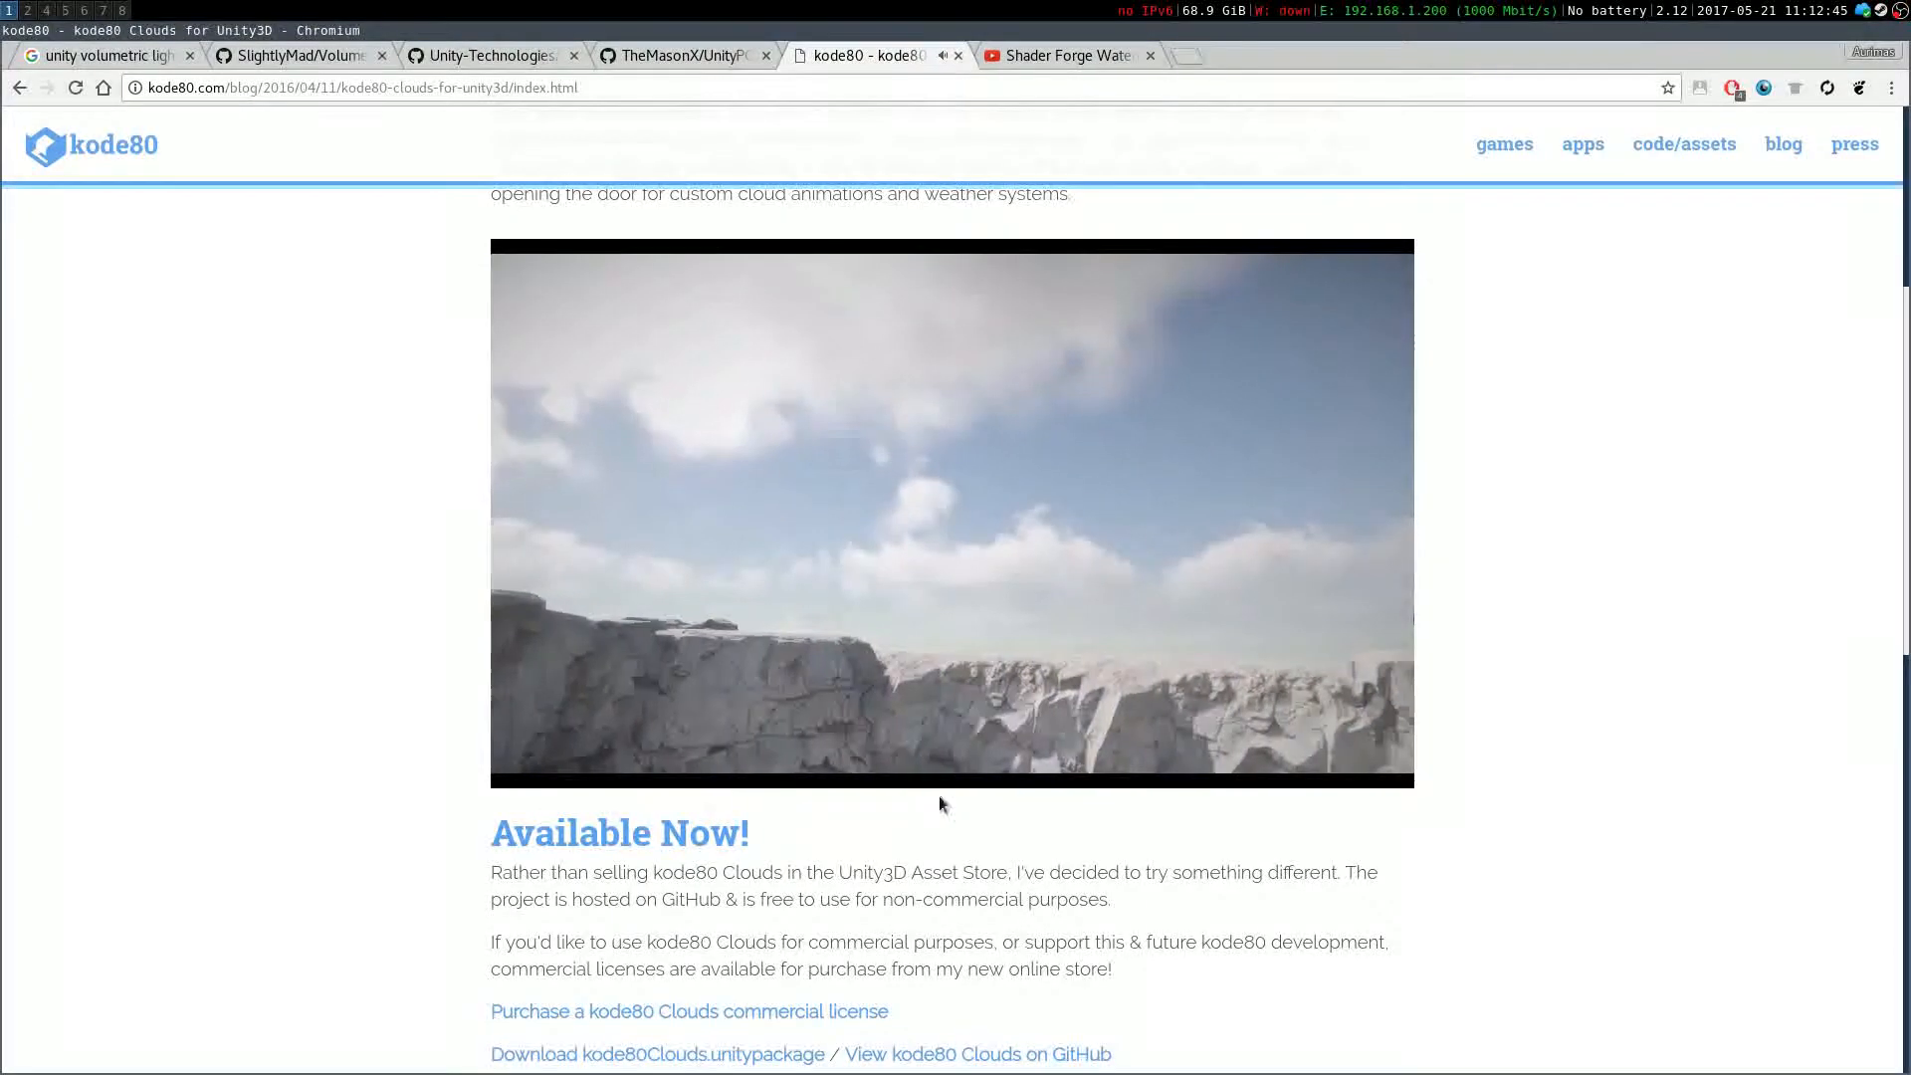
{"action": "left_click", "coordinate": [955, 726]}
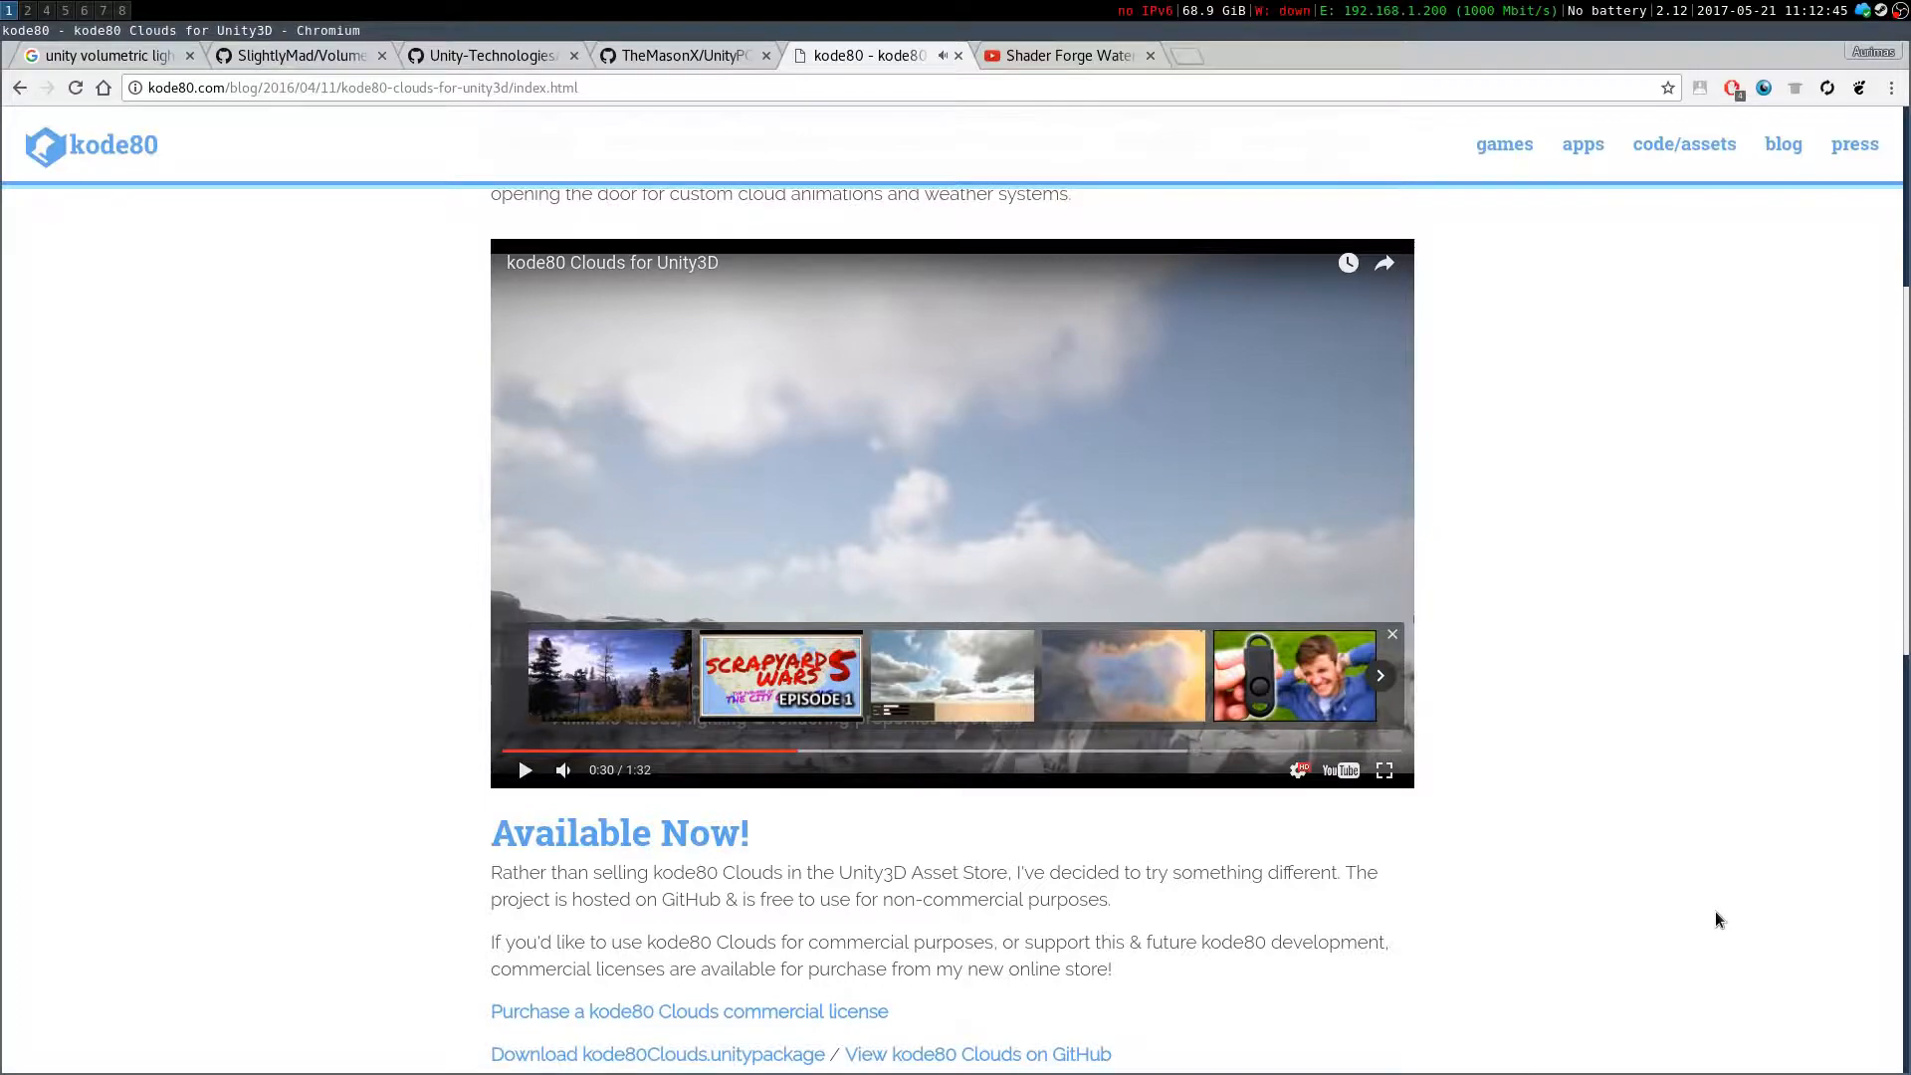
Read the kode80 Clouds availability, licensing and download section of the blog post
{"action": "scroll", "coordinate": [1703, 868], "scroll_direction": "down", "scroll_amount": 8}
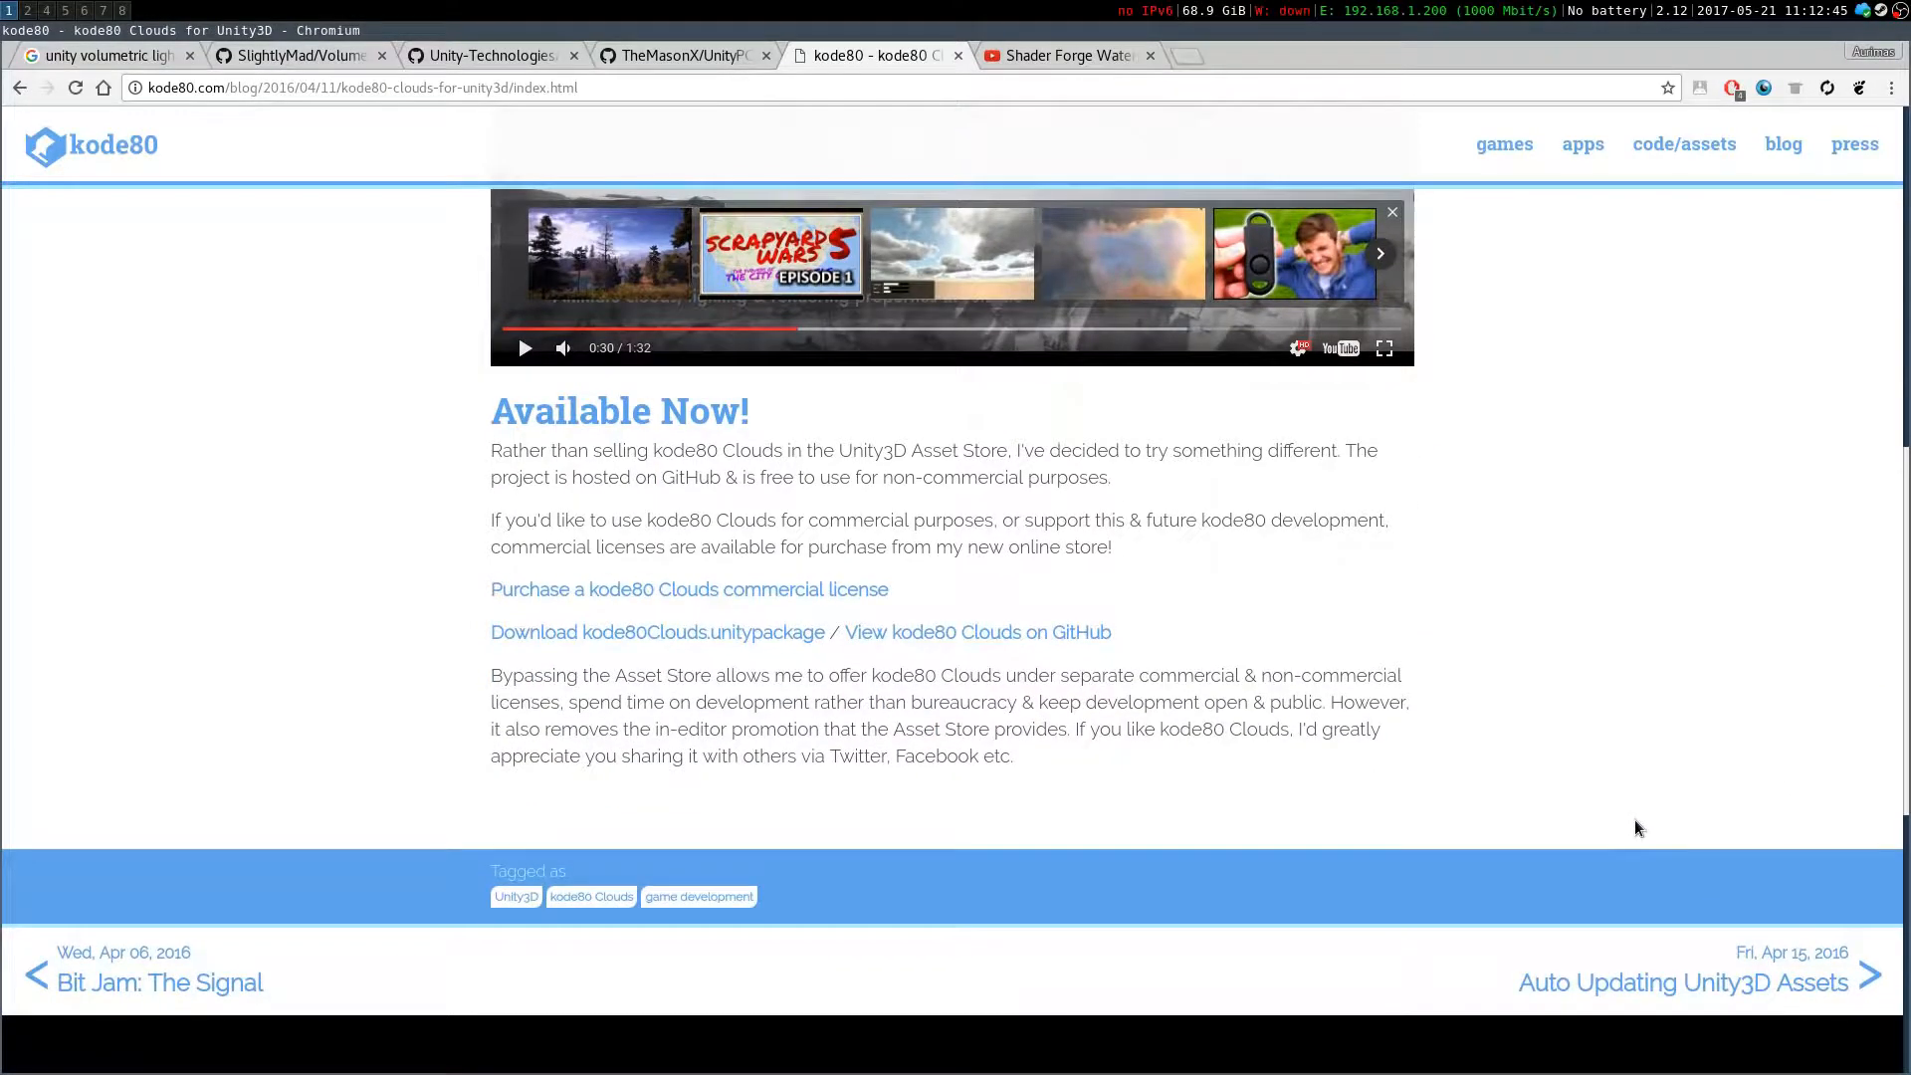
{"action": "scroll", "coordinate": [1018, 767], "scroll_direction": "up", "scroll_amount": 3}
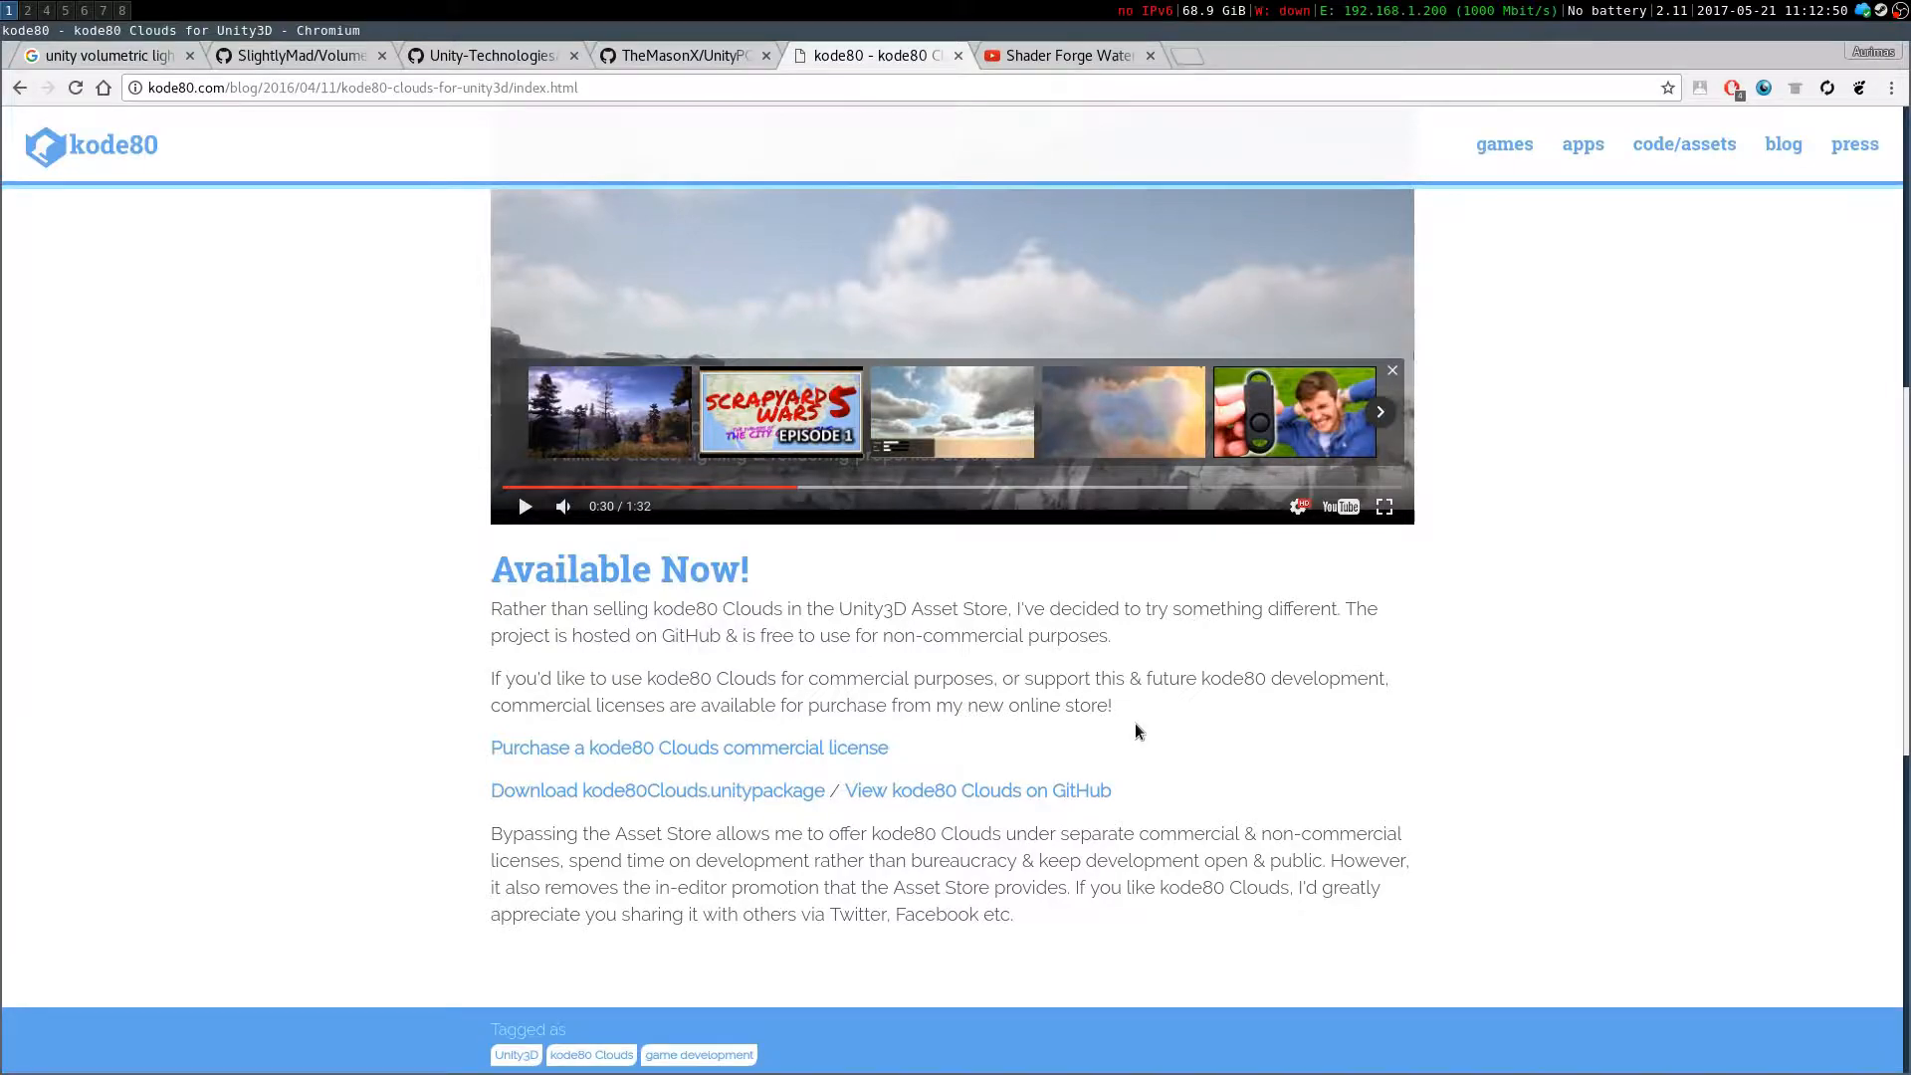
{"action": "left_click_drag", "start_coordinate": [1114, 697], "coordinate": [553, 653]}
{"action": "left_click", "coordinate": [526, 665]}
{"action": "scroll", "coordinate": [1066, 662], "scroll_direction": "up", "scroll_amount": 5}
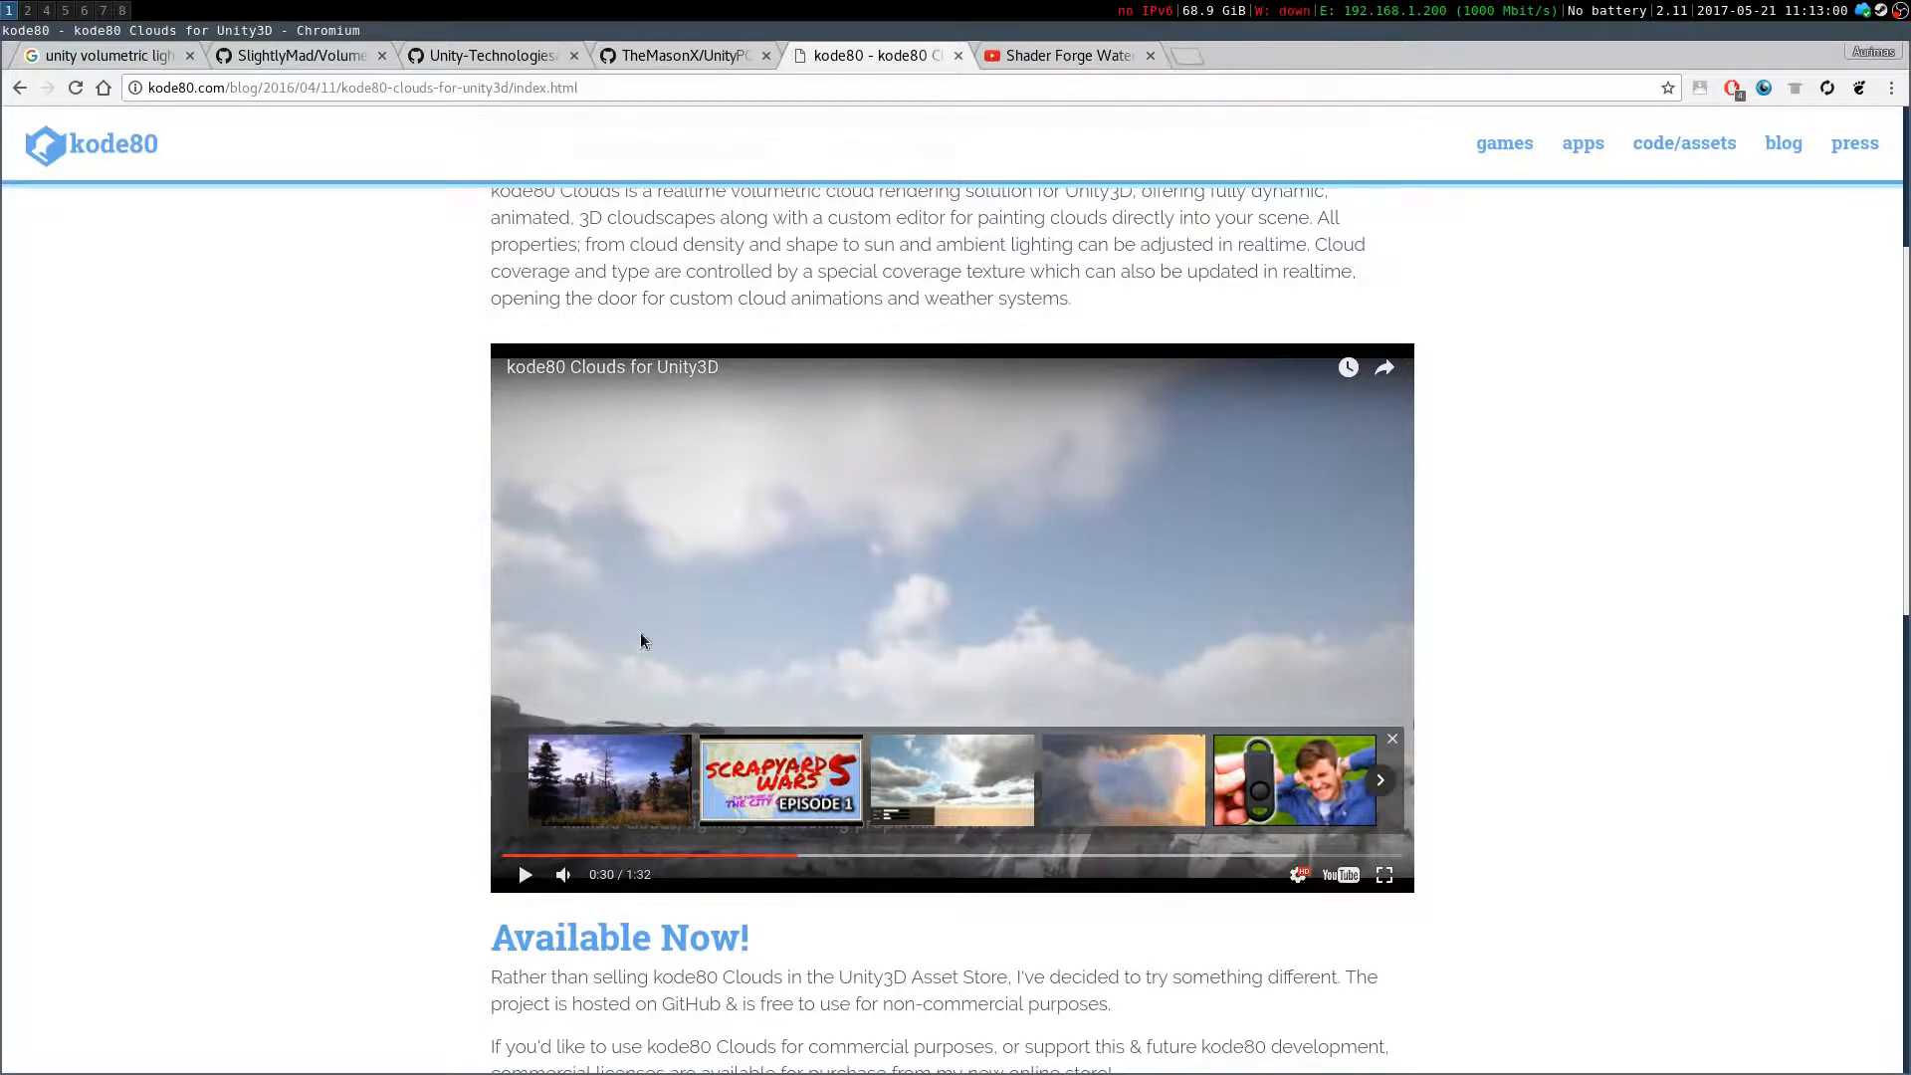
{"action": "scroll", "coordinate": [1383, 661], "scroll_direction": "down", "scroll_amount": 6}
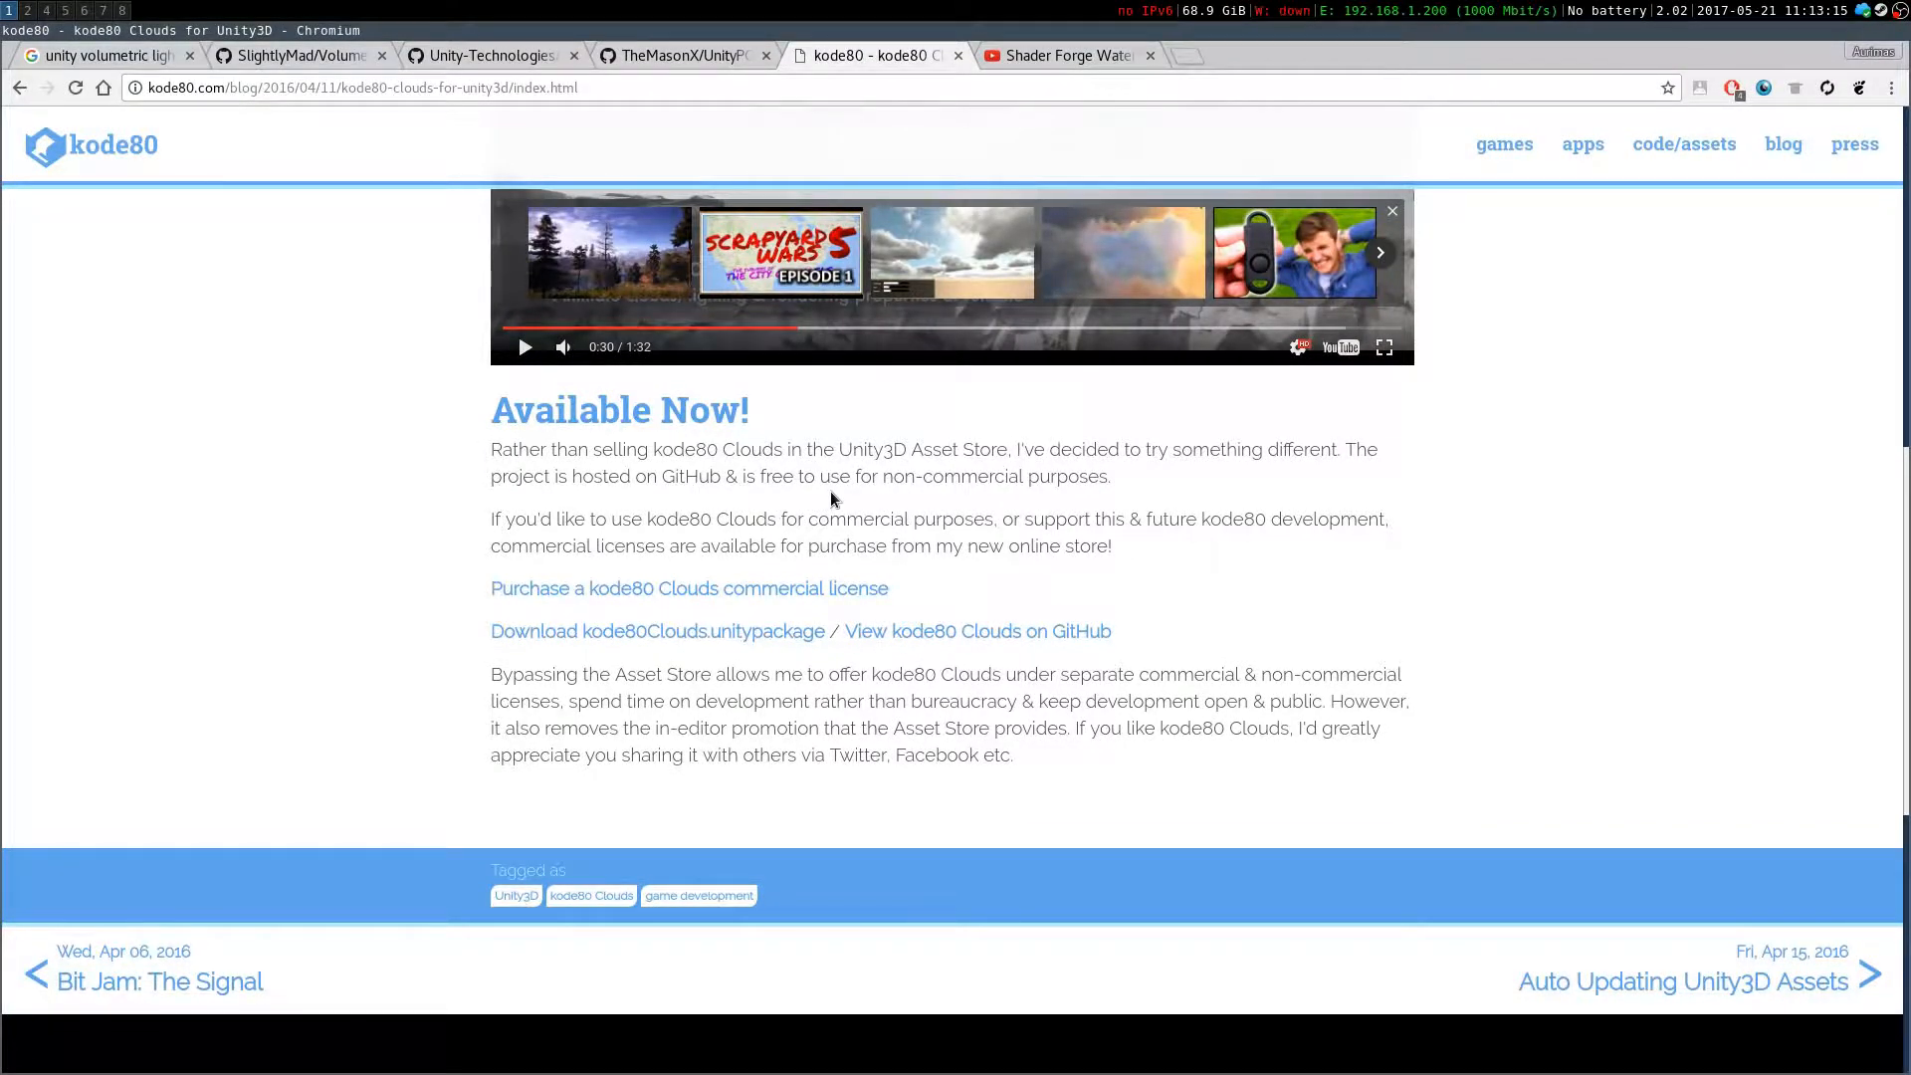
{"action": "scroll", "coordinate": [830, 489], "scroll_direction": "up", "scroll_amount": 8}
{"action": "scroll", "coordinate": [1266, 530], "scroll_direction": "down", "scroll_amount": 5}
{"action": "scroll", "coordinate": [1266, 530], "scroll_direction": "down", "scroll_amount": 5}
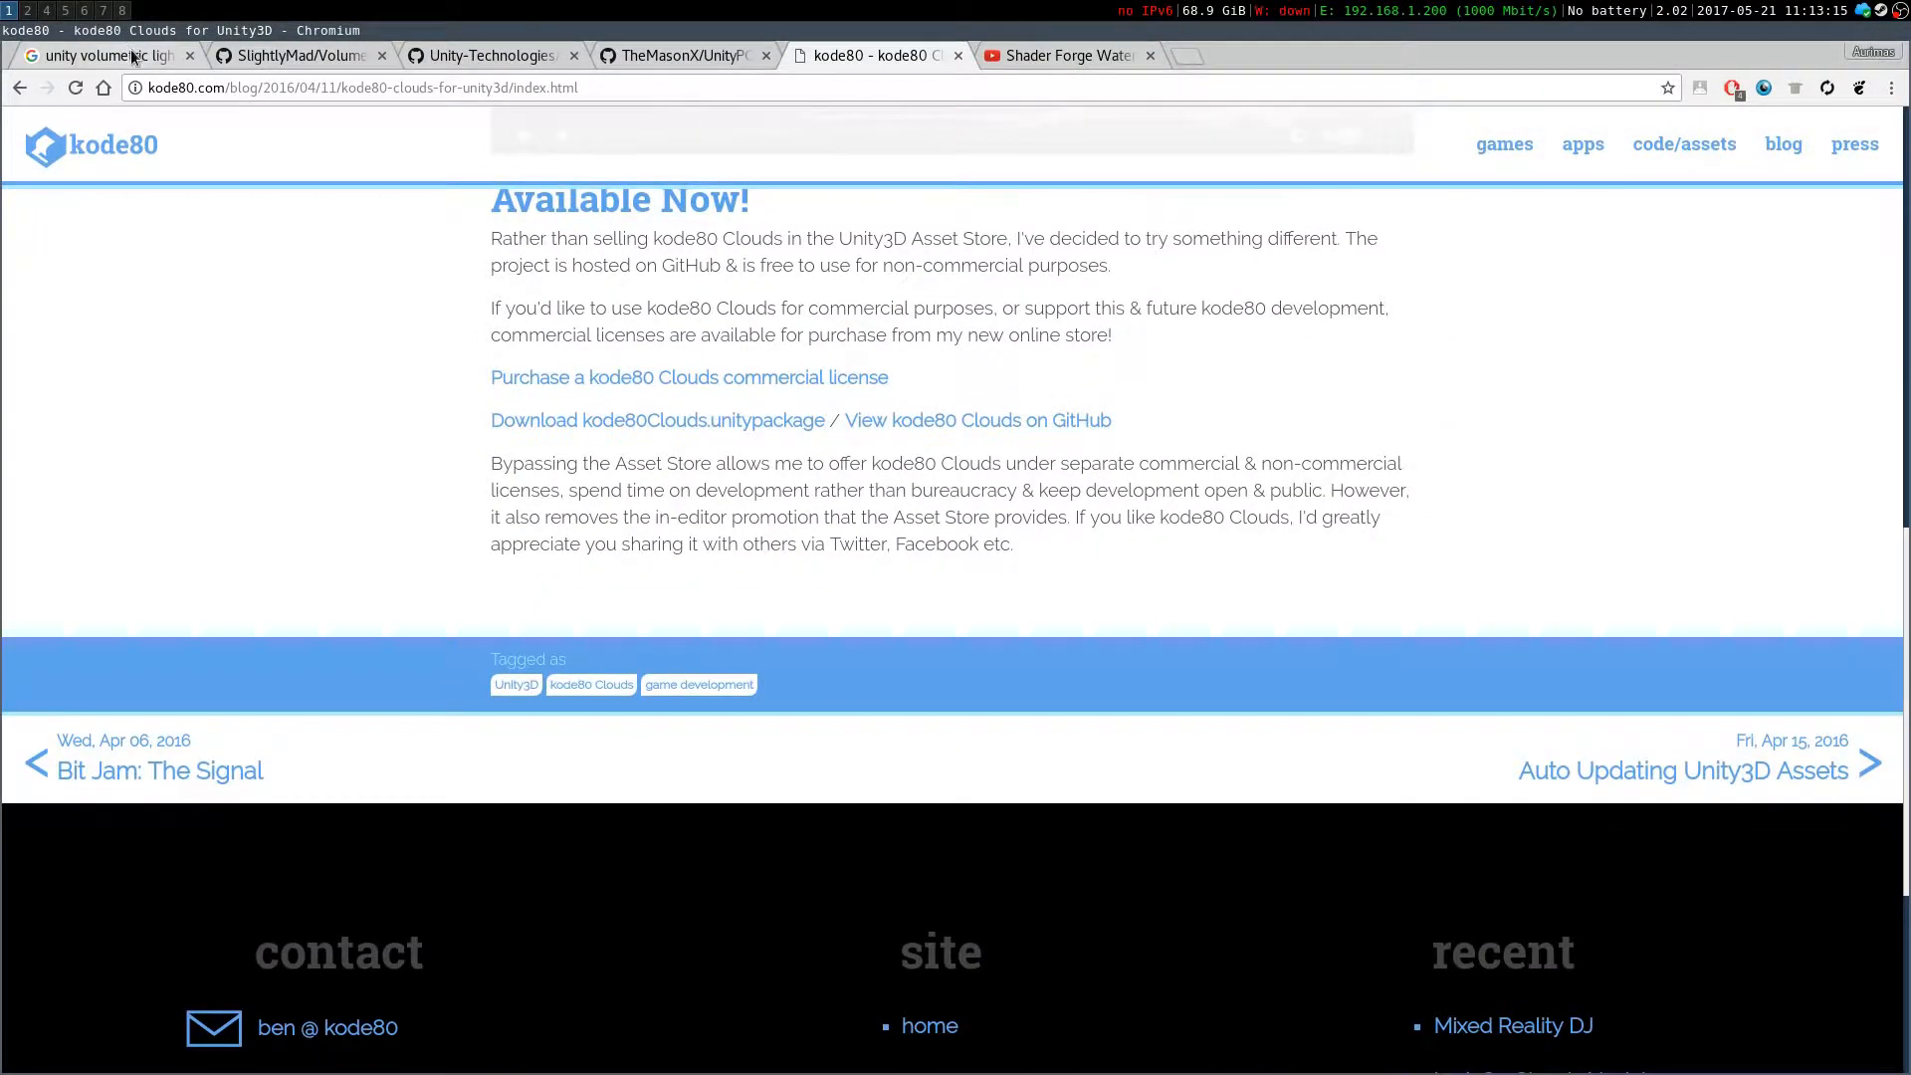
{"action": "scroll", "coordinate": [409, 355], "scroll_direction": "up", "scroll_amount": 10}
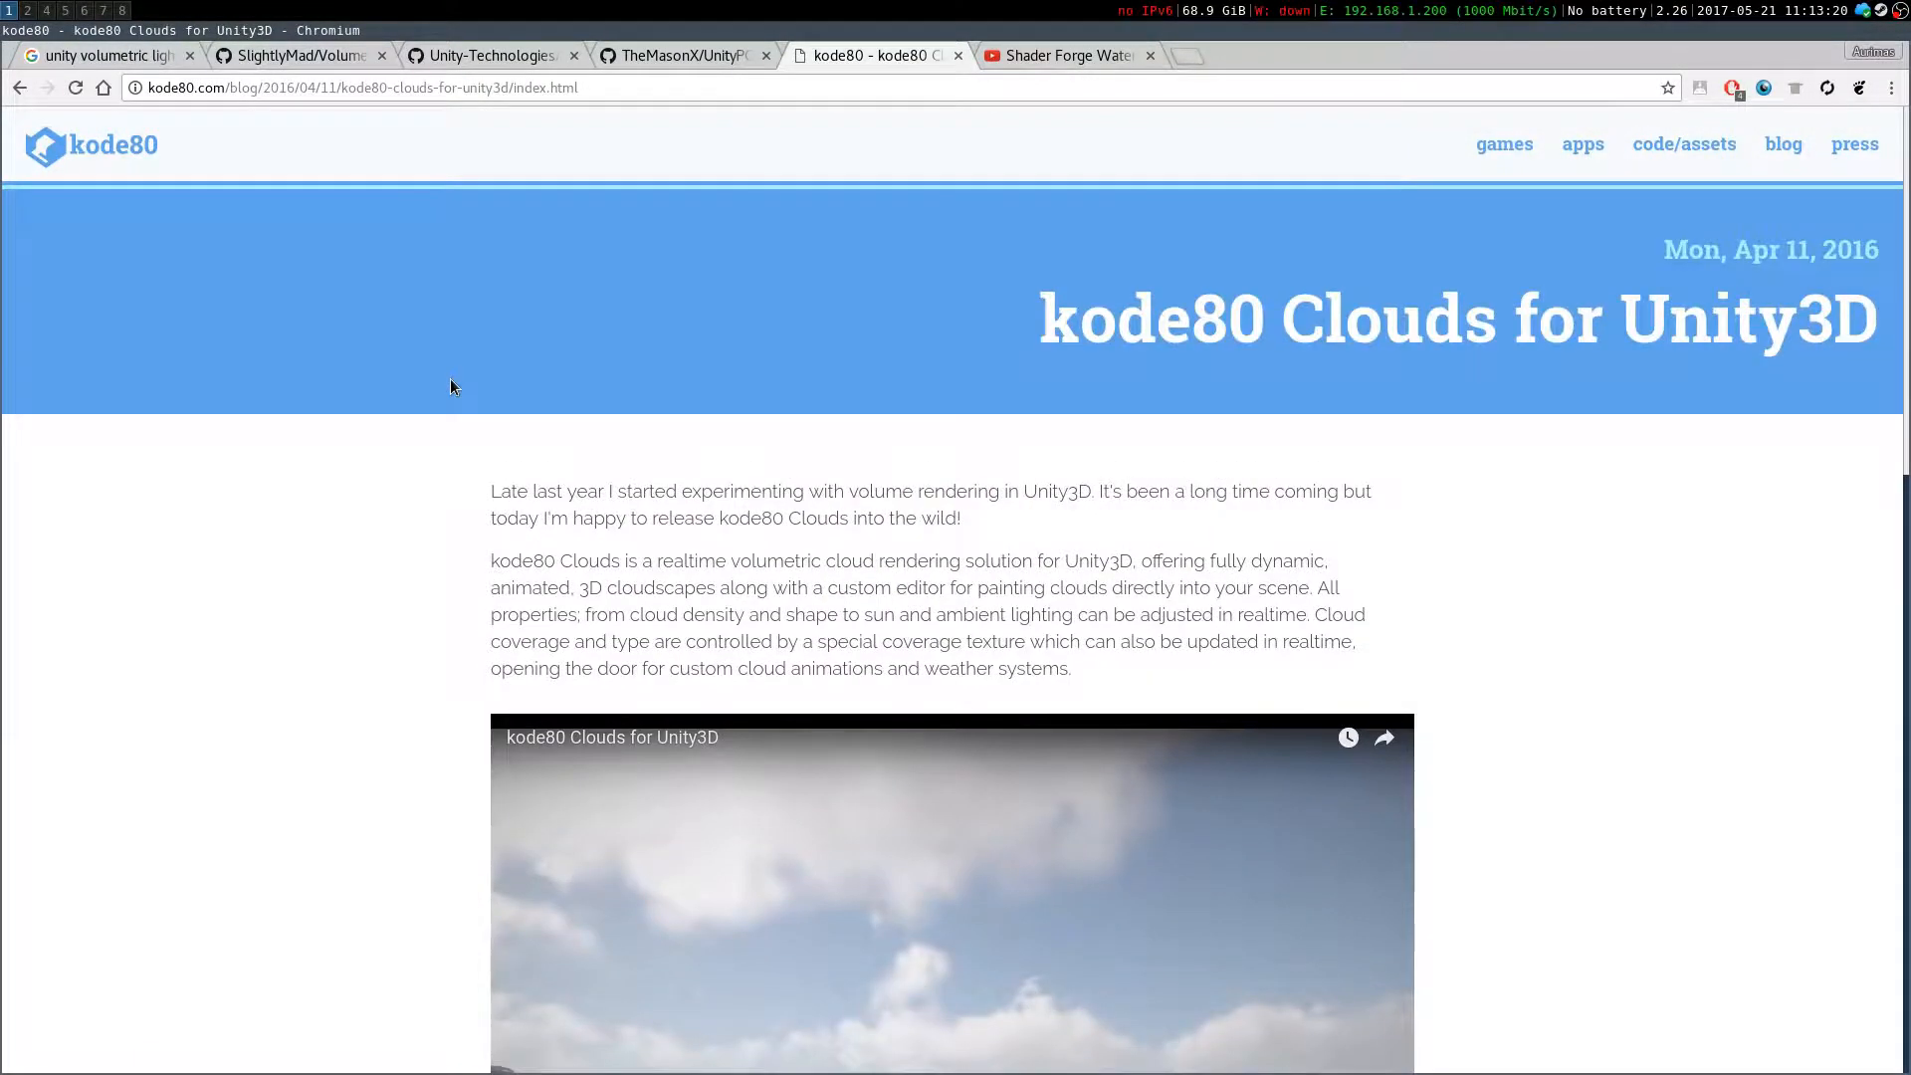
Switch to the Shader Forge Water Test01 video tab and play it from a later point
{"action": "left_click", "coordinate": [1039, 57]}
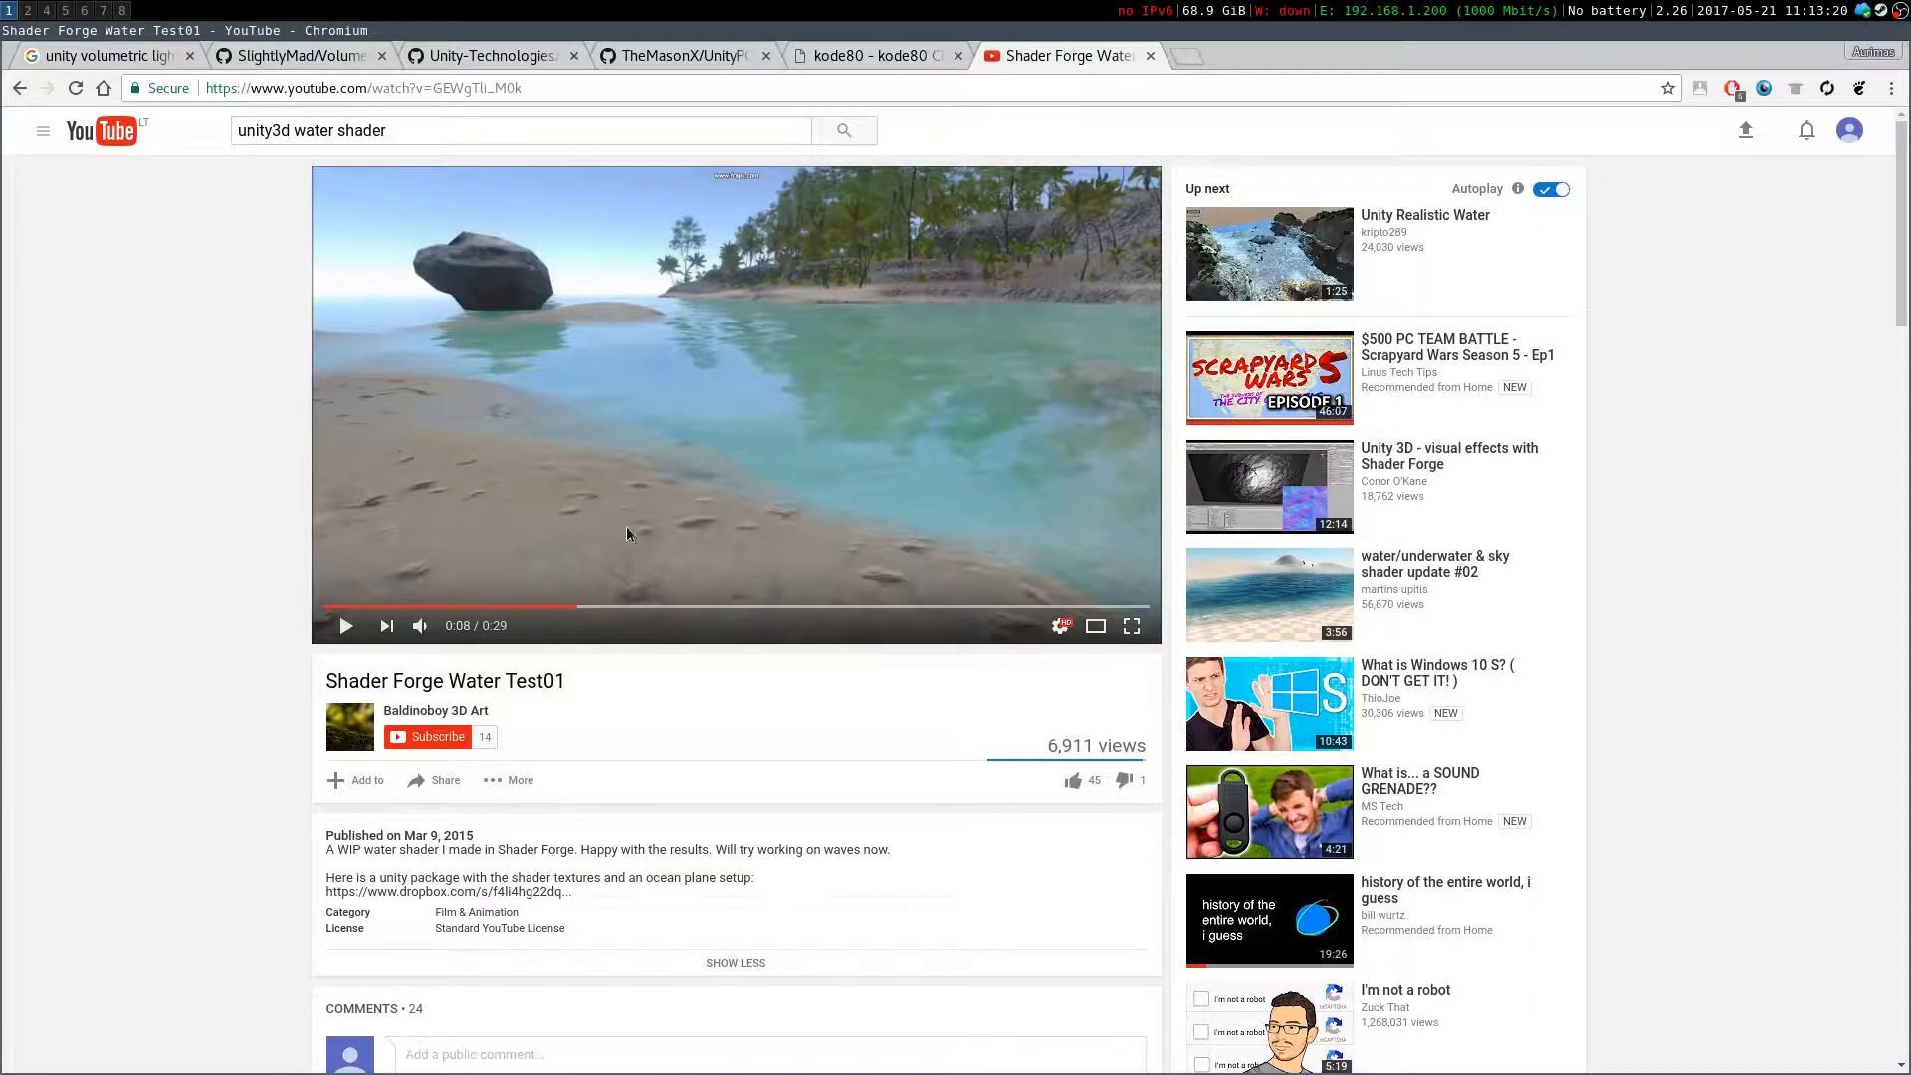
{"action": "left_click", "coordinate": [772, 607]}
{"action": "key", "text": "space"}
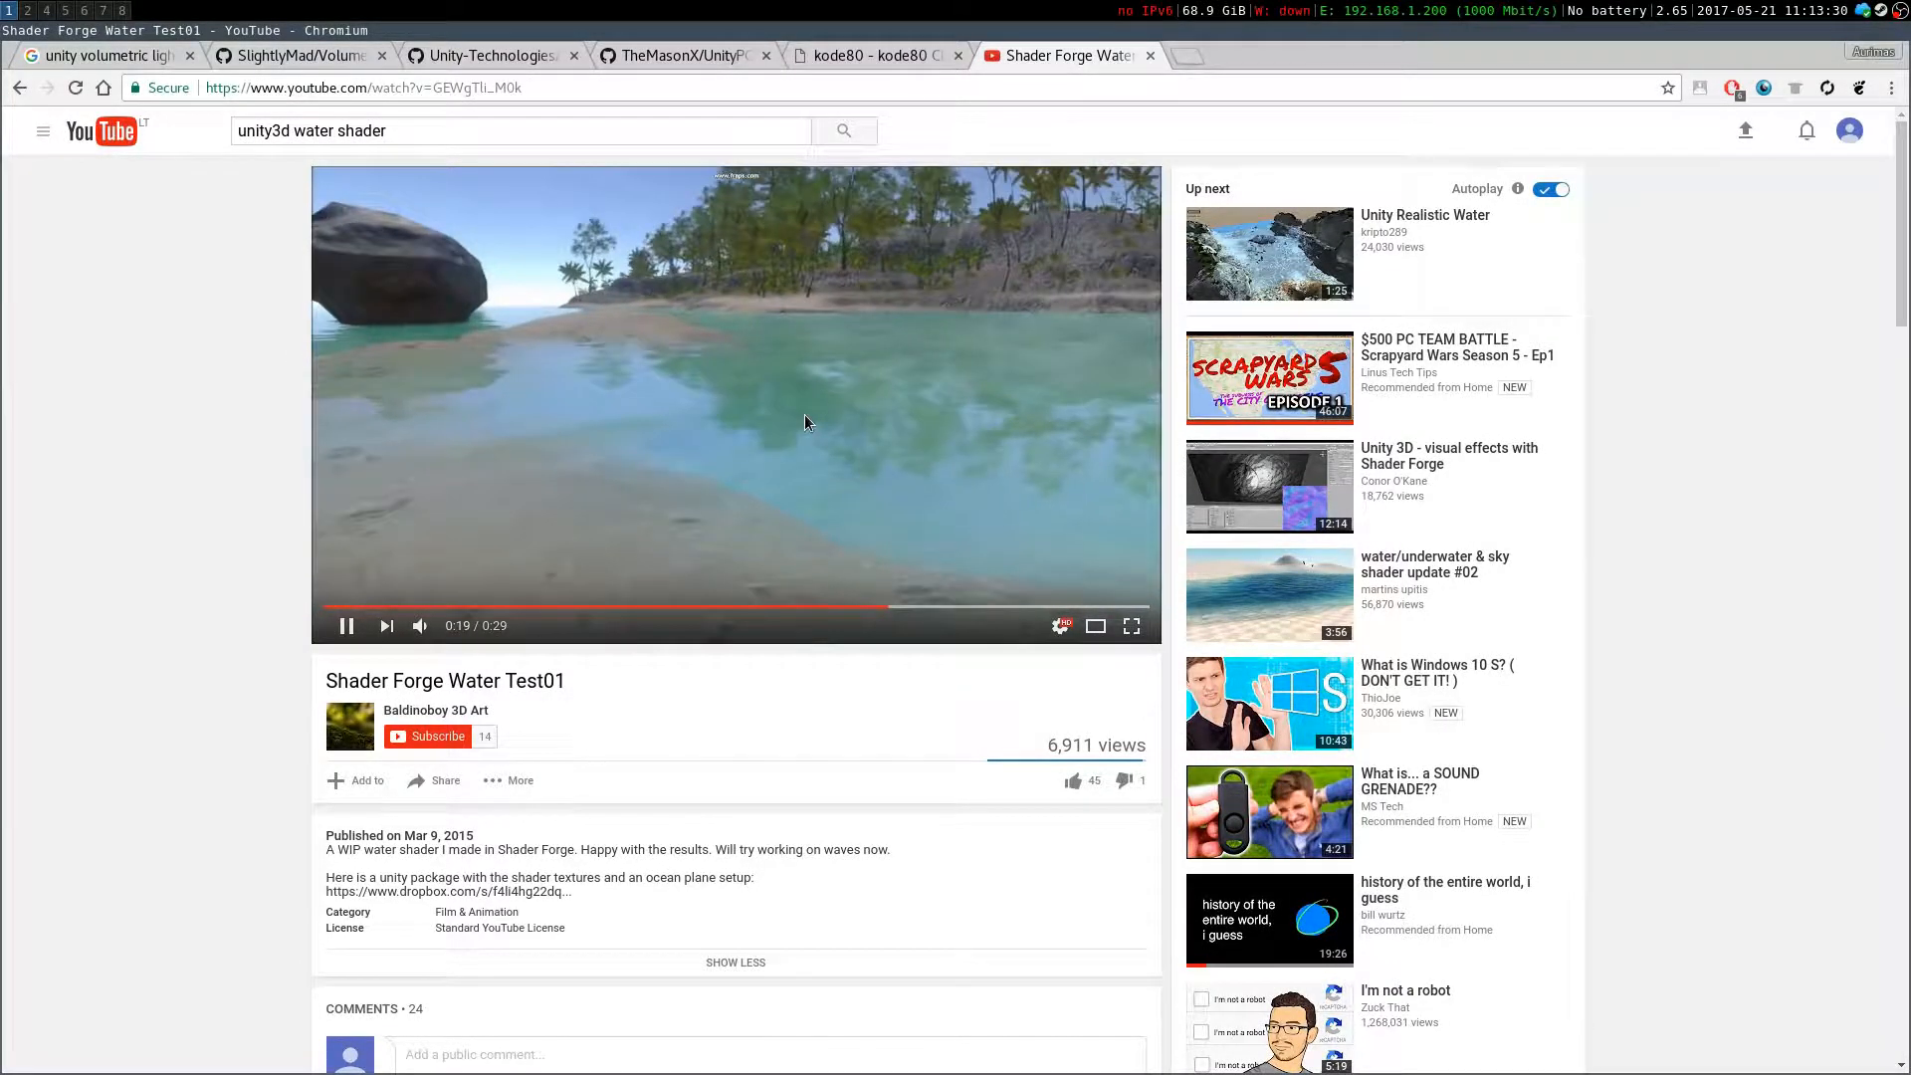
Pause the Shader Forge water video and skim its comment section
{"action": "left_click", "coordinate": [825, 517]}
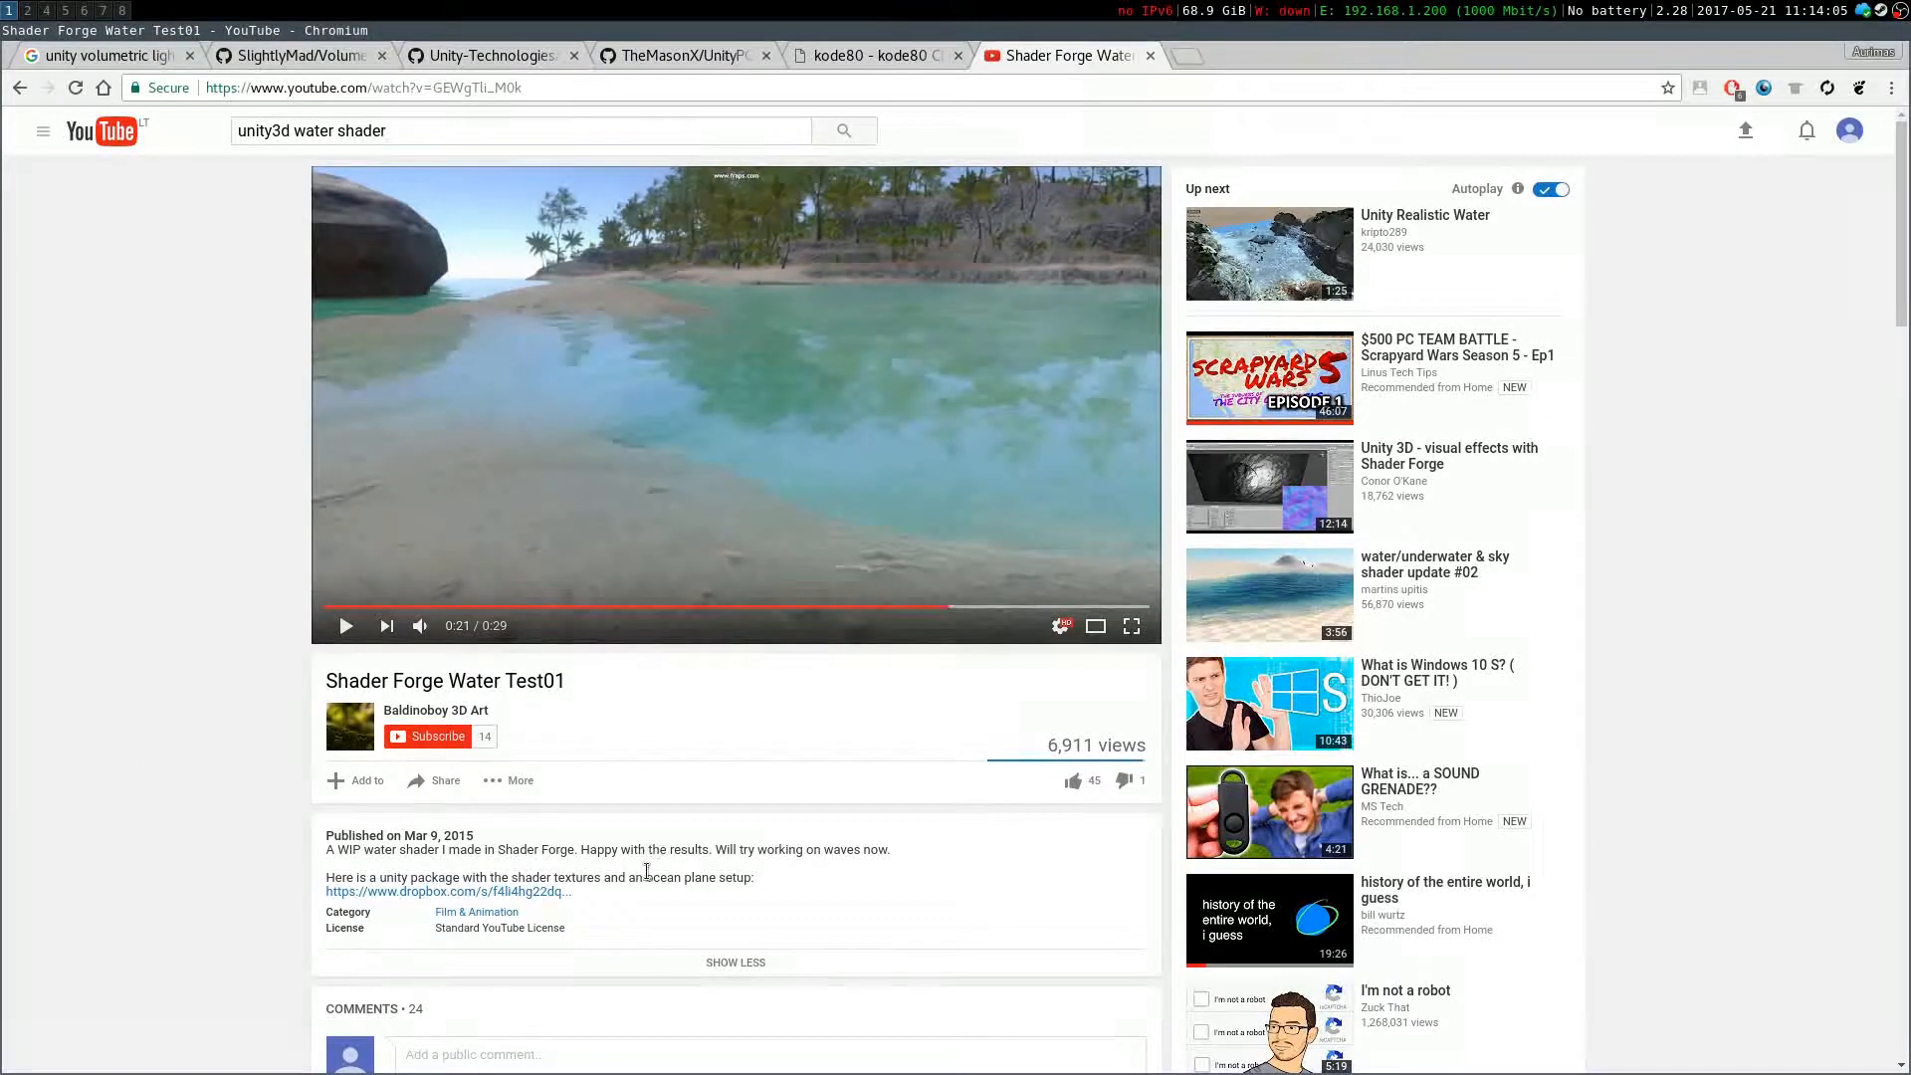
{"action": "scroll", "coordinate": [637, 829], "scroll_direction": "down", "scroll_amount": 8}
{"action": "scroll", "coordinate": [635, 829], "scroll_direction": "down", "scroll_amount": 8}
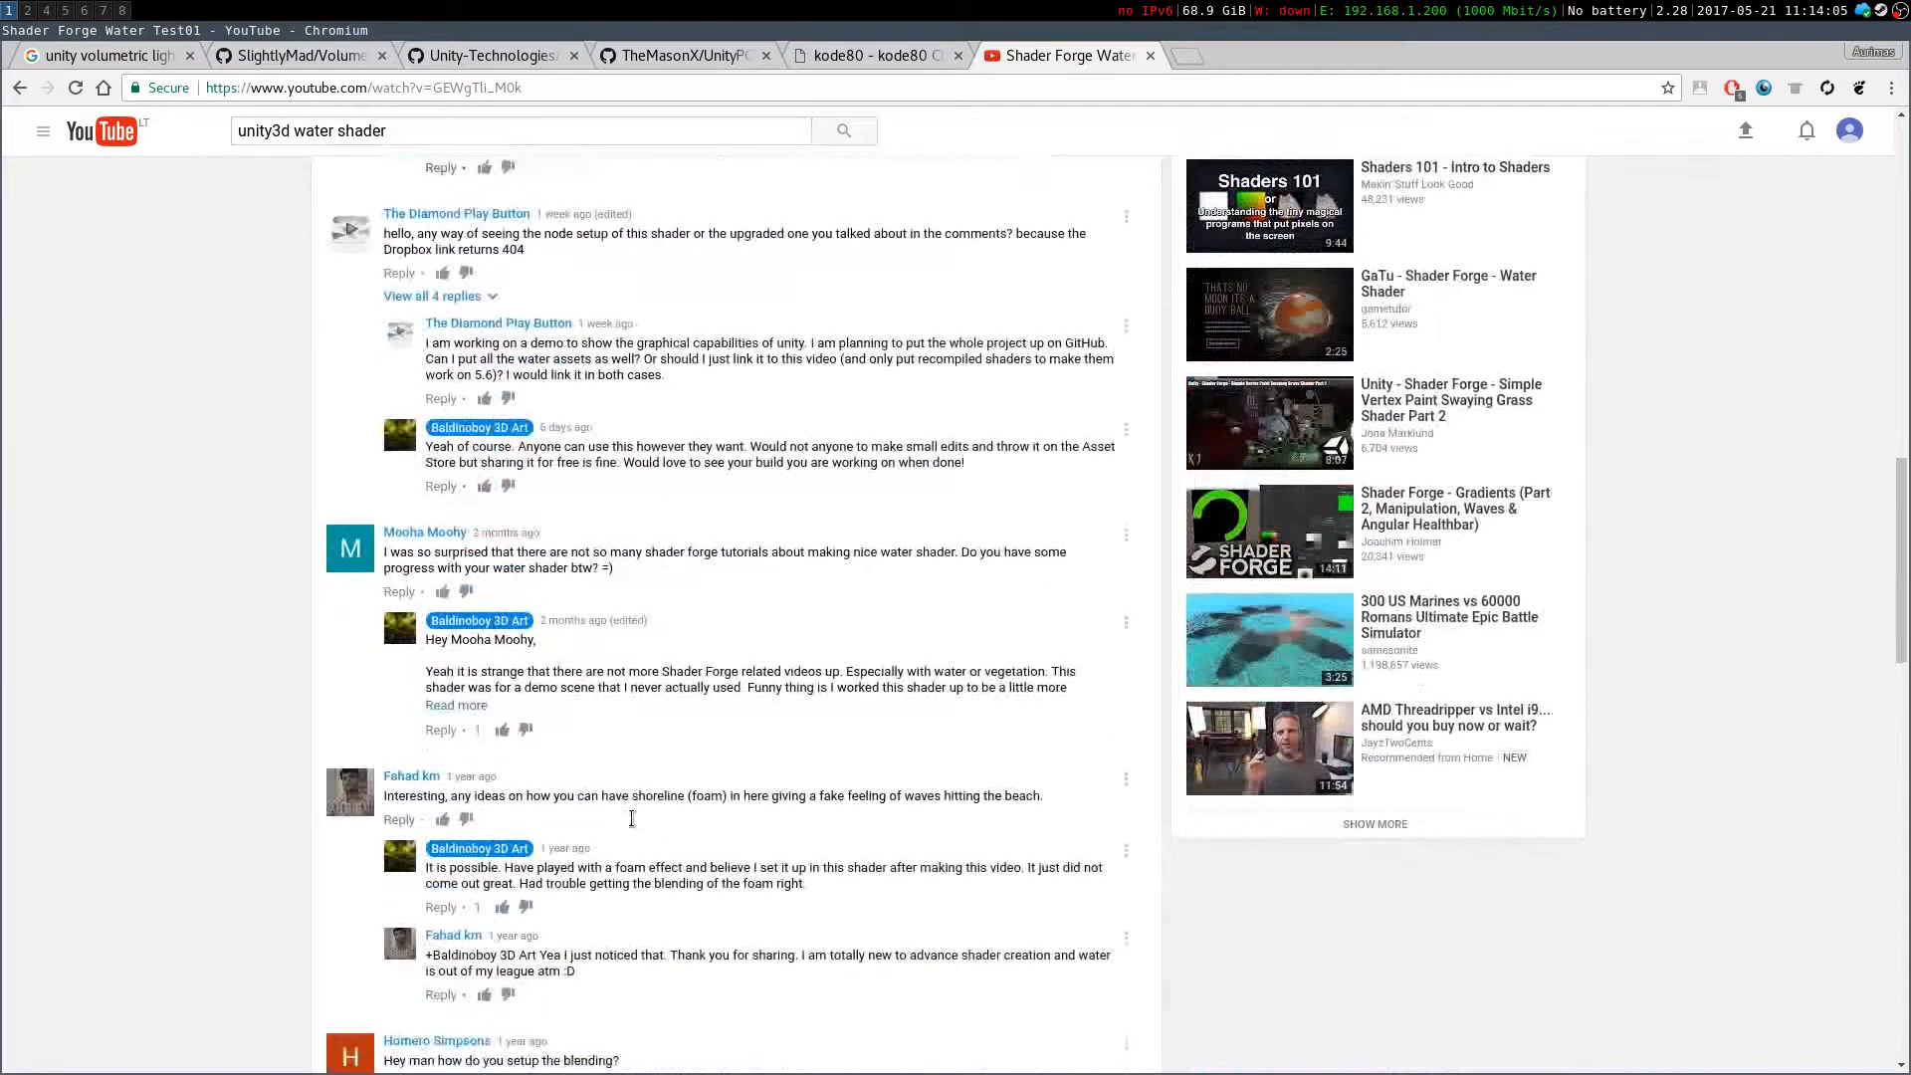
{"action": "scroll", "coordinate": [633, 826], "scroll_direction": "up", "scroll_amount": 16}
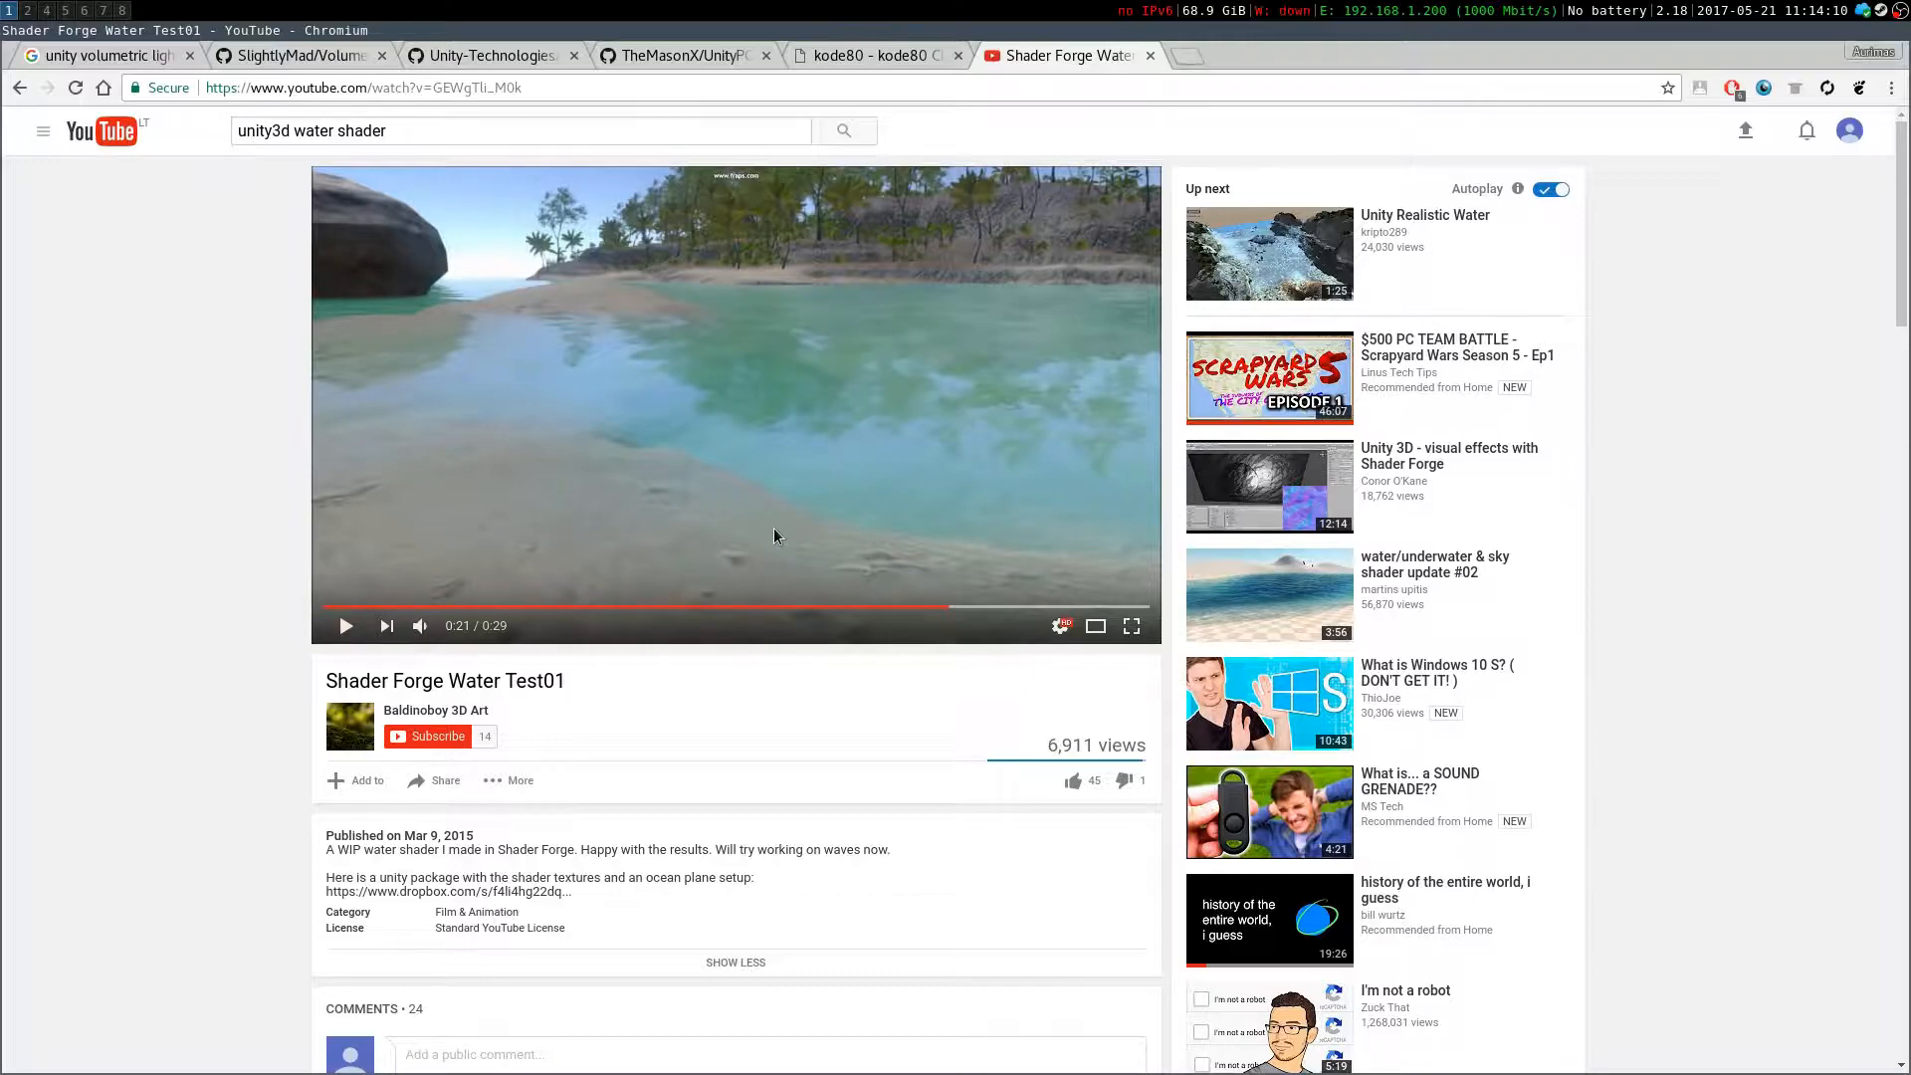
Switch to the Unity editor and open the Asset Store window
{"action": "left_click", "coordinate": [27, 10]}
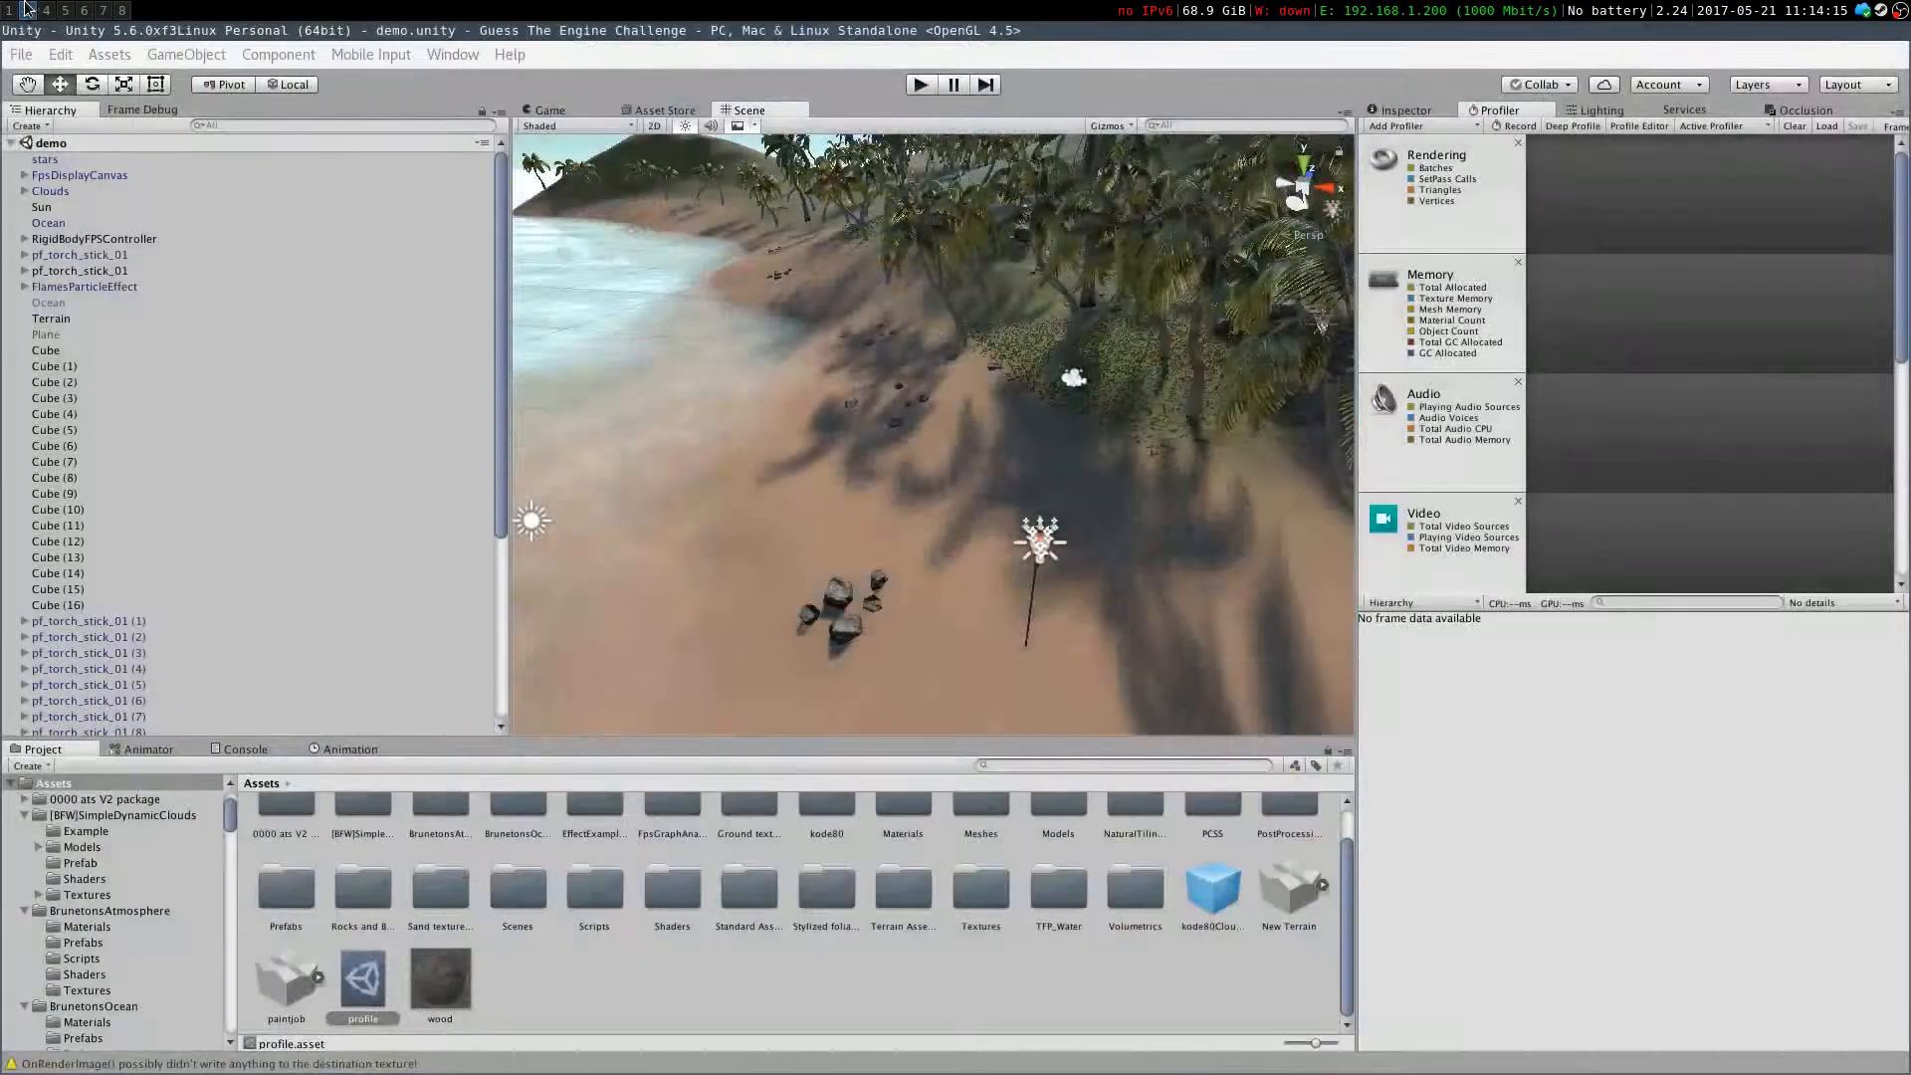
{"action": "right_click_drag", "start_coordinate": [858, 380], "coordinate": [653, 382]}
{"action": "right_click_drag", "start_coordinate": [637, 179], "coordinate": [660, 112]}
{"action": "left_click", "coordinate": [657, 110]}
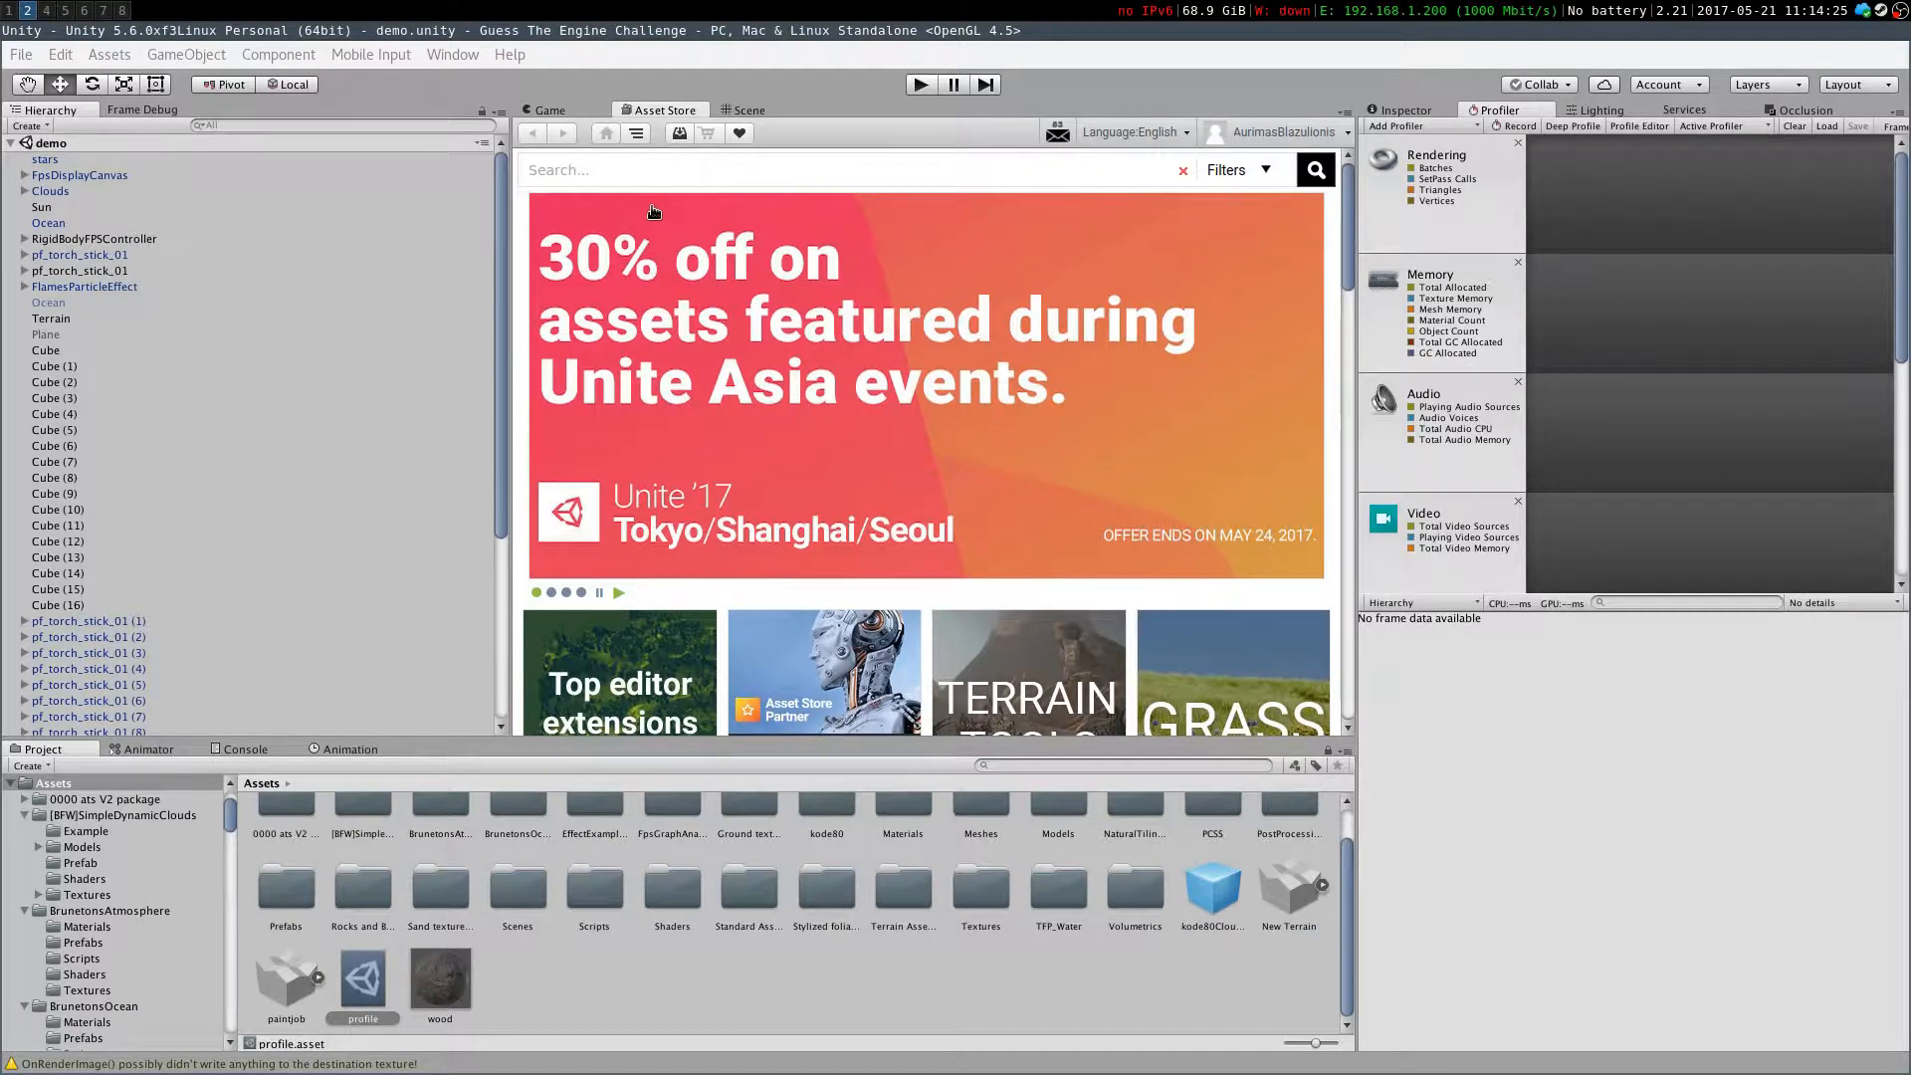
{"action": "scroll", "coordinate": [980, 398], "scroll_direction": "down", "scroll_amount": 2}
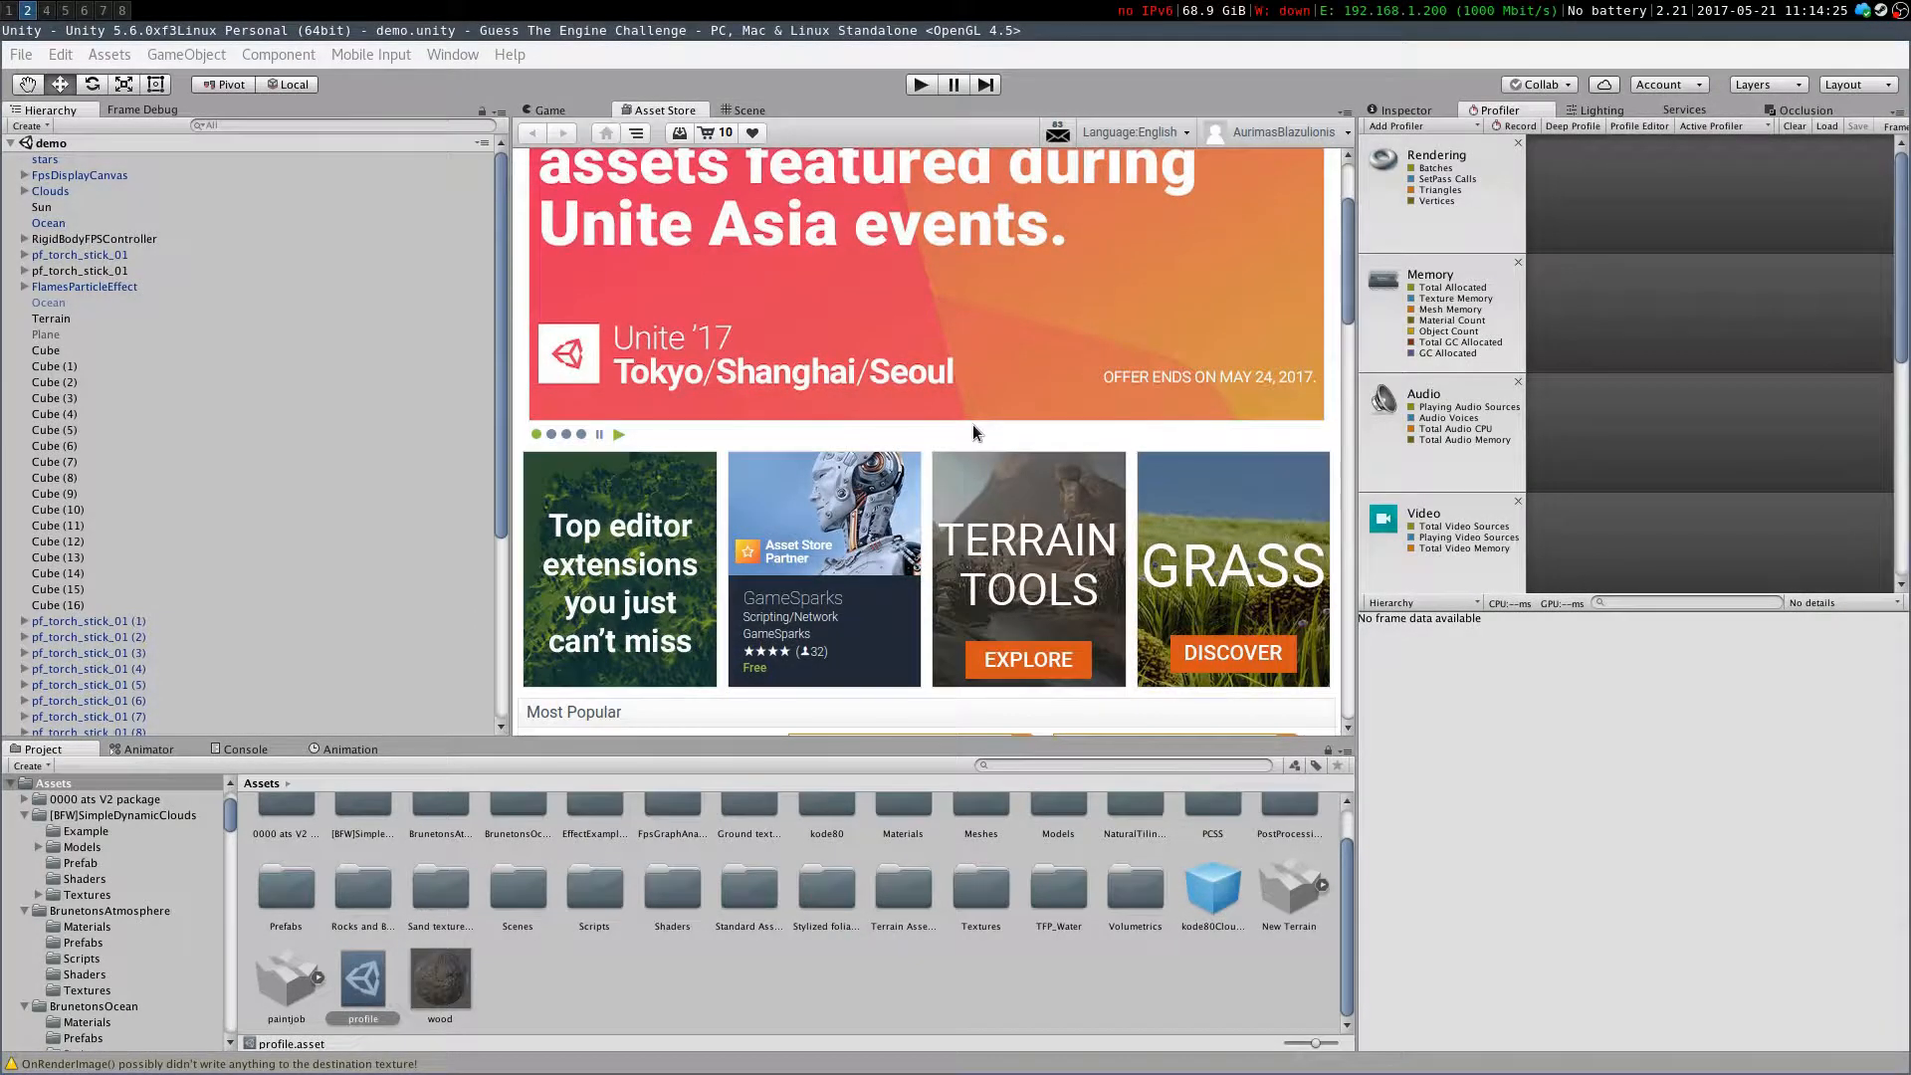
{"action": "scroll", "coordinate": [972, 424], "scroll_direction": "up", "scroll_amount": 2}
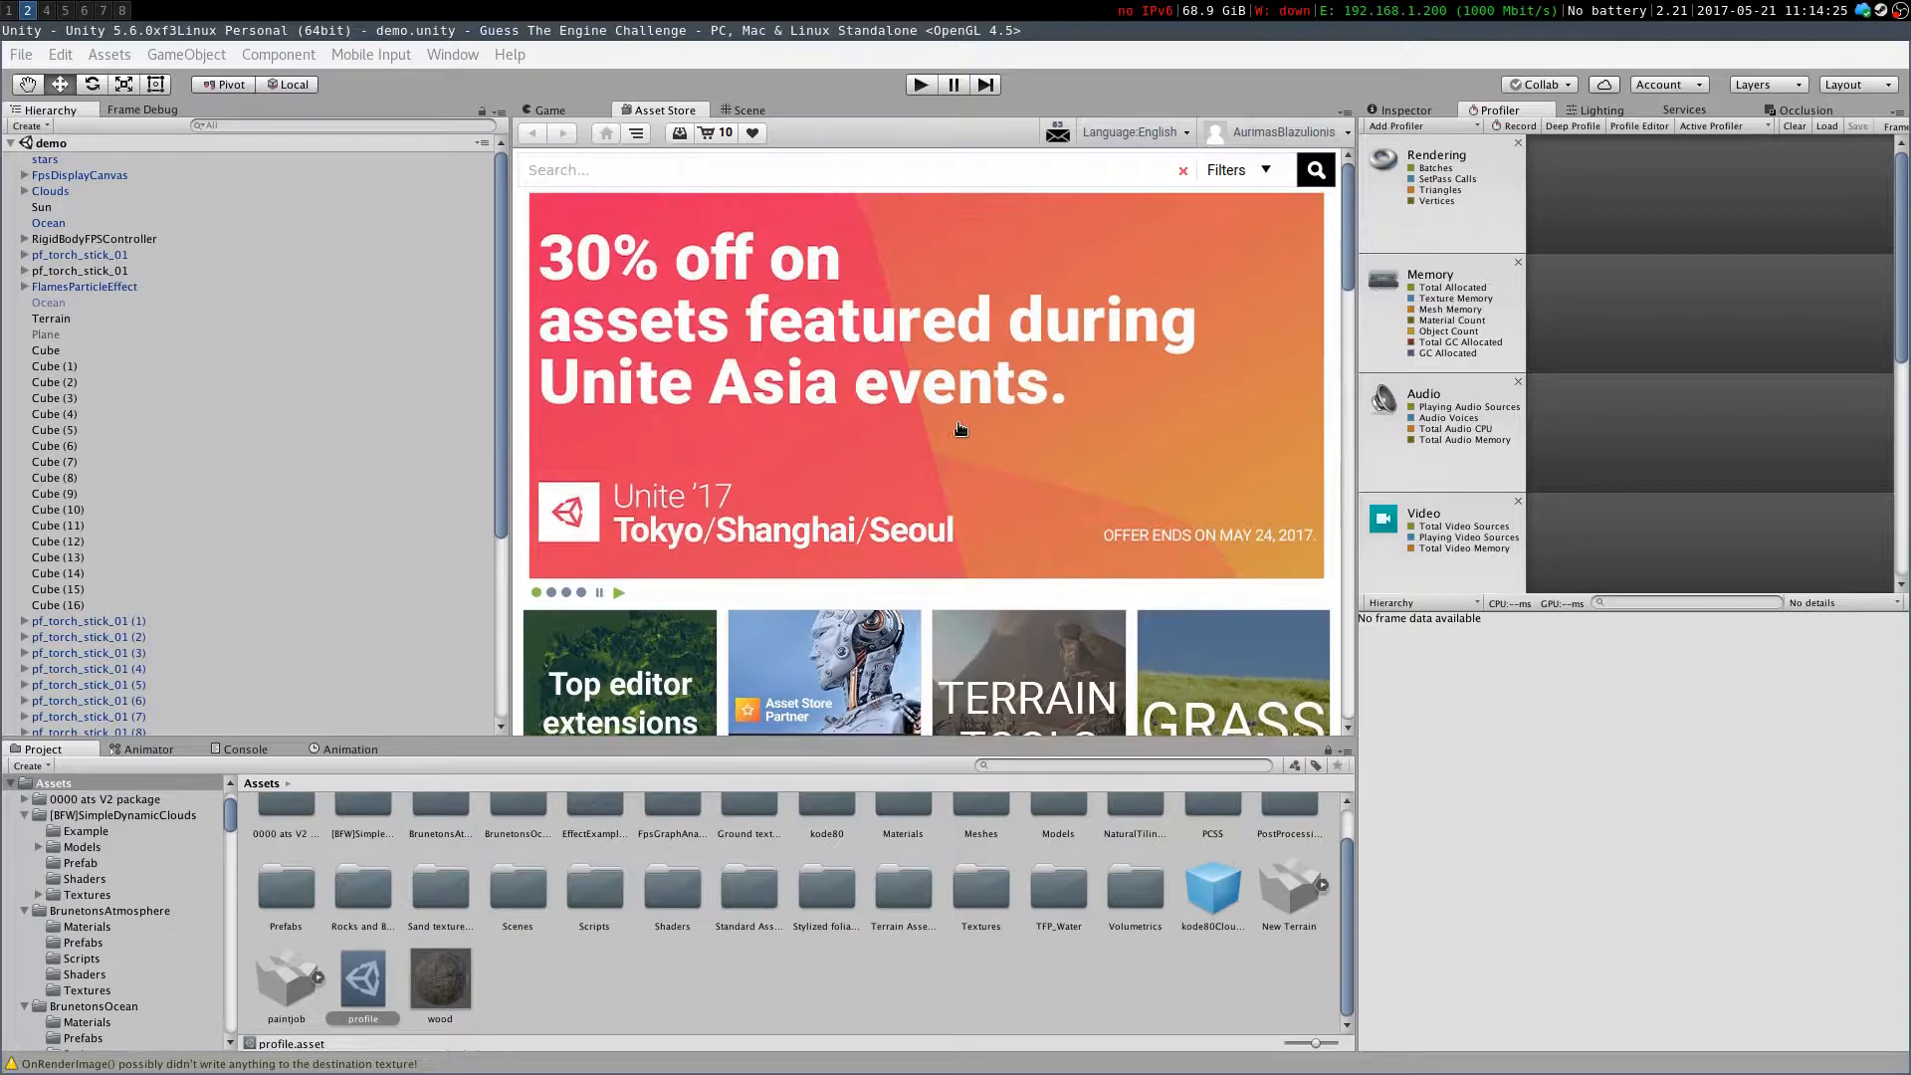
Search the Asset Store for "post processing stack" and open the first result
{"action": "left_click", "coordinate": [725, 176]}
{"action": "type", "text": "post processing stack"}
{"action": "key", "text": "Return"}
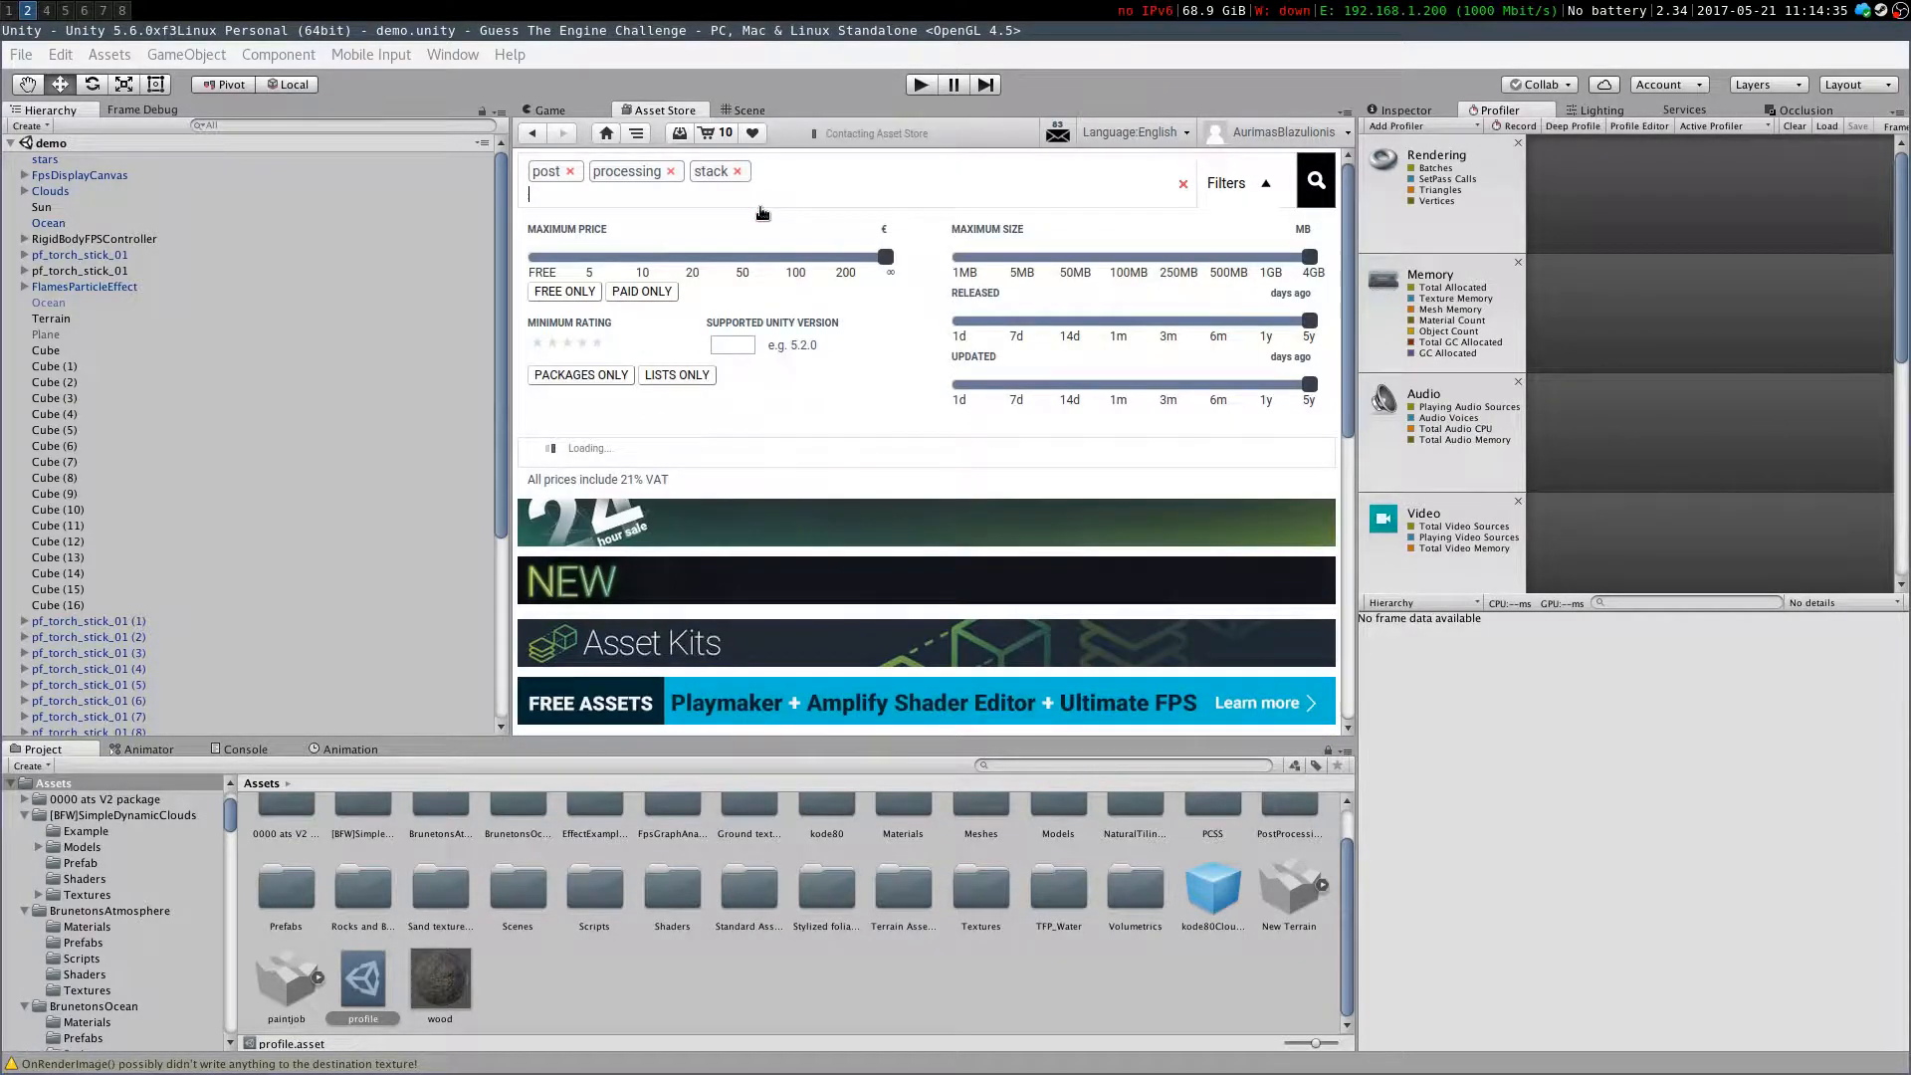
{"action": "left_click", "coordinate": [627, 528]}
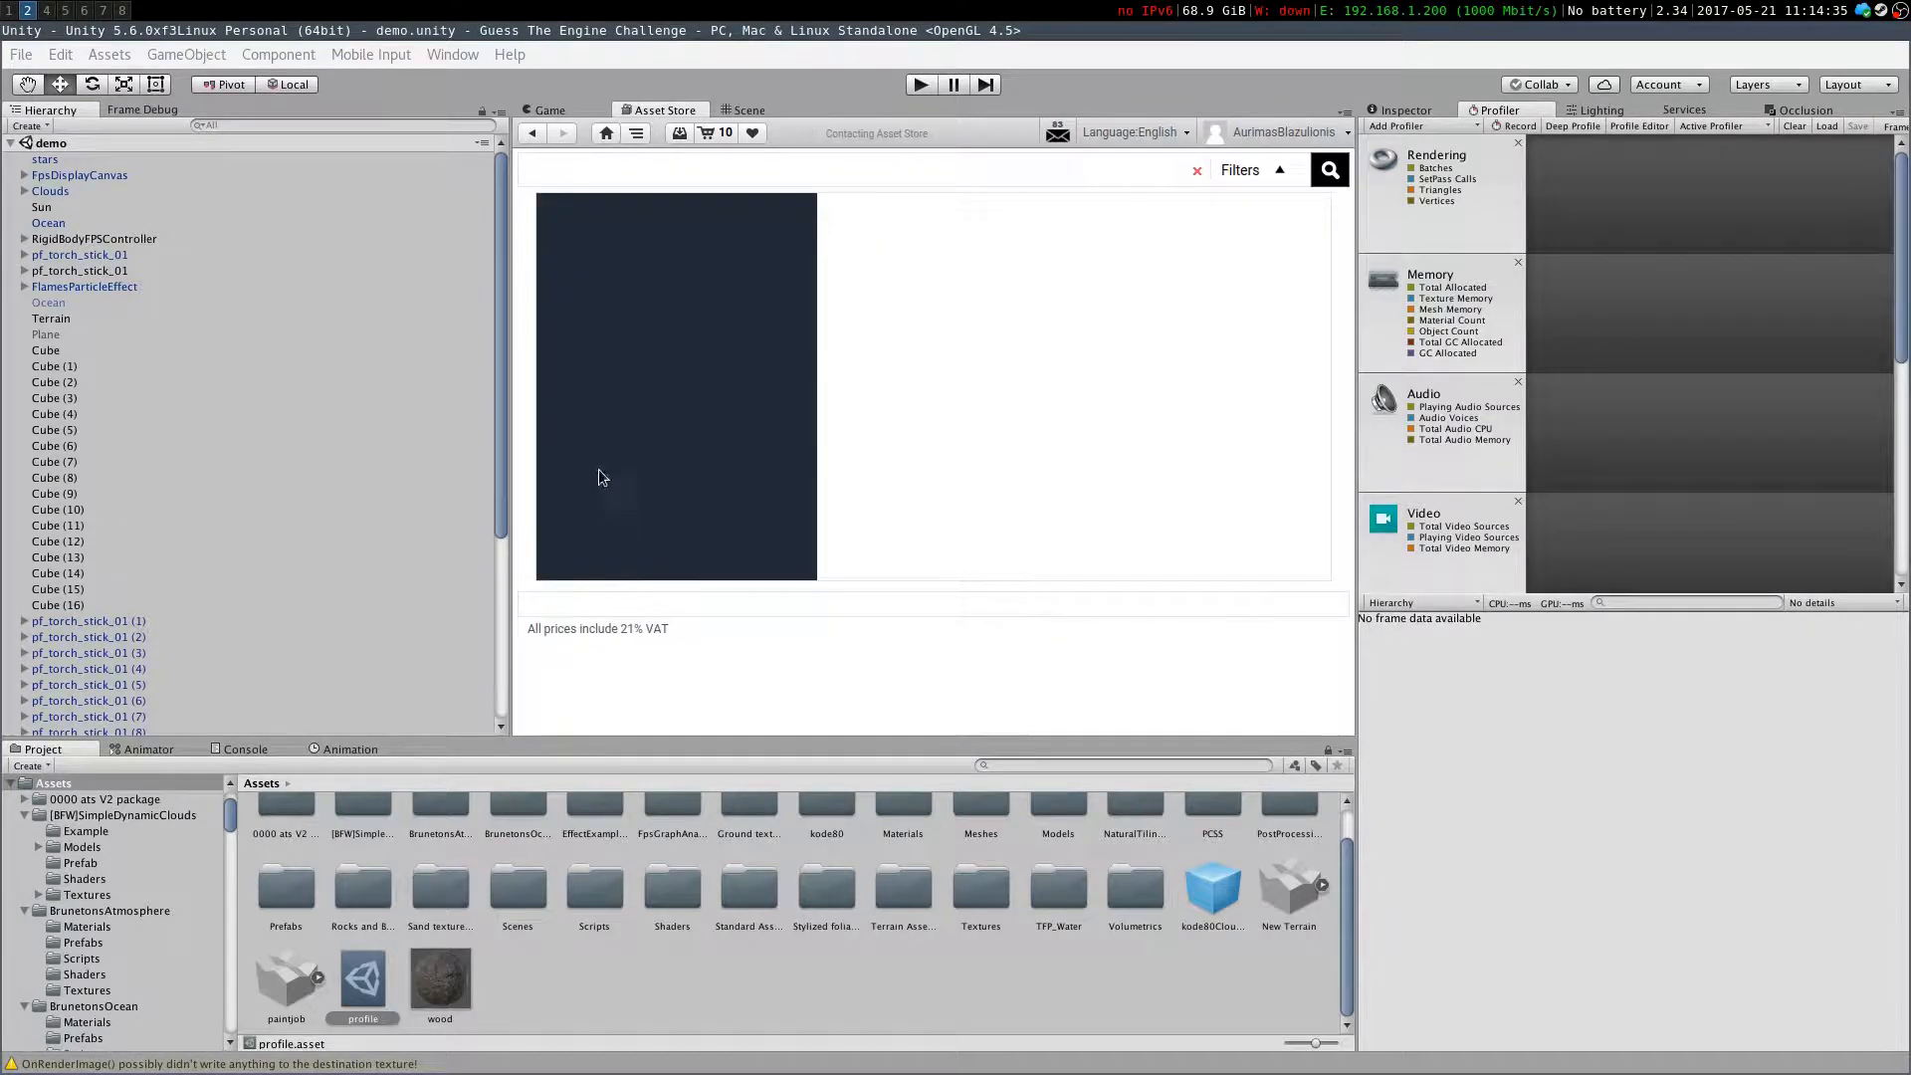
Switch to the browser, go to the YouTube dashboard and open the "Can You Guess the Game Engine Used?" video
{"action": "key", "text": "super+1"}
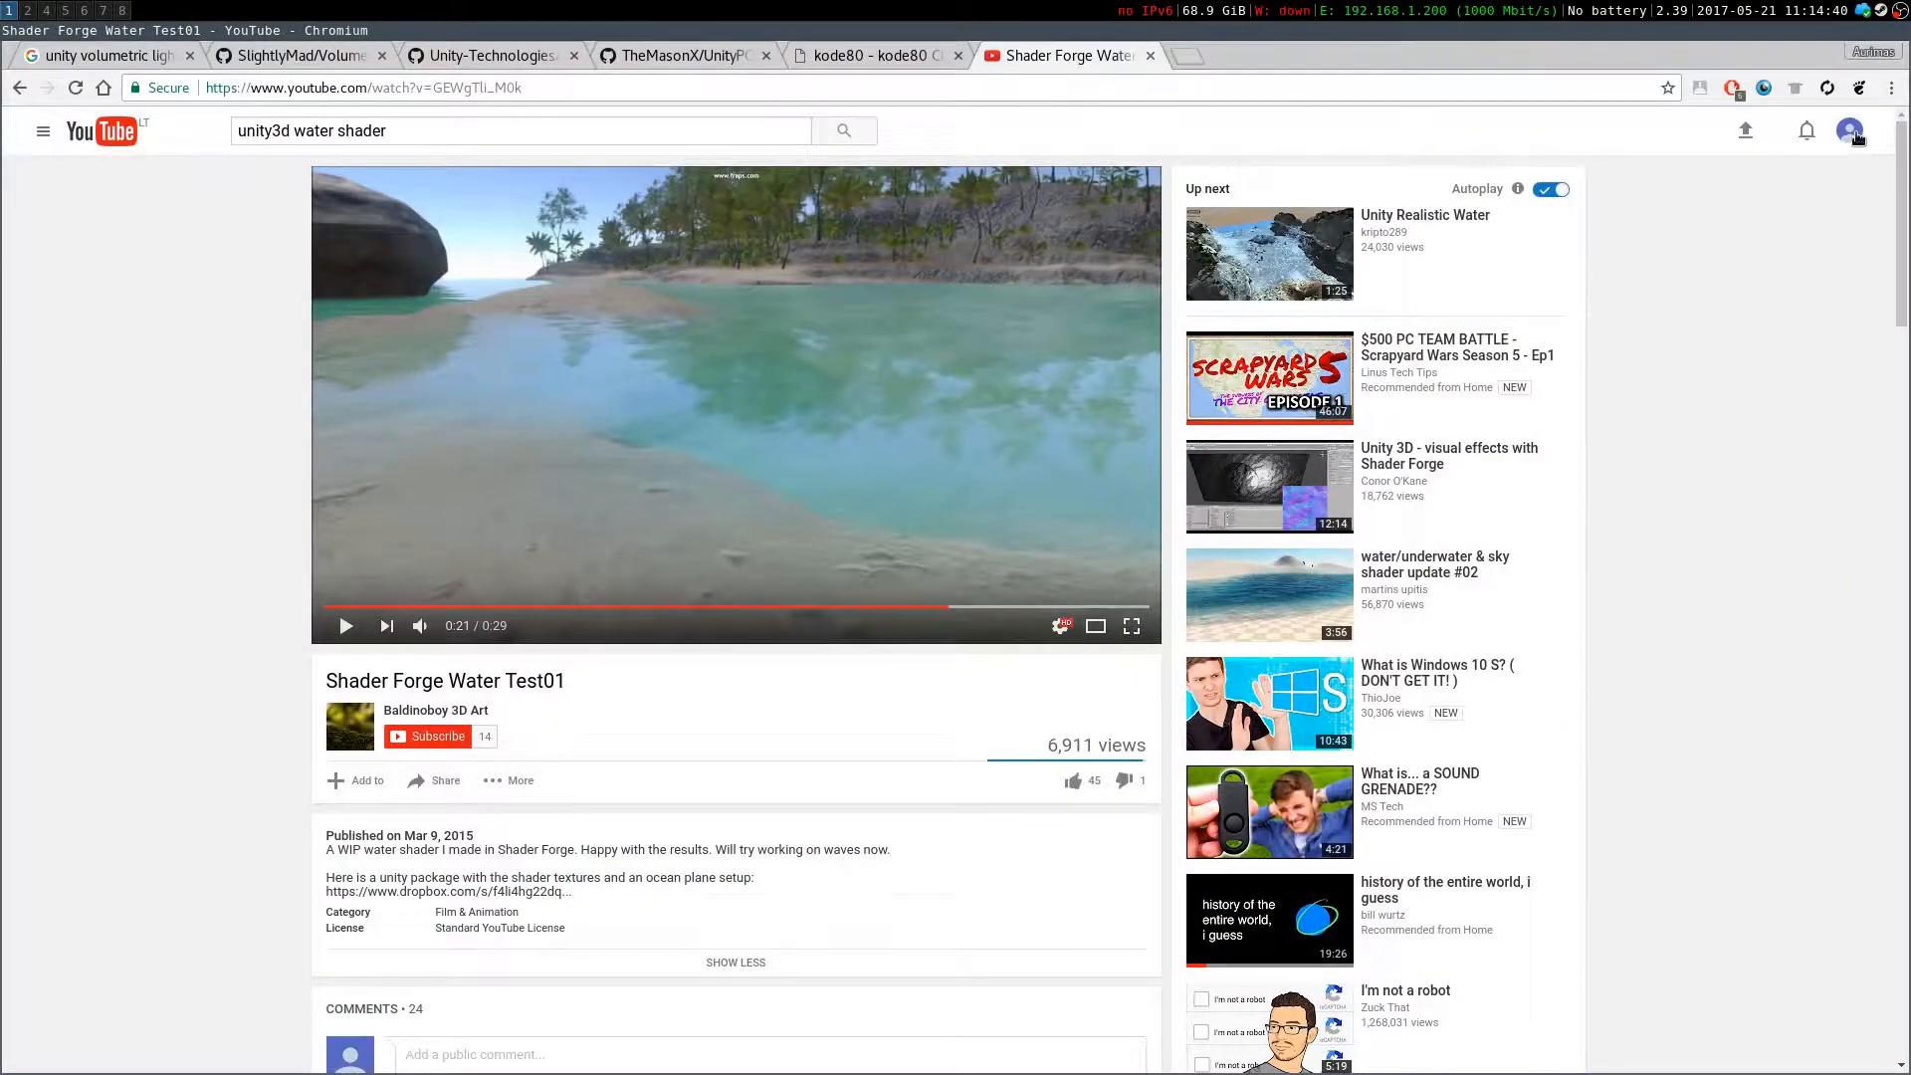
{"action": "left_click", "coordinate": [1851, 131]}
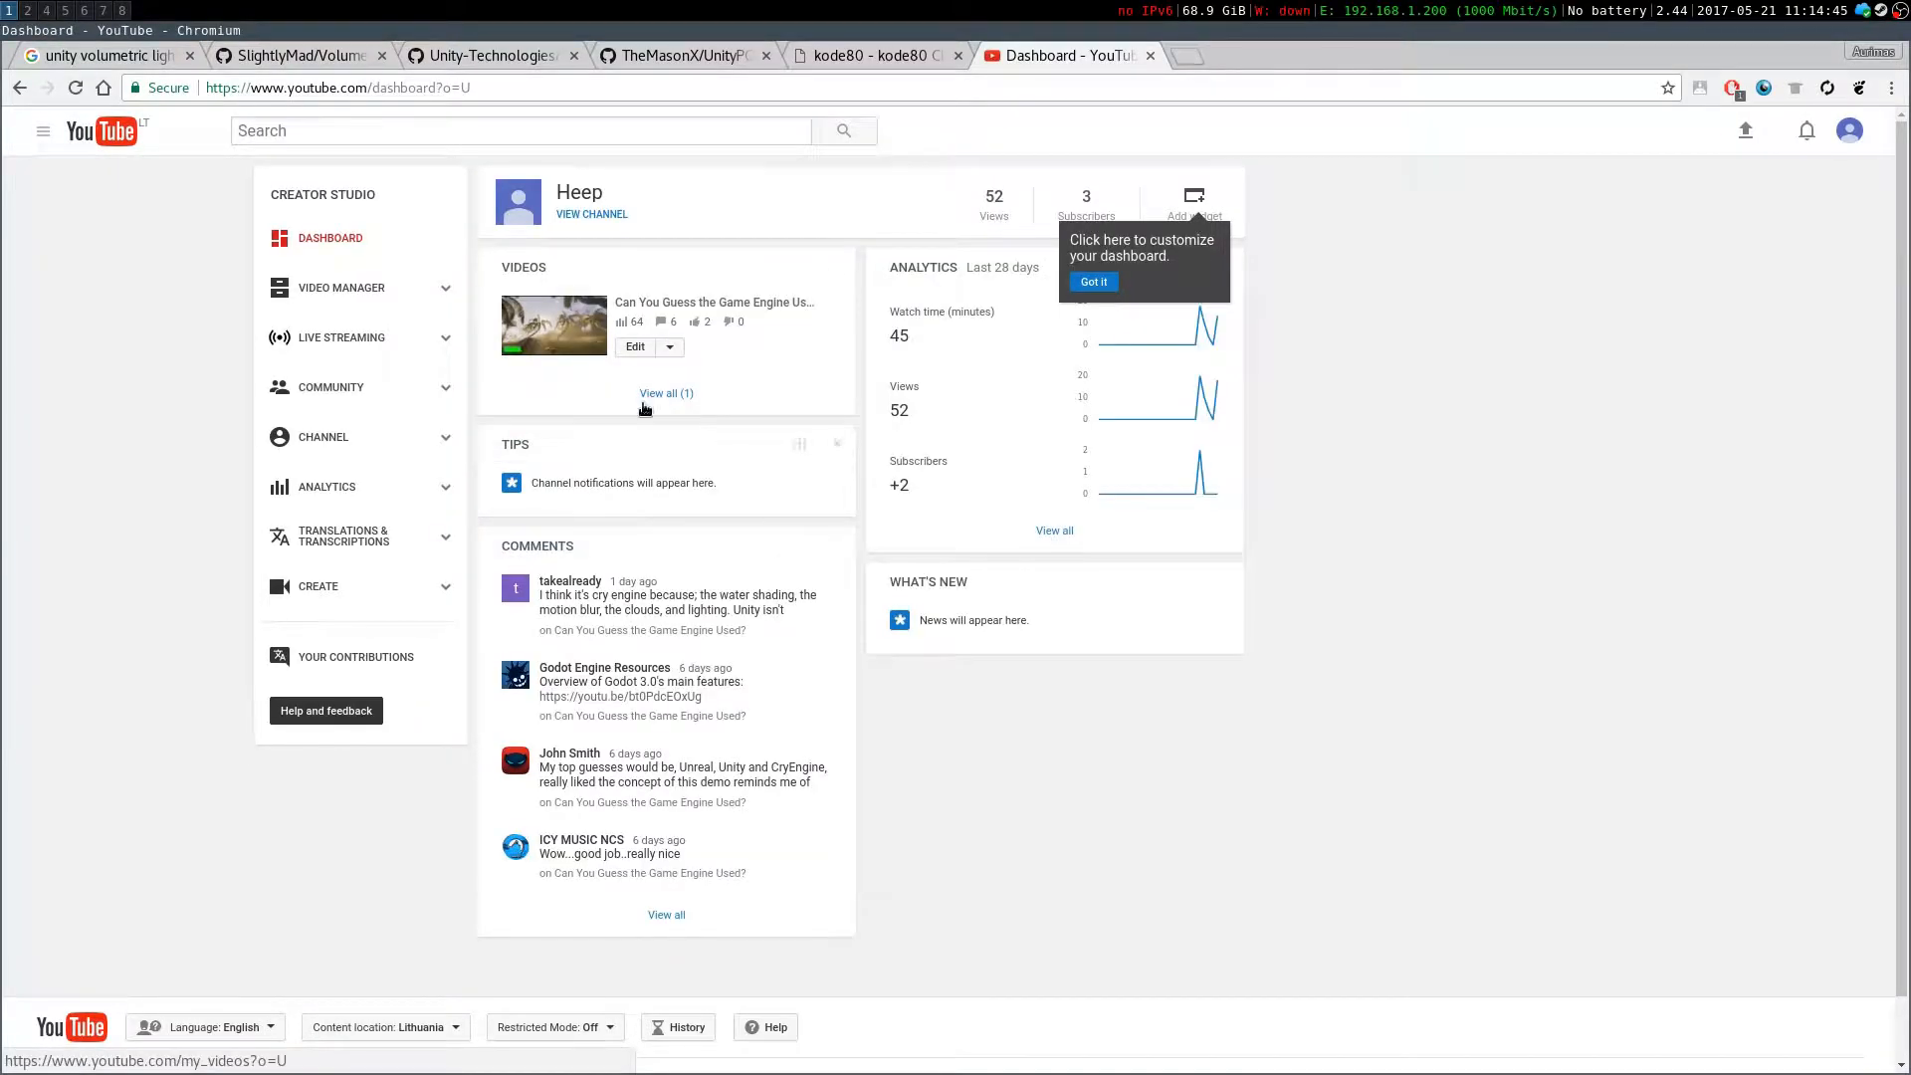
{"action": "left_click", "coordinate": [633, 304]}
{"action": "left_click", "coordinate": [726, 416]}
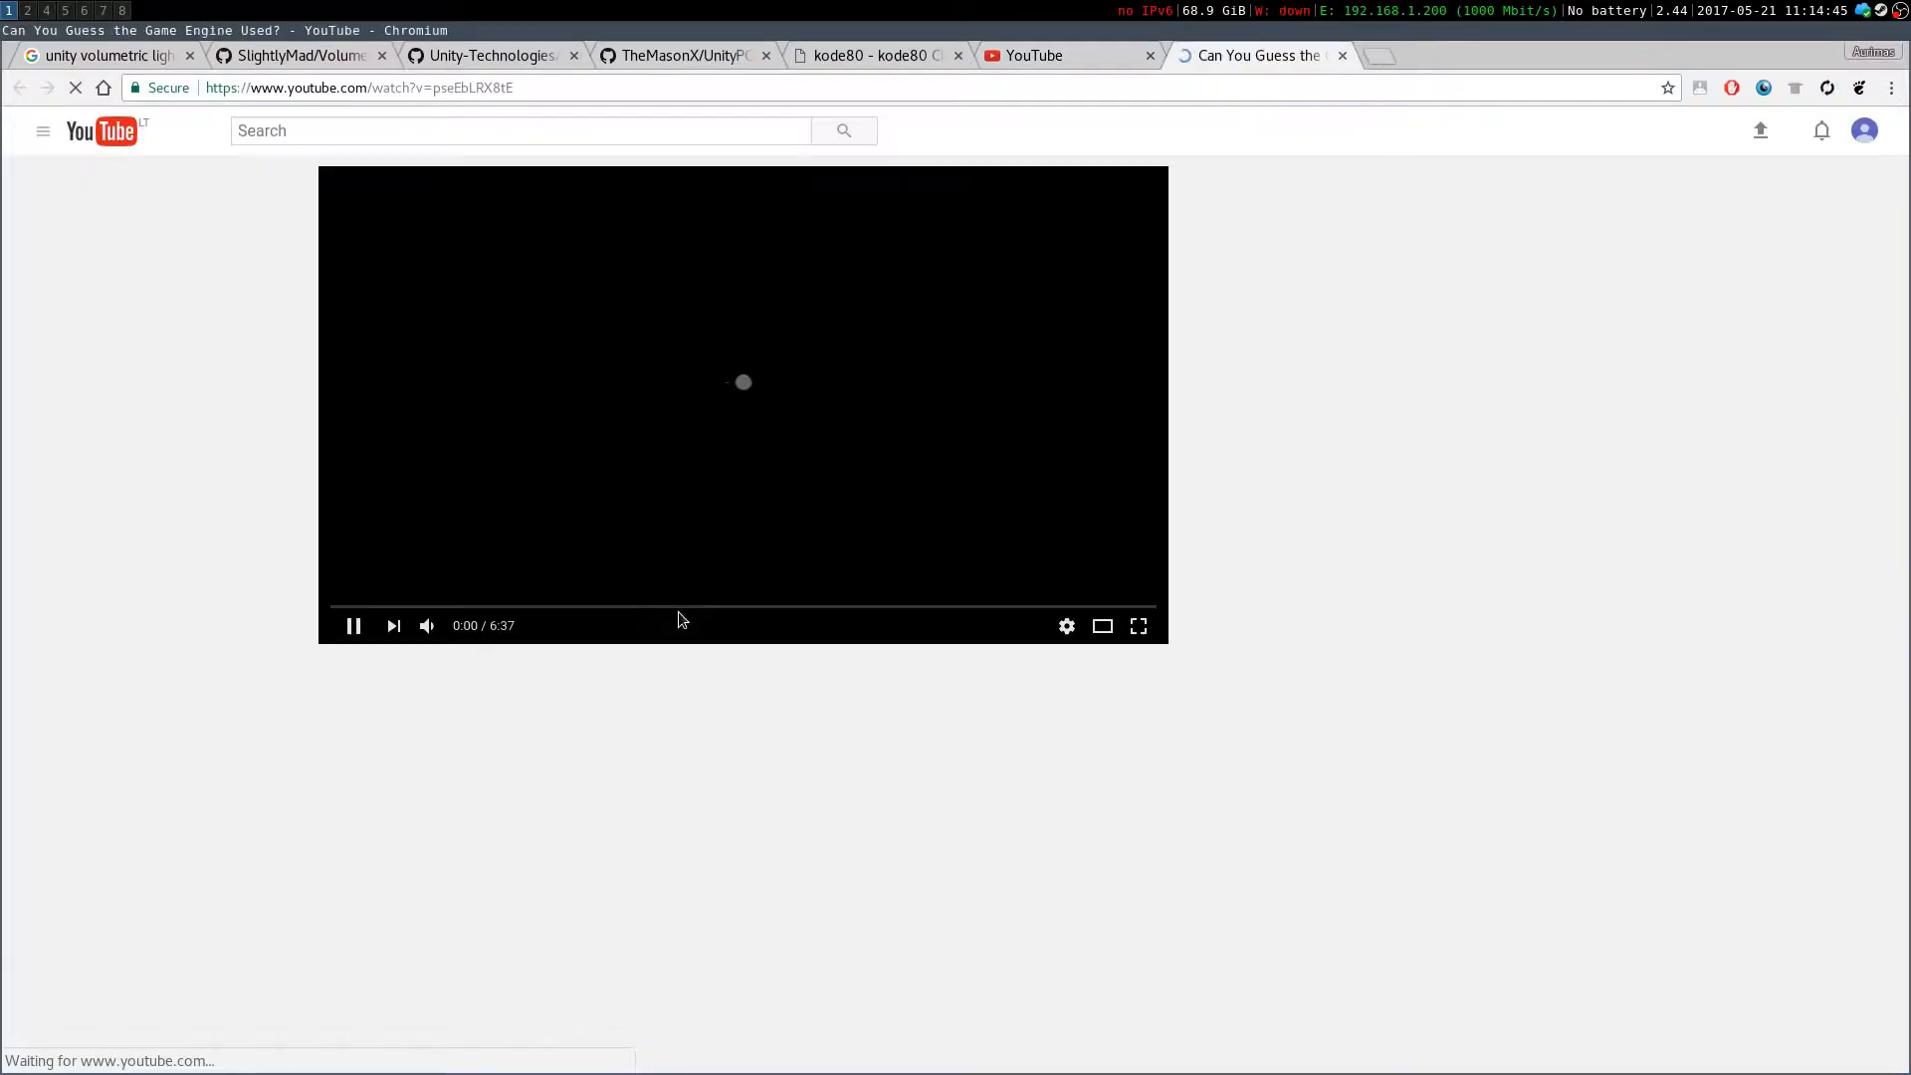
Scroll to the video's comments and highlight the remark that Unity isn't impressive for water, lighting and motion blur
{"action": "scroll", "coordinate": [544, 406], "scroll_direction": "down", "scroll_amount": 7}
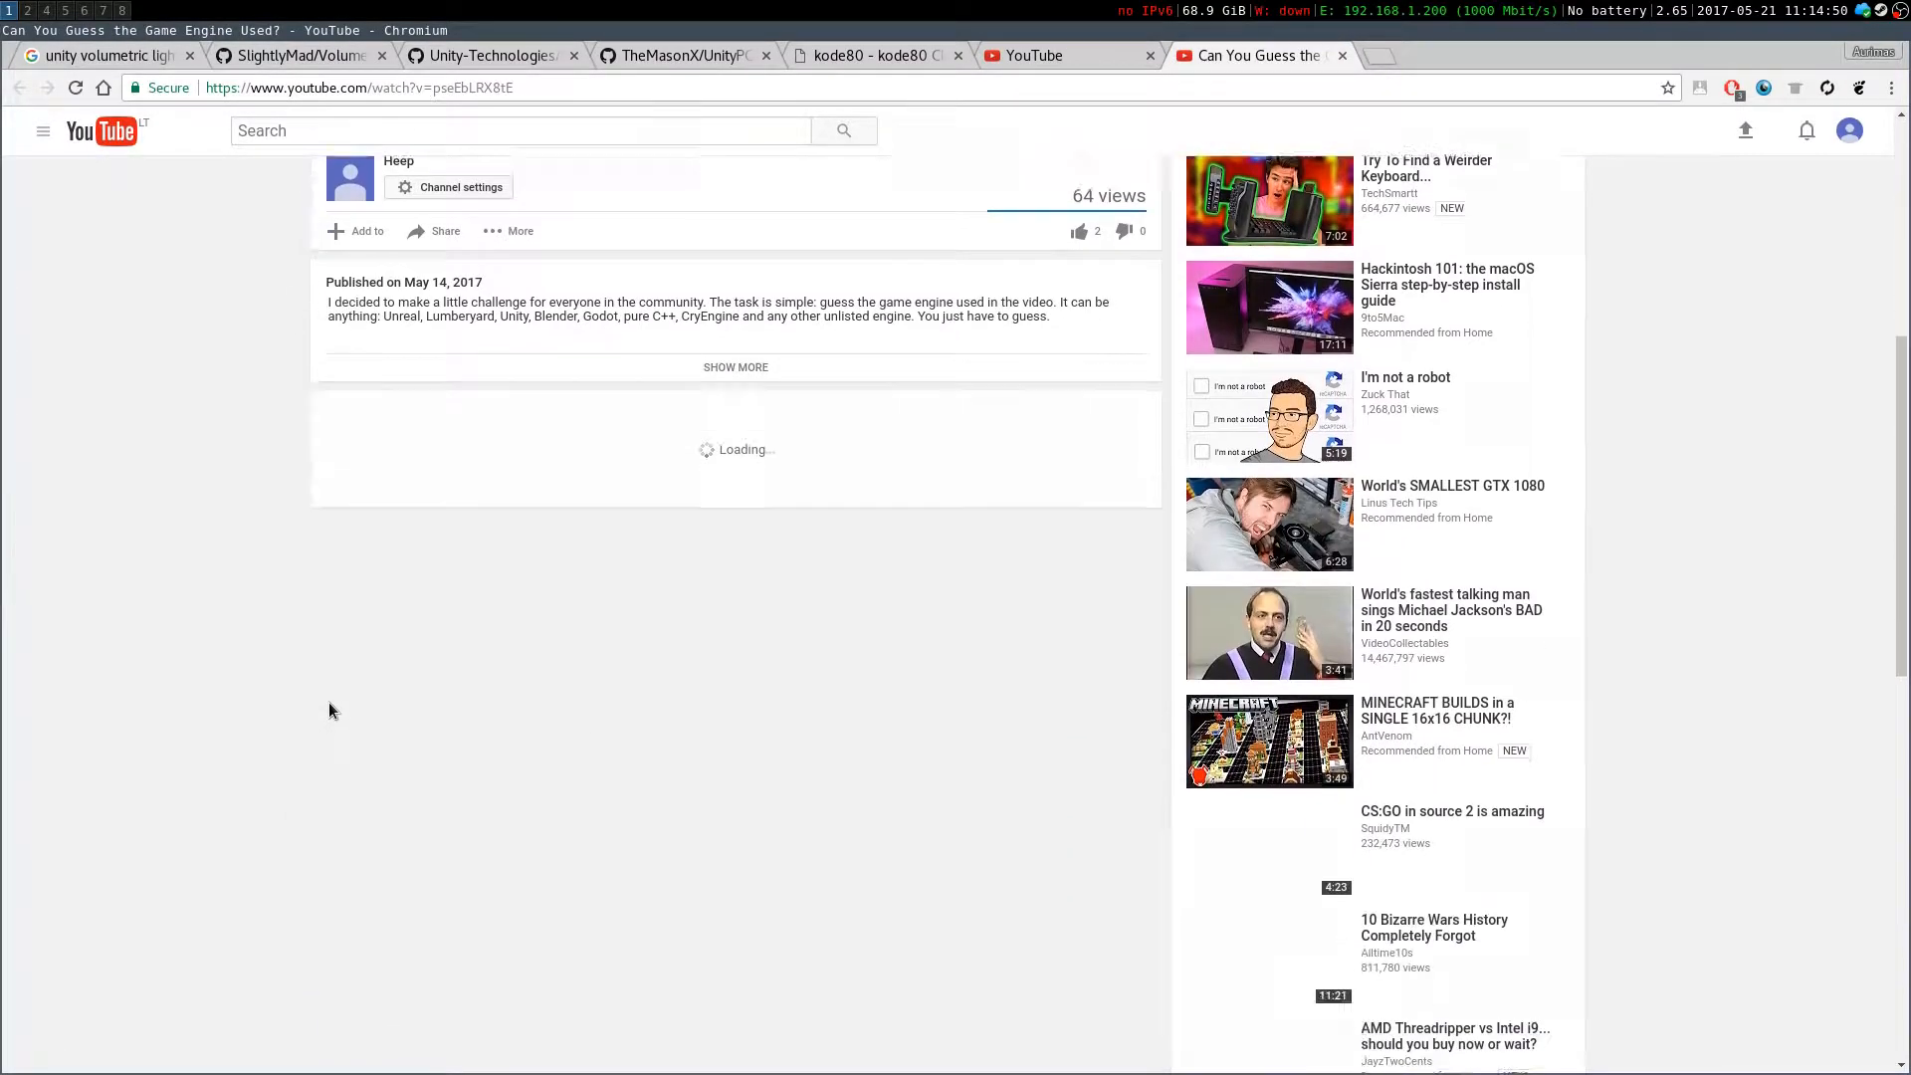
{"action": "scroll", "coordinate": [415, 630], "scroll_direction": "down", "scroll_amount": 3}
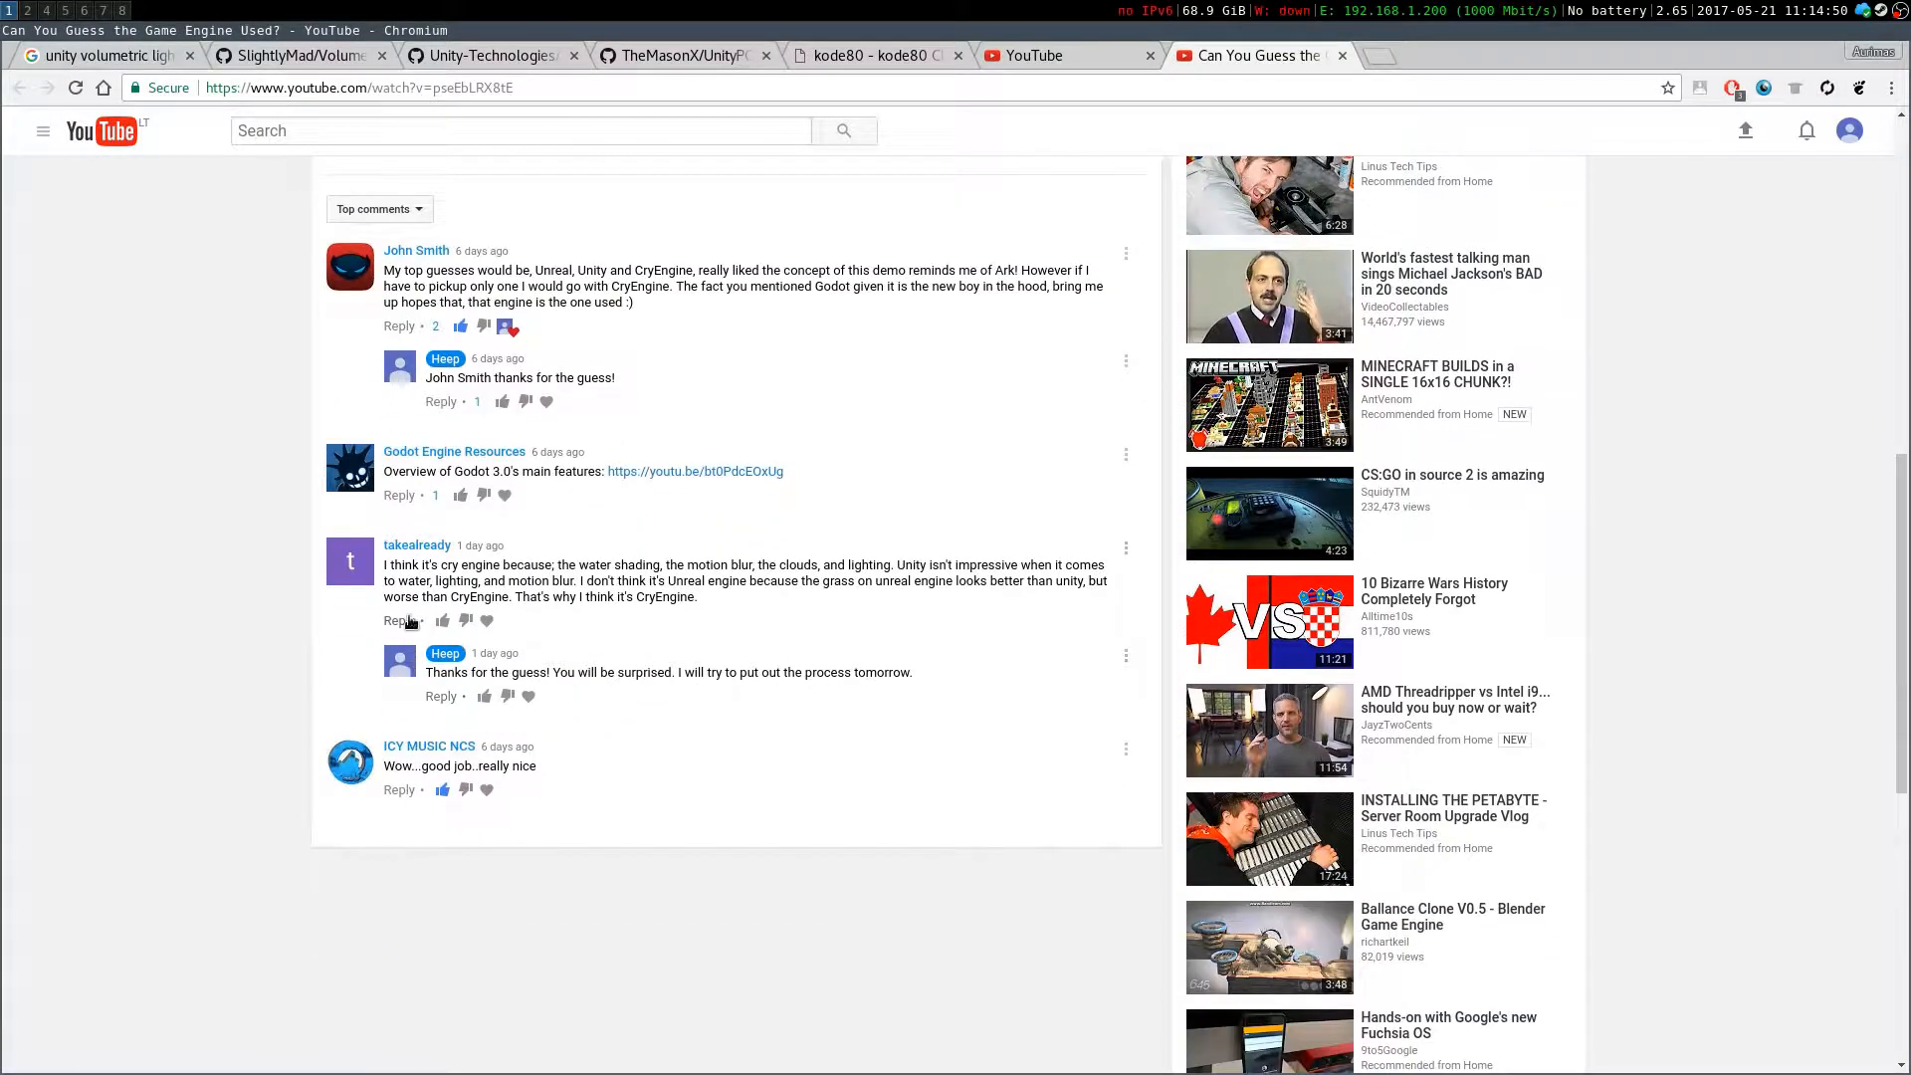
{"action": "mouse_move", "coordinate": [391, 565]}
{"action": "left_mouse_down"}
{"action": "mouse_move", "coordinate": [735, 582]}
{"action": "mouse_move", "coordinate": [1045, 565]}
{"action": "mouse_move", "coordinate": [443, 581]}
{"action": "mouse_move", "coordinate": [574, 581]}
{"action": "left_mouse_up"}
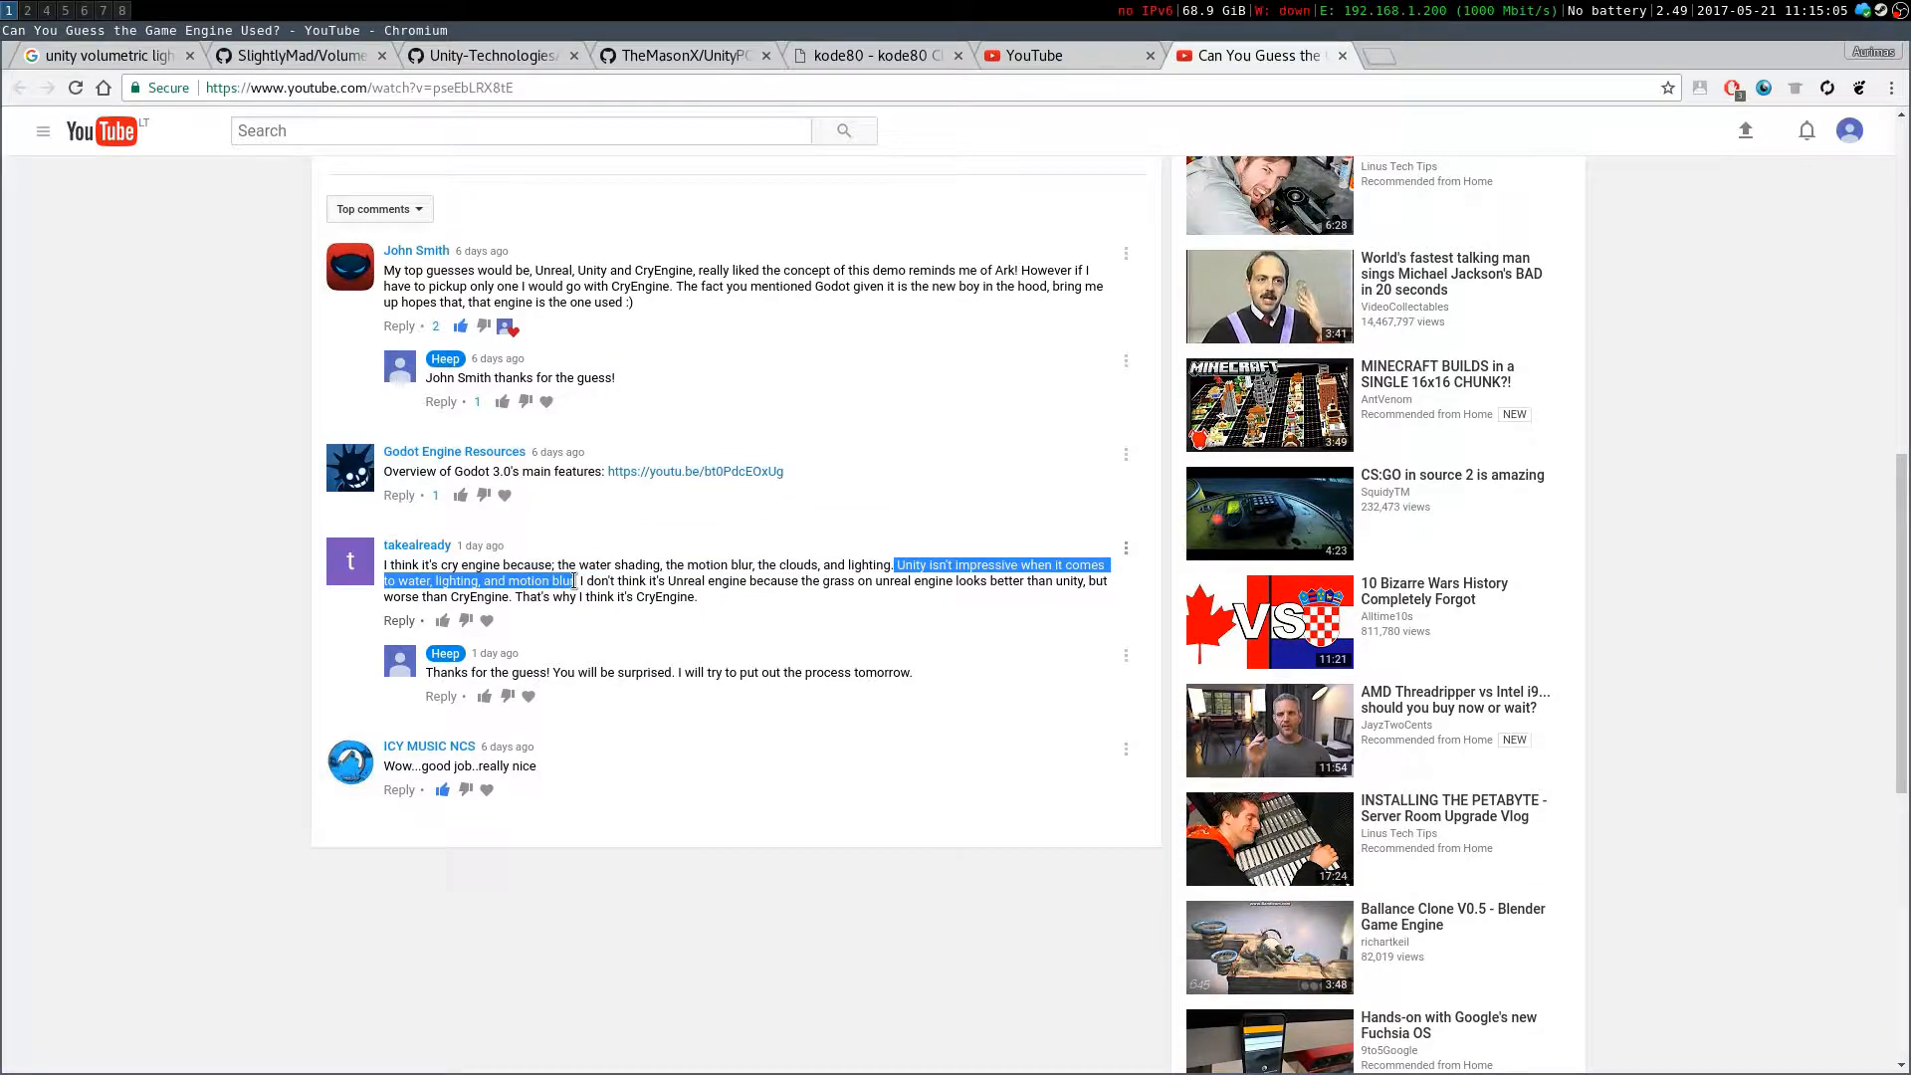
Switch to Unity and show the Inspector with the post-processing profile's effect settings
{"action": "key", "text": "super+2"}
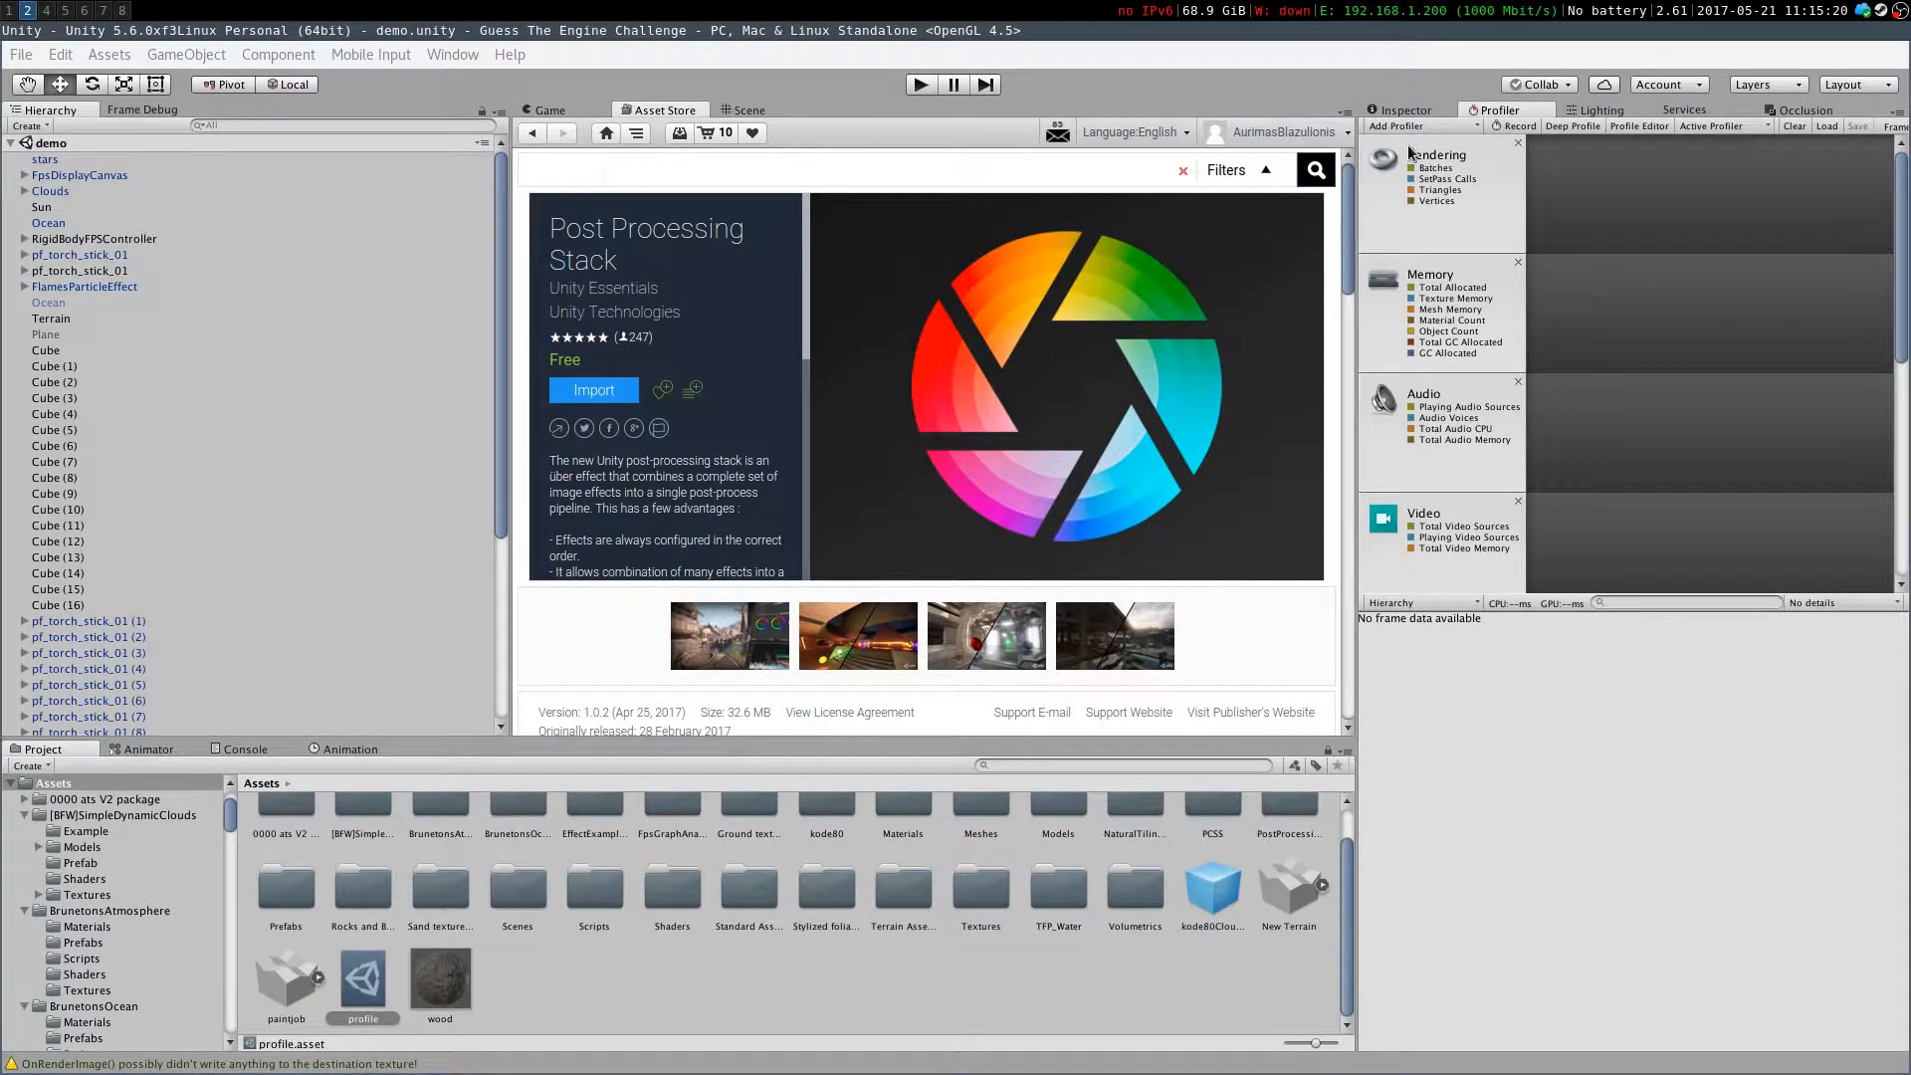
{"action": "left_click", "coordinate": [1407, 110]}
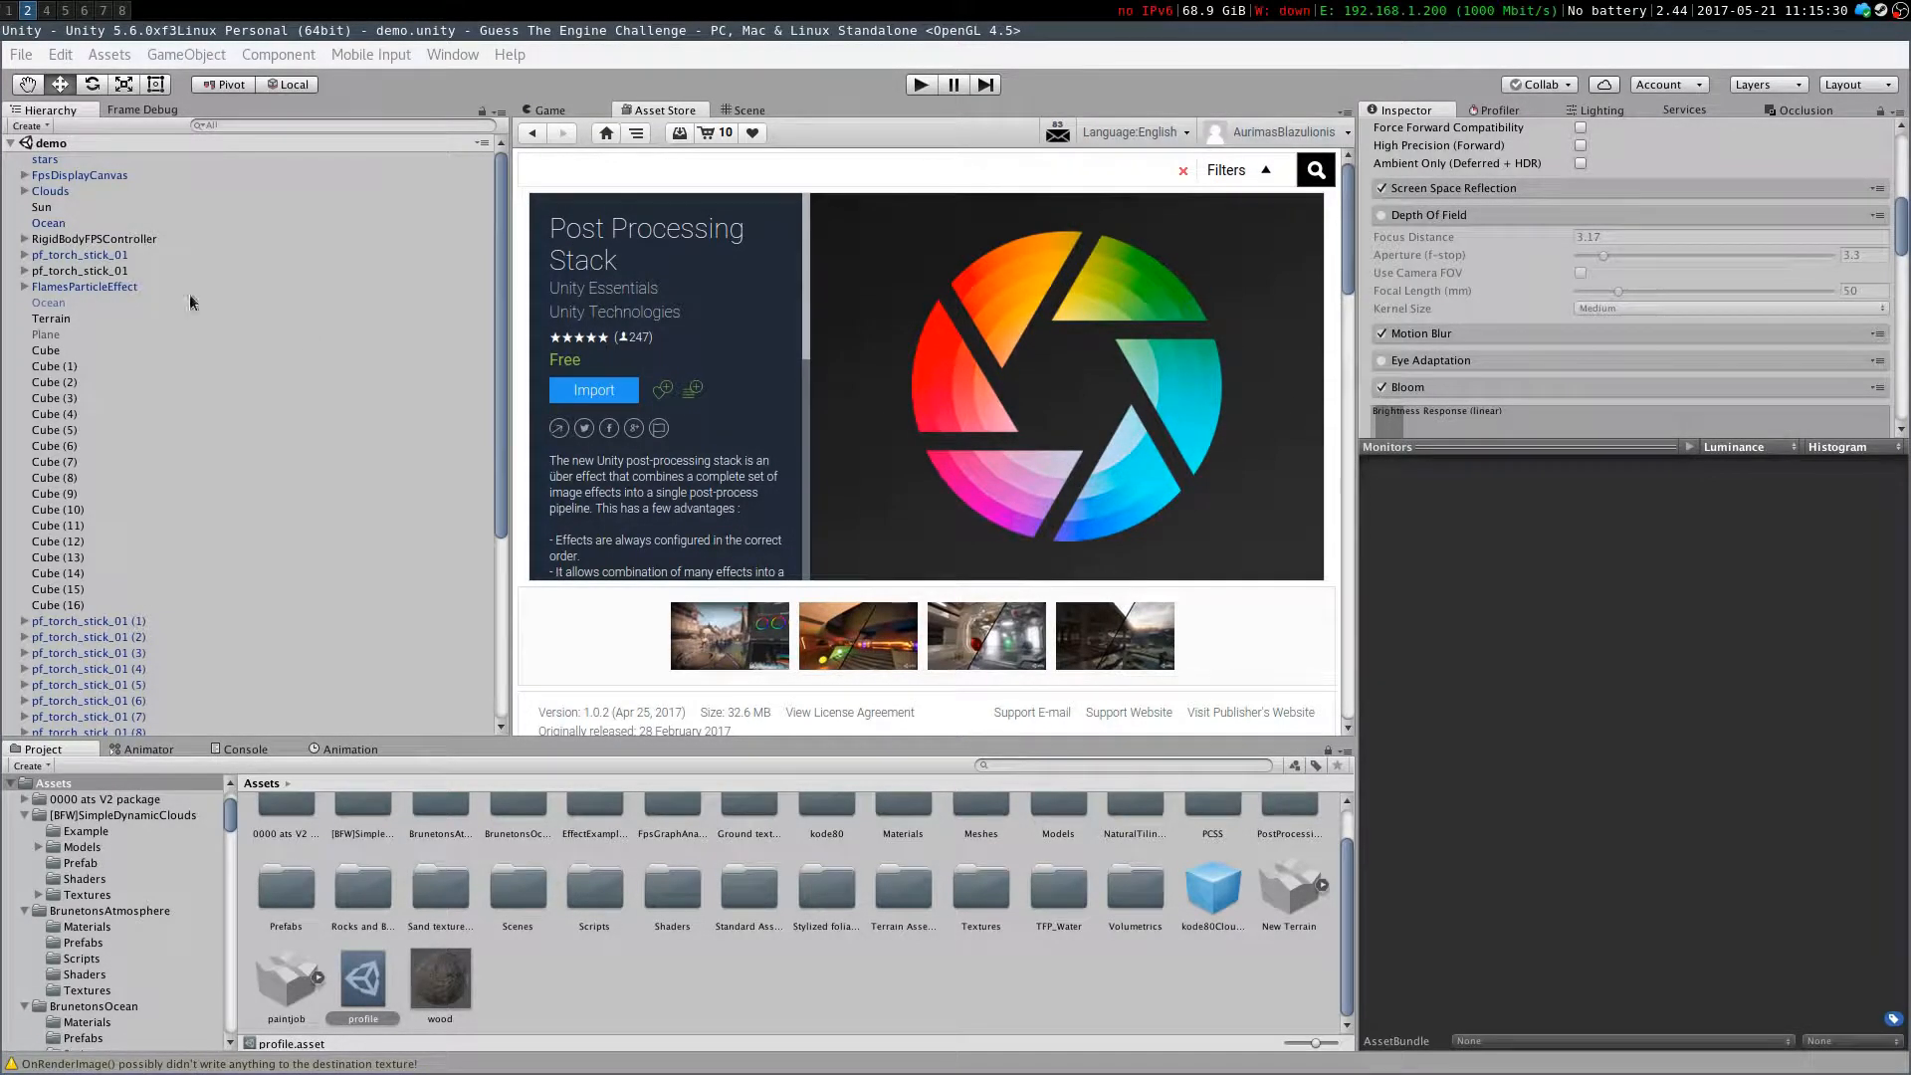
Return to the video comments and highlight the words "lighting, and motion blur"
{"action": "left_click", "coordinate": [8, 10]}
{"action": "left_click", "coordinate": [789, 617]}
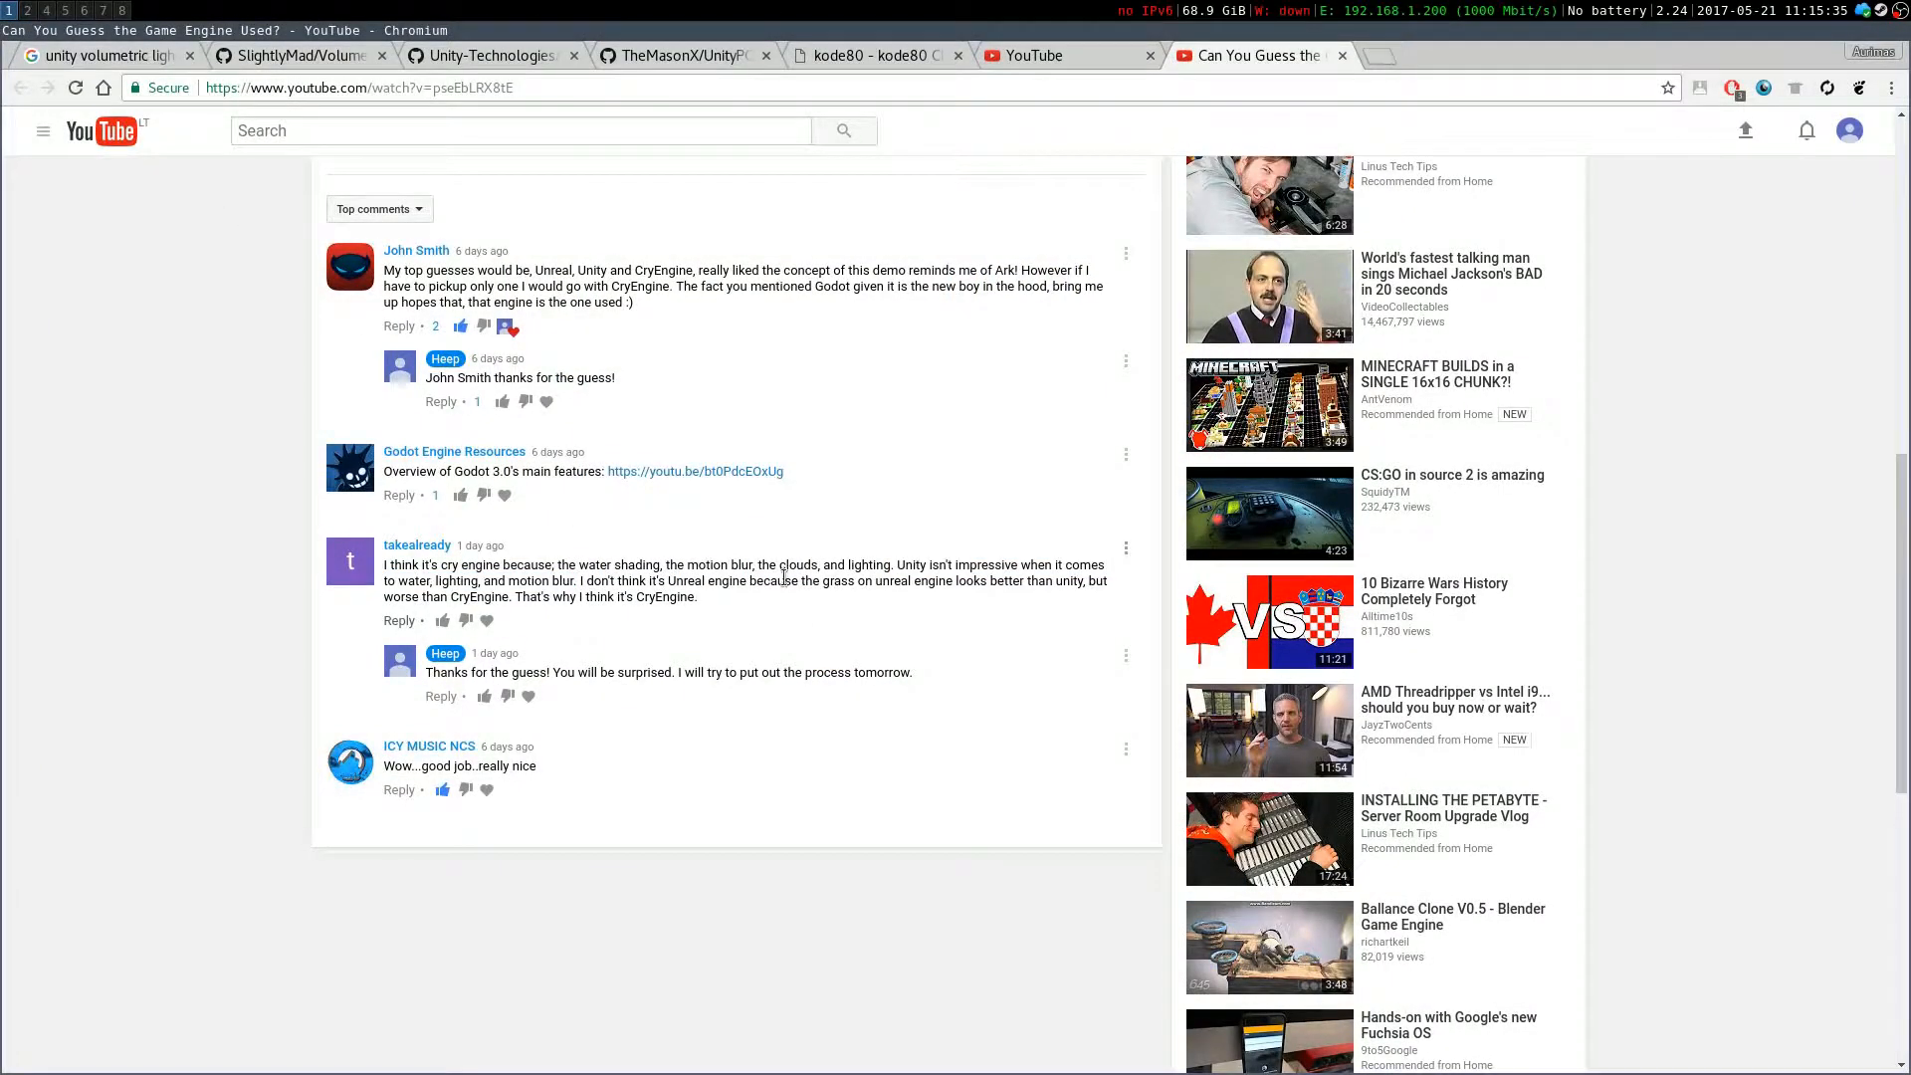
{"action": "left_click_drag", "start_coordinate": [506, 581], "coordinate": [576, 582]}
Switch to Unity and read the Post Processing Stack description and its list of included effects
{"action": "left_click", "coordinate": [24, 9]}
{"action": "scroll", "coordinate": [726, 460], "scroll_direction": "down", "scroll_amount": 6}
{"action": "scroll", "coordinate": [726, 459], "scroll_direction": "up", "scroll_amount": 6}
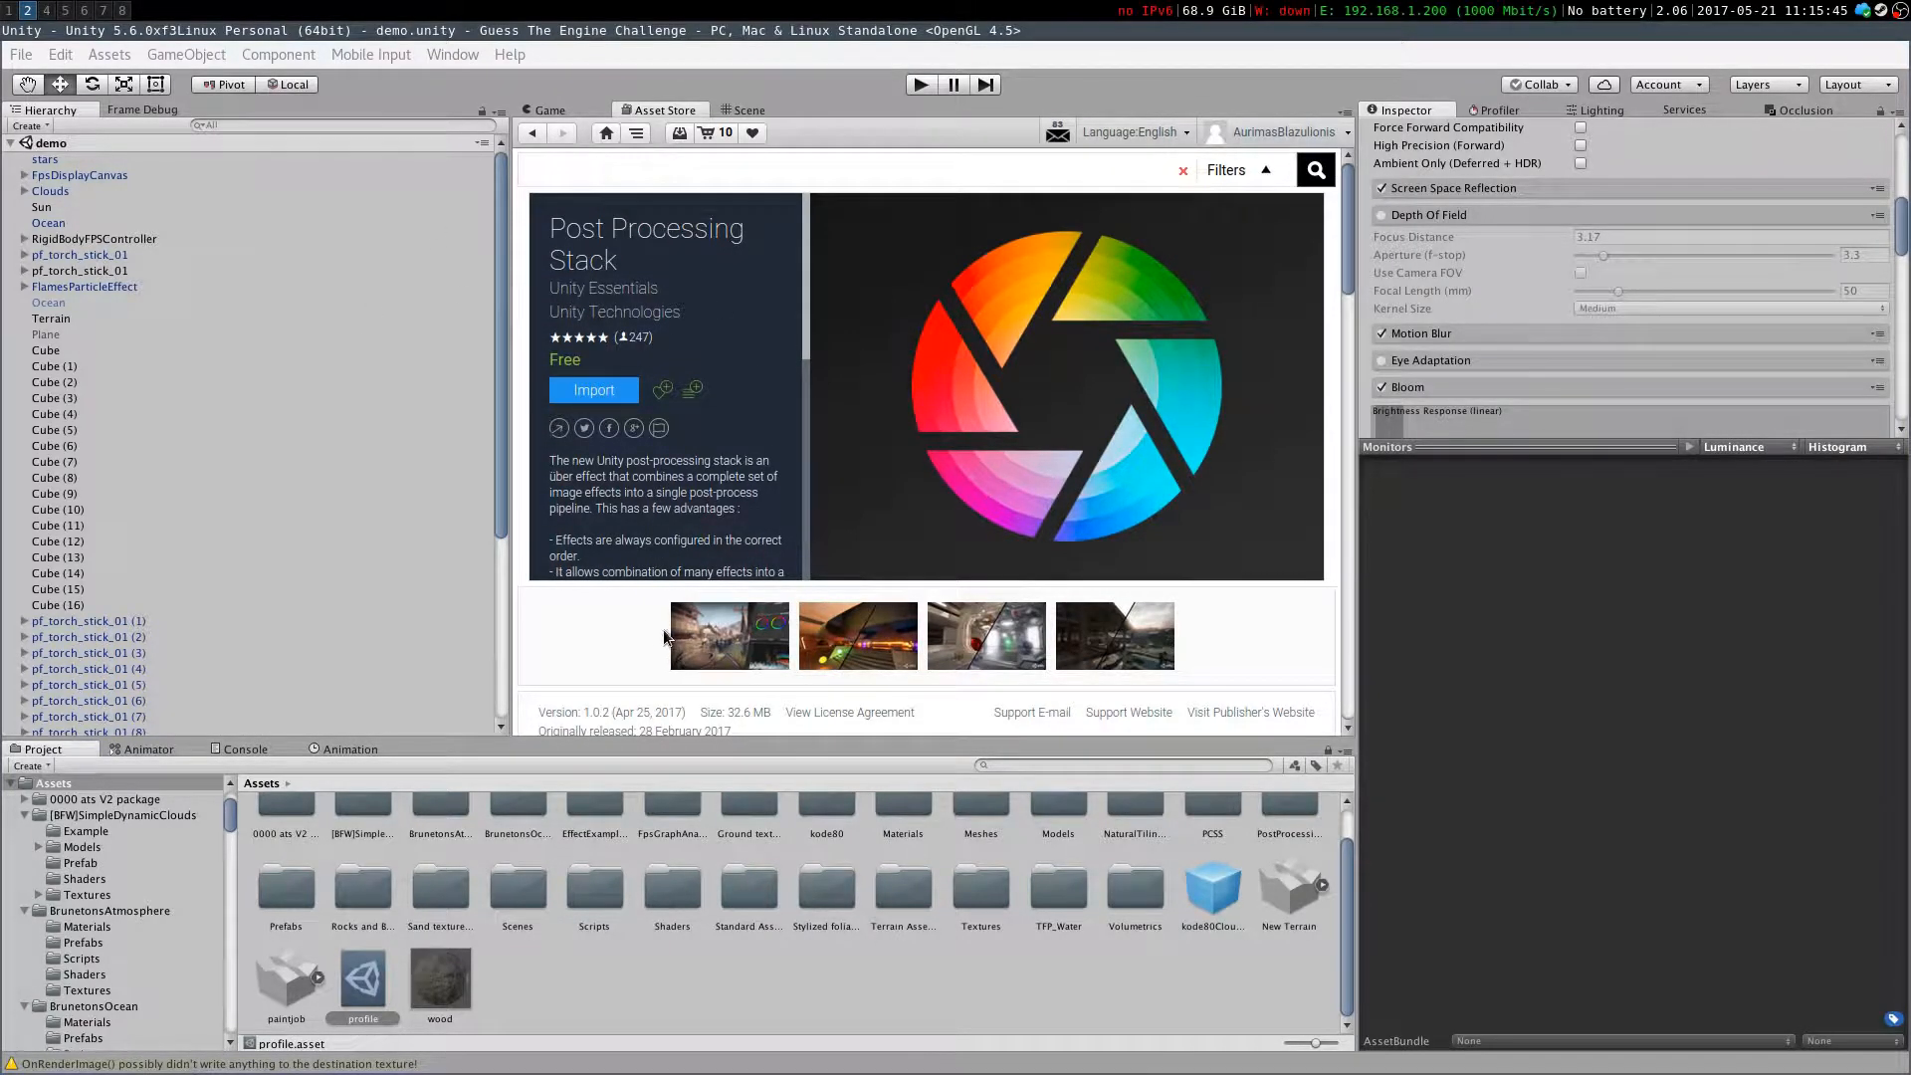
{"action": "scroll", "coordinate": [658, 617], "scroll_direction": "down", "scroll_amount": 4}
{"action": "scroll", "coordinate": [1101, 533], "scroll_direction": "down", "scroll_amount": 6}
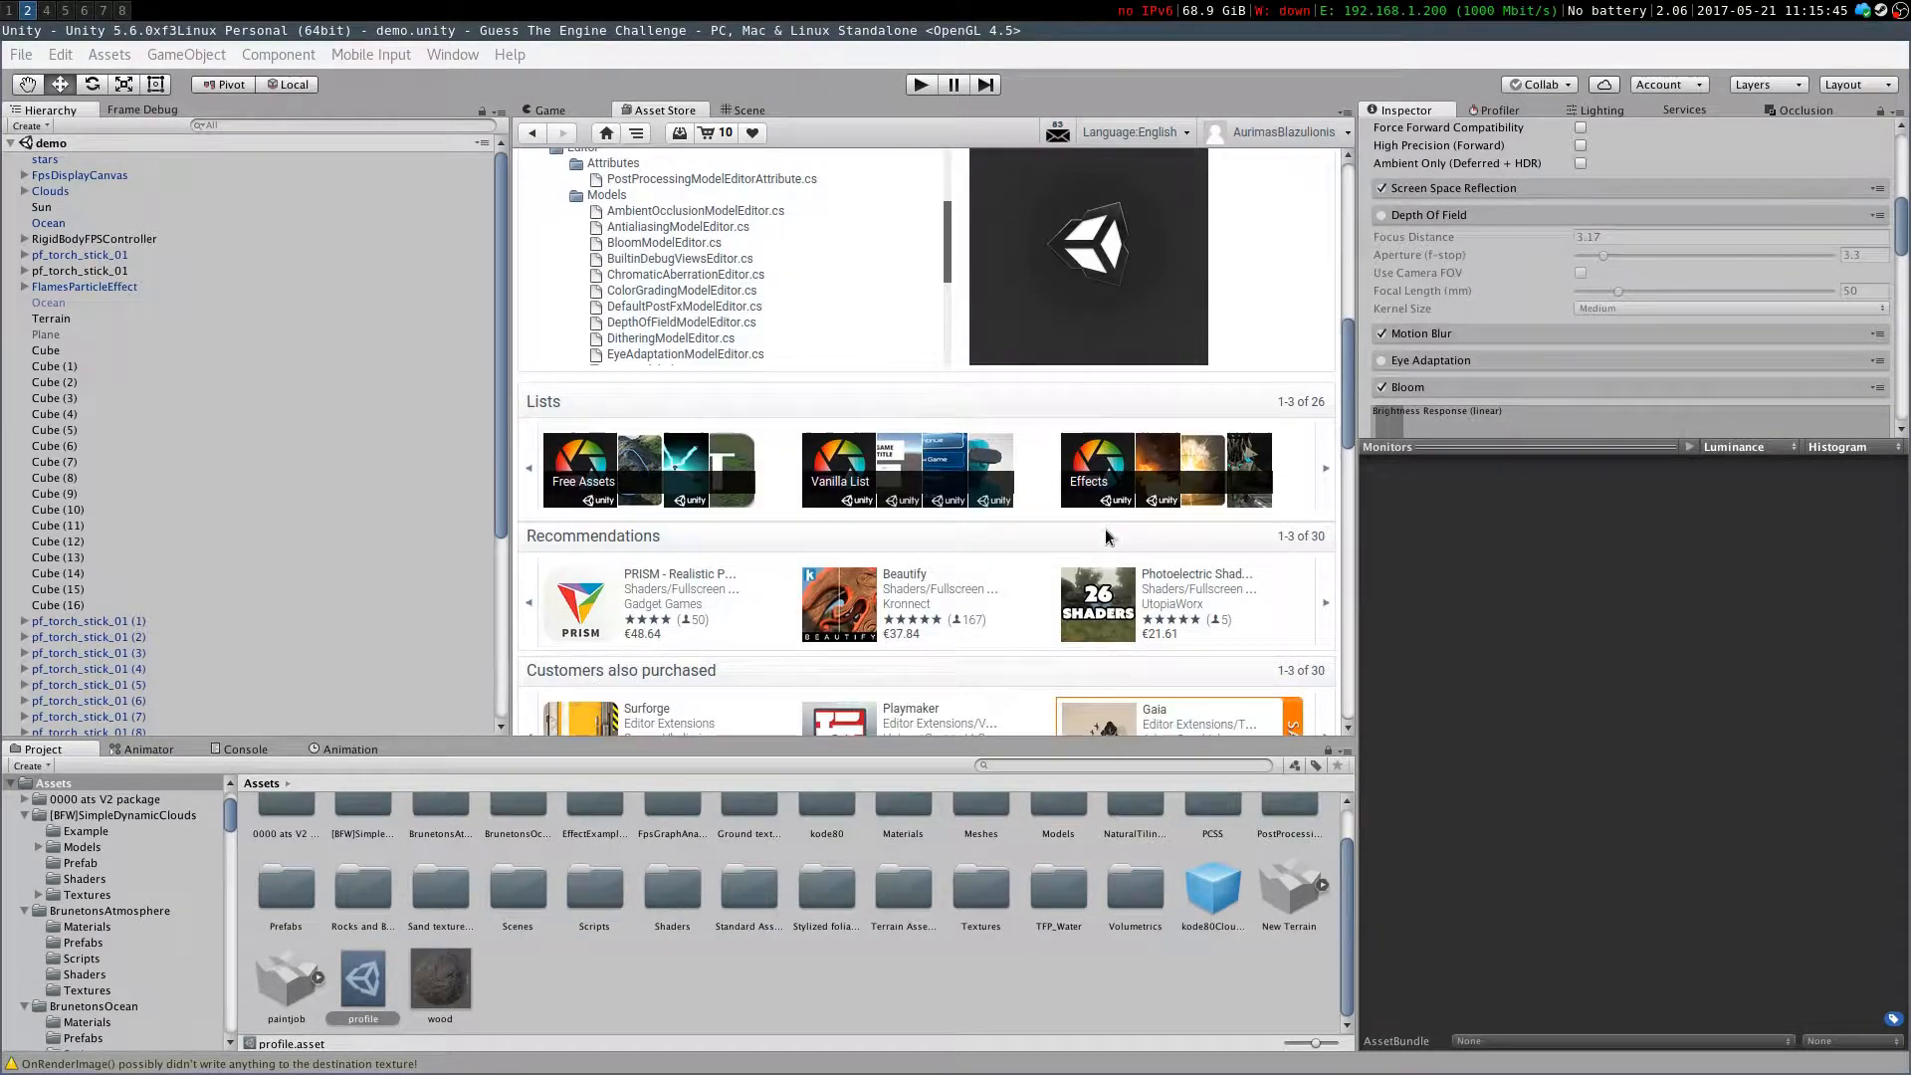
{"action": "scroll", "coordinate": [1100, 533], "scroll_direction": "up", "scroll_amount": 5}
{"action": "scroll", "coordinate": [1101, 538], "scroll_direction": "up", "scroll_amount": 5}
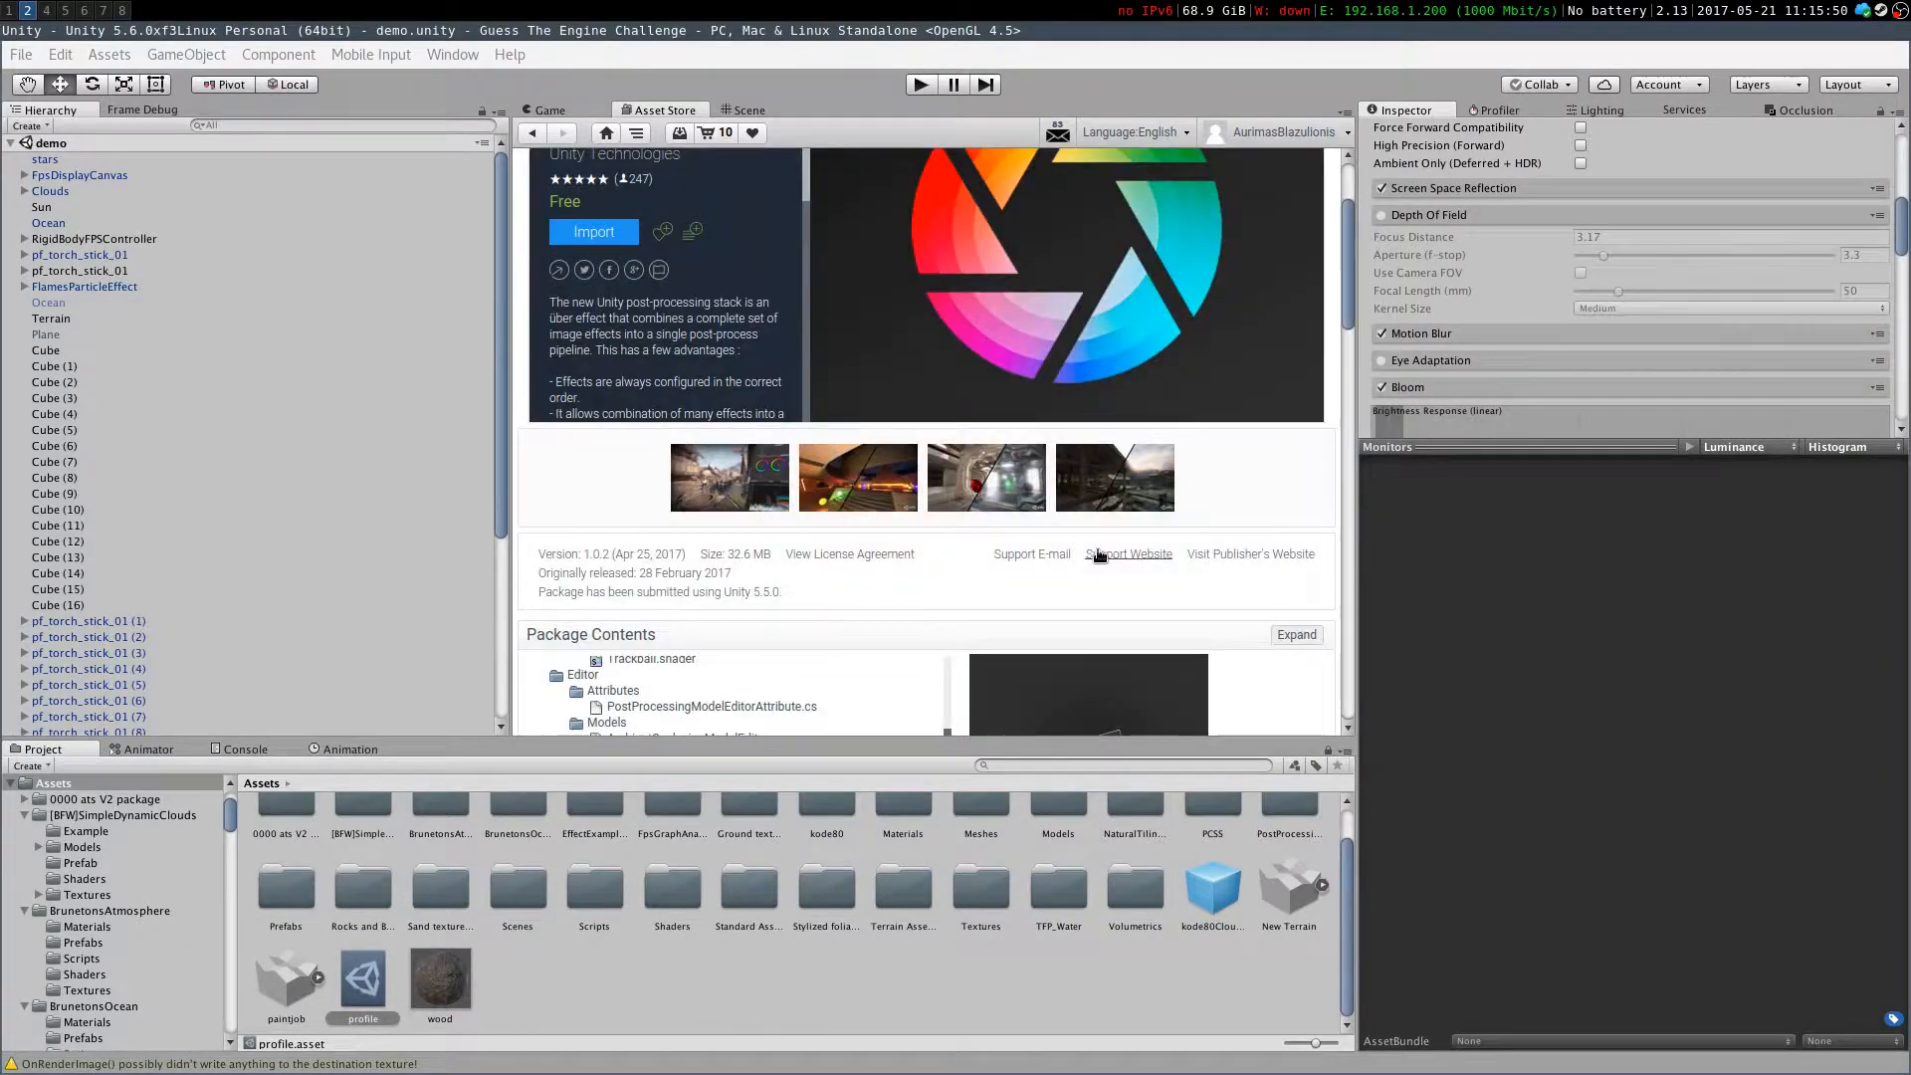
{"action": "scroll", "coordinate": [600, 410], "scroll_direction": "down", "scroll_amount": 6}
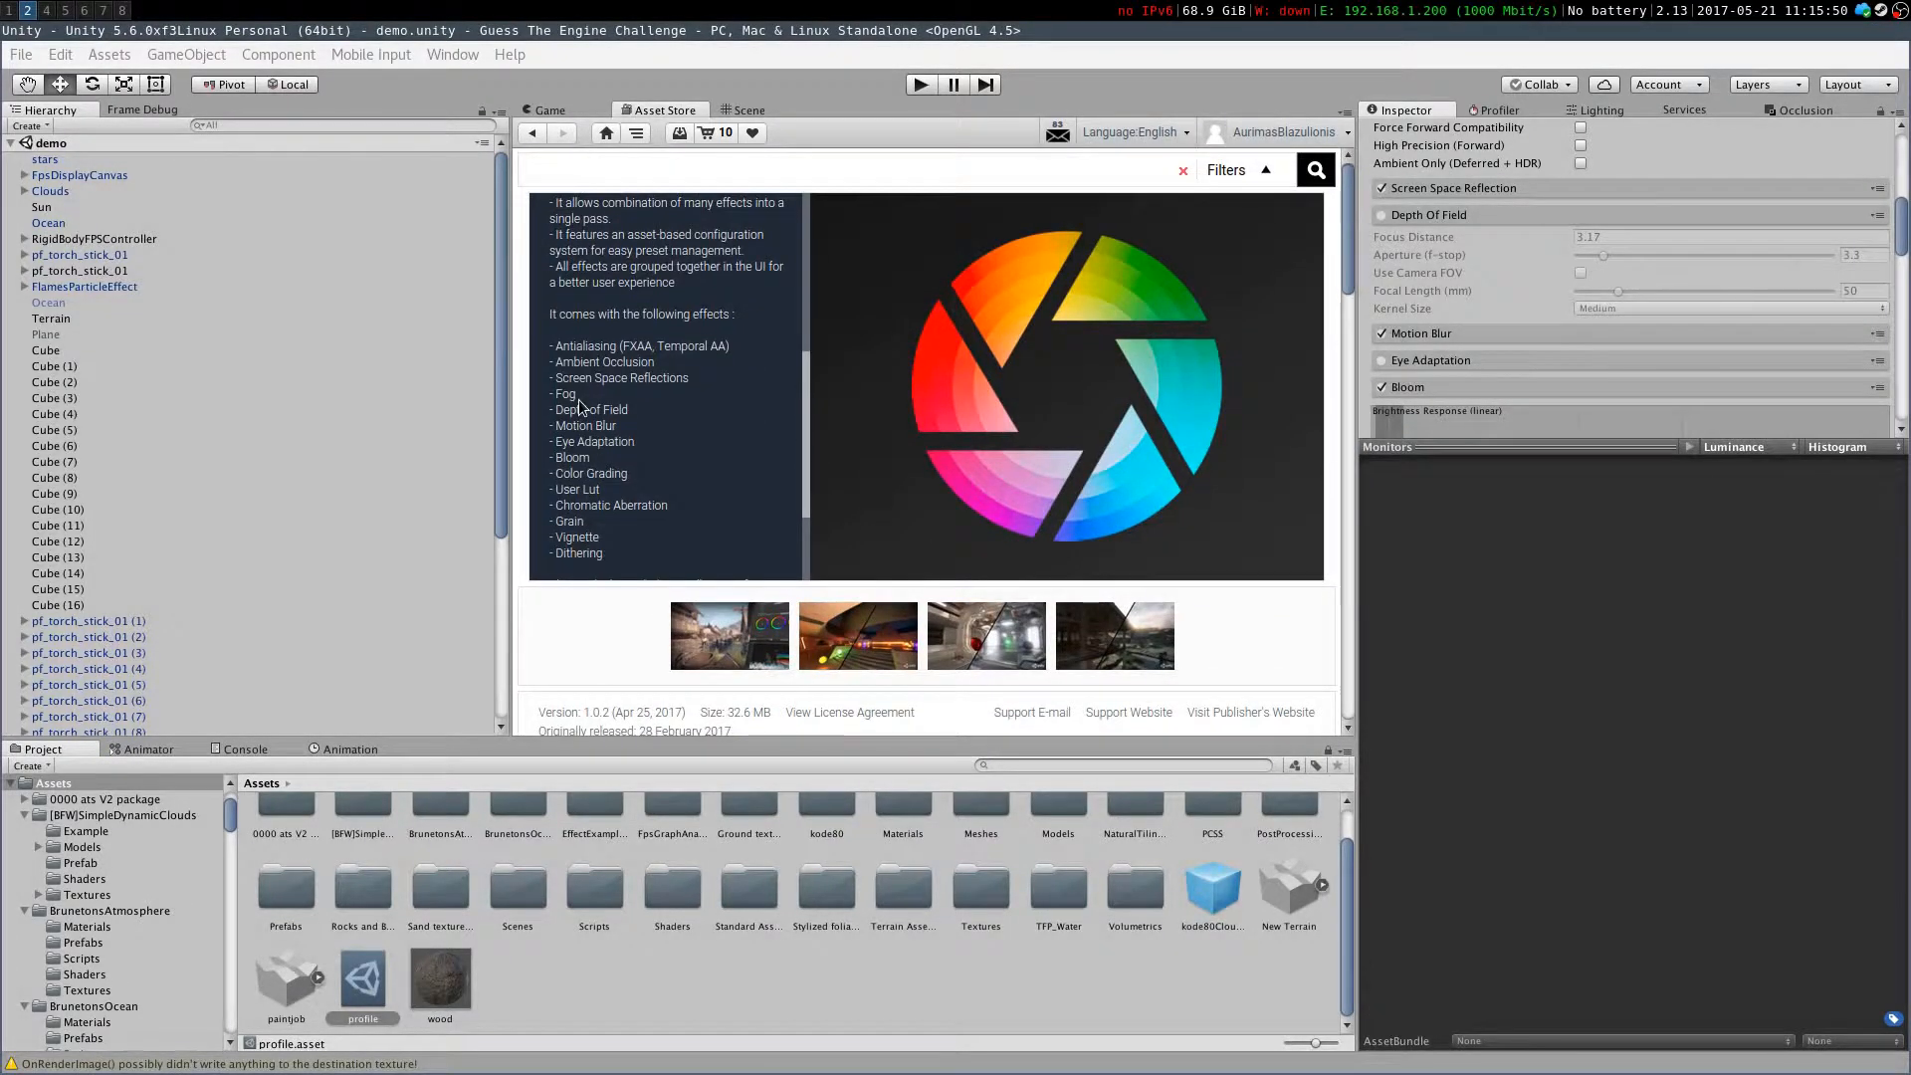
{"action": "scroll", "coordinate": [602, 438], "scroll_direction": "down", "scroll_amount": 1}
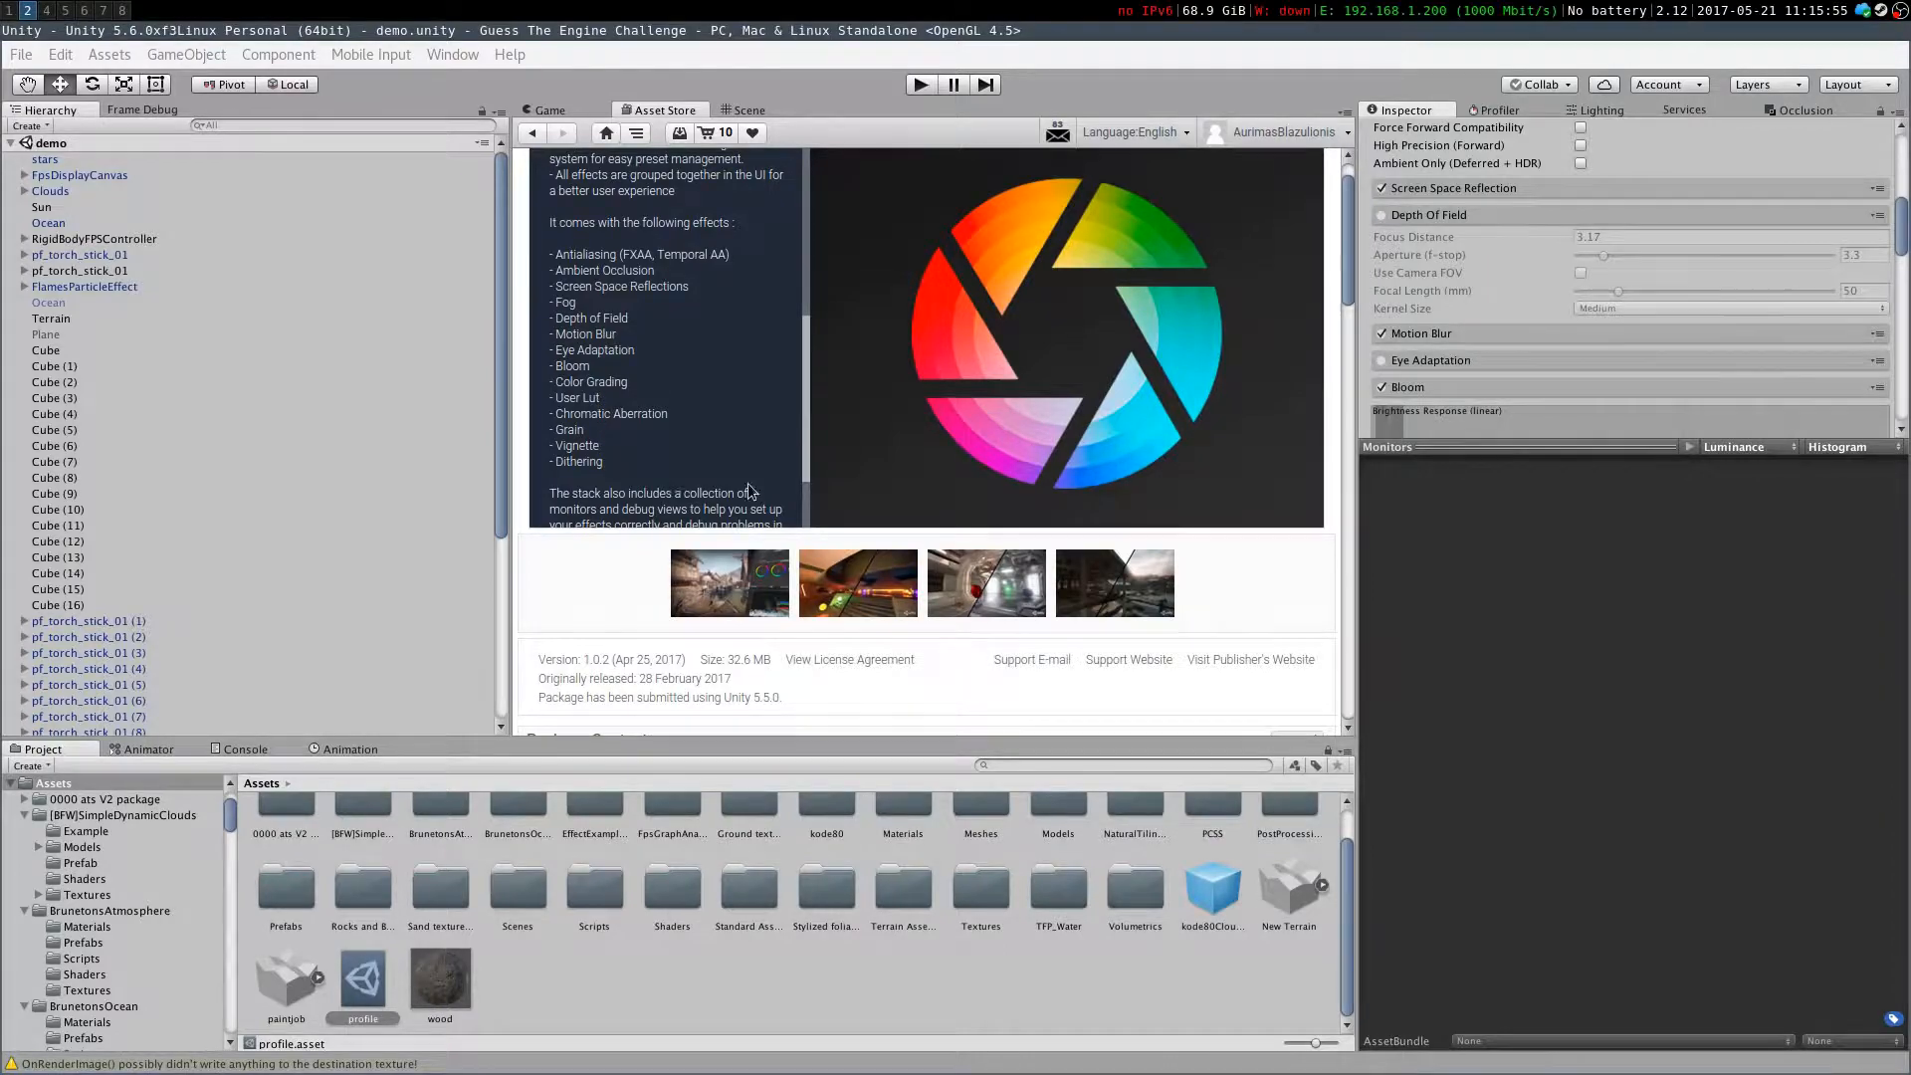
{"action": "scroll", "coordinate": [674, 448], "scroll_direction": "up", "scroll_amount": 8}
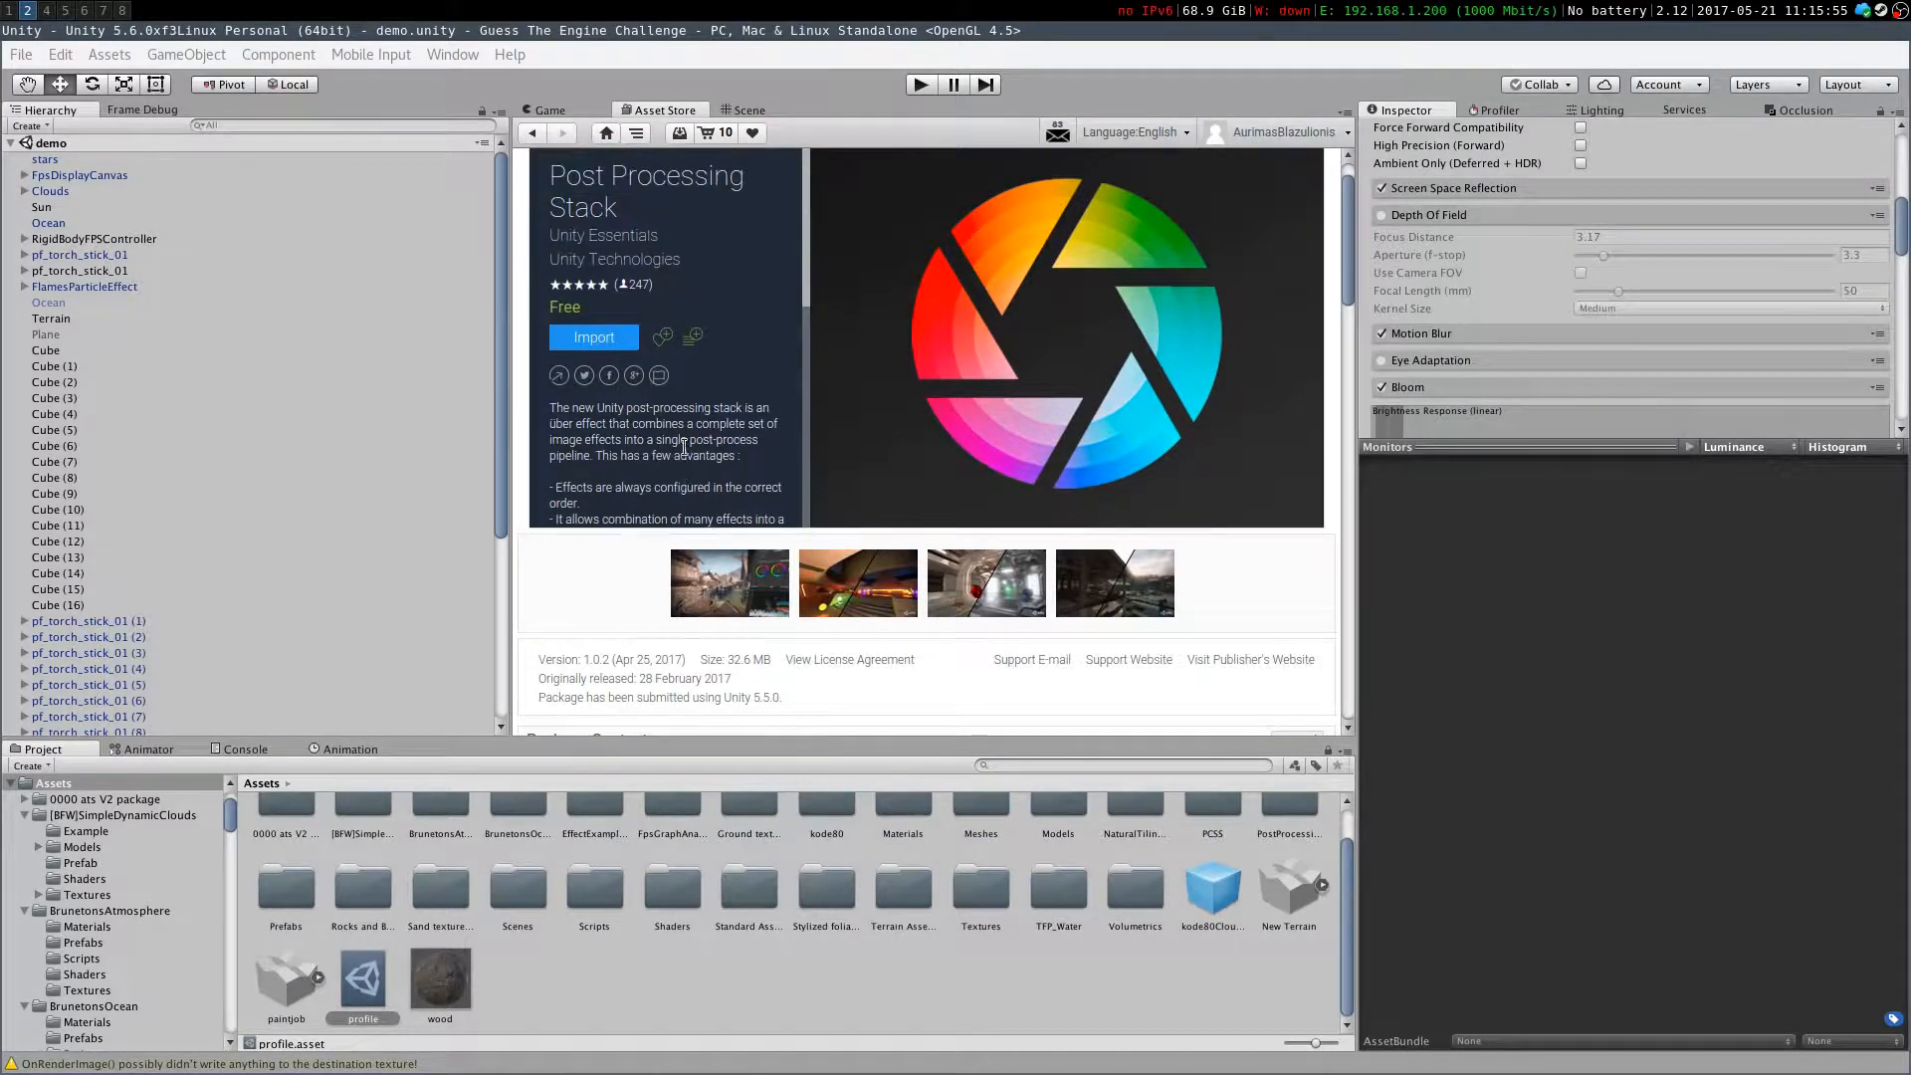
Search the Asset Store for "cinematic effects" and open Legacy Cinematic Image Effects
{"action": "type", "text": "inematic effects"}
{"action": "key", "text": "Return"}
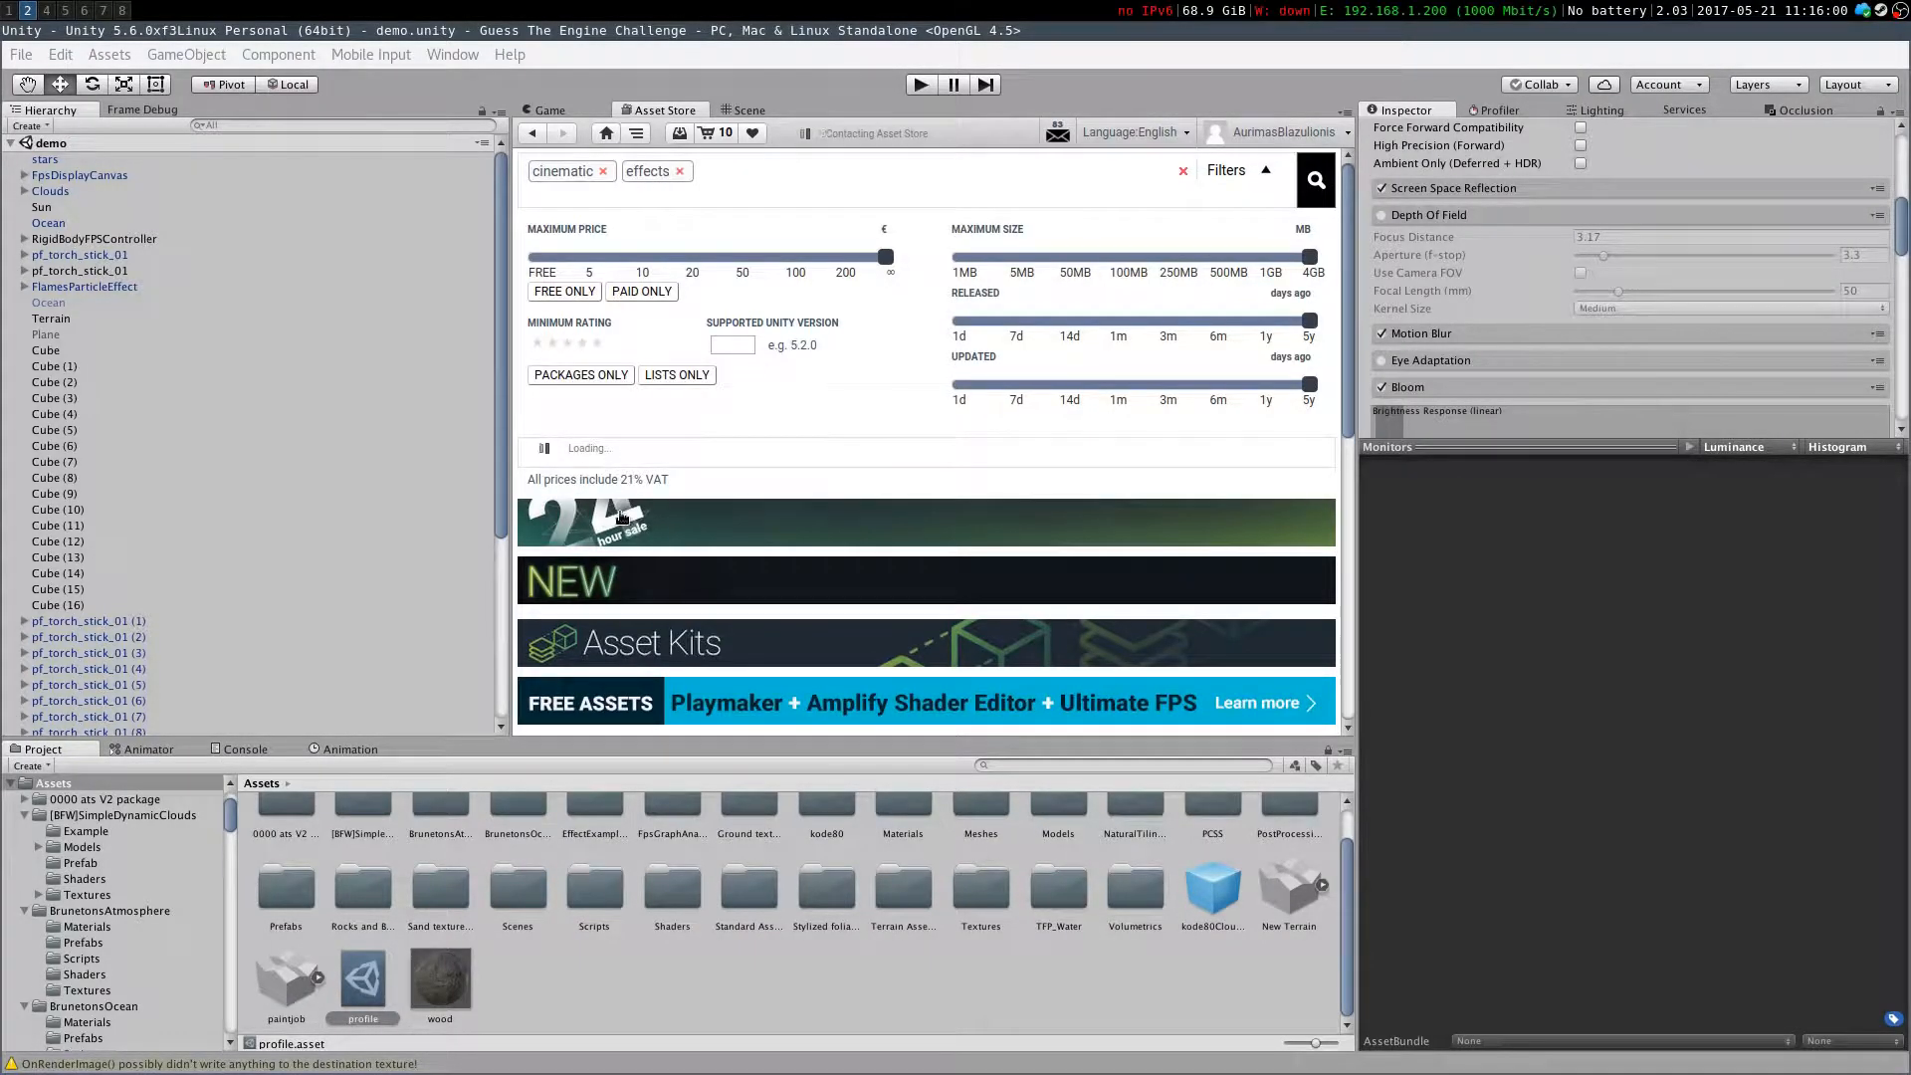
{"action": "left_click", "coordinate": [640, 520]}
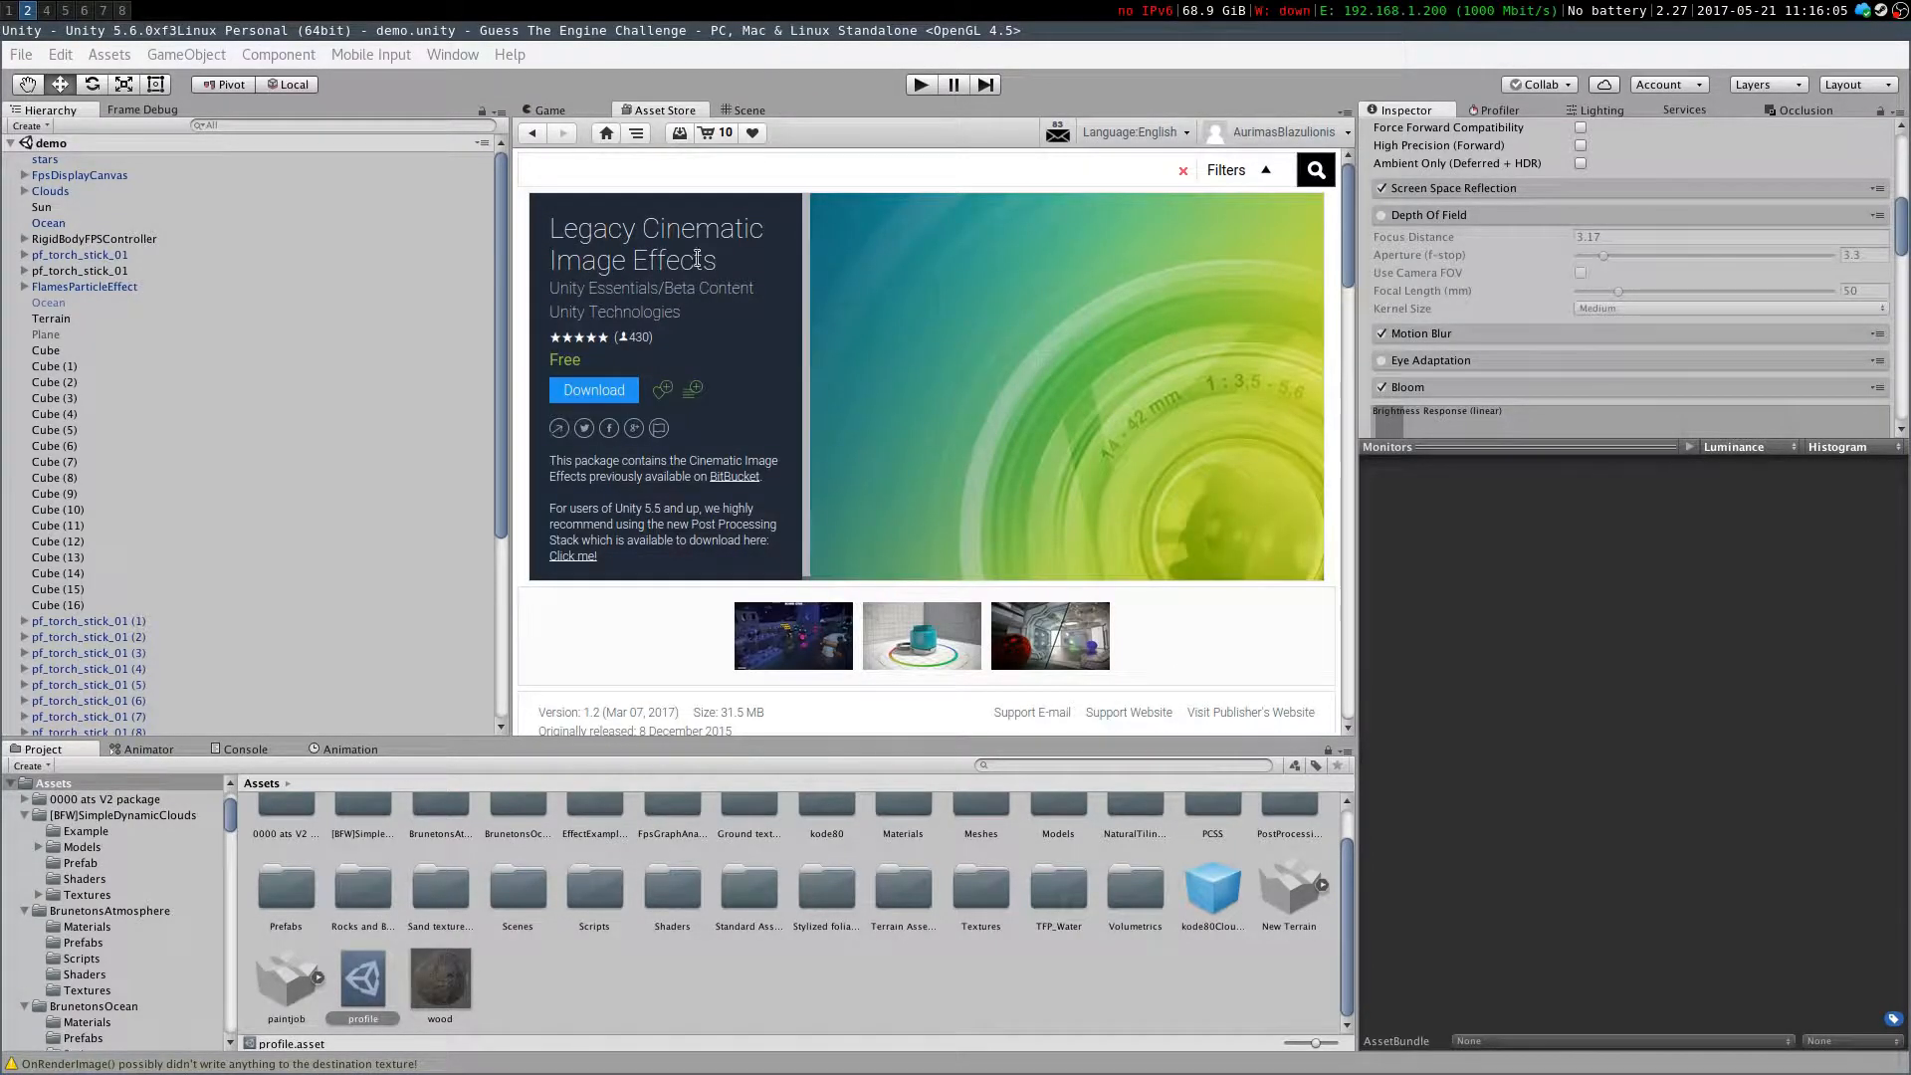
Scroll through the Legacy Cinematic Image Effects version details and package contents
{"action": "scroll", "coordinate": [1121, 492], "scroll_direction": "down", "scroll_amount": 5}
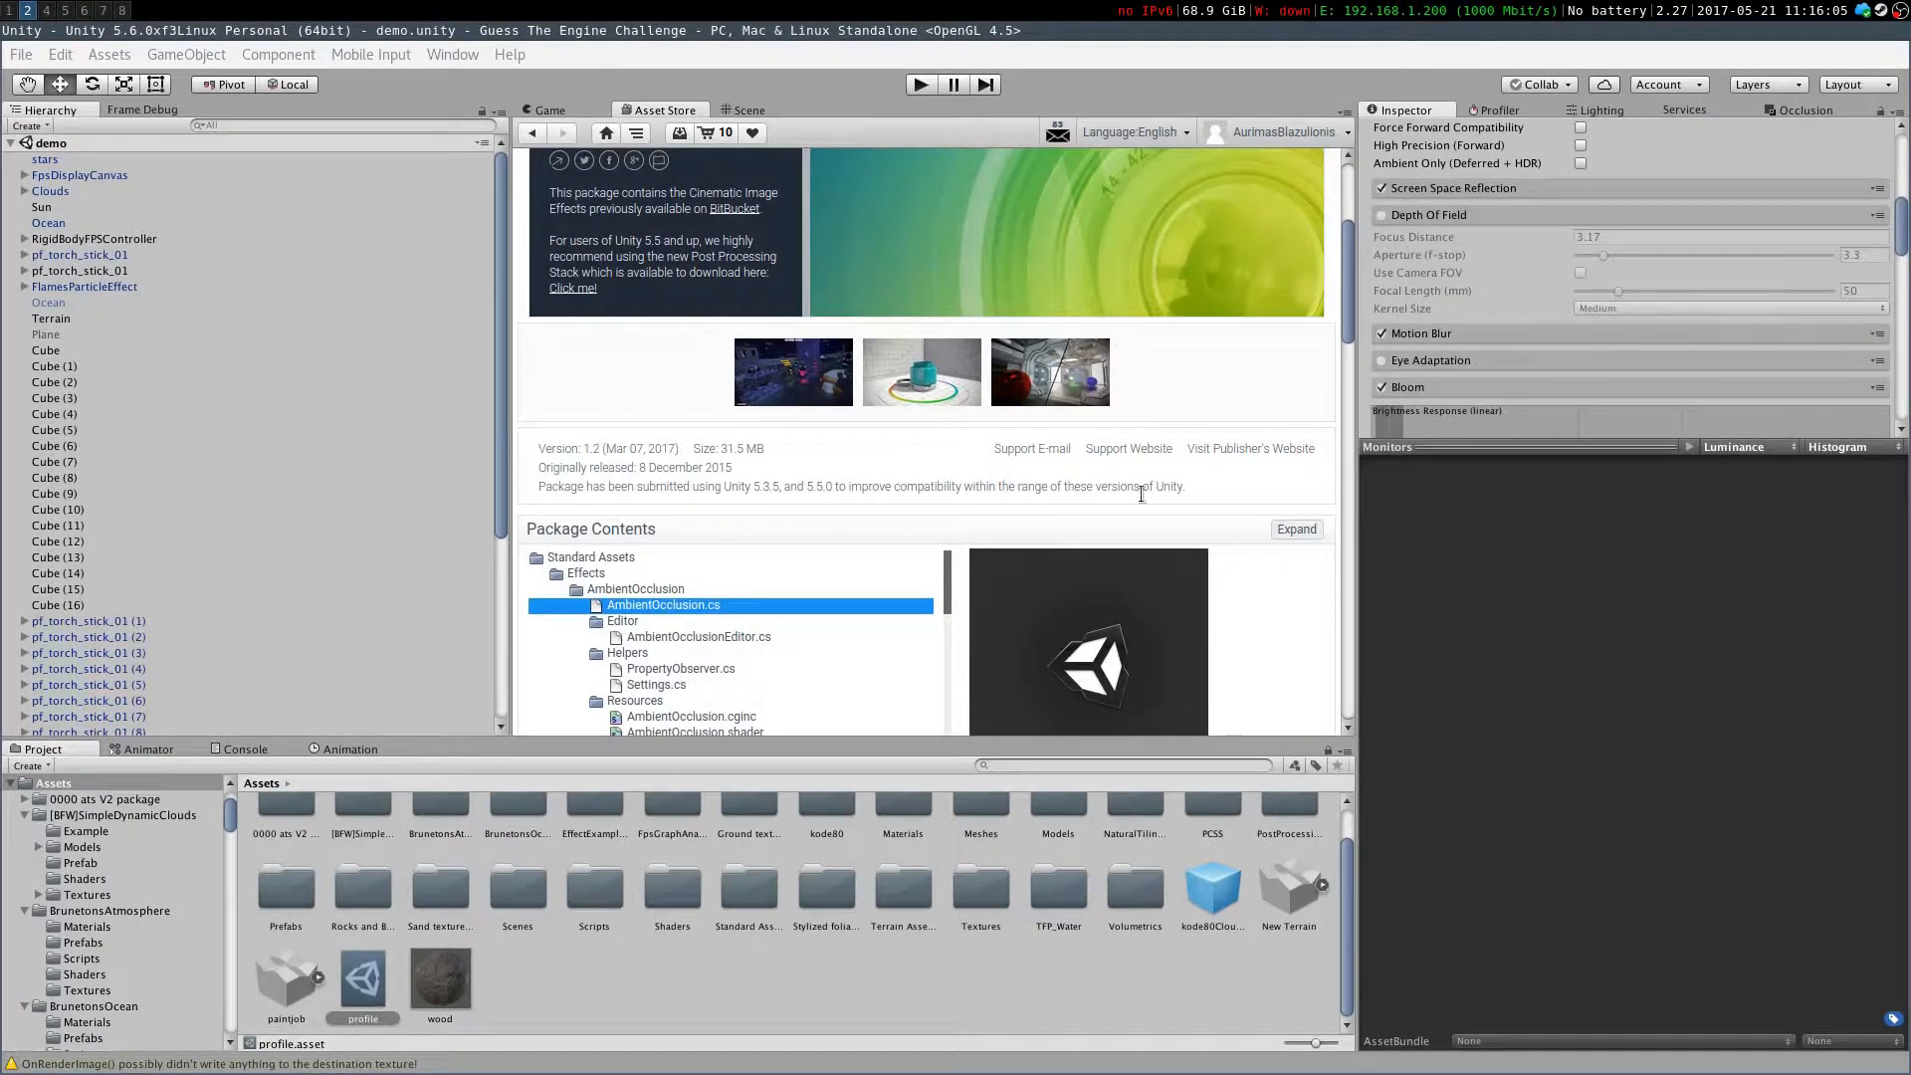
{"action": "scroll", "coordinate": [816, 442], "scroll_direction": "down", "scroll_amount": 6}
{"action": "scroll", "coordinate": [710, 286], "scroll_direction": "down", "scroll_amount": 5}
{"action": "scroll", "coordinate": [710, 286], "scroll_direction": "up", "scroll_amount": 5}
{"action": "scroll", "coordinate": [884, 414], "scroll_direction": "up", "scroll_amount": 10}
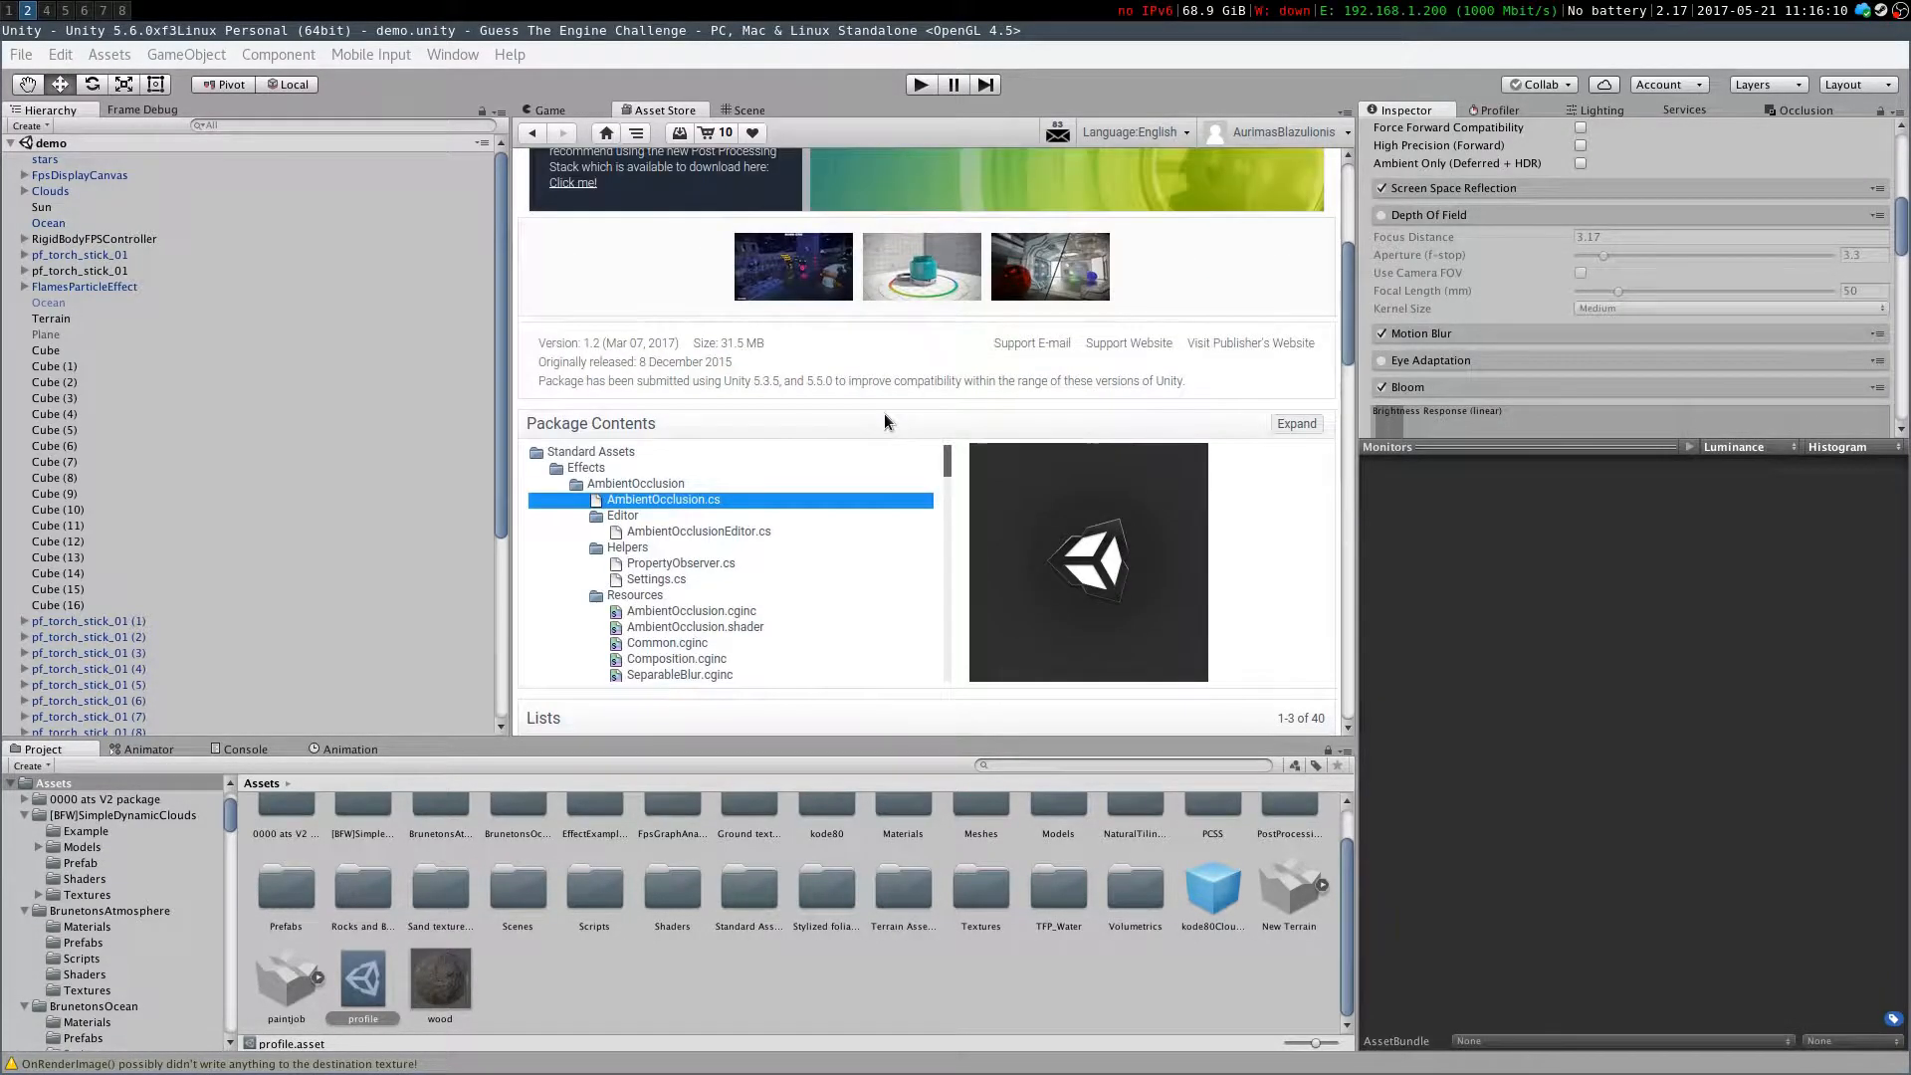
{"action": "scroll", "coordinate": [1316, 543], "scroll_direction": "down", "scroll_amount": 8}
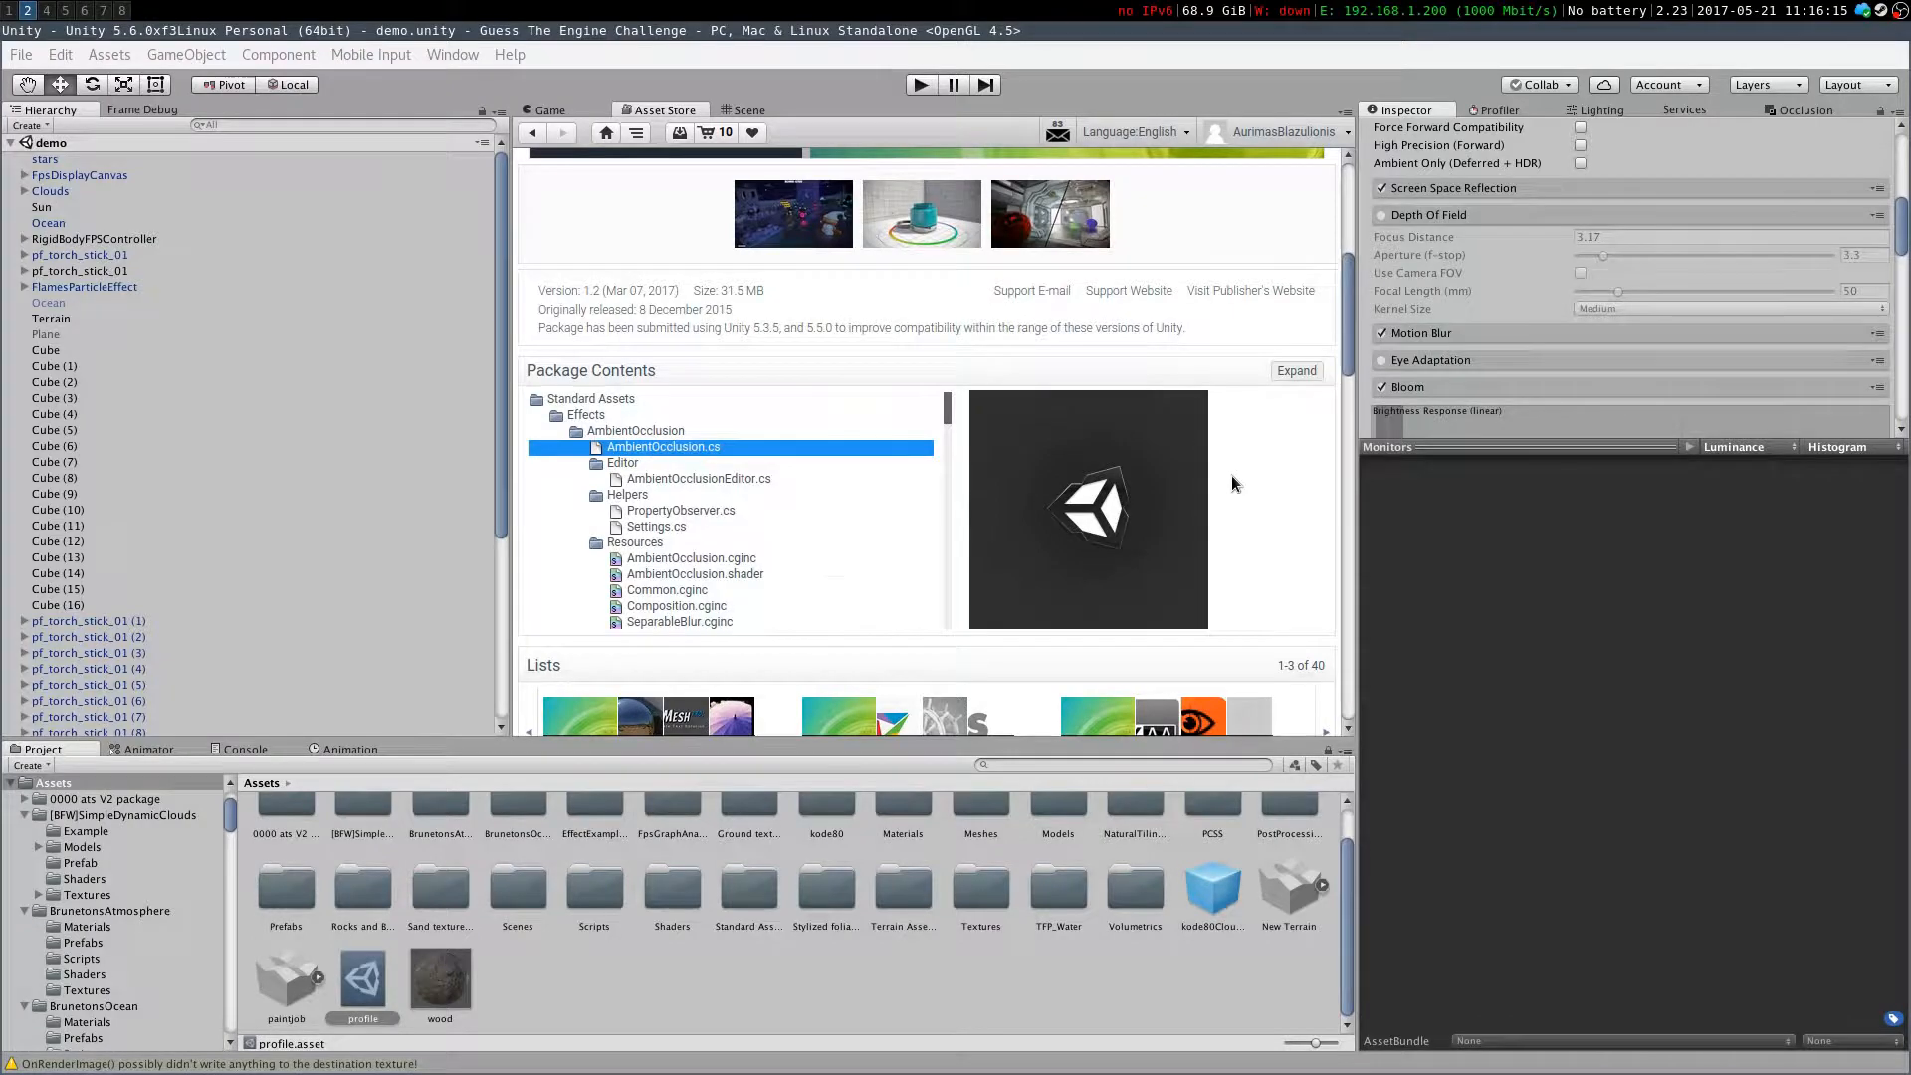
{"action": "scroll", "coordinate": [1194, 426], "scroll_direction": "up", "scroll_amount": 2}
{"action": "scroll", "coordinate": [1195, 433], "scroll_direction": "up", "scroll_amount": 5}
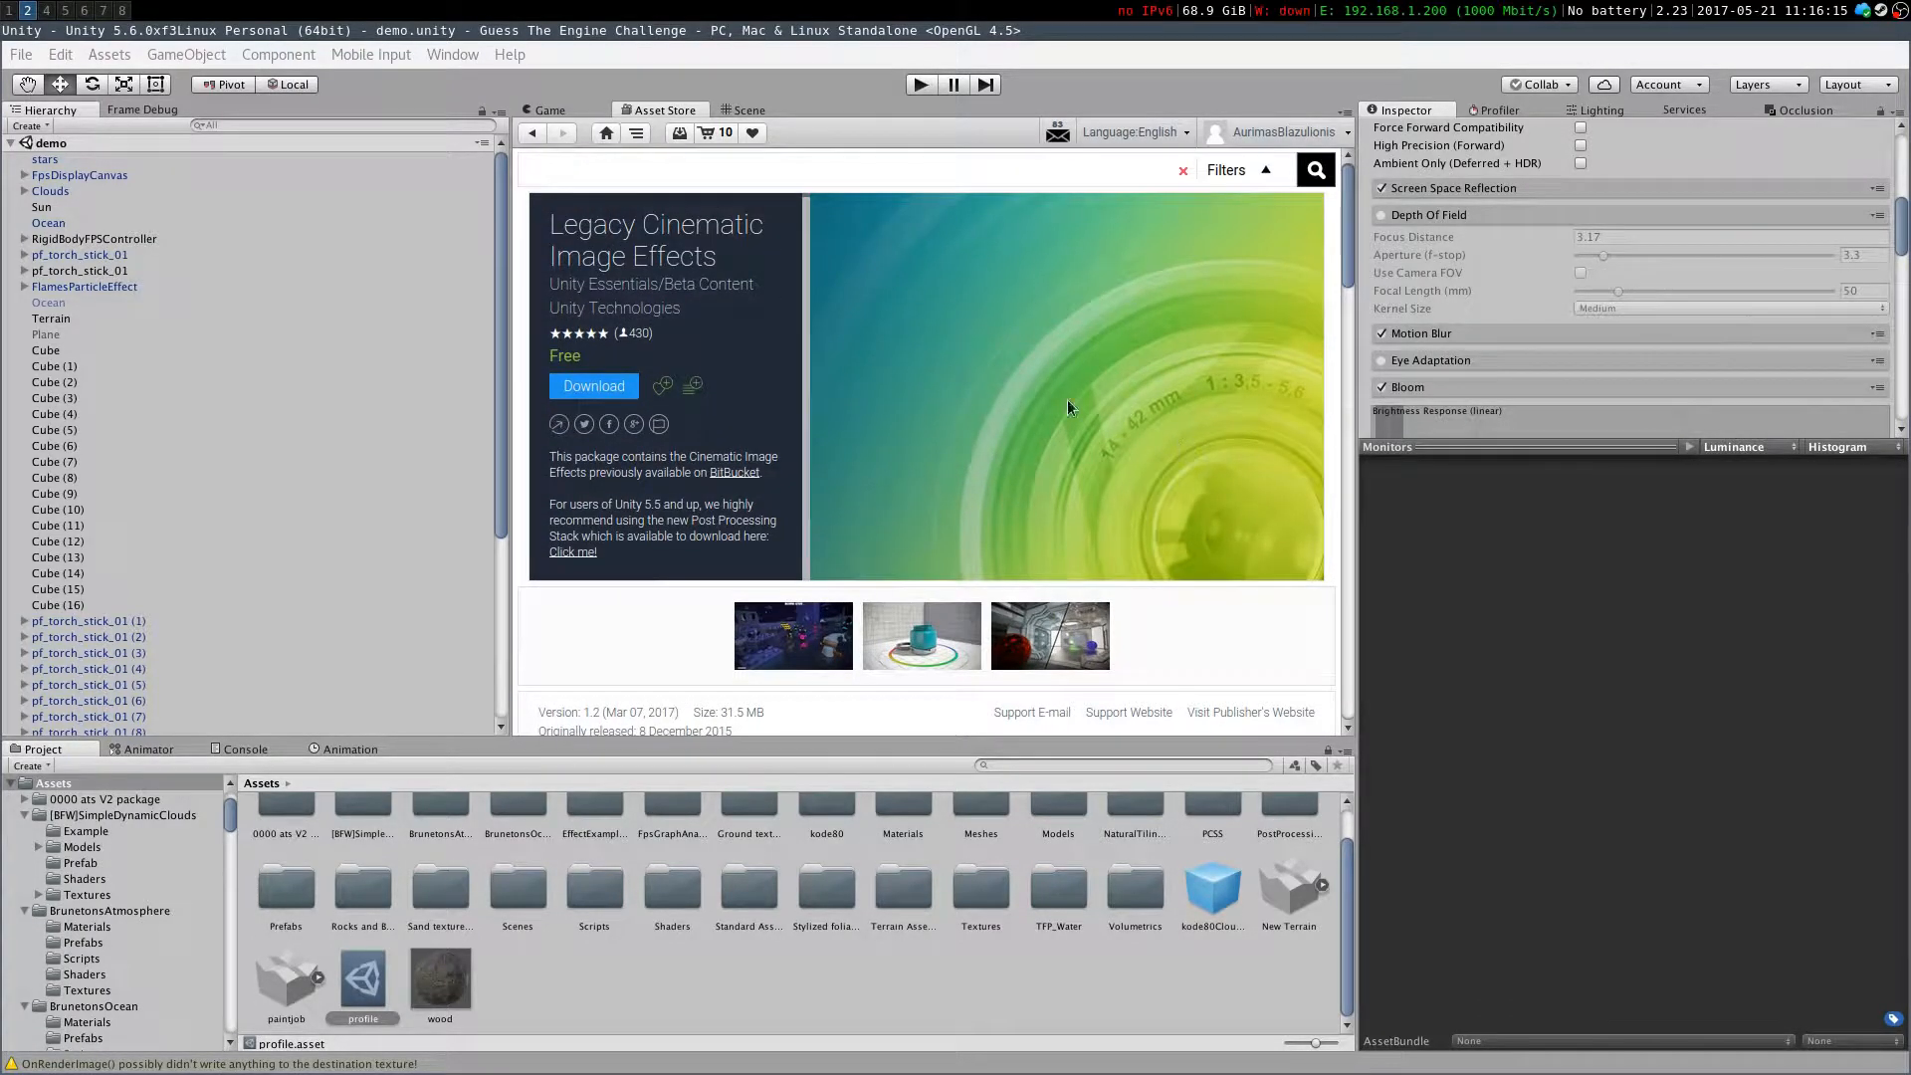
Go back to the Post Processing Stack page and review its package contents
{"action": "left_click", "coordinate": [546, 135]}
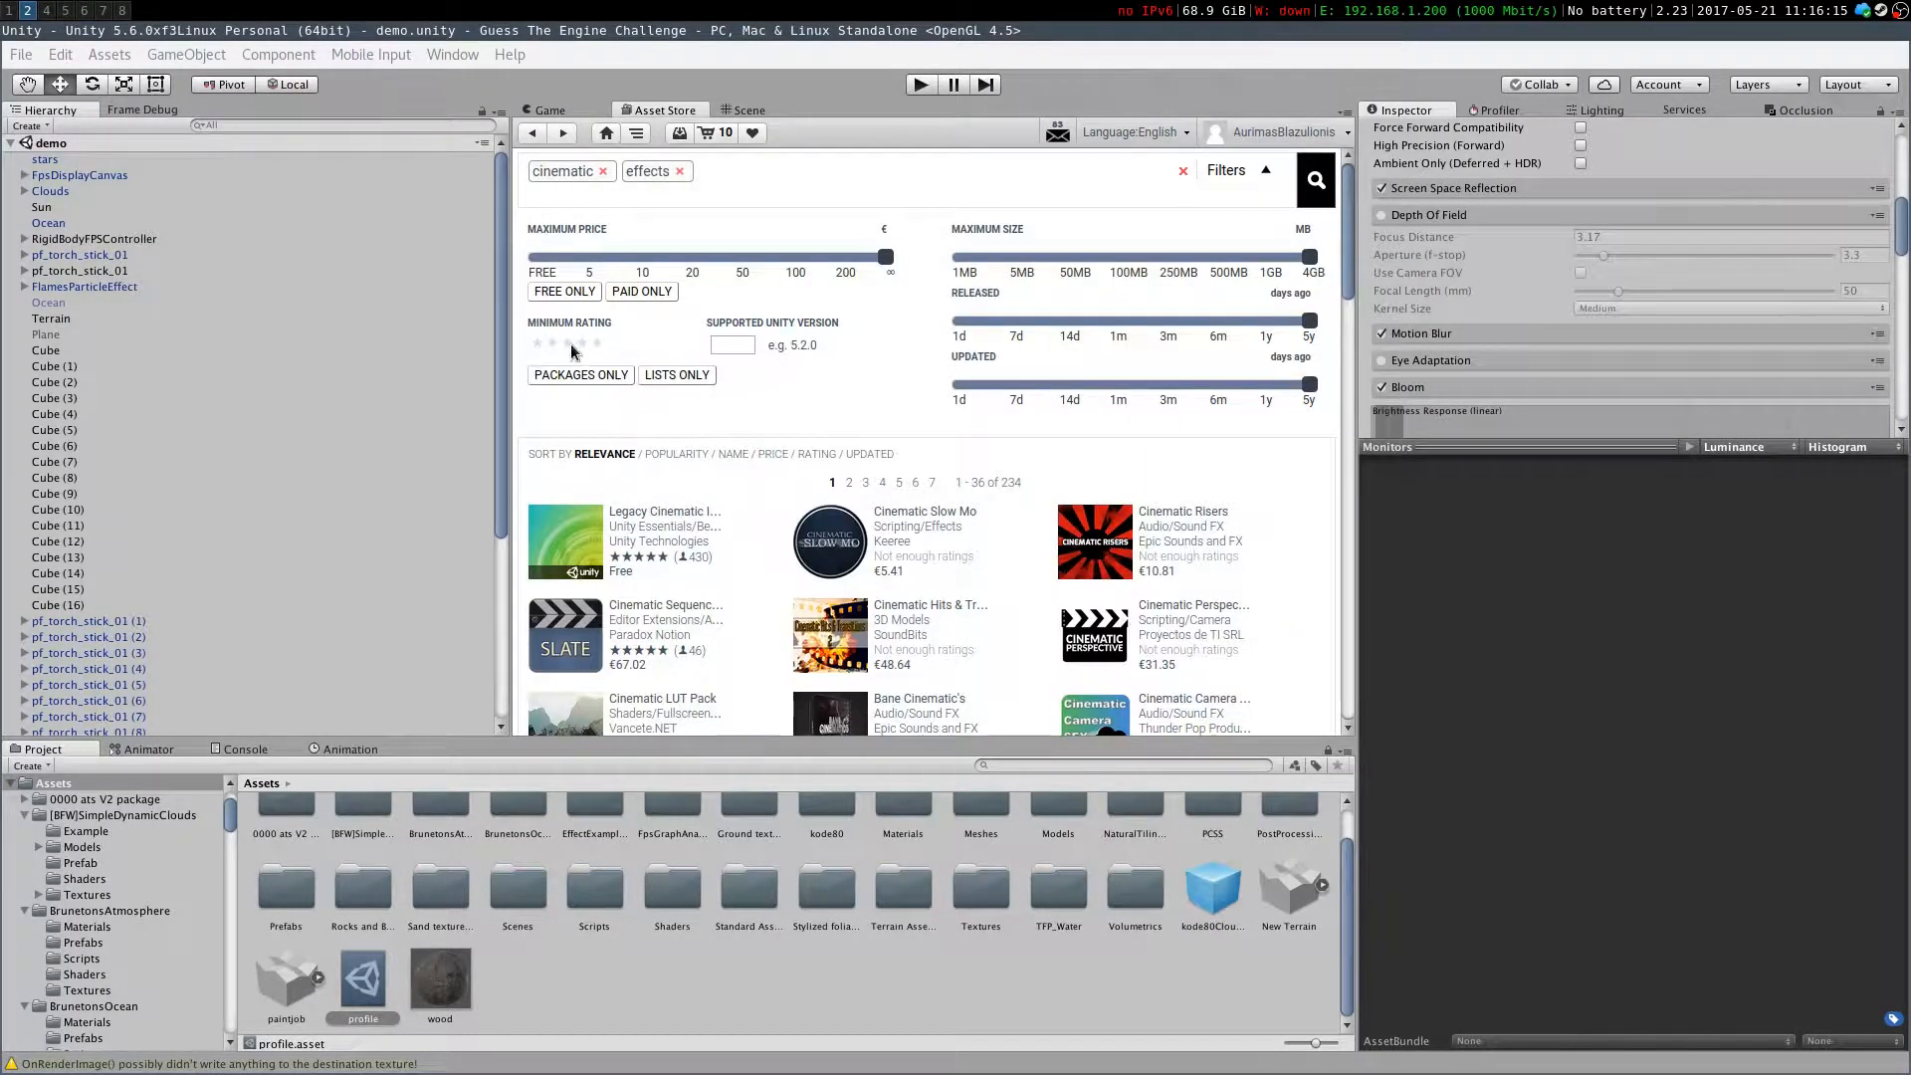
{"action": "left_click", "coordinate": [533, 140]}
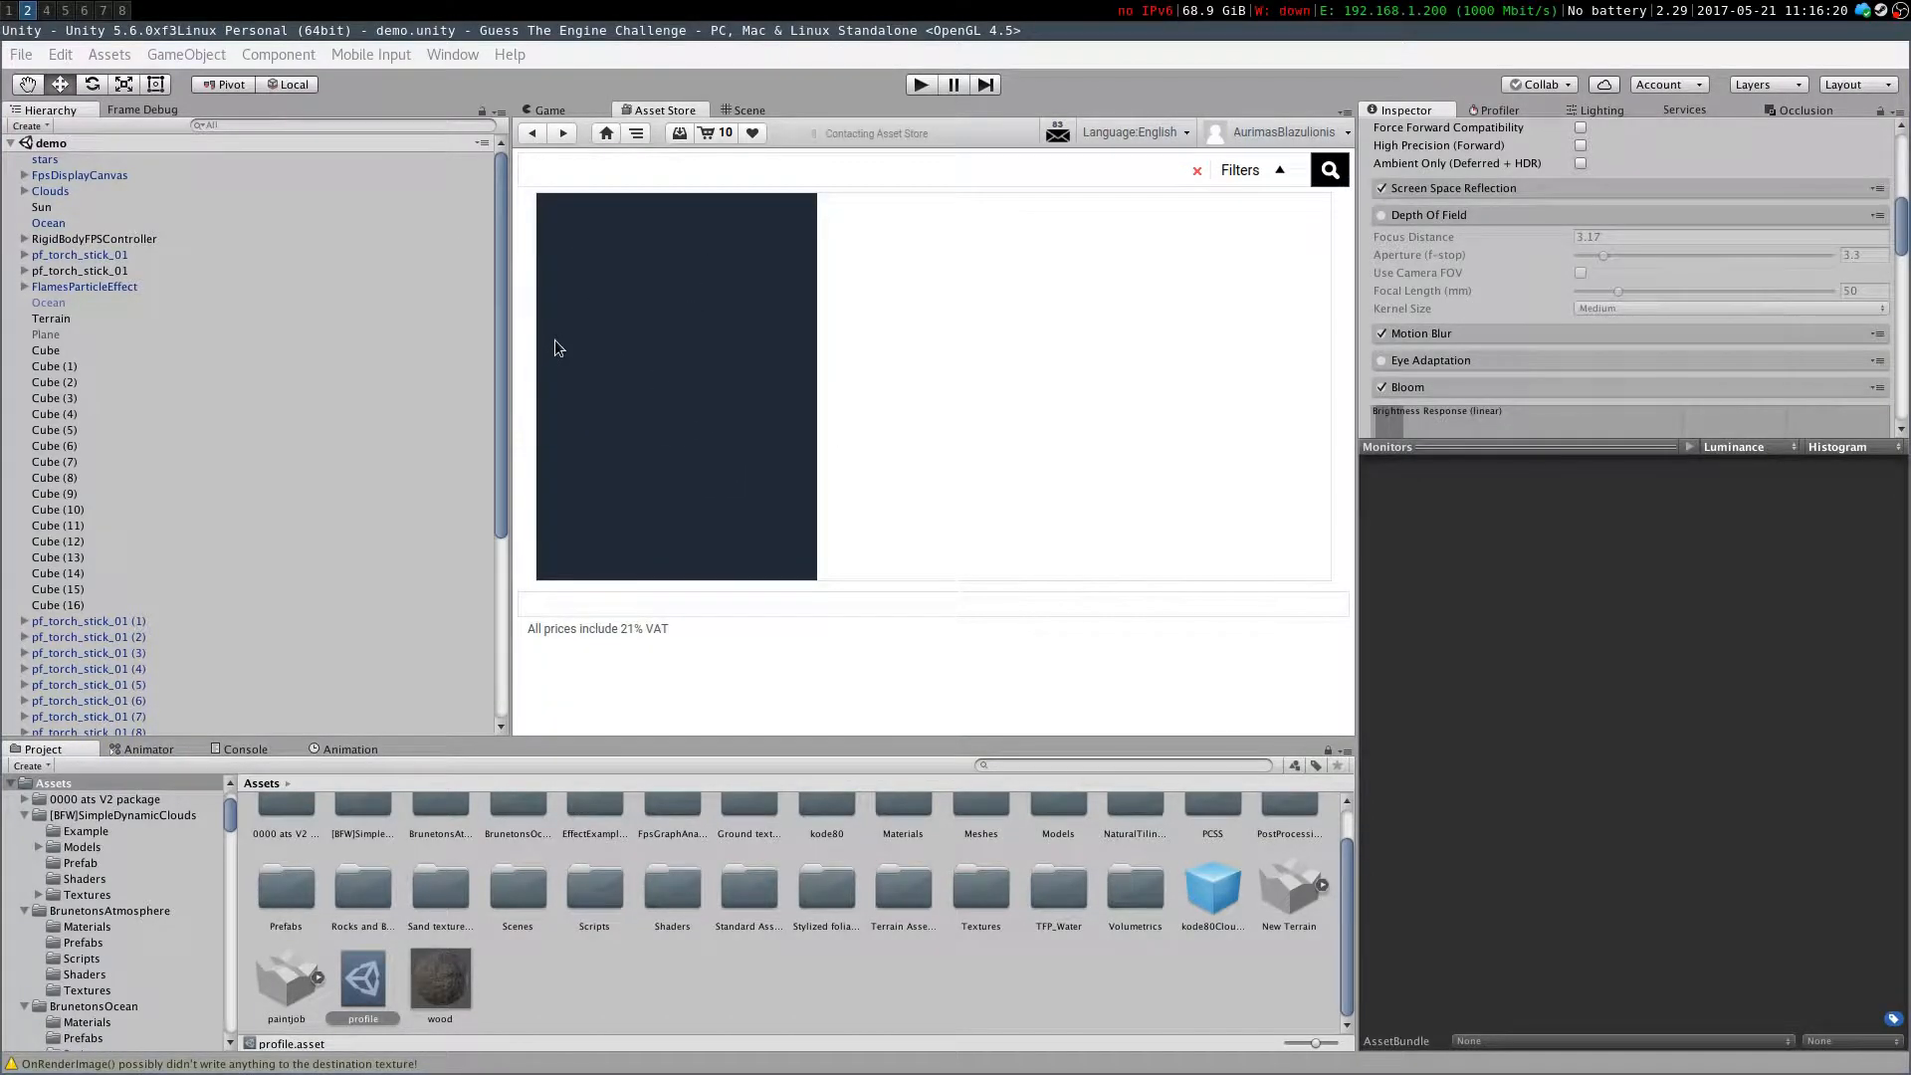
{"action": "scroll", "coordinate": [934, 519], "scroll_direction": "down", "scroll_amount": 5}
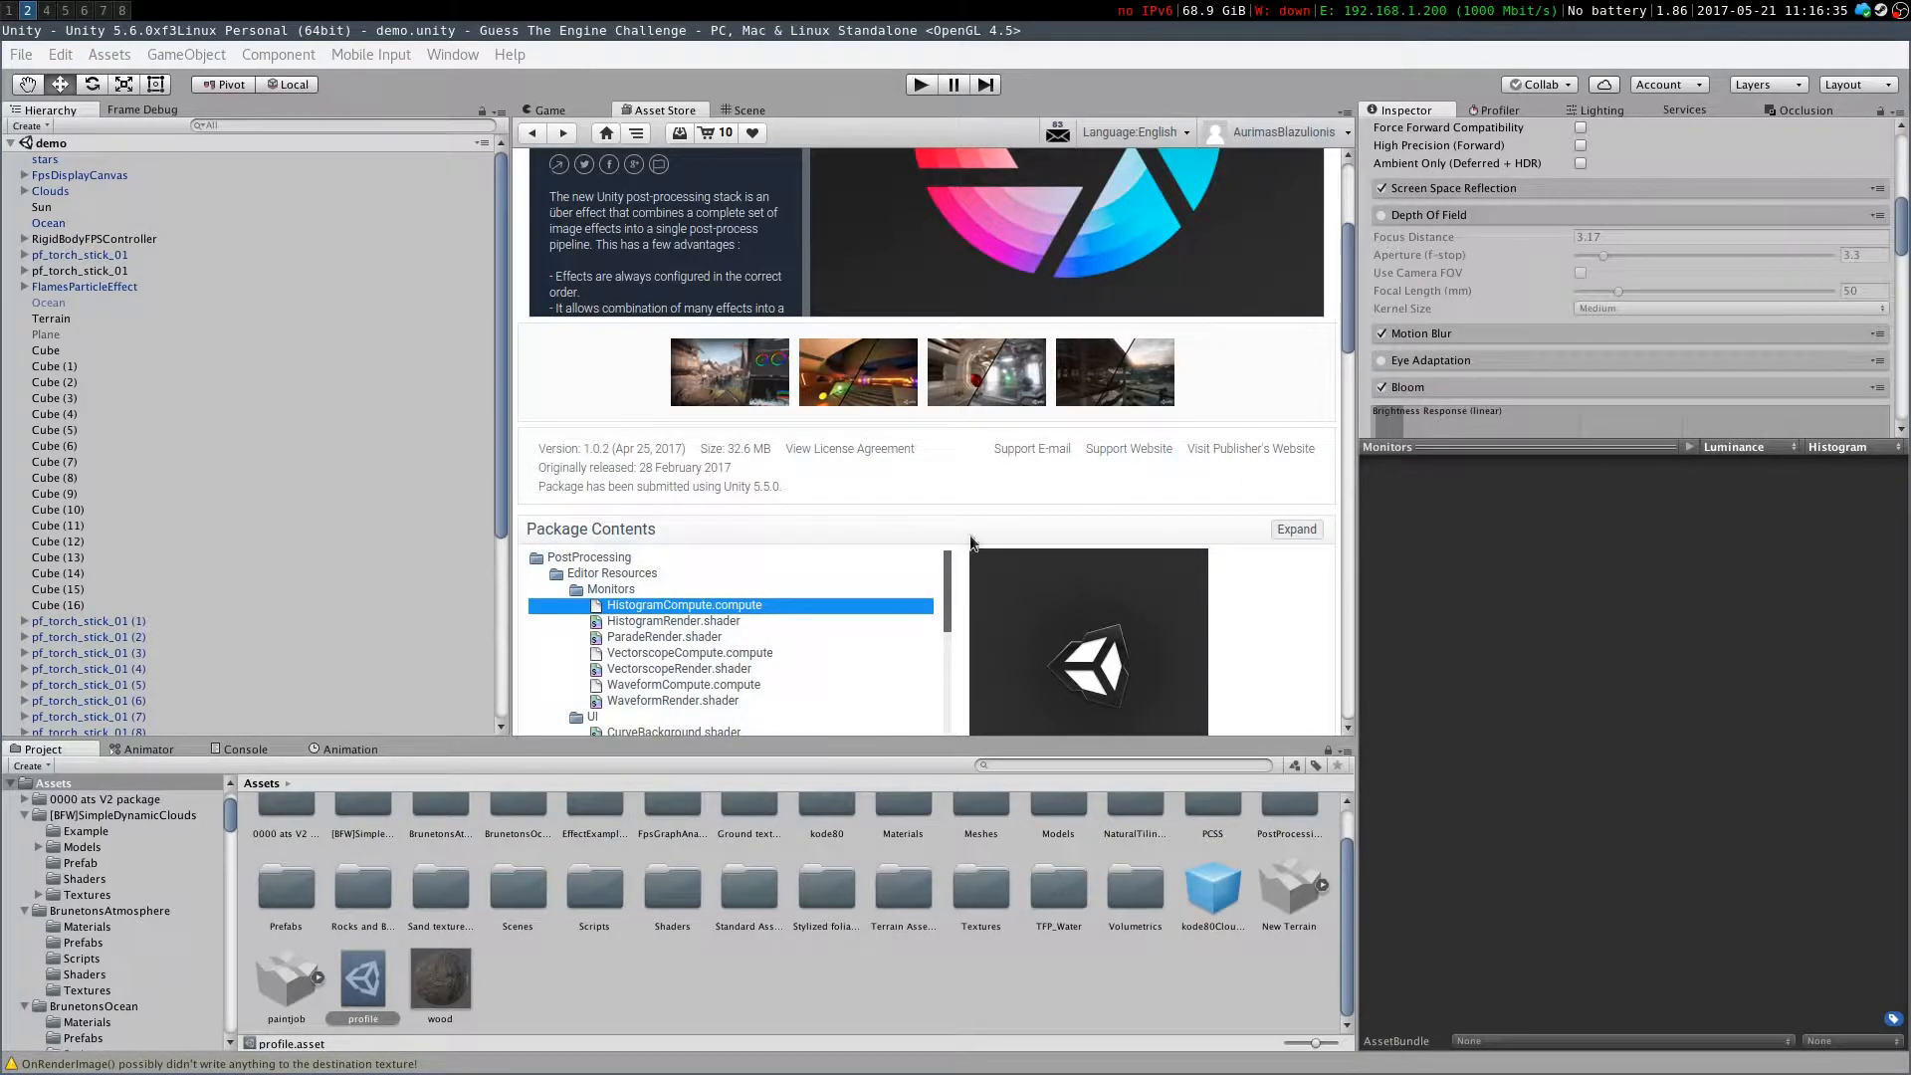
{"action": "scroll", "coordinate": [666, 527], "scroll_direction": "up", "scroll_amount": 5}
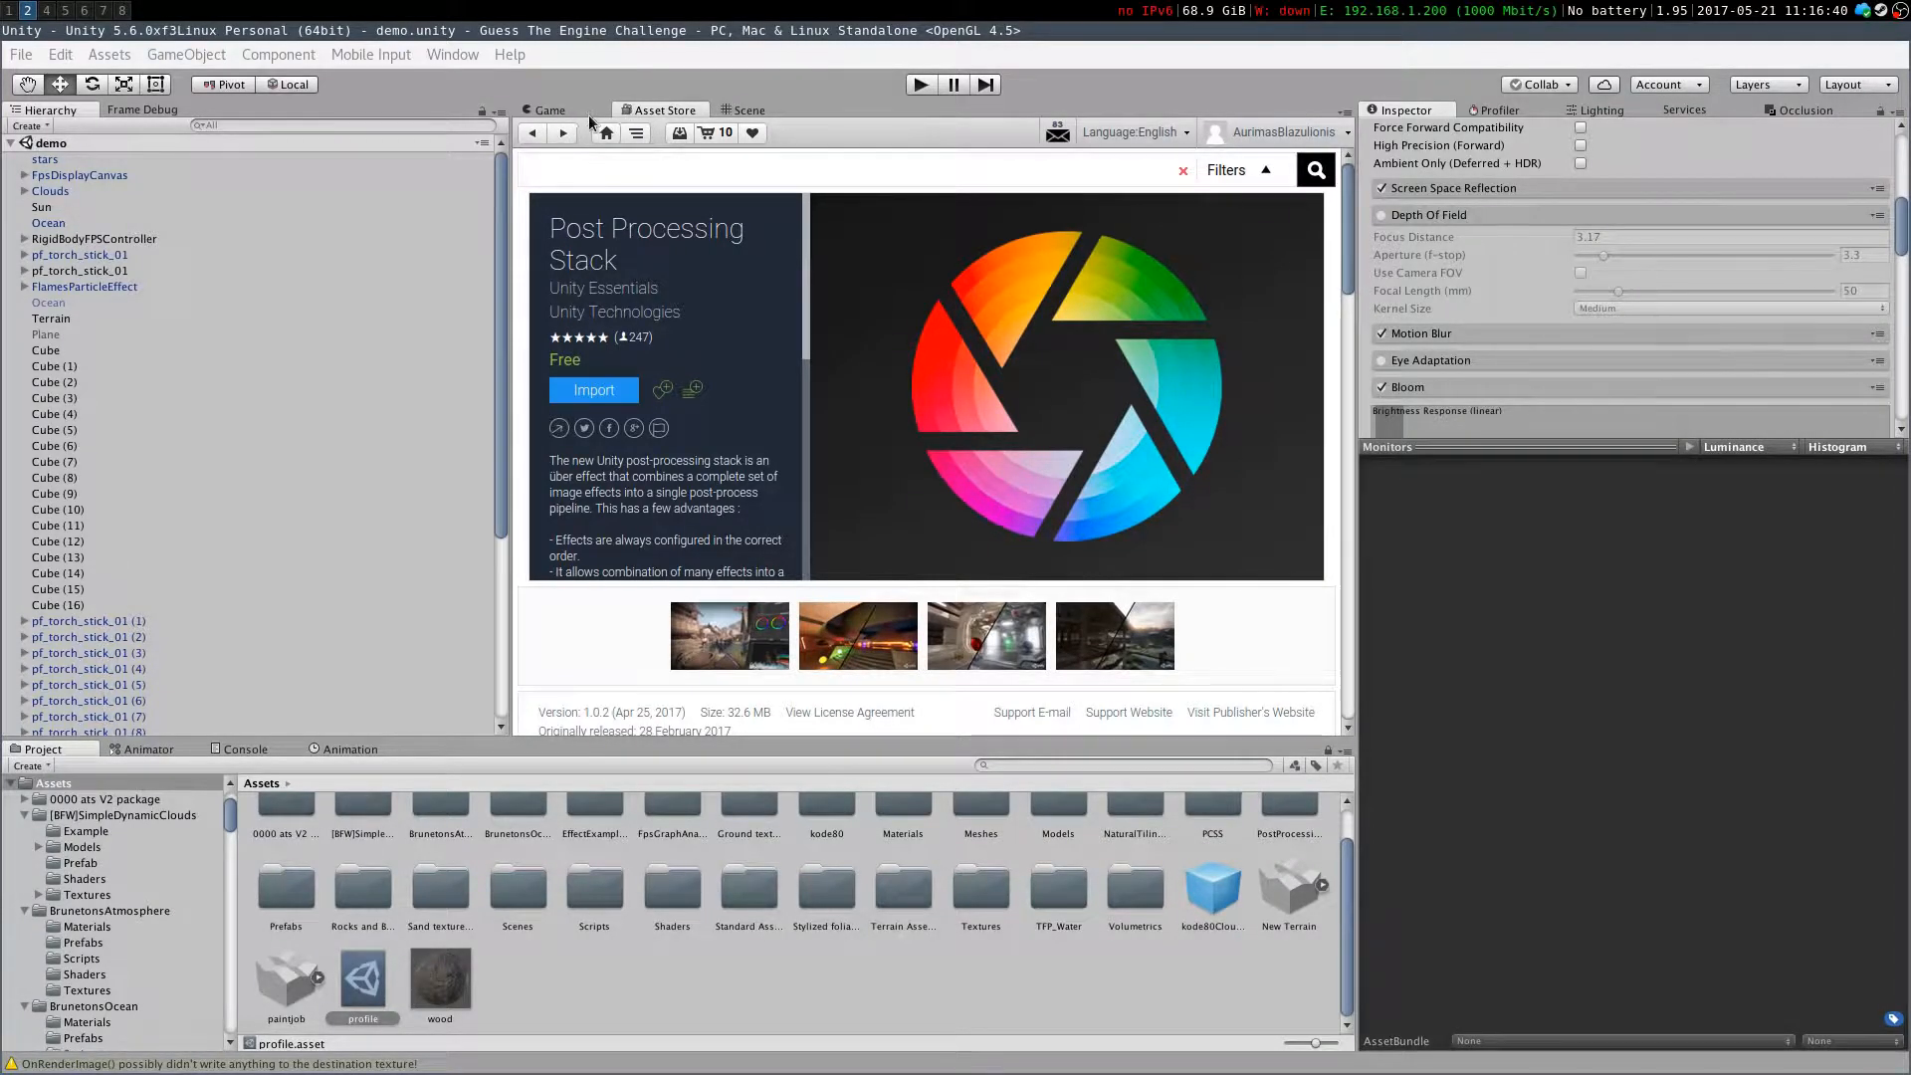
{"action": "scroll", "coordinate": [806, 901], "scroll_direction": "up", "scroll_amount": 1}
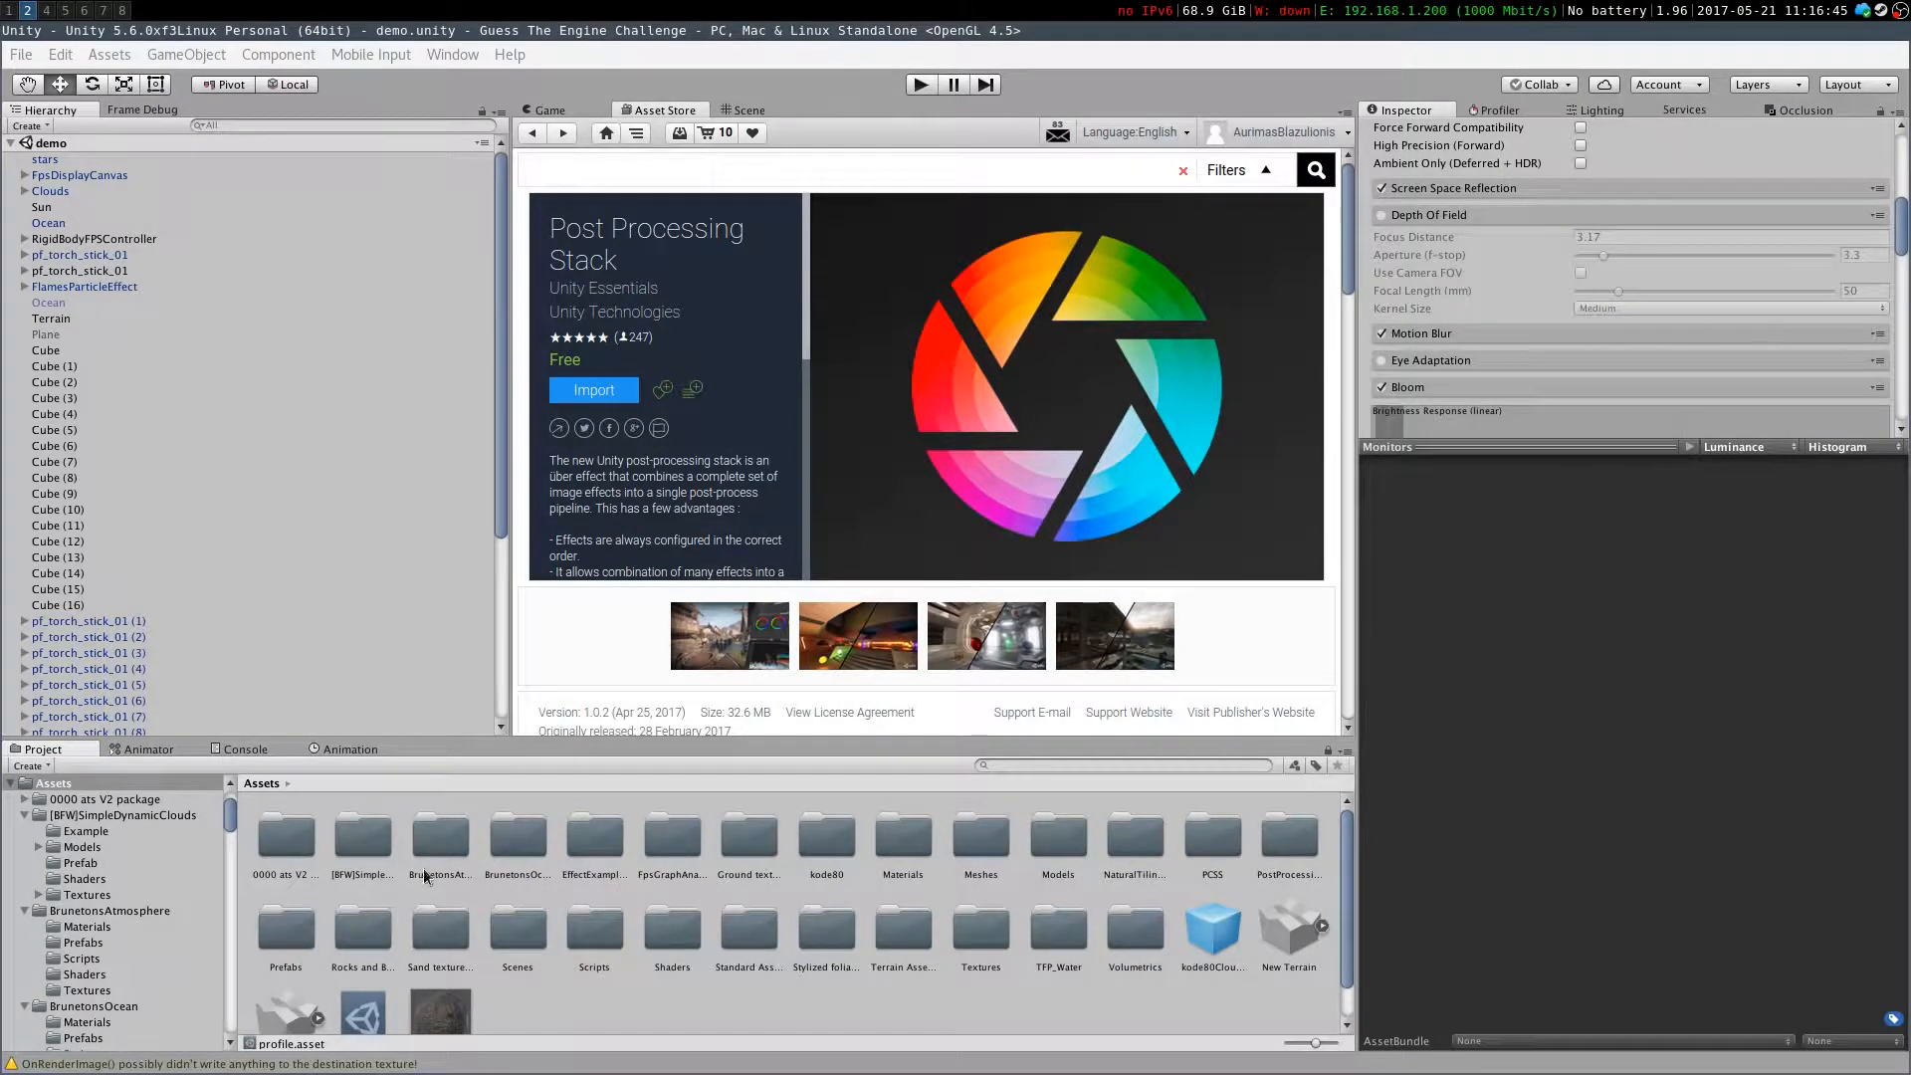
Search the Asset Store for free "clouds" assets and open [BFW]Simple Dynamic Clouds
{"action": "left_click", "coordinate": [666, 165]}
{"action": "type", "text": "clouds"}
{"action": "key", "text": "Return"}
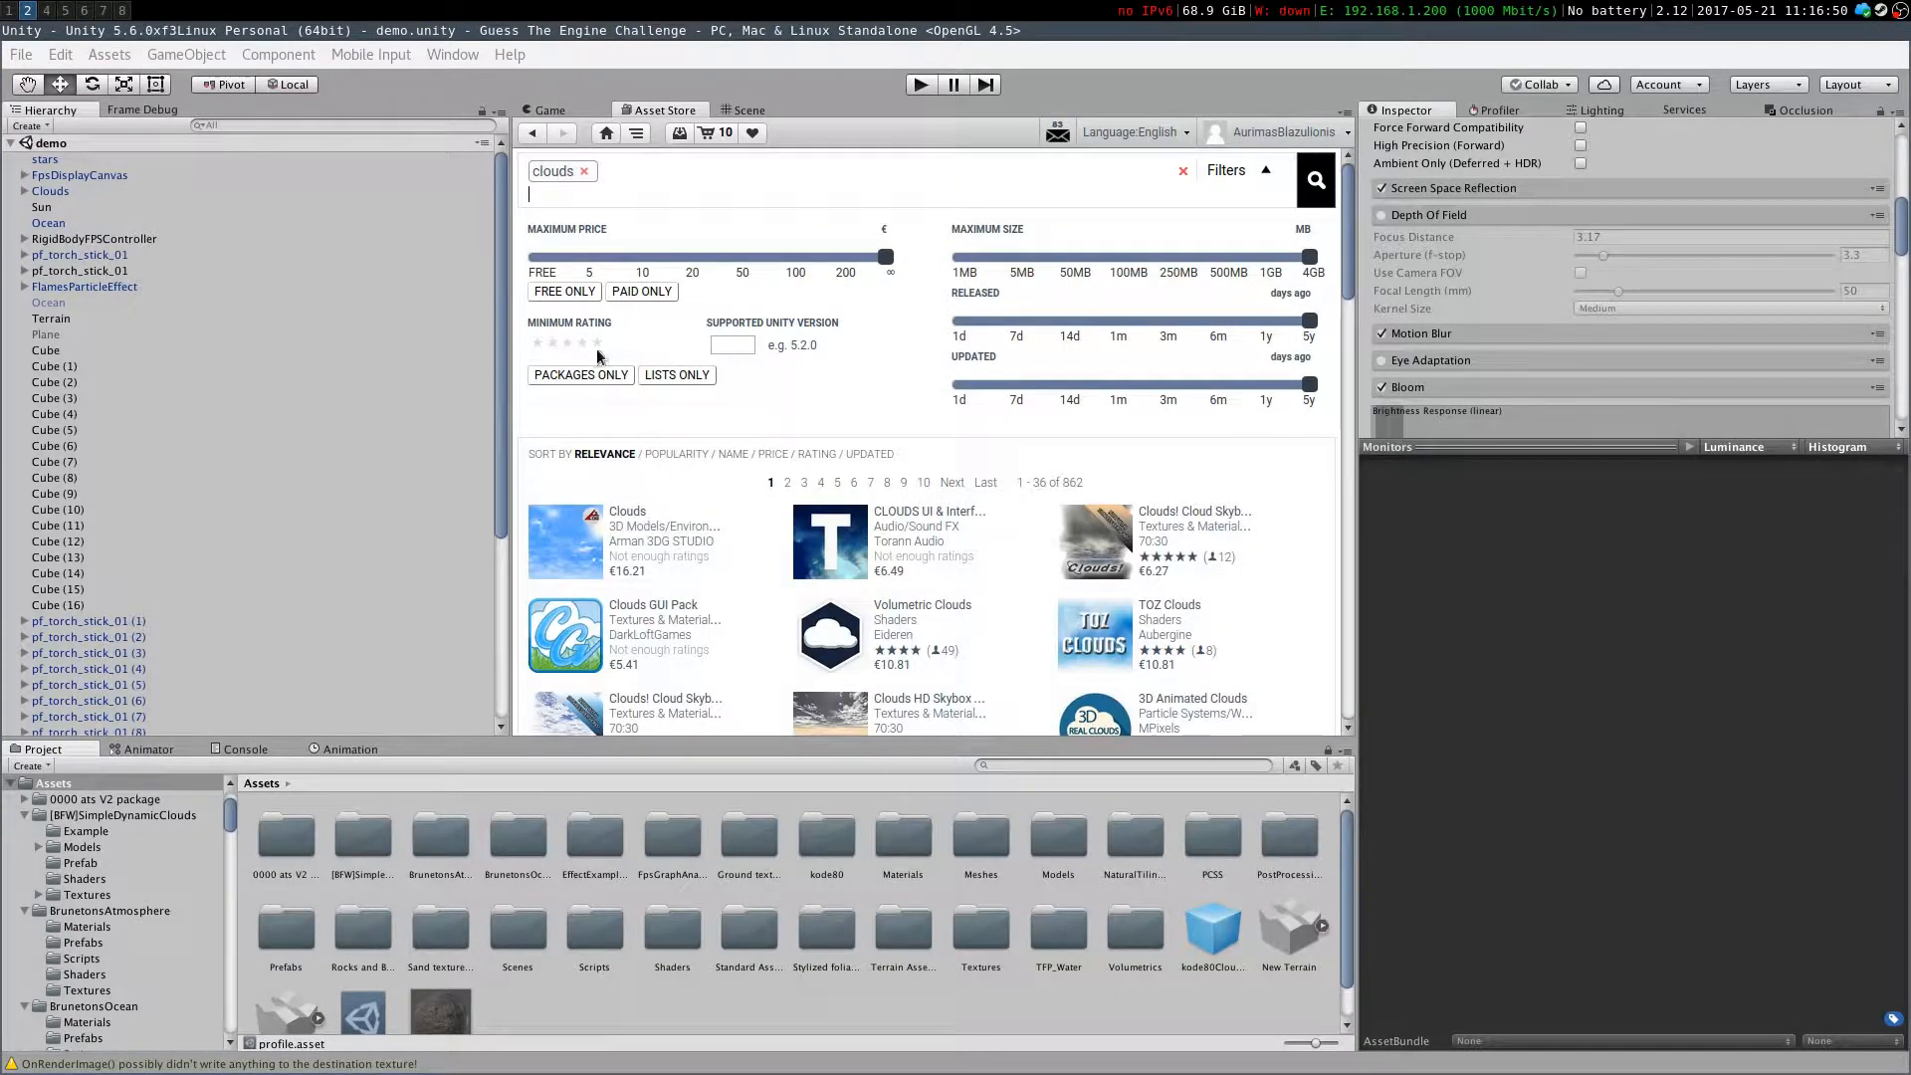
{"action": "left_click_drag", "start_coordinate": [595, 259], "coordinate": [498, 251]}
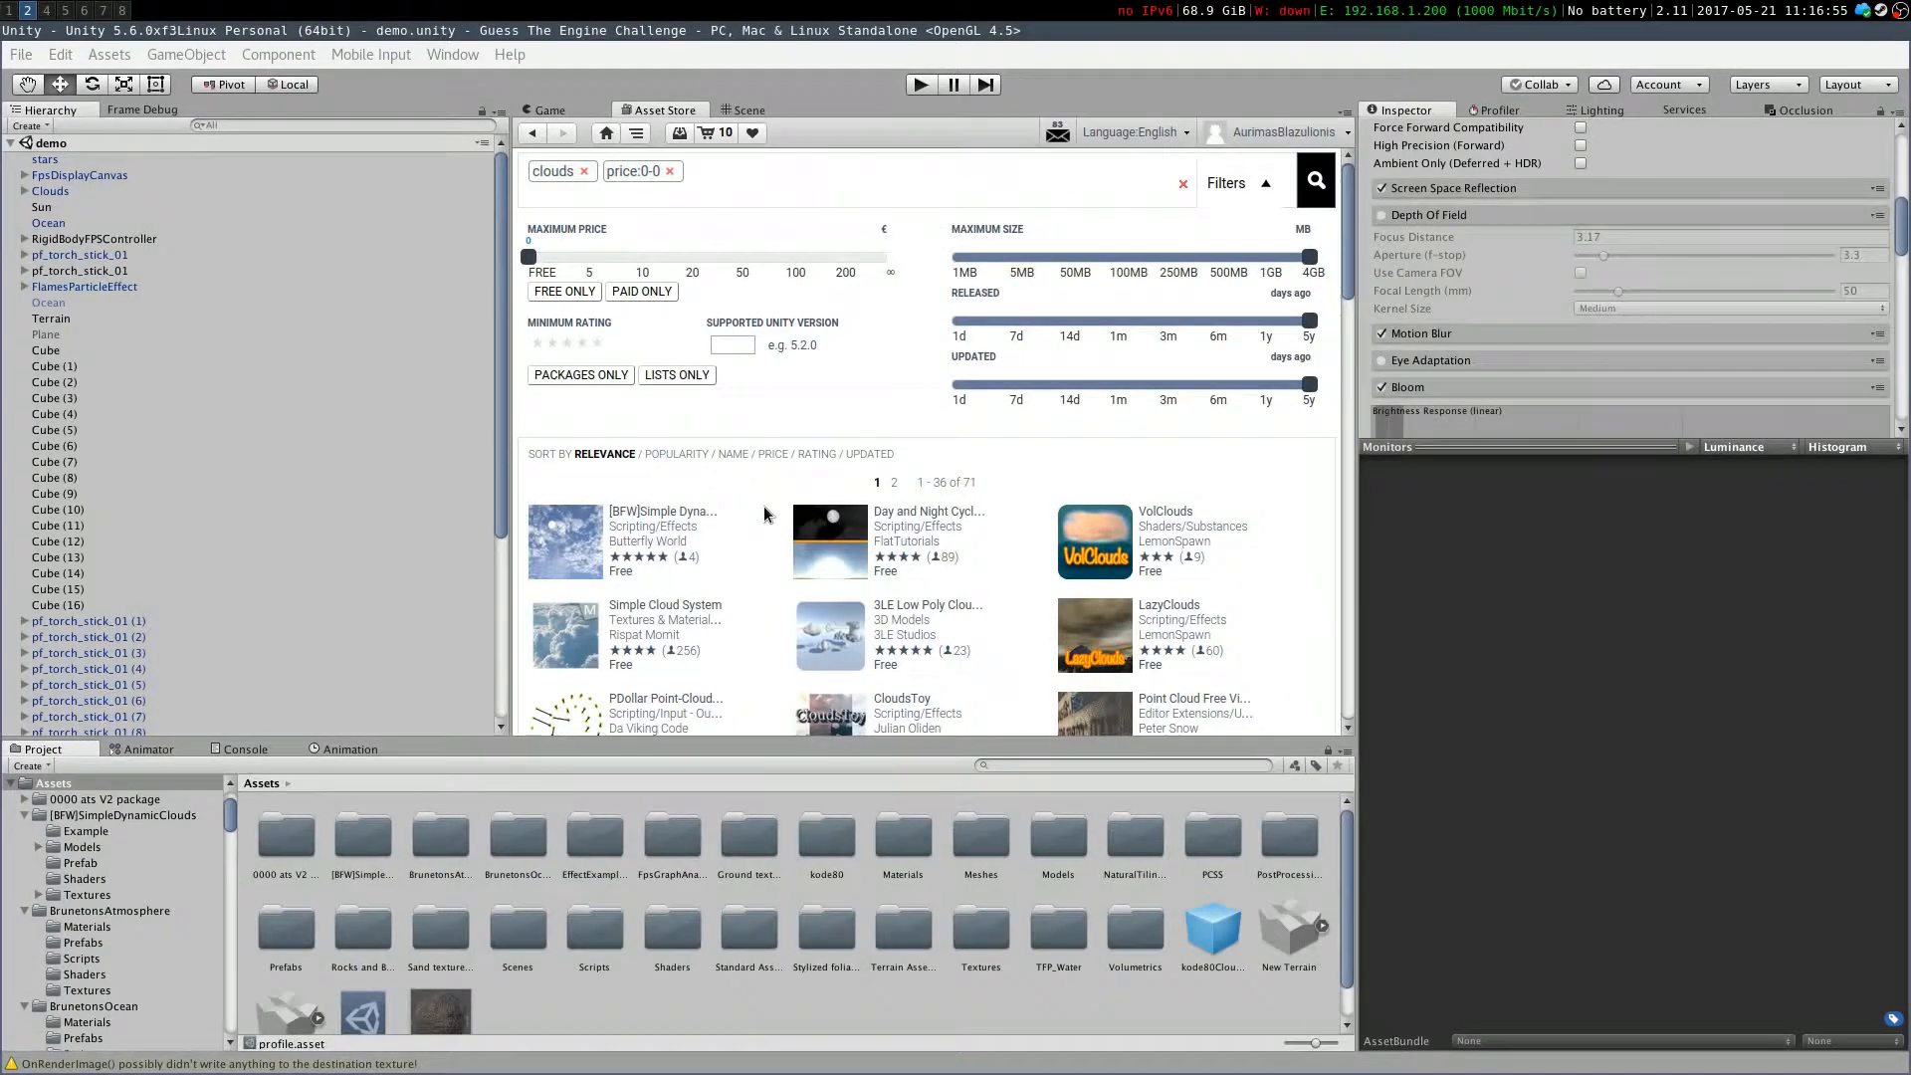
{"action": "left_click", "coordinate": [705, 527]}
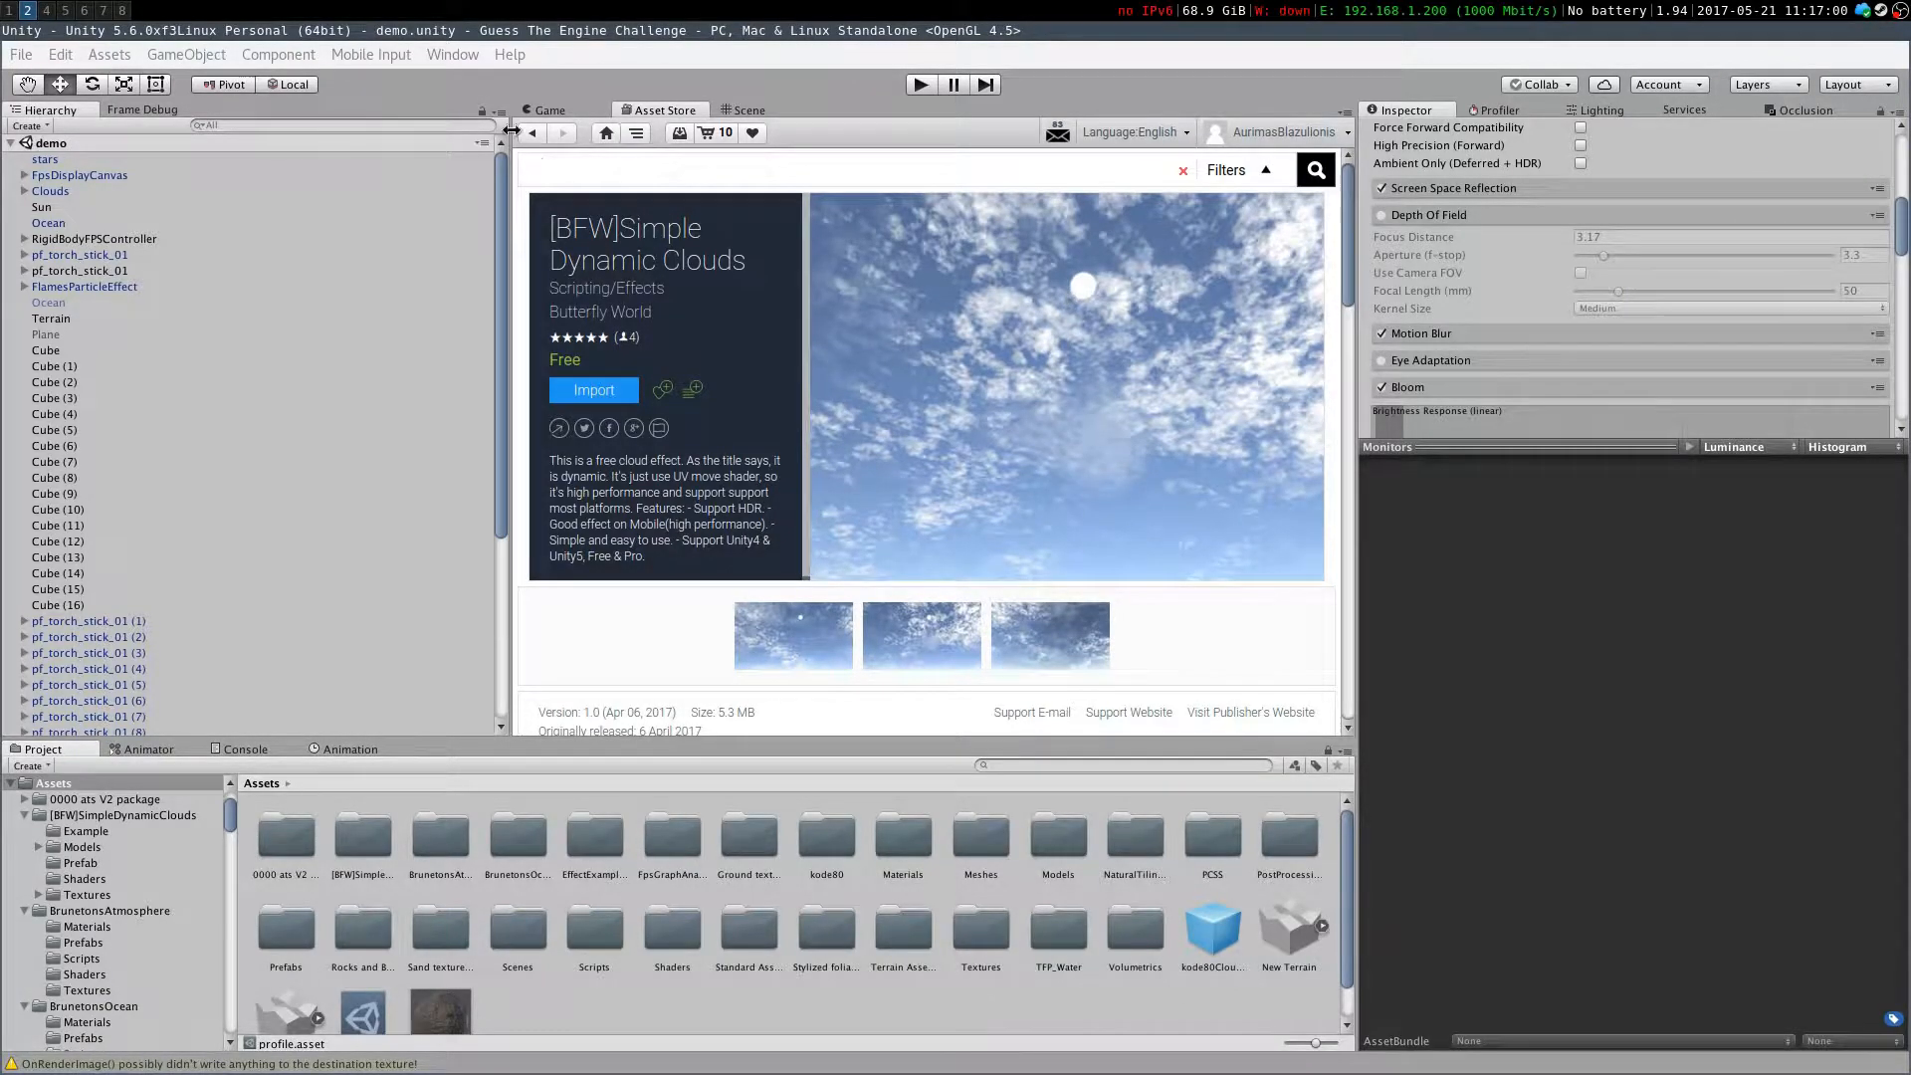
In the Scene view, select the Clouds object and set its Y position to 30
{"action": "left_click", "coordinate": [753, 110]}
{"action": "right_click_drag", "start_coordinate": [791, 460], "coordinate": [973, 328]}
{"action": "left_click", "coordinate": [972, 329]}
{"action": "left_click", "coordinate": [1739, 209]}
{"action": "type", "text": "0"}
{"action": "right_click_drag", "start_coordinate": [971, 456], "coordinate": [1134, 408]}
{"action": "left_click", "coordinate": [1722, 209]}
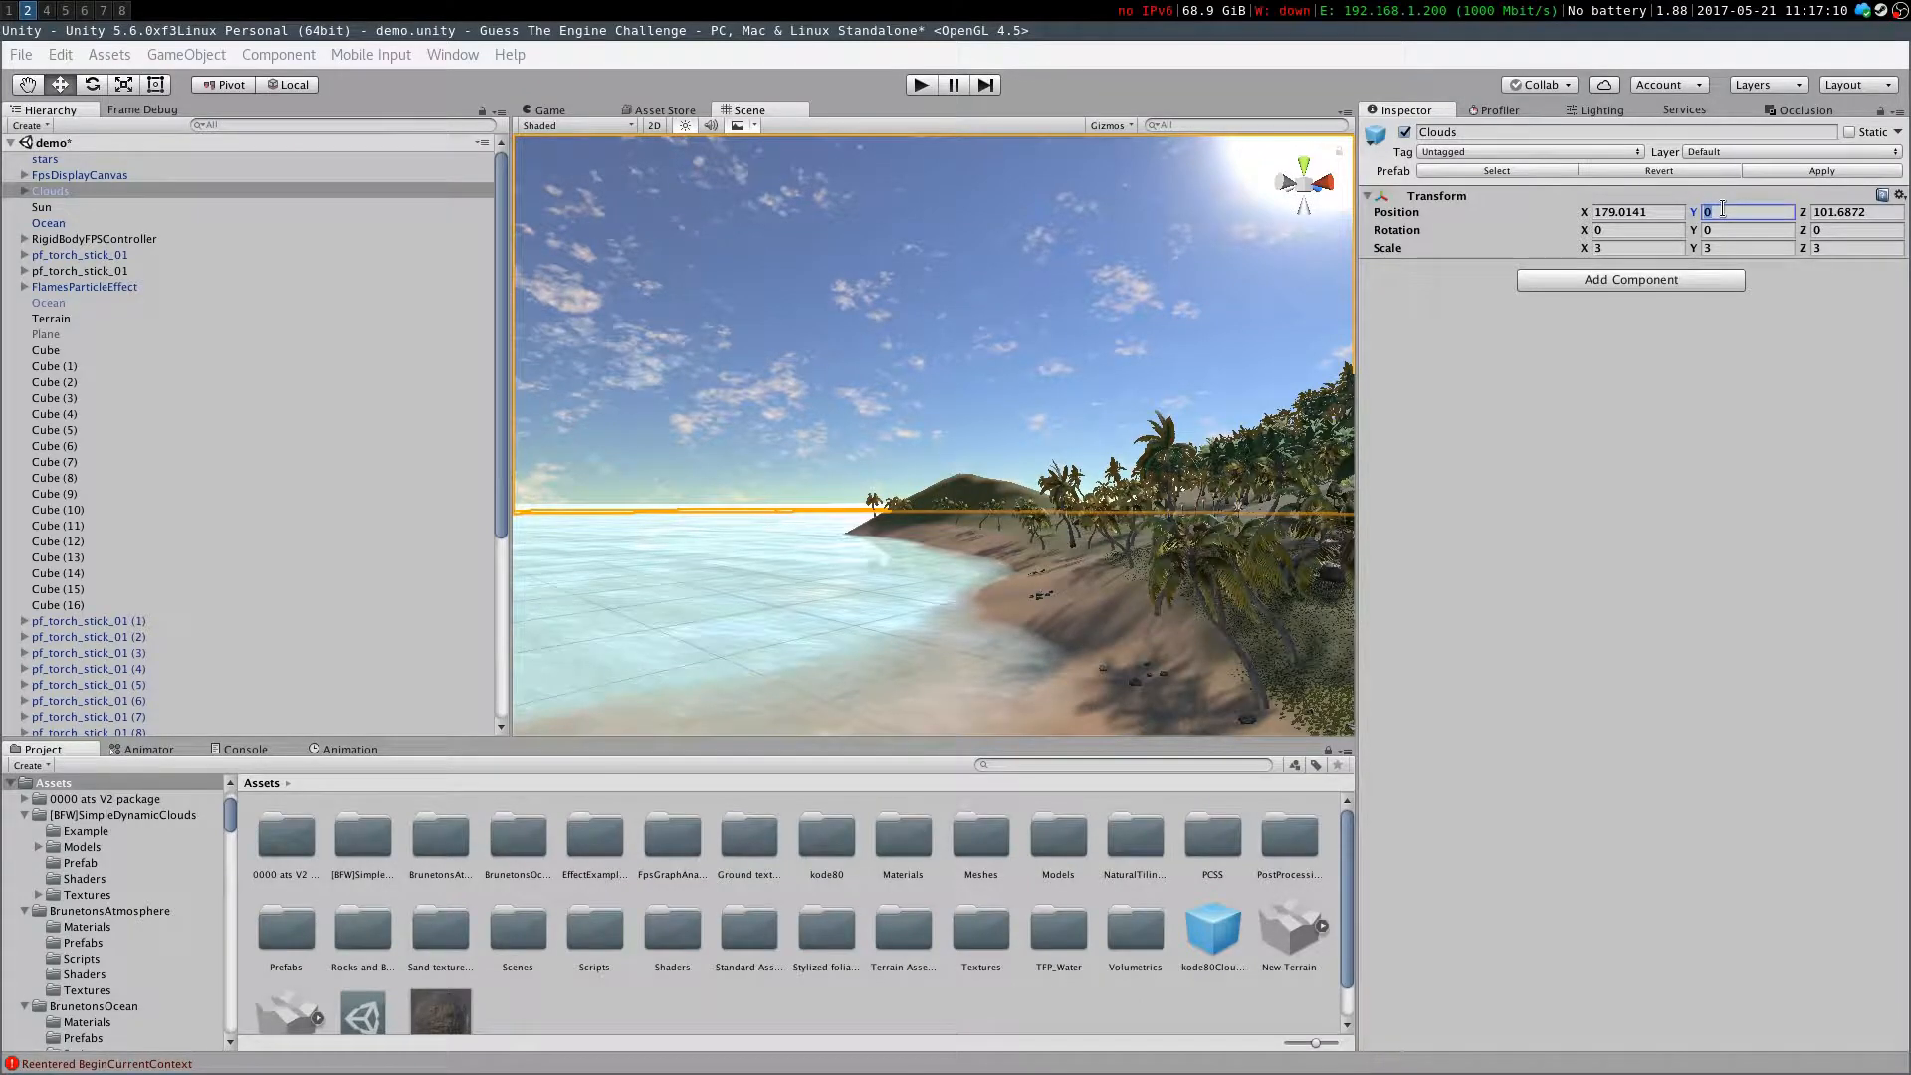
{"action": "type", "text": "10"}
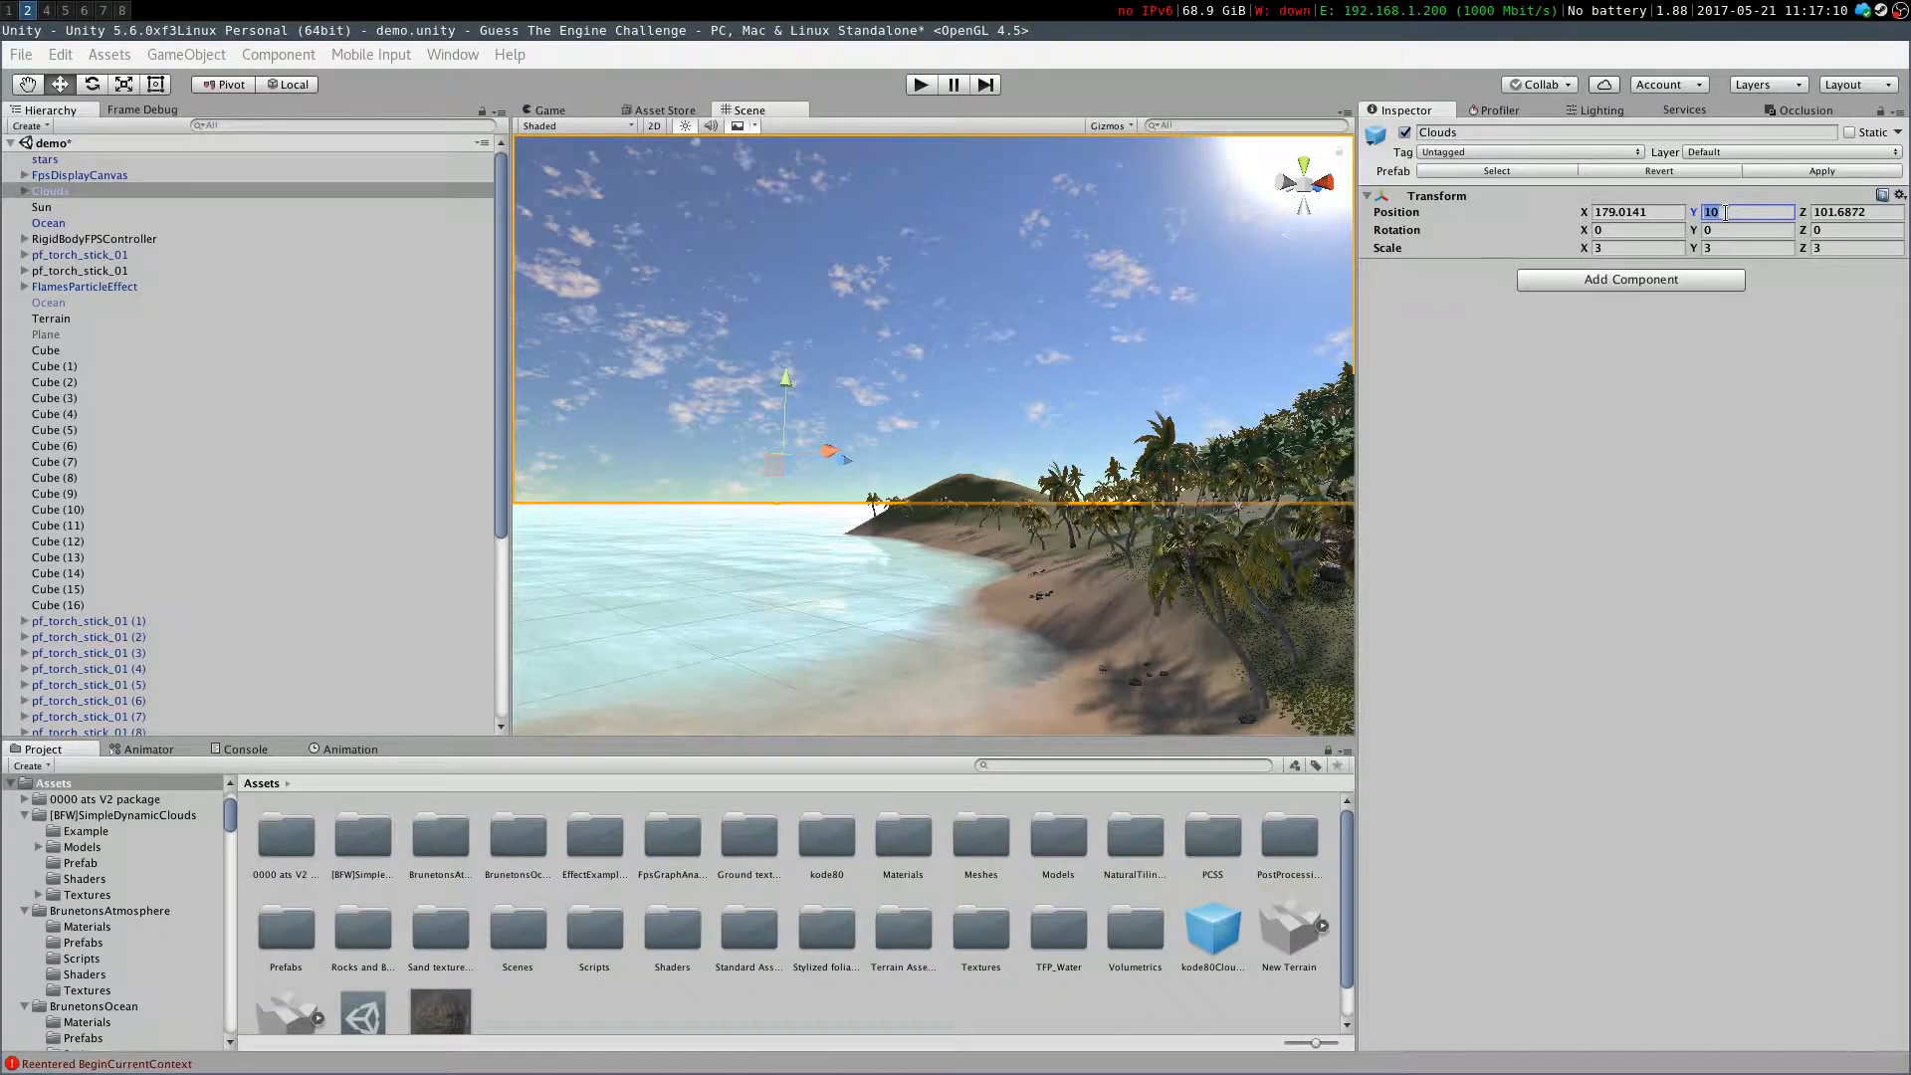
{"action": "type", "text": "30"}
Select the Low cloud layer and expand its LowCloud material settings
{"action": "right_click_drag", "start_coordinate": [831, 384], "coordinate": [609, 530]}
{"action": "right_click_drag", "start_coordinate": [1061, 517], "coordinate": [957, 453]}
{"action": "left_click", "coordinate": [923, 470]}
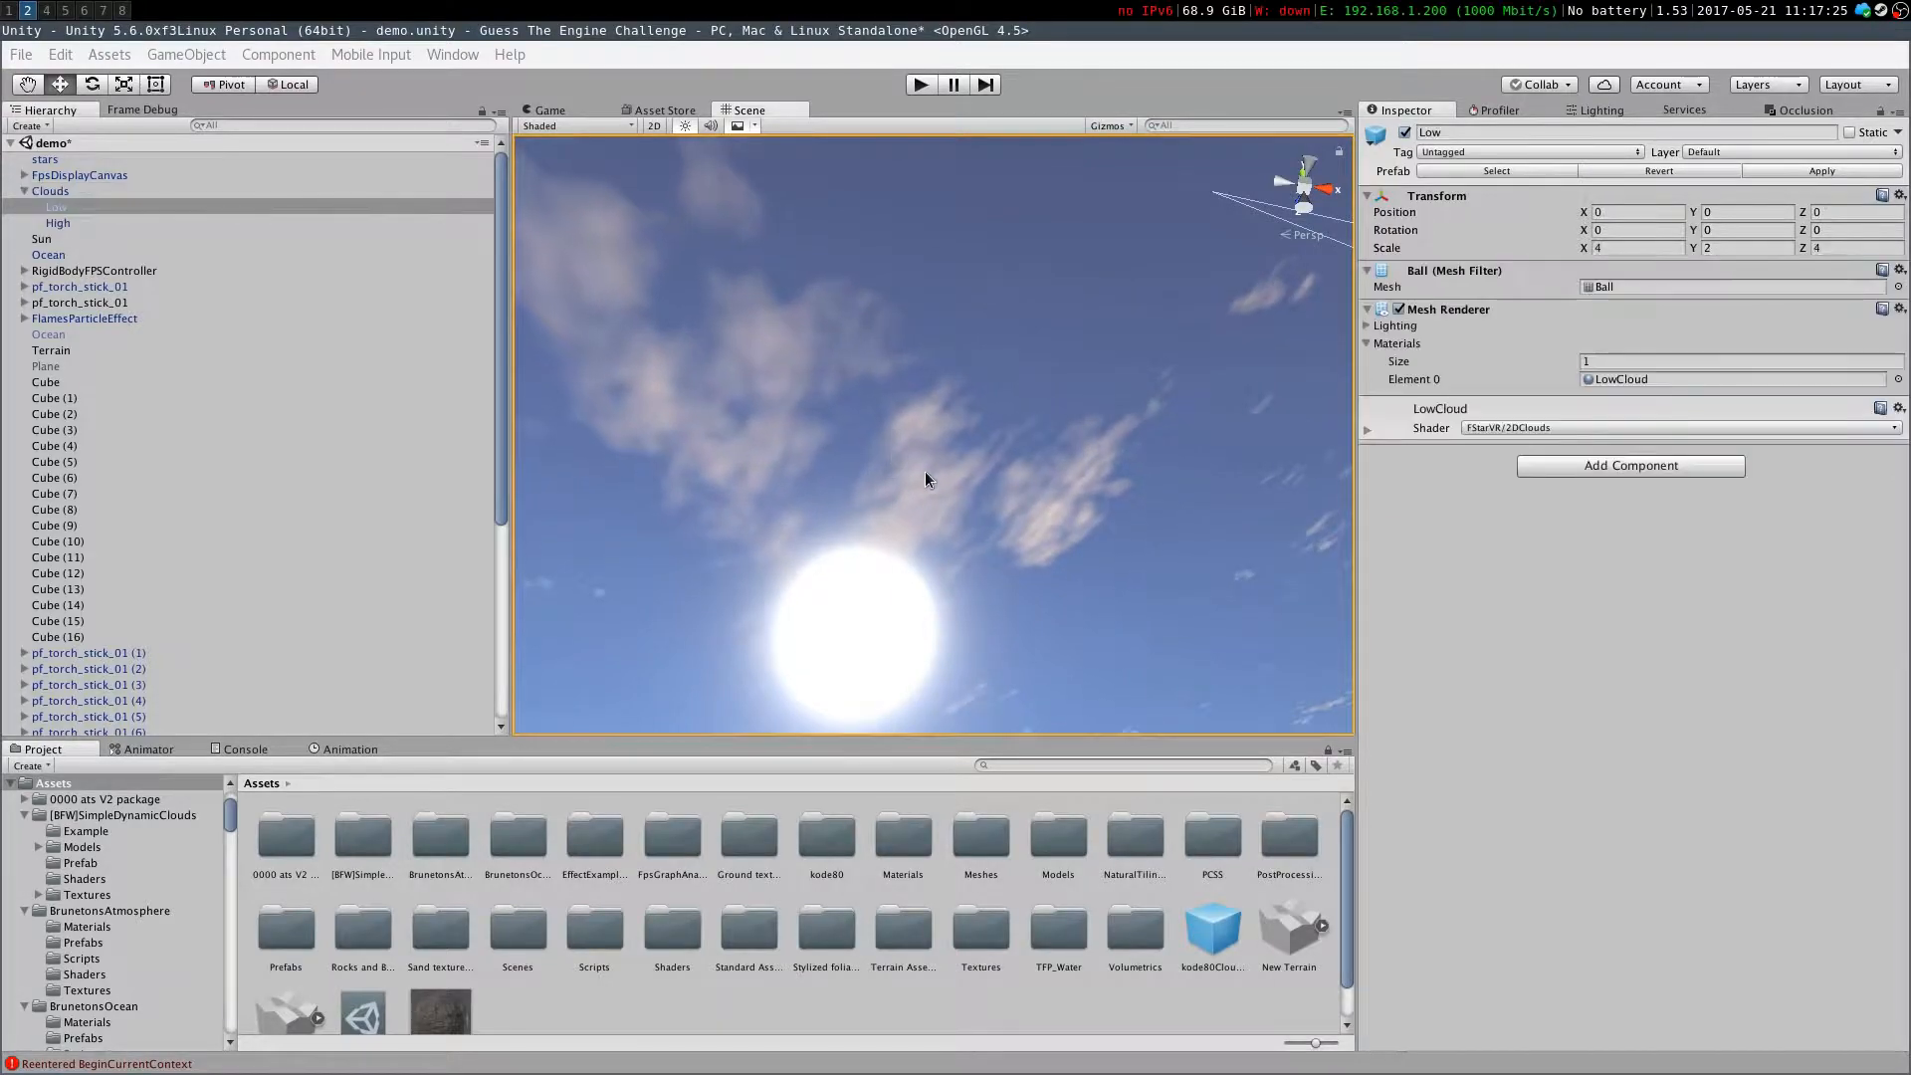
{"action": "left_click", "coordinate": [1367, 429]}
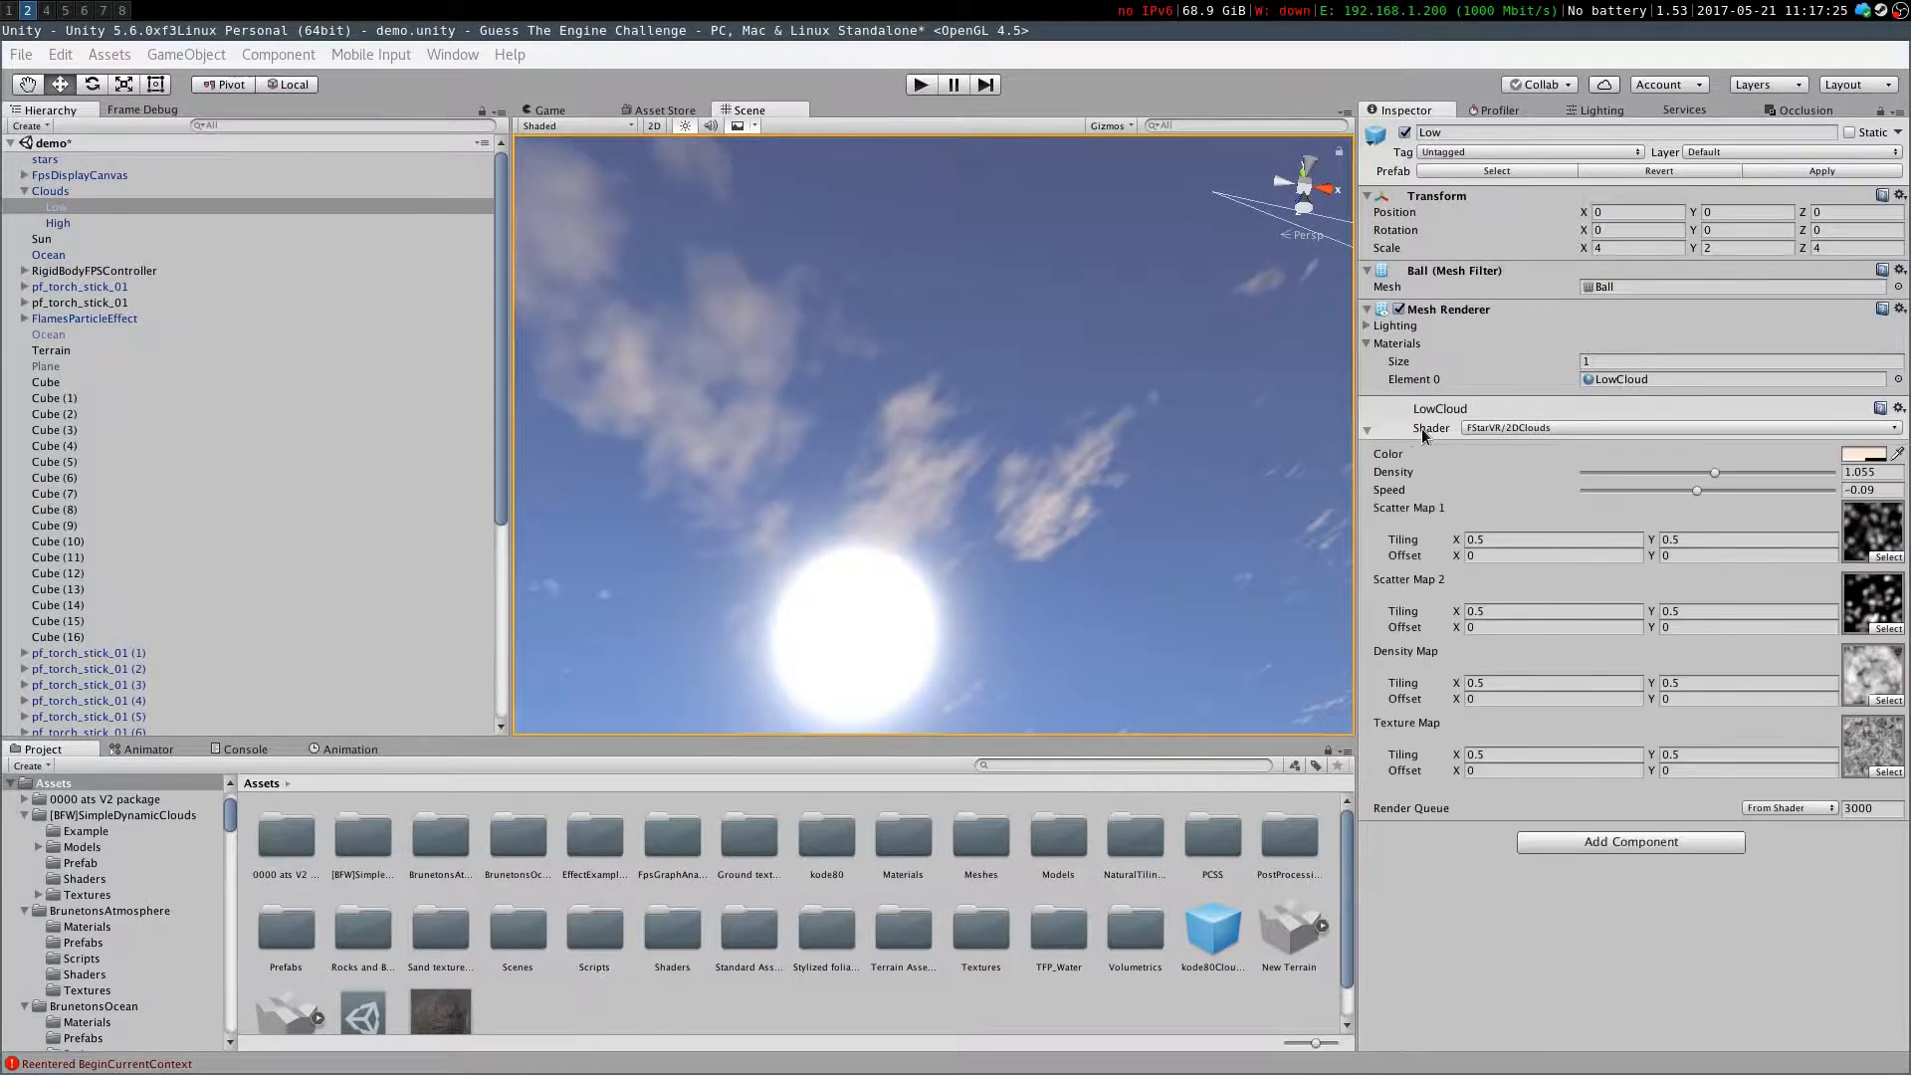
{"action": "left_click", "coordinate": [1588, 432]}
{"action": "mouse_move", "coordinate": [1538, 691]}
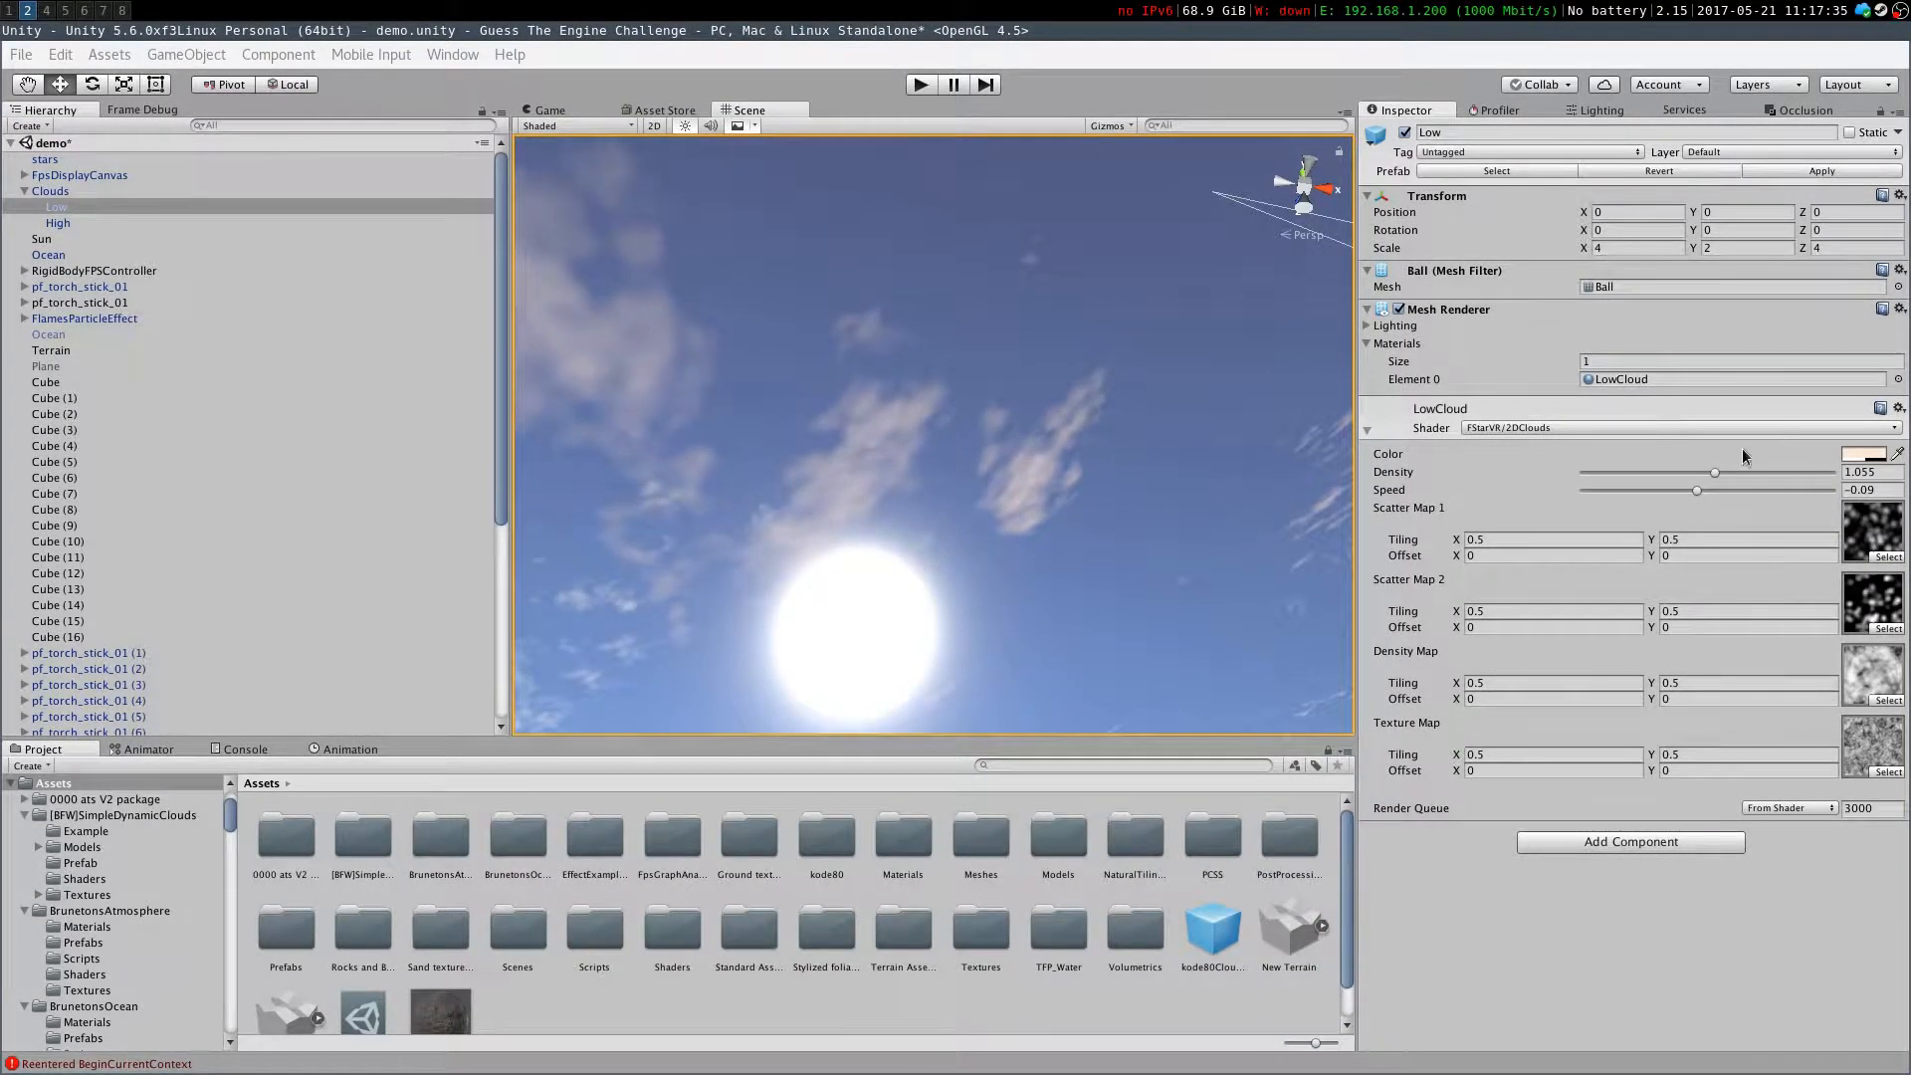
Set the LowCloud material's Speed to -0.61
{"action": "right_click_drag", "start_coordinate": [976, 569], "coordinate": [567, 532]}
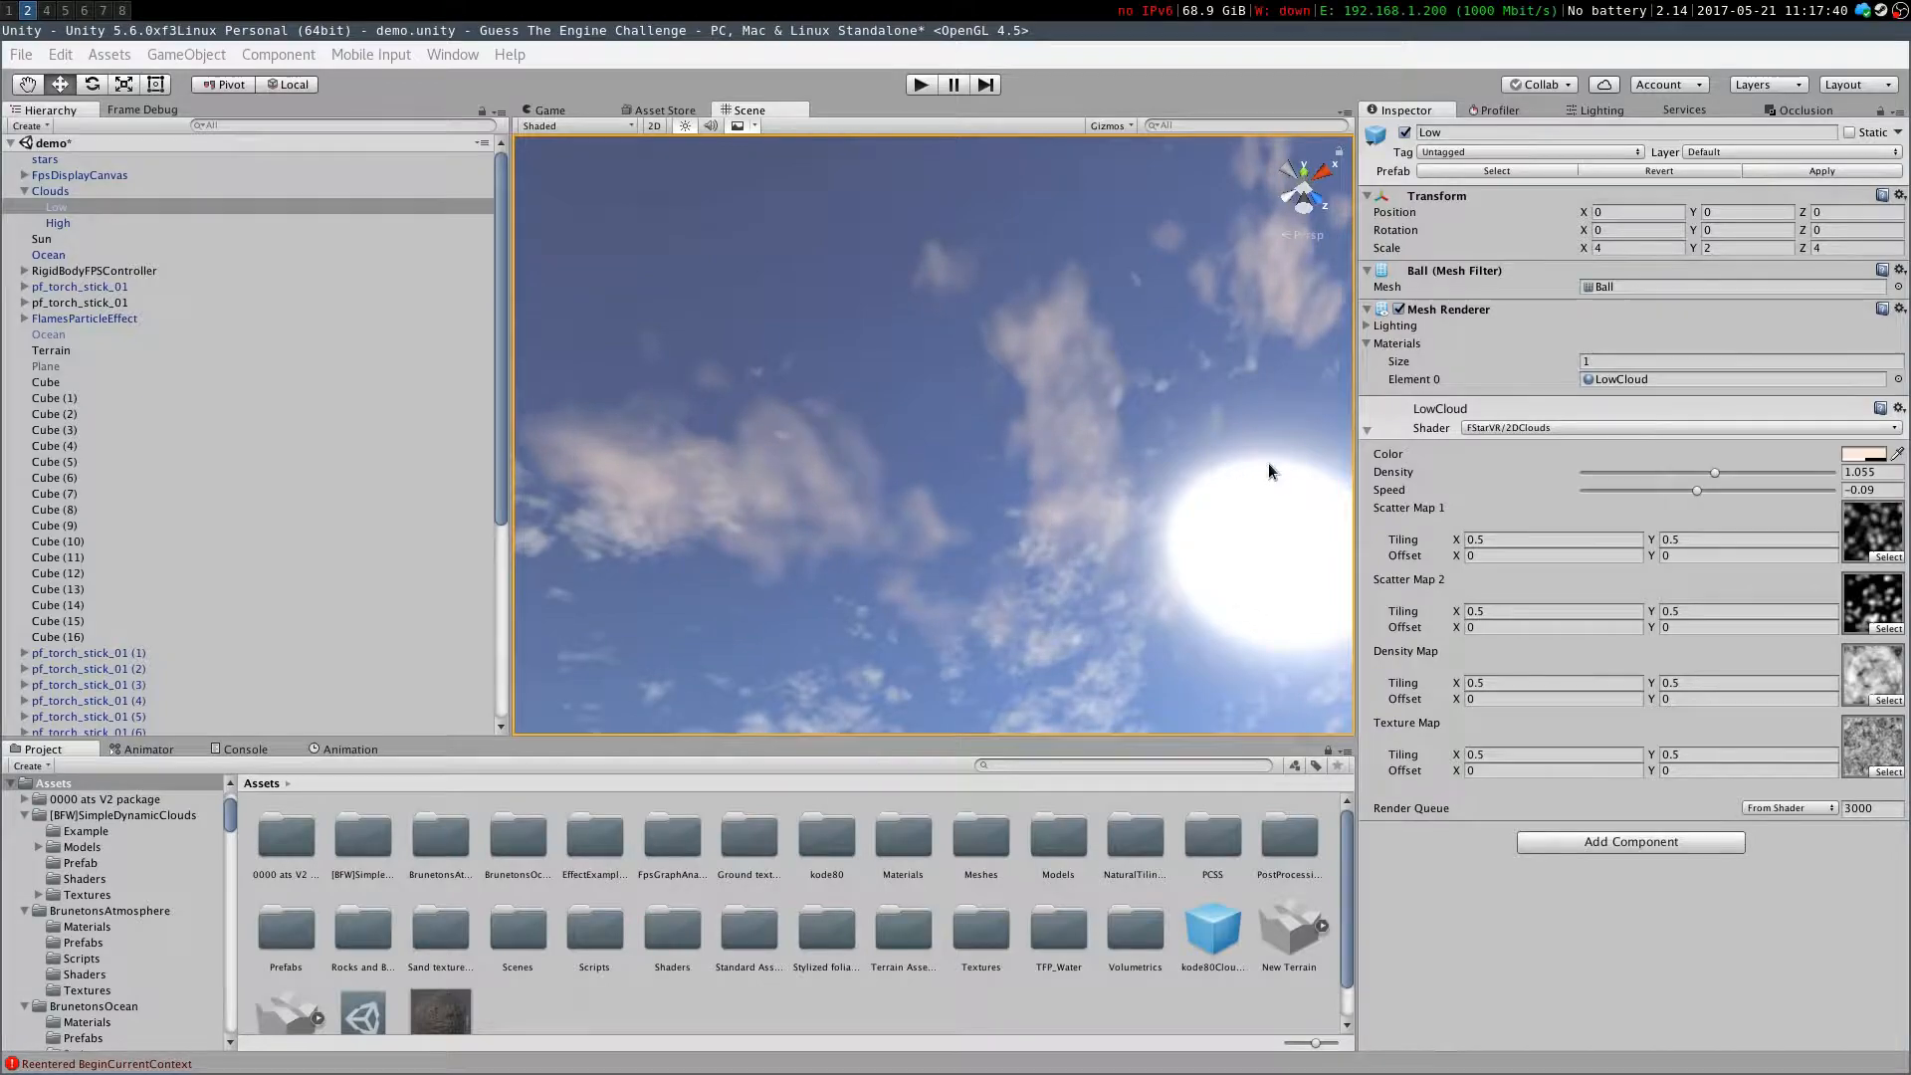
{"action": "left_click_drag", "start_coordinate": [1700, 488], "coordinate": [1822, 487]}
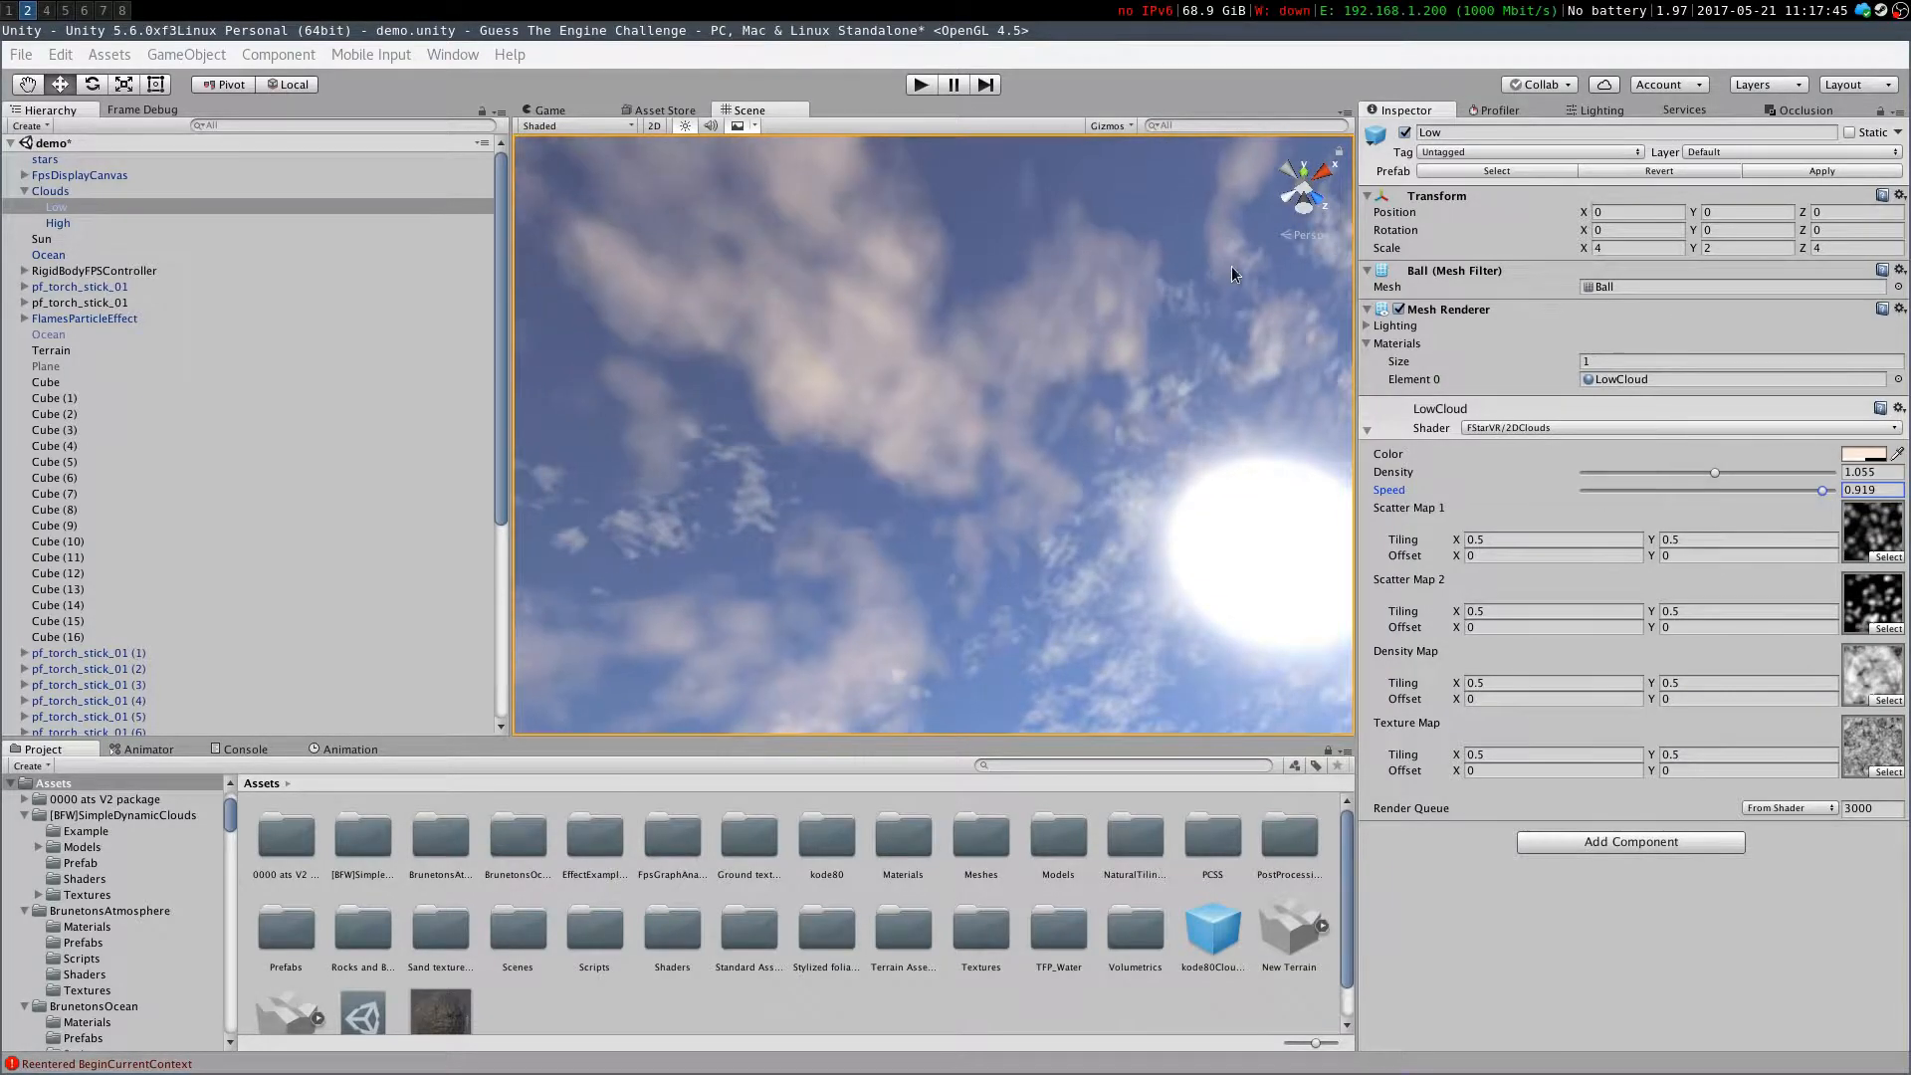
{"action": "right_click_drag", "start_coordinate": [818, 353], "coordinate": [892, 546]}
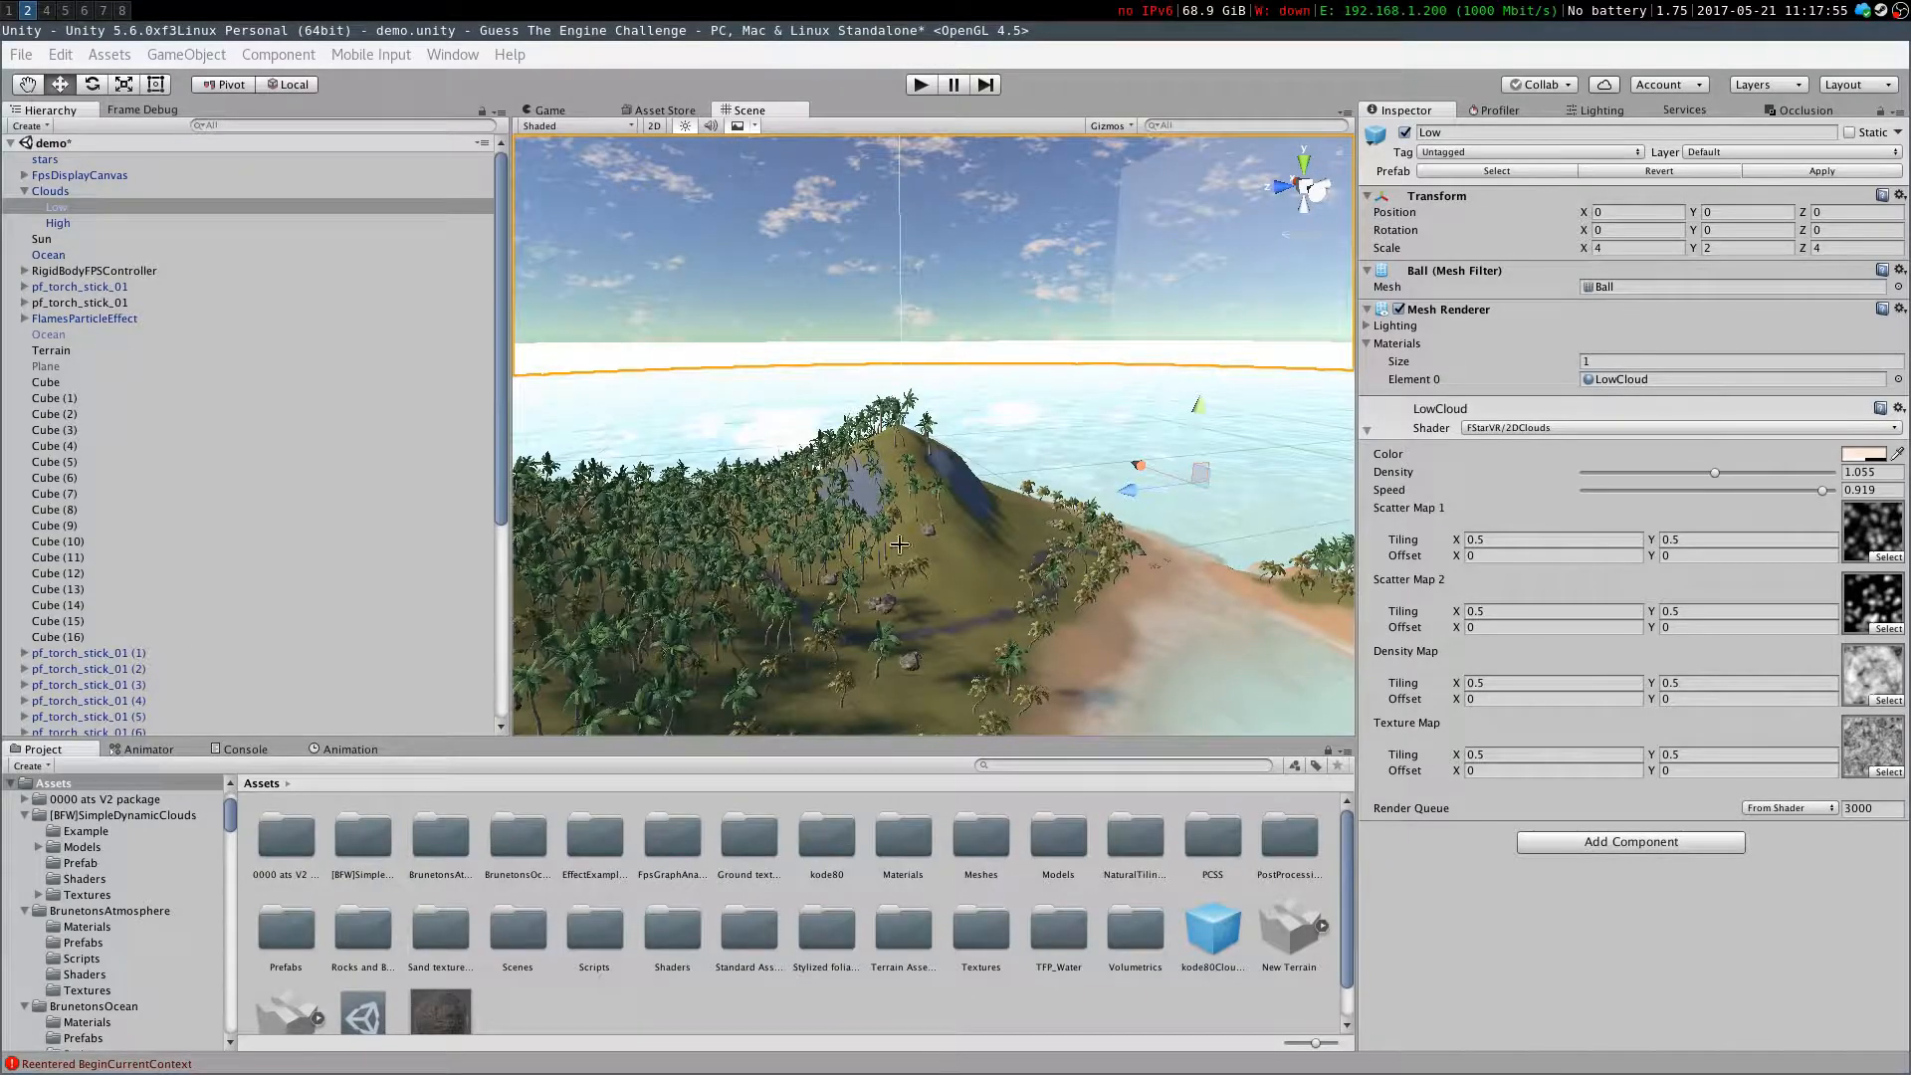
{"action": "right_click_drag", "start_coordinate": [1017, 519], "coordinate": [814, 466]}
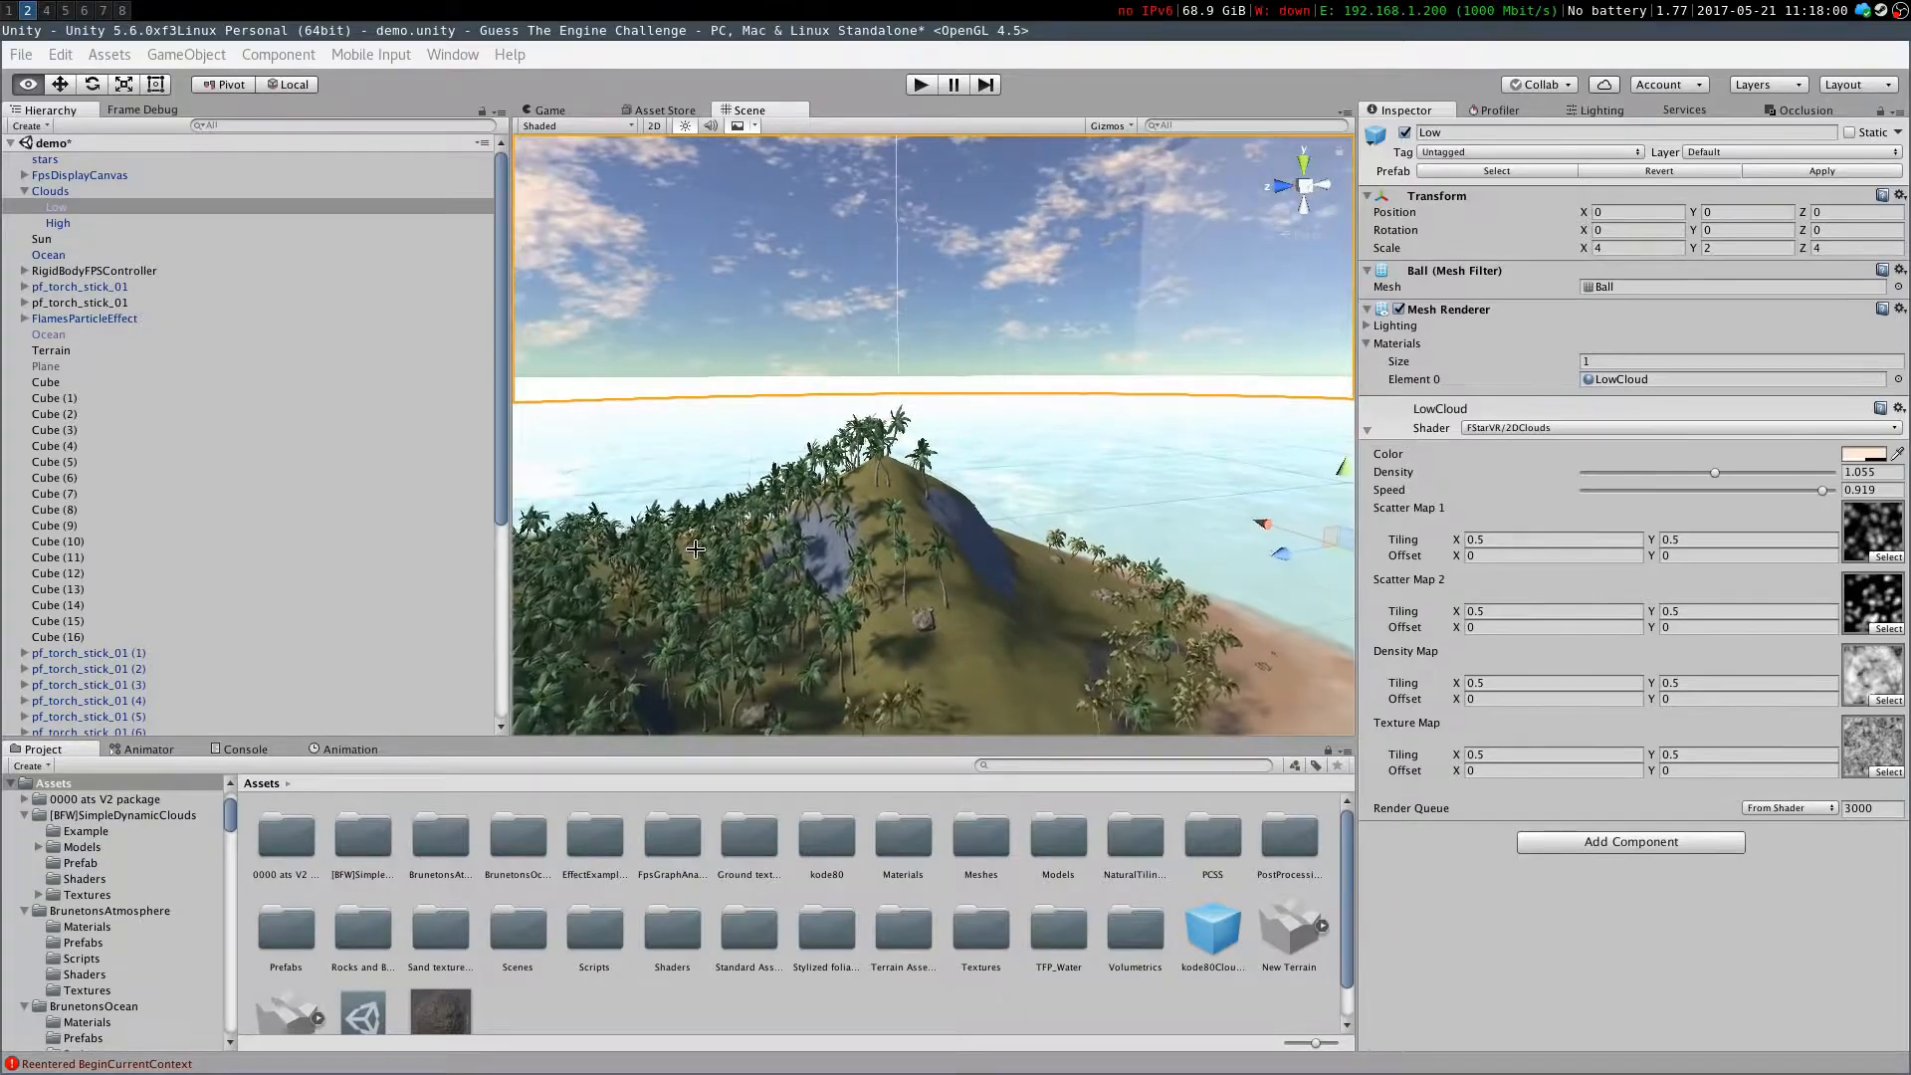
{"action": "right_click_drag", "start_coordinate": [520, 502], "coordinate": [602, 371]}
{"action": "right_click_drag", "start_coordinate": [1319, 422], "coordinate": [889, 521]}
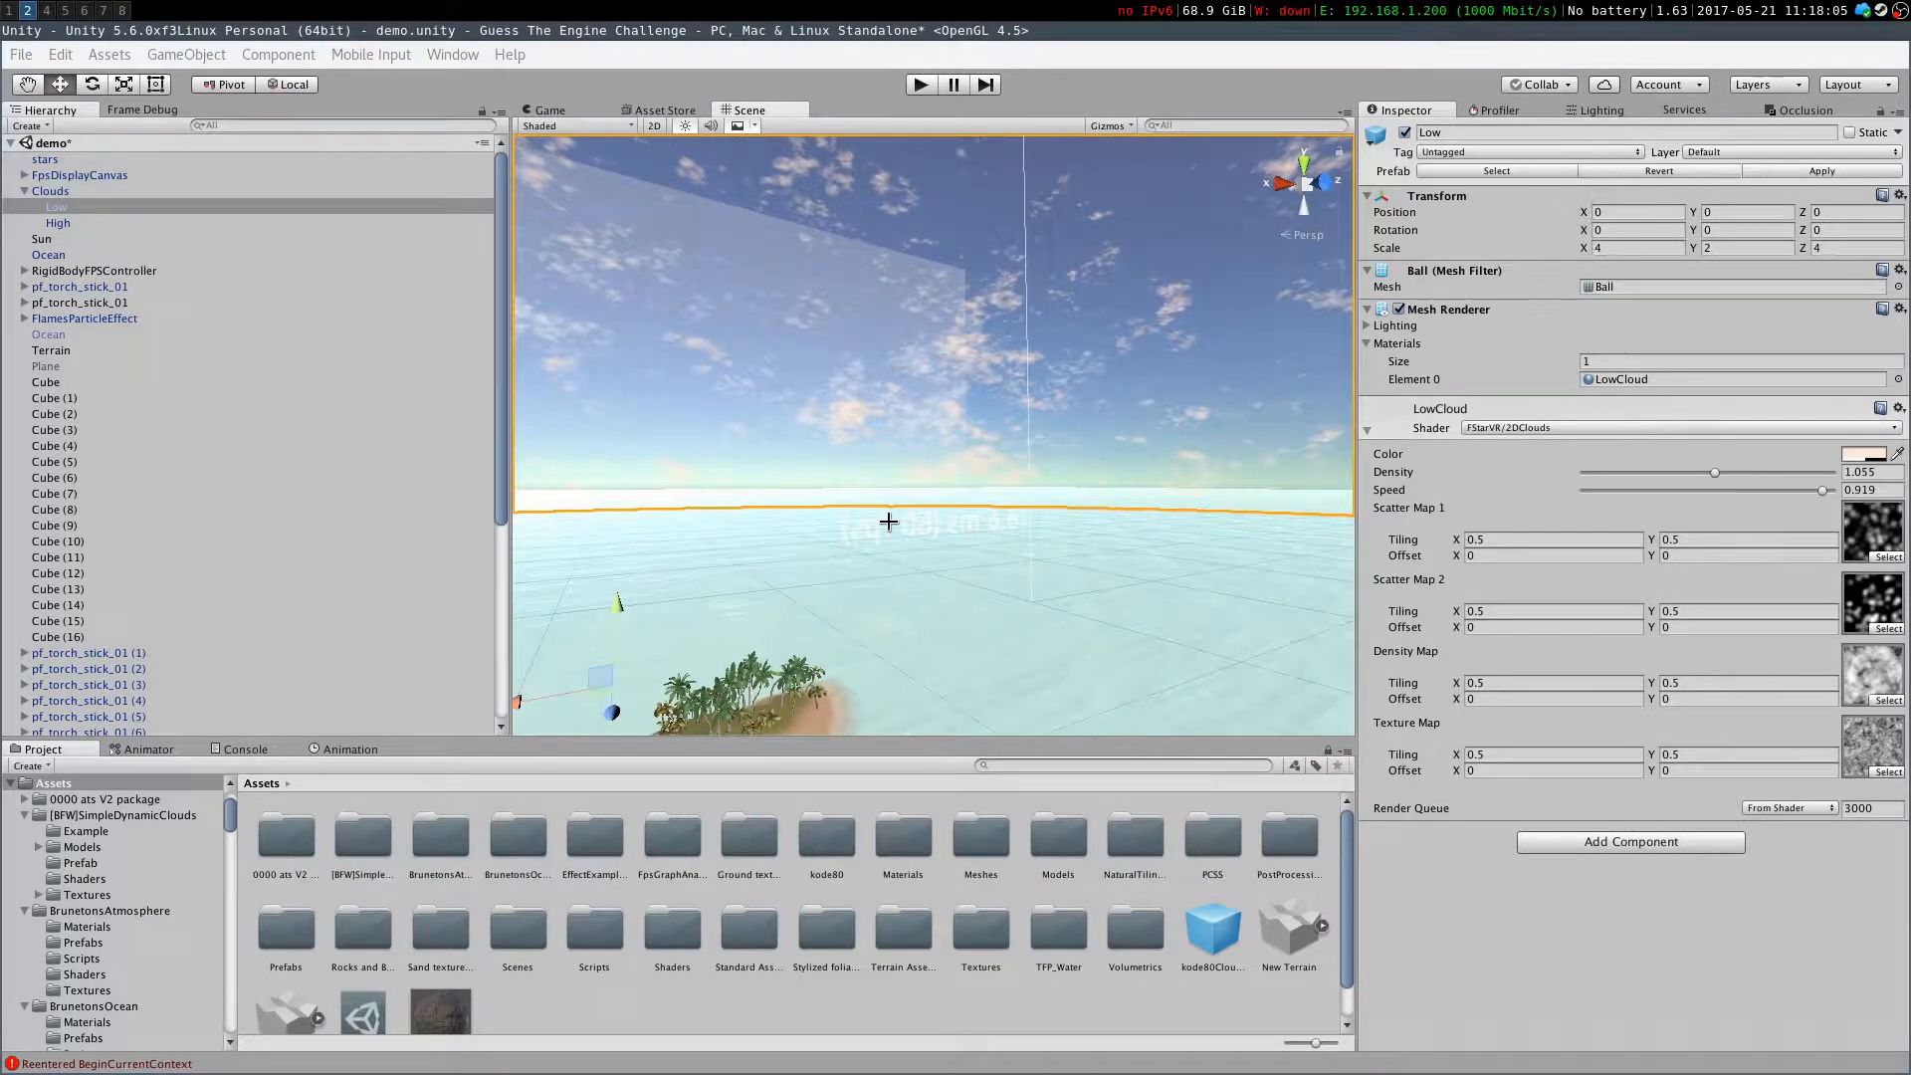
{"action": "right_click_drag", "start_coordinate": [1276, 265], "coordinate": [1181, 286]}
{"action": "right_click_drag", "start_coordinate": [790, 200], "coordinate": [932, 279]}
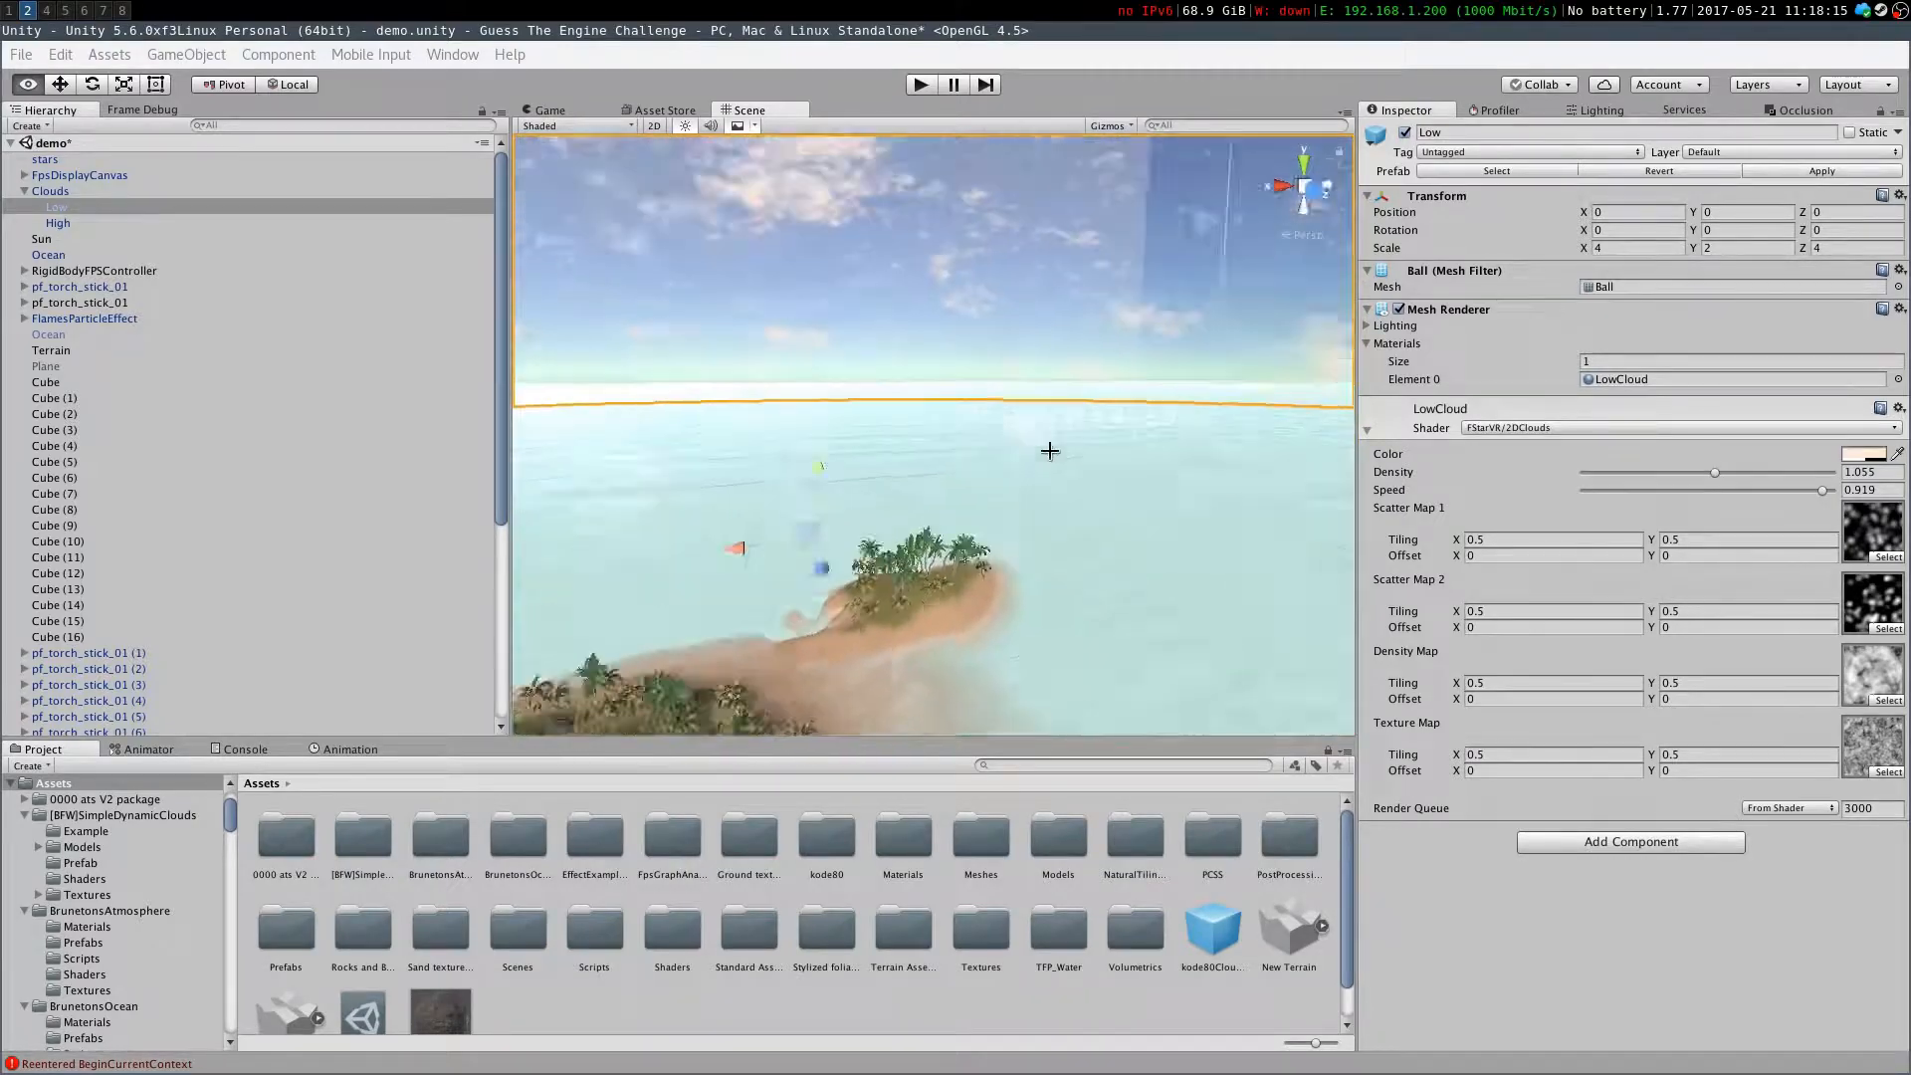
{"action": "right_click_drag", "start_coordinate": [852, 518], "coordinate": [1393, 488]}
{"action": "left_click", "coordinate": [1632, 491]}
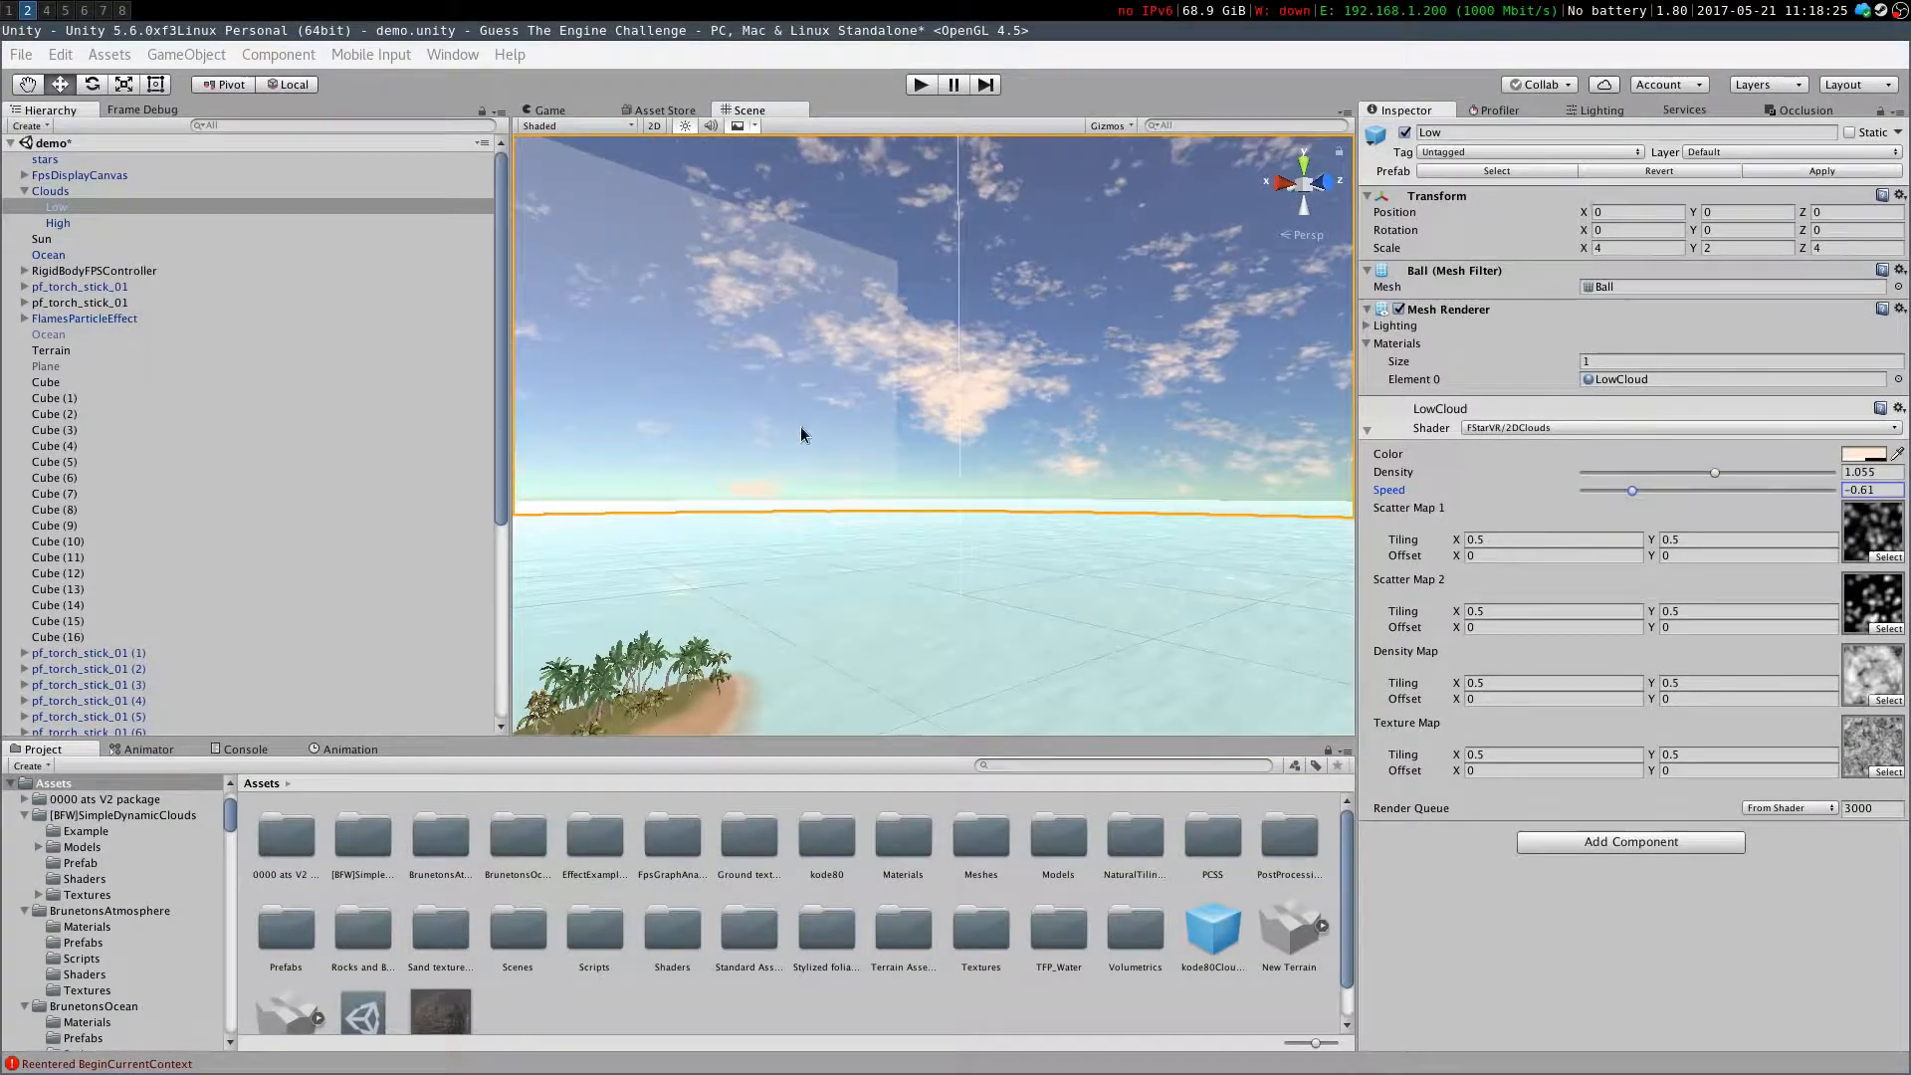
Lower the LowCloud density to 0.446 and reduce the cloud color's alpha to 63
{"action": "right_click_drag", "start_coordinate": [823, 414], "coordinate": [607, 299]}
{"action": "left_click_drag", "start_coordinate": [1712, 476], "coordinate": [1640, 491]}
{"action": "left_click", "coordinate": [1863, 454]}
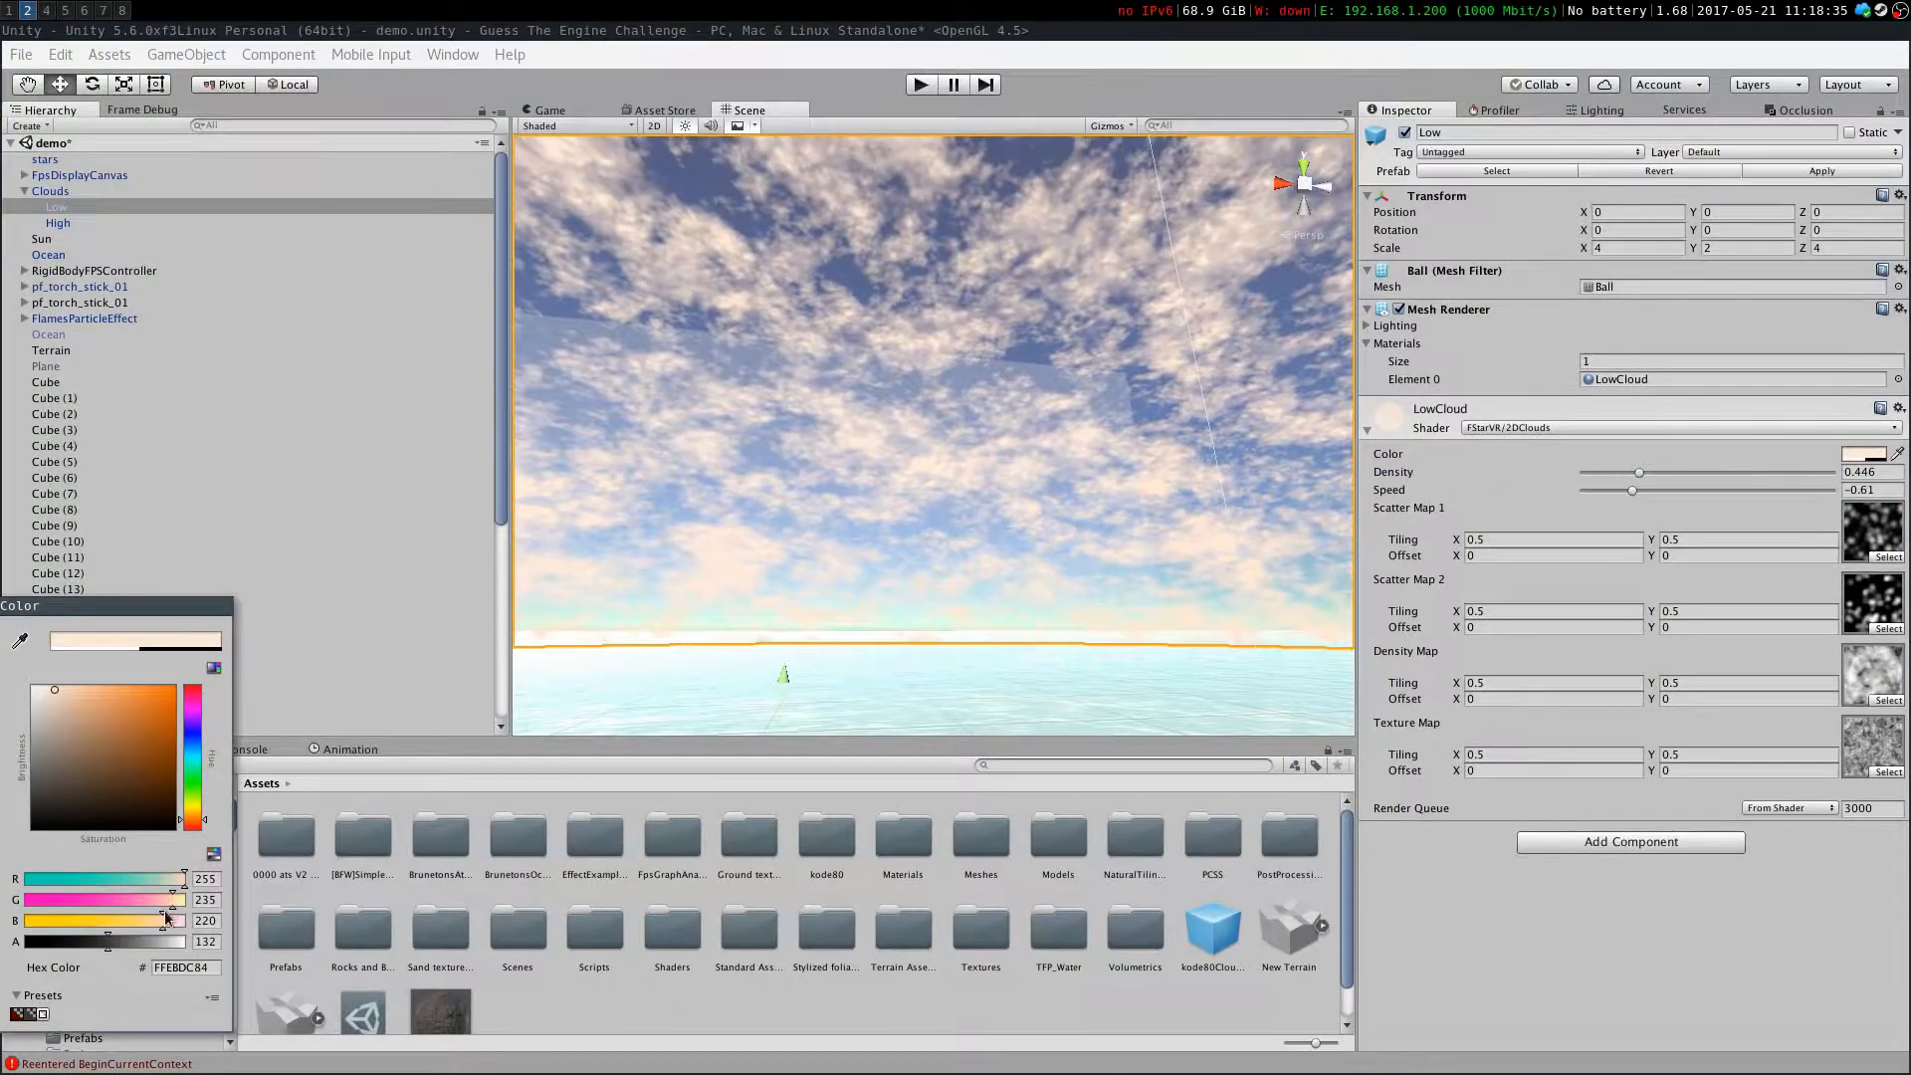
{"action": "left_click_drag", "start_coordinate": [108, 941], "coordinate": [66, 945]}
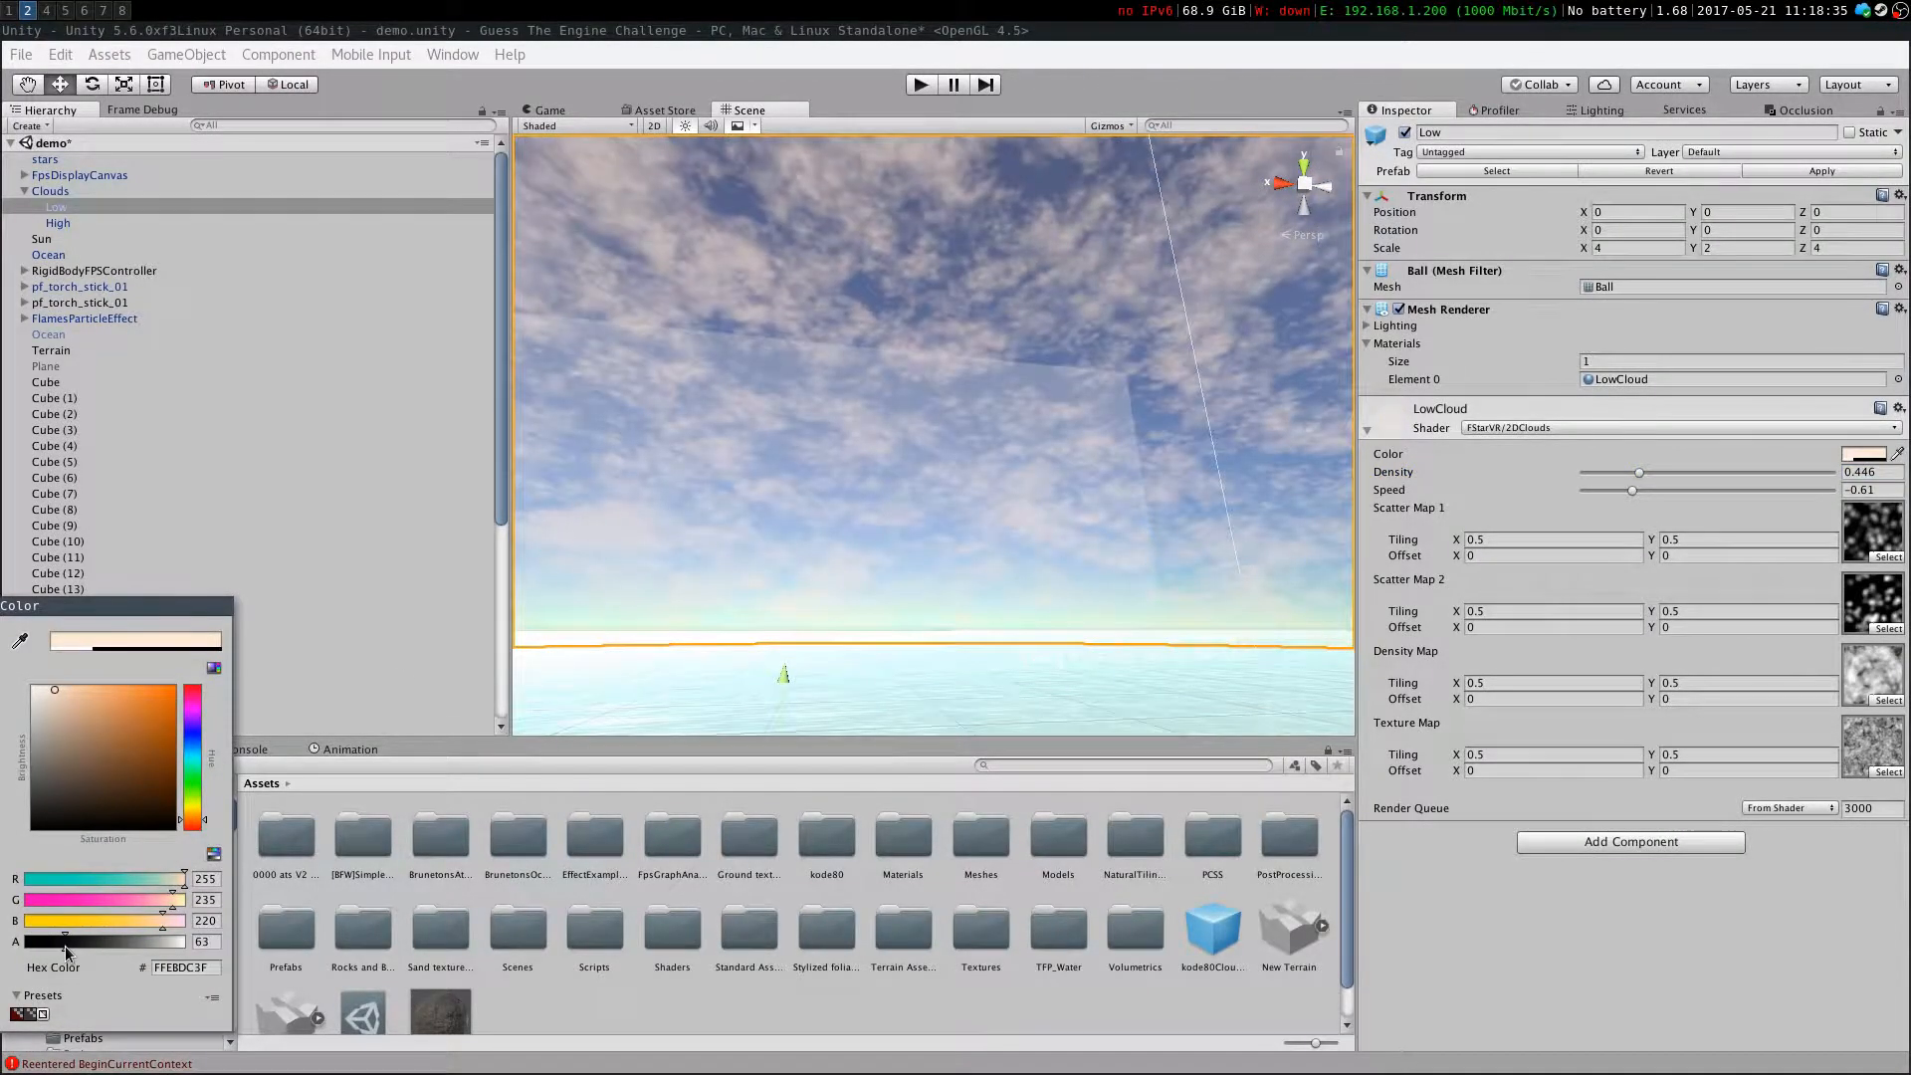
Raise the LowCloud density to 1.319 and return the cloud color's alpha to maximum
{"action": "left_click_drag", "start_coordinate": [1639, 473], "coordinate": [1807, 488]}
{"action": "left_click", "coordinate": [1862, 453]}
{"action": "left_click_drag", "start_coordinate": [142, 949], "coordinate": [295, 948]}
{"action": "left_click_drag", "start_coordinate": [1809, 472], "coordinate": [1748, 481]}
Search the Asset Store for "sand textures"
{"action": "right_click_drag", "start_coordinate": [852, 463], "coordinate": [786, 587]}
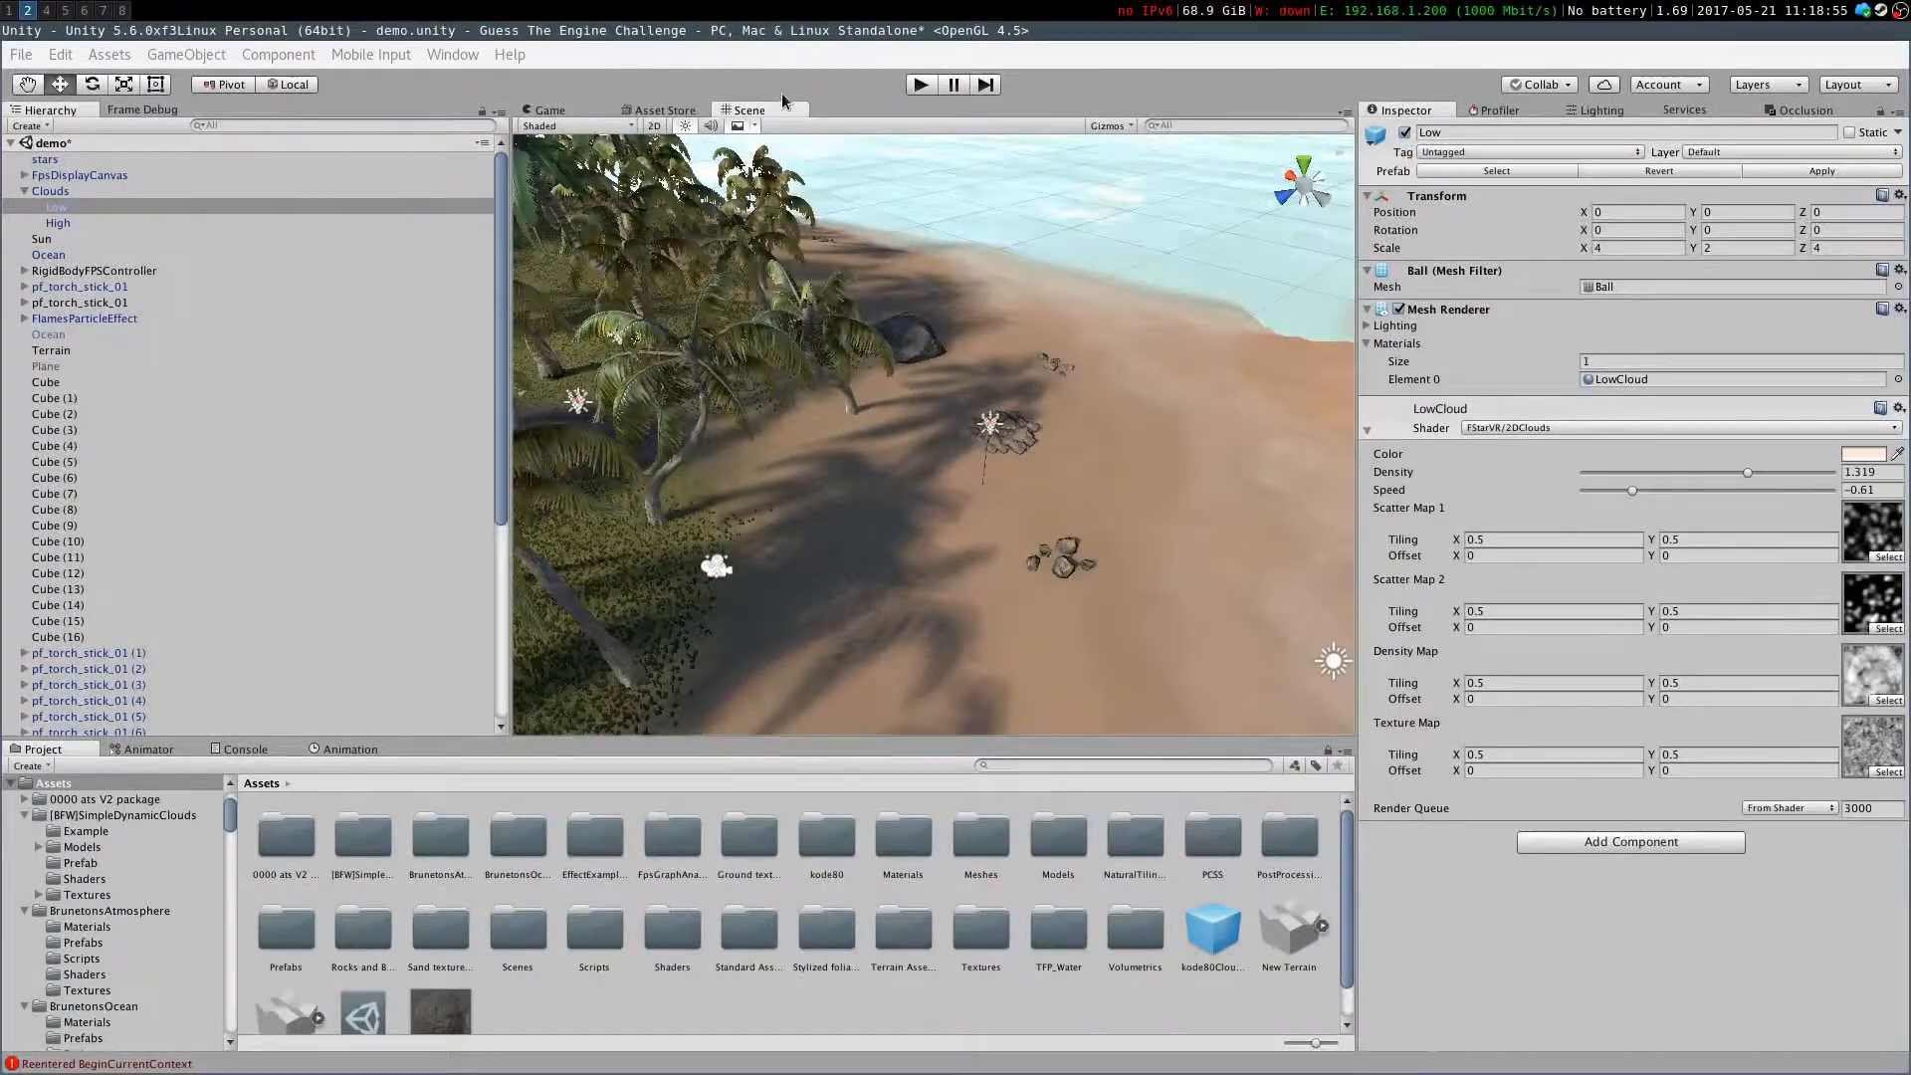
{"action": "left_click", "coordinate": [677, 110]}
{"action": "left_click", "coordinate": [660, 170]}
{"action": "type", "text": "sand textures"}
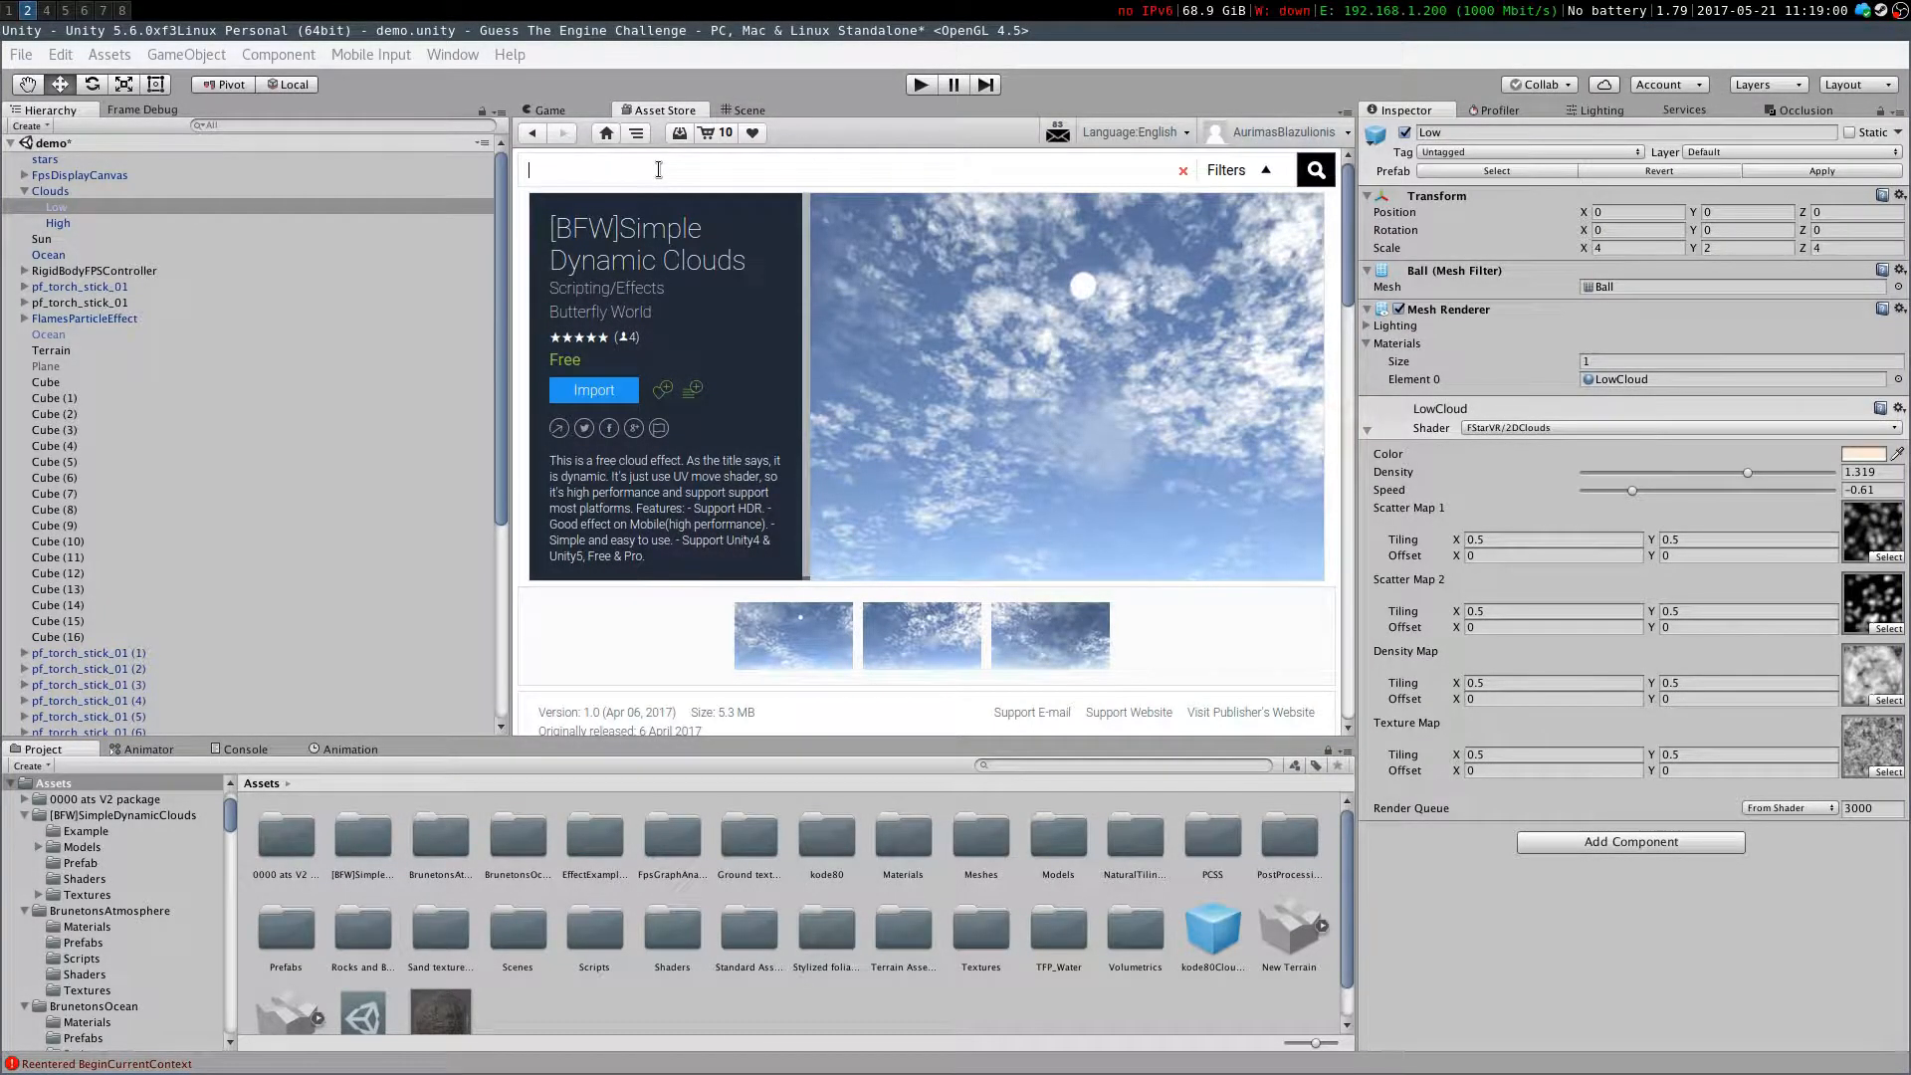
{"action": "key", "text": "Return"}
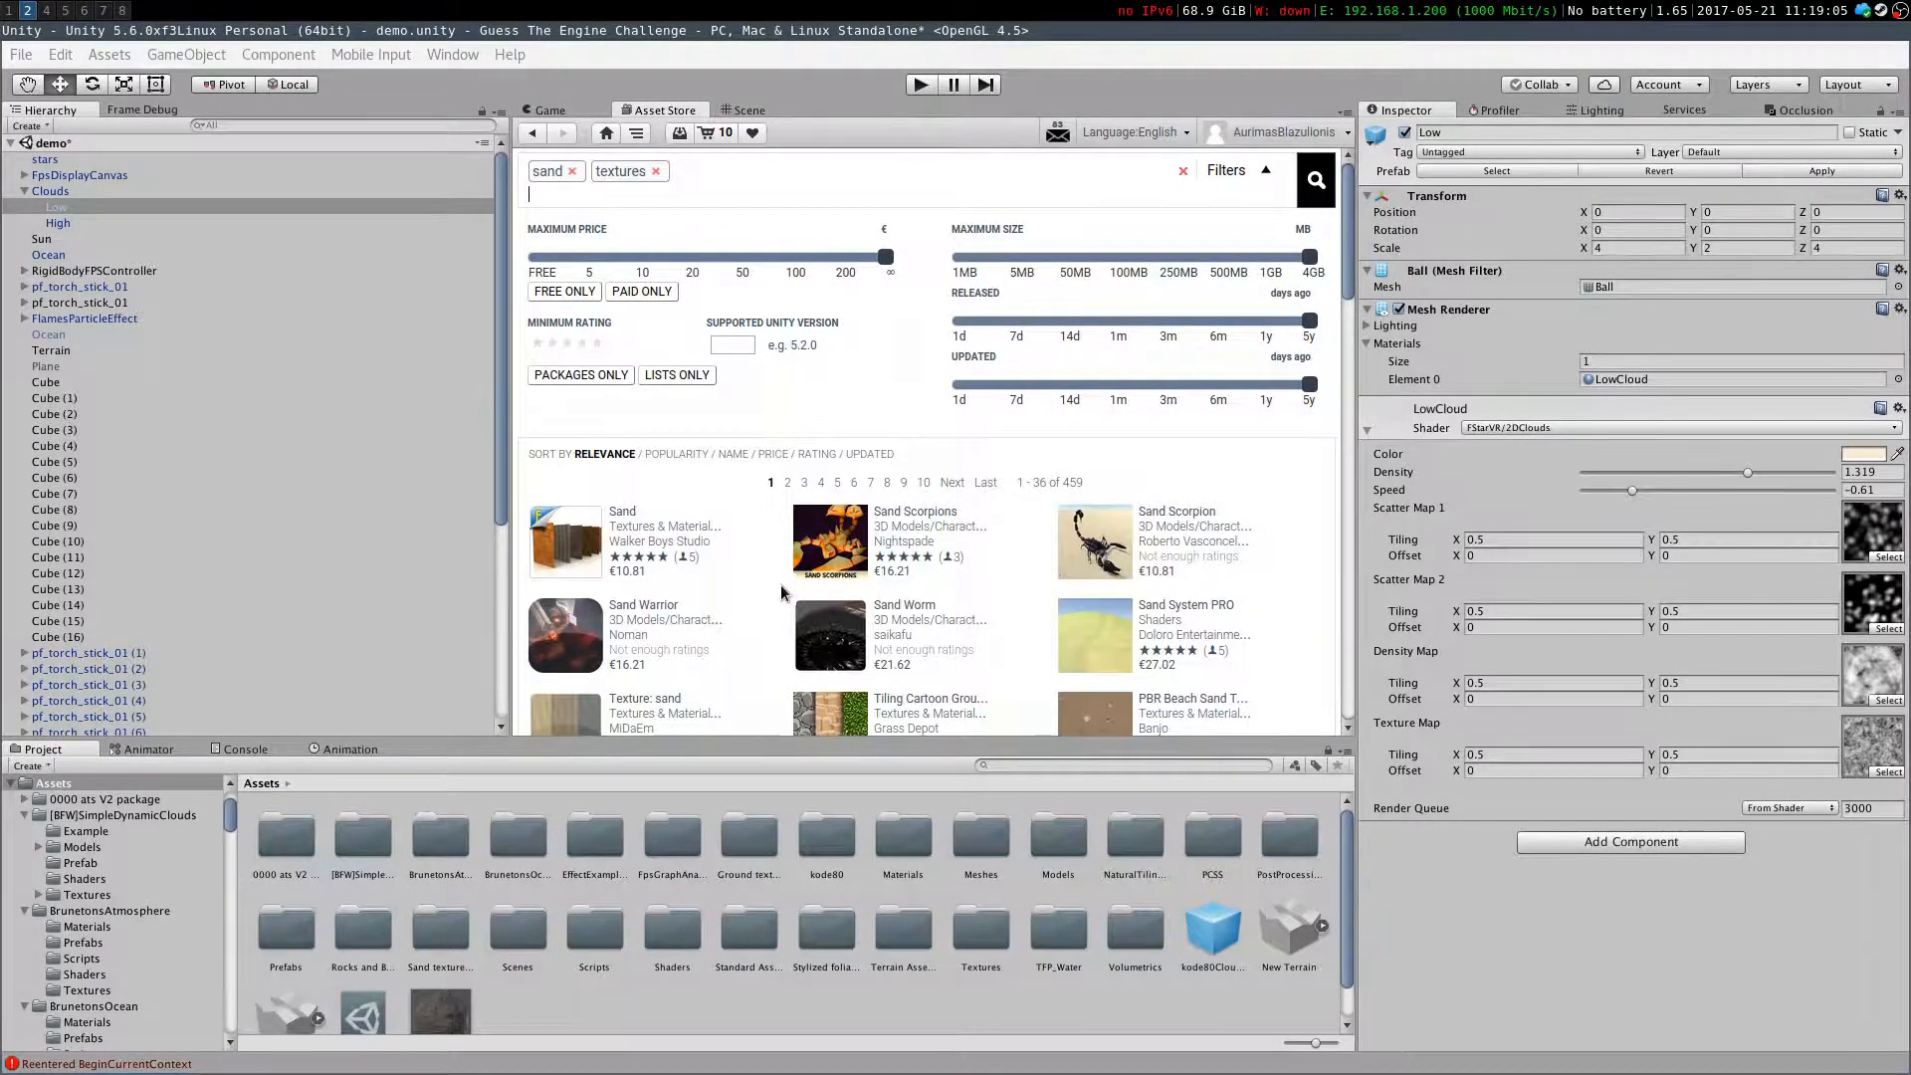
Scroll through the sand results and open Yughues Free Sand Materials
{"action": "scroll", "coordinate": [708, 585], "scroll_direction": "down", "scroll_amount": 2}
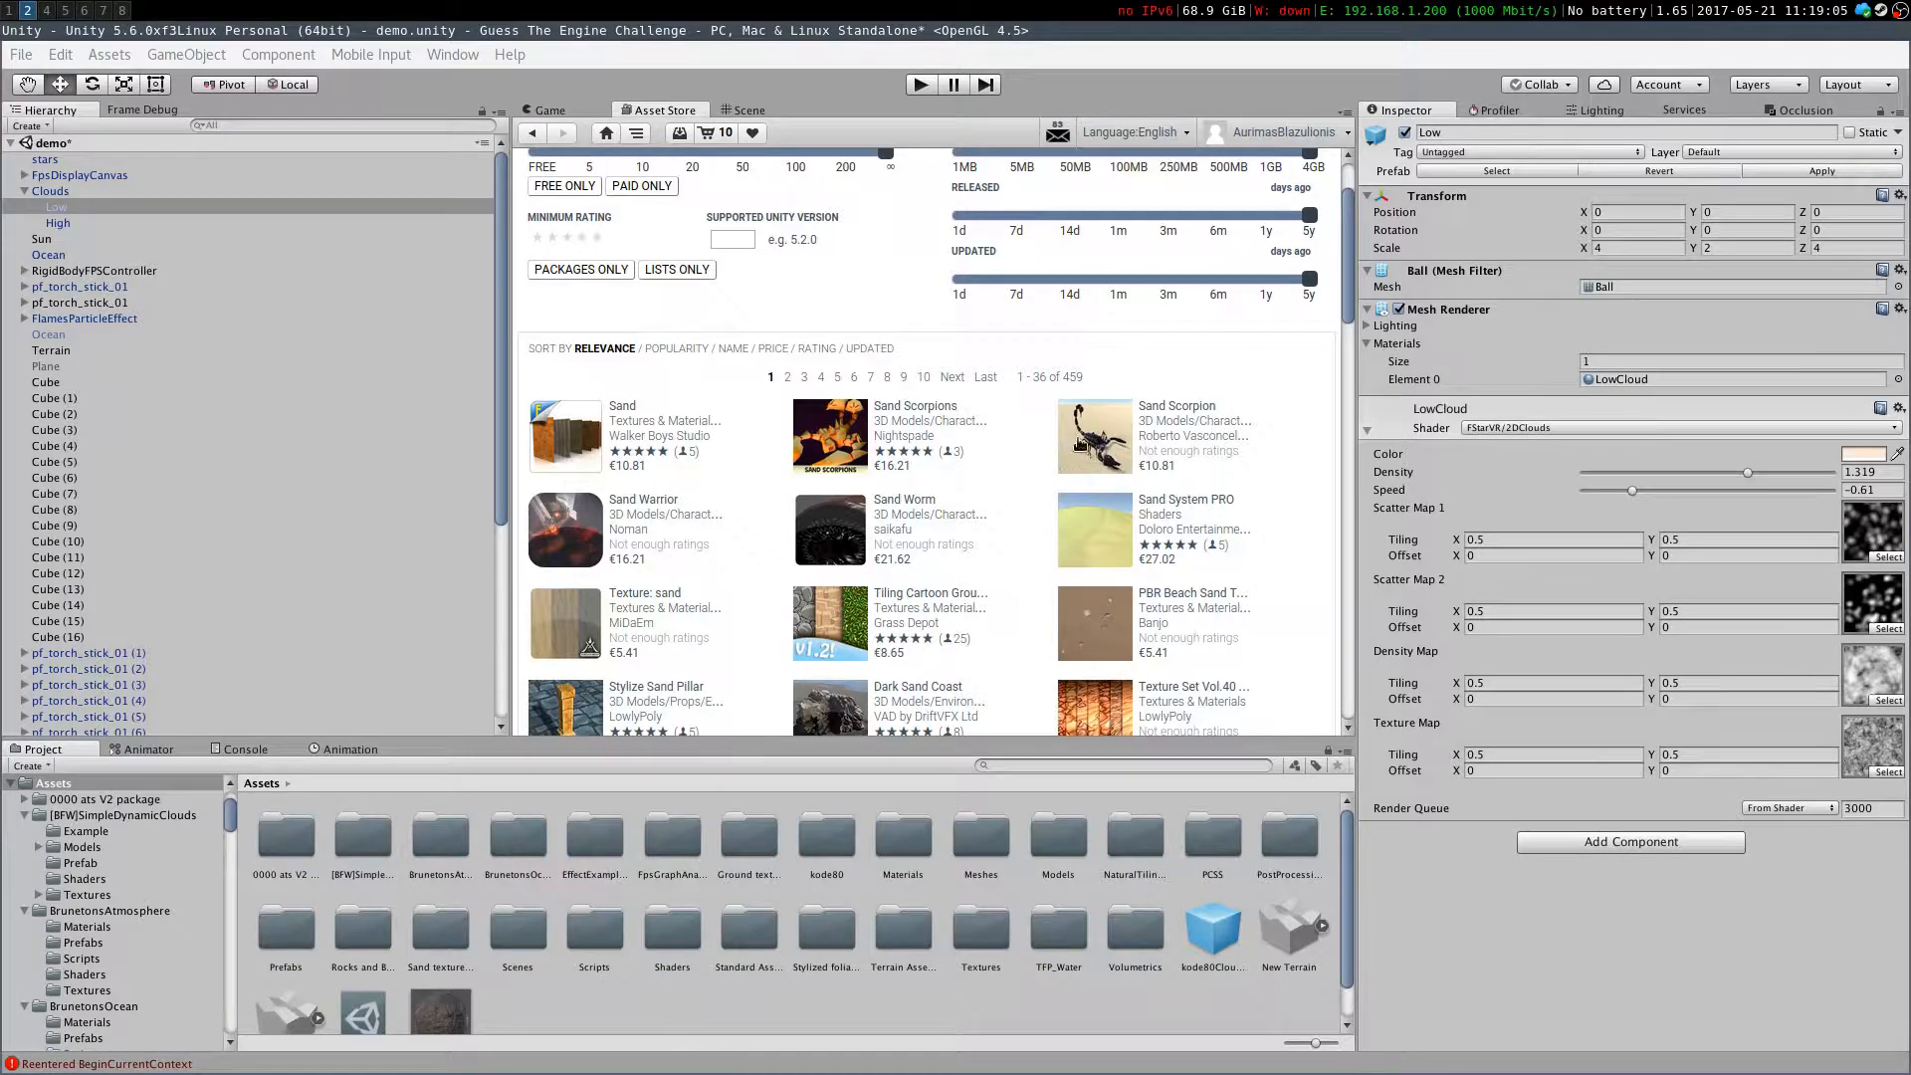
{"action": "scroll", "coordinate": [1075, 442], "scroll_direction": "down", "scroll_amount": 5}
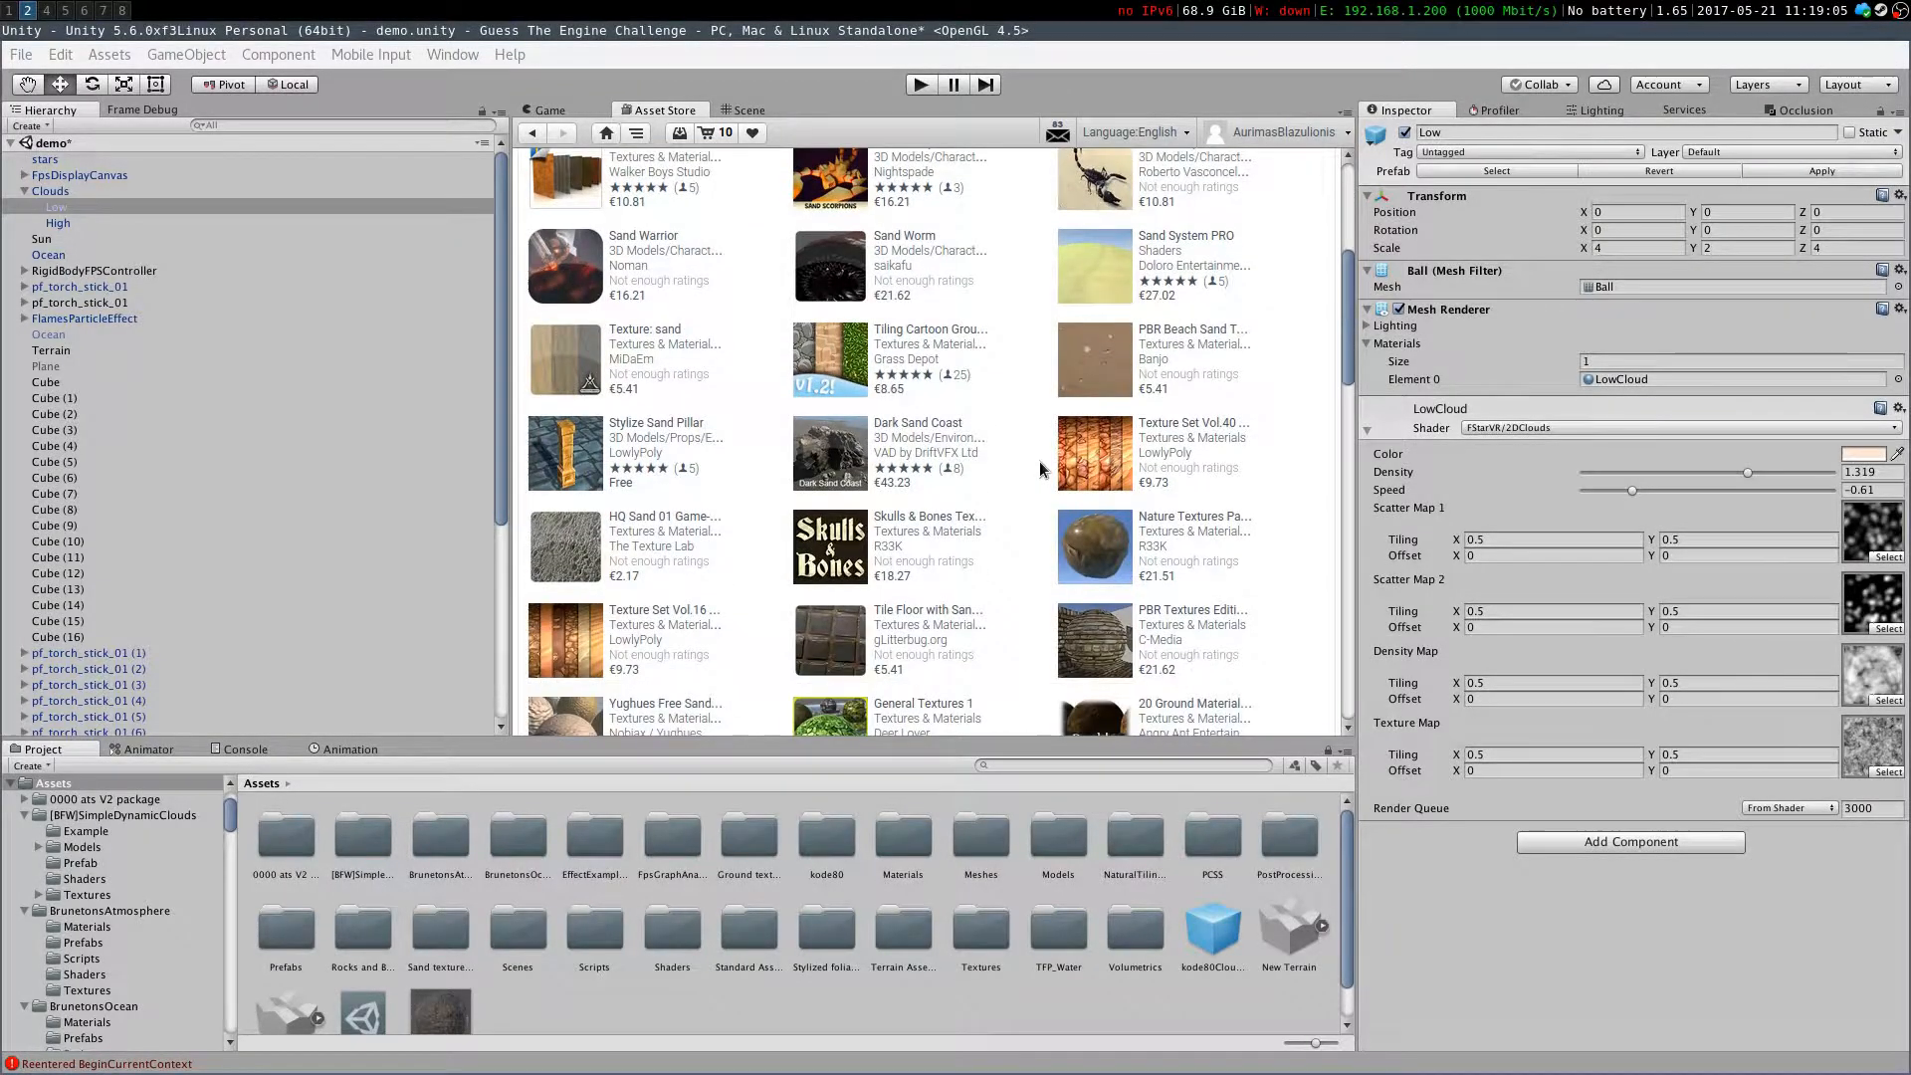
{"action": "scroll", "coordinate": [1038, 472], "scroll_direction": "down", "scroll_amount": 2}
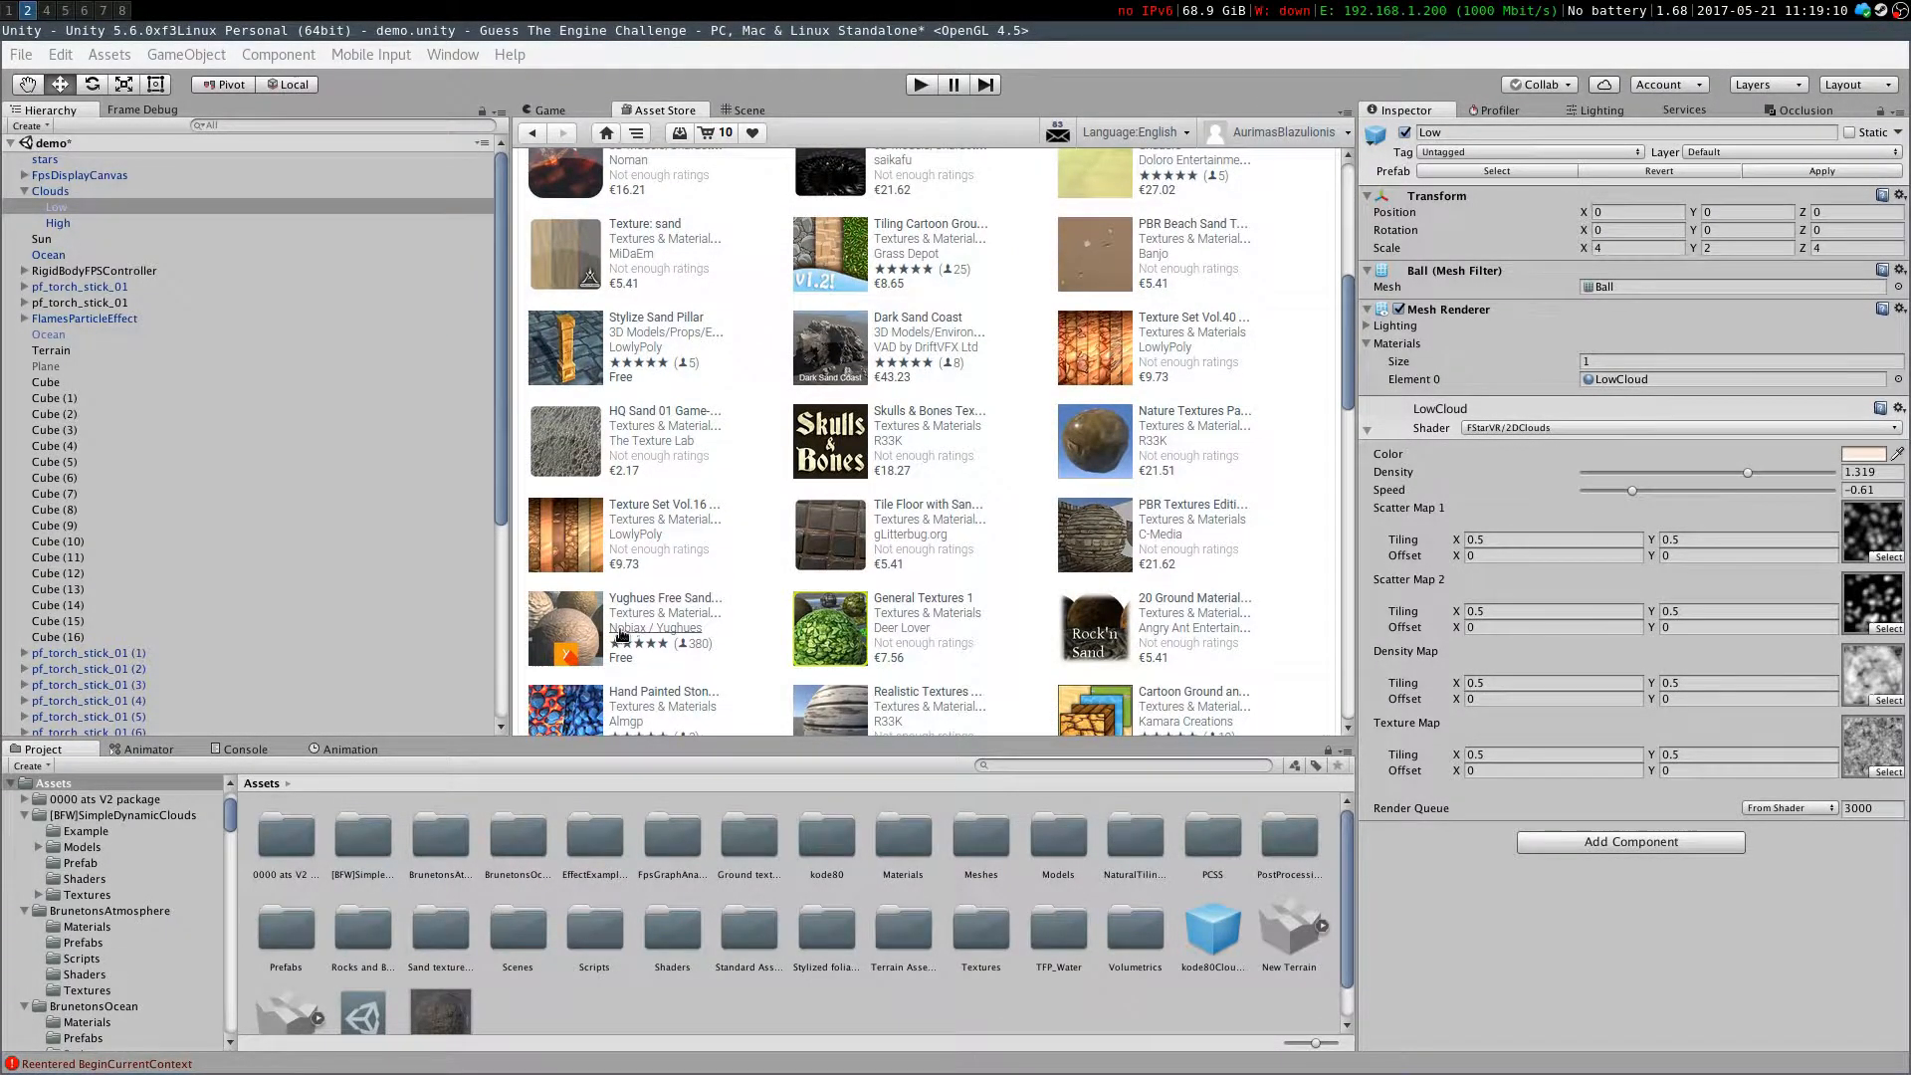
{"action": "left_click", "coordinate": [667, 599]}
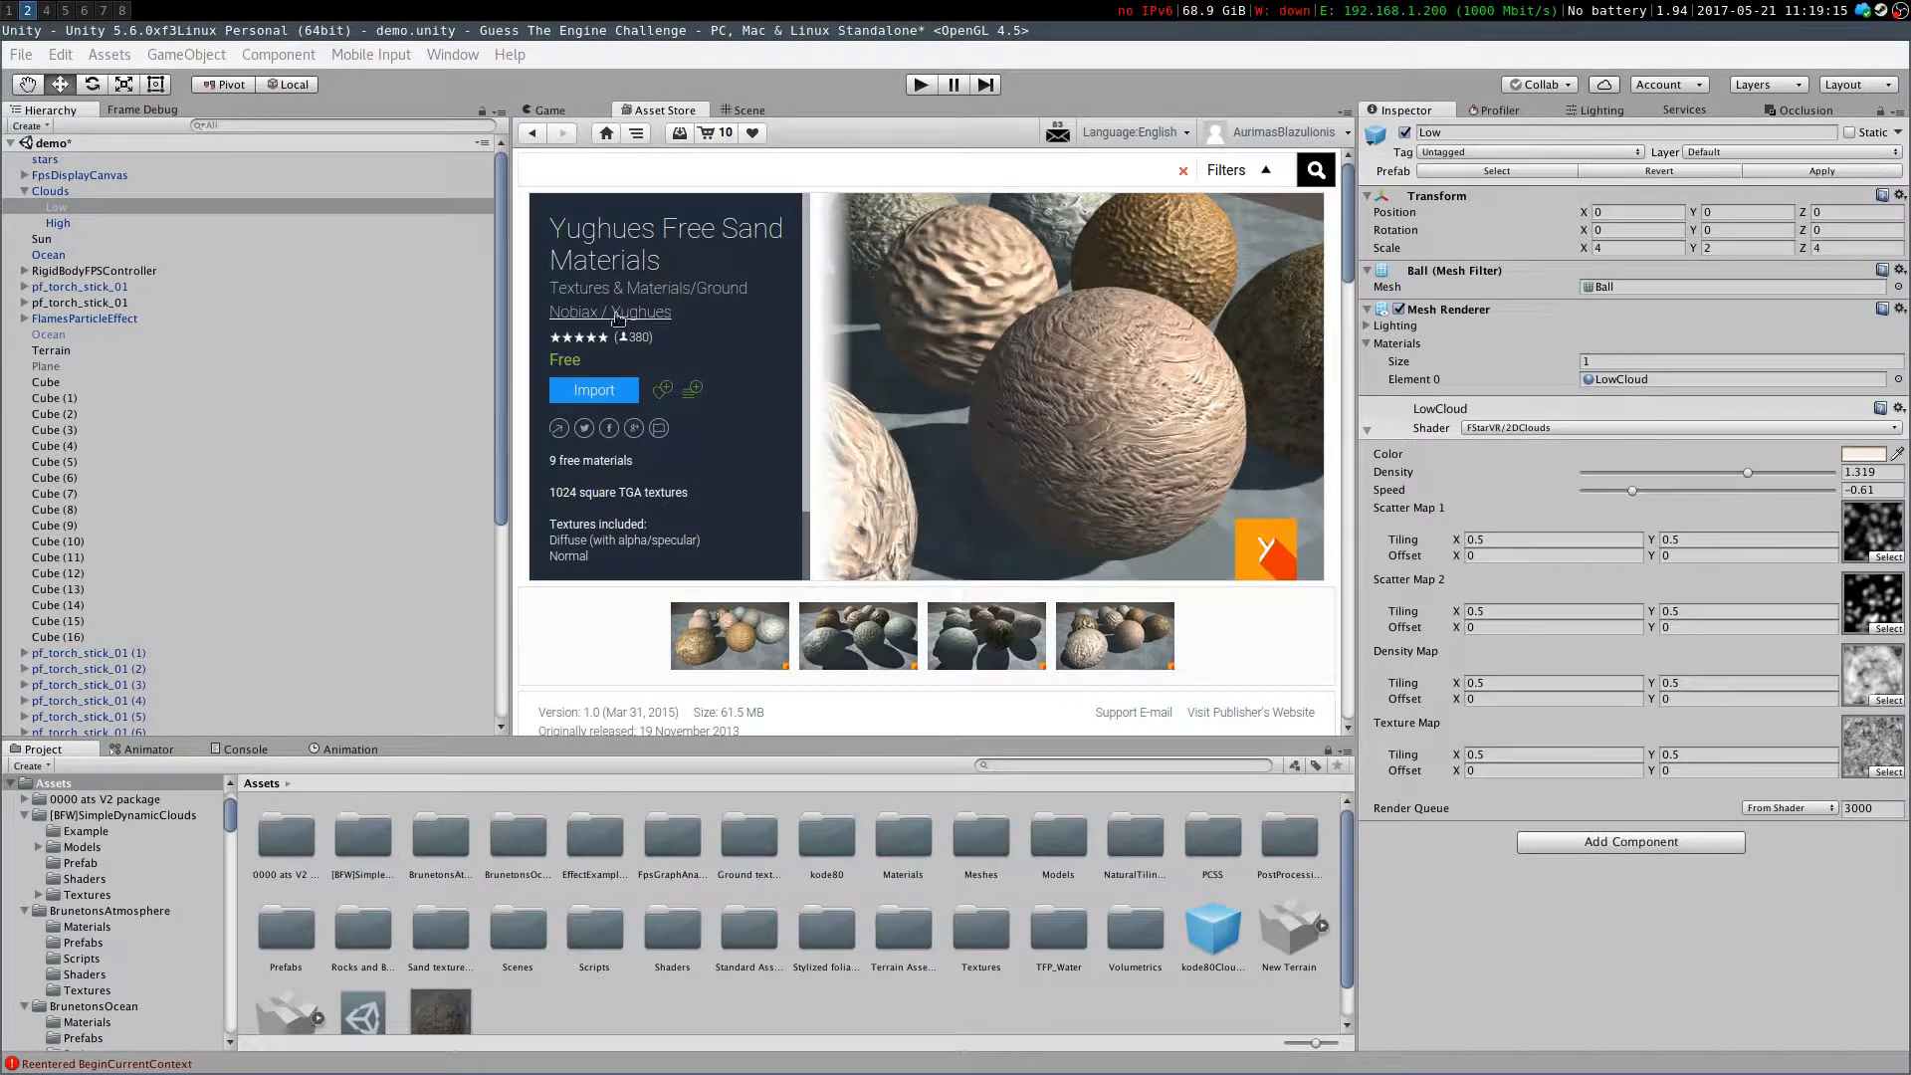
Browse the free assets from publisher Nobiax / Yughues
{"action": "left_click", "coordinate": [570, 318]}
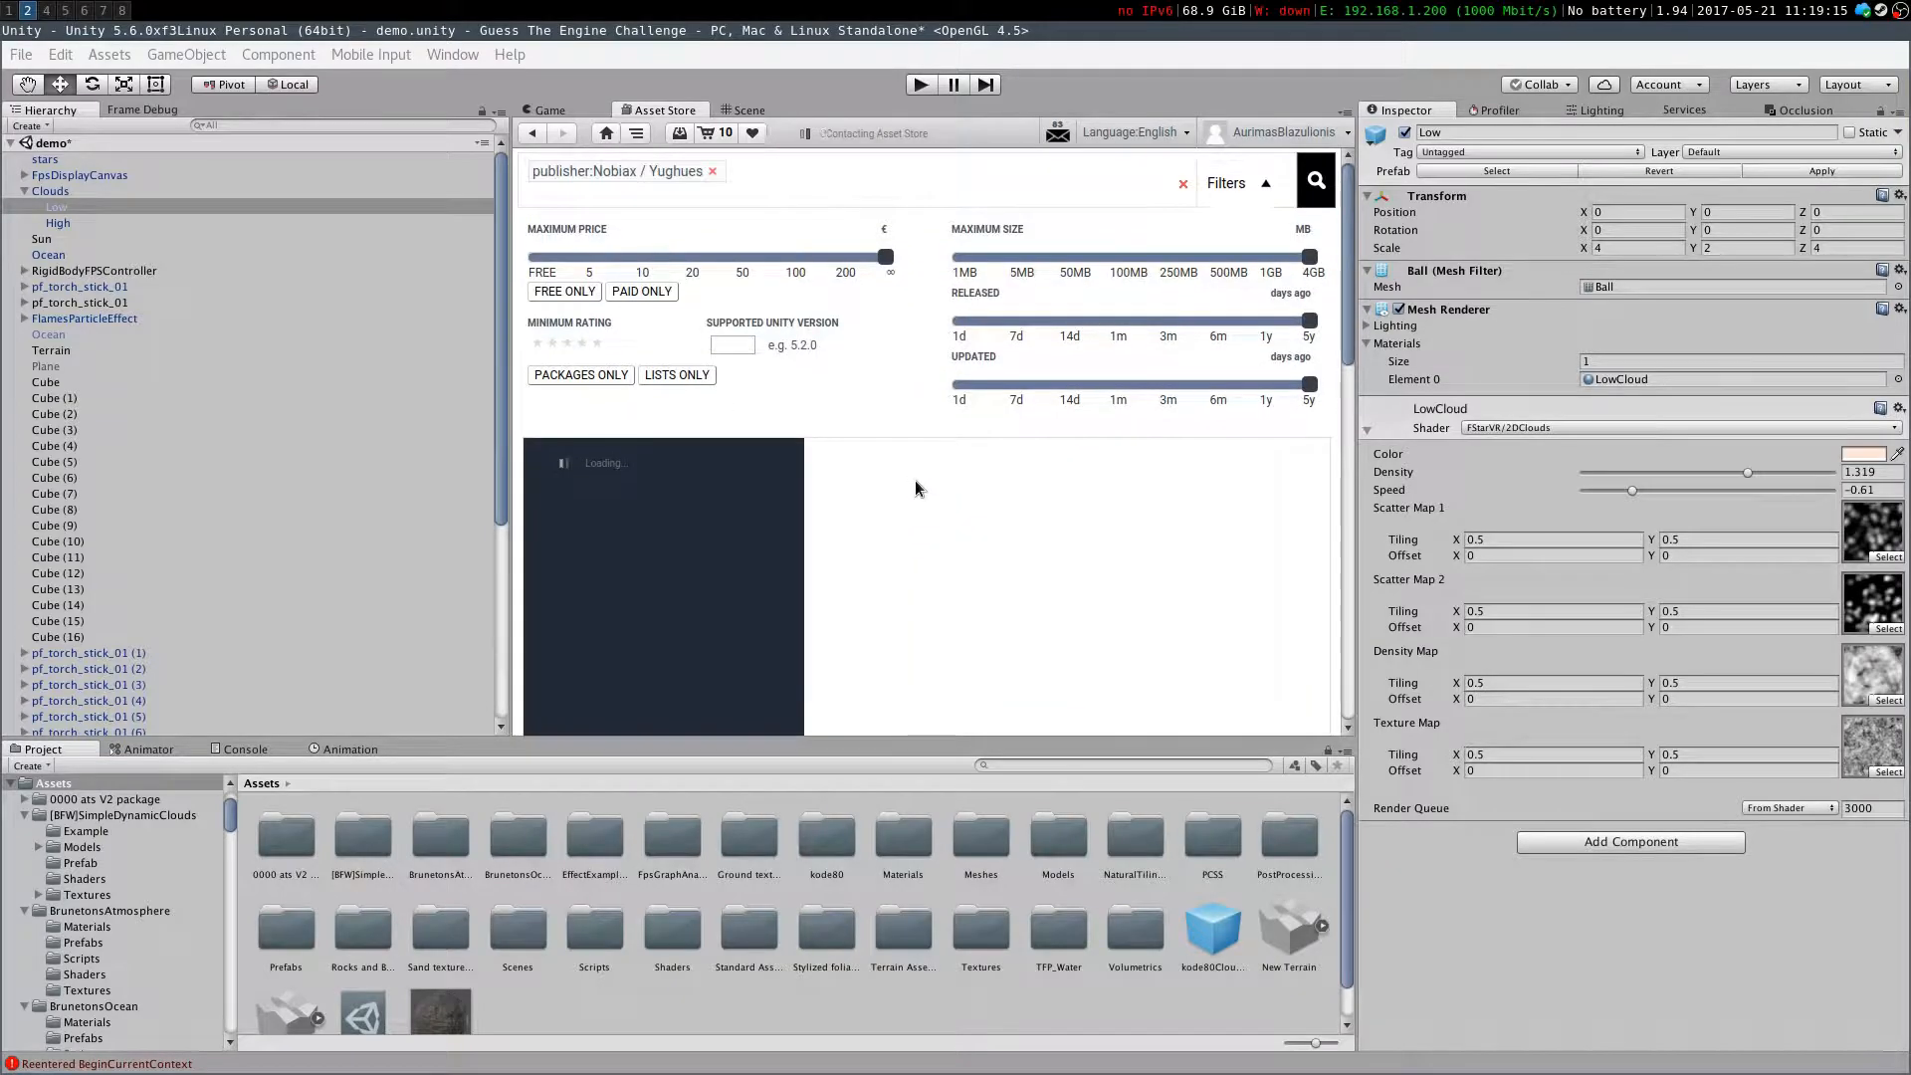
{"action": "scroll", "coordinate": [726, 418], "scroll_direction": "down", "scroll_amount": 6}
{"action": "scroll", "coordinate": [708, 333], "scroll_direction": "down", "scroll_amount": 10}
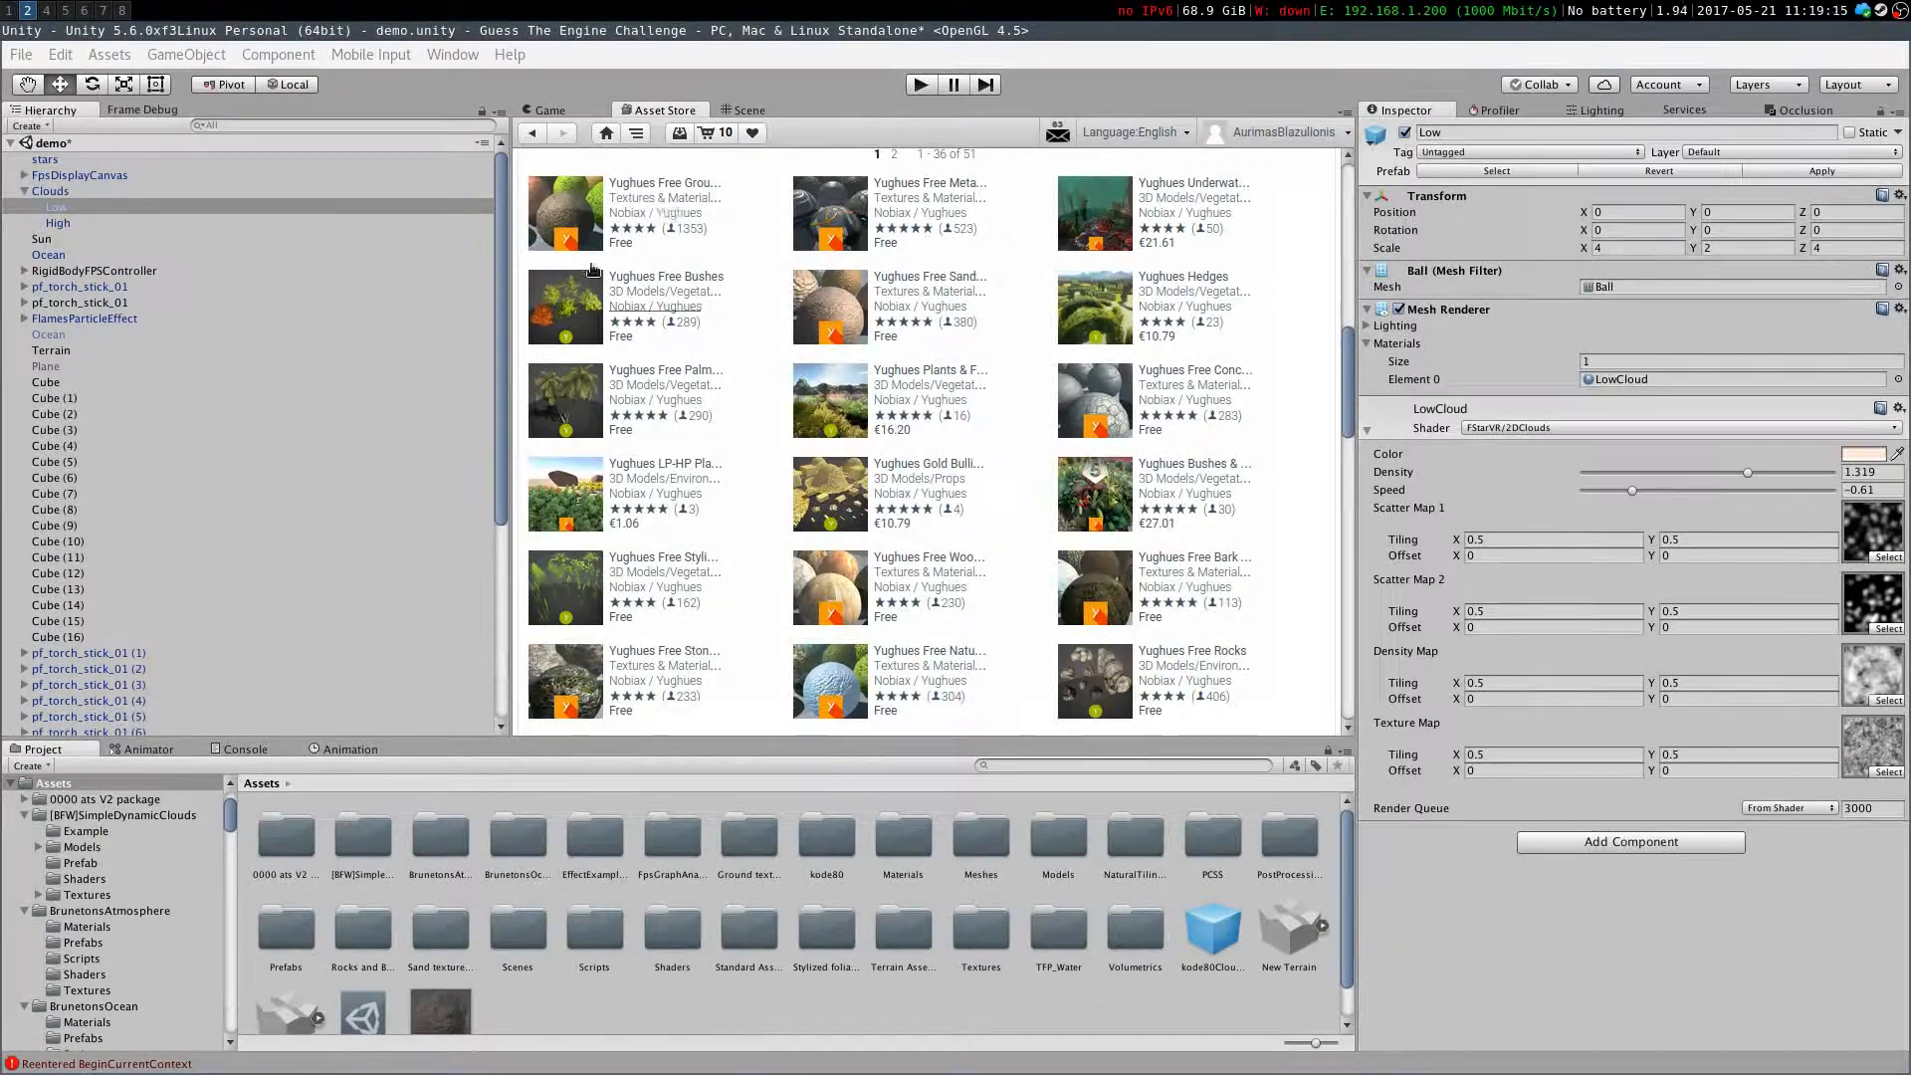
{"action": "scroll", "coordinate": [708, 445], "scroll_direction": "up", "scroll_amount": 12}
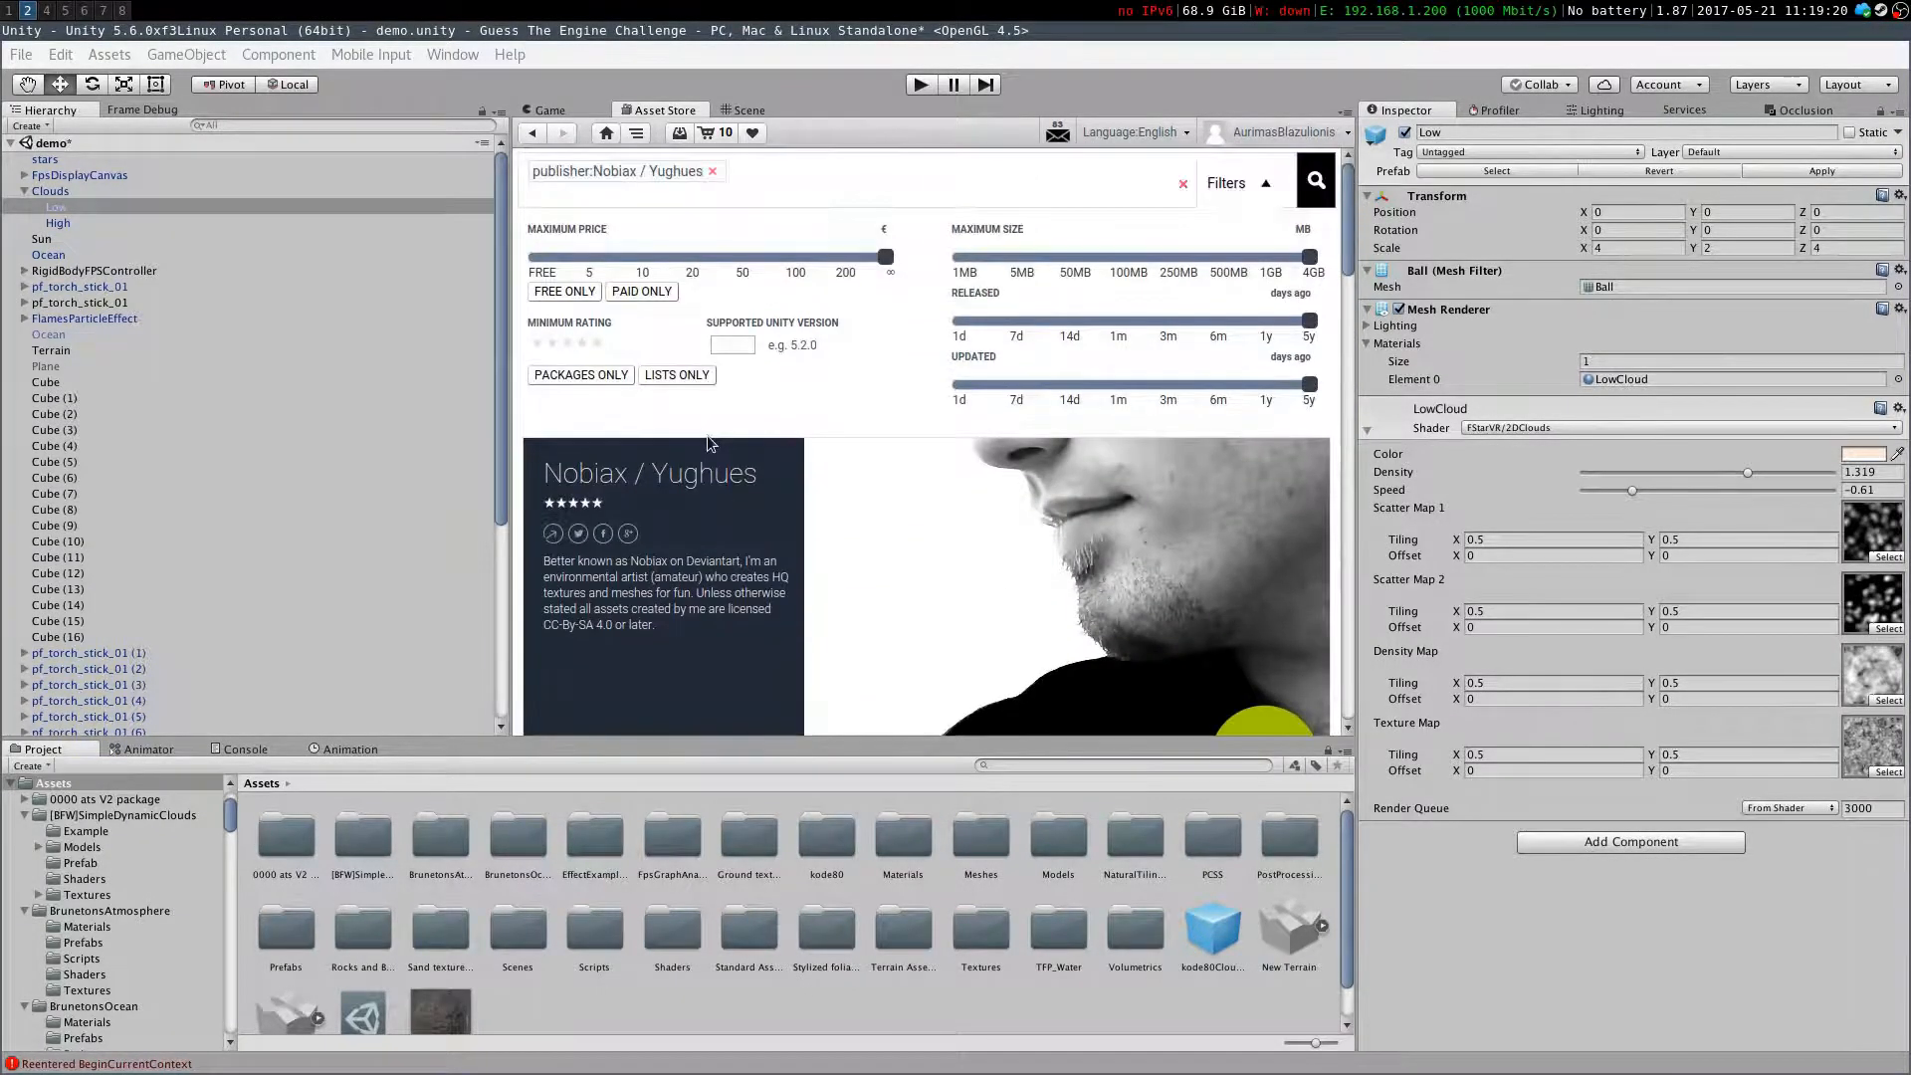
{"action": "left_click_drag", "start_coordinate": [567, 258], "coordinate": [384, 252]}
{"action": "scroll", "coordinate": [747, 498], "scroll_direction": "down", "scroll_amount": 6}
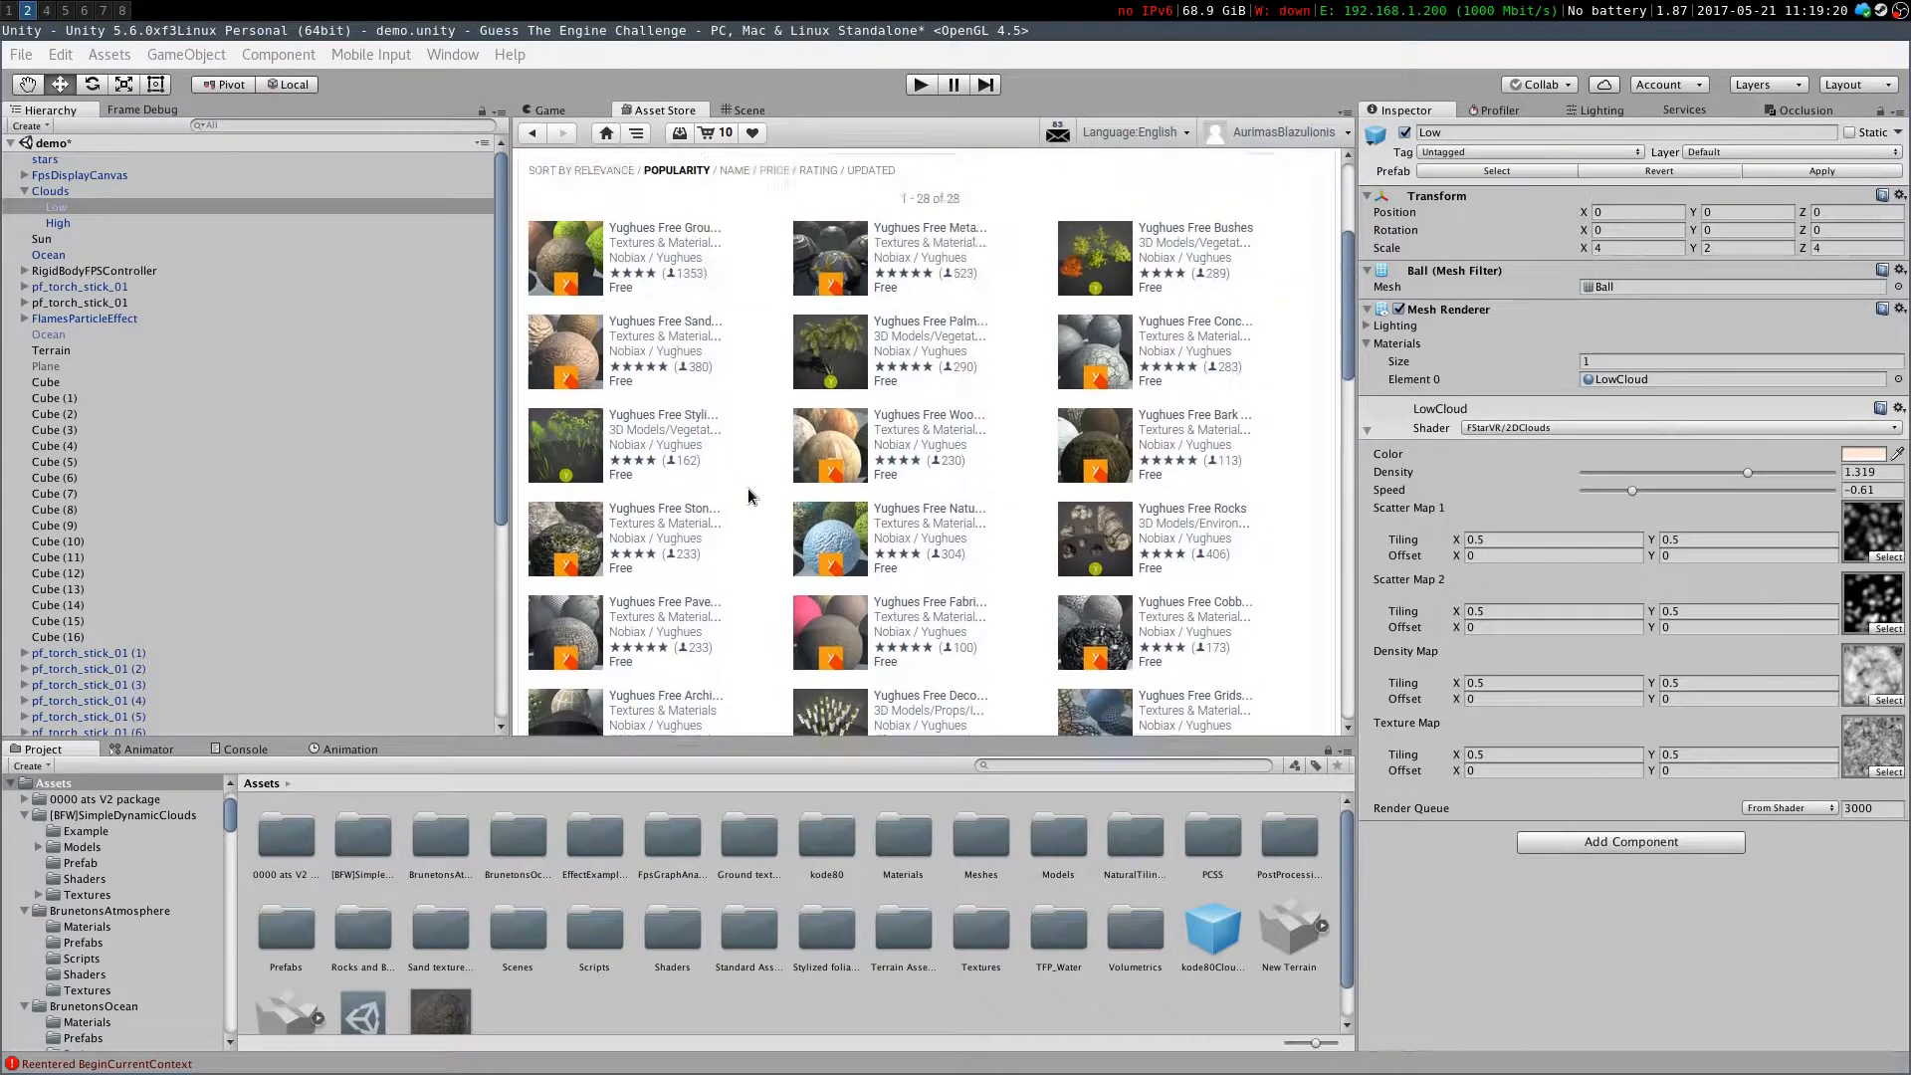
{"action": "scroll", "coordinate": [747, 493], "scroll_direction": "up", "scroll_amount": 3}
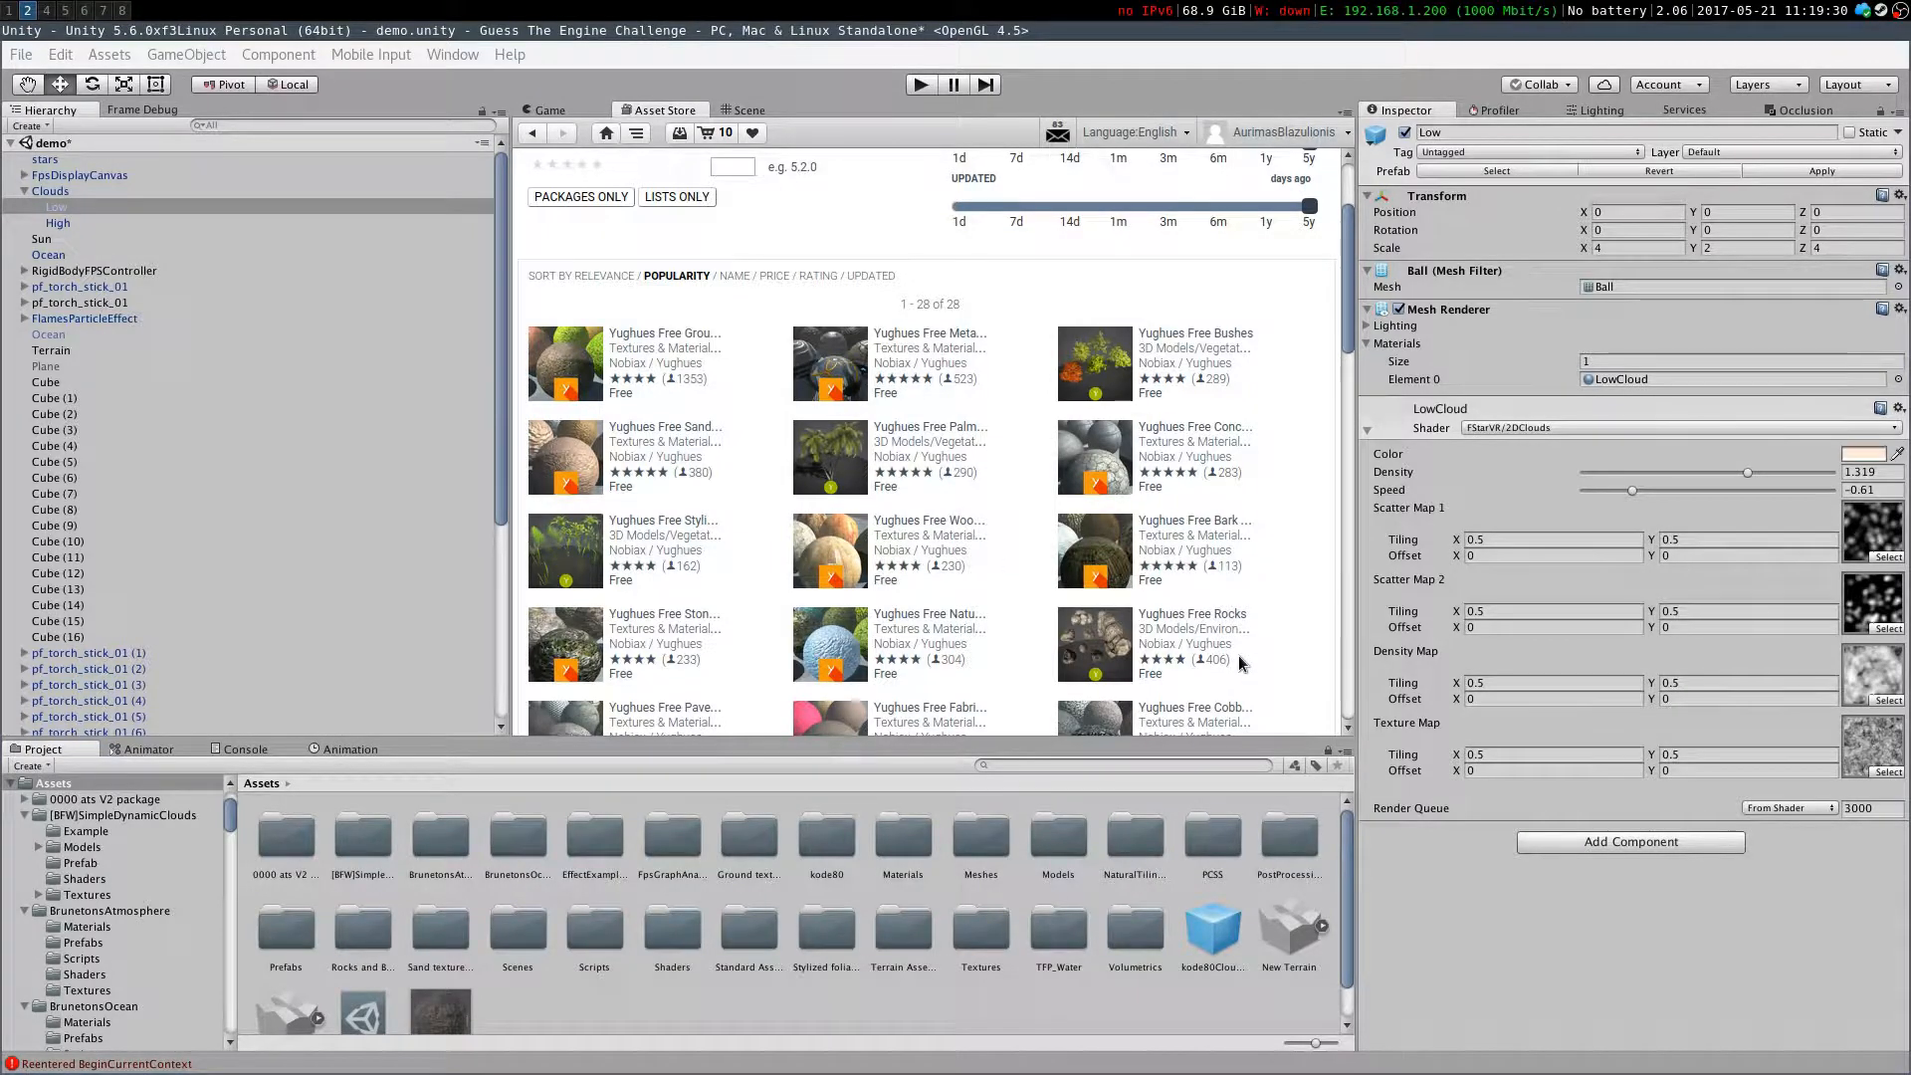
{"action": "scroll", "coordinate": [1155, 597], "scroll_direction": "up", "scroll_amount": 3}
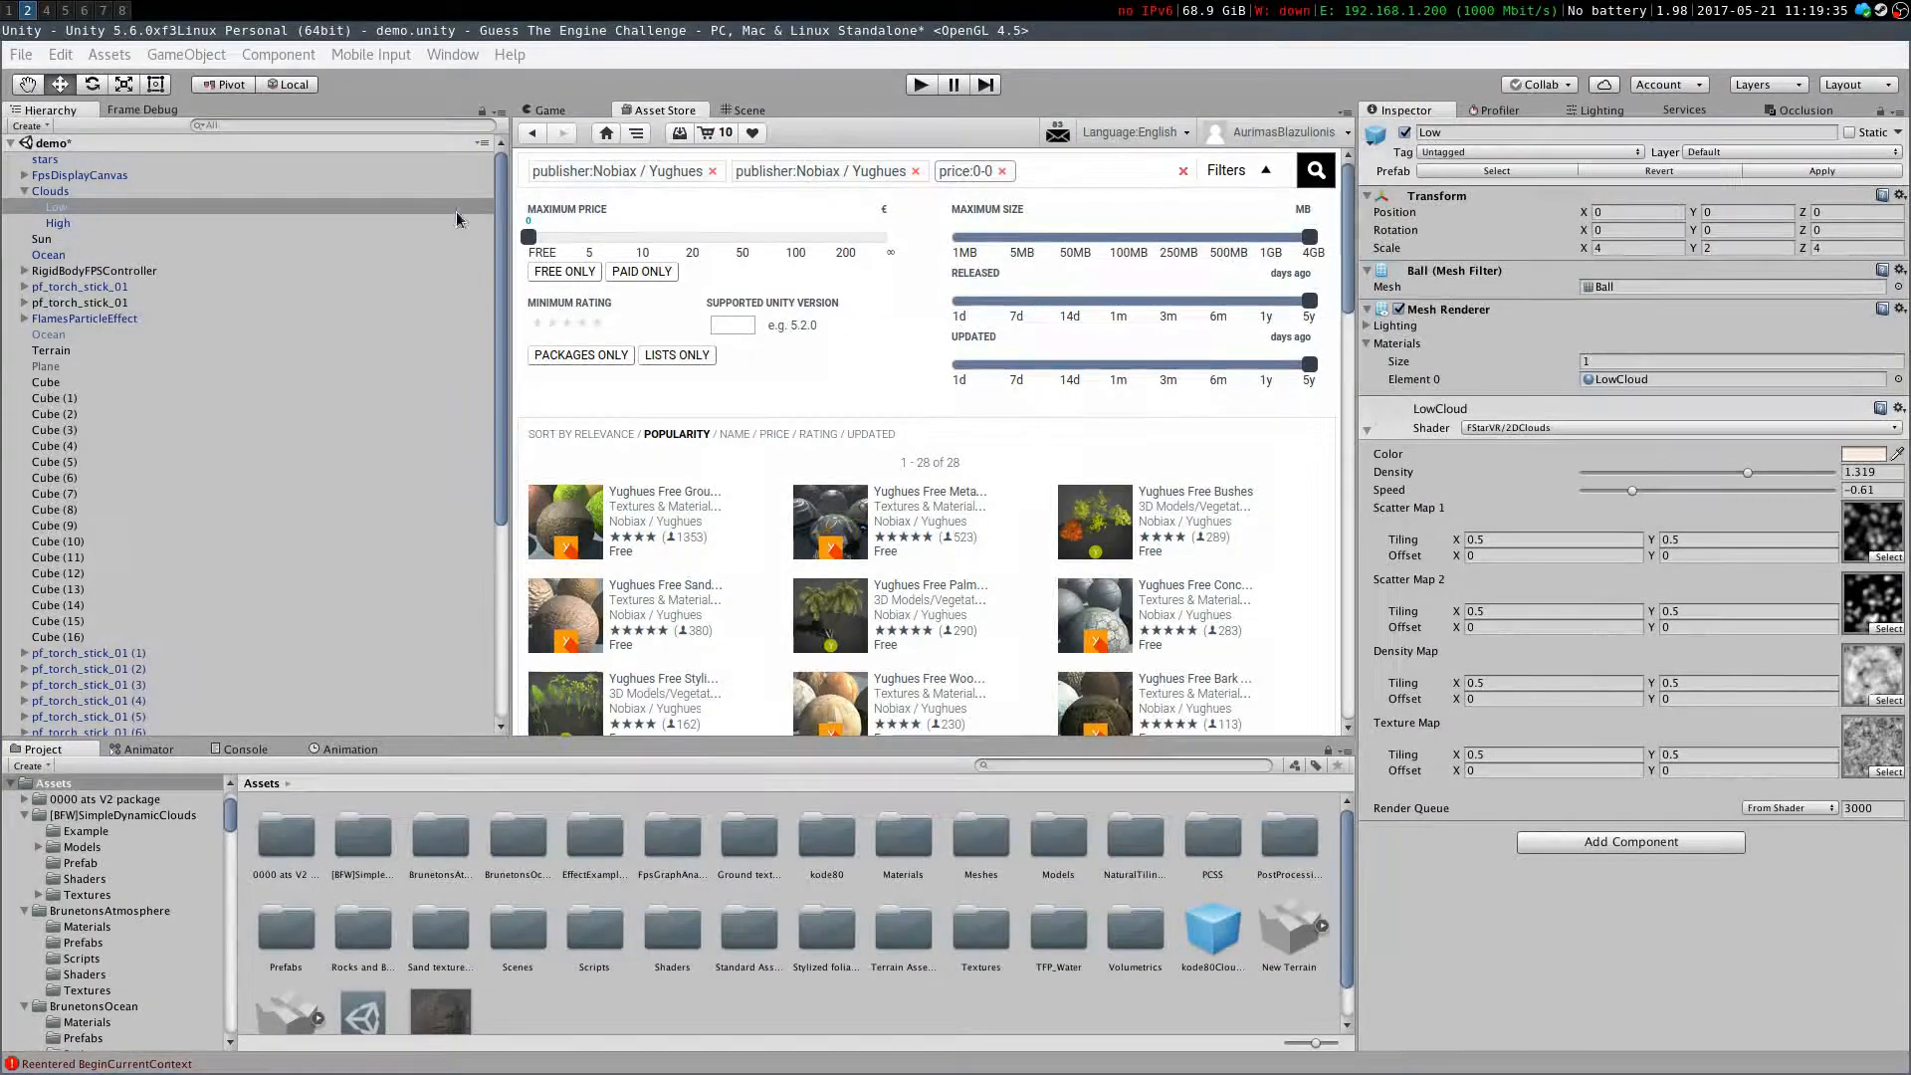
Open the download manager and filter downloaded packages by "texture"
{"action": "left_click", "coordinate": [1182, 170]}
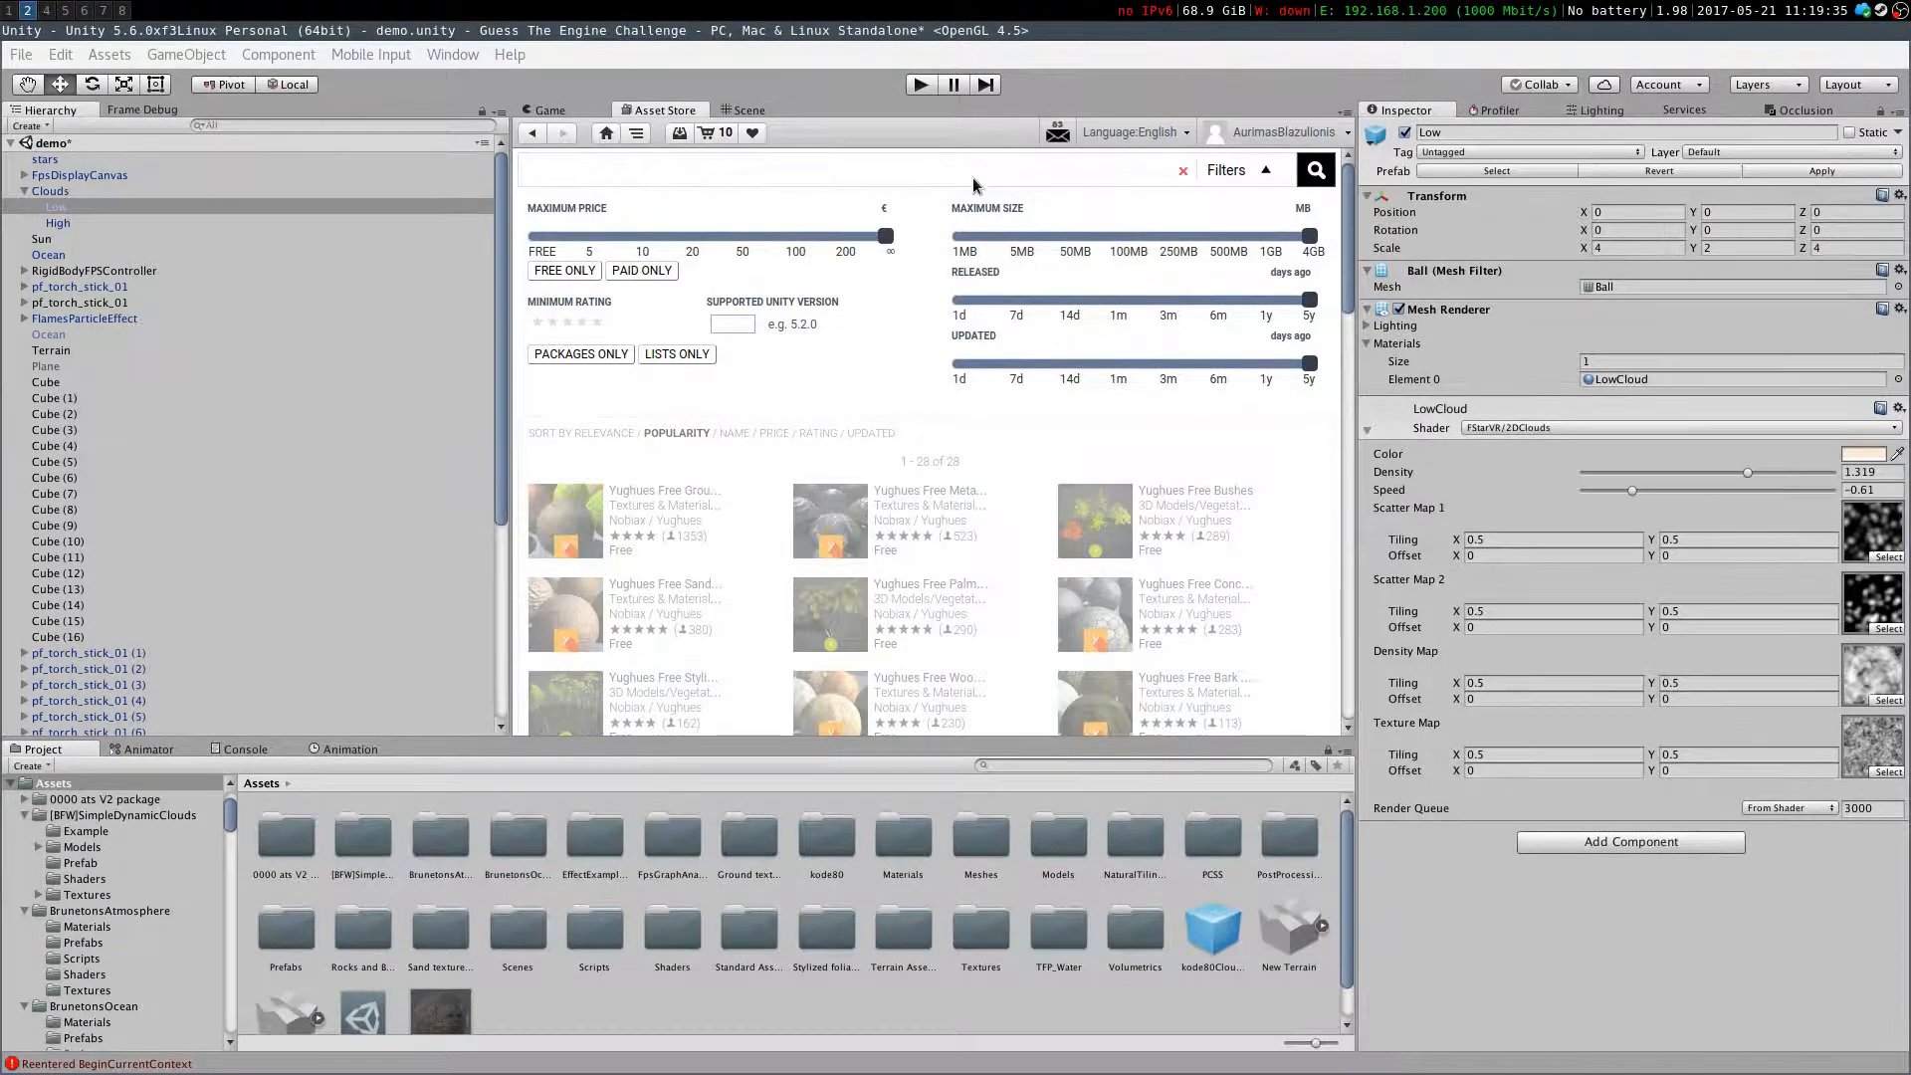
{"action": "left_click", "coordinate": [682, 136]}
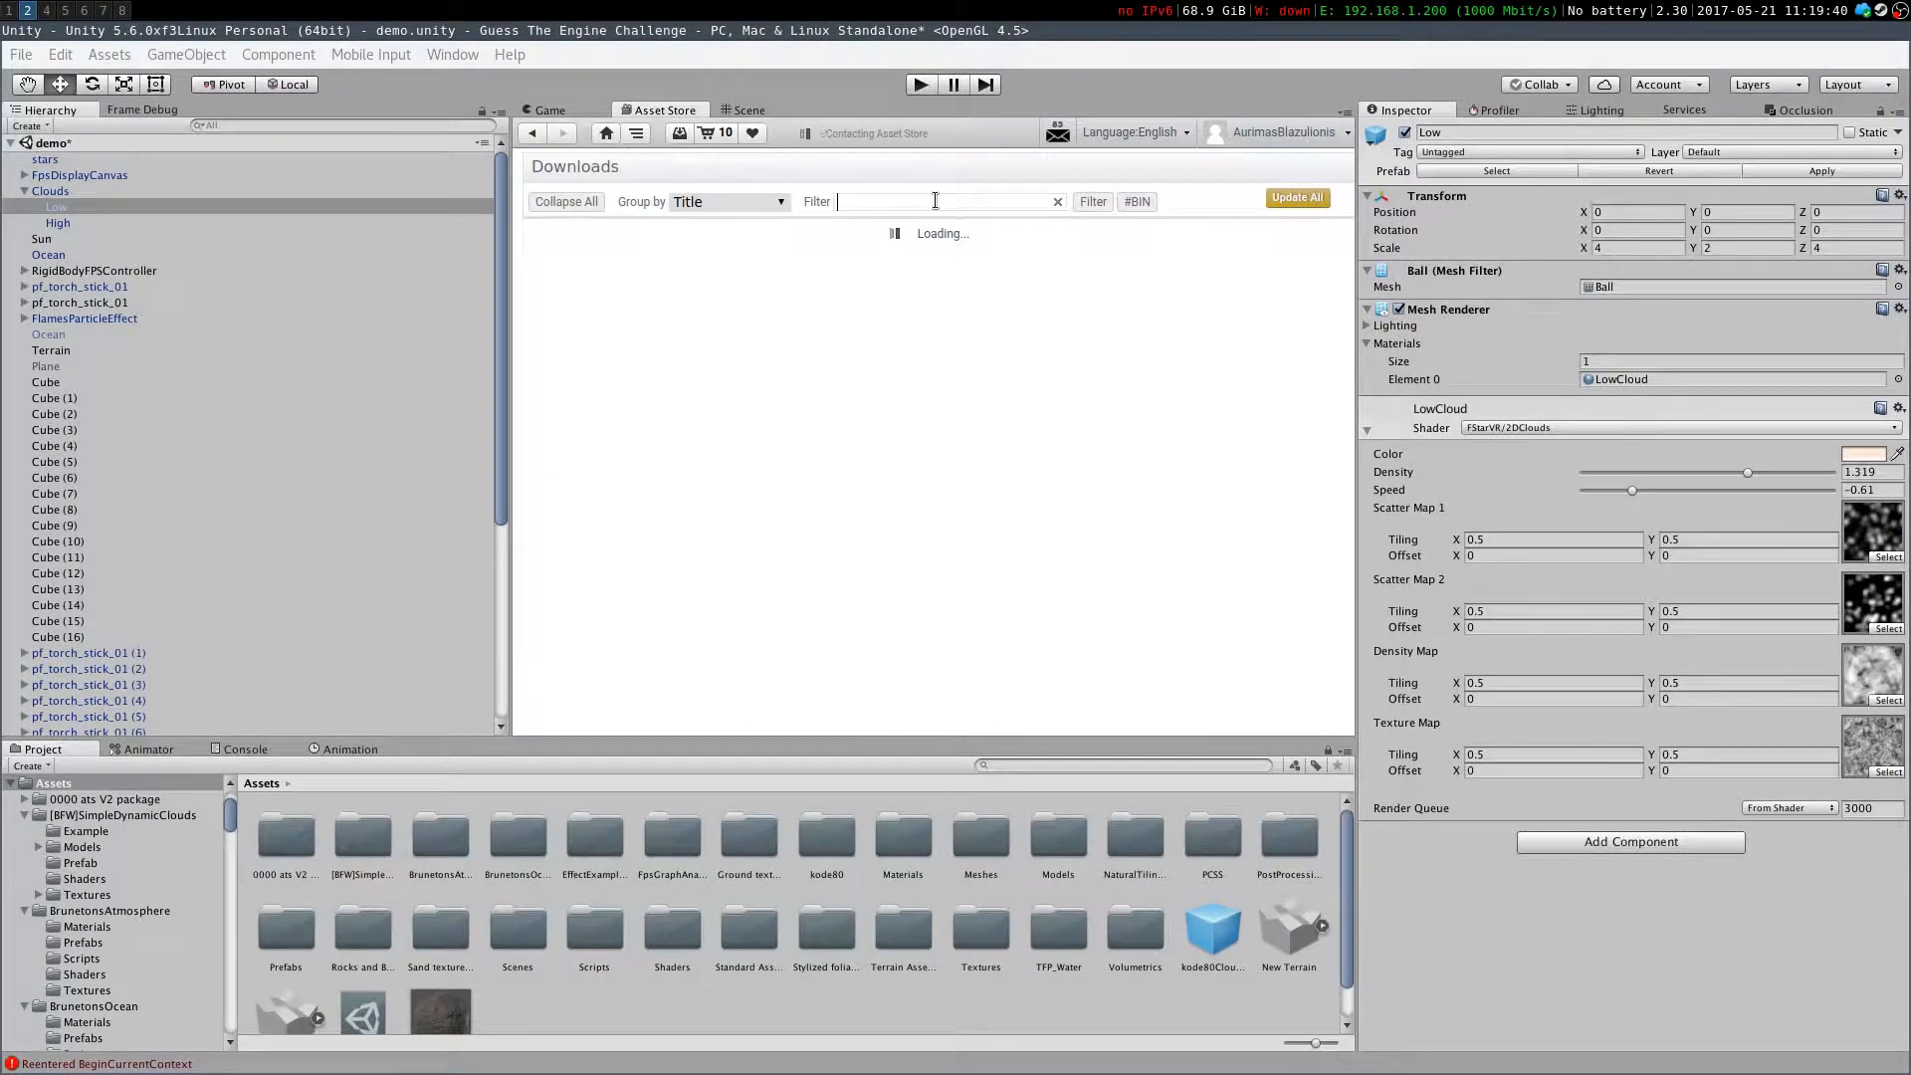
{"action": "left_click", "coordinate": [935, 201]}
{"action": "type", "text": "texture"}
{"action": "key", "text": "Return"}
{"action": "left_click", "coordinate": [65, 10]}
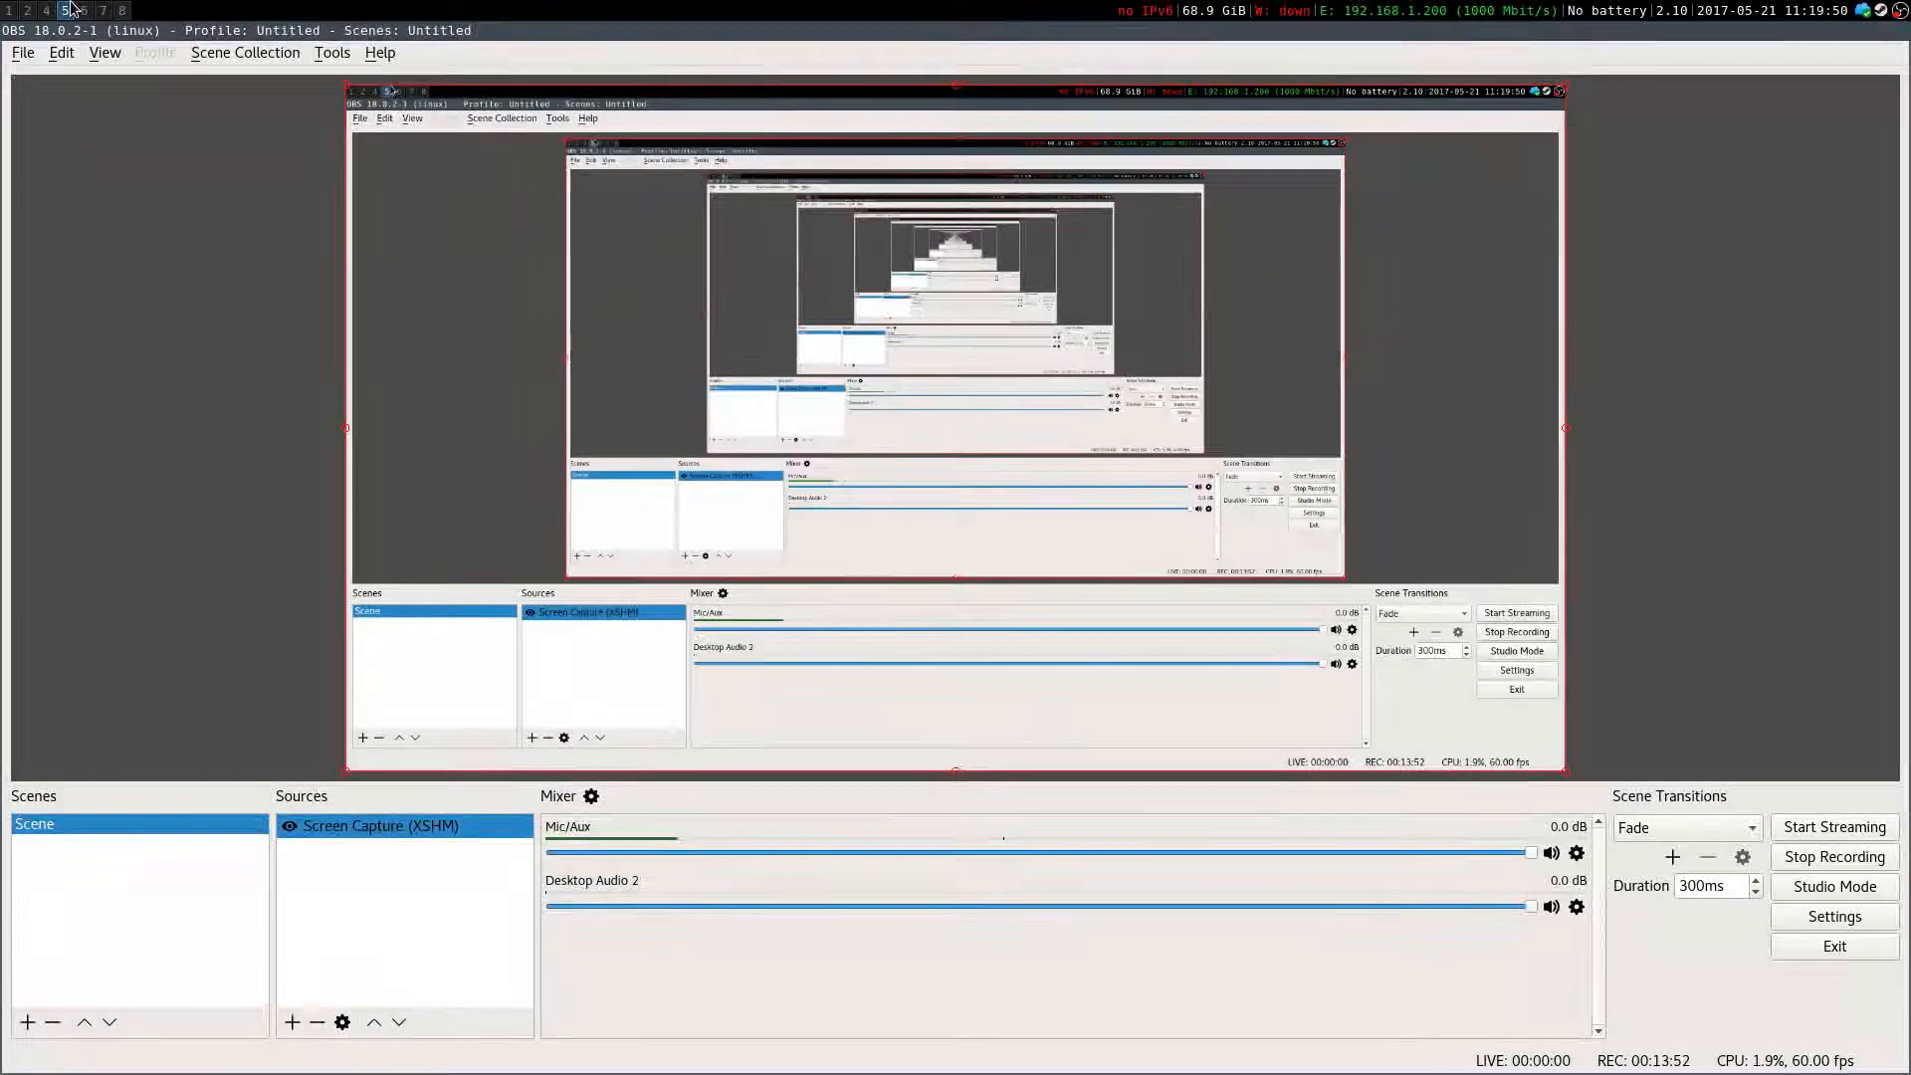
{"action": "left_click", "coordinate": [28, 10]}
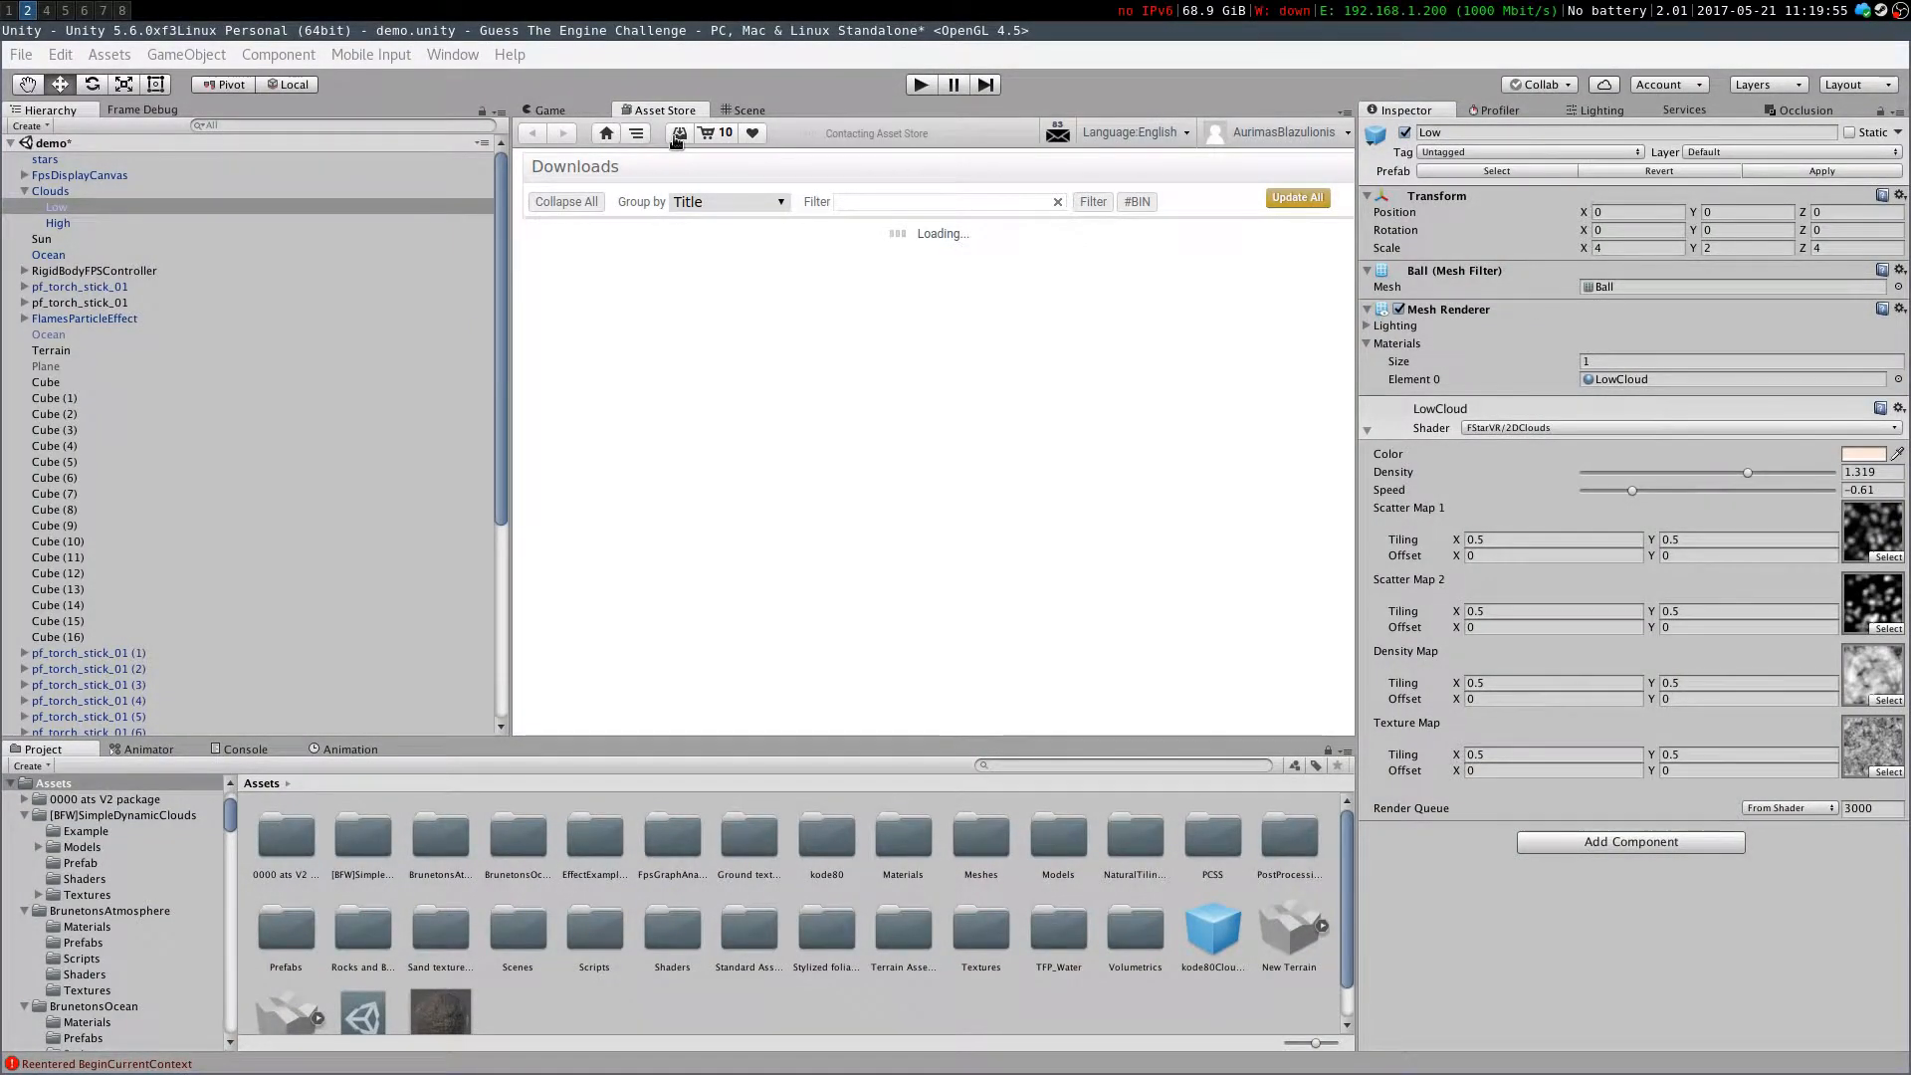
{"action": "left_click", "coordinate": [946, 202]}
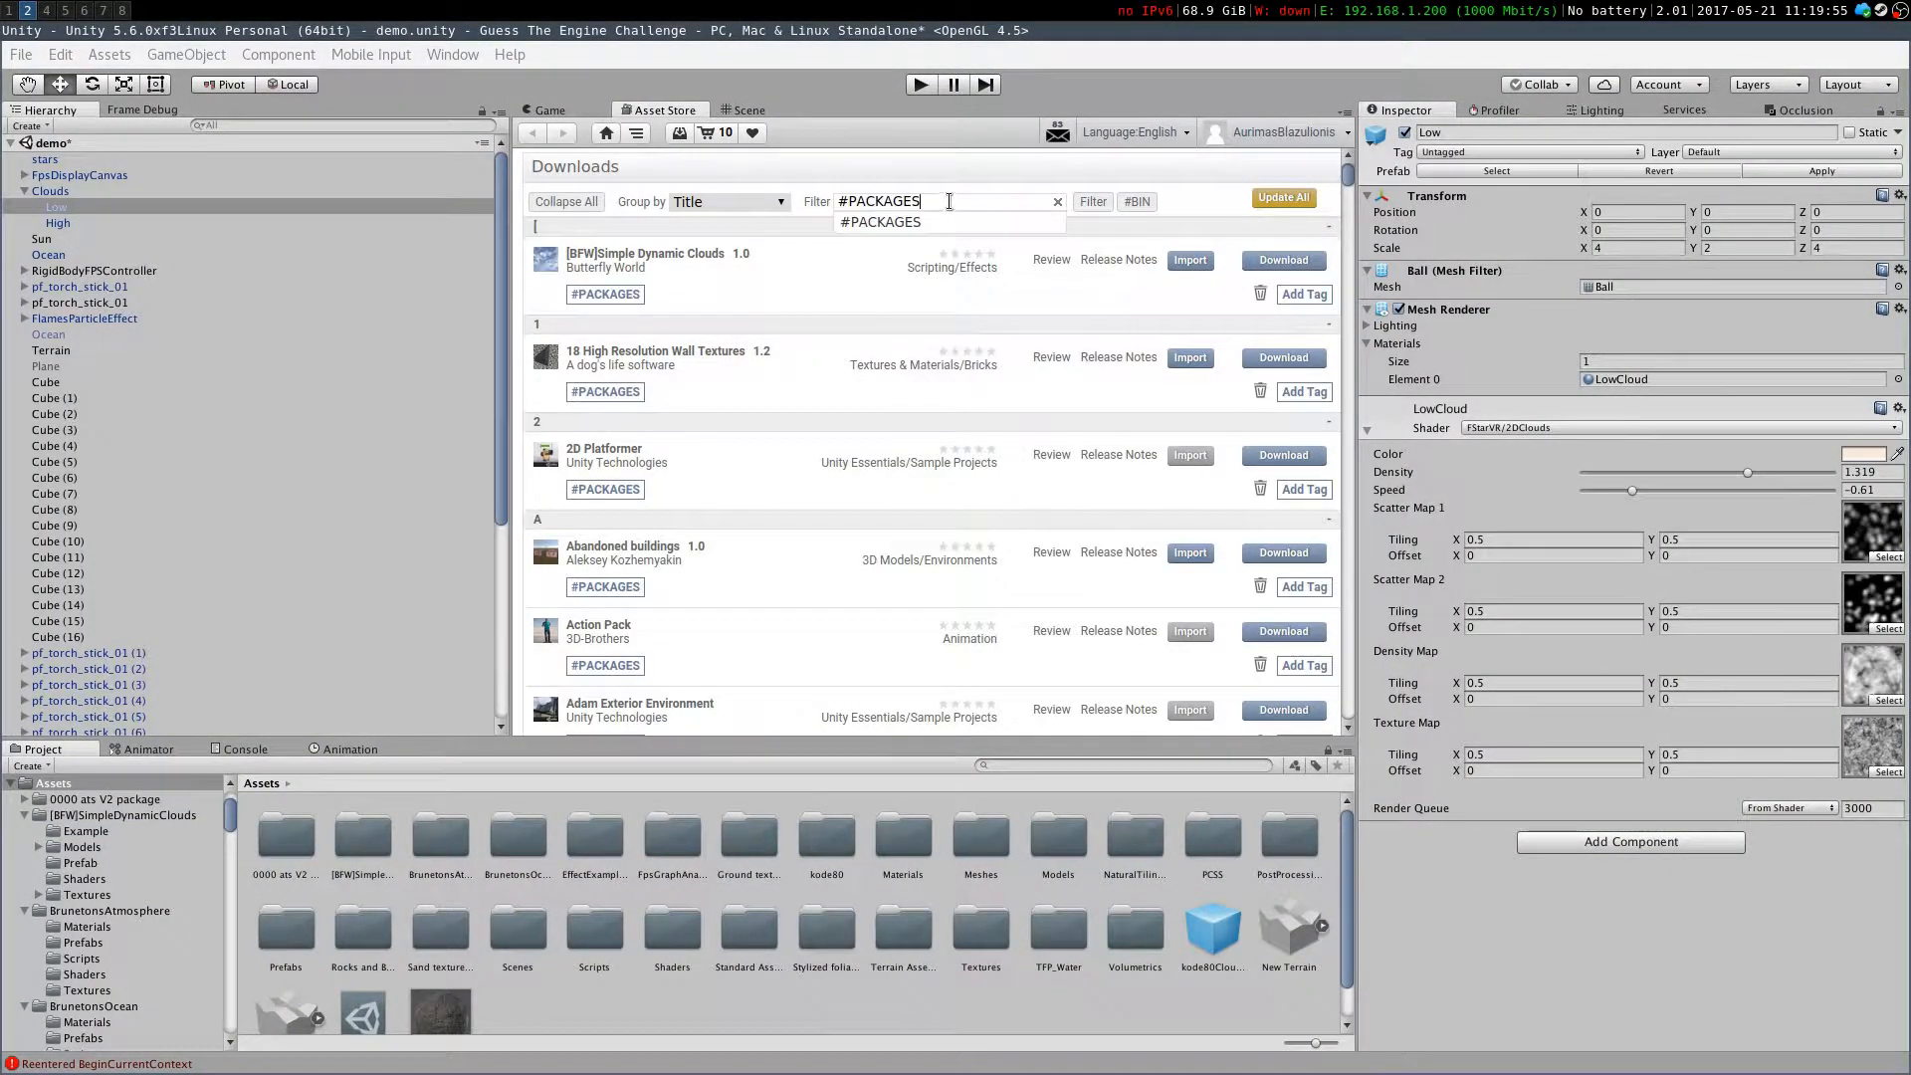
Filter the downloaded packages by "textur" and select the 0000 ats V2 package folder among the project assets
{"action": "type", "text": "texture"}
{"action": "key", "text": "Return"}
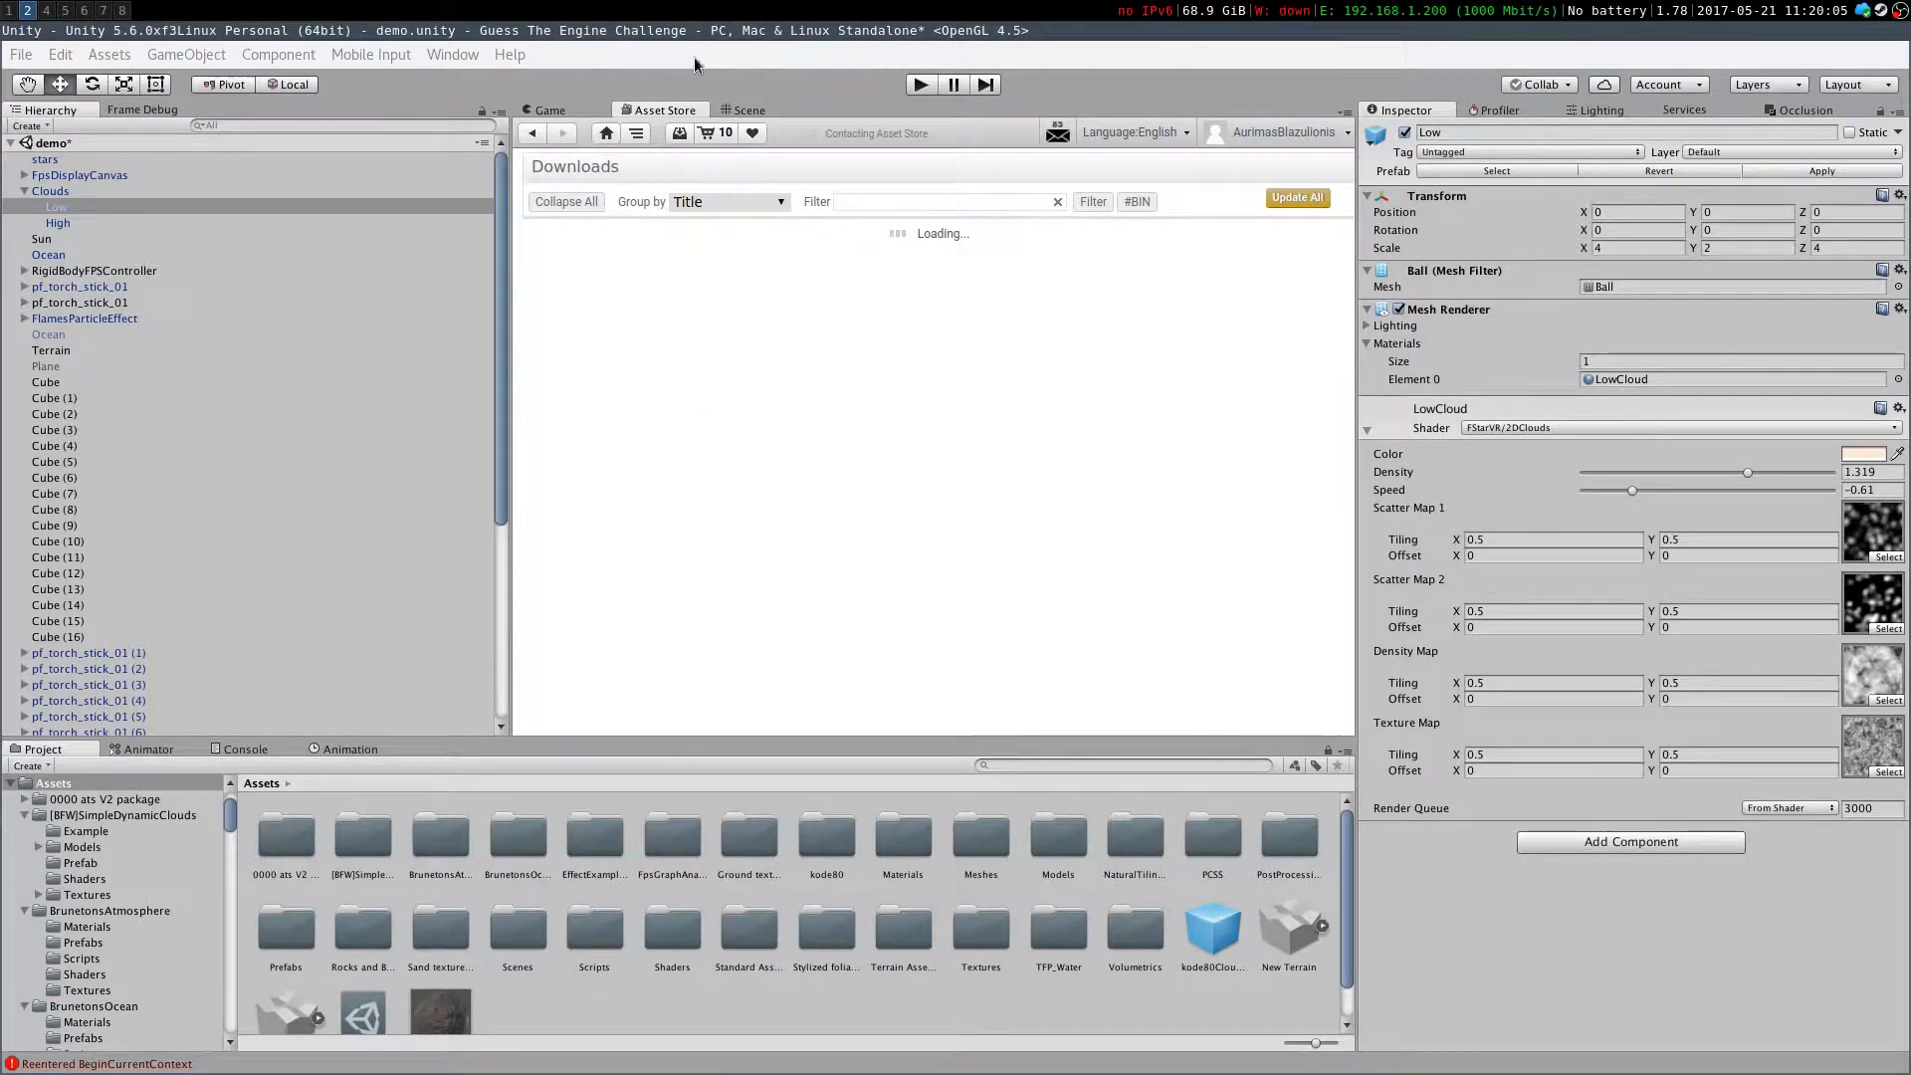
{"action": "left_click", "coordinate": [444, 856]}
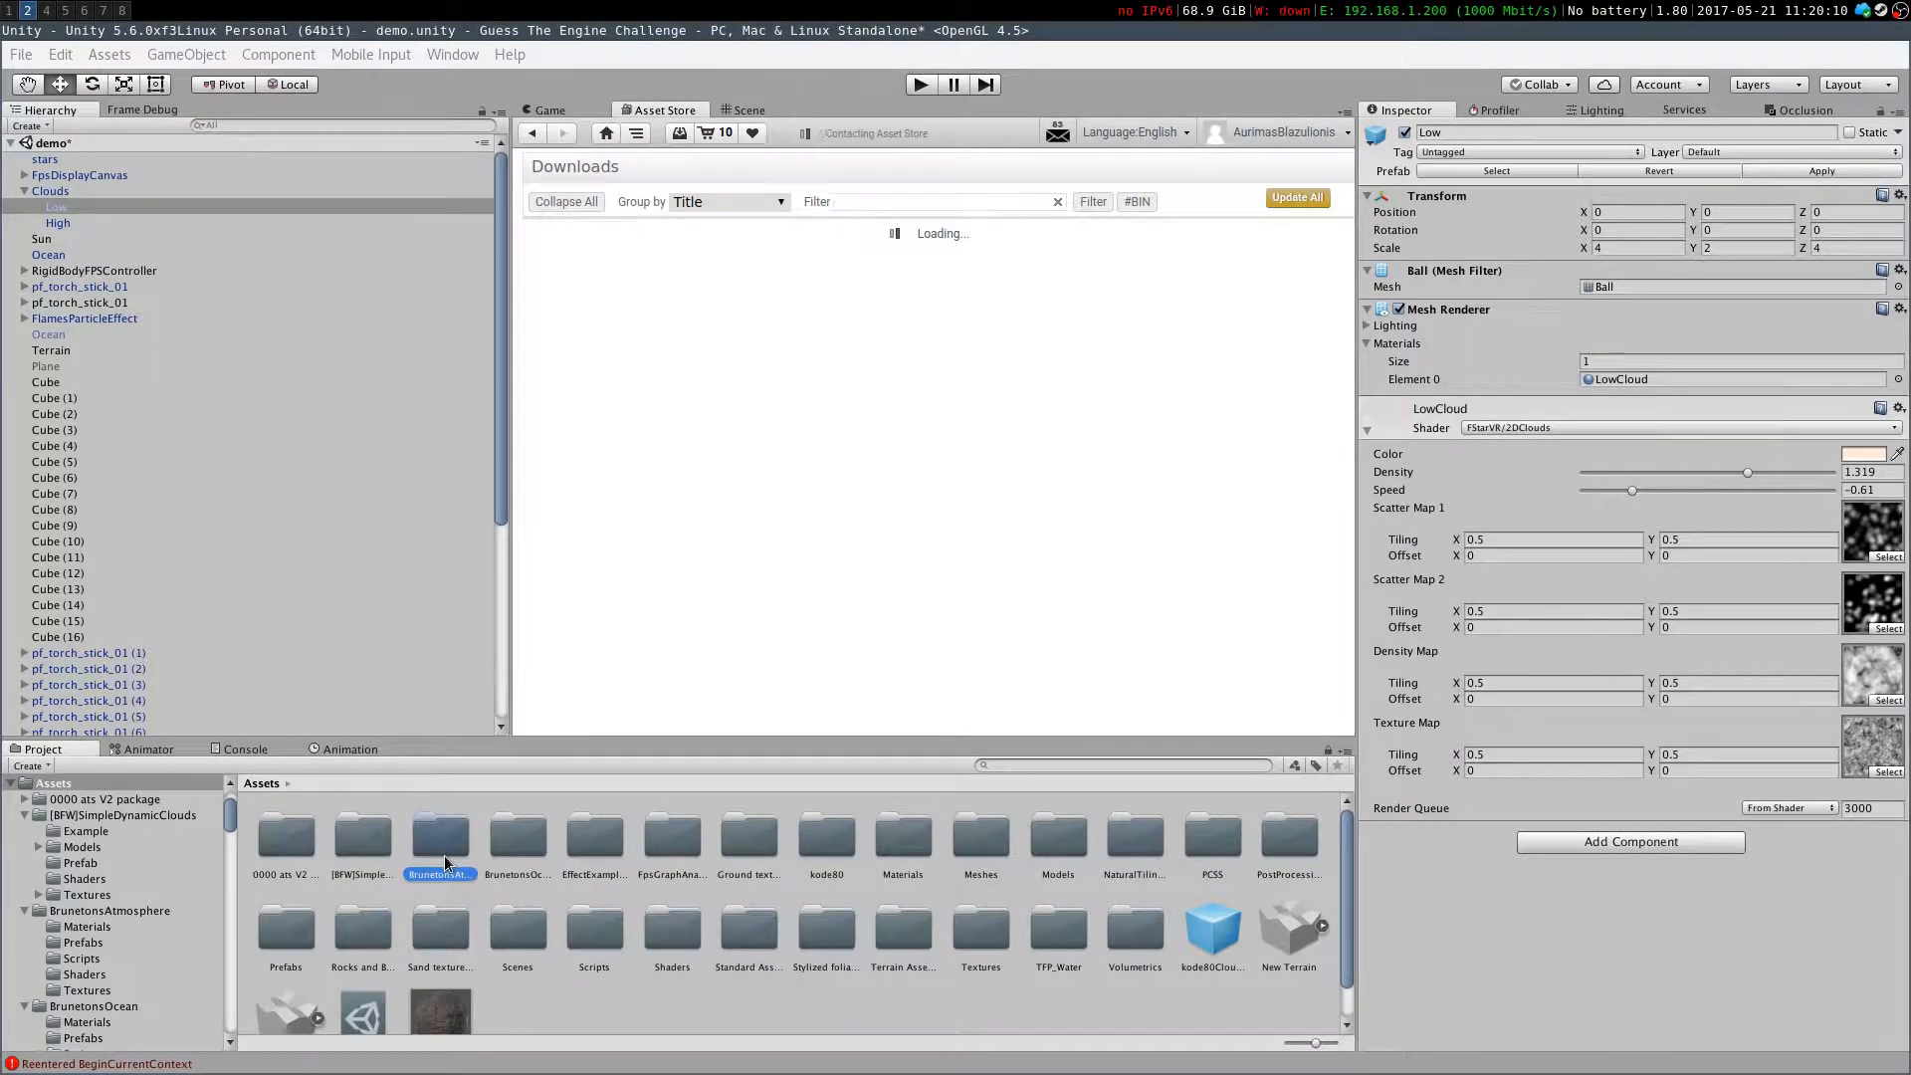
{"action": "left_click", "coordinate": [267, 840]}
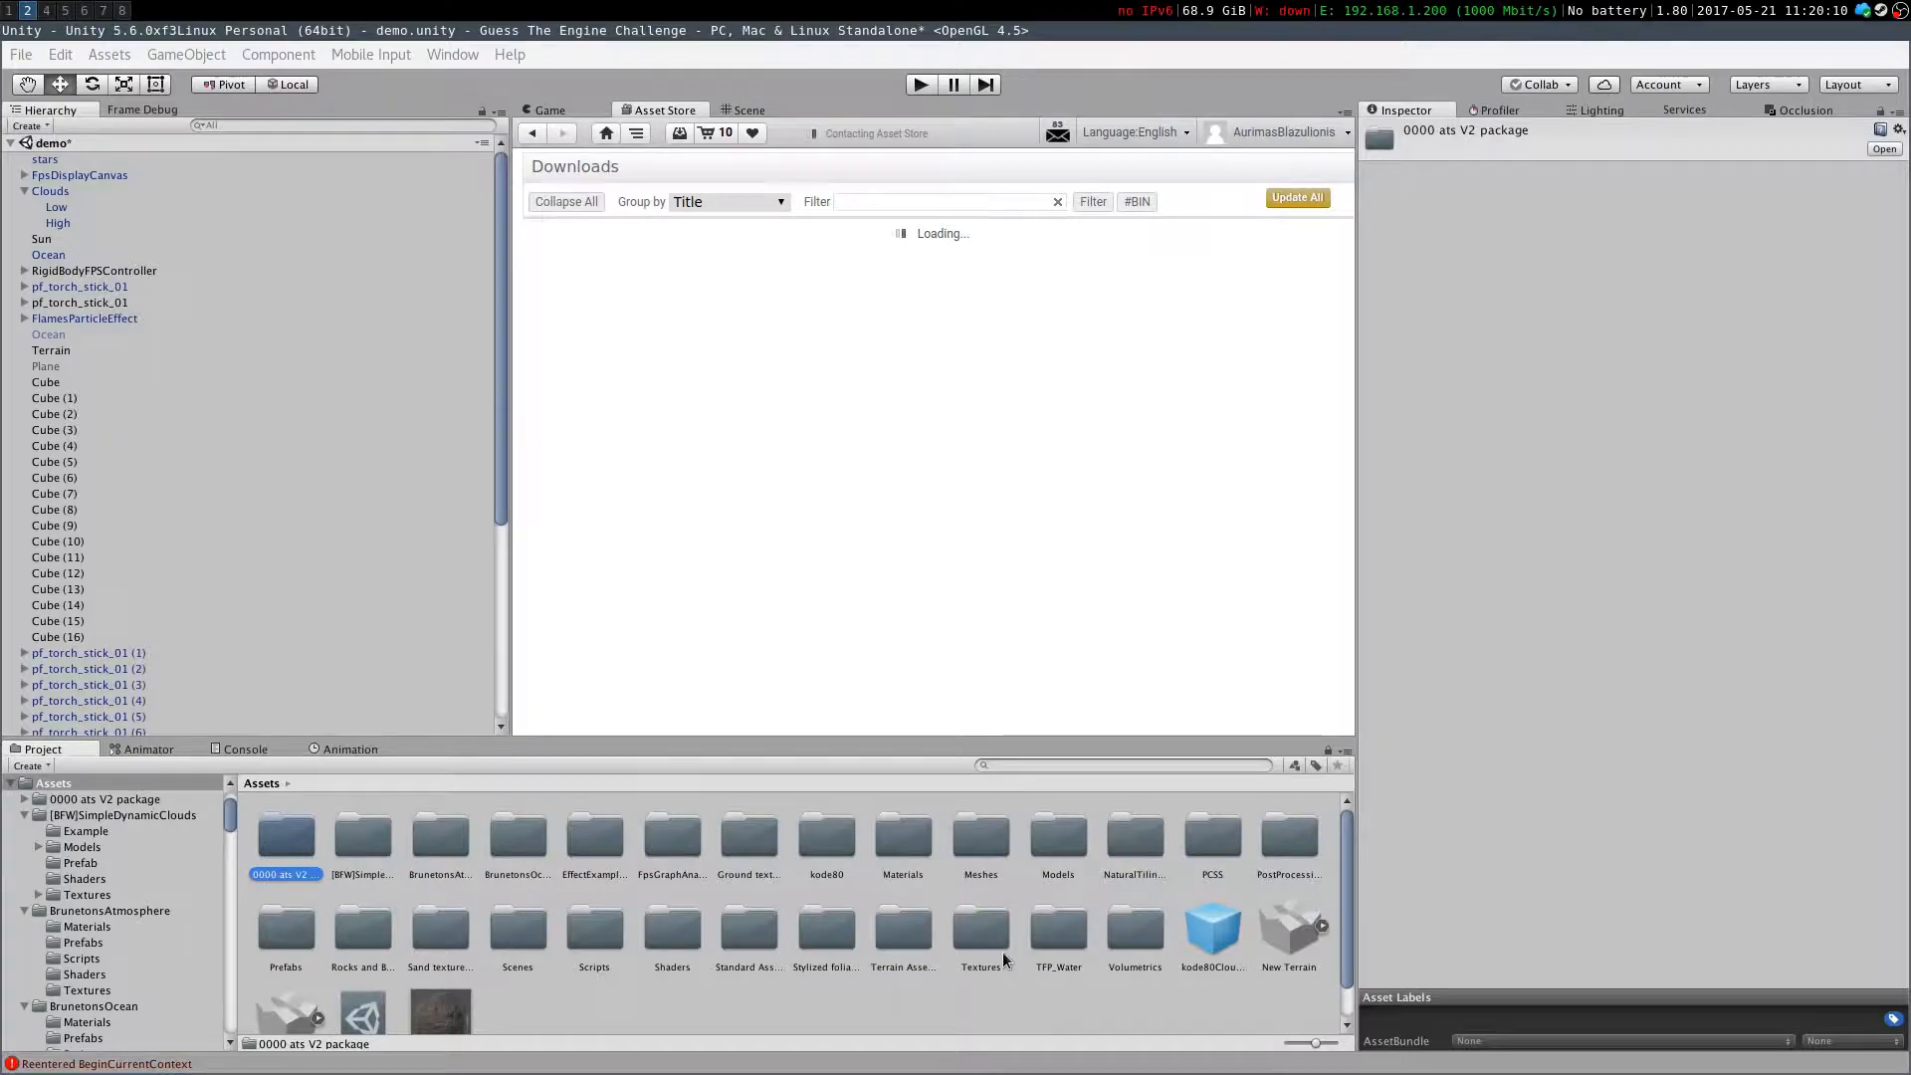
Search the Asset Store for "advanced terrain shaders" and open the Advanced Terrain Shaders v2 page to read its description
{"action": "left_click", "coordinate": [564, 131]}
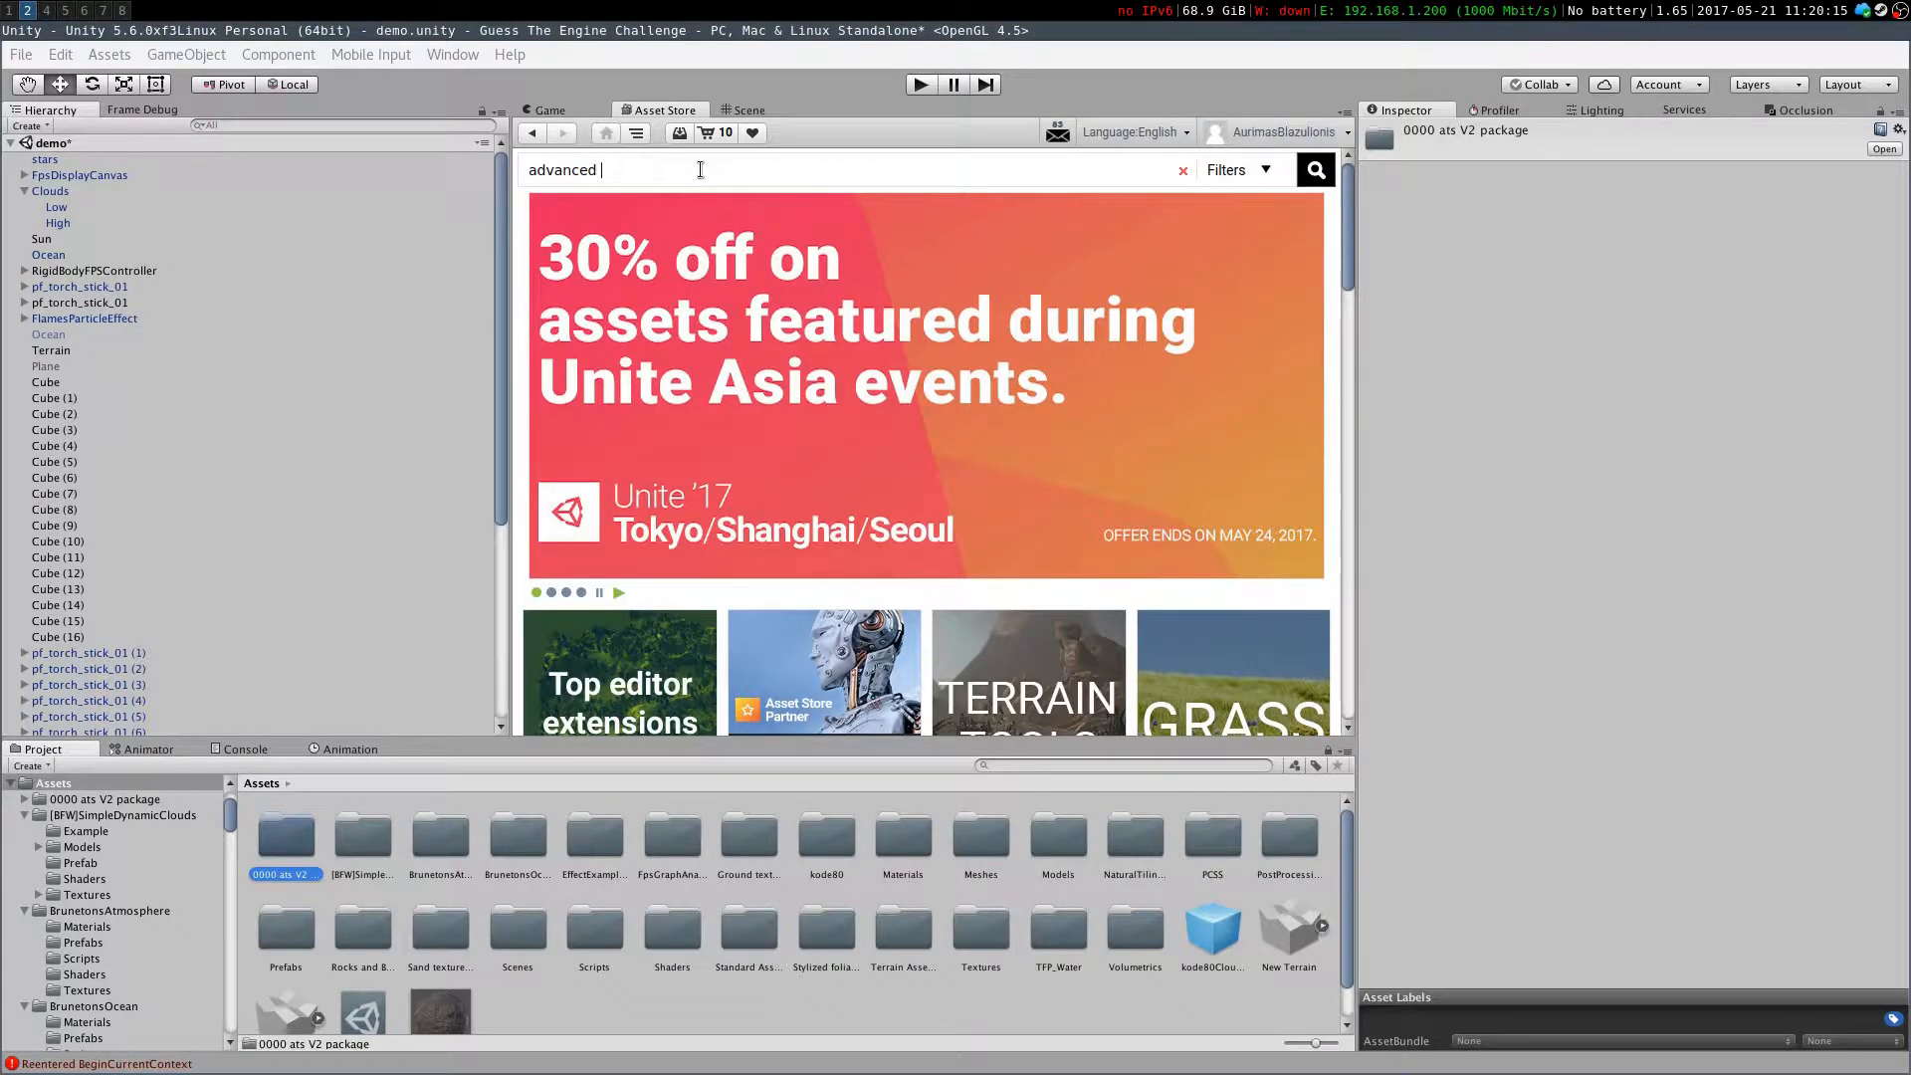
{"action": "type", "text": "ders"}
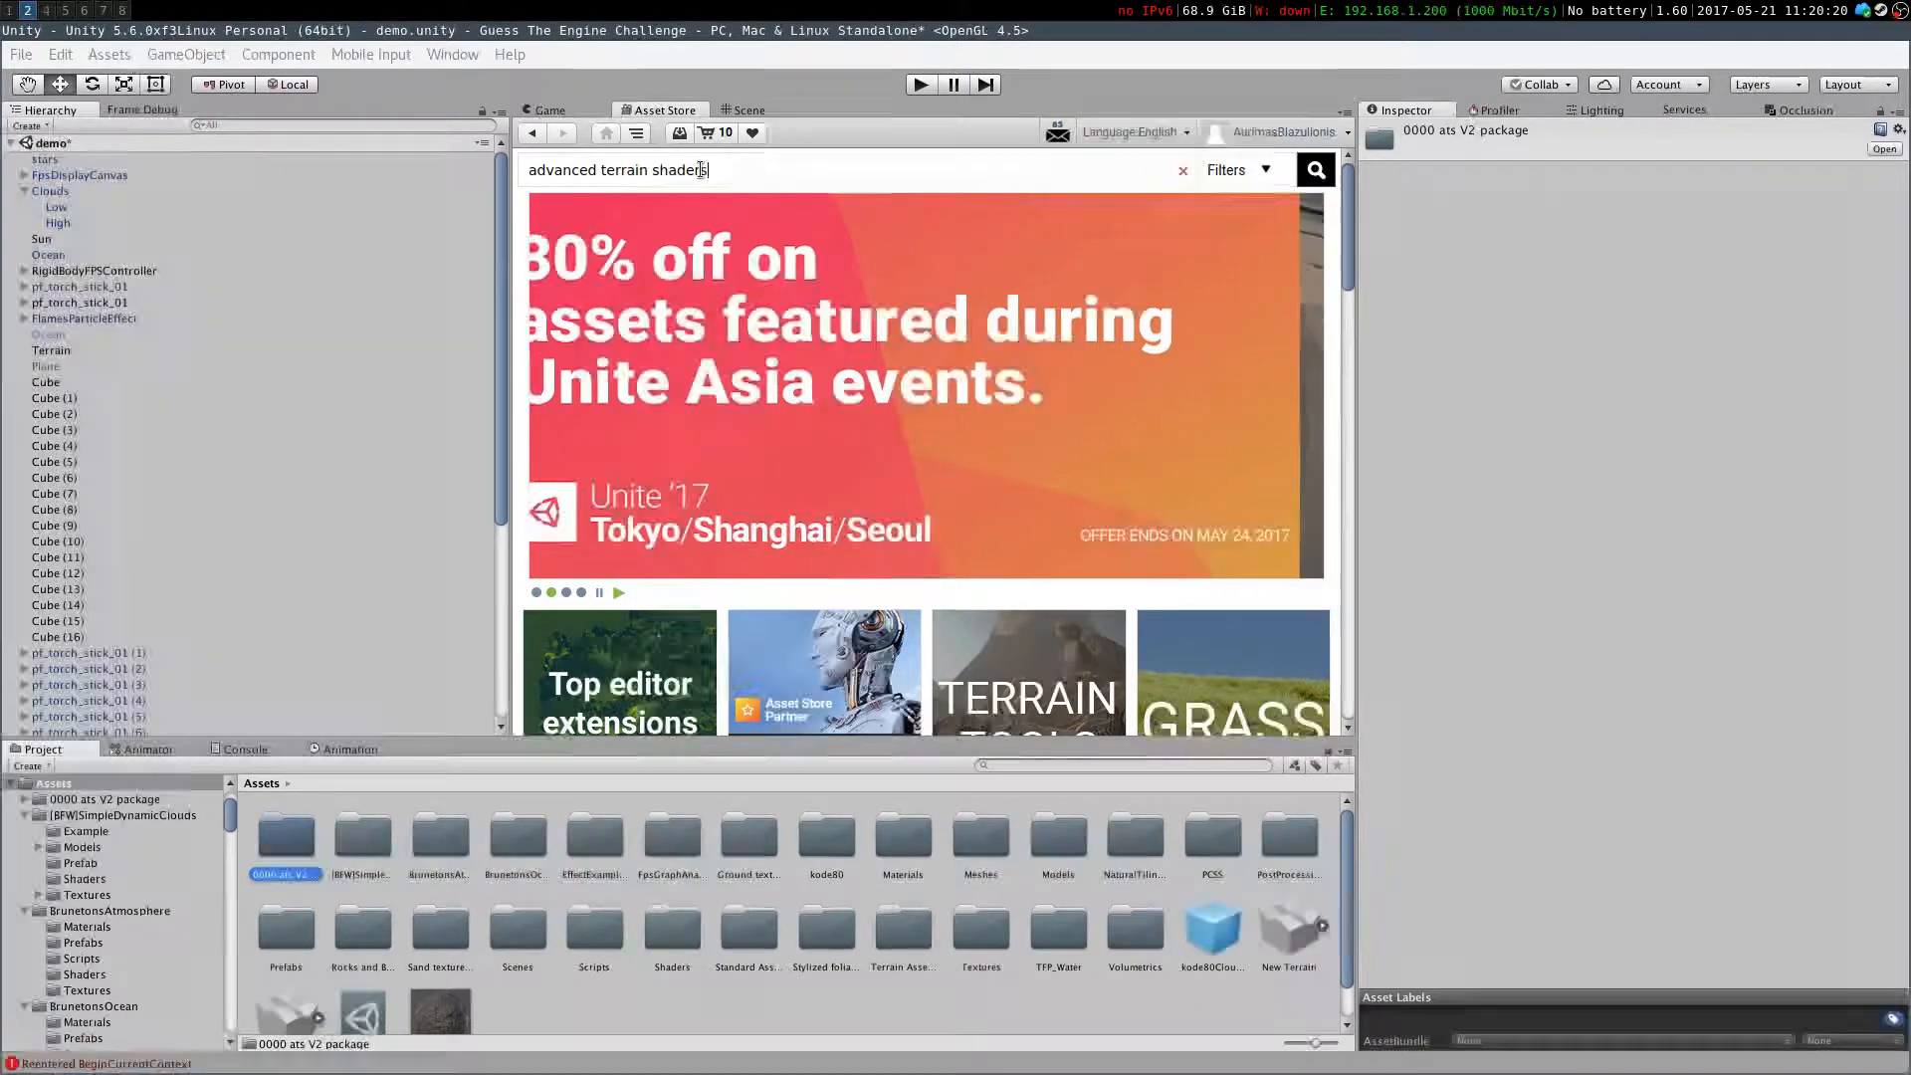
{"action": "key", "text": "Return"}
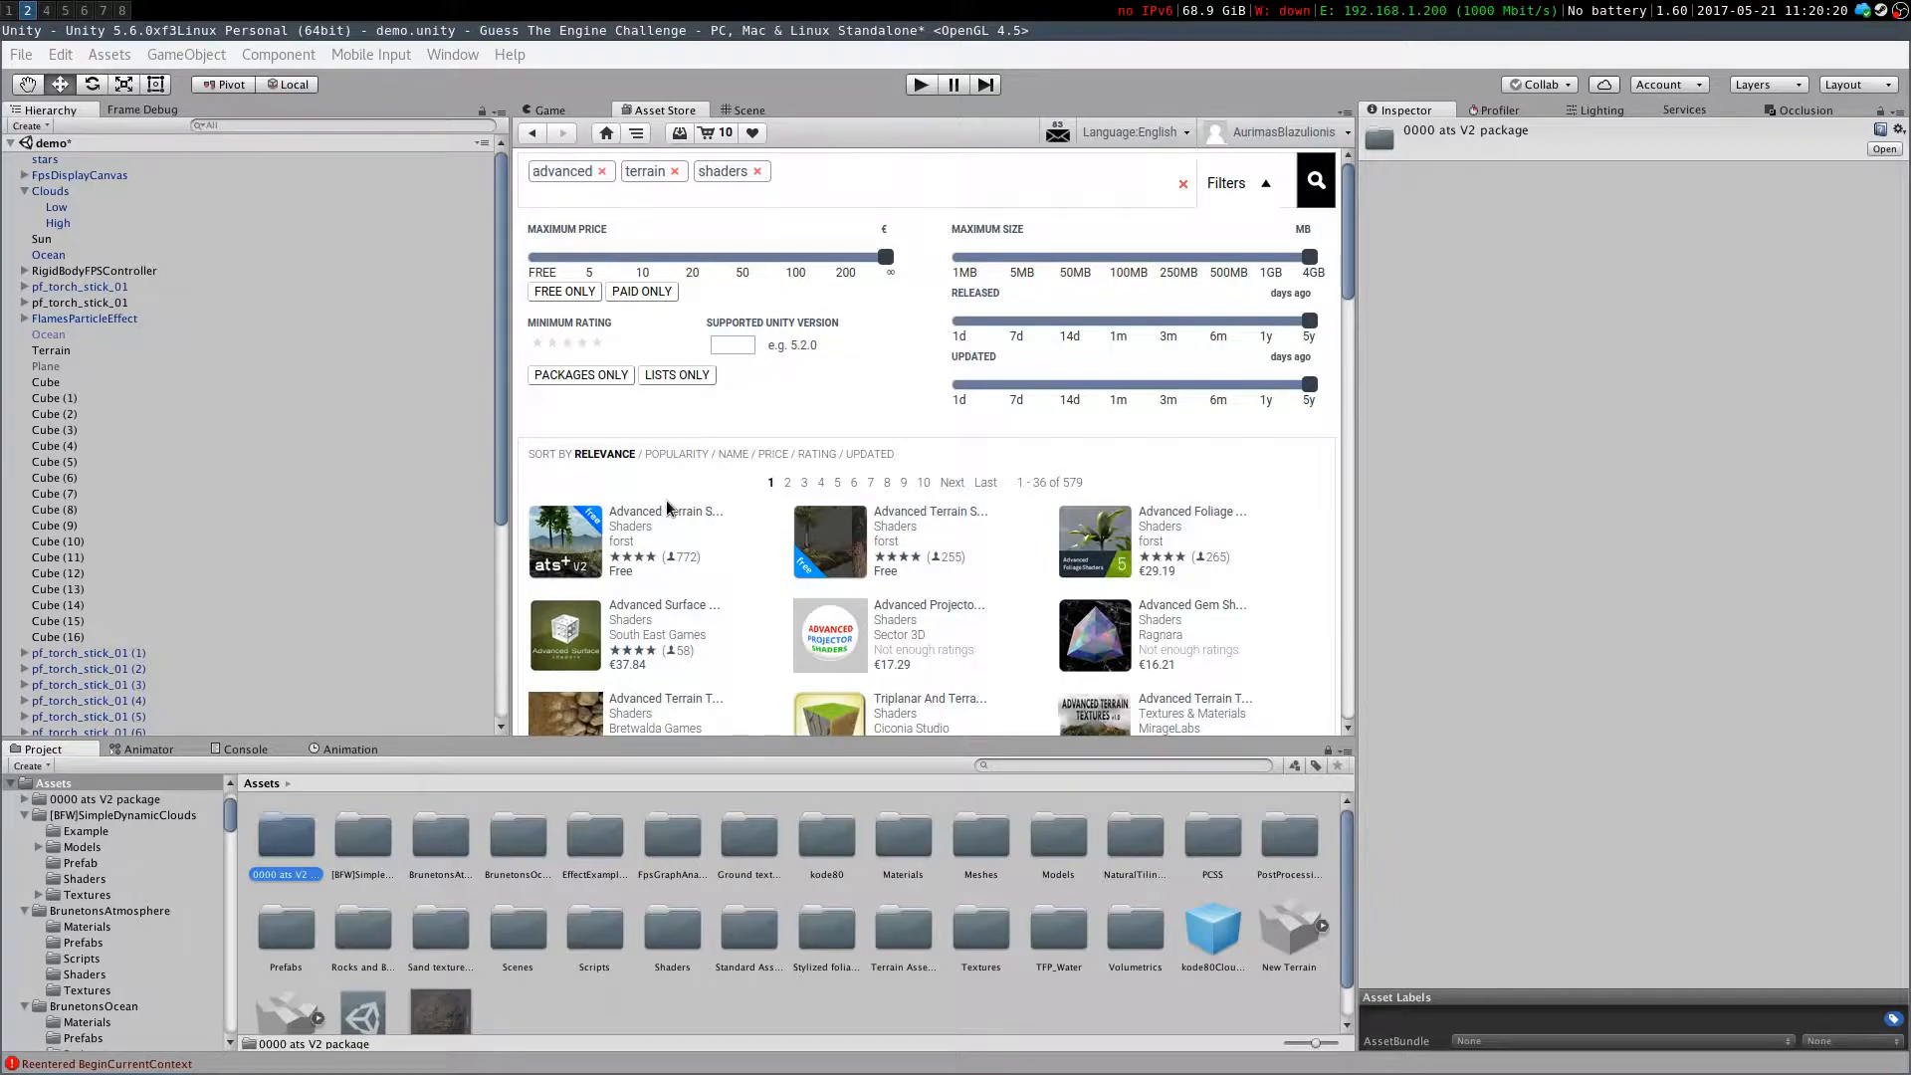
{"action": "left_click", "coordinate": [667, 512]}
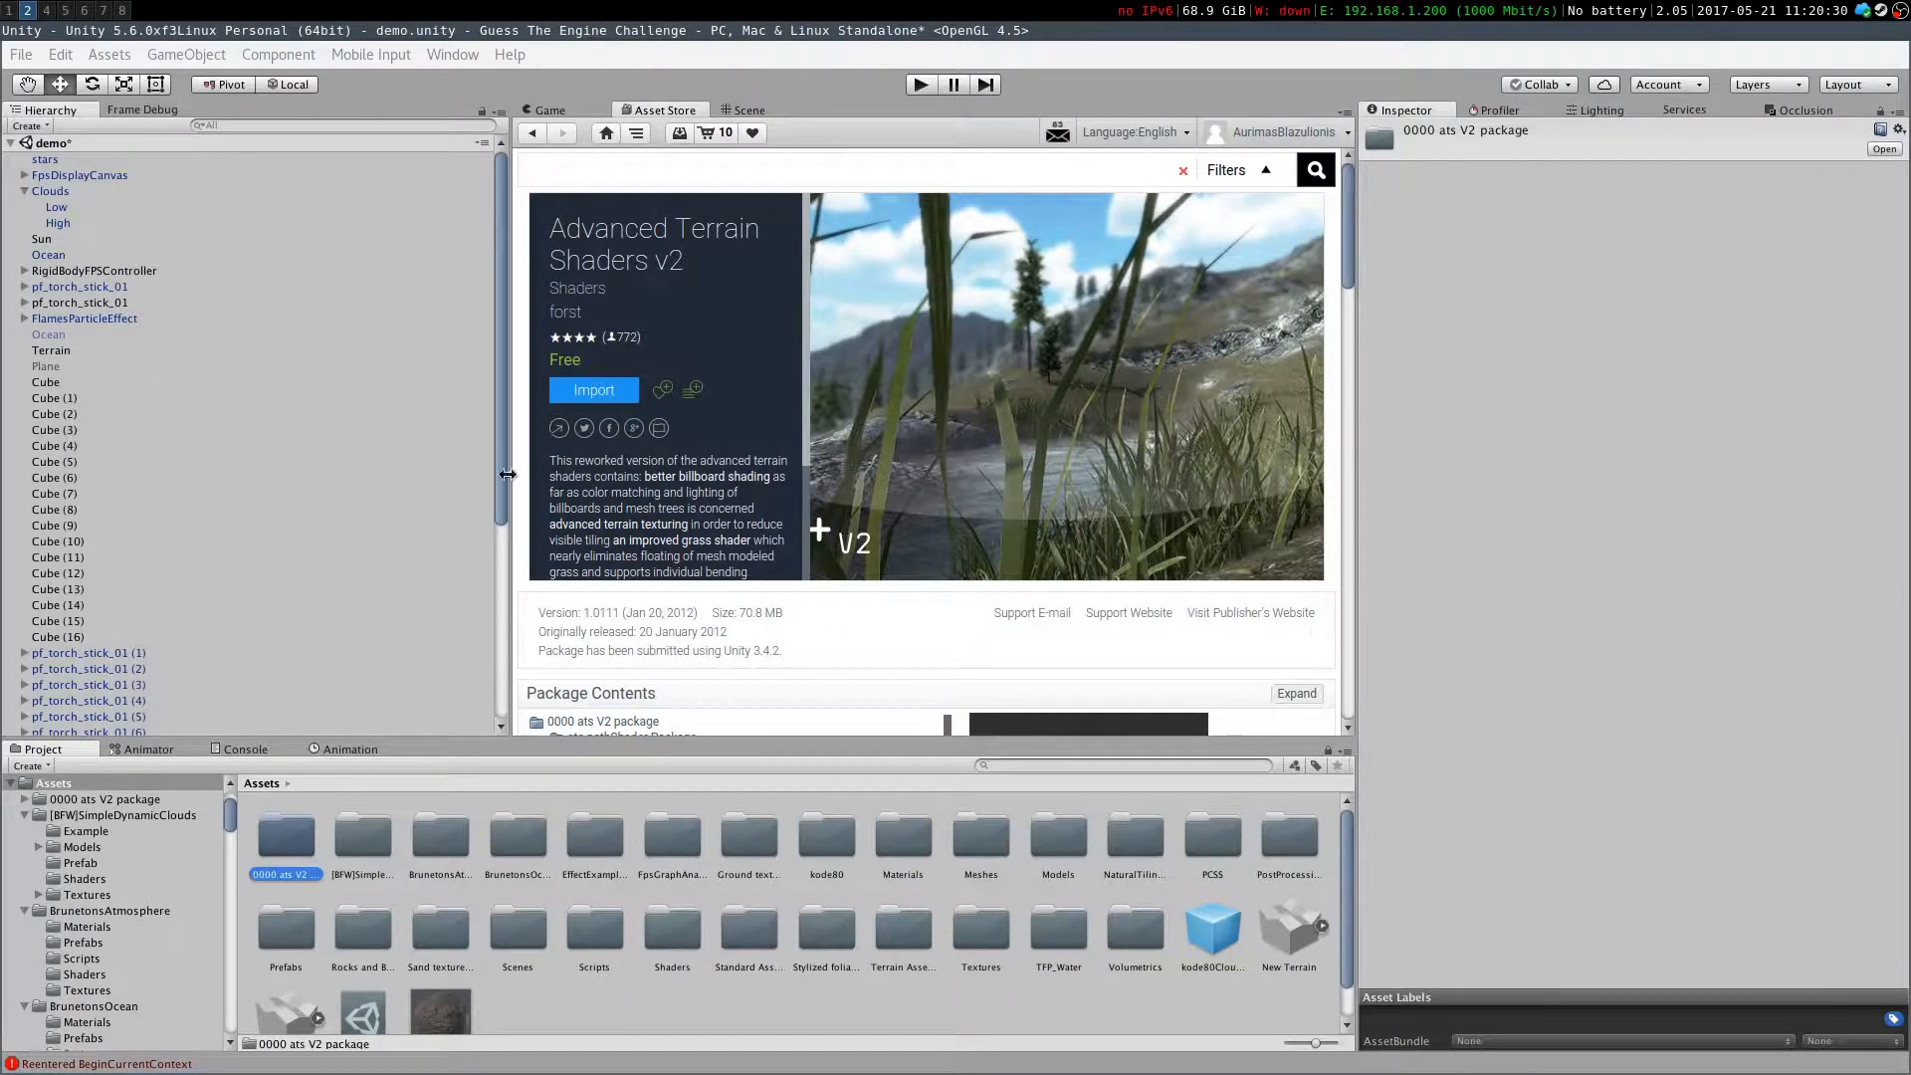
{"action": "scroll", "coordinate": [617, 483], "scroll_direction": "down", "scroll_amount": 1}
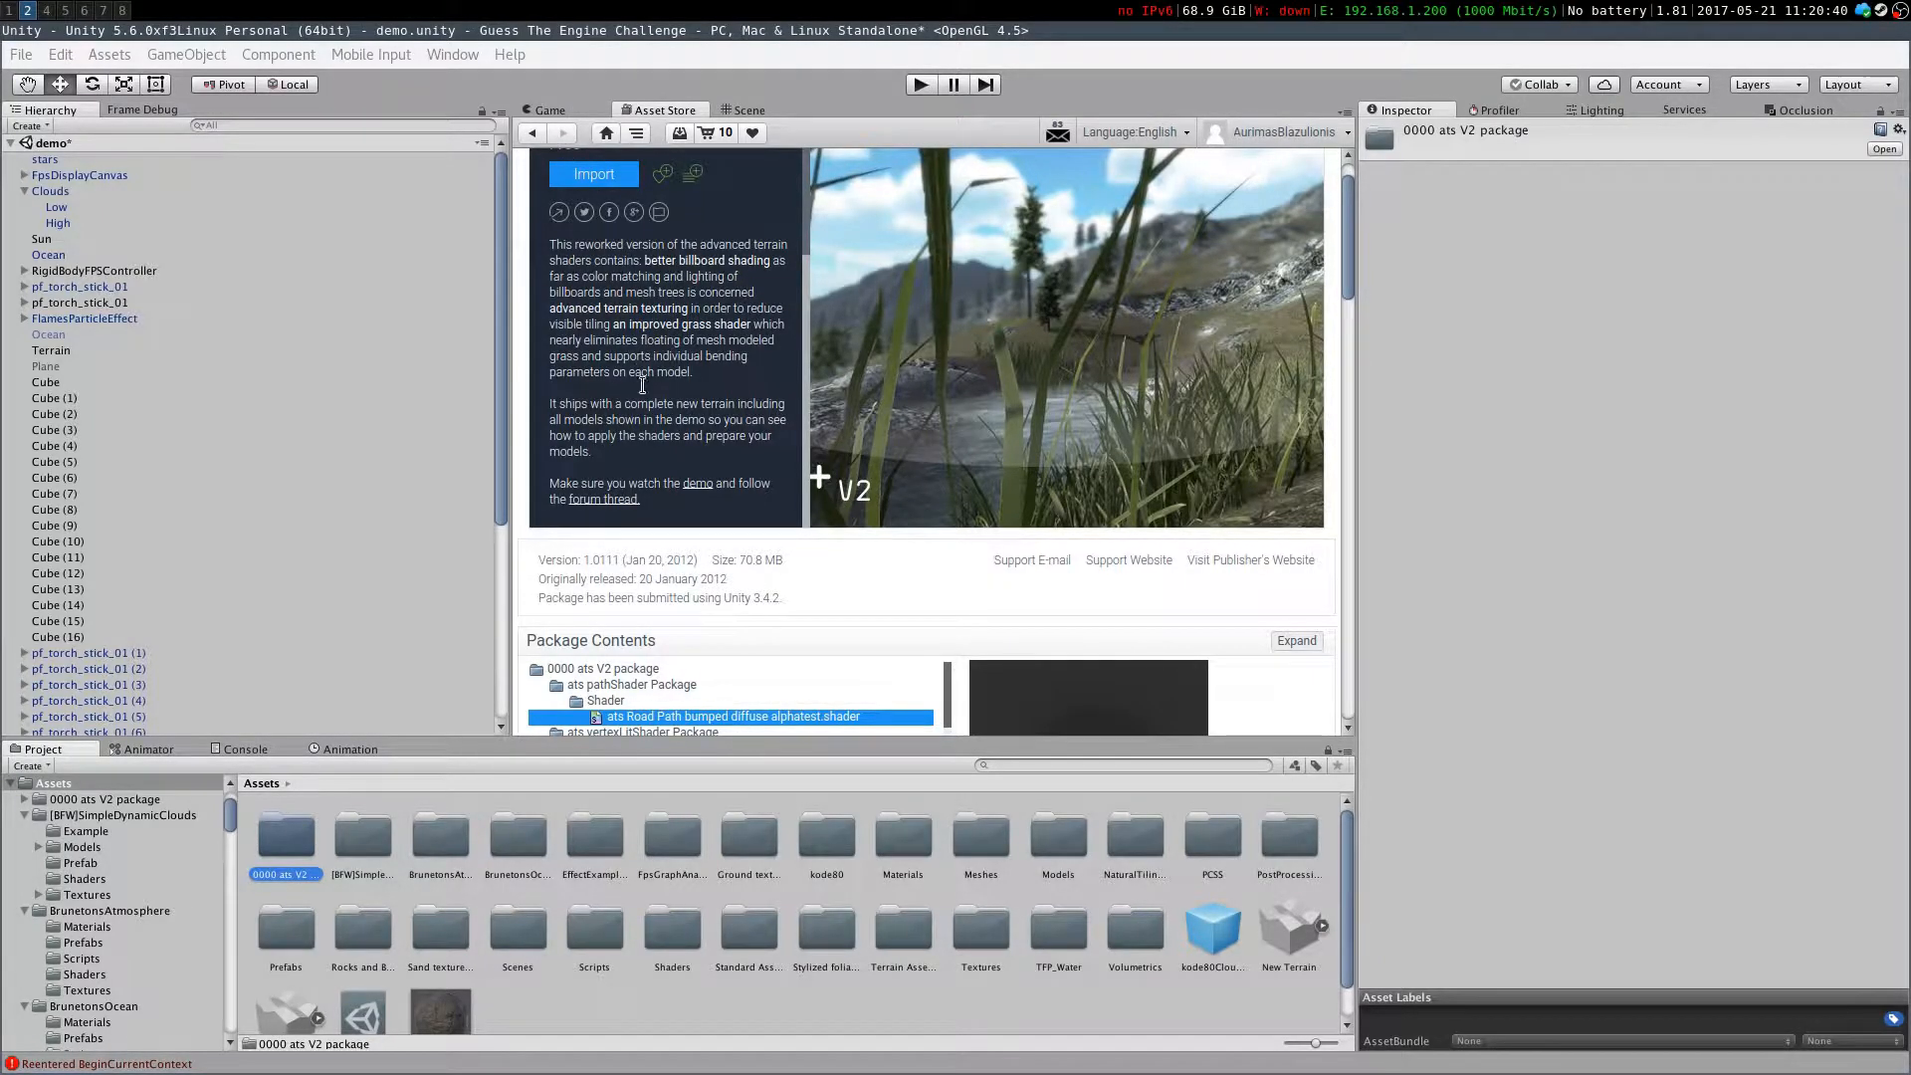
Browse the imported BrunetonsAtmosphere folder and its scene files in the project assets
{"action": "left_click", "coordinate": [368, 848]}
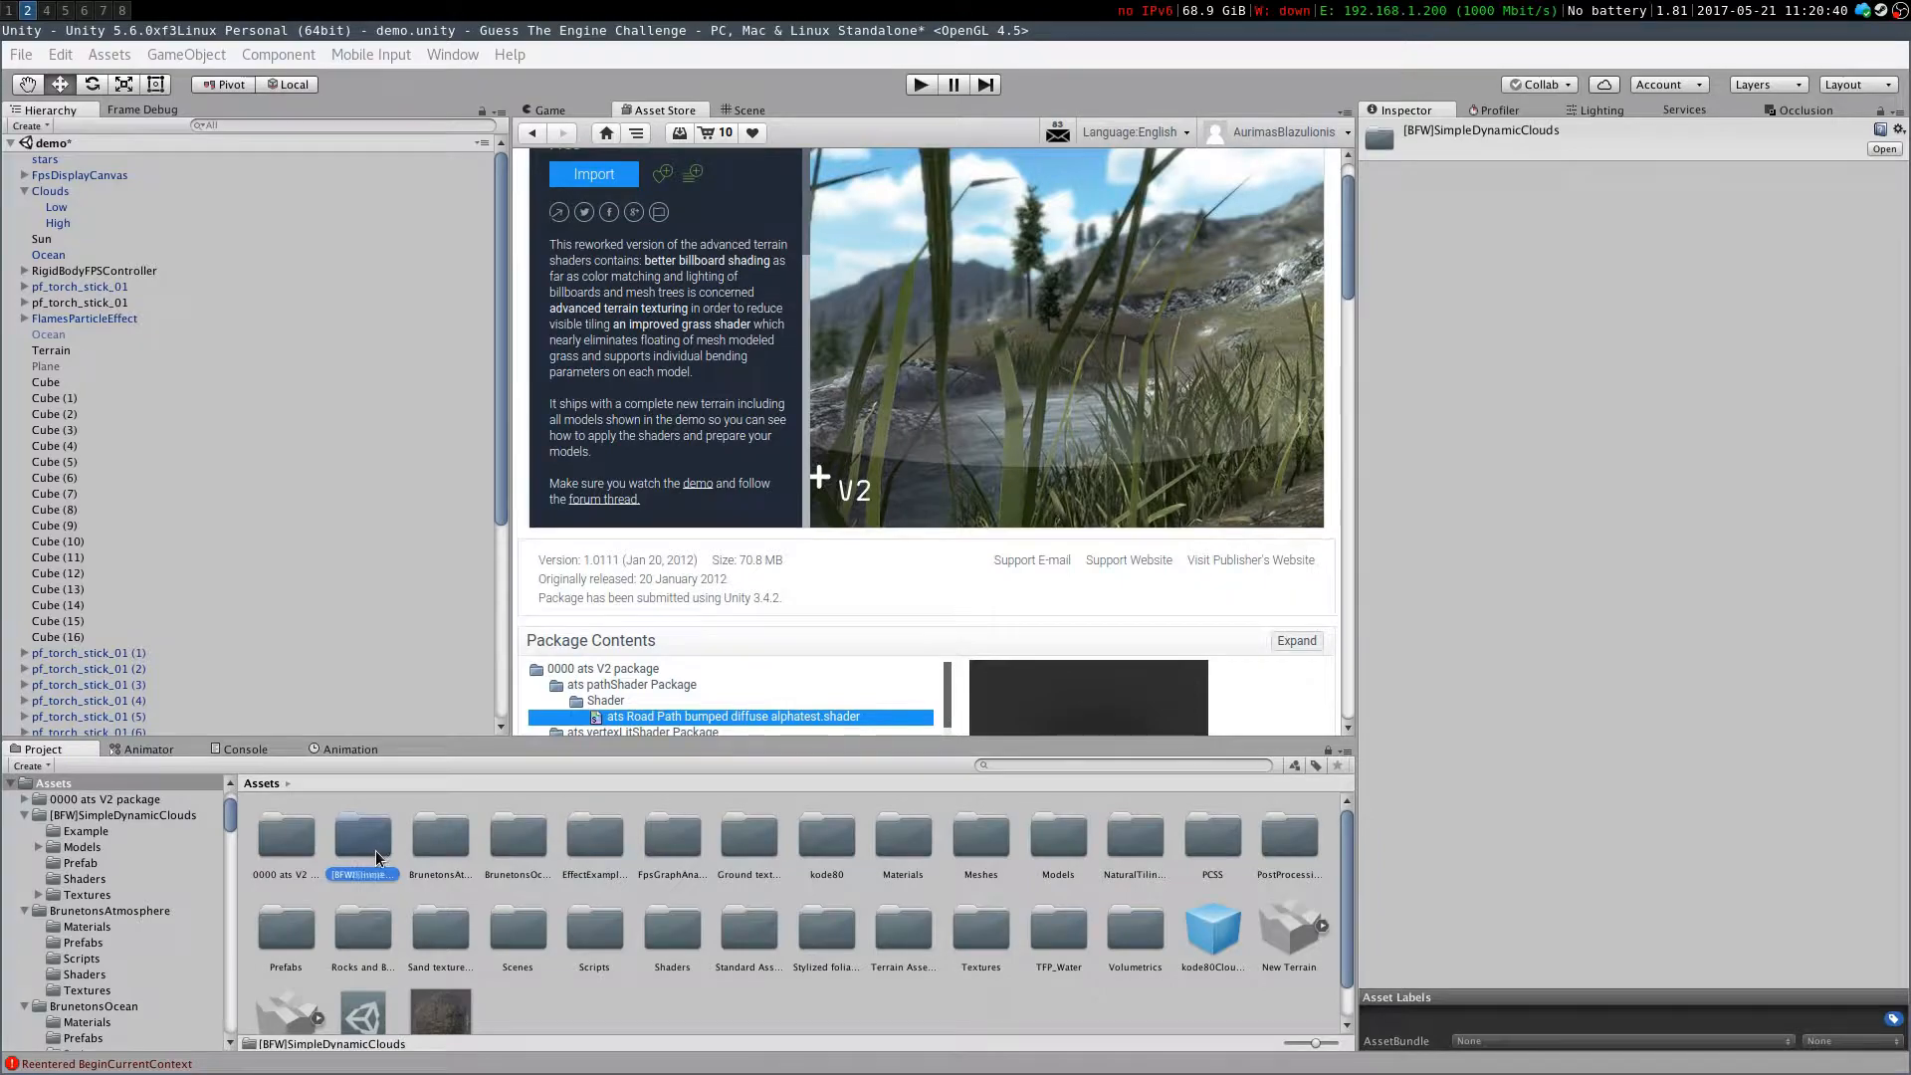
{"action": "left_click", "coordinate": [447, 850]}
{"action": "left_click", "coordinate": [517, 851]}
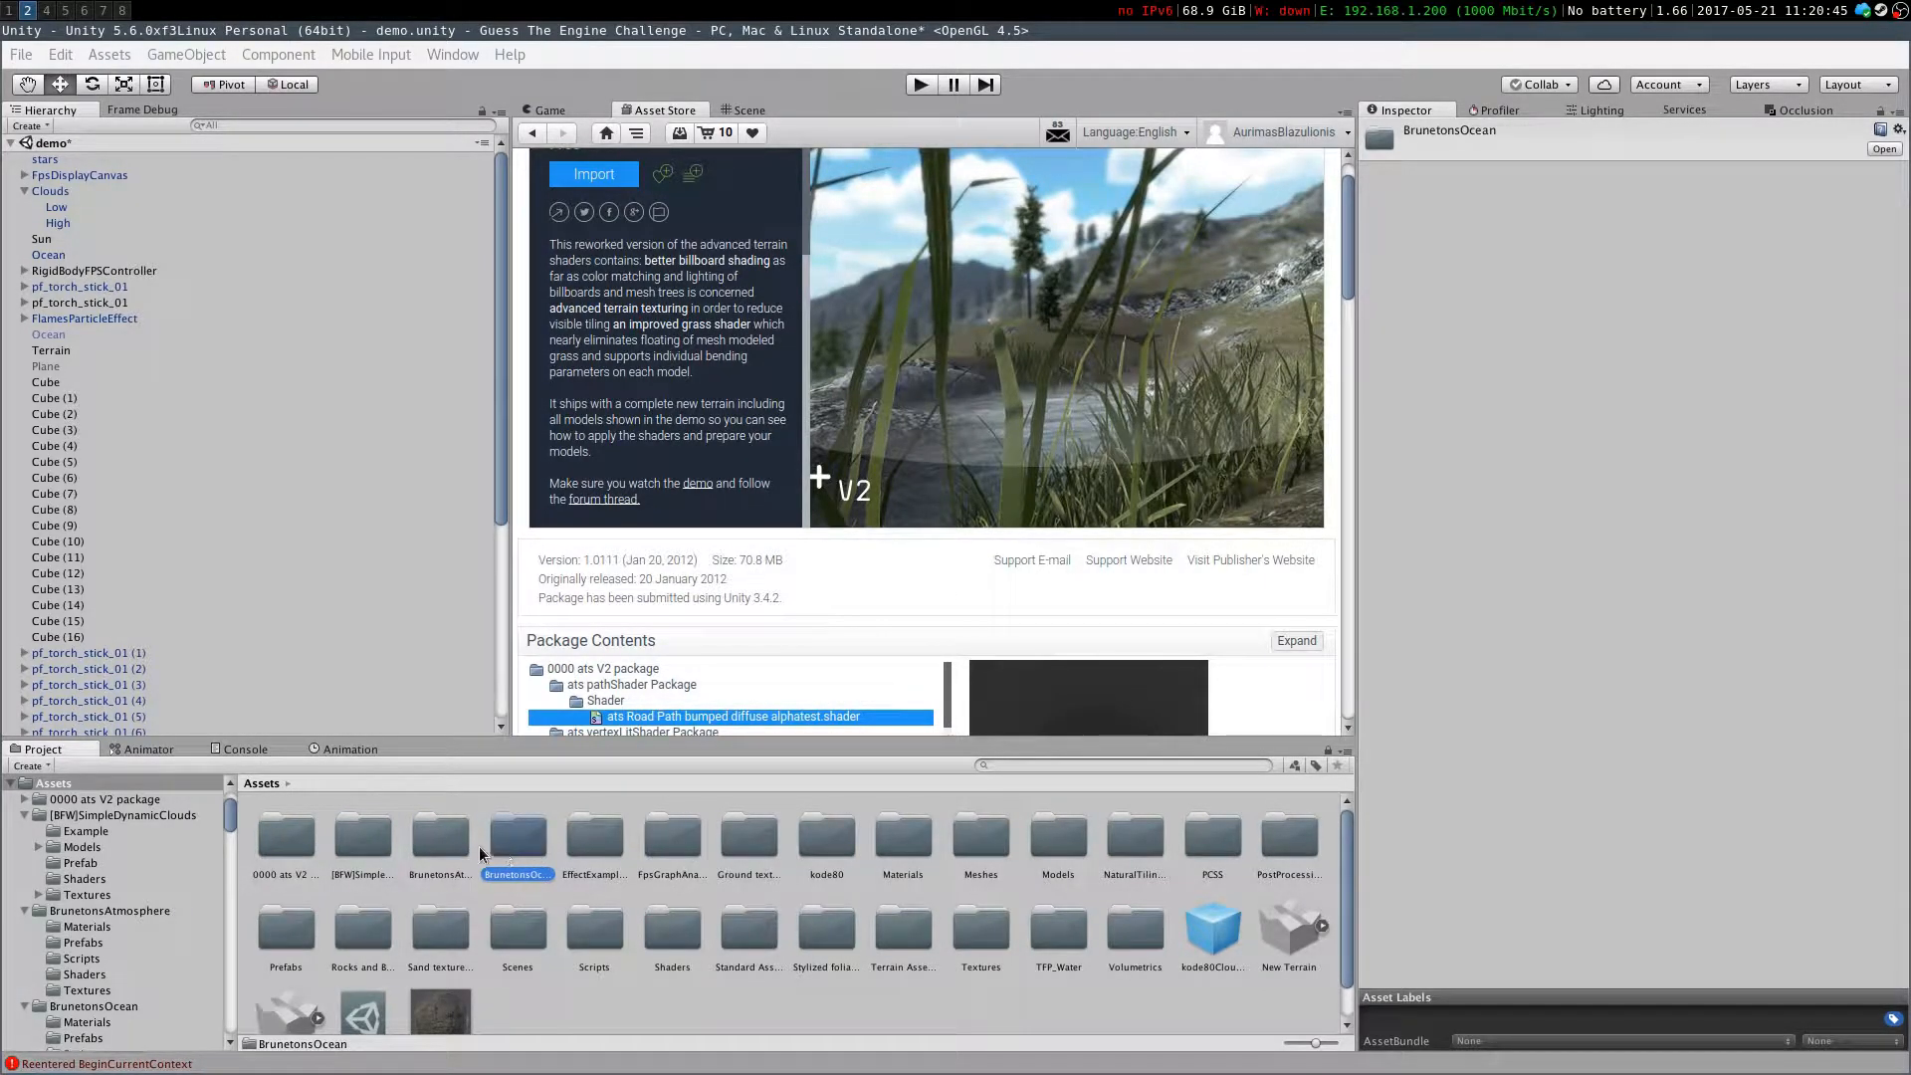
{"action": "left_click", "coordinate": [7, 8]}
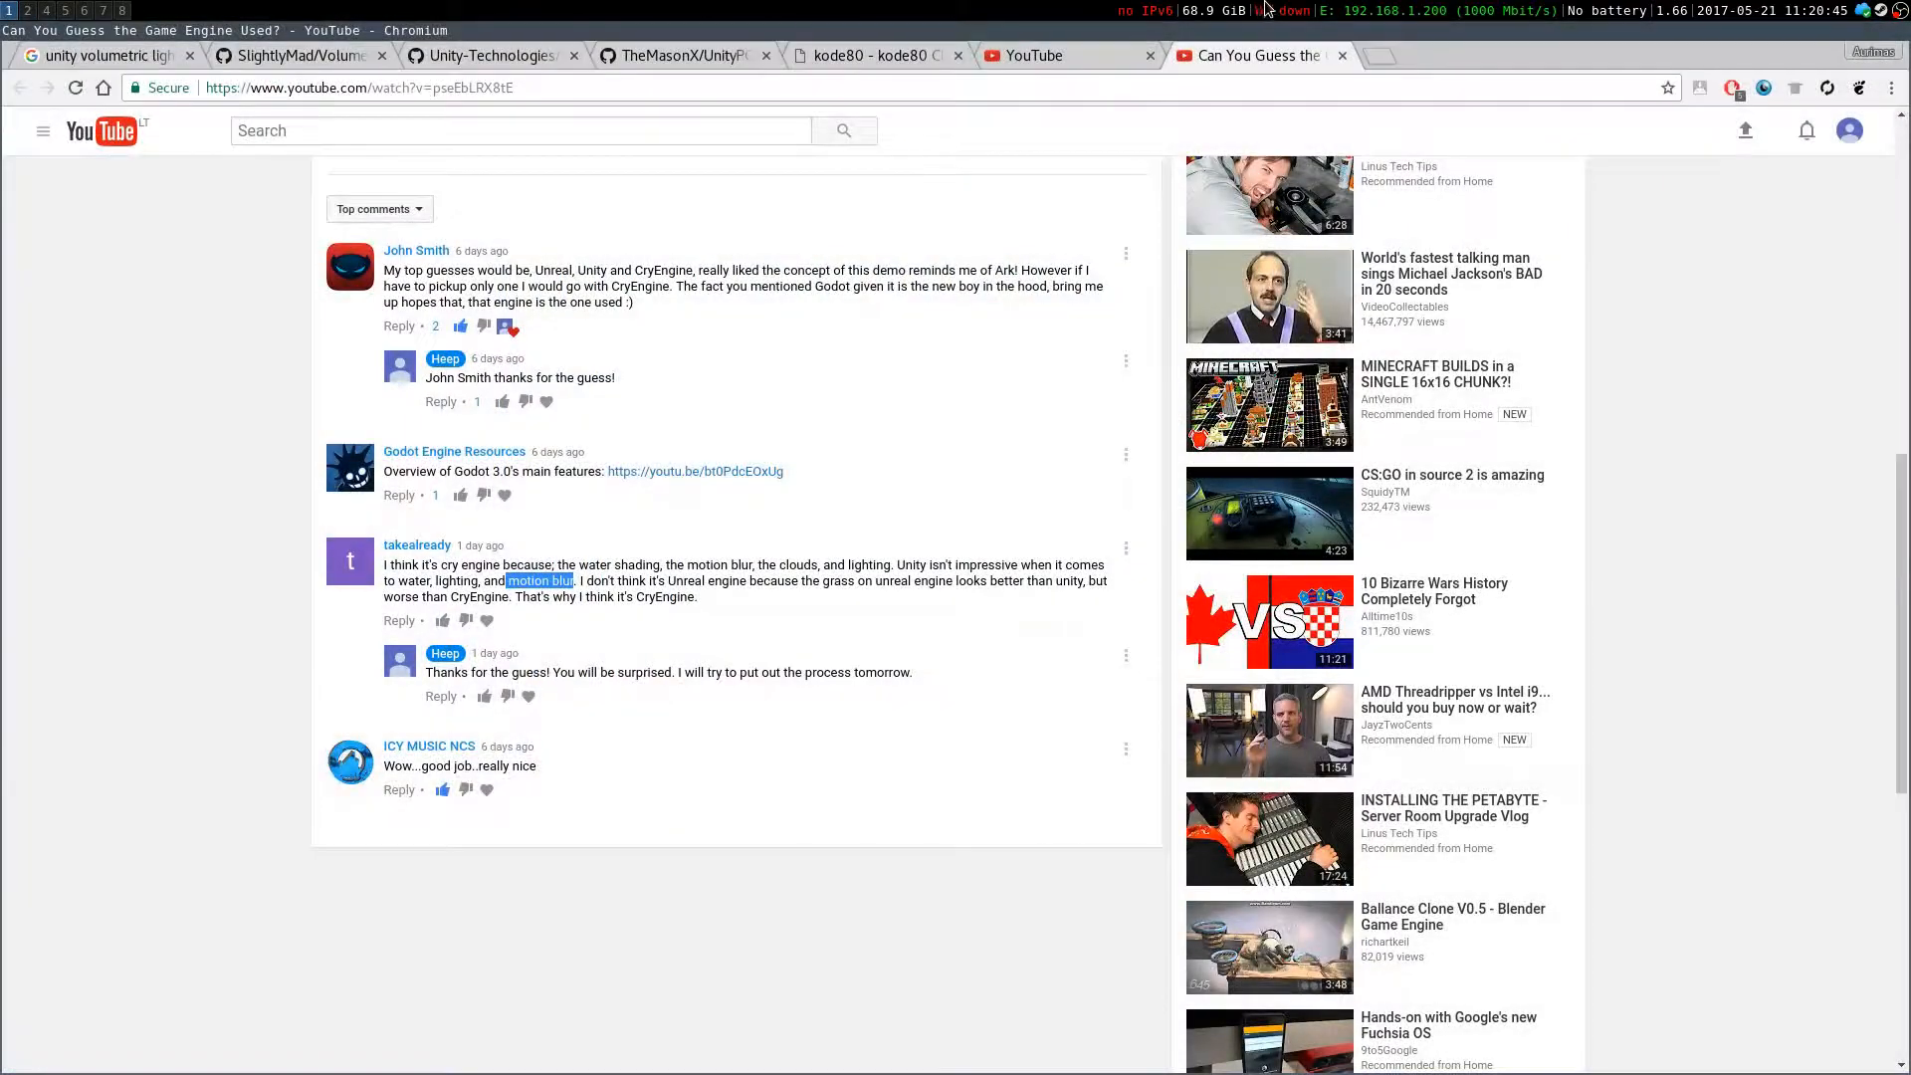
{"action": "left_click", "coordinate": [29, 9]}
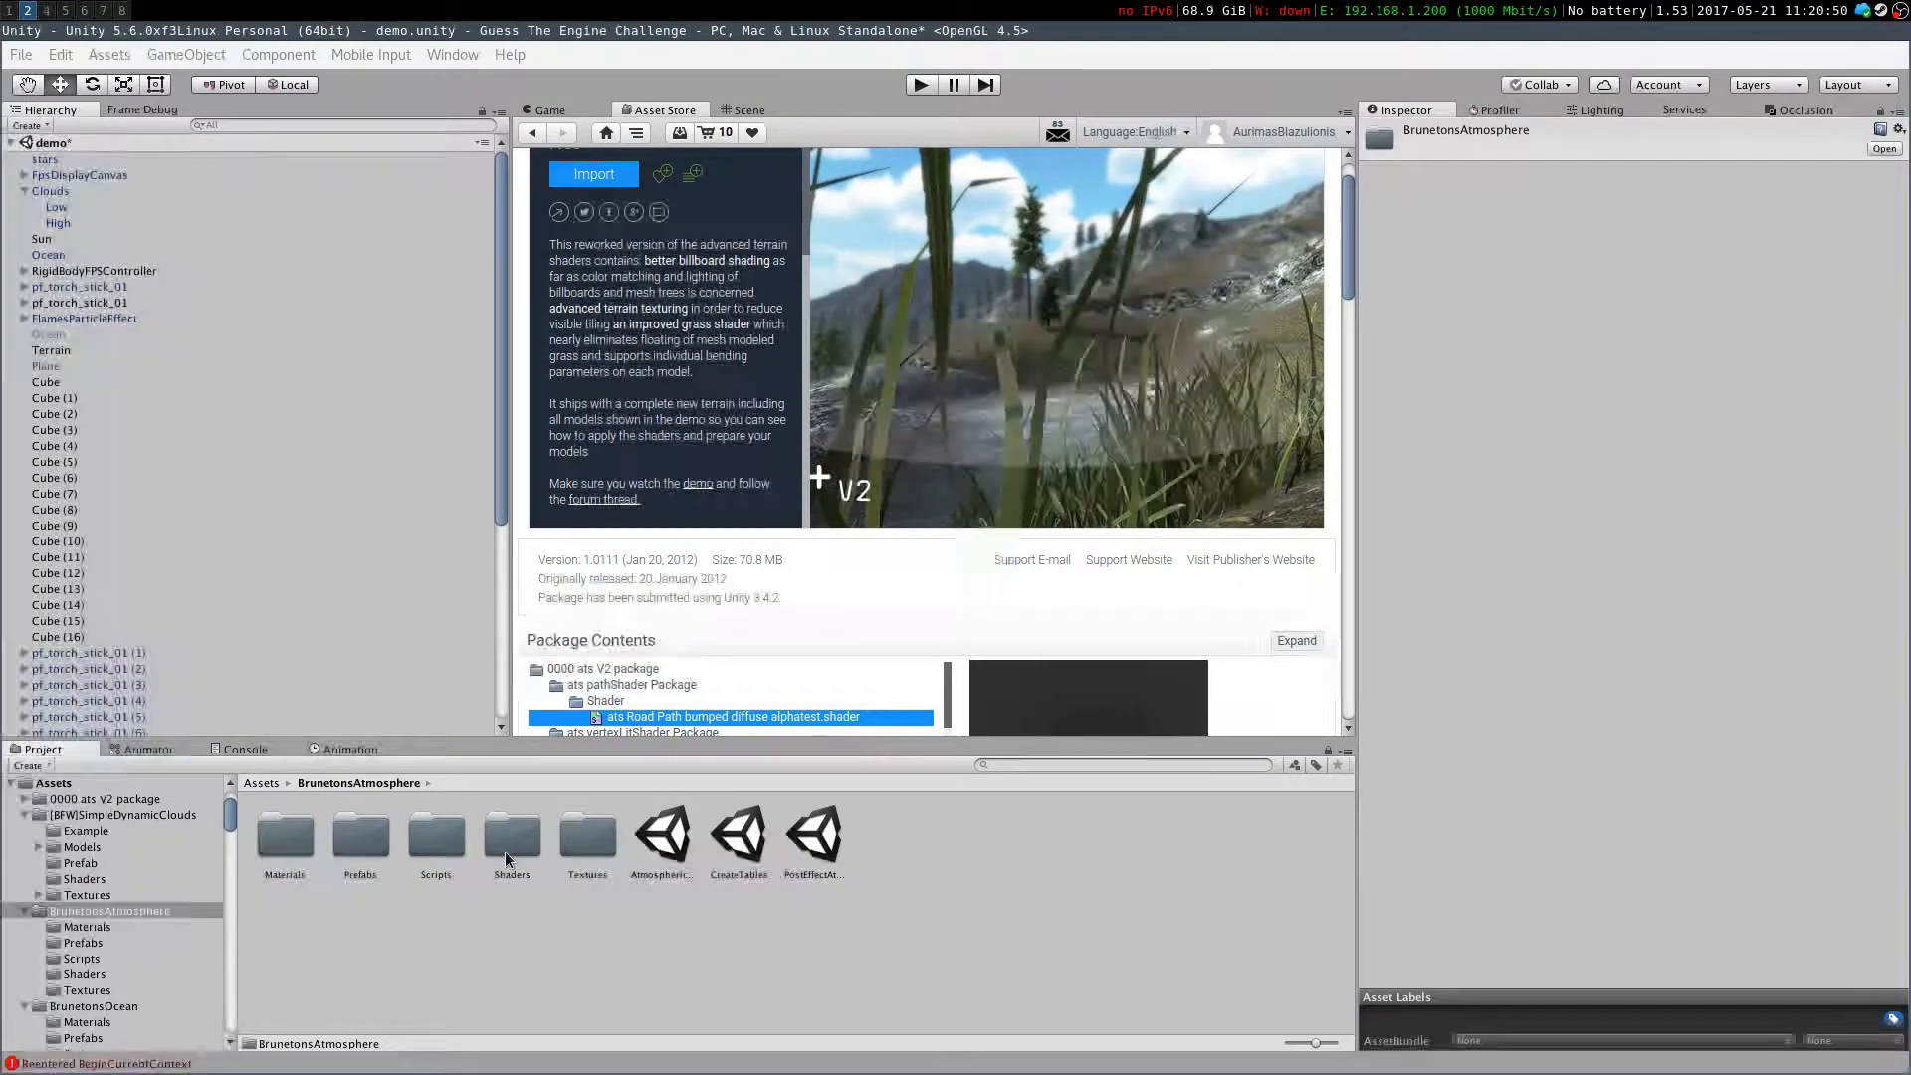
{"action": "left_click", "coordinate": [661, 836]}
{"action": "left_click", "coordinate": [739, 838]}
{"action": "left_click", "coordinate": [814, 836]}
{"action": "left_click", "coordinate": [741, 841]}
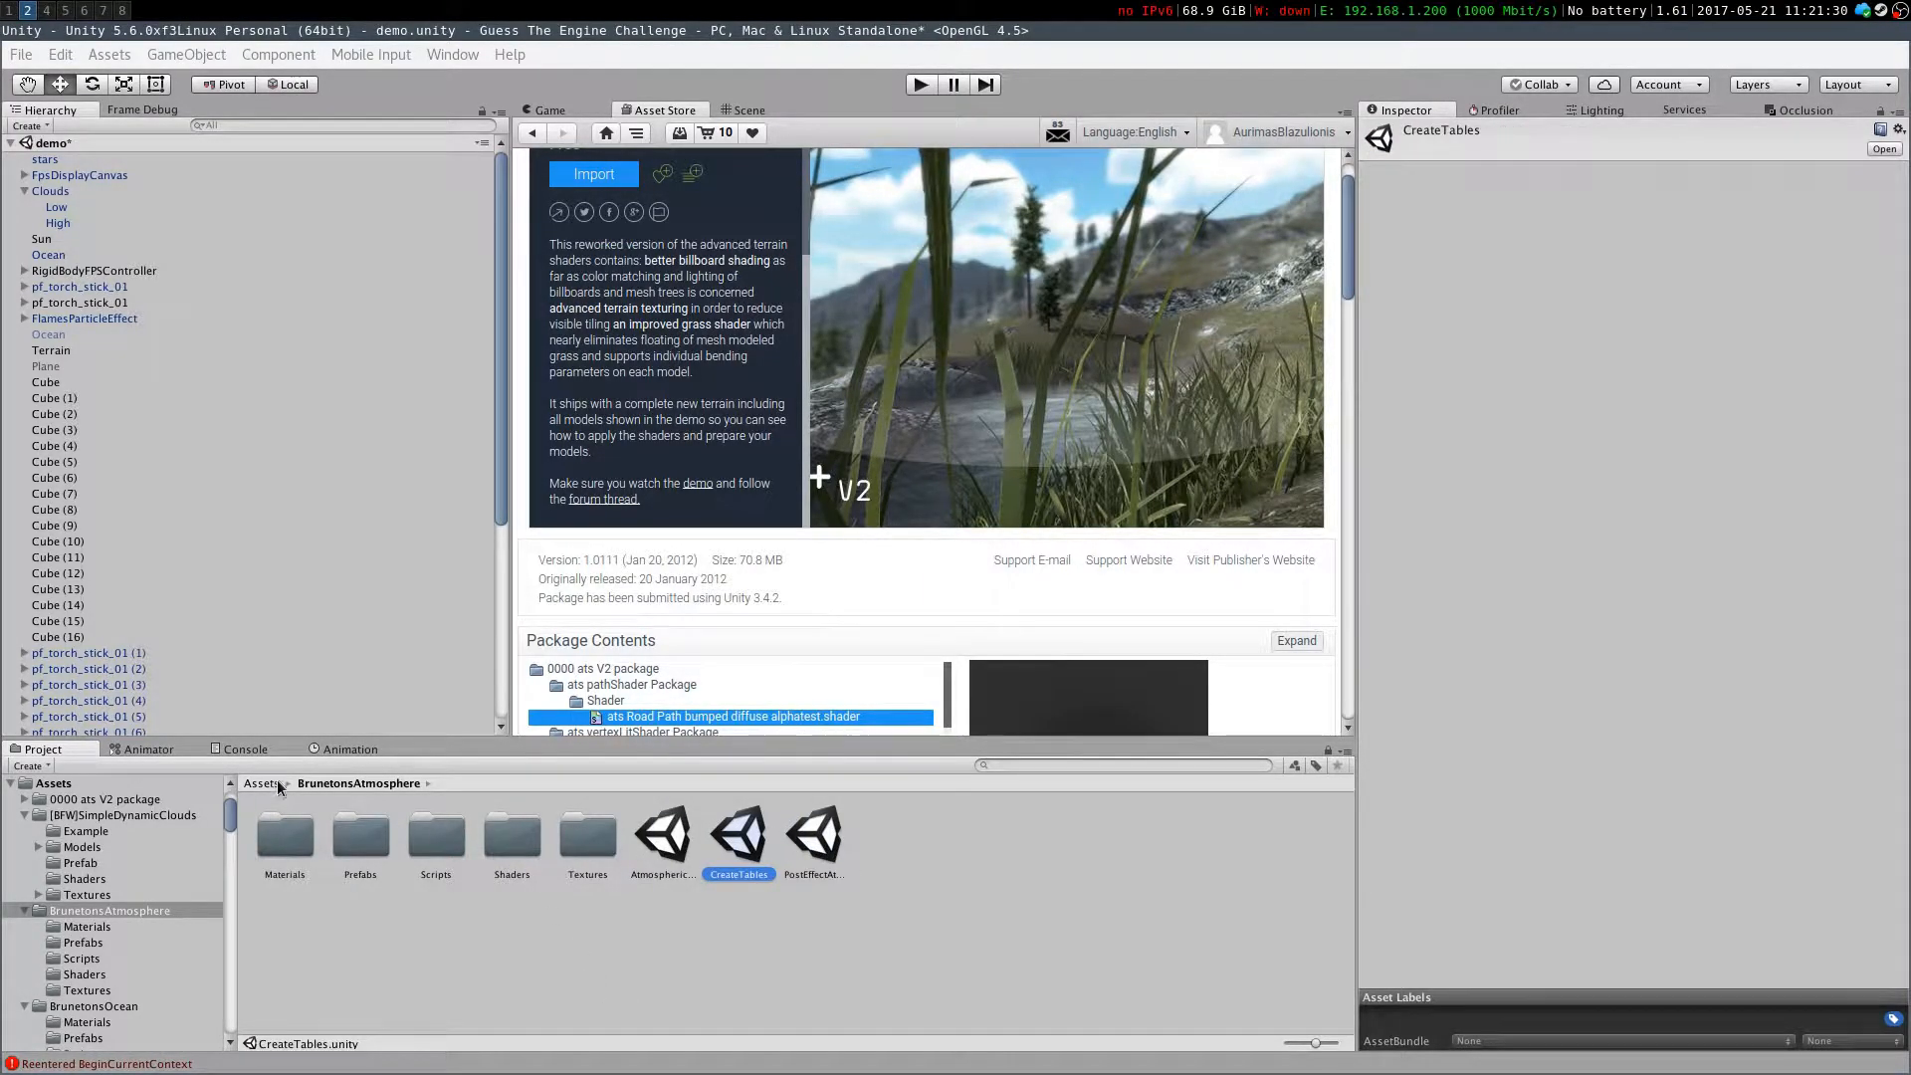
{"action": "left_click", "coordinate": [262, 784]}
Open the Ocean scene from the BrunetonsOcean folder, saving the changes to the demo scene
{"action": "left_click", "coordinate": [515, 868]}
{"action": "left_click", "coordinate": [455, 841]}
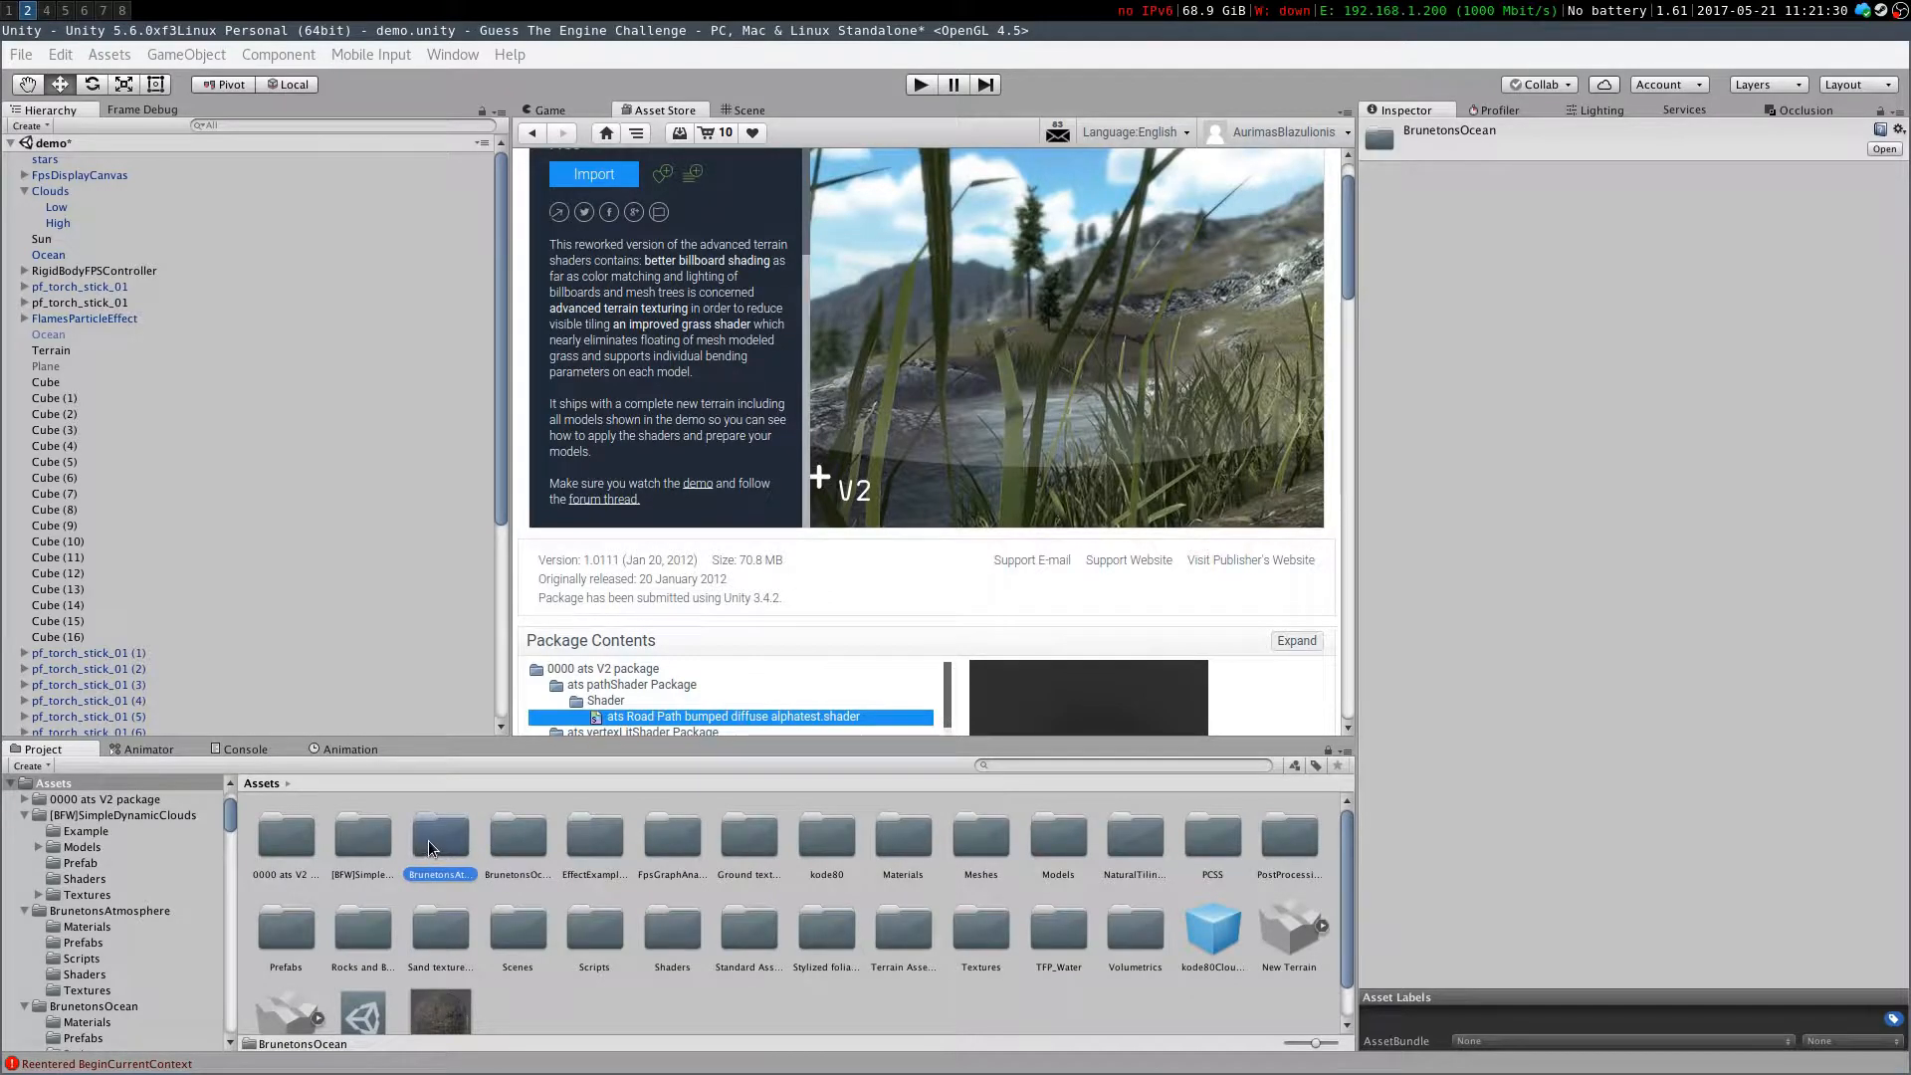
{"action": "left_click", "coordinate": [502, 841]}
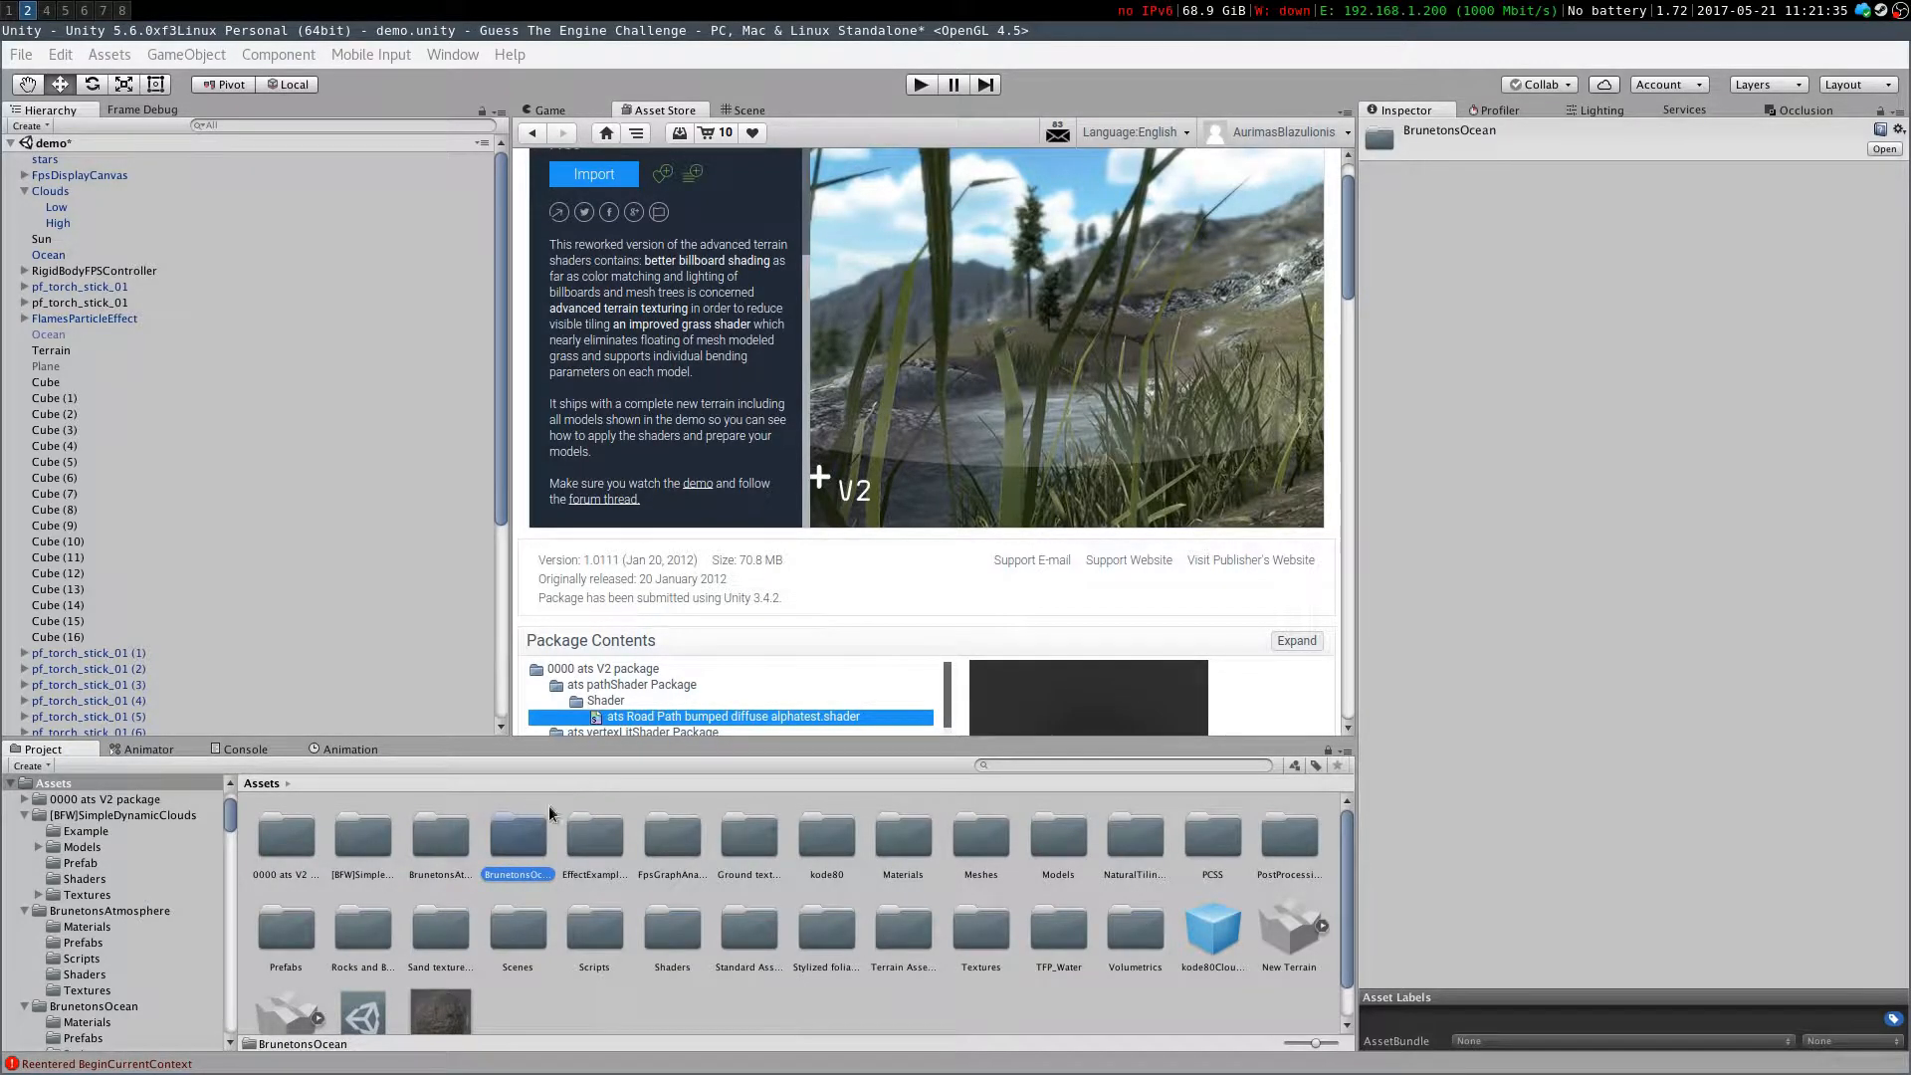
{"action": "double_click", "coordinate": [503, 841]}
{"action": "left_click", "coordinate": [360, 836]}
{"action": "left_click", "coordinate": [595, 843]}
{"action": "double_click", "coordinate": [594, 844]}
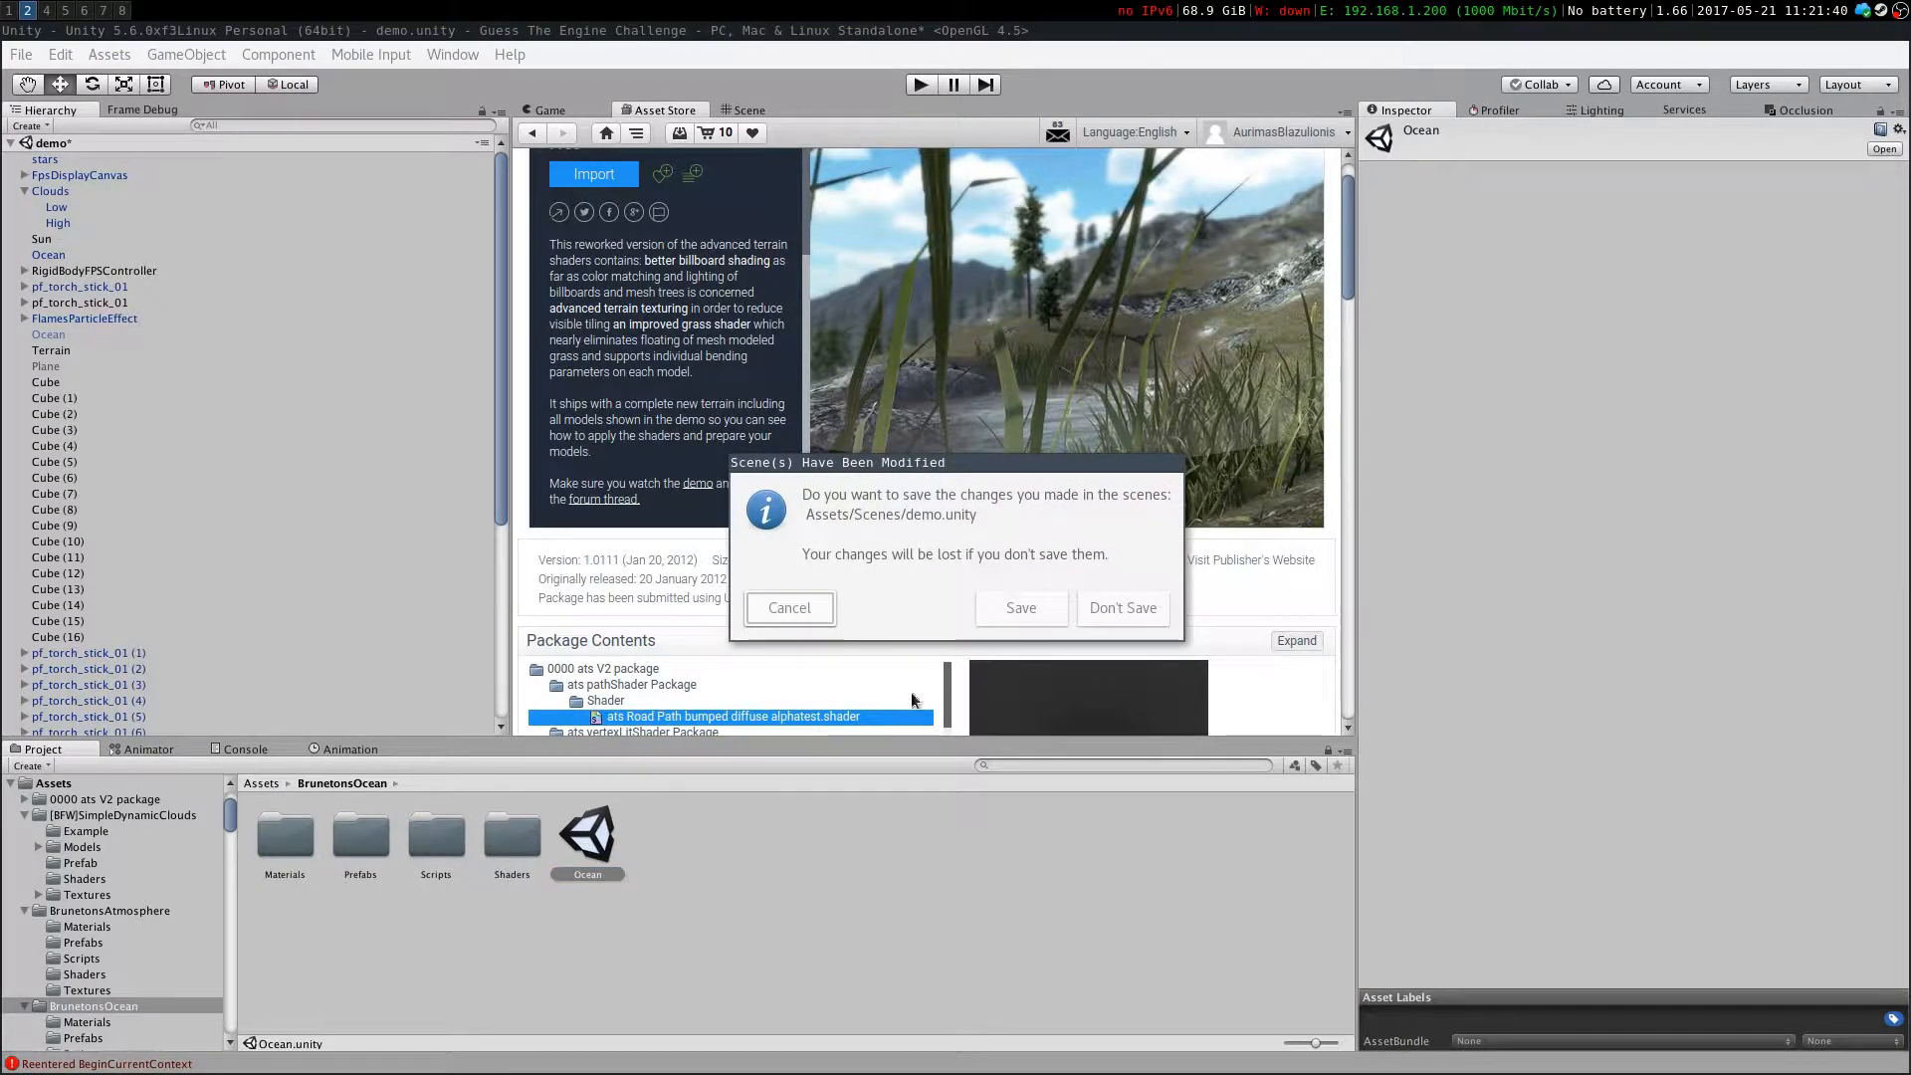
{"action": "left_click", "coordinate": [1013, 605]}
Play the Ocean scene in the Game view, look around, and stop playback
{"action": "left_click", "coordinate": [720, 113]}
{"action": "left_click", "coordinate": [665, 106]}
{"action": "left_click", "coordinate": [906, 85]}
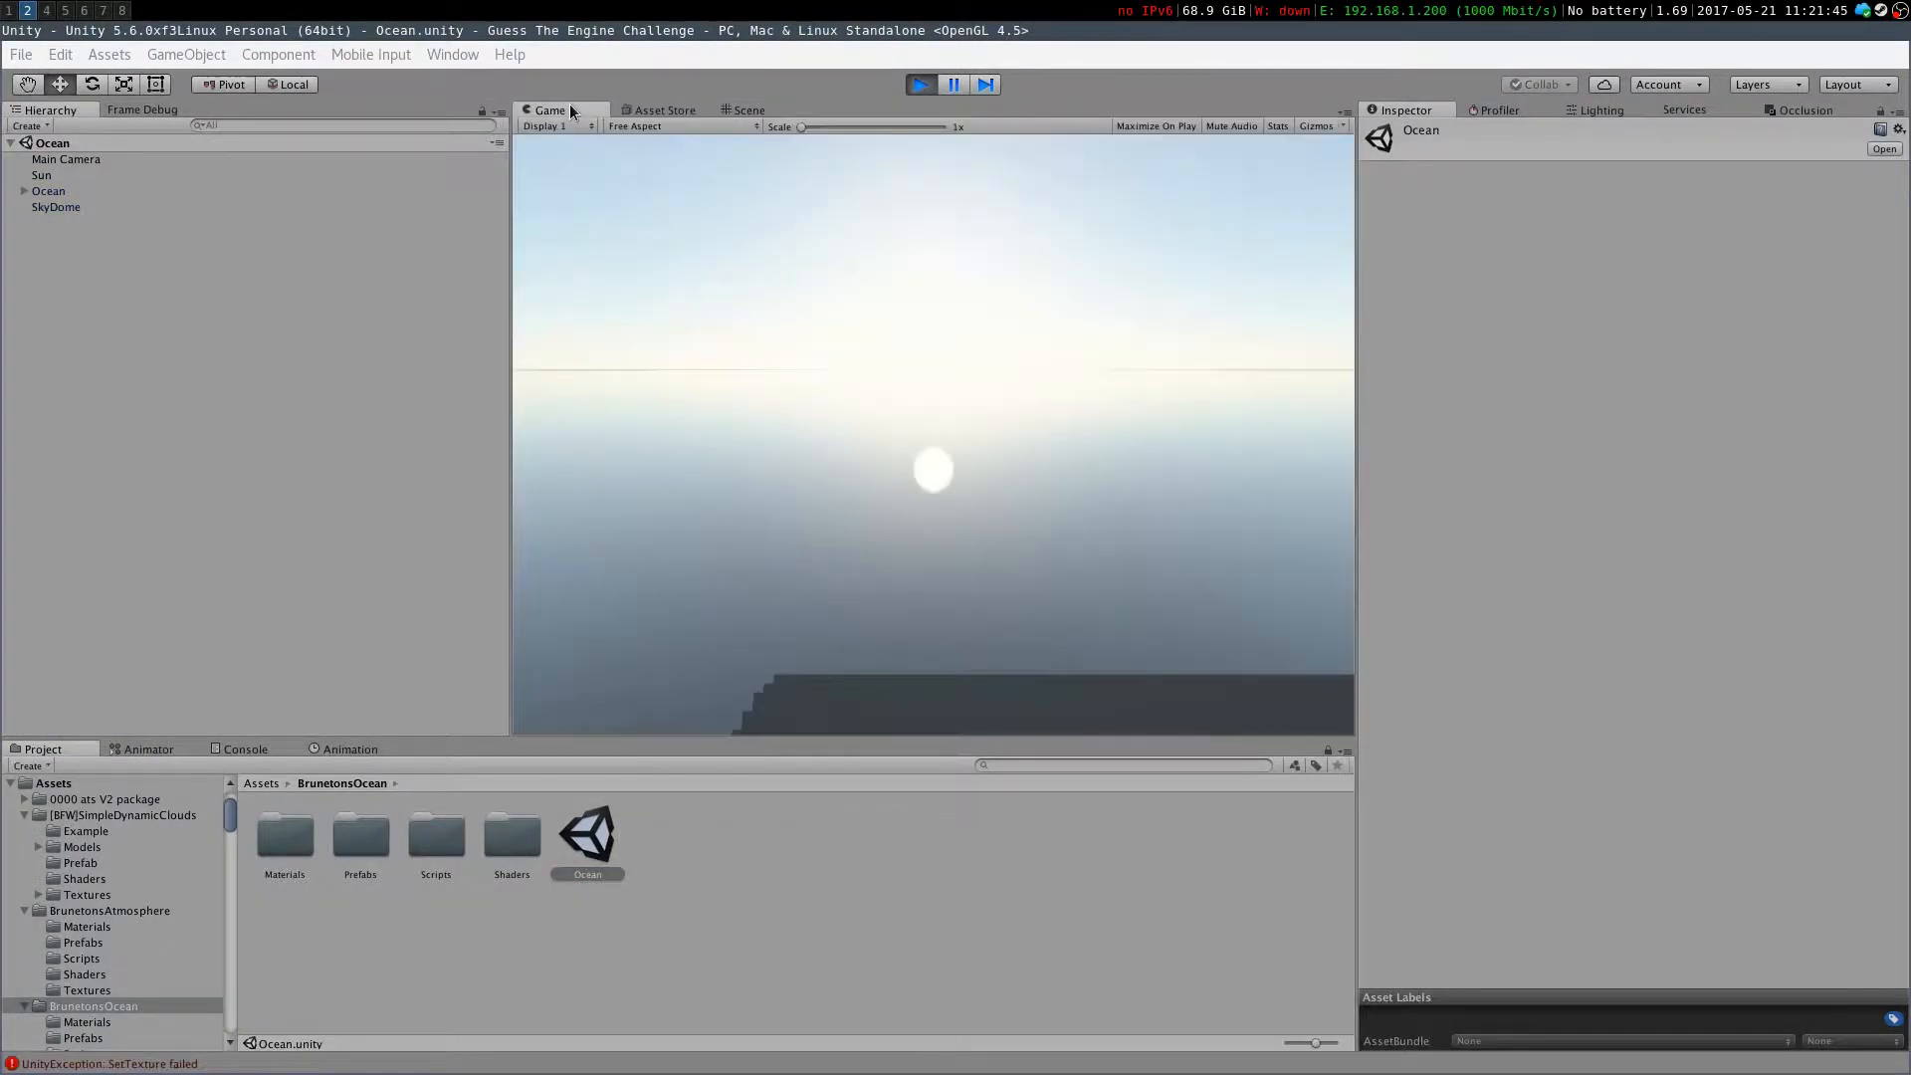
{"action": "left_click_drag", "start_coordinate": [776, 597], "coordinate": [774, 706]}
{"action": "left_click", "coordinate": [919, 84]}
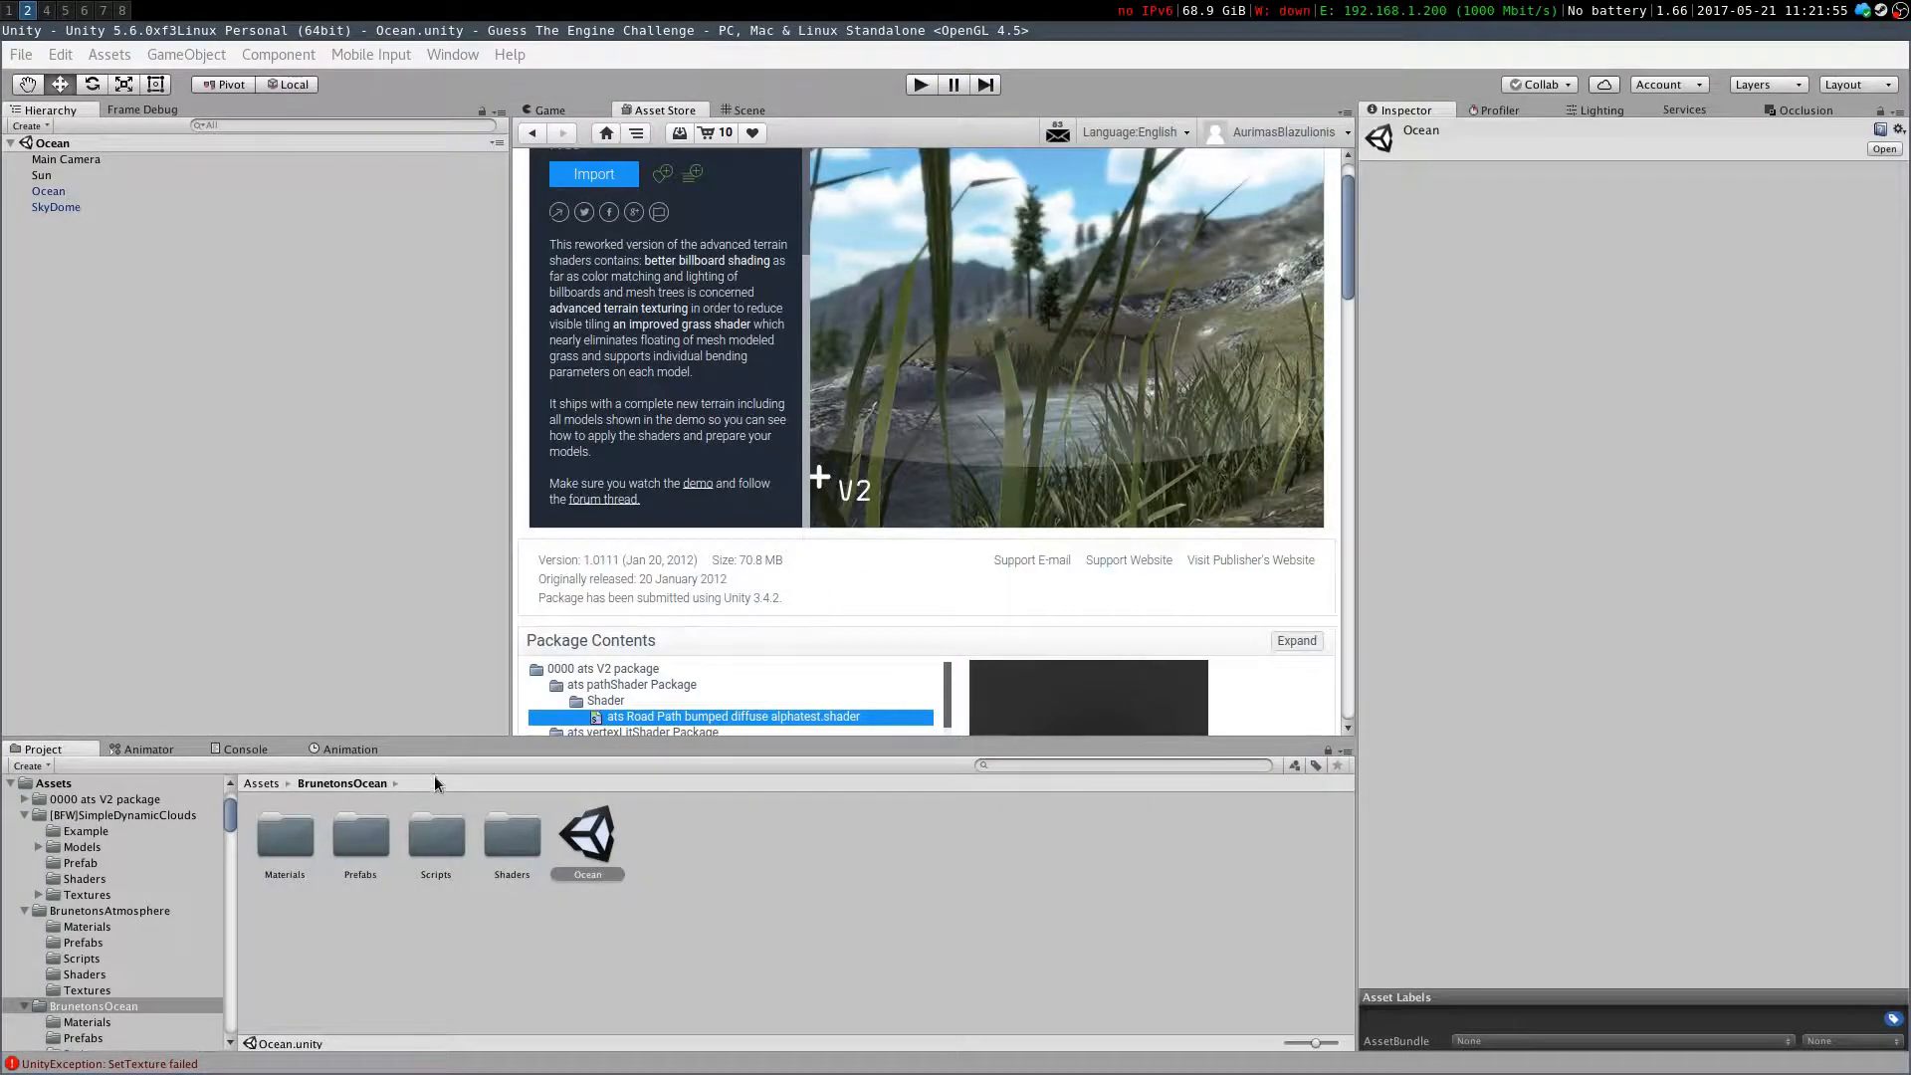
Delete the BrunetonsAtmosphere and BrunetonsOcean folders from the project assets
{"action": "left_click", "coordinate": [261, 783]}
{"action": "left_click", "coordinate": [512, 836]}
{"action": "double_click", "coordinate": [439, 836]}
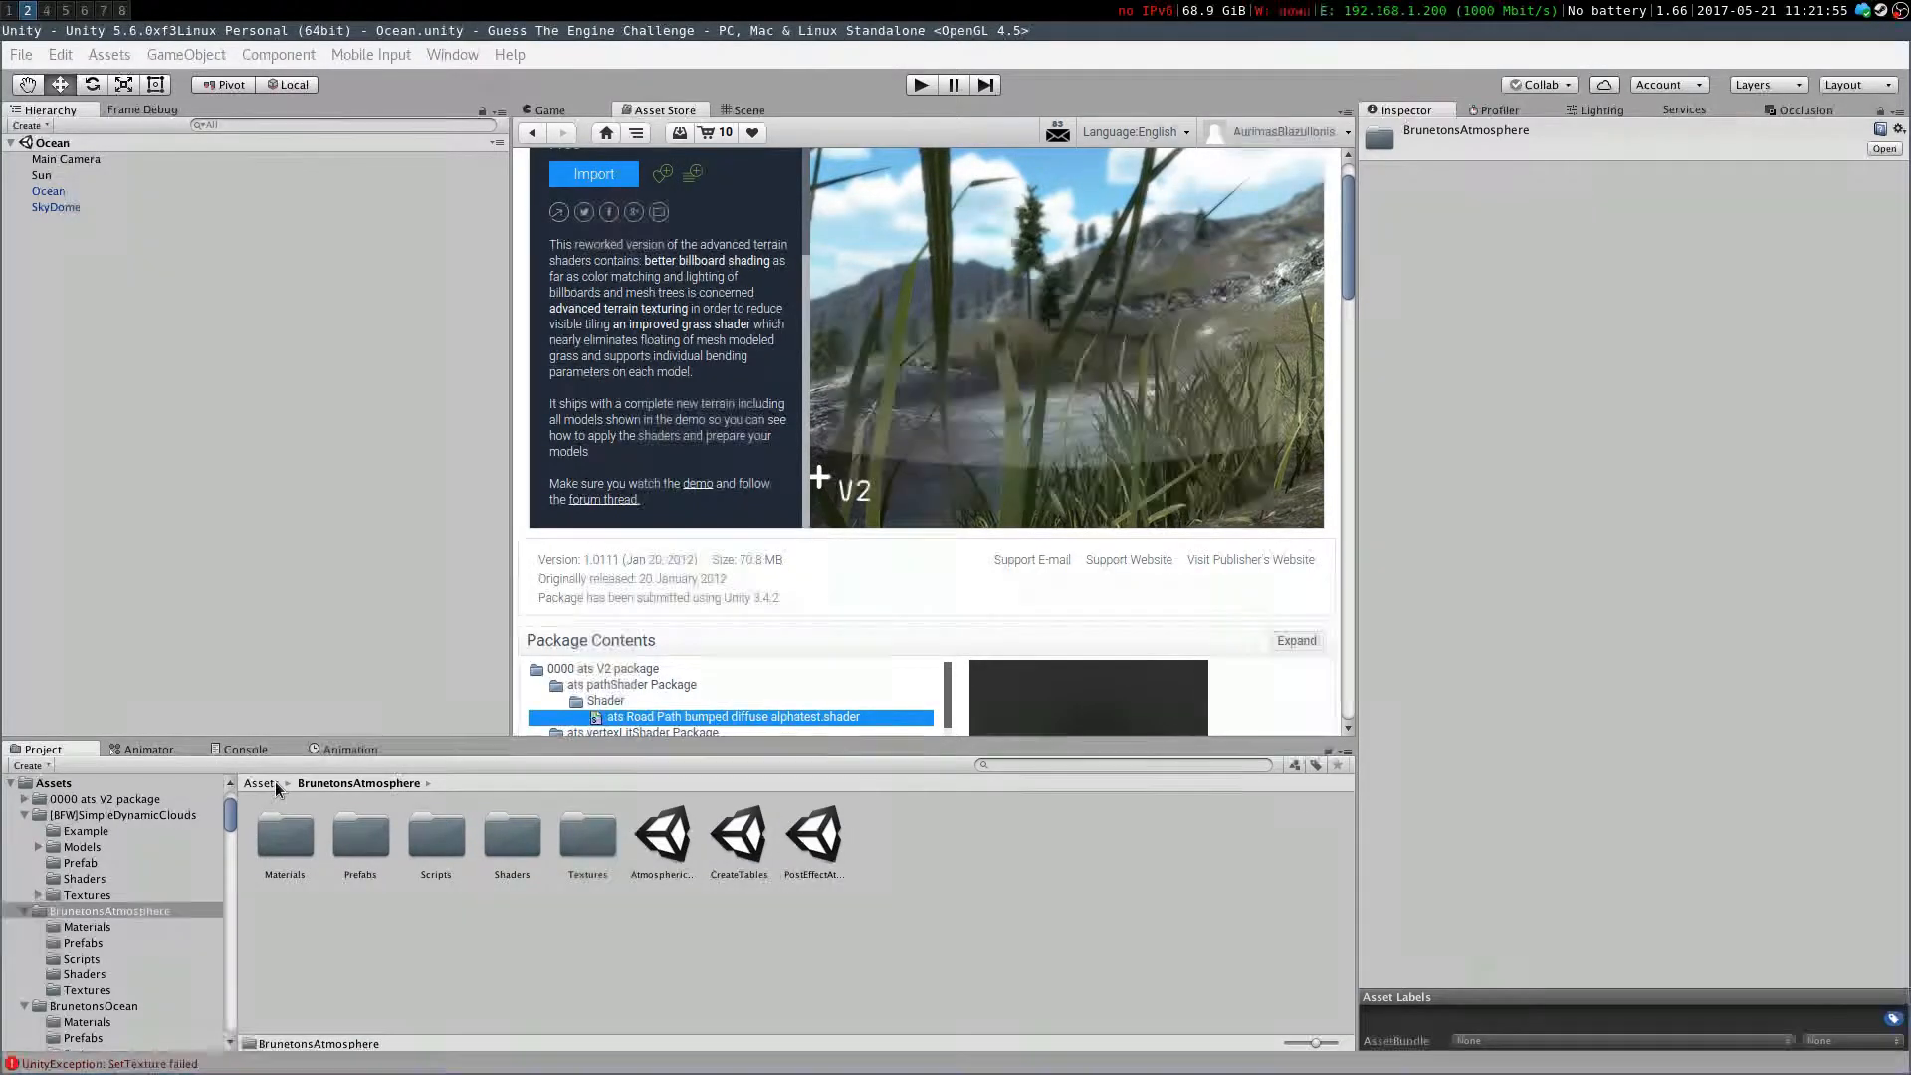
{"action": "left_click", "coordinate": [262, 783]}
{"action": "left_click", "coordinate": [504, 857]}
{"action": "left_click", "coordinate": [450, 846]}
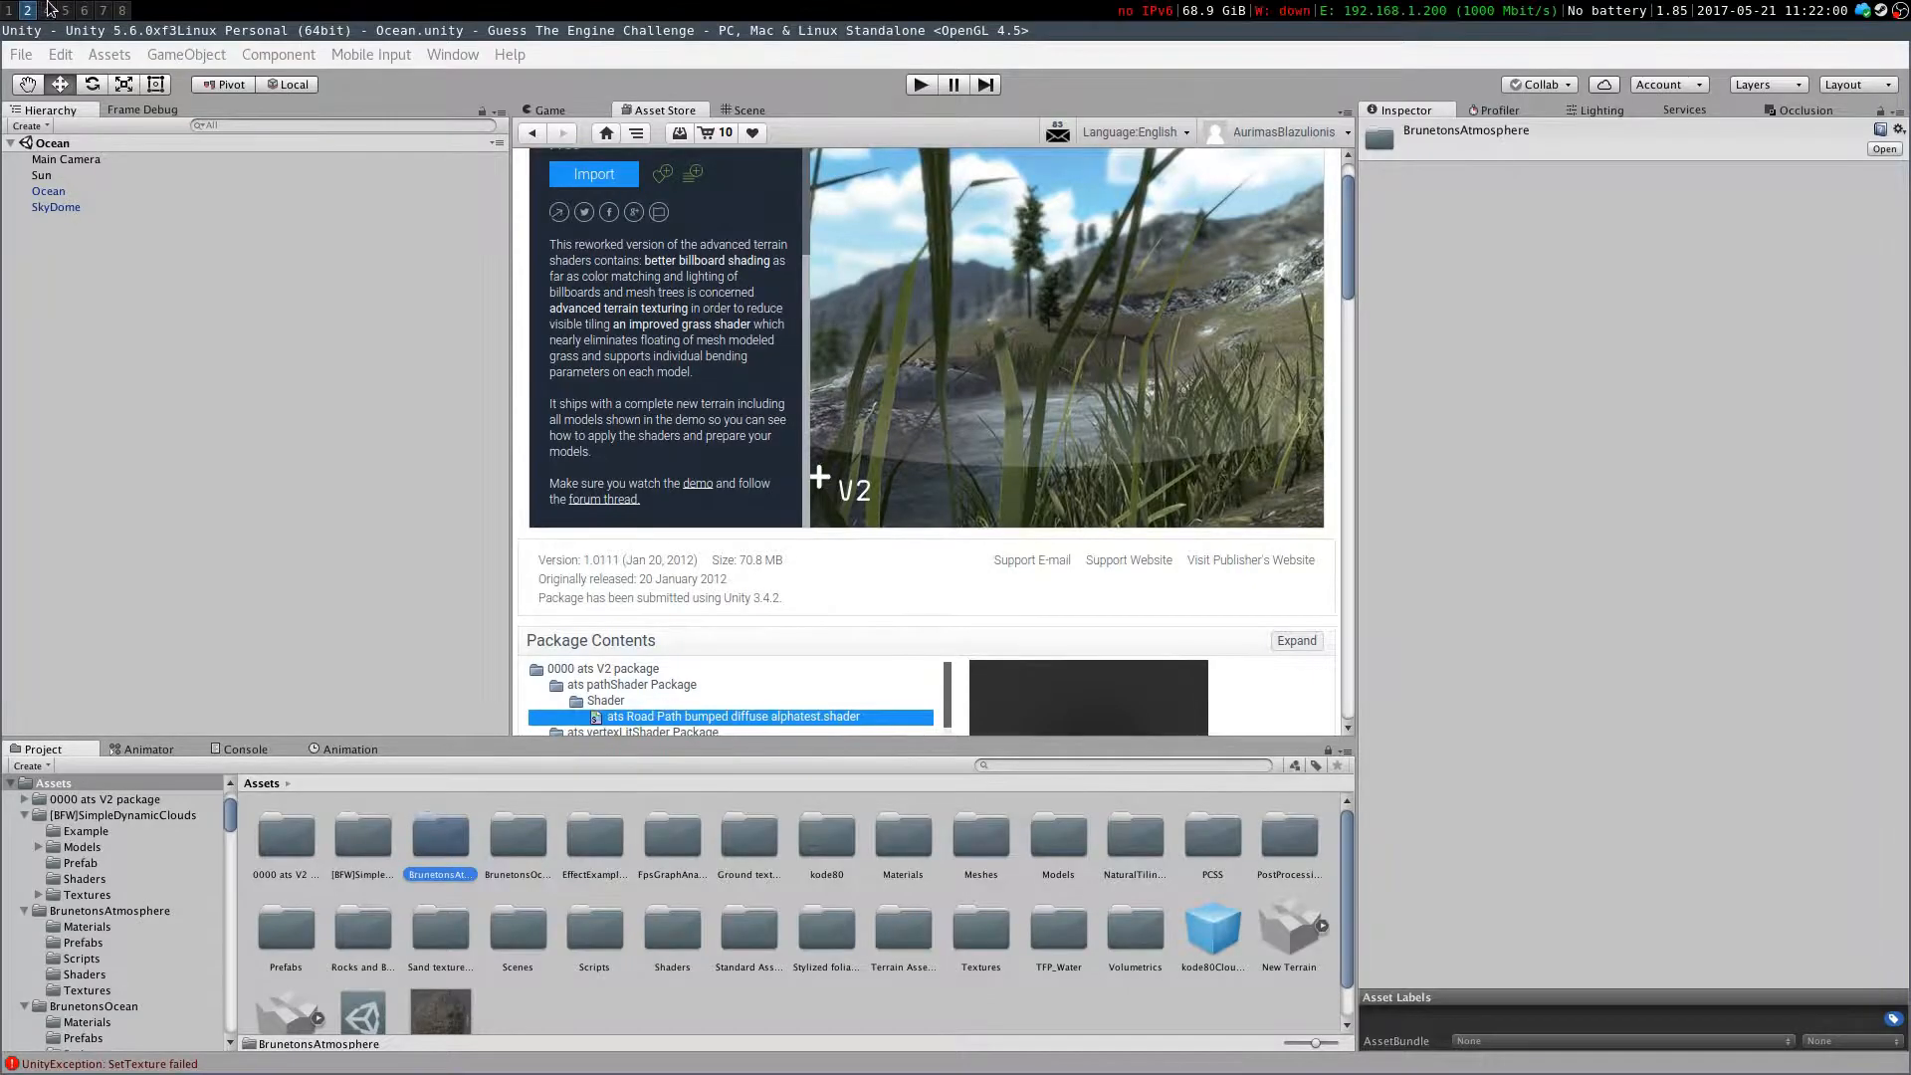
{"action": "key", "text": "Delete"}
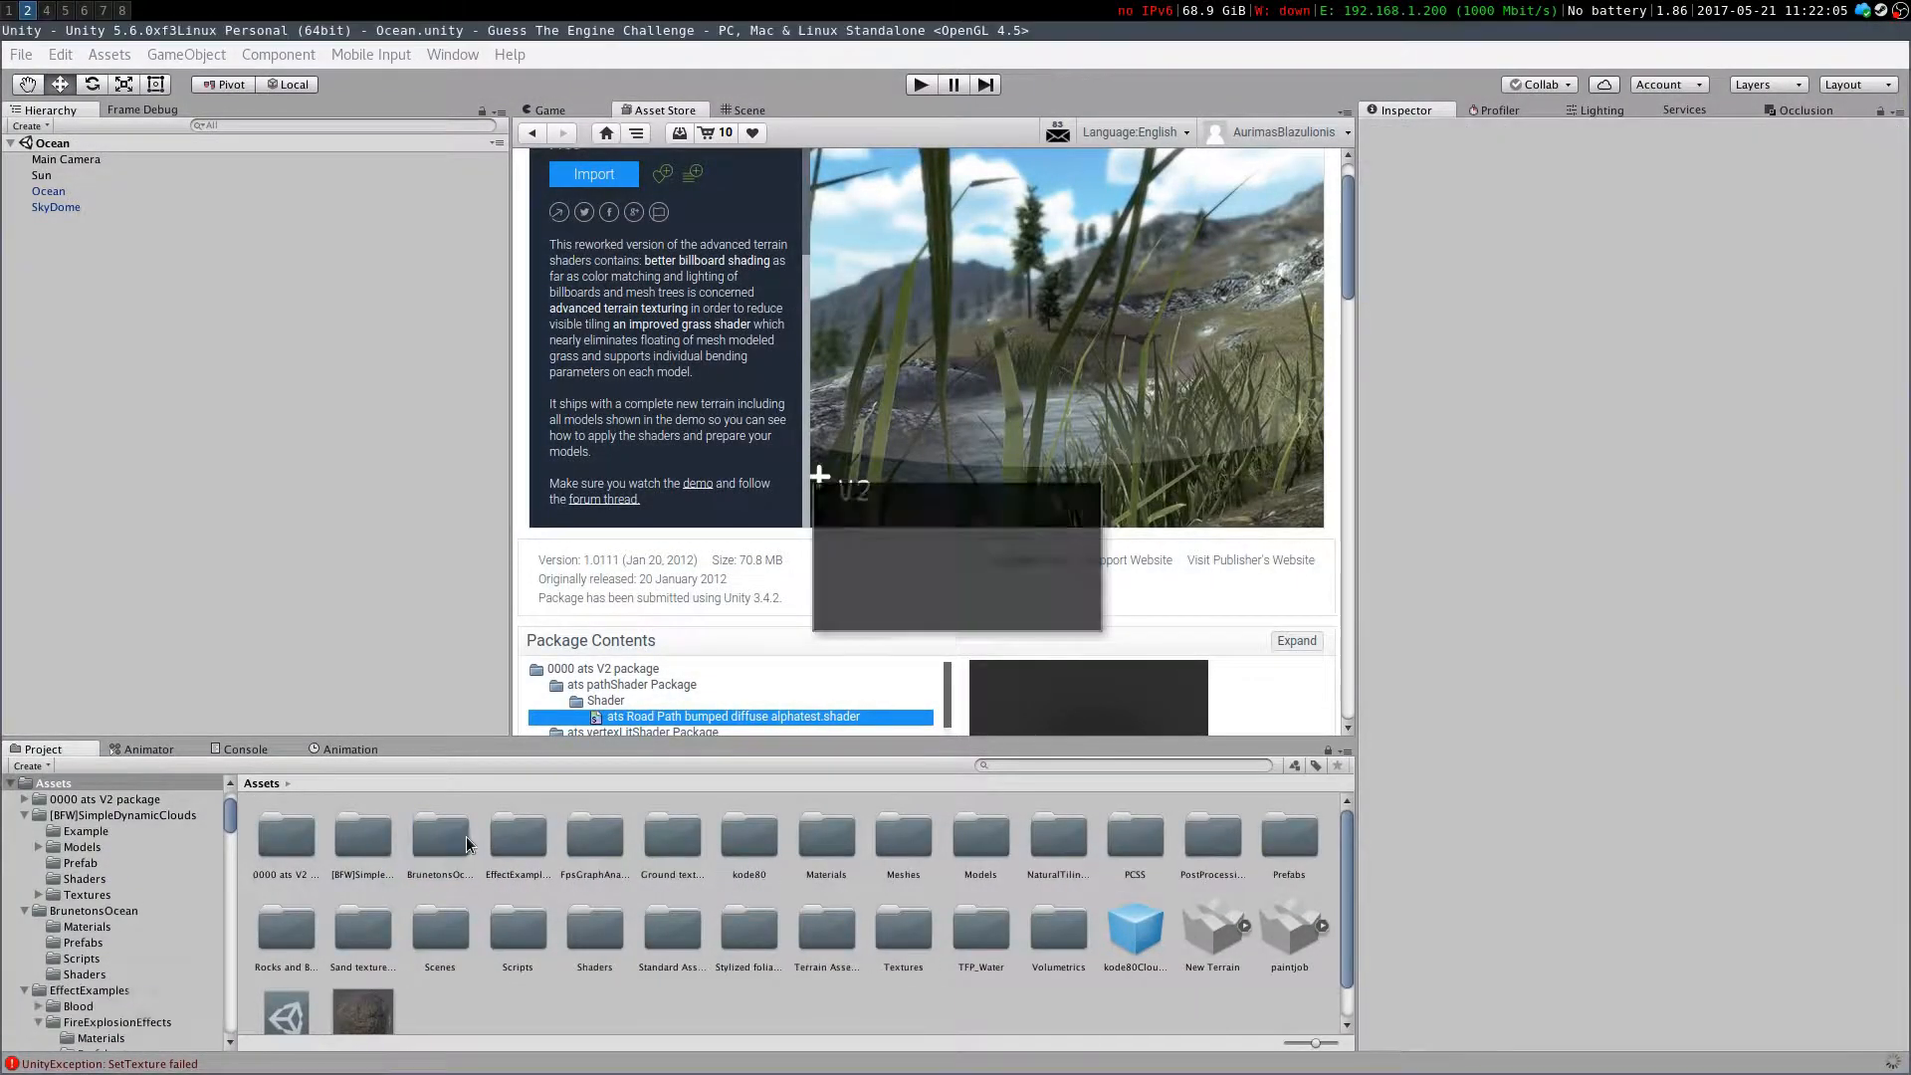
{"action": "key", "text": "Return"}
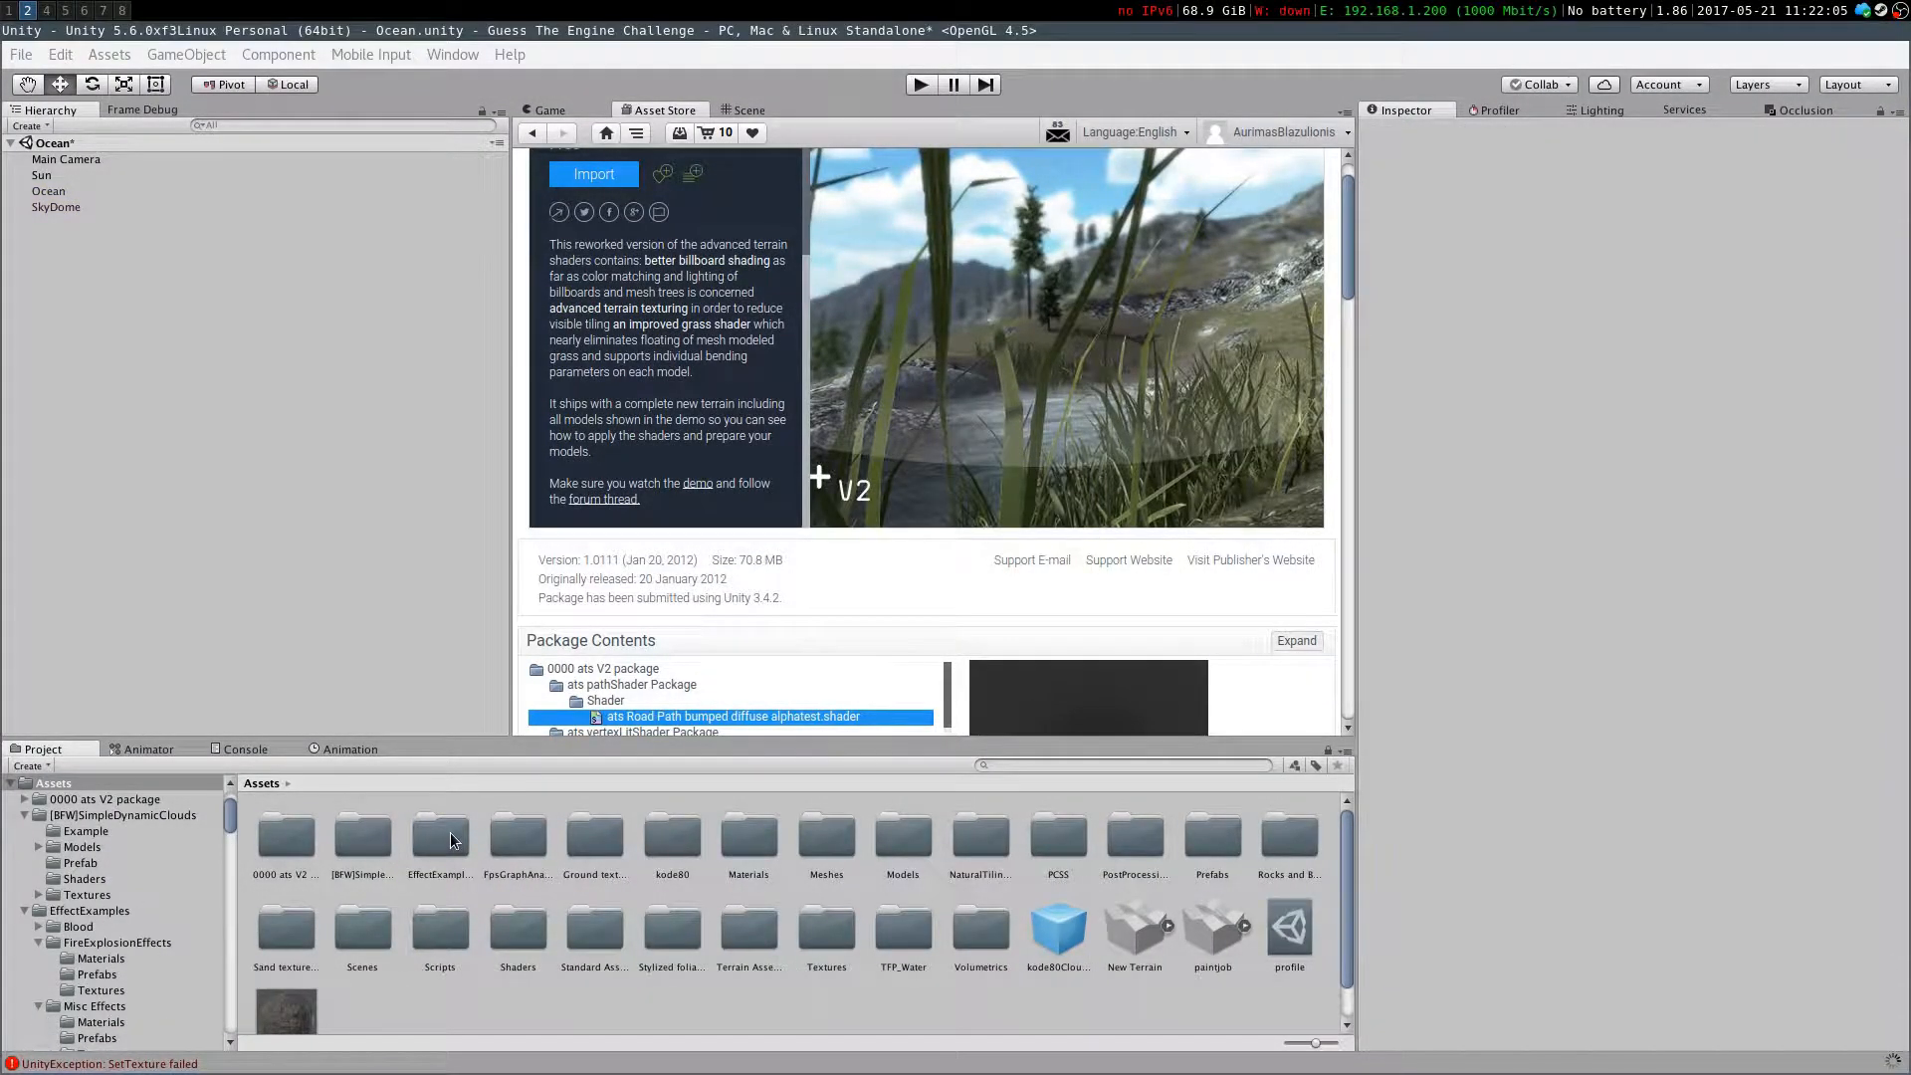
Search the Asset Store for free "particle effects" and open the Unity Particle Pack page
{"action": "left_click", "coordinate": [445, 840]}
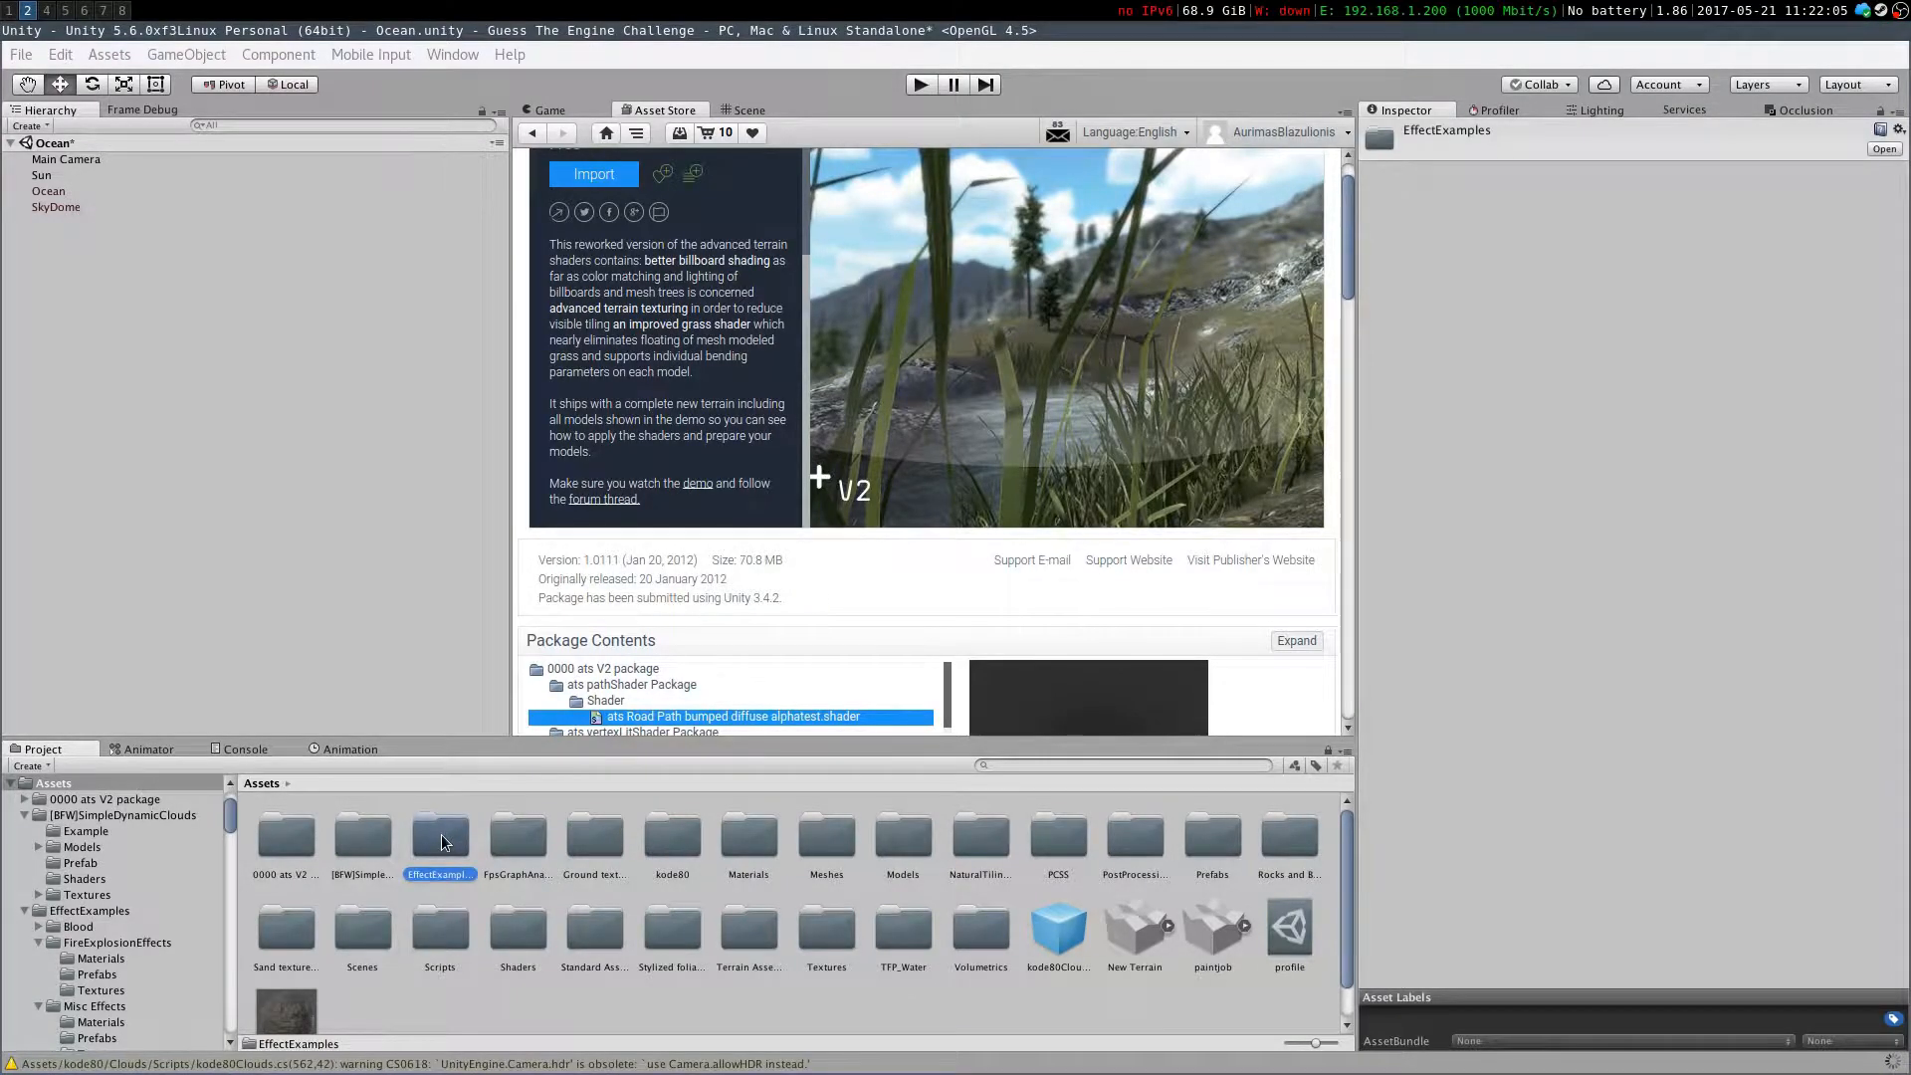
{"action": "scroll", "coordinate": [928, 400], "scroll_direction": "up", "scroll_amount": 5}
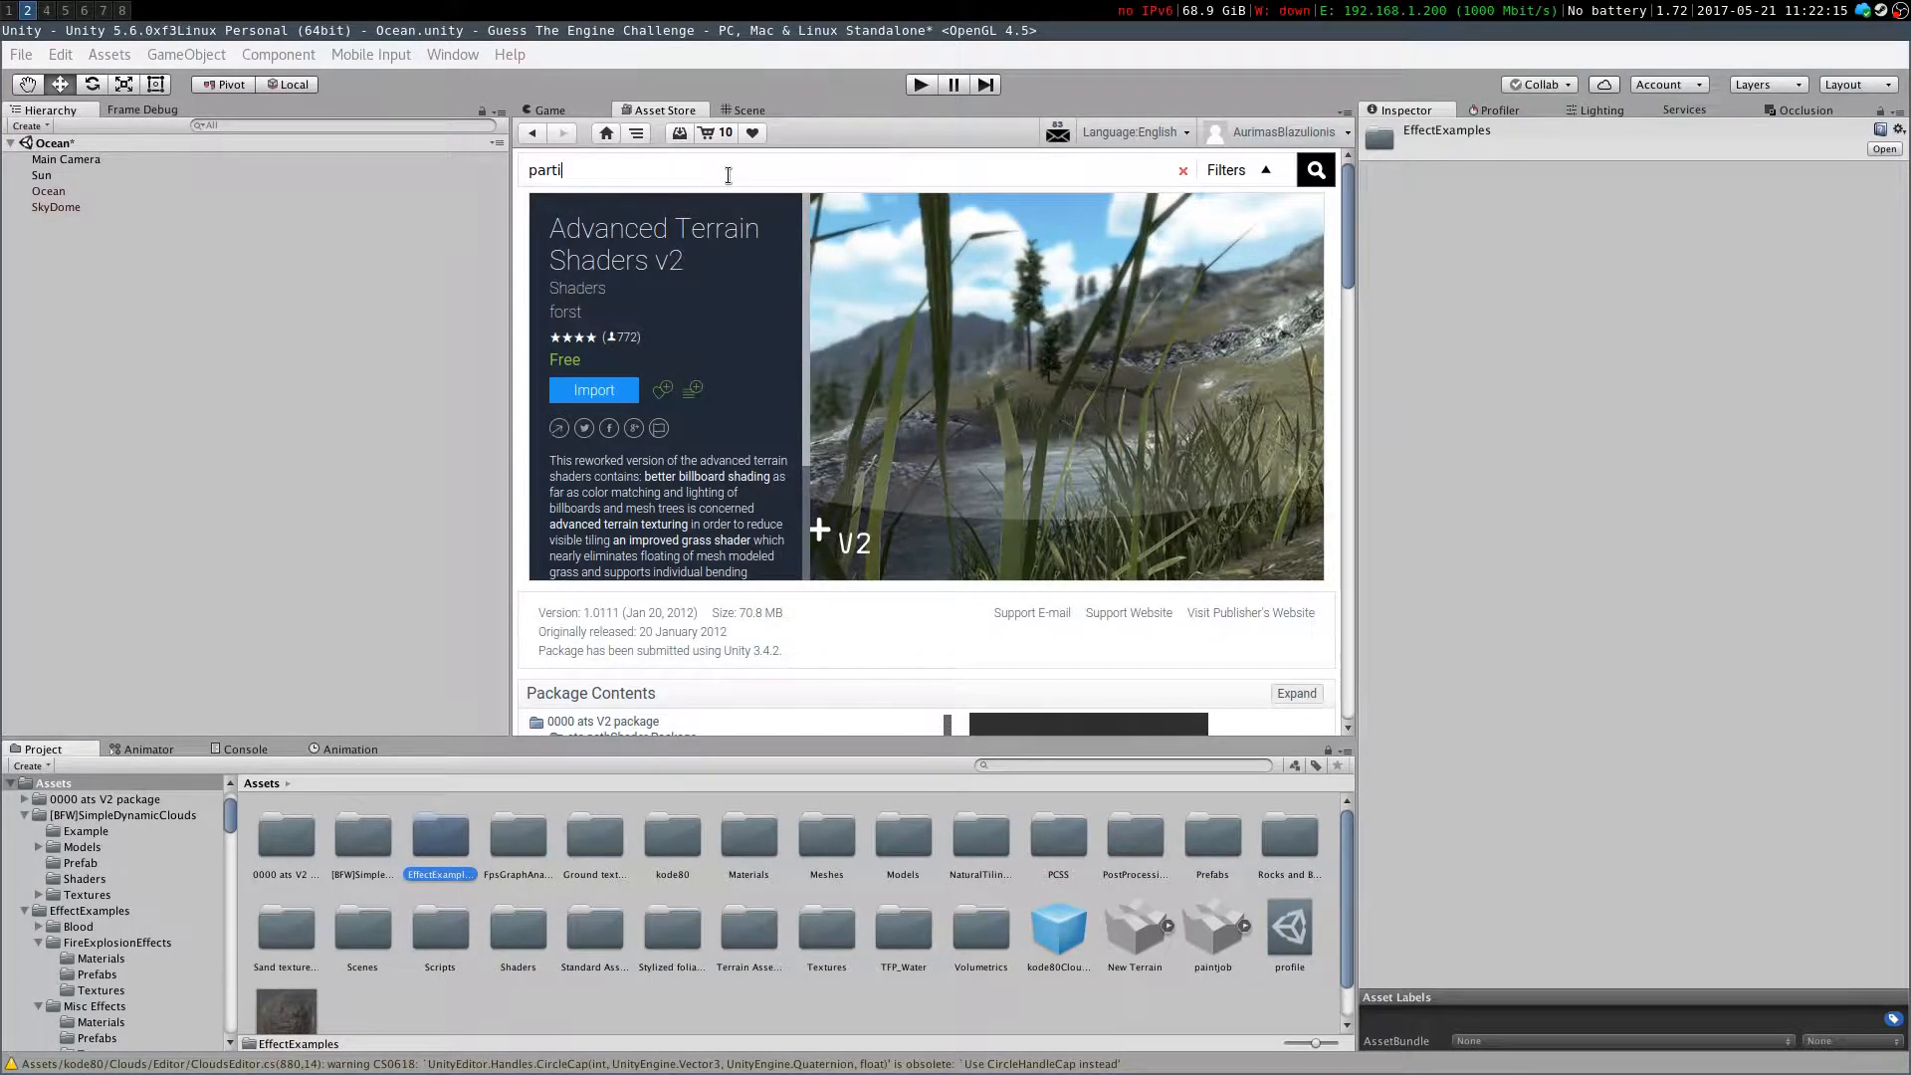
{"action": "type", "text": "fects"}
{"action": "key", "text": "Return"}
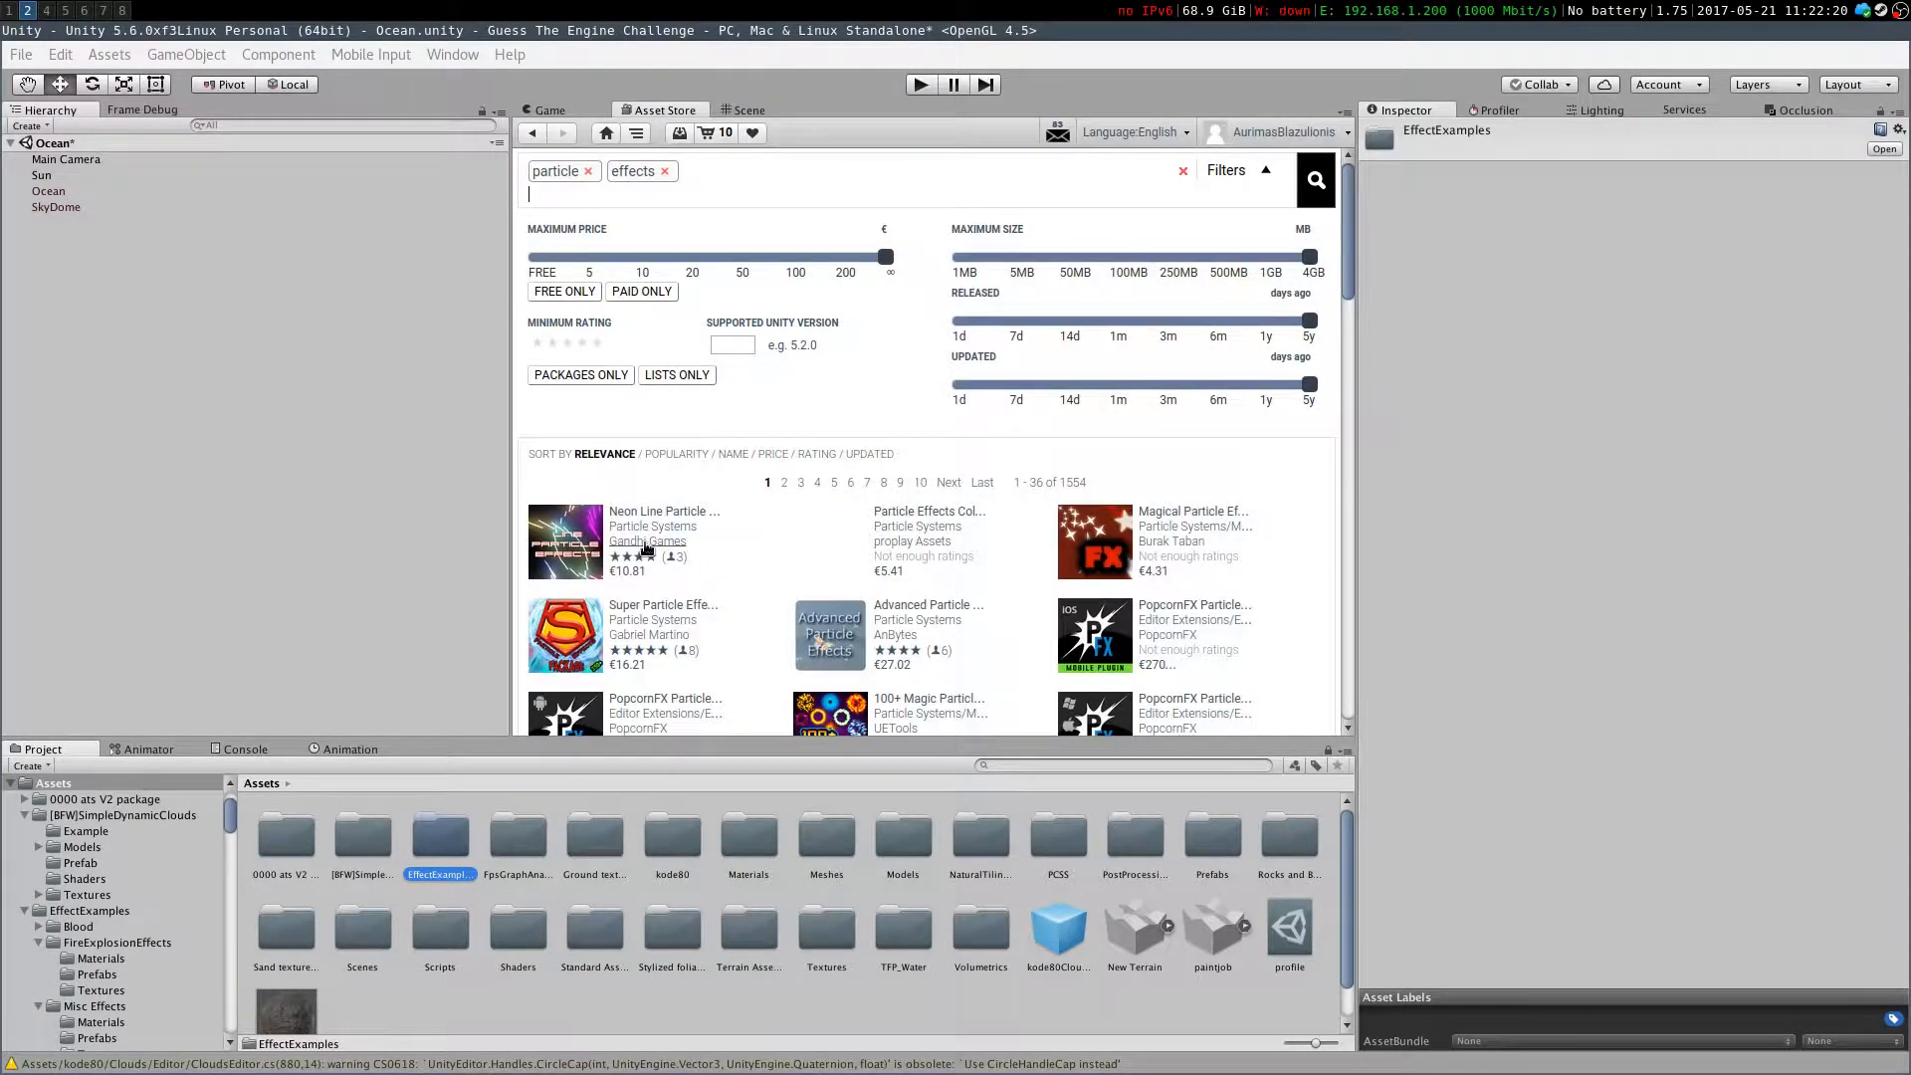
{"action": "left_click", "coordinate": [550, 257]}
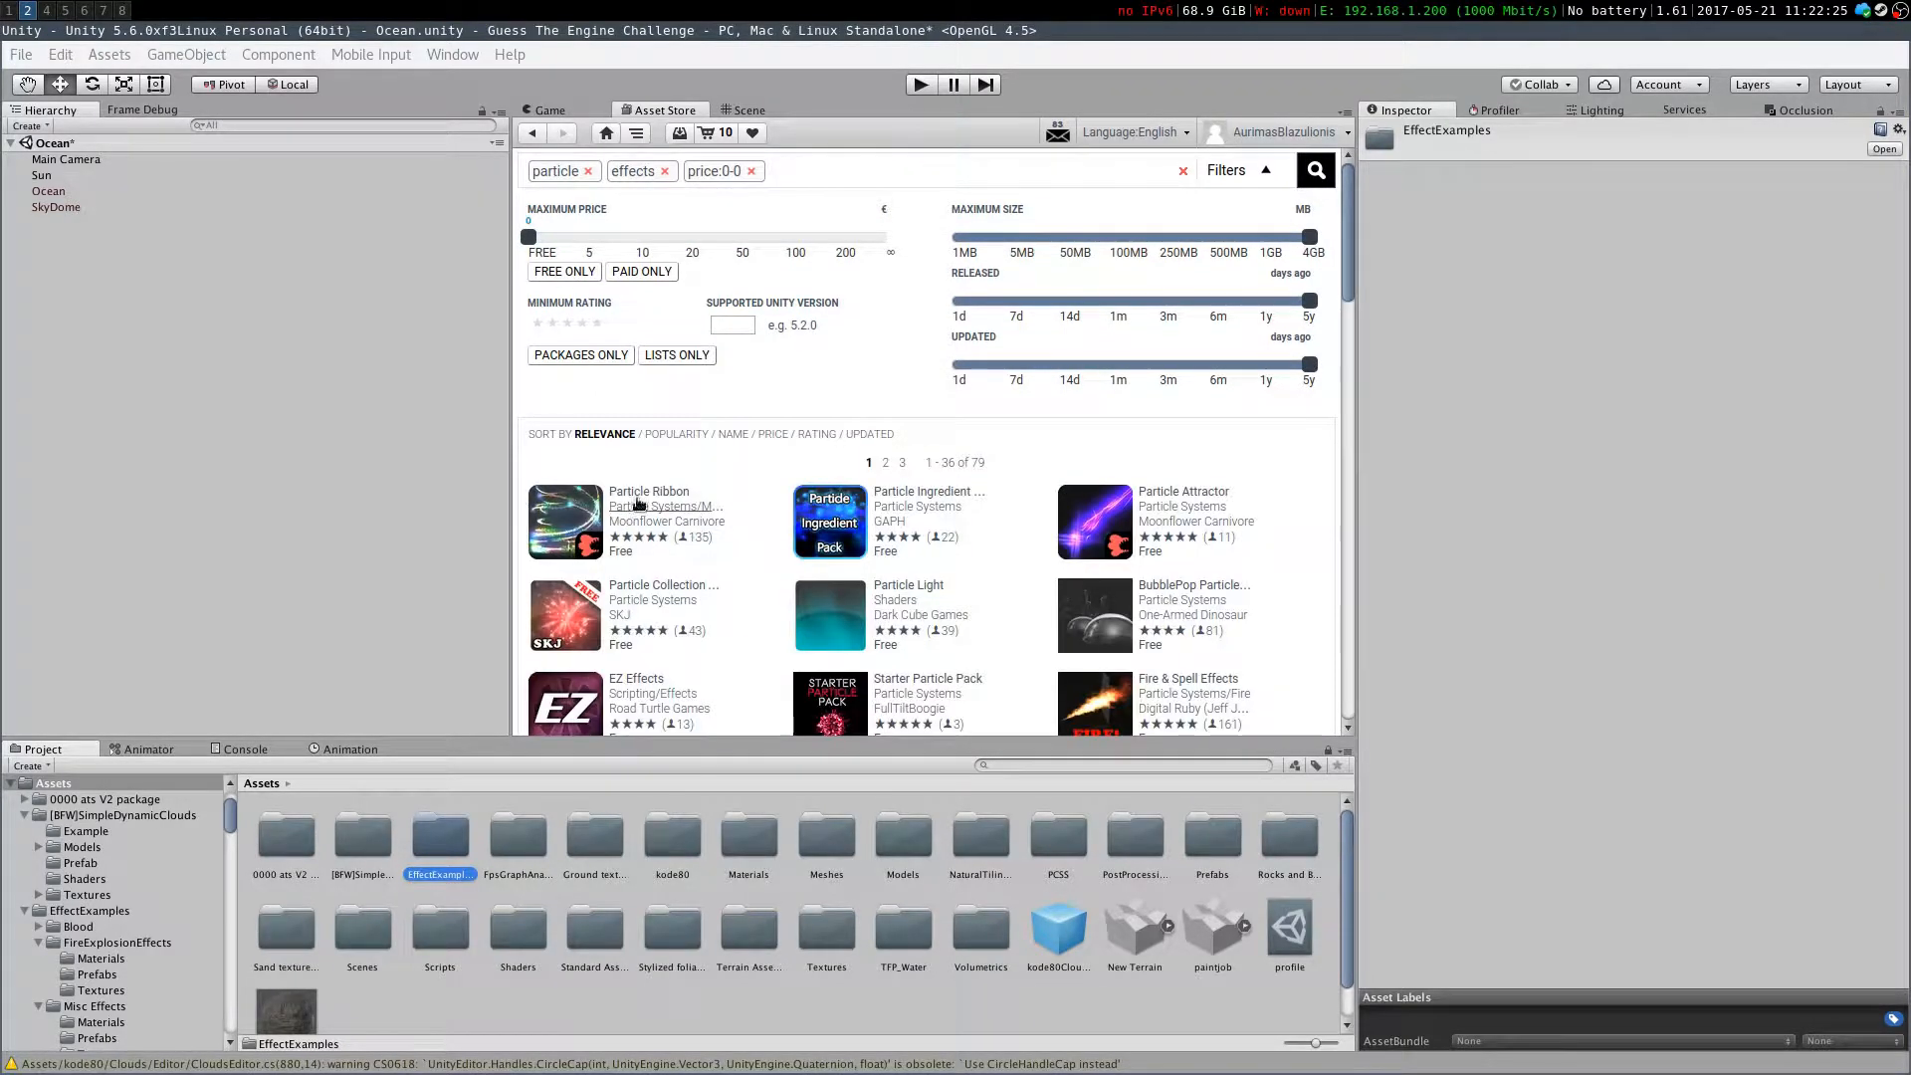
{"action": "scroll", "coordinate": [944, 570], "scroll_direction": "down", "scroll_amount": 5}
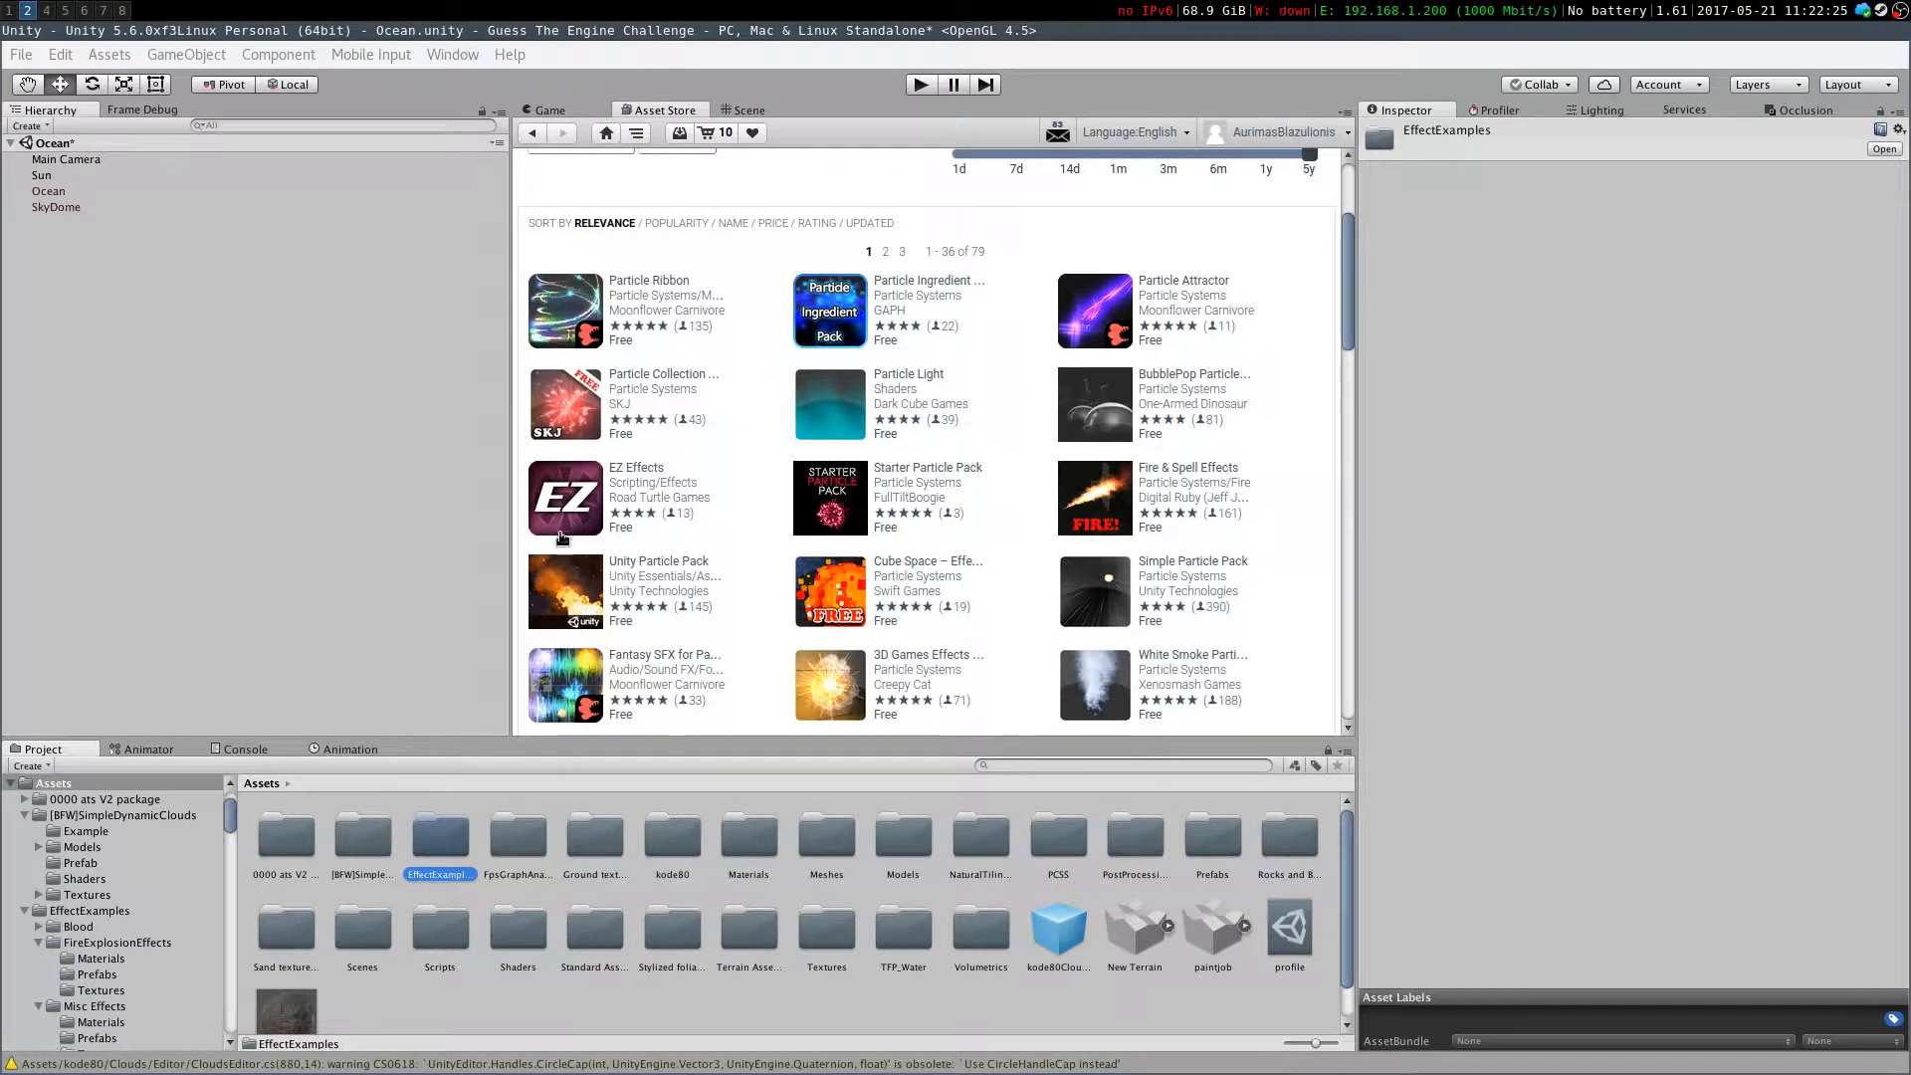
{"action": "left_click", "coordinate": [680, 566]}
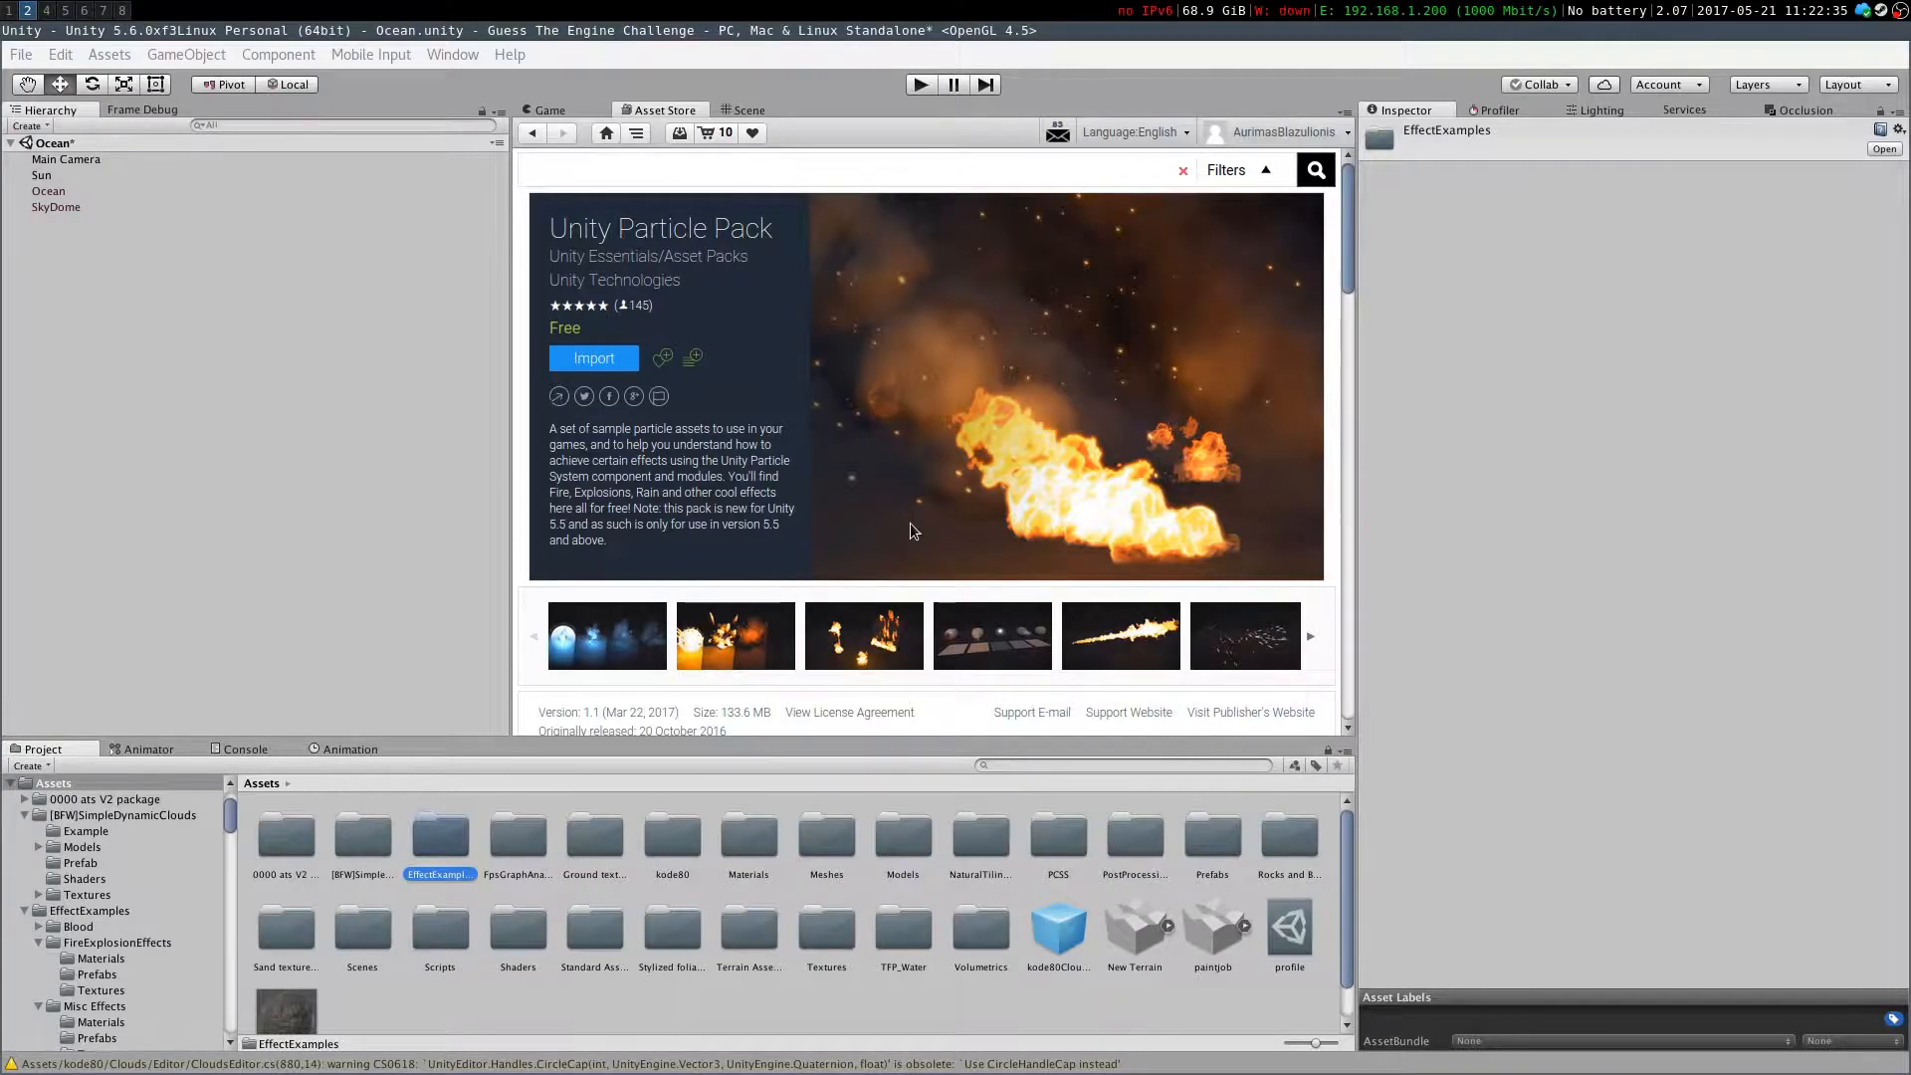
Search the Asset Store for "fps graph" and open the Fps Graph Analyzer page
{"action": "left_click", "coordinate": [517, 846]}
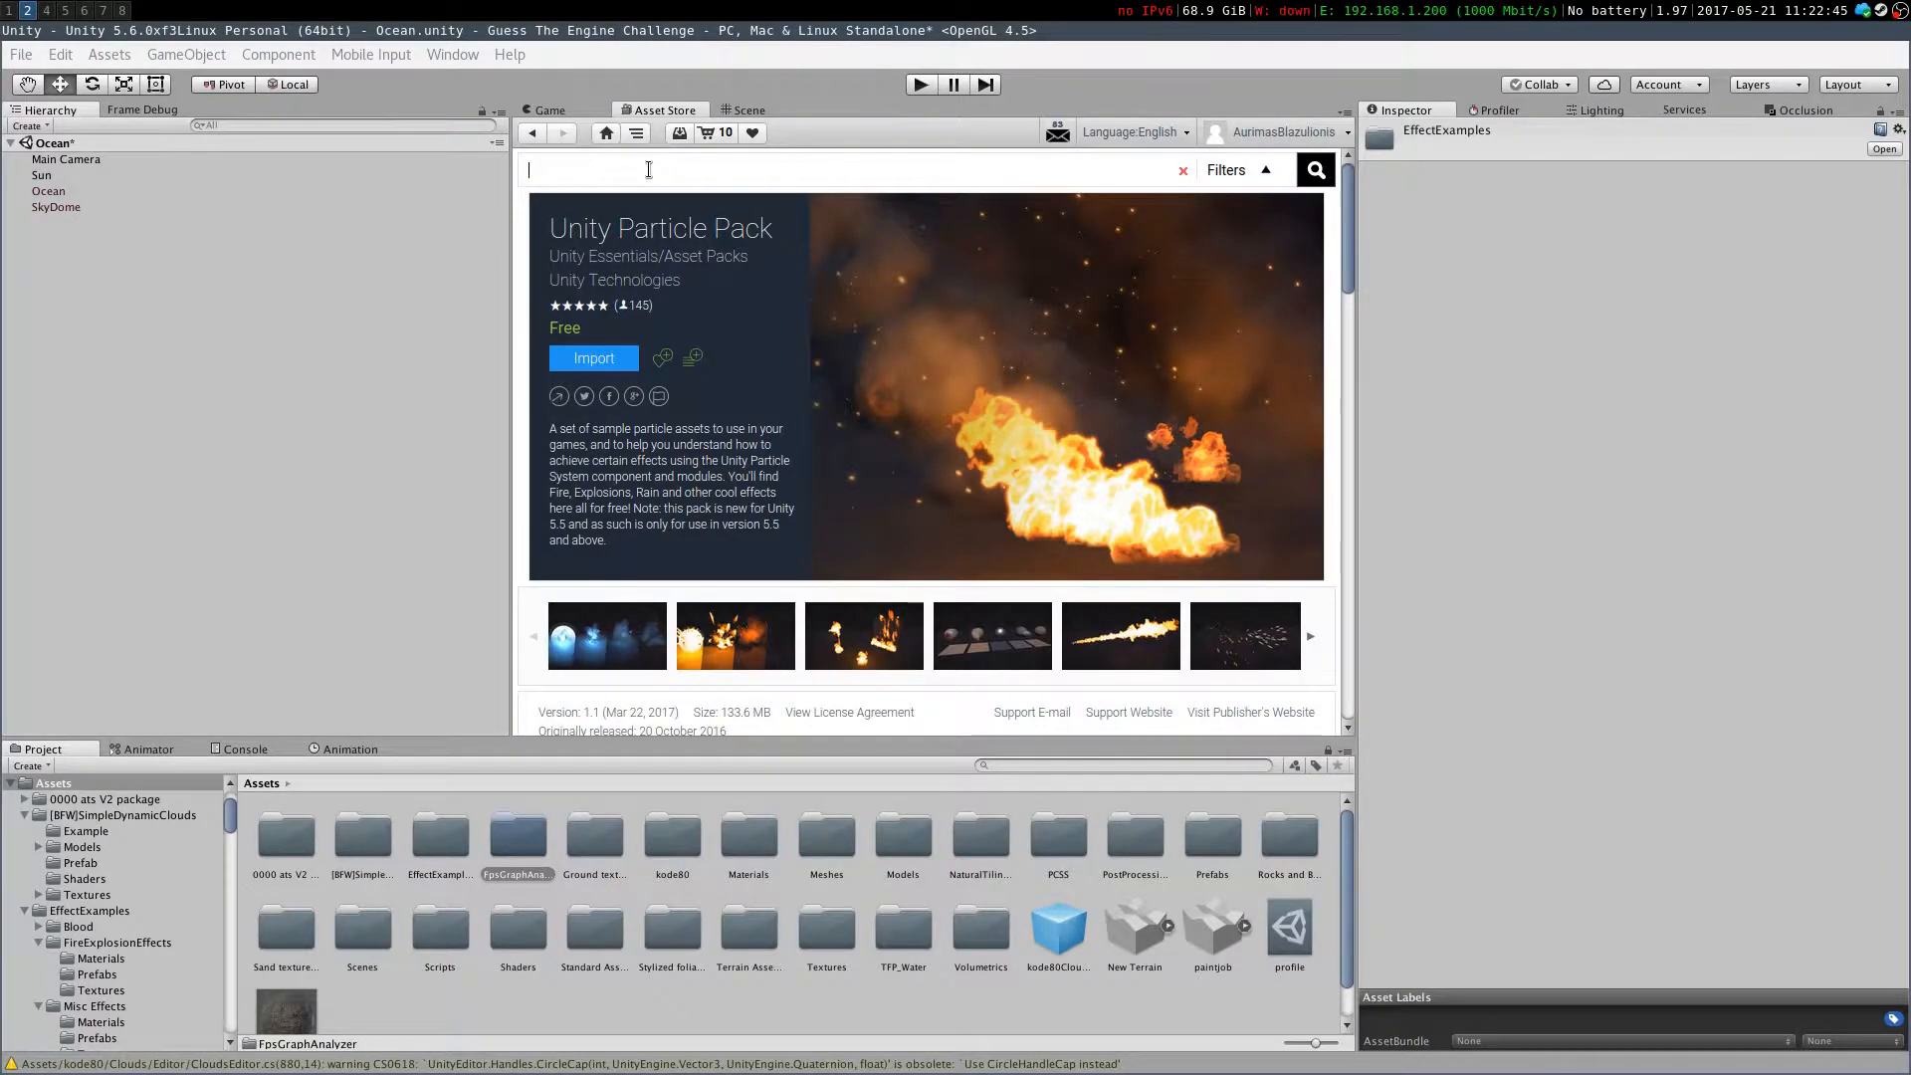
{"action": "left_click", "coordinate": [61, 9]}
{"action": "left_click", "coordinate": [28, 9]}
{"action": "left_click", "coordinate": [623, 177]}
{"action": "type", "text": "fps graph"}
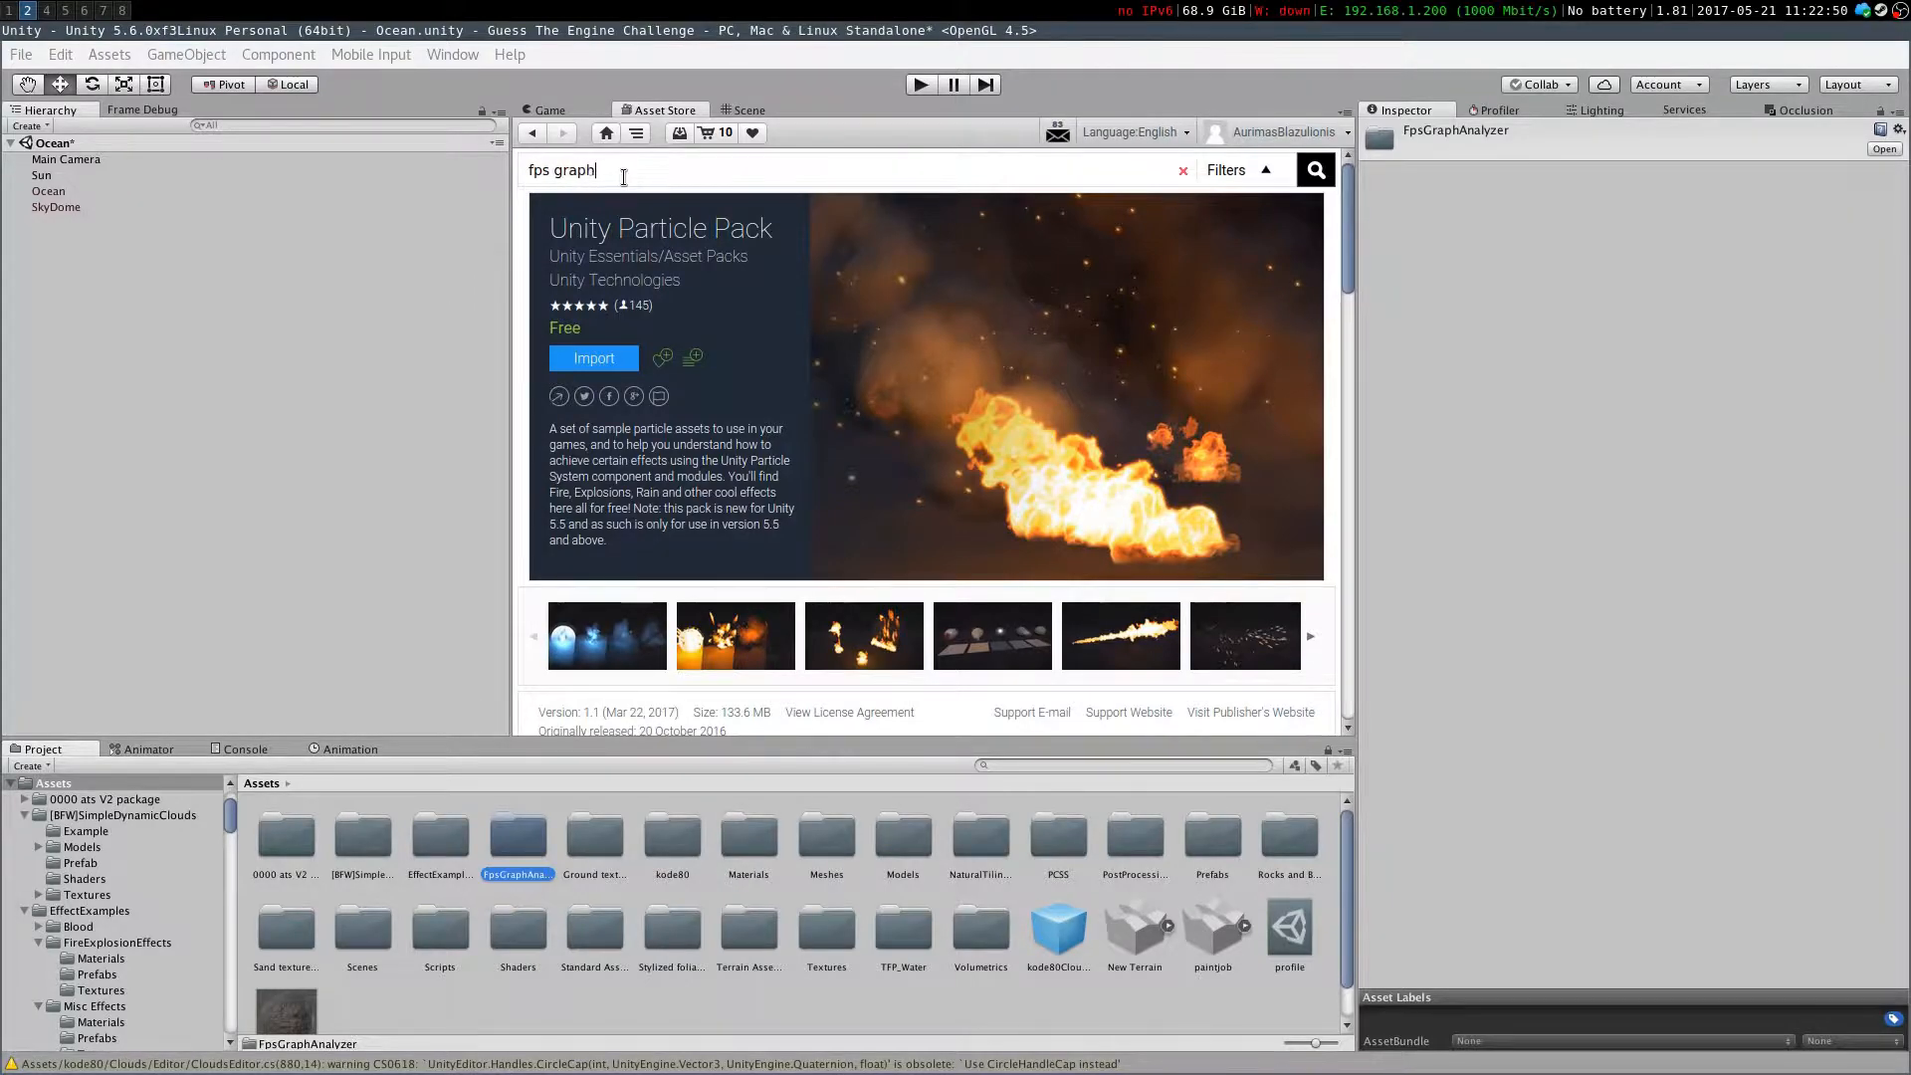
{"action": "key", "text": "Return"}
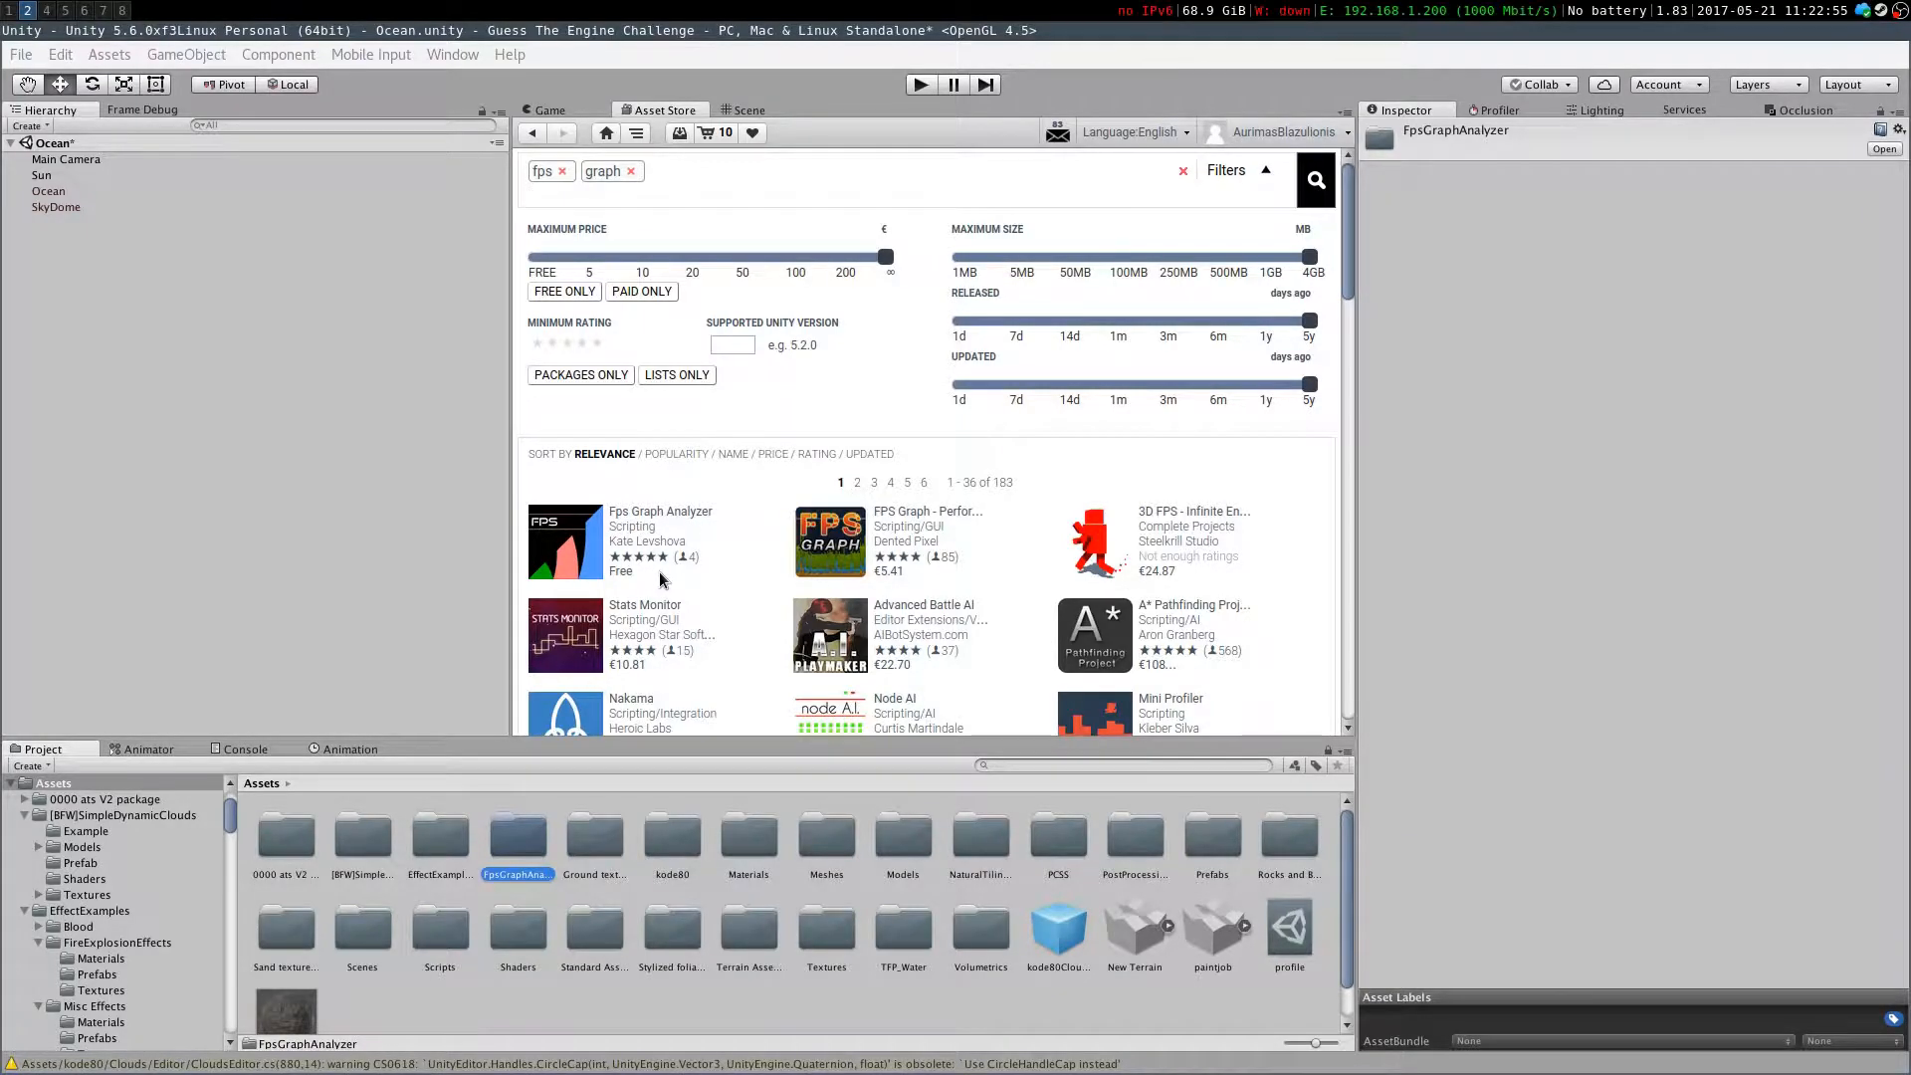
{"action": "left_click", "coordinate": [682, 517]}
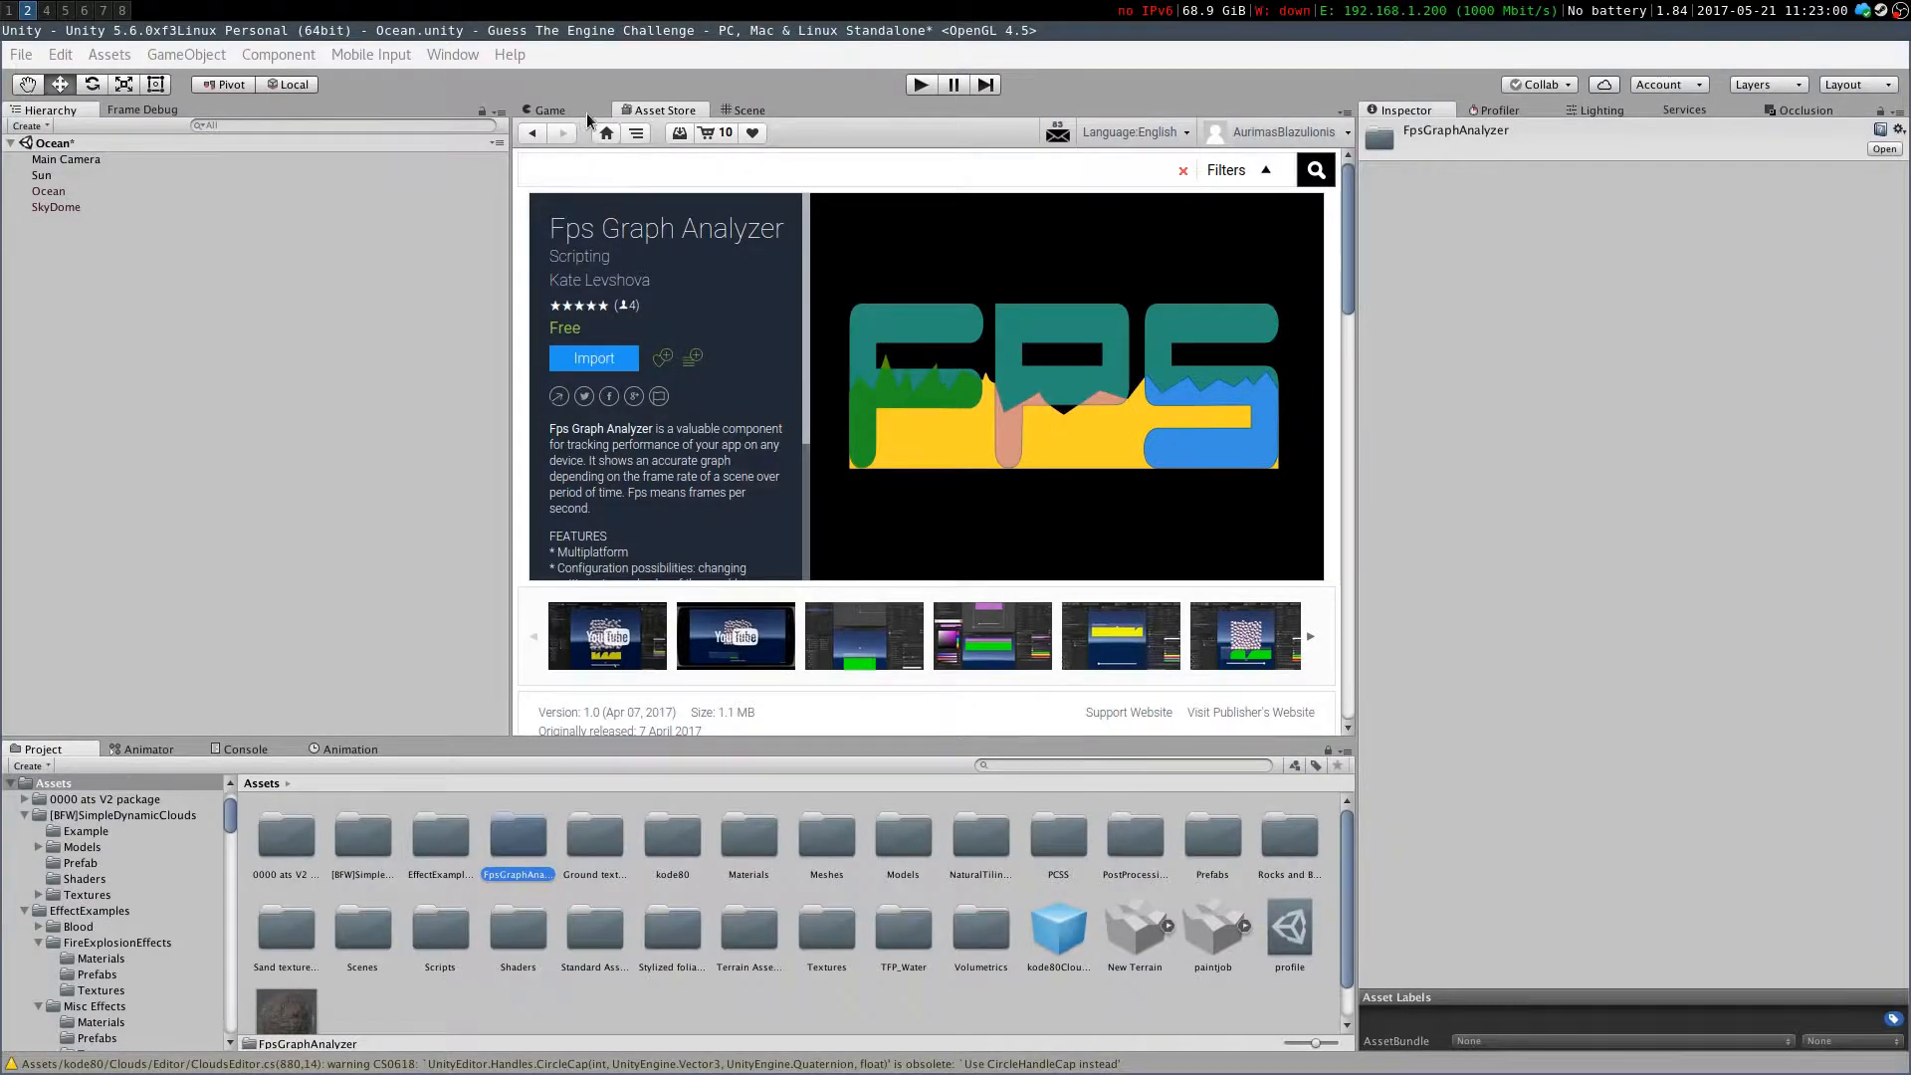
Inspect the Ground textures pack folder's contents and clear the Asset Store search terms
{"action": "left_click", "coordinate": [524, 141]}
{"action": "left_click", "coordinate": [587, 844]}
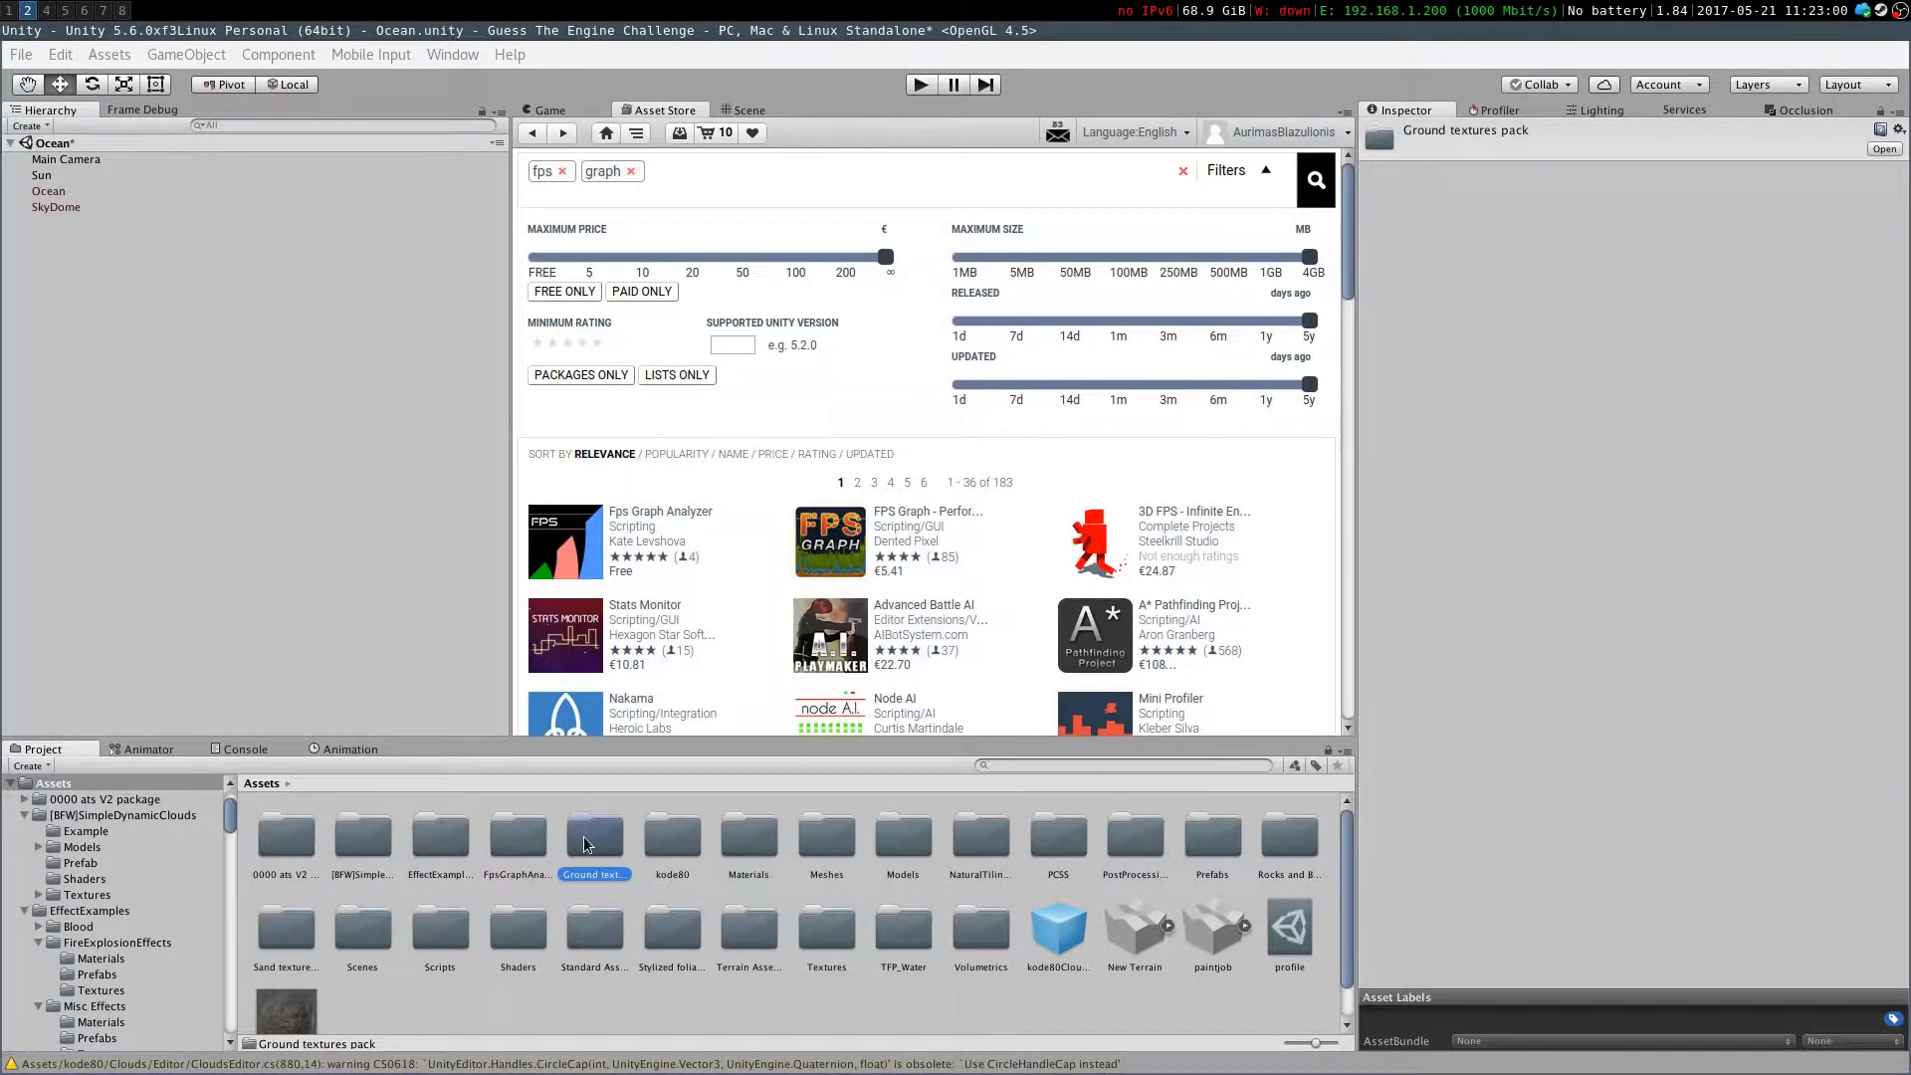
{"action": "double_click", "coordinate": [588, 830]}
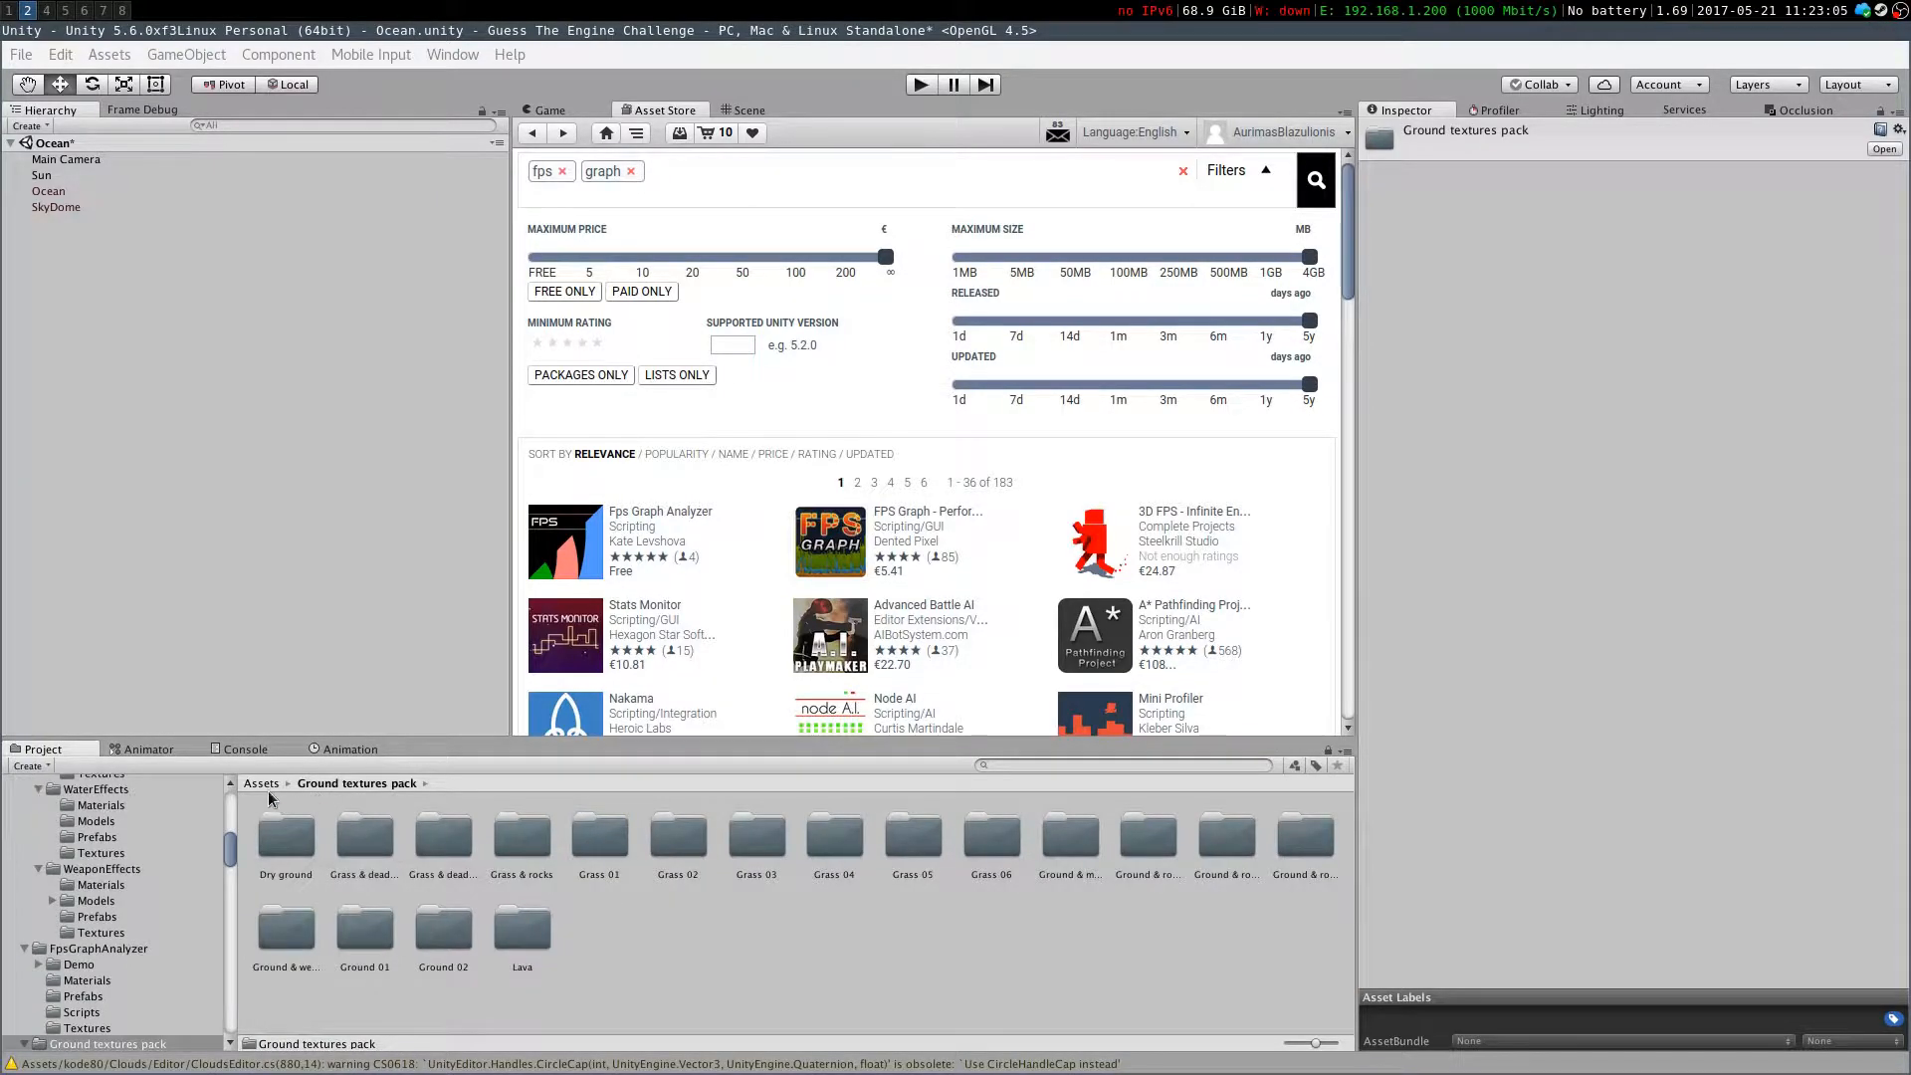
{"action": "left_click", "coordinate": [257, 783]}
{"action": "left_click", "coordinate": [1184, 173]}
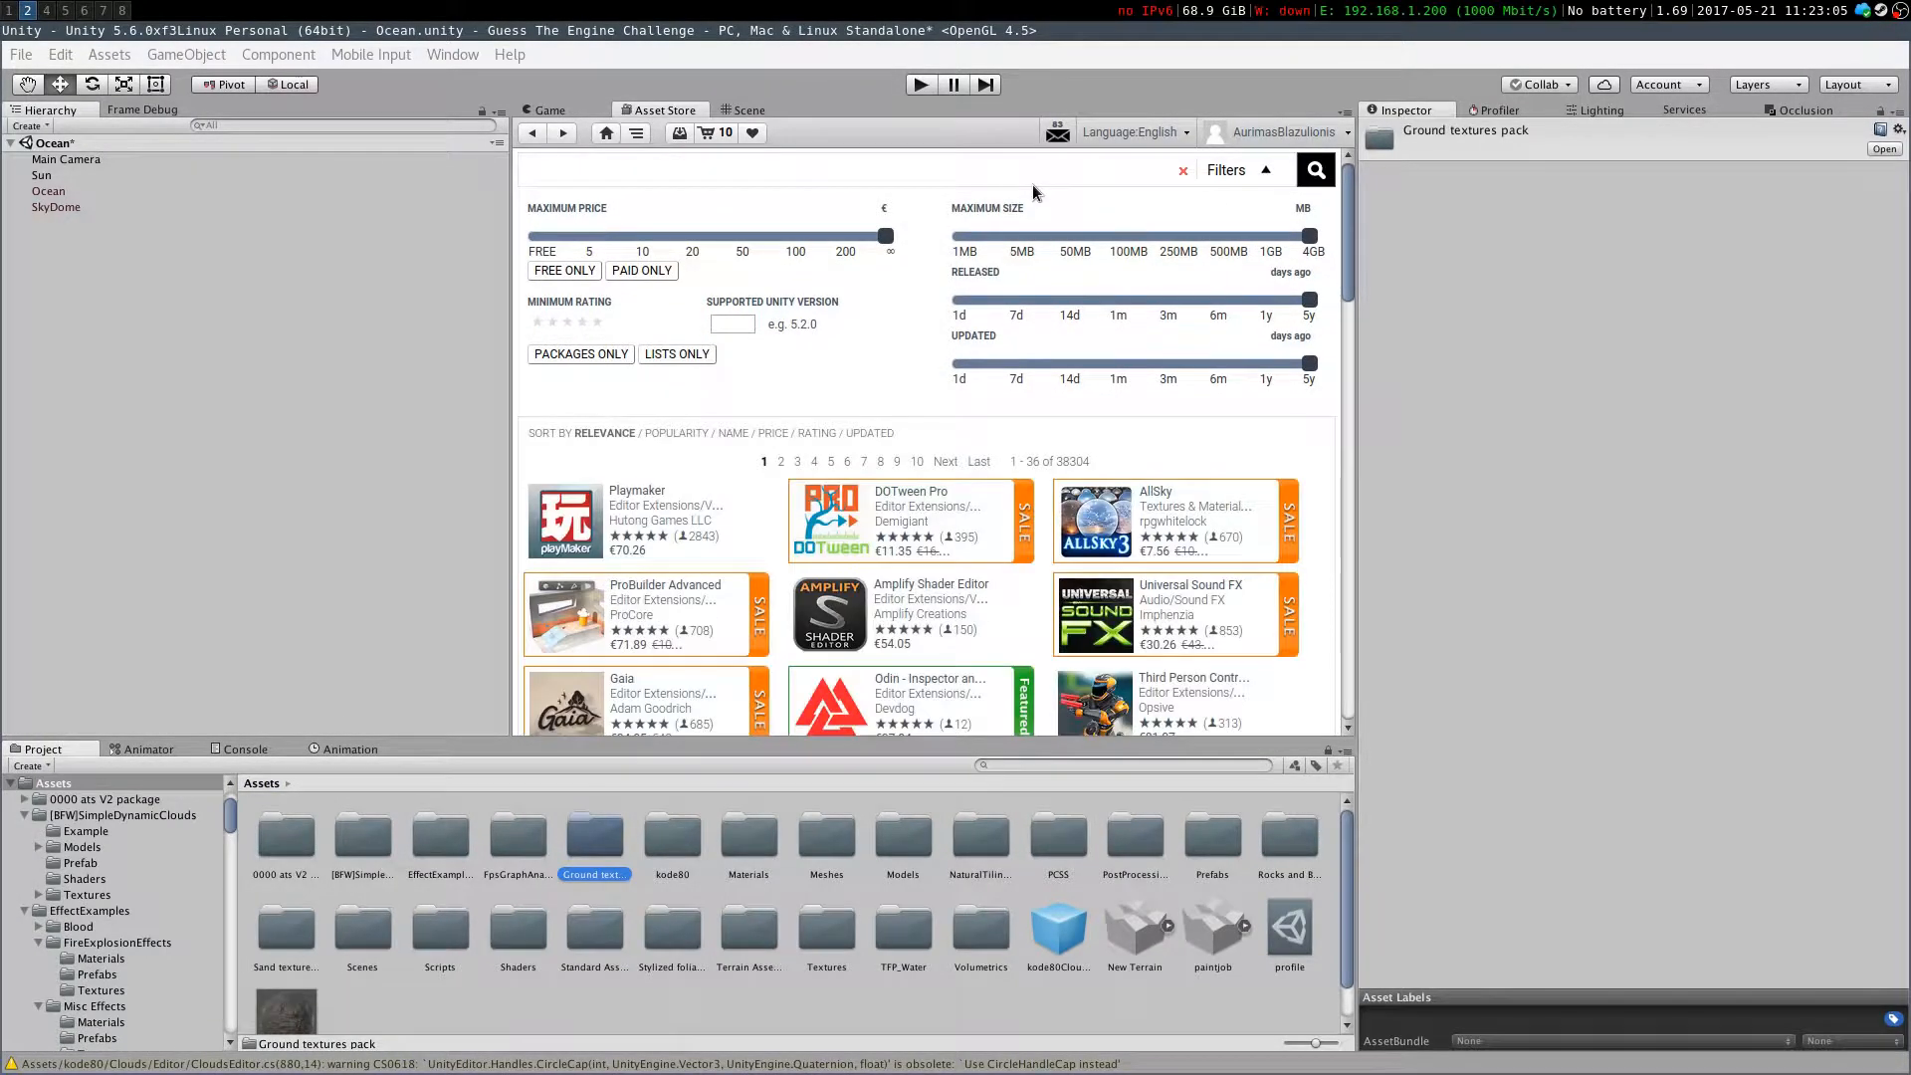
Search the Asset Store for "ground textures pack" and limit the results to free assets
{"action": "type", "text": "ground textures pack"}
{"action": "key", "text": "Return"}
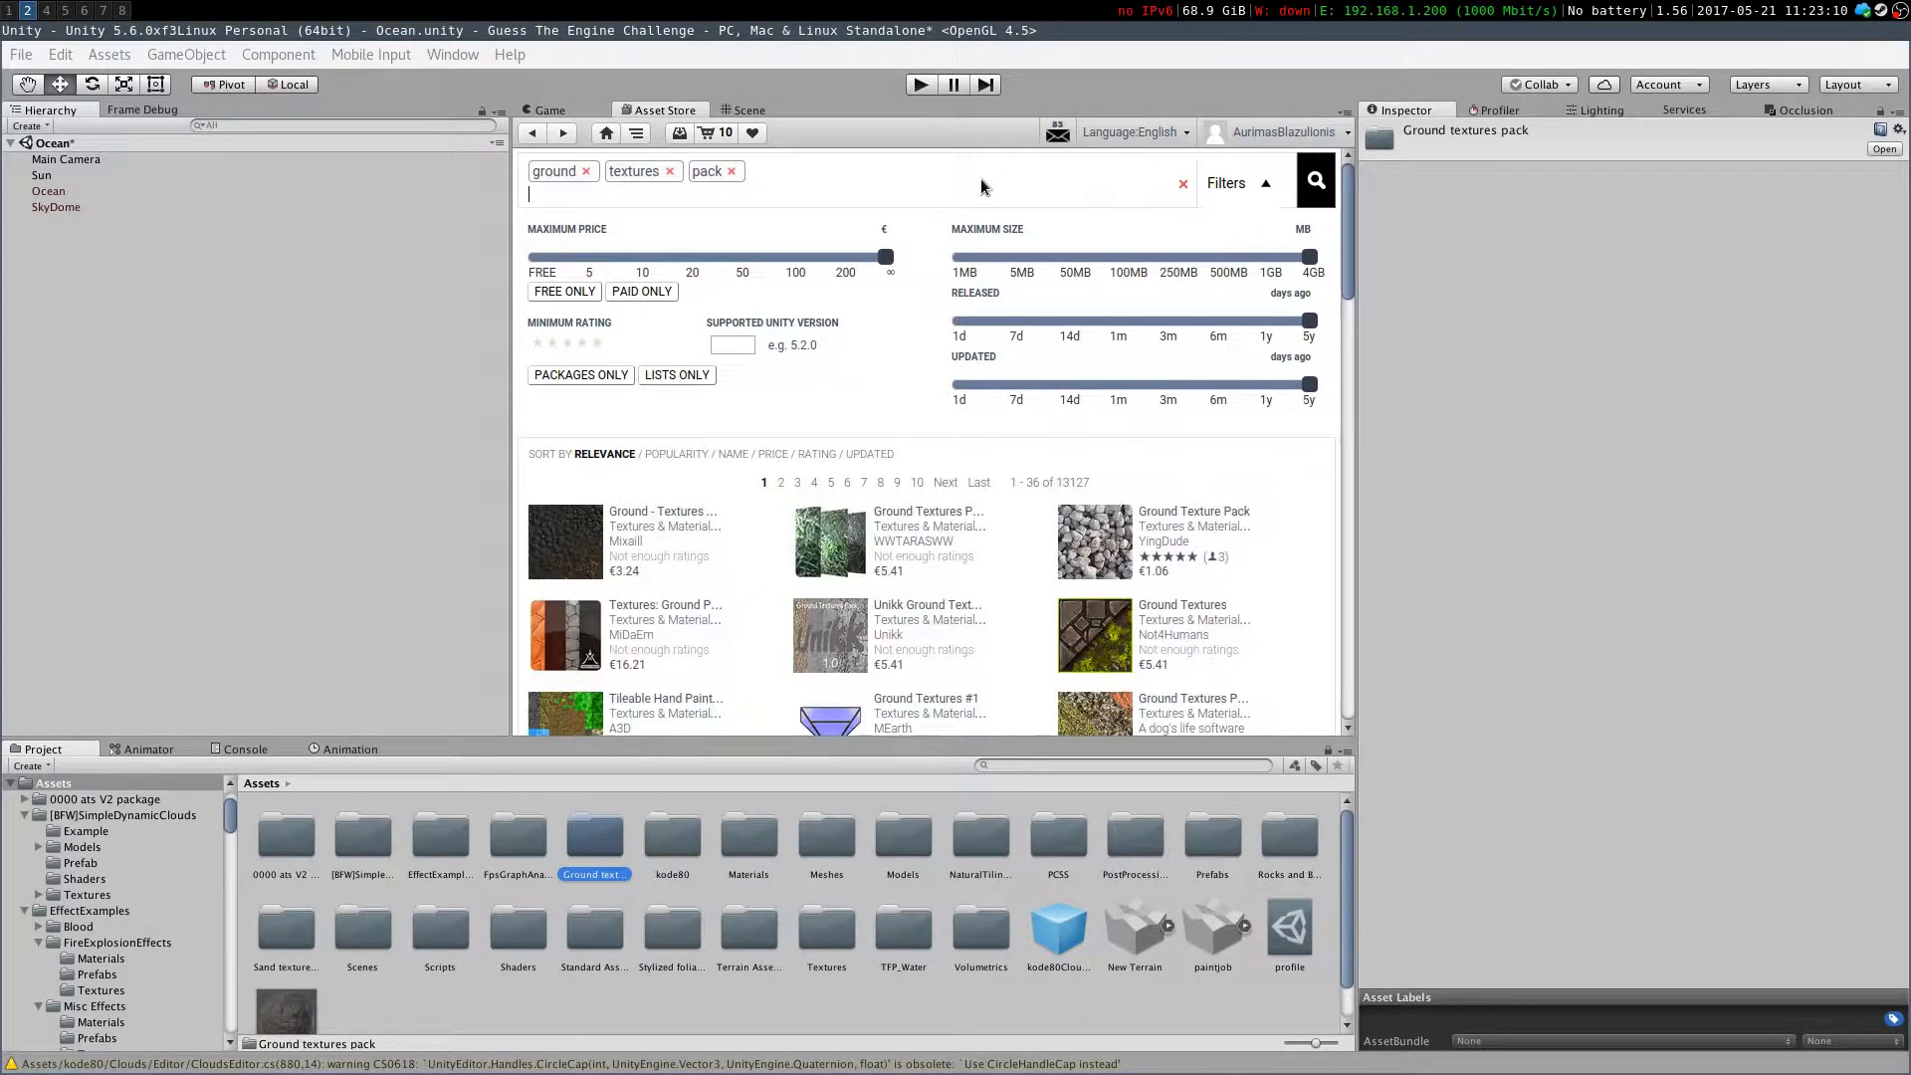
{"action": "left_click_drag", "start_coordinate": [635, 259], "coordinate": [528, 257]}
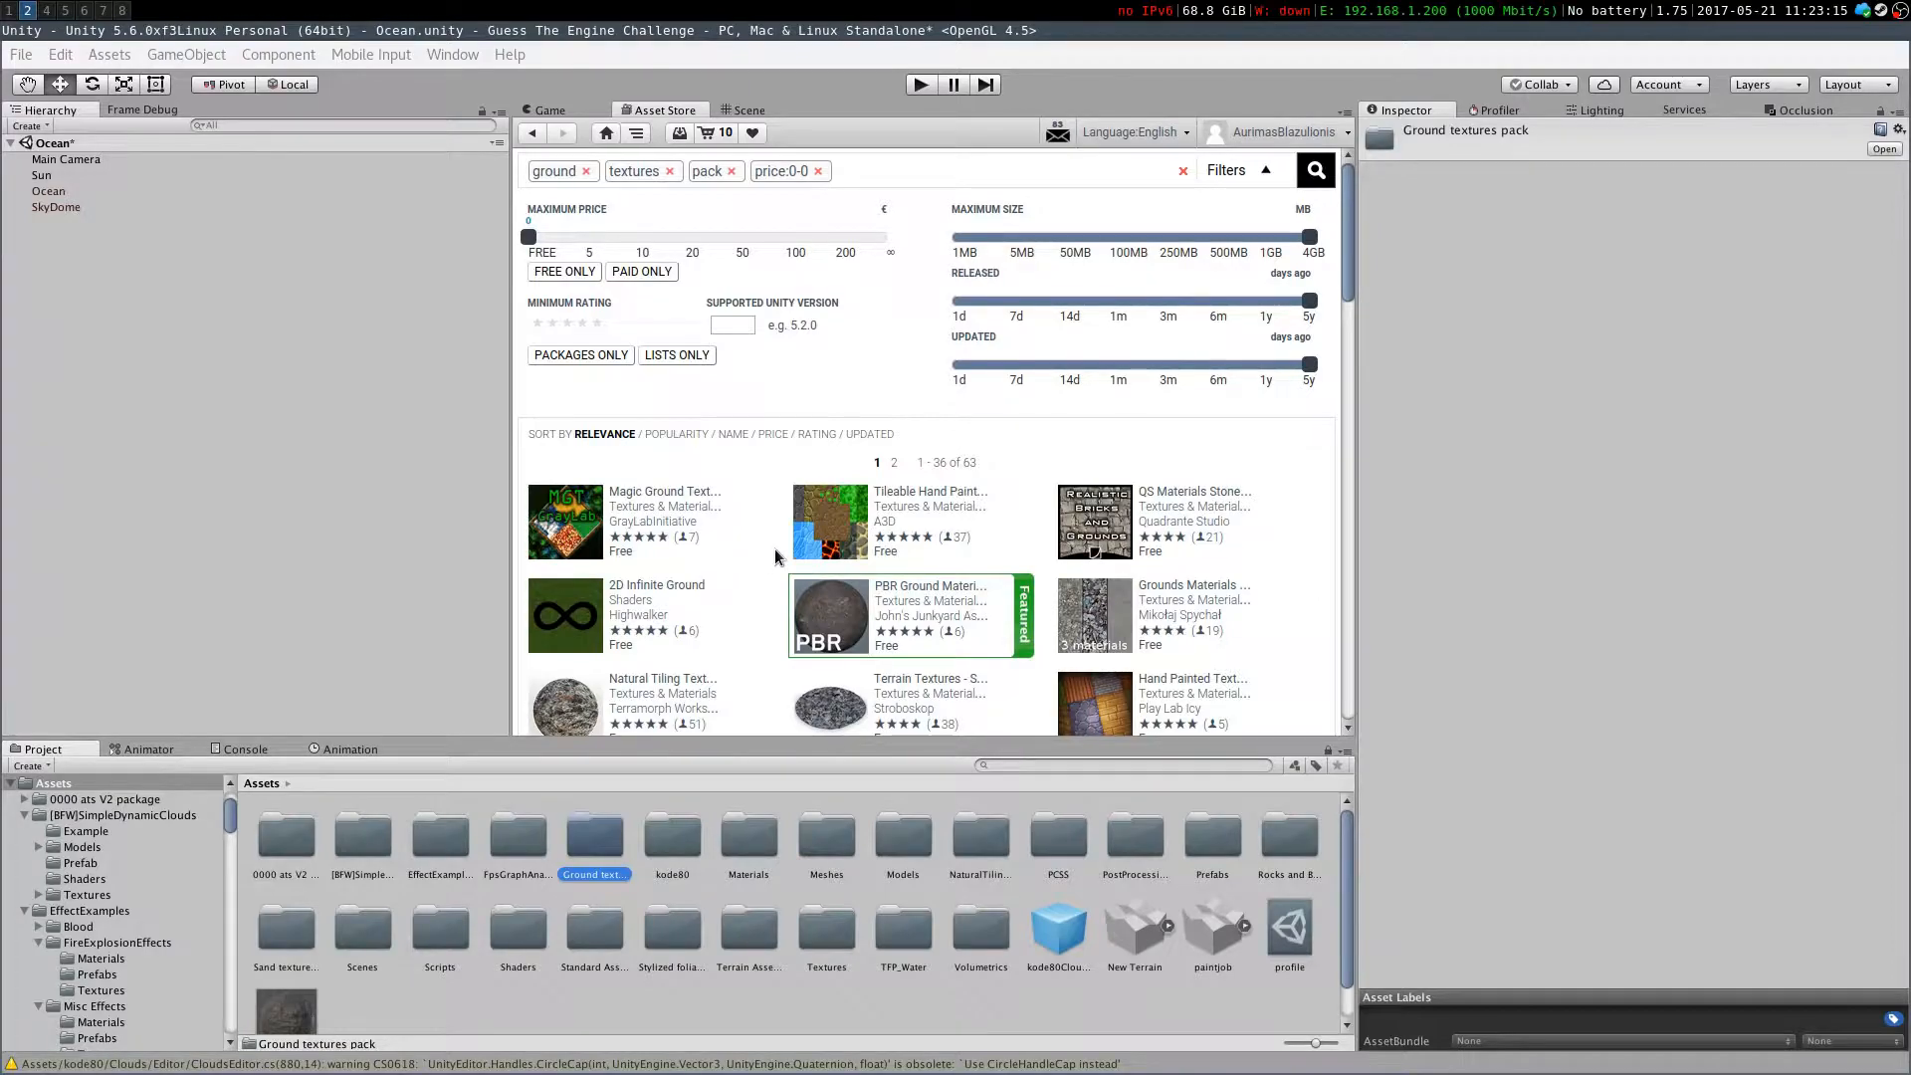
Open the Natural Tiling Textures page from the free ground texture results
{"action": "scroll", "coordinate": [712, 542], "scroll_direction": "down", "scroll_amount": 1}
{"action": "left_click", "coordinate": [629, 630]}
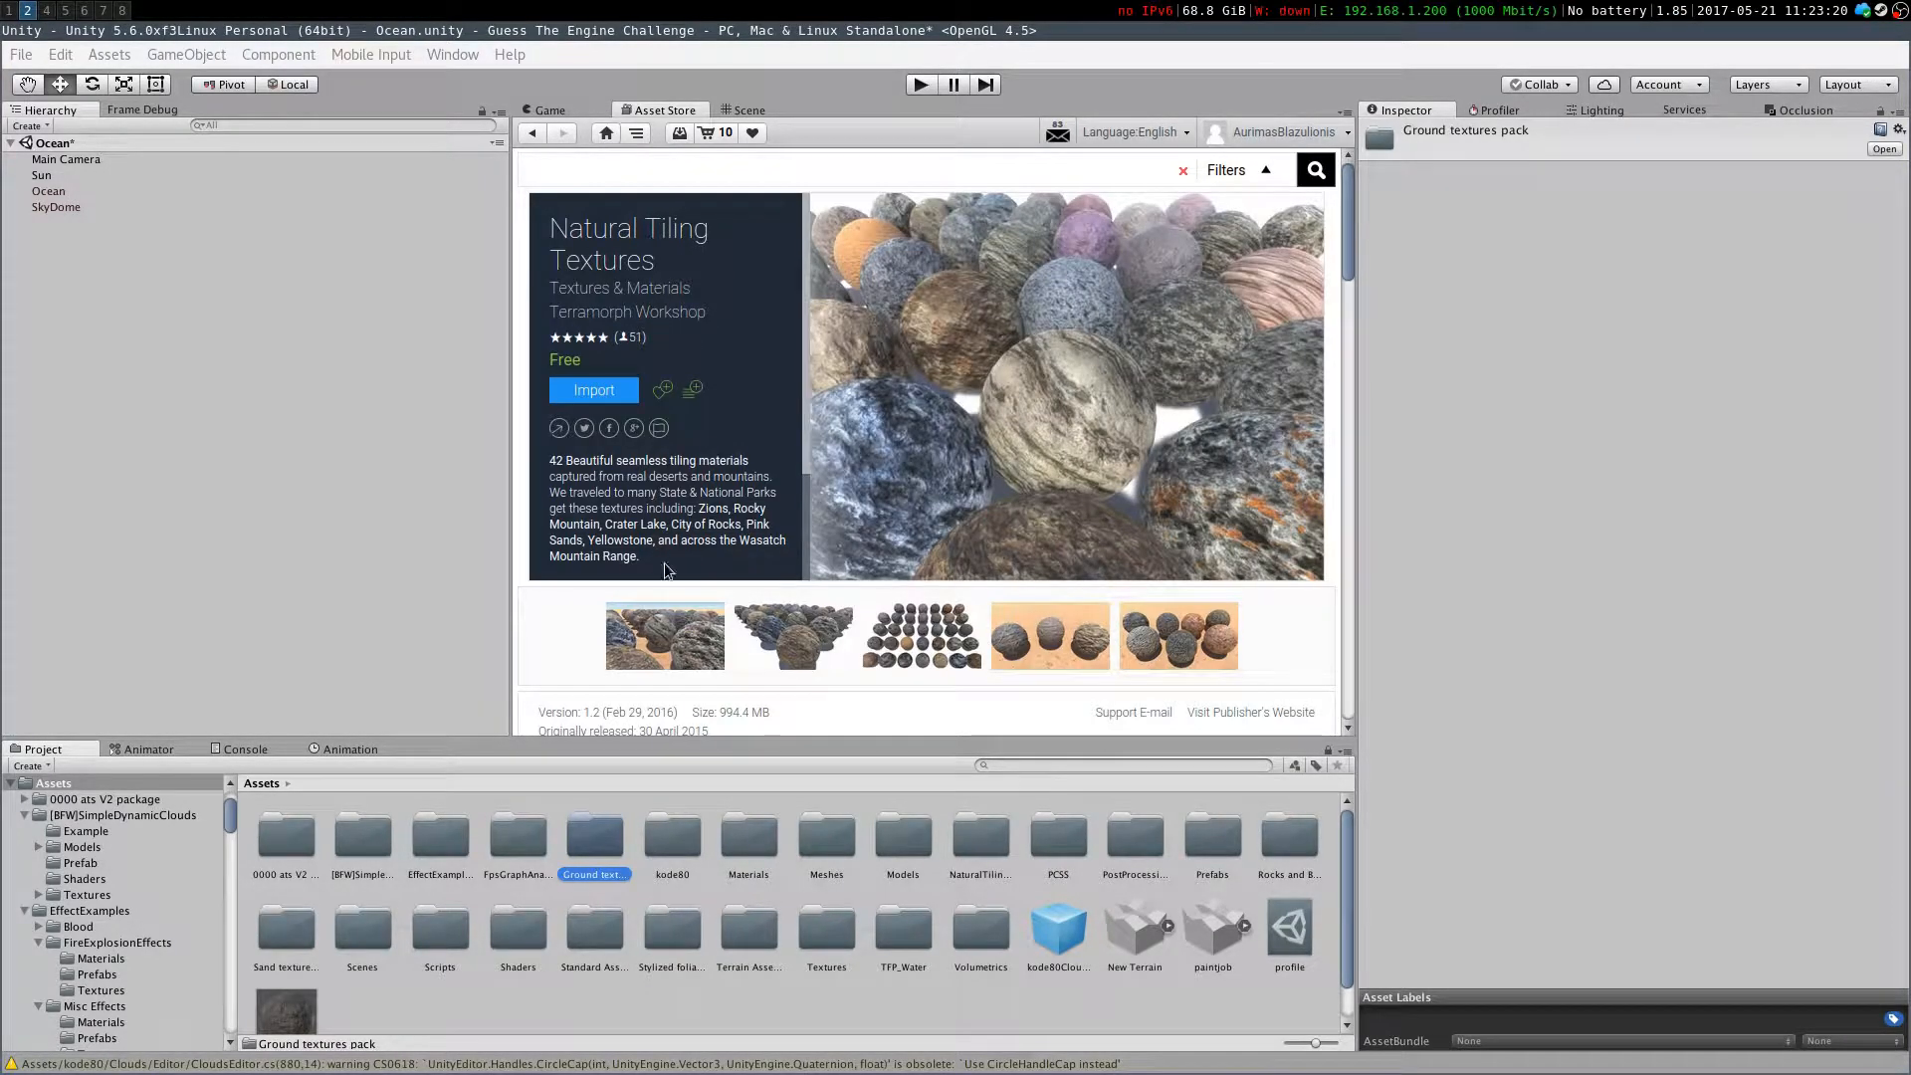
{"action": "scroll", "coordinate": [687, 299], "scroll_direction": "down", "scroll_amount": 5}
{"action": "scroll", "coordinate": [611, 500], "scroll_direction": "up", "scroll_amount": 6}
Inspect the textures inside the Ground textures pack's Grass 01 folder
{"action": "double_click", "coordinate": [594, 841]}
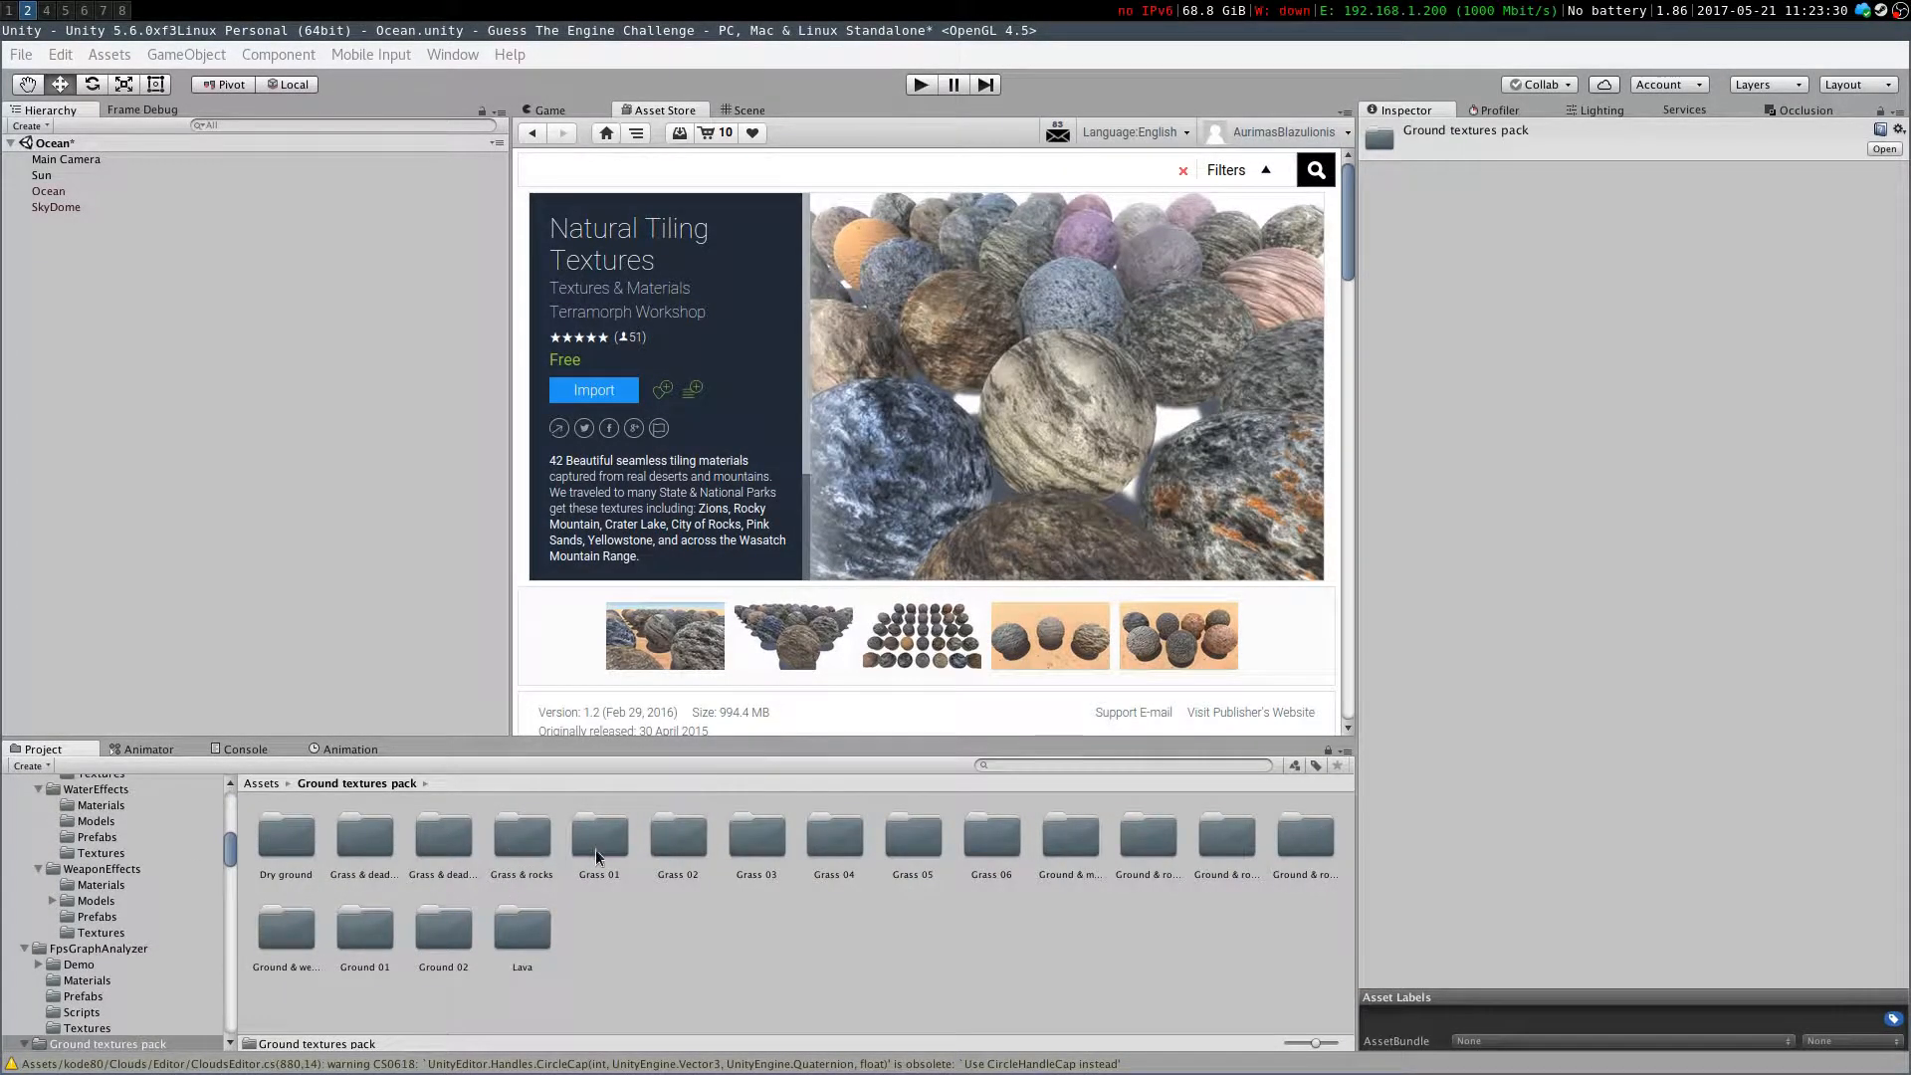
{"action": "double_click", "coordinate": [597, 847]}
{"action": "left_click", "coordinate": [515, 844]}
{"action": "left_click", "coordinate": [289, 835]}
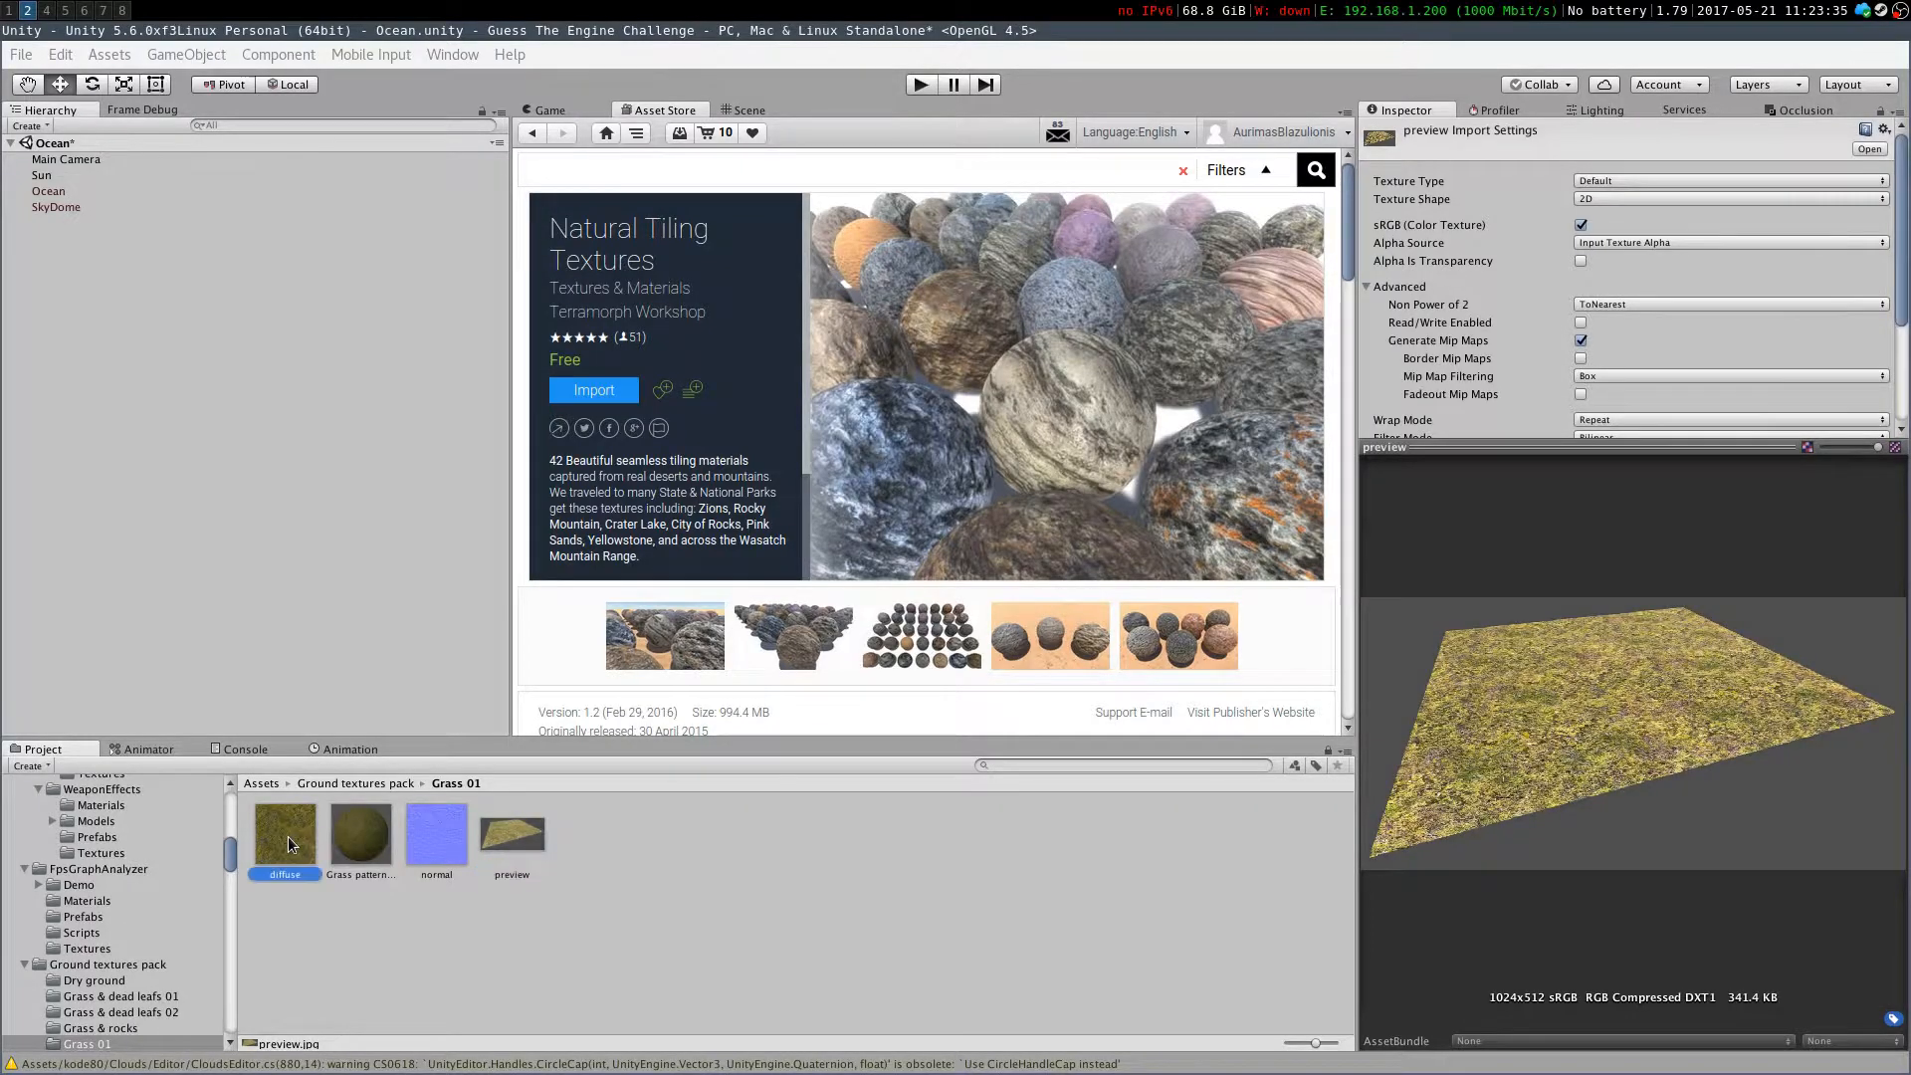
{"action": "left_click", "coordinate": [484, 844]}
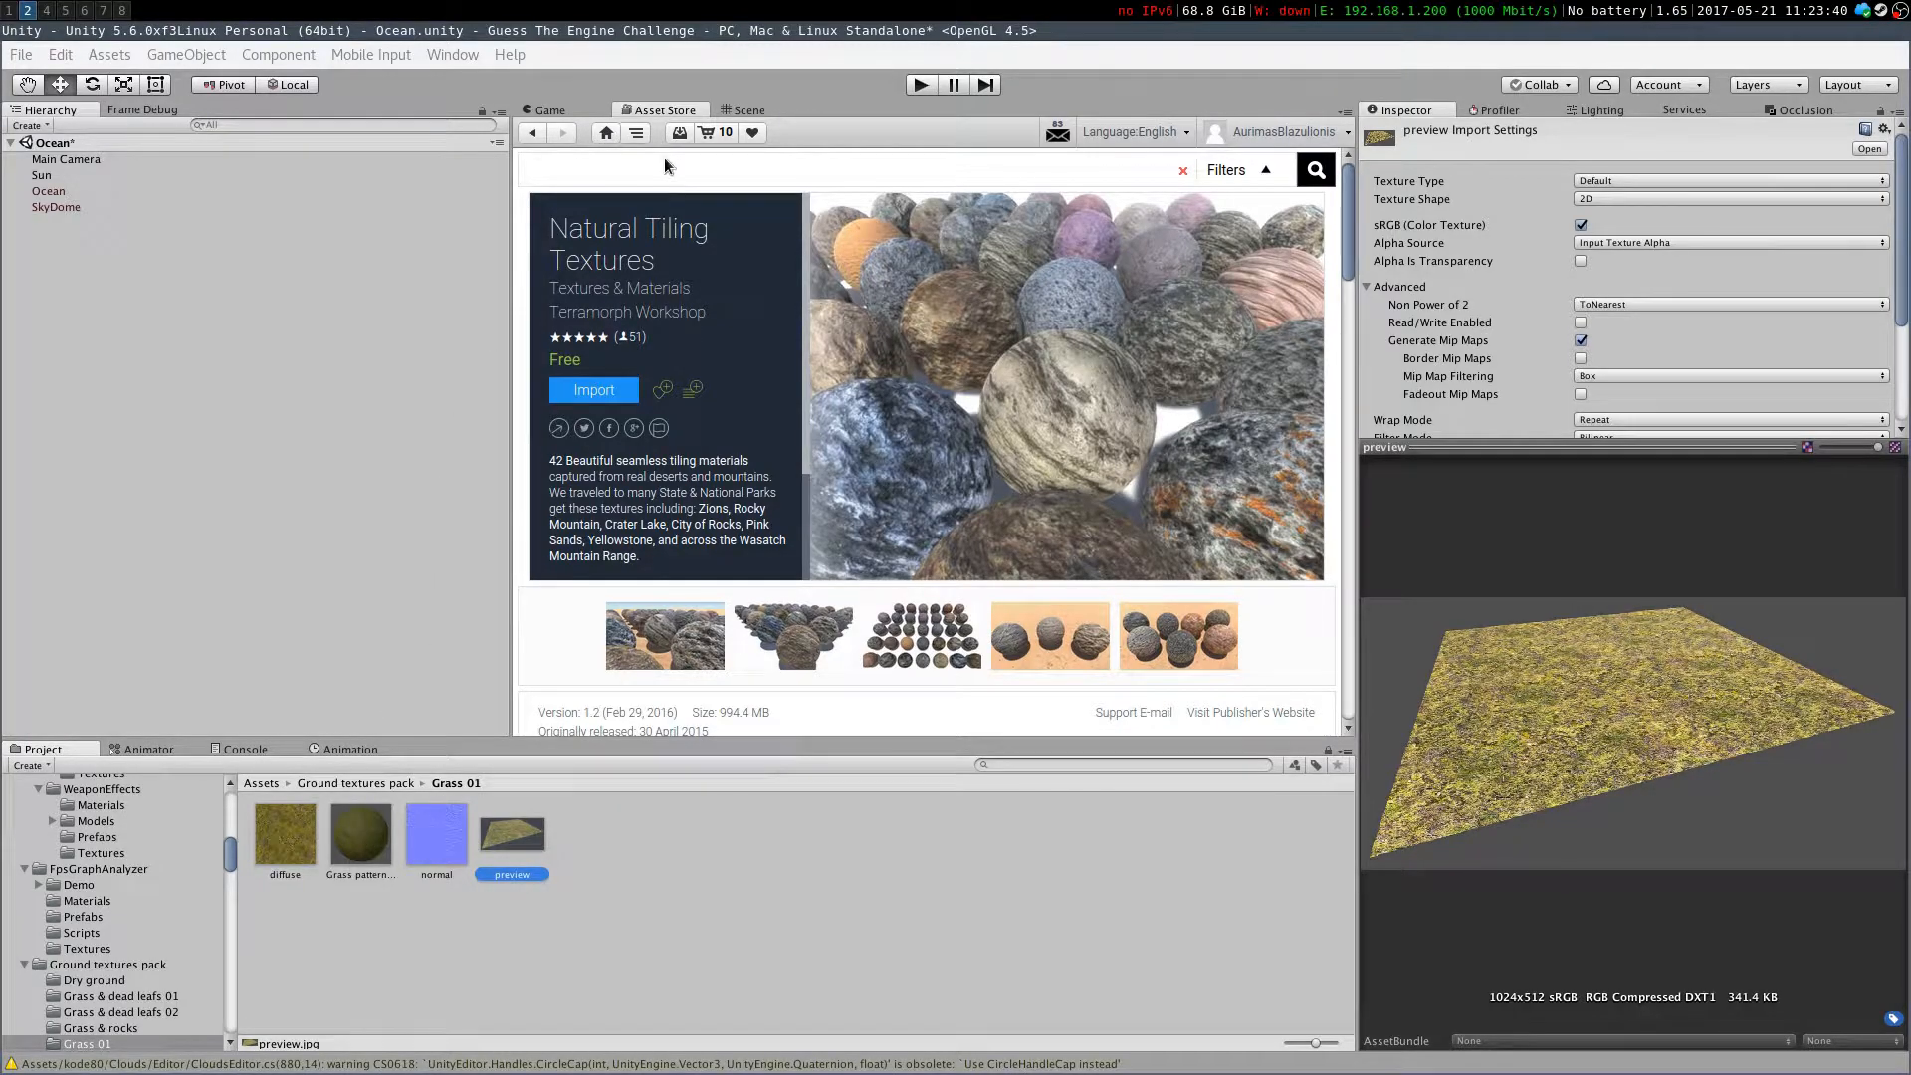
Go back to the free ground texture search results and scroll through them
{"action": "left_click", "coordinate": [544, 133]}
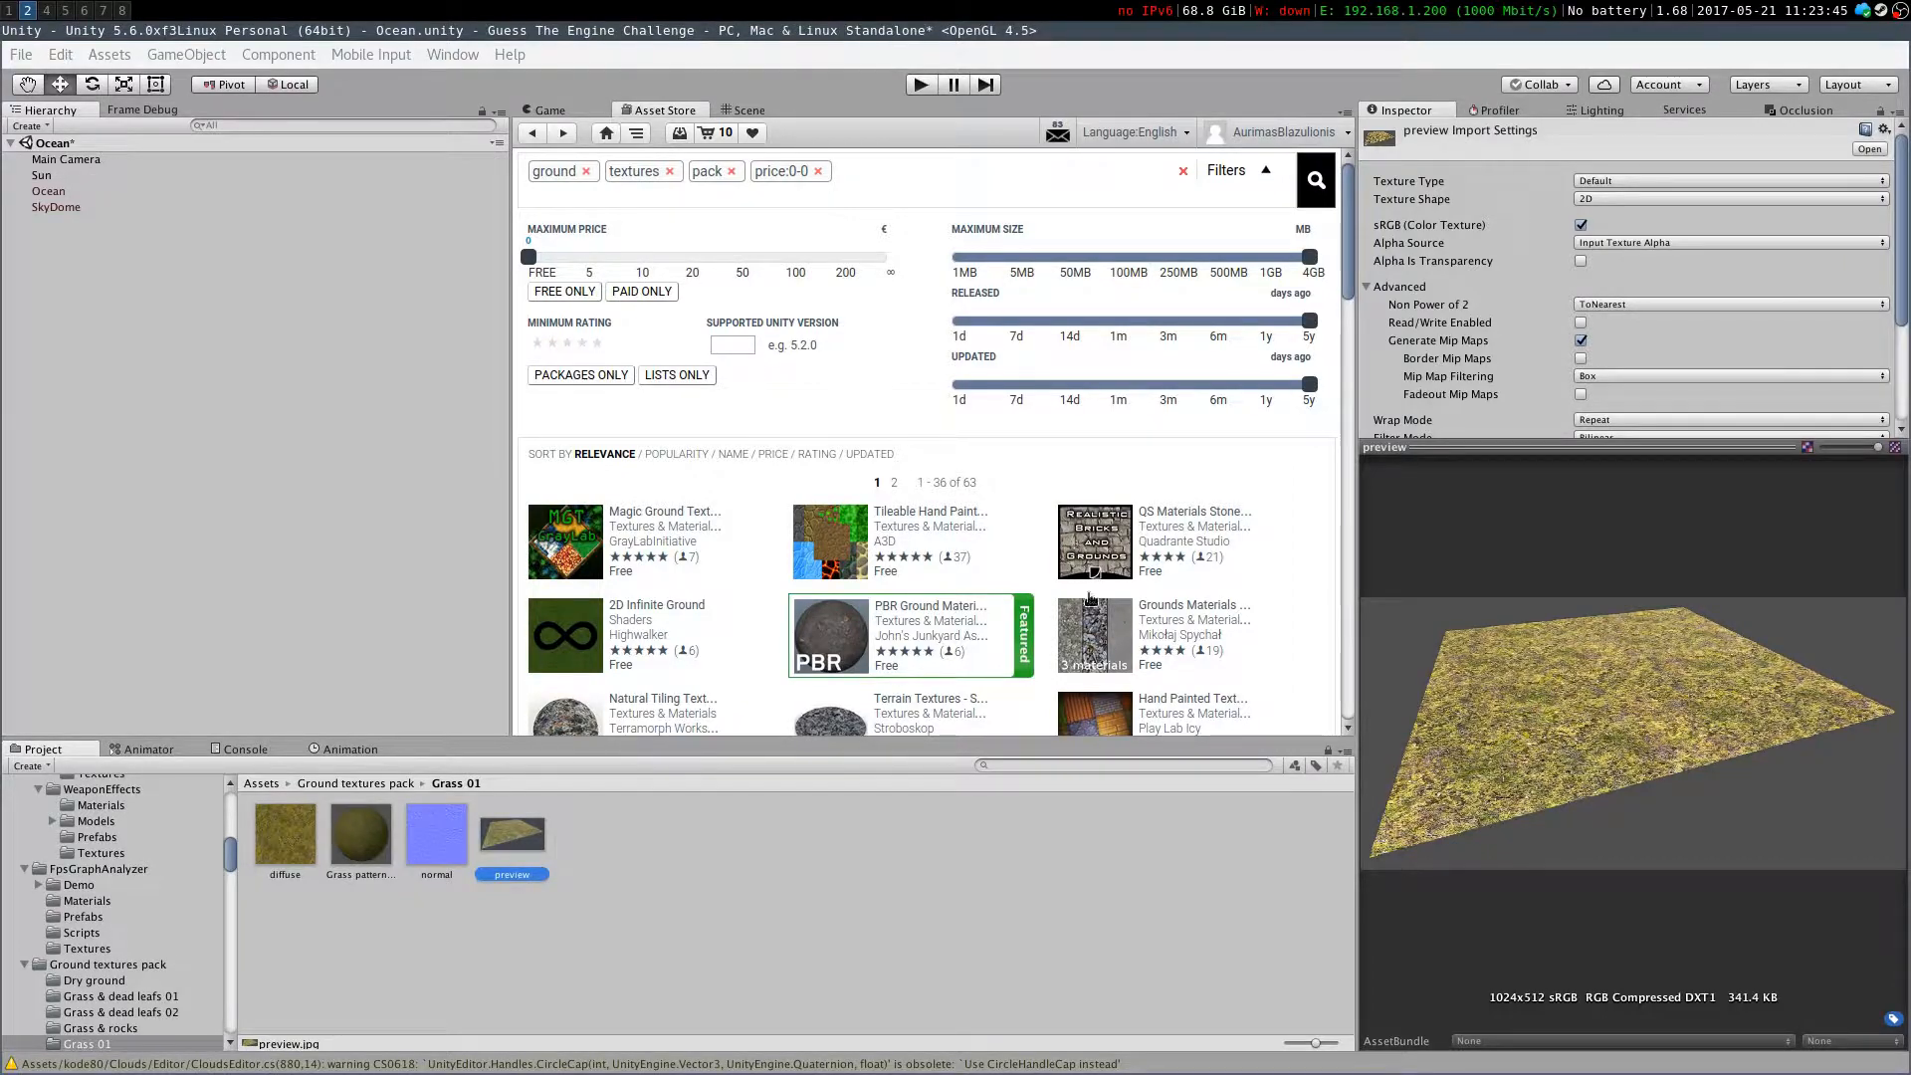
{"action": "scroll", "coordinate": [1030, 587], "scroll_direction": "down", "scroll_amount": 5}
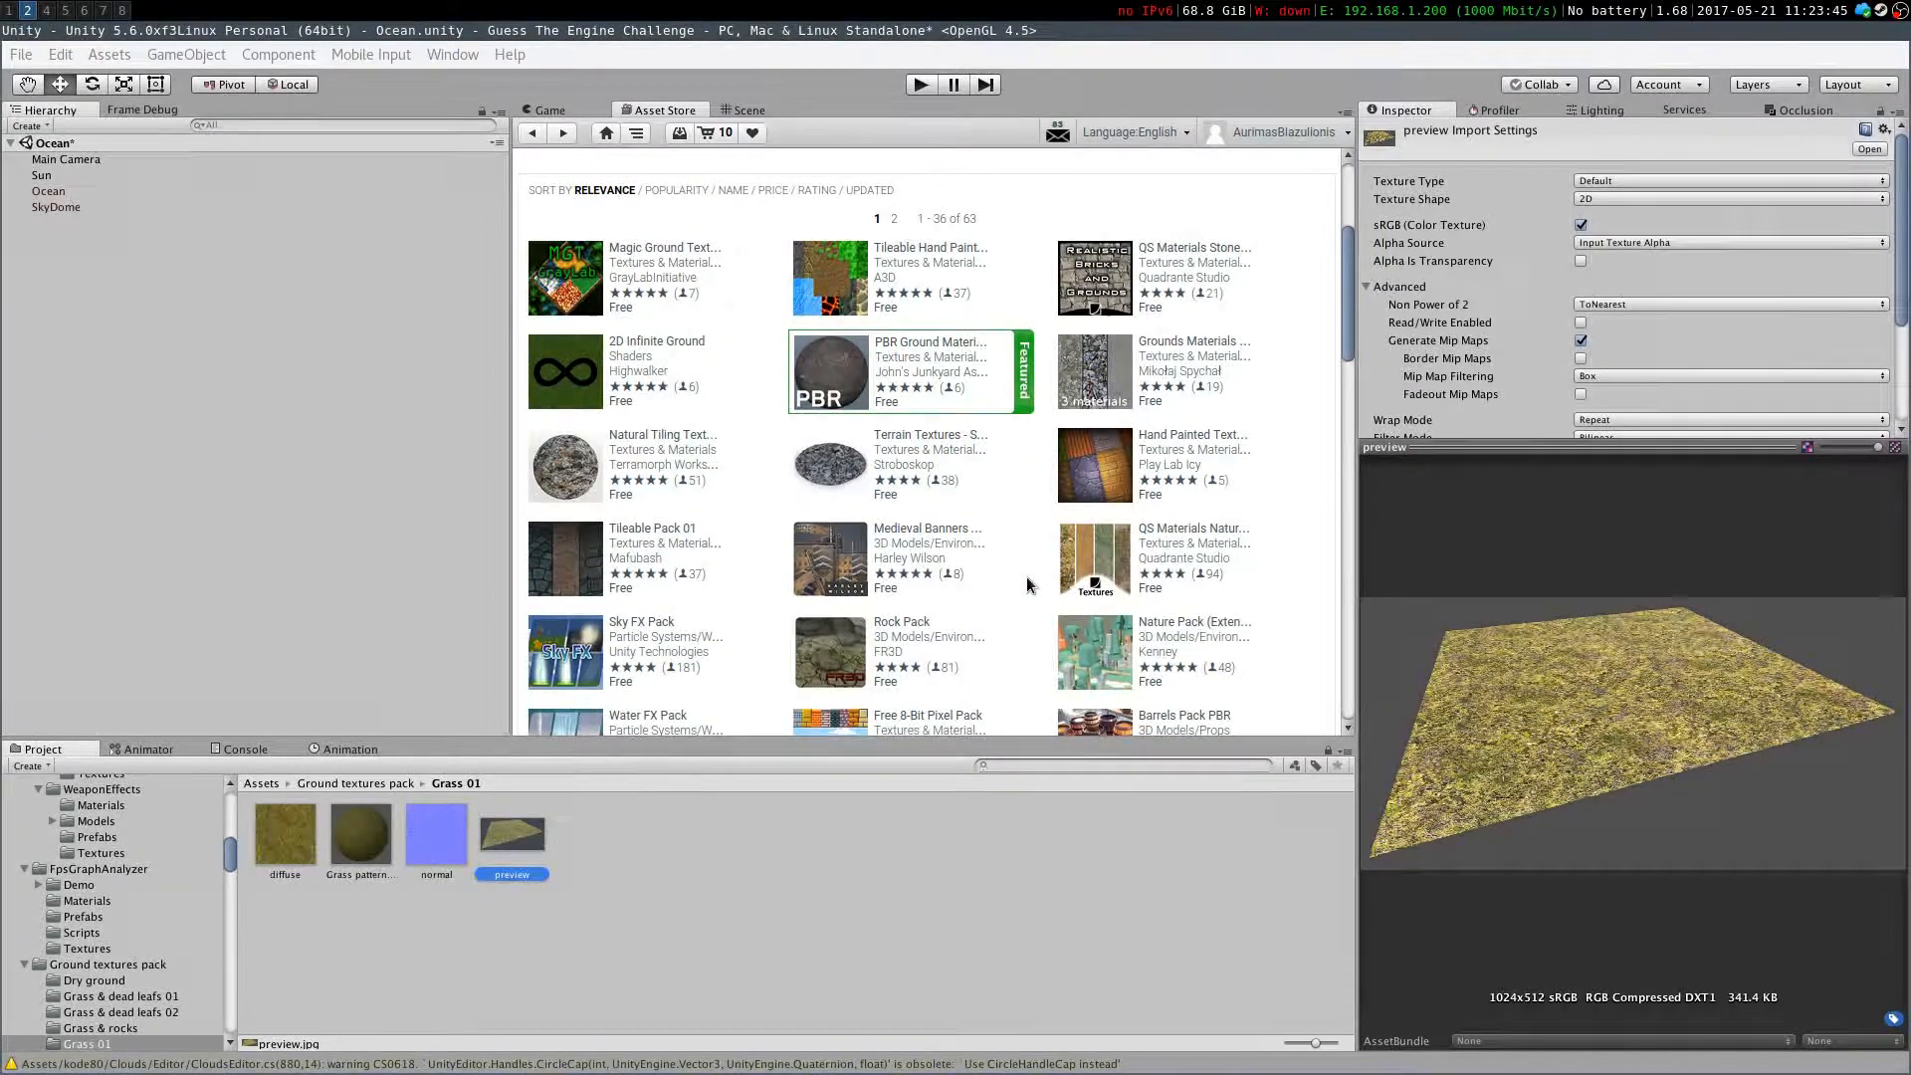
{"action": "scroll", "coordinate": [1024, 575], "scroll_direction": "down", "scroll_amount": 1}
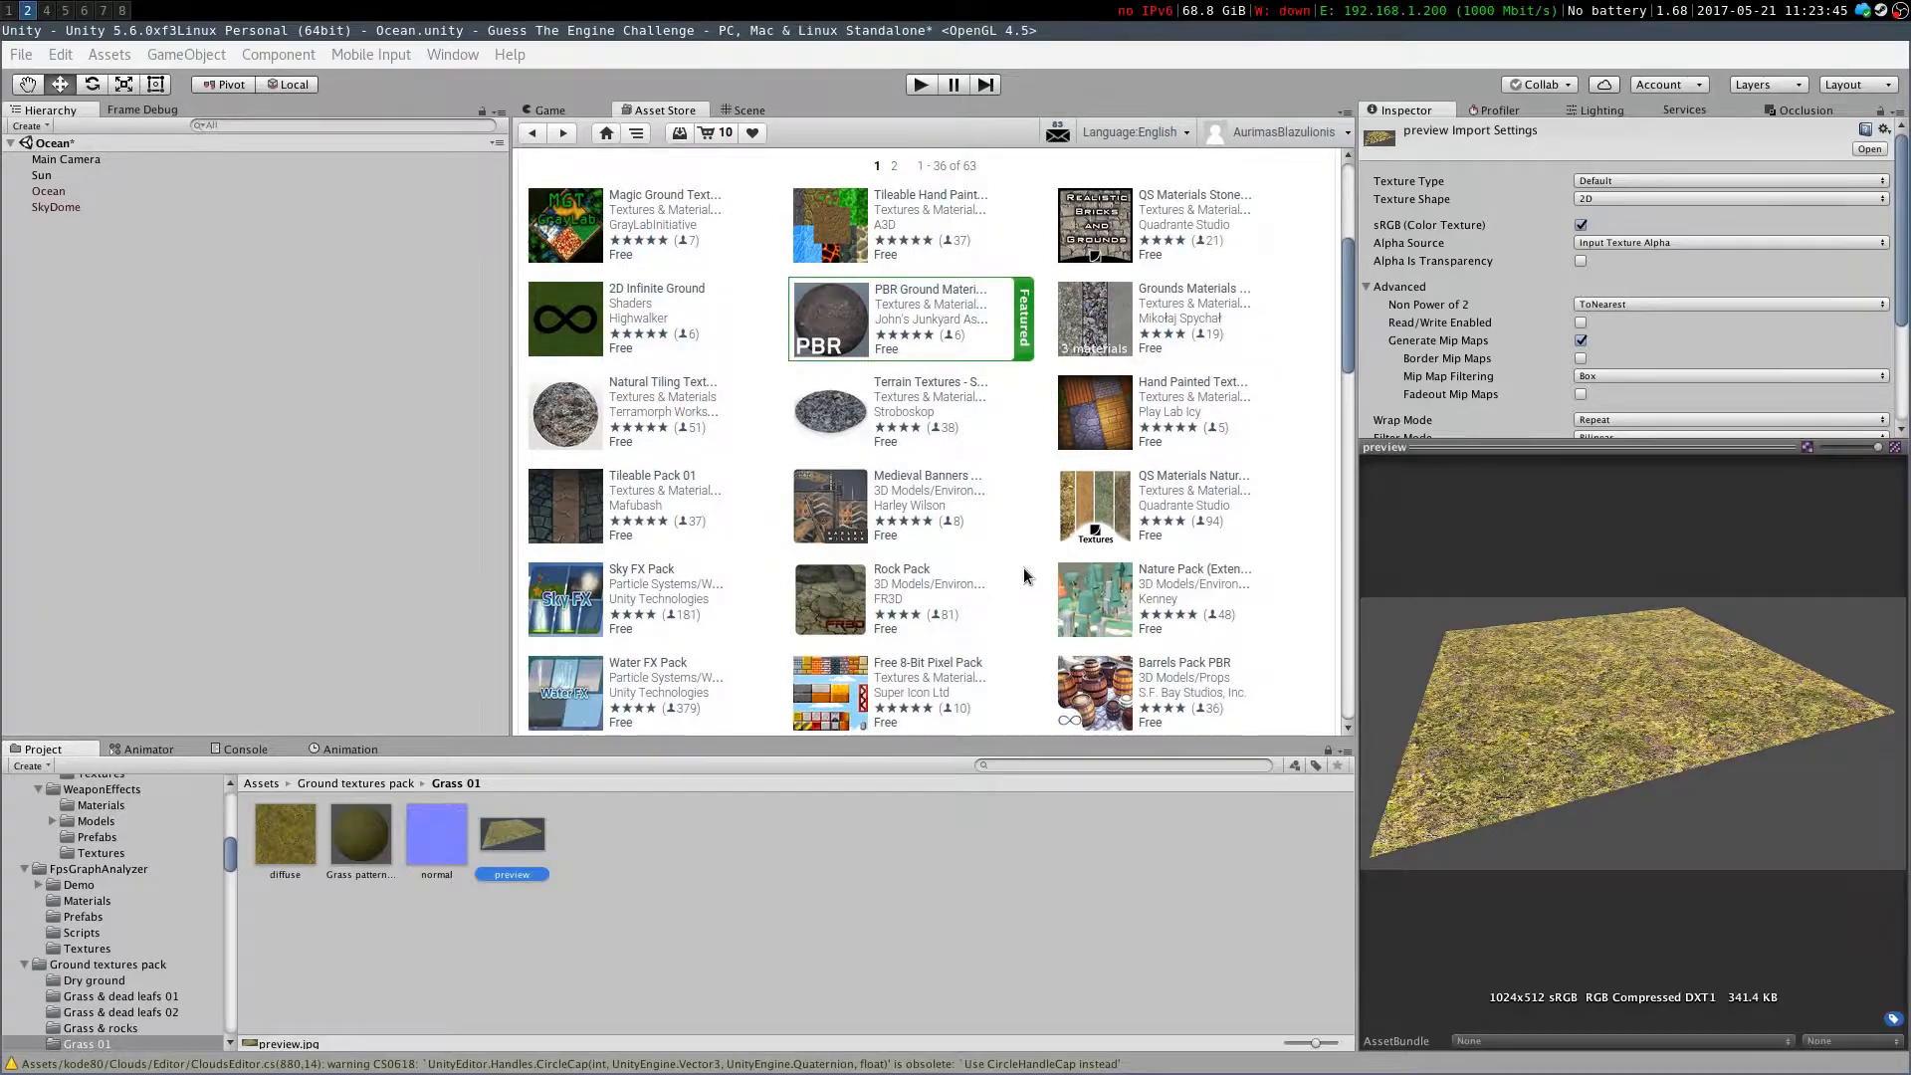
{"action": "scroll", "coordinate": [1029, 563], "scroll_direction": "up", "scroll_amount": 2}
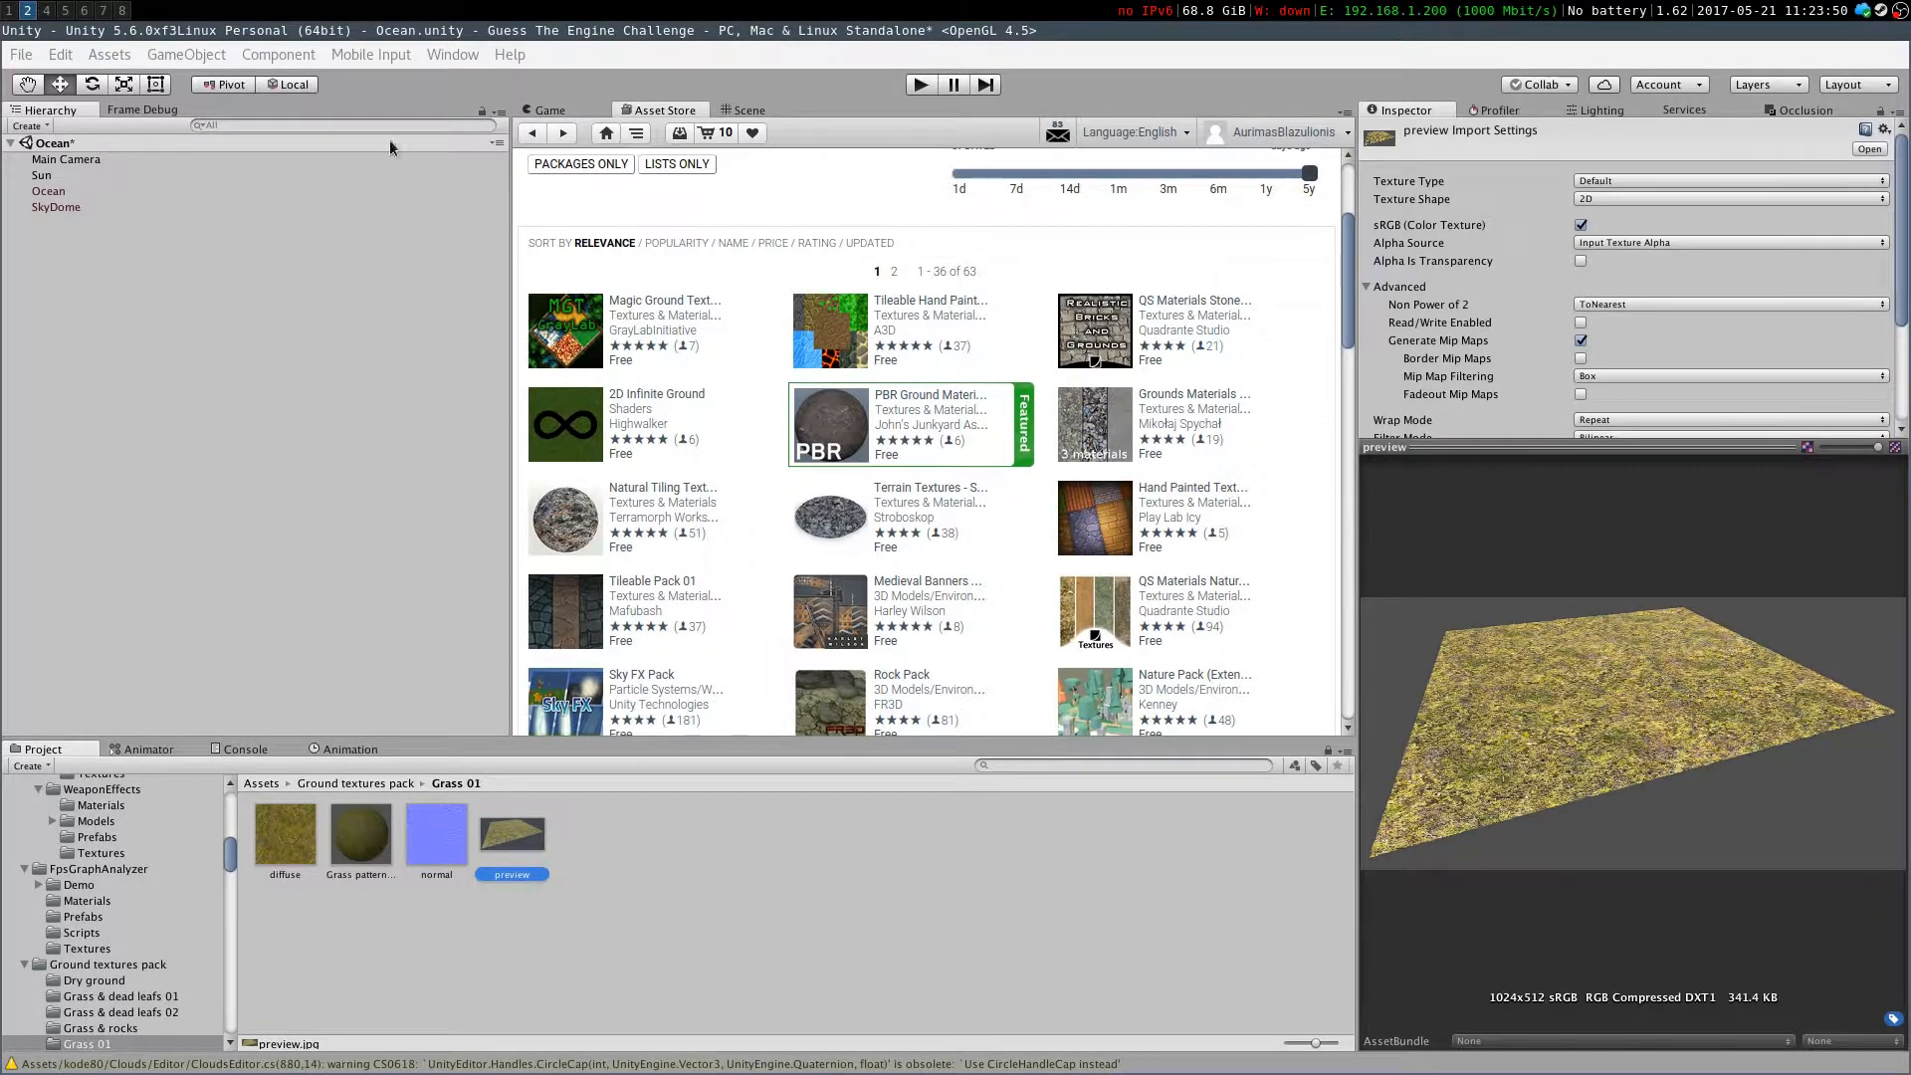
Open kode80CloudsDemoScene from kode80/Clouds/Examples/Demo, saving changes to the Ocean scene
{"action": "left_click", "coordinate": [341, 787]}
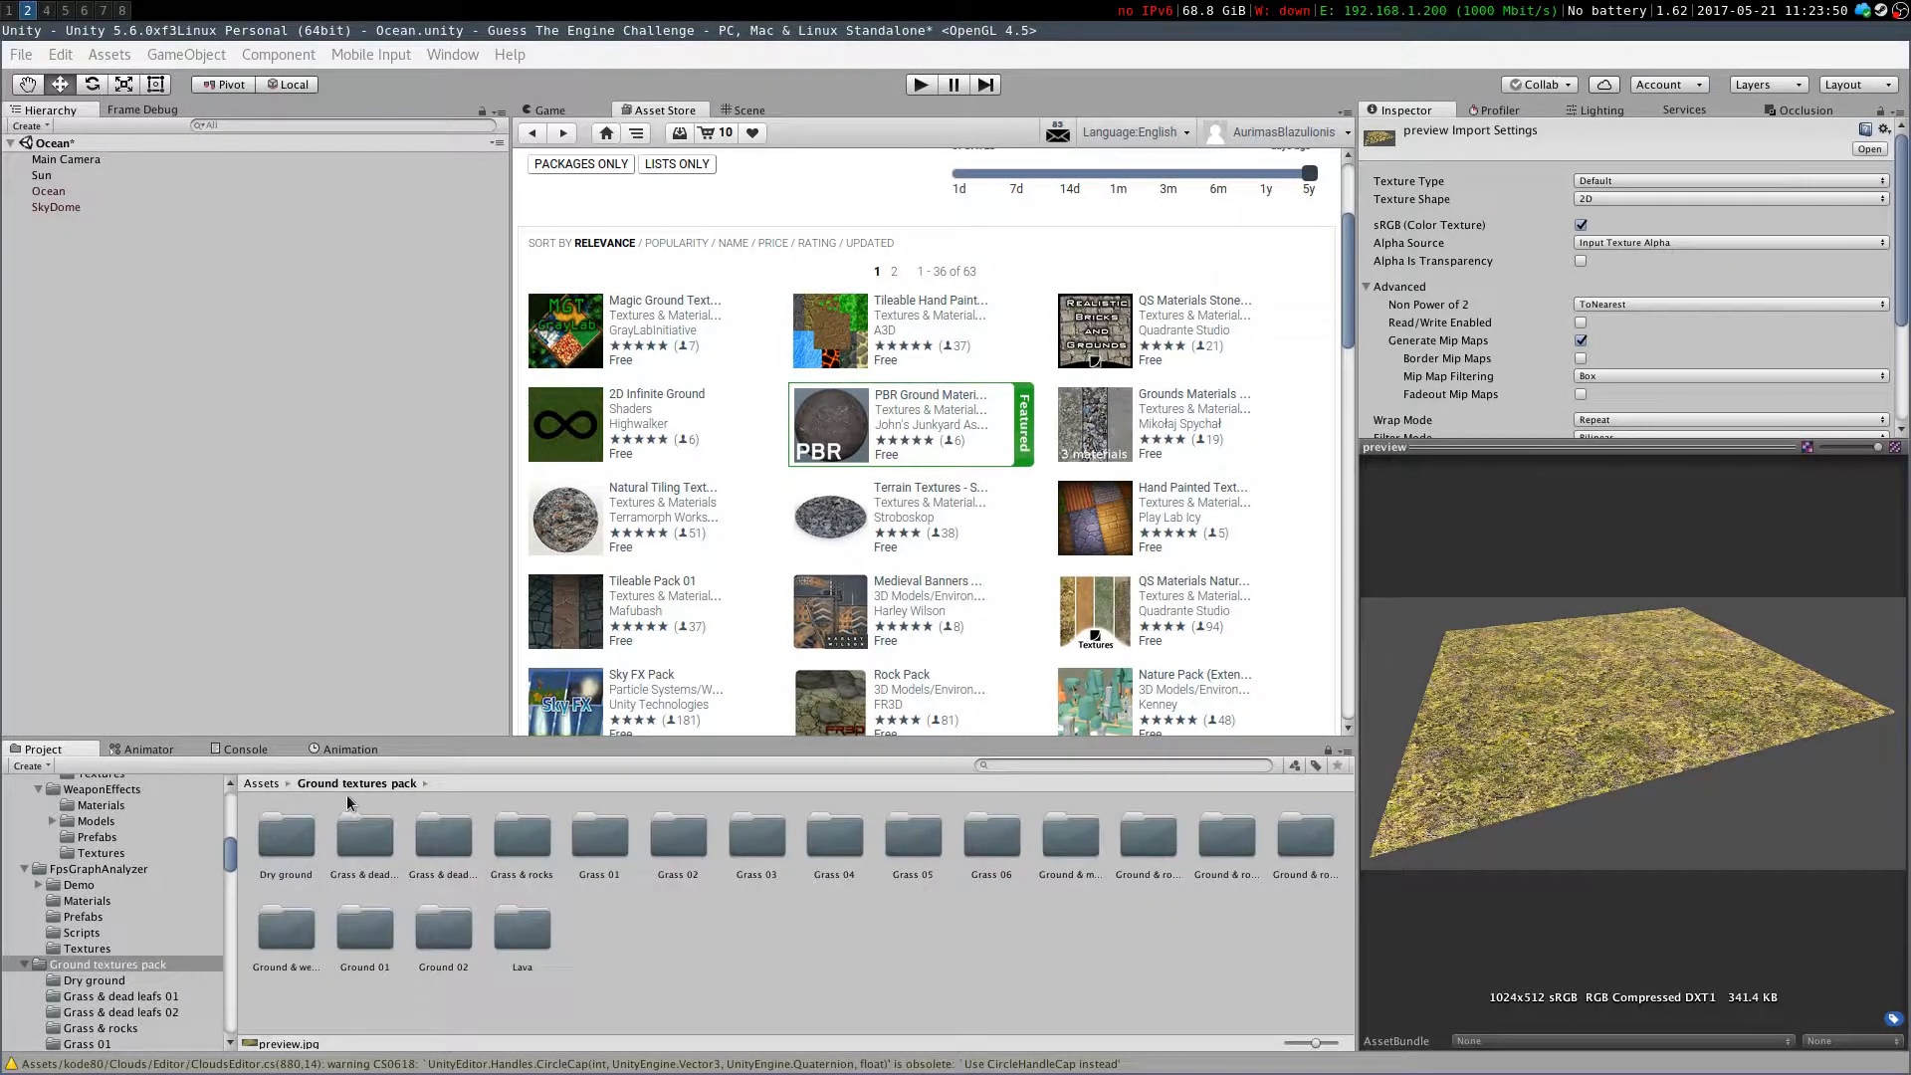
{"action": "left_click", "coordinate": [266, 784]}
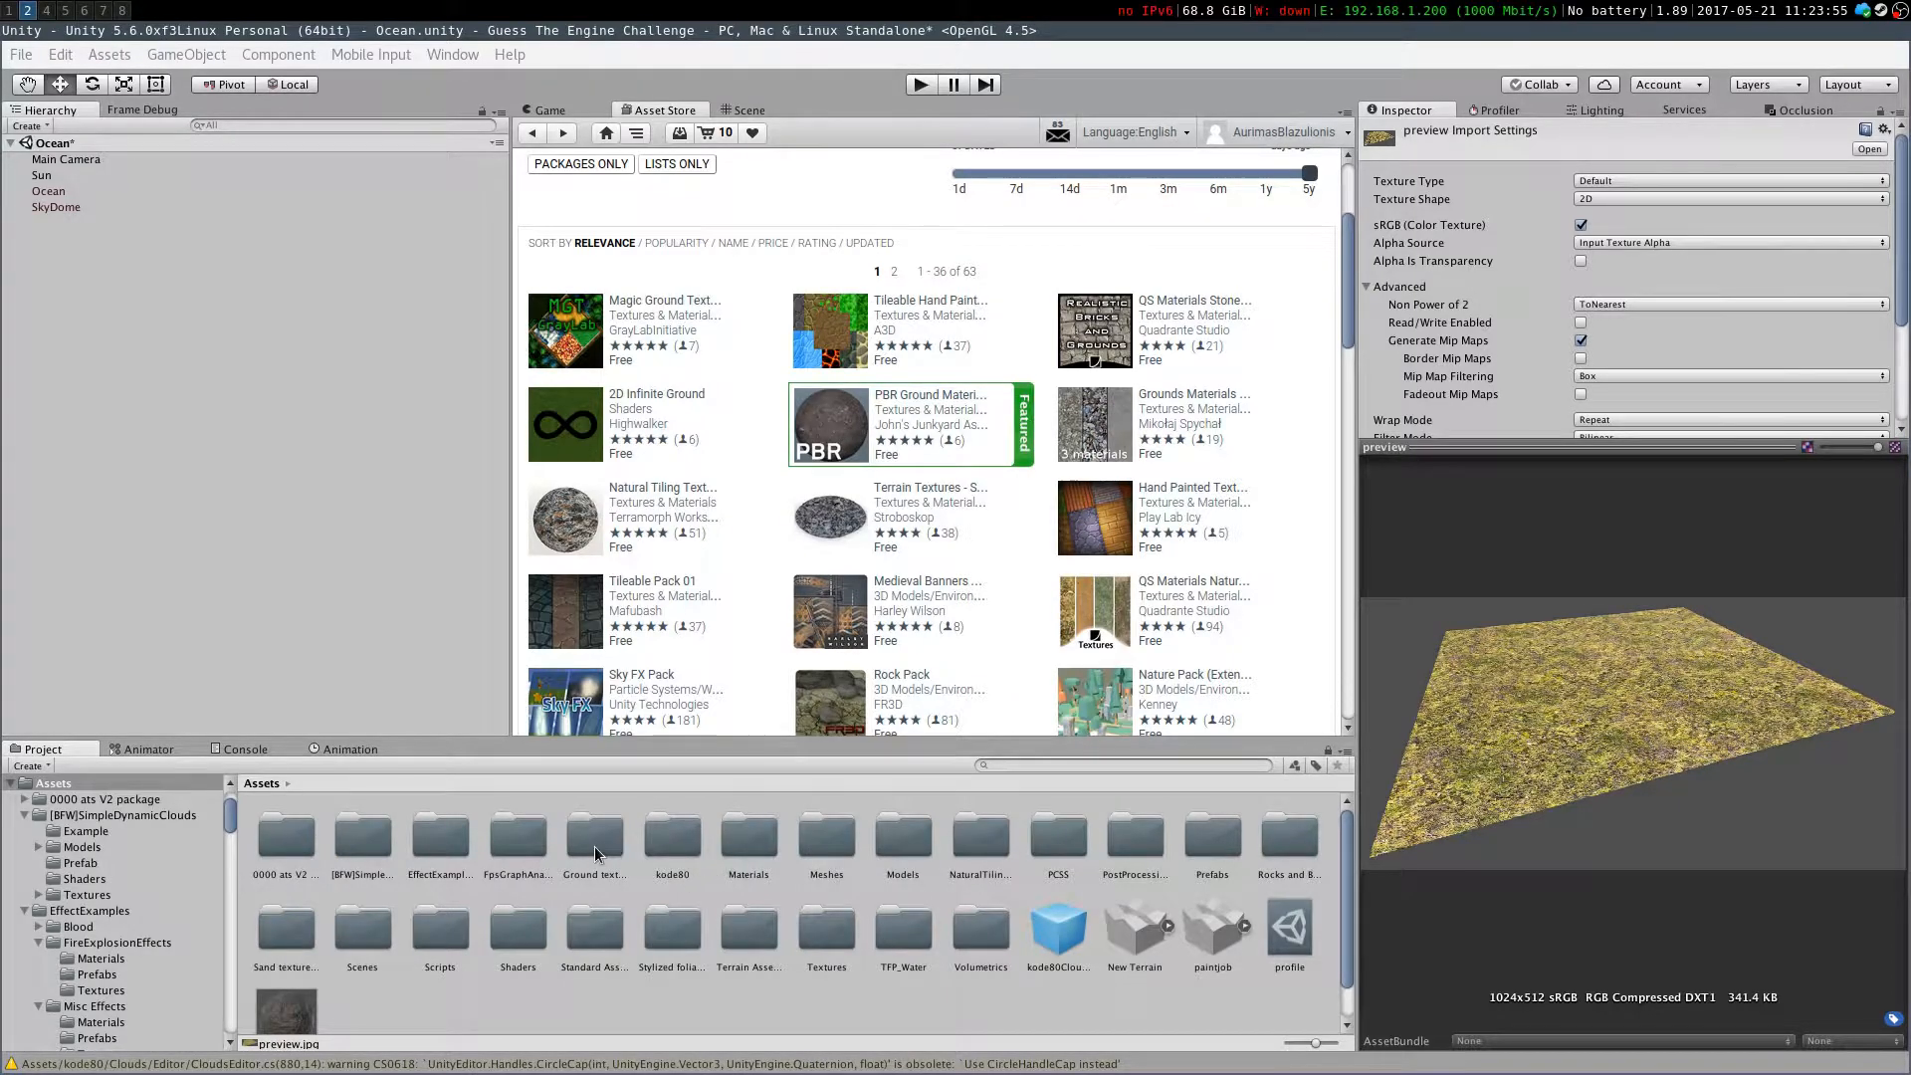
{"action": "left_click", "coordinate": [598, 847]}
{"action": "left_click", "coordinate": [664, 848]}
{"action": "double_click", "coordinate": [664, 847]}
{"action": "left_click", "coordinate": [442, 846]}
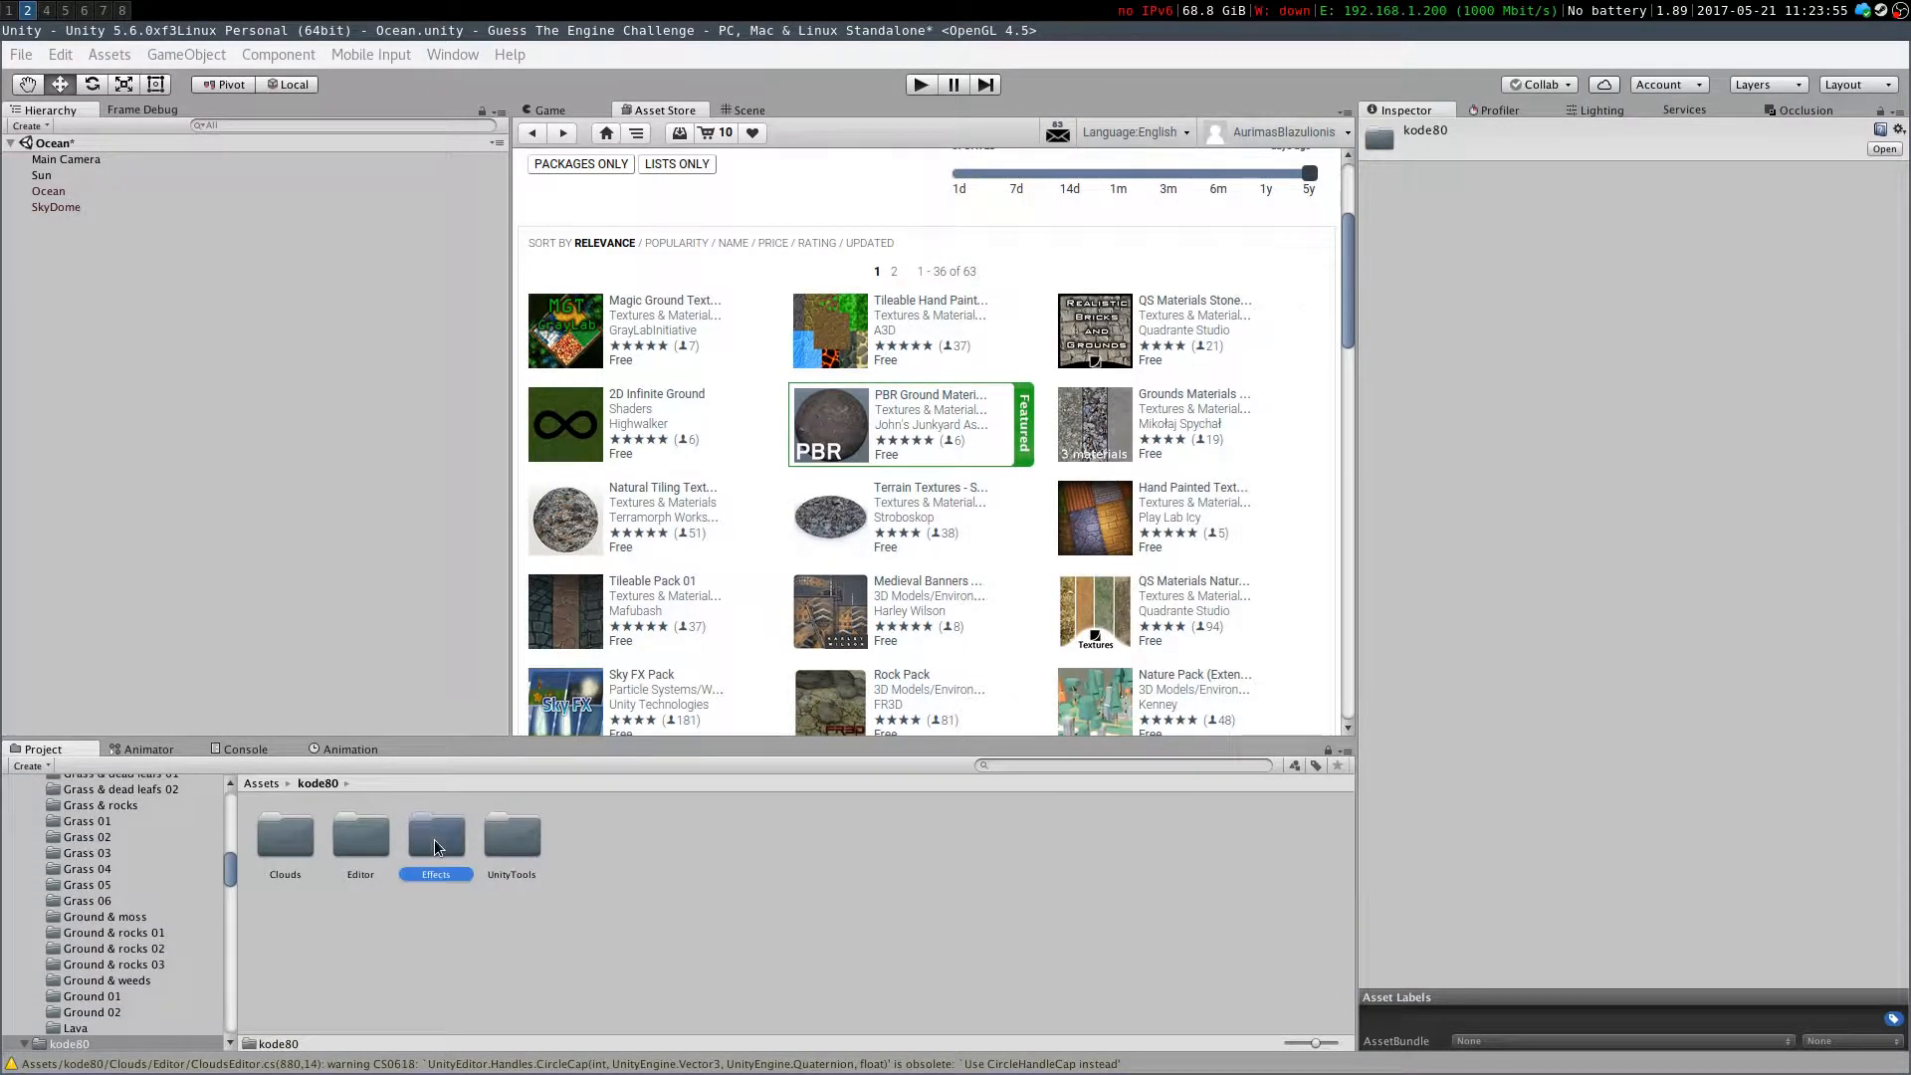
{"action": "left_click", "coordinate": [513, 854]}
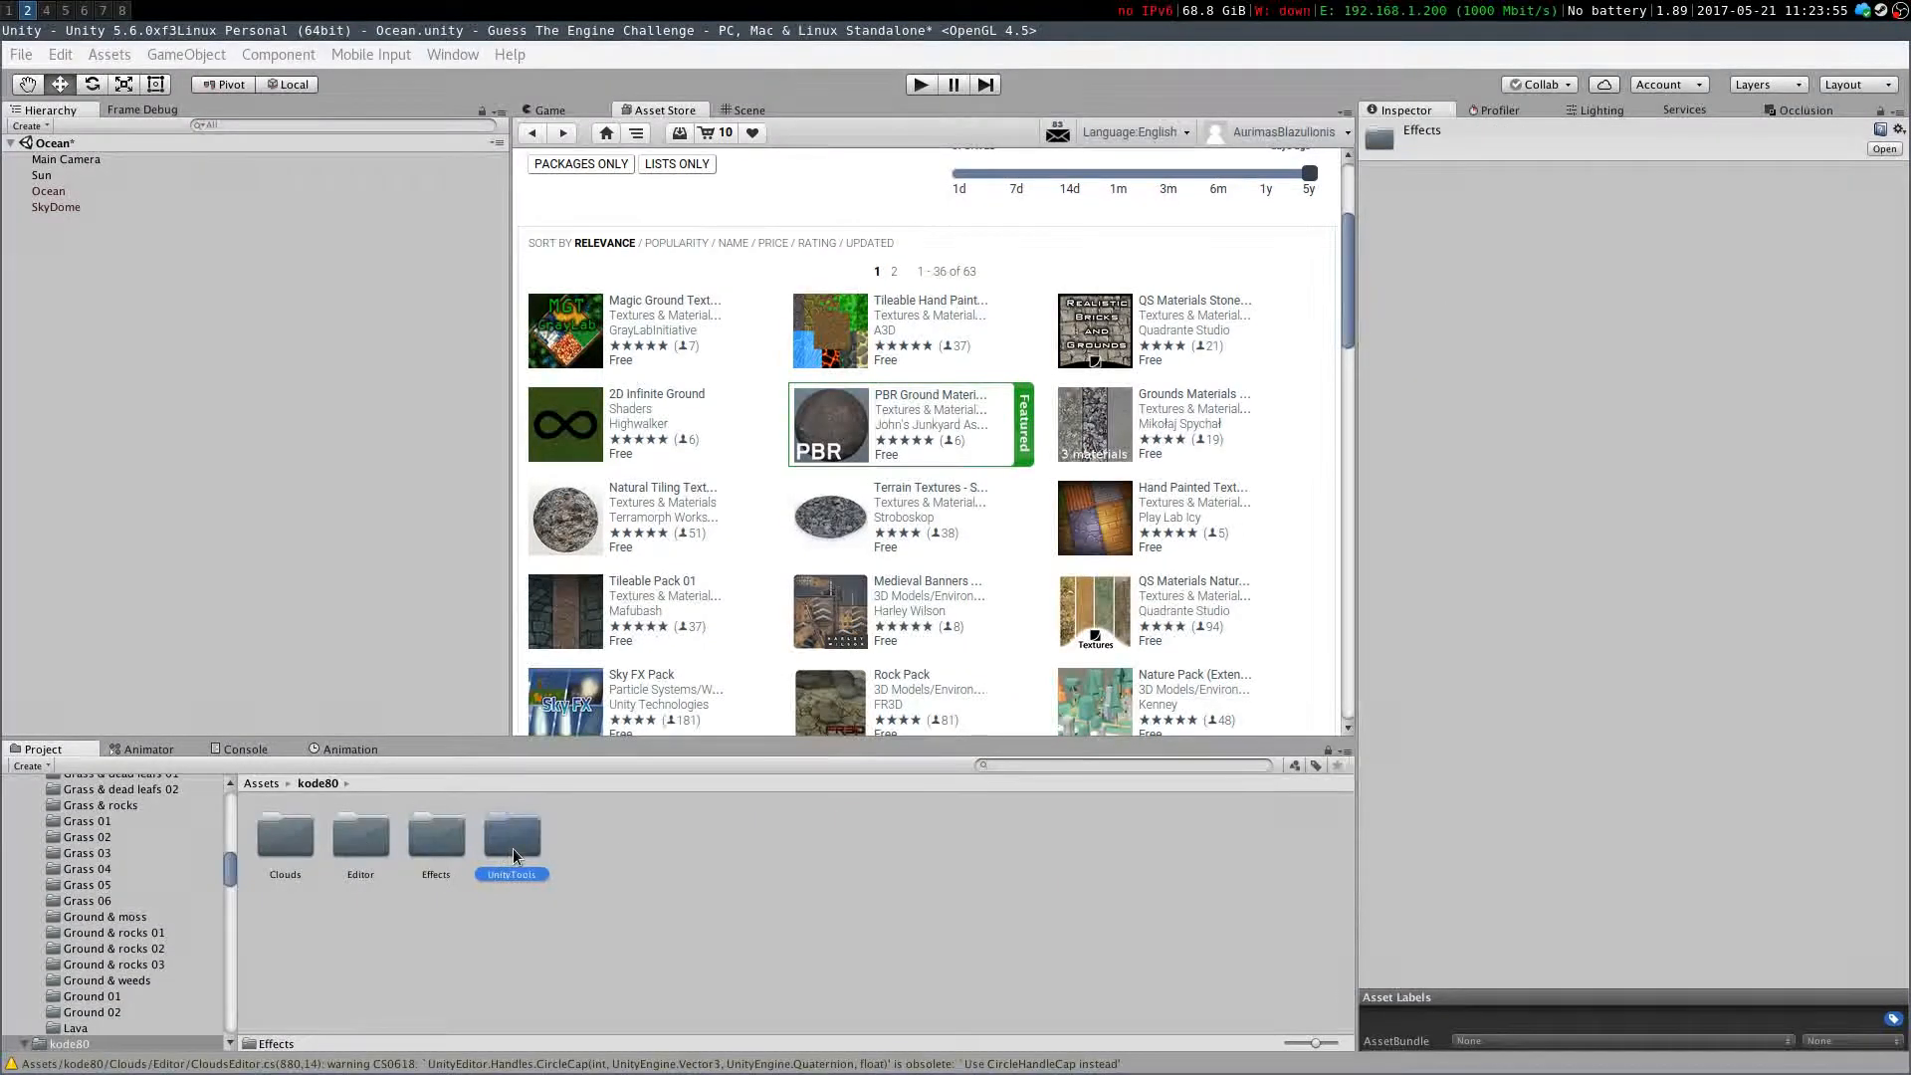
{"action": "double_click", "coordinate": [315, 846]}
{"action": "double_click", "coordinate": [430, 844]}
{"action": "double_click", "coordinate": [291, 844]}
{"action": "left_click", "coordinate": [572, 843]}
{"action": "double_click", "coordinate": [572, 844]}
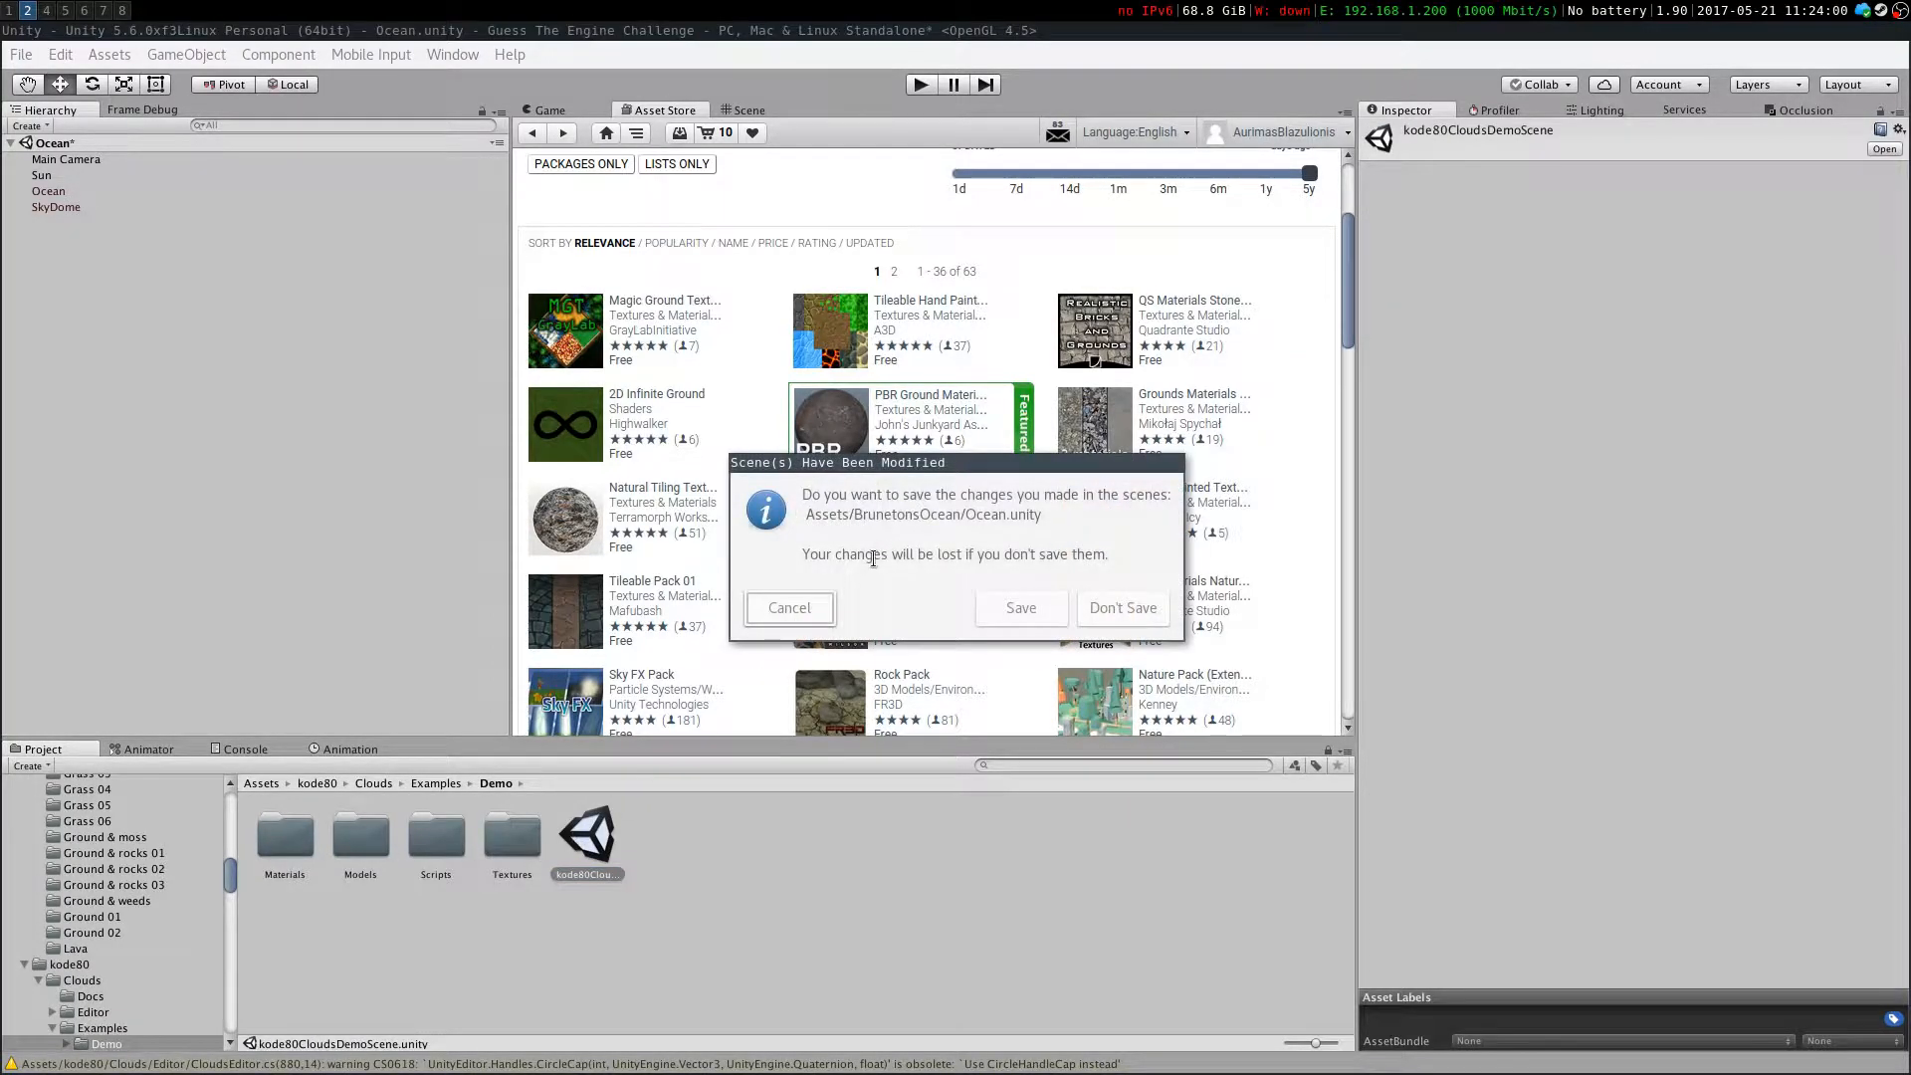
{"action": "left_click", "coordinate": [1022, 610]}
Play the clouds demo scene and look around at its clouds in the Game view
{"action": "left_click", "coordinate": [565, 106]}
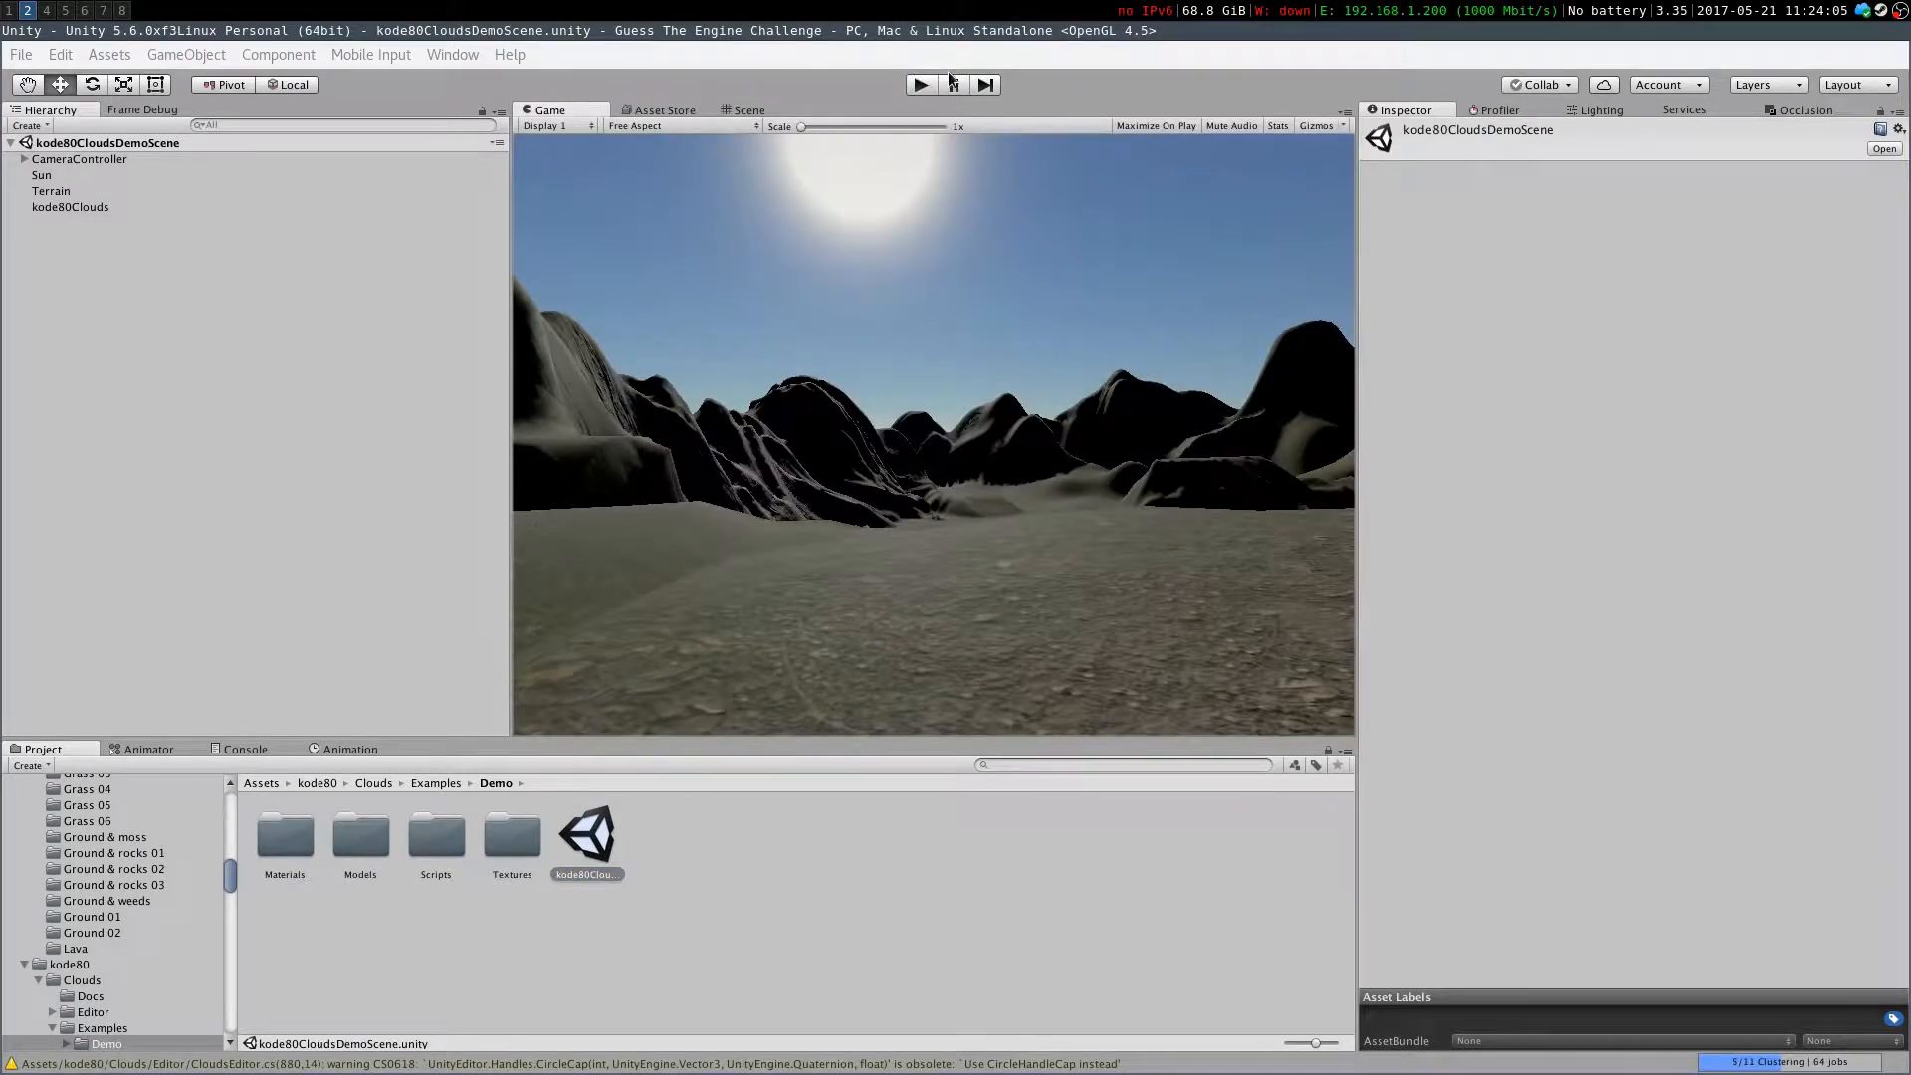
{"action": "left_click", "coordinate": [921, 84]}
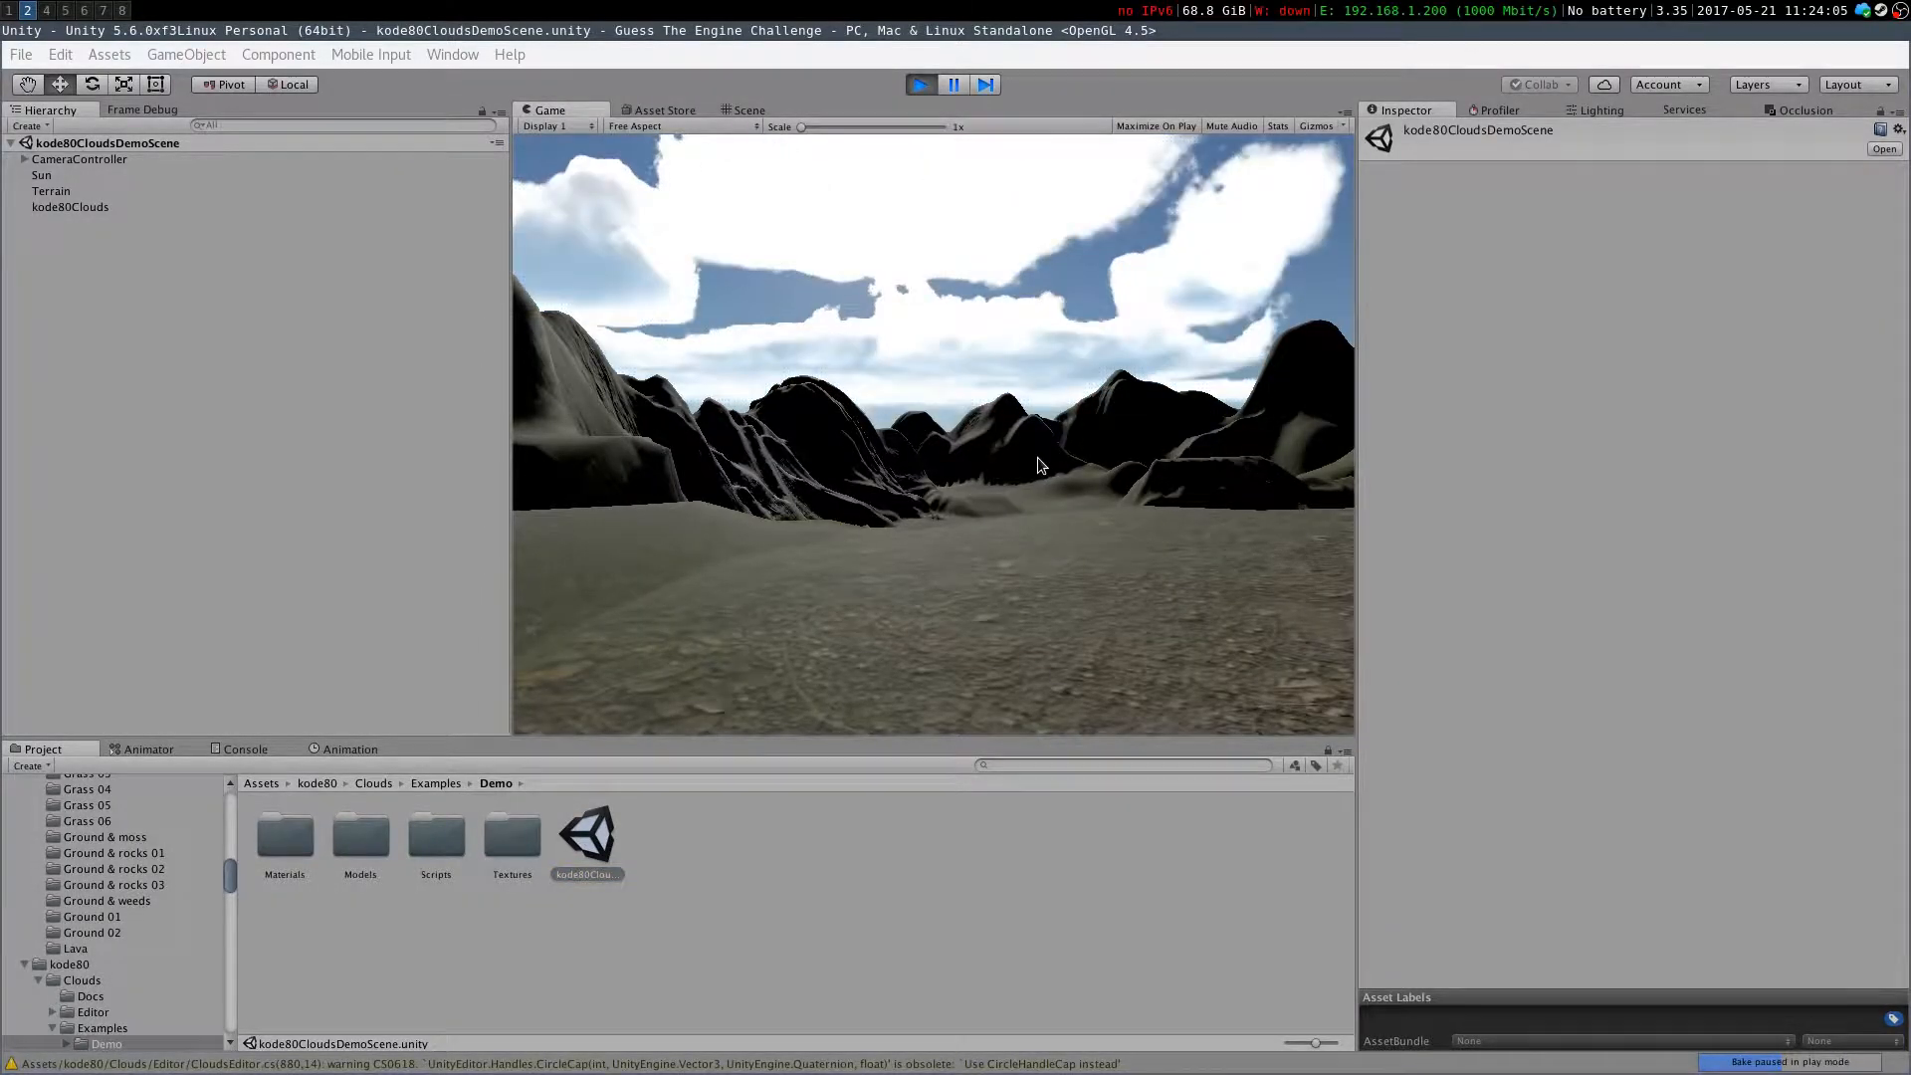
{"action": "left_click", "coordinate": [751, 111]}
{"action": "right_click_drag", "start_coordinate": [512, 352], "coordinate": [519, 376]}
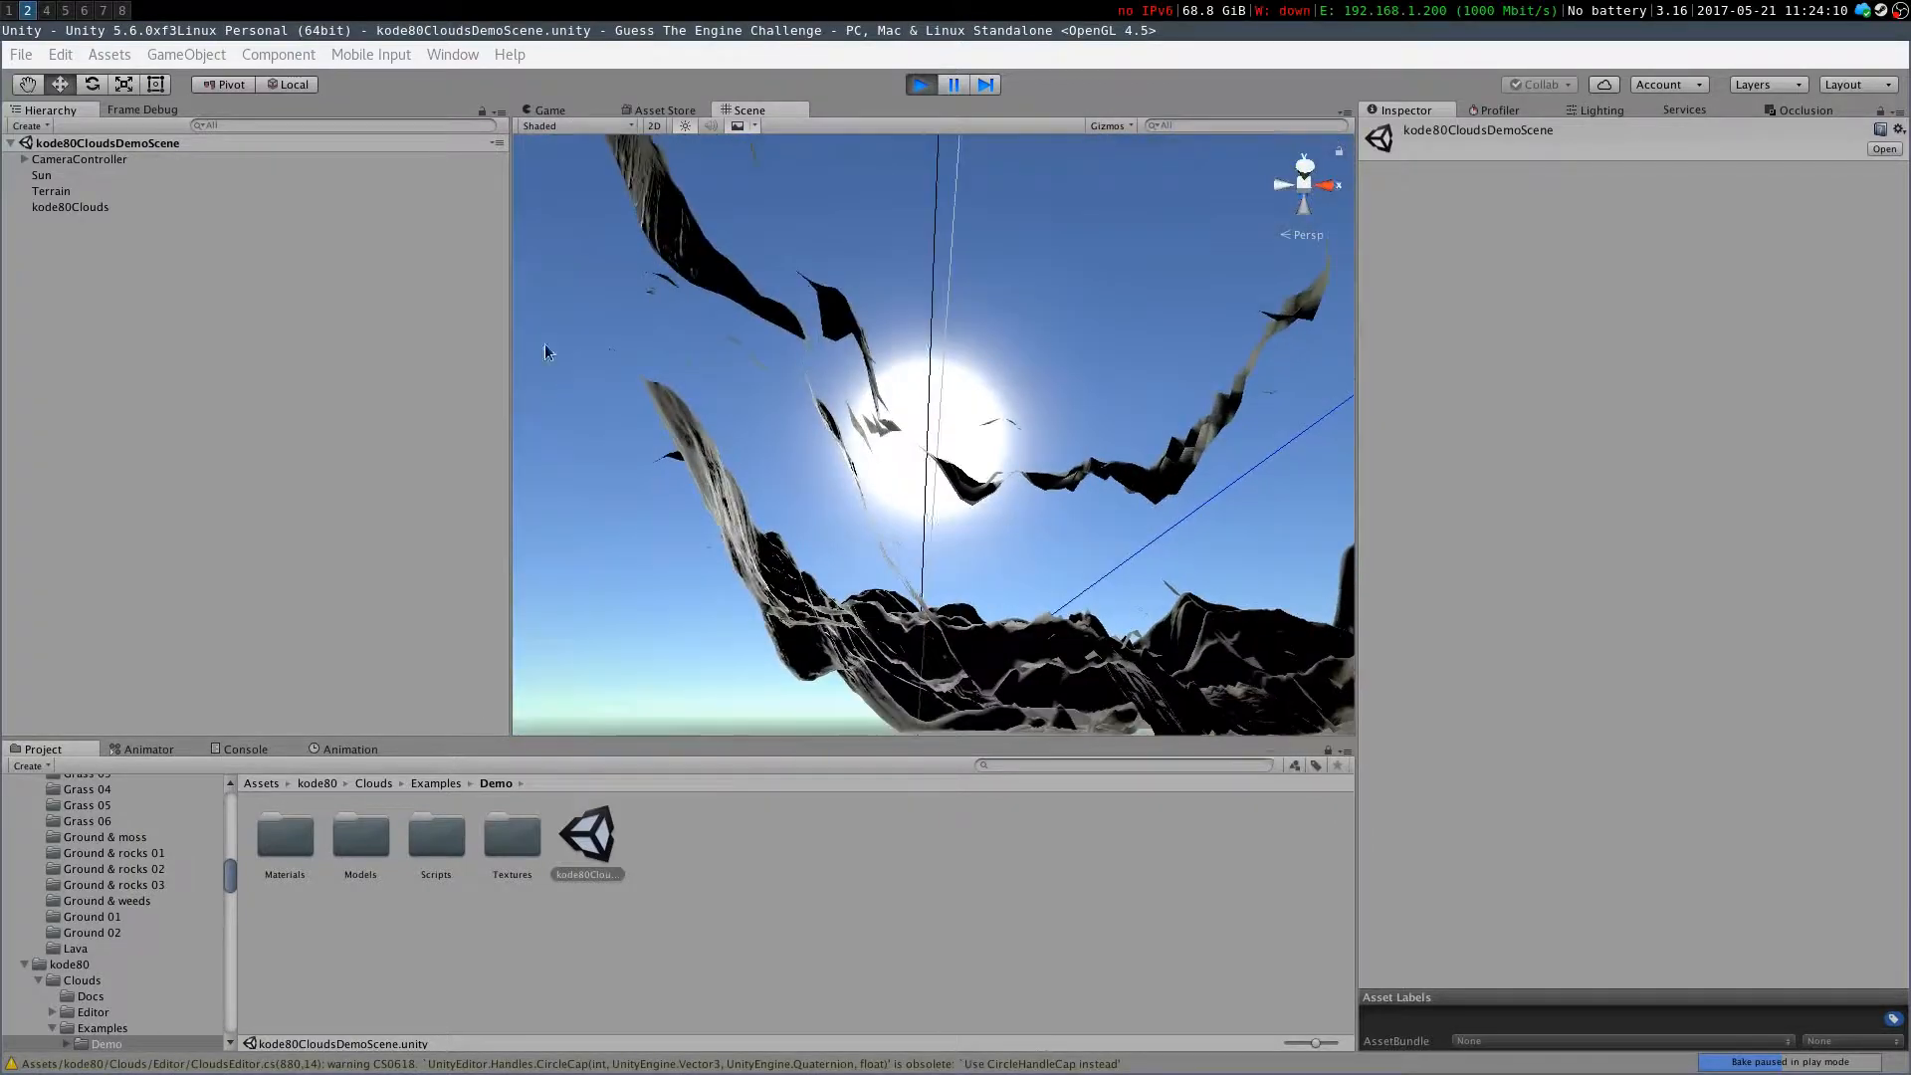
{"action": "left_click", "coordinate": [537, 108]}
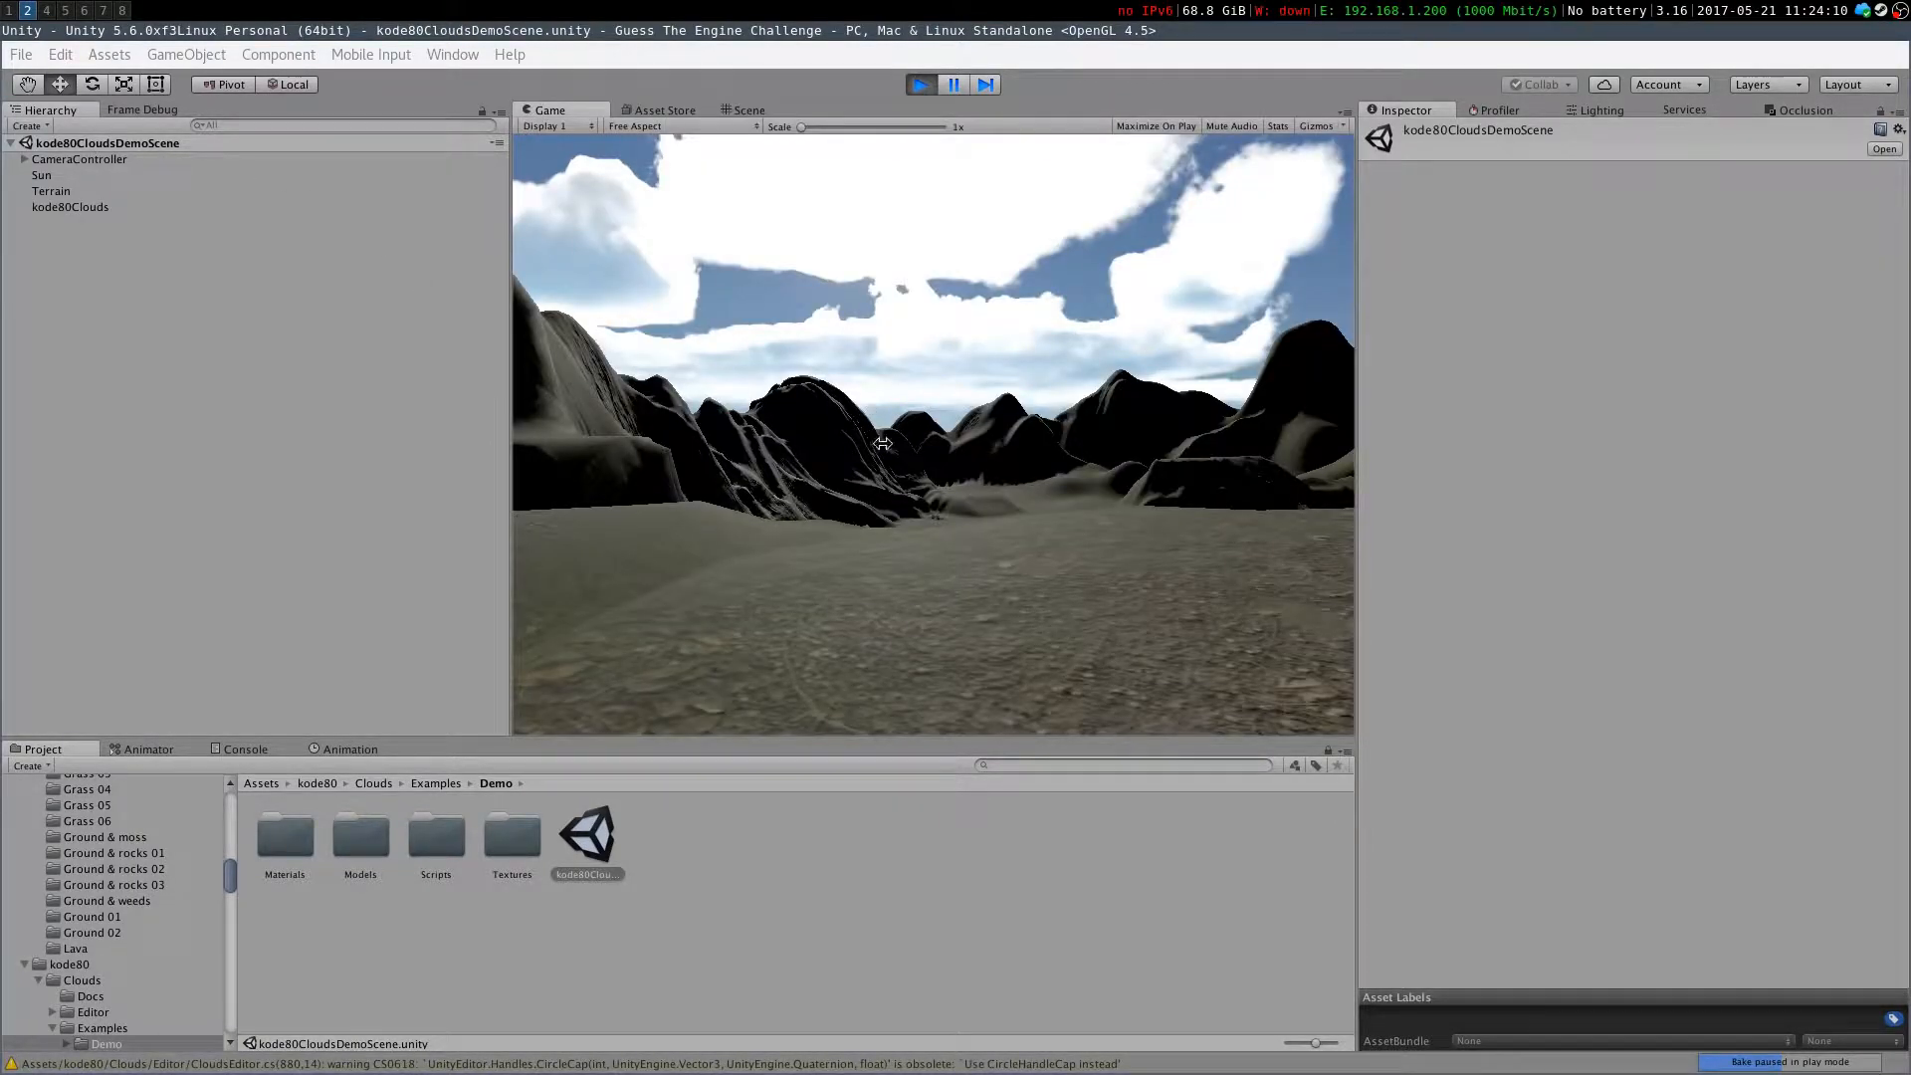
{"action": "key", "text": "w"}
{"action": "right_click_drag", "start_coordinate": [923, 395], "coordinate": [1042, 423]}
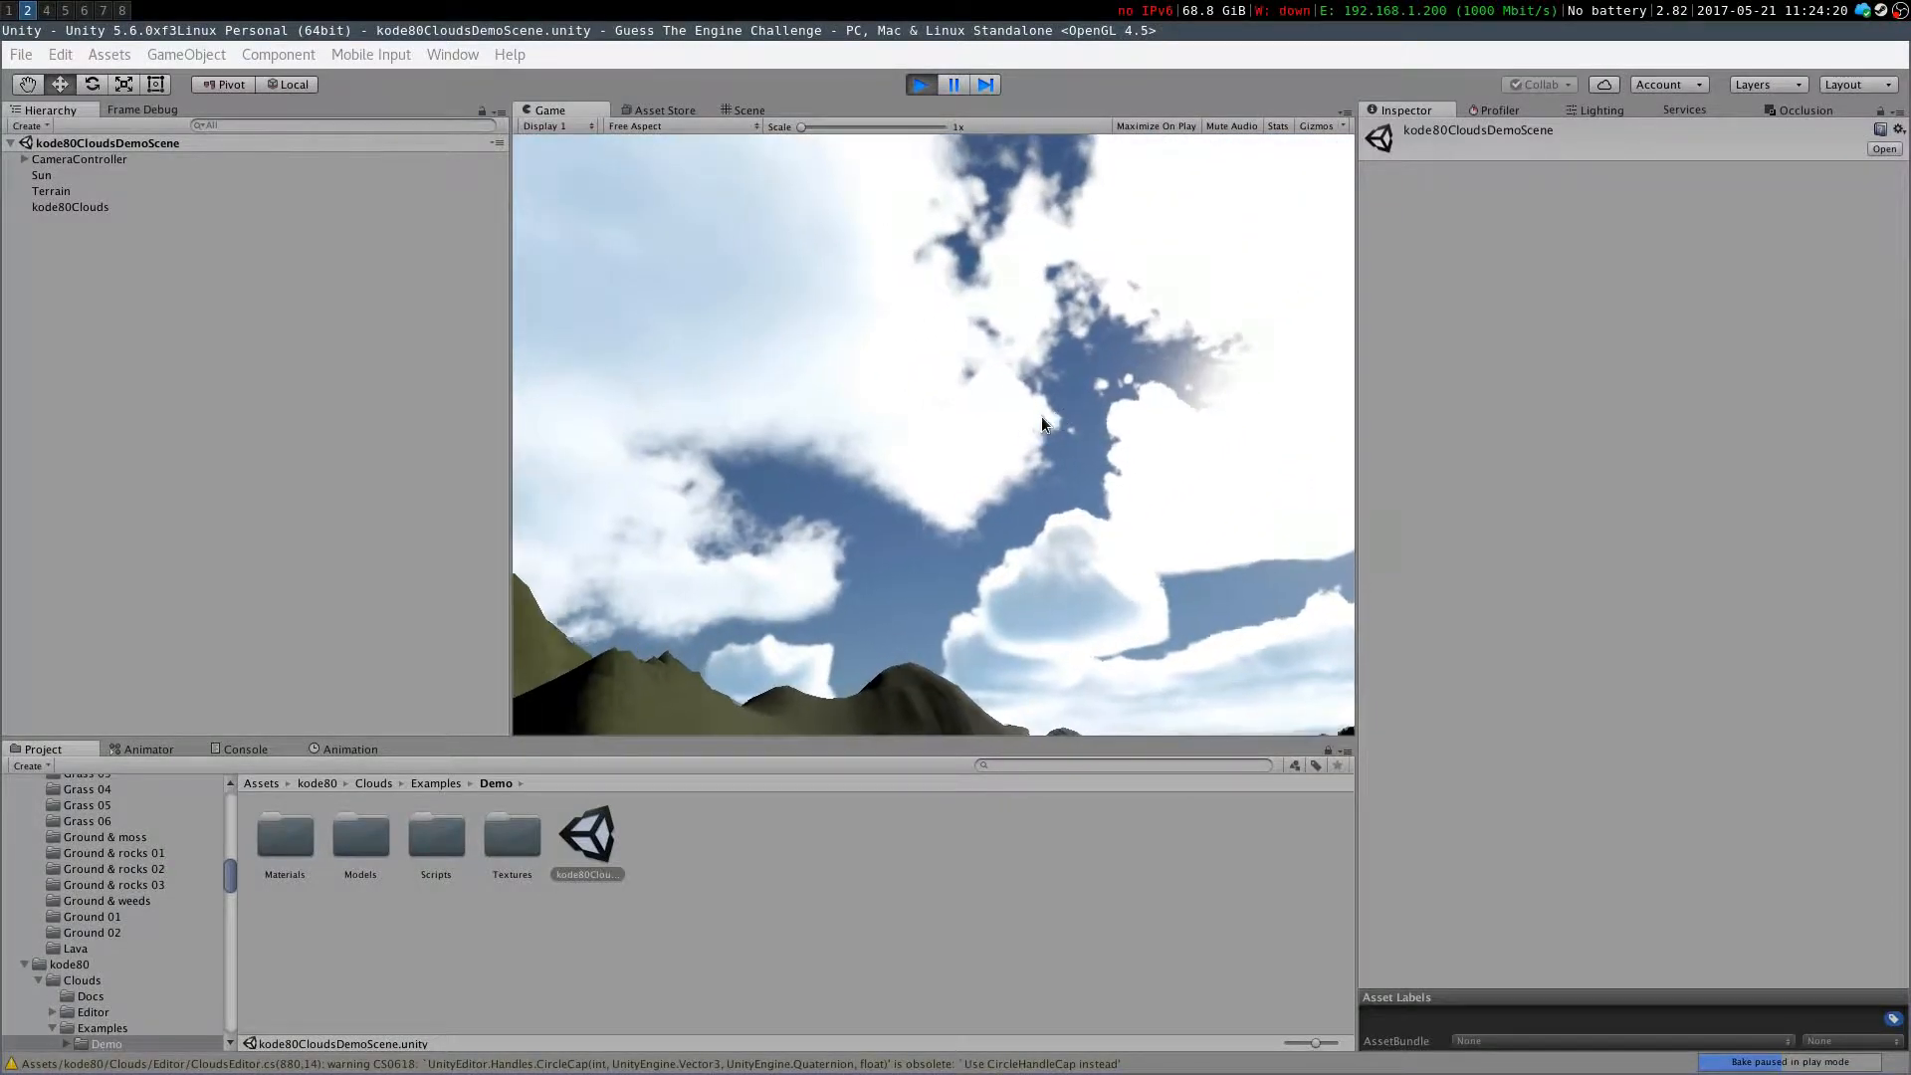
{"action": "left_click", "coordinate": [932, 89]}
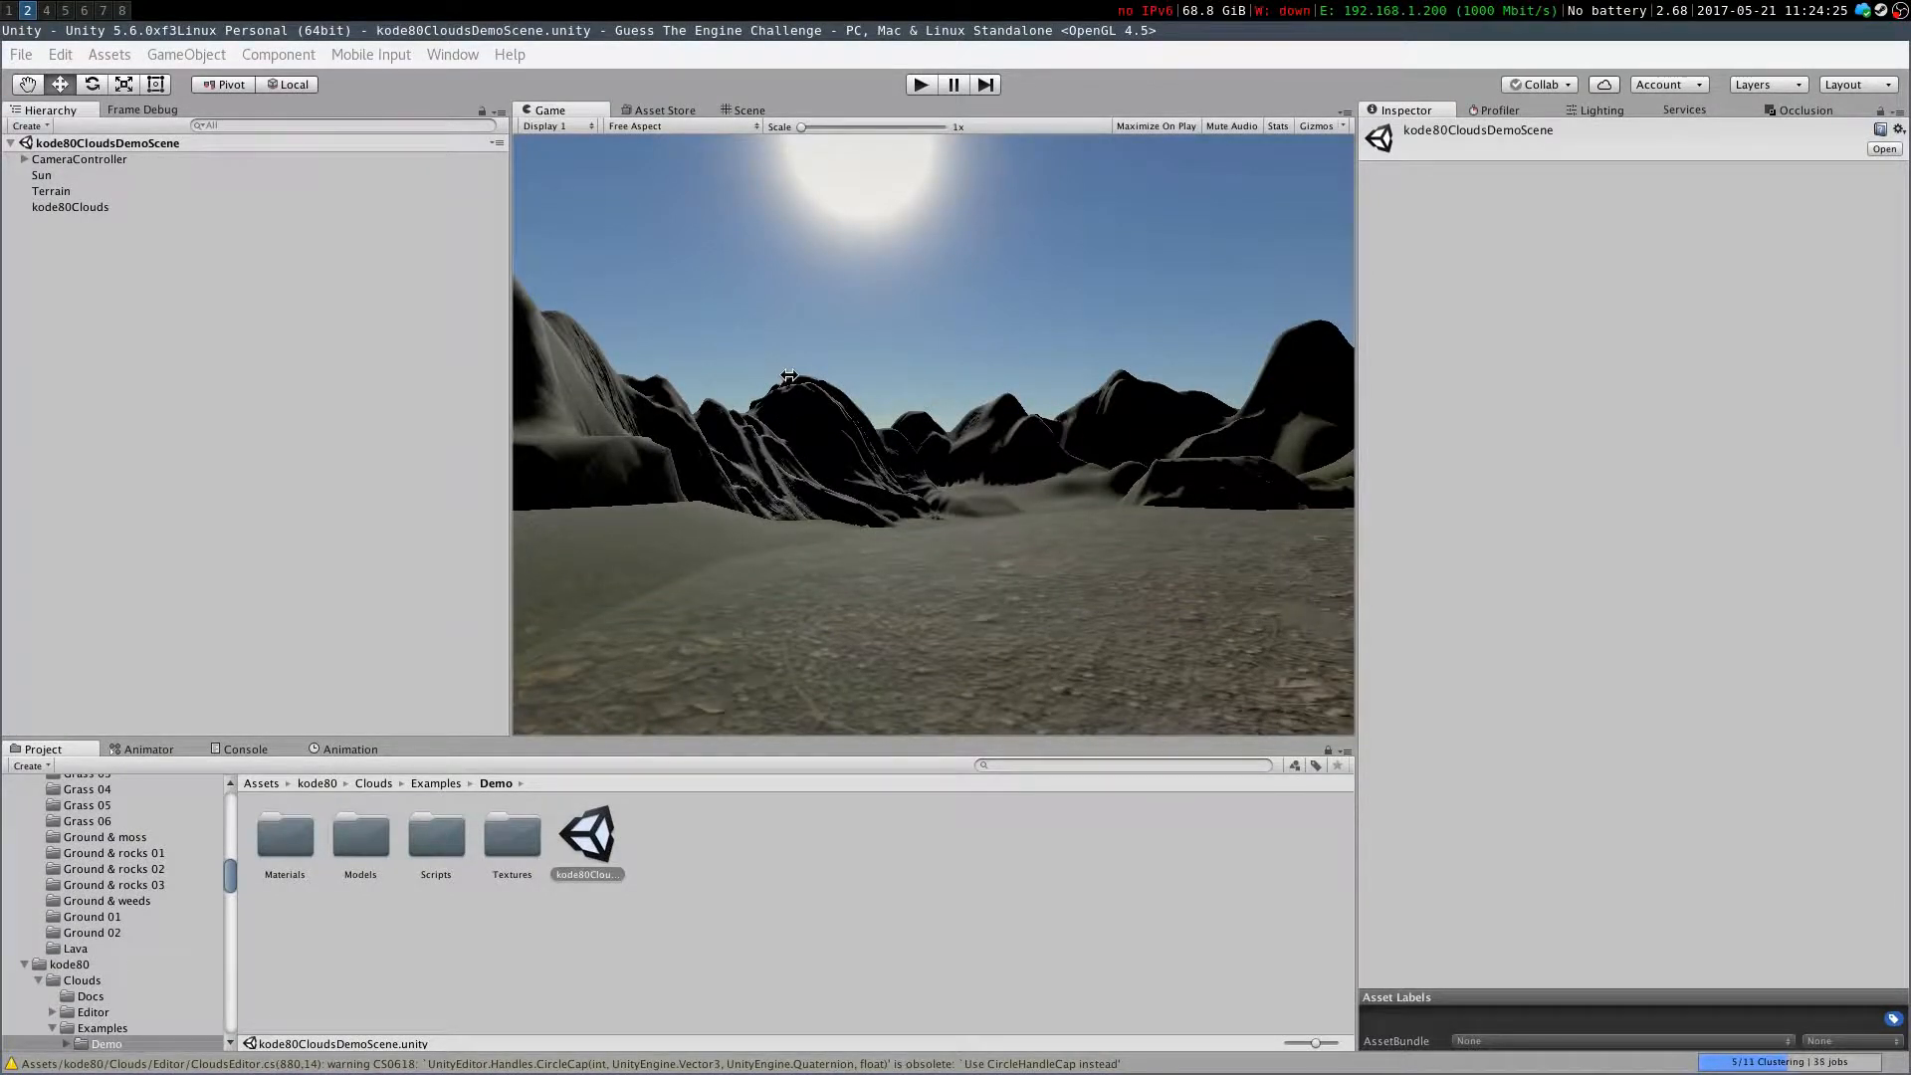
Delete the kode80 folder from the project assets
{"action": "left_click", "coordinate": [262, 783]}
{"action": "left_click", "coordinate": [753, 839]}
{"action": "key", "text": "Delete"}
{"action": "key", "text": "Return"}
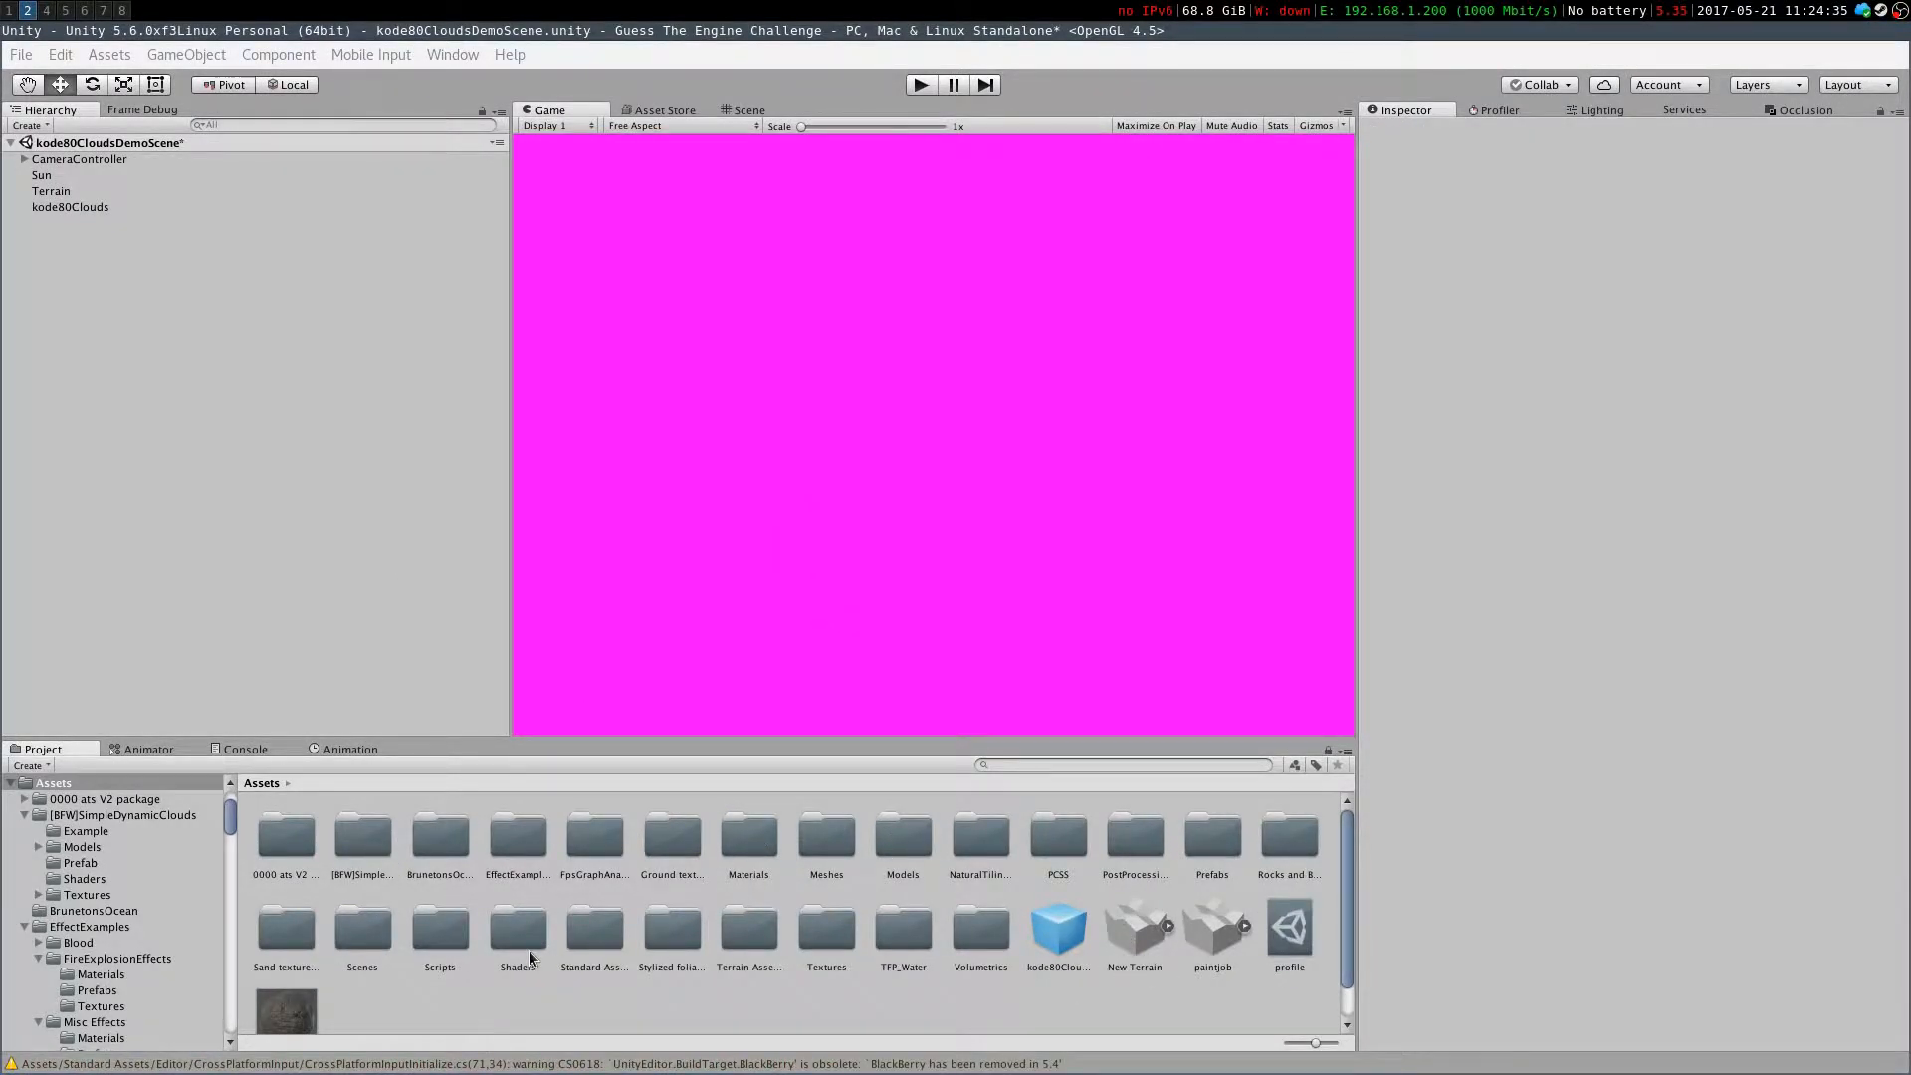
Open the demo scene from the Scenes folder
{"action": "double_click", "coordinate": [386, 930]}
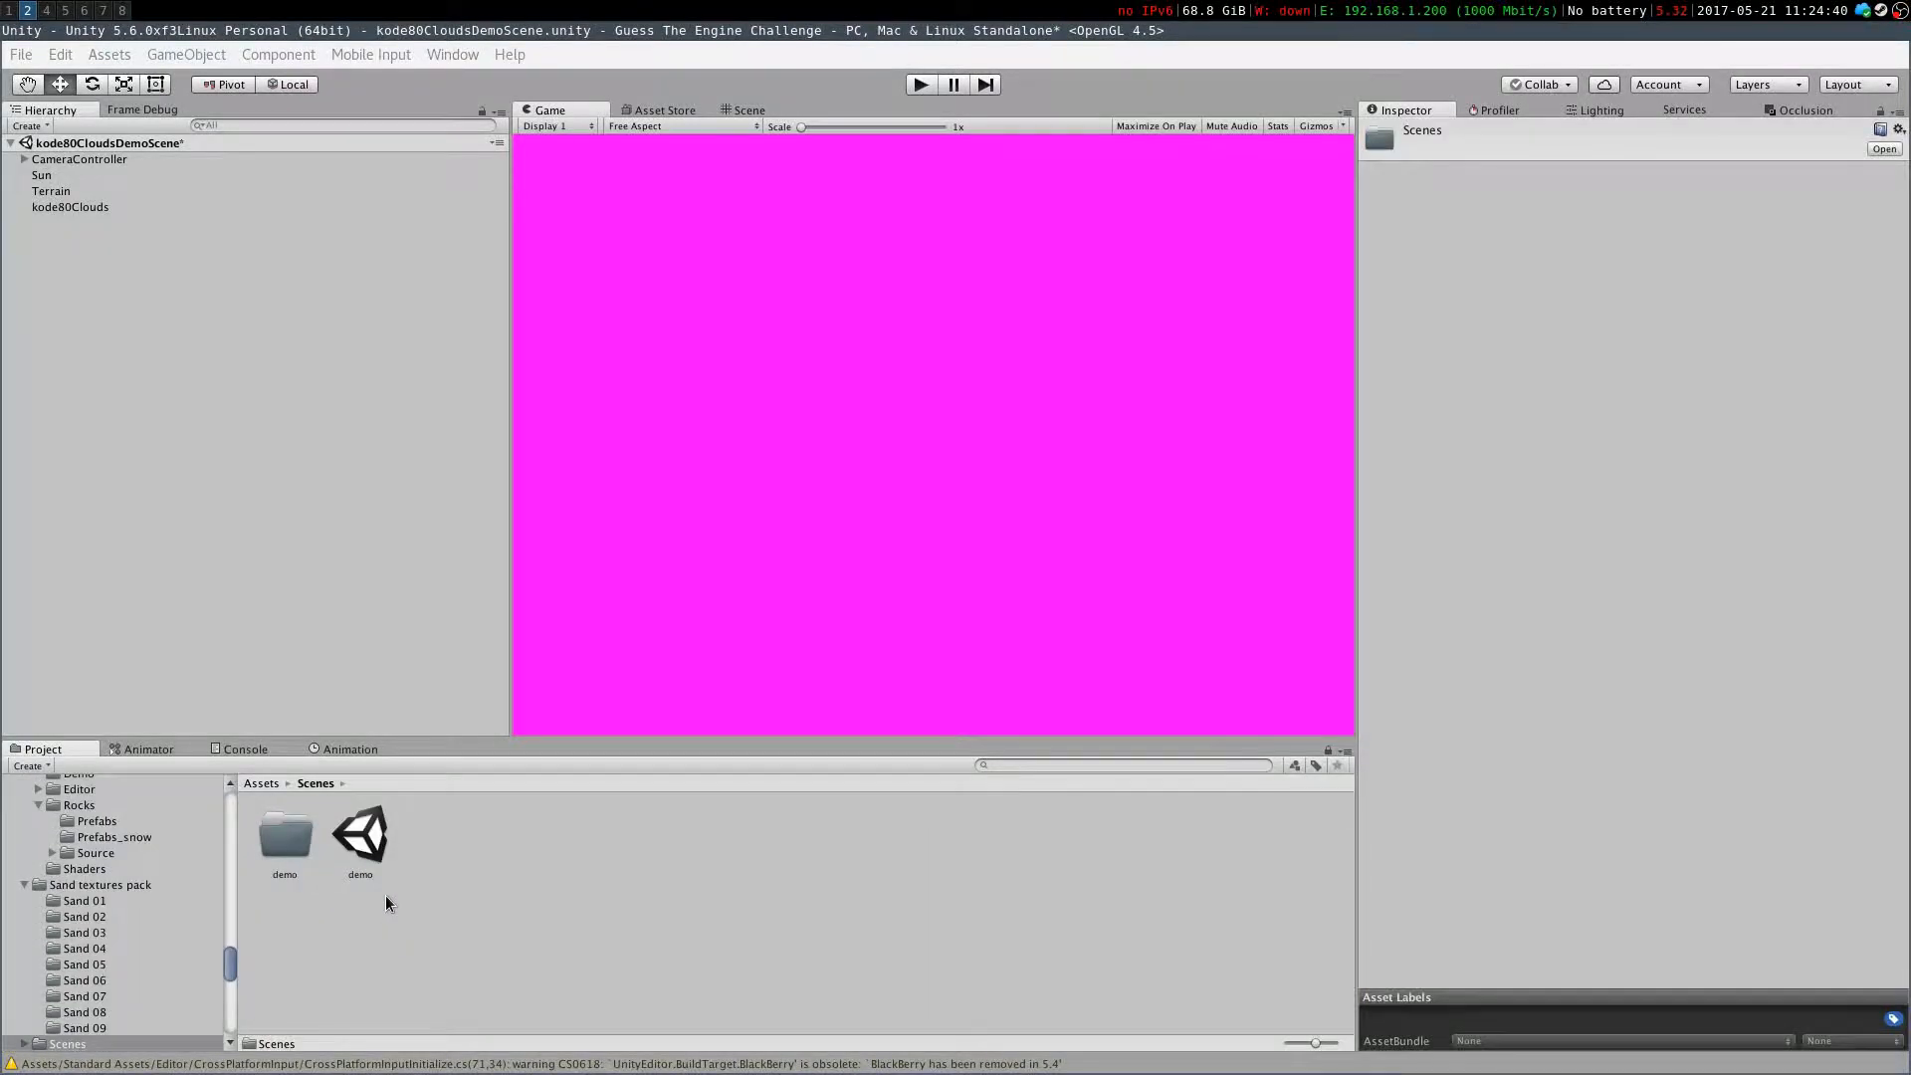
{"action": "double_click", "coordinate": [382, 840]}
{"action": "left_click", "coordinate": [1104, 617]}
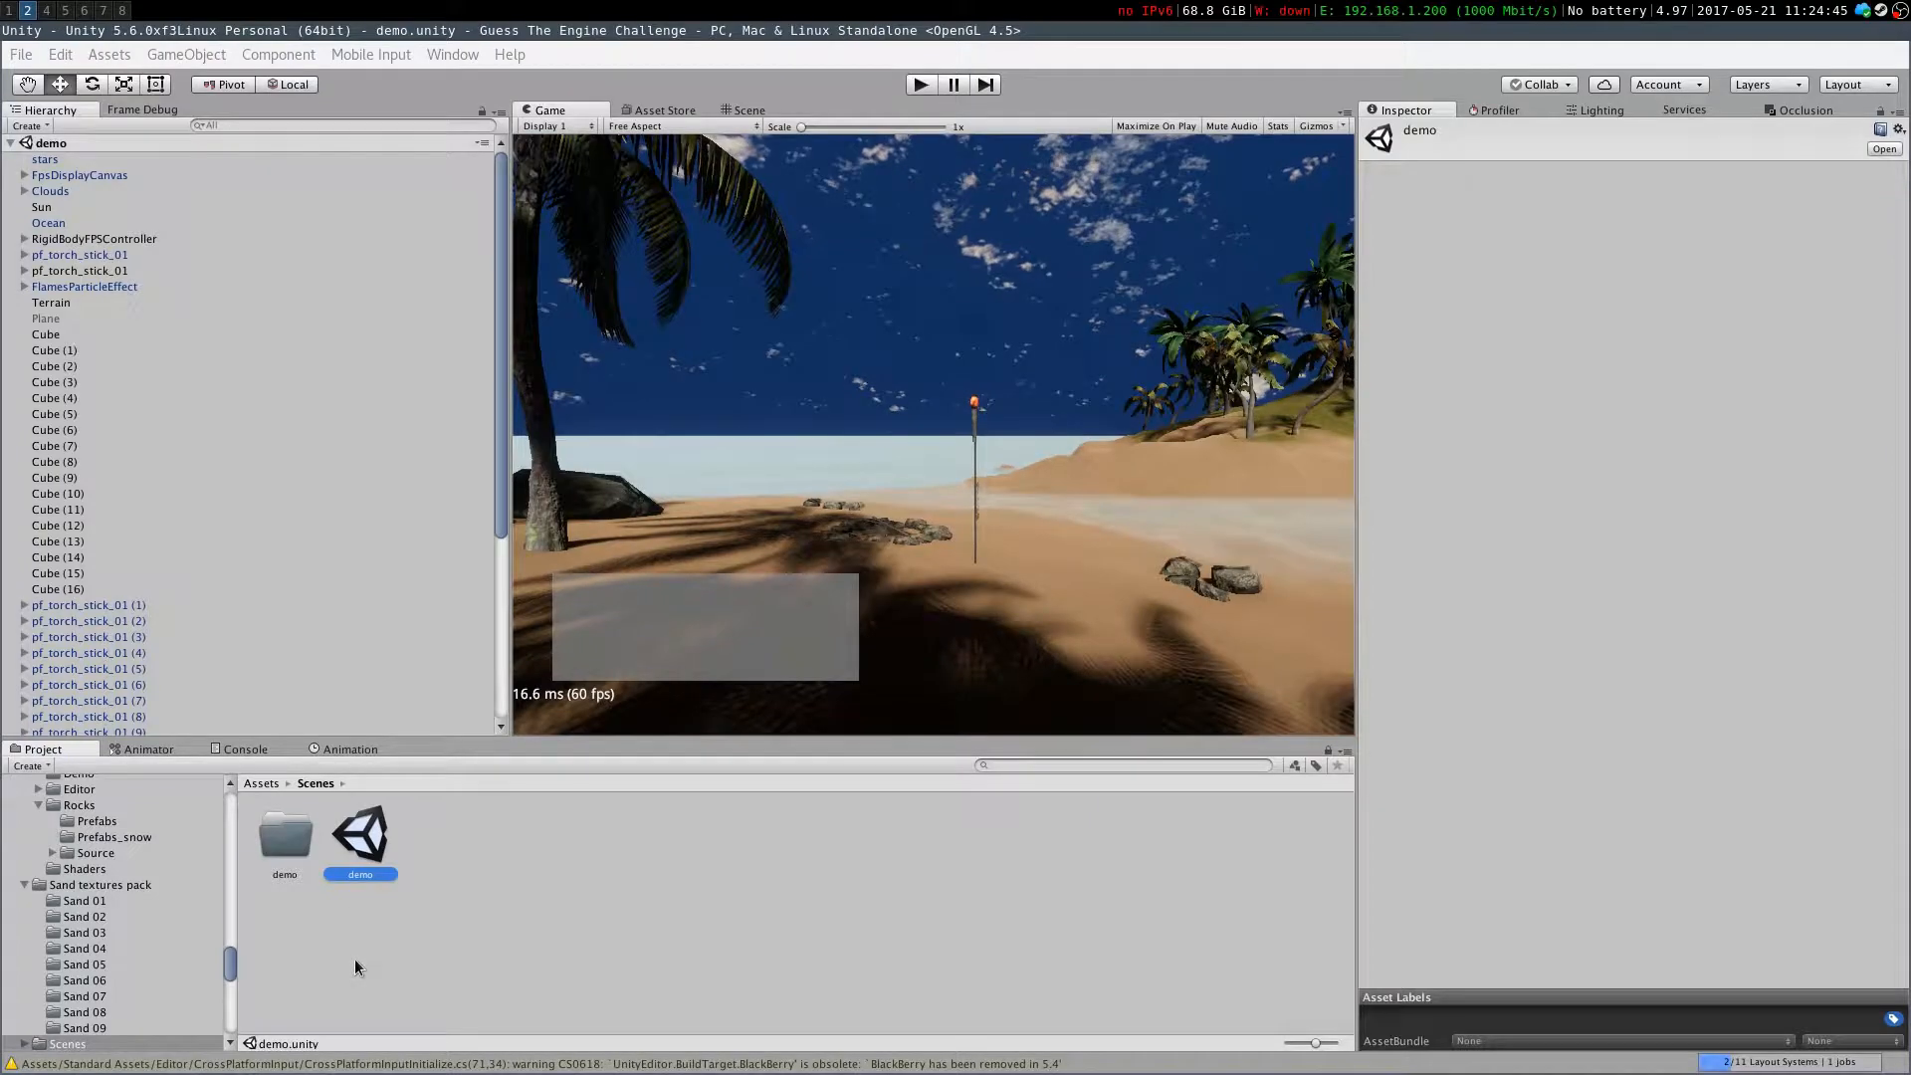
{"action": "left_click", "coordinate": [363, 955]}
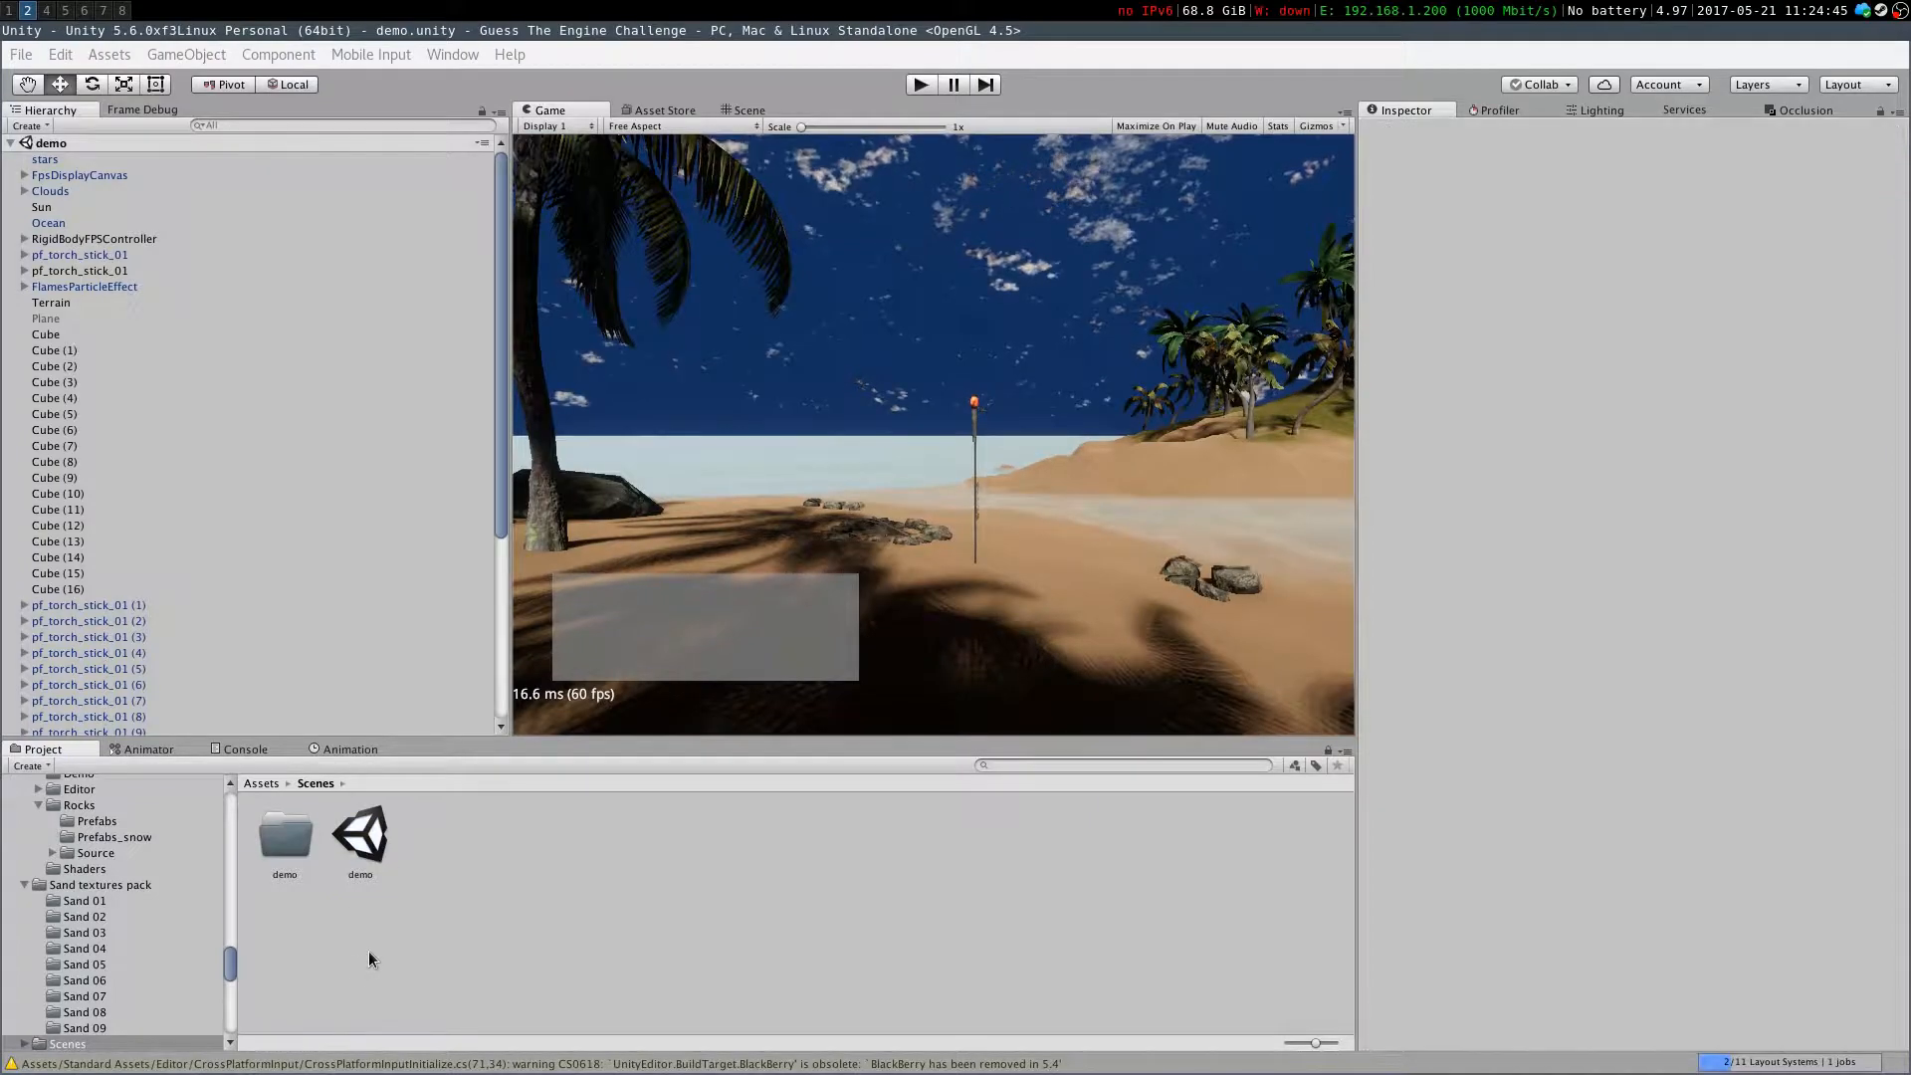
{"action": "left_click", "coordinate": [745, 109]}
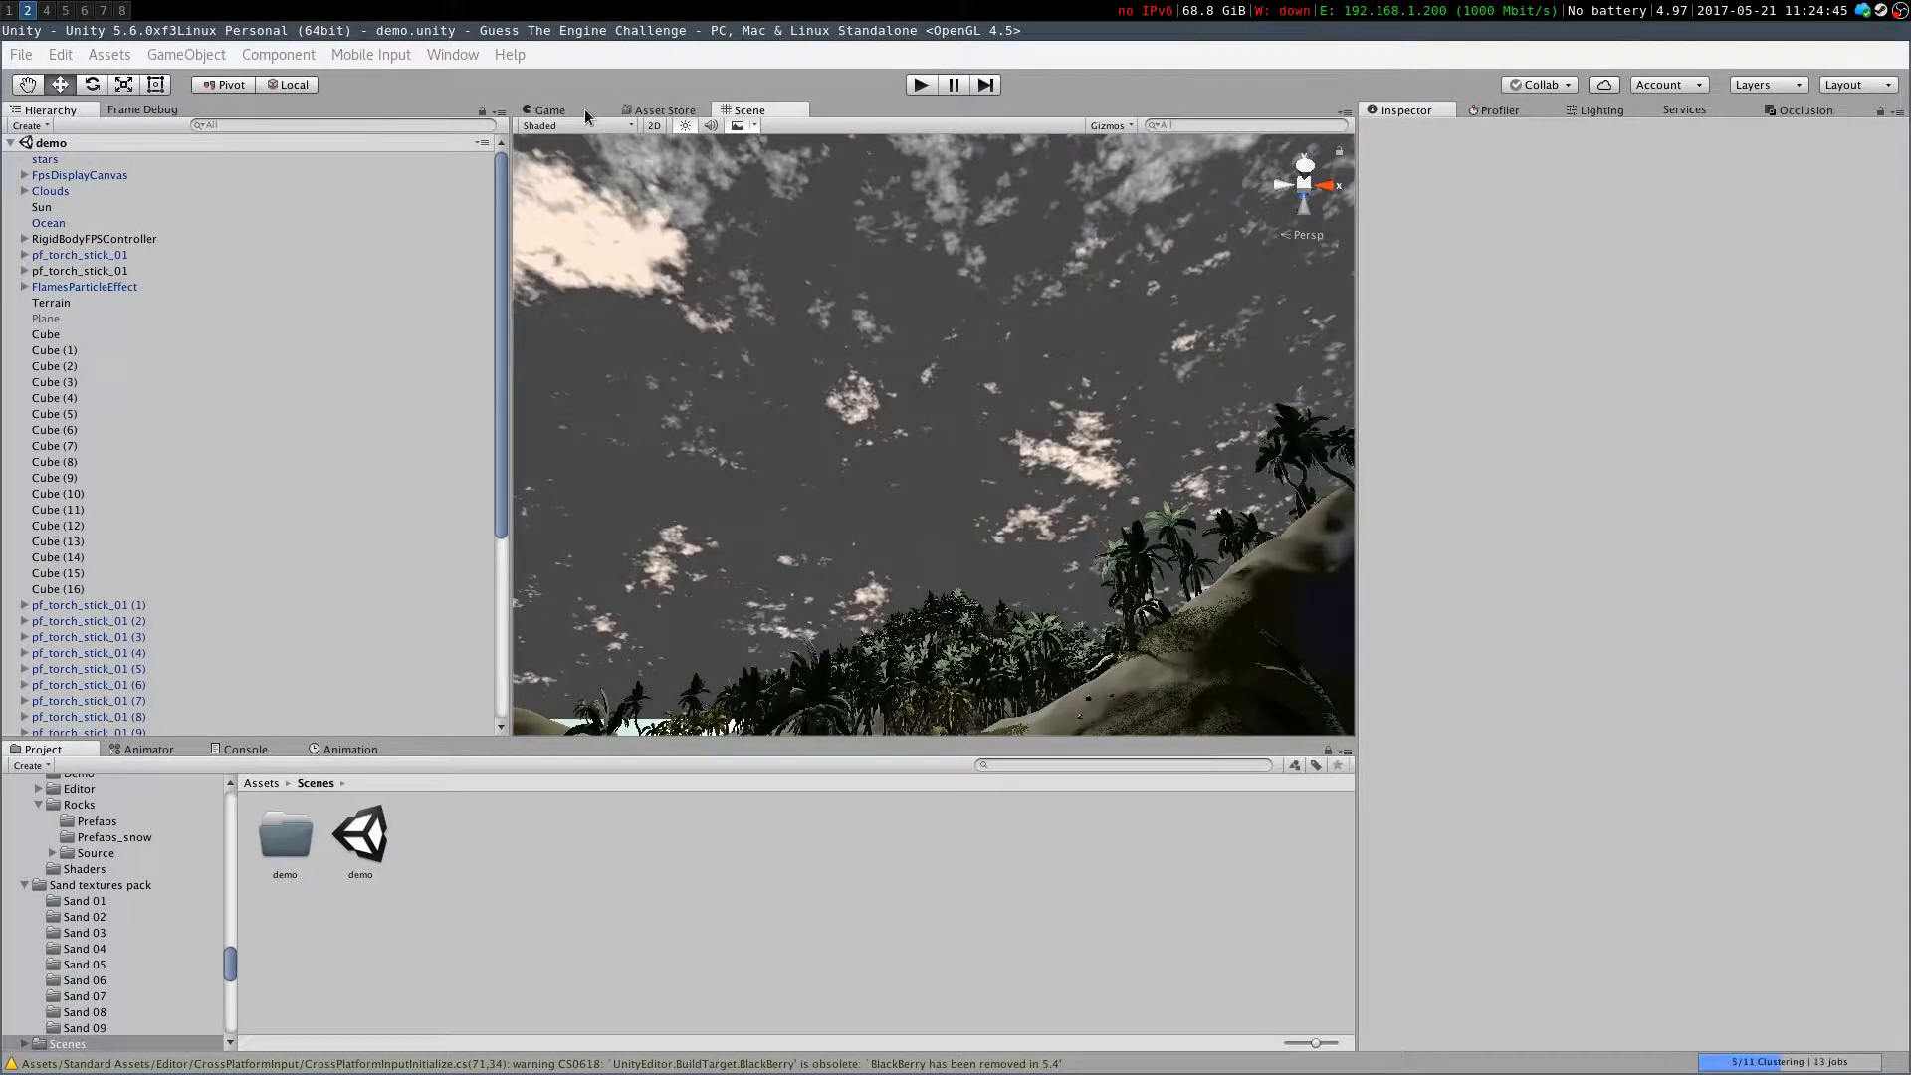
{"action": "left_click", "coordinate": [563, 110]}
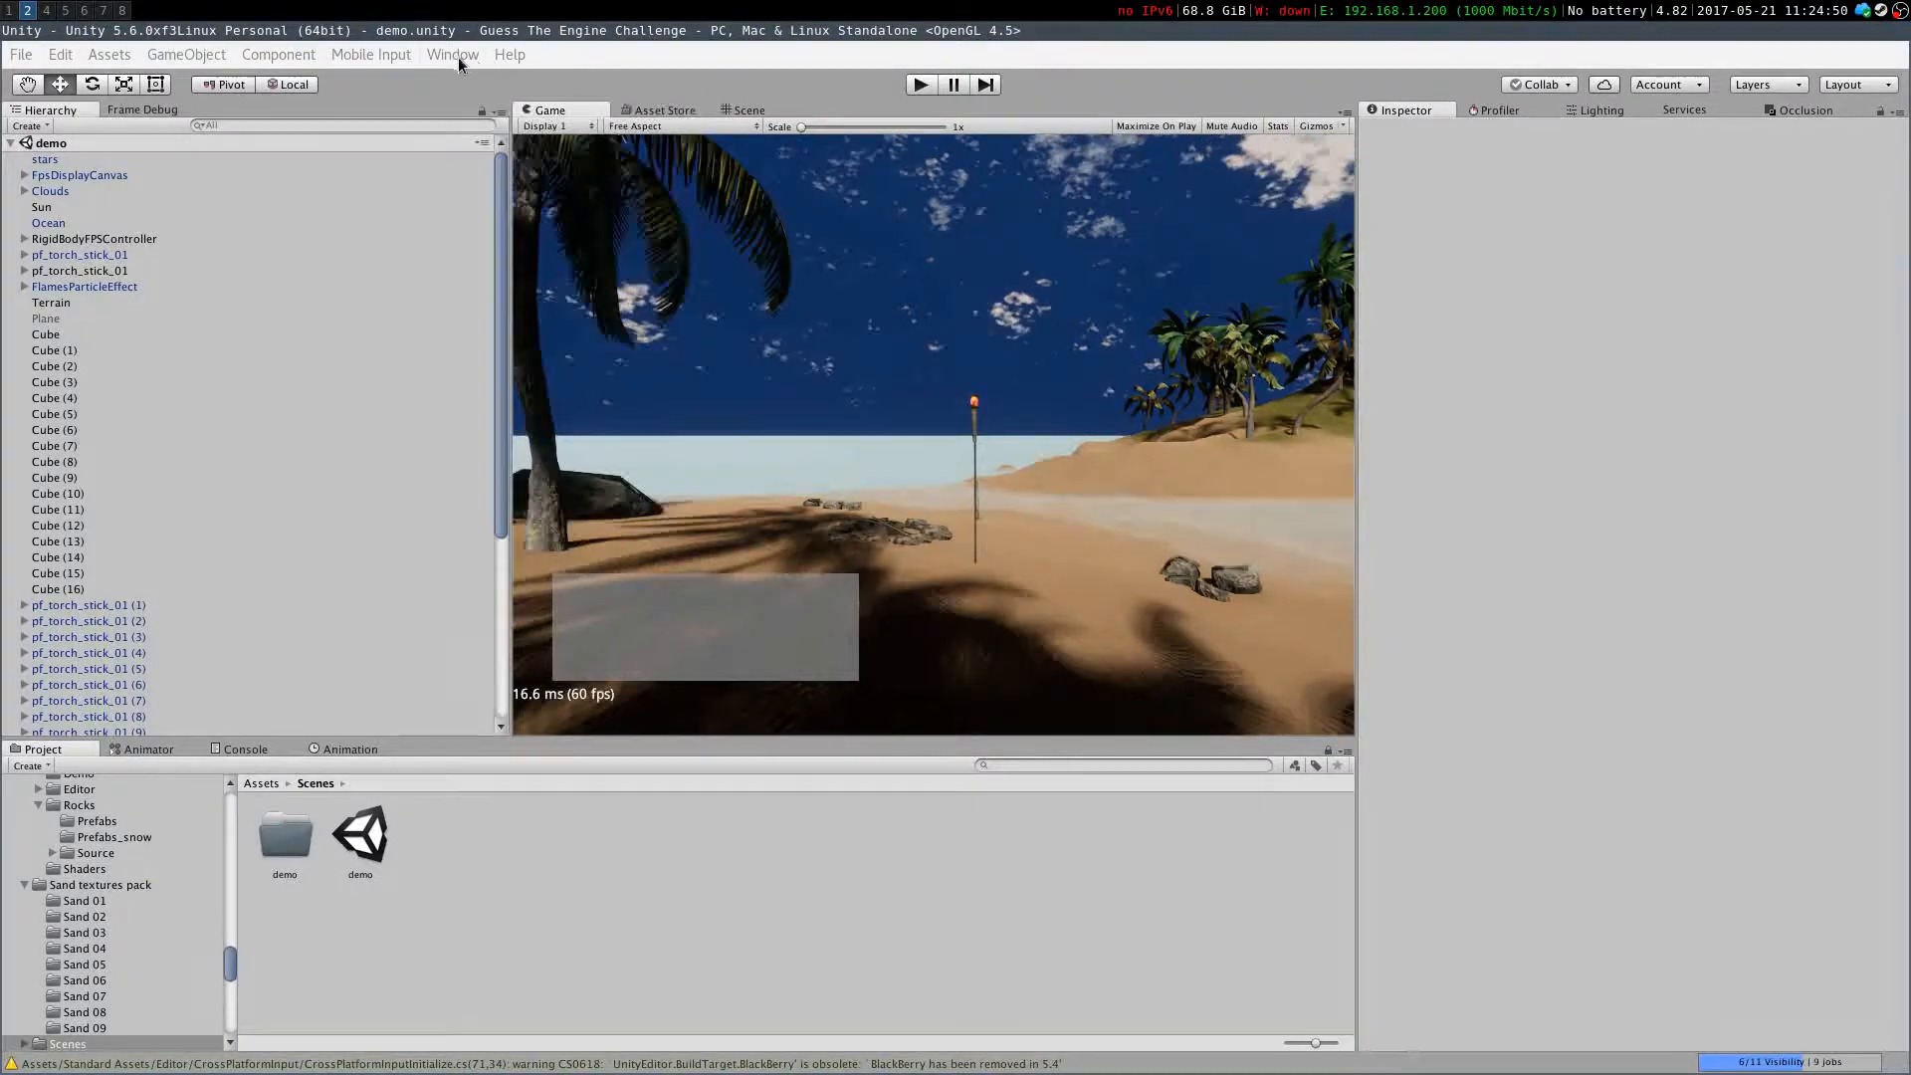
Open the Lighting settings and set the Skybox Material to Default-Skybox
{"action": "left_click", "coordinate": [454, 54]}
{"action": "left_click", "coordinate": [625, 440]}
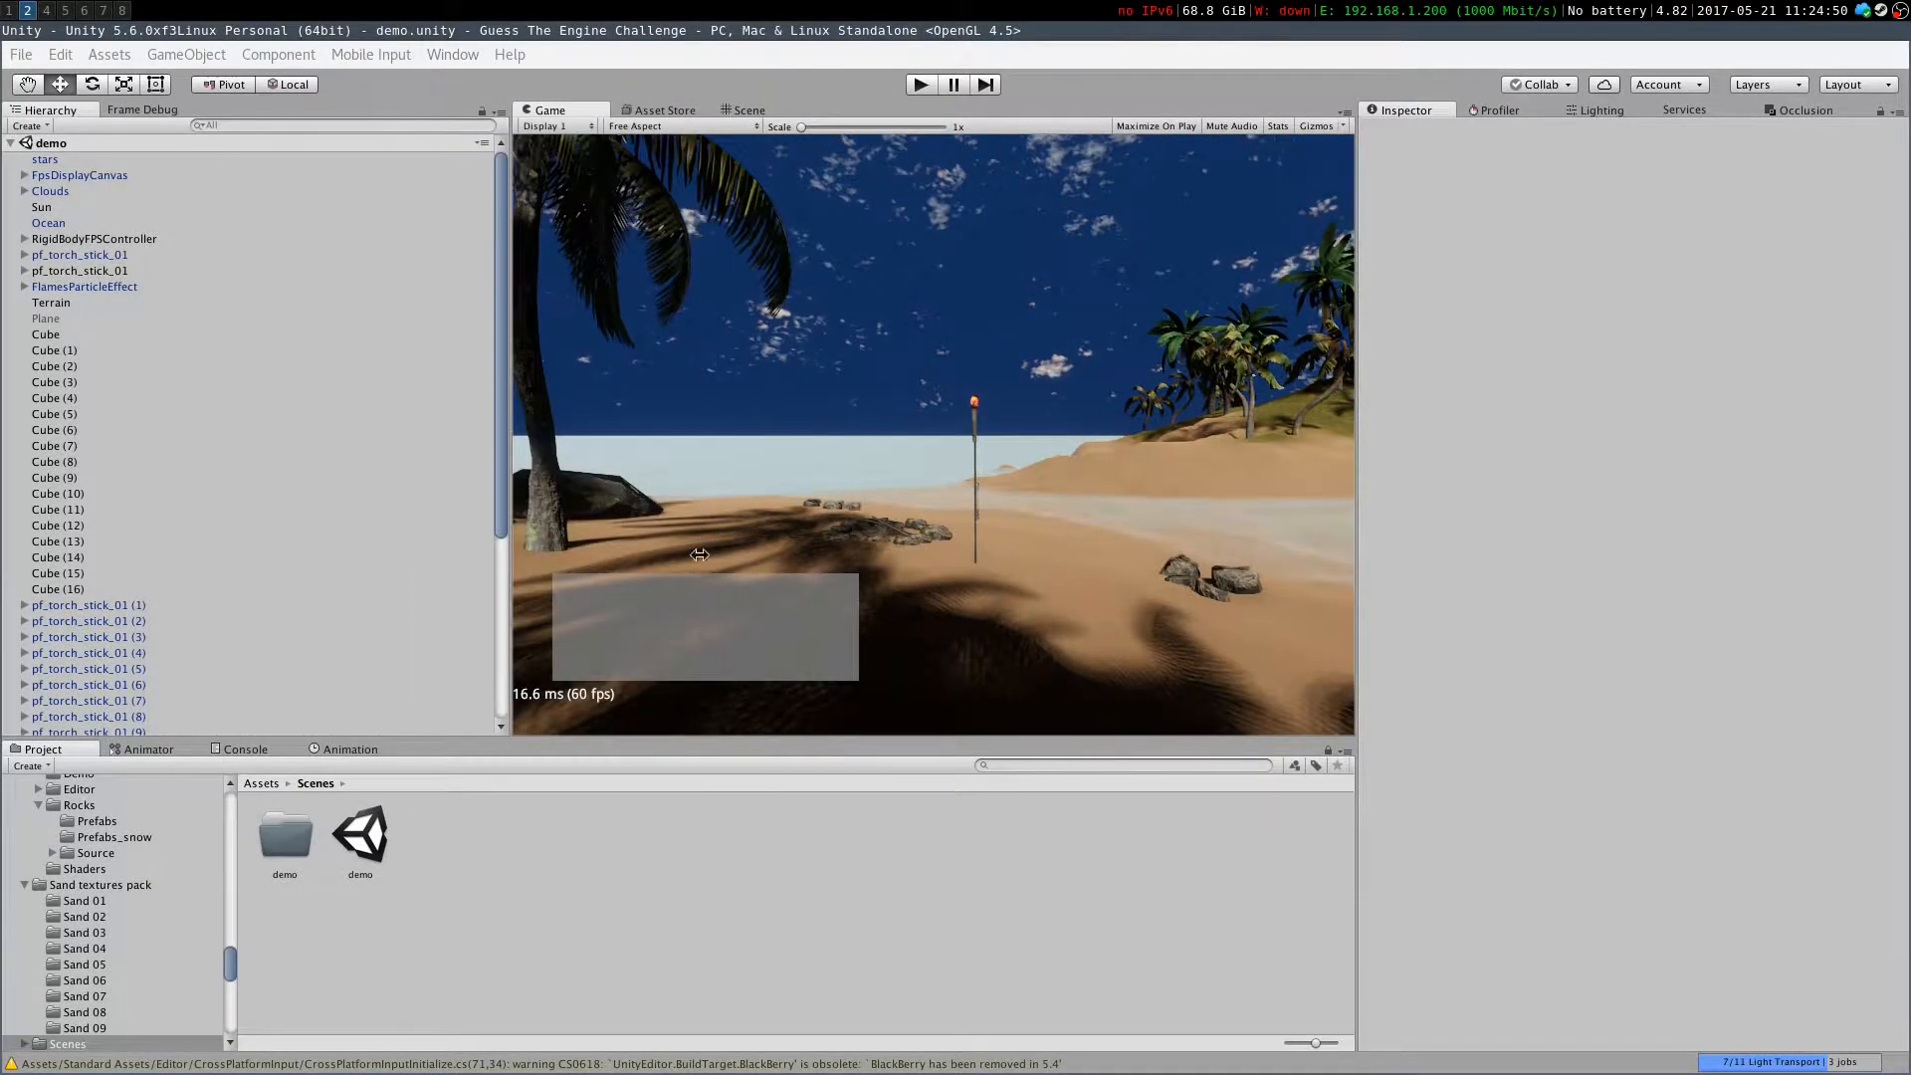
{"action": "left_click", "coordinate": [453, 55]}
{"action": "mouse_move", "coordinate": [686, 643]}
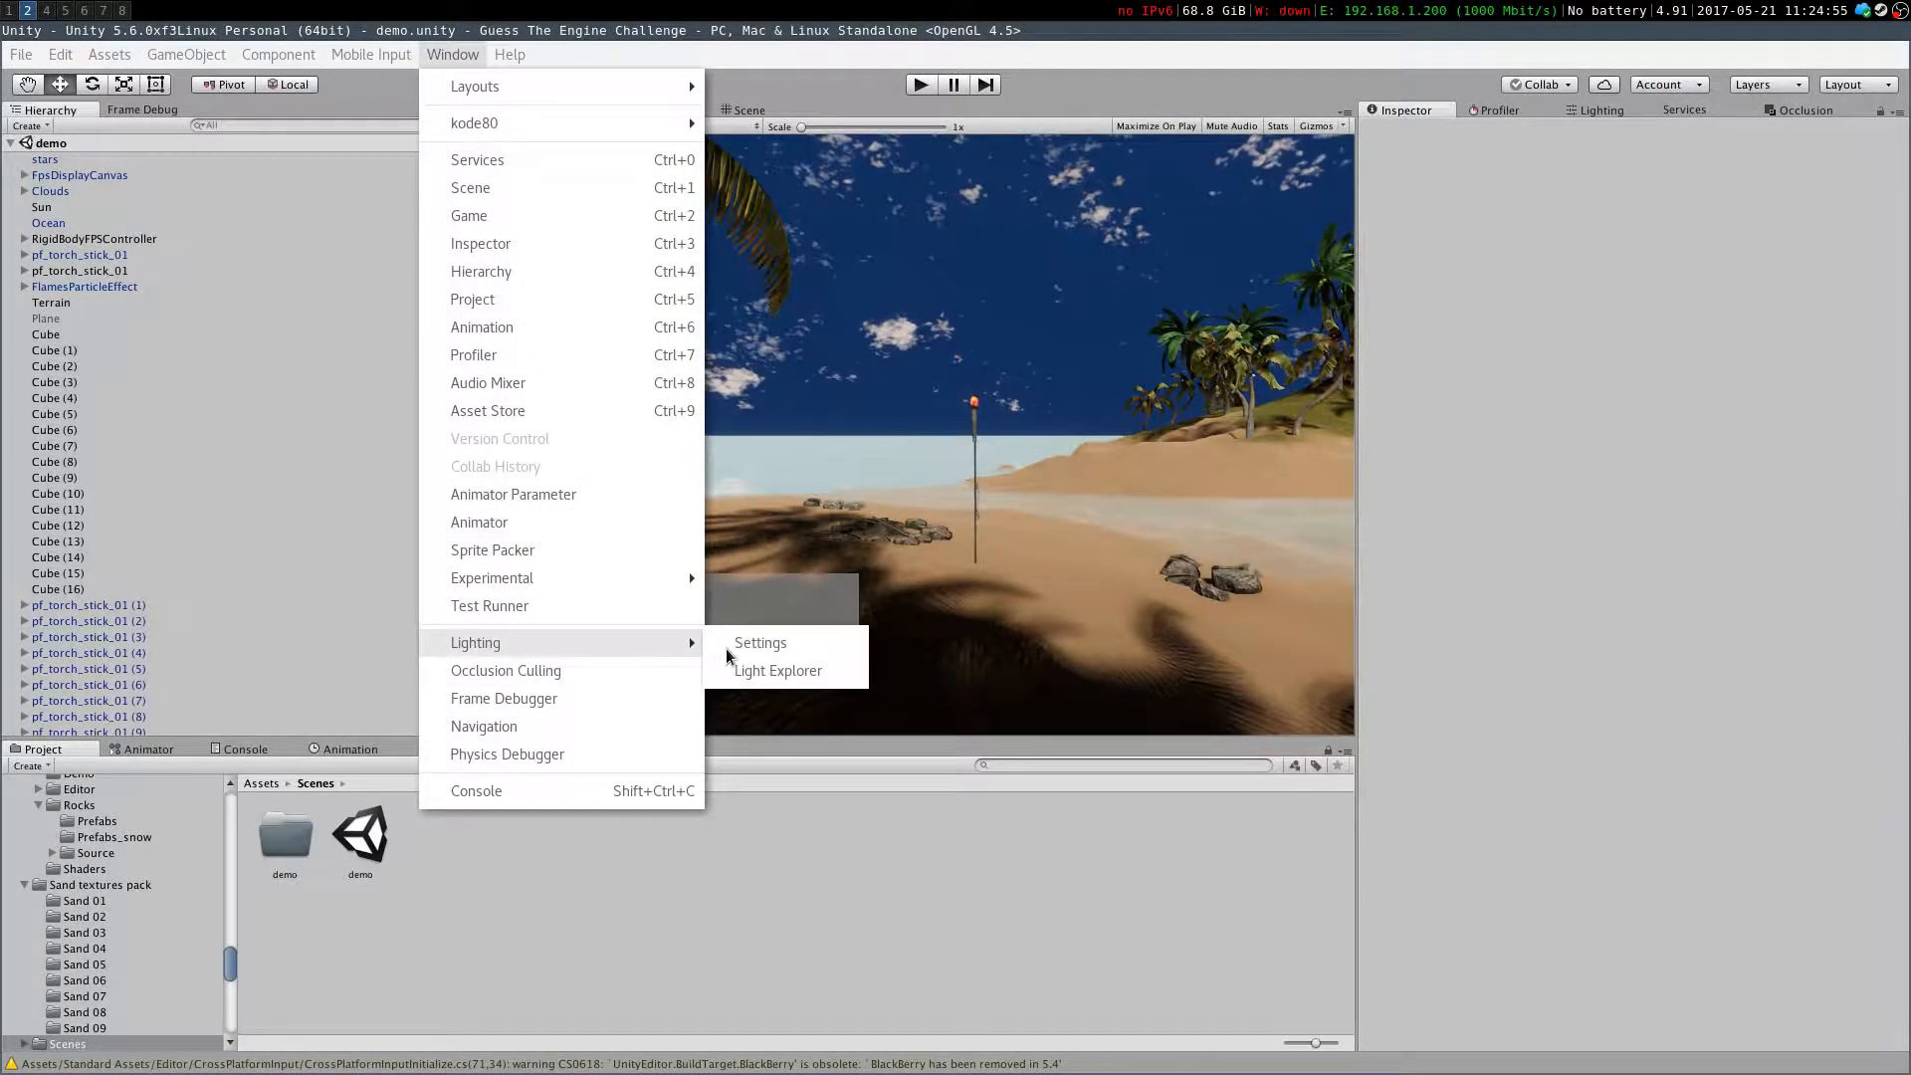
{"action": "left_click", "coordinate": [756, 643]}
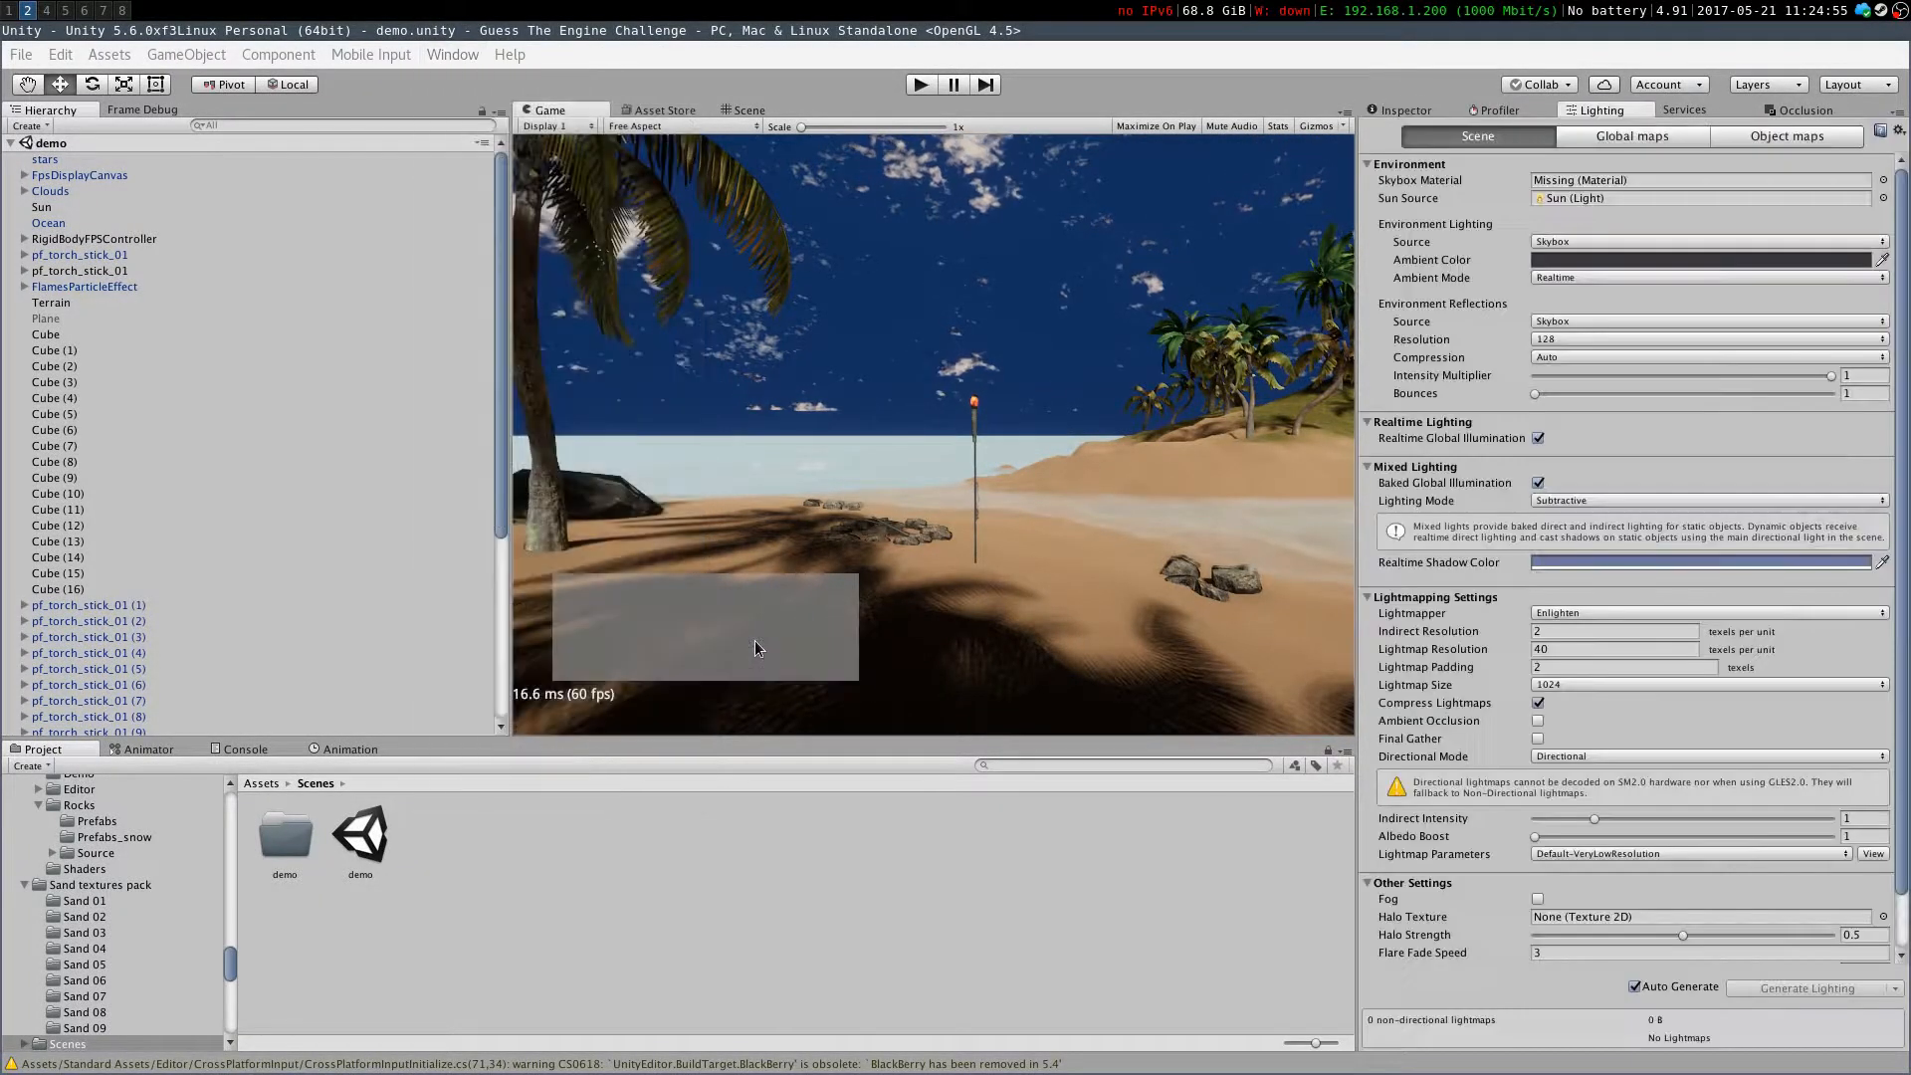
{"action": "left_click", "coordinate": [1882, 181]}
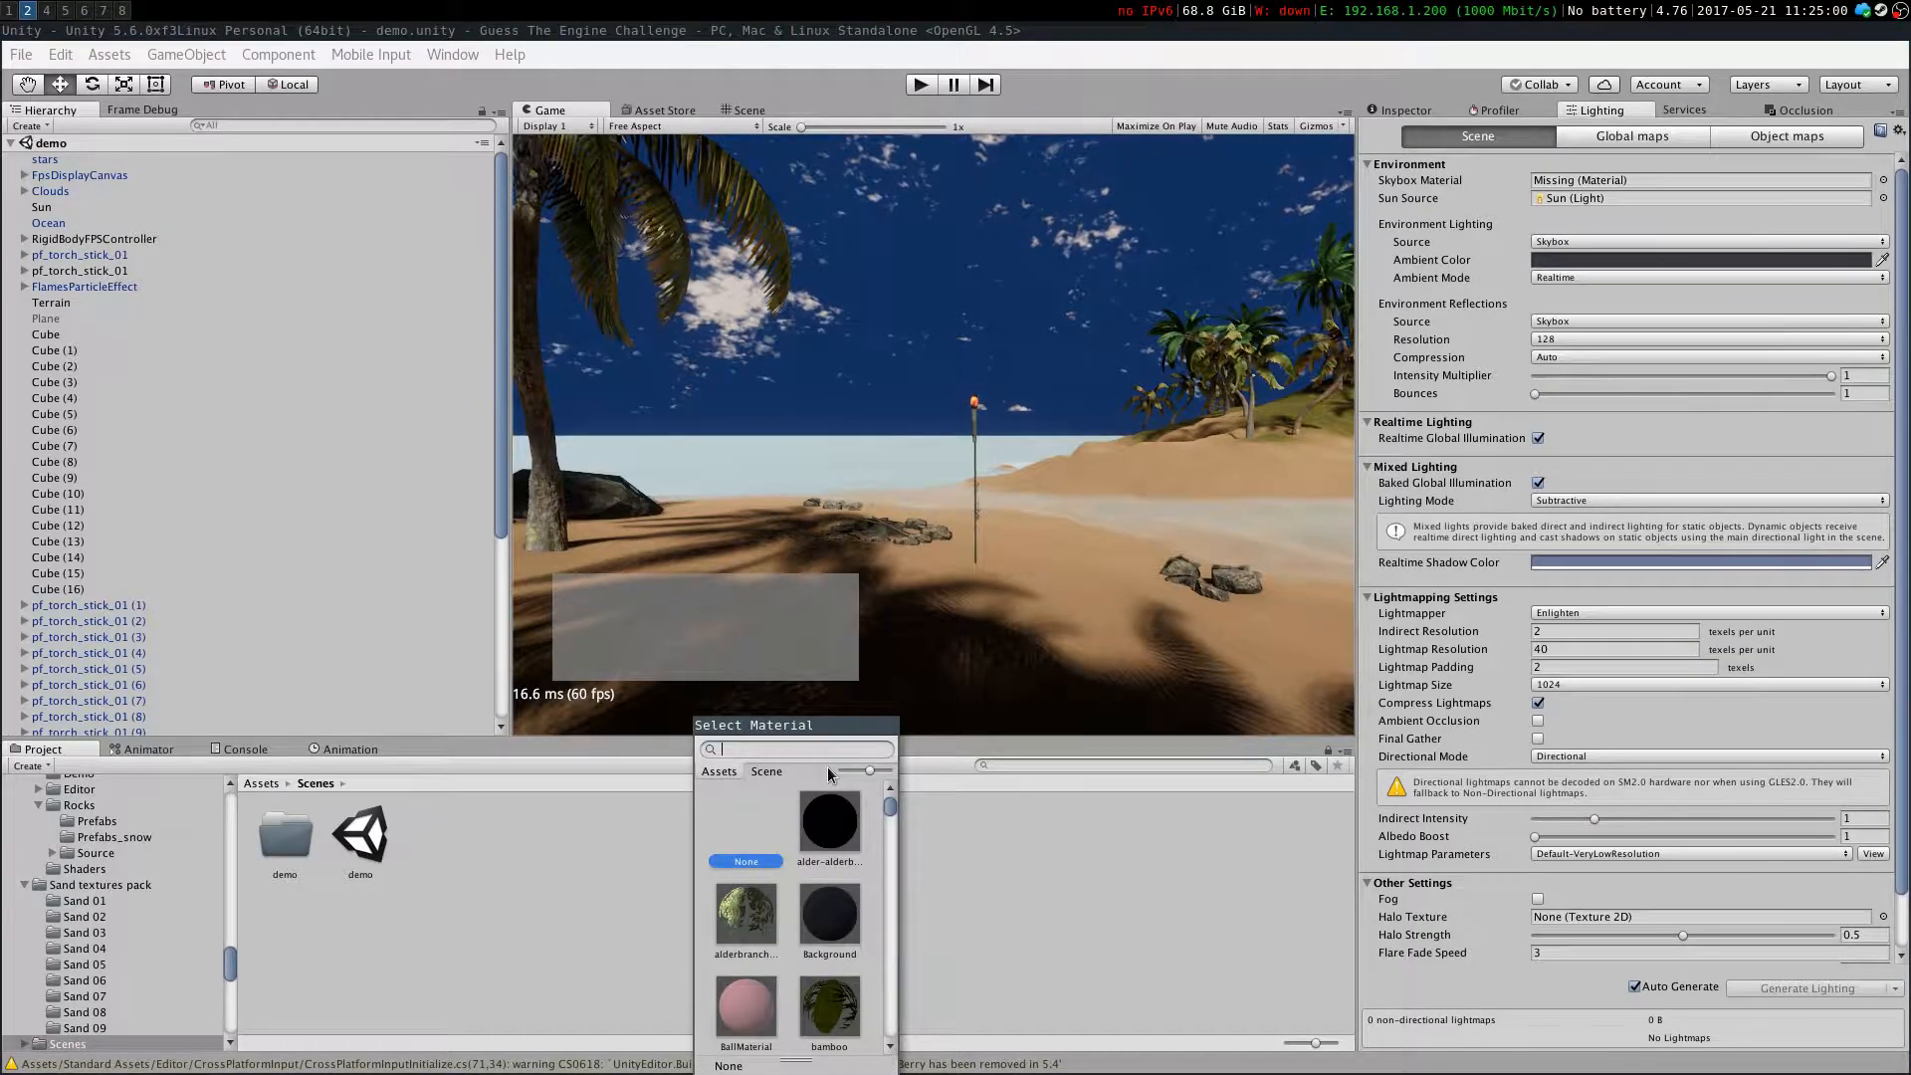
{"action": "type", "text": "sky"}
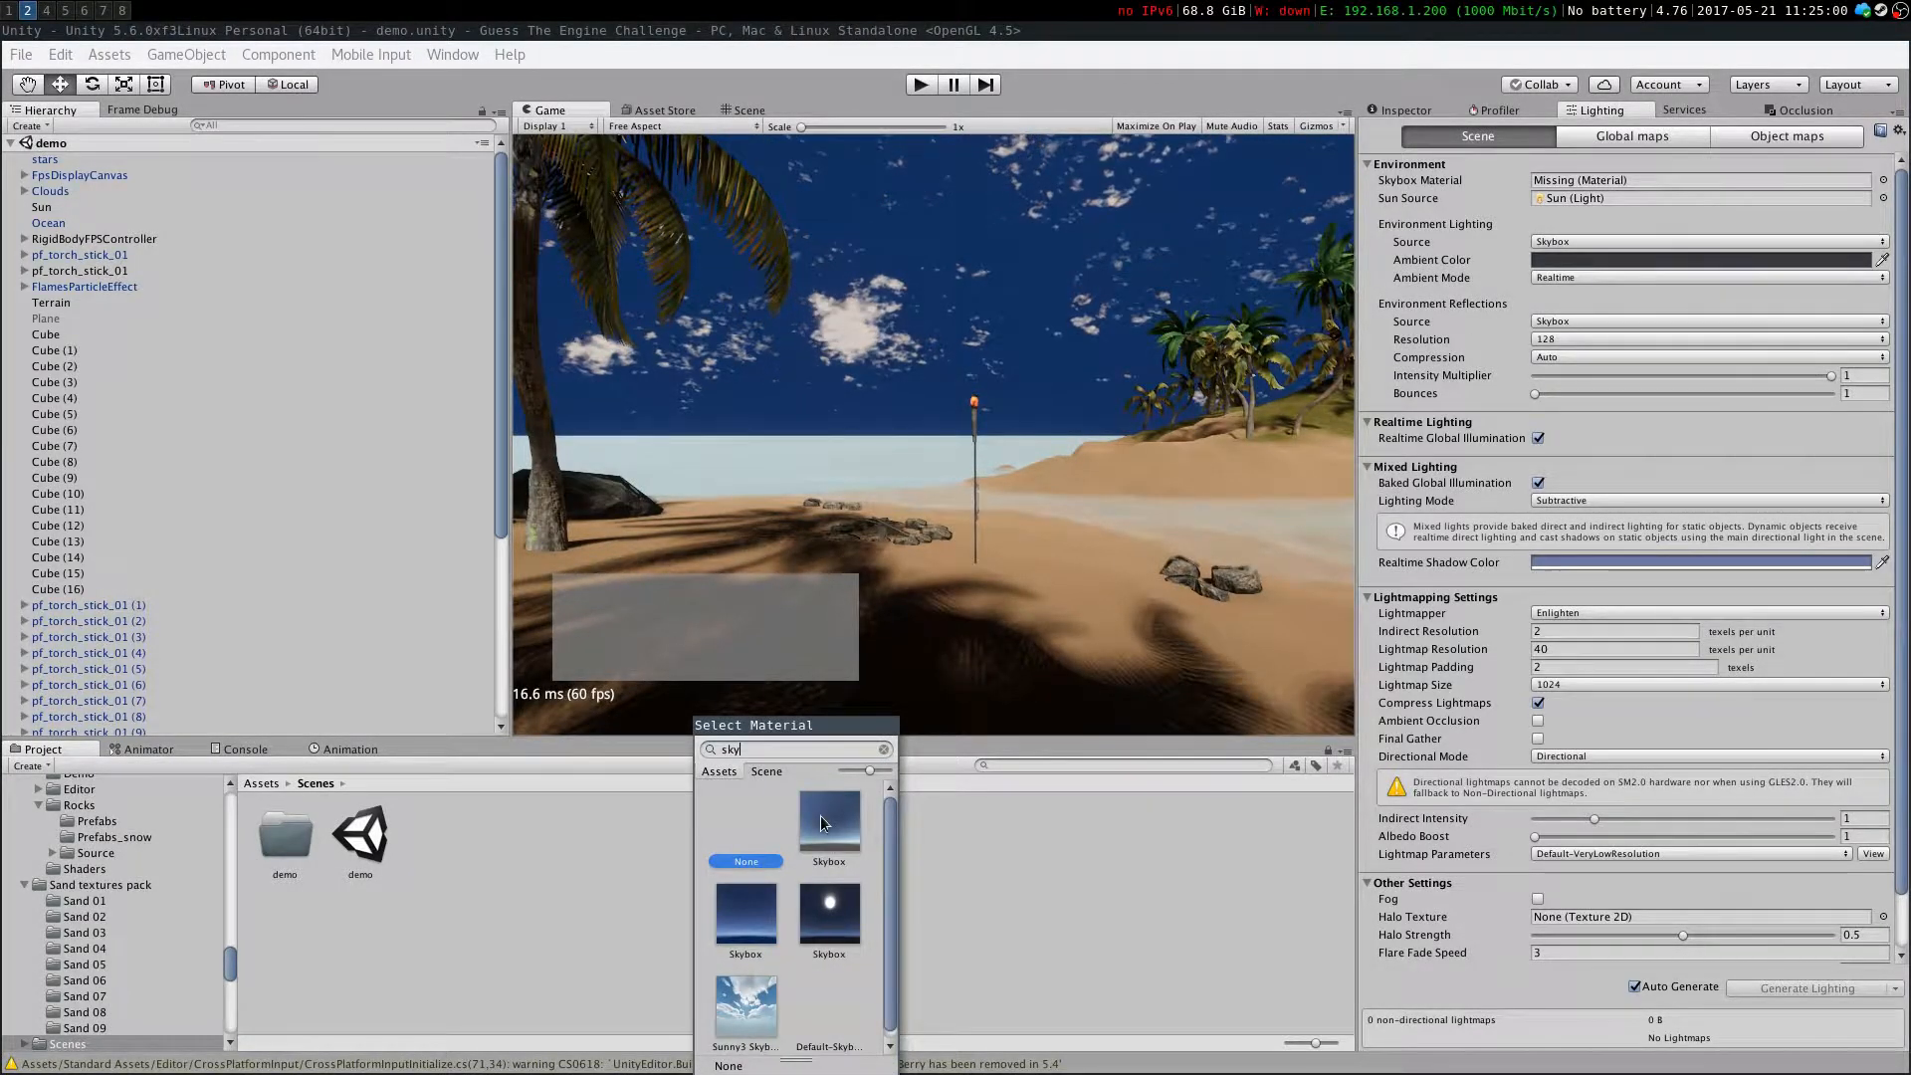
{"action": "left_click", "coordinate": [820, 815]}
{"action": "scroll", "coordinate": [820, 987], "scroll_direction": "down", "scroll_amount": 1}
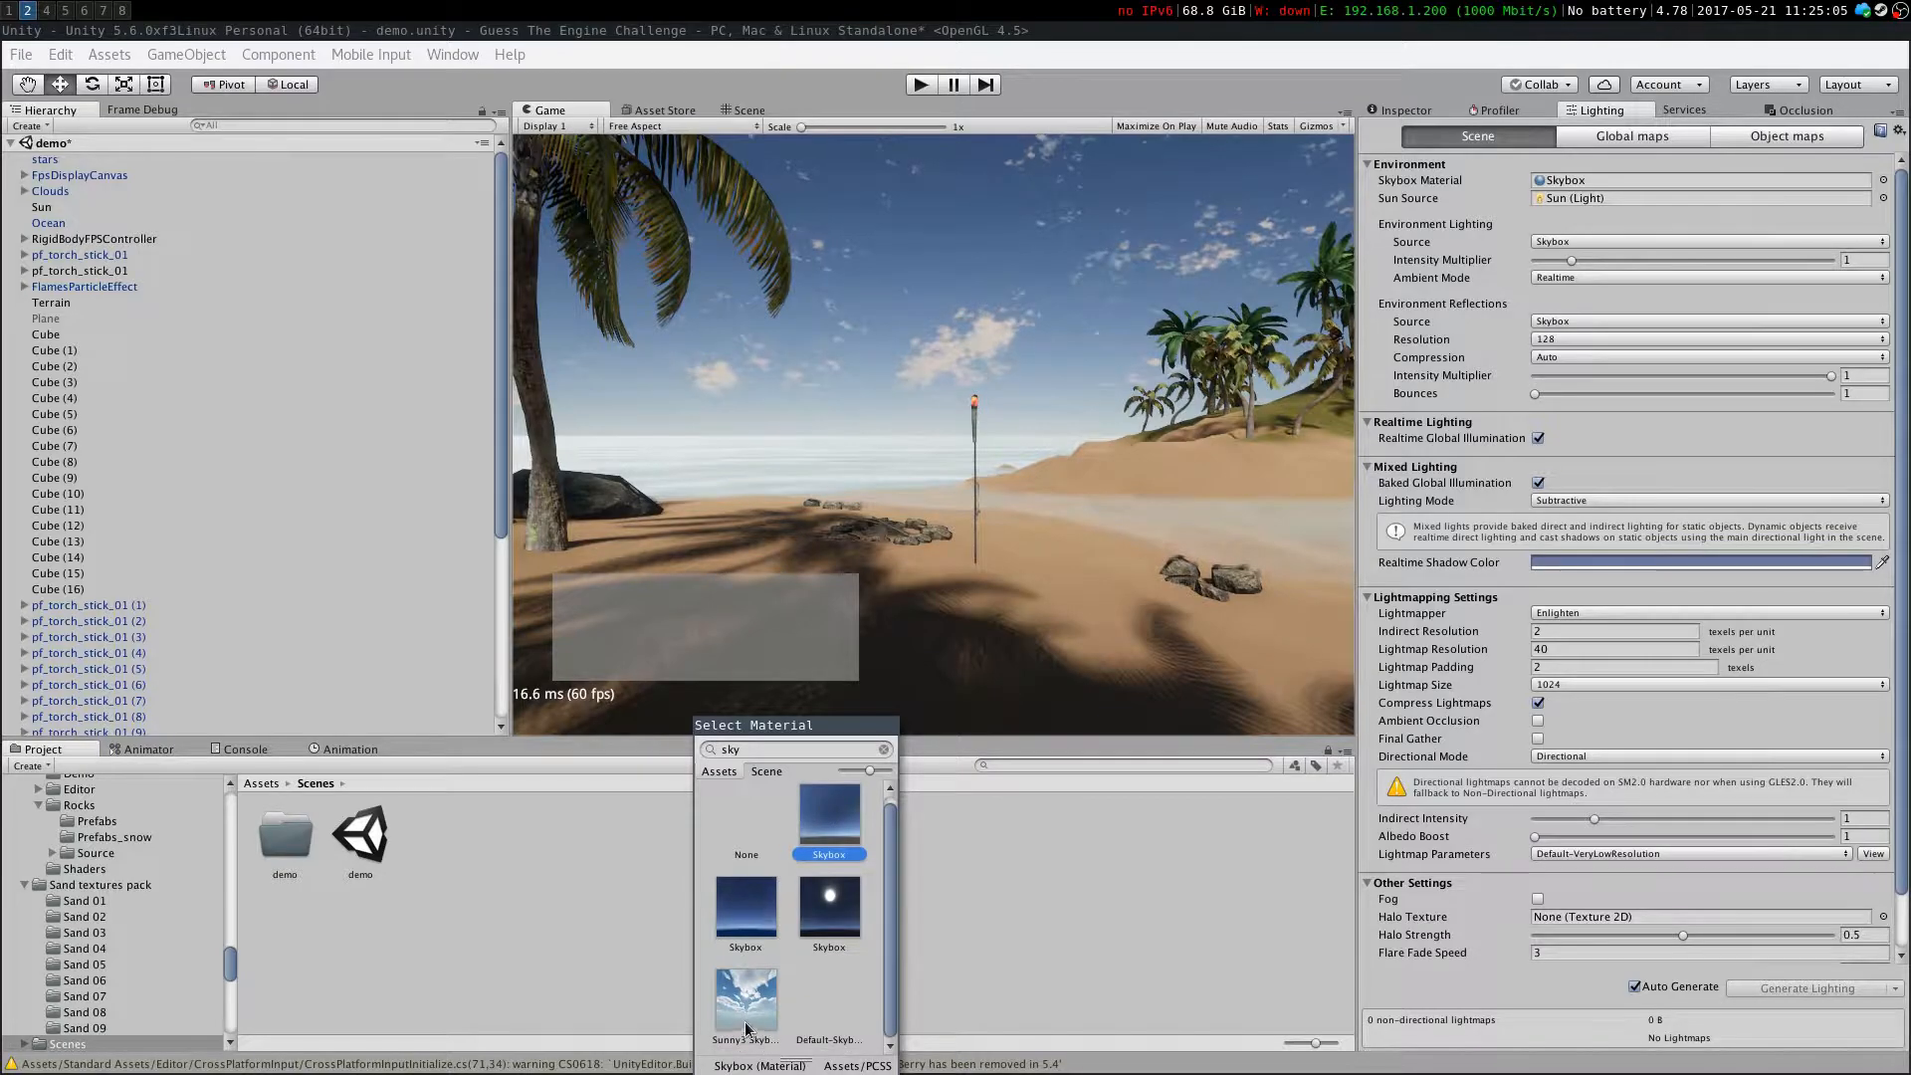
{"action": "double_click", "coordinate": [819, 987]}
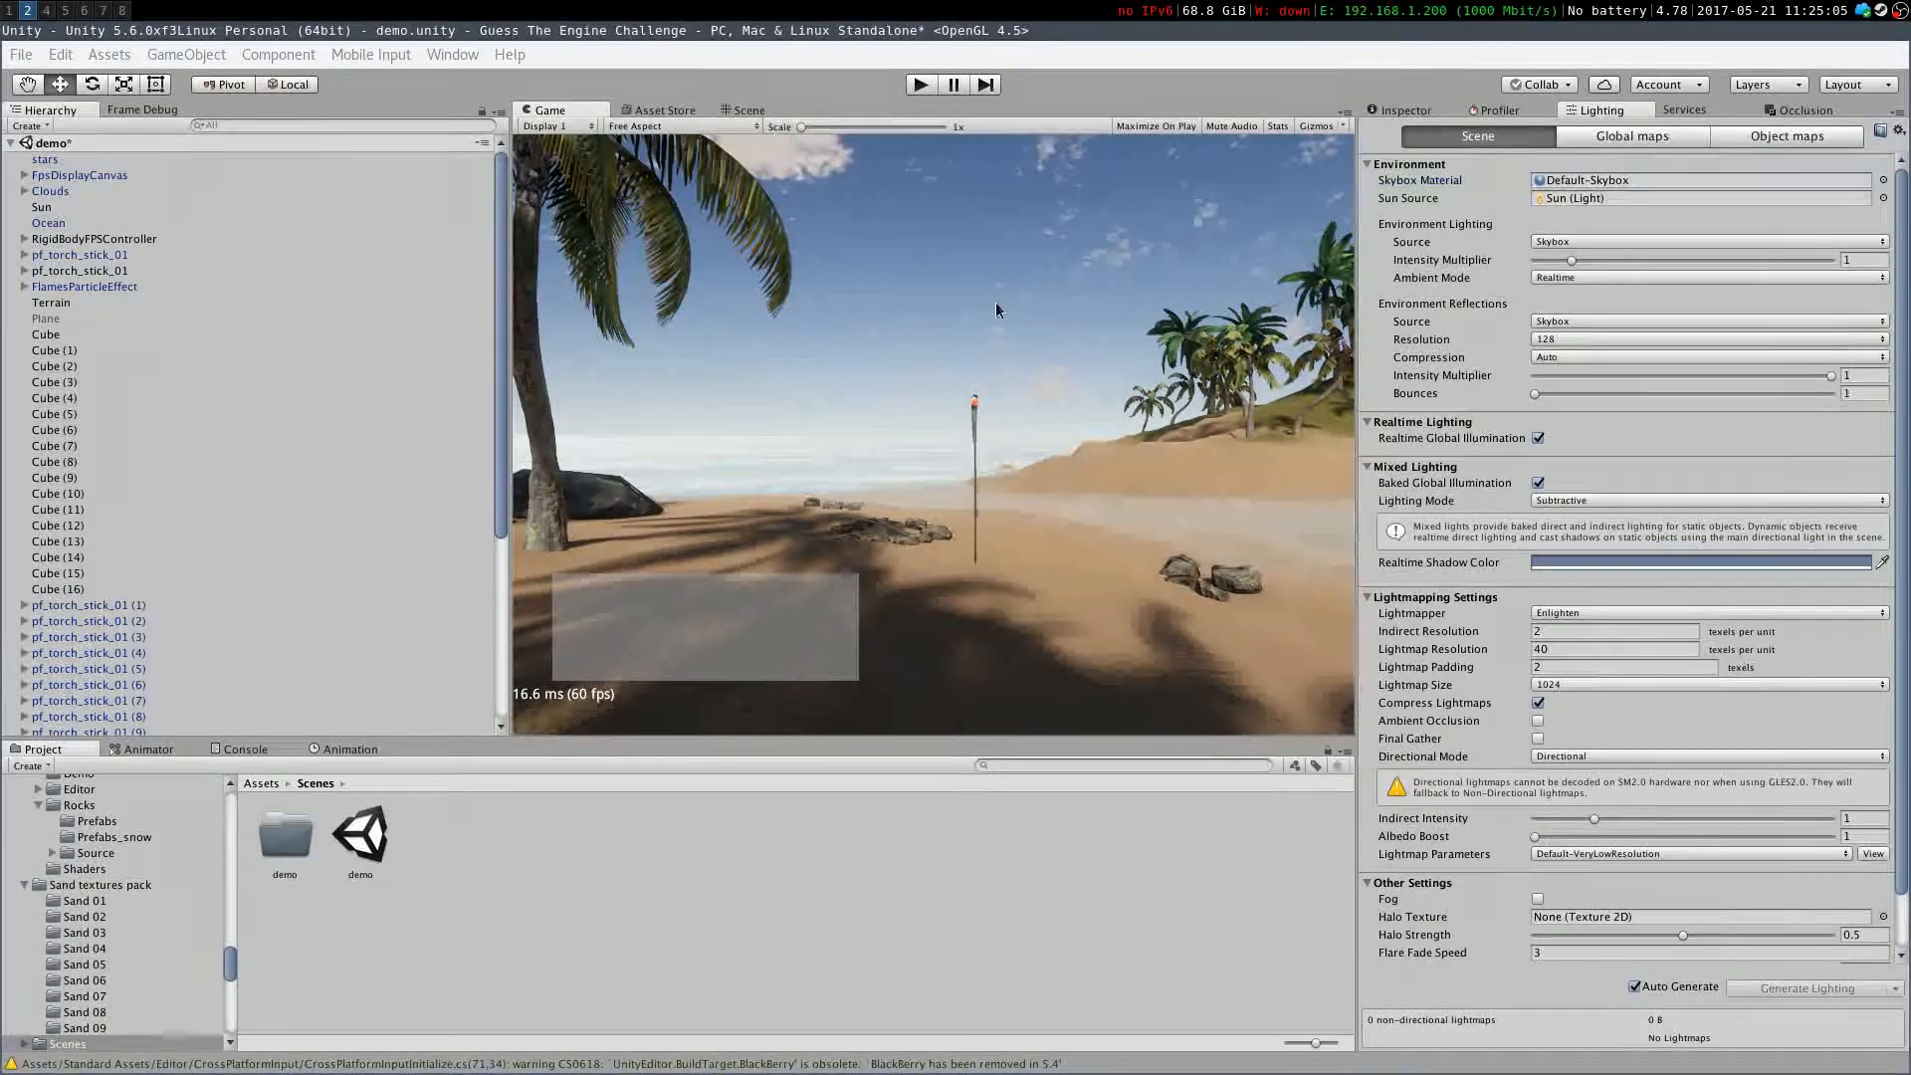
{"action": "left_click", "coordinate": [742, 125]}
{"action": "left_click", "coordinate": [748, 118]}
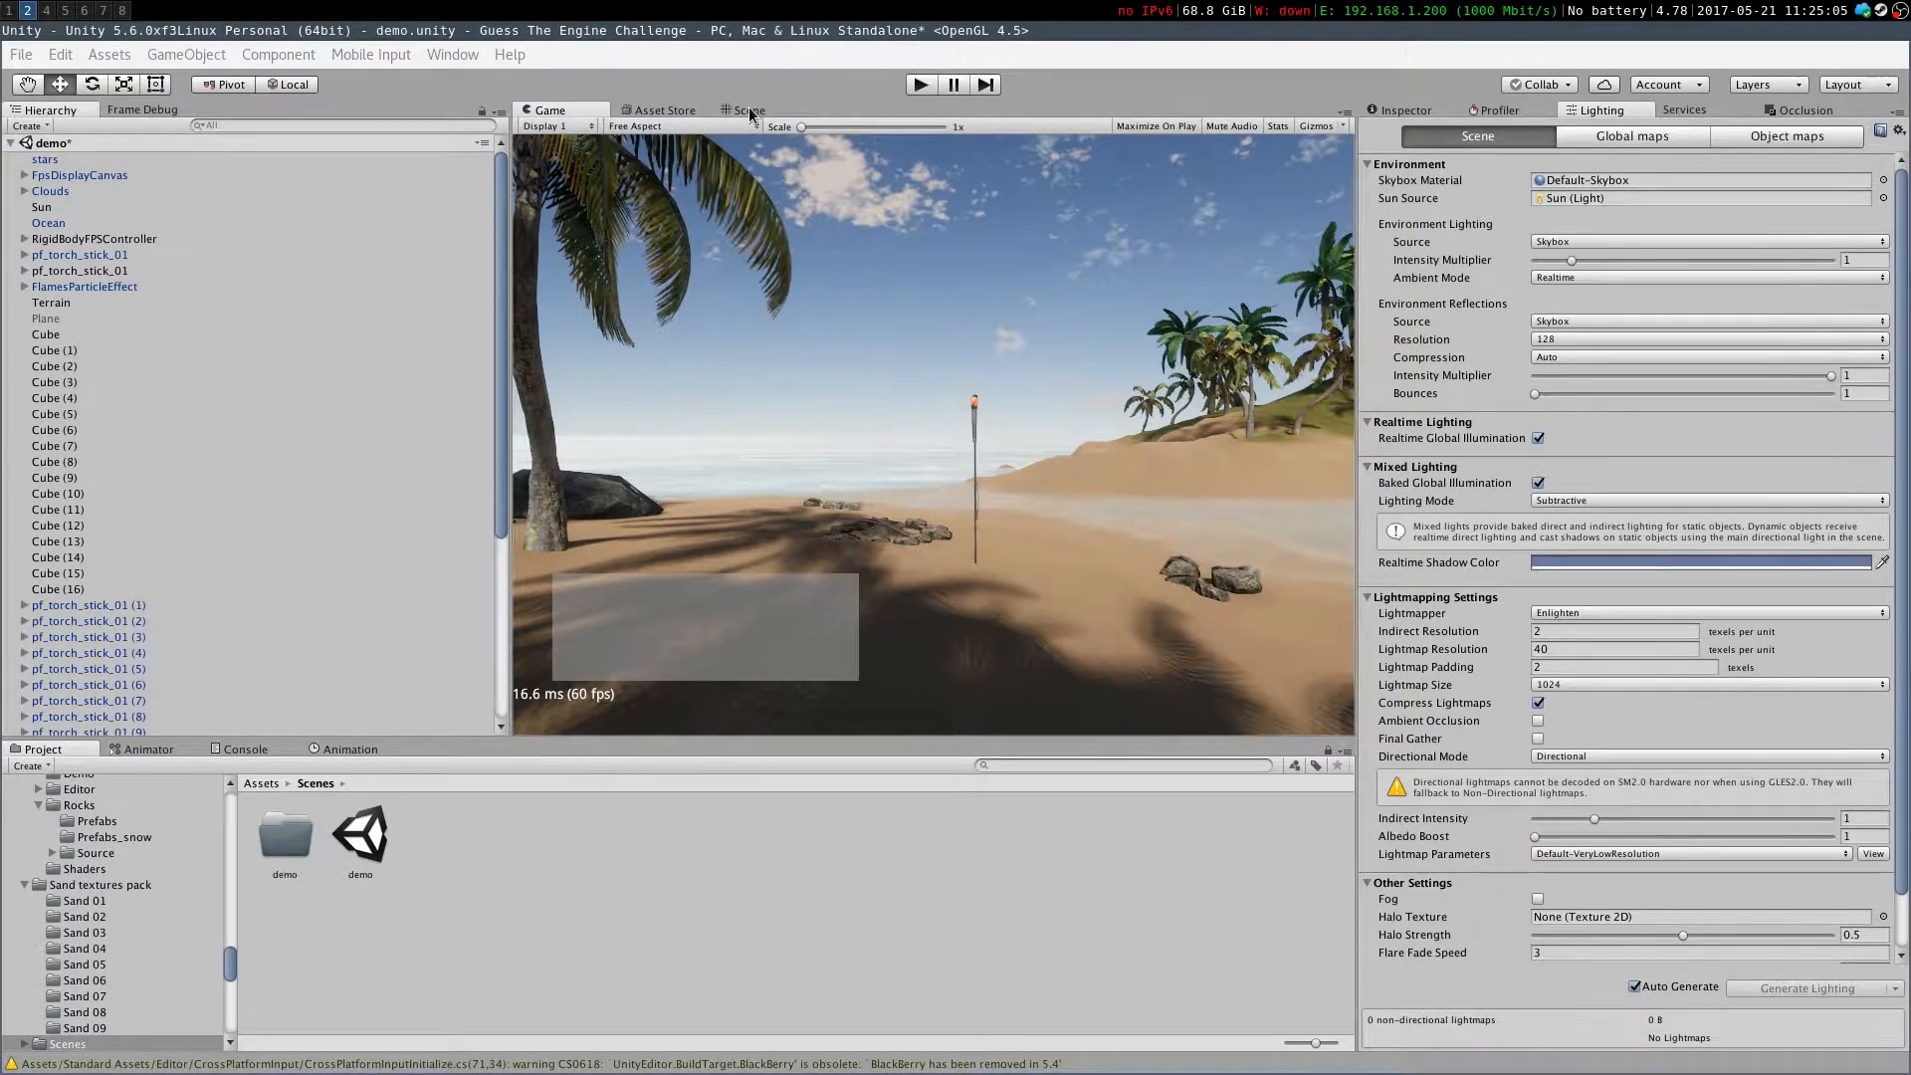
Create a new material named aky in the Materials folder
{"action": "left_click", "coordinate": [742, 117]}
{"action": "right_click_drag", "start_coordinate": [1174, 428], "coordinate": [1112, 463]}
{"action": "left_click", "coordinate": [263, 783]}
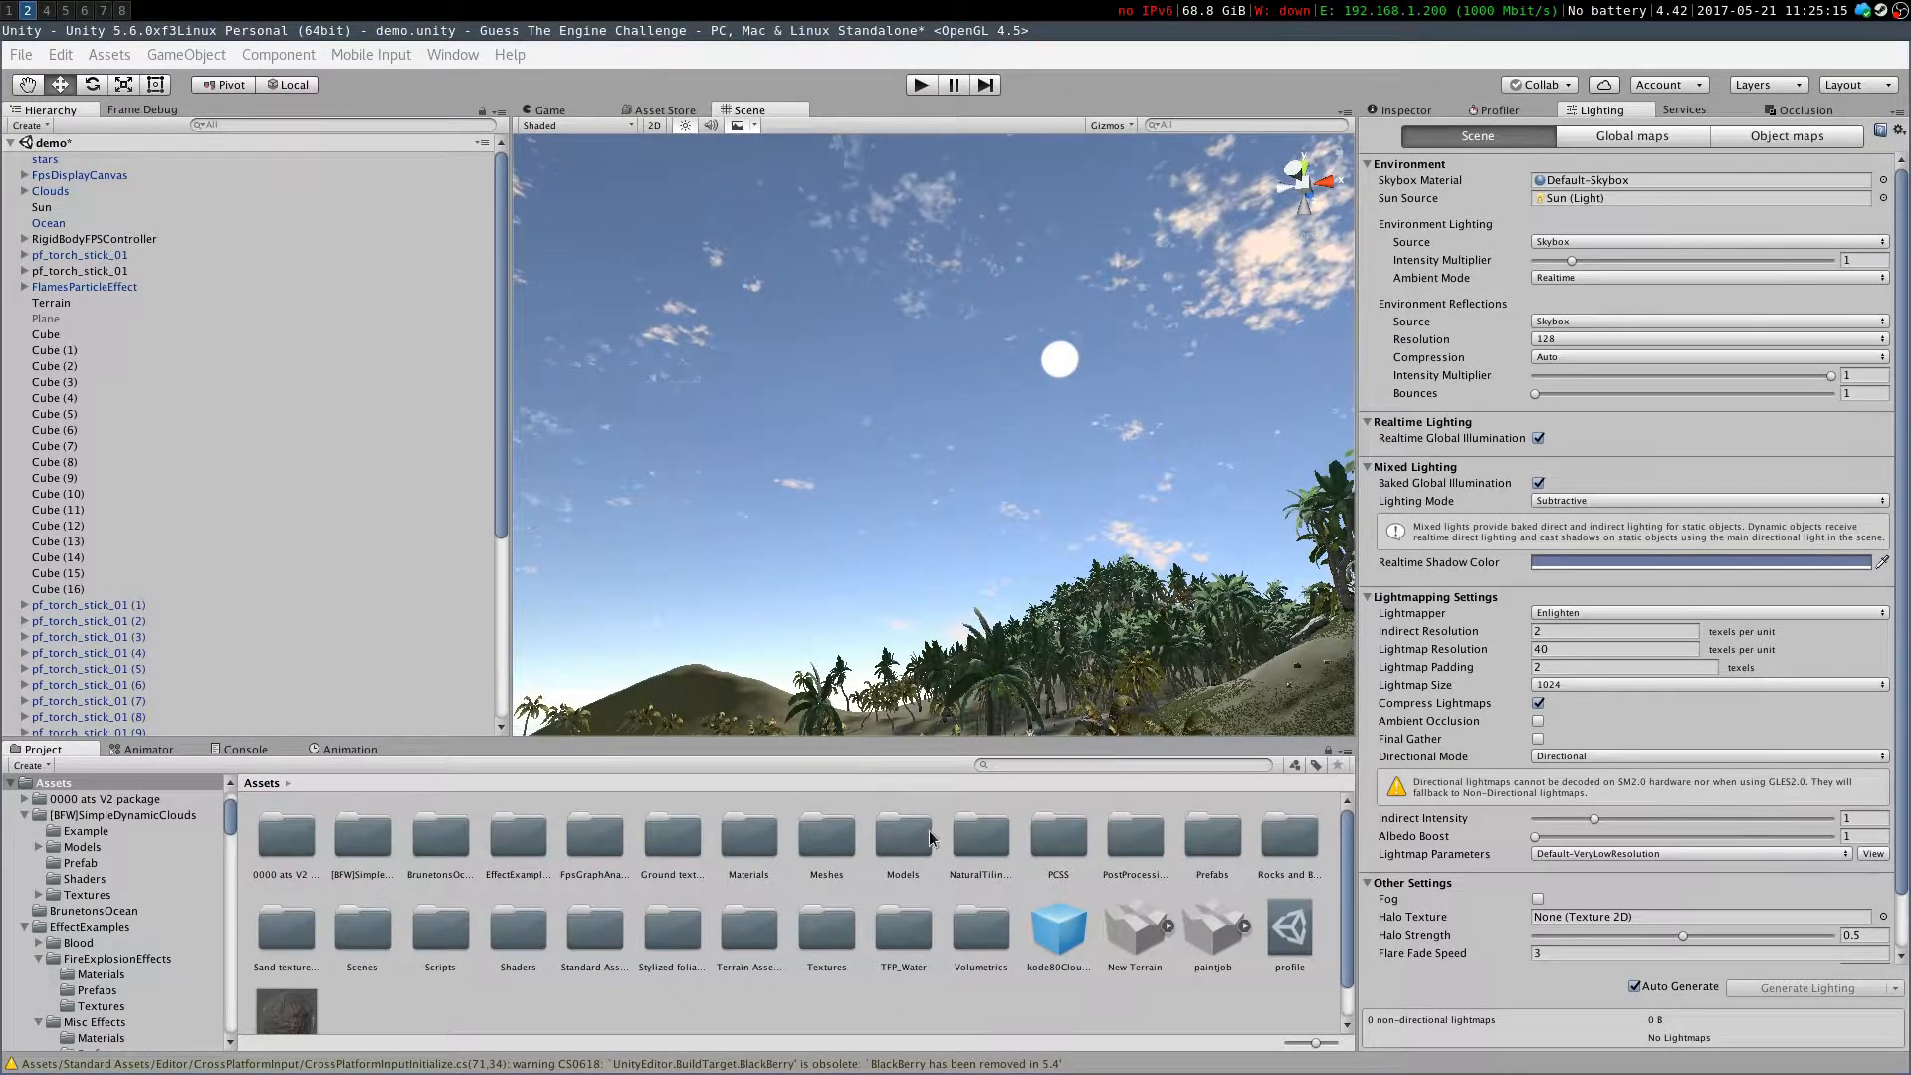
{"action": "double_click", "coordinate": [750, 841]}
{"action": "right_click", "coordinate": [503, 953]}
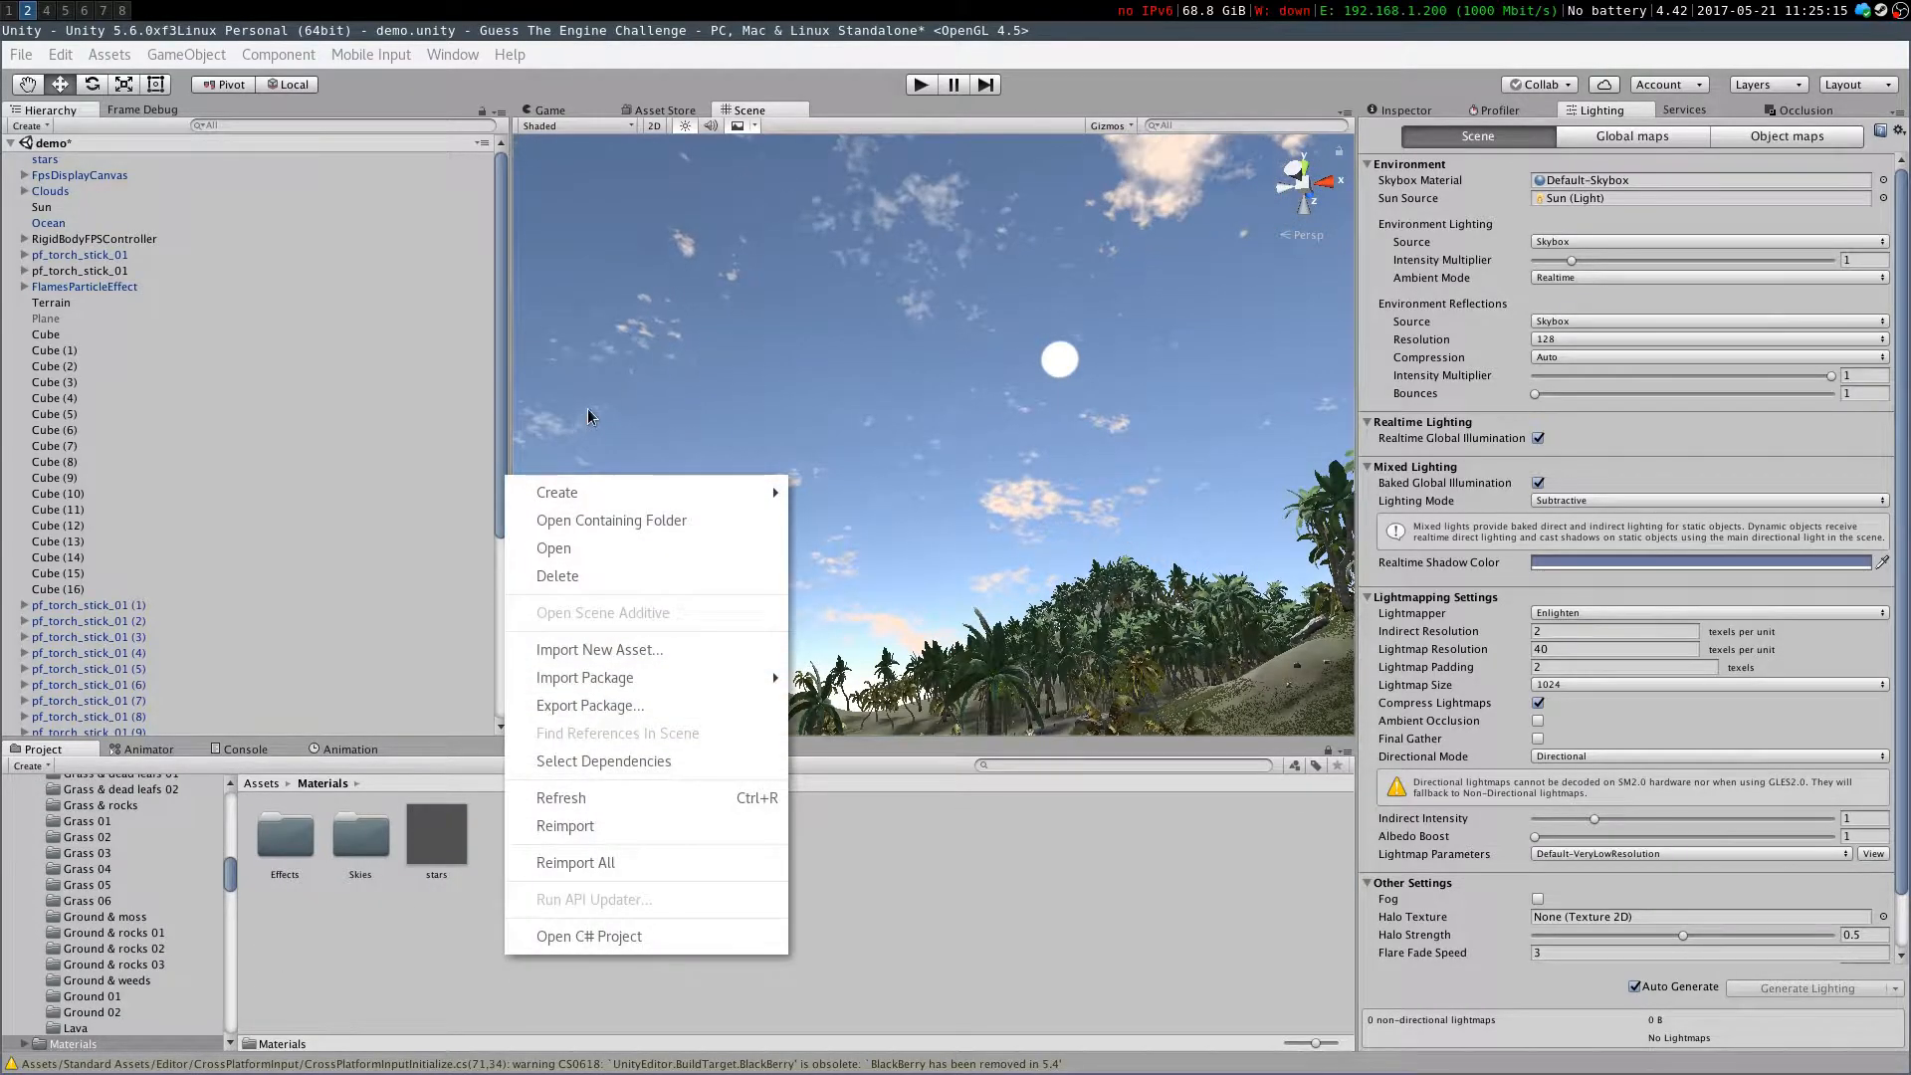
{"action": "mouse_move", "coordinate": [602, 511]}
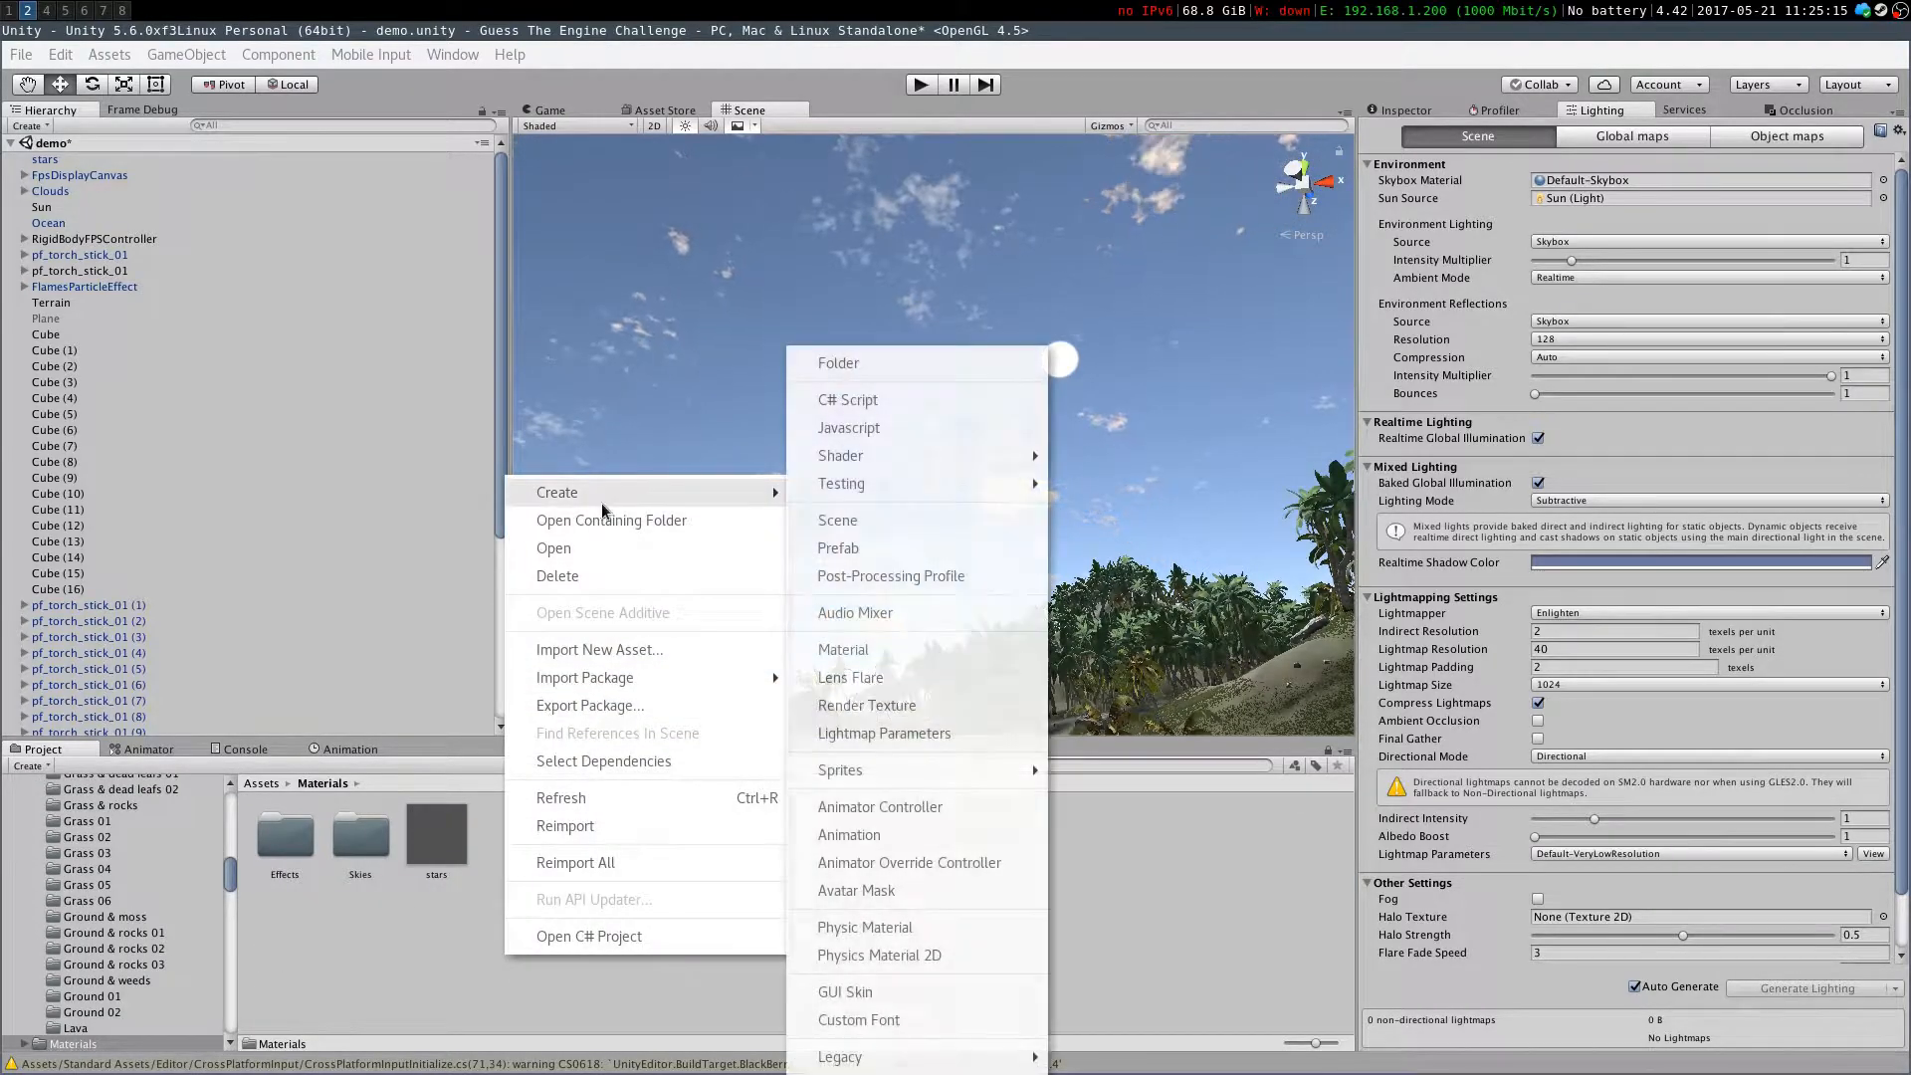
{"action": "left_click", "coordinate": [844, 649]}
{"action": "type", "text": "aky"}
{"action": "key", "text": "Return"}
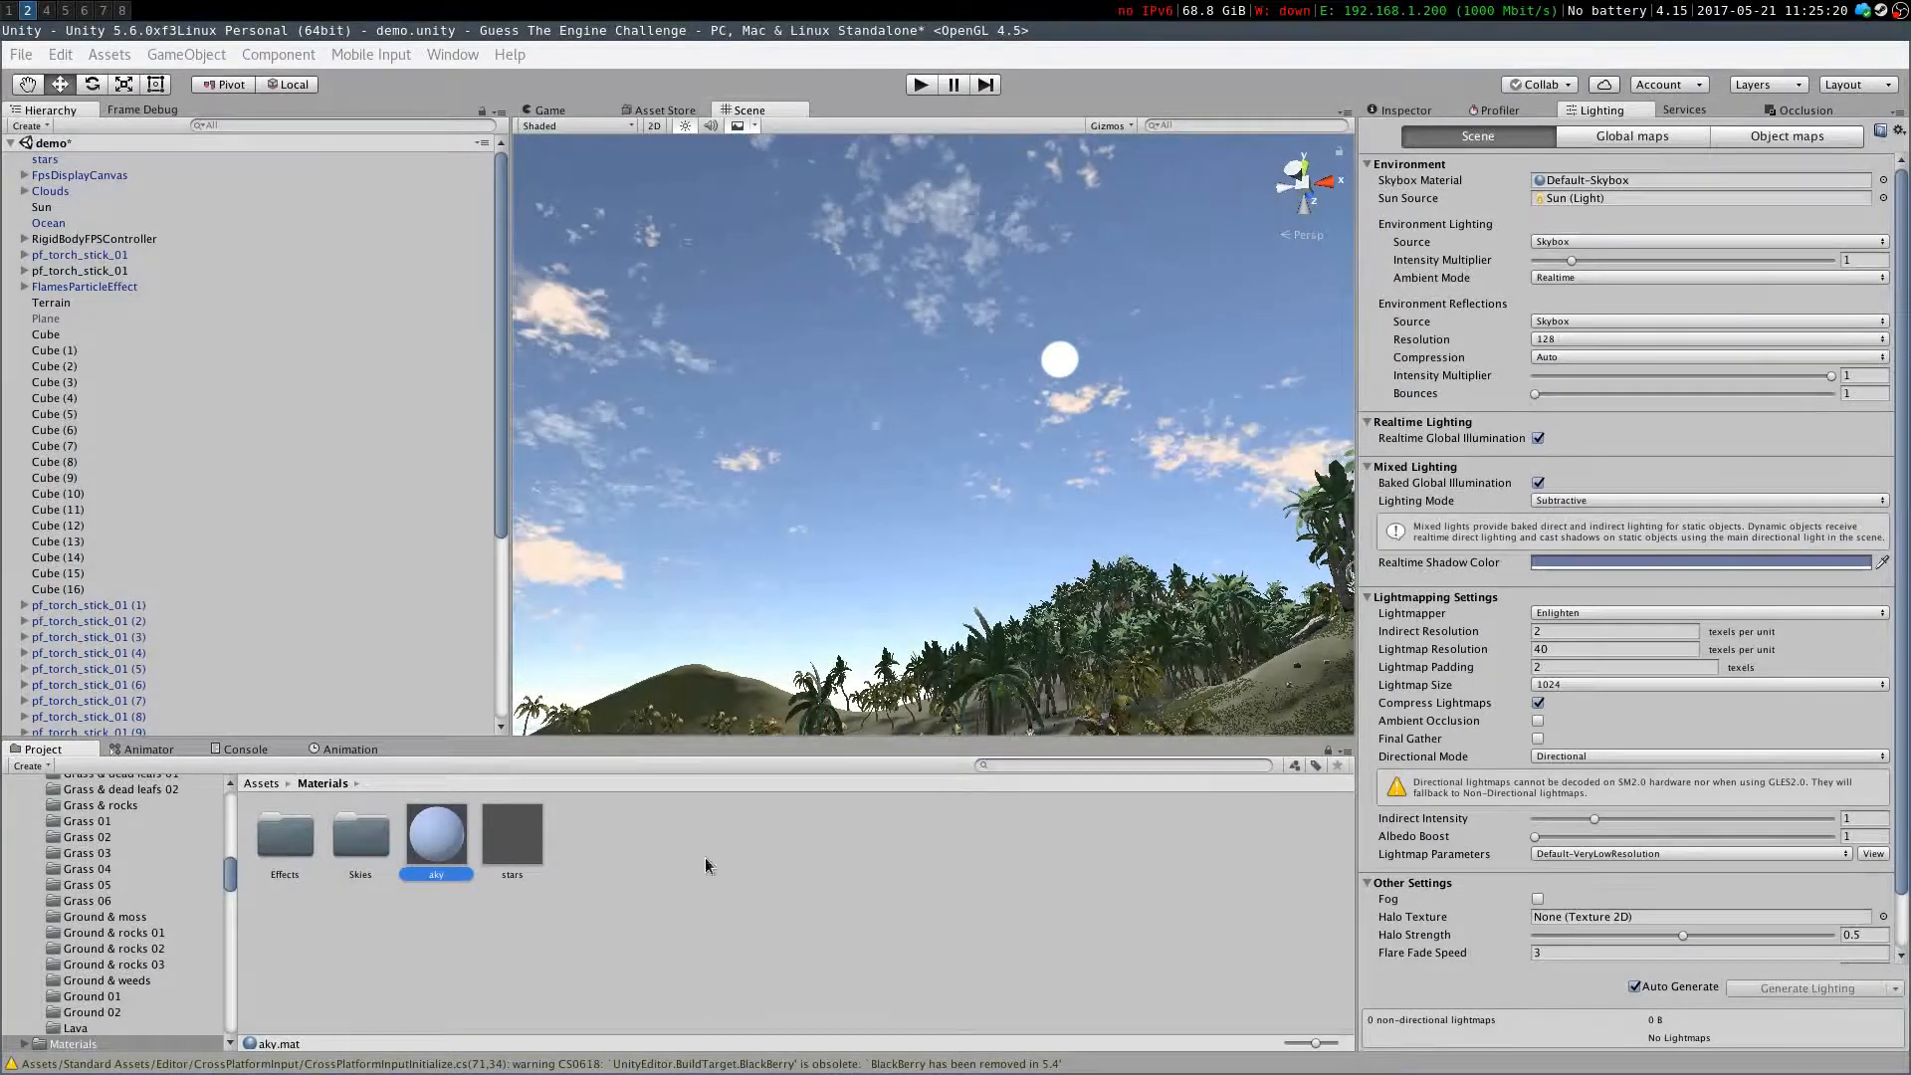
Assign the aky material as the Skybox Material and set its shader to Skybox/Procedural
{"action": "left_click_drag", "start_coordinate": [458, 844], "coordinate": [1622, 180]}
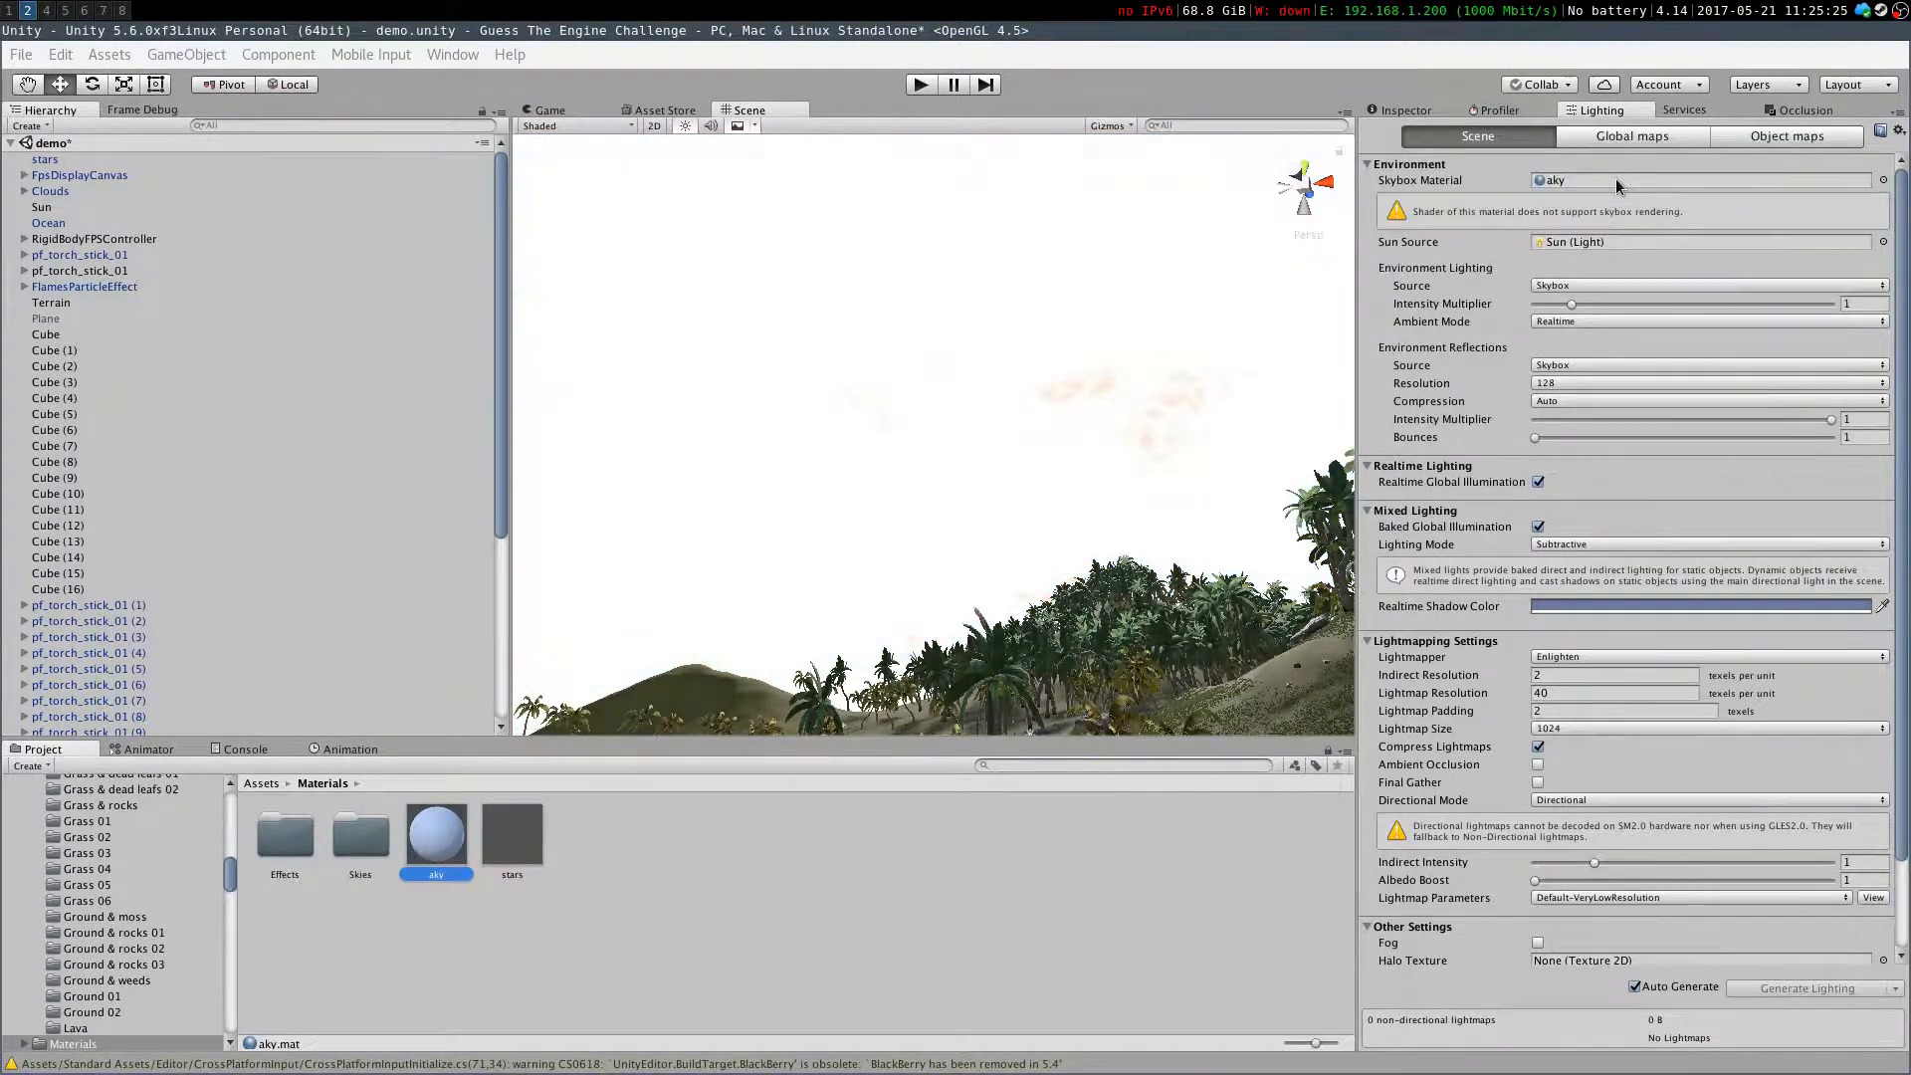
{"action": "left_click", "coordinate": [1425, 107]}
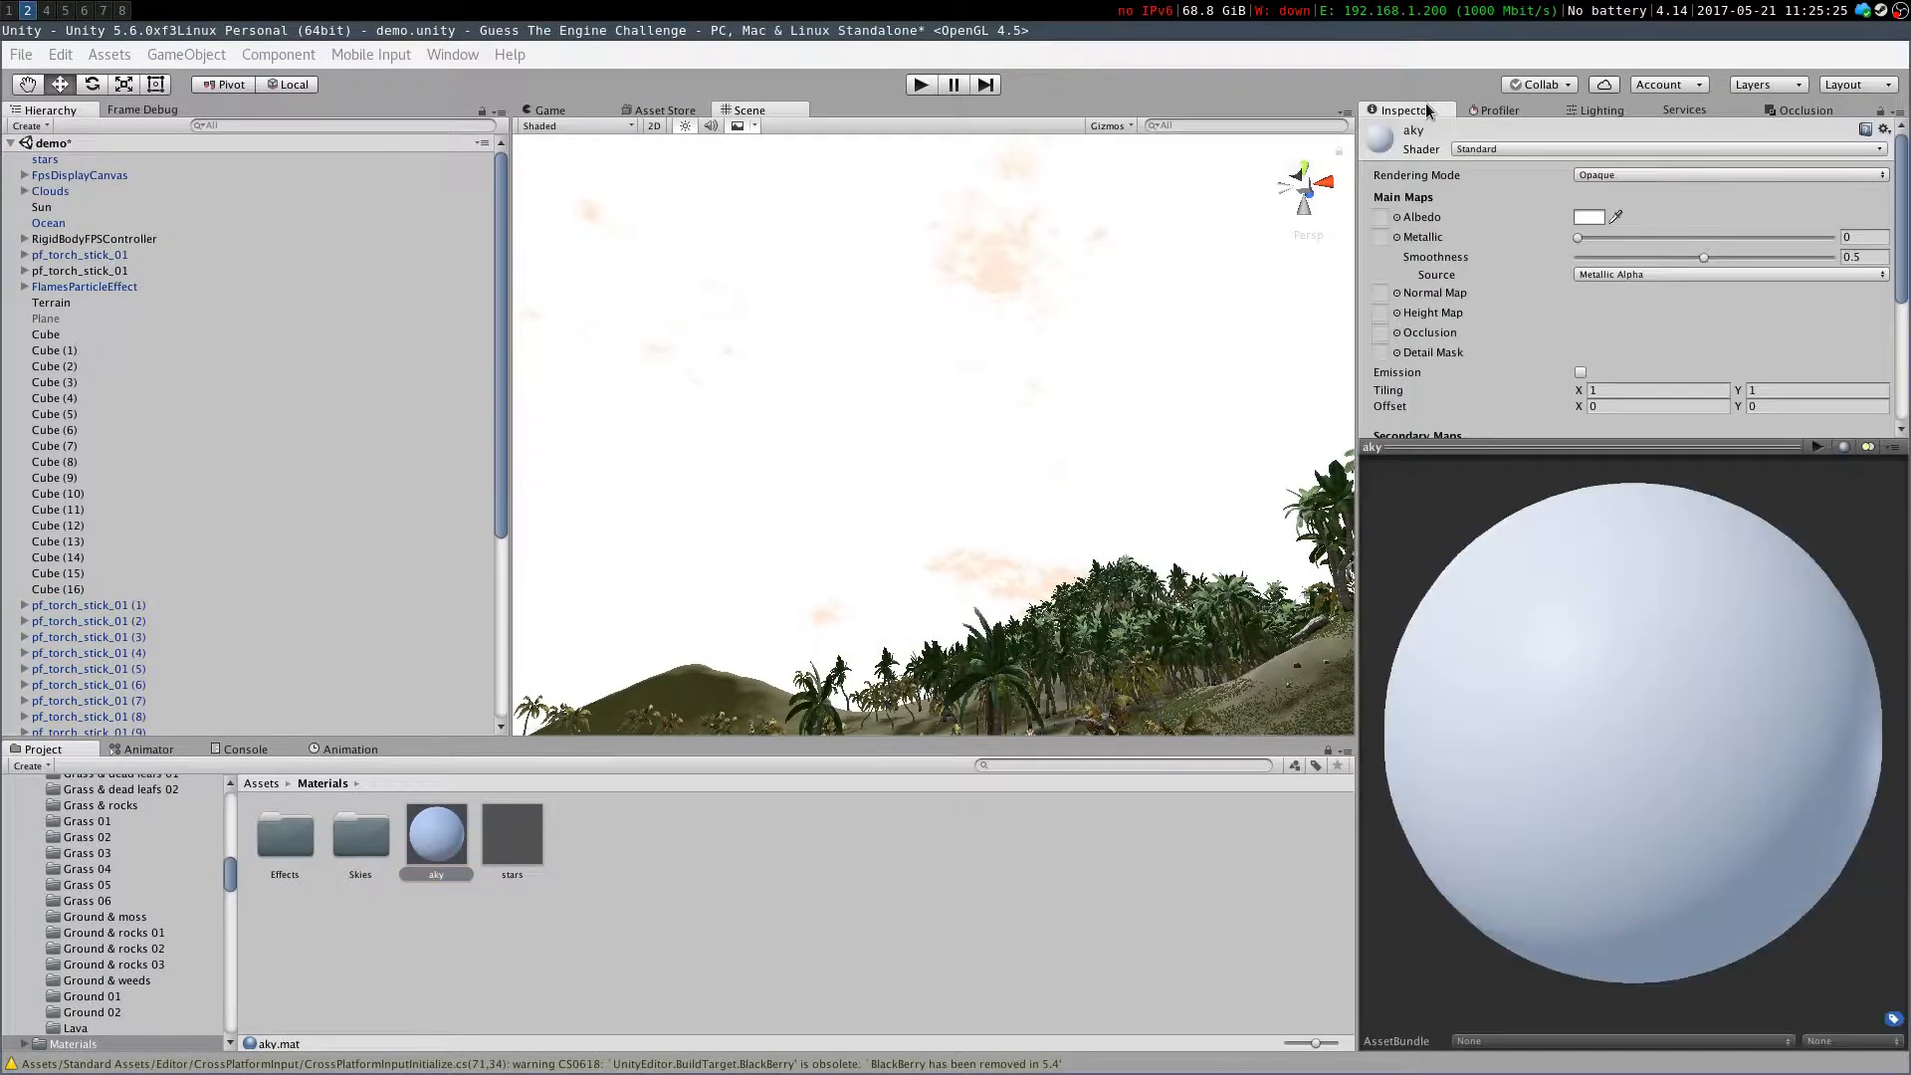
{"action": "left_click", "coordinate": [1614, 148]}
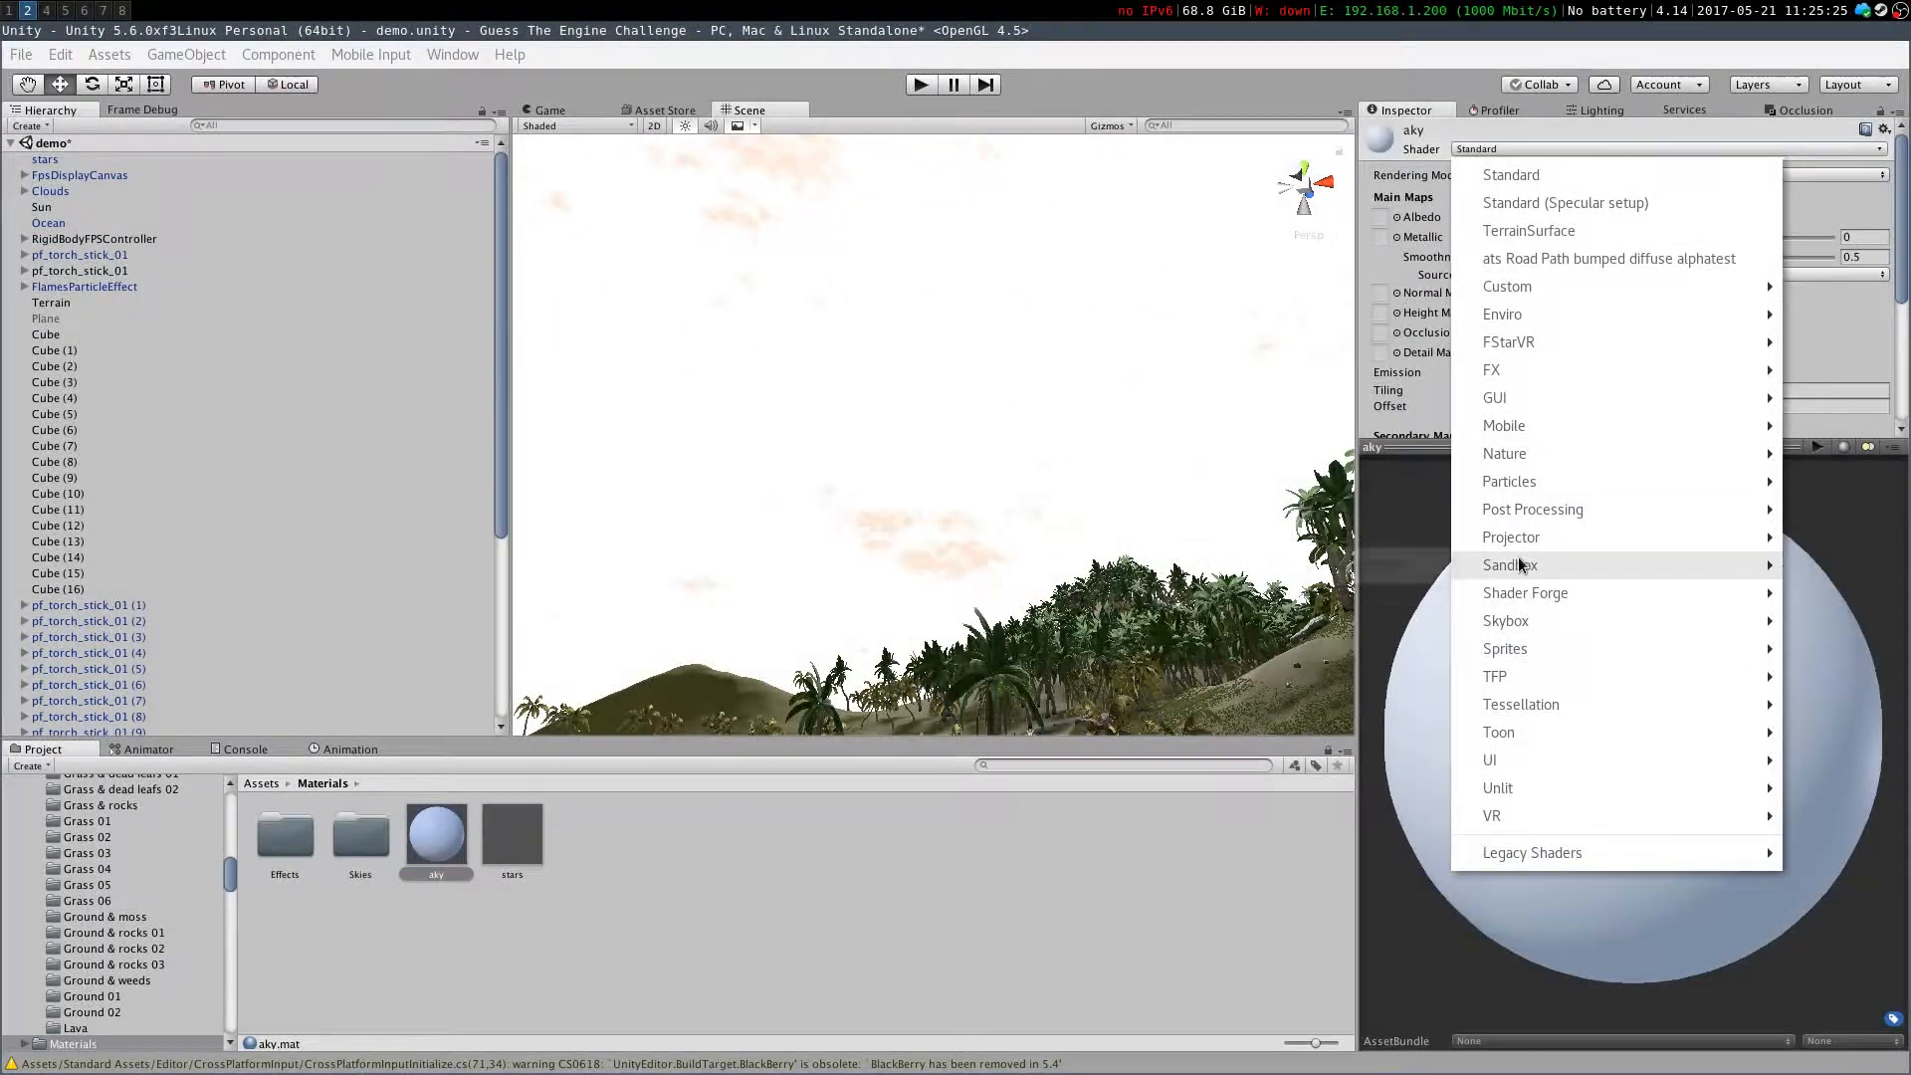
{"action": "mouse_move", "coordinate": [1524, 615]}
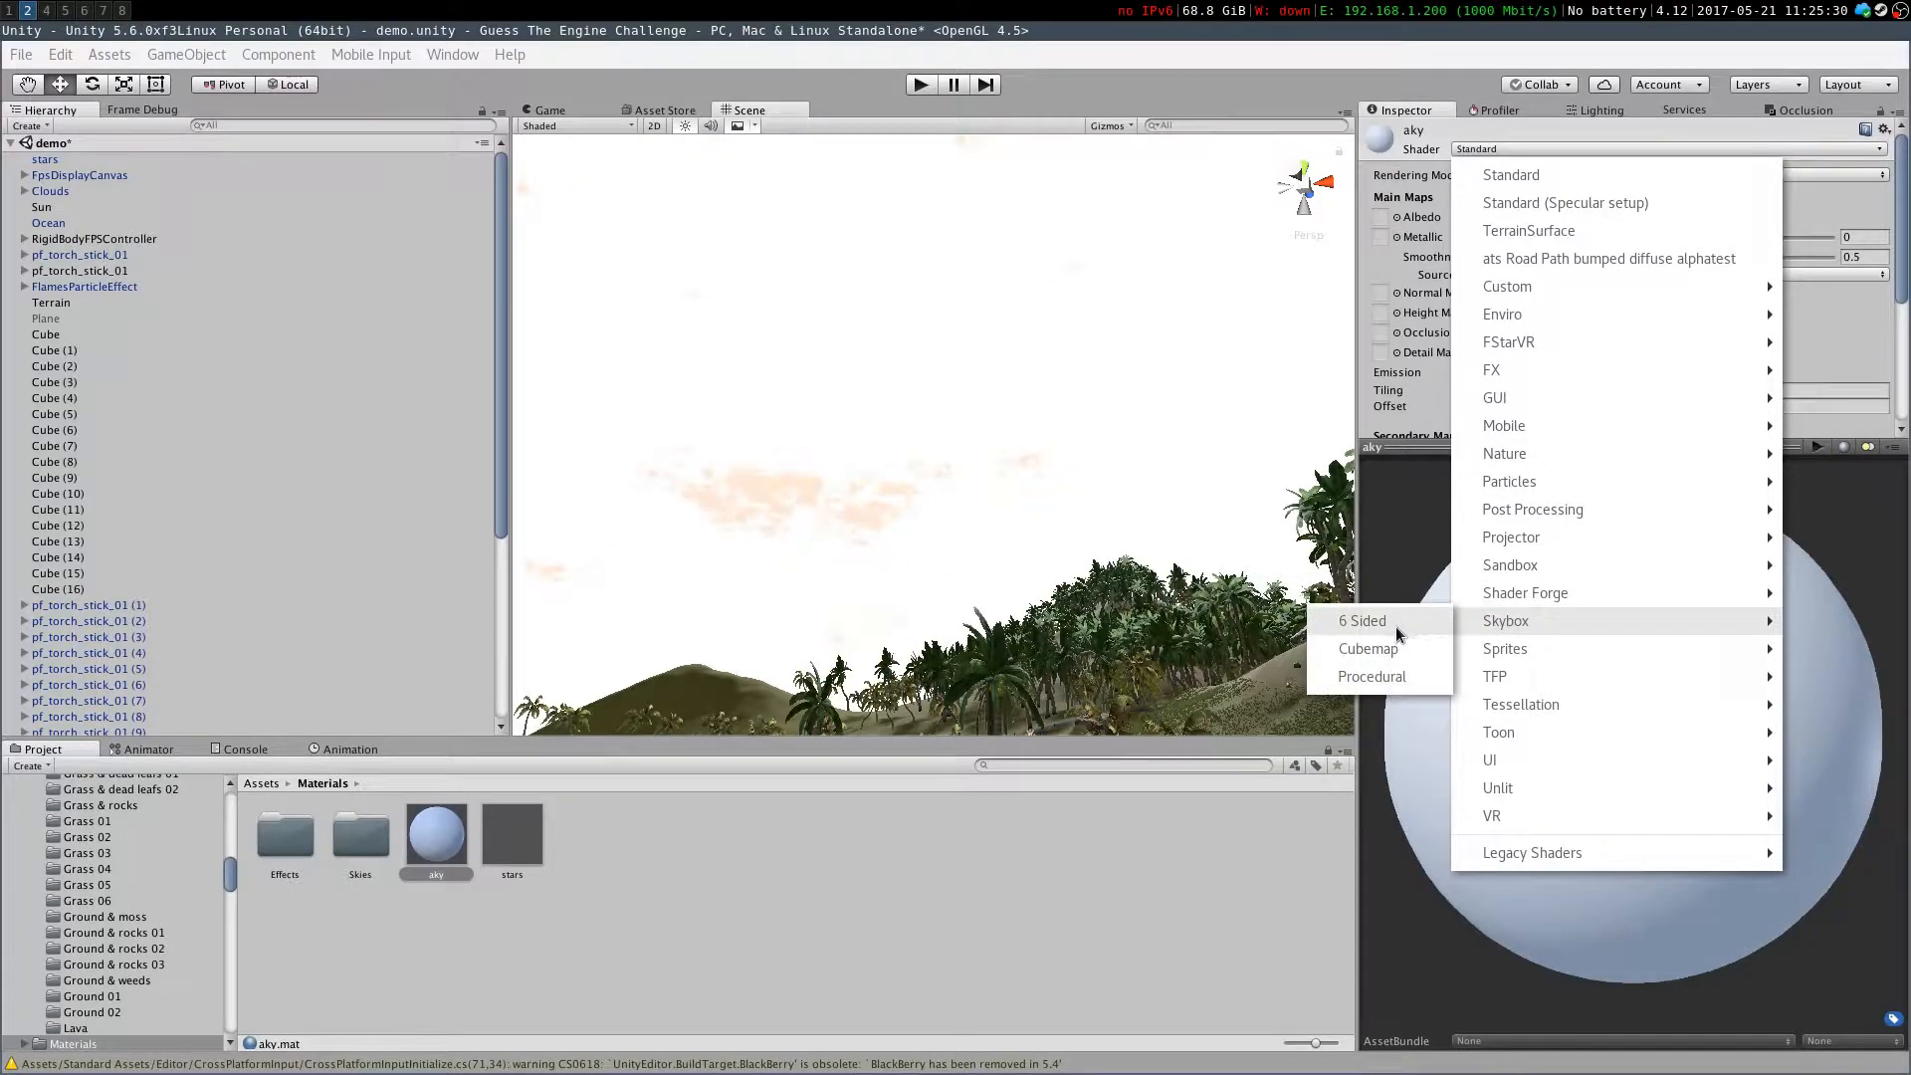
{"action": "left_click", "coordinate": [1373, 677]}
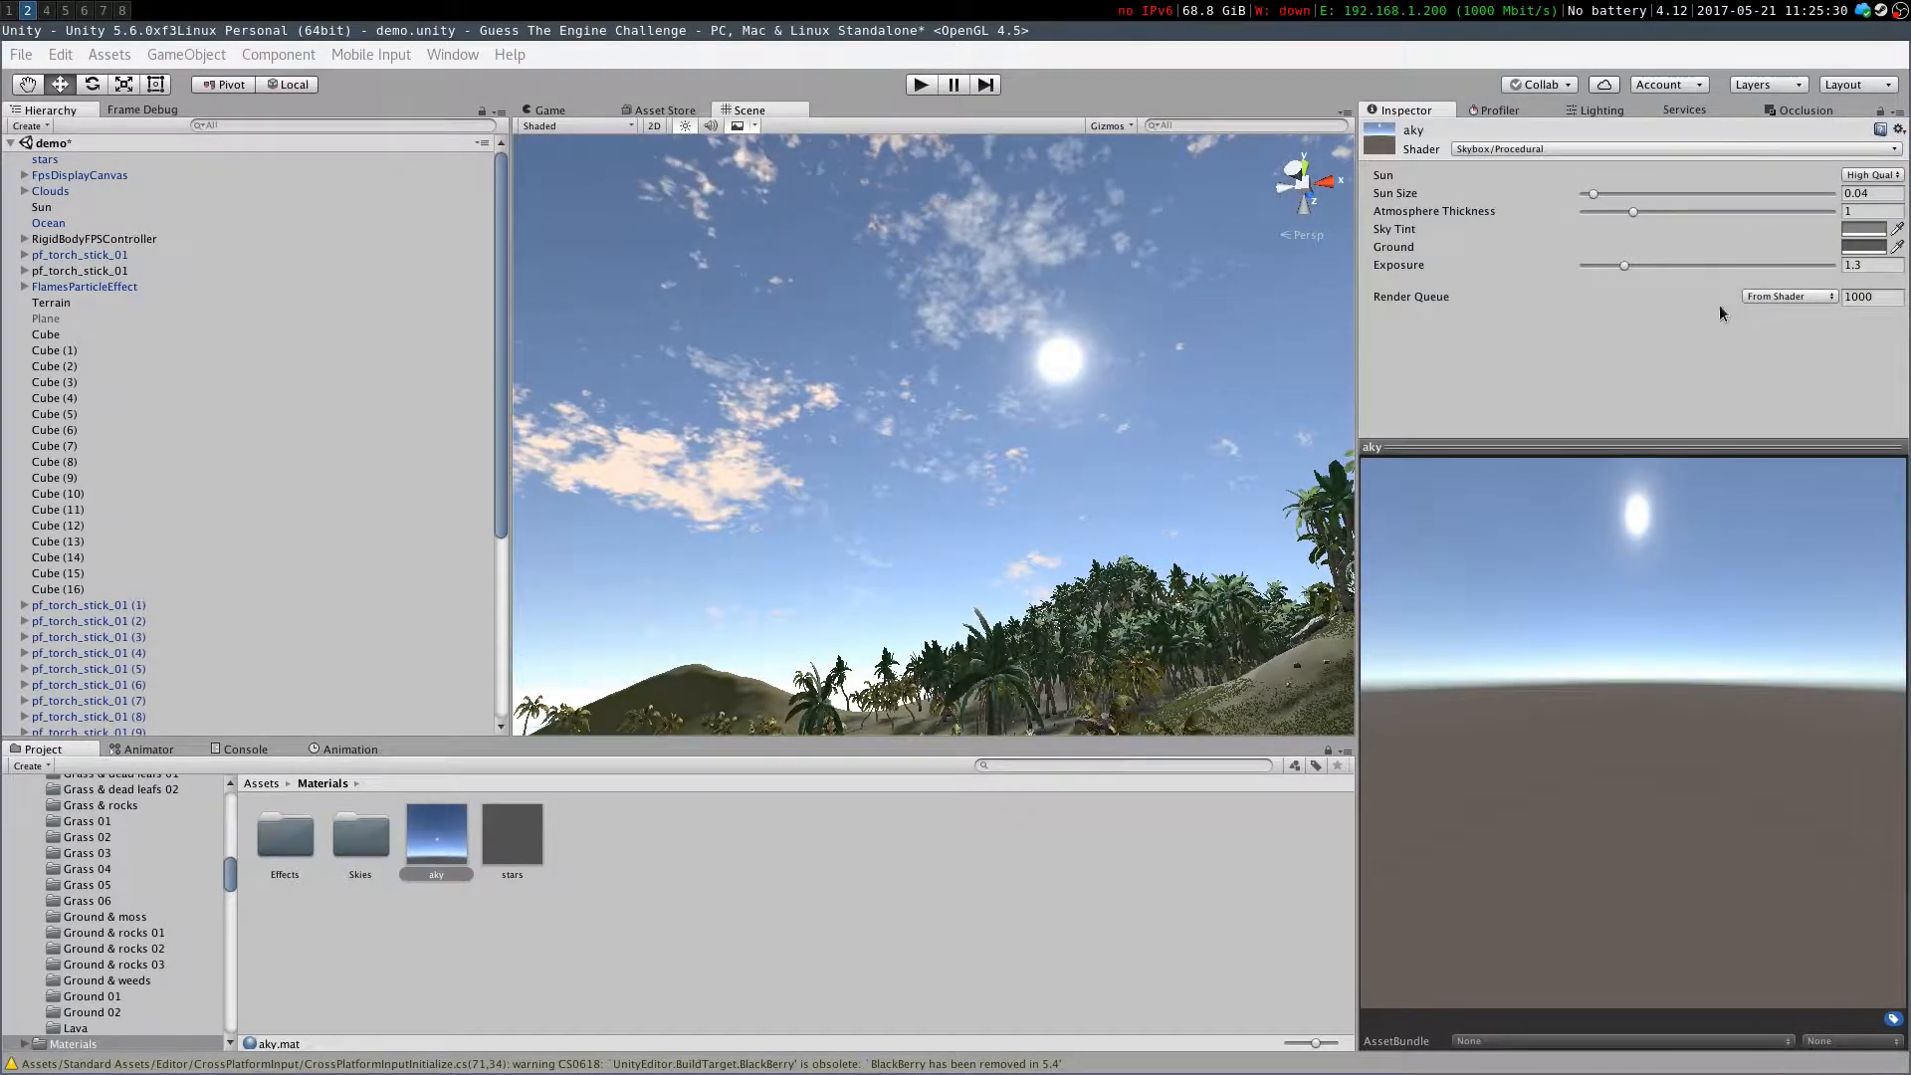
Save the scene
{"action": "right_click_drag", "start_coordinate": [1075, 432], "coordinate": [1121, 602]}
{"action": "key", "text": "ctrl+s"}
Browse the project's Models folder and the assets inside its Props folder
{"action": "left_click", "coordinate": [258, 784]}
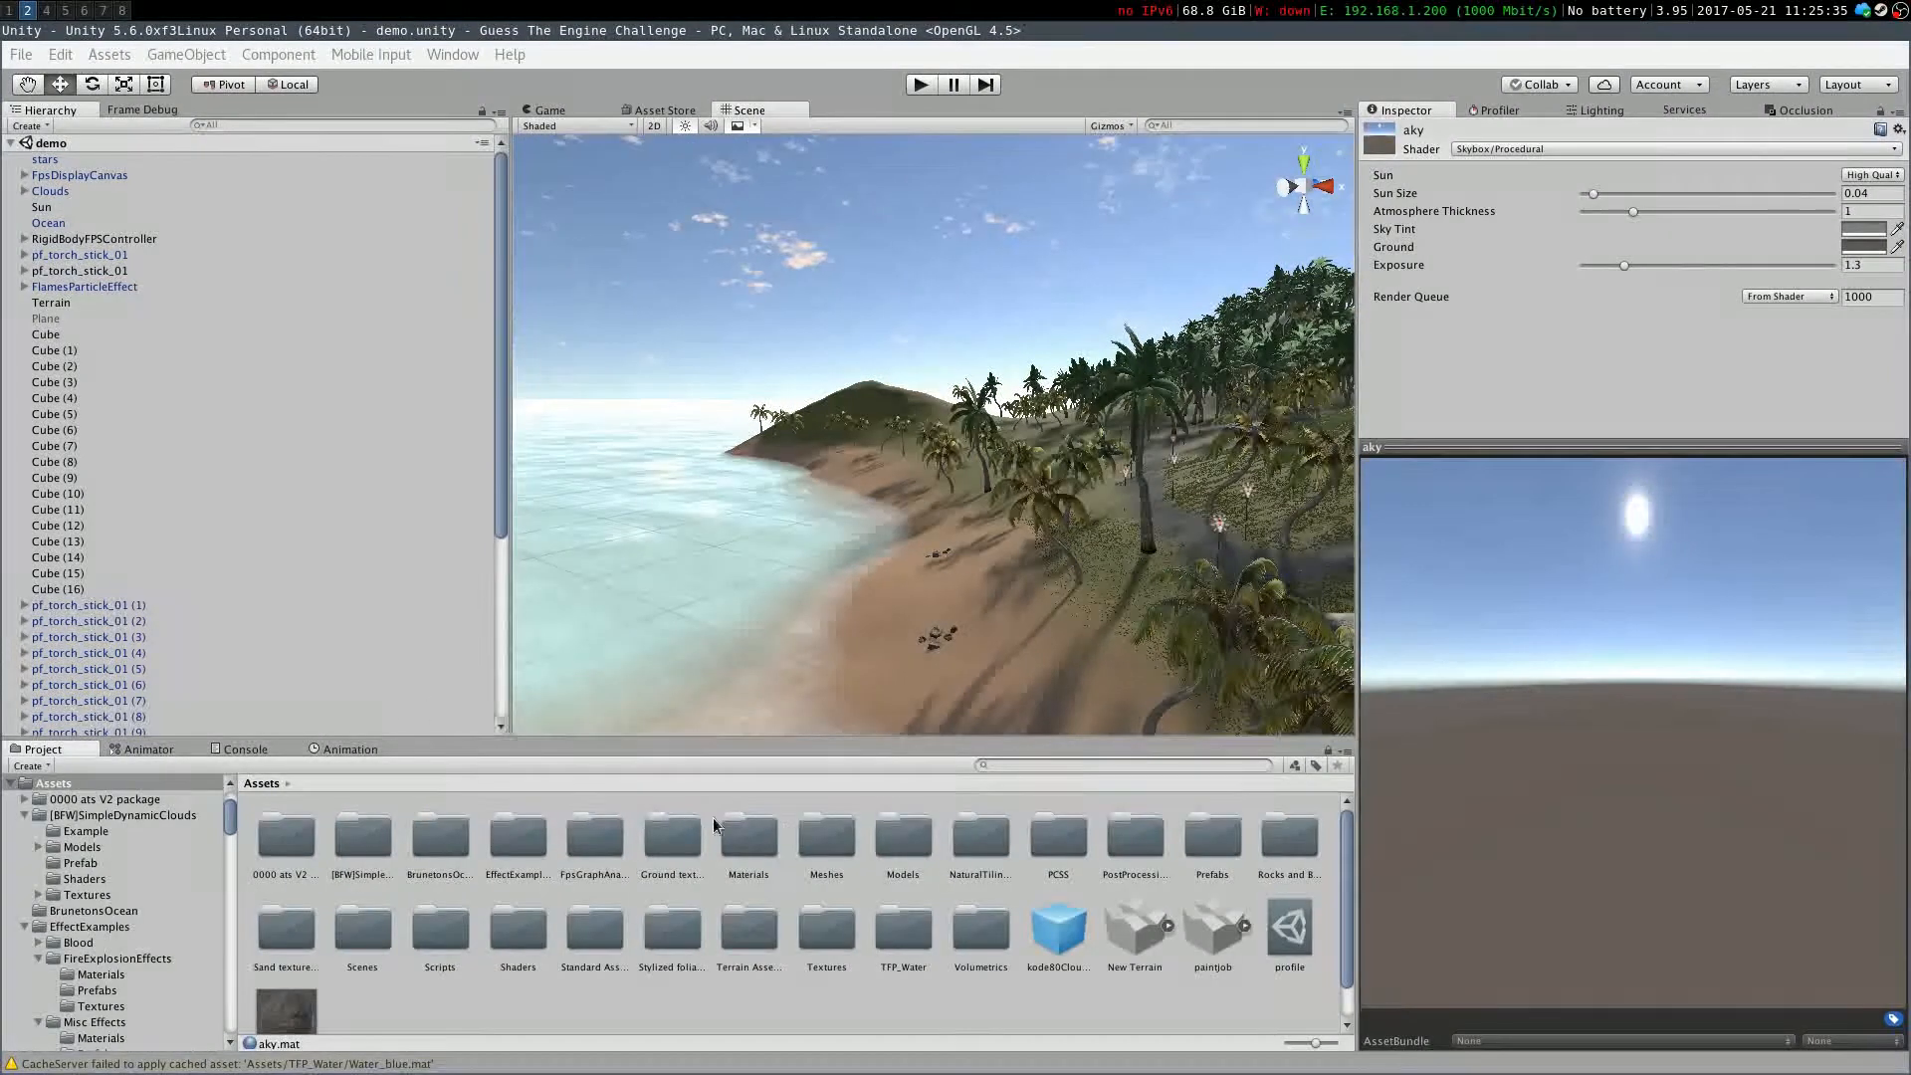
{"action": "left_click", "coordinate": [991, 822]}
{"action": "left_click", "coordinate": [752, 834]}
{"action": "left_click", "coordinate": [983, 834]}
{"action": "left_click", "coordinate": [1043, 836]}
{"action": "double_click", "coordinate": [894, 837]}
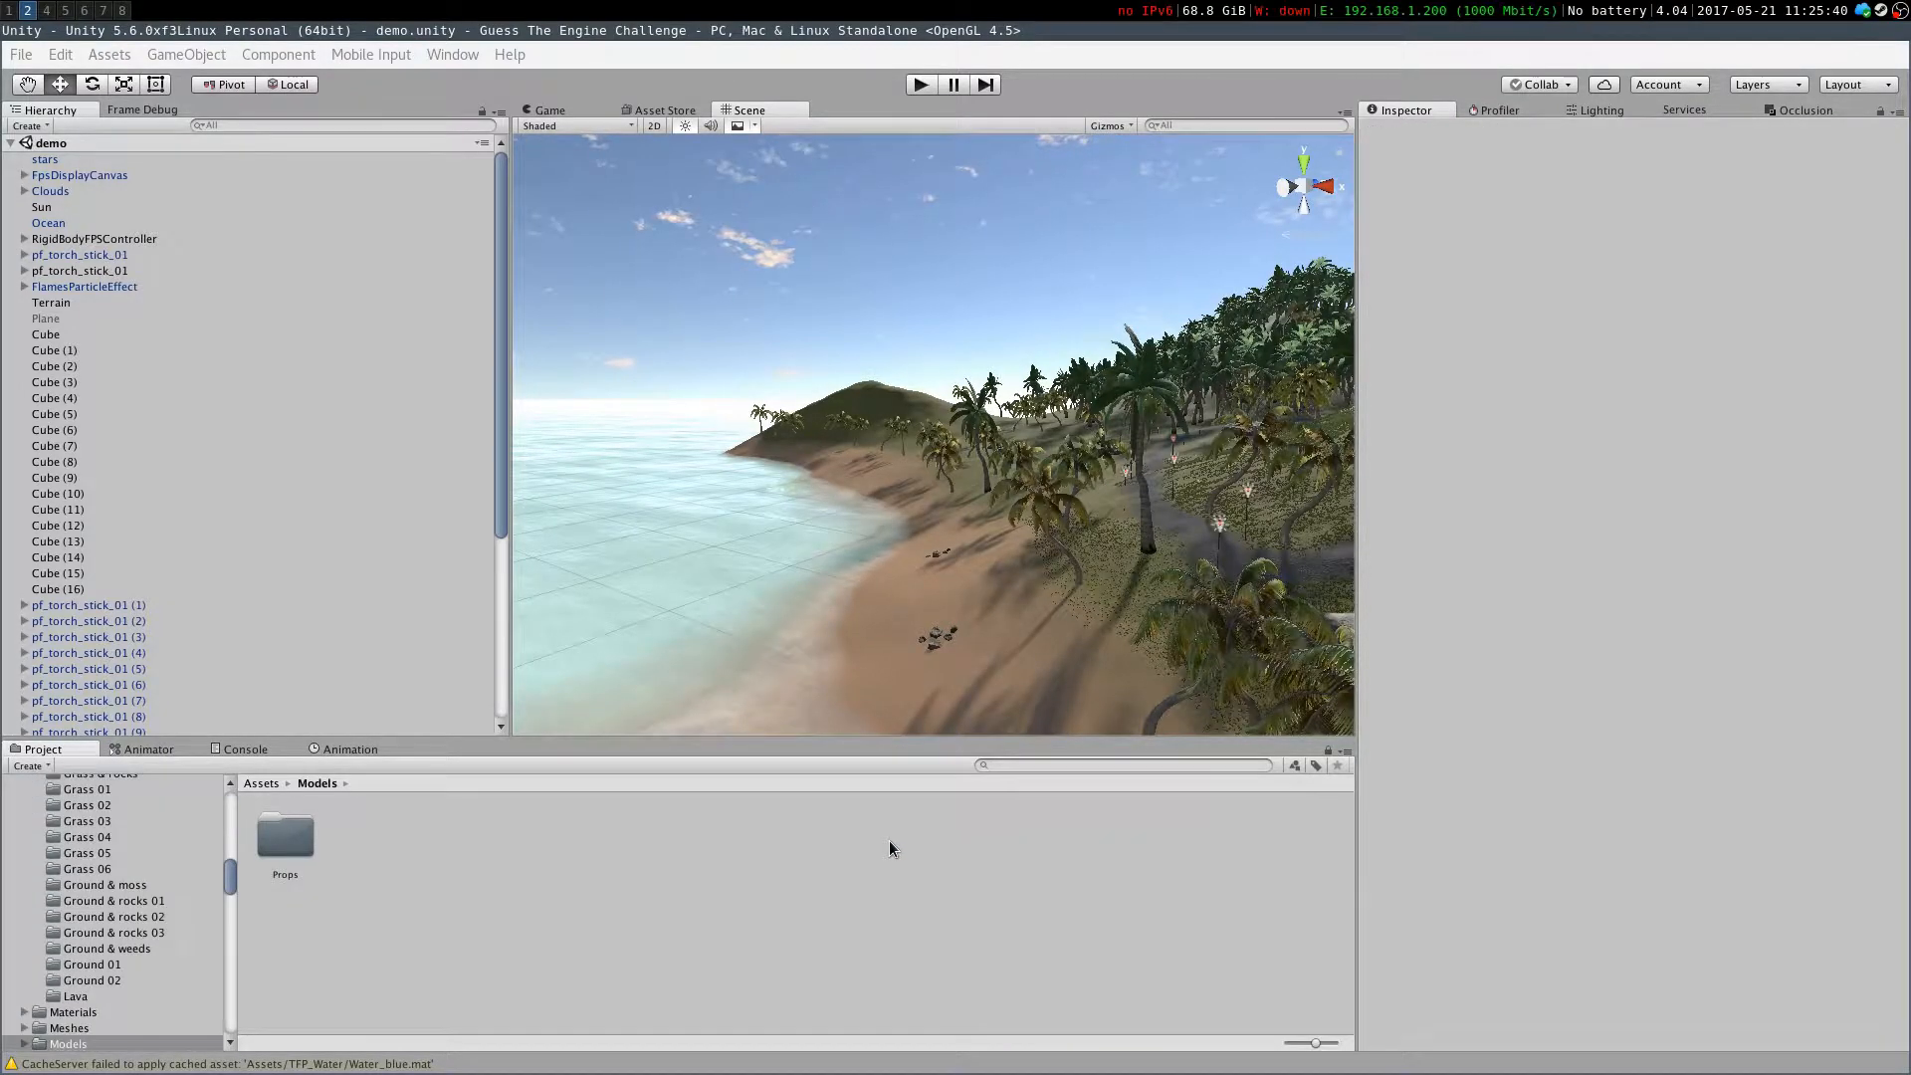
{"action": "double_click", "coordinate": [285, 832]}
{"action": "left_click", "coordinate": [279, 832]}
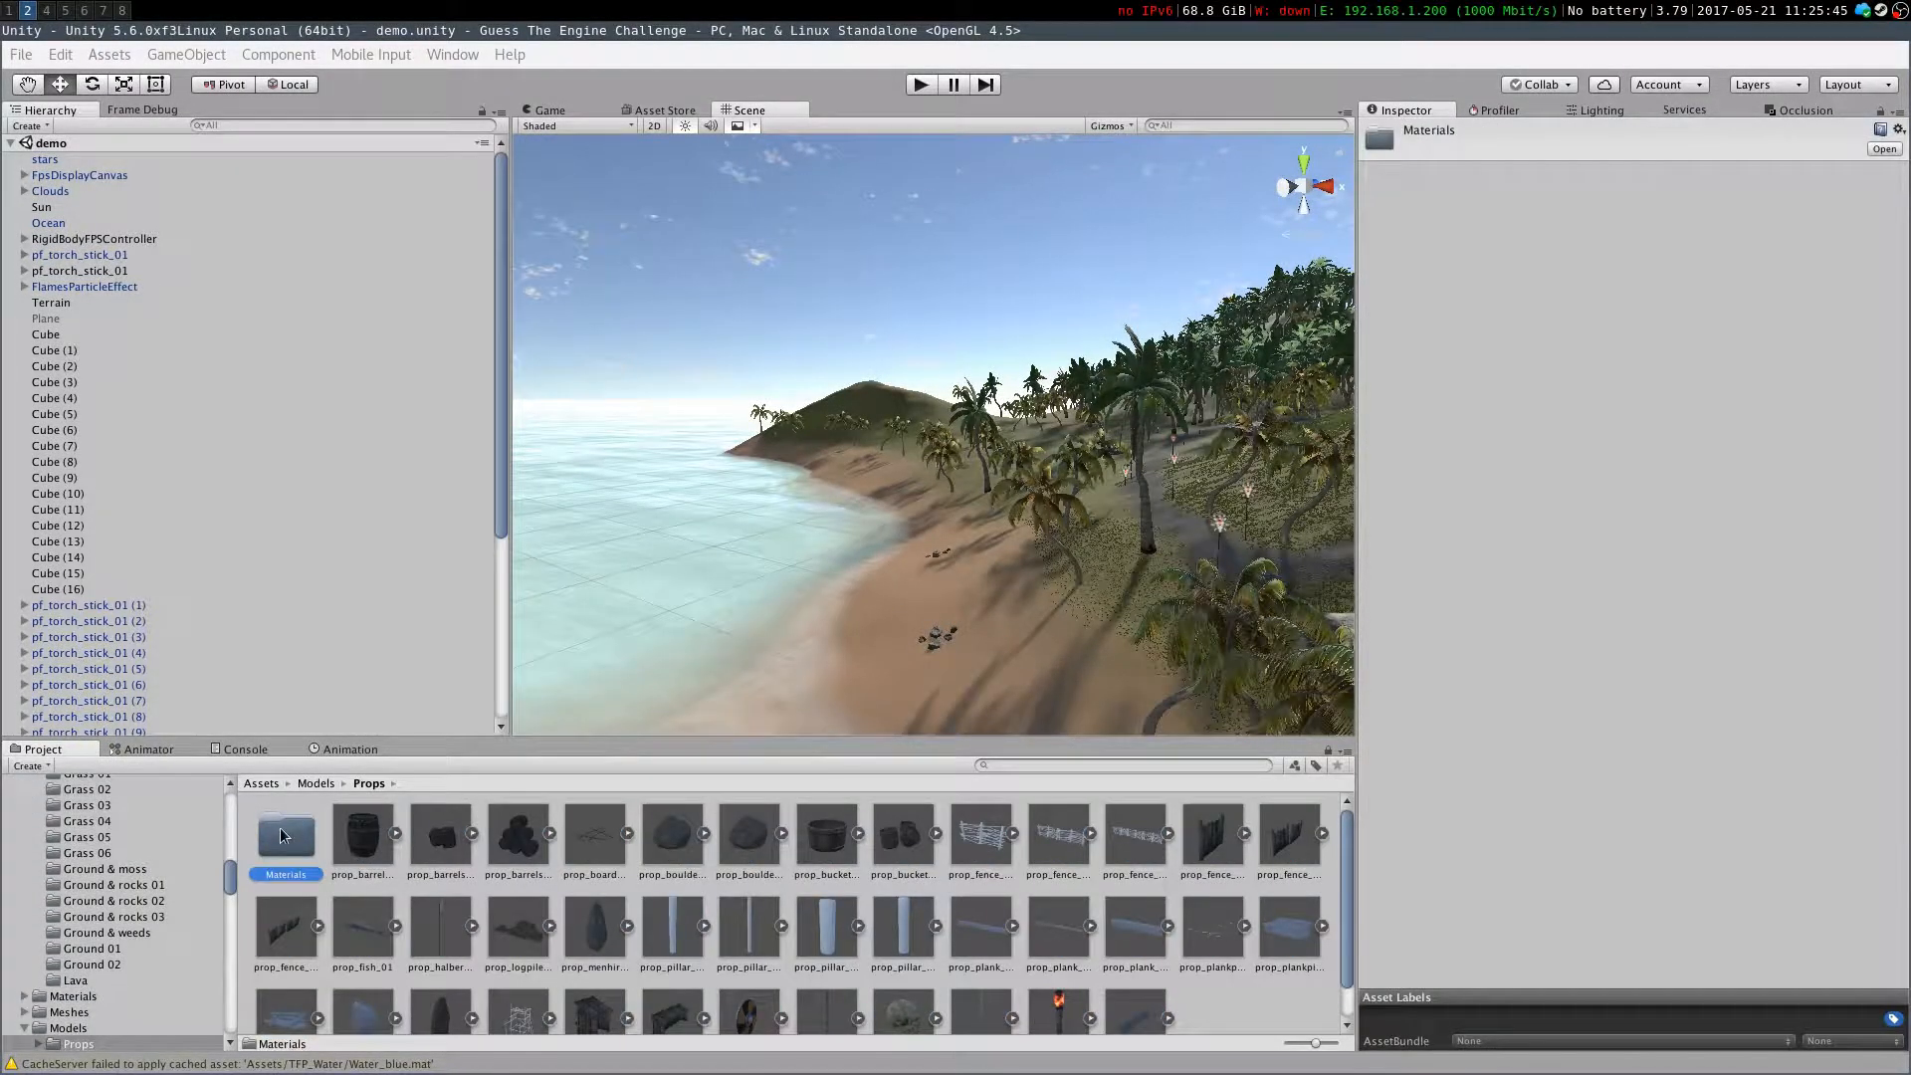
Search the Asset Store for vikings village and open the free Viking Village package by Unity Technologies
{"action": "left_click", "coordinate": [664, 110]}
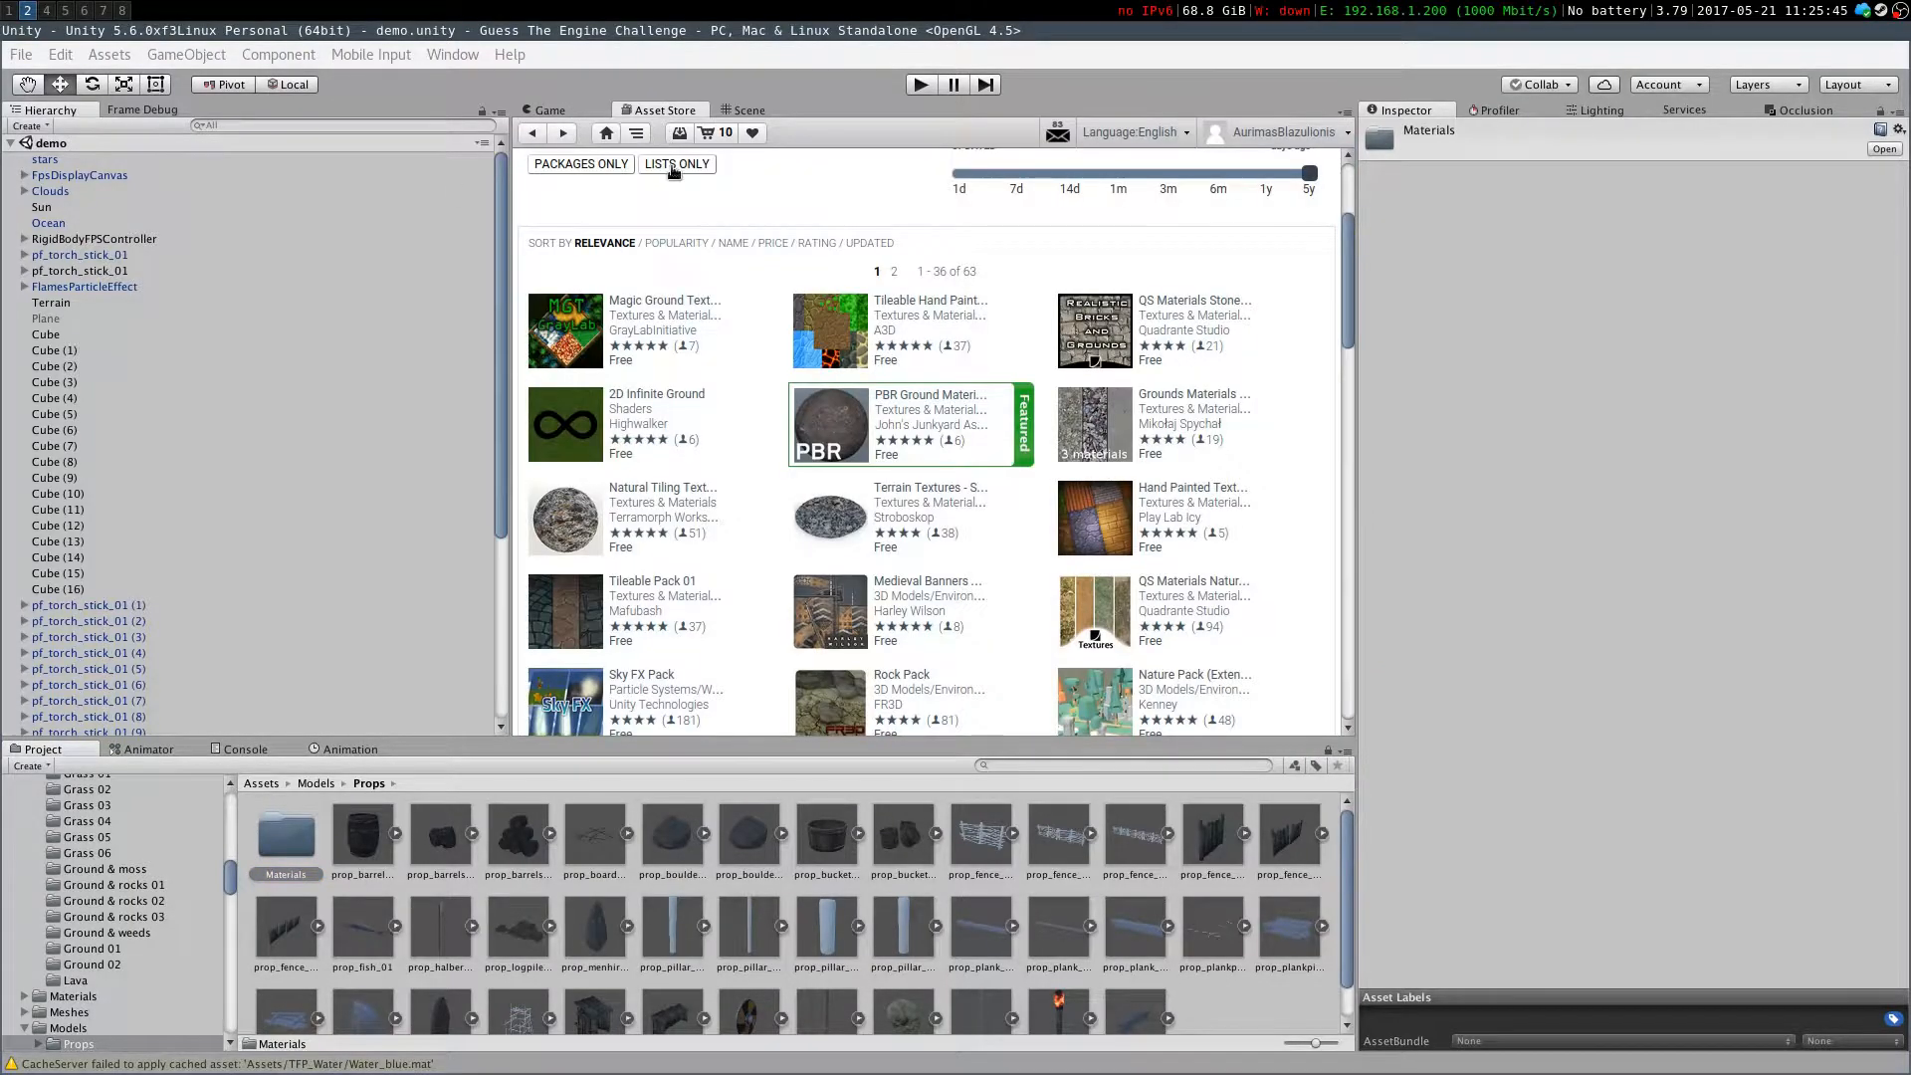
{"action": "left_click", "coordinate": [1183, 173]}
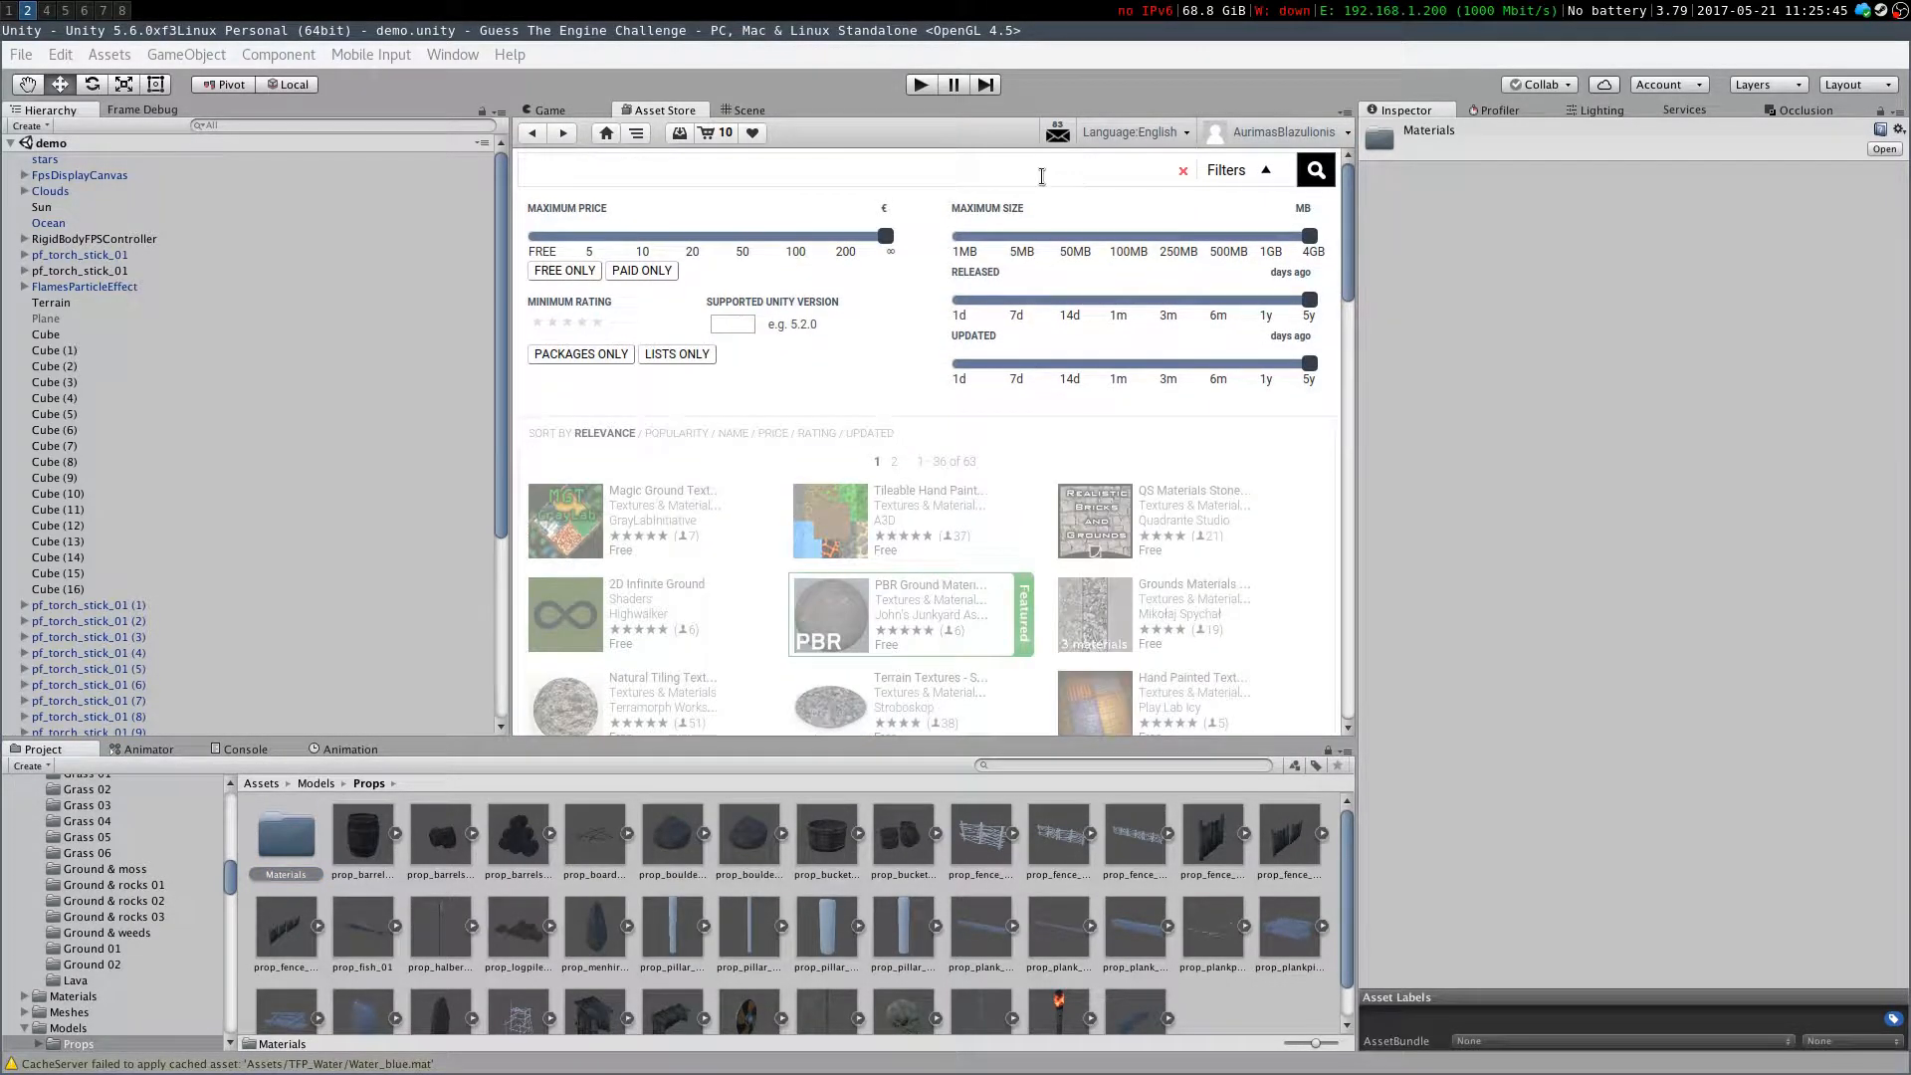
{"action": "type", "text": "vikings village"}
{"action": "key", "text": "Return"}
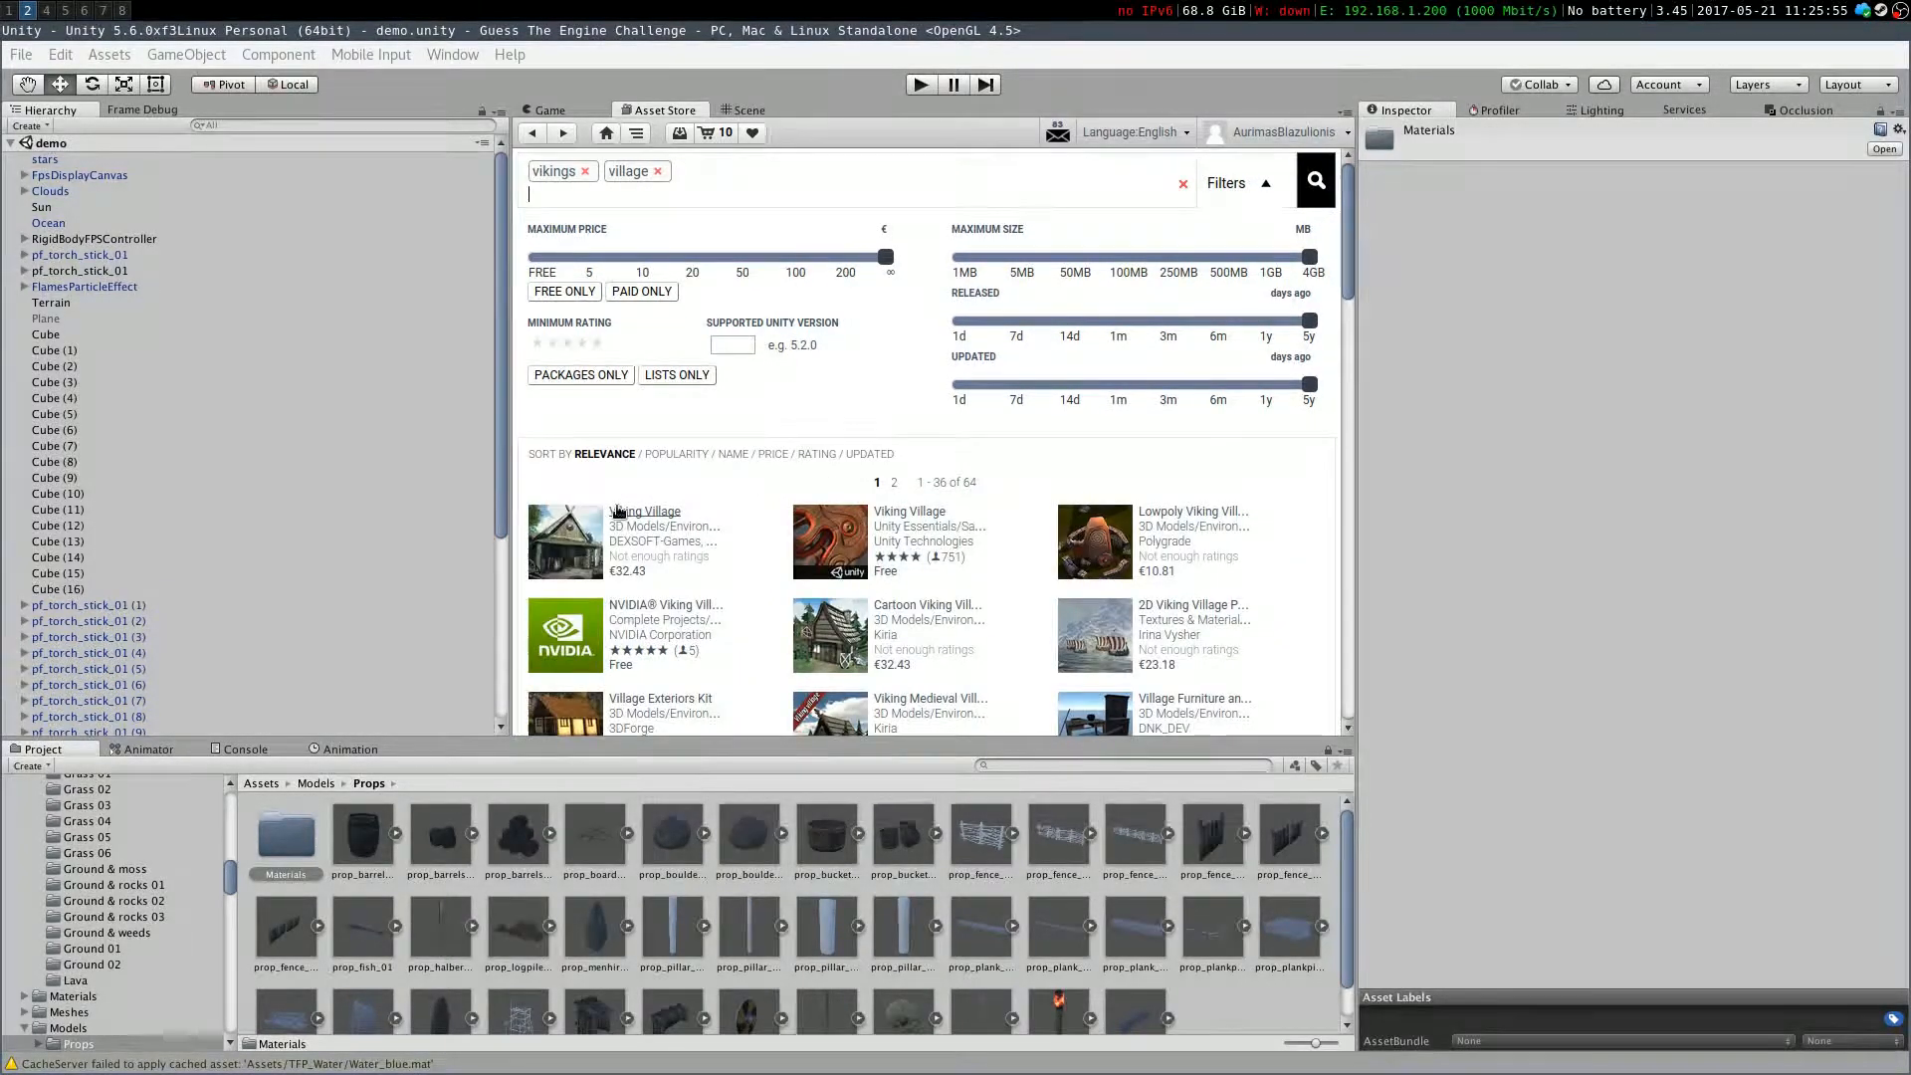
{"action": "left_click", "coordinate": [840, 555]}
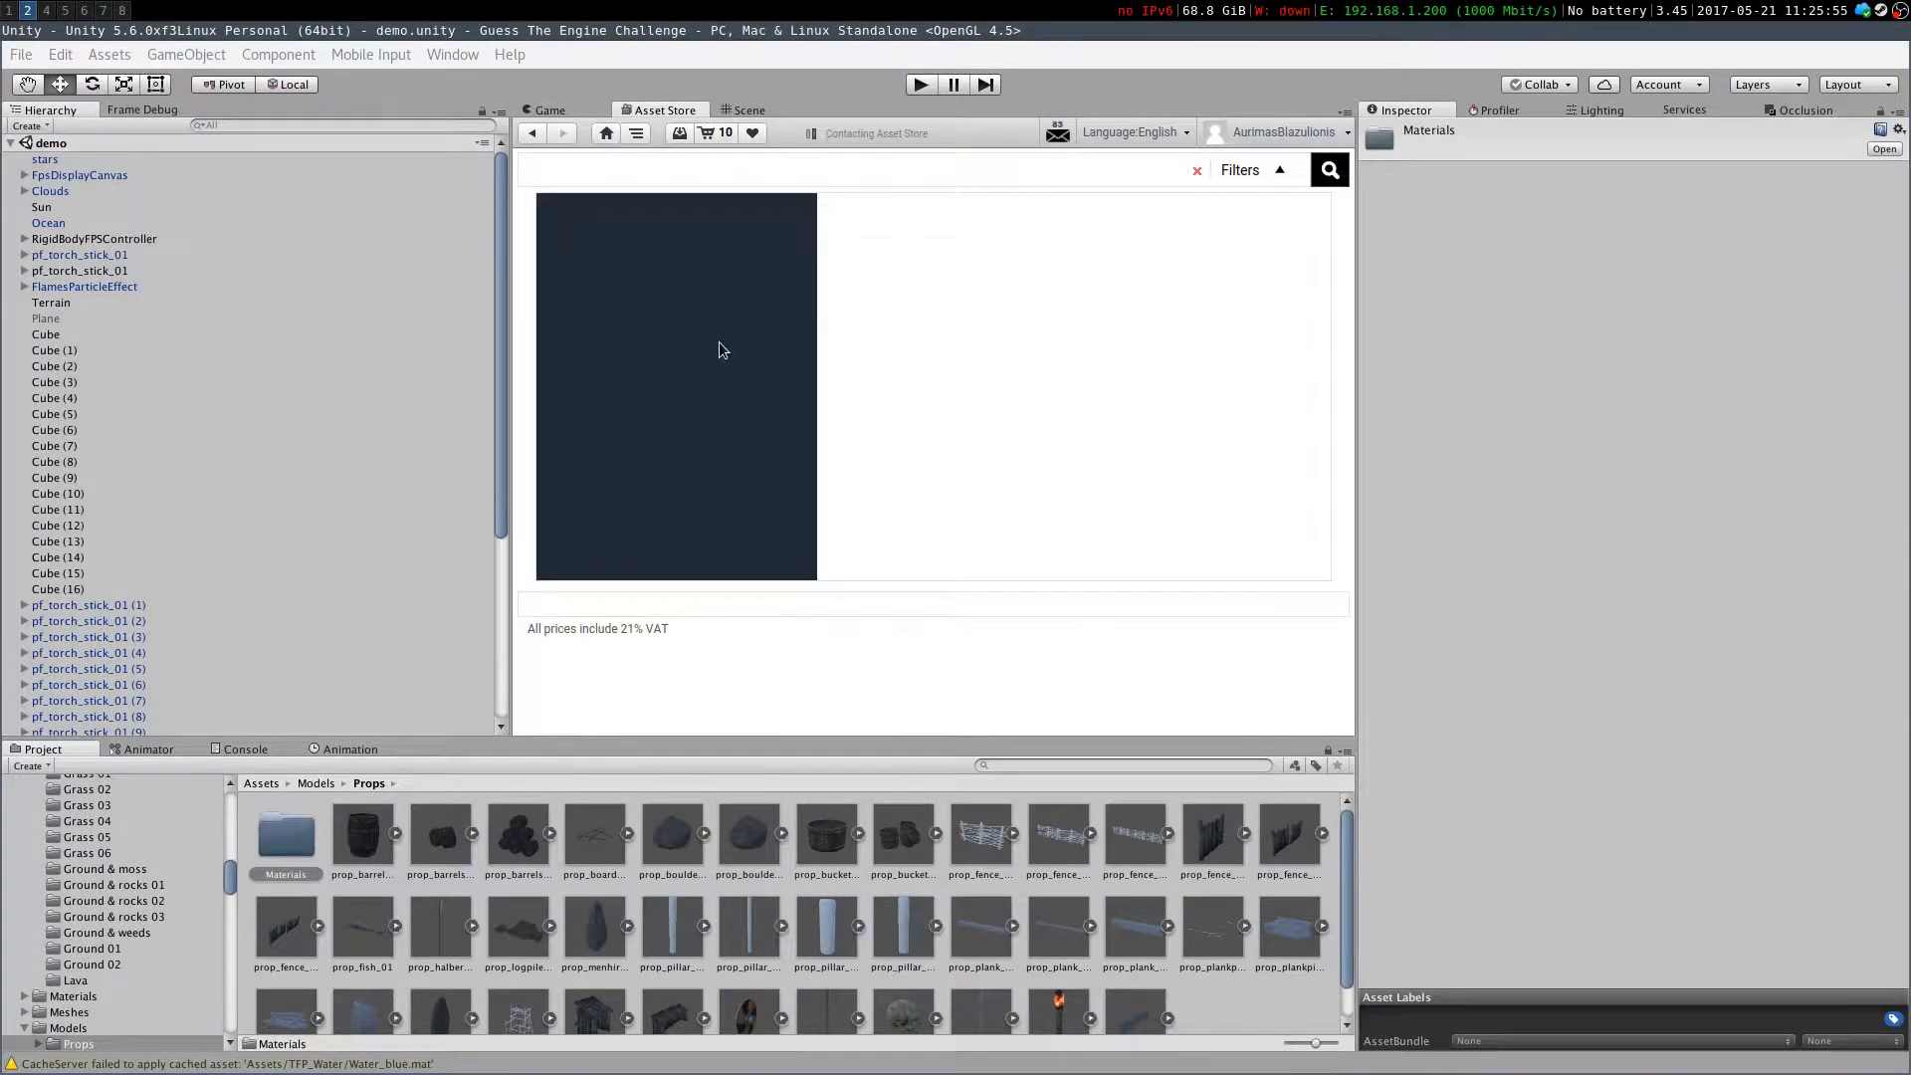
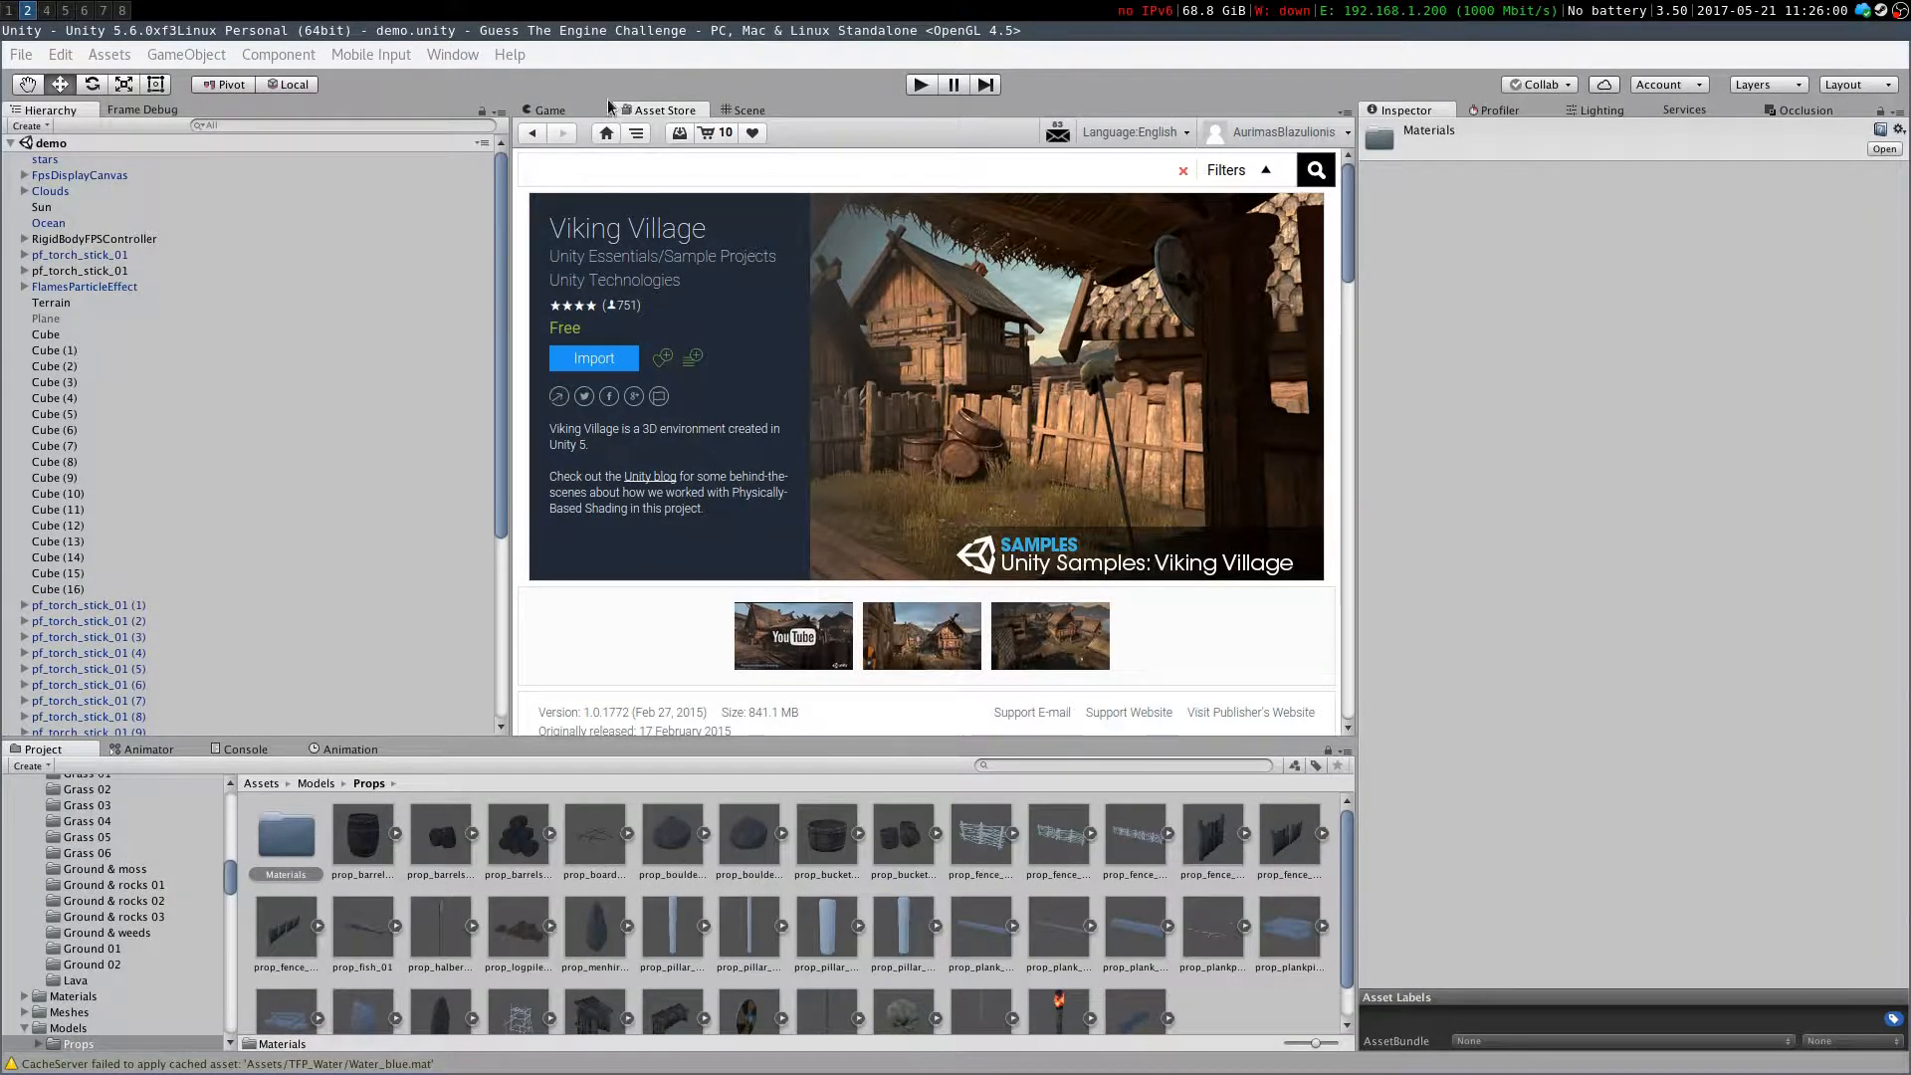
Search the Asset Store for rocks and boulders and limit the results to free assets
{"action": "left_click", "coordinate": [723, 108]}
{"action": "right_click_drag", "start_coordinate": [785, 315], "coordinate": [1013, 441]}
{"action": "left_click", "coordinate": [657, 109]}
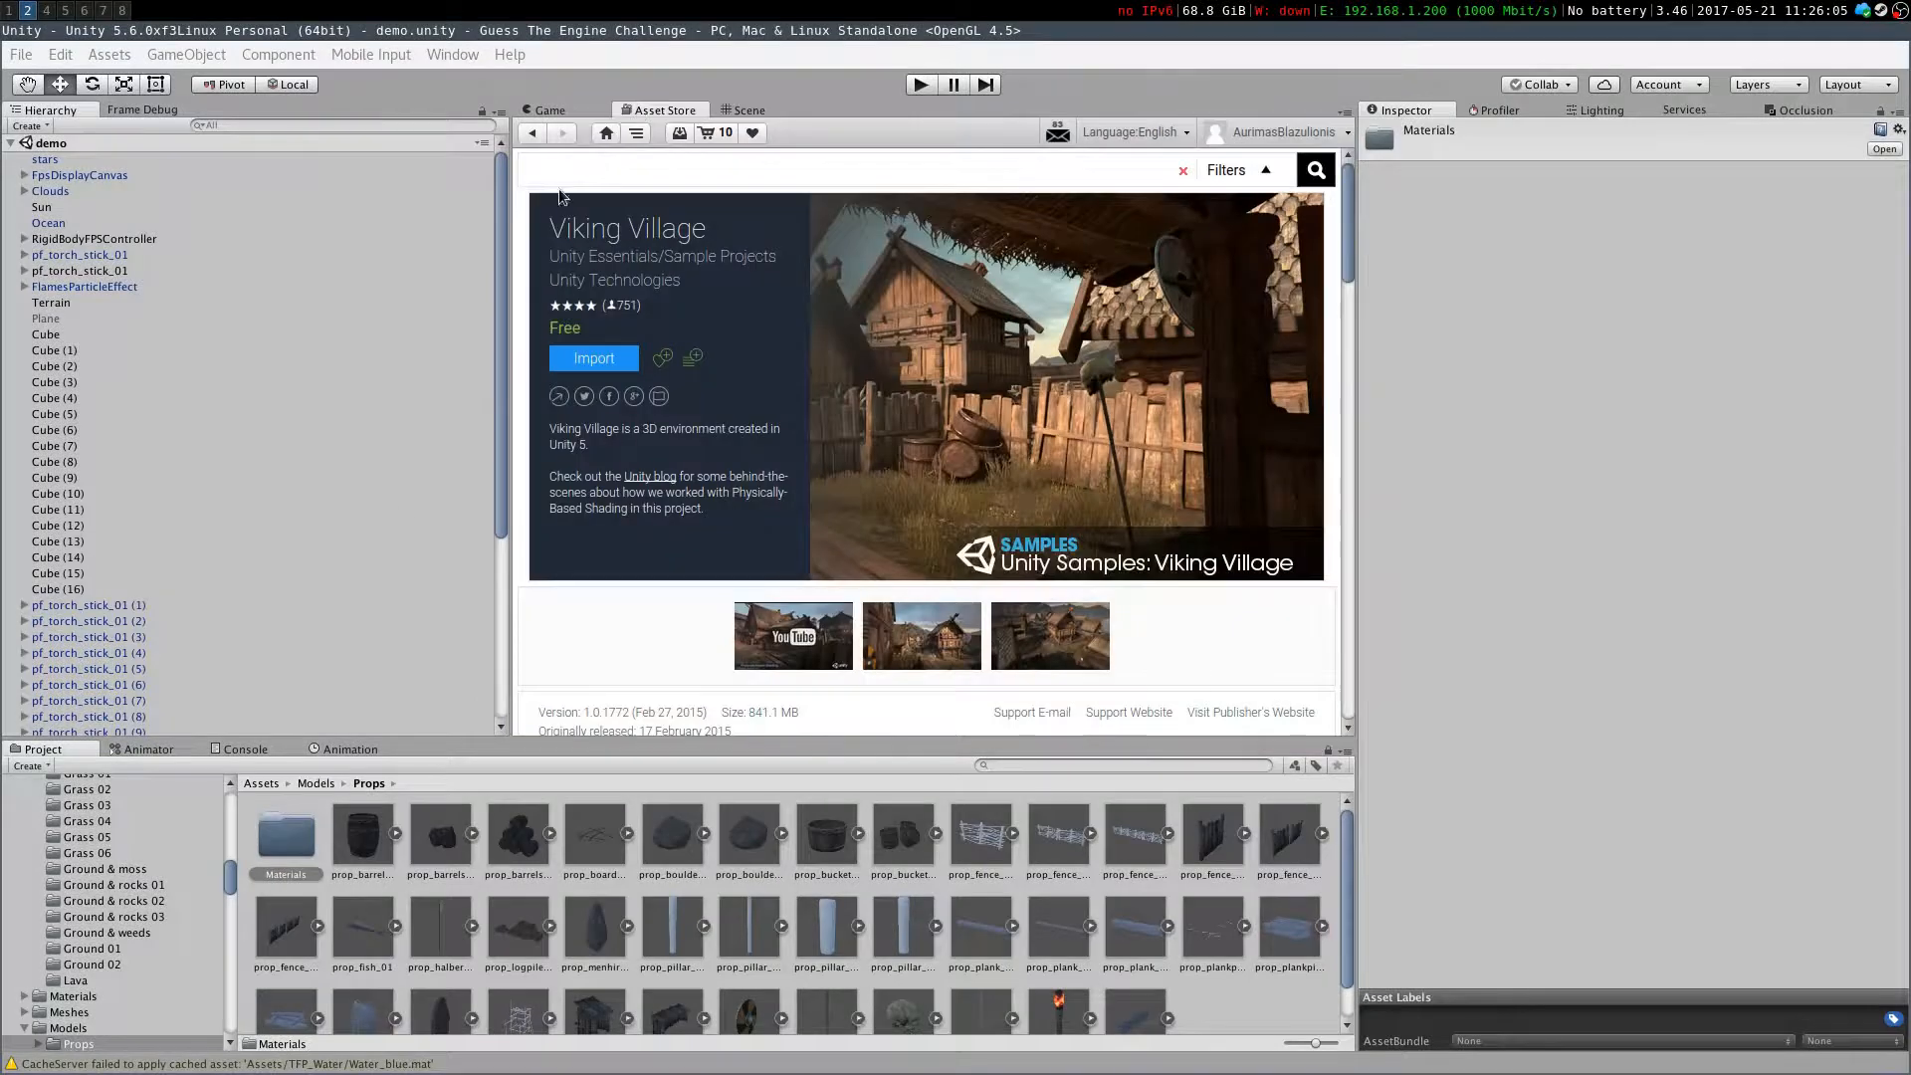
{"action": "left_click", "coordinate": [275, 782]}
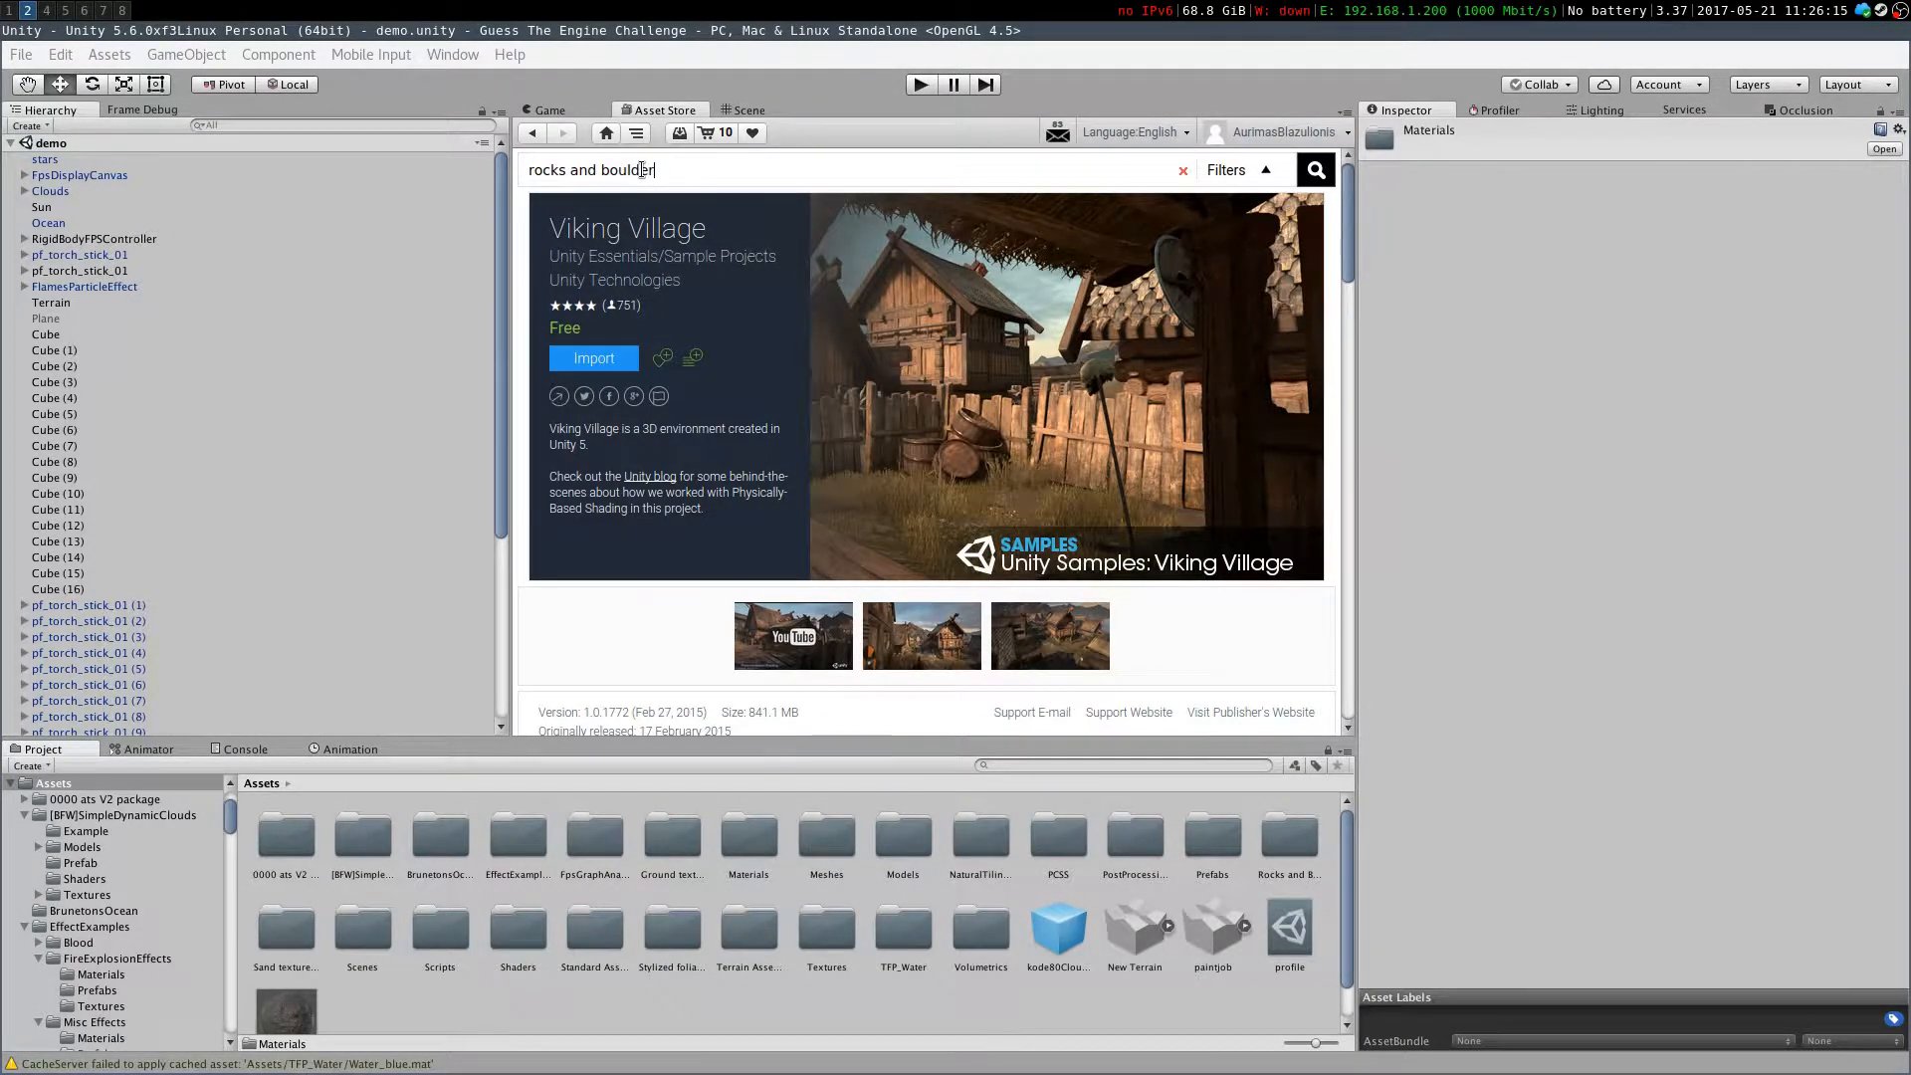
{"action": "type", "text": "s"}
{"action": "key", "text": "Return"}
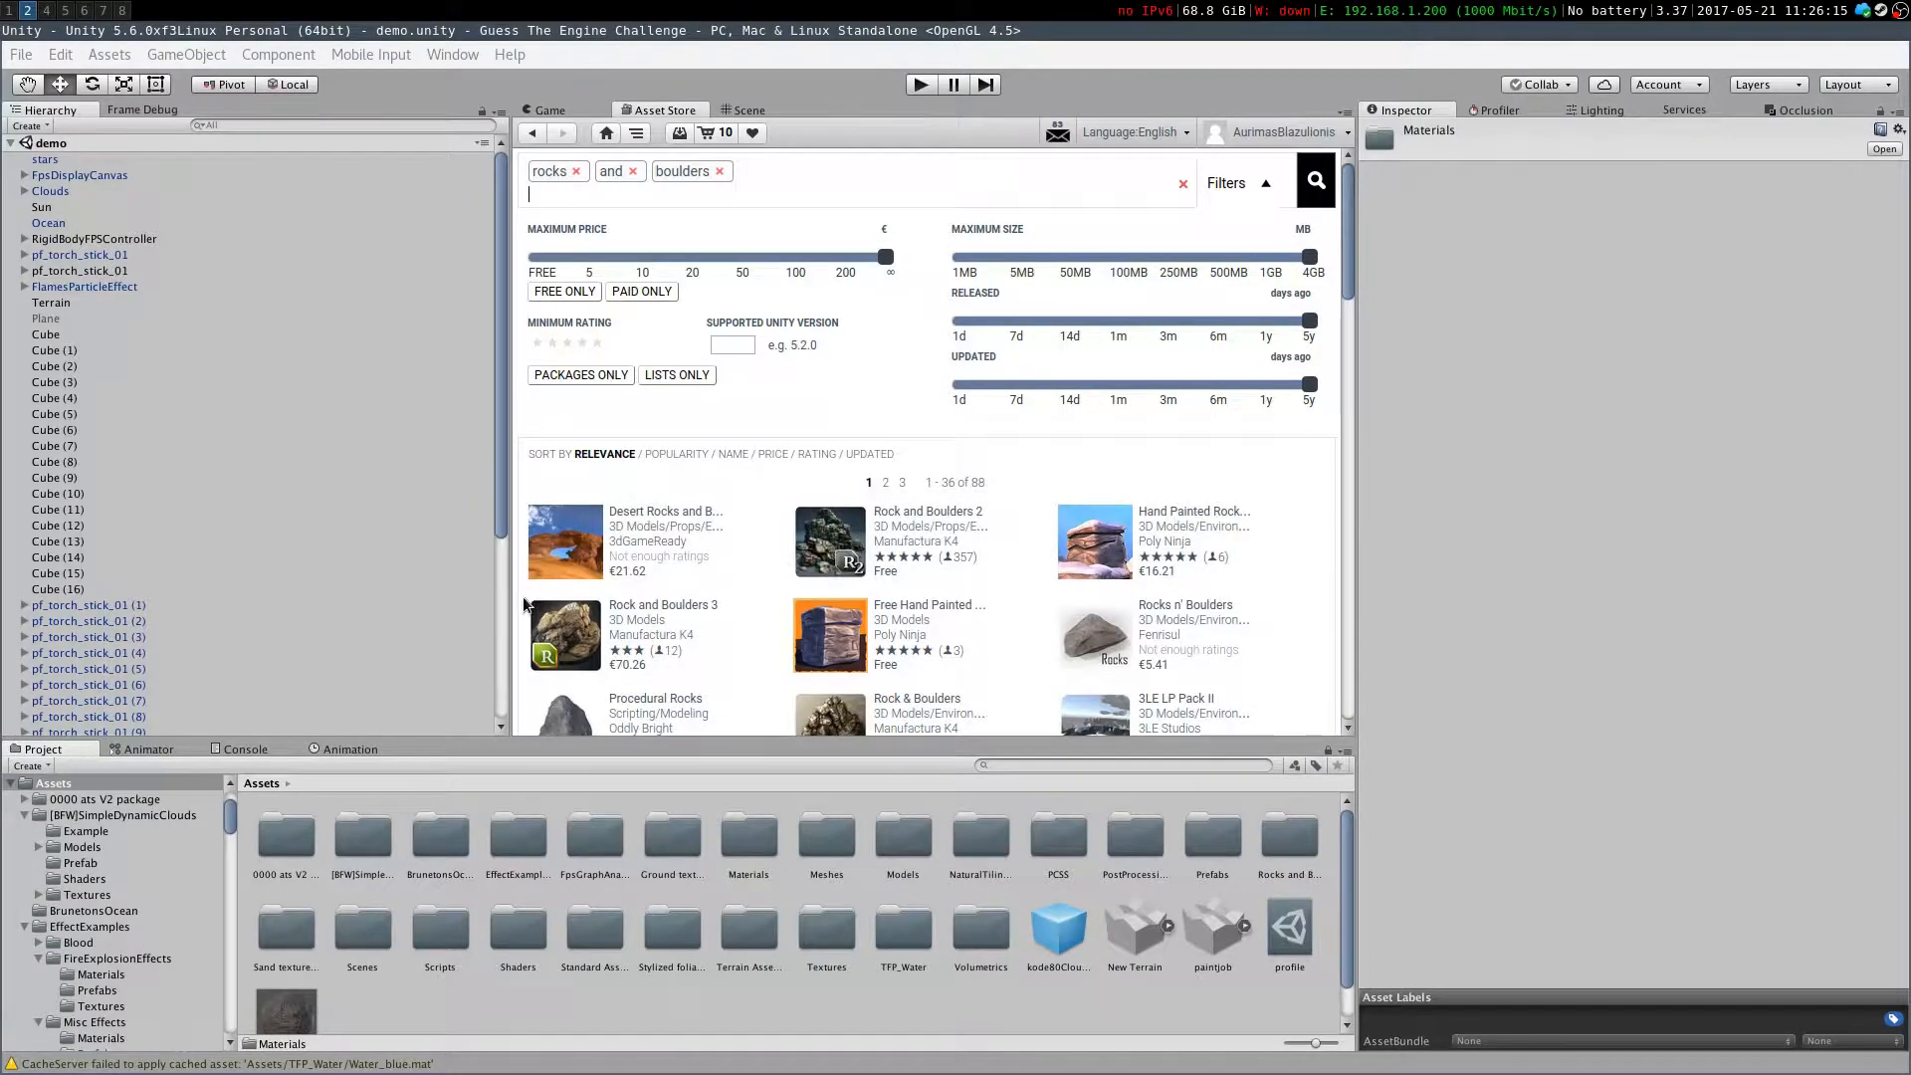
{"action": "left_click", "coordinate": [564, 290]}
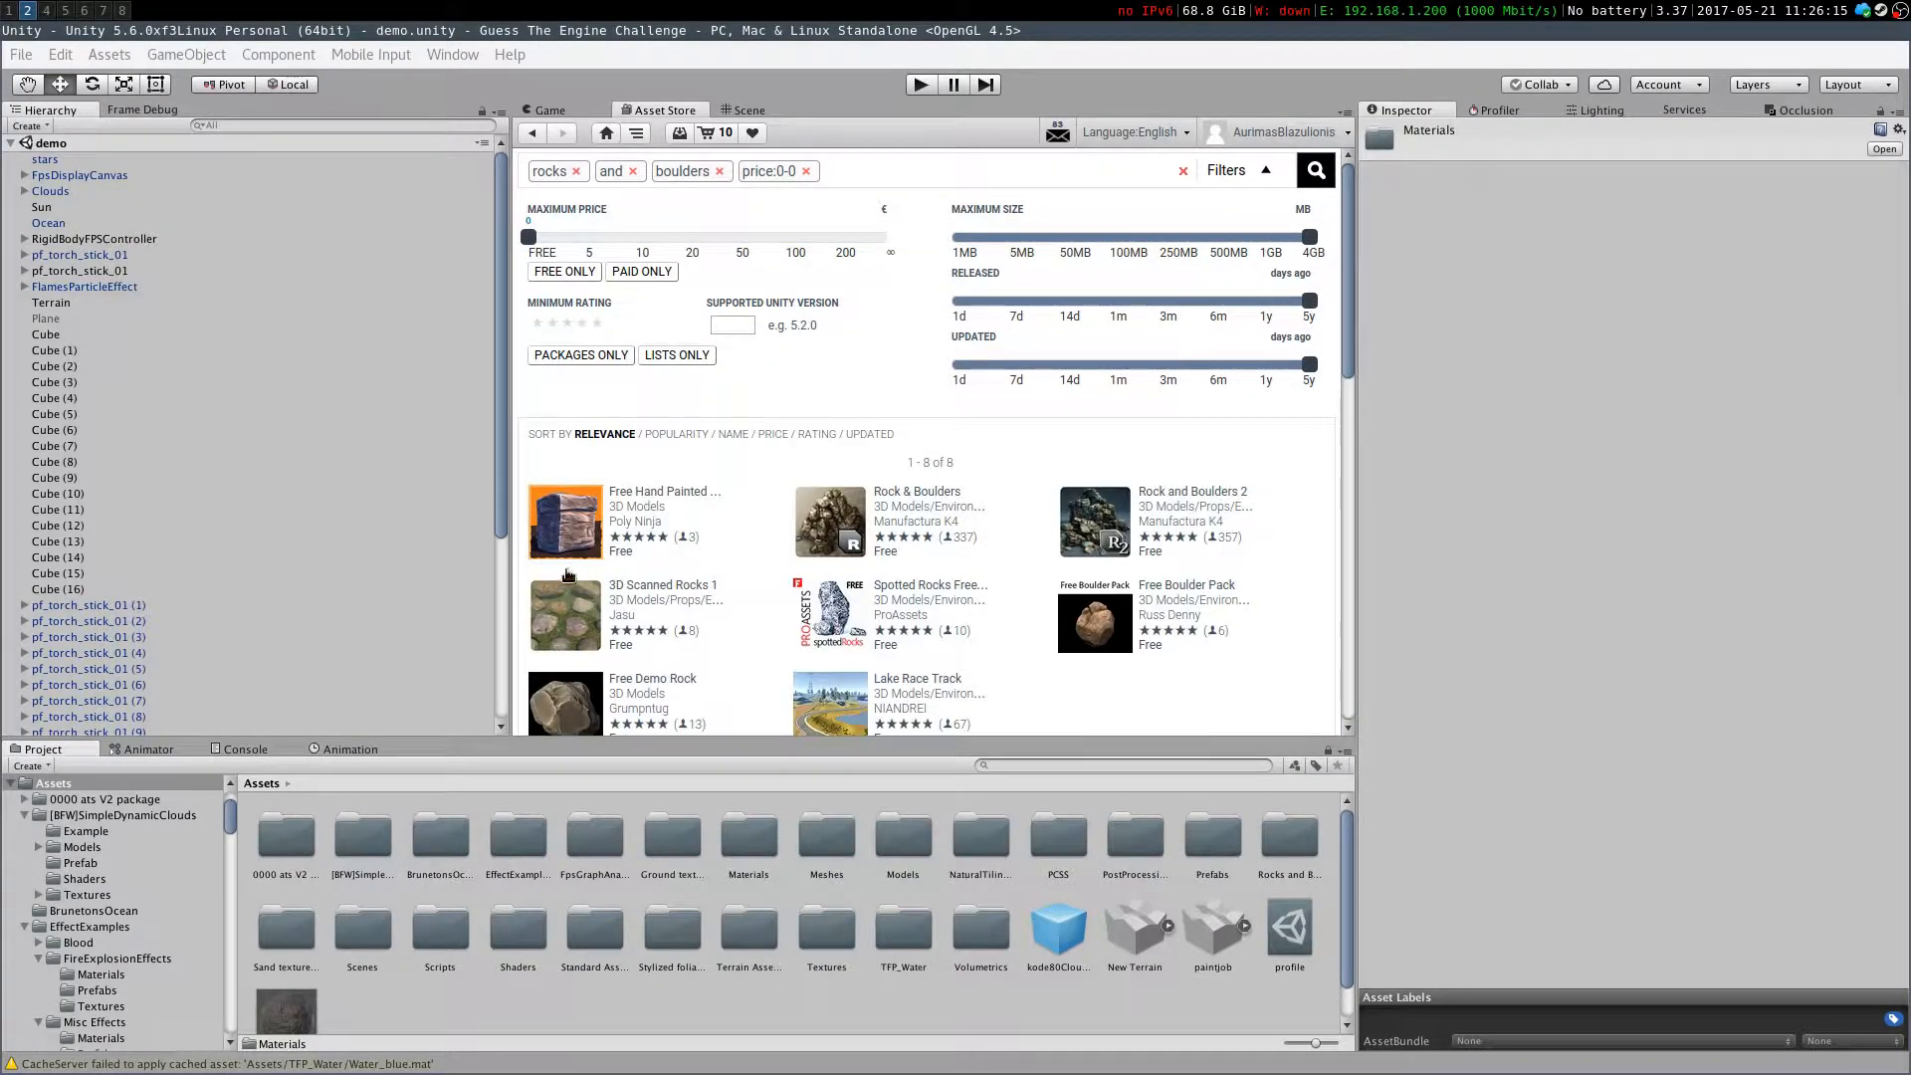
{"action": "scroll", "coordinate": [771, 547], "scroll_direction": "down", "scroll_amount": 1}
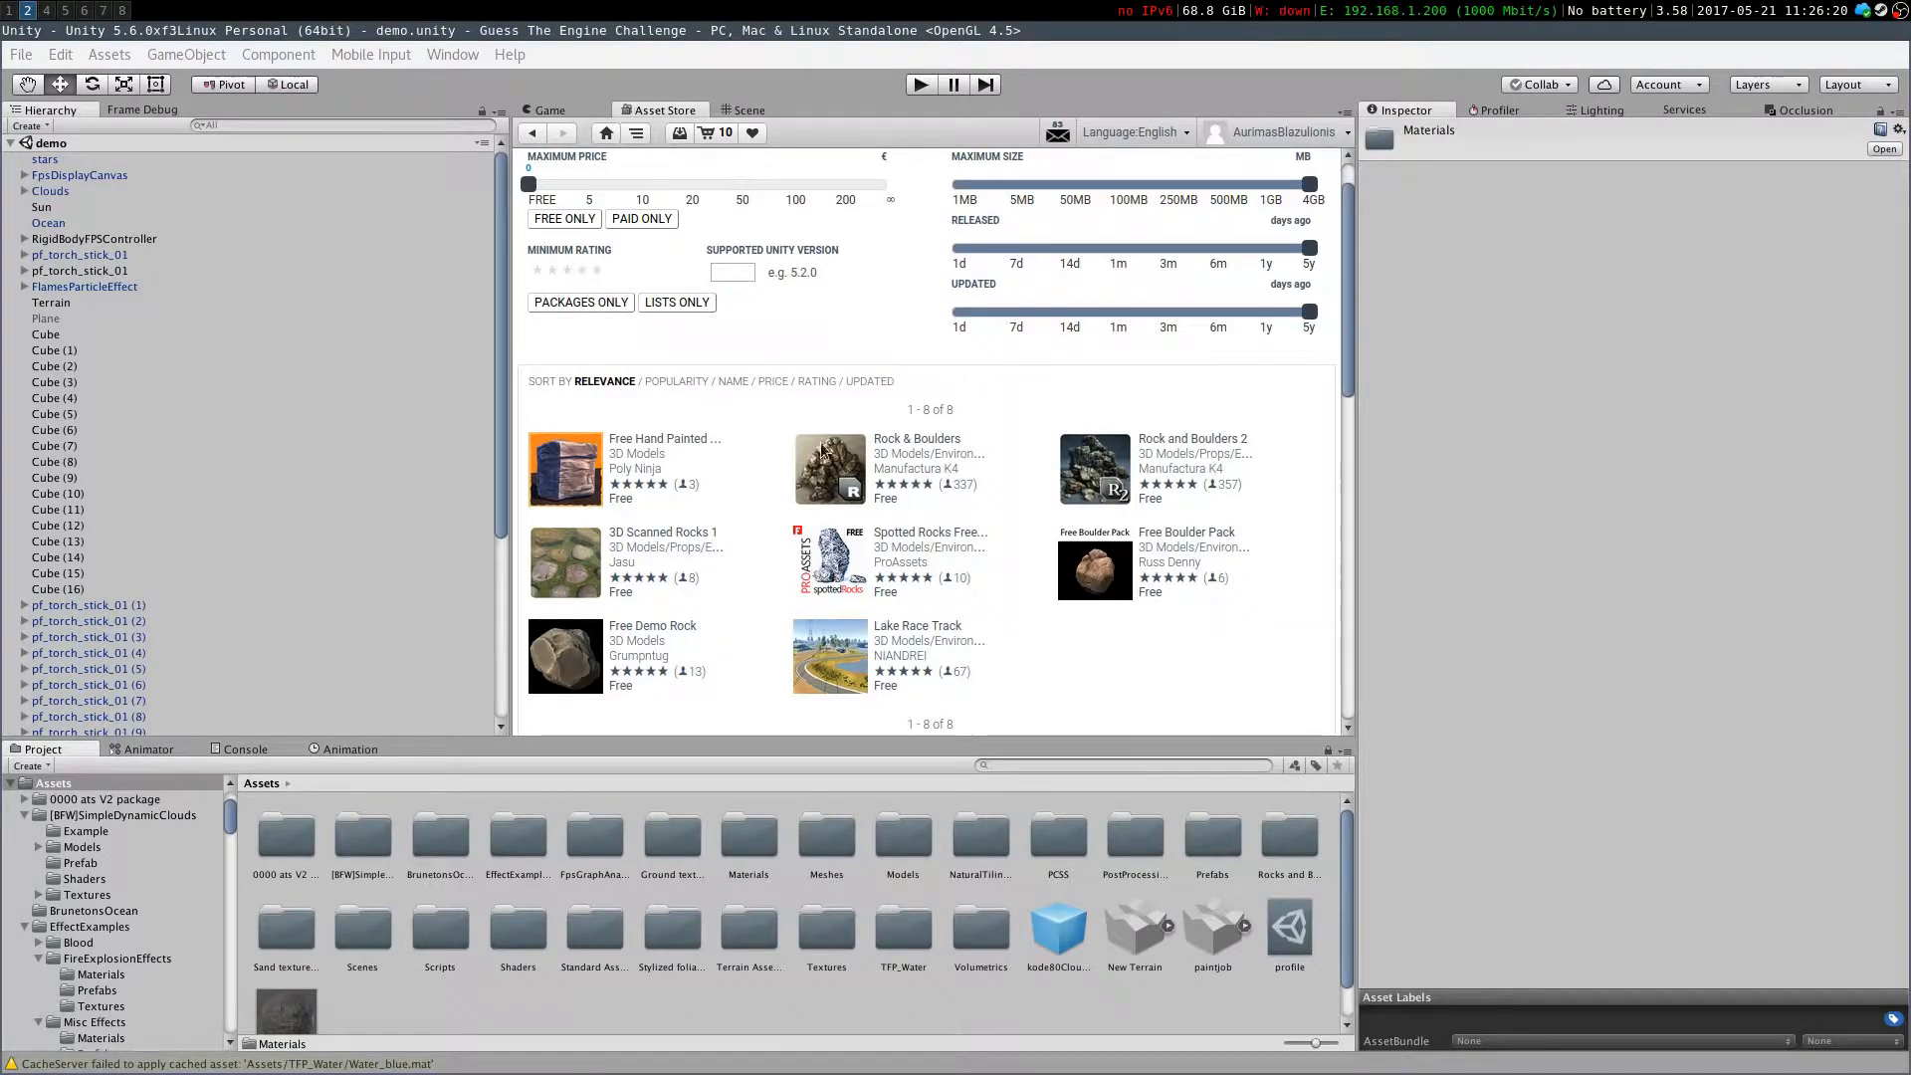
Open the Manufactura K4 publisher page and scroll through its packages
{"action": "left_click", "coordinate": [1180, 469]}
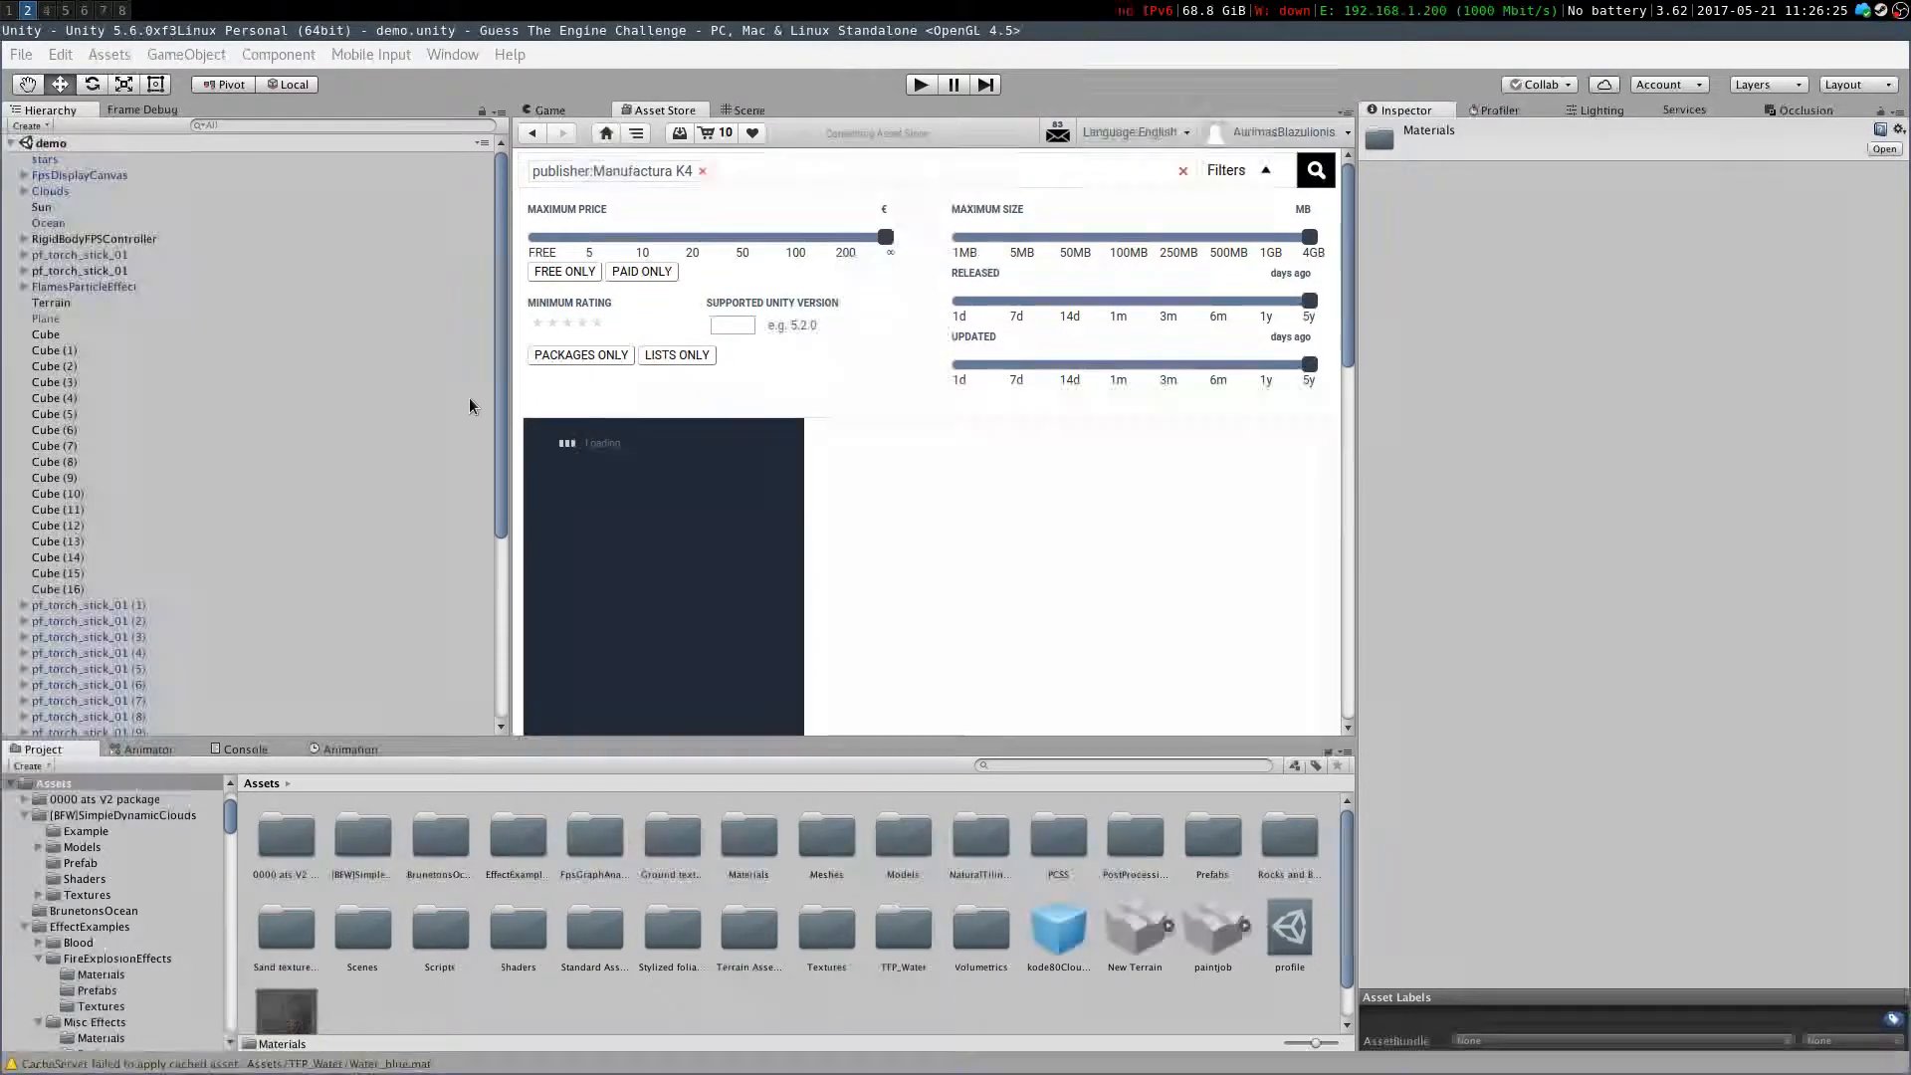
{"action": "scroll", "coordinate": [818, 339], "scroll_direction": "down", "scroll_amount": 4}
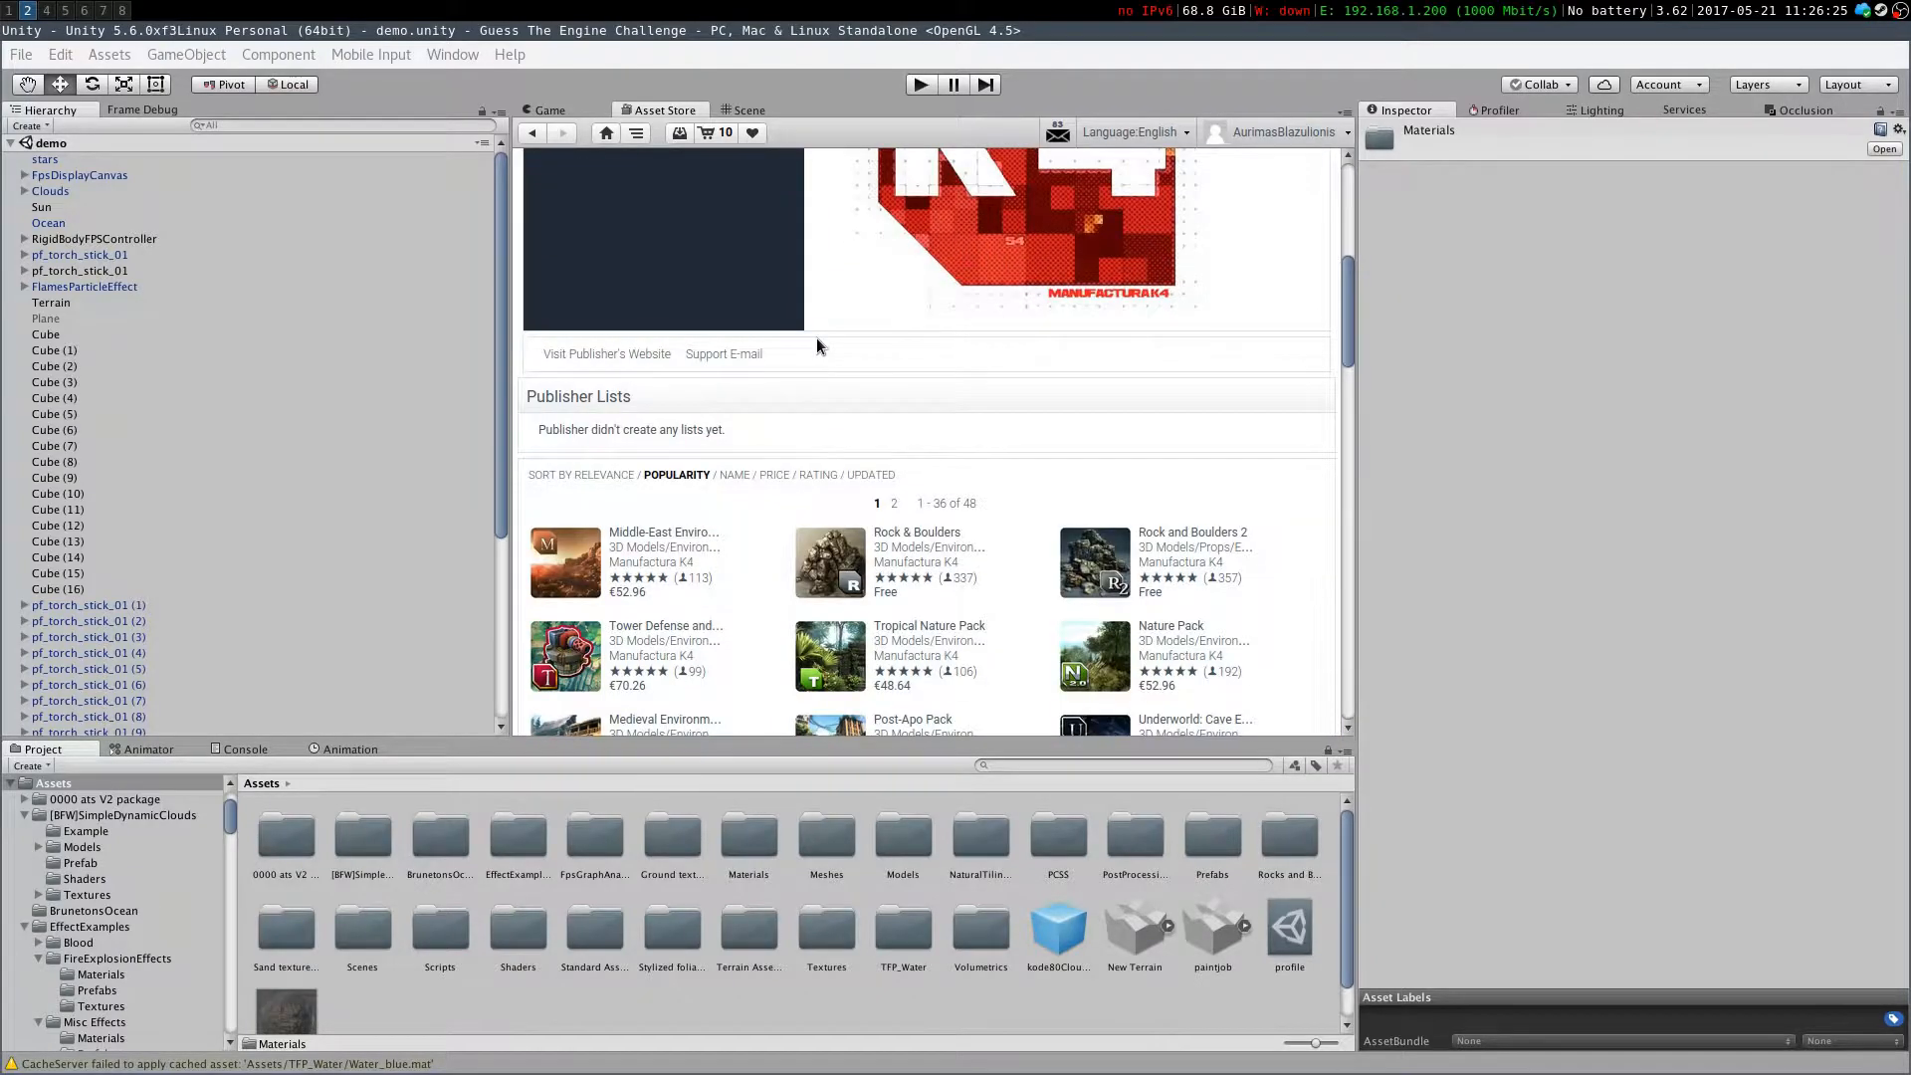
{"action": "scroll", "coordinate": [816, 345], "scroll_direction": "up", "scroll_amount": 5}
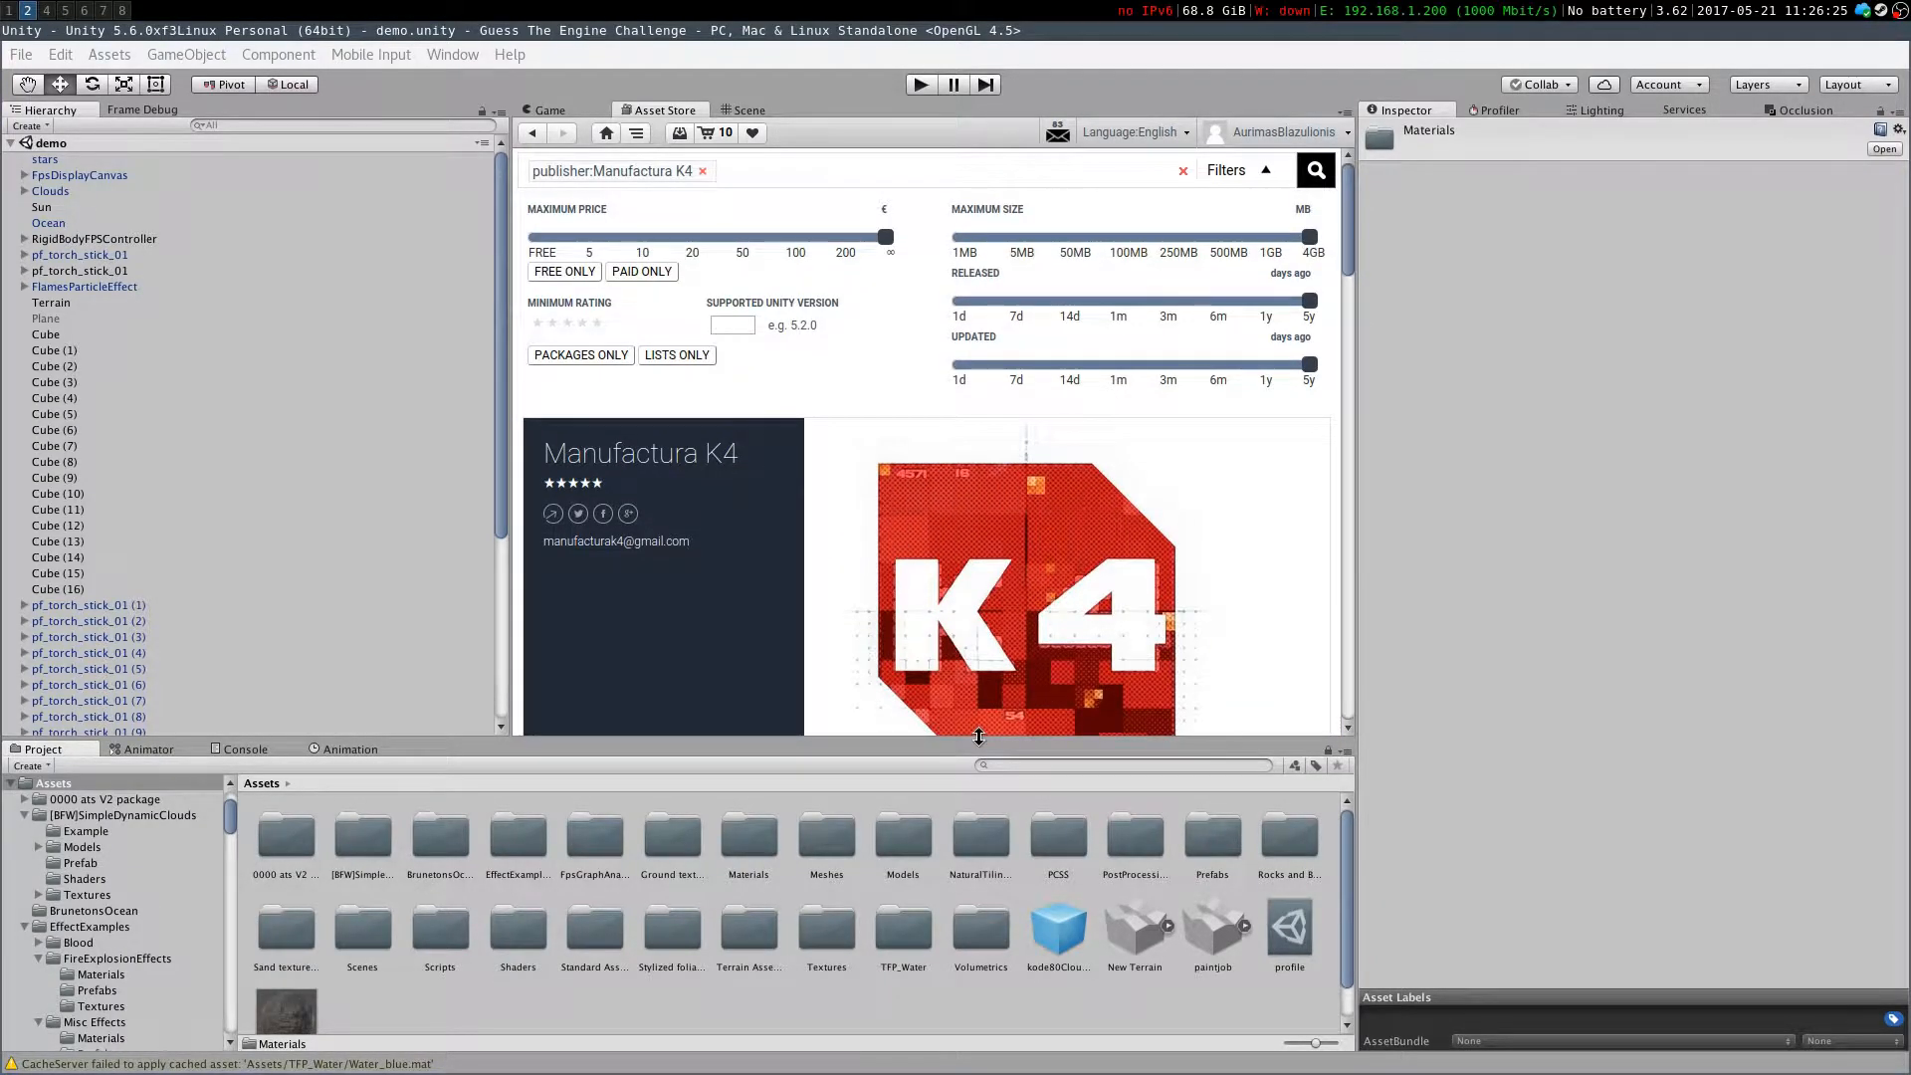
{"action": "scroll", "coordinate": [979, 731], "scroll_direction": "down", "scroll_amount": 1}
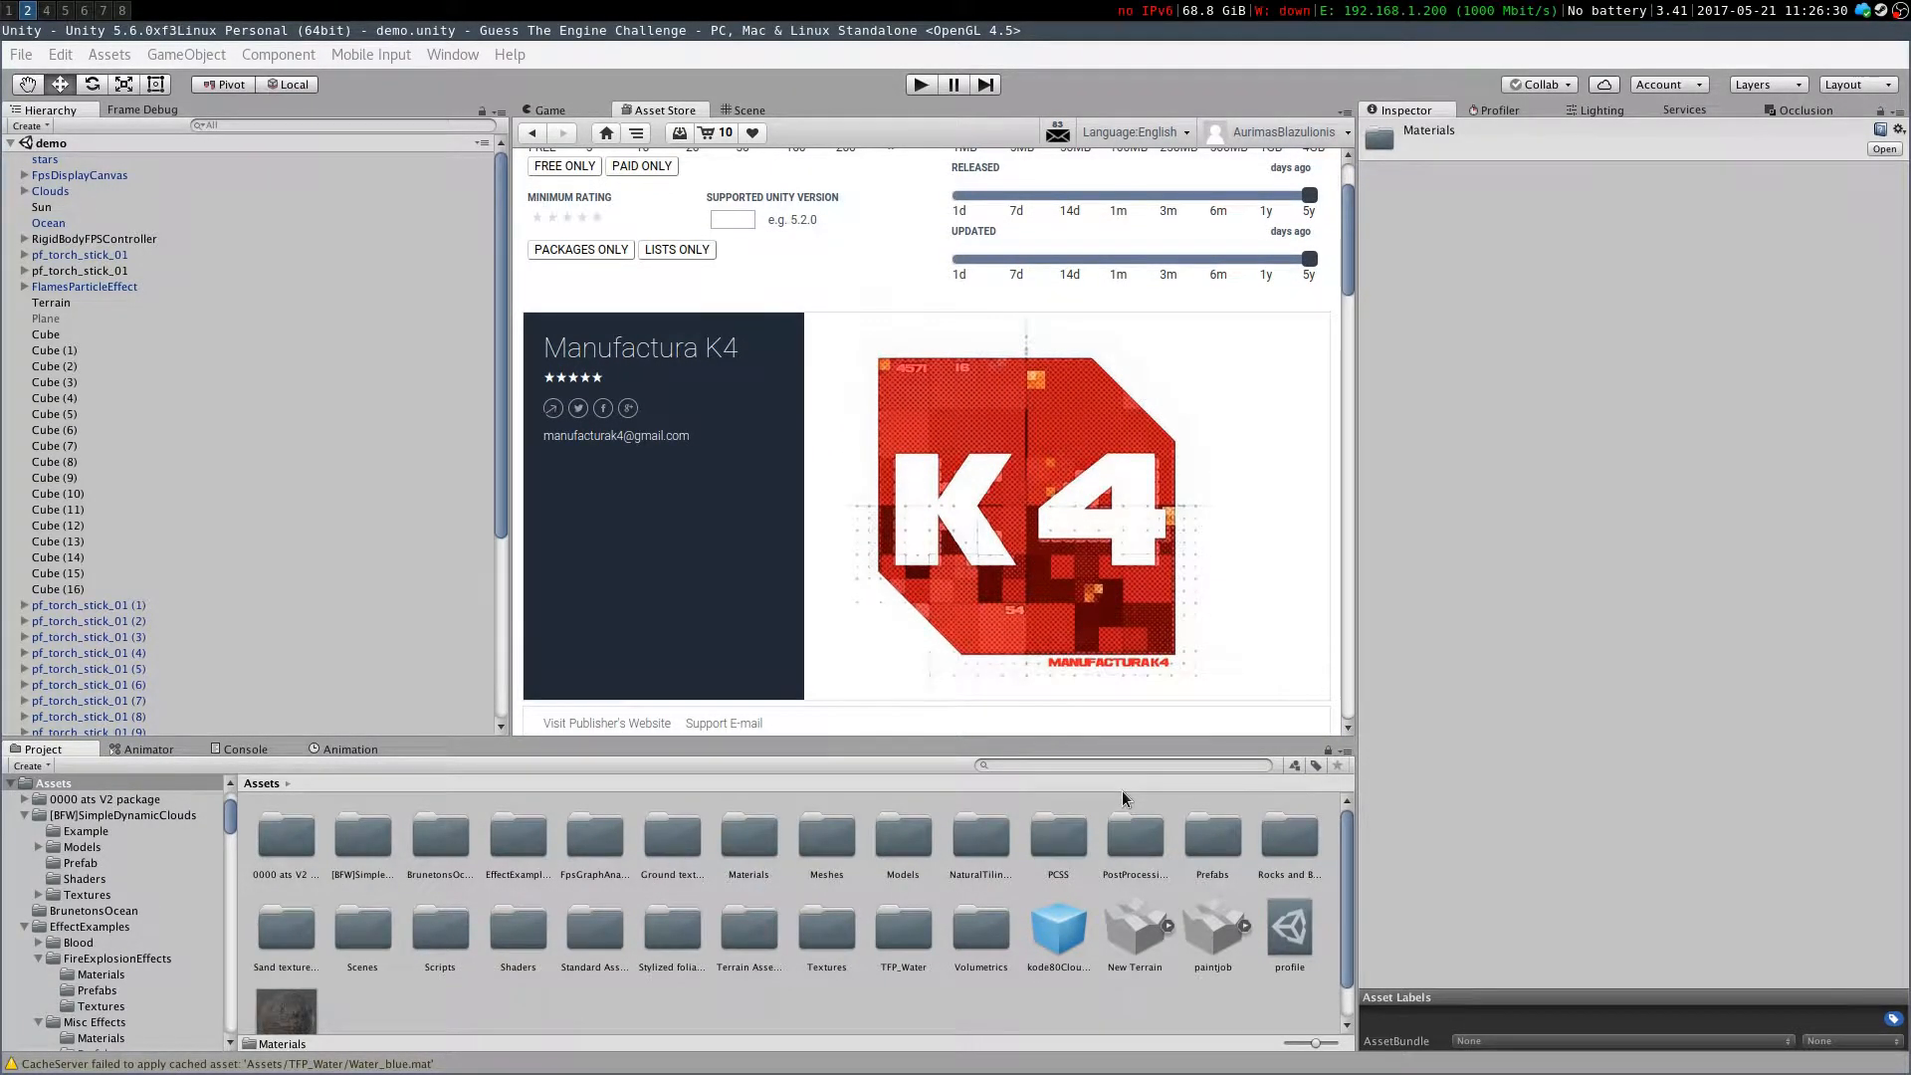
Search the Asset Store for sand texture pack, restricted to free results, and scroll through them
{"action": "left_click", "coordinate": [1294, 845]}
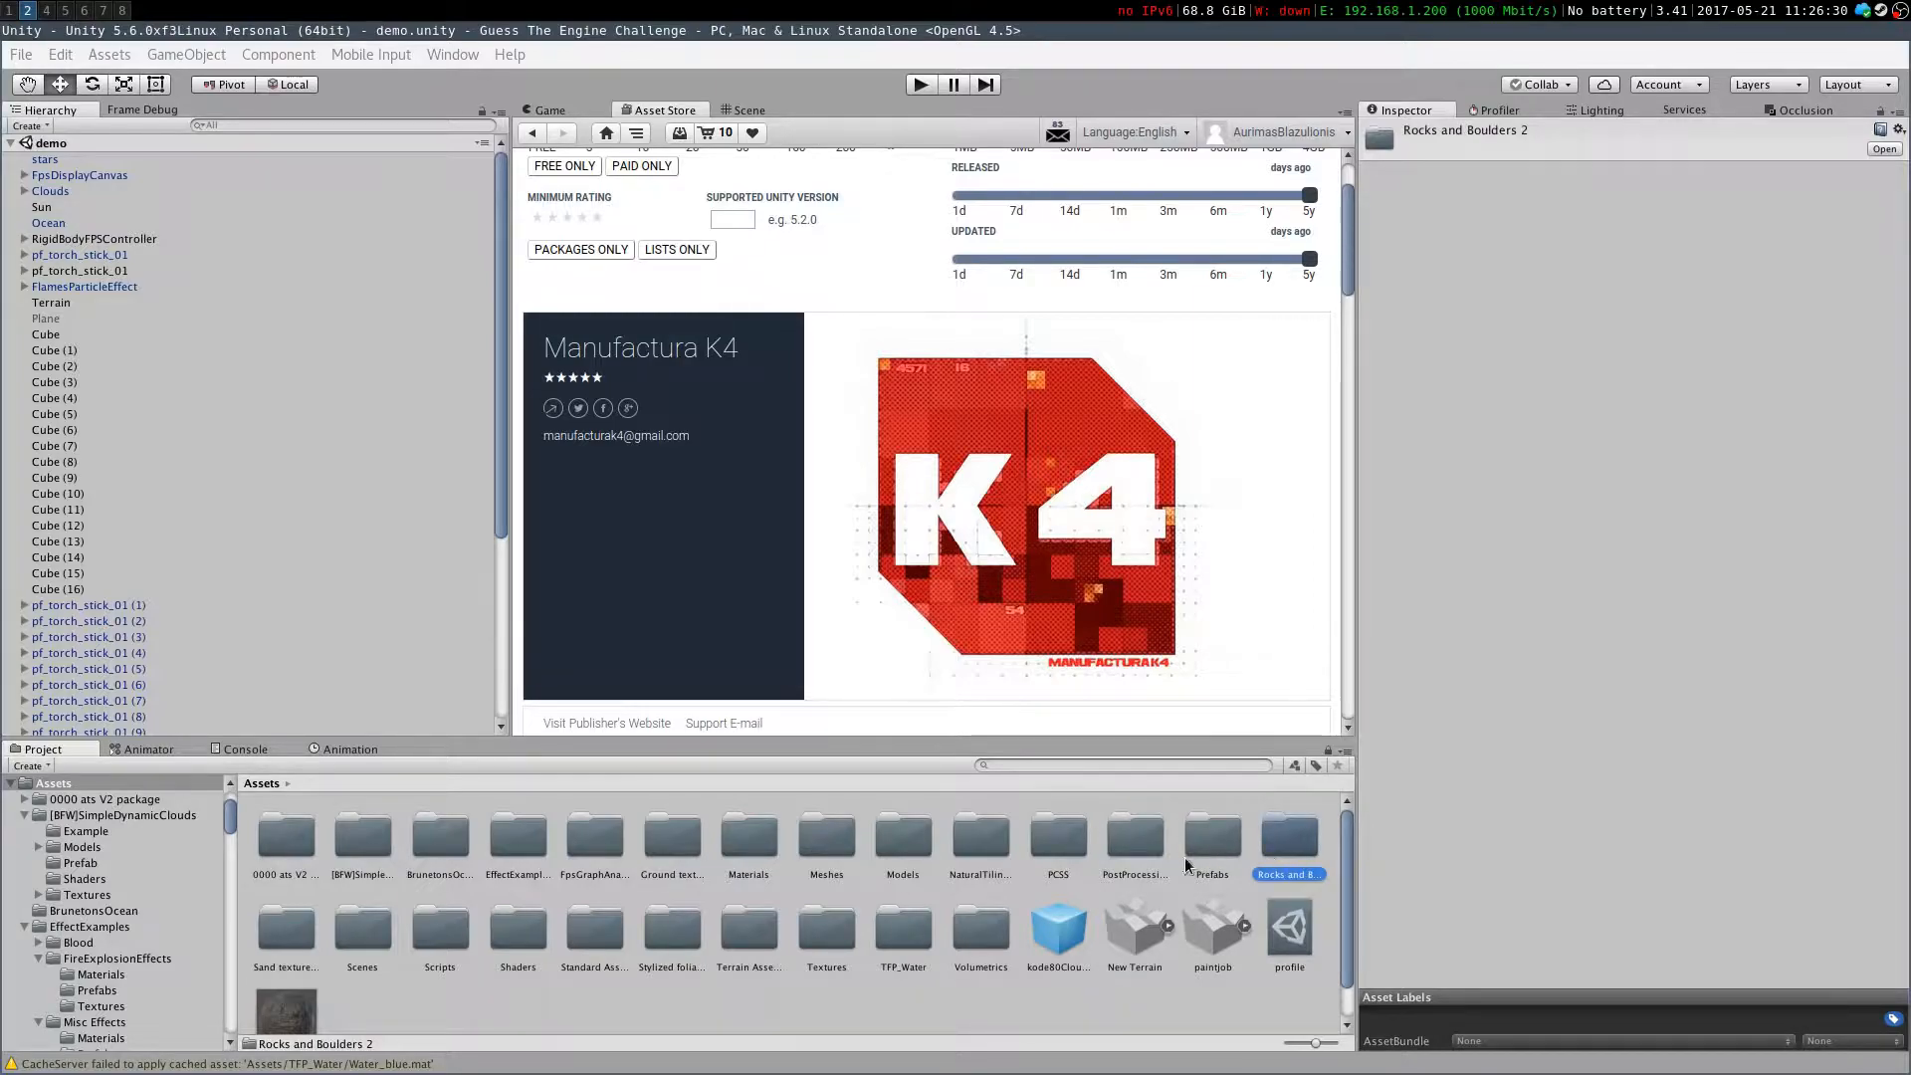
{"action": "left_click", "coordinate": [299, 940]}
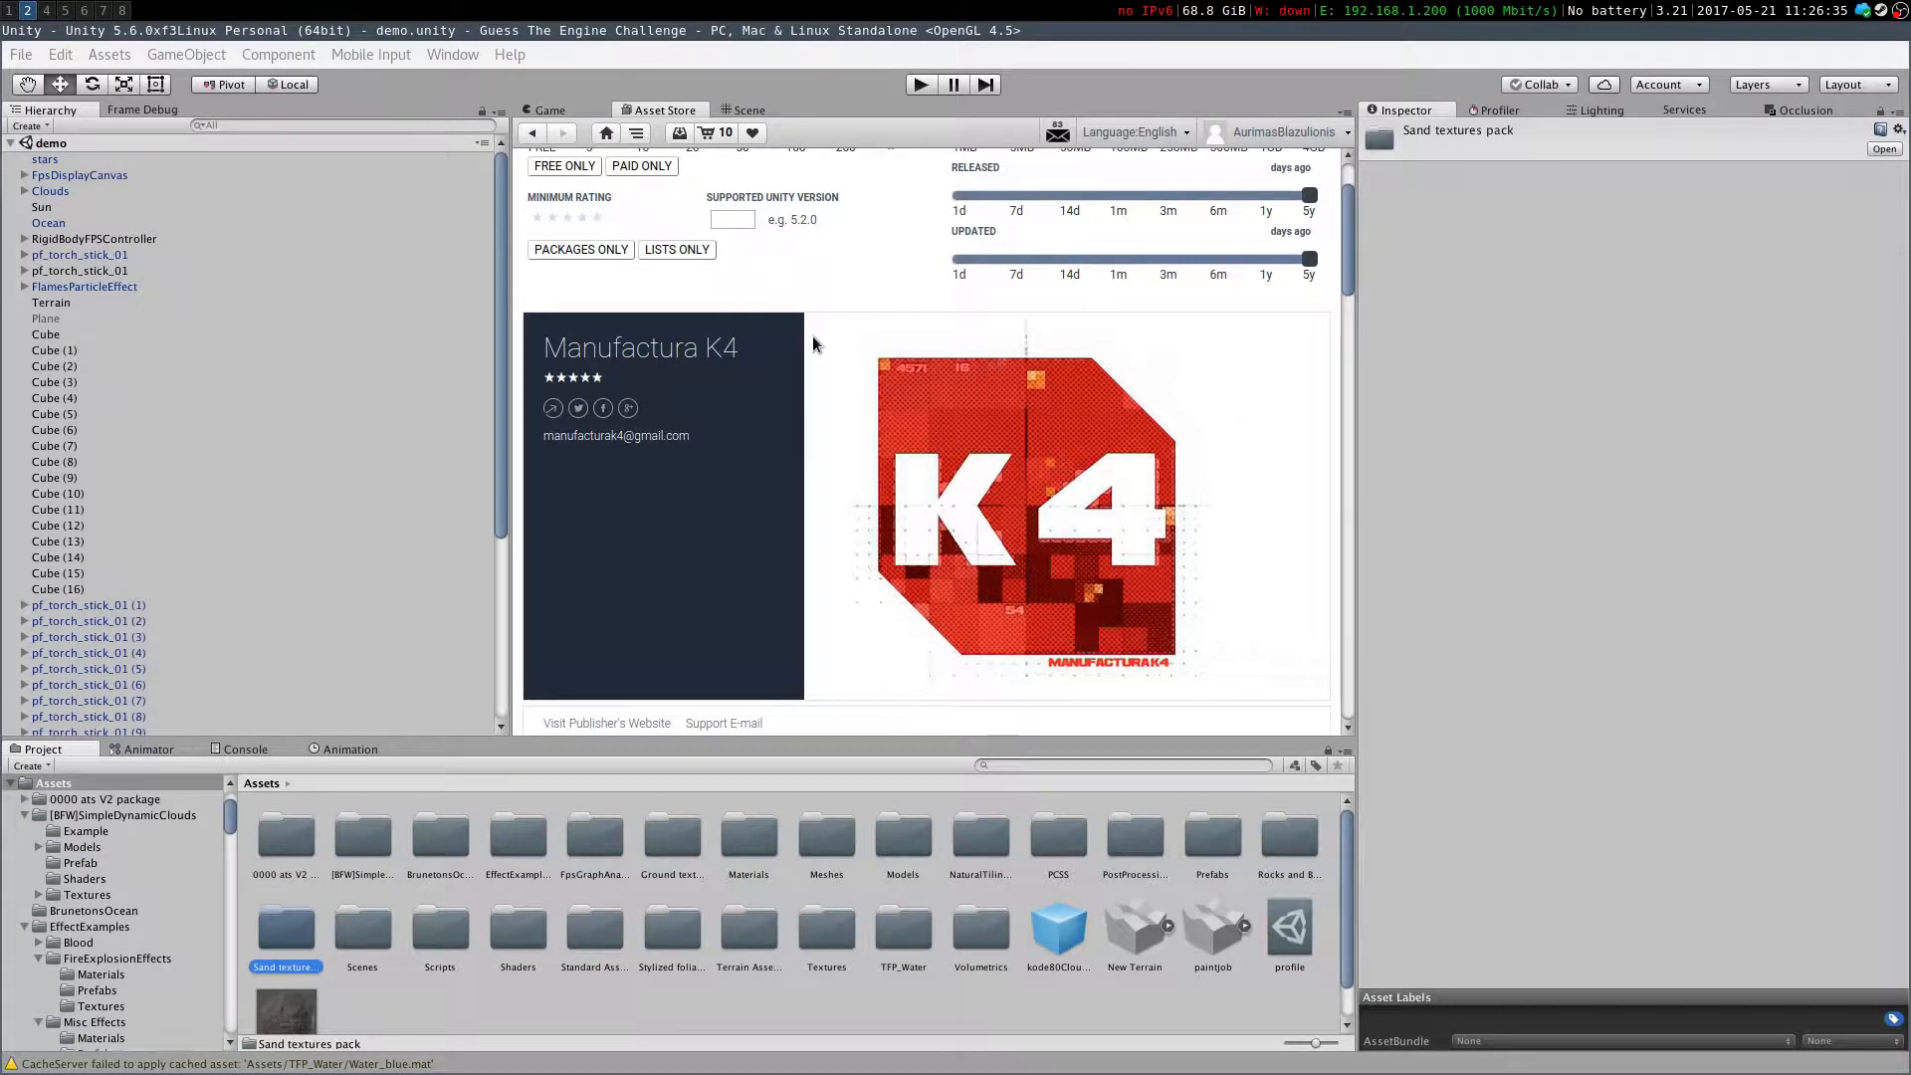
{"action": "scroll", "coordinate": [708, 298], "scroll_direction": "up", "scroll_amount": 2}
{"action": "left_click", "coordinate": [1182, 170]}
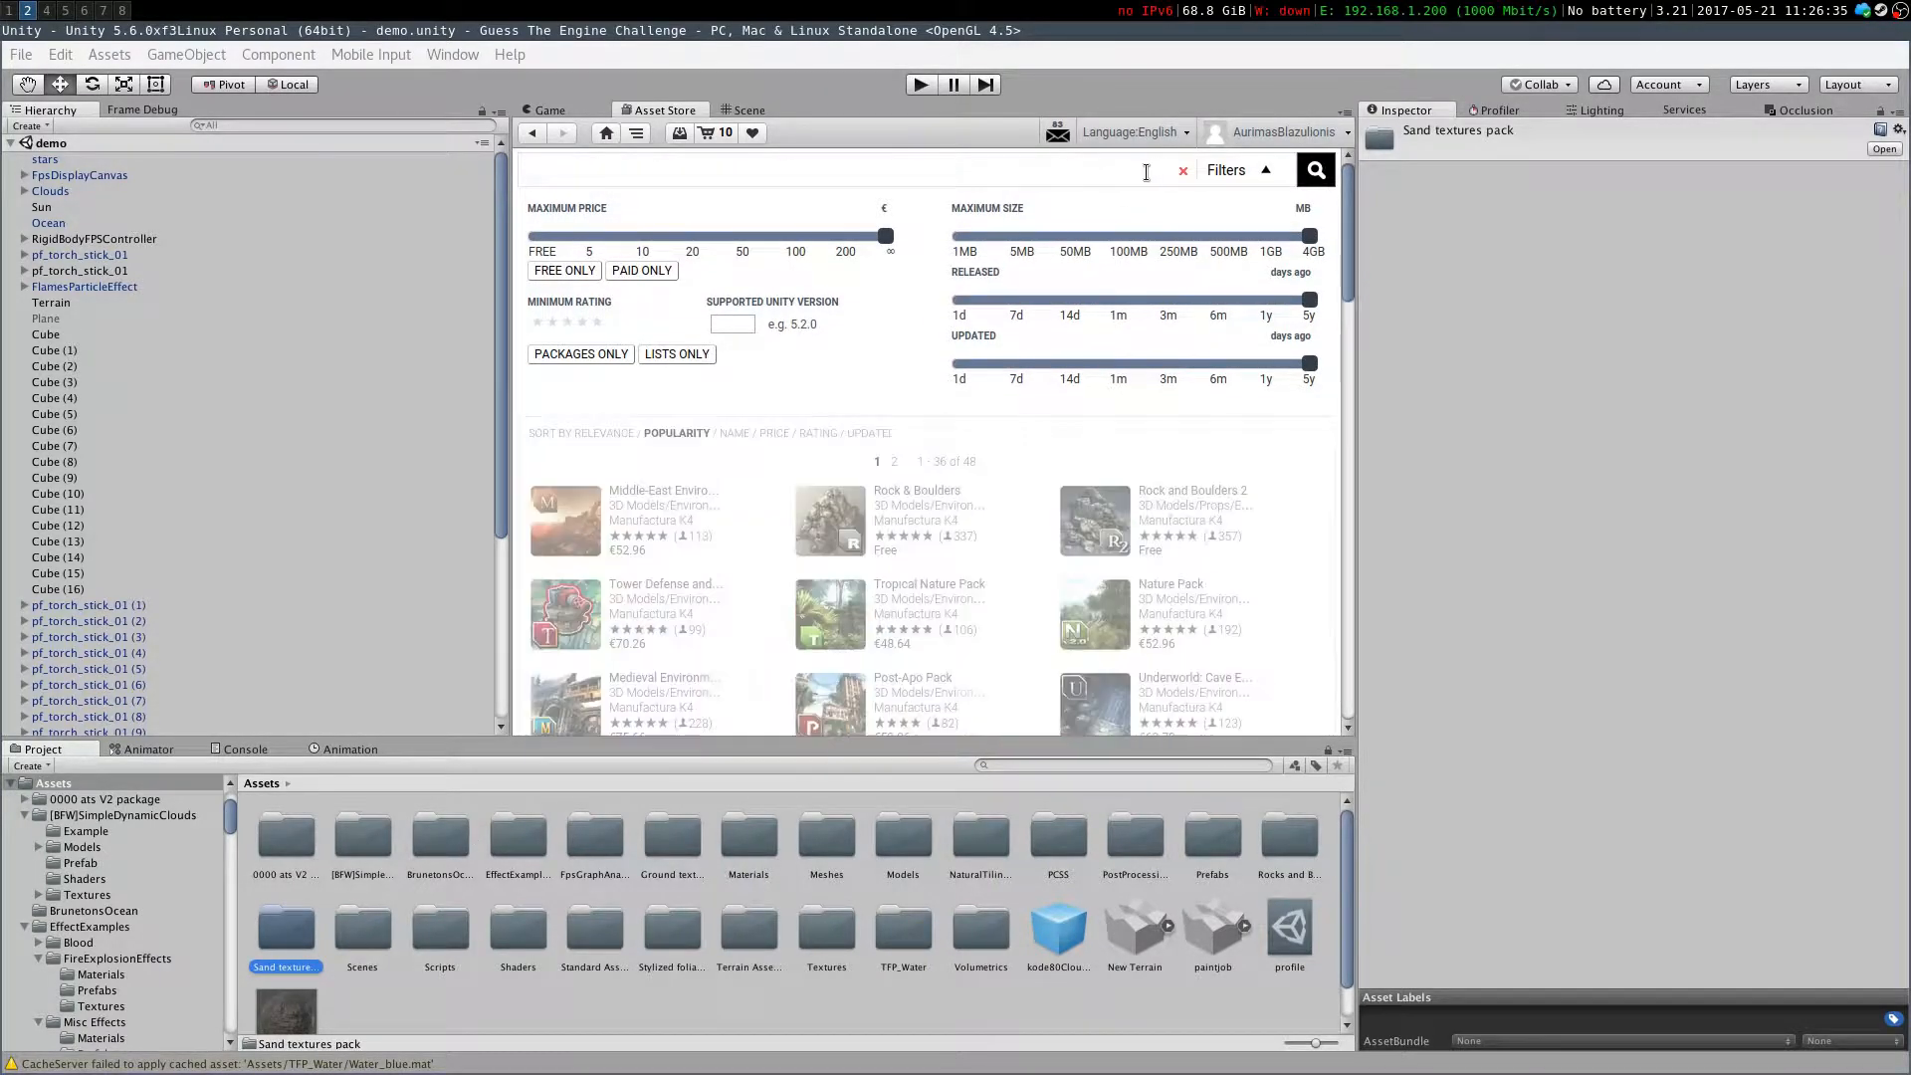
{"action": "type", "text": "sand texture pack"}
{"action": "key", "text": "Return"}
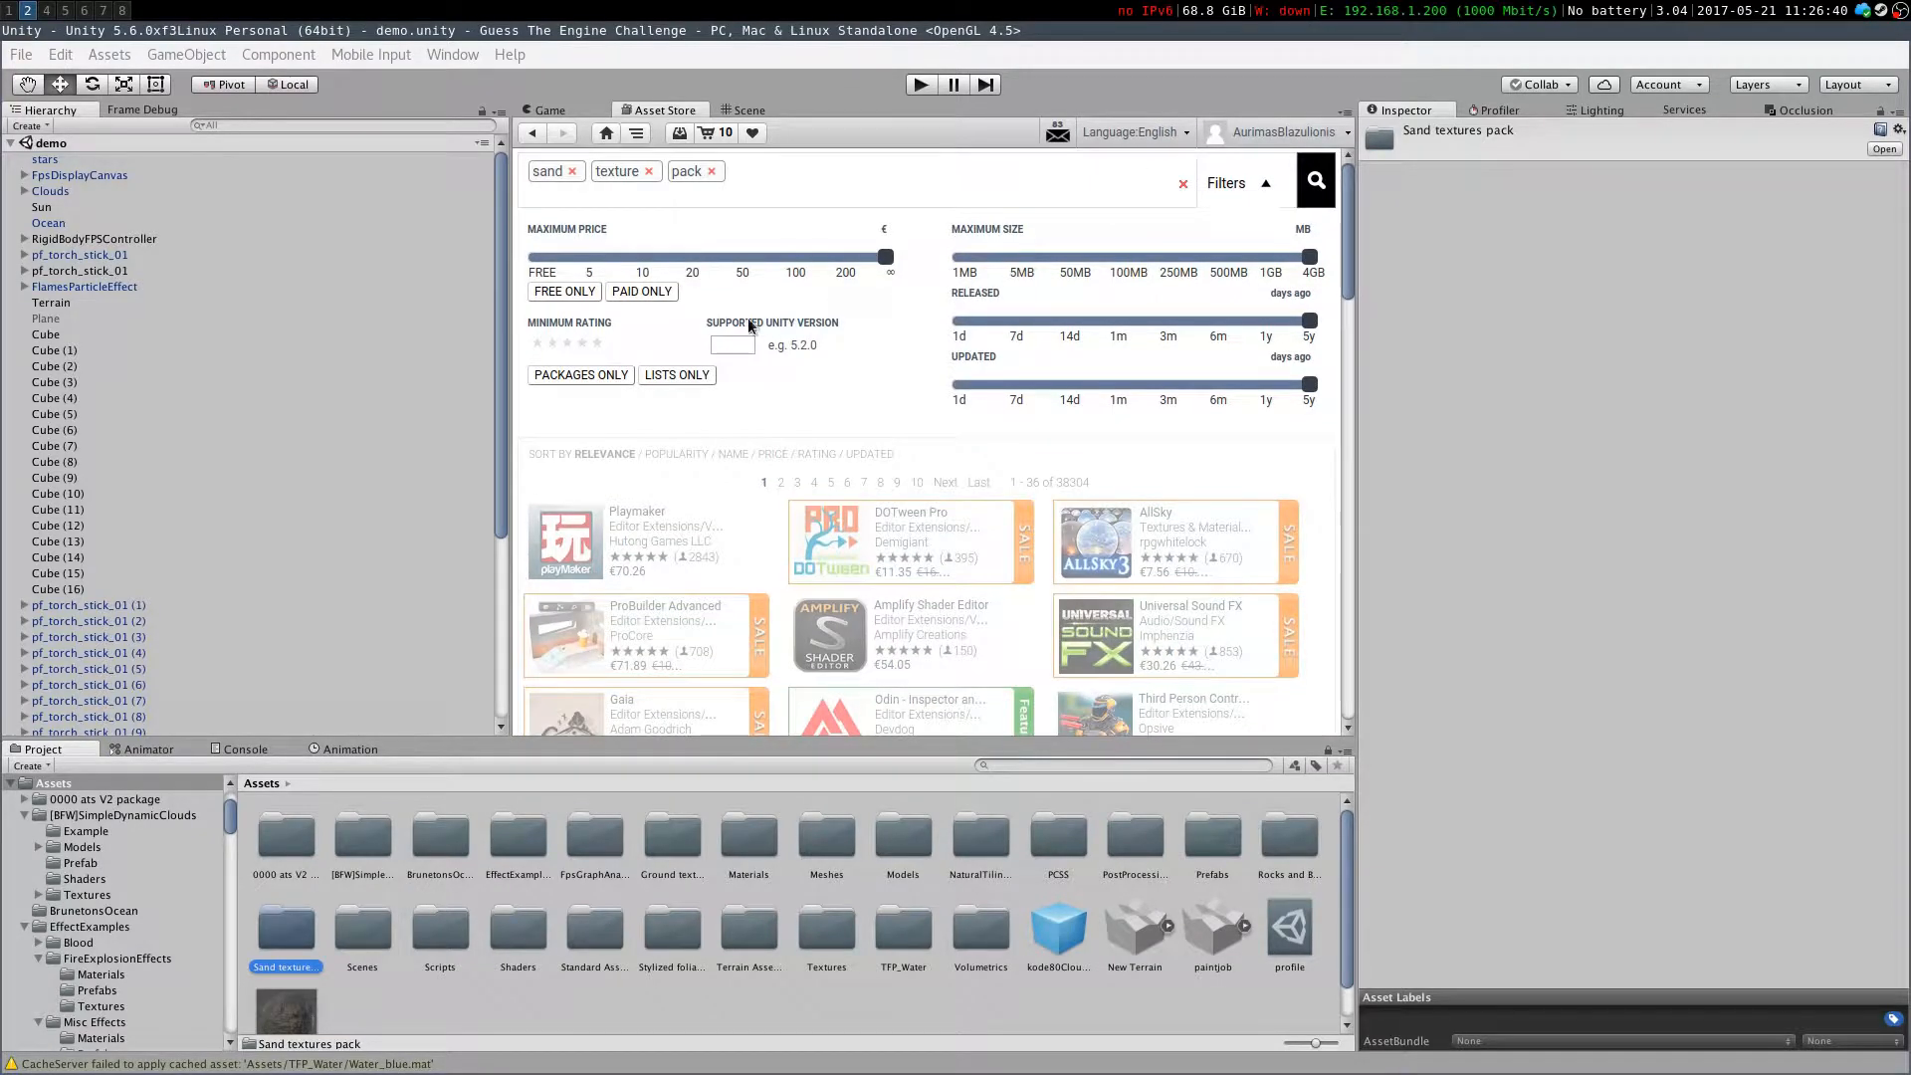
{"action": "left_click", "coordinate": [564, 290]}
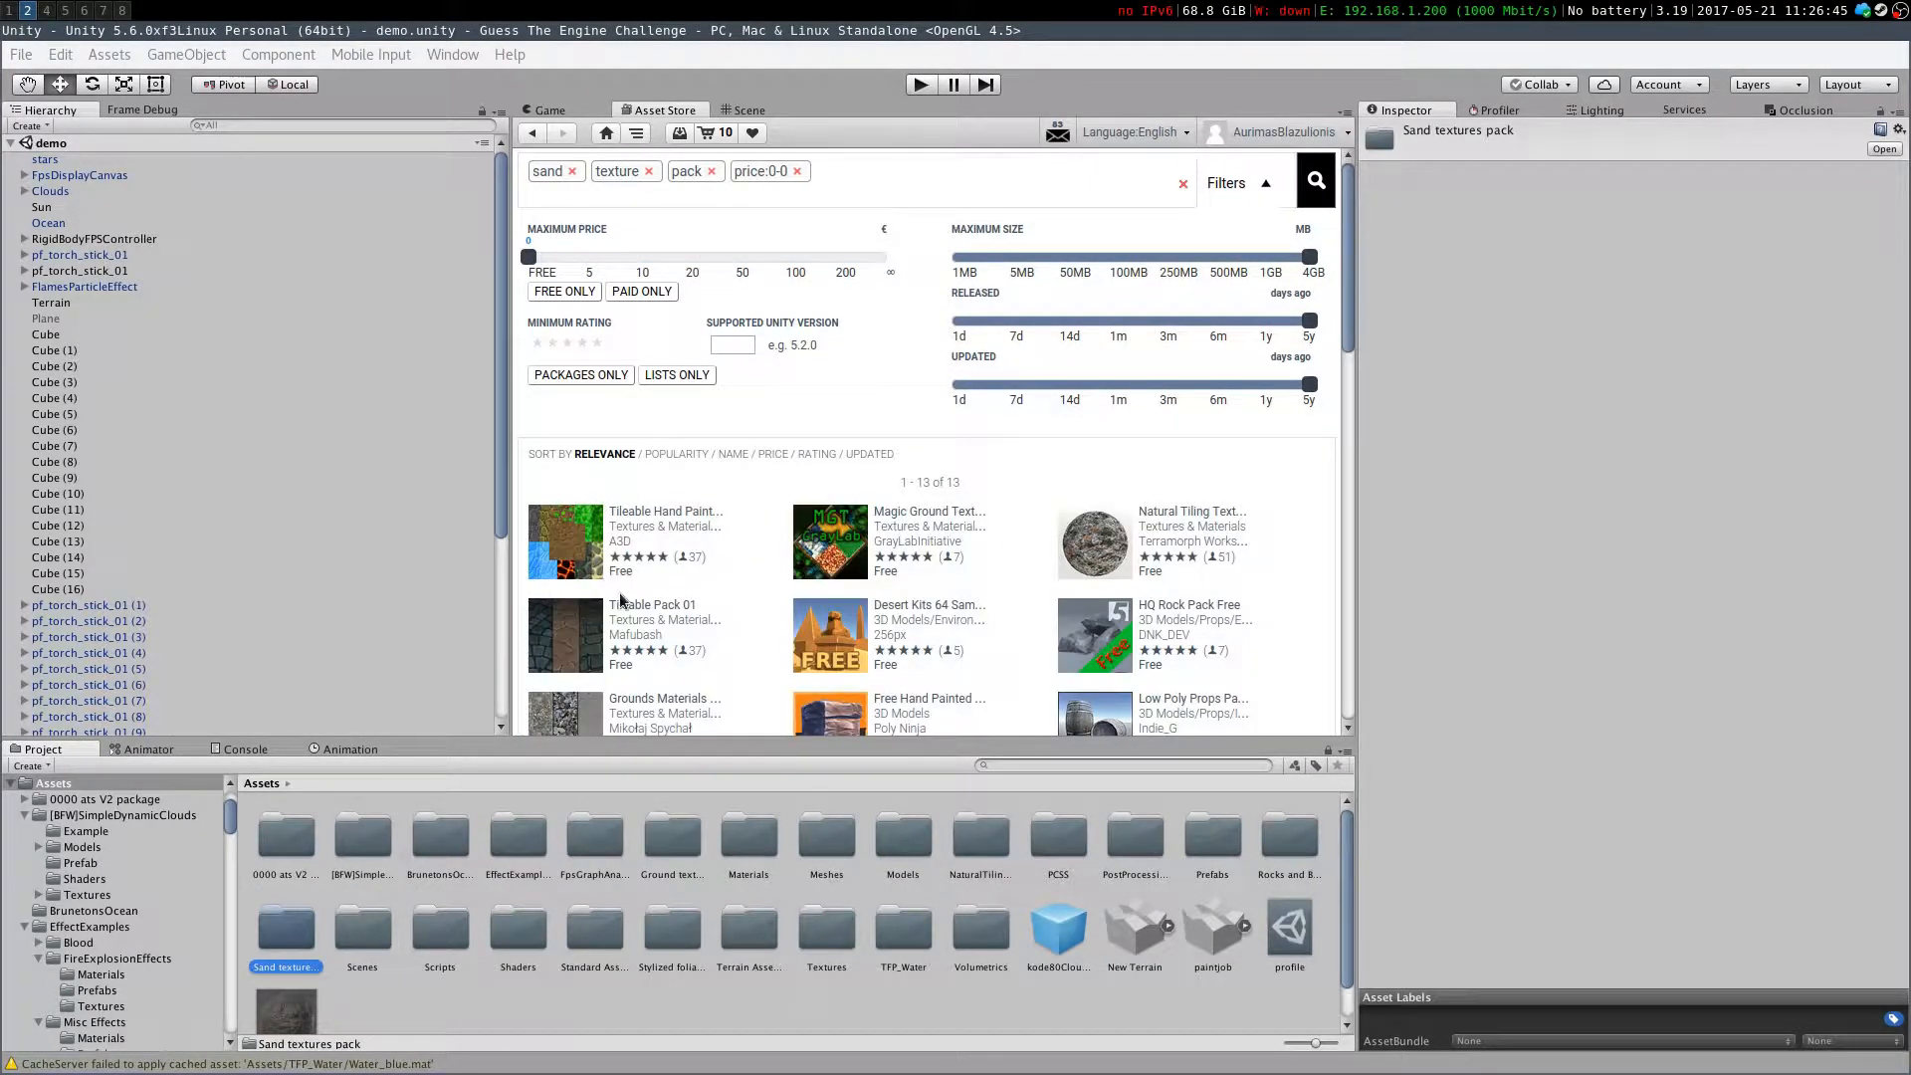
{"action": "scroll", "coordinate": [855, 512], "scroll_direction": "down", "scroll_amount": 5}
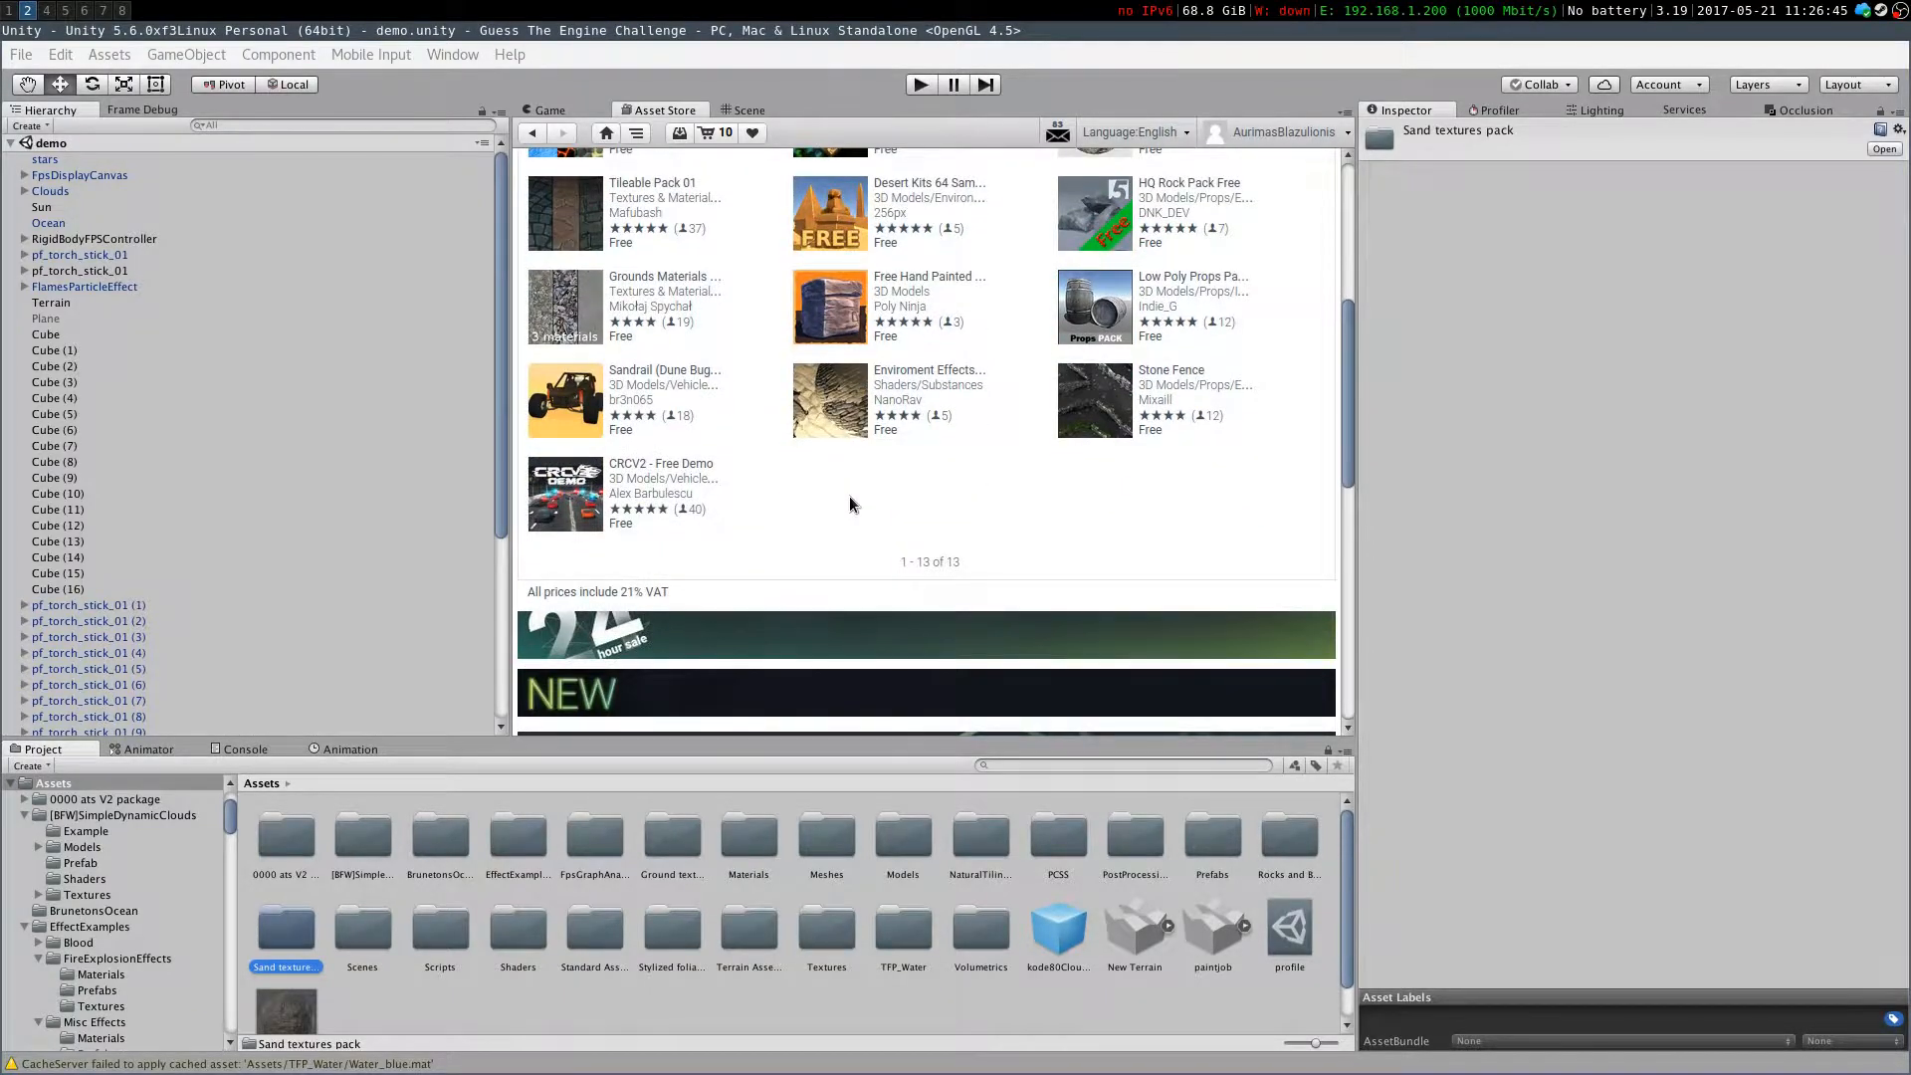
{"action": "scroll", "coordinate": [850, 495], "scroll_direction": "up", "scroll_amount": 3}
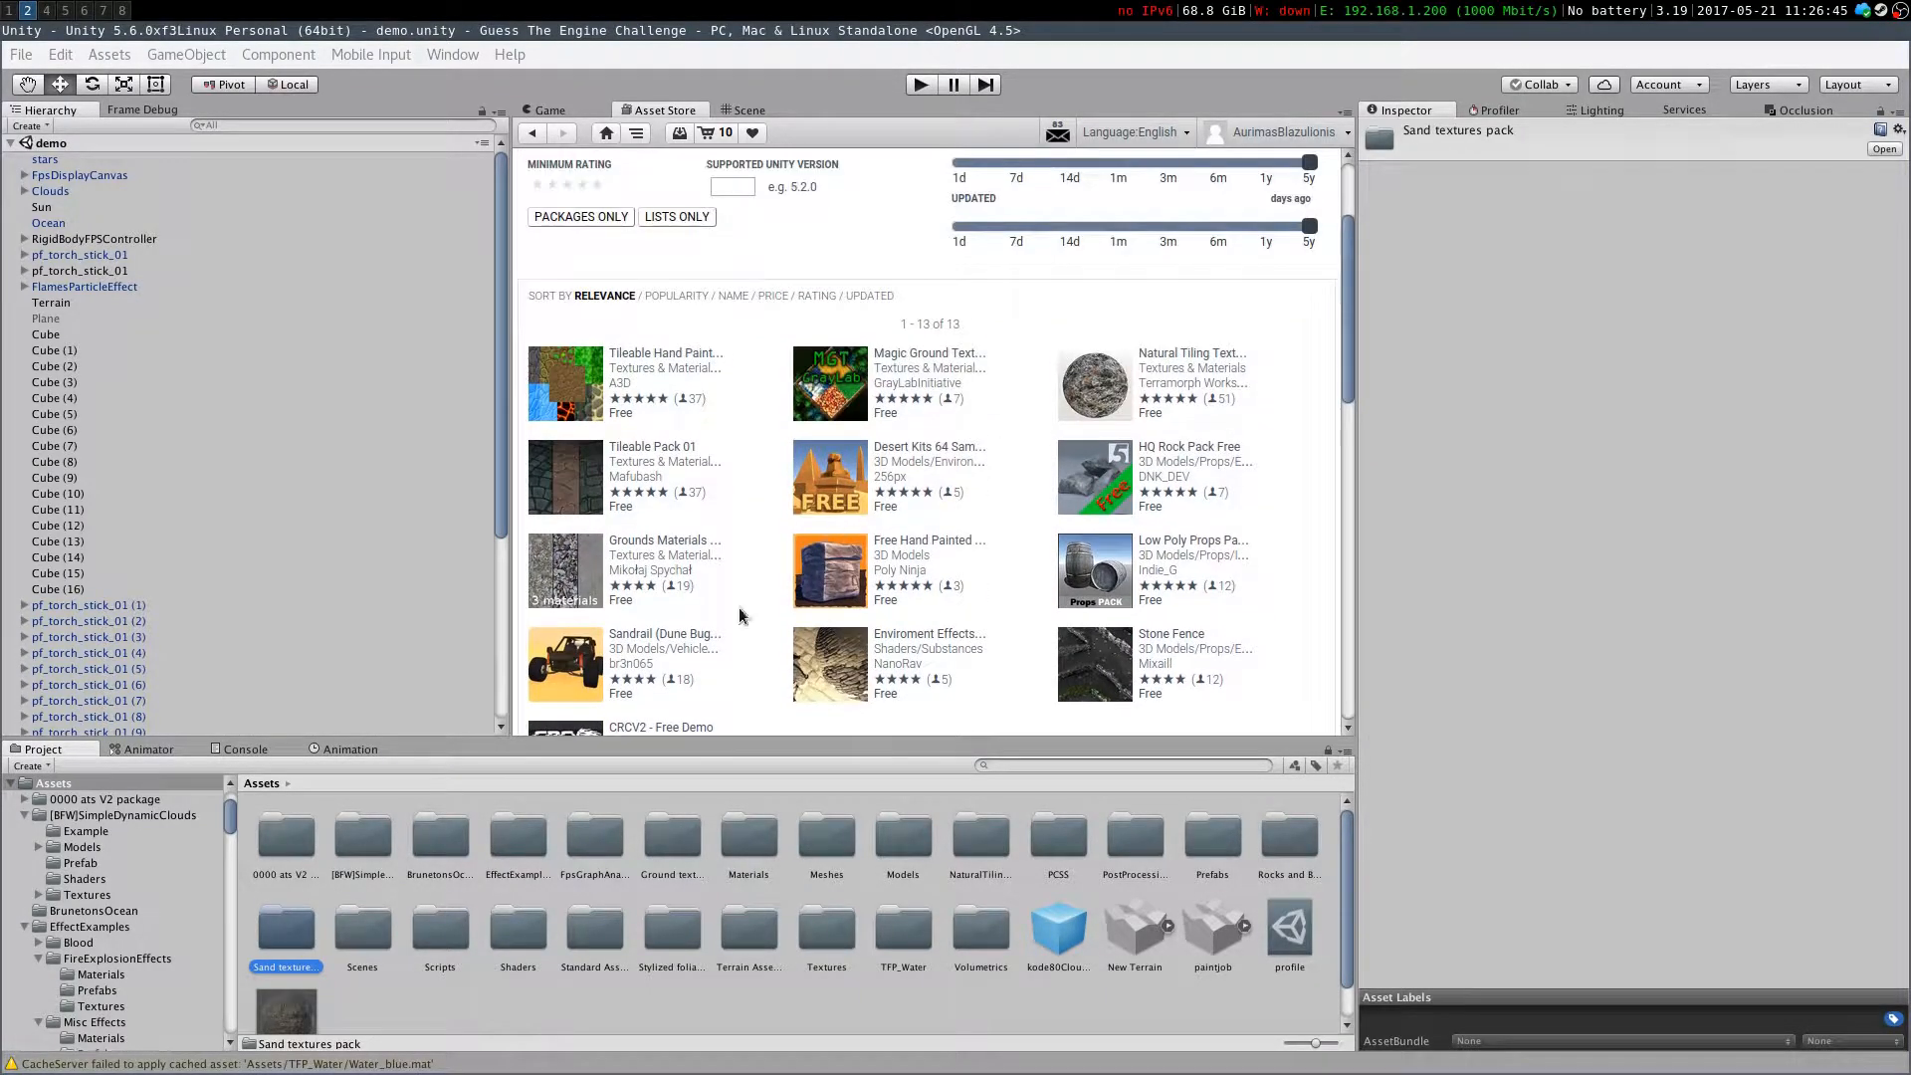
Browse the project's asset folders, including Standard Assets and the Stylized foliages pack prefabs
{"action": "left_click", "coordinate": [348, 936]}
{"action": "left_click", "coordinate": [437, 935]}
{"action": "left_click", "coordinate": [521, 940]}
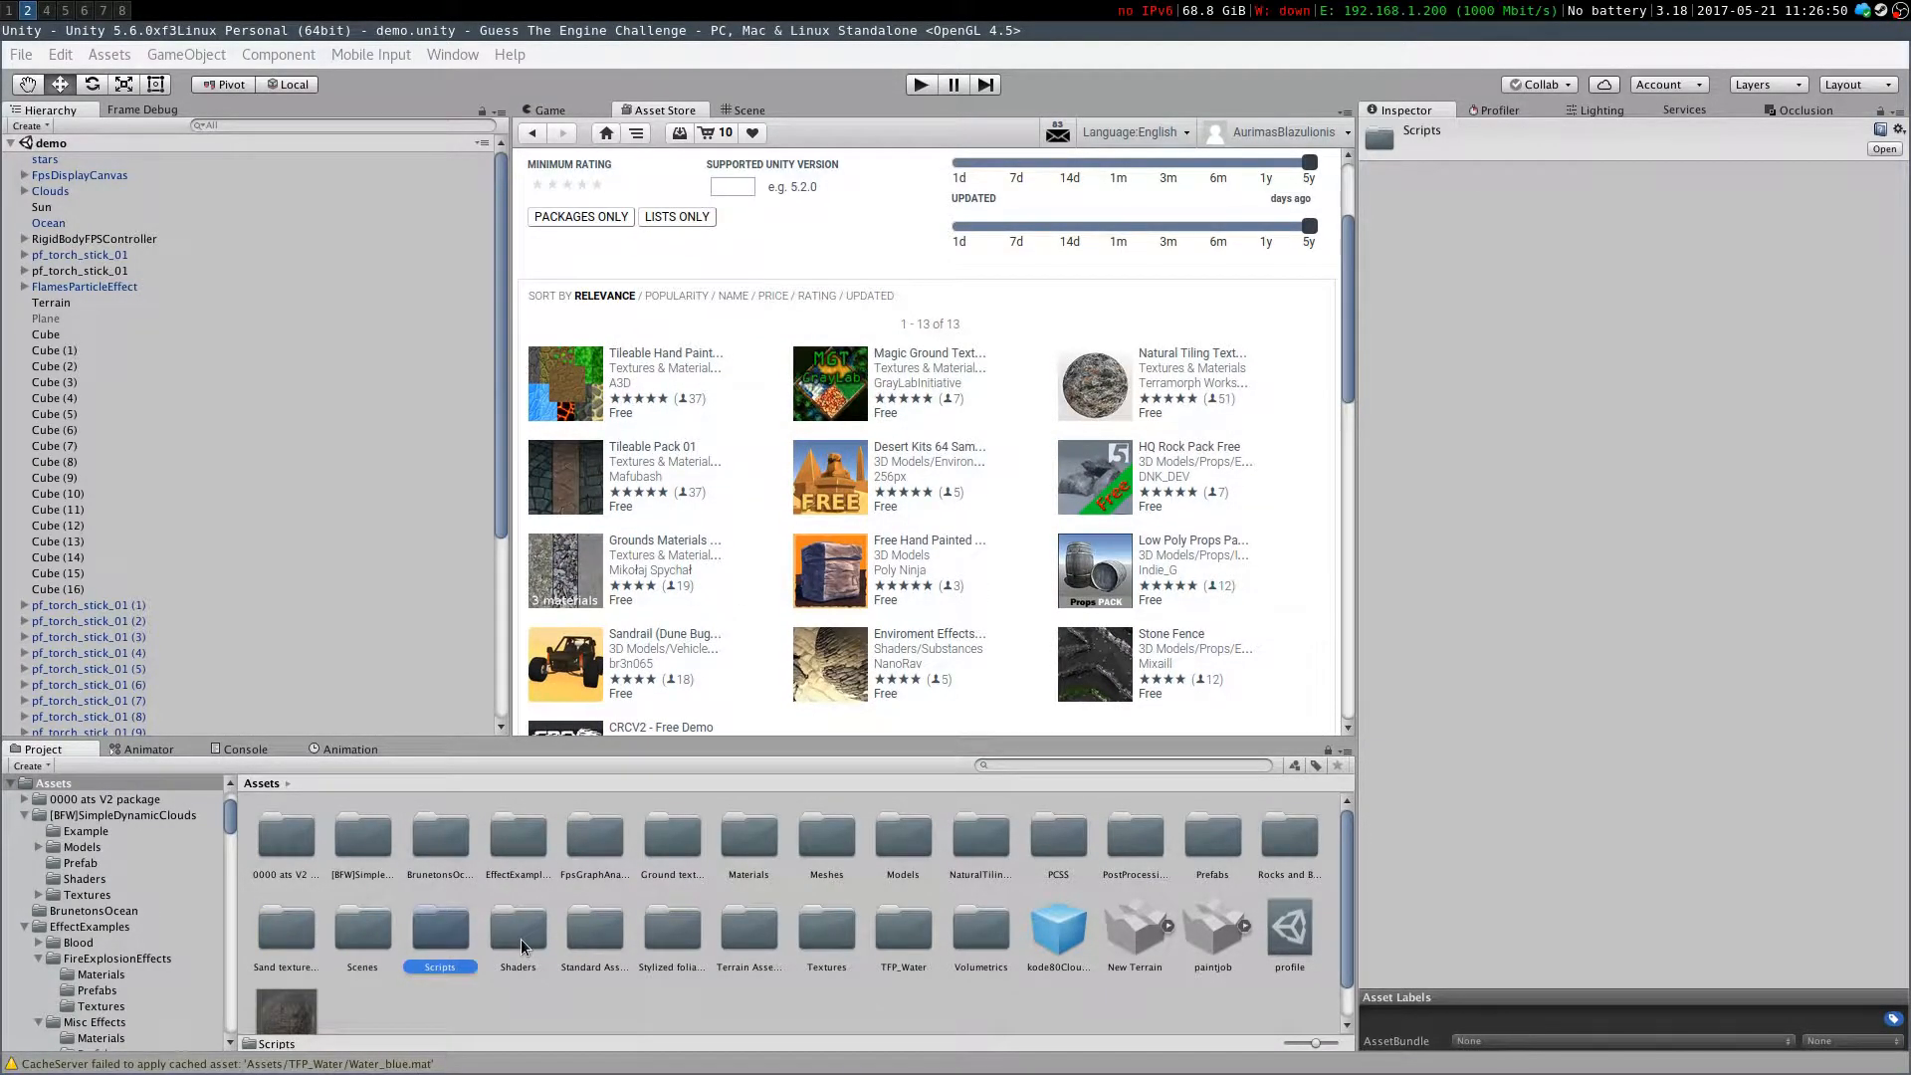
{"action": "left_click", "coordinate": [591, 936]}
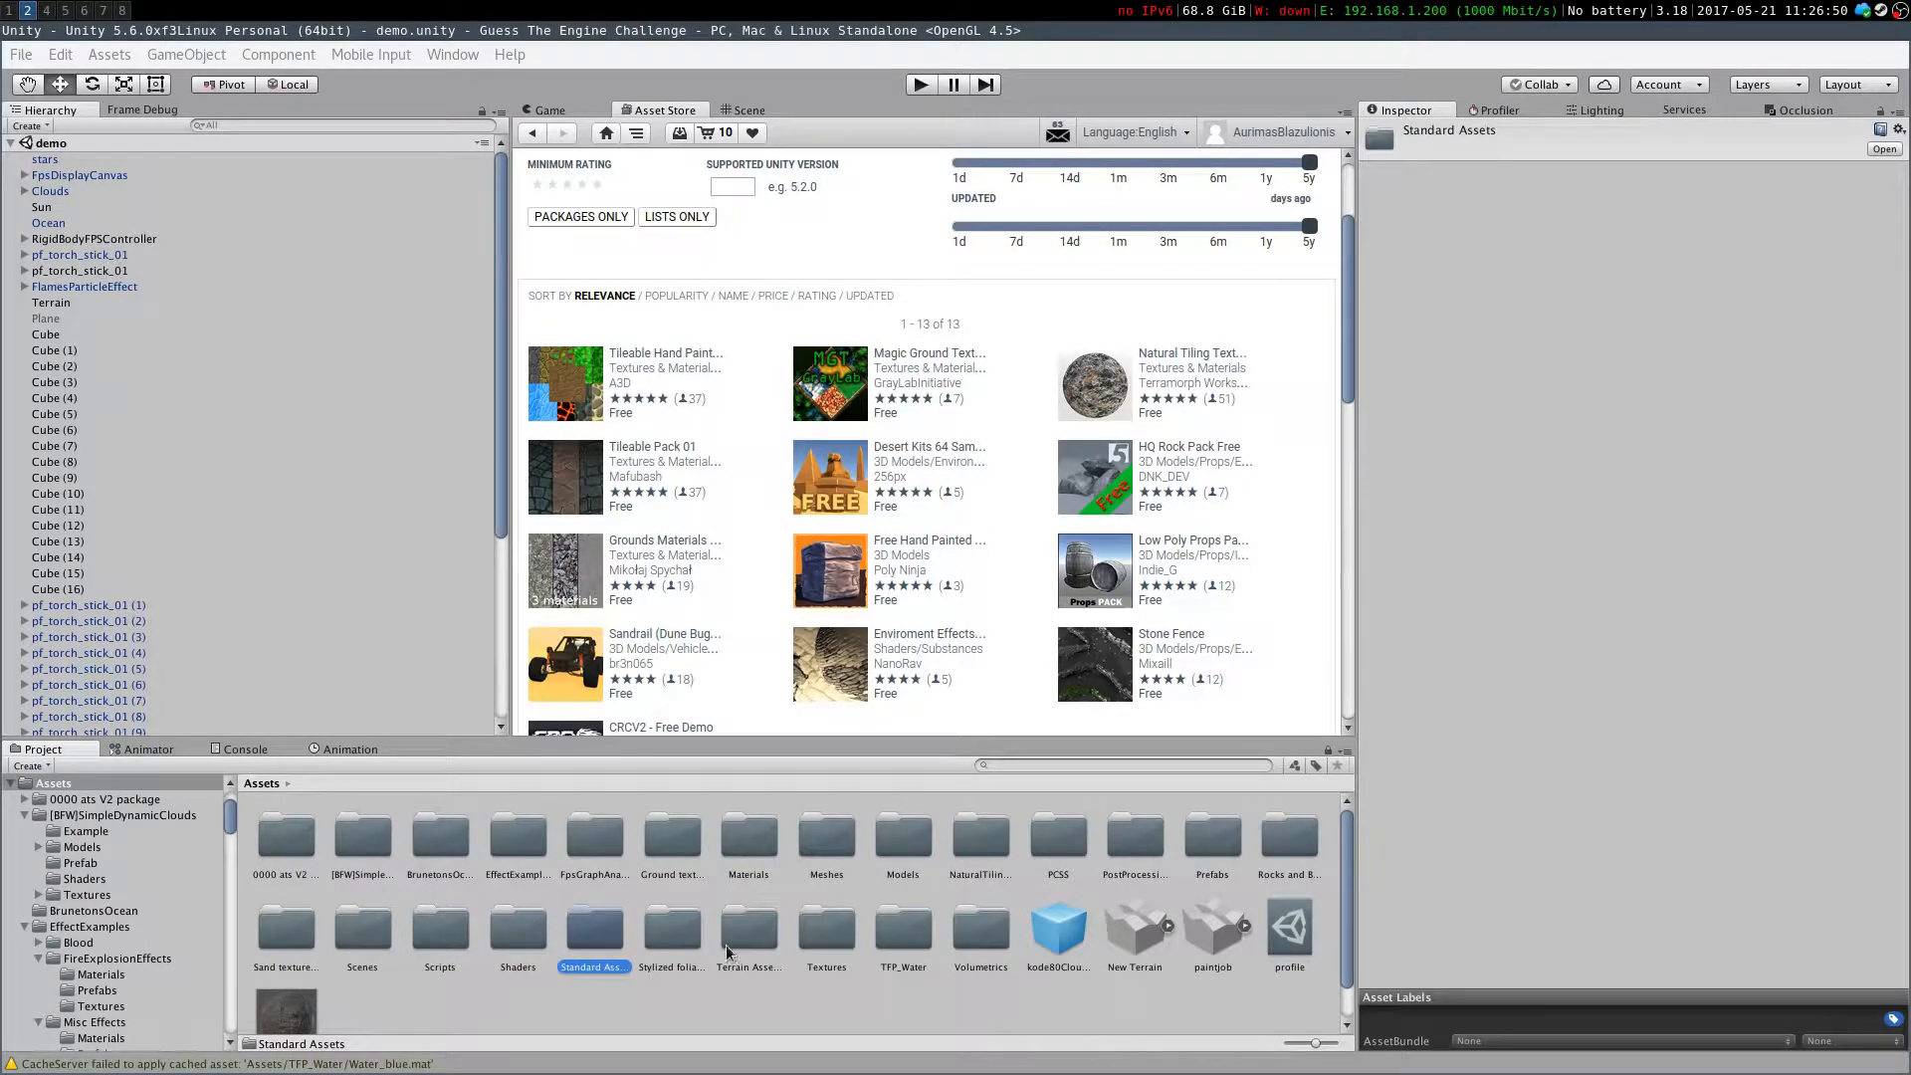
{"action": "double_click", "coordinate": [594, 935]}
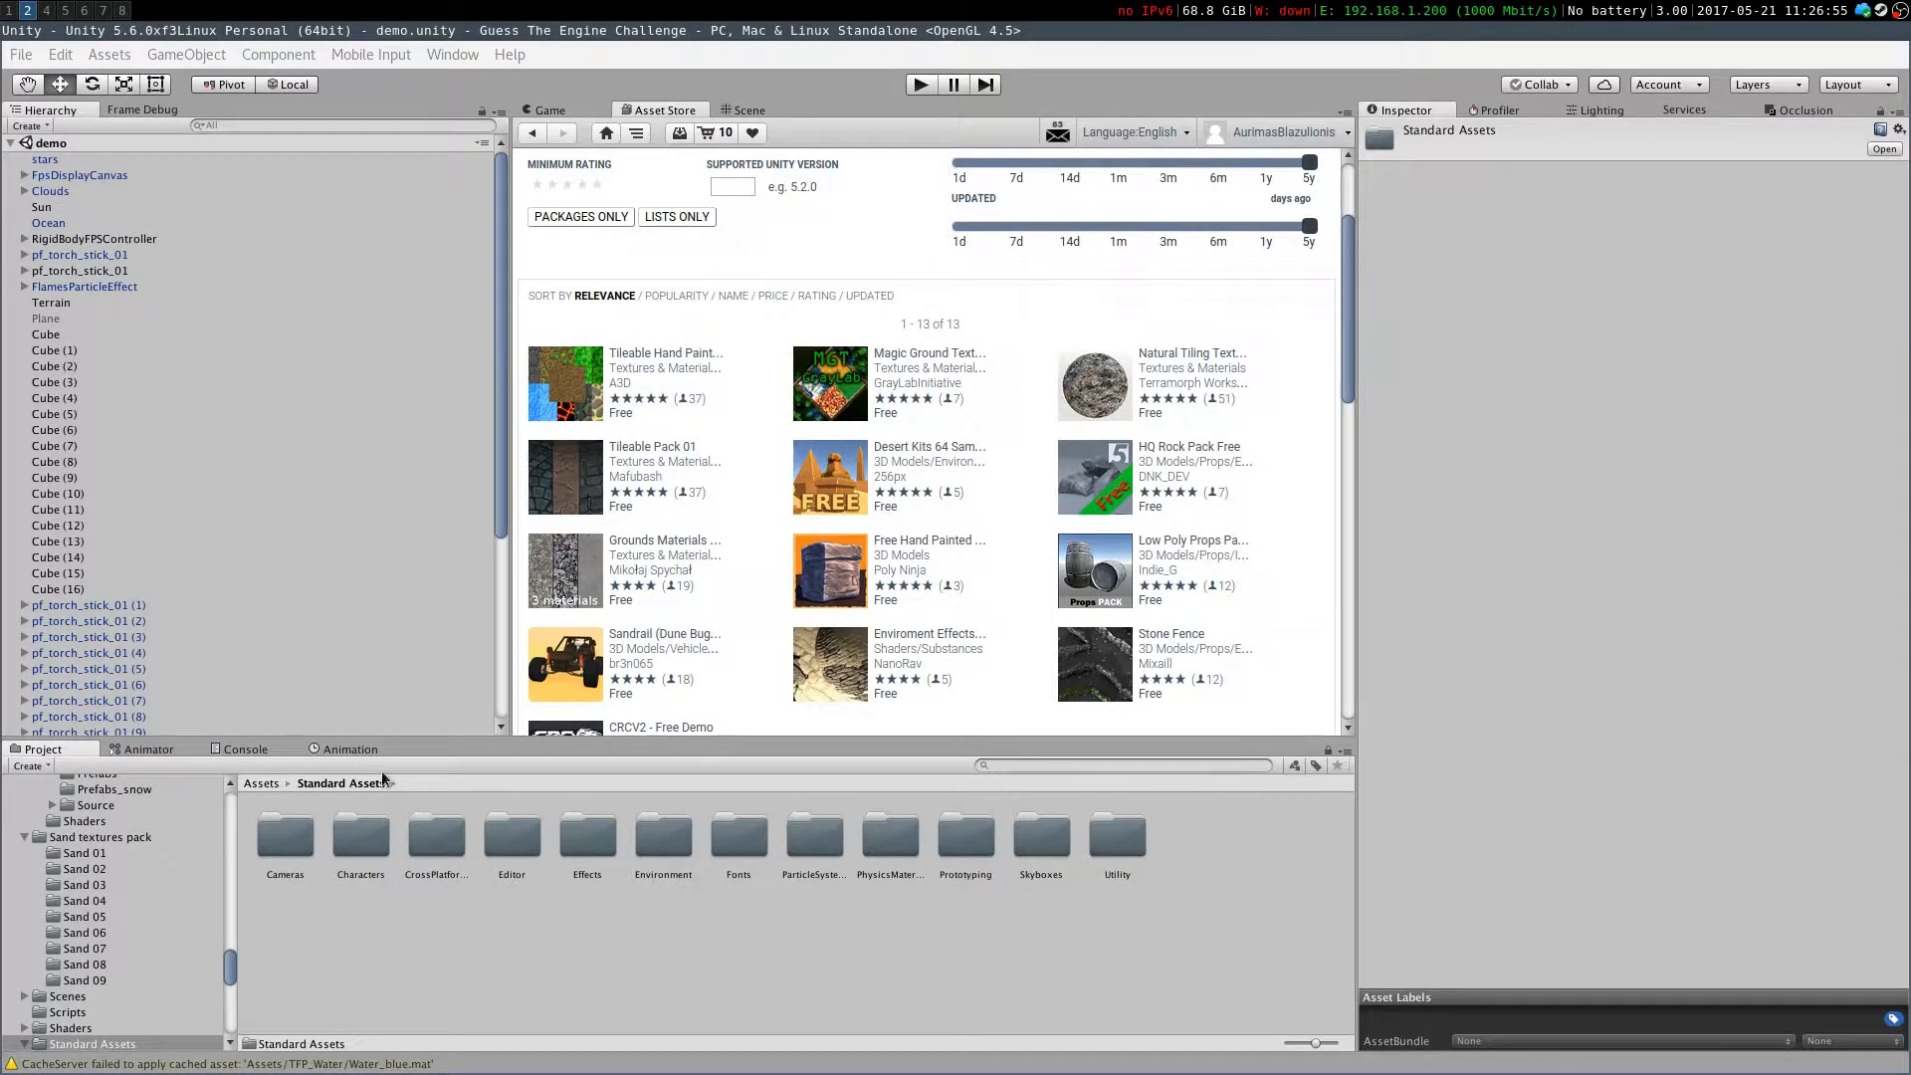
{"action": "left_click", "coordinate": [260, 783]}
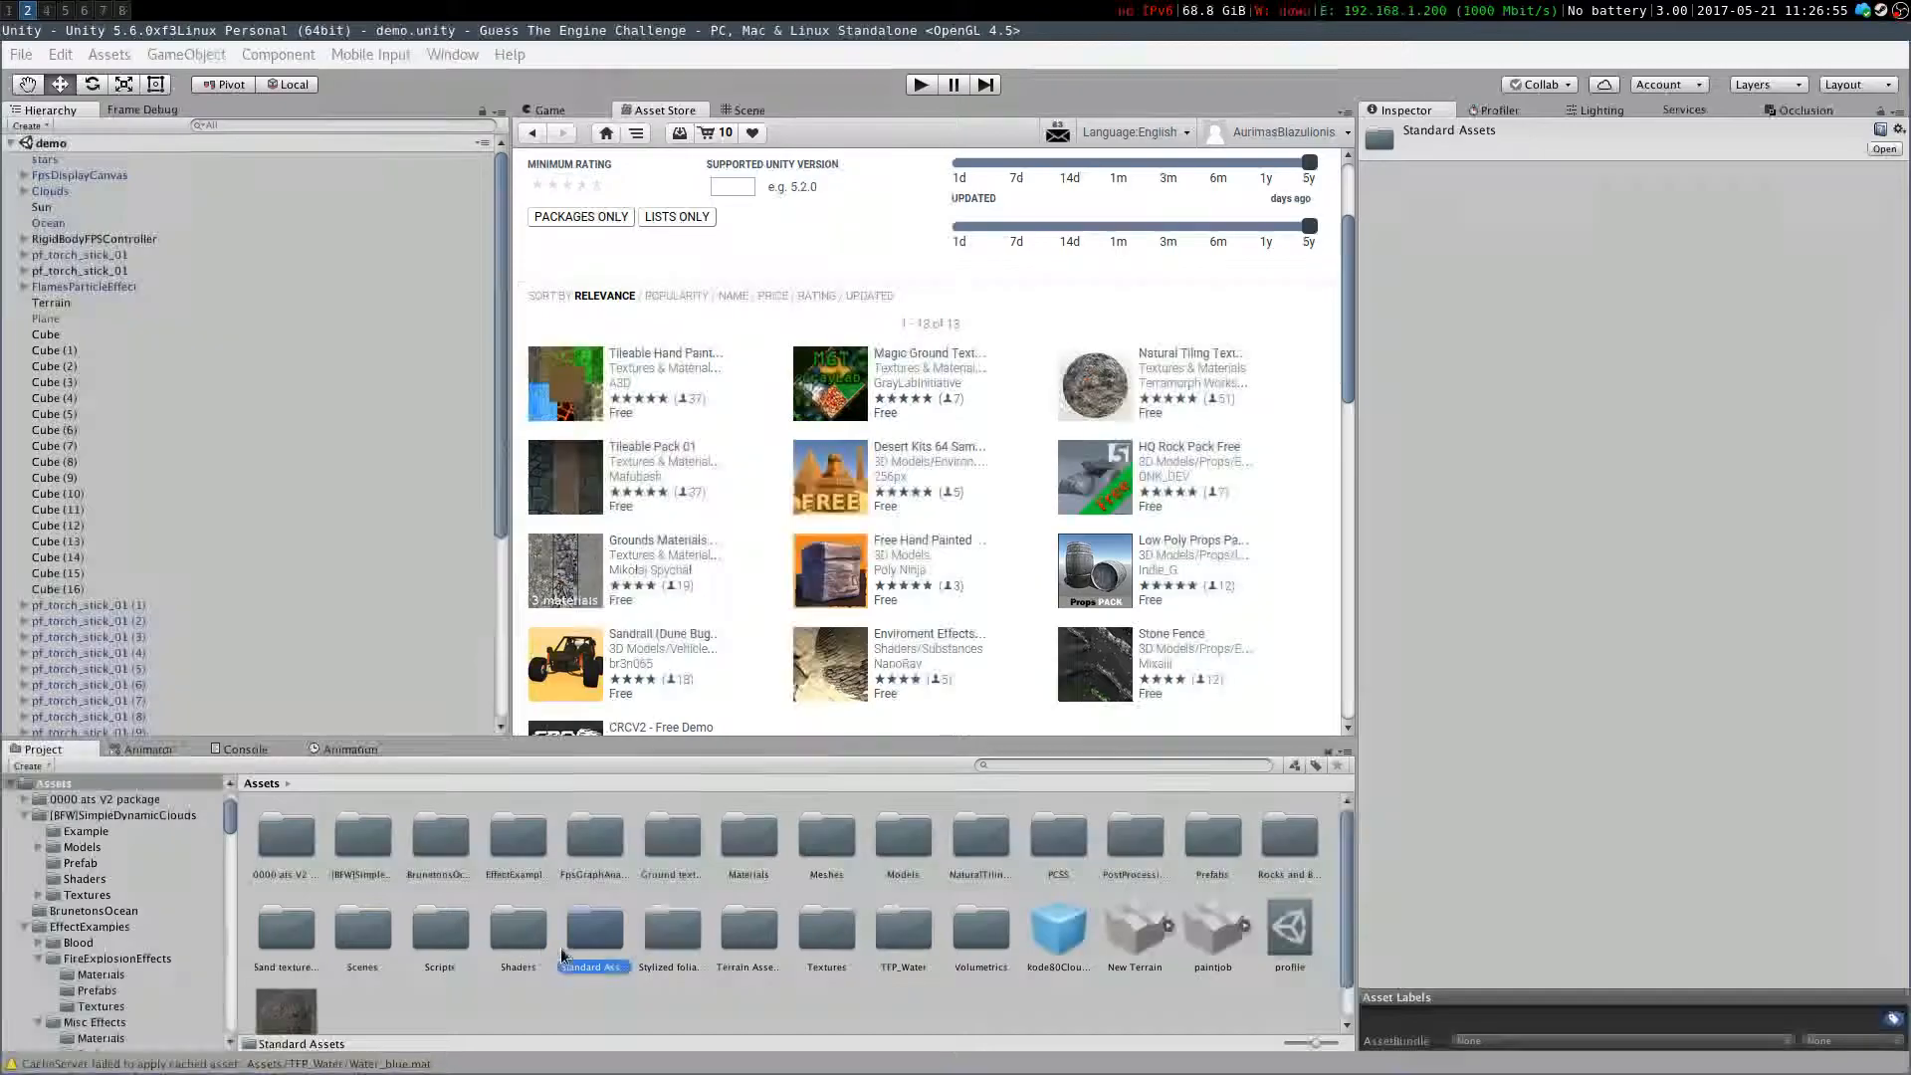
{"action": "left_click", "coordinate": [659, 947]}
{"action": "double_click", "coordinate": [667, 929]}
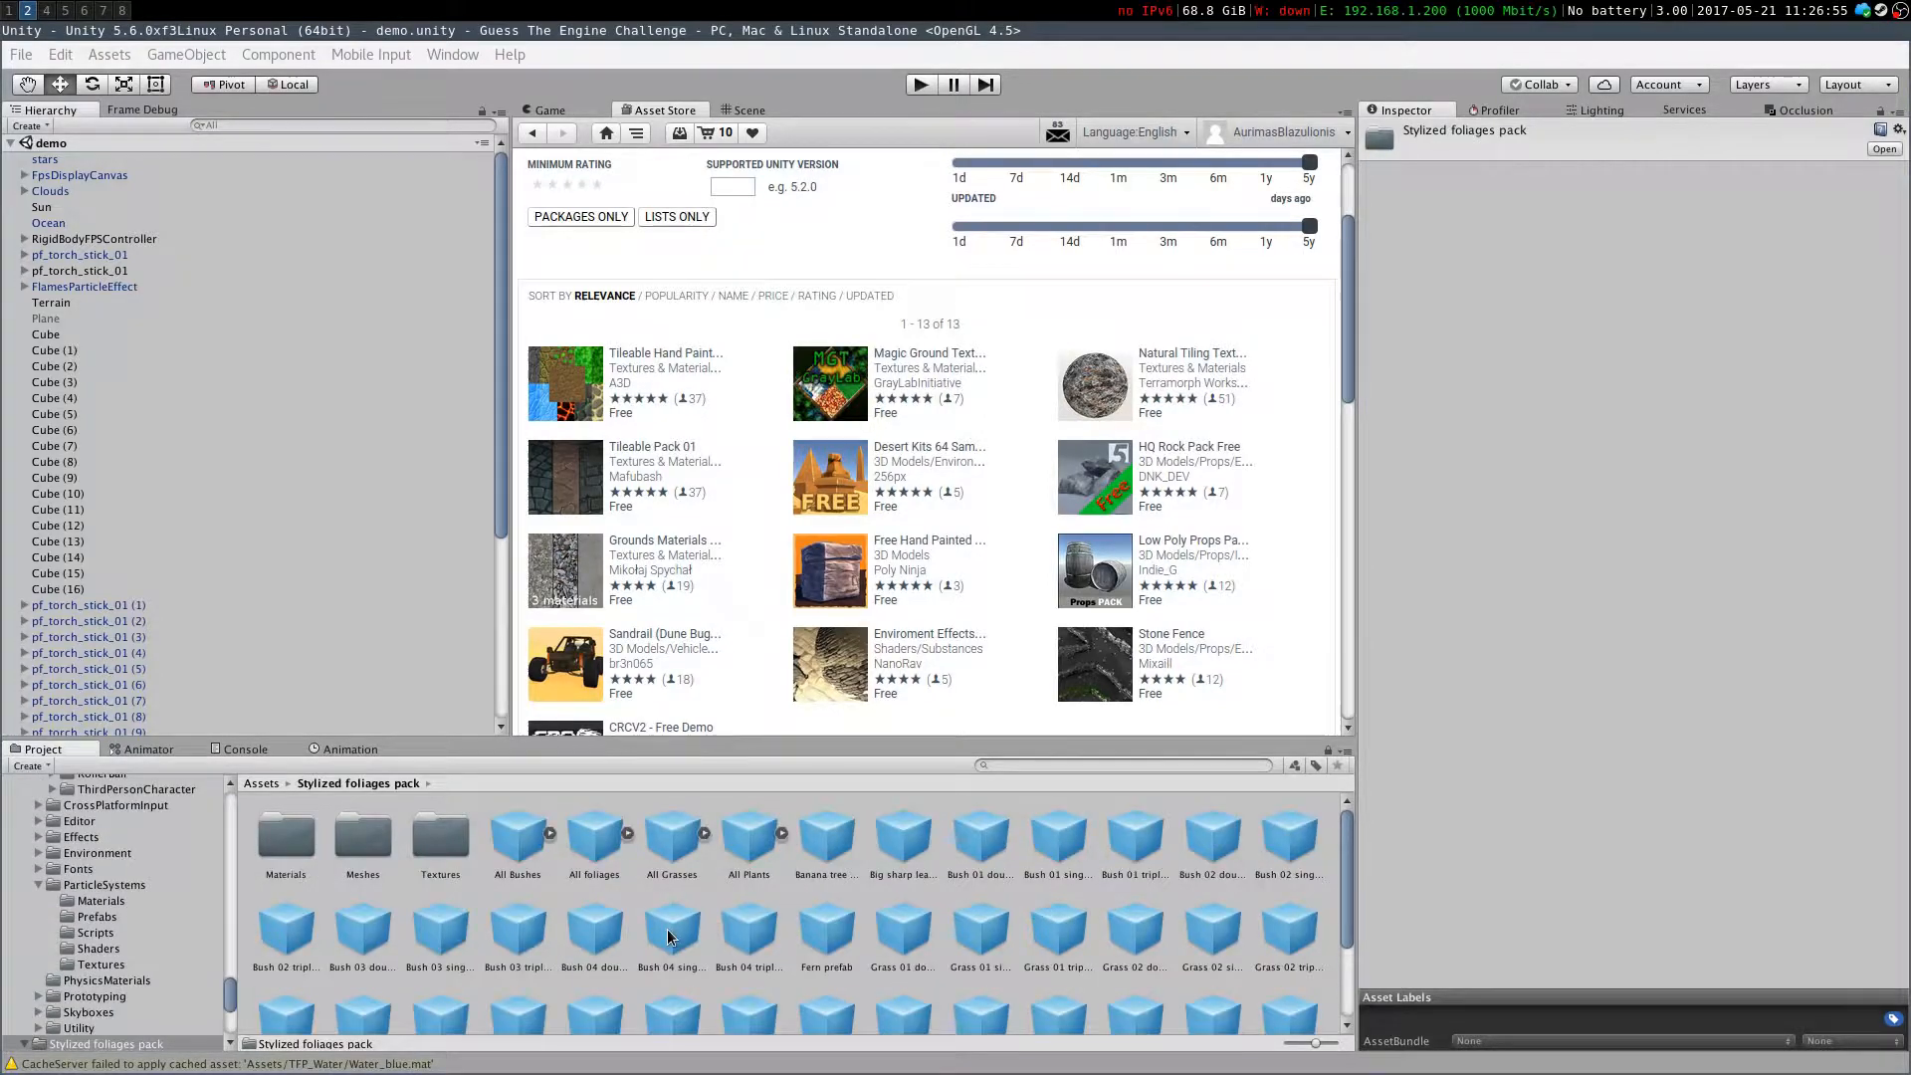
{"action": "left_click", "coordinate": [587, 862]}
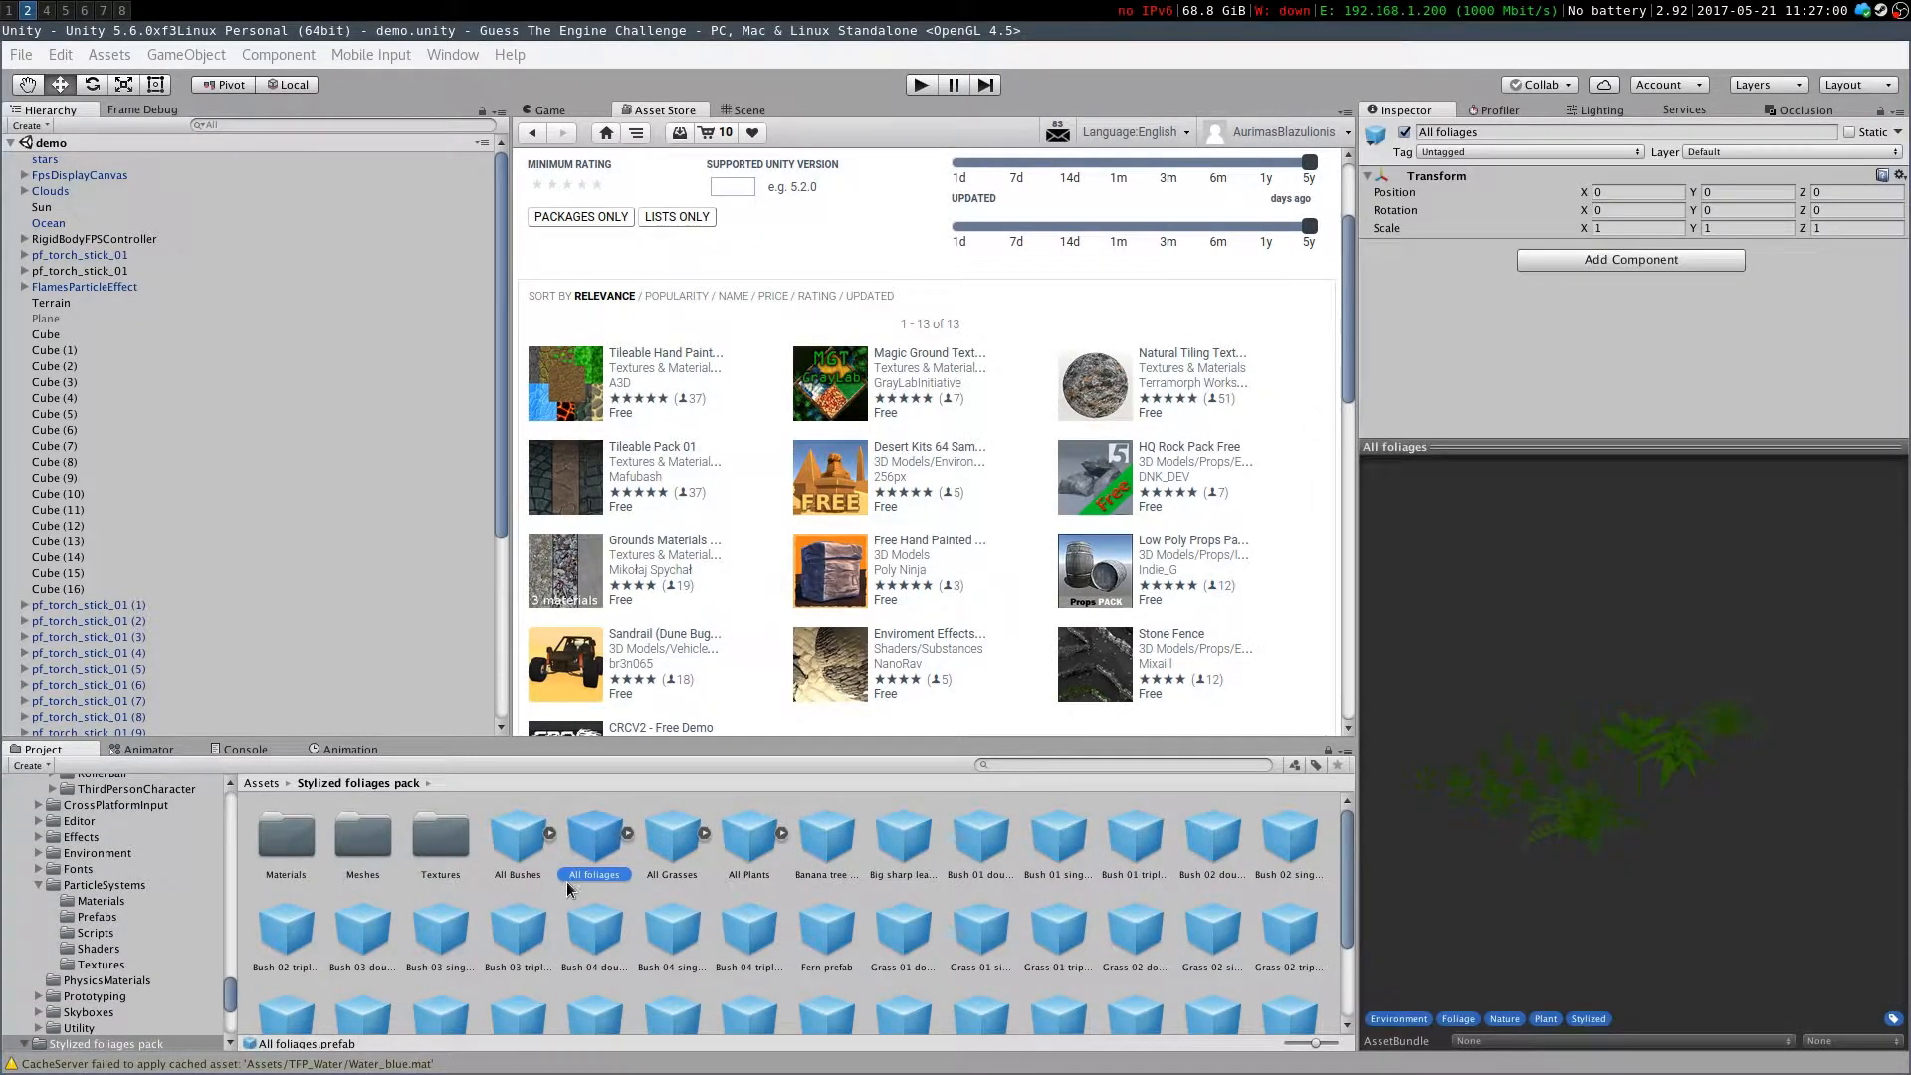
{"action": "left_click", "coordinate": [262, 784]}
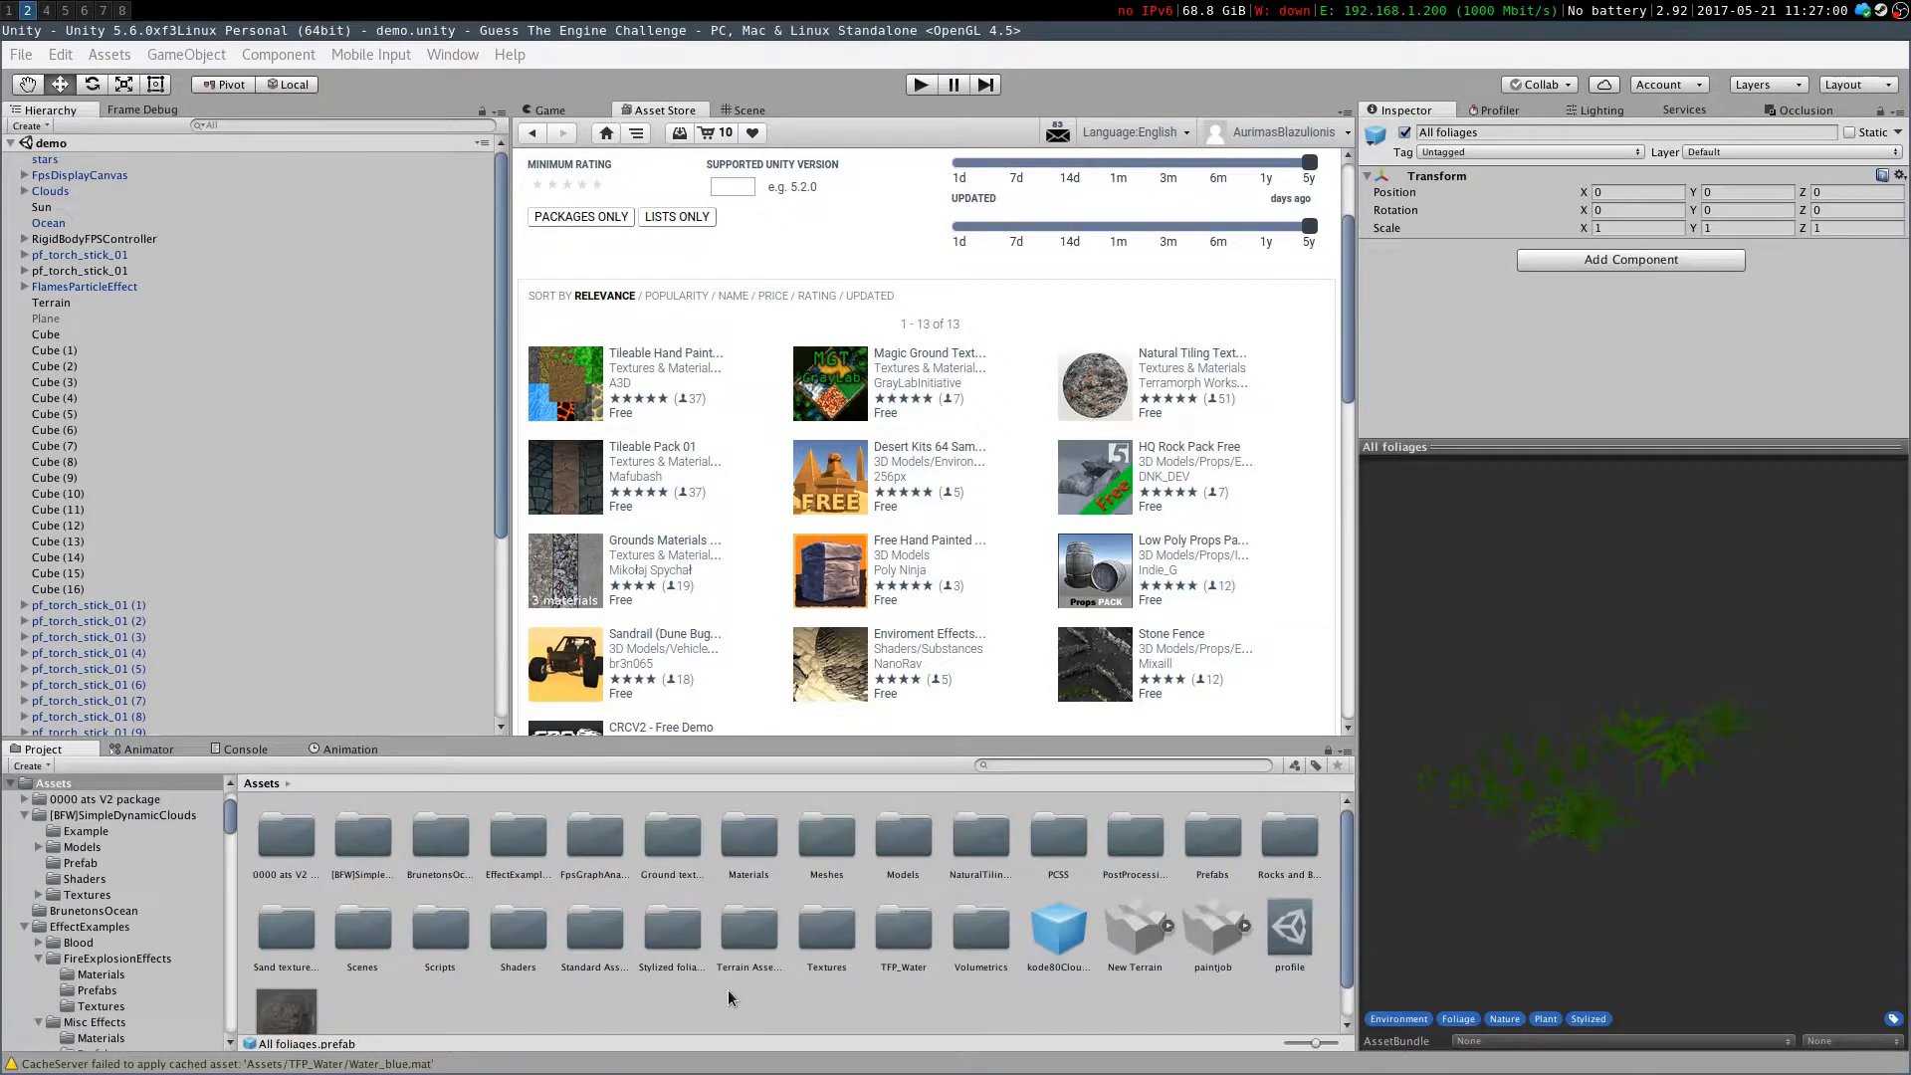
{"action": "left_click", "coordinate": [646, 936]}
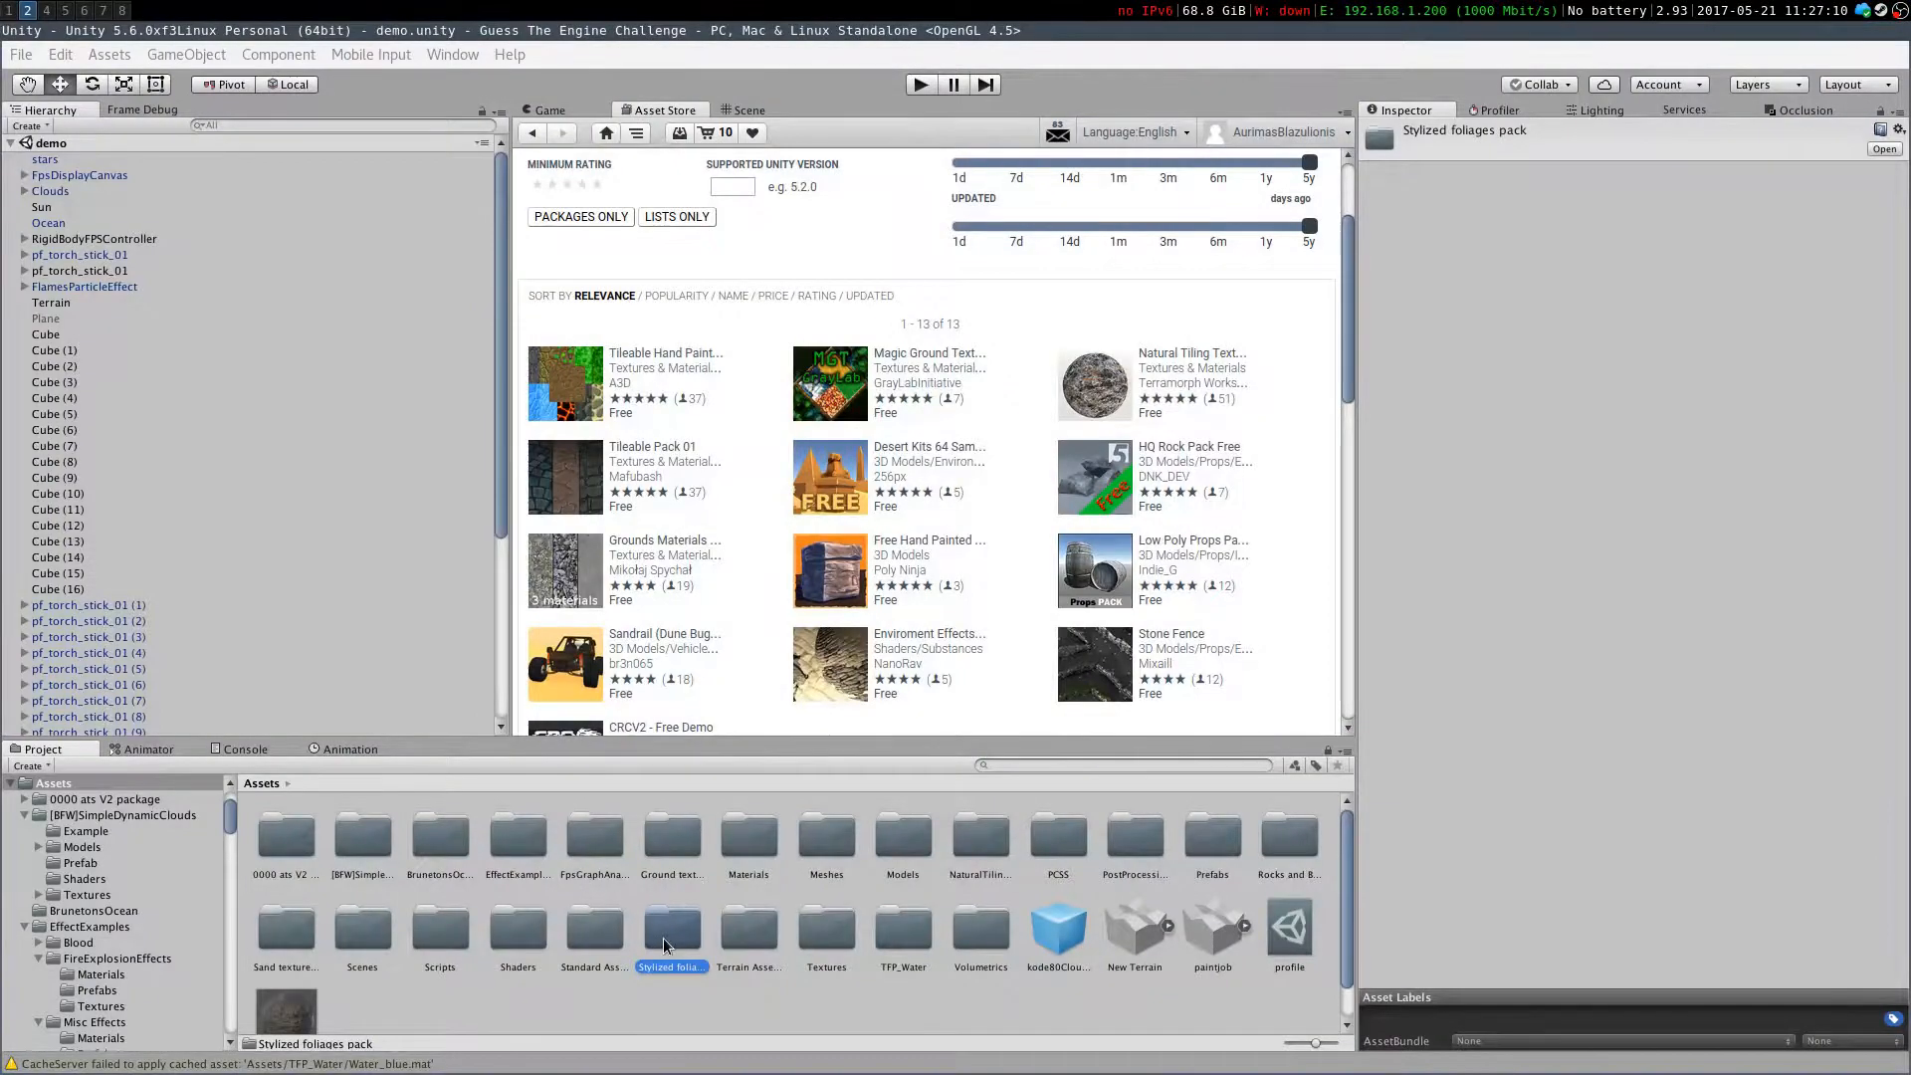
{"action": "key", "text": "Delete"}
{"action": "key", "text": "Return"}
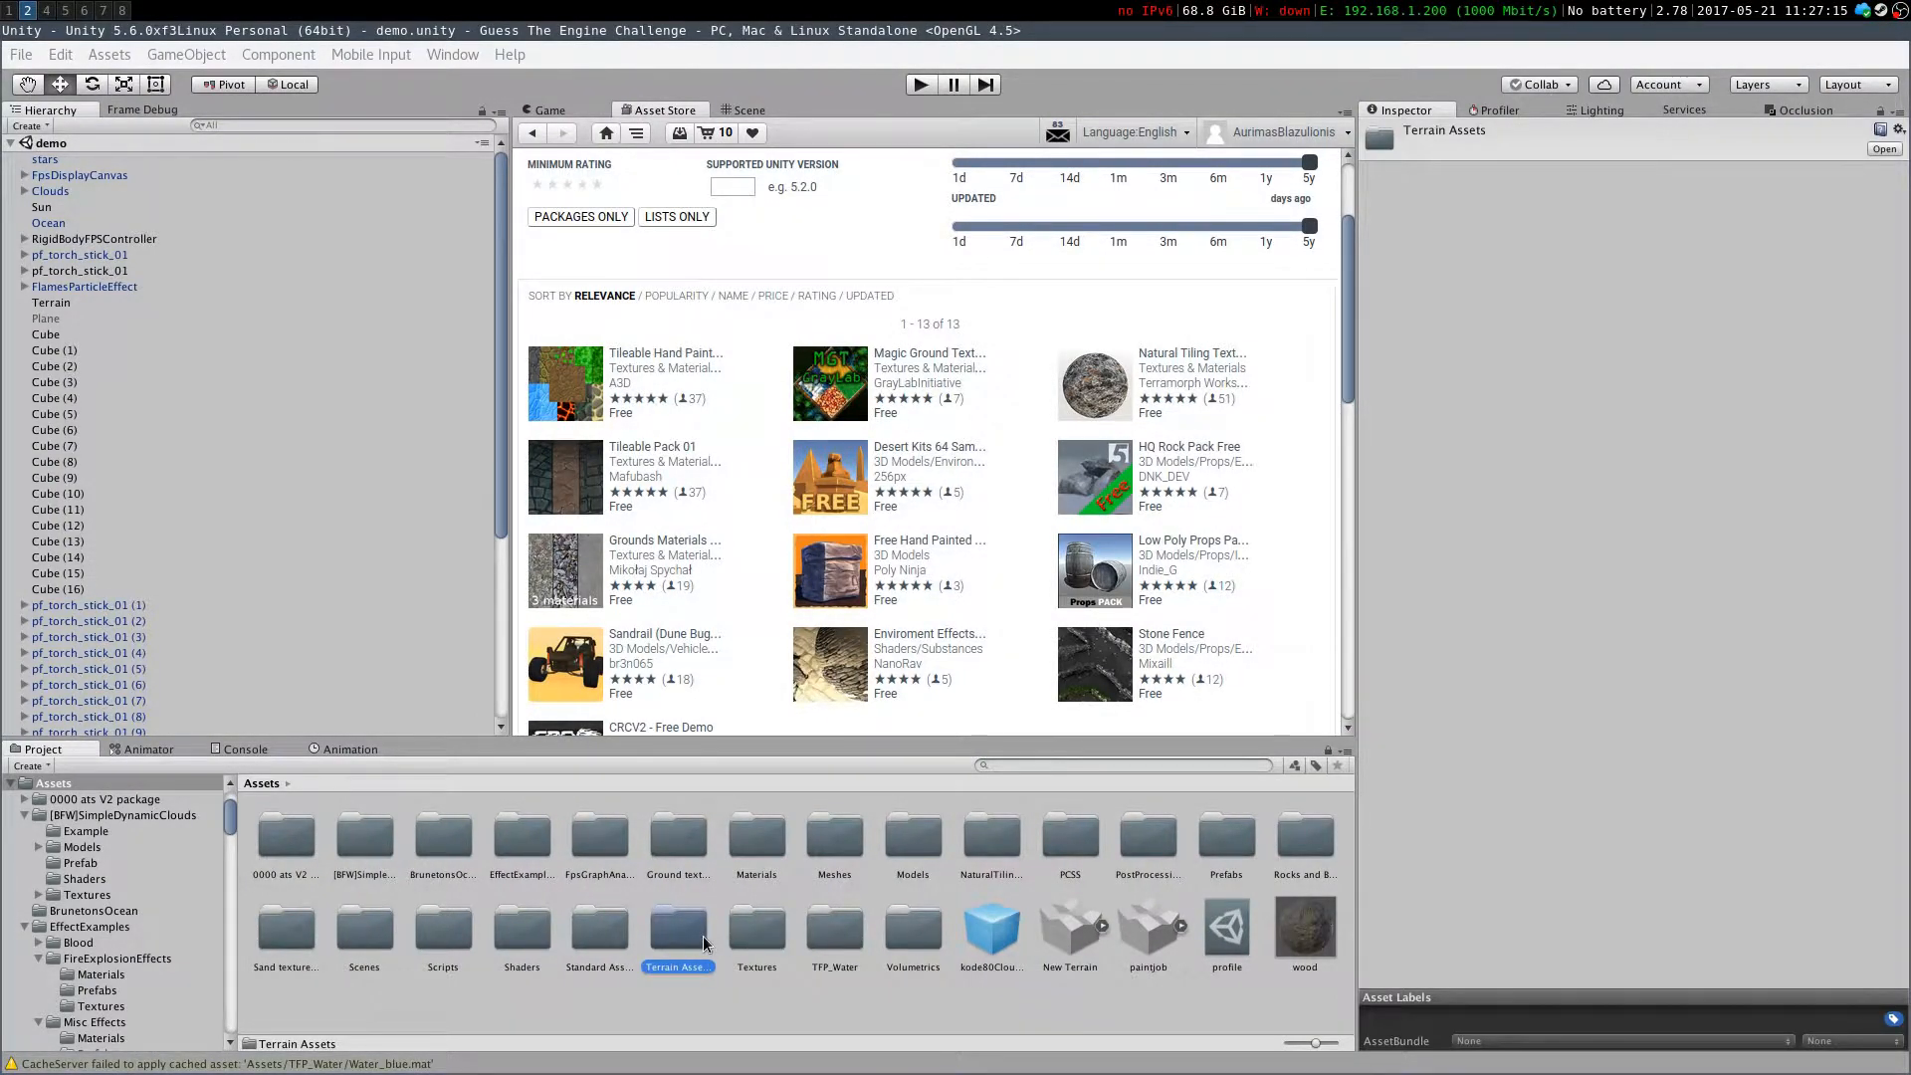
{"action": "scroll", "coordinate": [709, 285], "scroll_direction": "up", "scroll_amount": 3}
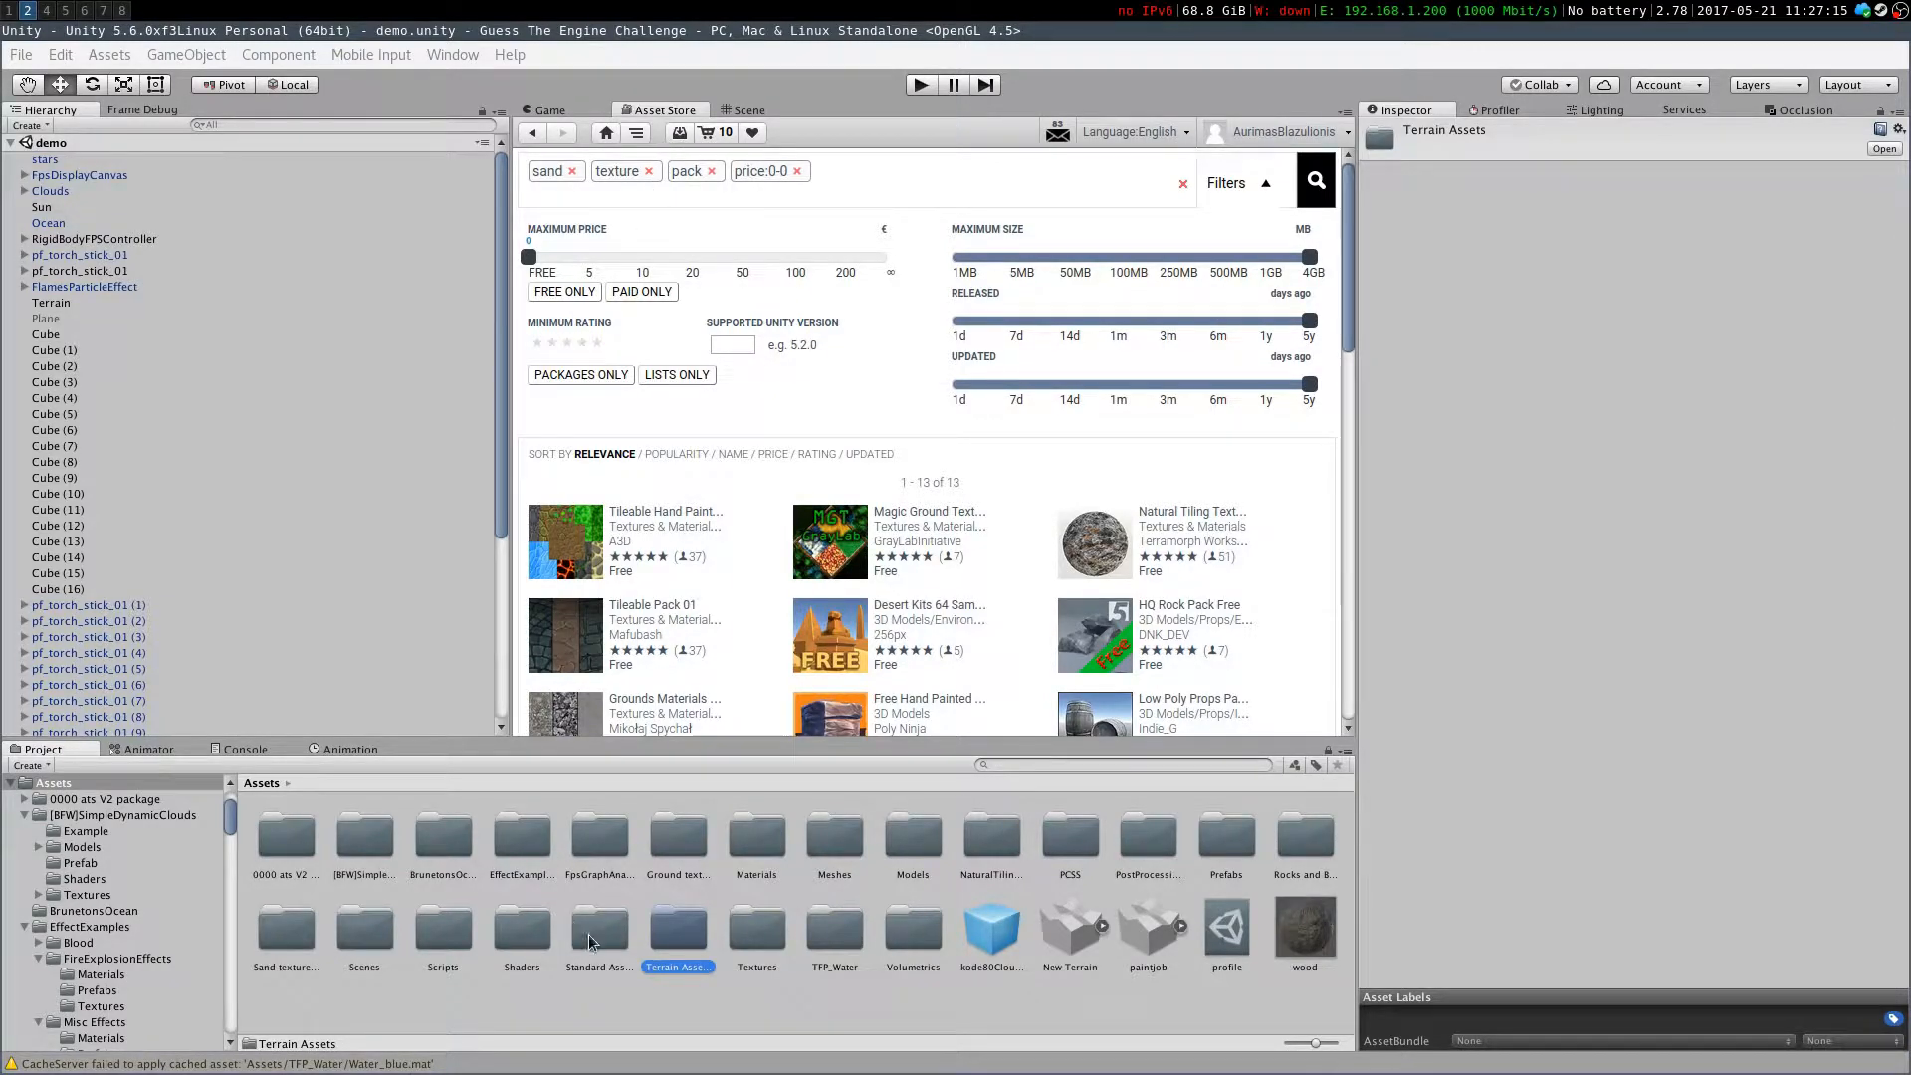
Inspect the grass and weed textures in the Terrain Assets Grass folder
{"action": "double_click", "coordinate": [672, 935]}
{"action": "double_click", "coordinate": [369, 873]}
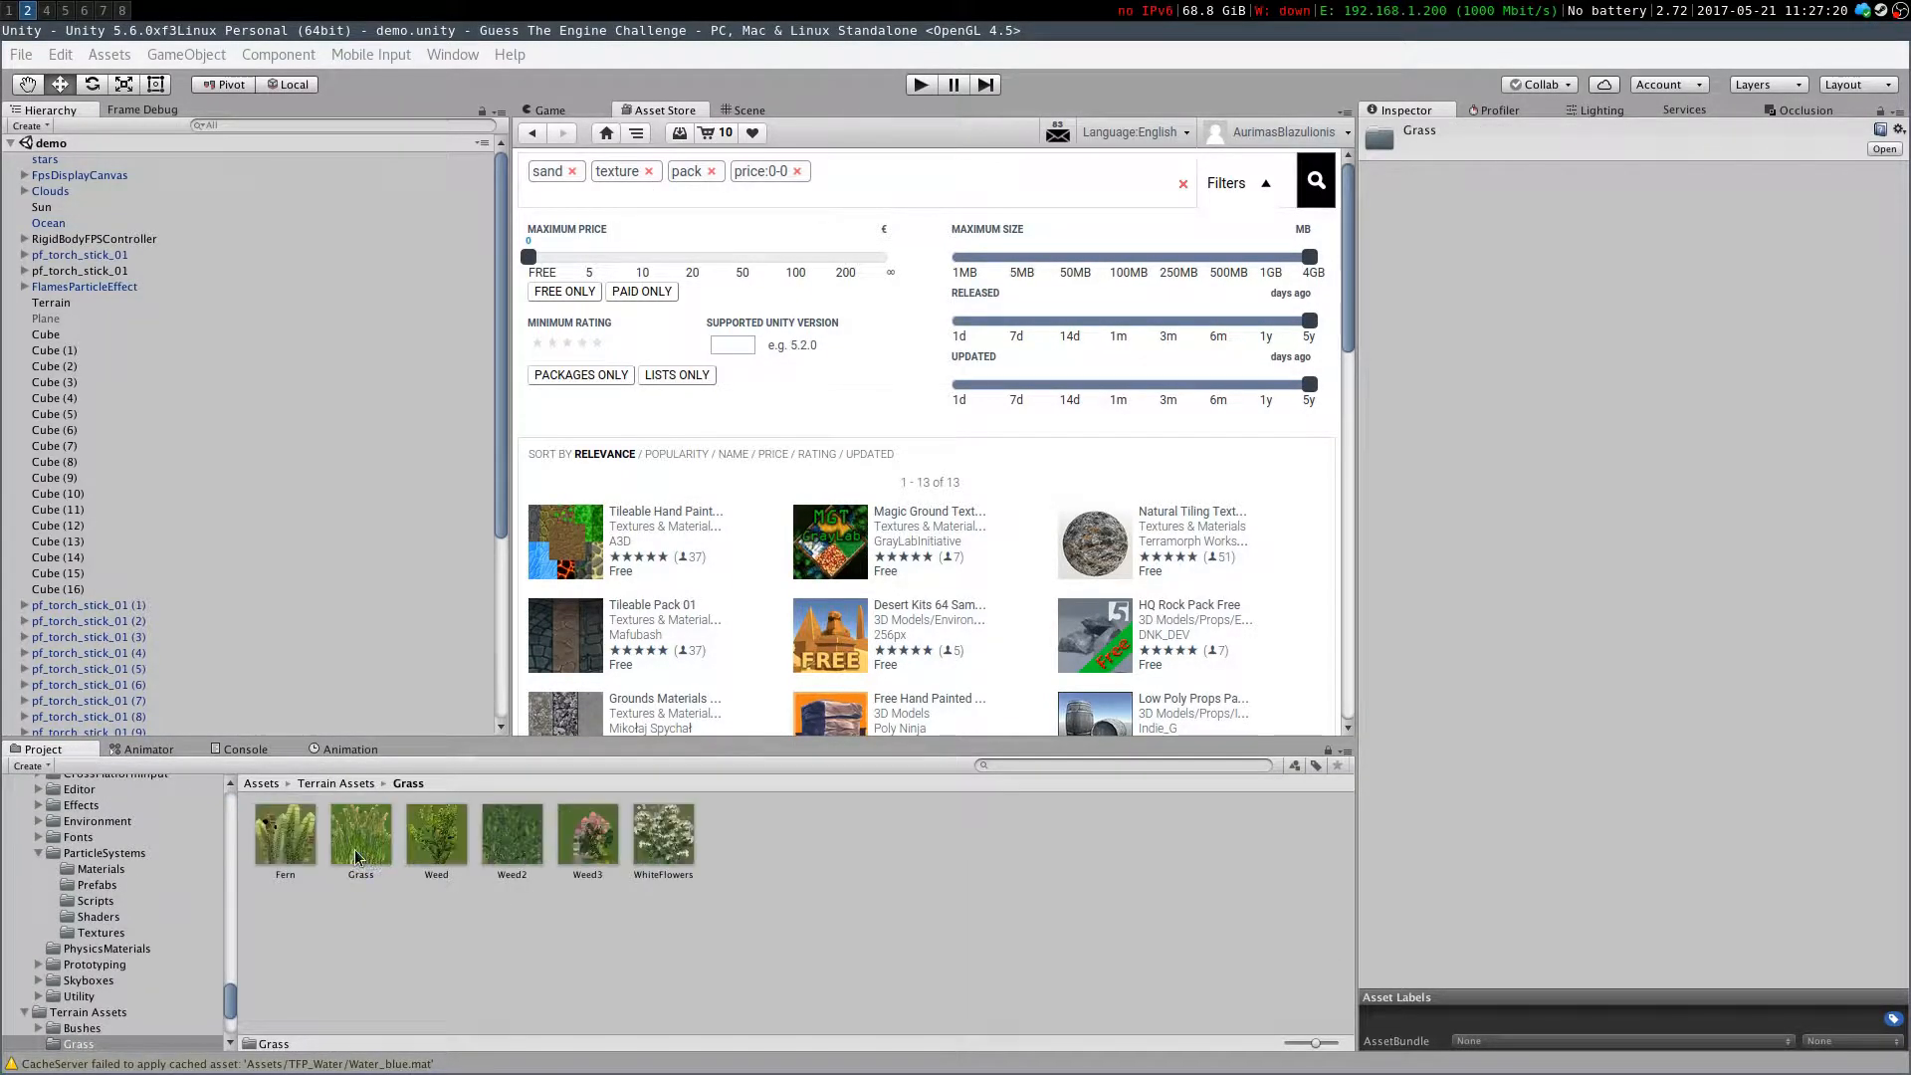
{"action": "left_click", "coordinate": [384, 862]}
{"action": "left_click", "coordinate": [295, 857]}
{"action": "left_click", "coordinate": [360, 841]}
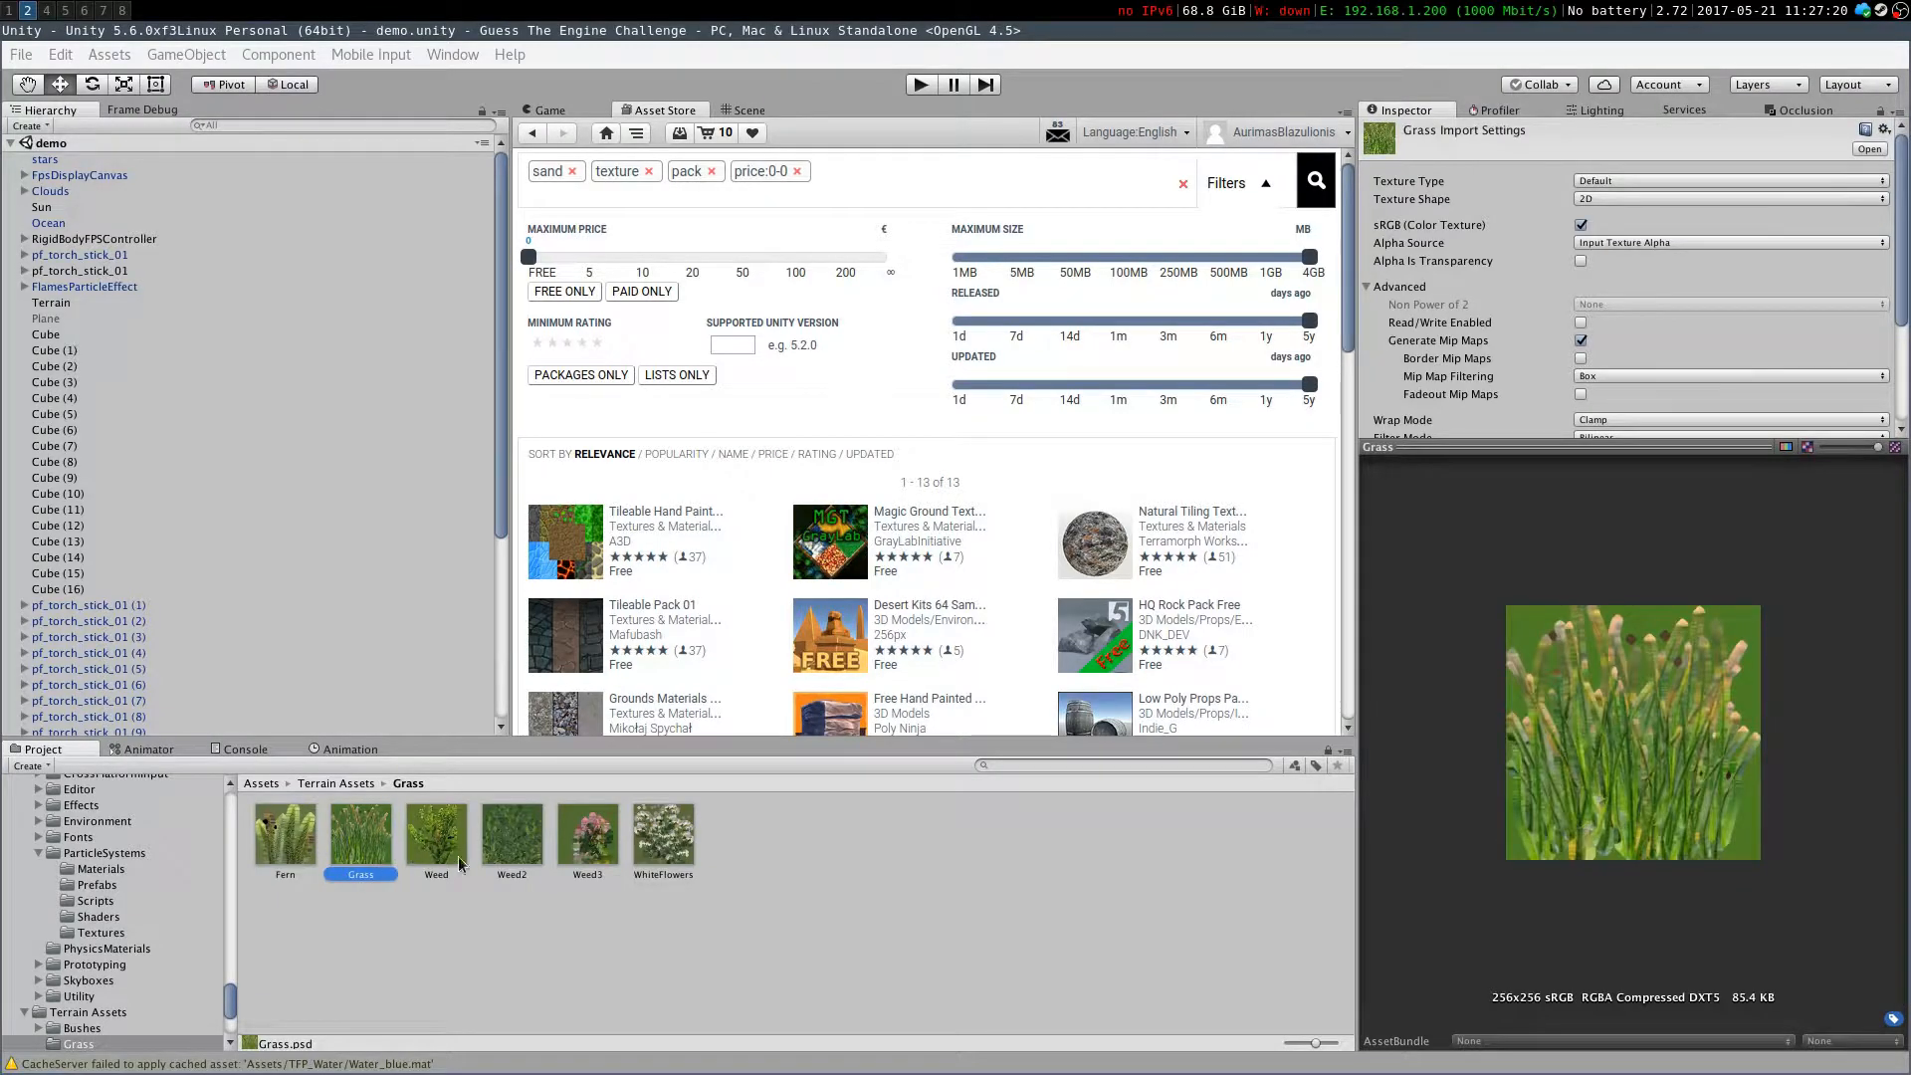
{"action": "left_click", "coordinate": [511, 844]}
{"action": "left_click", "coordinate": [595, 863]}
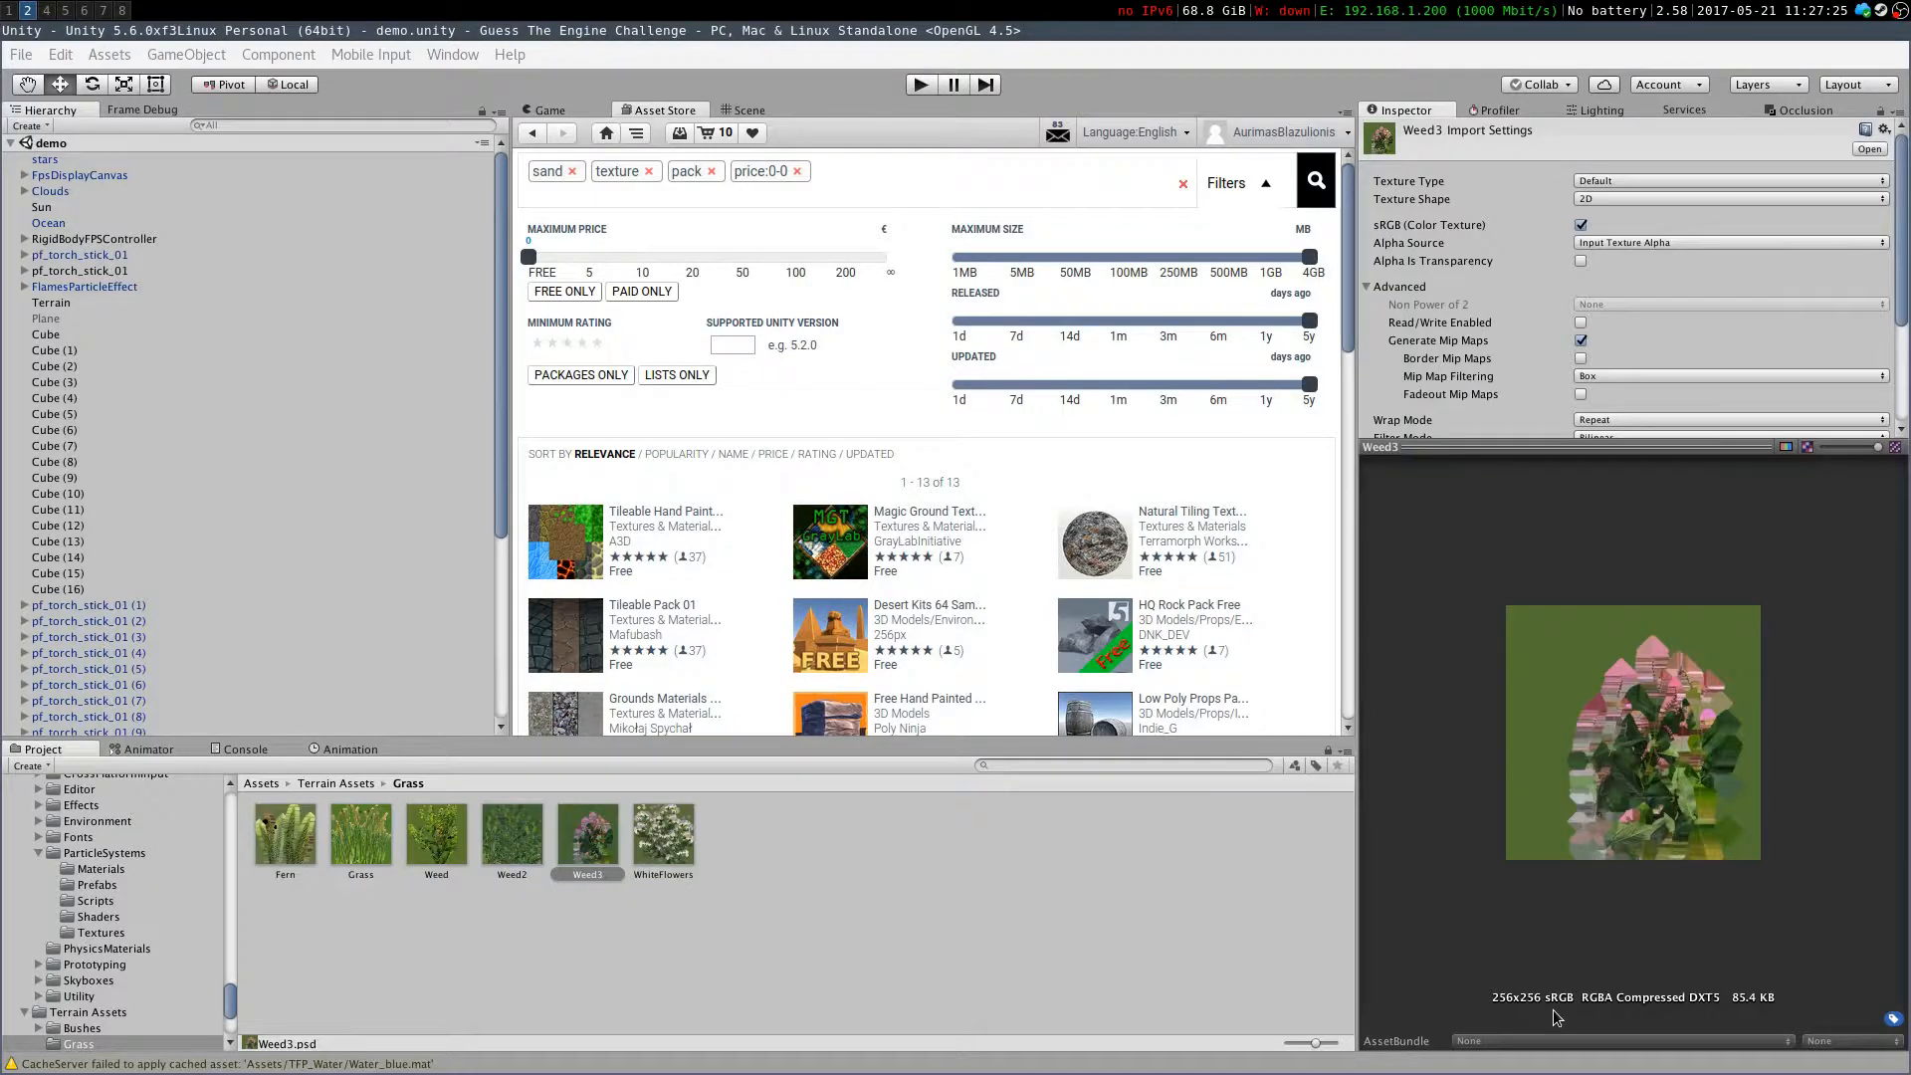
{"action": "left_click", "coordinate": [335, 783]}
{"action": "left_click", "coordinate": [261, 783]}
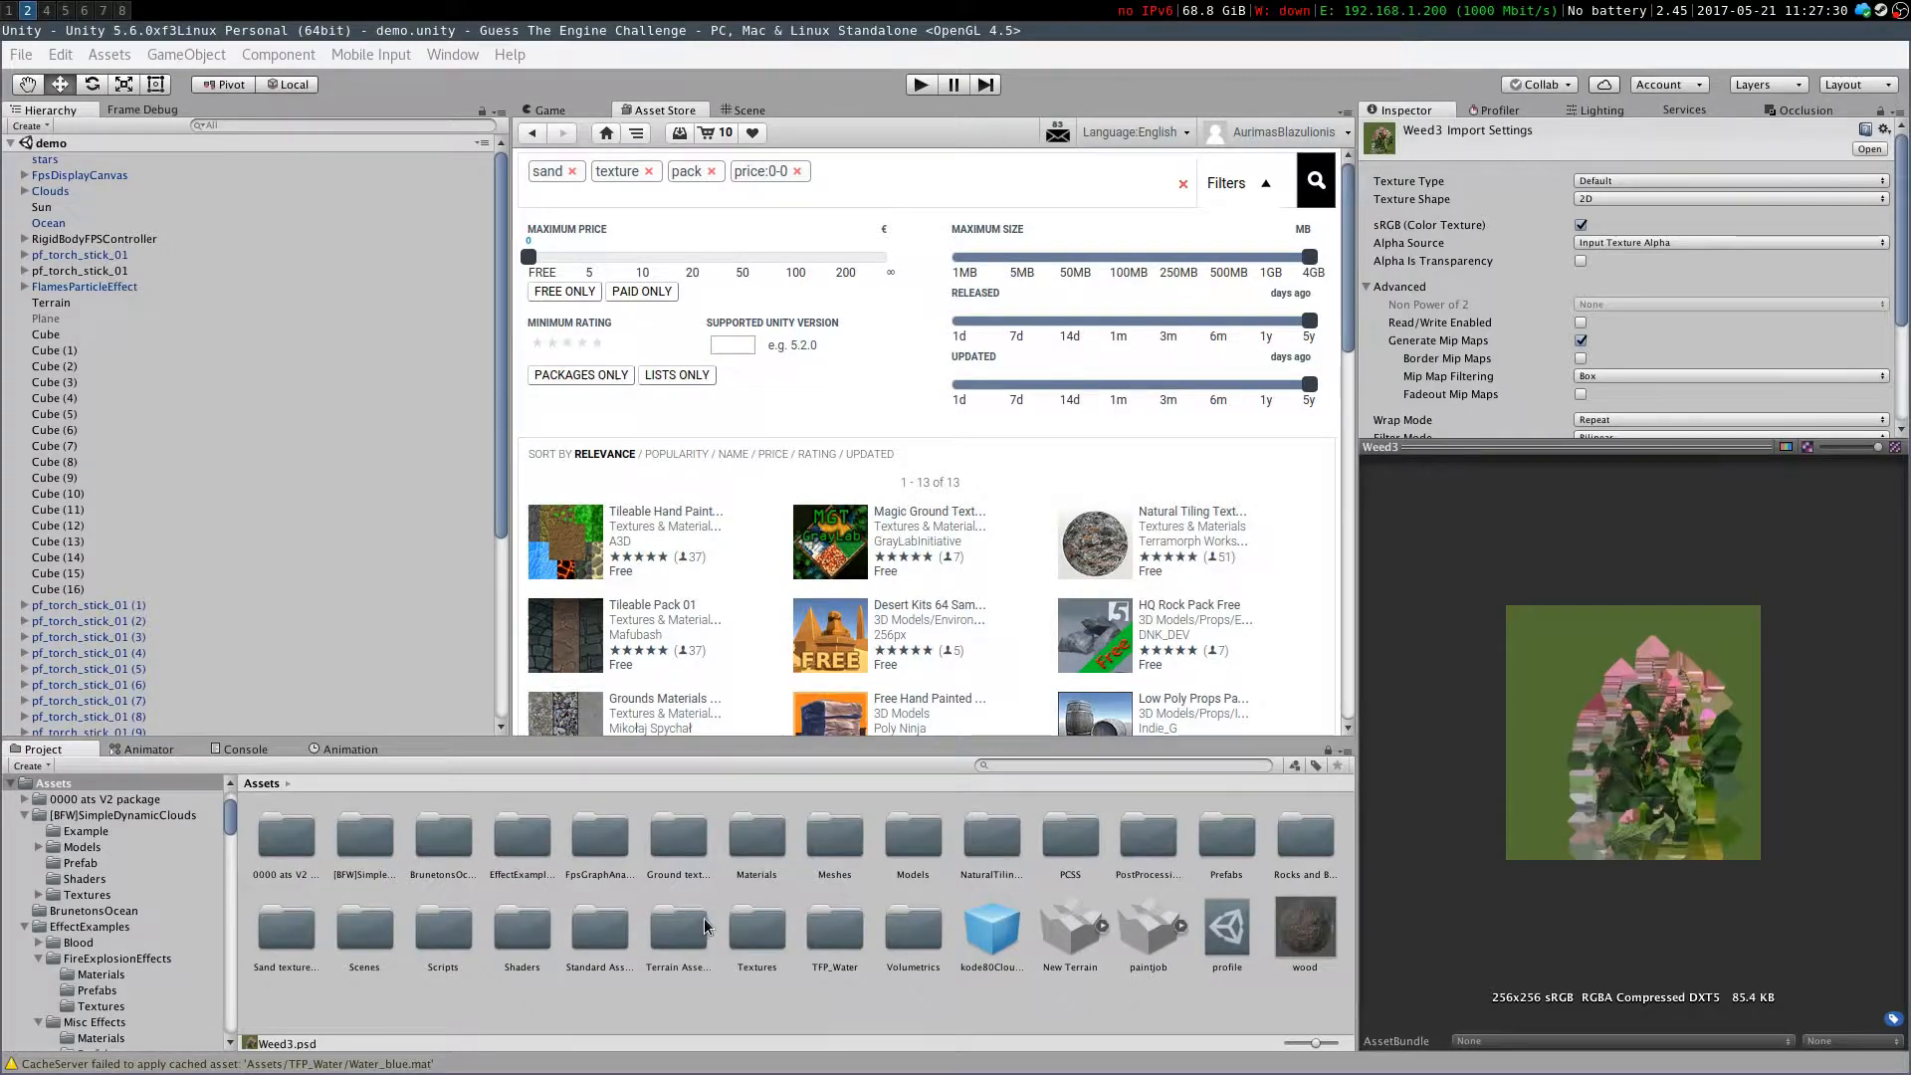
Browse the Textures and TFP_Water folders and inspect the water shaders and materials
{"action": "left_click", "coordinate": [674, 931]}
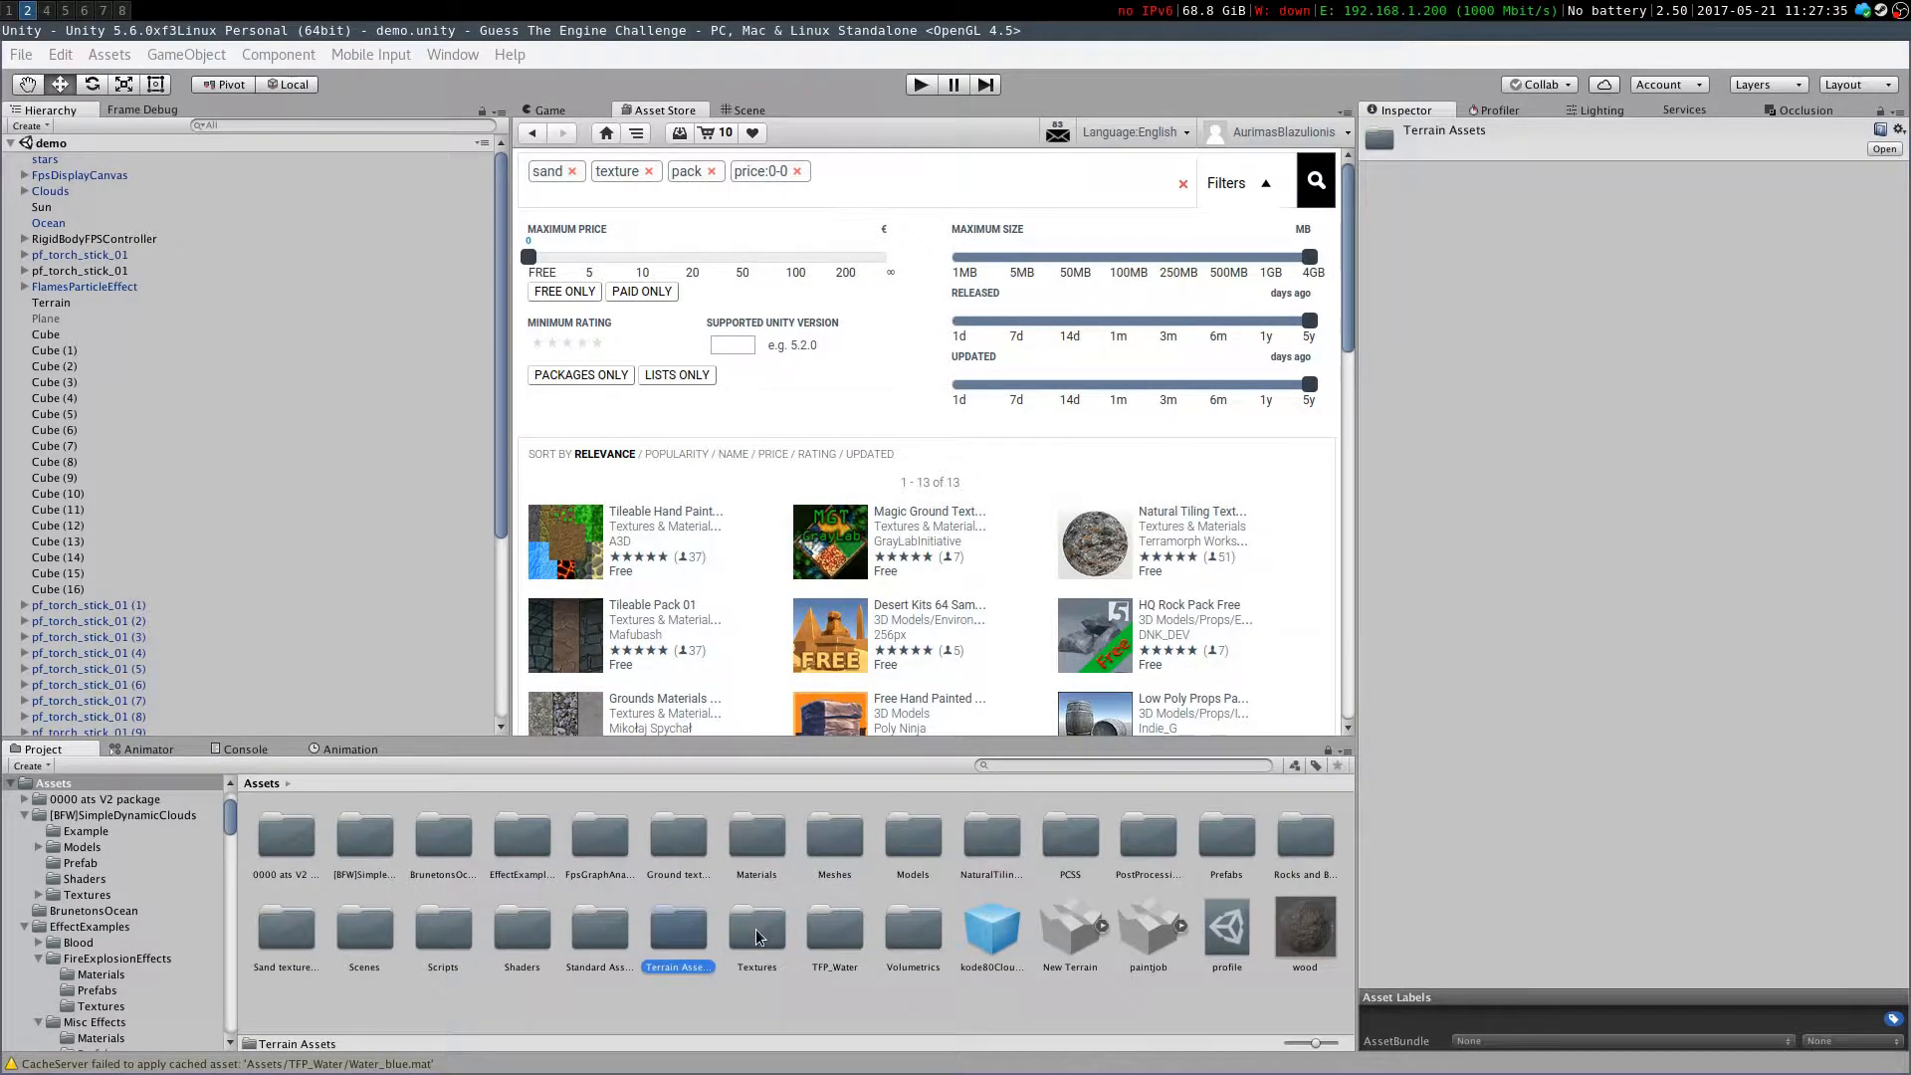
{"action": "left_click", "coordinate": [804, 938]}
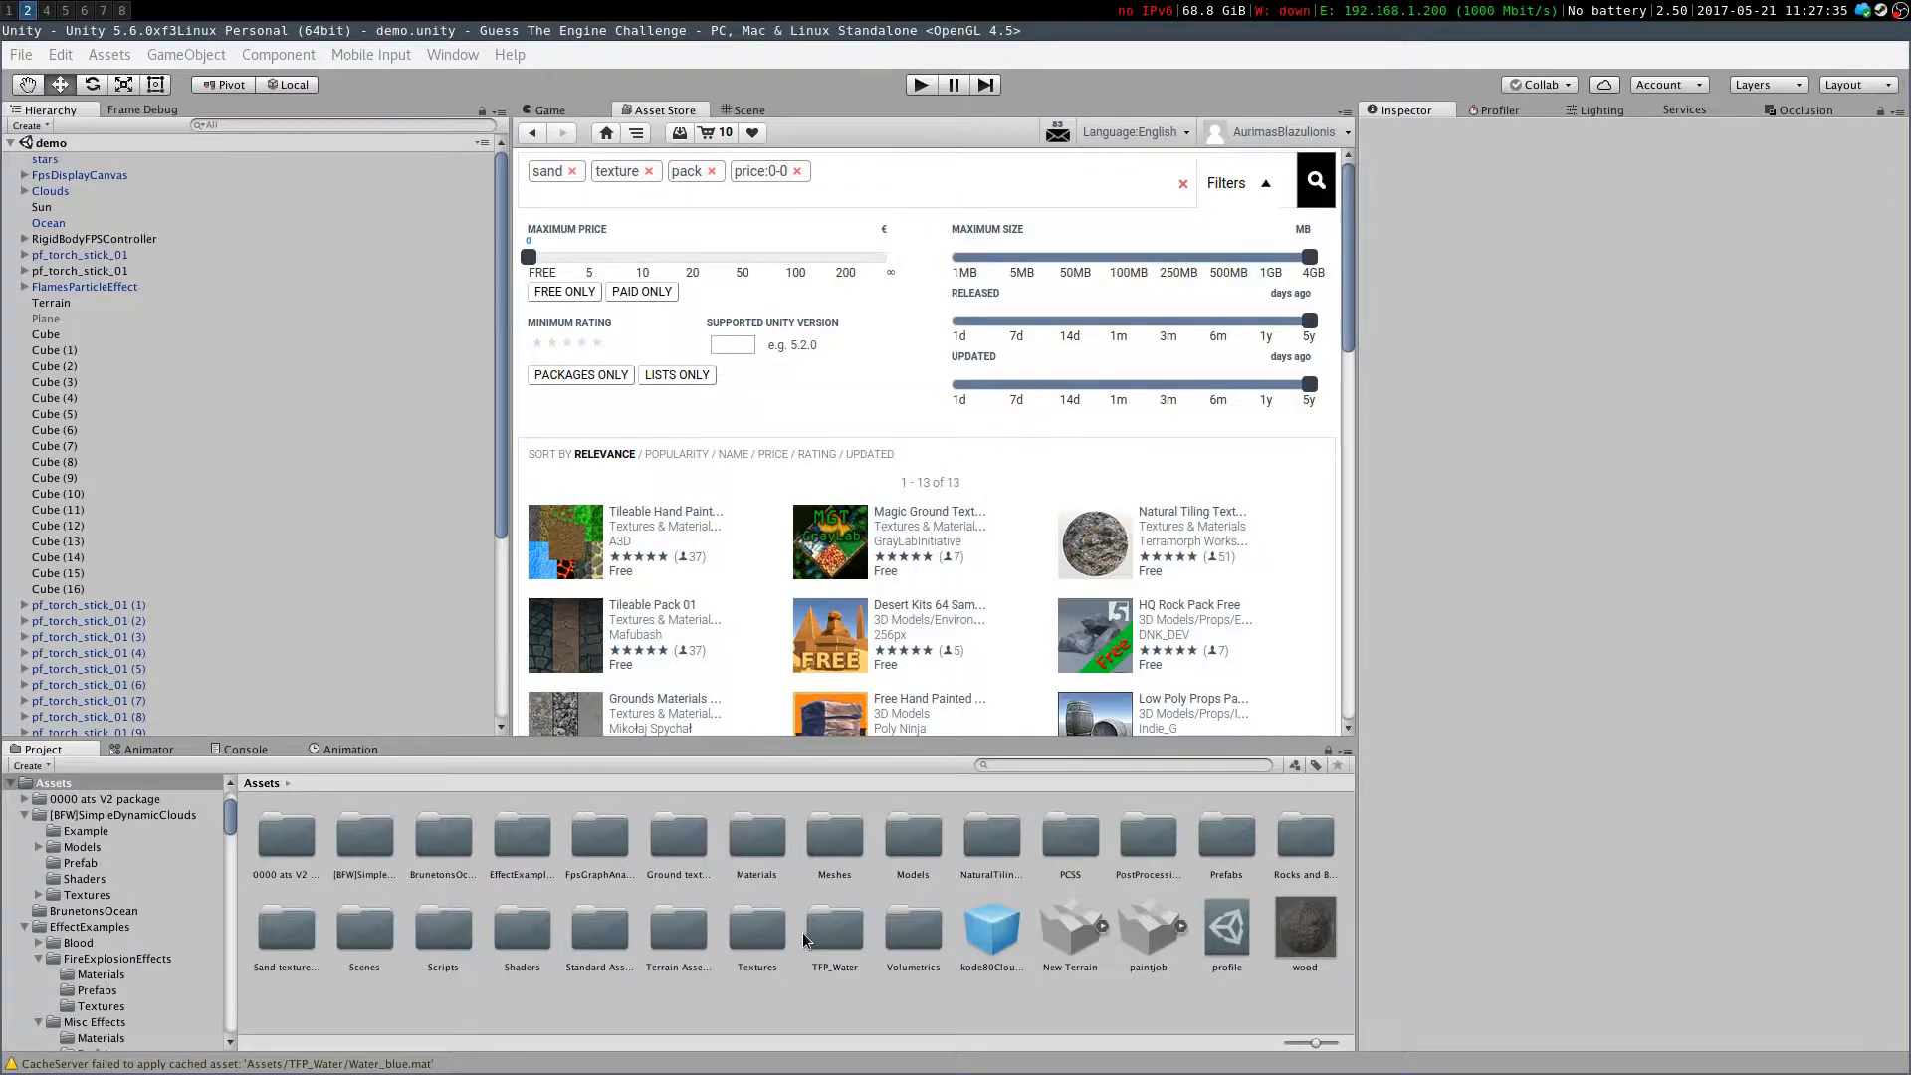
{"action": "double_click", "coordinate": [785, 941]}
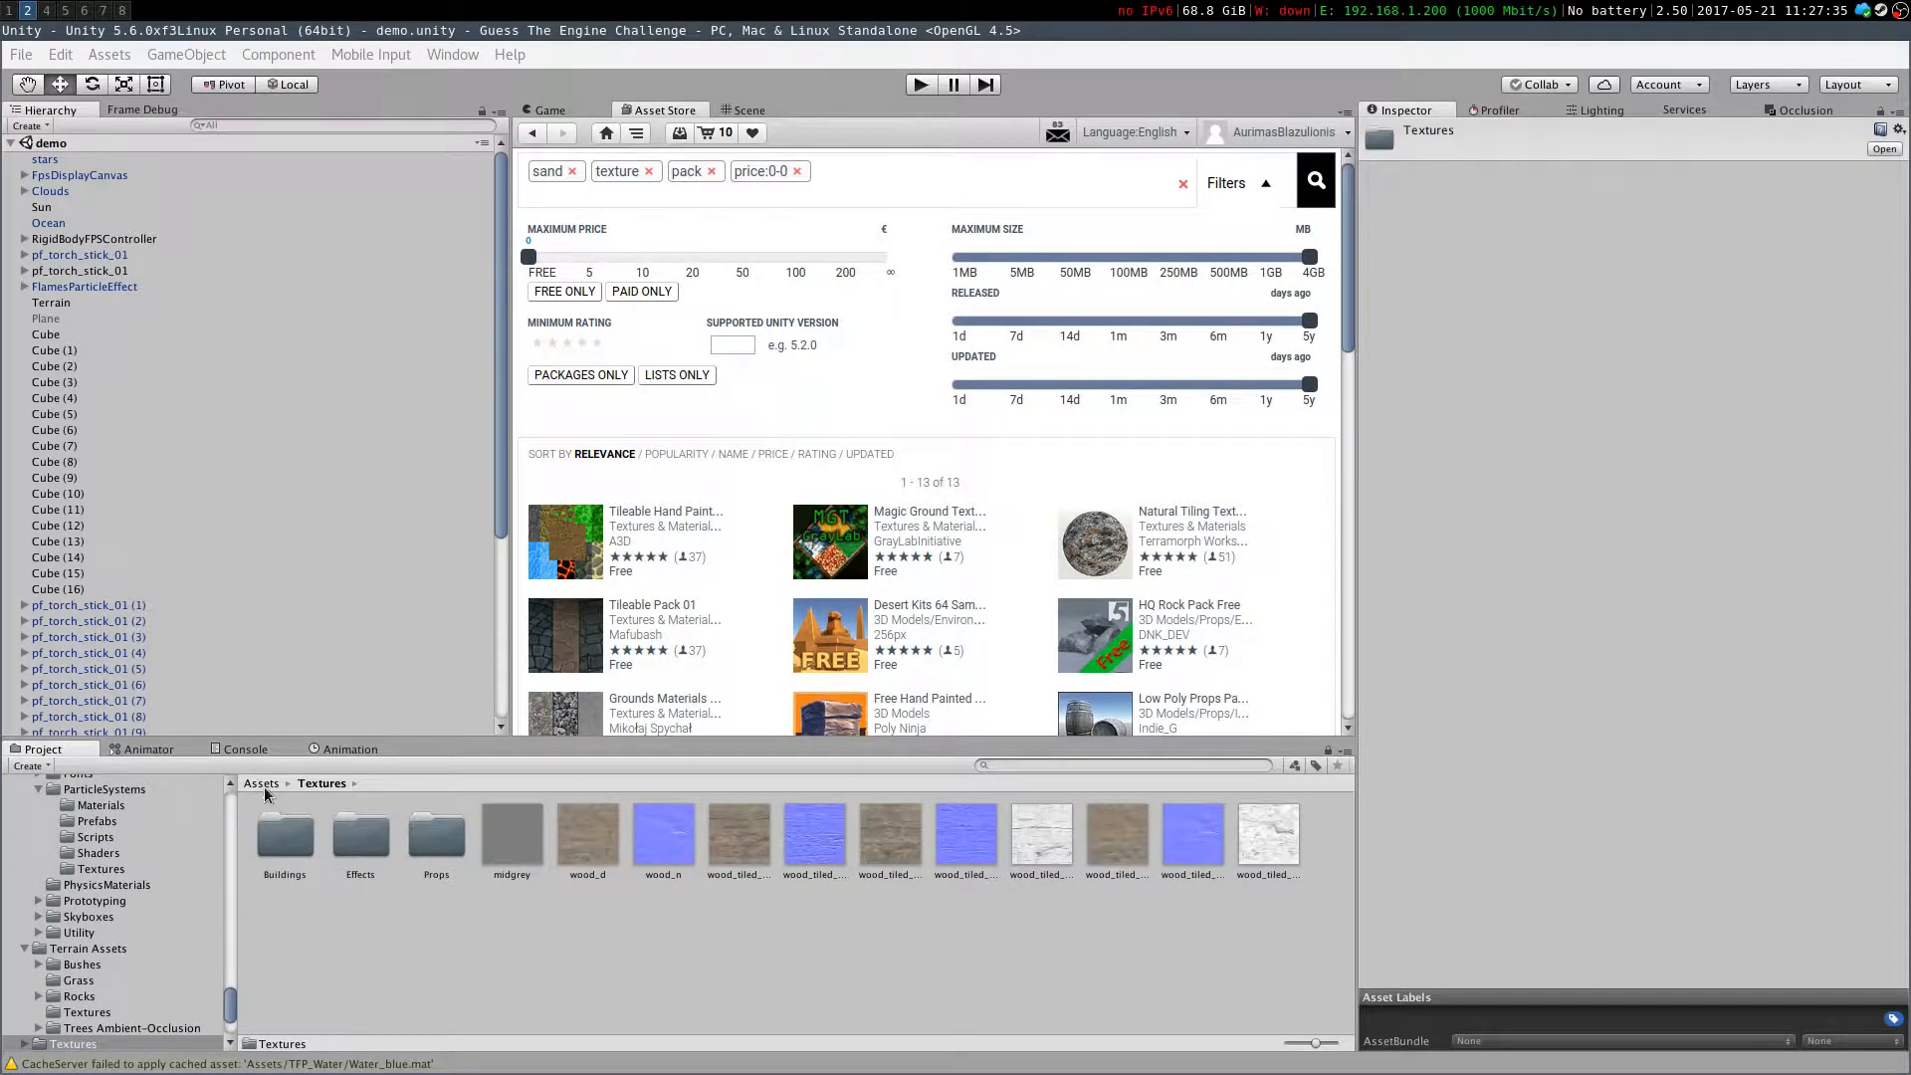
{"action": "left_click", "coordinate": [261, 784]}
{"action": "double_click", "coordinate": [814, 931]}
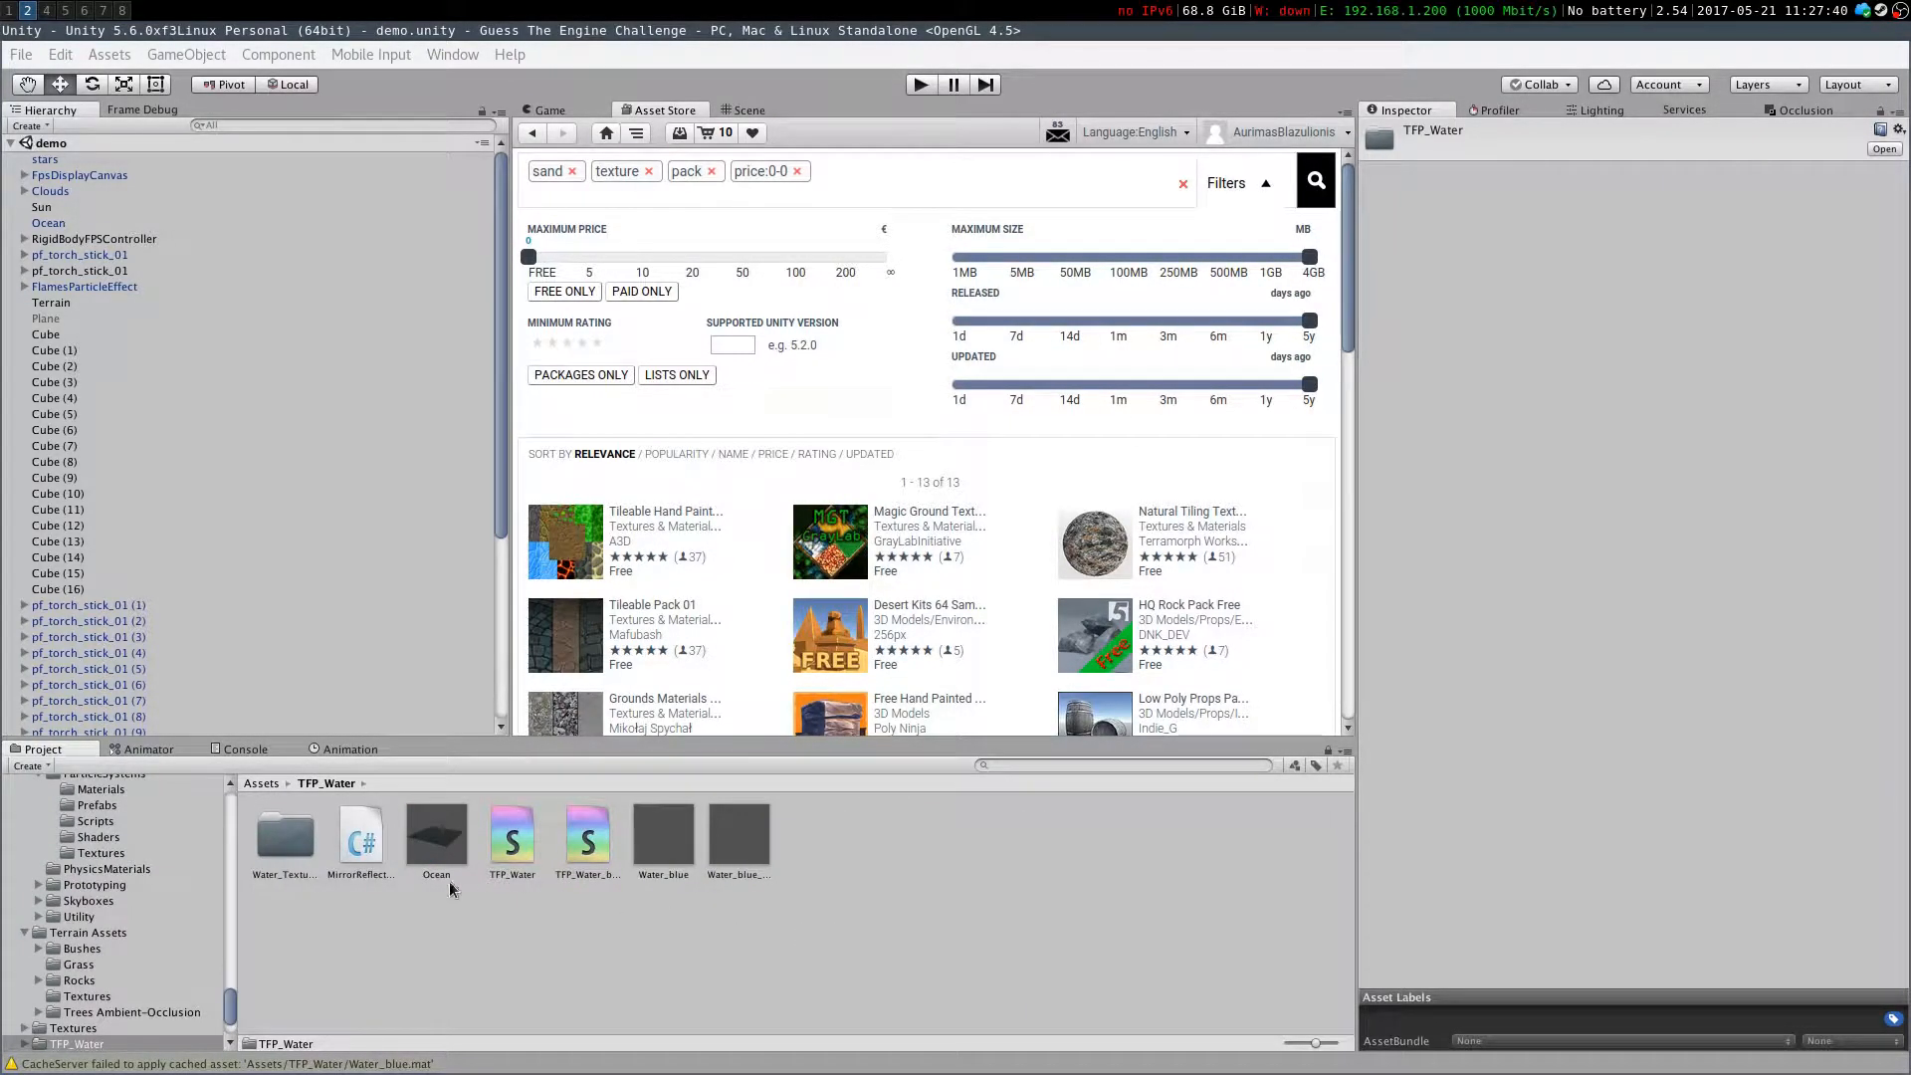
{"action": "left_click", "coordinate": [509, 840]}
{"action": "left_click", "coordinate": [592, 939]}
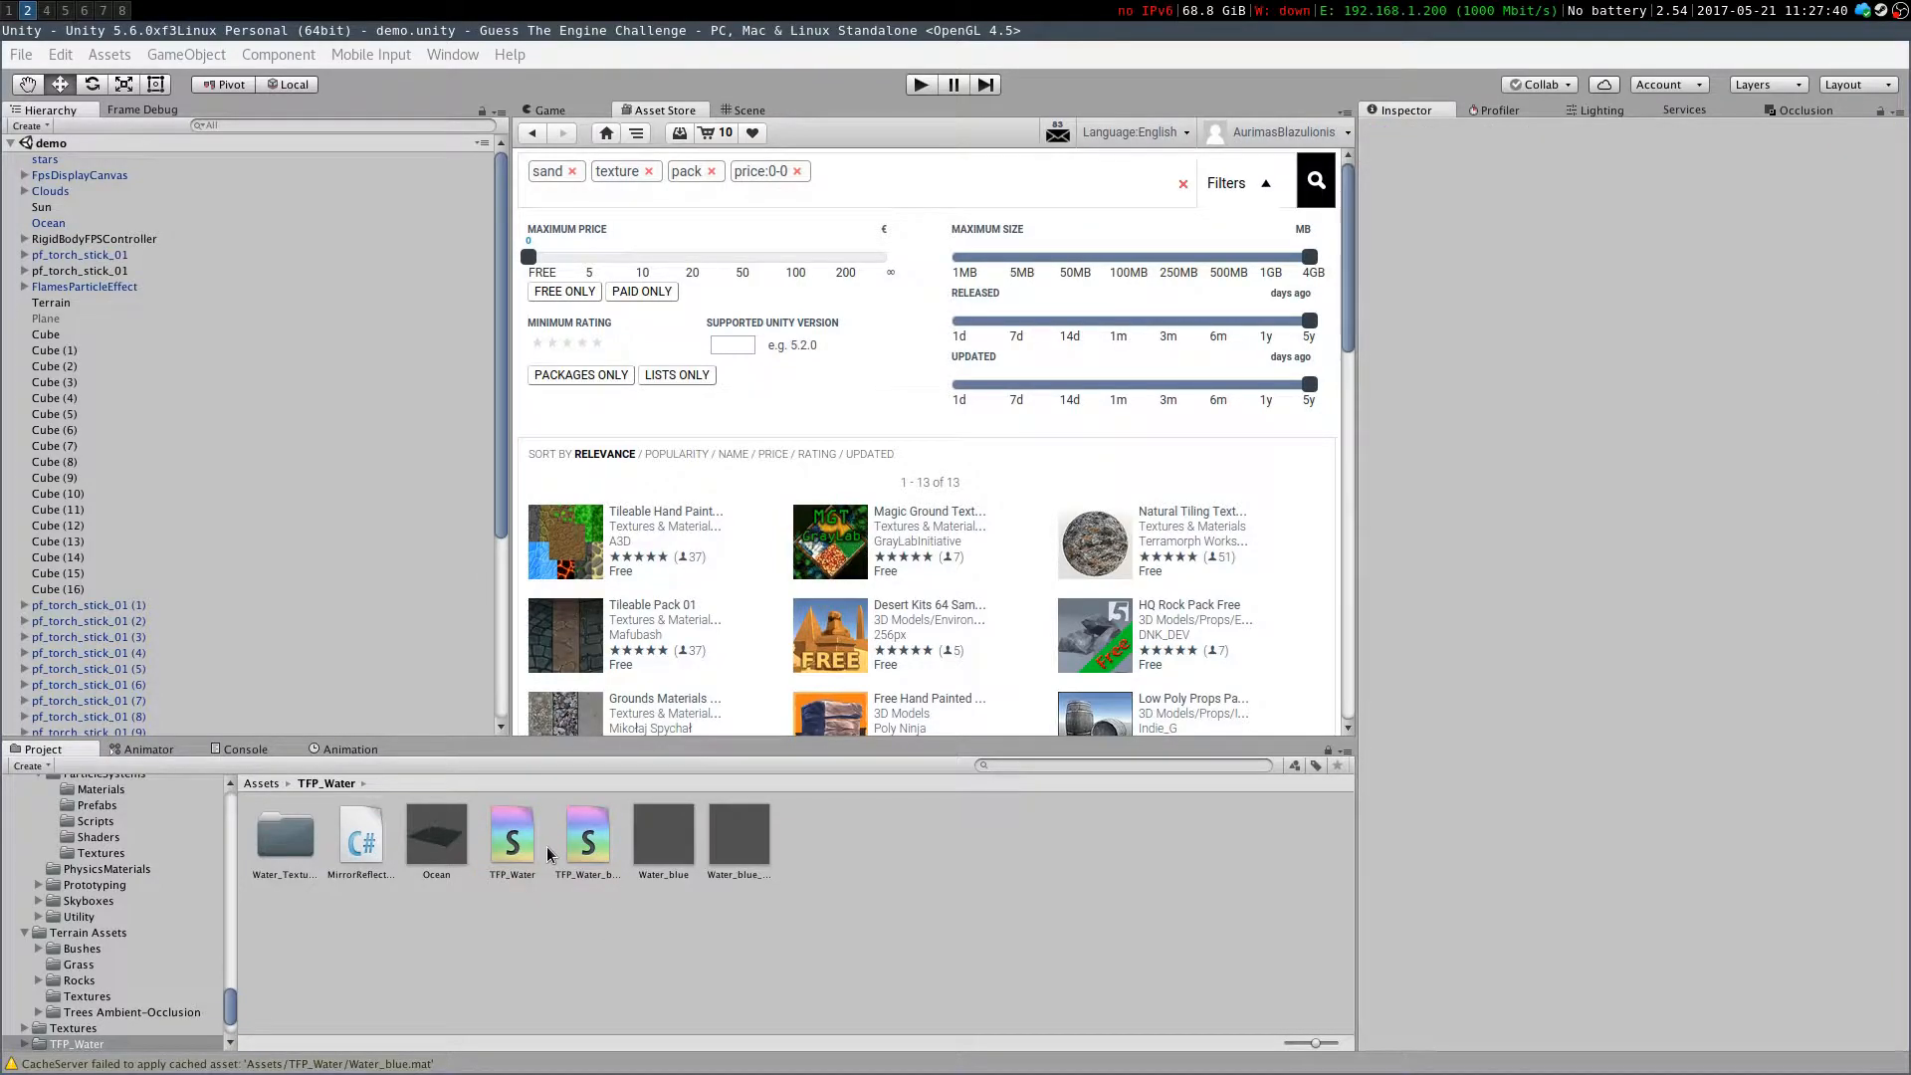
{"action": "left_click", "coordinate": [663, 834]}
{"action": "left_click", "coordinate": [513, 836]}
{"action": "left_click", "coordinate": [609, 852]}
{"action": "left_click", "coordinate": [261, 784]}
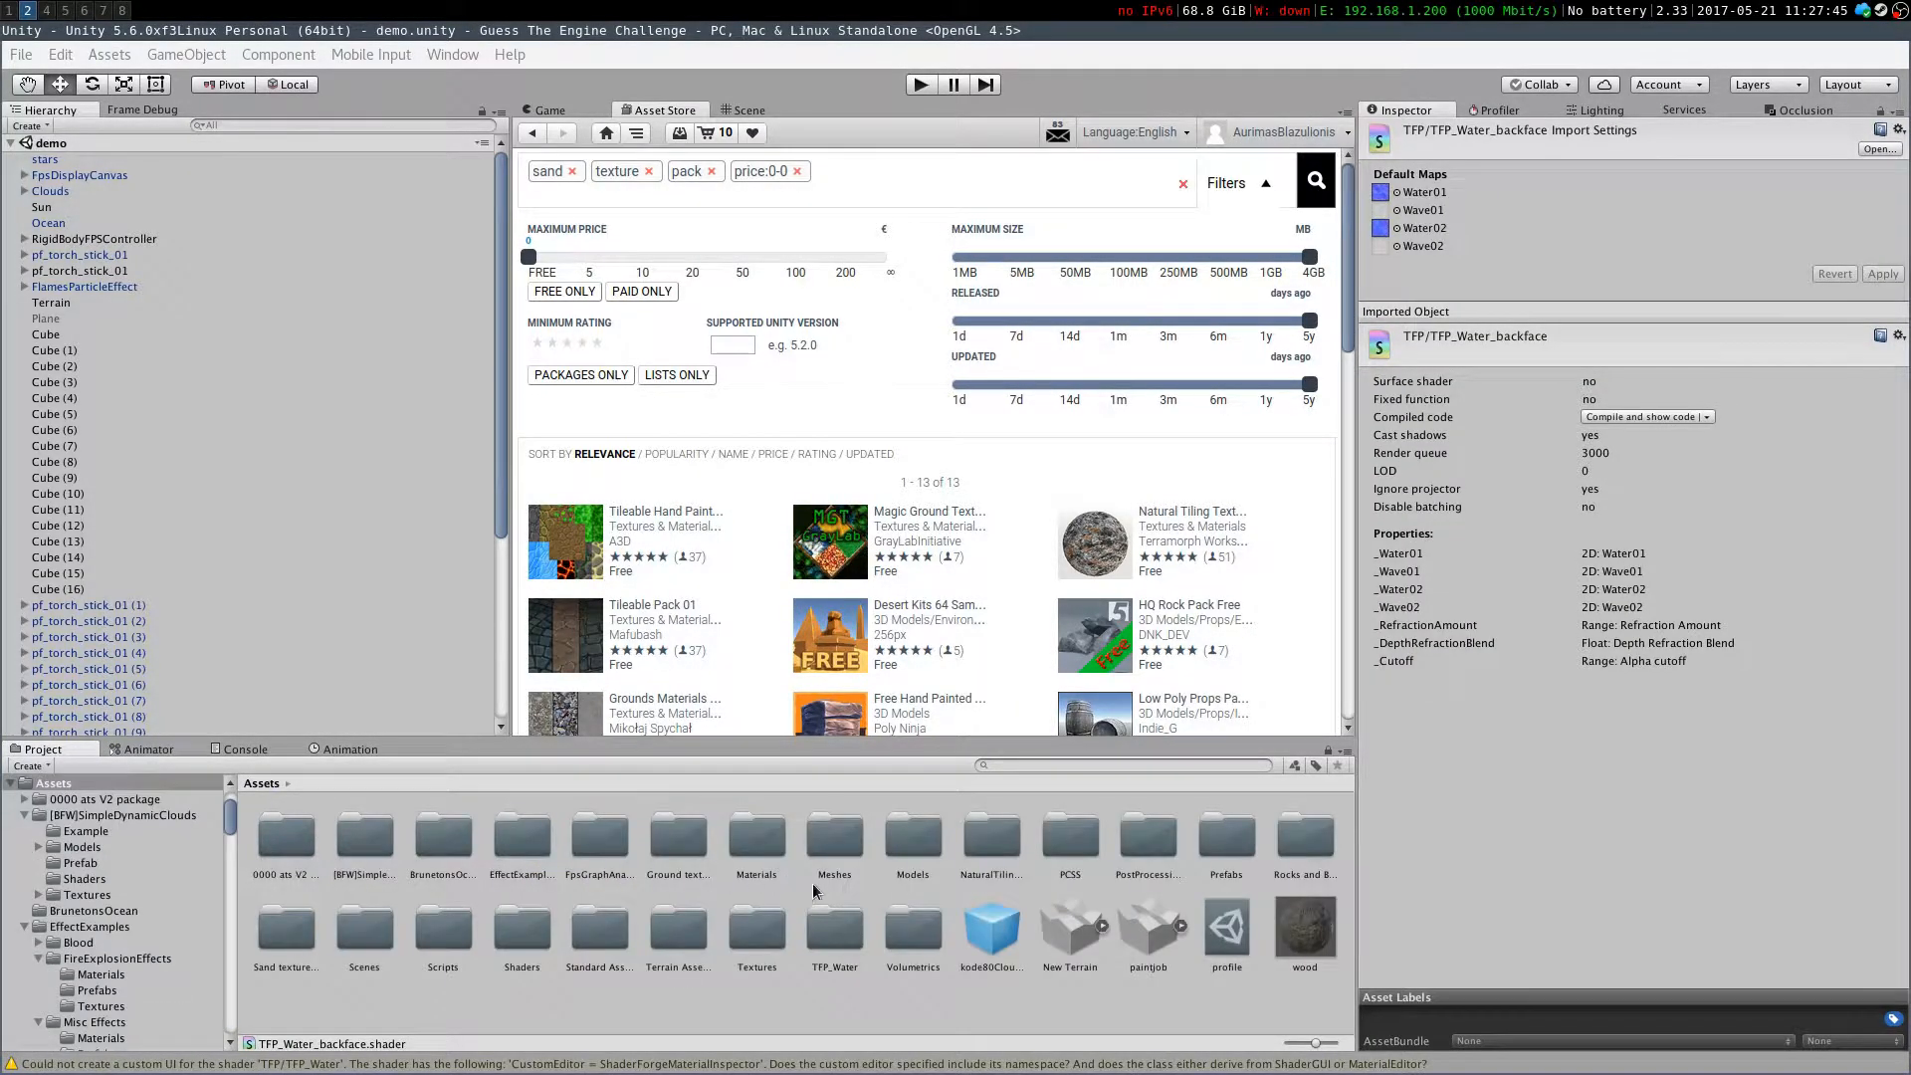
Open the Volumetrics folder and look around the beach scene in the Scene view
{"action": "double_click", "coordinate": [905, 944]}
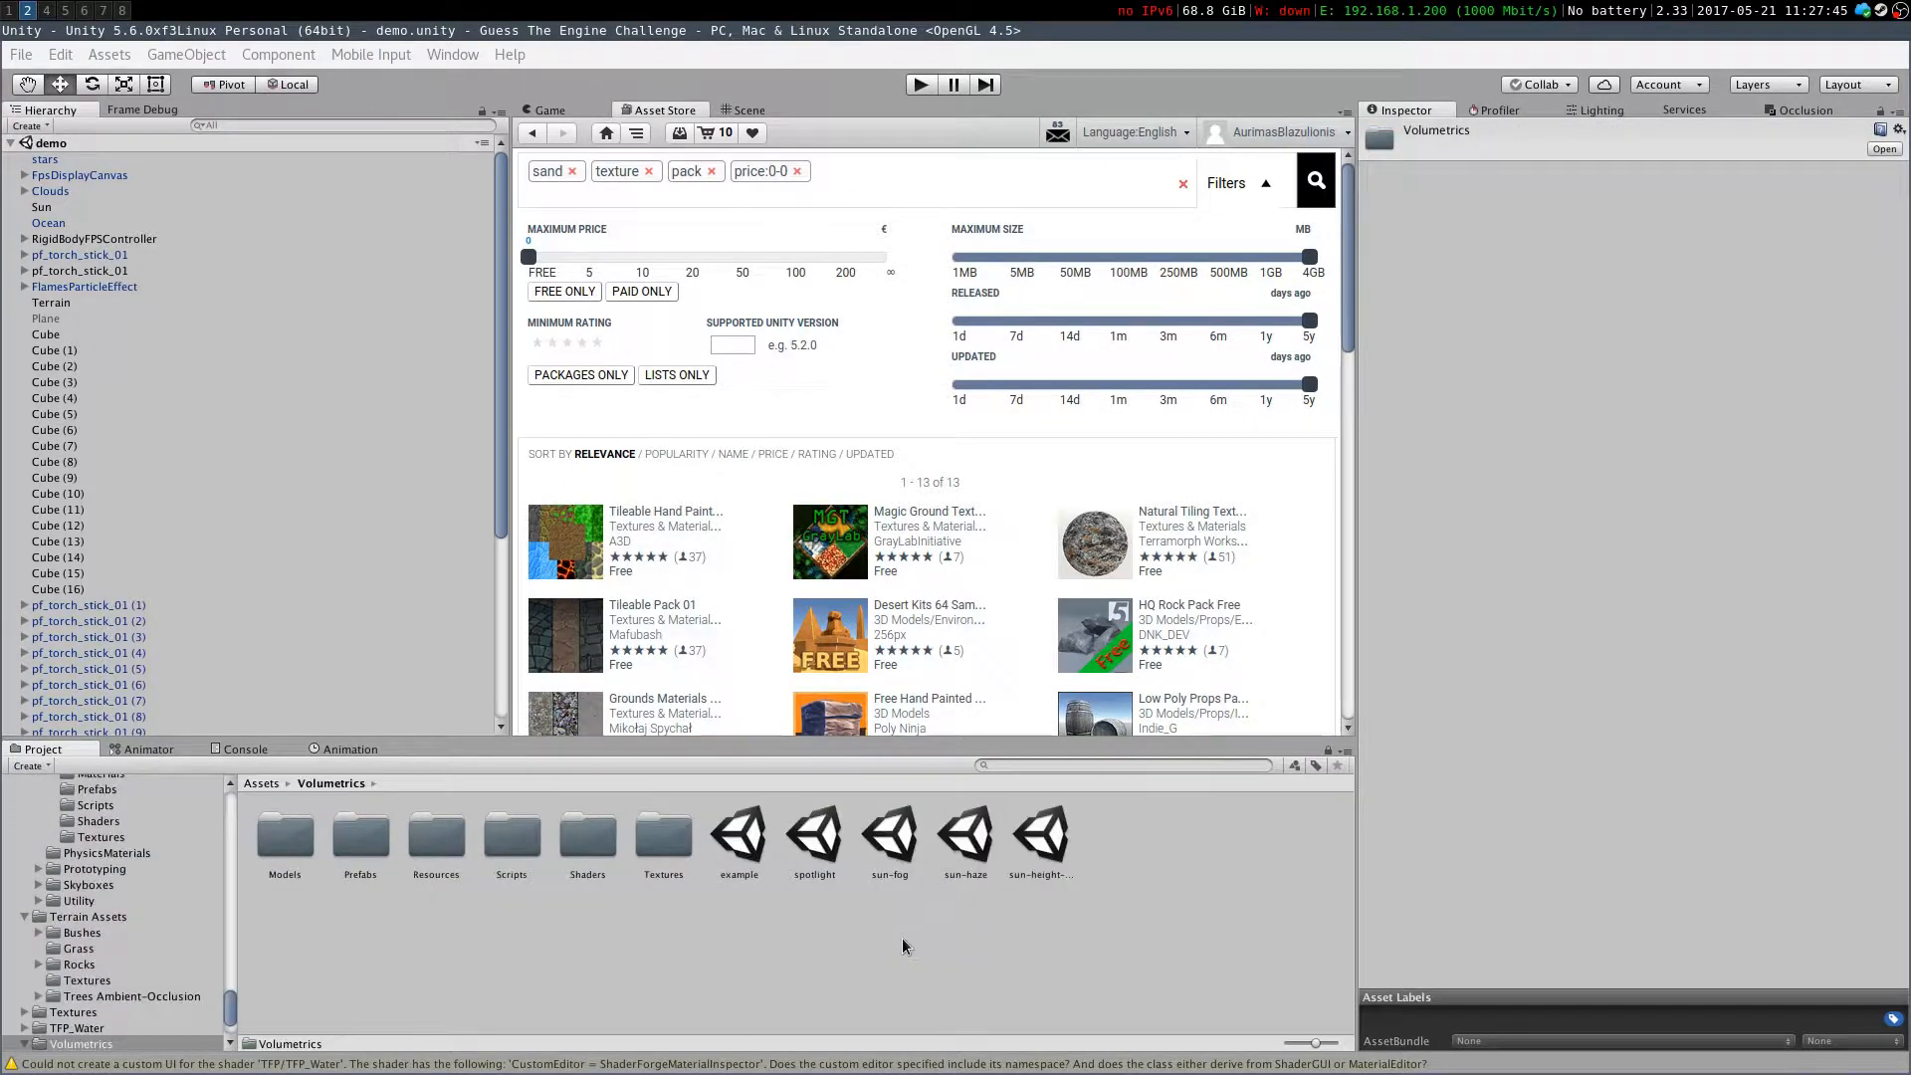
{"action": "left_click", "coordinate": [748, 112]}
{"action": "right_click_drag", "start_coordinate": [861, 147], "coordinate": [1088, 528]}
{"action": "right_click_drag", "start_coordinate": [1279, 511], "coordinate": [961, 379]}
{"action": "right_click_drag", "start_coordinate": [745, 416], "coordinate": [847, 417]}
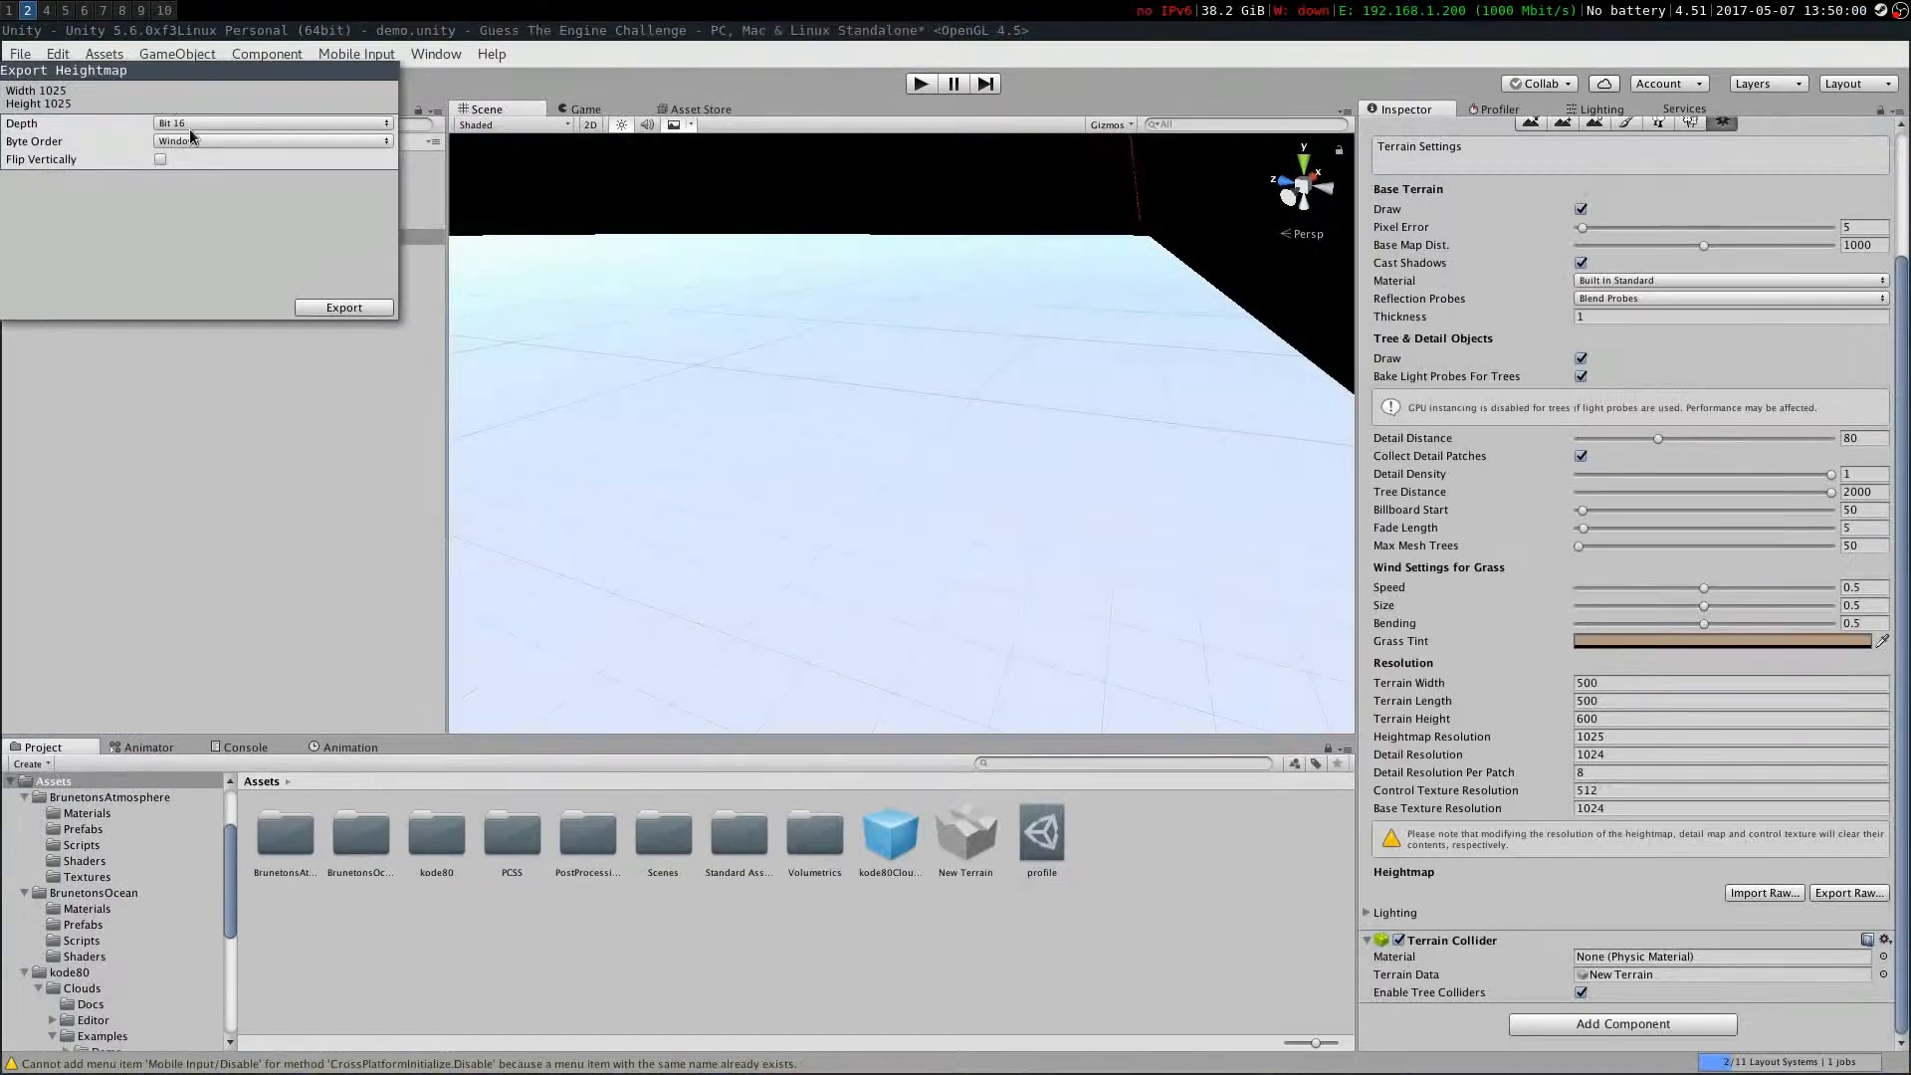
Export the terrain heightmap as an 8-bit Windows raw file named terrain in the project folder
{"action": "left_click", "coordinate": [199, 122]}
{"action": "left_click", "coordinate": [196, 148]}
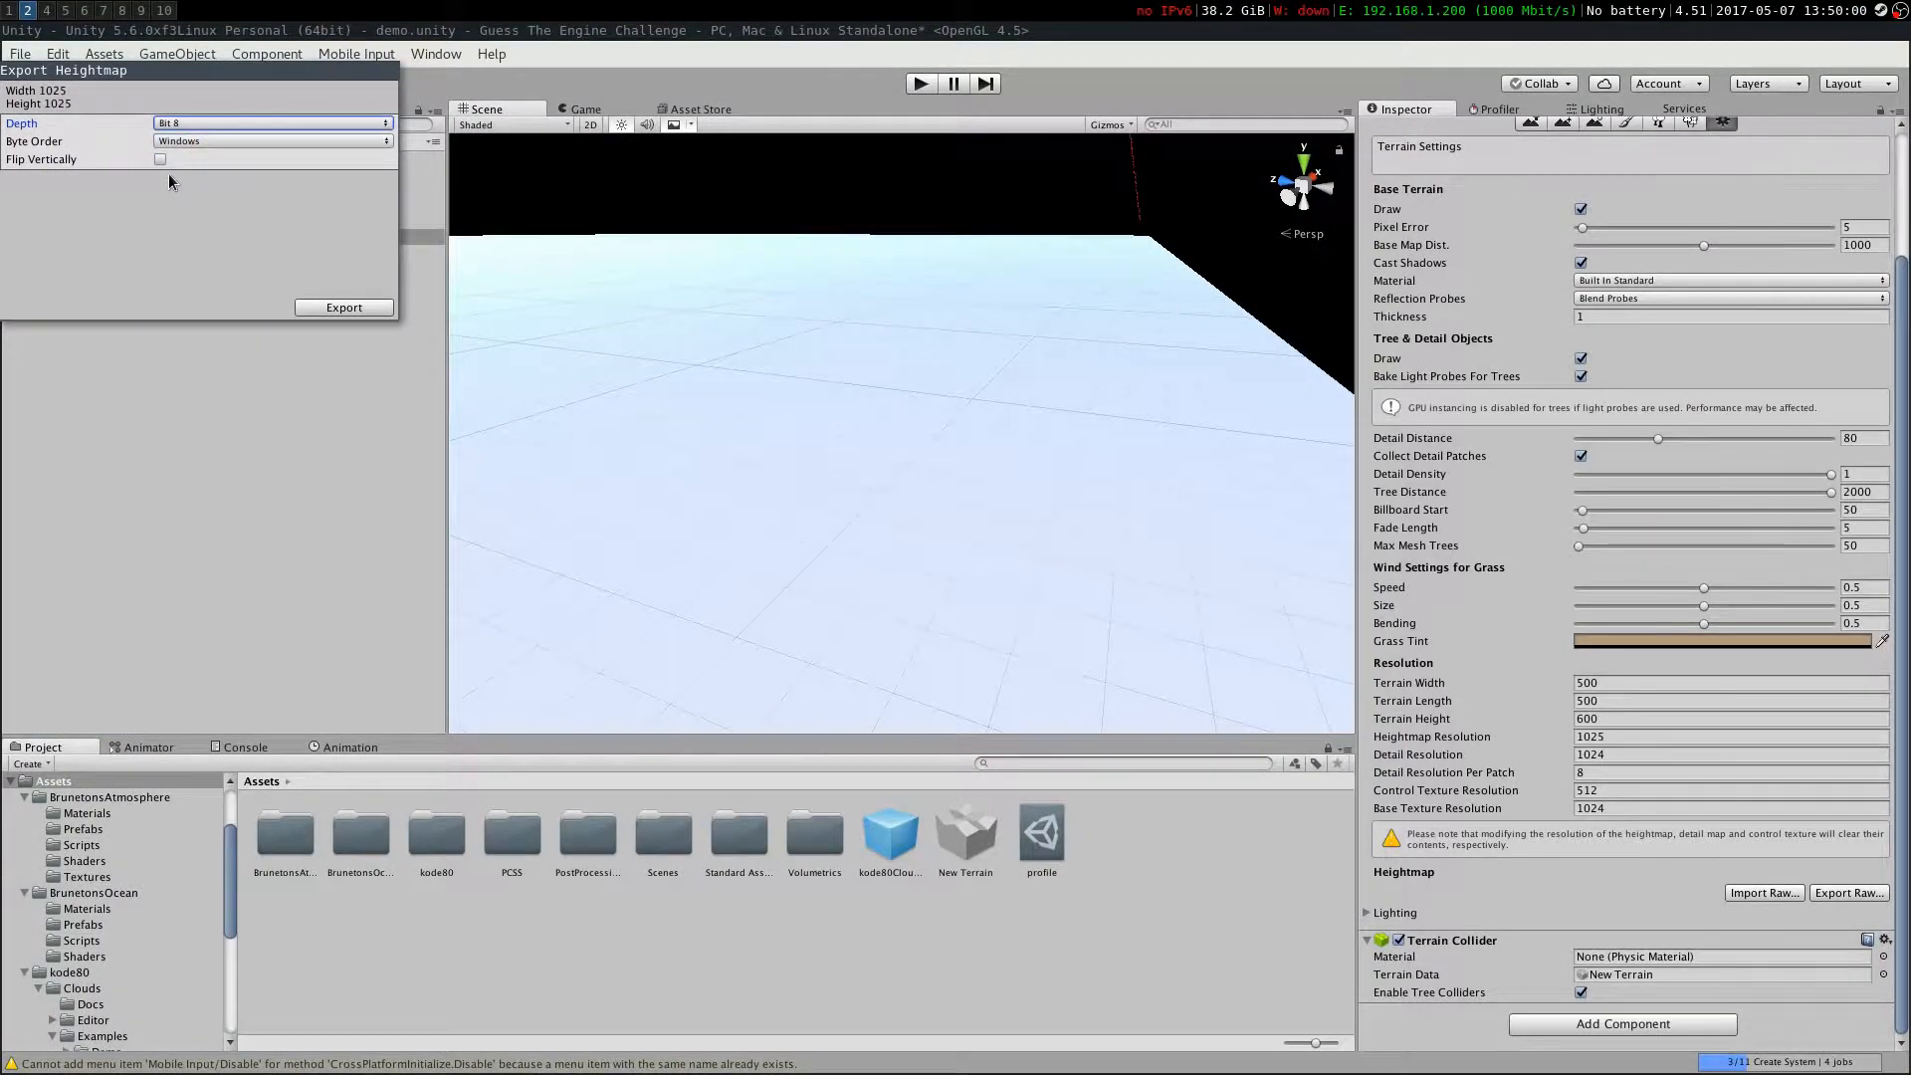
{"action": "left_click", "coordinate": [343, 308]}
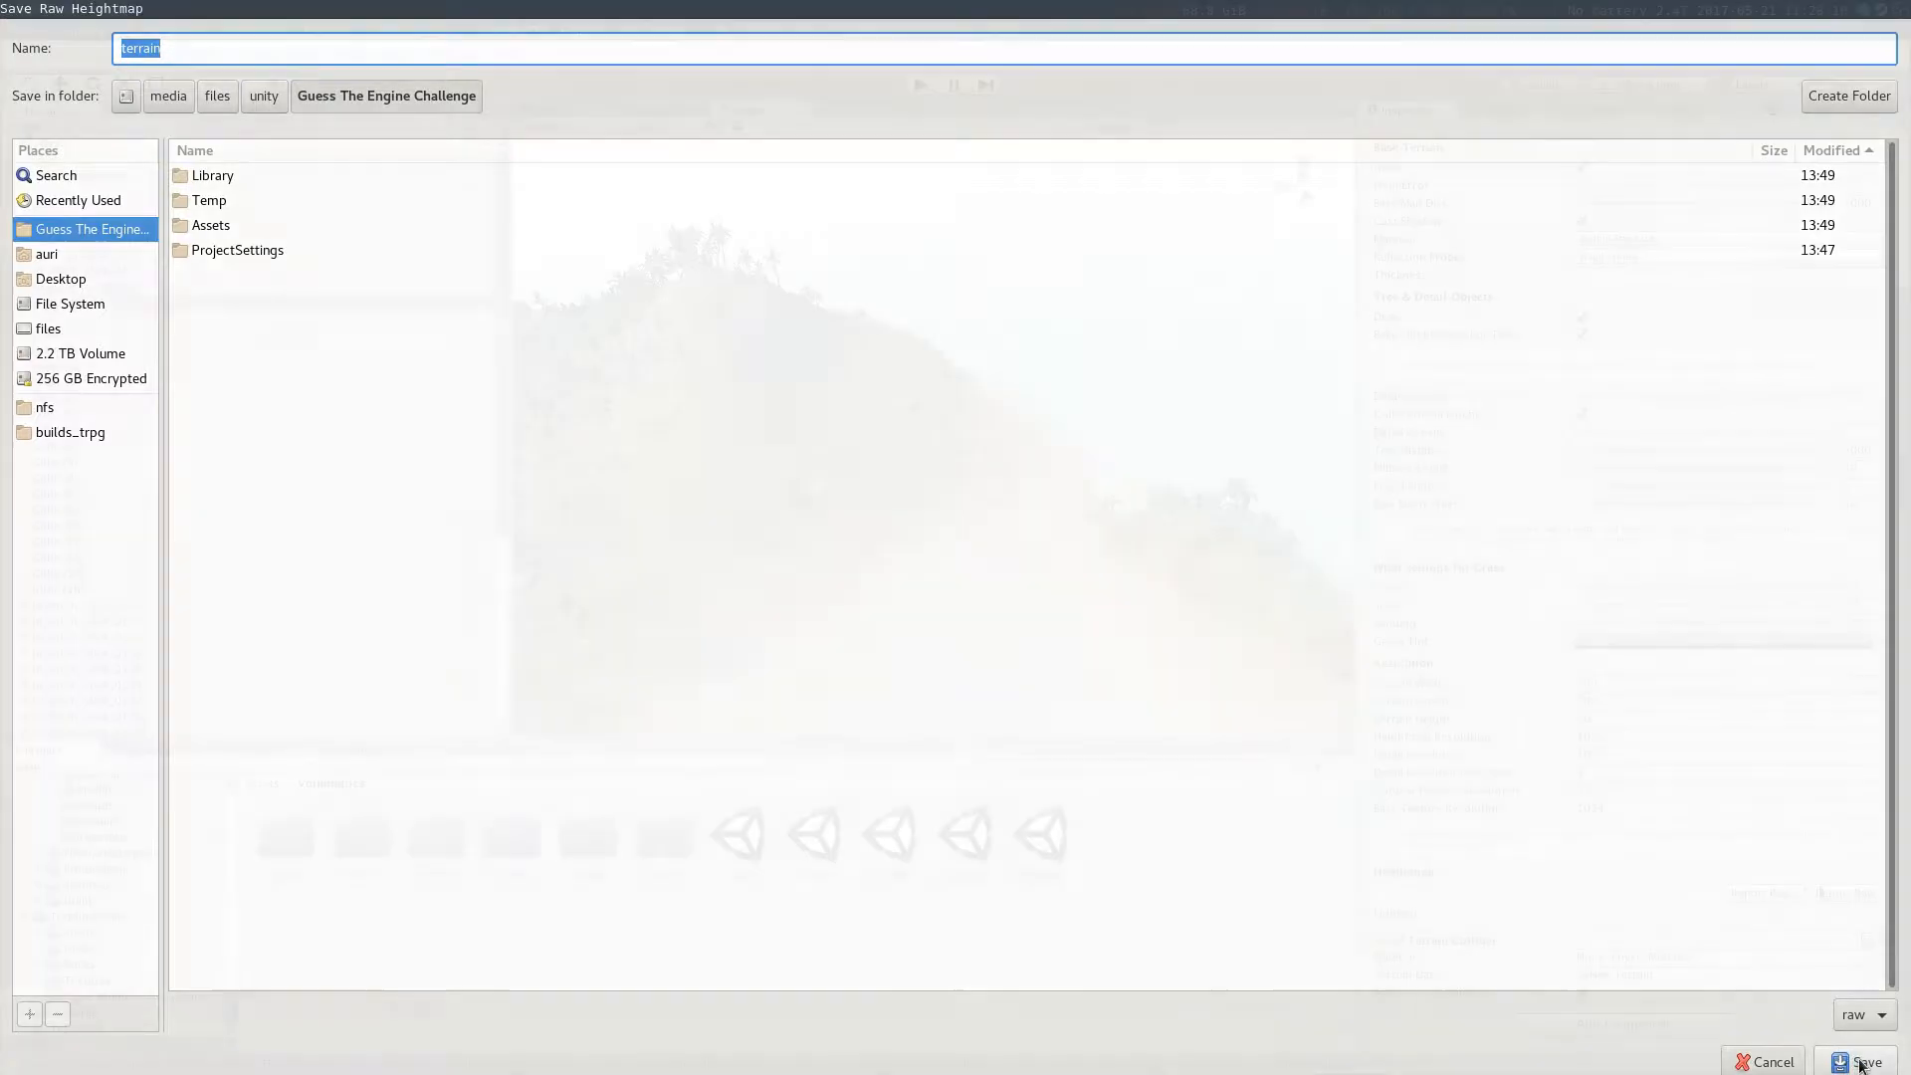
{"action": "left_click", "coordinate": [1859, 1063]}
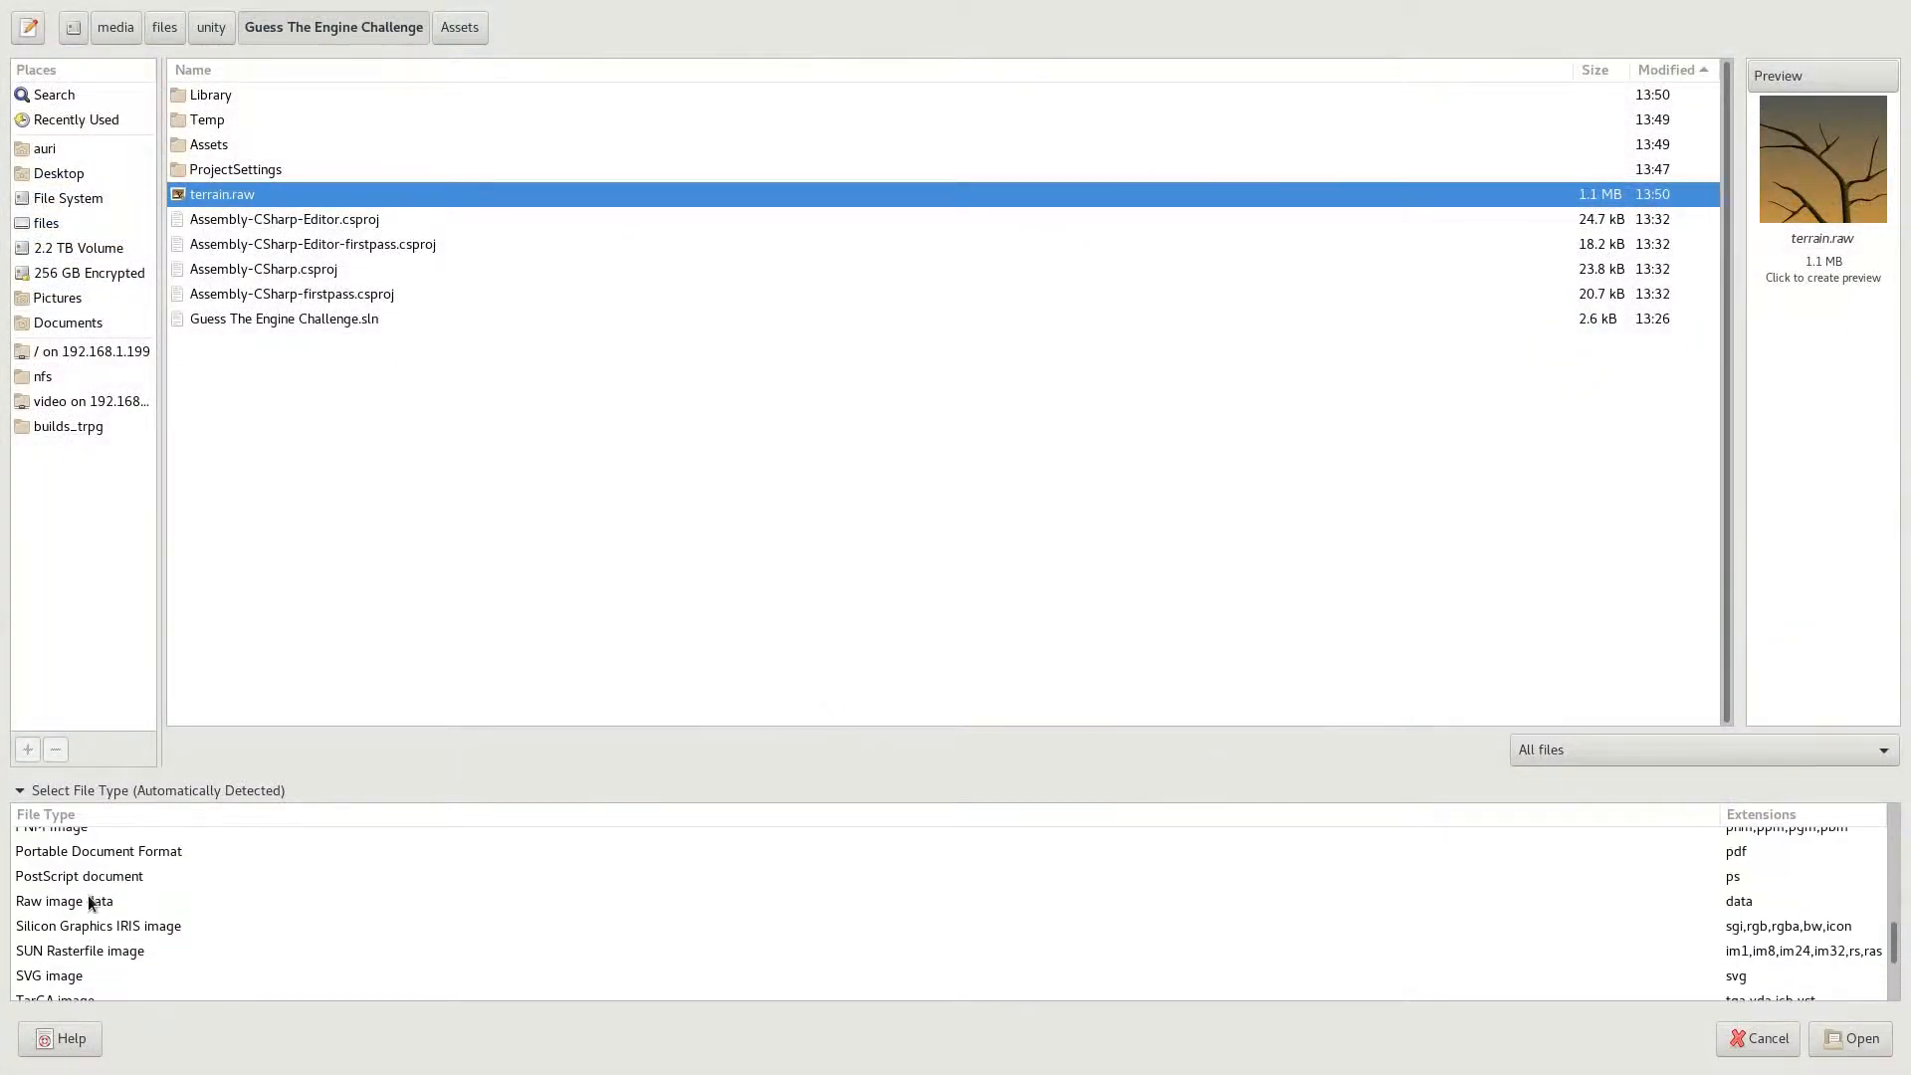
Open terrain.raw in GIMP as indexed raw image data of 1025 by 1025 pixels
{"action": "left_click", "coordinate": [88, 902]}
{"action": "left_click", "coordinate": [1846, 1038]}
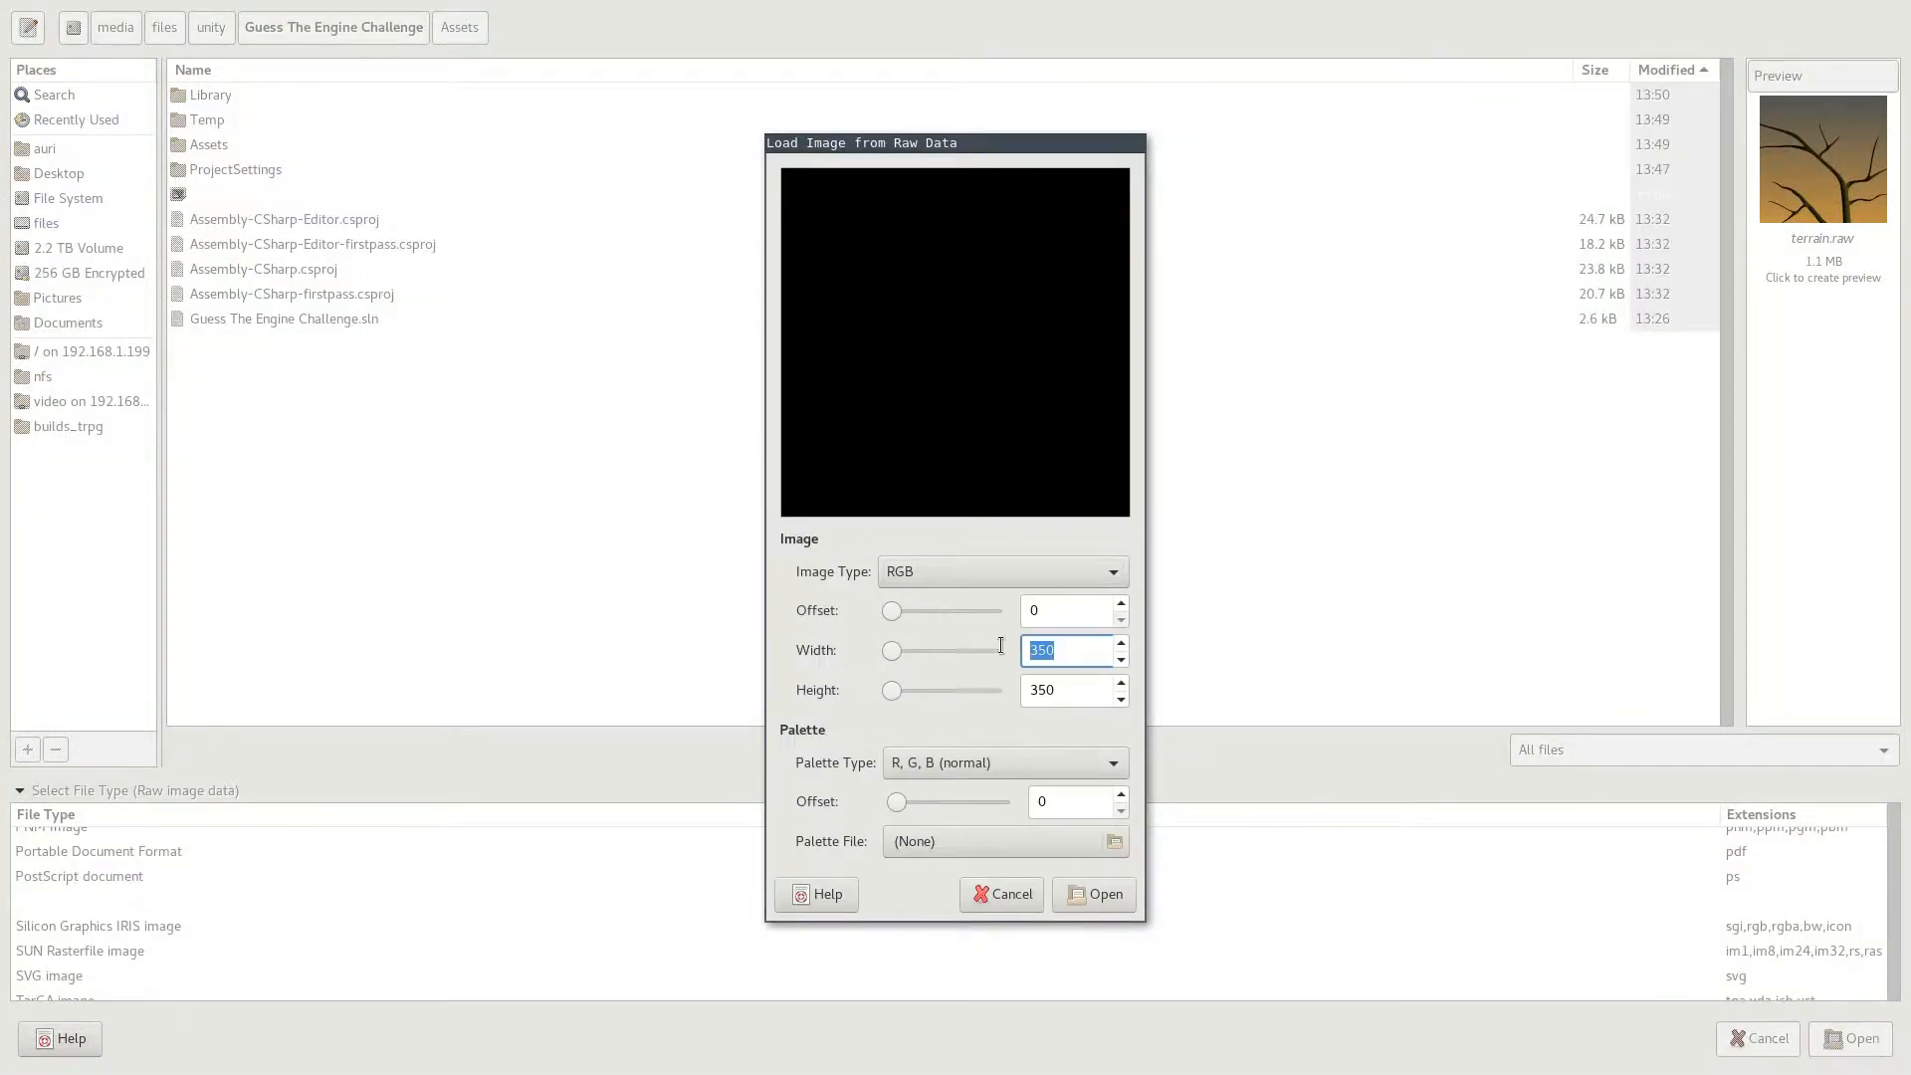
{"action": "left_click", "coordinate": [954, 725]}
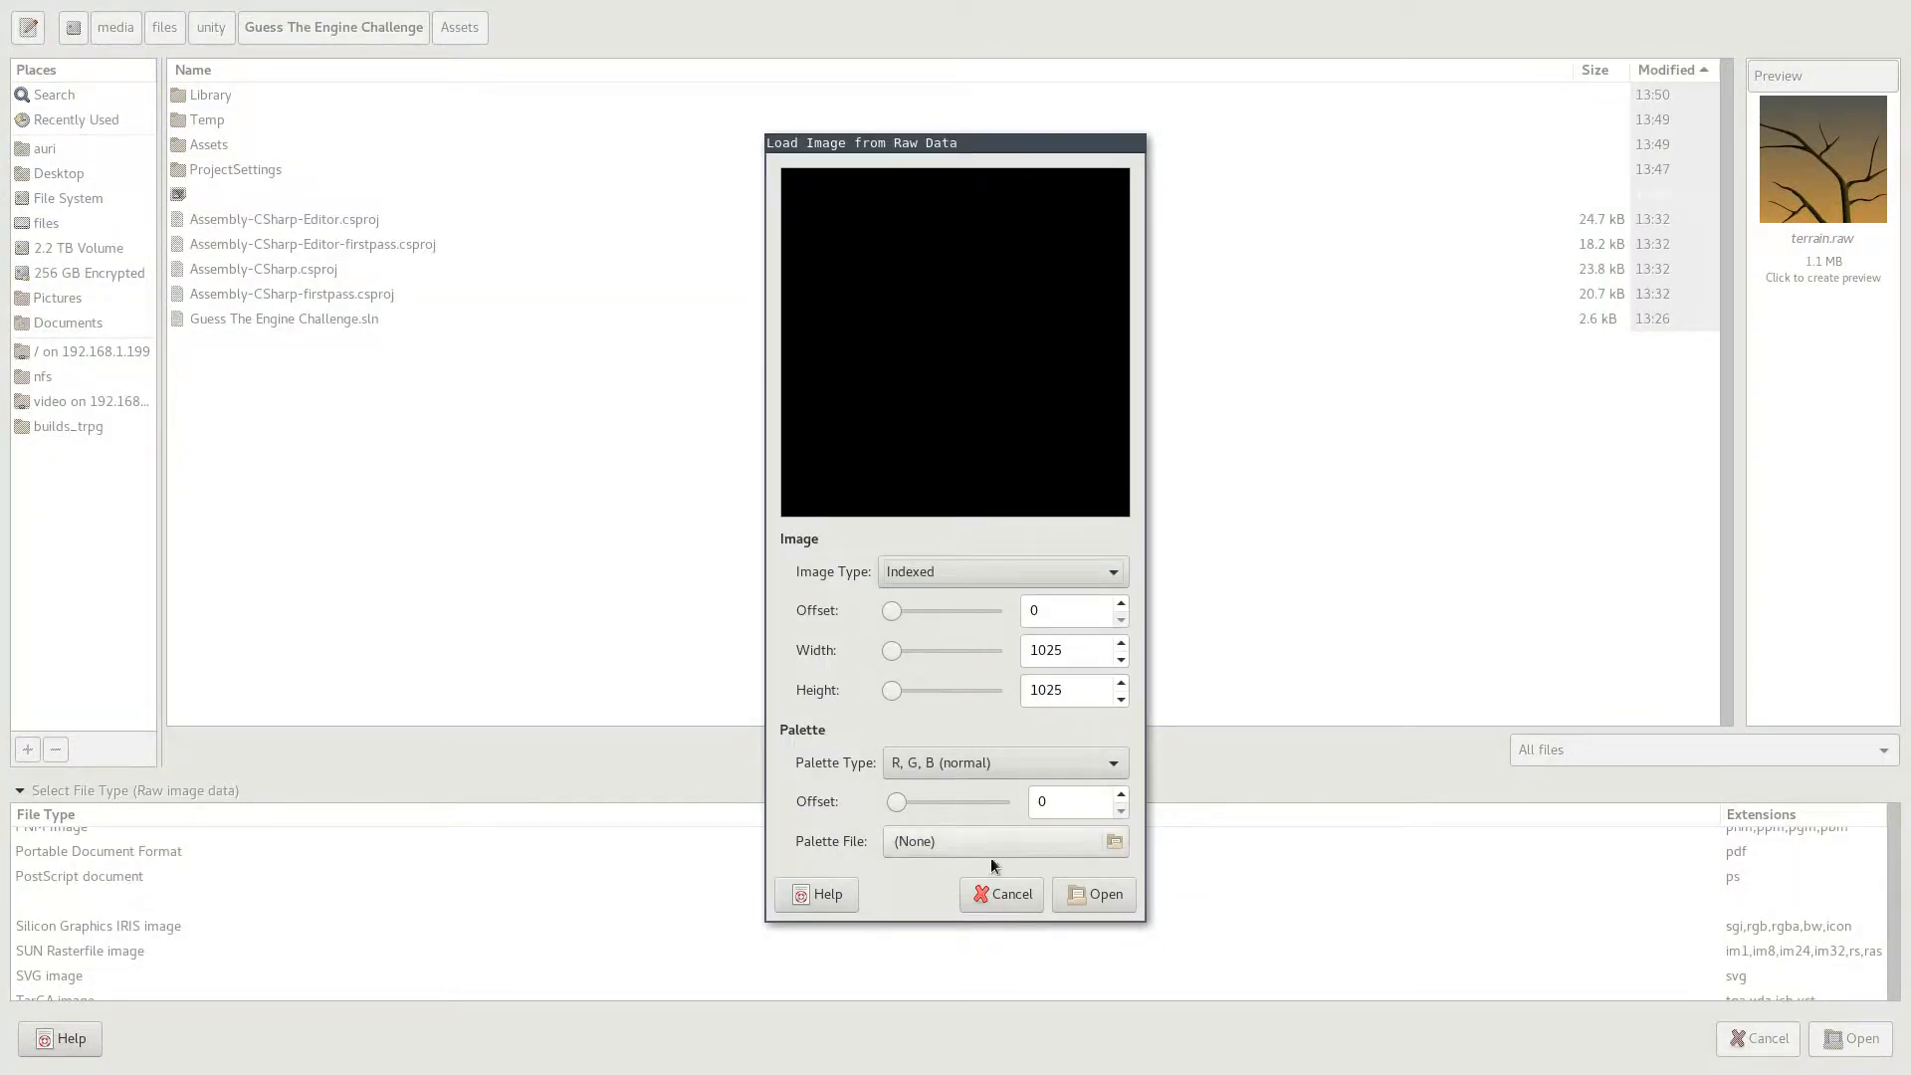
{"action": "left_click", "coordinate": [1093, 894]}
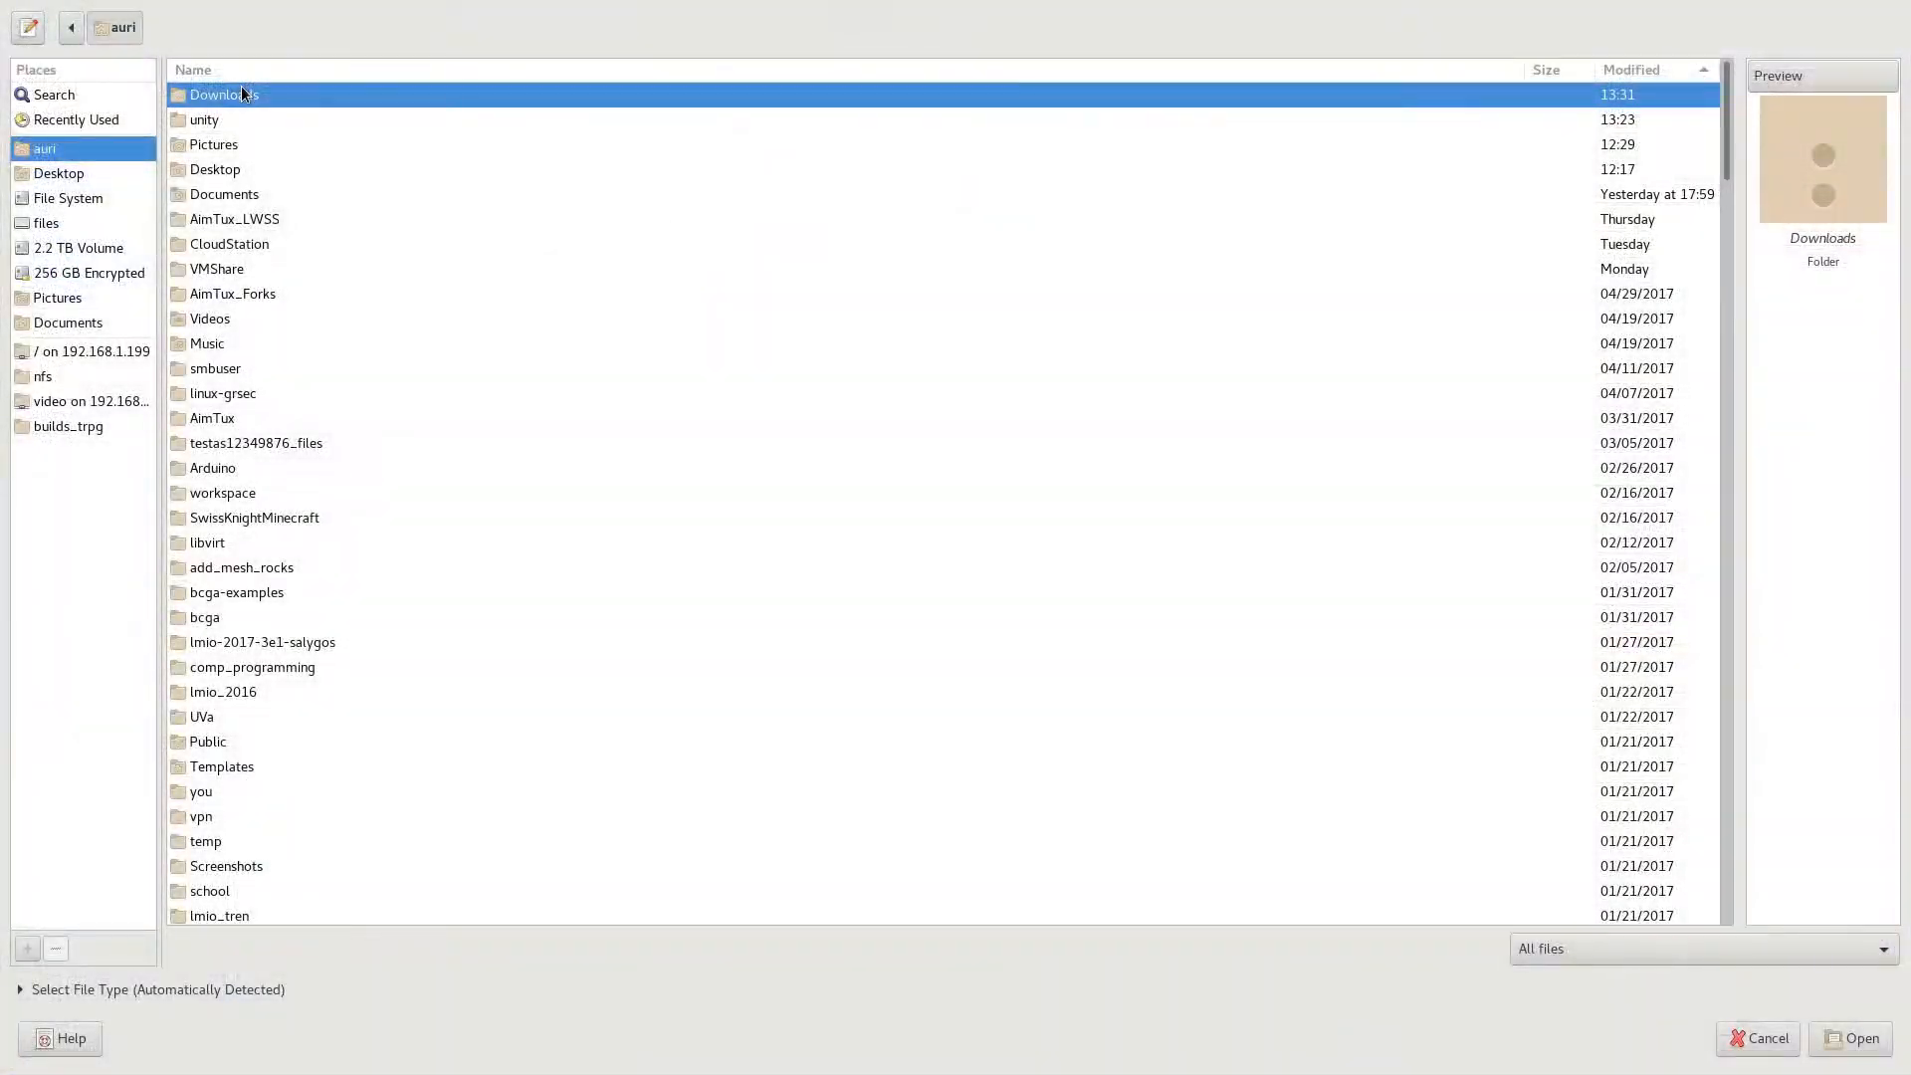
Export the edited image back over terrain.raw in the project folder as raw image data
{"action": "double_click", "coordinate": [241, 86]}
{"action": "left_click", "coordinate": [193, 271]}
{"action": "double_click", "coordinate": [189, 270]}
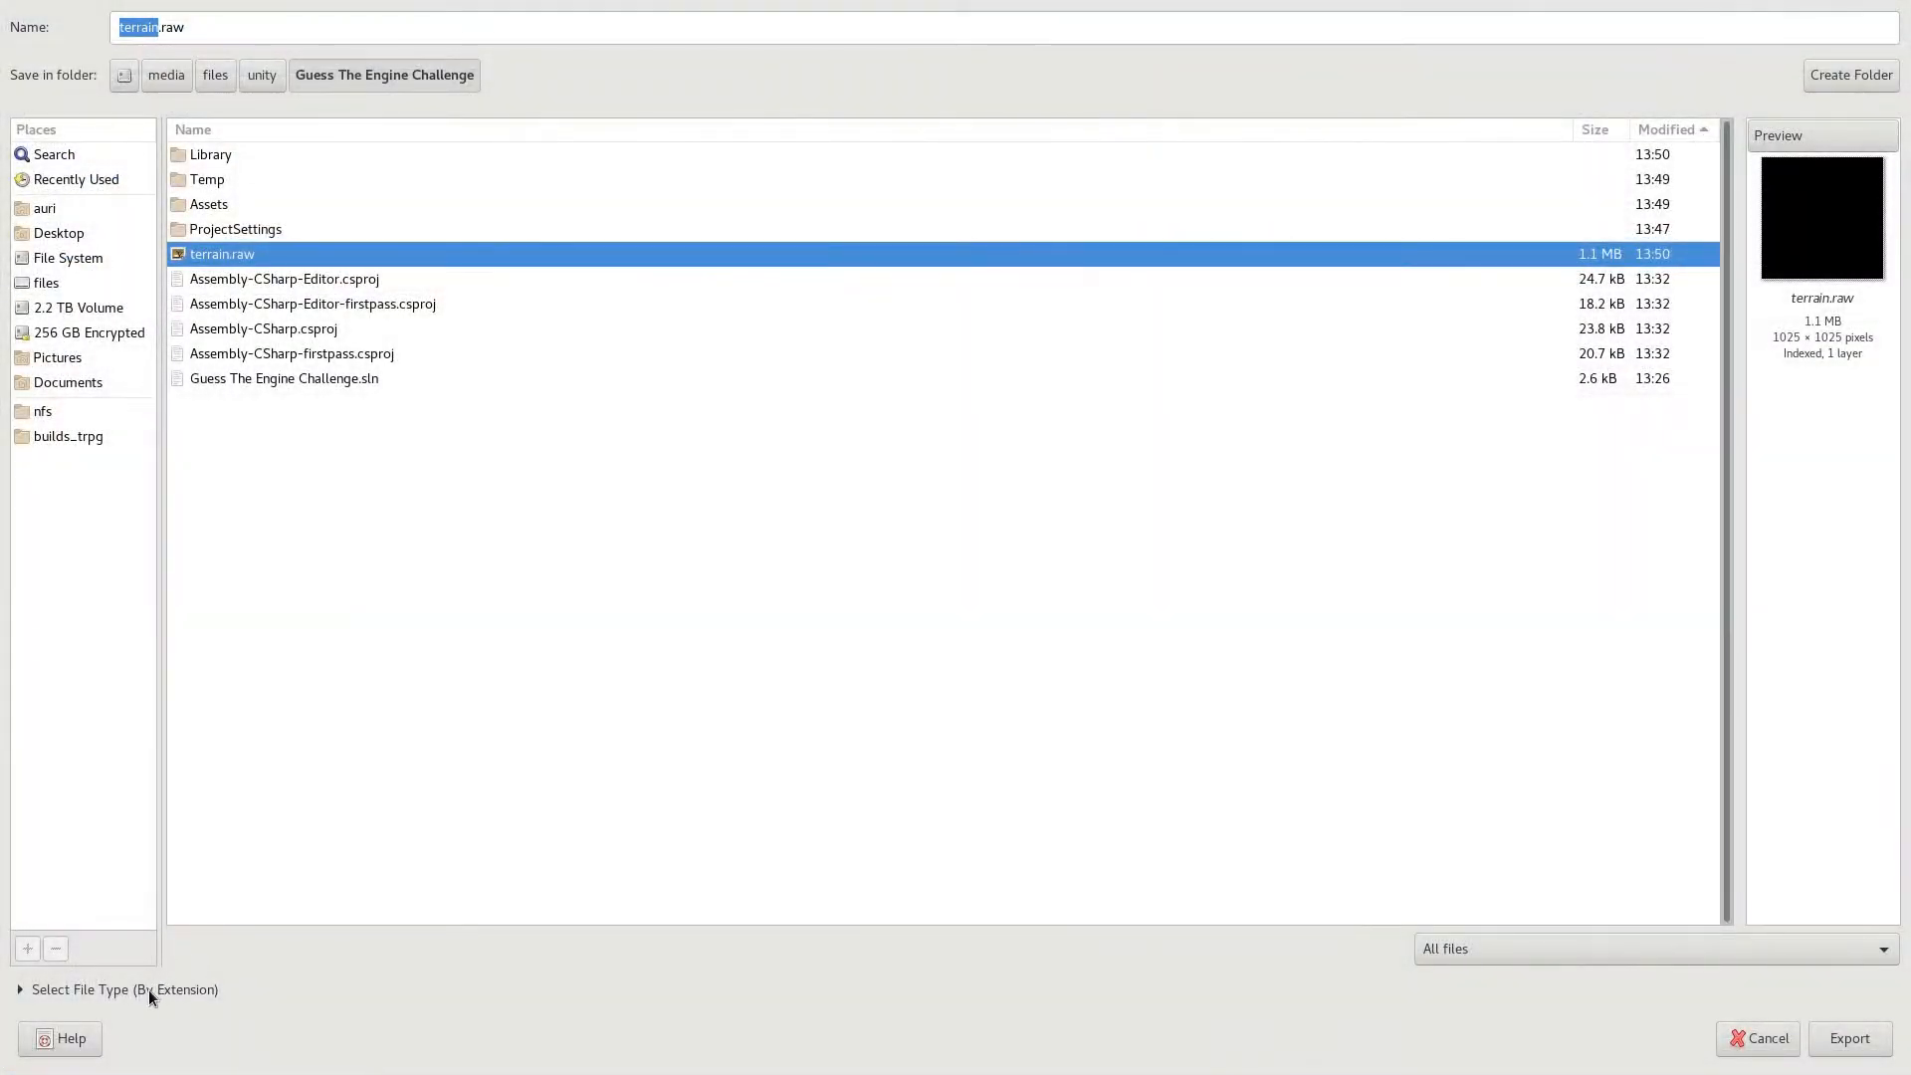
{"action": "left_click", "coordinate": [148, 990]}
{"action": "scroll", "coordinate": [159, 910], "scroll_direction": "down", "scroll_amount": 10}
{"action": "scroll", "coordinate": [169, 914], "scroll_direction": "down", "scroll_amount": 2}
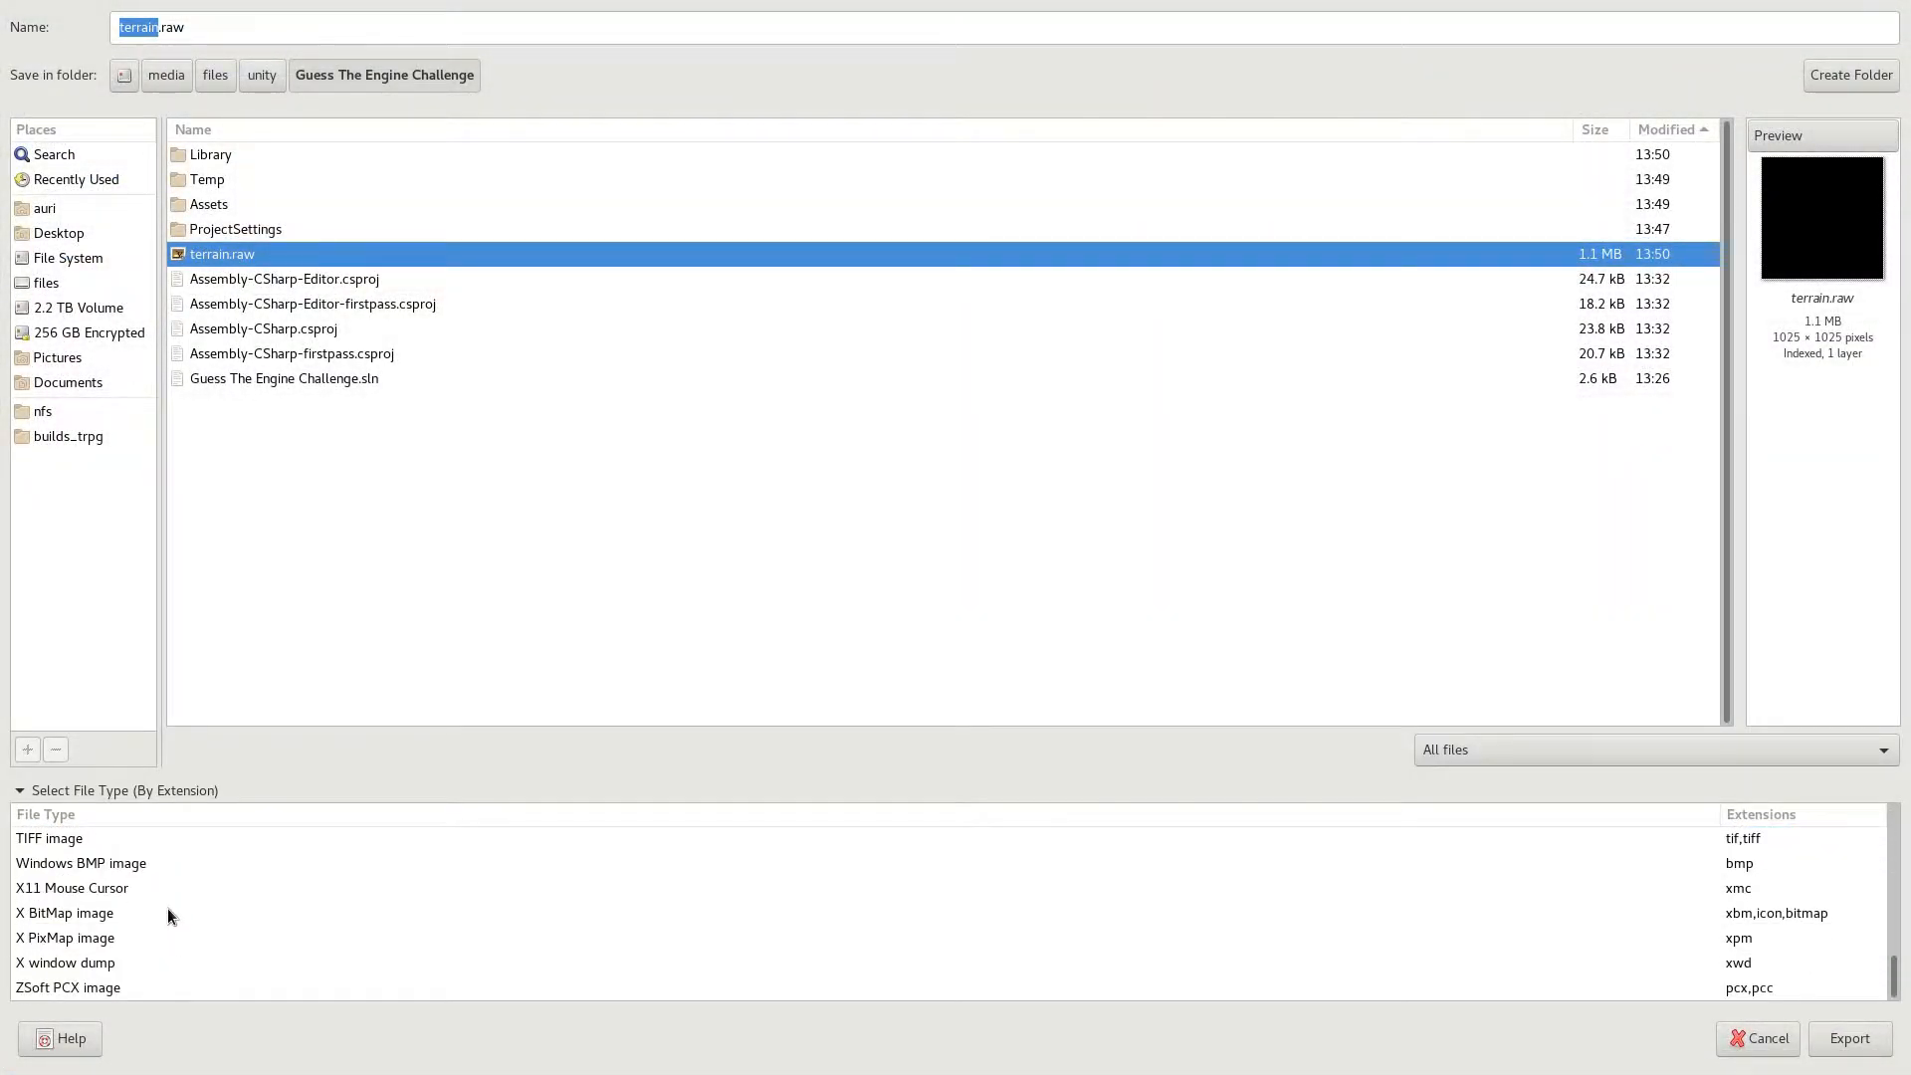
{"action": "scroll", "coordinate": [169, 913], "scroll_direction": "up", "scroll_amount": 3}
{"action": "left_click", "coordinate": [67, 862]}
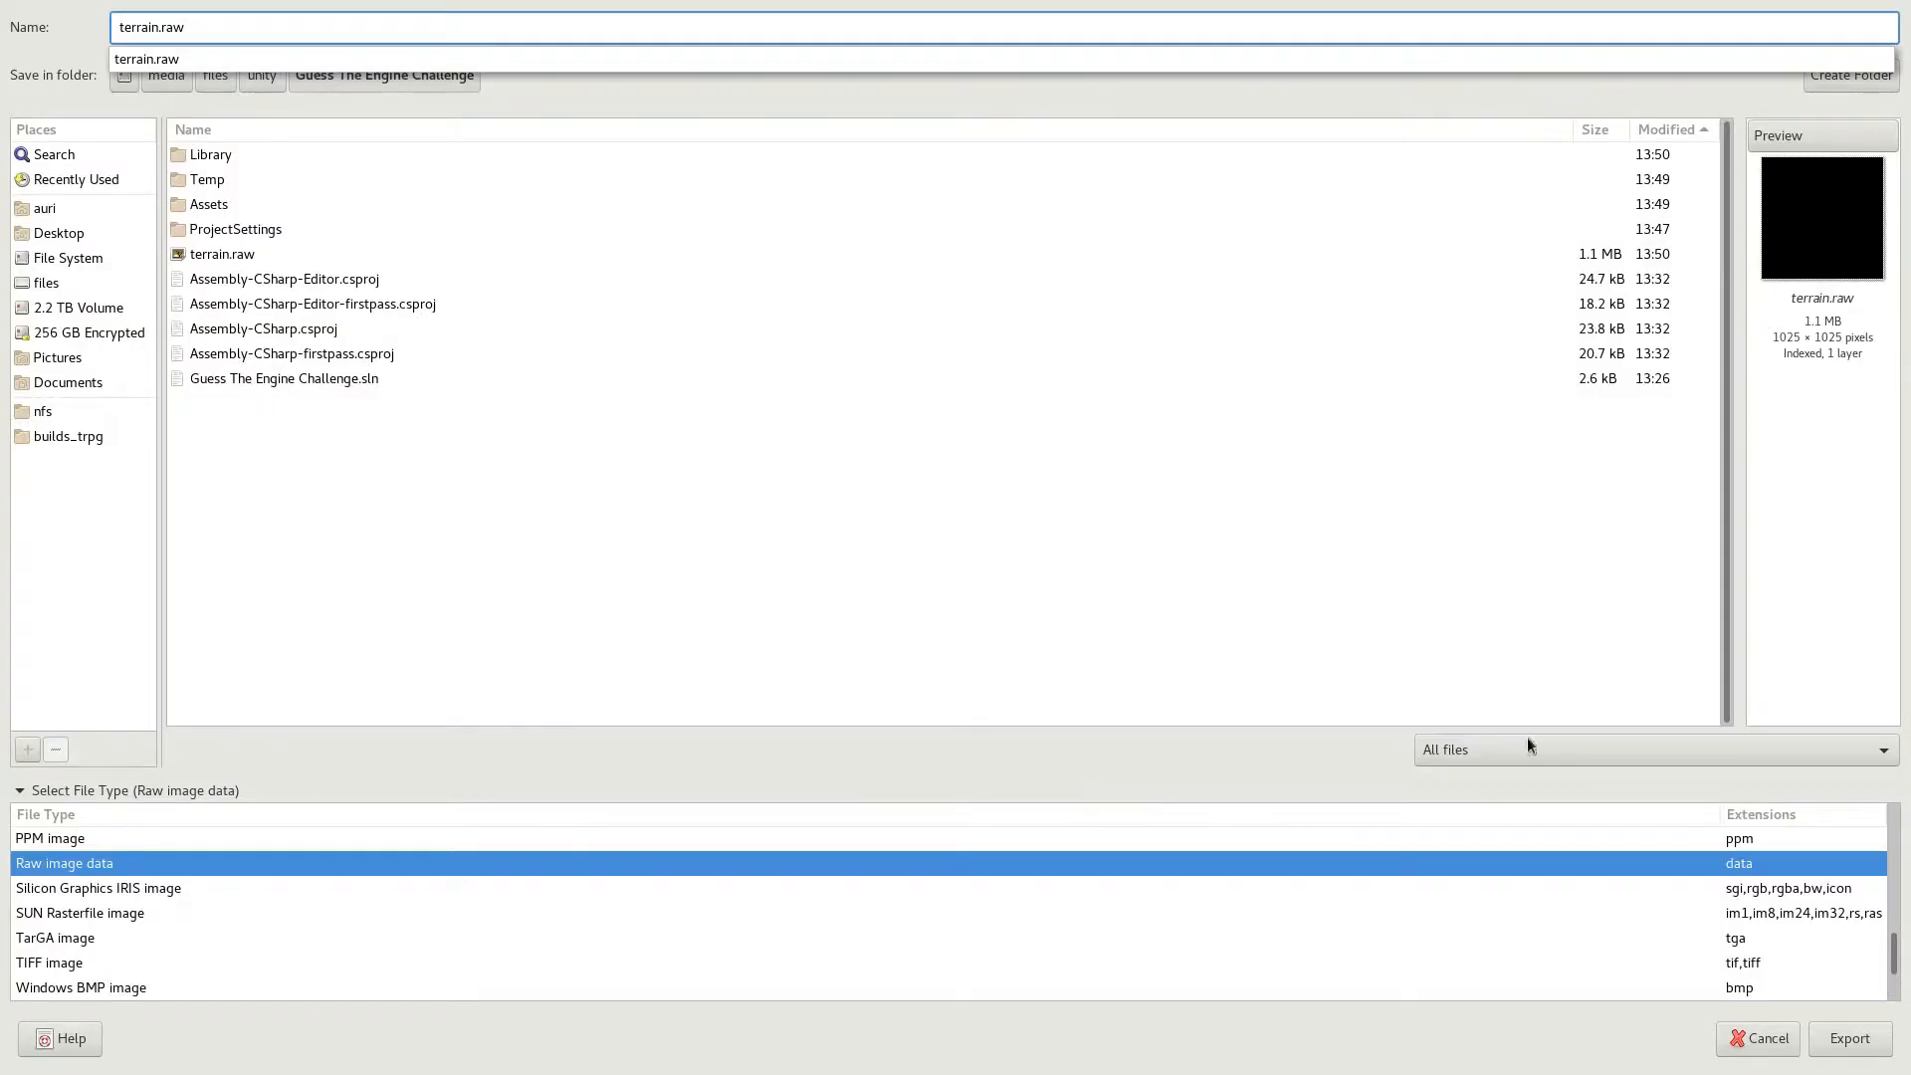
{"action": "left_click", "coordinate": [1849, 1047]}
{"action": "left_click", "coordinate": [1091, 600]}
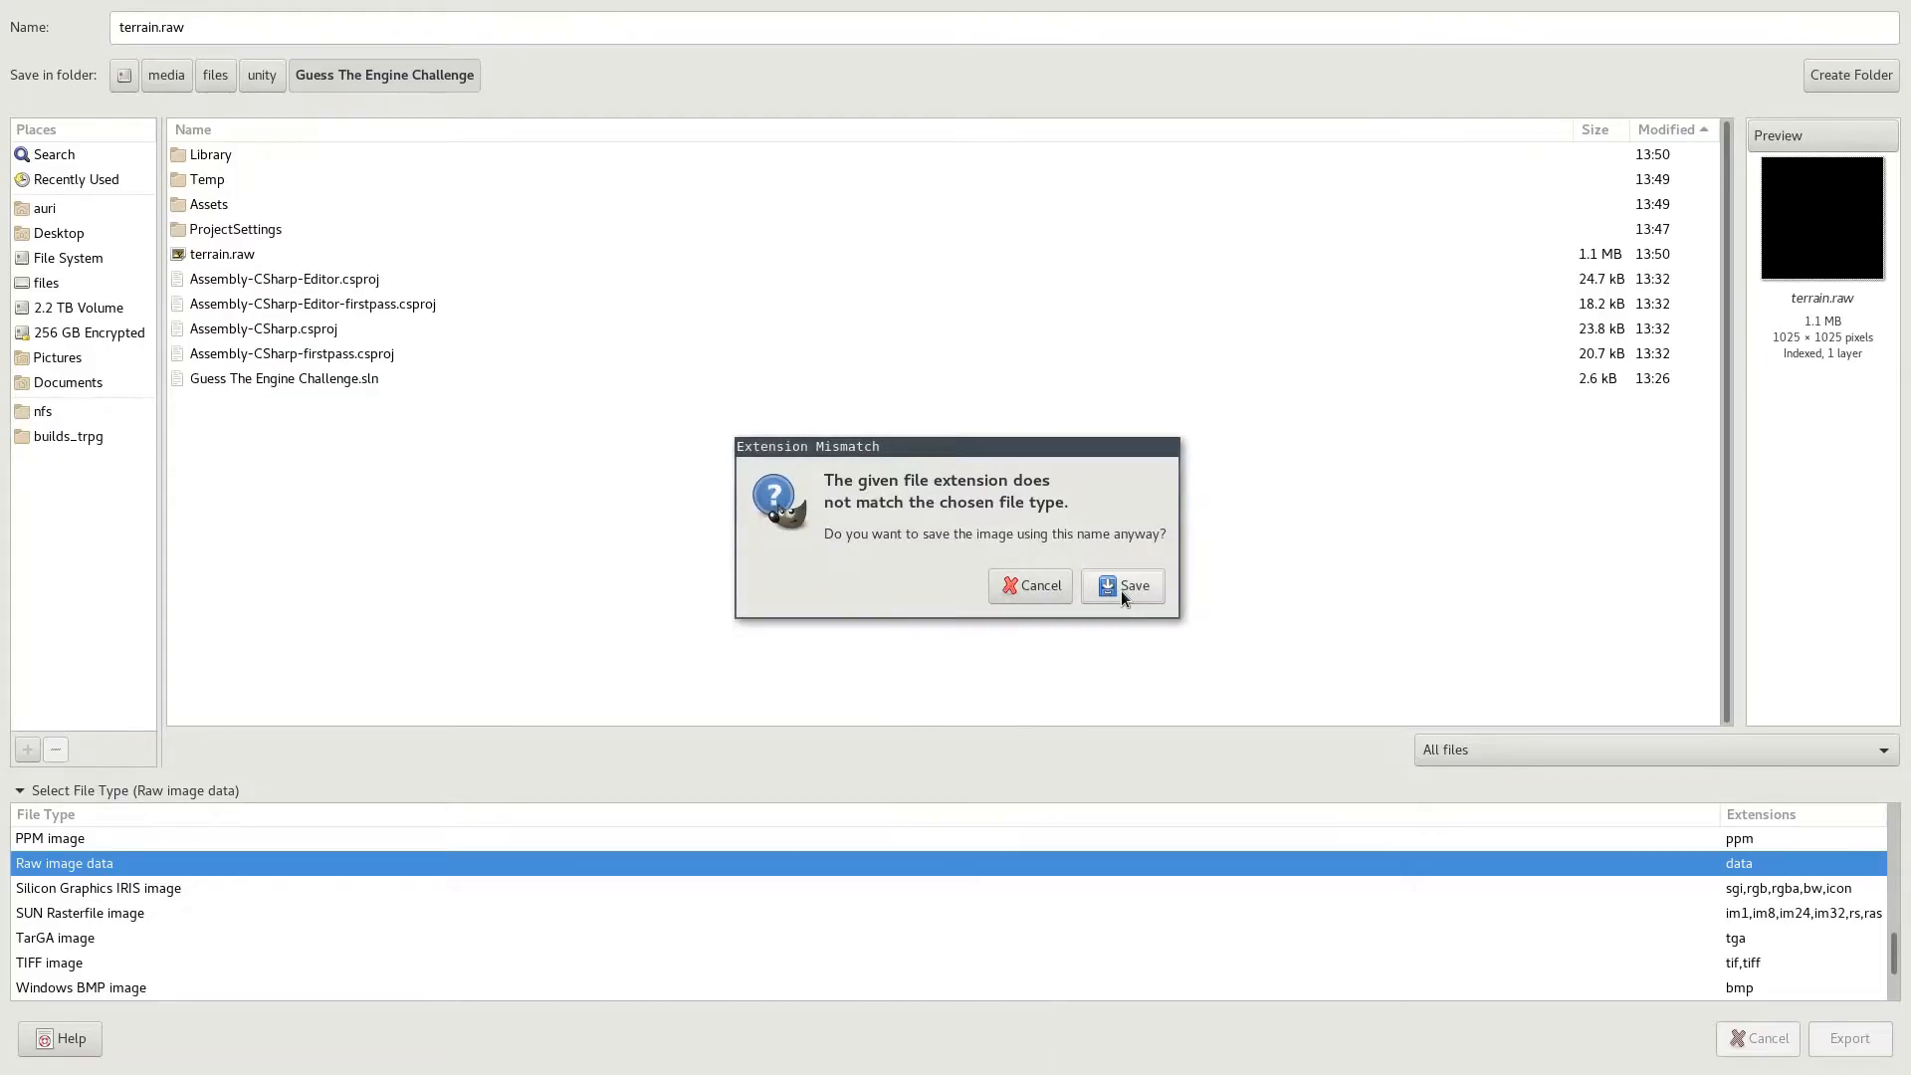
{"action": "left_click", "coordinate": [1120, 589]}
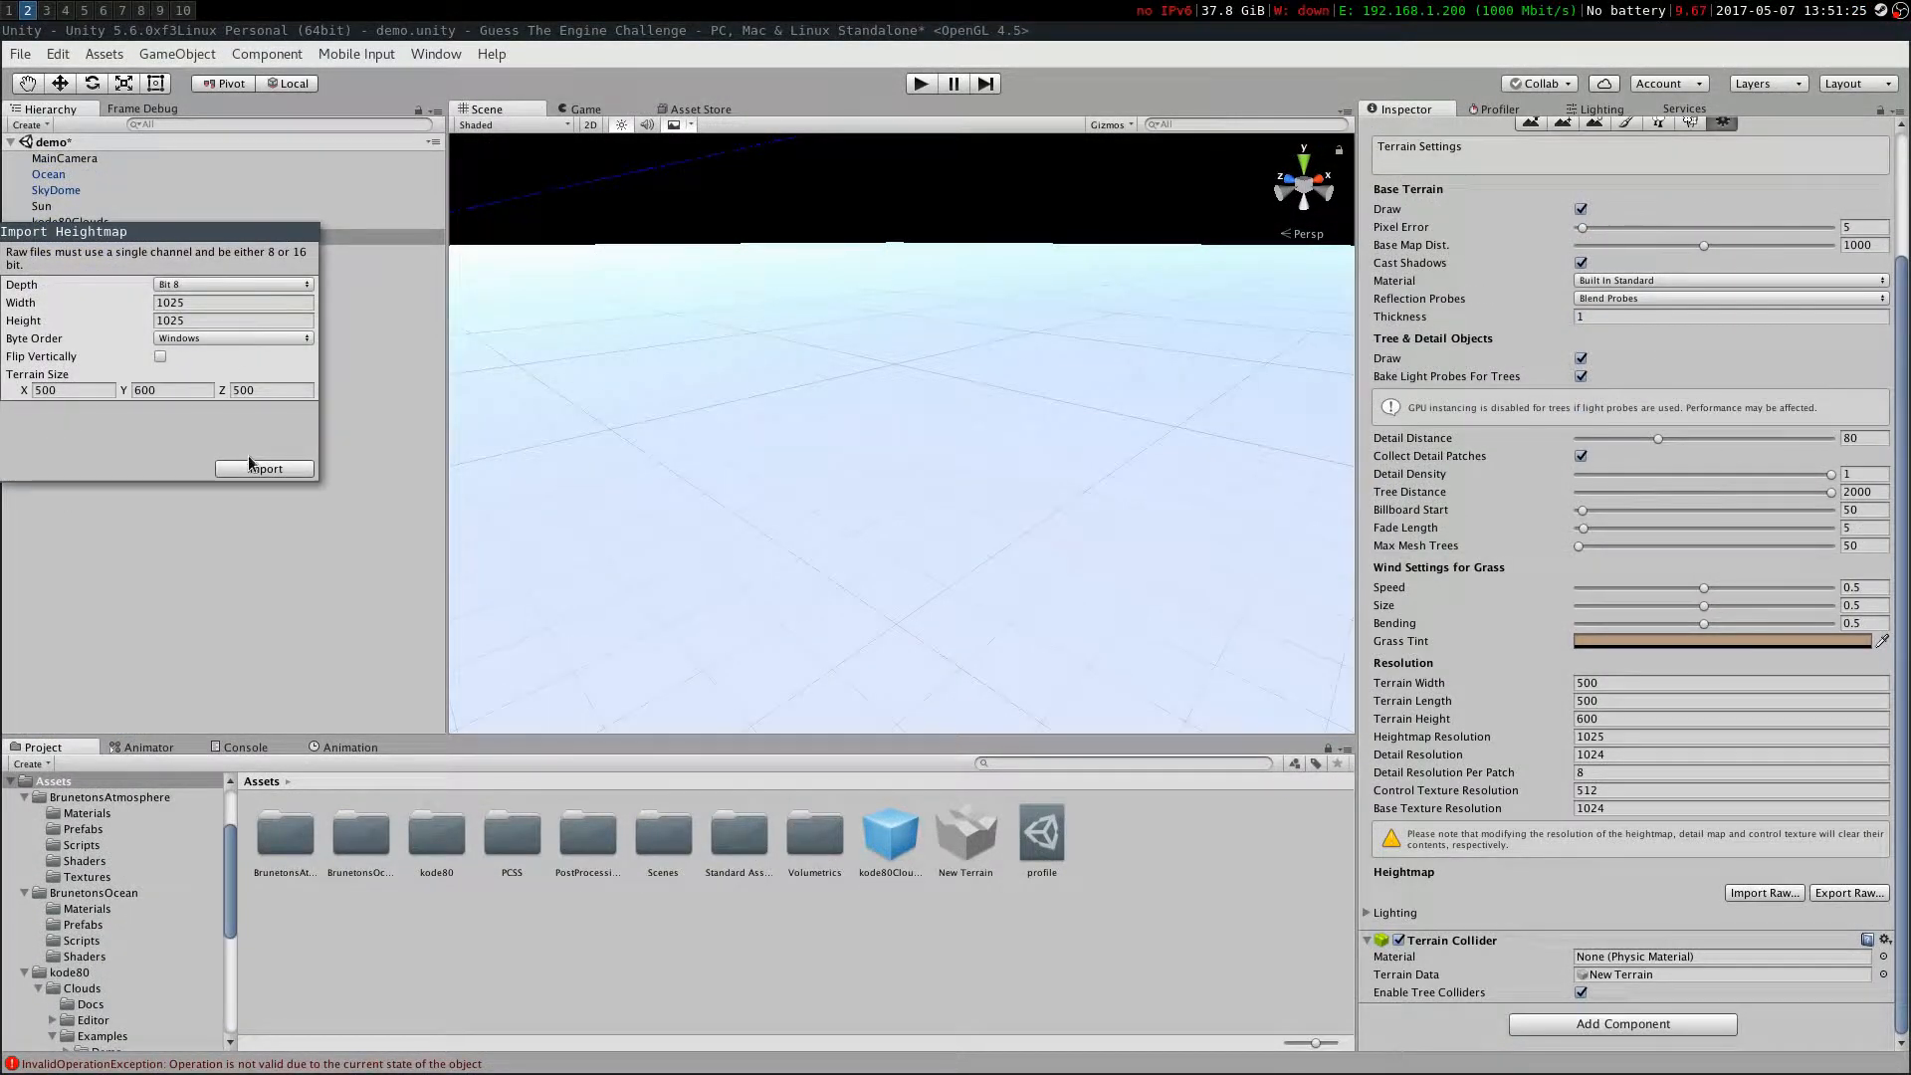
Import the raw heightmap into the terrain
{"action": "left_click", "coordinate": [264, 469]}
{"action": "right_click_drag", "start_coordinate": [773, 431], "coordinate": [1775, 697]}
{"action": "key", "text": "w"}
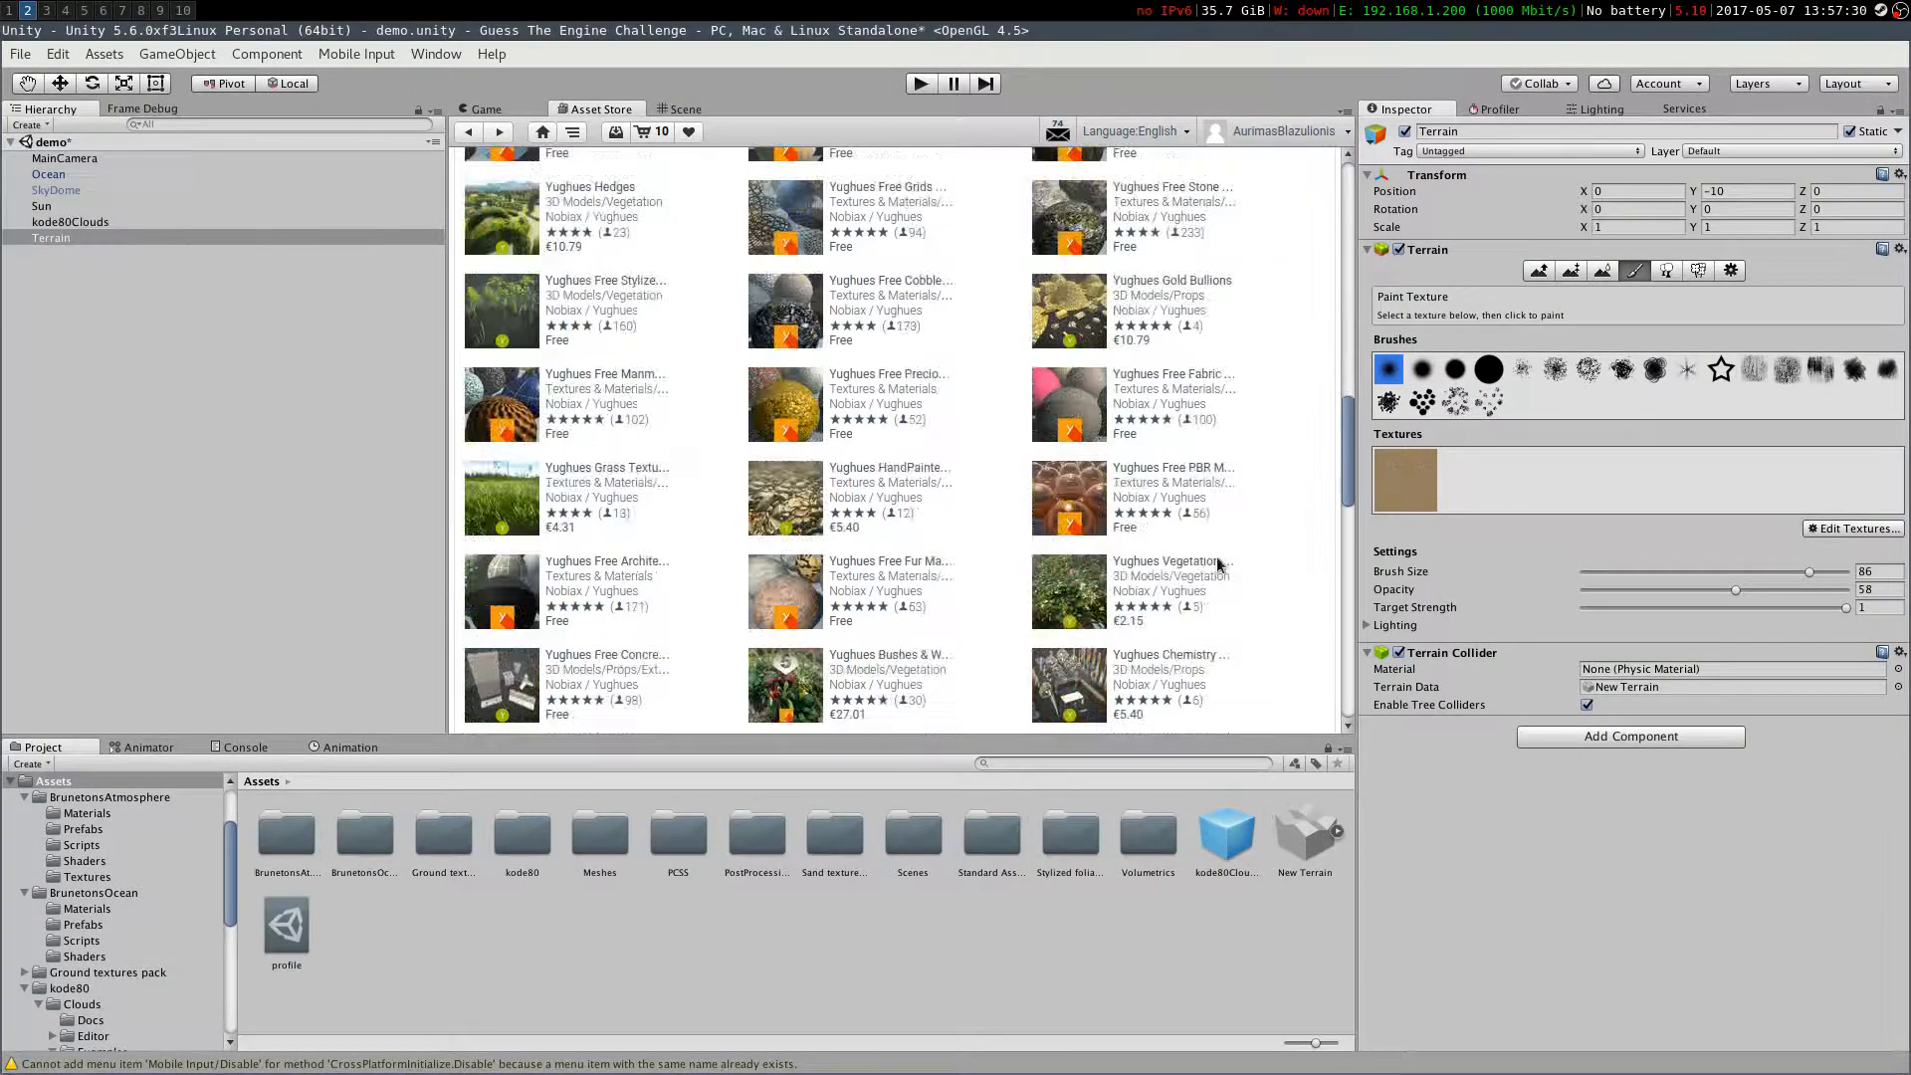
Add a sand diffuse and normal map pair from the Sand textures pack as a terrain paint texture
{"action": "scroll", "coordinate": [717, 614], "scroll_direction": "down", "scroll_amount": 7}
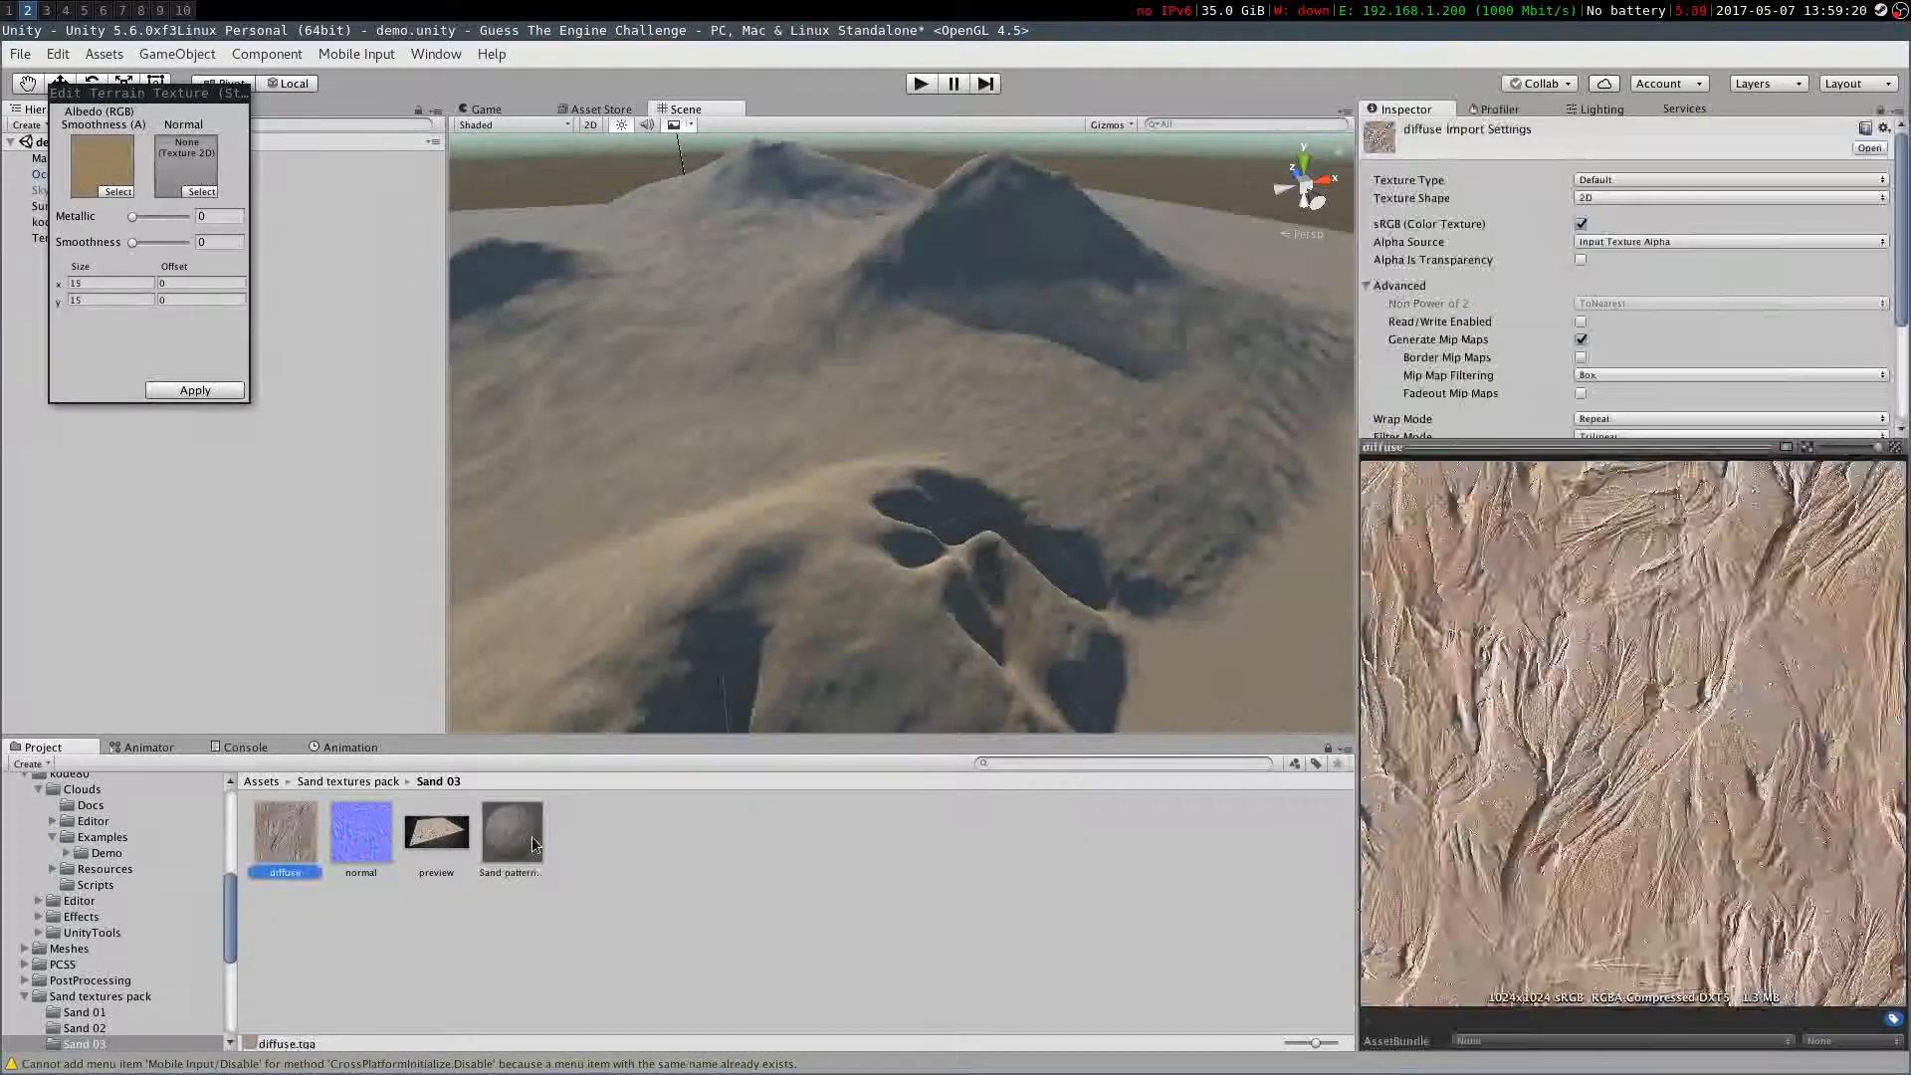
{"action": "left_click", "coordinate": [533, 844]}
{"action": "left_click", "coordinate": [349, 781]}
{"action": "left_click", "coordinate": [512, 834]}
{"action": "left_click", "coordinate": [515, 851]}
{"action": "left_click", "coordinate": [511, 834]}
{"action": "left_click", "coordinate": [436, 833]}
{"action": "left_click_drag", "start_coordinate": [285, 834], "coordinate": [103, 167]}
{"action": "left_click_drag", "start_coordinate": [360, 834], "coordinate": [169, 171]}
{"action": "left_click", "coordinate": [196, 390]}
Edit the terrain texture, comparing Sand 01 and Sand 02 before applying the Sand 05 diffuse and normal maps
{"action": "left_click", "coordinate": [436, 837]}
{"action": "left_click", "coordinate": [42, 238]}
{"action": "left_click", "coordinate": [1851, 529]}
{"action": "left_click", "coordinate": [511, 834]}
{"action": "left_click", "coordinate": [85, 917]}
{"action": "mouse_move", "coordinate": [286, 833]}
{"action": "left_mouse_down"}
{"action": "mouse_move", "coordinate": [15, 150]}
{"action": "mouse_move", "coordinate": [102, 189]}
{"action": "left_mouse_up"}
{"action": "left_click_drag", "start_coordinate": [360, 834], "coordinate": [186, 189]}
{"action": "left_click", "coordinate": [85, 932]}
{"action": "left_click", "coordinate": [512, 834]}
{"action": "left_click", "coordinate": [85, 980]}
{"action": "left_click_drag", "start_coordinate": [286, 833], "coordinate": [102, 189]}
{"action": "left_click_drag", "start_coordinate": [361, 834], "coordinate": [186, 189]}
{"action": "left_click", "coordinate": [195, 417]}
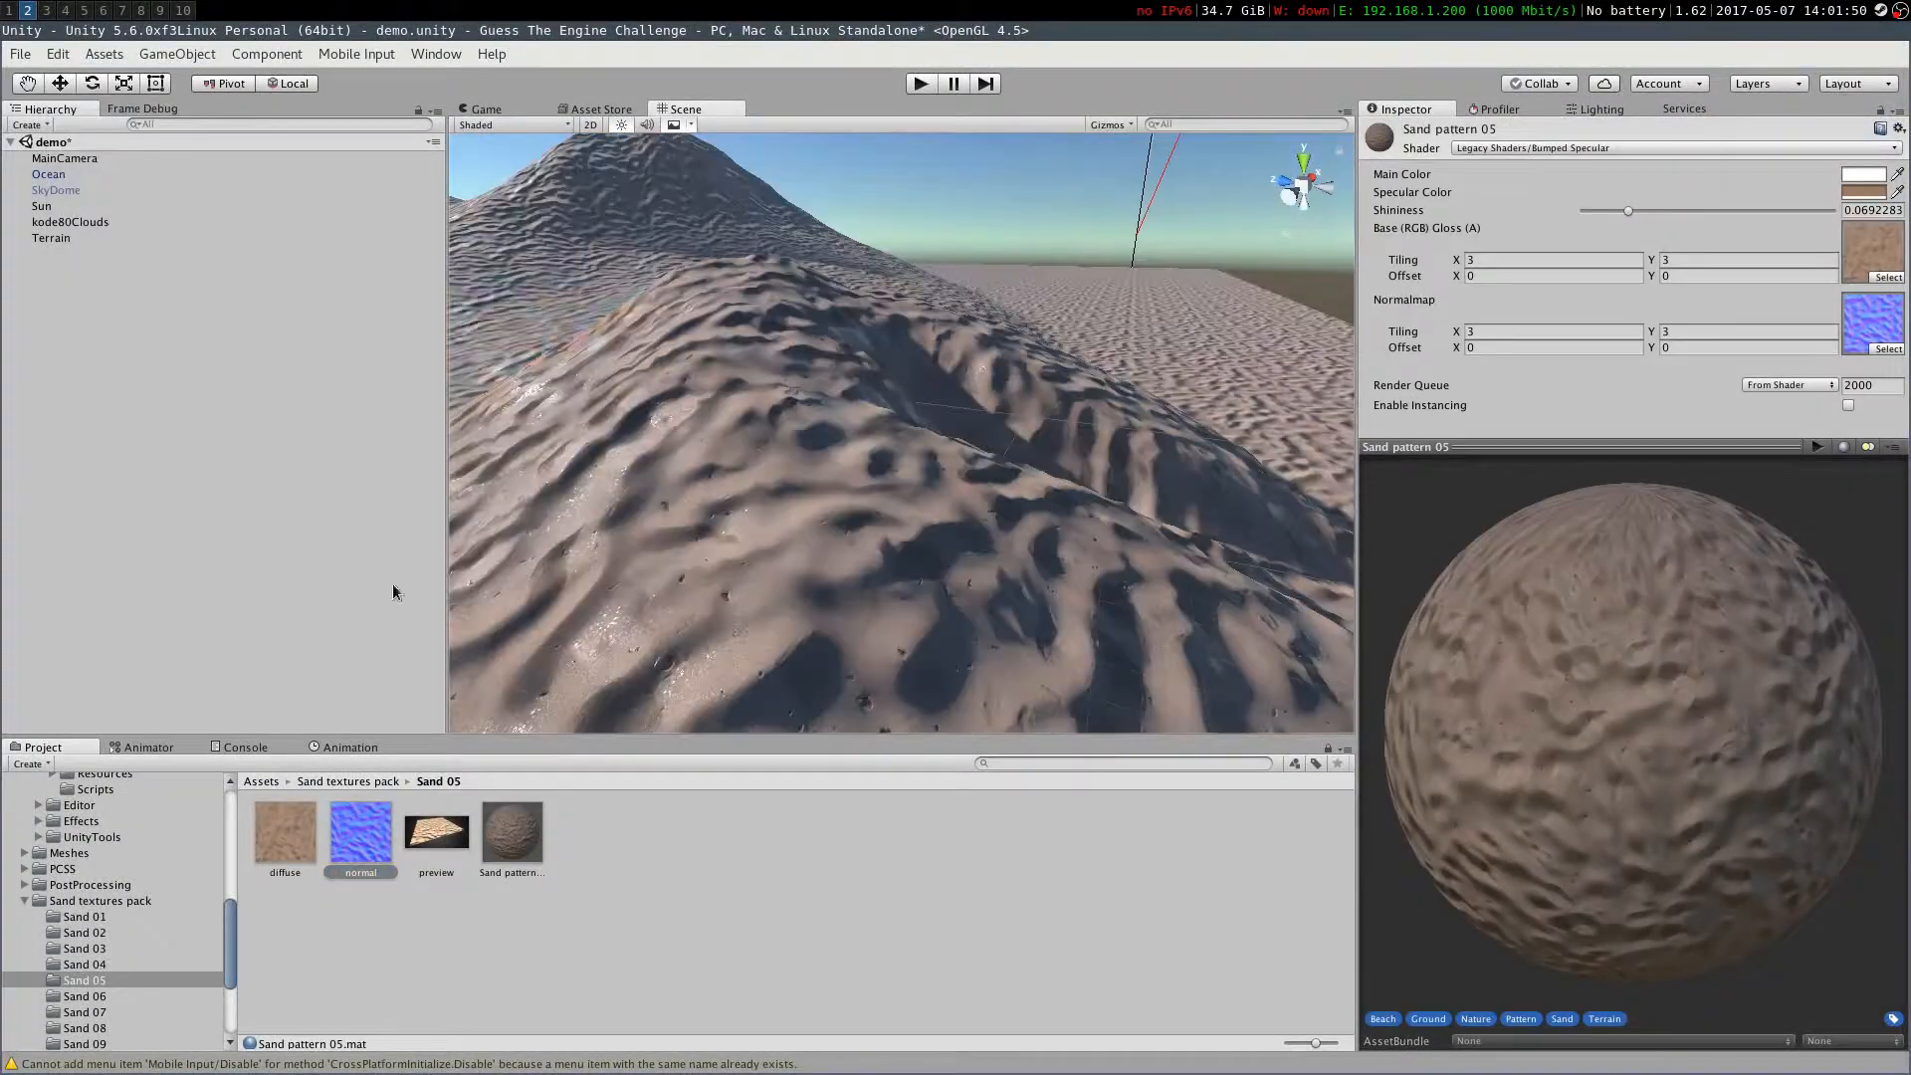
Create a cube and add the Grass 04 ground texture as a second terrain paint texture
{"action": "left_click", "coordinate": [177, 54]}
{"action": "left_click", "coordinate": [51, 238]}
{"action": "left_click_drag", "start_coordinate": [900, 434], "coordinate": [756, 557], "text": "alt"}
{"action": "left_click", "coordinate": [1841, 534]}
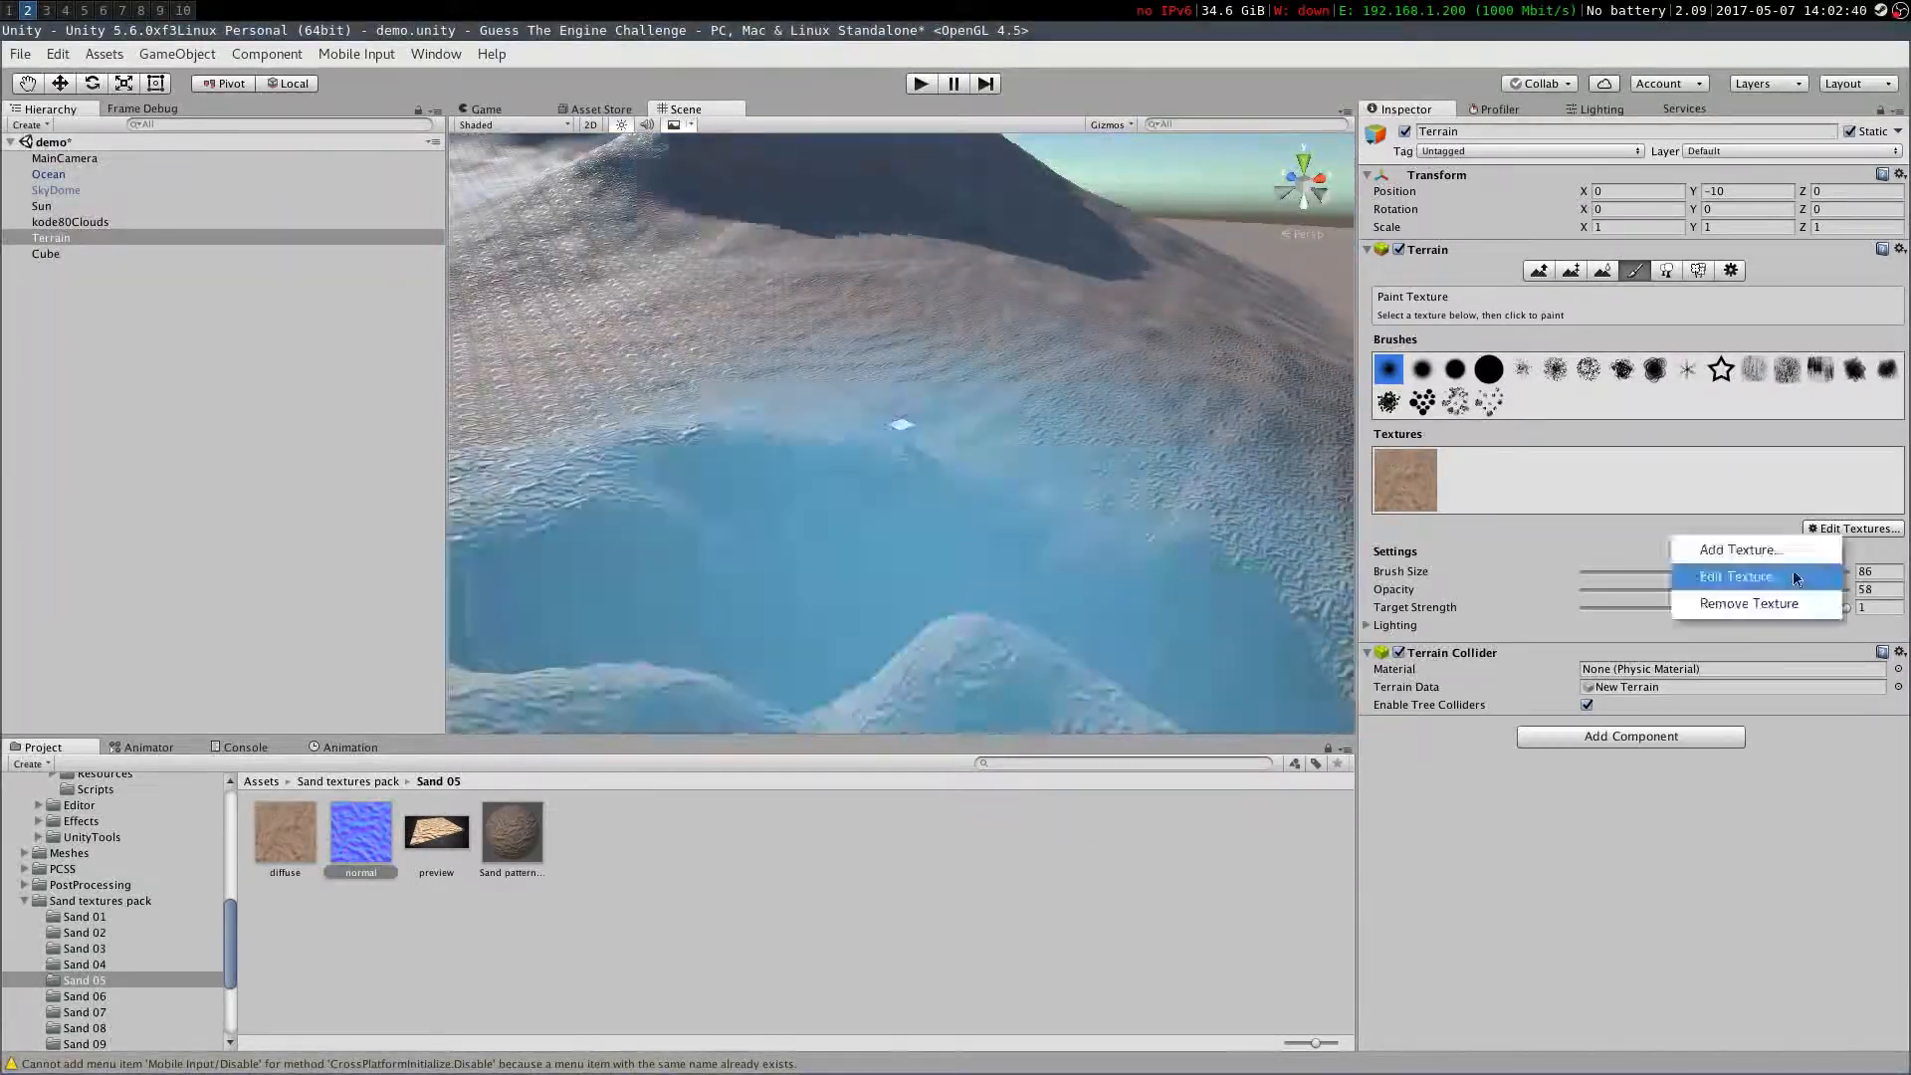
{"action": "left_click", "coordinate": [1841, 548]}
{"action": "left_click", "coordinate": [107, 972]}
{"action": "left_click", "coordinate": [275, 842]}
{"action": "double_click", "coordinate": [512, 834]}
{"action": "left_click", "coordinate": [286, 834]}
{"action": "left_click", "coordinate": [285, 834]}
{"action": "left_click", "coordinate": [374, 781]}
{"action": "double_click", "coordinate": [813, 834]}
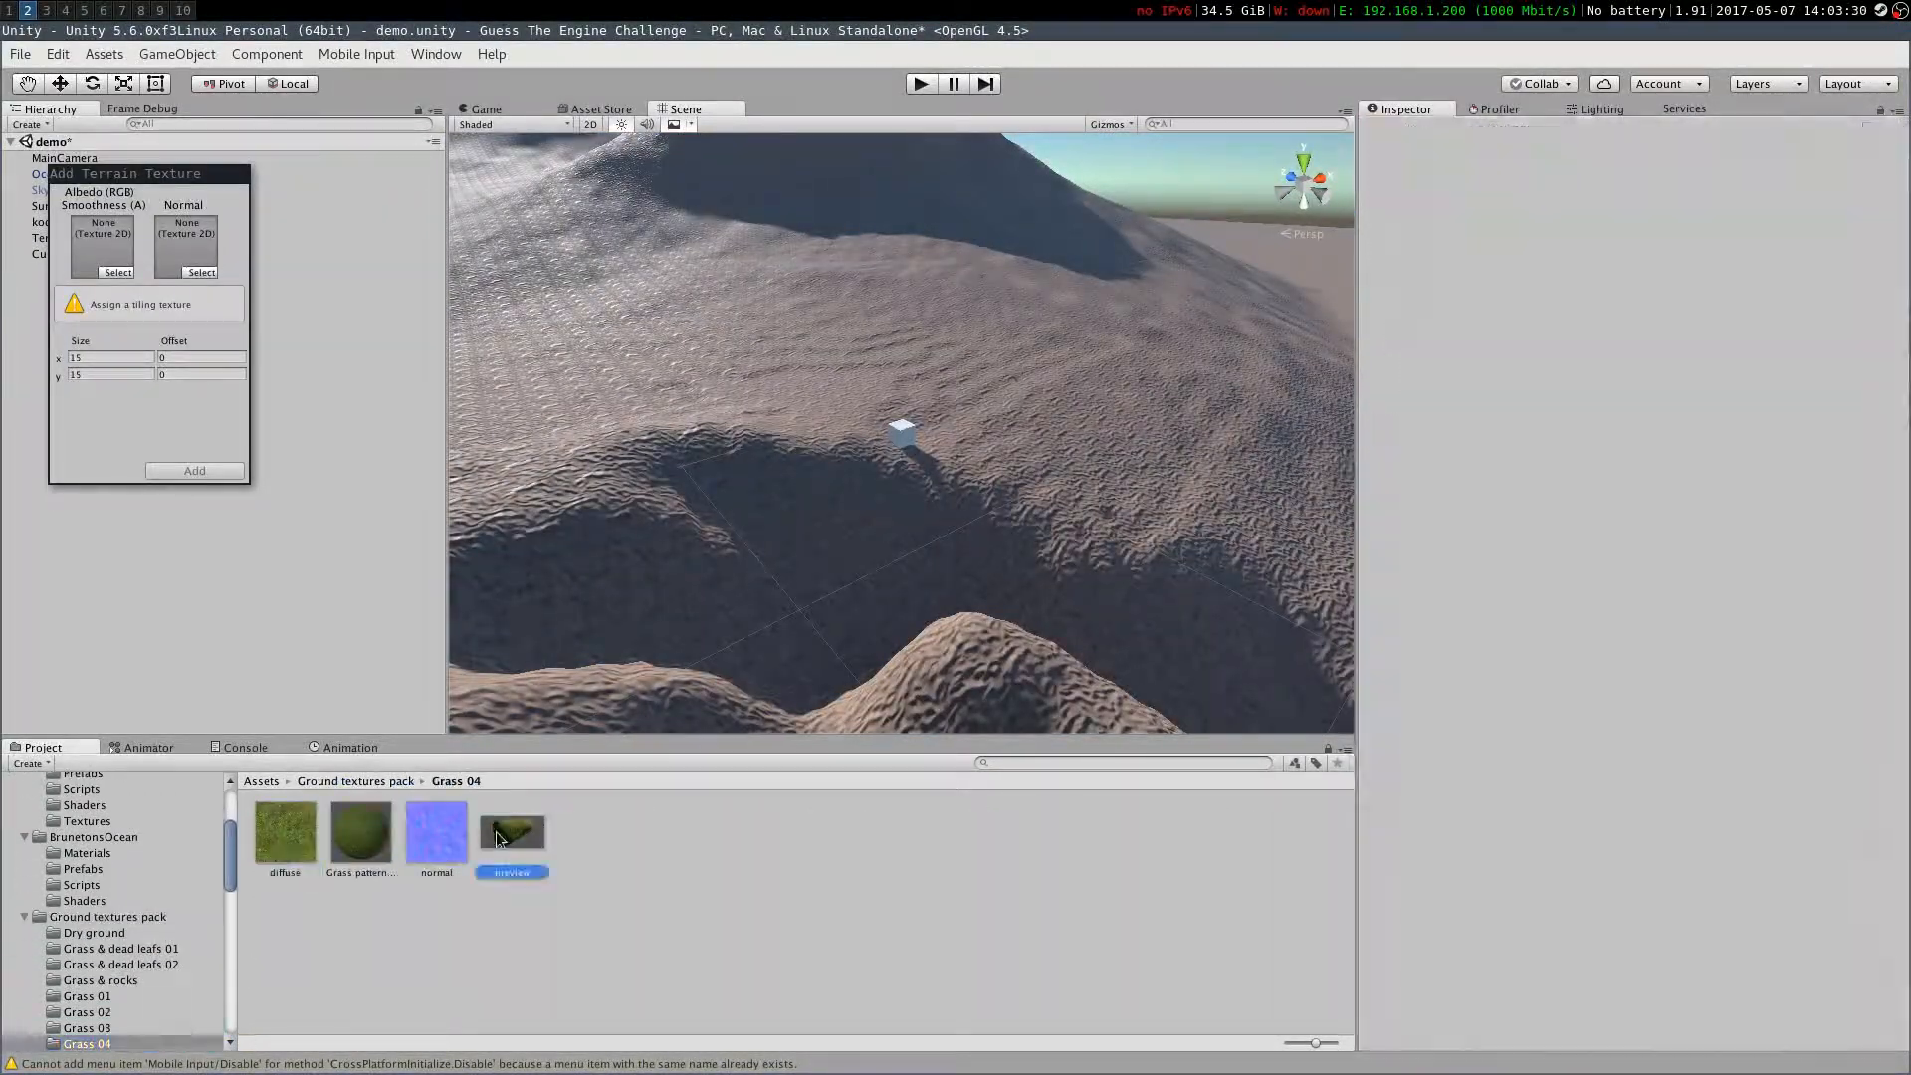
{"action": "left_click", "coordinate": [285, 834]}
{"action": "left_click", "coordinate": [135, 983]}
{"action": "left_click", "coordinate": [286, 834]}
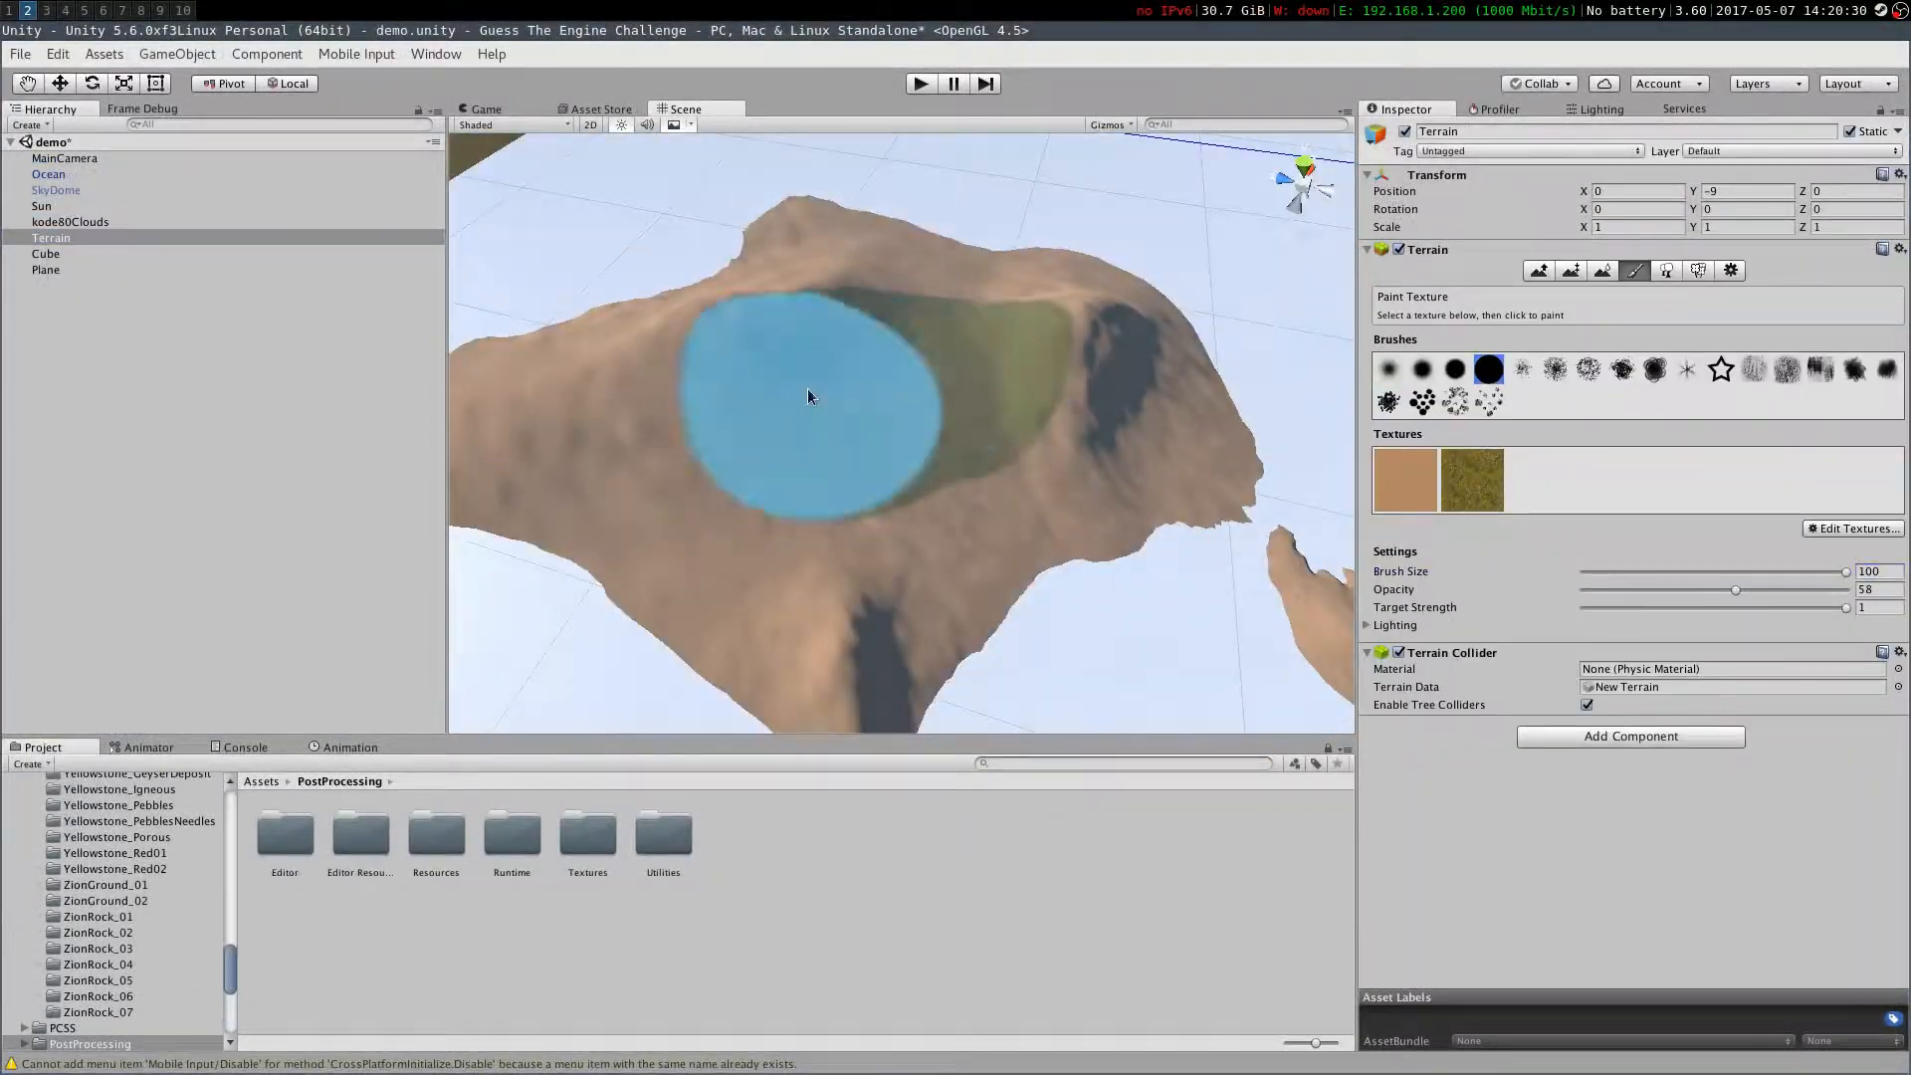
Paint grass onto the terrain, switching brushes and lowering brush size and opacity
{"action": "left_click_drag", "start_coordinate": [858, 393], "coordinate": [1005, 398]}
{"action": "left_click", "coordinate": [1455, 369]}
{"action": "left_click_drag", "start_coordinate": [635, 333], "coordinate": [637, 398]}
{"action": "left_click", "coordinate": [1388, 369]}
{"action": "left_click_drag", "start_coordinate": [1846, 573], "coordinate": [1782, 572]}
{"action": "mouse_move", "coordinate": [909, 508]}
{"action": "right_mouse_down"}
{"action": "mouse_move", "coordinate": [934, 302]}
{"action": "mouse_move", "coordinate": [1163, 326]}
{"action": "right_mouse_up"}
{"action": "left_click_drag", "start_coordinate": [1782, 572], "coordinate": [1623, 572]}
{"action": "left_click_drag", "start_coordinate": [1736, 590], "coordinate": [1636, 590]}
{"action": "left_click", "coordinate": [1472, 480]}
{"action": "mouse_move", "coordinate": [909, 428]}
{"action": "right_mouse_down"}
{"action": "mouse_move", "coordinate": [499, 498]}
{"action": "mouse_move", "coordinate": [989, 355]}
{"action": "mouse_move", "coordinate": [1300, 452]}
{"action": "mouse_move", "coordinate": [1069, 459]}
{"action": "mouse_move", "coordinate": [733, 537]}
{"action": "right_mouse_up"}
Duplicate the cube and reselect the terrain
{"action": "left_click", "coordinate": [46, 253]}
{"action": "key", "text": "ctrl+d"}
{"action": "left_click", "coordinate": [51, 237]}
Smooth part of the terrain height, then paint more texture with a small brush
{"action": "left_click", "coordinate": [1602, 271]}
{"action": "left_click_drag", "start_coordinate": [1623, 454], "coordinate": [1761, 455]}
{"action": "mouse_move", "coordinate": [528, 409]}
{"action": "right_mouse_down"}
{"action": "mouse_move", "coordinate": [1184, 412]}
{"action": "mouse_move", "coordinate": [528, 312]}
{"action": "right_mouse_up"}
{"action": "left_click", "coordinate": [1634, 271]}
{"action": "left_click_drag", "start_coordinate": [1761, 572], "coordinate": [1599, 572]}
{"action": "mouse_move", "coordinate": [849, 537]}
{"action": "right_mouse_down"}
{"action": "mouse_move", "coordinate": [673, 452]}
{"action": "mouse_move", "coordinate": [761, 611]}
{"action": "right_mouse_up"}
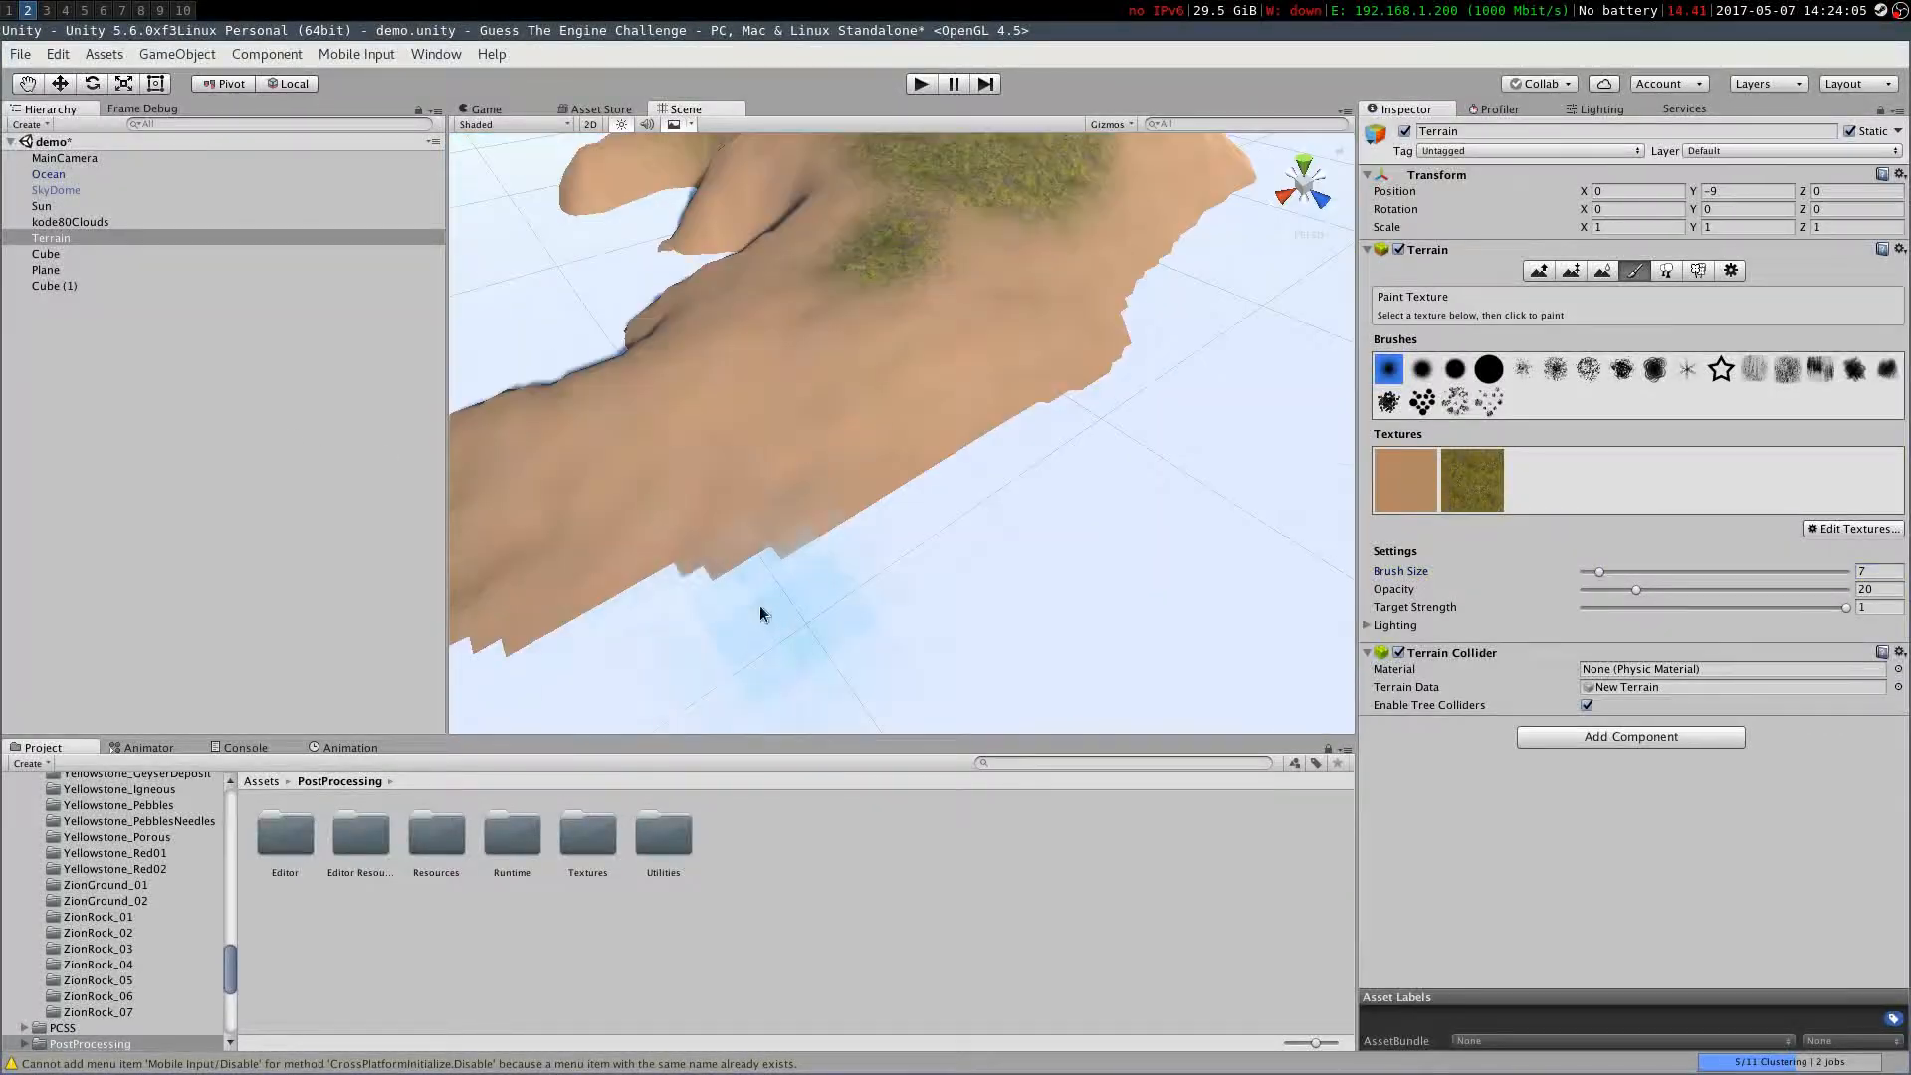
Add a palm tree prototype and place palm trees across the terrain, adjusting the tree brush settings
{"action": "left_click", "coordinate": [1665, 270]}
{"action": "left_click", "coordinate": [1805, 401]}
{"action": "left_click", "coordinate": [384, 61]}
{"action": "left_click", "coordinate": [341, 252]}
{"action": "left_click_drag", "start_coordinate": [1687, 495], "coordinate": [1592, 495]}
{"action": "left_click", "coordinate": [1032, 503]}
{"action": "mouse_move", "coordinate": [1031, 503]}
{"action": "right_mouse_down"}
{"action": "mouse_move", "coordinate": [1058, 588]}
{"action": "mouse_move", "coordinate": [757, 460]}
{"action": "mouse_move", "coordinate": [767, 528]}
{"action": "right_mouse_up"}
{"action": "left_click_drag", "start_coordinate": [1592, 495], "coordinate": [1585, 494]}
{"action": "left_click", "coordinate": [1011, 528]}
{"action": "mouse_move", "coordinate": [1011, 528]}
{"action": "right_mouse_down"}
{"action": "mouse_move", "coordinate": [810, 528]}
{"action": "mouse_move", "coordinate": [1127, 558]}
{"action": "mouse_move", "coordinate": [790, 652]}
{"action": "mouse_move", "coordinate": [597, 516]}
{"action": "right_mouse_up"}
{"action": "left_click", "coordinate": [789, 653]}
{"action": "left_click_drag", "start_coordinate": [1739, 514], "coordinate": [1583, 513]}
{"action": "left_click_drag", "start_coordinate": [1585, 494], "coordinate": [1647, 495]}
{"action": "mouse_move", "coordinate": [703, 397]}
{"action": "right_mouse_down"}
{"action": "mouse_move", "coordinate": [970, 393]}
{"action": "mouse_move", "coordinate": [981, 414]}
{"action": "right_mouse_up"}
{"action": "left_click_drag", "start_coordinate": [1647, 495], "coordinate": [1583, 494]}
Add more palm tree prototypes found by searching "palm" and place them on the terrain
{"action": "left_click", "coordinate": [1805, 452]}
{"action": "left_click", "coordinate": [387, 83]}
{"action": "type", "text": "palm"}
{"action": "left_click", "coordinate": [344, 282]}
{"action": "left_click", "coordinate": [901, 652]}
{"action": "mouse_move", "coordinate": [900, 652]}
{"action": "right_mouse_down"}
{"action": "mouse_move", "coordinate": [997, 577]}
{"action": "mouse_move", "coordinate": [1028, 635]}
{"action": "mouse_move", "coordinate": [895, 448]}
{"action": "right_mouse_up"}
{"action": "left_click", "coordinate": [1805, 451]}
{"action": "left_click", "coordinate": [1732, 474]}
{"action": "left_click", "coordinate": [386, 188]}
{"action": "left_click", "coordinate": [346, 388]}
{"action": "left_click_drag", "start_coordinate": [1583, 494], "coordinate": [1643, 494]}
{"action": "mouse_move", "coordinate": [1069, 383]}
{"action": "right_mouse_down"}
{"action": "mouse_move", "coordinate": [1264, 454]}
{"action": "mouse_move", "coordinate": [1054, 467]}
{"action": "right_mouse_up"}
{"action": "left_click_drag", "start_coordinate": [1055, 468], "coordinate": [912, 547]}
Place more palm trees around the terrain using another tree prototype
{"action": "left_click", "coordinate": [1638, 400]}
{"action": "left_click_drag", "start_coordinate": [956, 448], "coordinate": [925, 358]}
{"action": "right_click_drag", "start_coordinate": [925, 358], "coordinate": [421, 307]}
{"action": "left_click", "coordinate": [42, 206]}
{"action": "mouse_move", "coordinate": [896, 398]}
{"action": "right_mouse_down"}
{"action": "mouse_move", "coordinate": [1423, 197]}
{"action": "mouse_move", "coordinate": [995, 398]}
{"action": "right_mouse_up"}
{"action": "left_click", "coordinate": [51, 238]}
{"action": "left_click", "coordinate": [1463, 401]}
{"action": "left_click_drag", "start_coordinate": [1066, 490], "coordinate": [925, 428], "text": "ctrl"}
{"action": "right_click_drag", "start_coordinate": [926, 427], "coordinate": [995, 478]}
{"action": "left_click_drag", "start_coordinate": [995, 478], "coordinate": [1065, 391], "text": "ctrl"}
{"action": "left_click", "coordinate": [46, 254]}
{"action": "mouse_move", "coordinate": [995, 448]}
{"action": "right_mouse_down"}
{"action": "mouse_move", "coordinate": [1296, 414]}
{"action": "mouse_move", "coordinate": [896, 418]}
{"action": "right_mouse_up"}
{"action": "left_click", "coordinate": [51, 238]}
Add a third paint texture to the terrain
{"action": "left_click", "coordinate": [1634, 270]}
{"action": "left_click", "coordinate": [1853, 528]}
{"action": "left_click", "coordinate": [1831, 550]}
{"action": "double_click", "coordinate": [777, 768]}
{"action": "left_click", "coordinate": [194, 605]}
{"action": "left_click", "coordinate": [42, 206]}
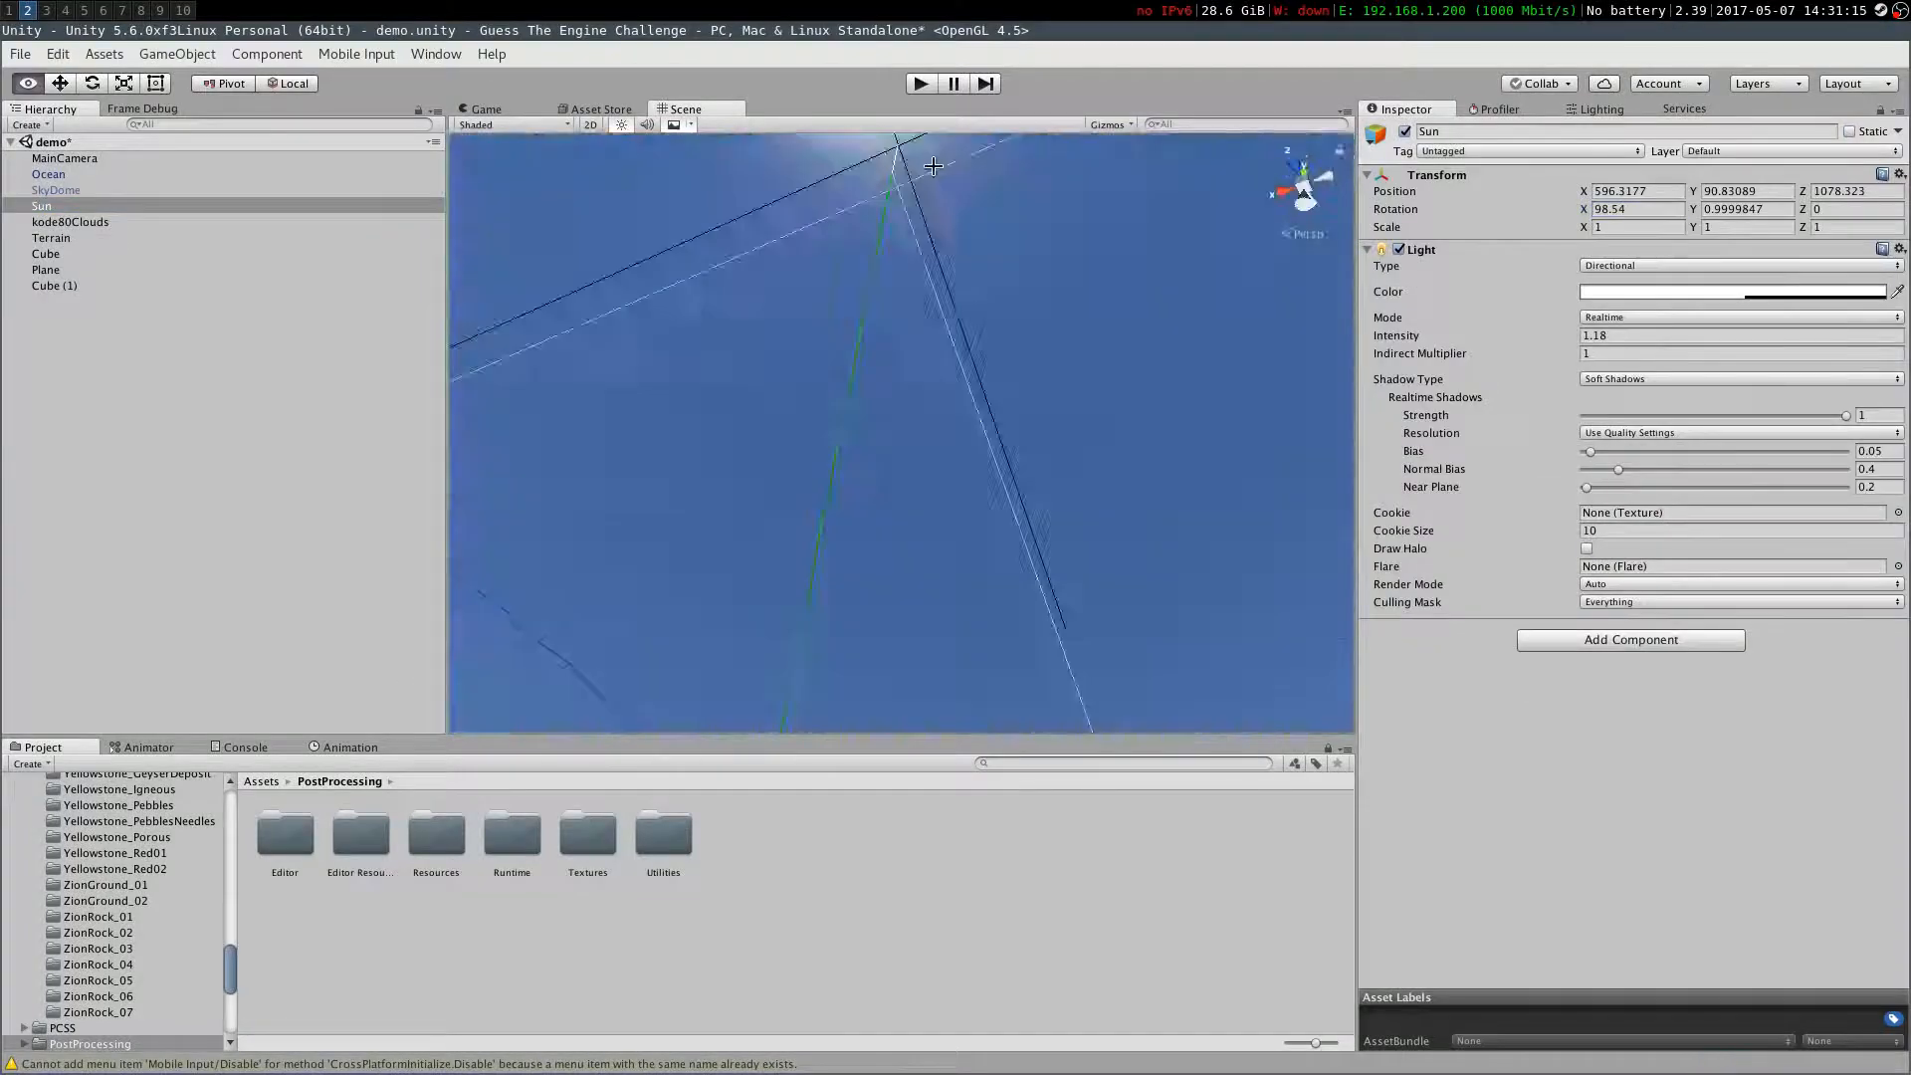
{"action": "left_click", "coordinate": [50, 238]}
{"action": "left_click", "coordinate": [1539, 480]}
Set the third terrain texture to the PorousVolcanic texture and paint rock patches onto the hillside
{"action": "left_click_drag", "start_coordinate": [707, 448], "coordinate": [866, 338]}
{"action": "left_click", "coordinate": [102, 881]}
{"action": "left_click", "coordinate": [113, 943]}
{"action": "scroll", "coordinate": [112, 936], "scroll_direction": "down", "scroll_amount": 3}
{"action": "left_click", "coordinate": [110, 921]}
{"action": "left_click", "coordinate": [285, 832]}
{"action": "left_click", "coordinate": [105, 968]}
{"action": "left_click", "coordinate": [51, 238]}
{"action": "left_click", "coordinate": [1853, 529]}
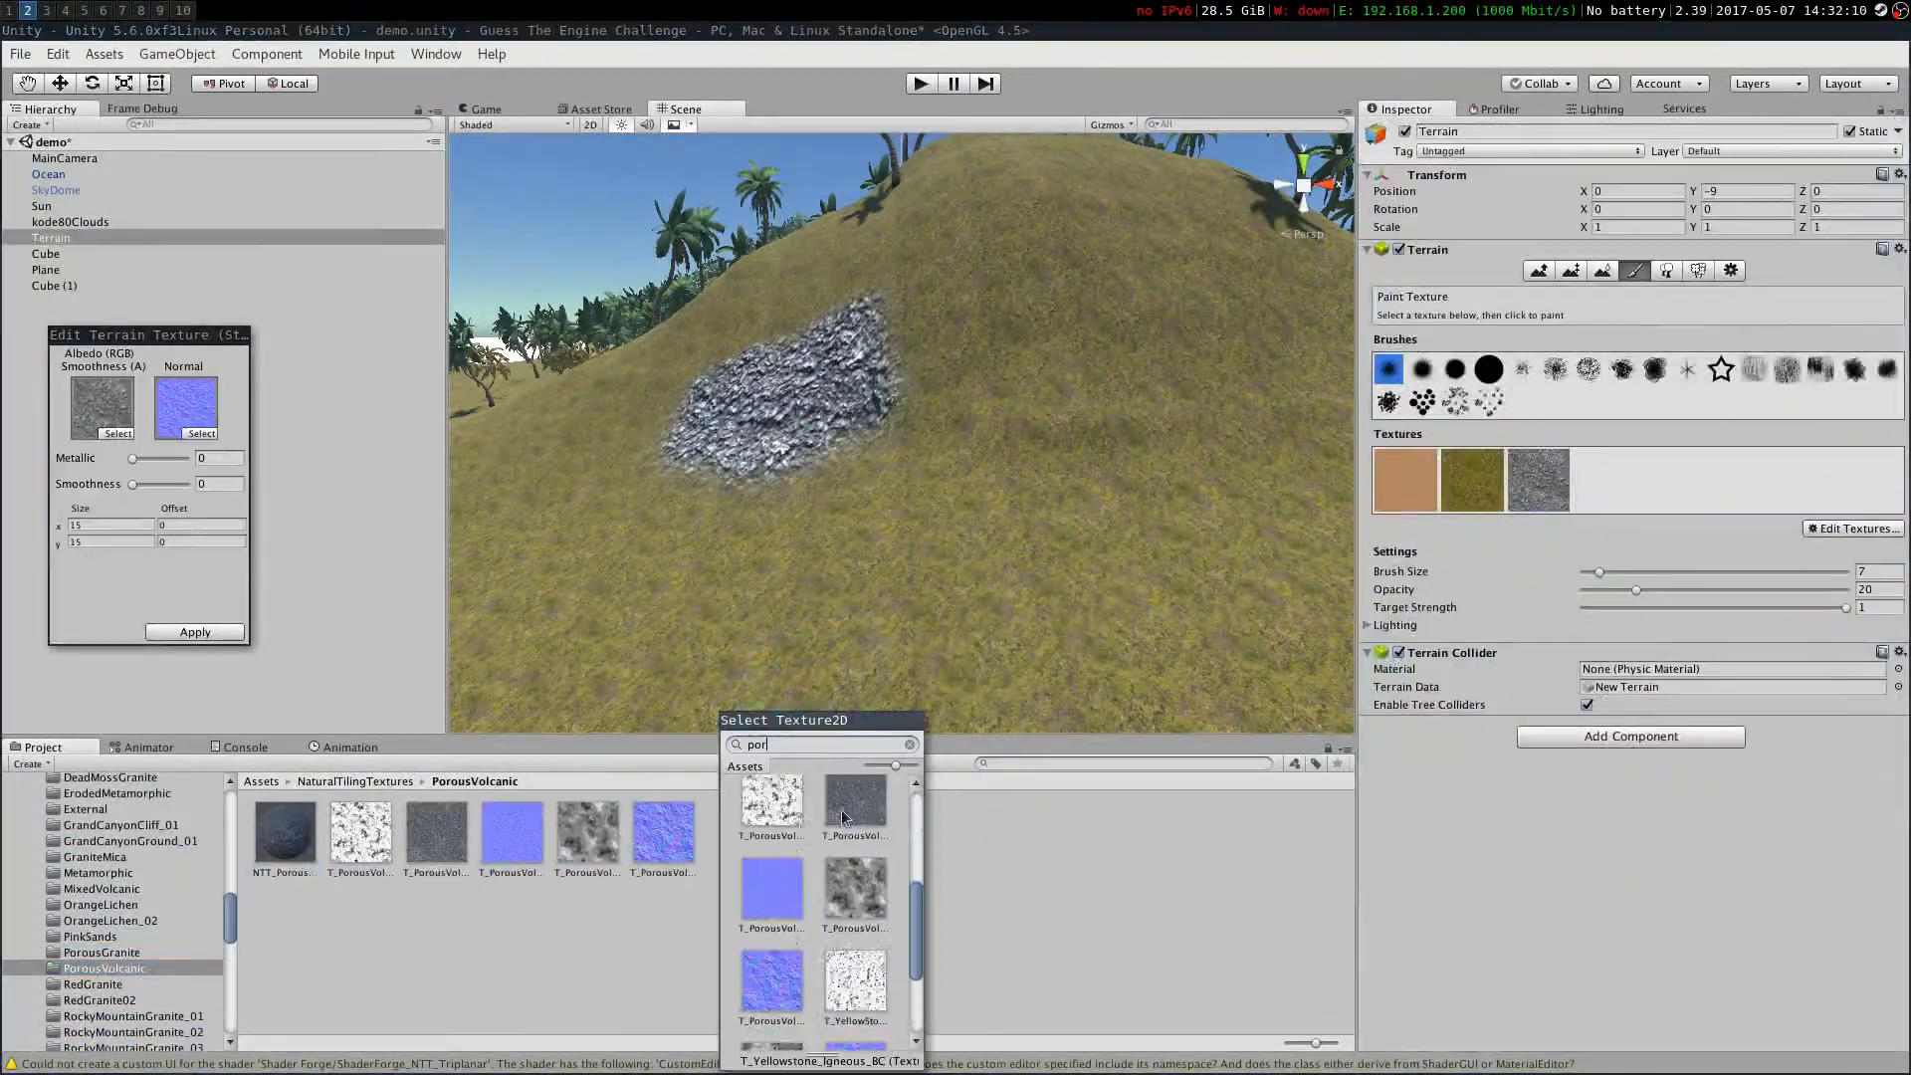
{"action": "double_click", "coordinate": [806, 946]}
{"action": "mouse_move", "coordinate": [895, 418]}
{"action": "right_mouse_down"}
{"action": "mouse_move", "coordinate": [853, 541]}
{"action": "mouse_move", "coordinate": [682, 554]}
{"action": "mouse_move", "coordinate": [690, 325]}
{"action": "right_mouse_up"}
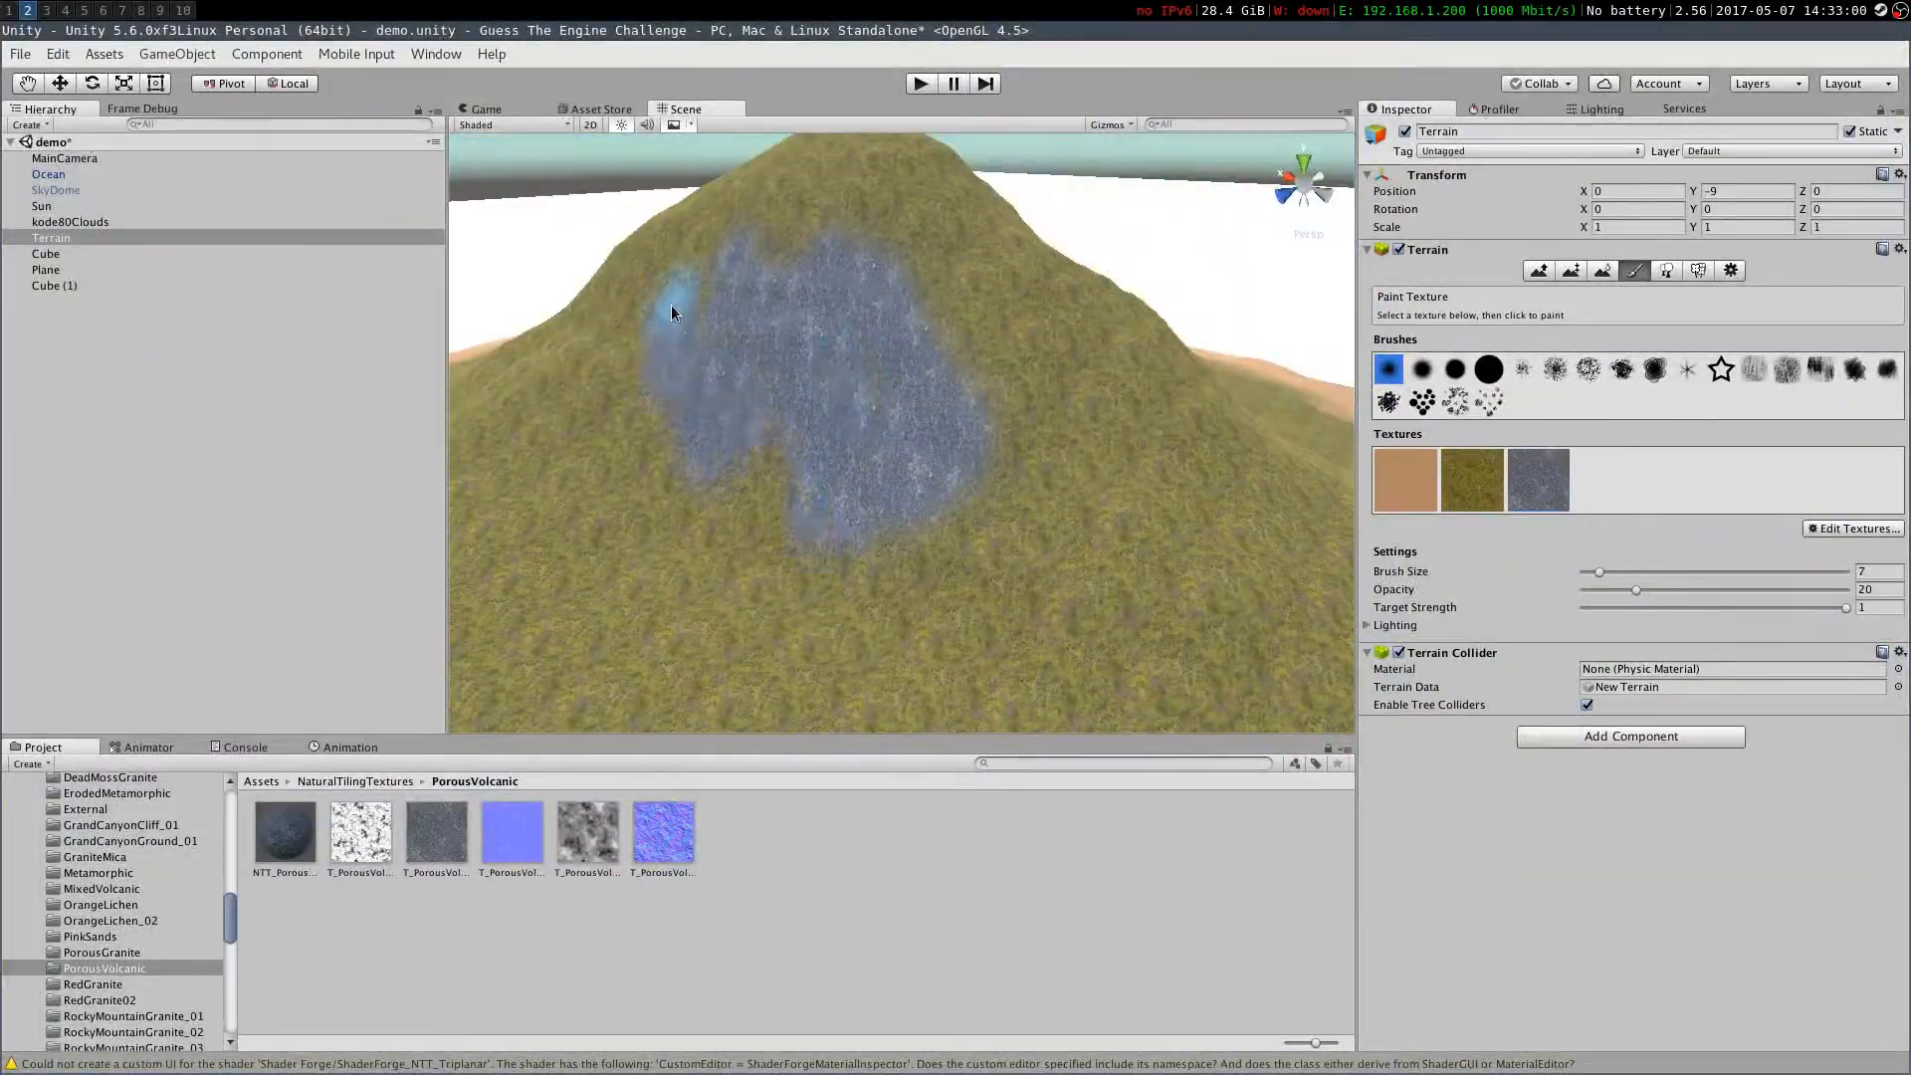
{"action": "left_click_drag", "start_coordinate": [691, 324], "coordinate": [819, 512]}
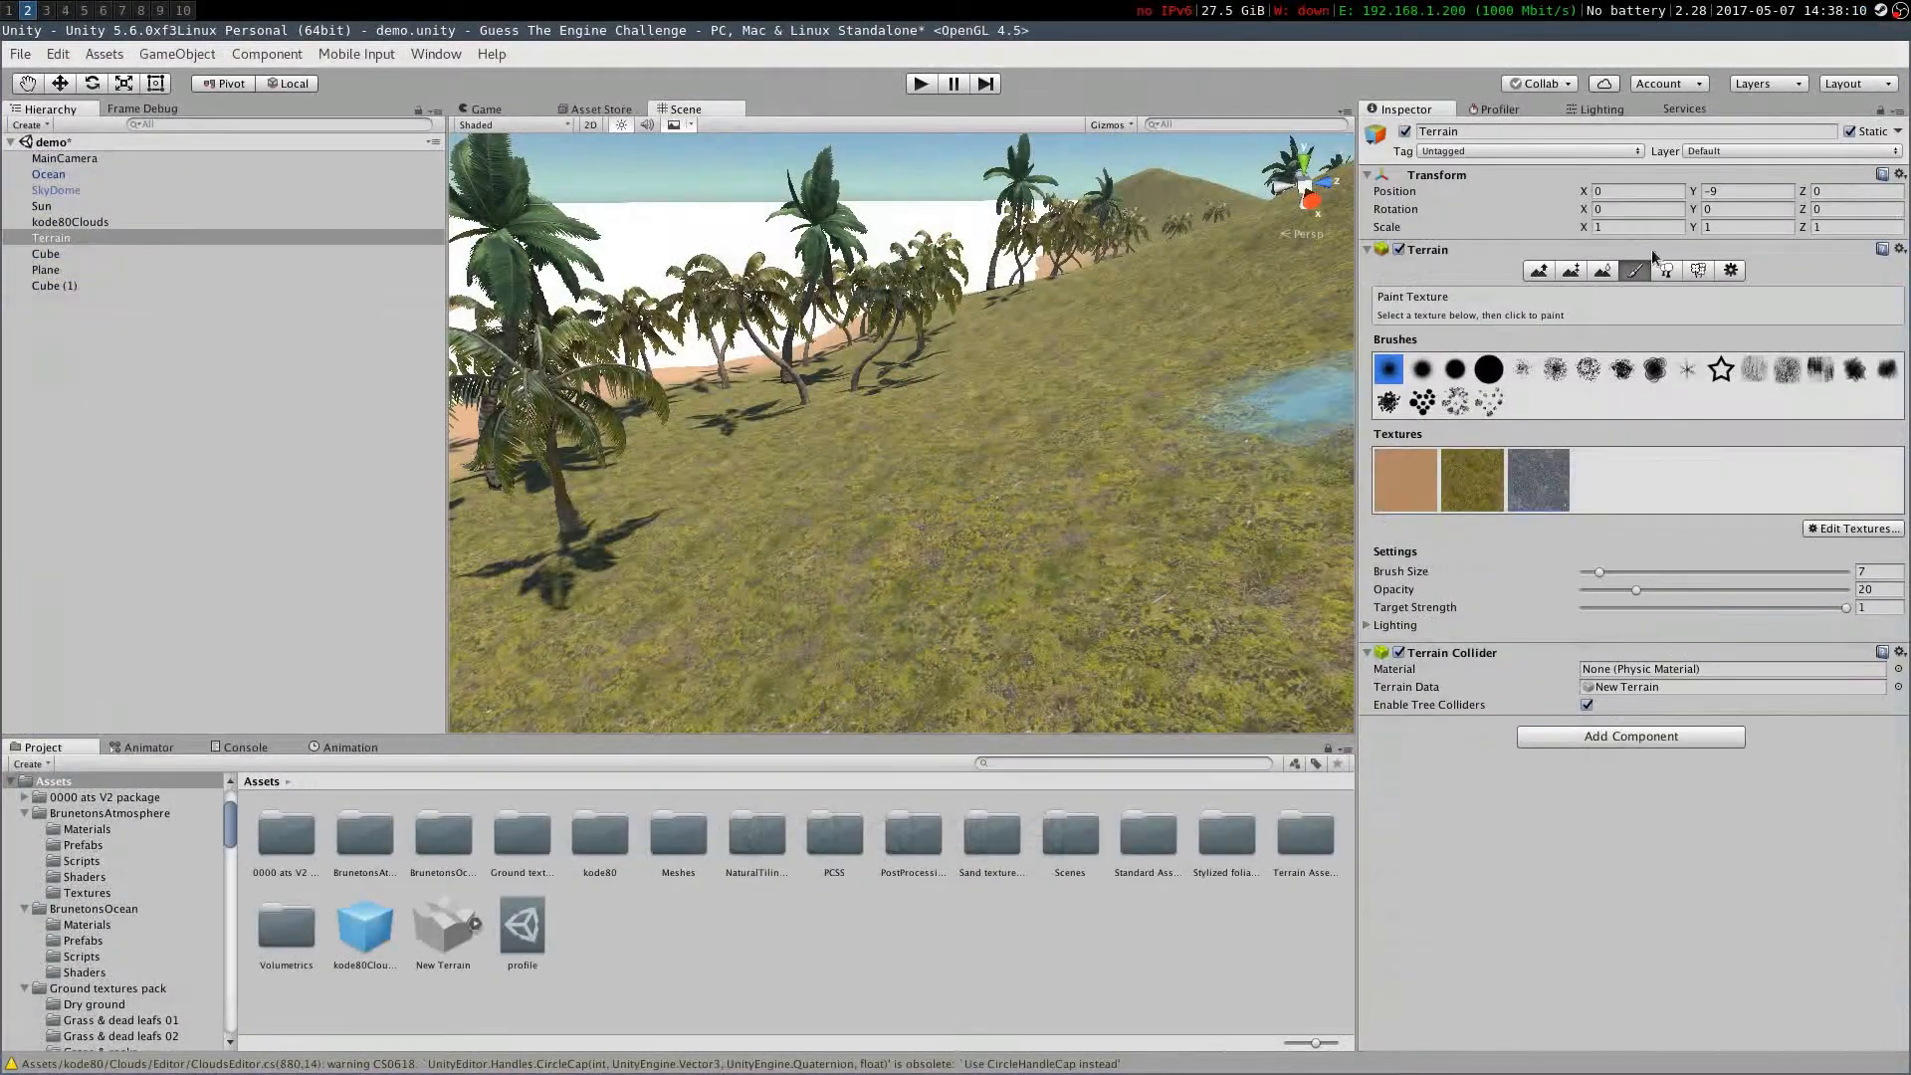
Add the Fern texture as a grass detail for the terrain
{"action": "left_click", "coordinate": [1665, 271]}
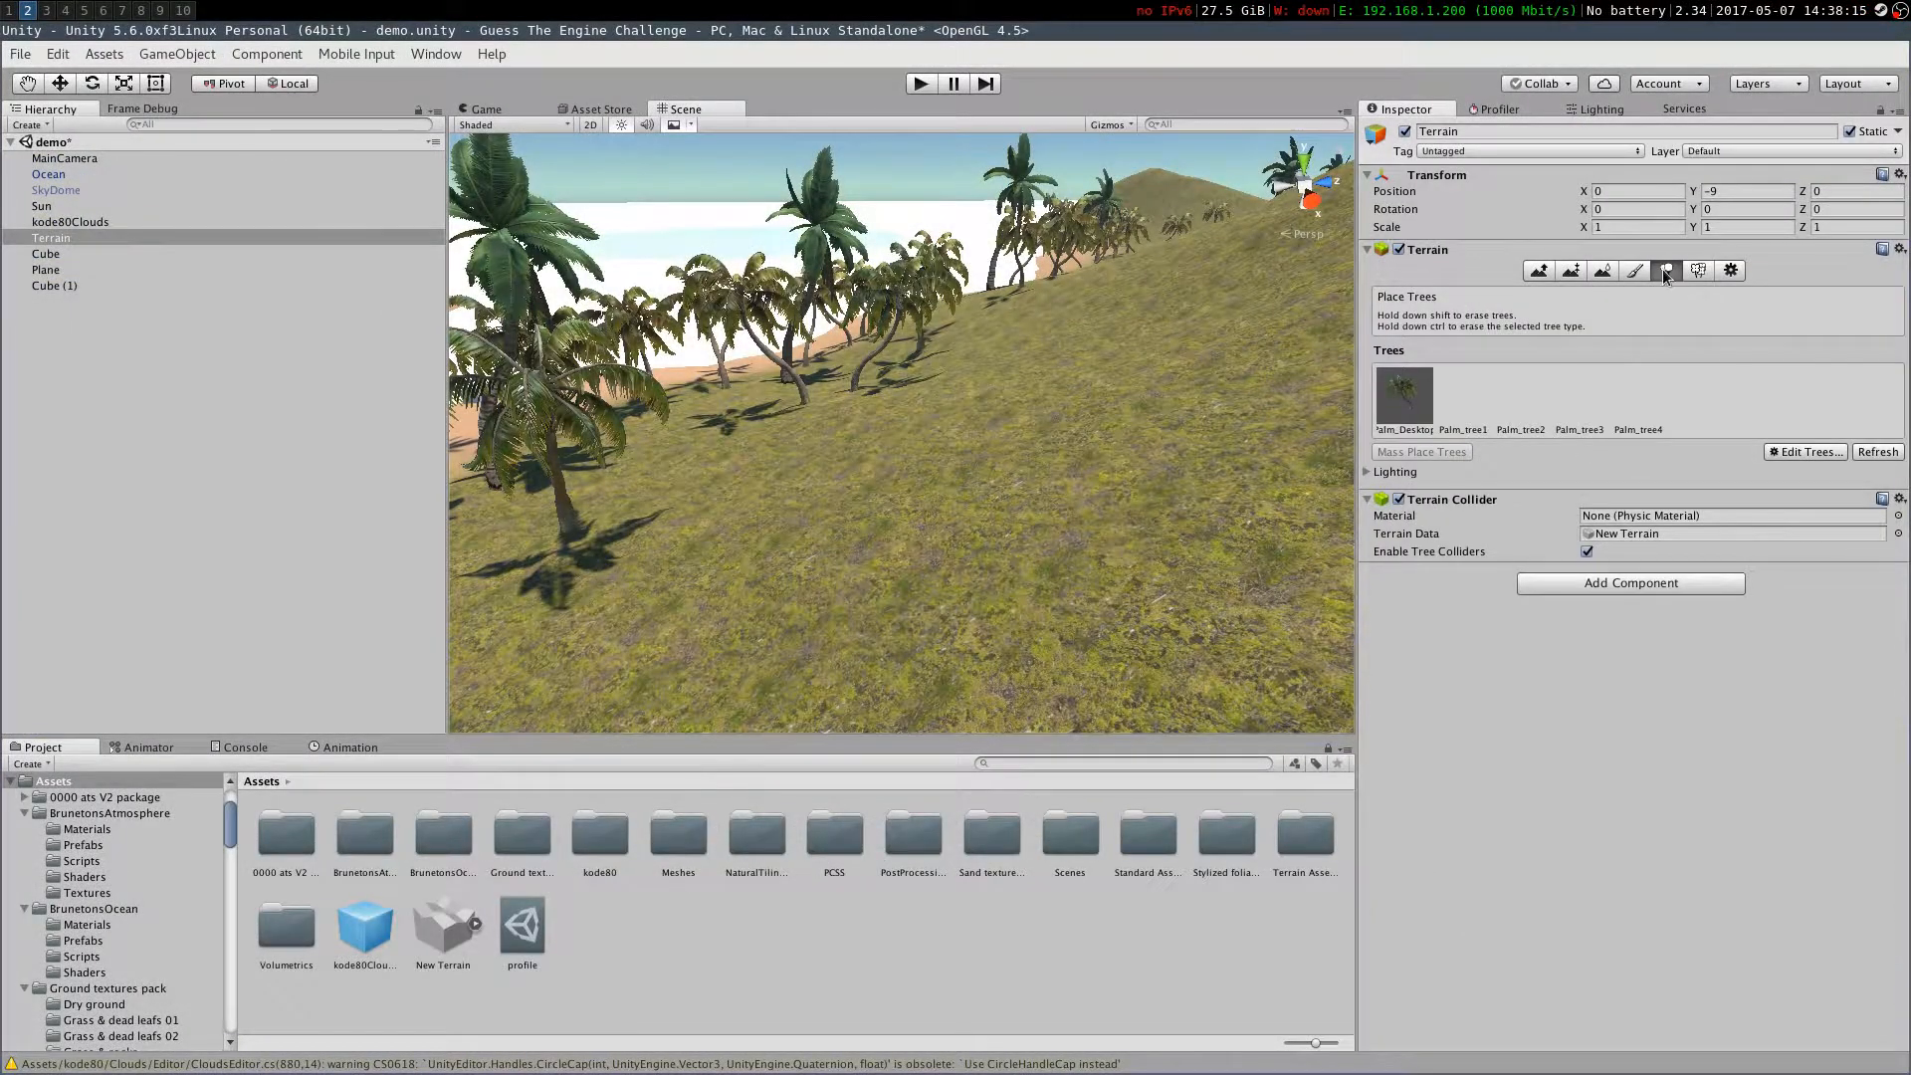
{"action": "left_click", "coordinate": [1698, 270]}
{"action": "left_click", "coordinate": [1803, 490]}
{"action": "left_click", "coordinate": [1762, 511]}
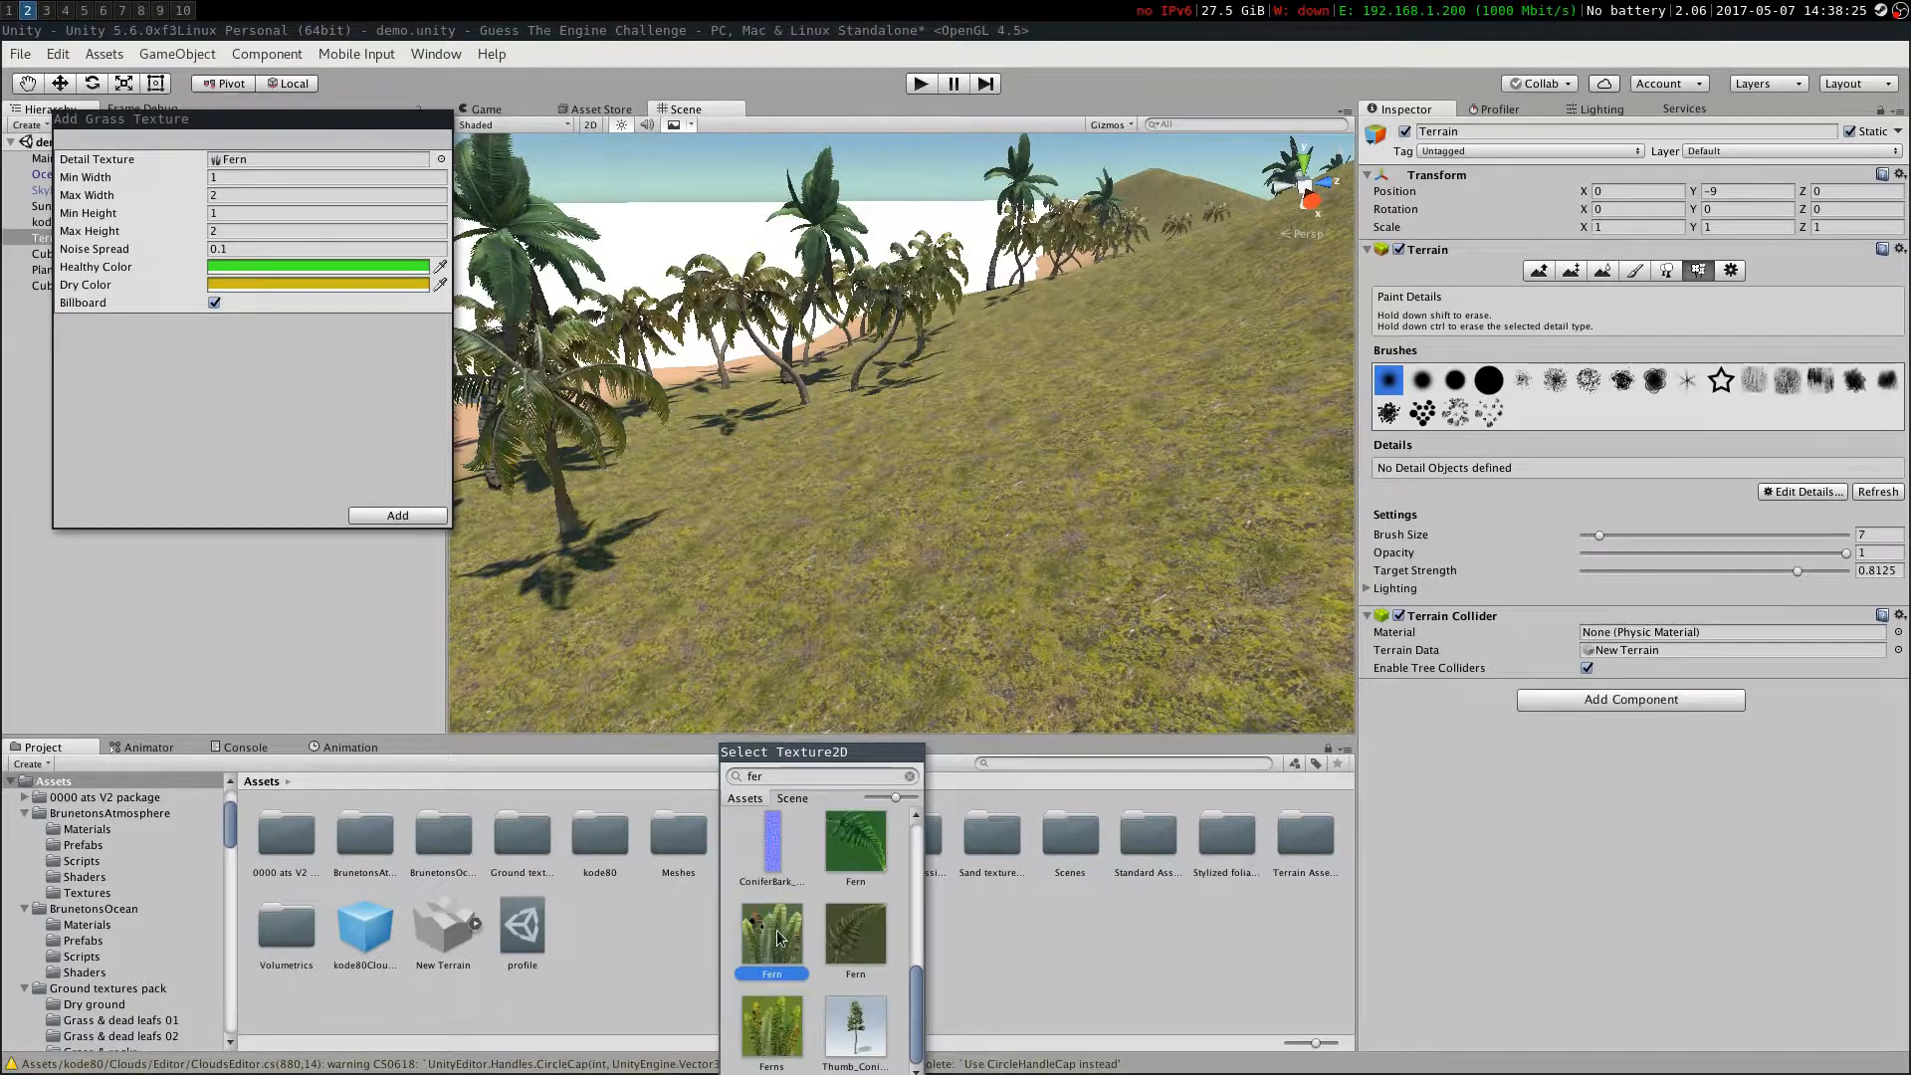
{"action": "double_click", "coordinate": [779, 938]}
{"action": "left_click", "coordinate": [378, 515]}
Paint fern grass details onto the terrain
{"action": "right_click_drag", "start_coordinate": [744, 626], "coordinate": [1095, 543]}
{"action": "key", "text": "w"}
{"action": "key", "text": "s"}
{"action": "right_click_drag", "start_coordinate": [816, 552], "coordinate": [1055, 617]}
{"action": "key", "text": "w"}
Add the Ferns texture as a second grass detail on the terrain
{"action": "left_click", "coordinate": [1799, 553]}
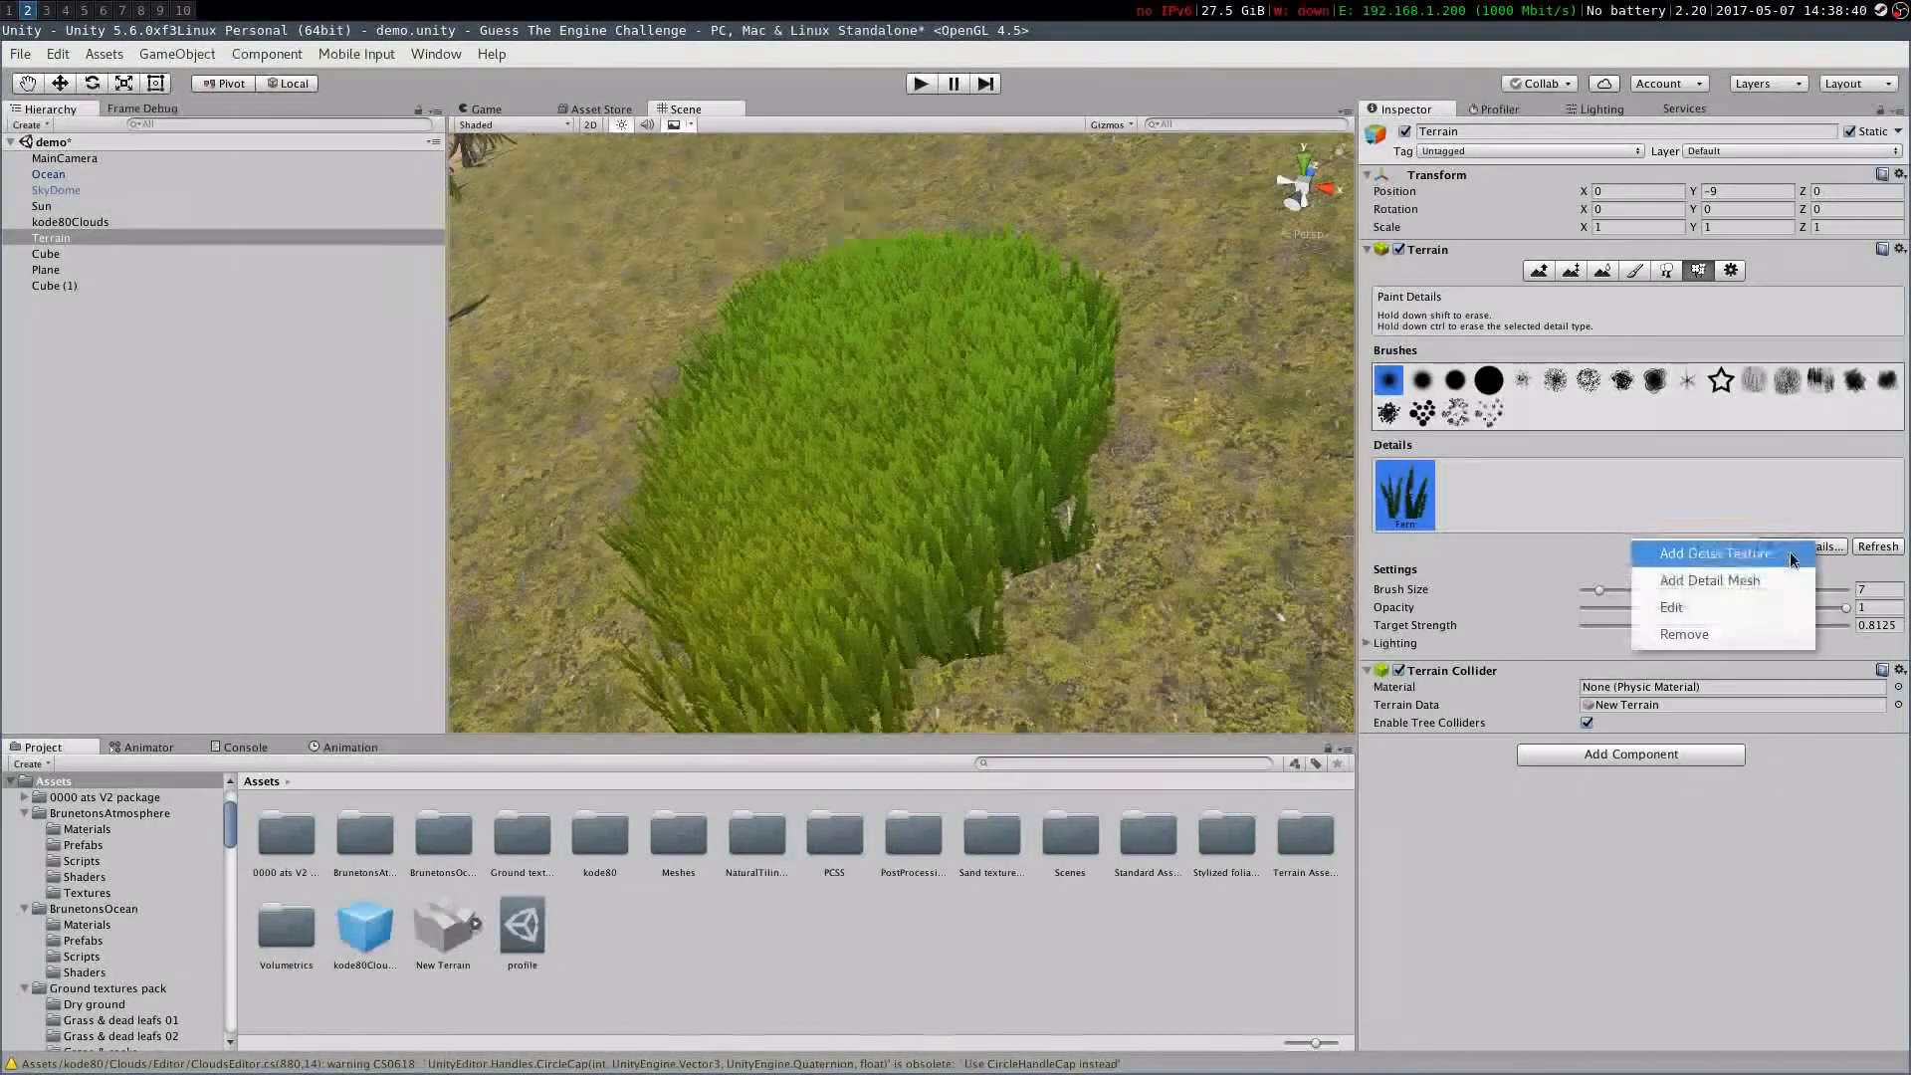
{"action": "left_click", "coordinate": [1713, 560]}
{"action": "left_click", "coordinate": [441, 186]}
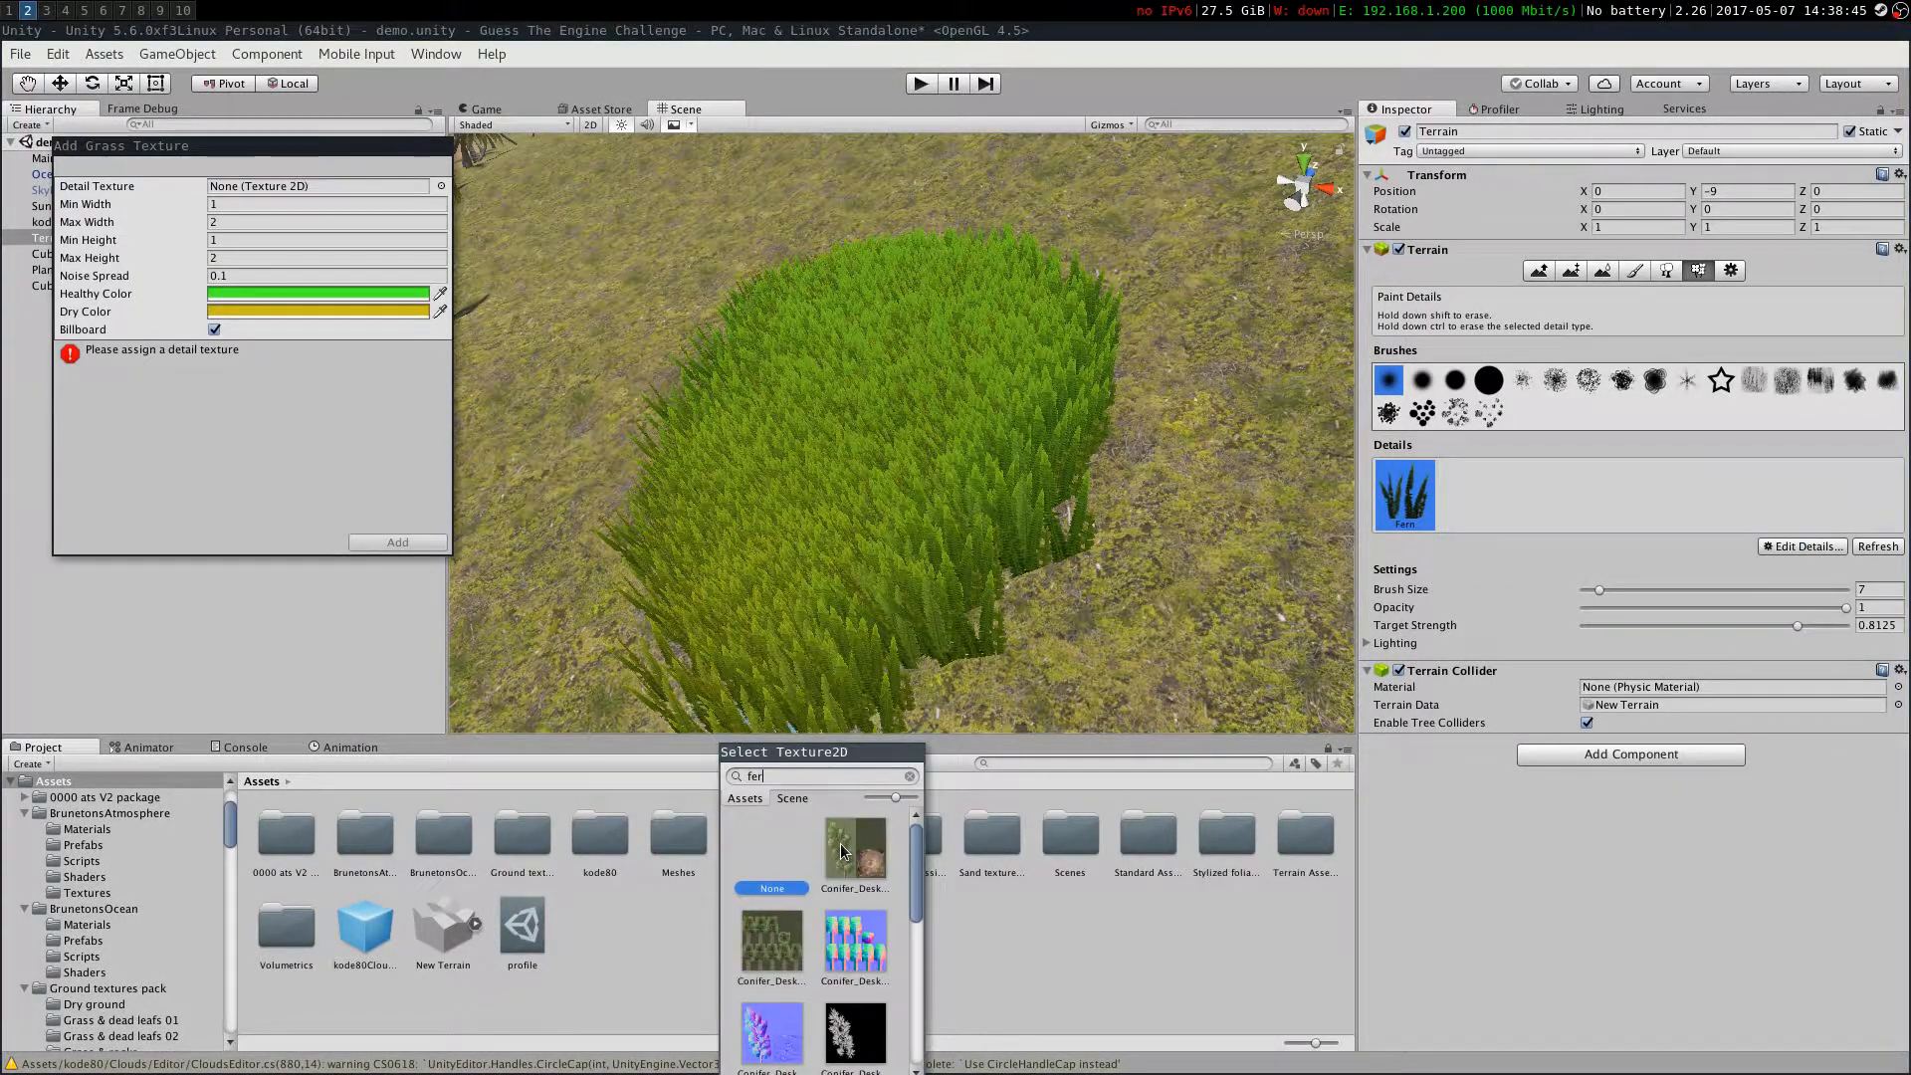
{"action": "double_click", "coordinate": [781, 1035]}
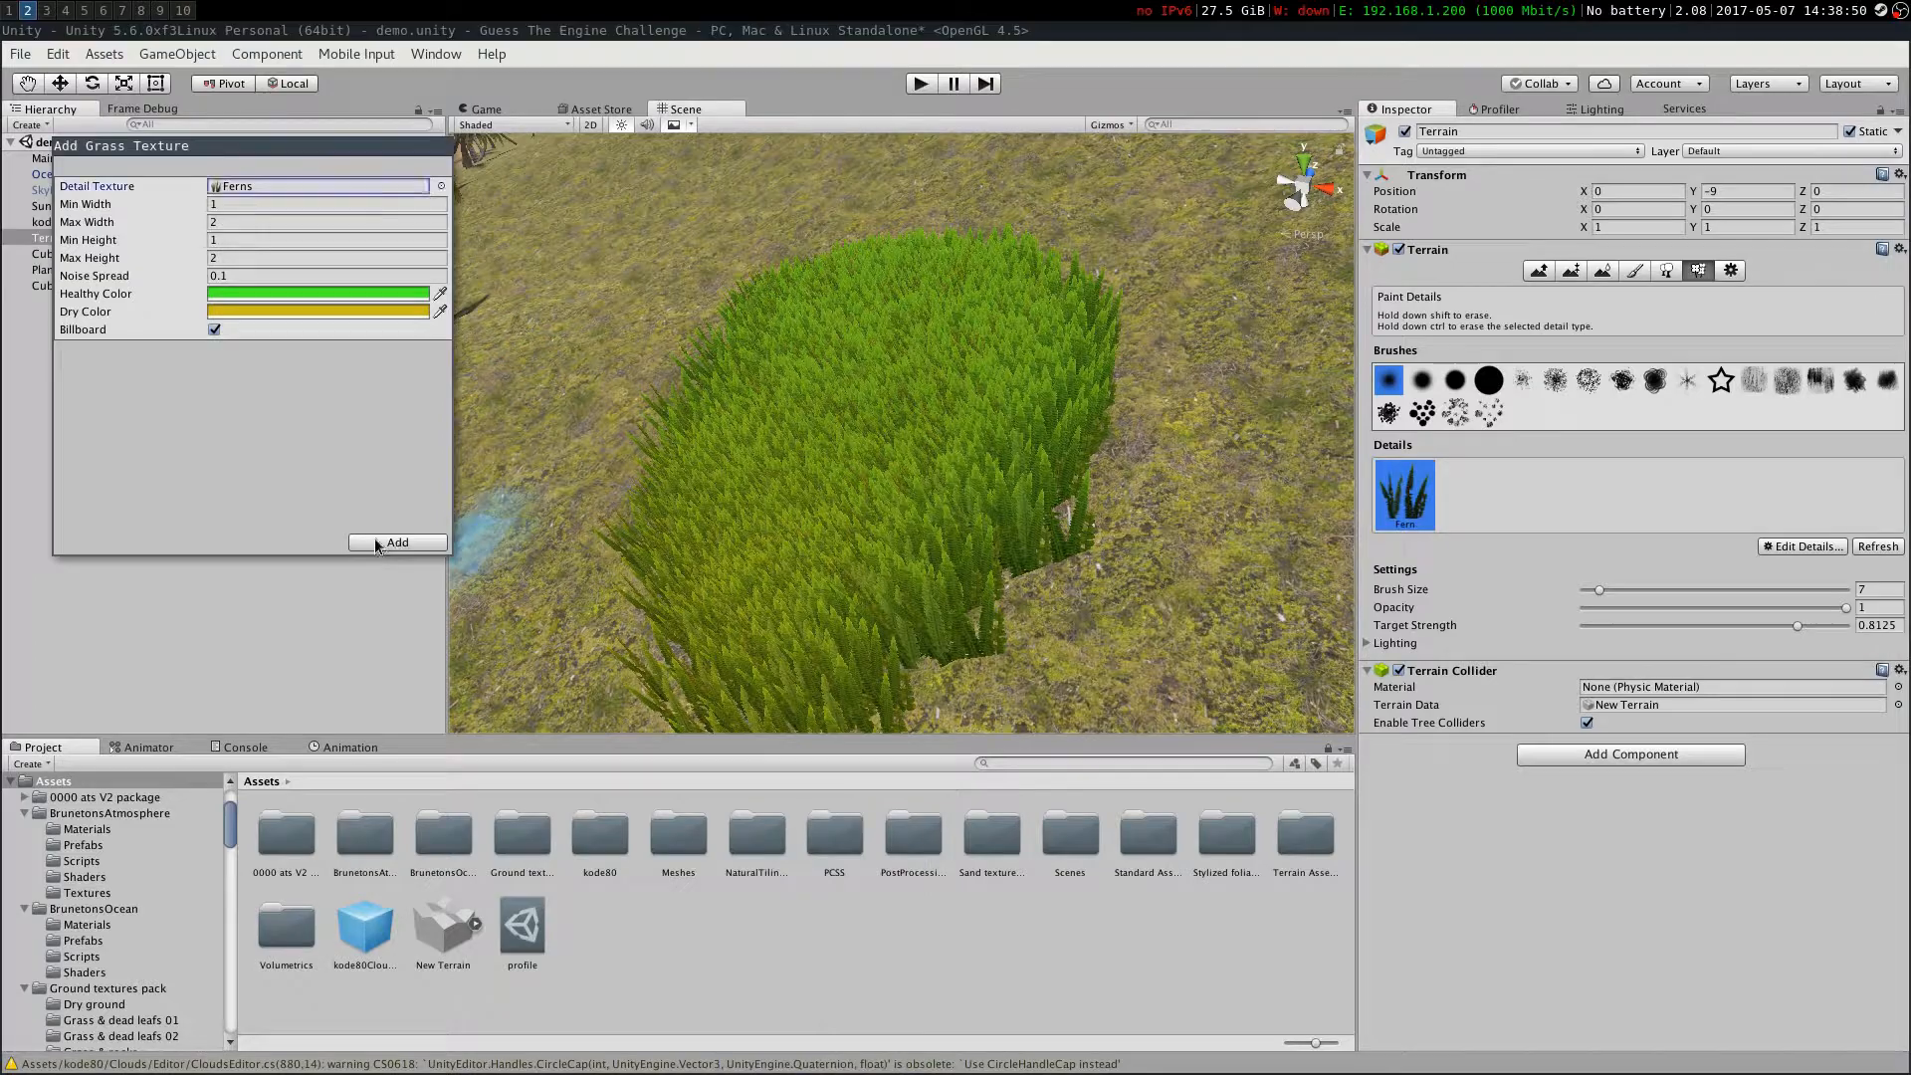
{"action": "left_click", "coordinate": [397, 541]}
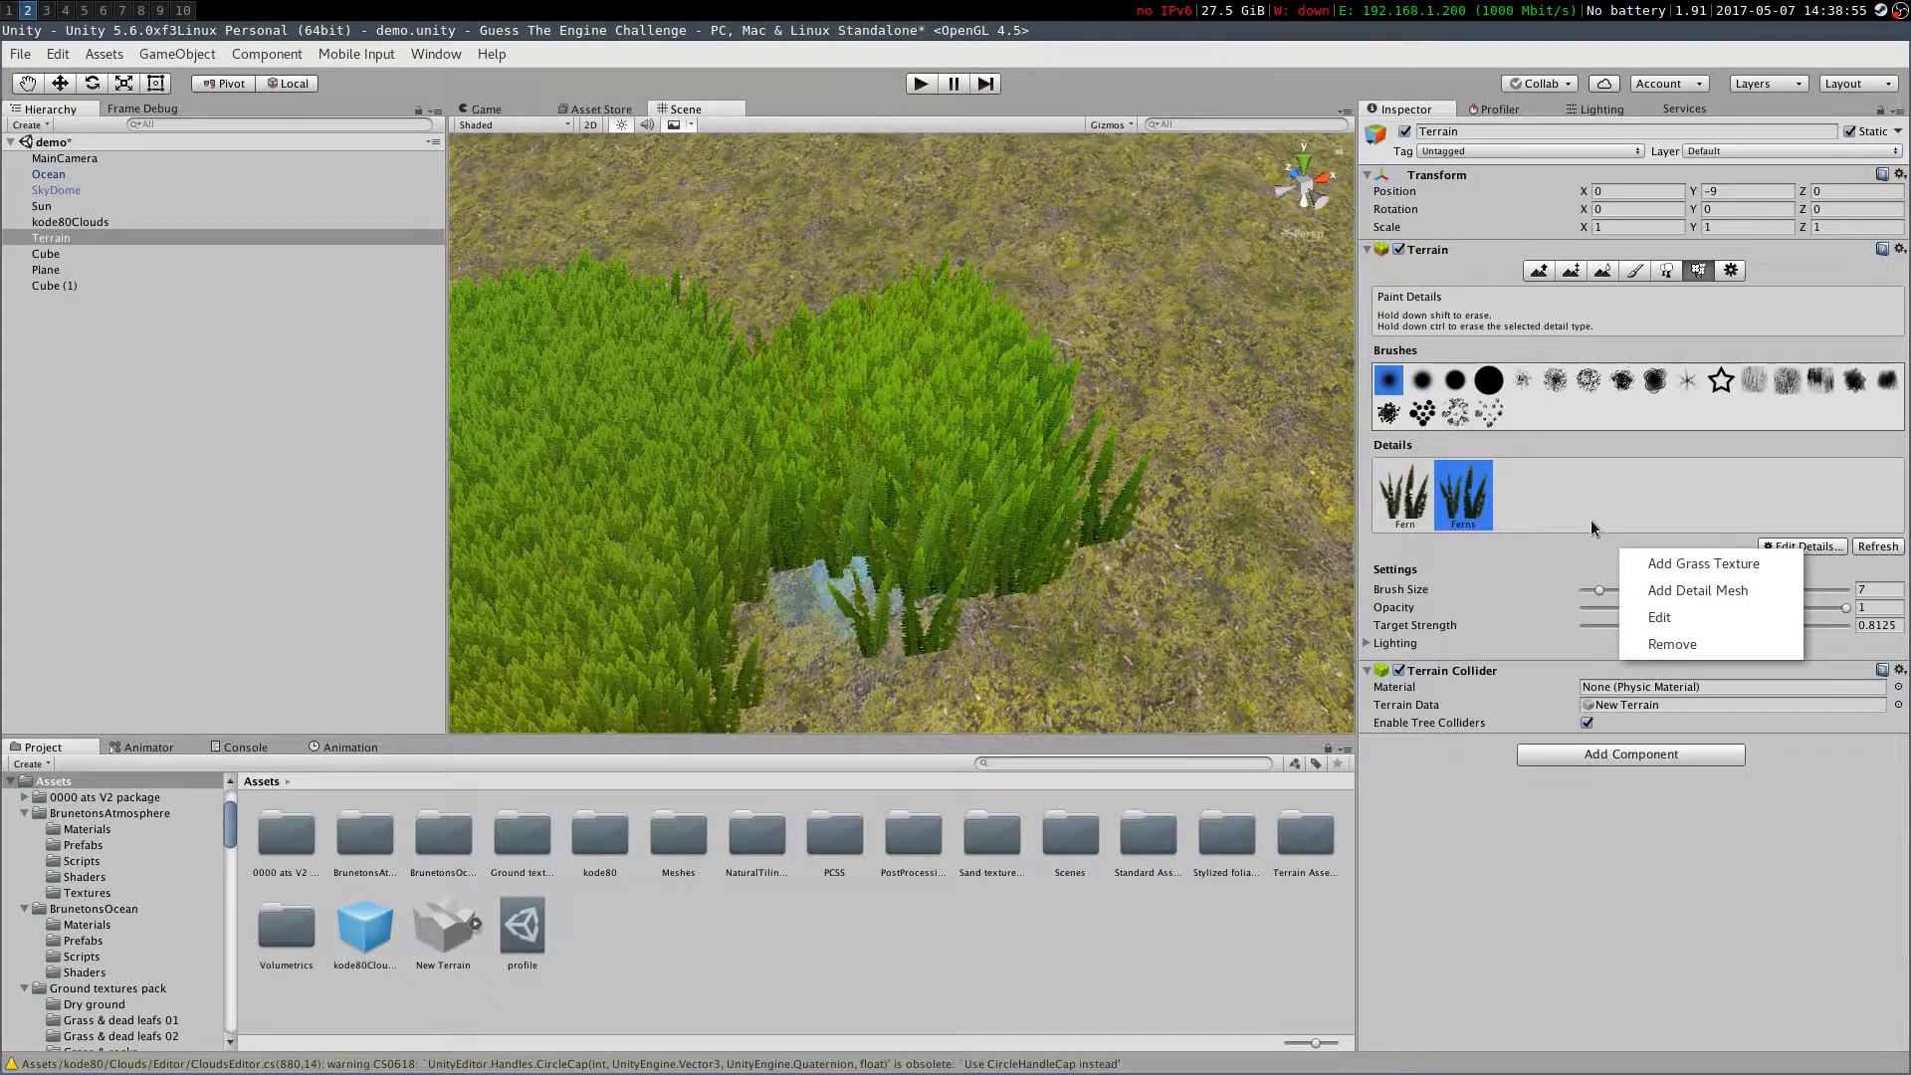
Remove the Ferns detail and add the Grass texture from the Terrain Assets Grass folder as a grass detail
{"action": "left_click", "coordinate": [1671, 644]}
{"action": "left_click", "coordinate": [1764, 573]}
{"action": "double_click", "coordinate": [1305, 837]}
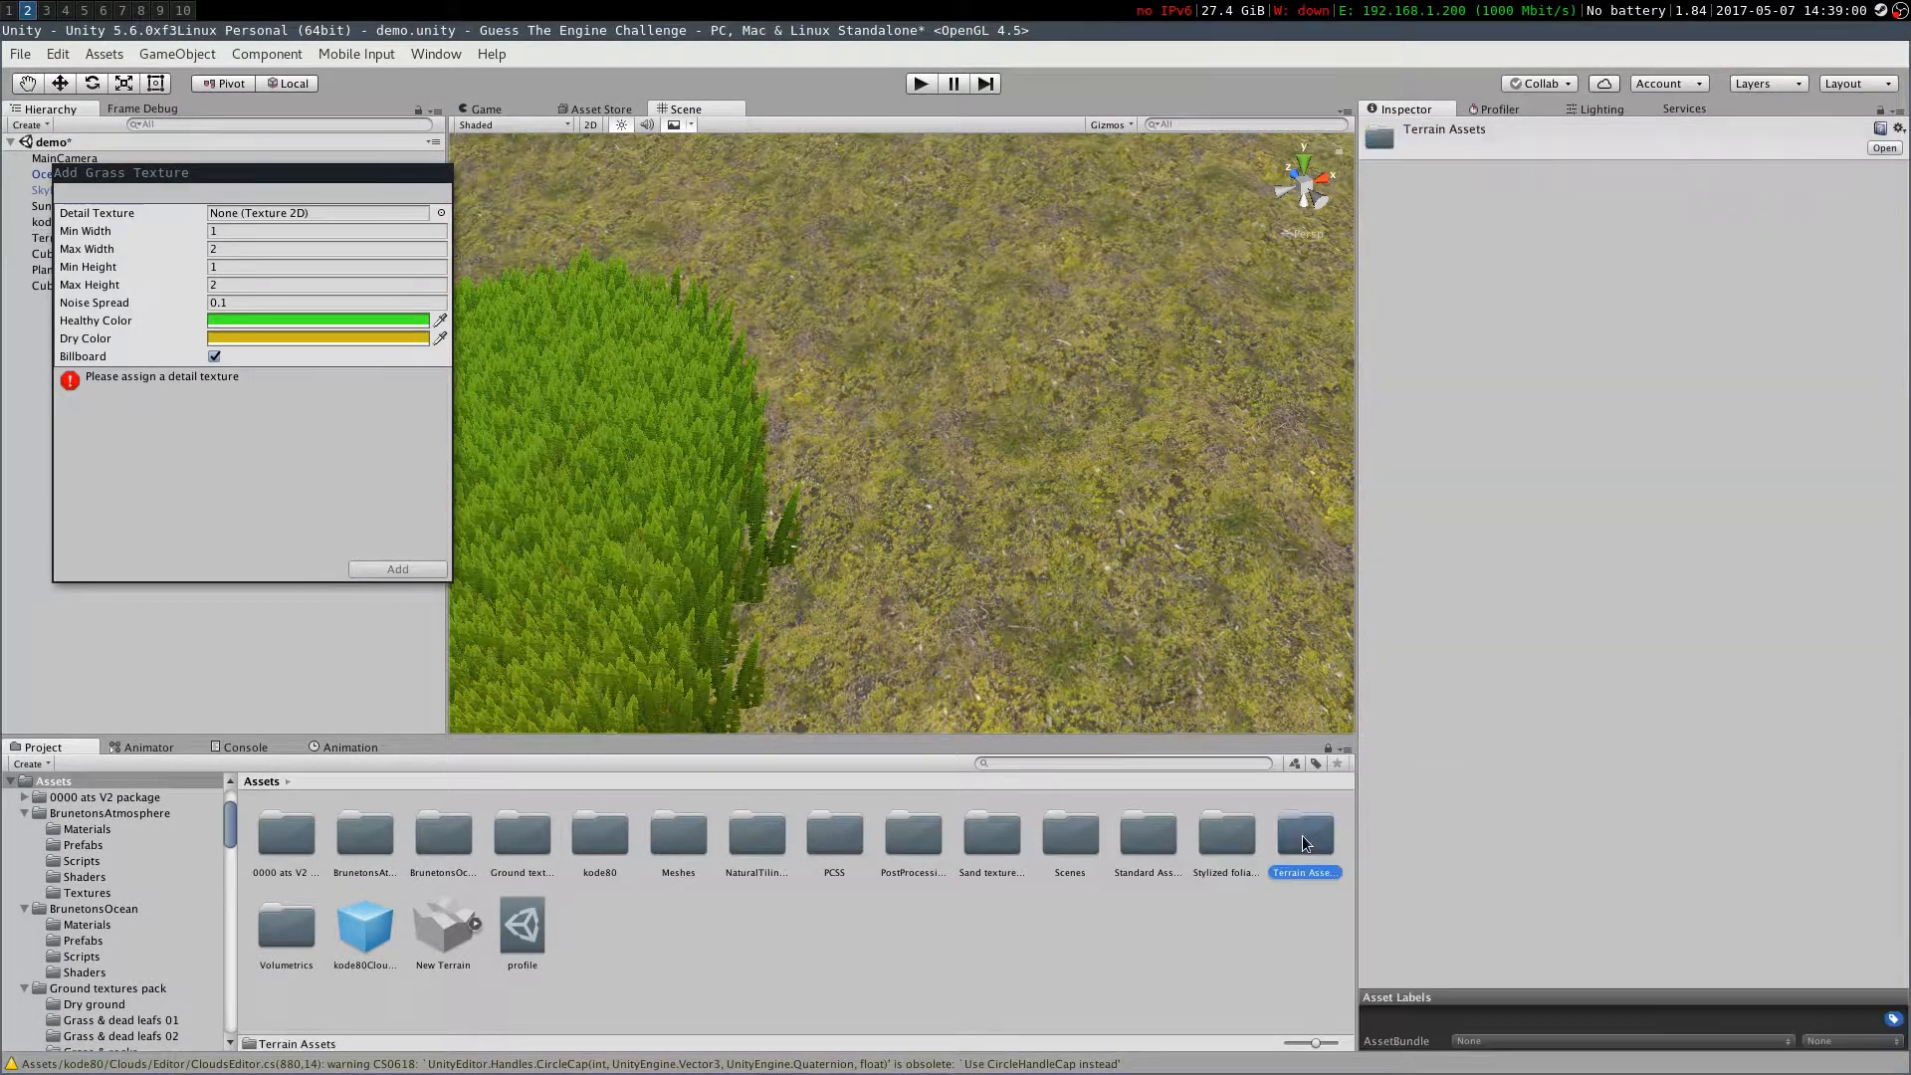
{"action": "double_click", "coordinate": [371, 840]}
{"action": "left_click", "coordinate": [346, 842]}
{"action": "left_click", "coordinate": [441, 213]}
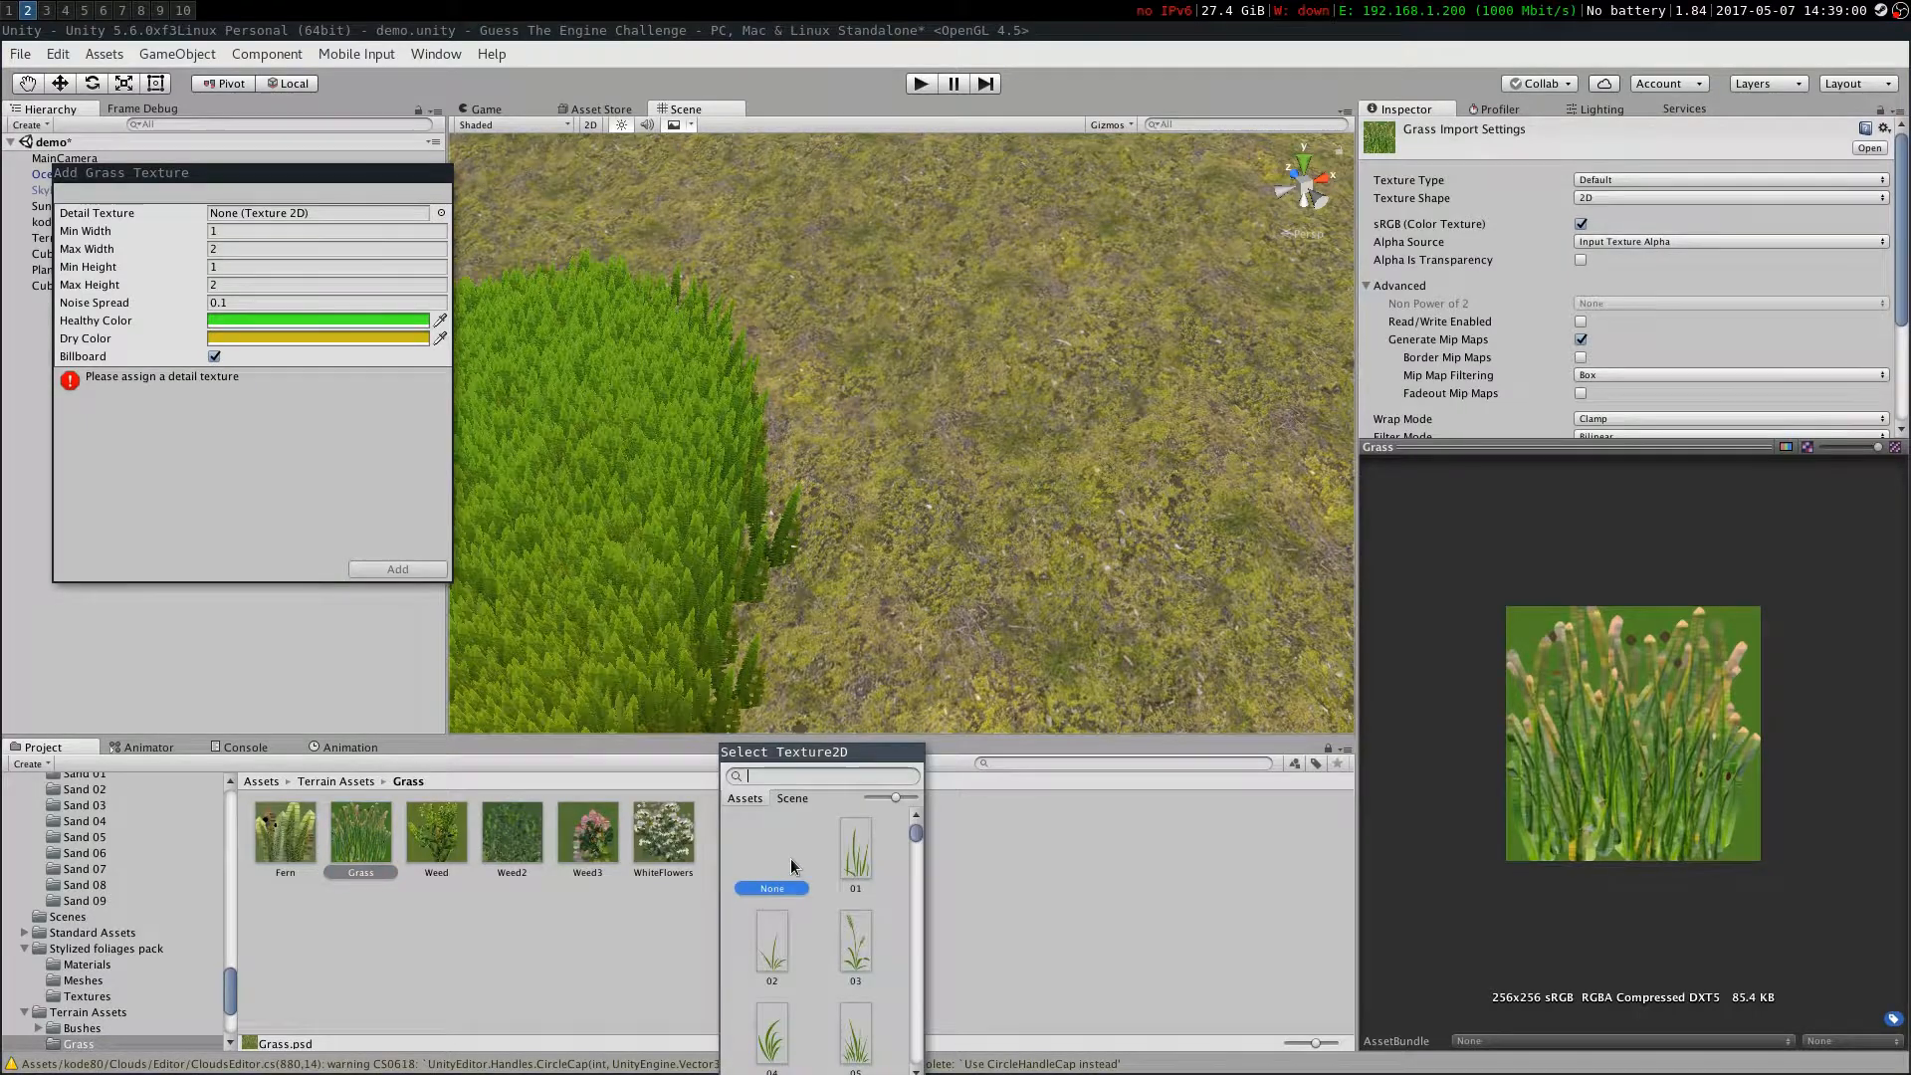
{"action": "left_click", "coordinate": [397, 569]}
Paint the Grass detail onto the hillside and undo the last stroke
{"action": "left_click", "coordinate": [1158, 463]}
{"action": "left_click", "coordinate": [1462, 495]}
{"action": "mouse_move", "coordinate": [975, 339]}
{"action": "left_mouse_down"}
{"action": "mouse_move", "coordinate": [906, 505]}
{"action": "mouse_move", "coordinate": [1164, 388]}
{"action": "left_mouse_up"}
{"action": "mouse_move", "coordinate": [1075, 417]}
{"action": "right_mouse_down"}
{"action": "mouse_move", "coordinate": [986, 423]}
{"action": "mouse_move", "coordinate": [956, 328]}
{"action": "mouse_move", "coordinate": [895, 398]}
{"action": "mouse_move", "coordinate": [875, 284]}
{"action": "mouse_move", "coordinate": [816, 468]}
{"action": "right_mouse_up"}
{"action": "left_click", "coordinate": [512, 850]}
{"action": "key", "text": "ctrl+z"}
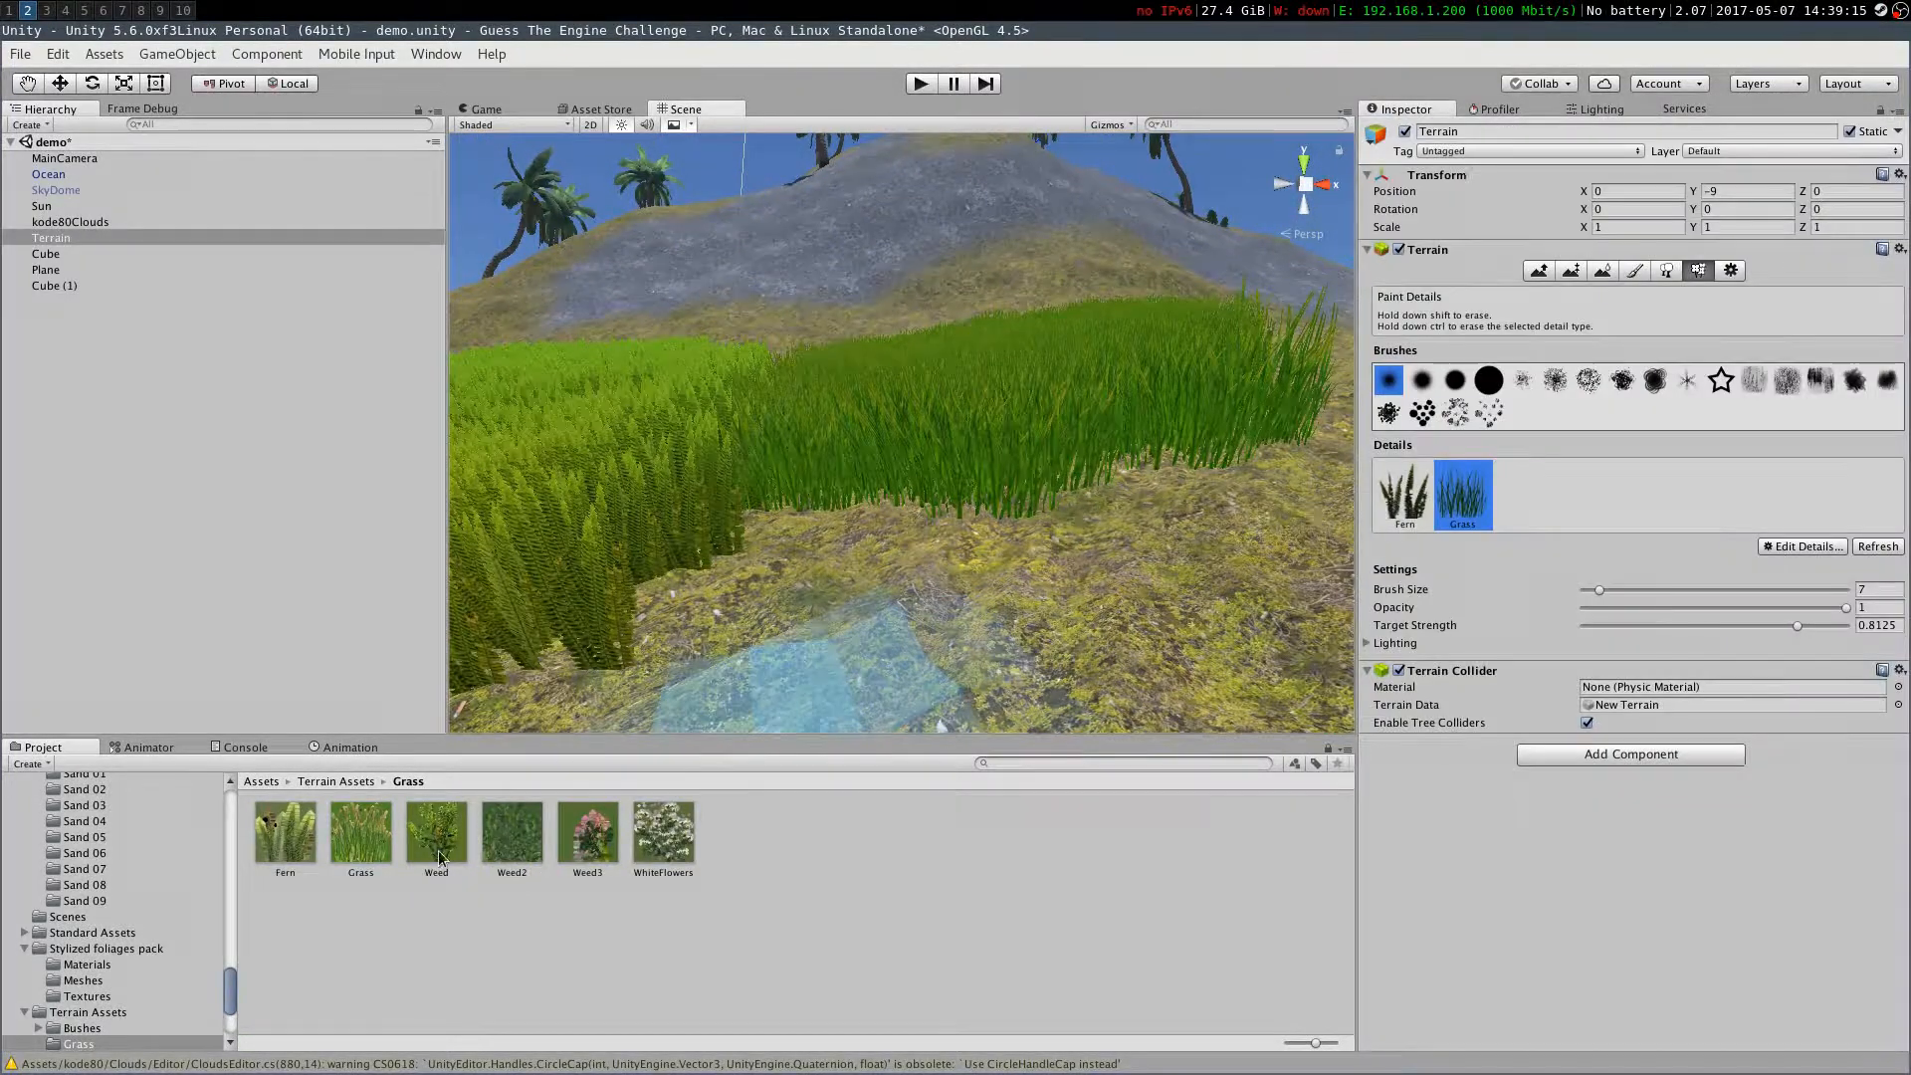
Add the Weed texture as a new grass detail for the terrain
{"action": "left_click", "coordinate": [1683, 563]}
{"action": "left_click", "coordinate": [441, 240]}
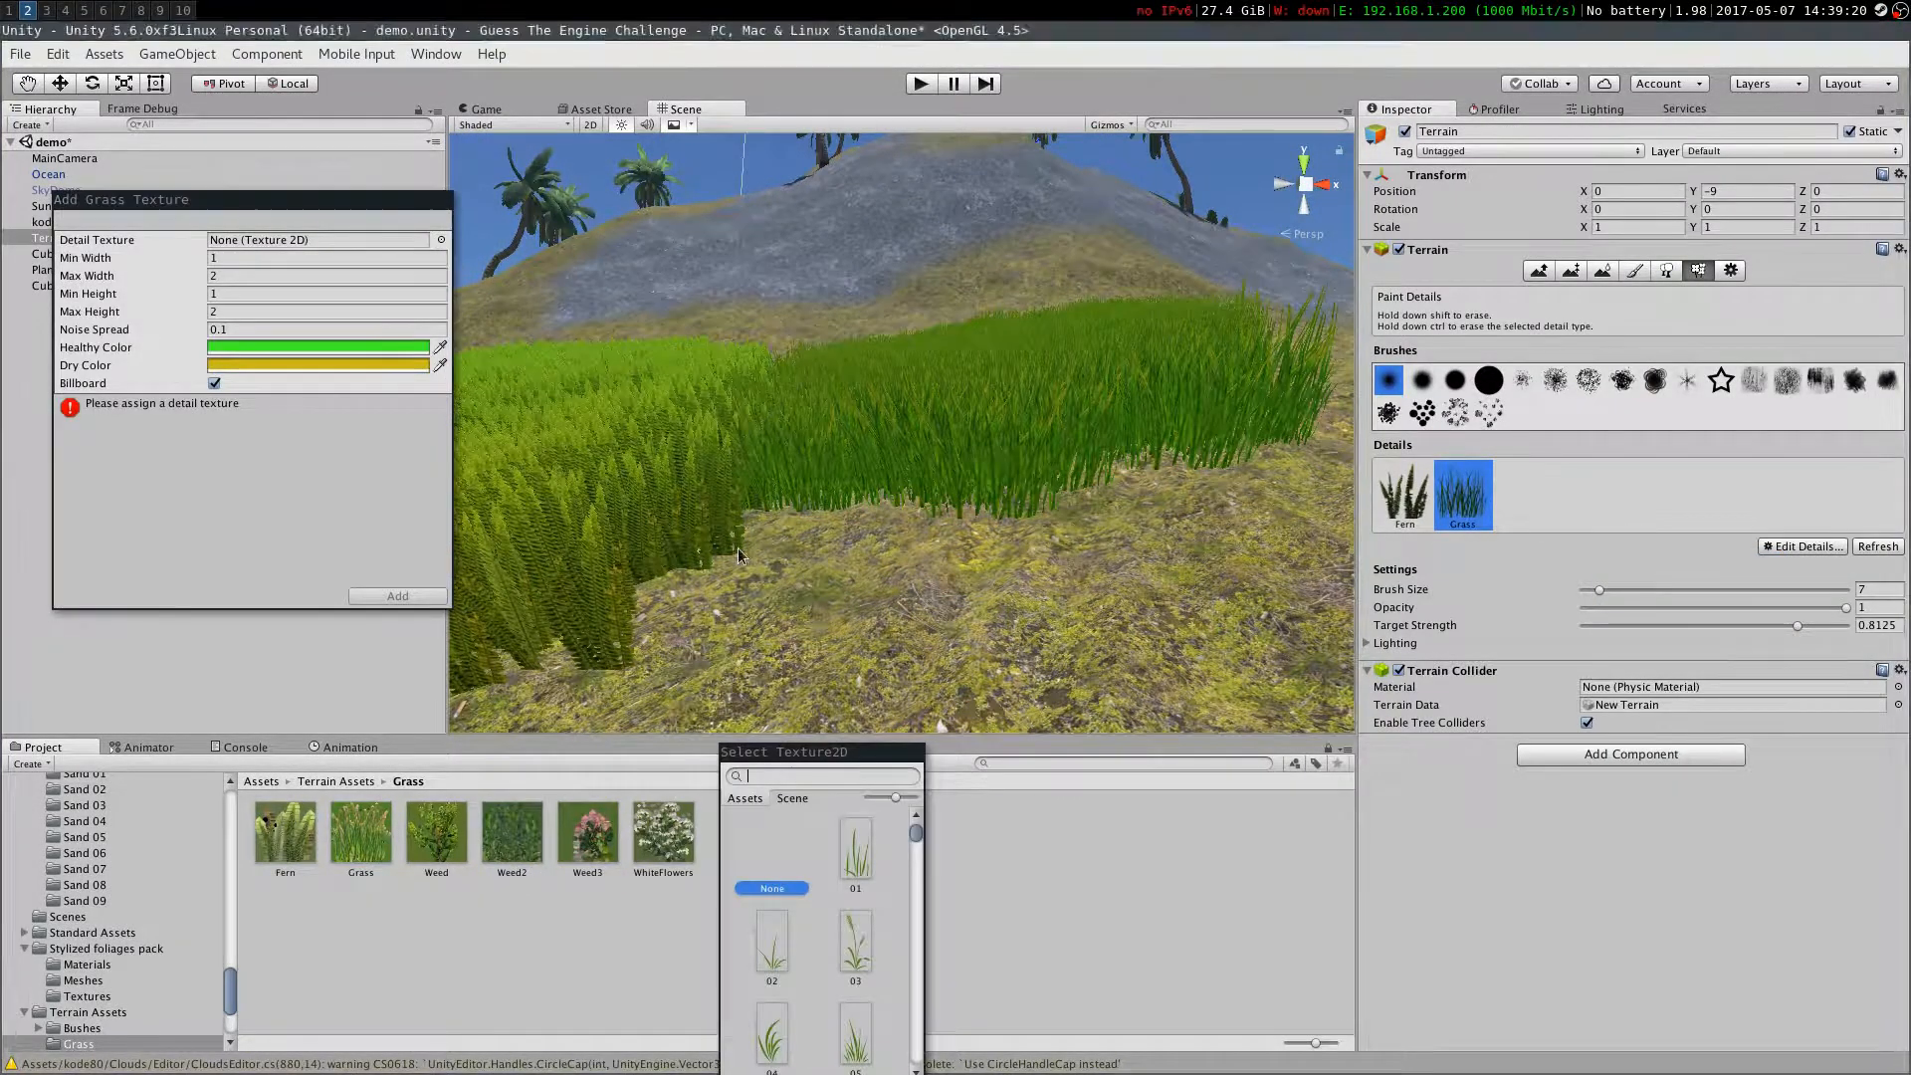
{"action": "type", "text": "wee"}
{"action": "double_click", "coordinate": [881, 857]}
{"action": "left_click", "coordinate": [398, 596]}
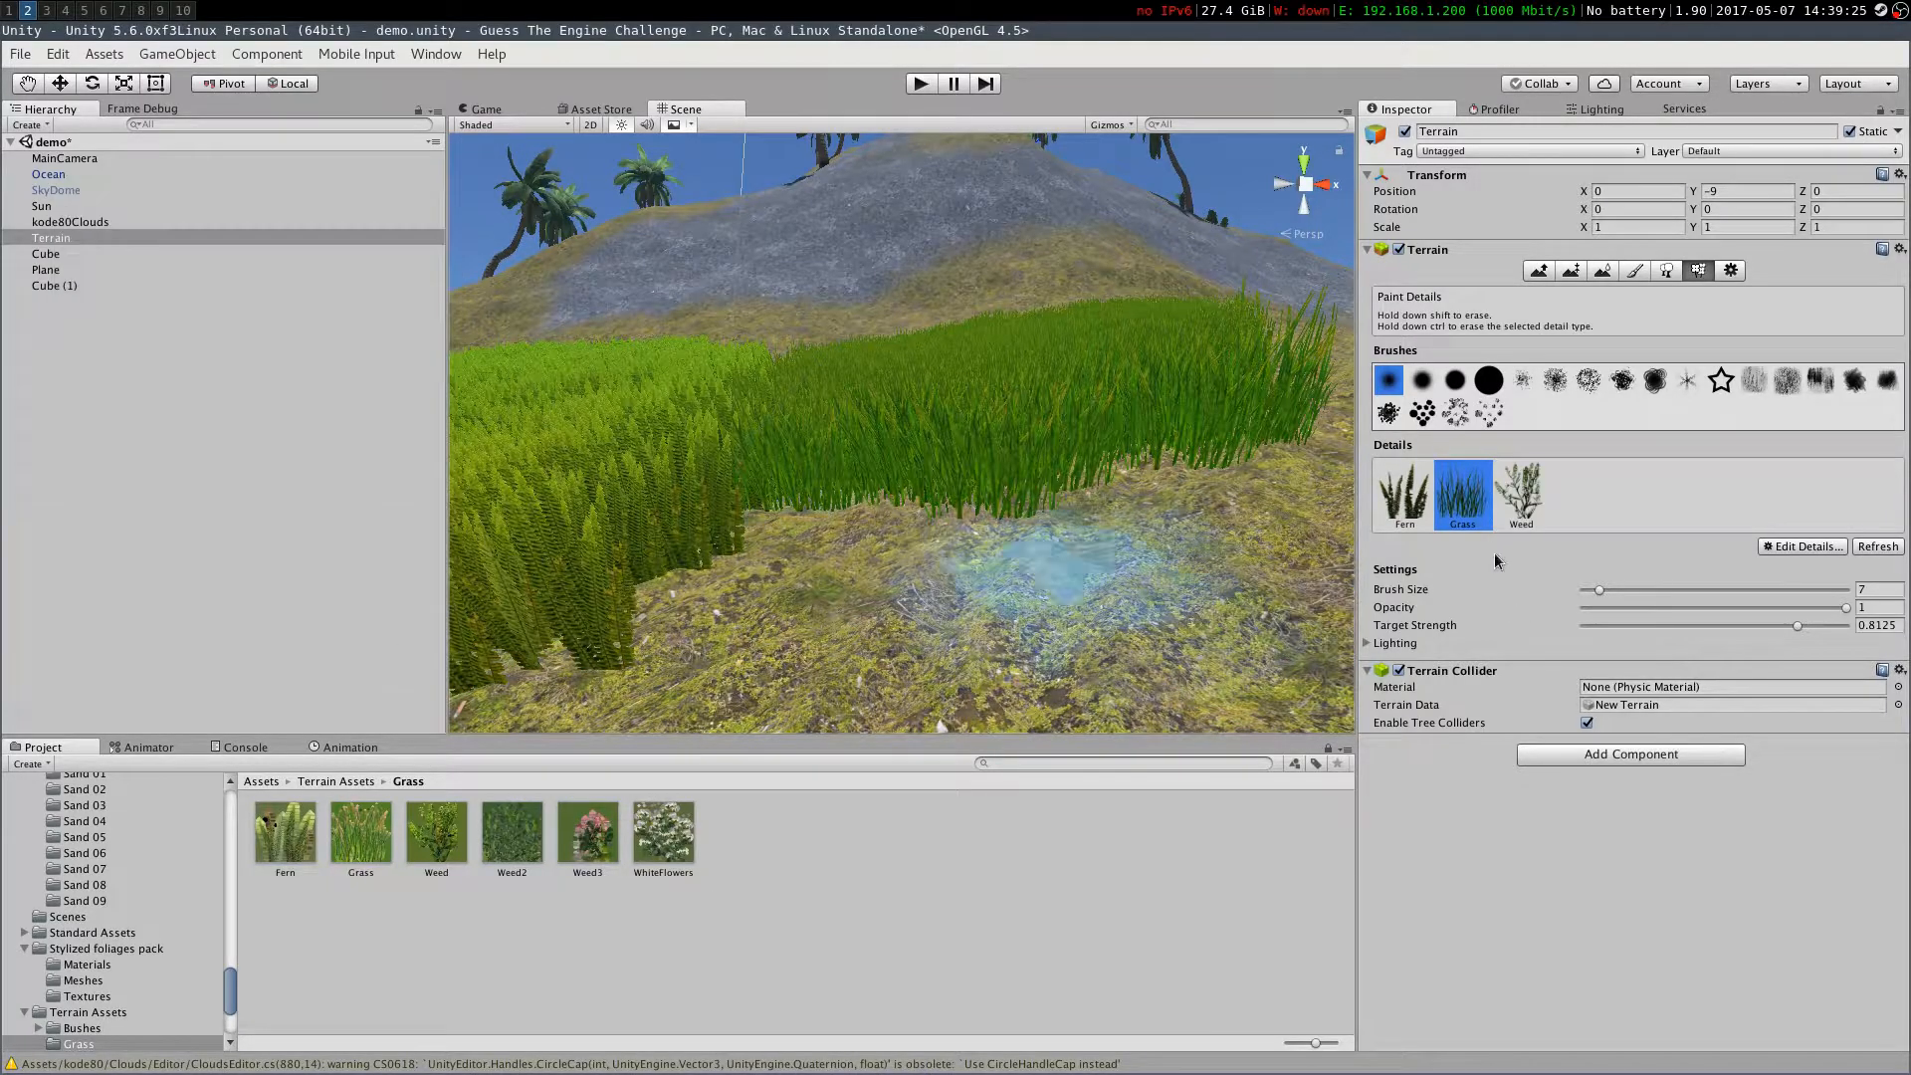
Paint weed details onto the terrain
{"action": "left_click", "coordinate": [1521, 495]}
{"action": "left_click_drag", "start_coordinate": [1125, 498], "coordinate": [876, 597]}
{"action": "mouse_move", "coordinate": [876, 597]}
{"action": "right_mouse_down"}
{"action": "mouse_move", "coordinate": [840, 706]}
{"action": "mouse_move", "coordinate": [588, 759]}
{"action": "mouse_move", "coordinate": [676, 741]}
{"action": "right_mouse_up"}
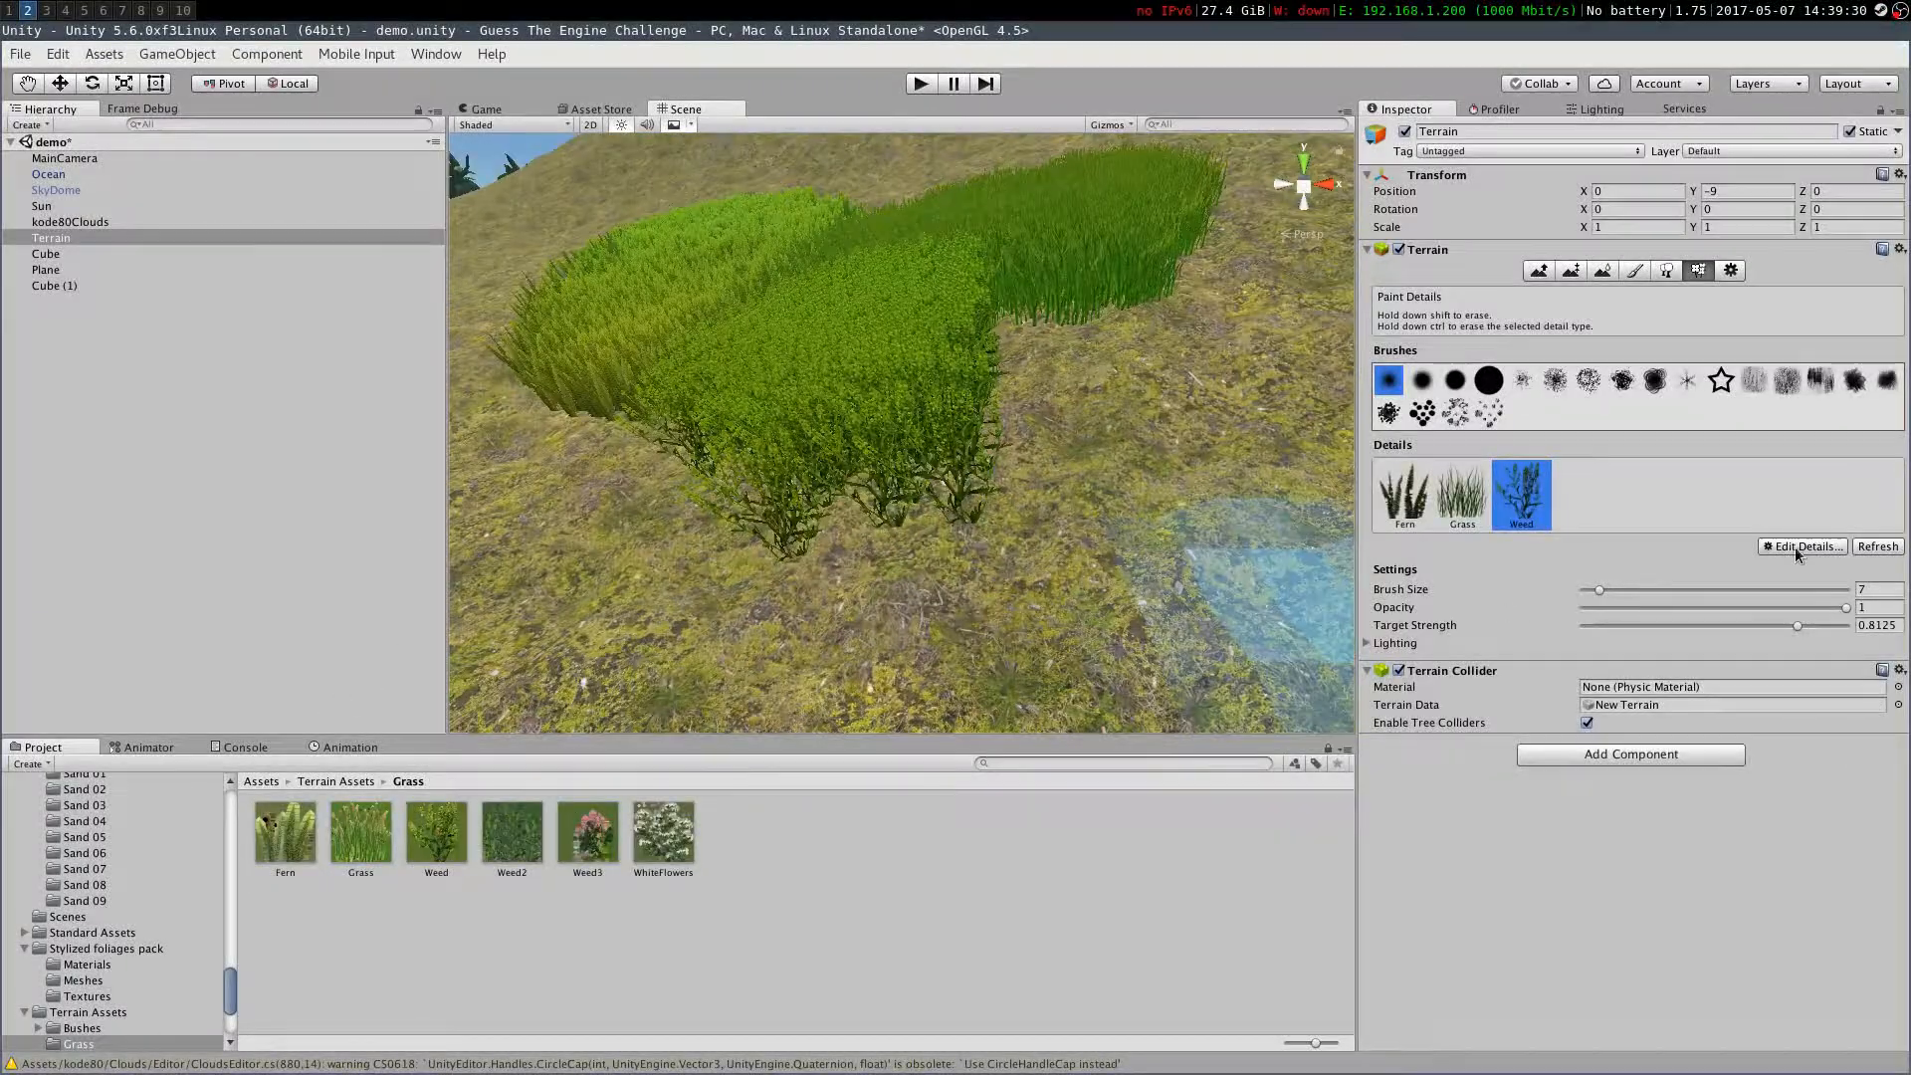
Add the WhiteFlowers texture as a new grass detail for the terrain
{"action": "left_click", "coordinate": [1796, 552]}
{"action": "left_click", "coordinate": [1682, 562]}
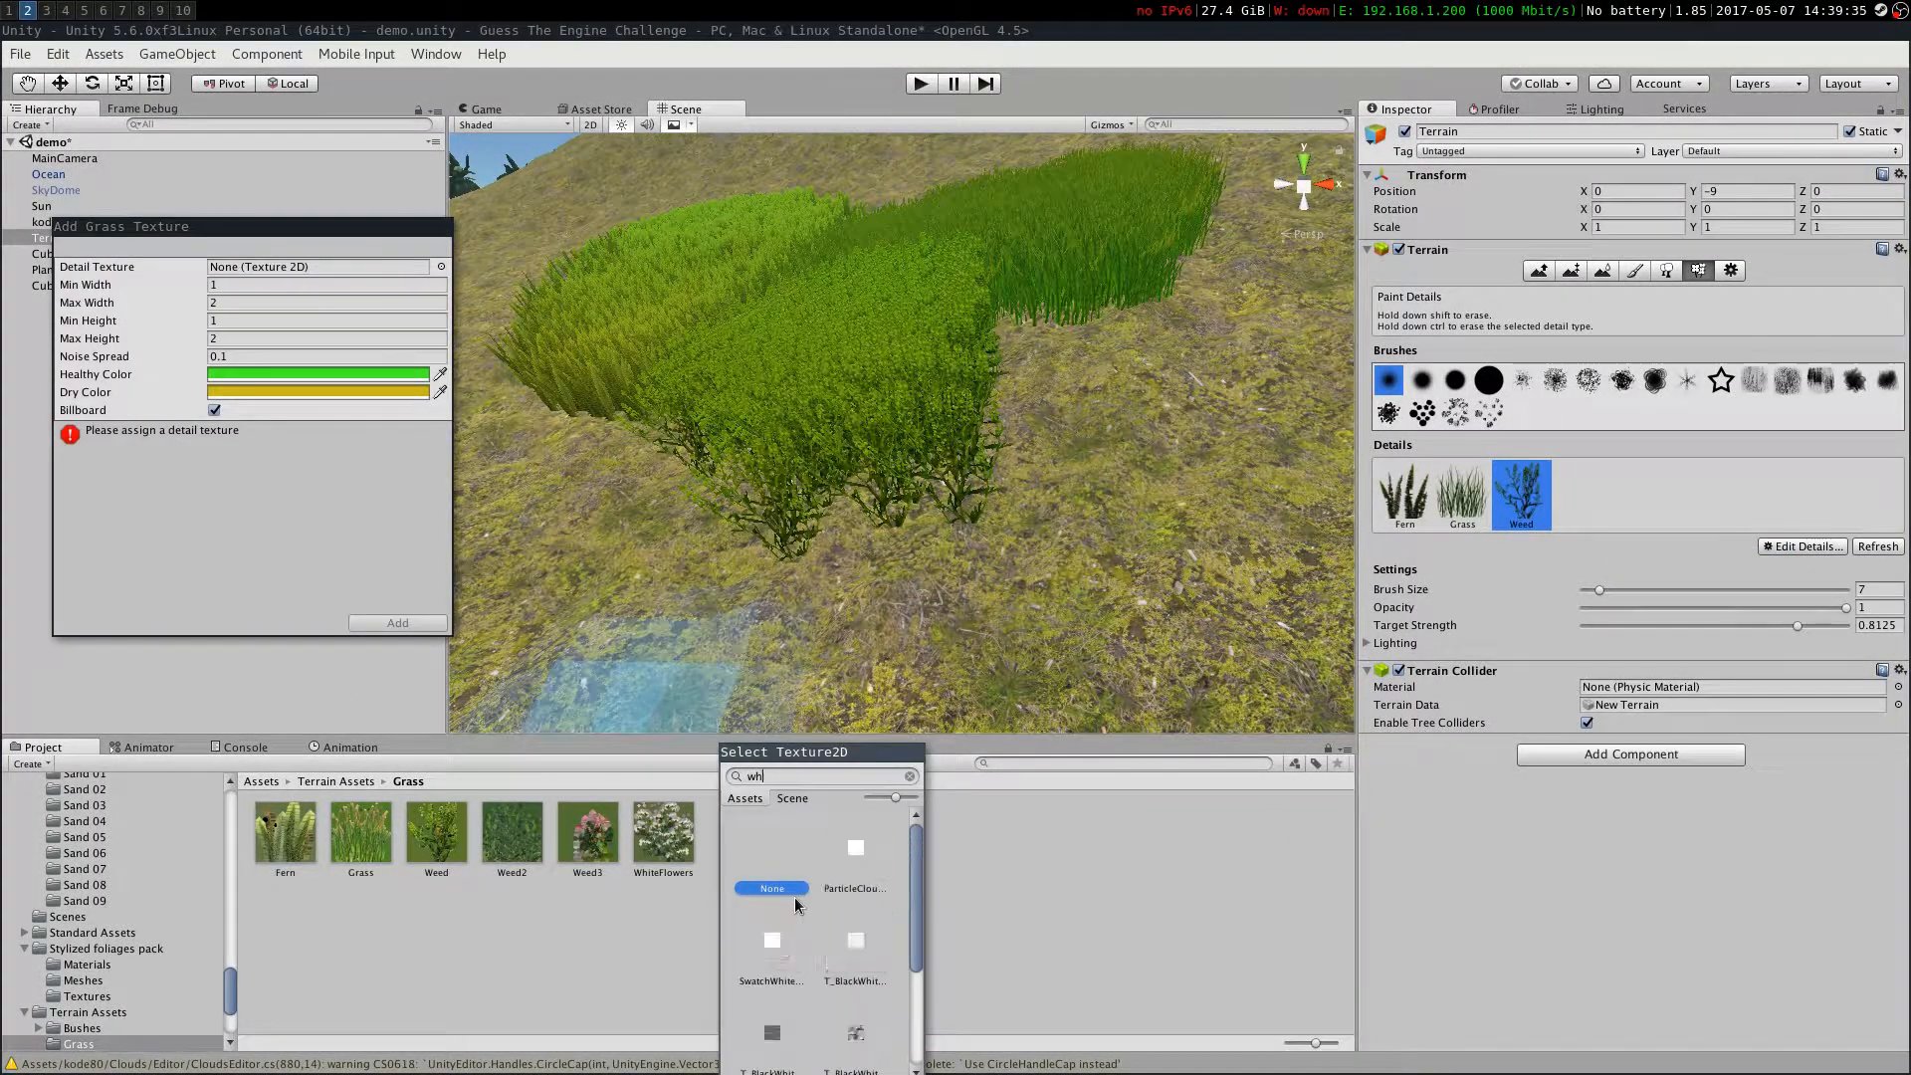
{"action": "double_click", "coordinate": [856, 1025]}
{"action": "left_click", "coordinate": [414, 621]}
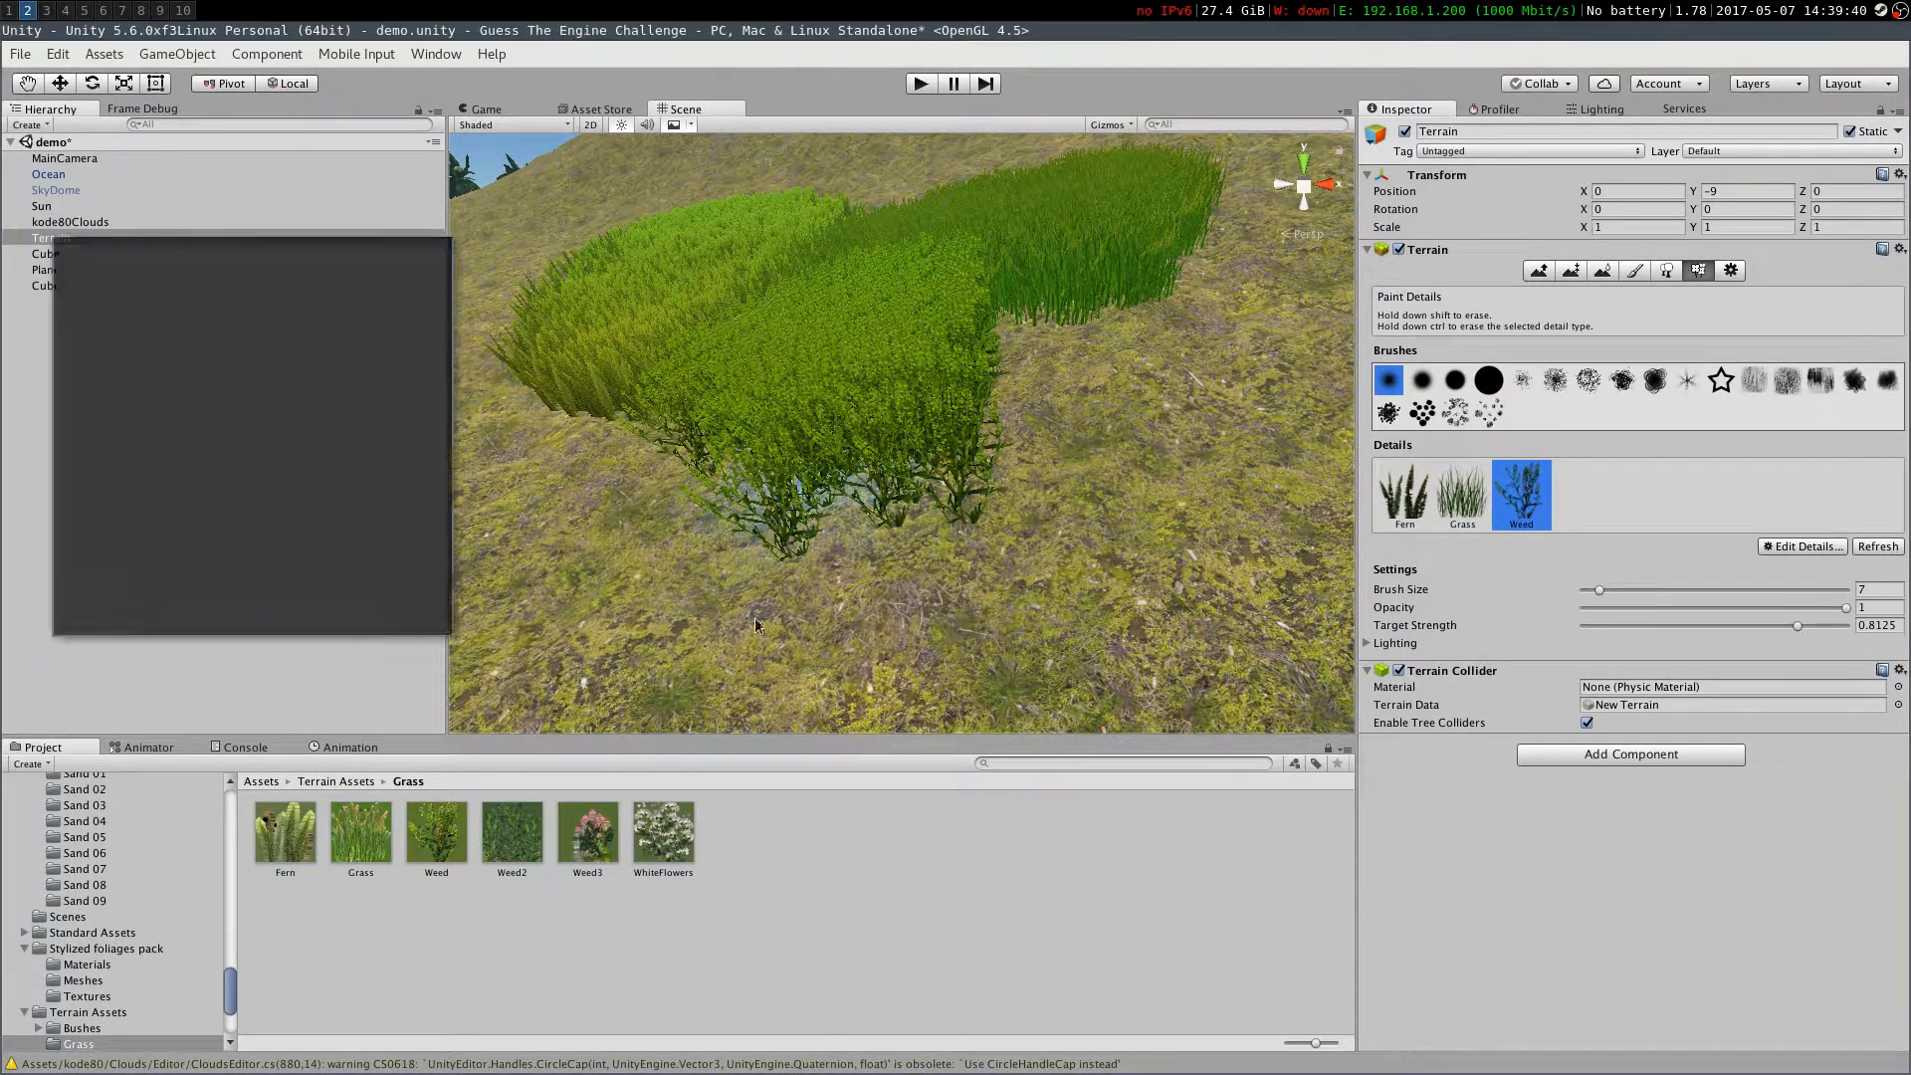
Paint white flower details onto the terrain
{"action": "left_click", "coordinate": [1579, 495]}
{"action": "left_click_drag", "start_coordinate": [716, 467], "coordinate": [557, 587]}
{"action": "mouse_move", "coordinate": [587, 597]}
{"action": "right_mouse_down"}
{"action": "mouse_move", "coordinate": [510, 606]}
{"action": "mouse_move", "coordinate": [1211, 588]}
{"action": "mouse_move", "coordinate": [1045, 541]}
{"action": "mouse_move", "coordinate": [1305, 772]}
{"action": "mouse_move", "coordinate": [631, 943]}
{"action": "right_mouse_up"}
Browse the ats V2 package folders, readme files and demo scene grass assets in the project
{"action": "left_click", "coordinate": [271, 778]}
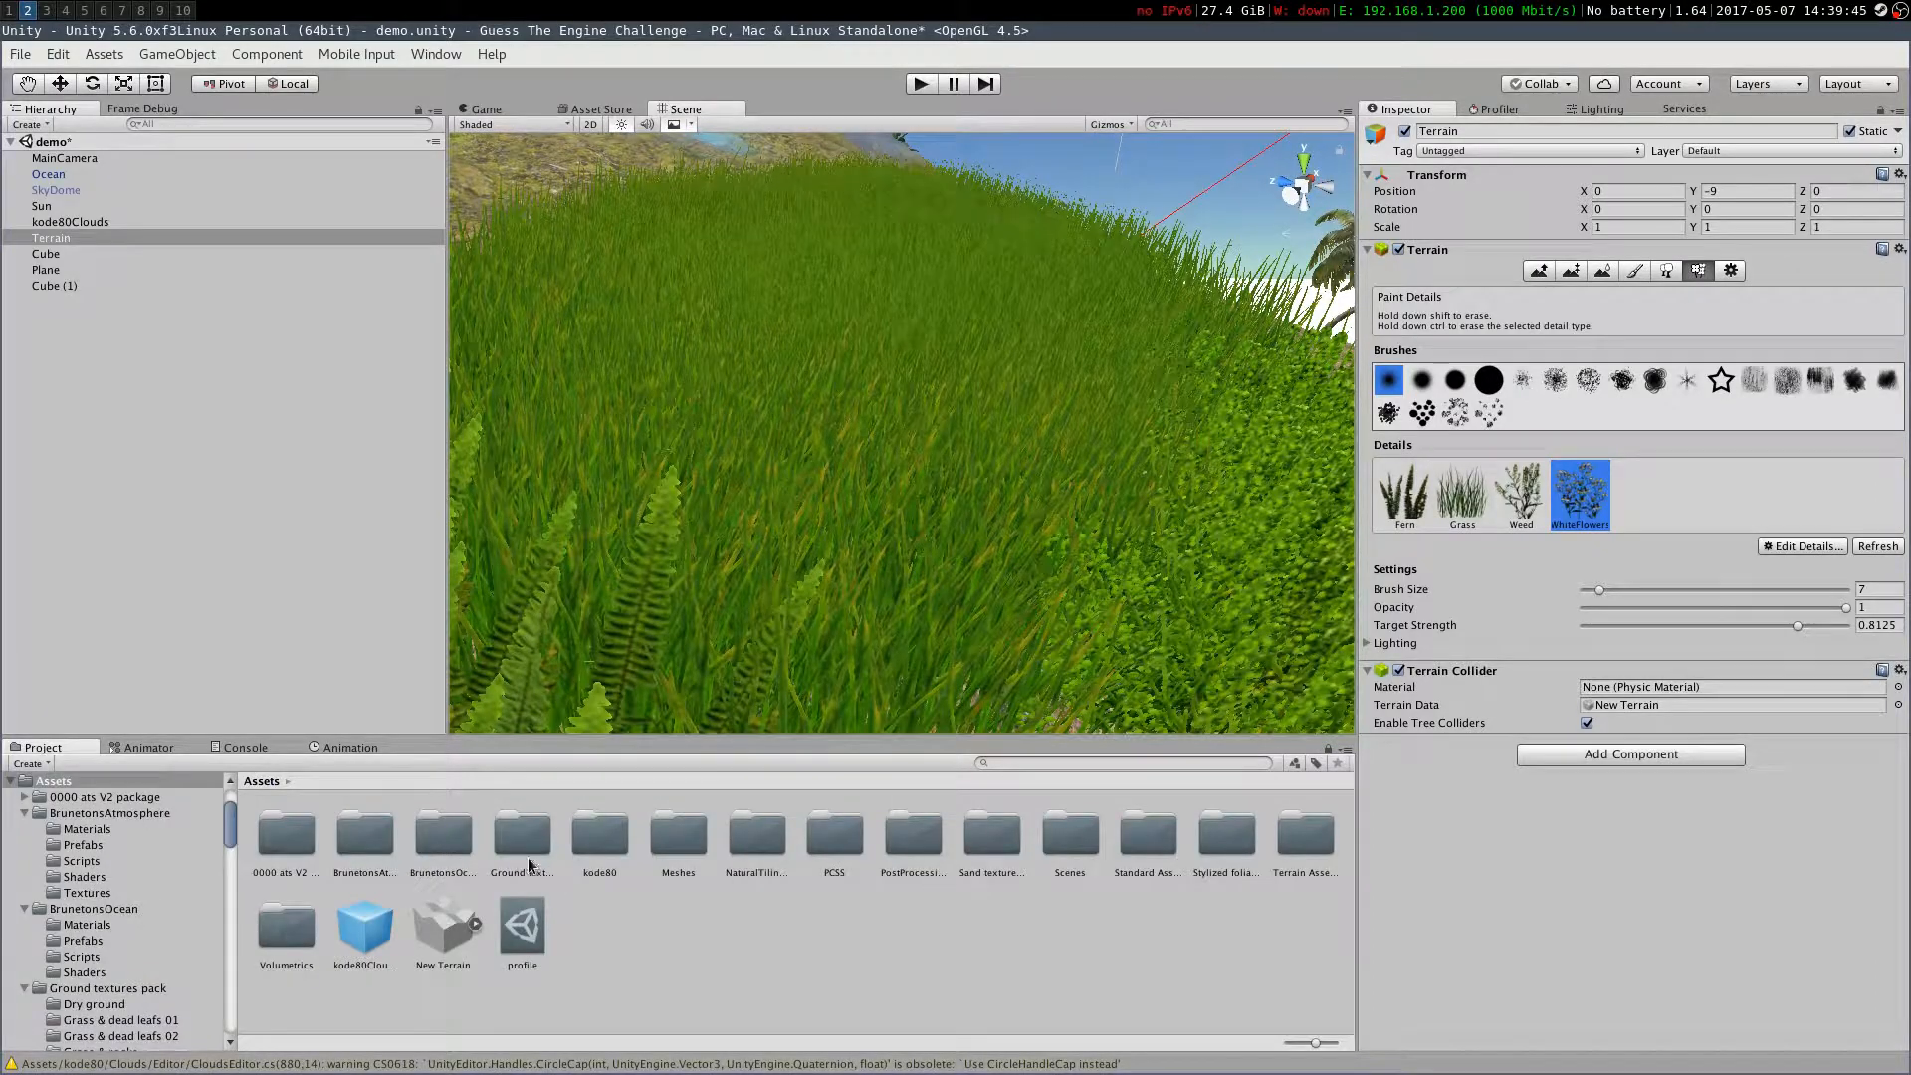
{"action": "double_click", "coordinate": [286, 836]}
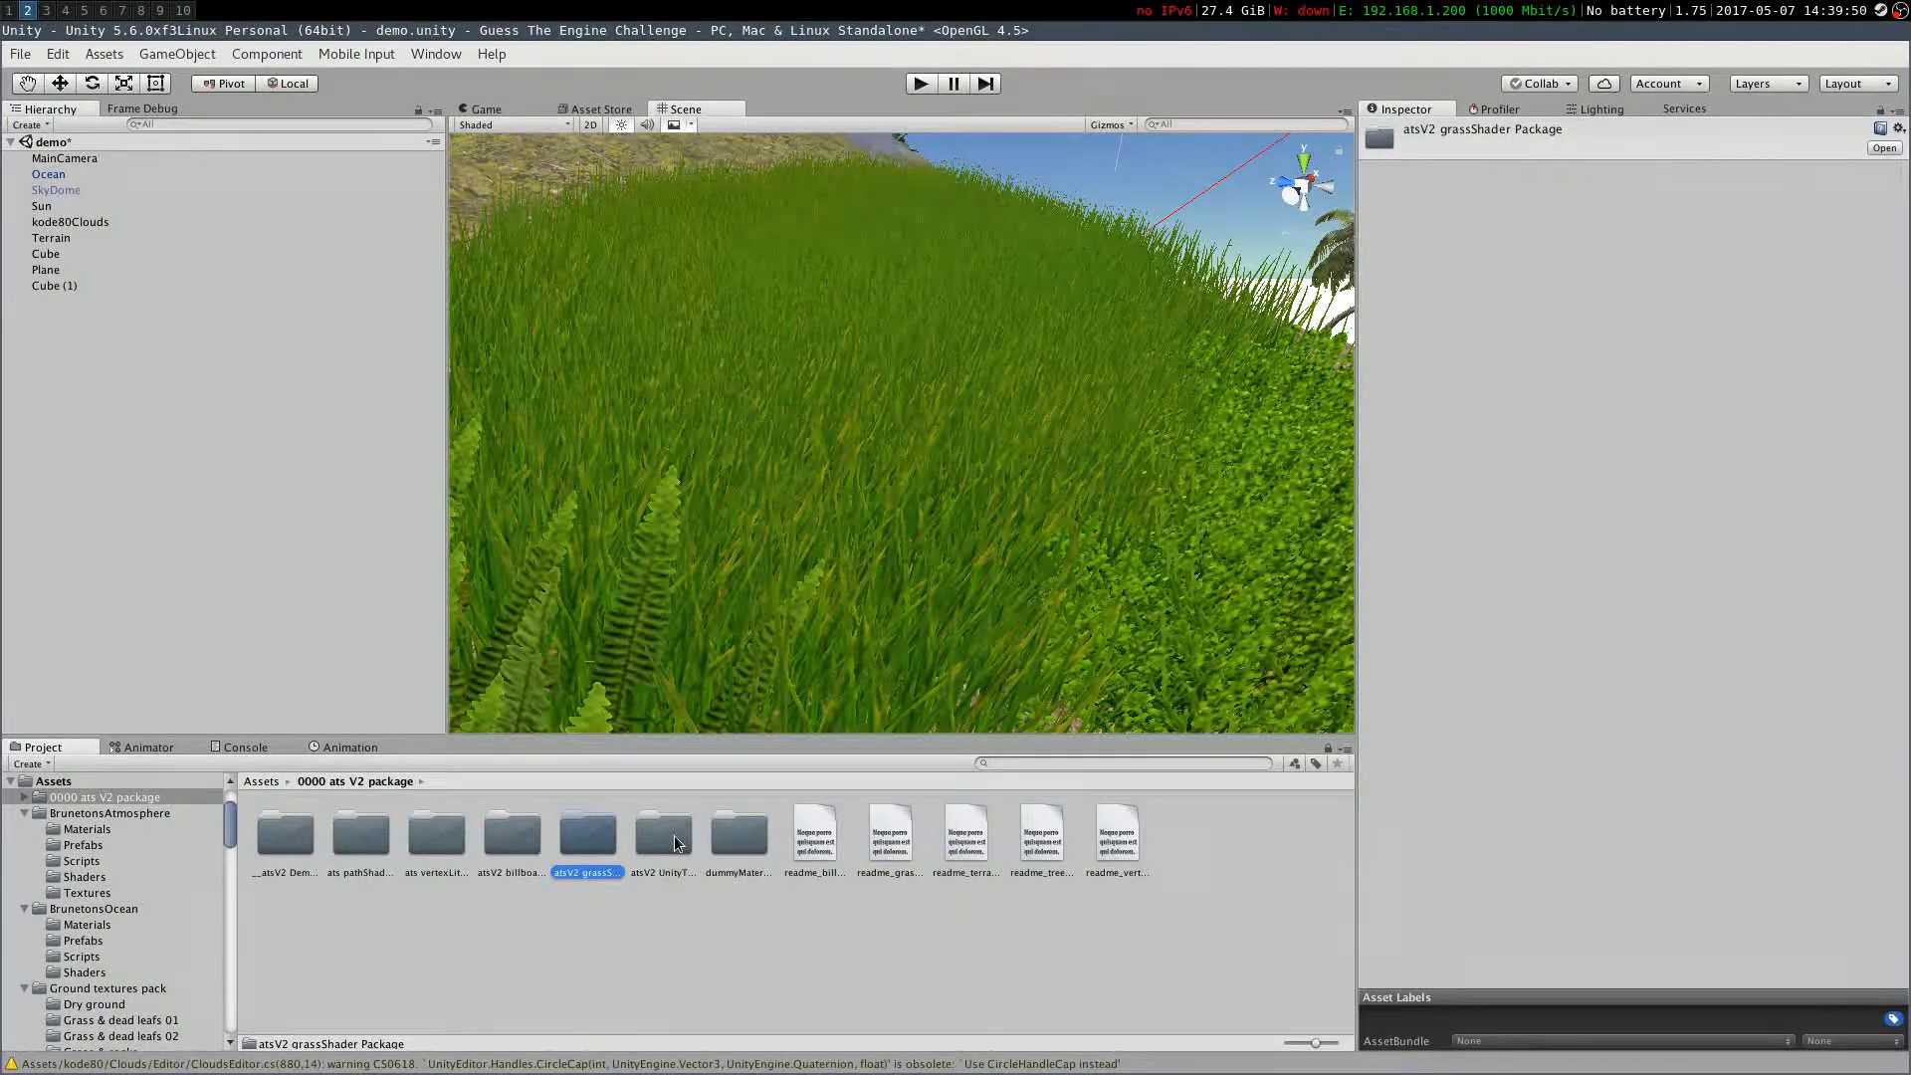
{"action": "double_click", "coordinate": [732, 838]}
{"action": "left_click", "coordinate": [368, 781]}
{"action": "double_click", "coordinate": [361, 836]}
{"action": "left_click", "coordinate": [802, 833]}
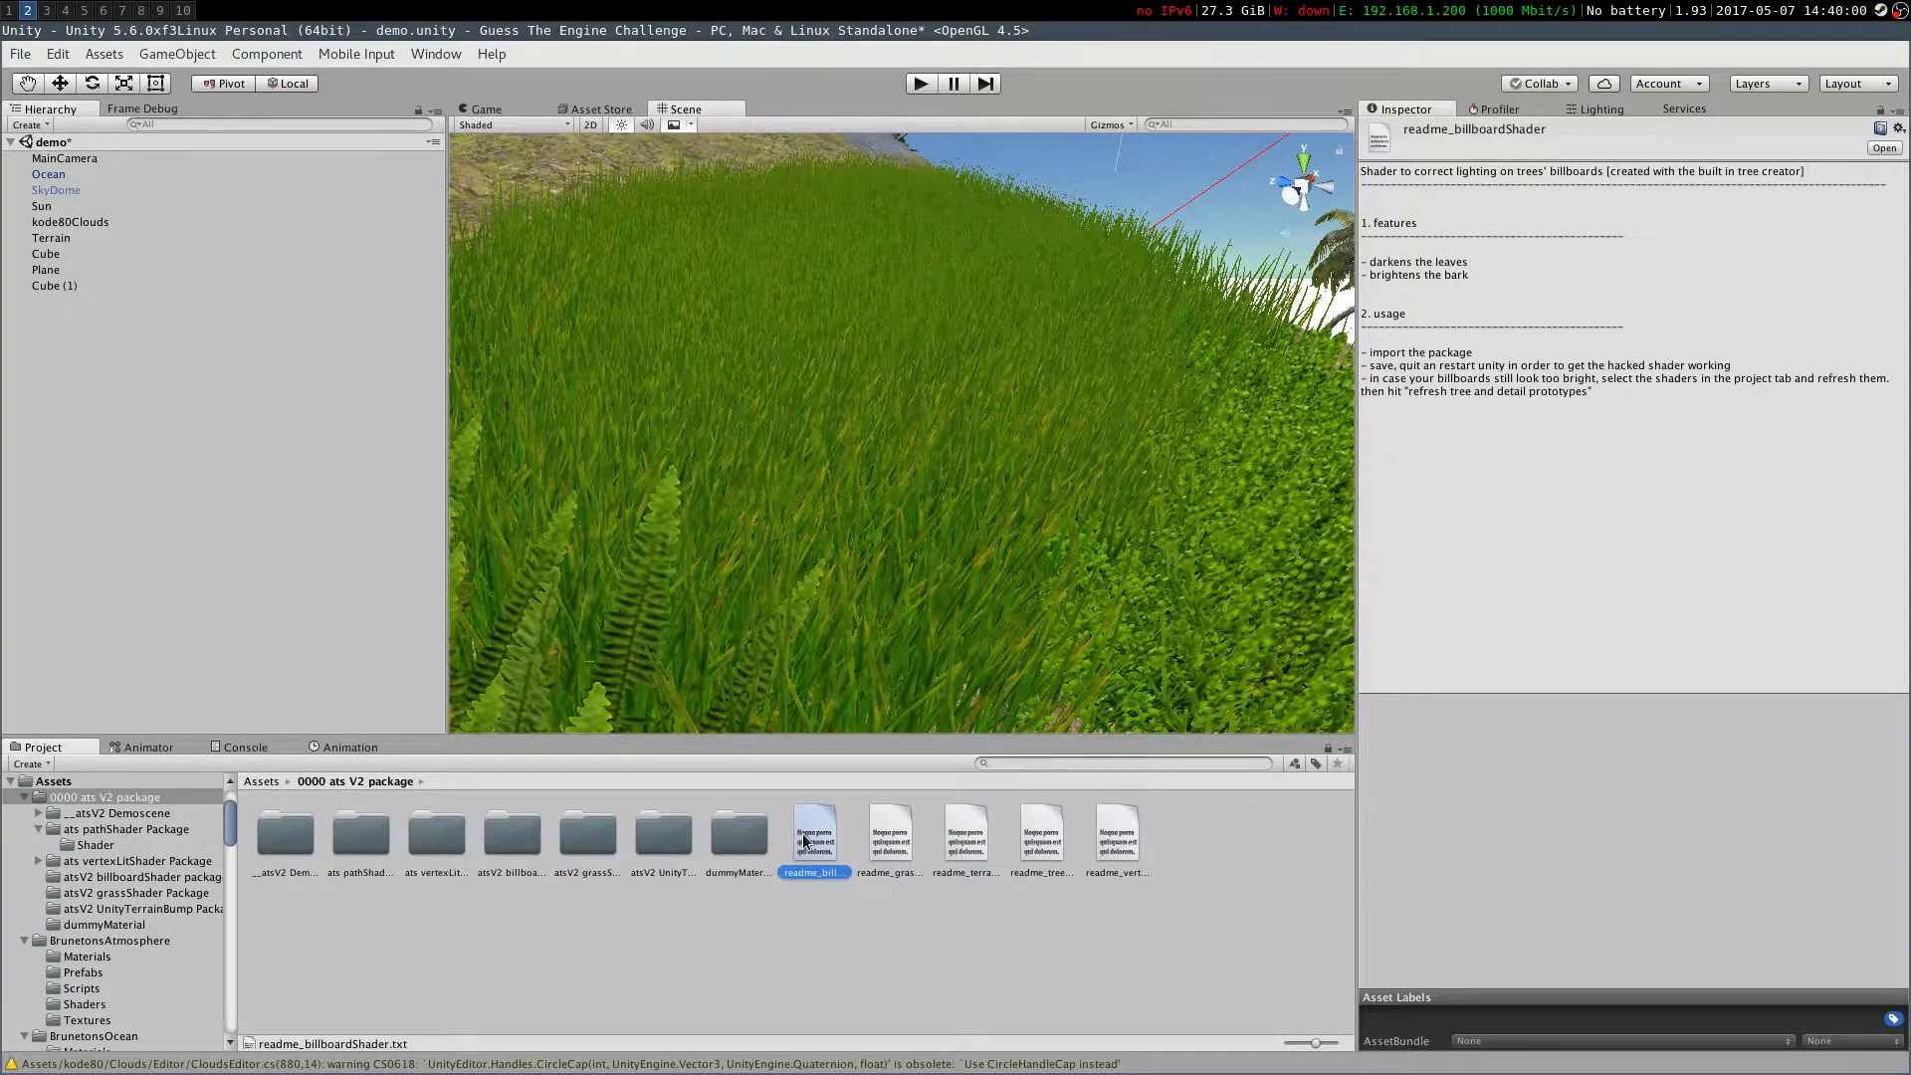
{"action": "left_click", "coordinate": [889, 834]}
{"action": "left_click", "coordinate": [438, 836]}
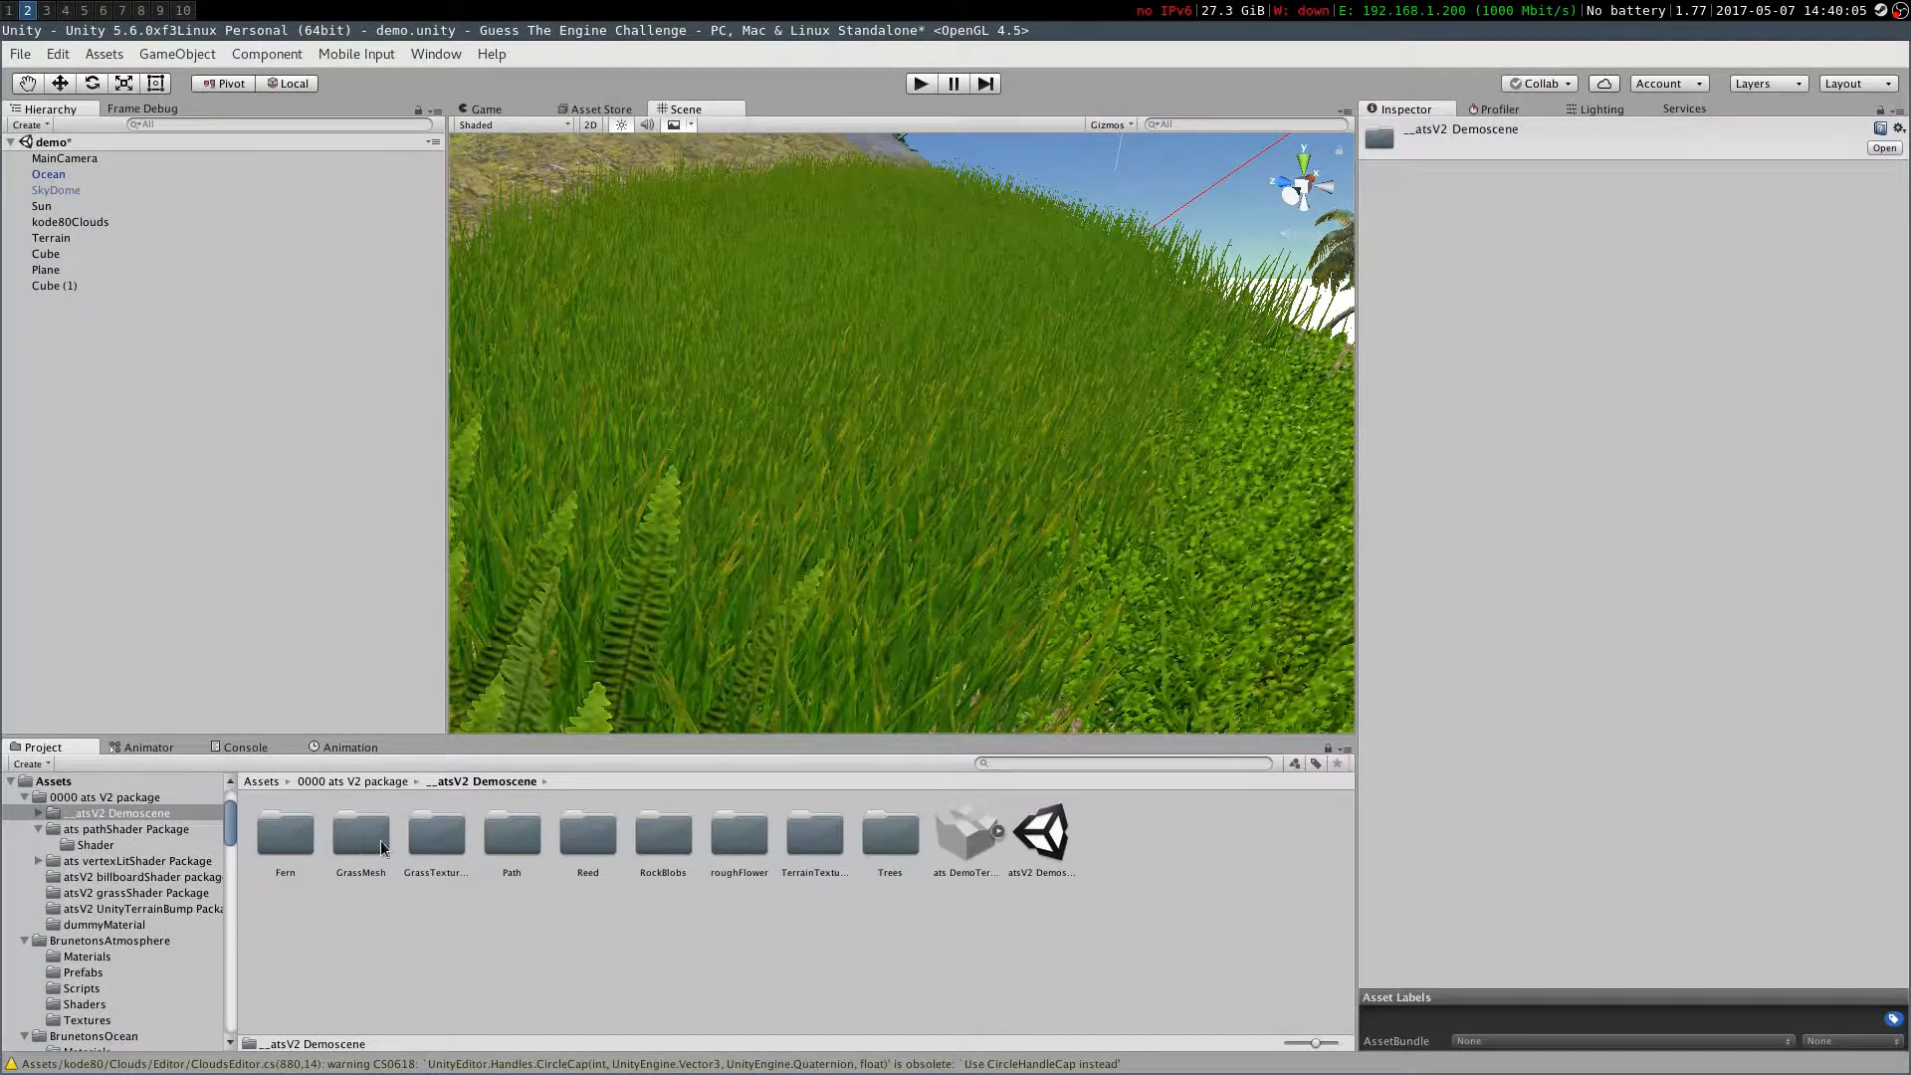
{"action": "double_click", "coordinate": [285, 836]}
{"action": "left_click", "coordinate": [344, 839]}
{"action": "left_click", "coordinate": [438, 841]}
{"action": "left_click", "coordinate": [452, 848]}
{"action": "double_click", "coordinate": [375, 847]}
{"action": "left_click", "coordinate": [360, 836]}
{"action": "left_click", "coordinate": [435, 836]}
{"action": "left_click", "coordinate": [384, 844]}
{"action": "double_click", "coordinate": [435, 834]}
{"action": "left_click", "coordinate": [299, 846]}
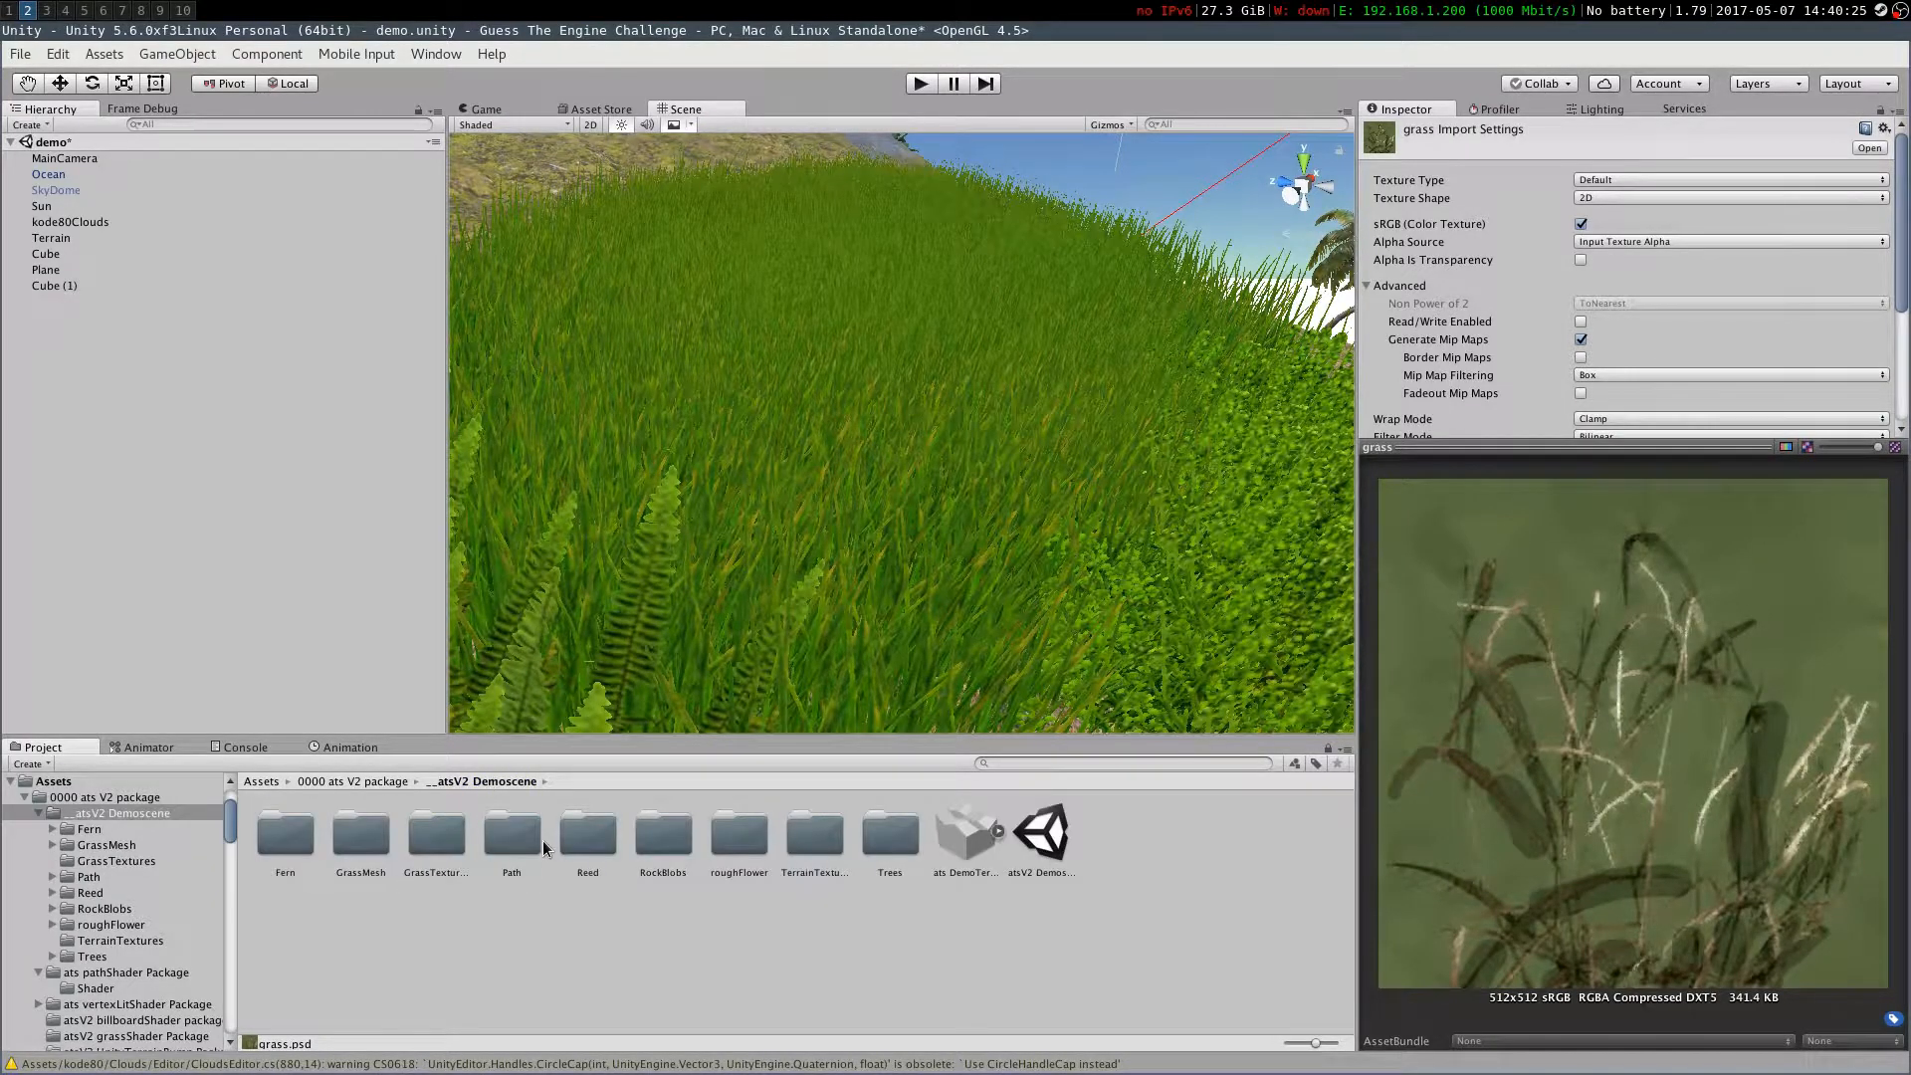
{"action": "double_click", "coordinate": [555, 836]}
{"action": "left_click", "coordinate": [468, 831]}
{"action": "left_click", "coordinate": [512, 834]}
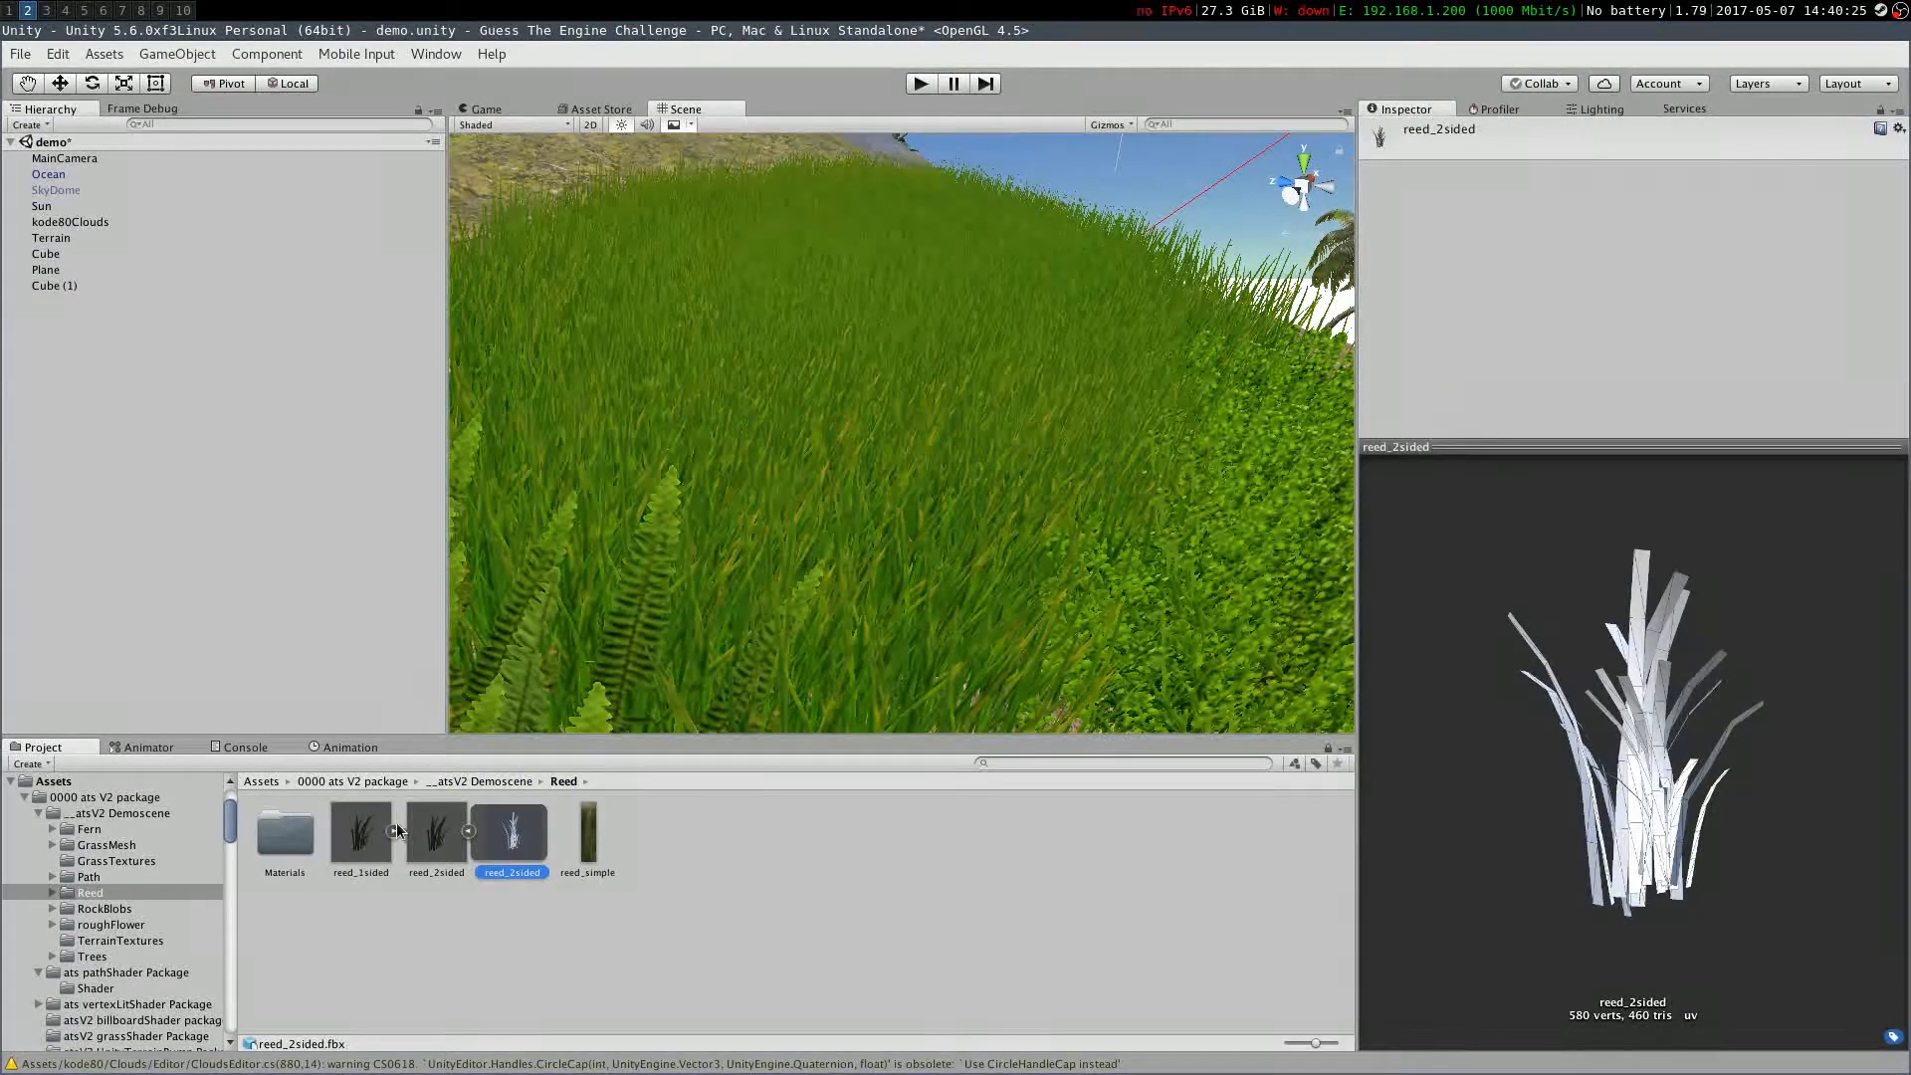
{"action": "left_click", "coordinate": [587, 846]}
{"action": "left_click", "coordinate": [642, 846]}
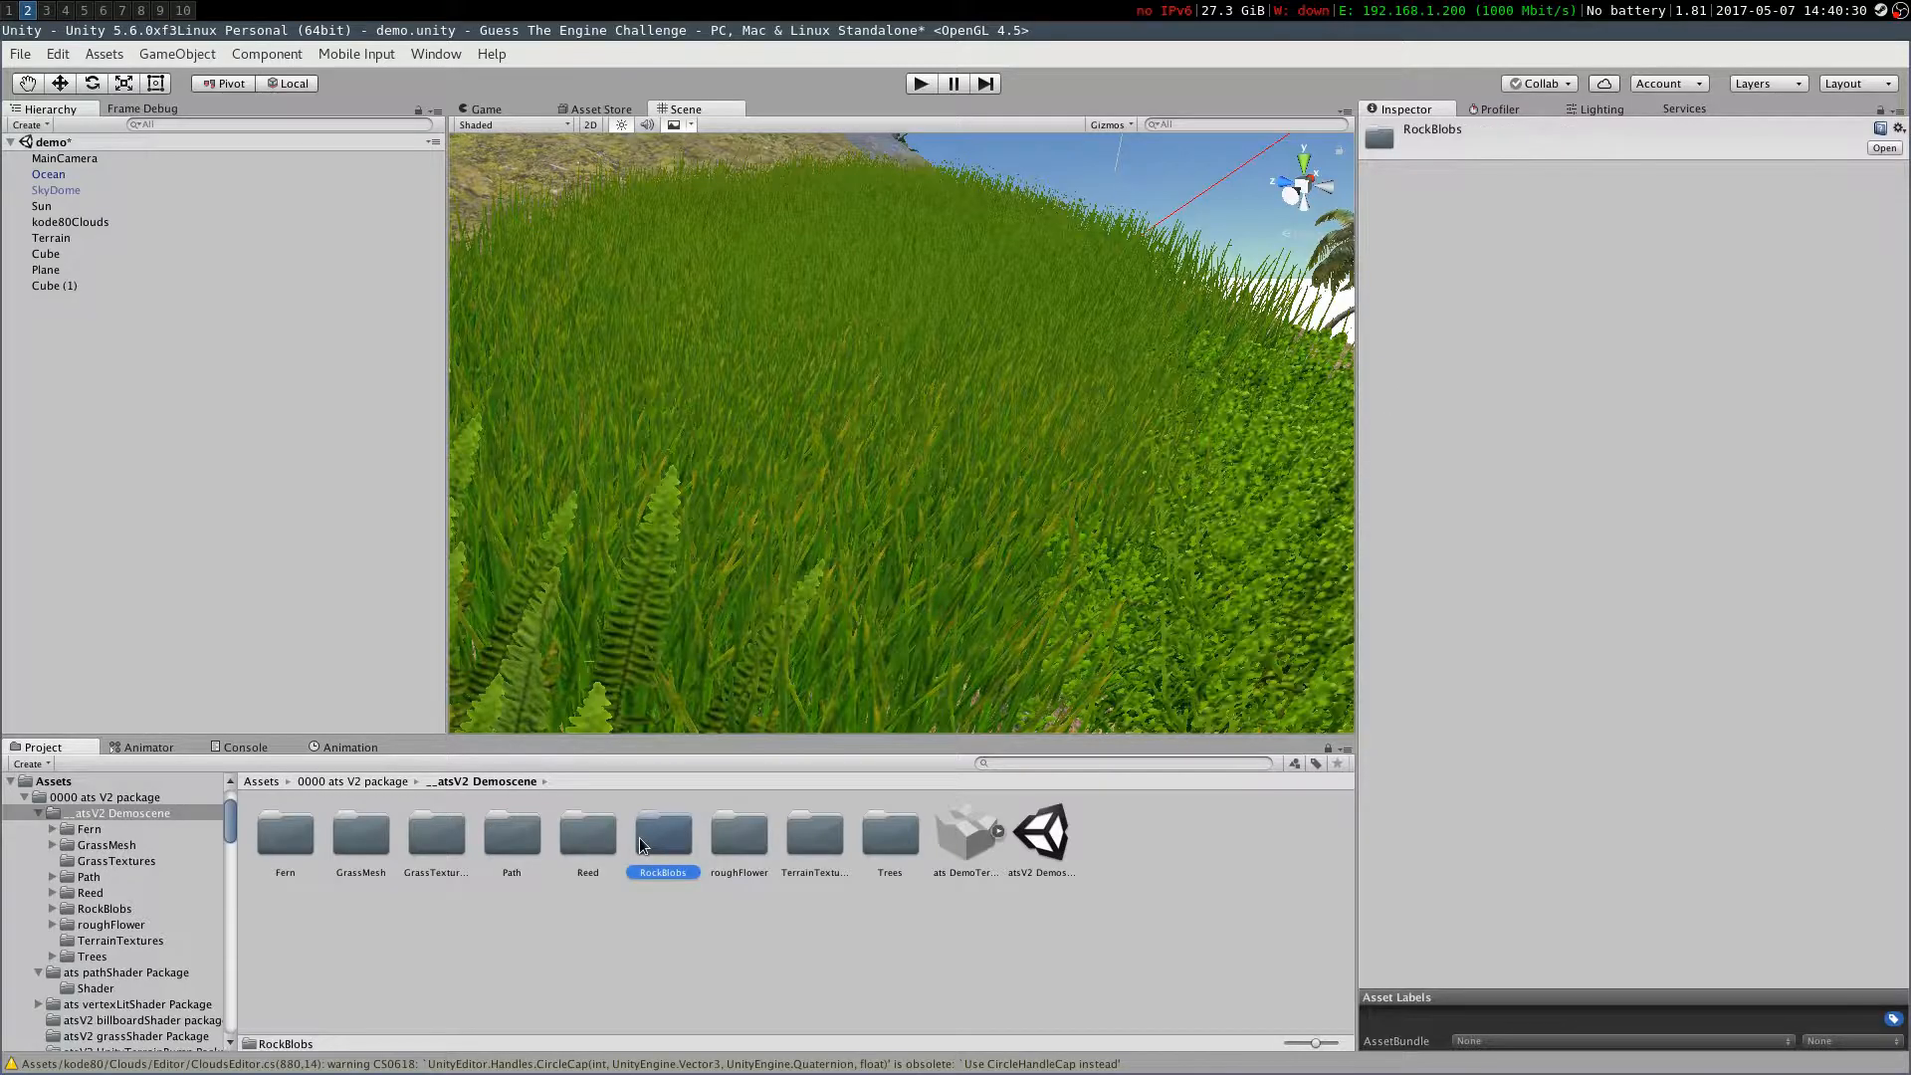
{"action": "double_click", "coordinate": [383, 839]}
{"action": "left_click", "coordinate": [383, 840]}
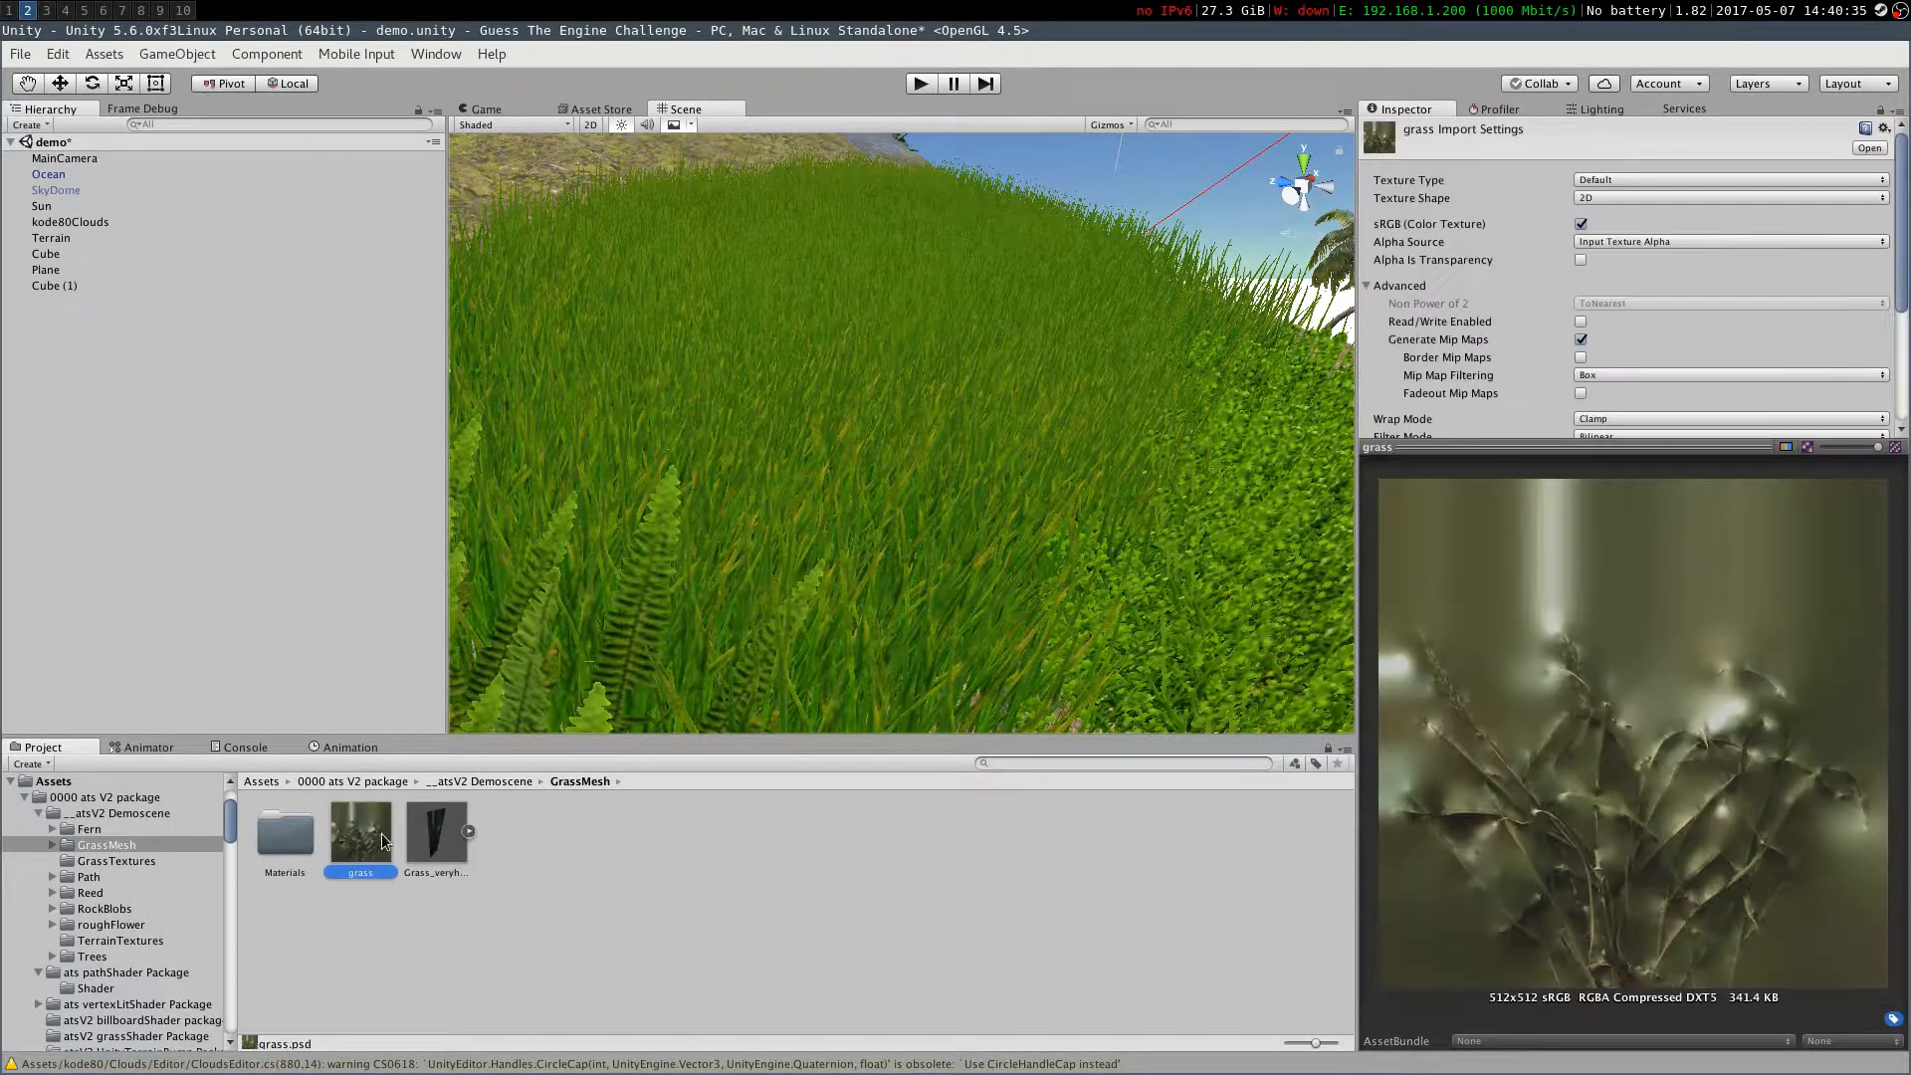
Change the WhiteFlowers detail's texture to GrassFrond01AlbedoAlpha and paint some onto the terrain
{"action": "left_click", "coordinate": [970, 572]}
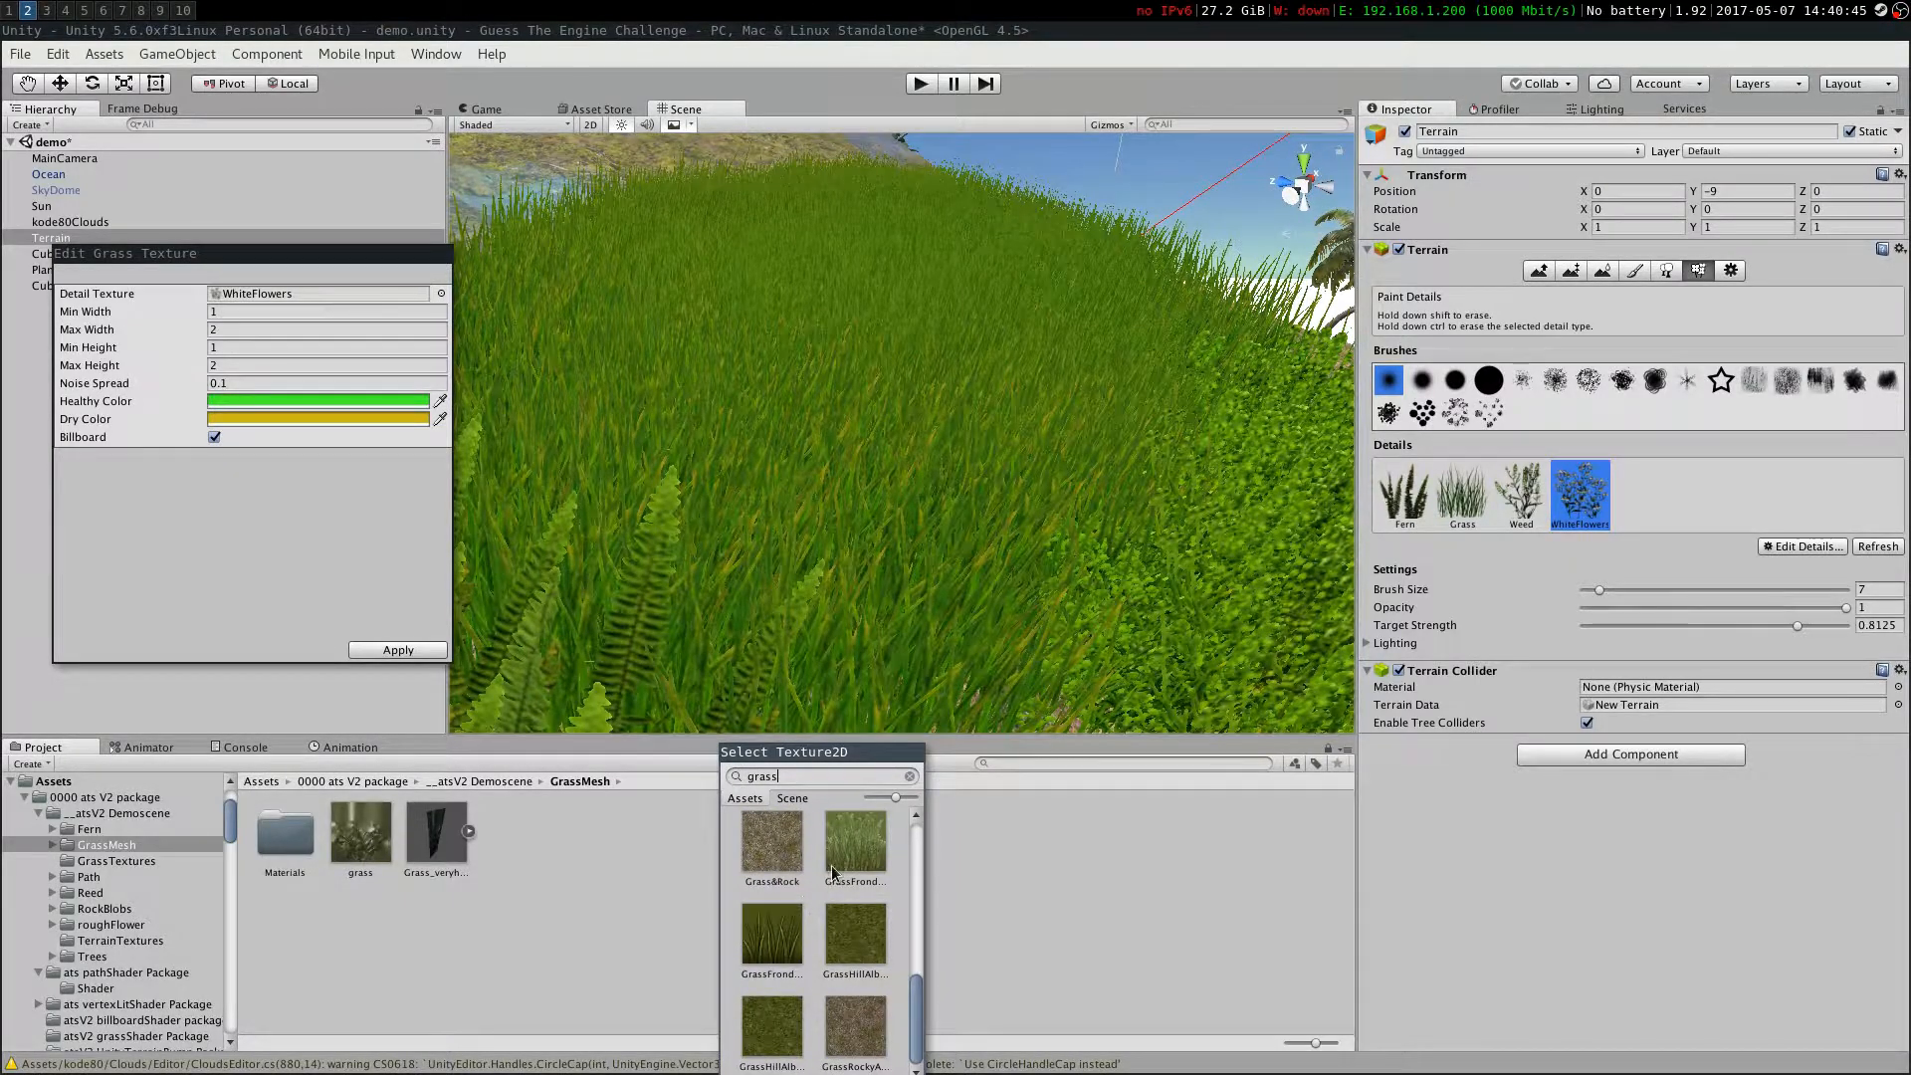
{"action": "double_click", "coordinate": [855, 841]}
{"action": "left_click", "coordinate": [398, 649]}
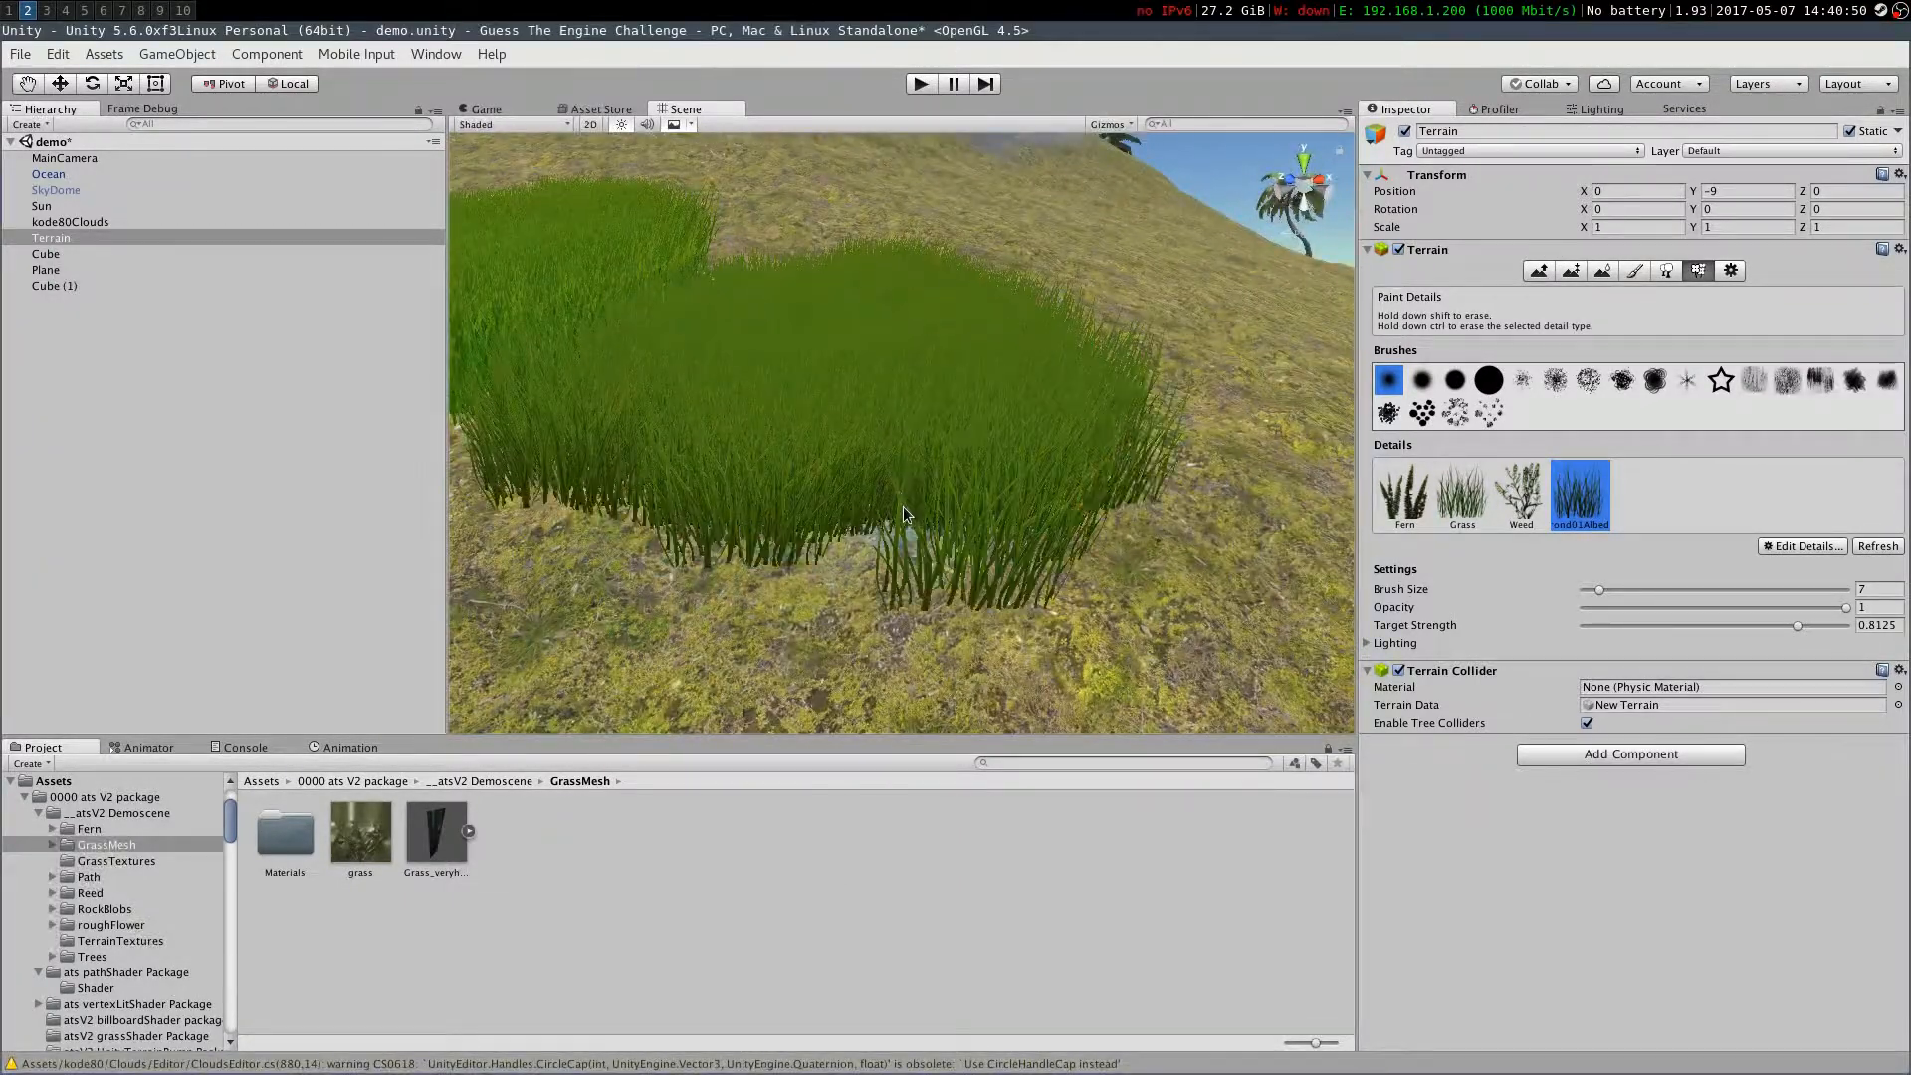
{"action": "right_click_drag", "start_coordinate": [904, 513], "coordinate": [1333, 602]}
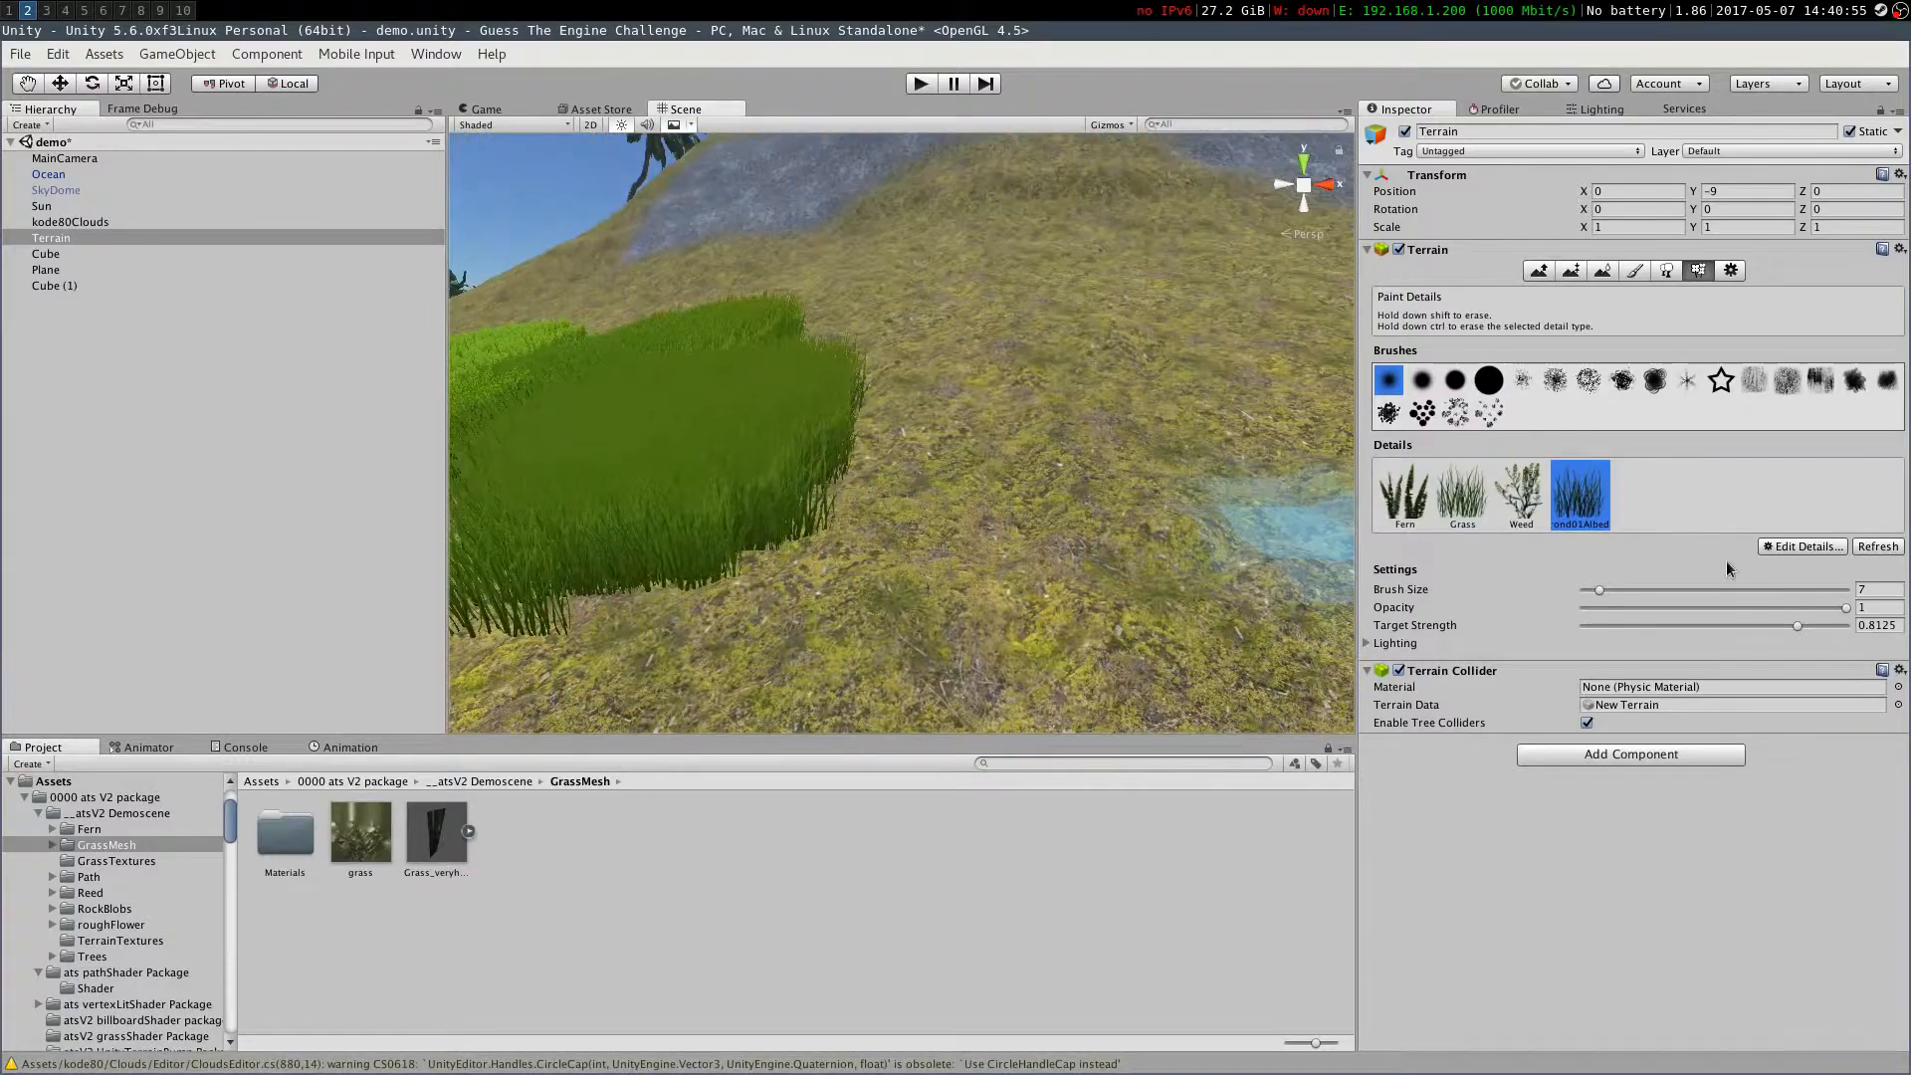
Add the grass texture as a new grass detail and paint a patch of it
{"action": "left_click", "coordinate": [1802, 547]}
{"action": "left_click", "coordinate": [1663, 559]}
{"action": "left_click", "coordinate": [441, 319]}
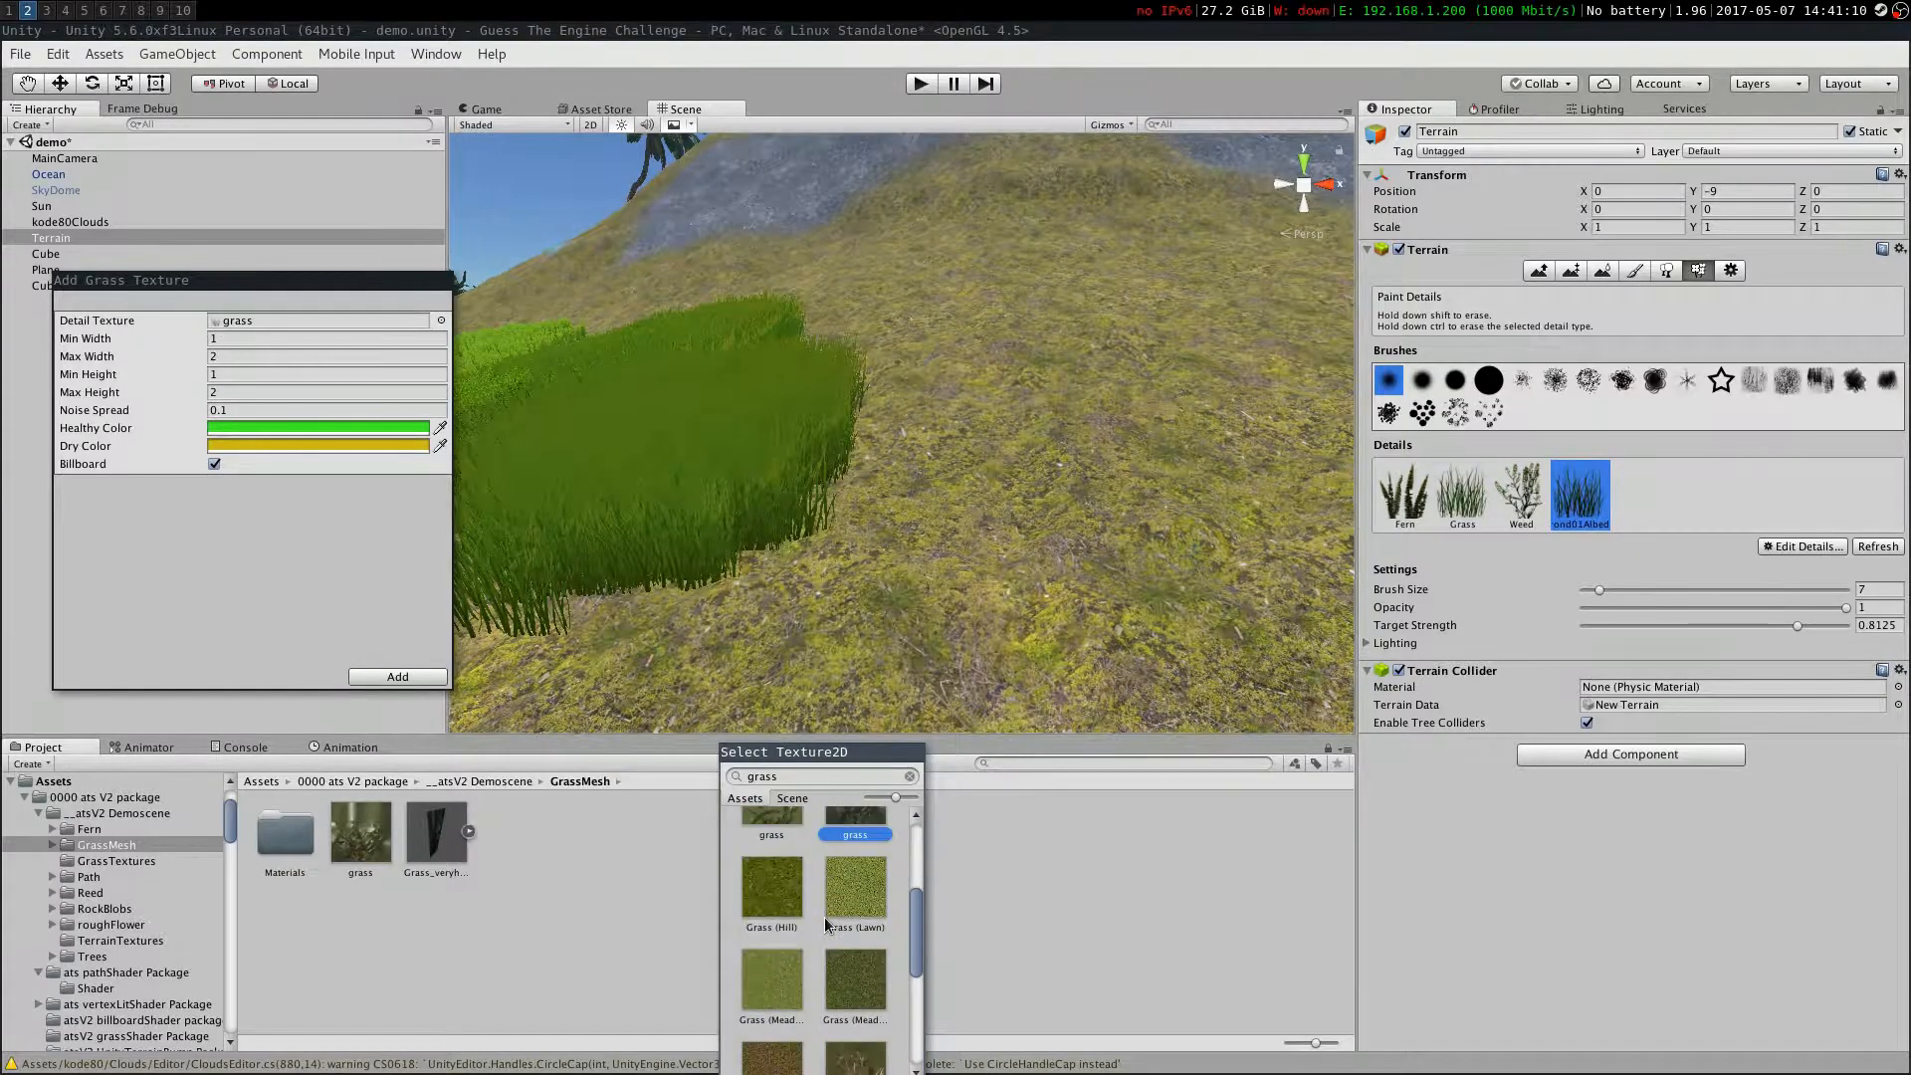
{"action": "double_click", "coordinate": [822, 920]}
{"action": "left_click", "coordinate": [397, 676]}
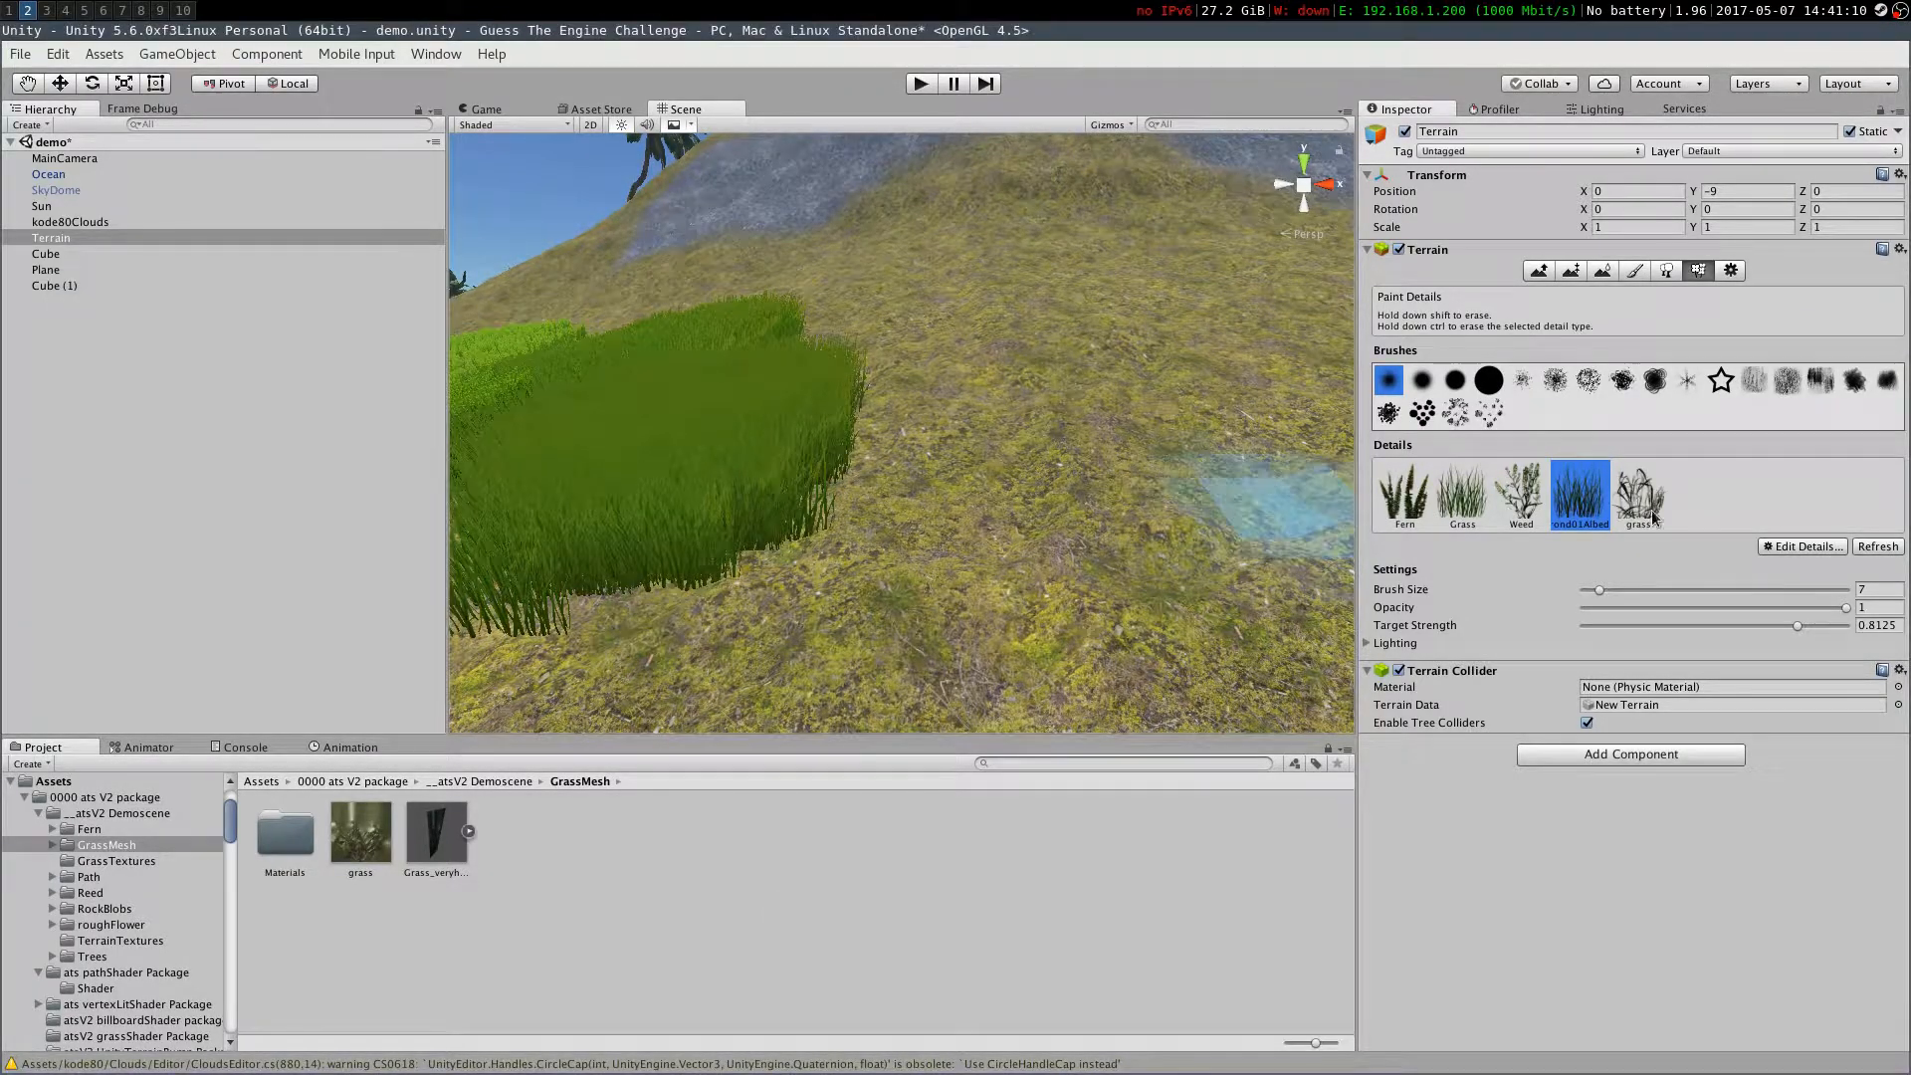
{"action": "left_click_drag", "start_coordinate": [1258, 512], "coordinate": [946, 518]}
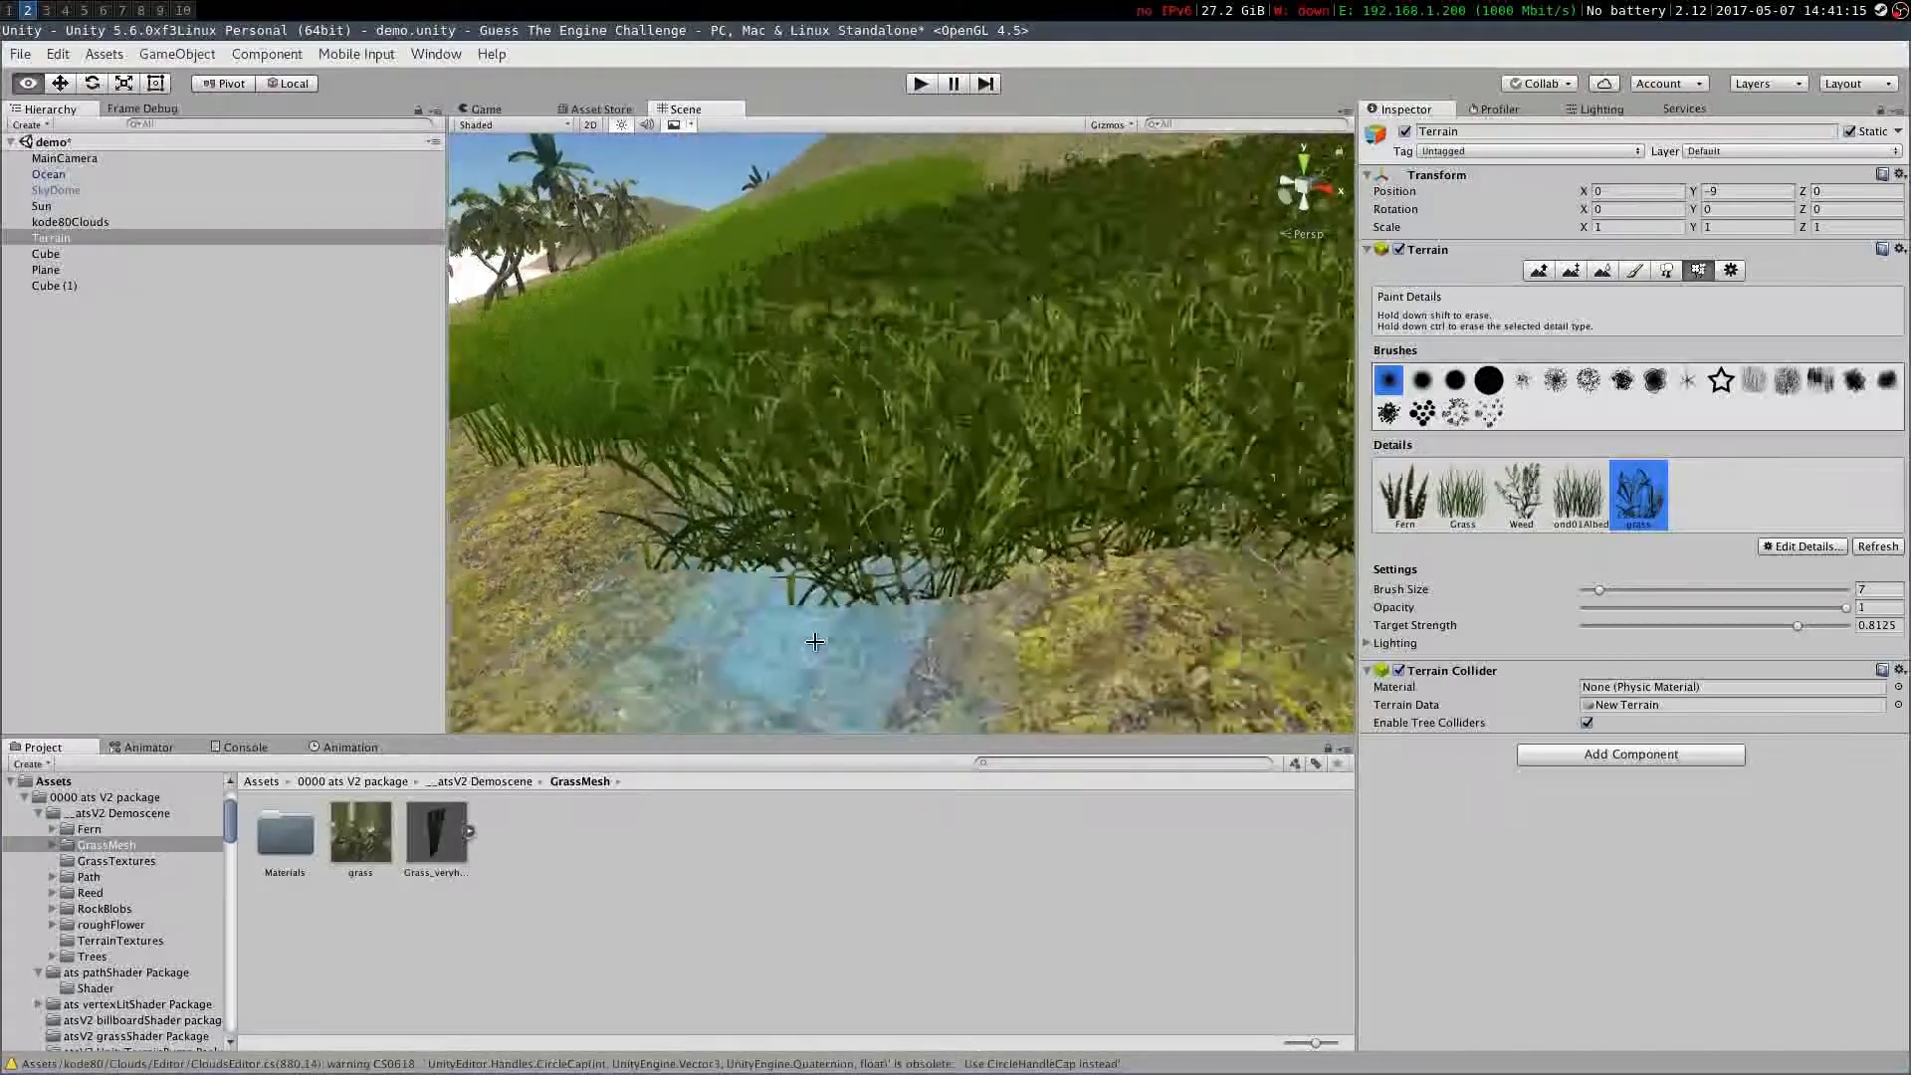
Add a second grass texture as another grass detail and paint a patch of it
{"action": "left_click", "coordinate": [1802, 546]}
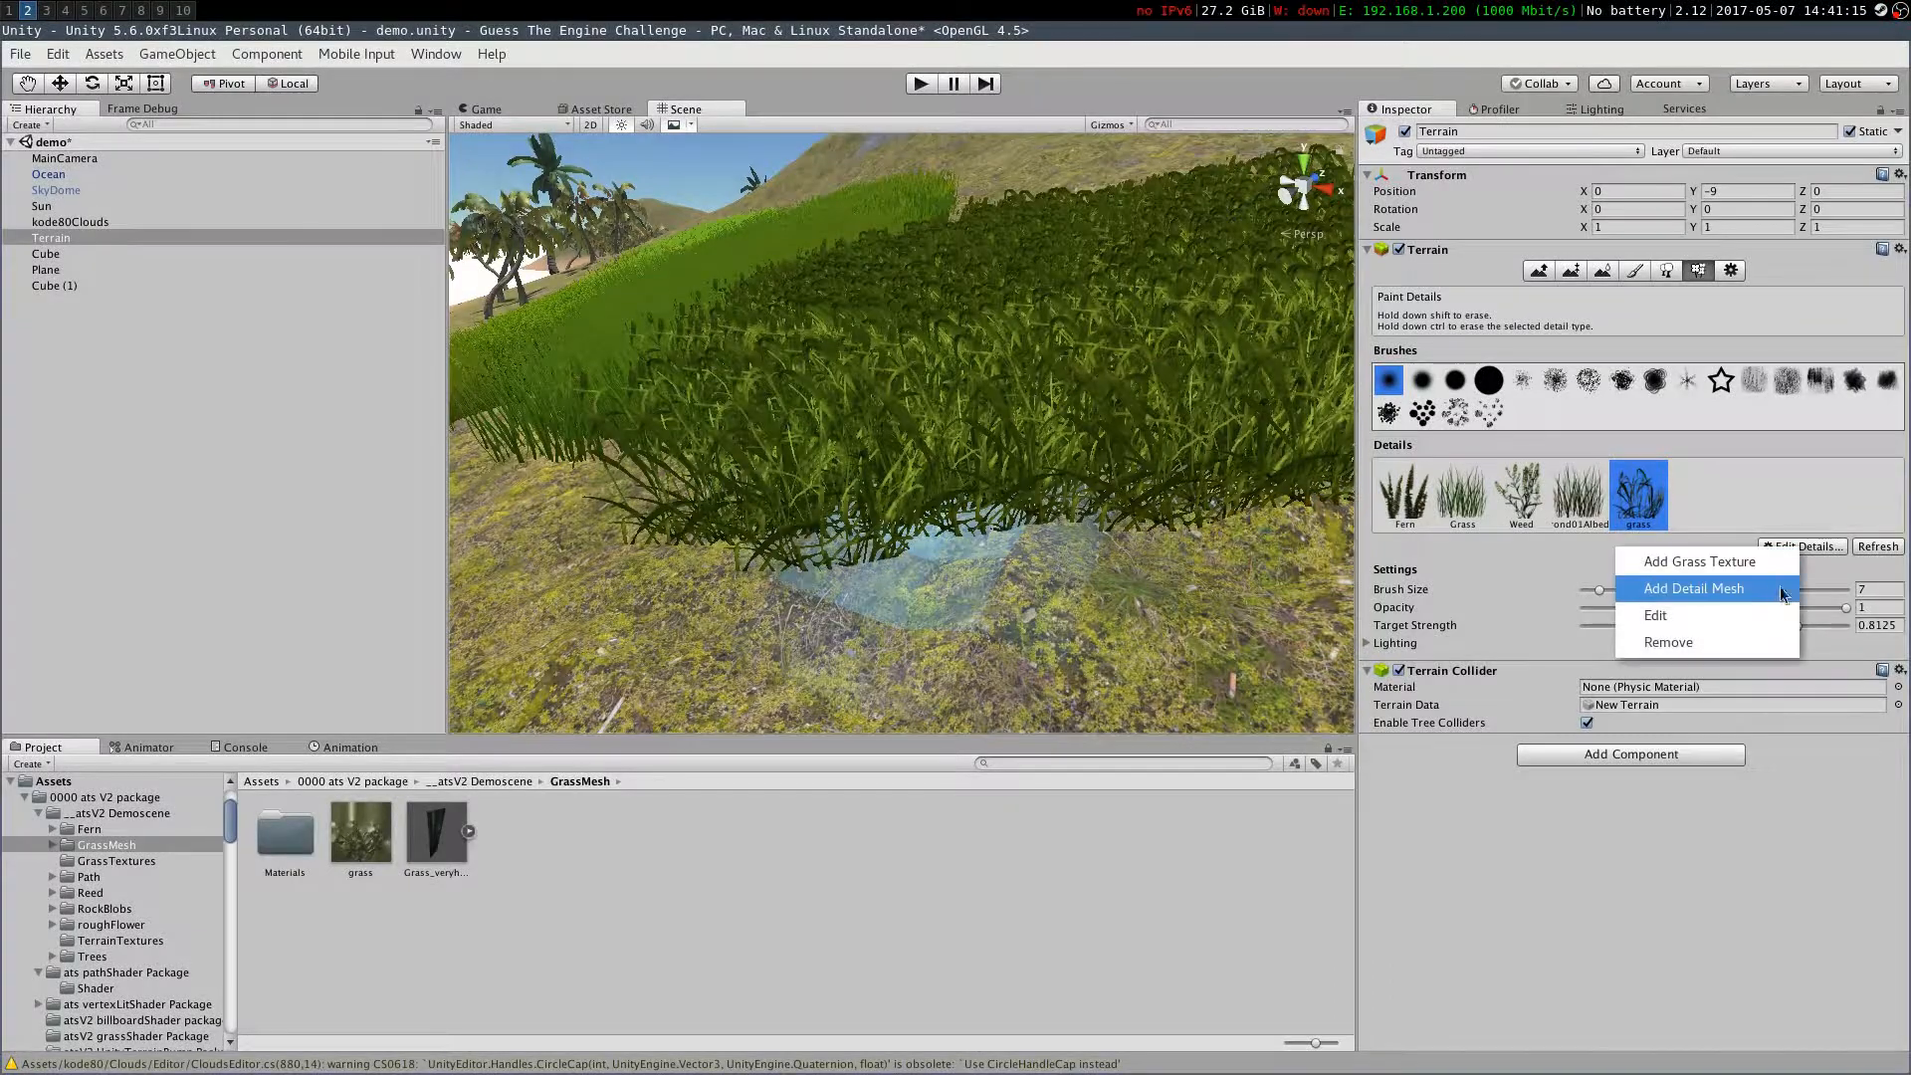
{"action": "left_click", "coordinate": [1692, 495]}
{"action": "left_click", "coordinate": [441, 347]}
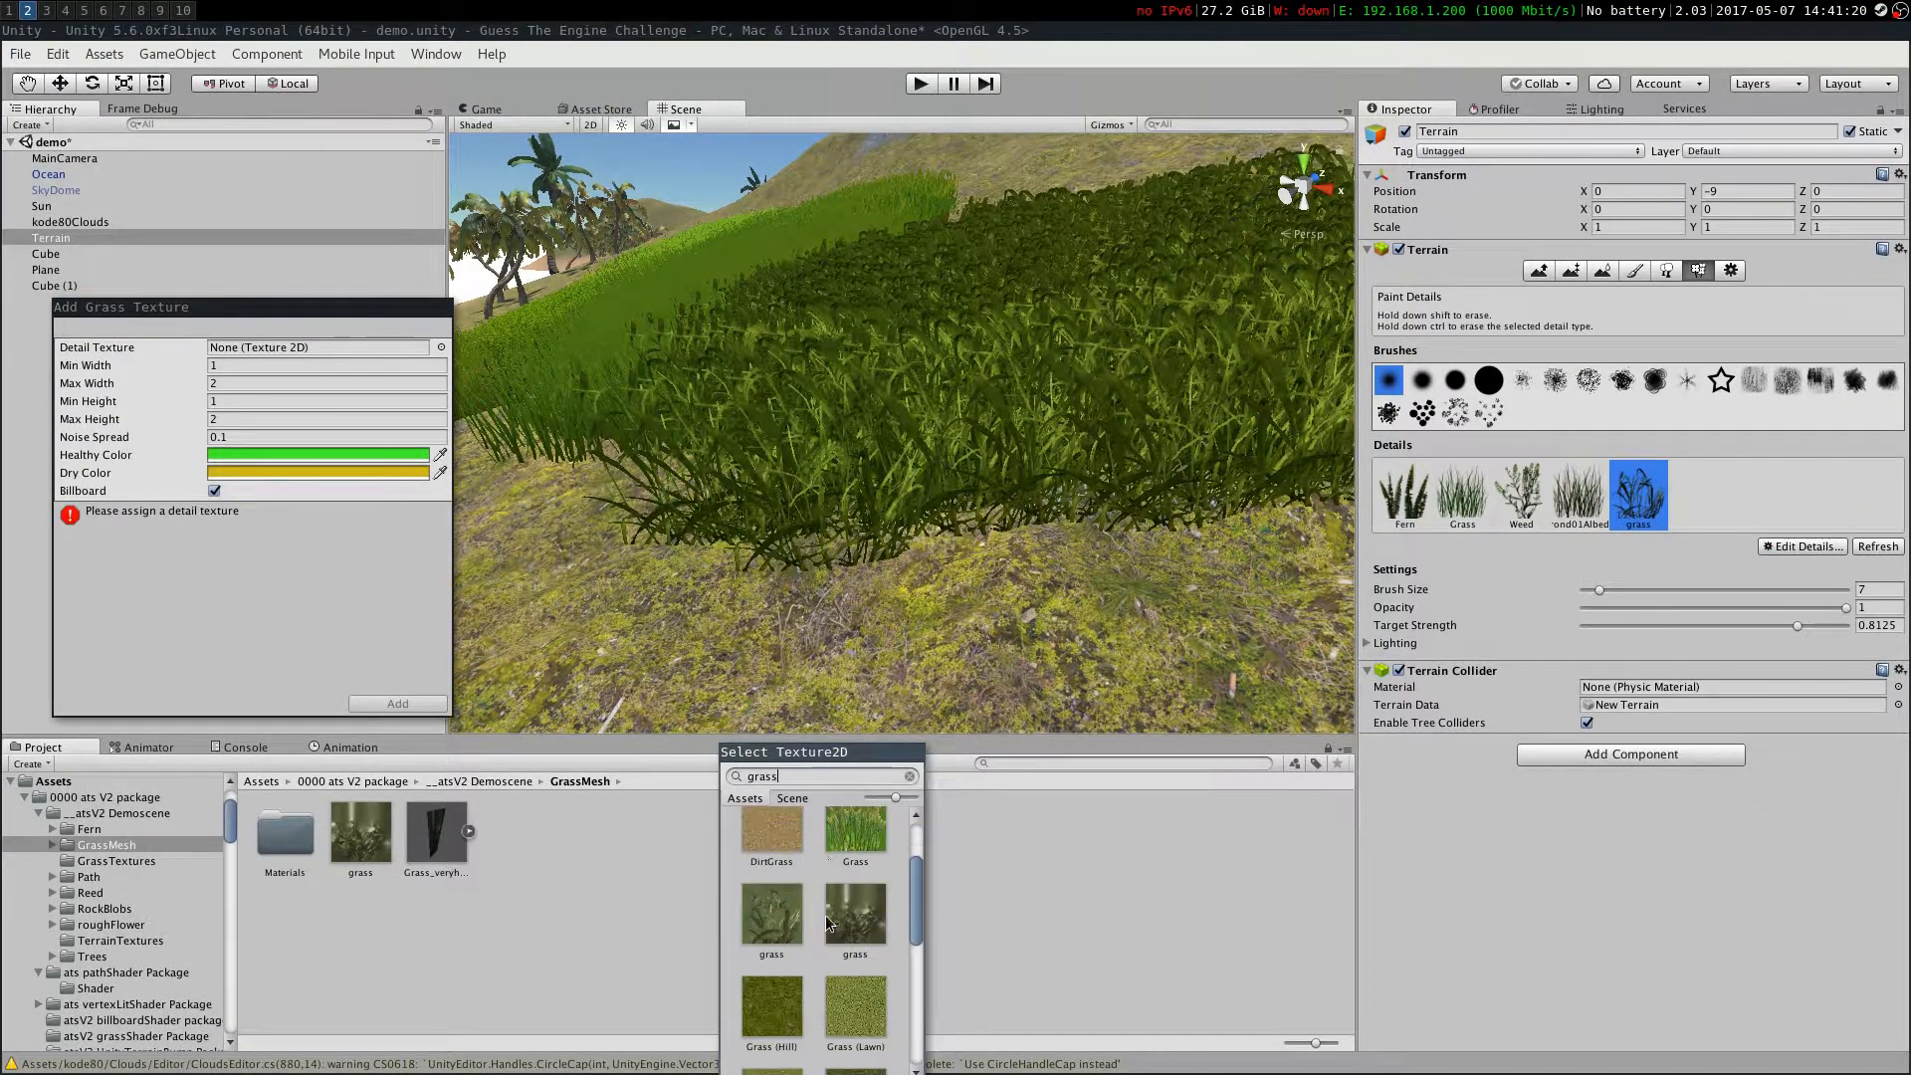
{"action": "double_click", "coordinate": [826, 922]}
{"action": "left_click", "coordinate": [397, 703]}
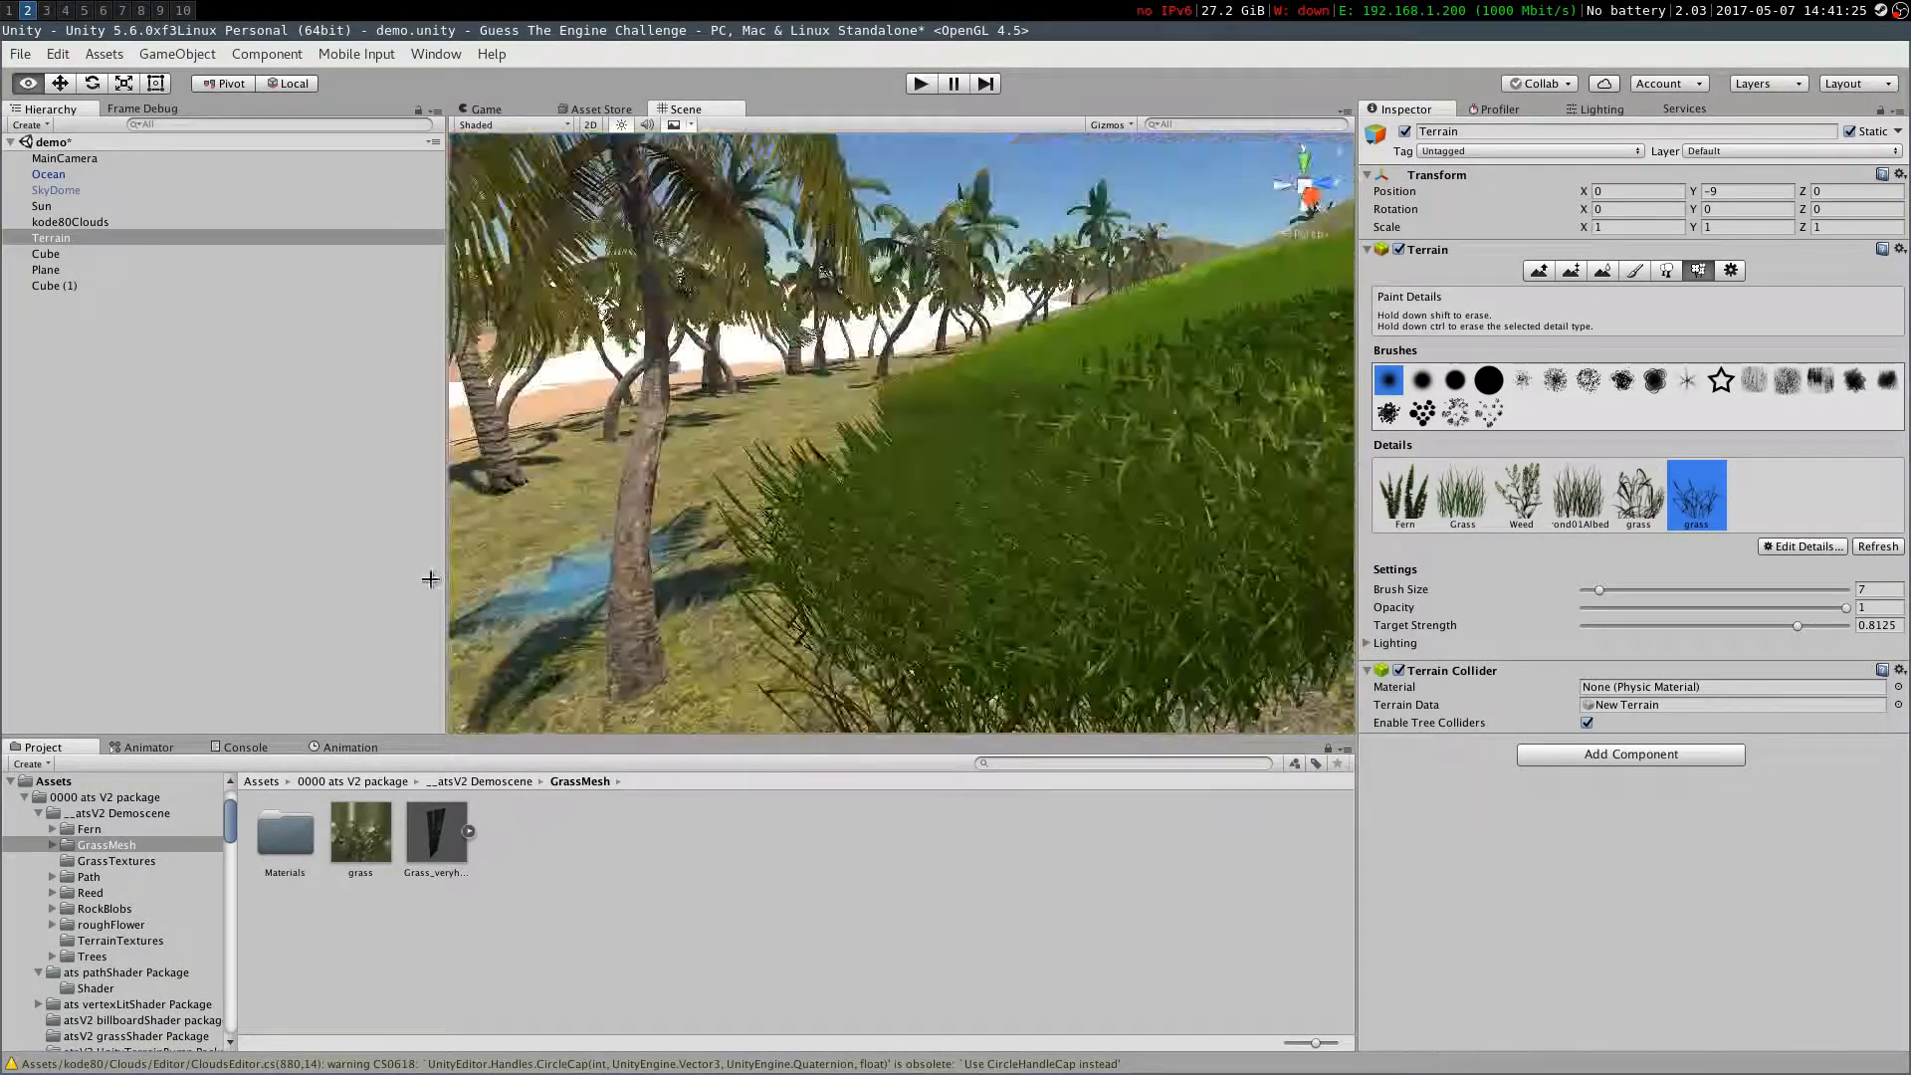
{"action": "right_click_drag", "start_coordinate": [430, 579], "coordinate": [896, 448]}
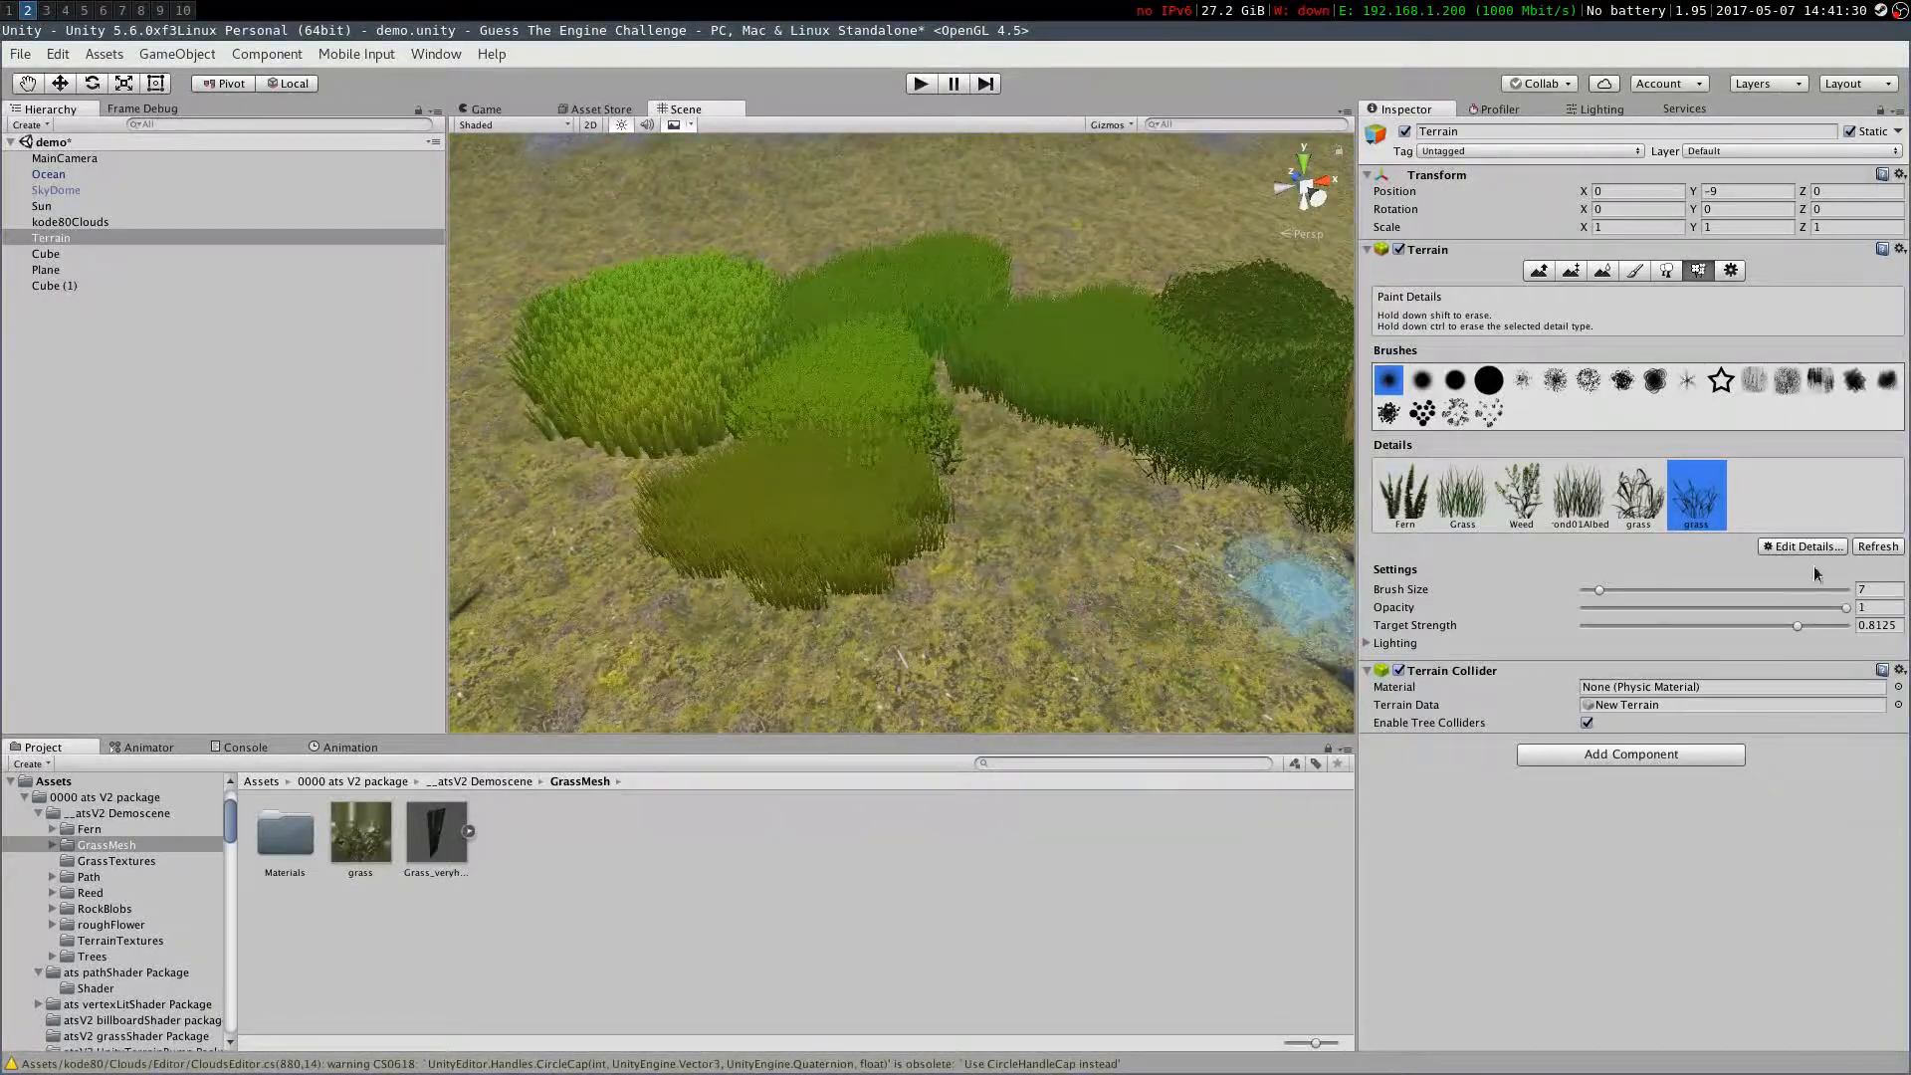
Try to add a GrassFrond texture as a further grass detail and paint it
{"action": "left_click", "coordinate": [1737, 560]}
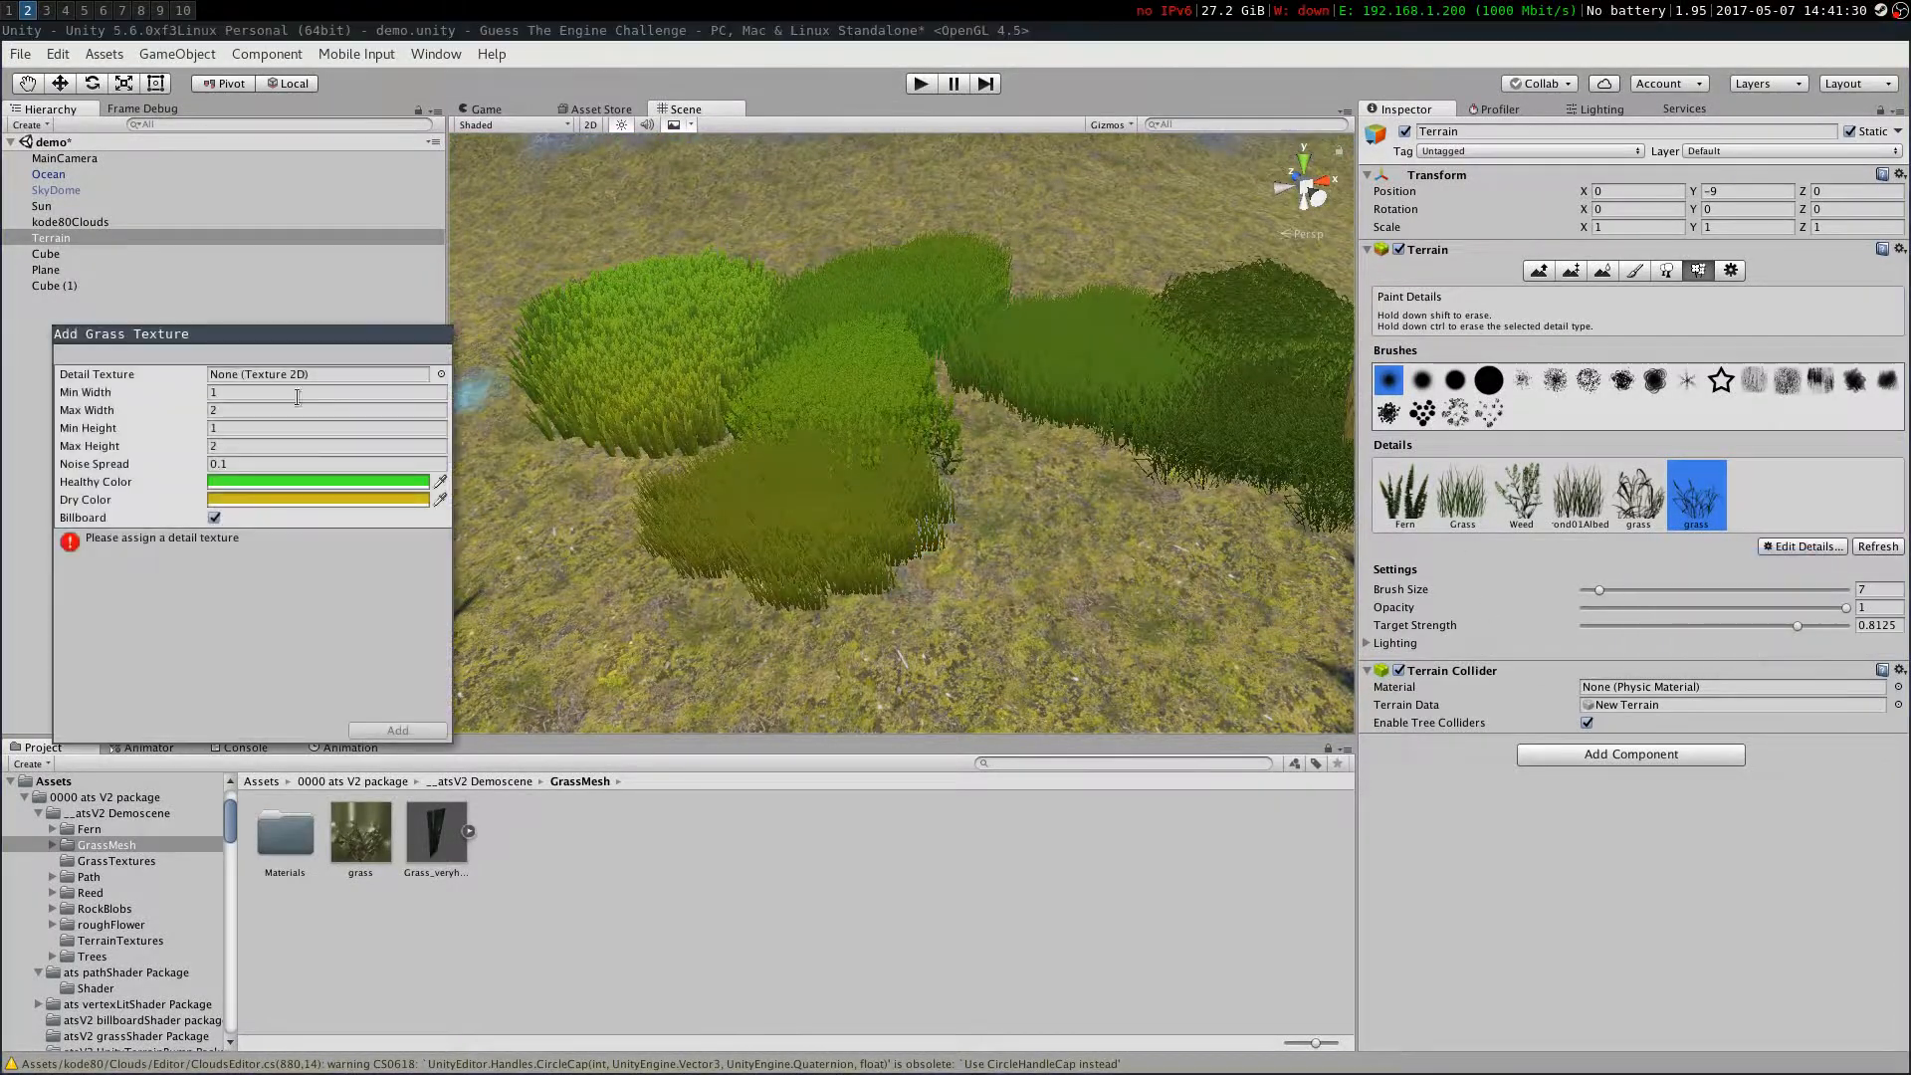
{"action": "left_click", "coordinate": [440, 374]}
{"action": "type", "text": "grass"}
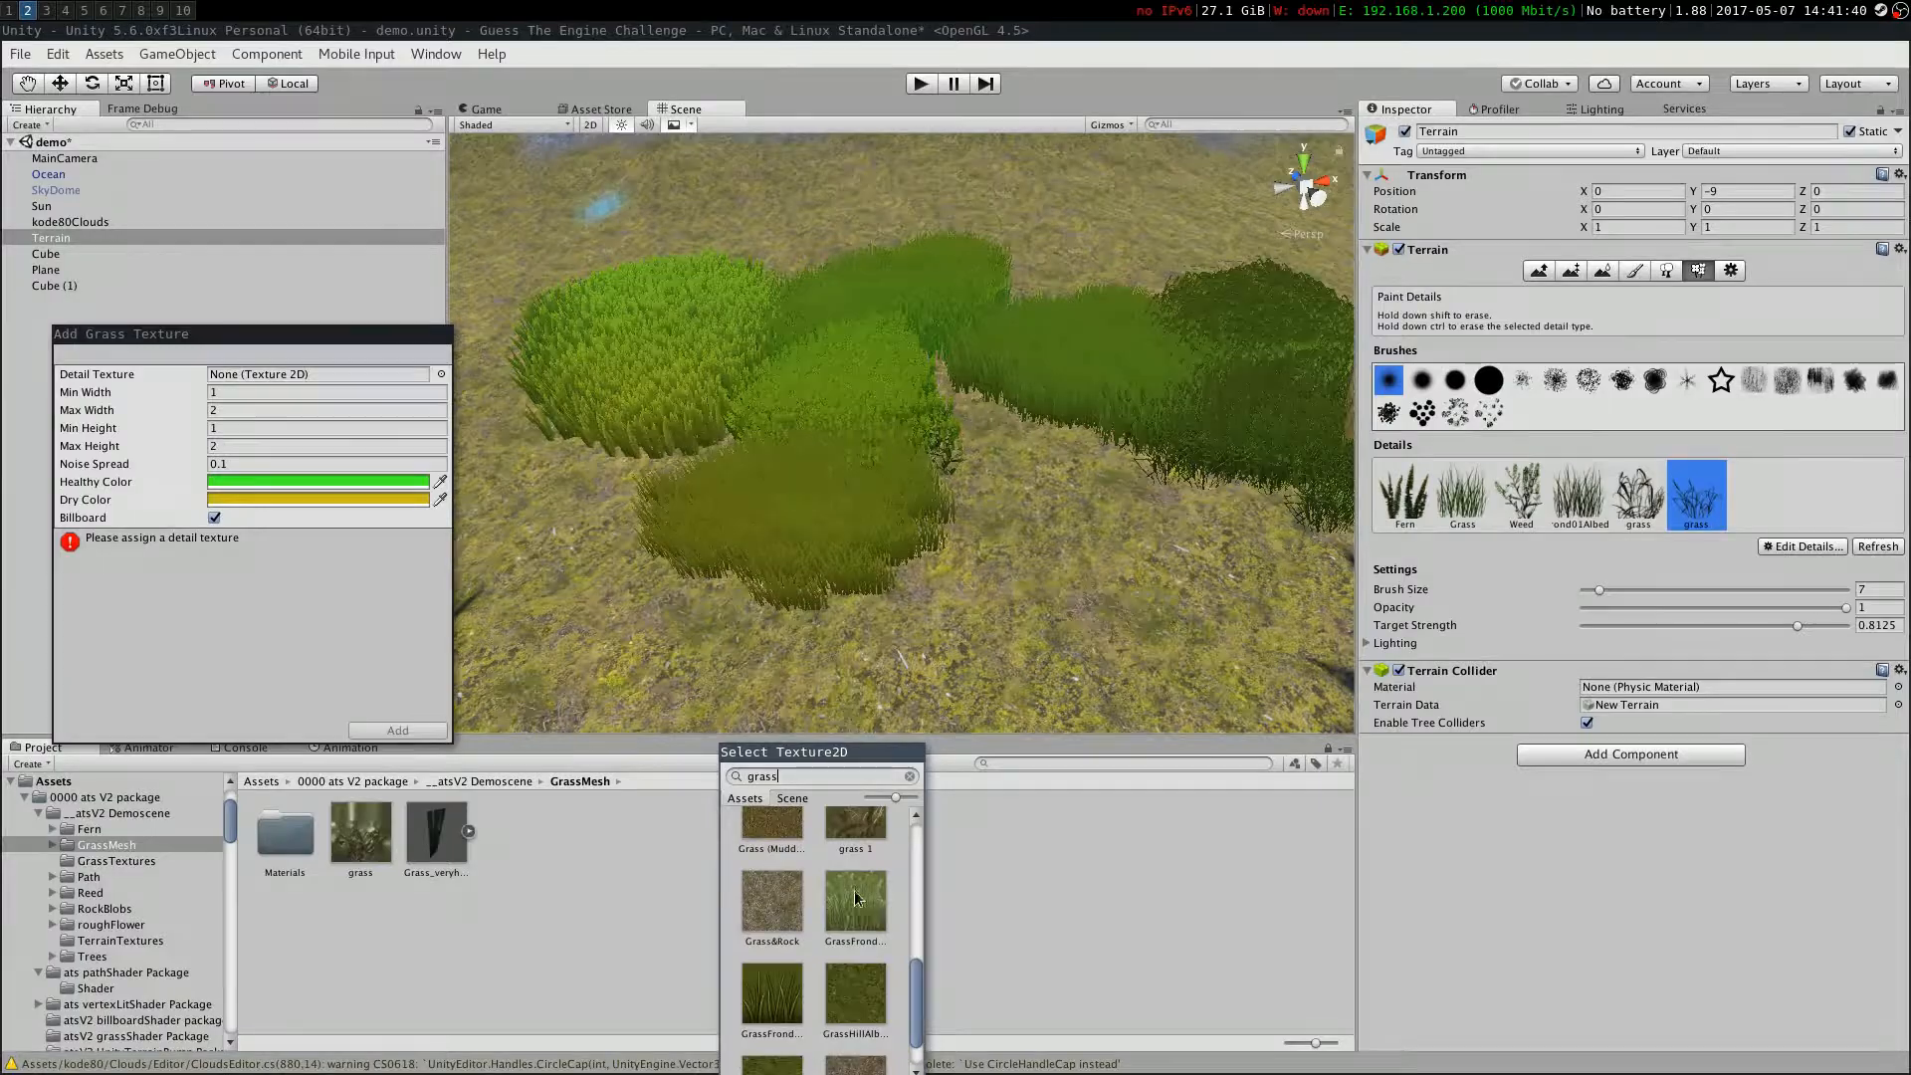
{"action": "double_click", "coordinate": [779, 1027]}
{"action": "left_click", "coordinate": [397, 729]}
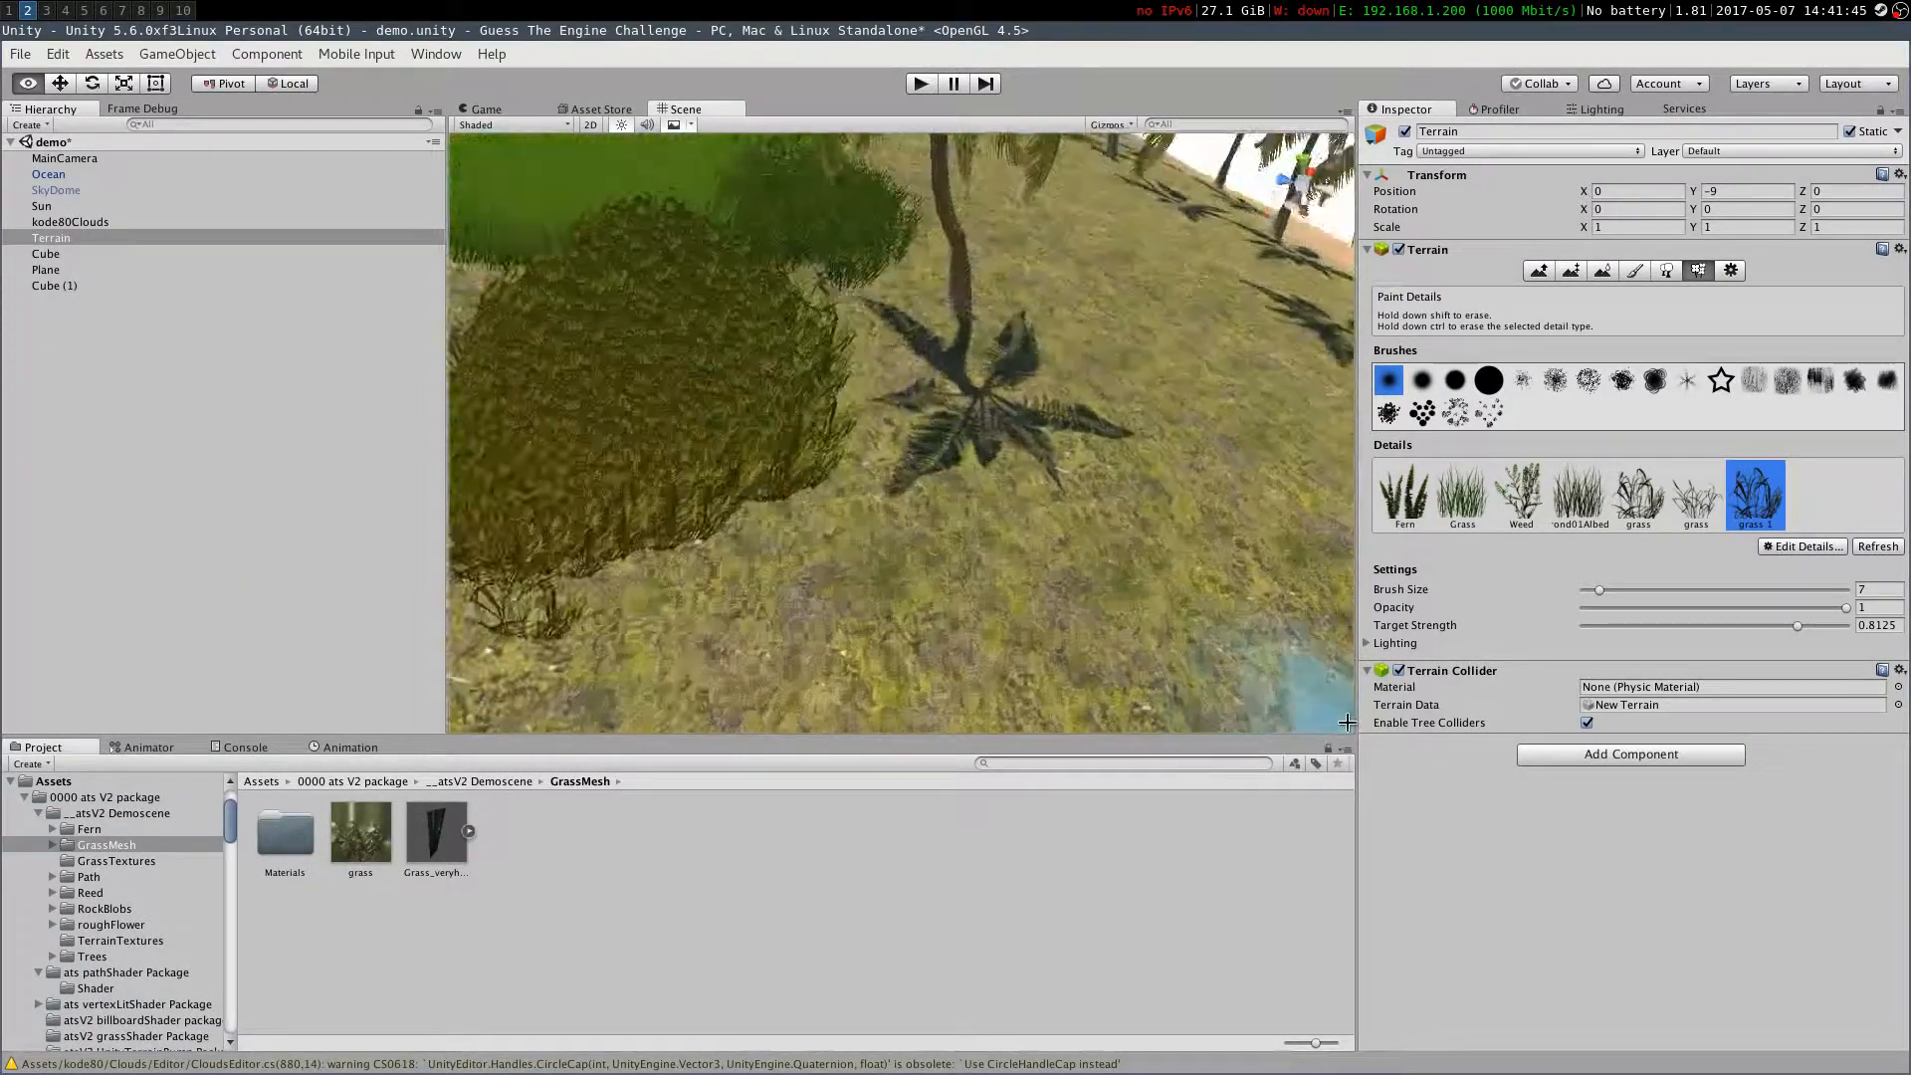
{"action": "right_click_drag", "start_coordinate": [1346, 722], "coordinate": [695, 489]}
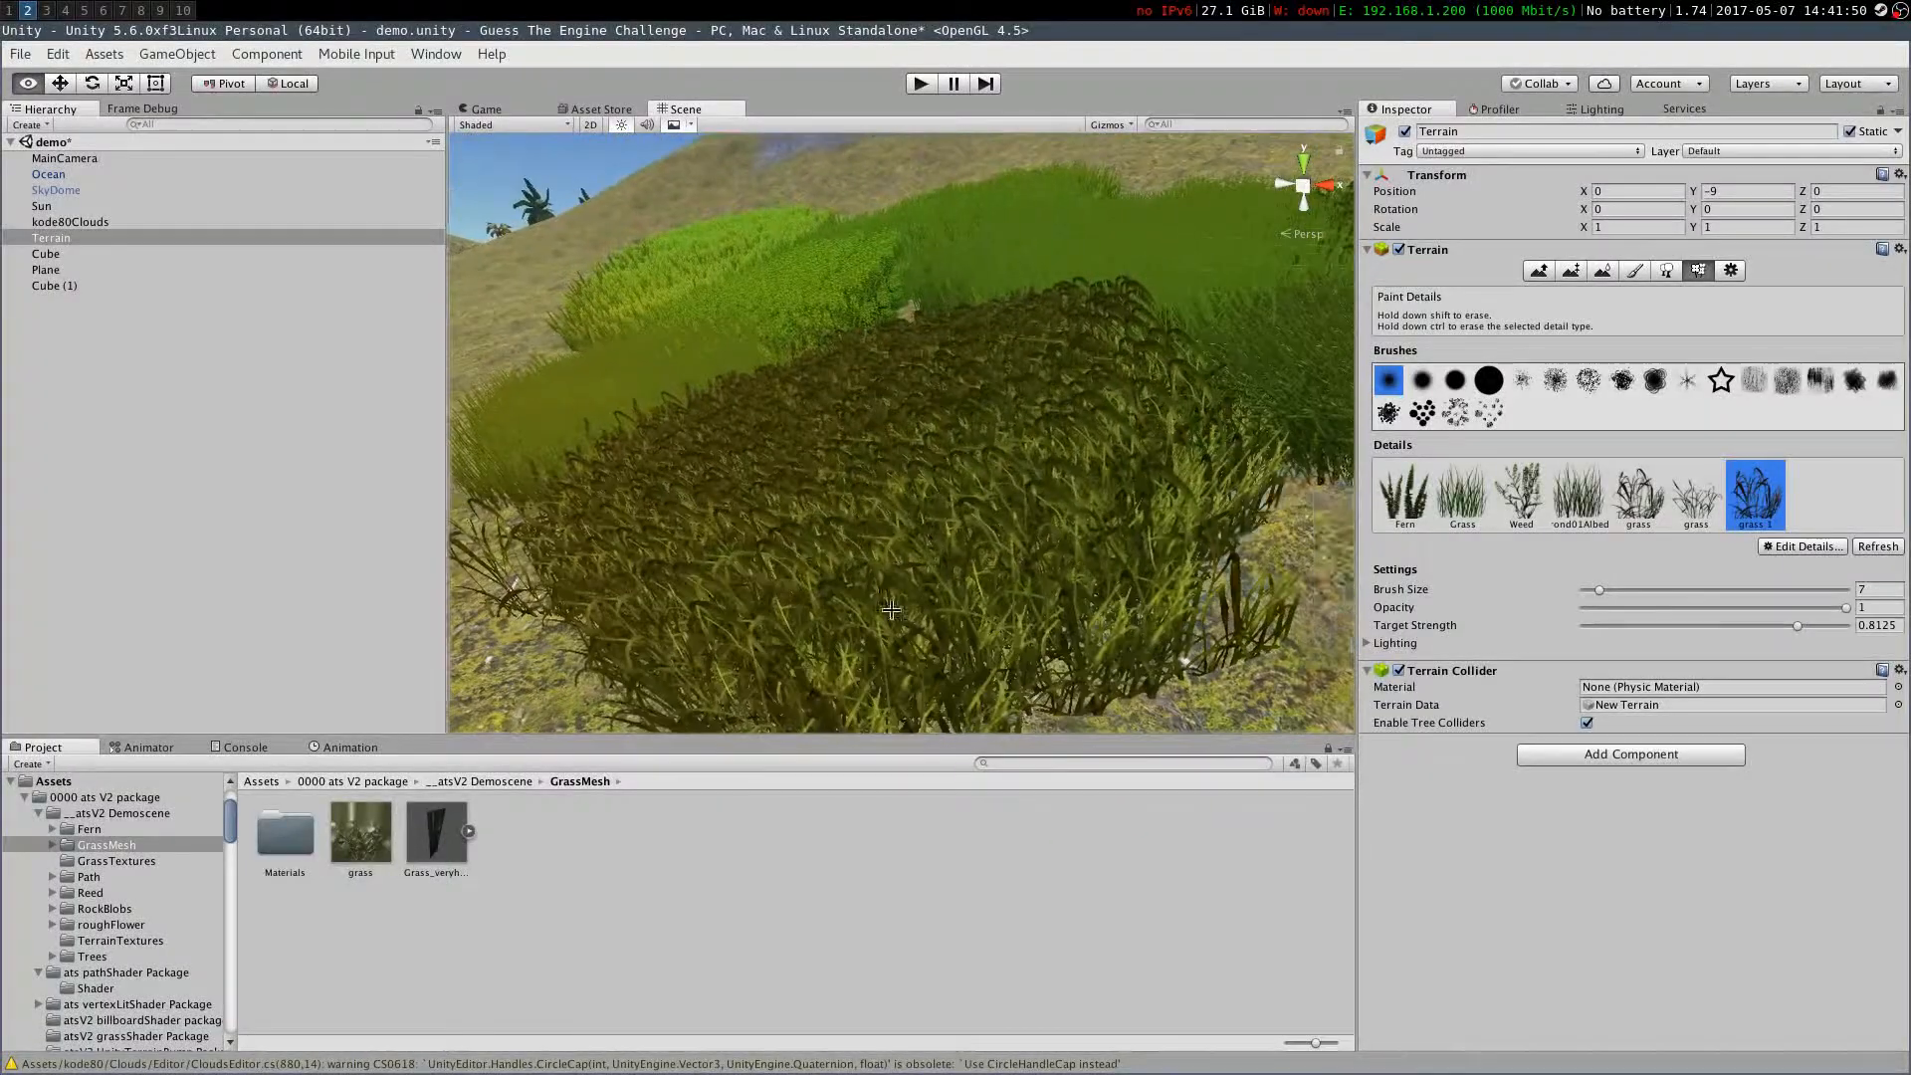
Remove the selected grass detail from the terrain's detail list
{"action": "left_click", "coordinate": [1802, 546]}
{"action": "left_click", "coordinate": [1678, 582]}
{"action": "left_click", "coordinate": [1772, 550]}
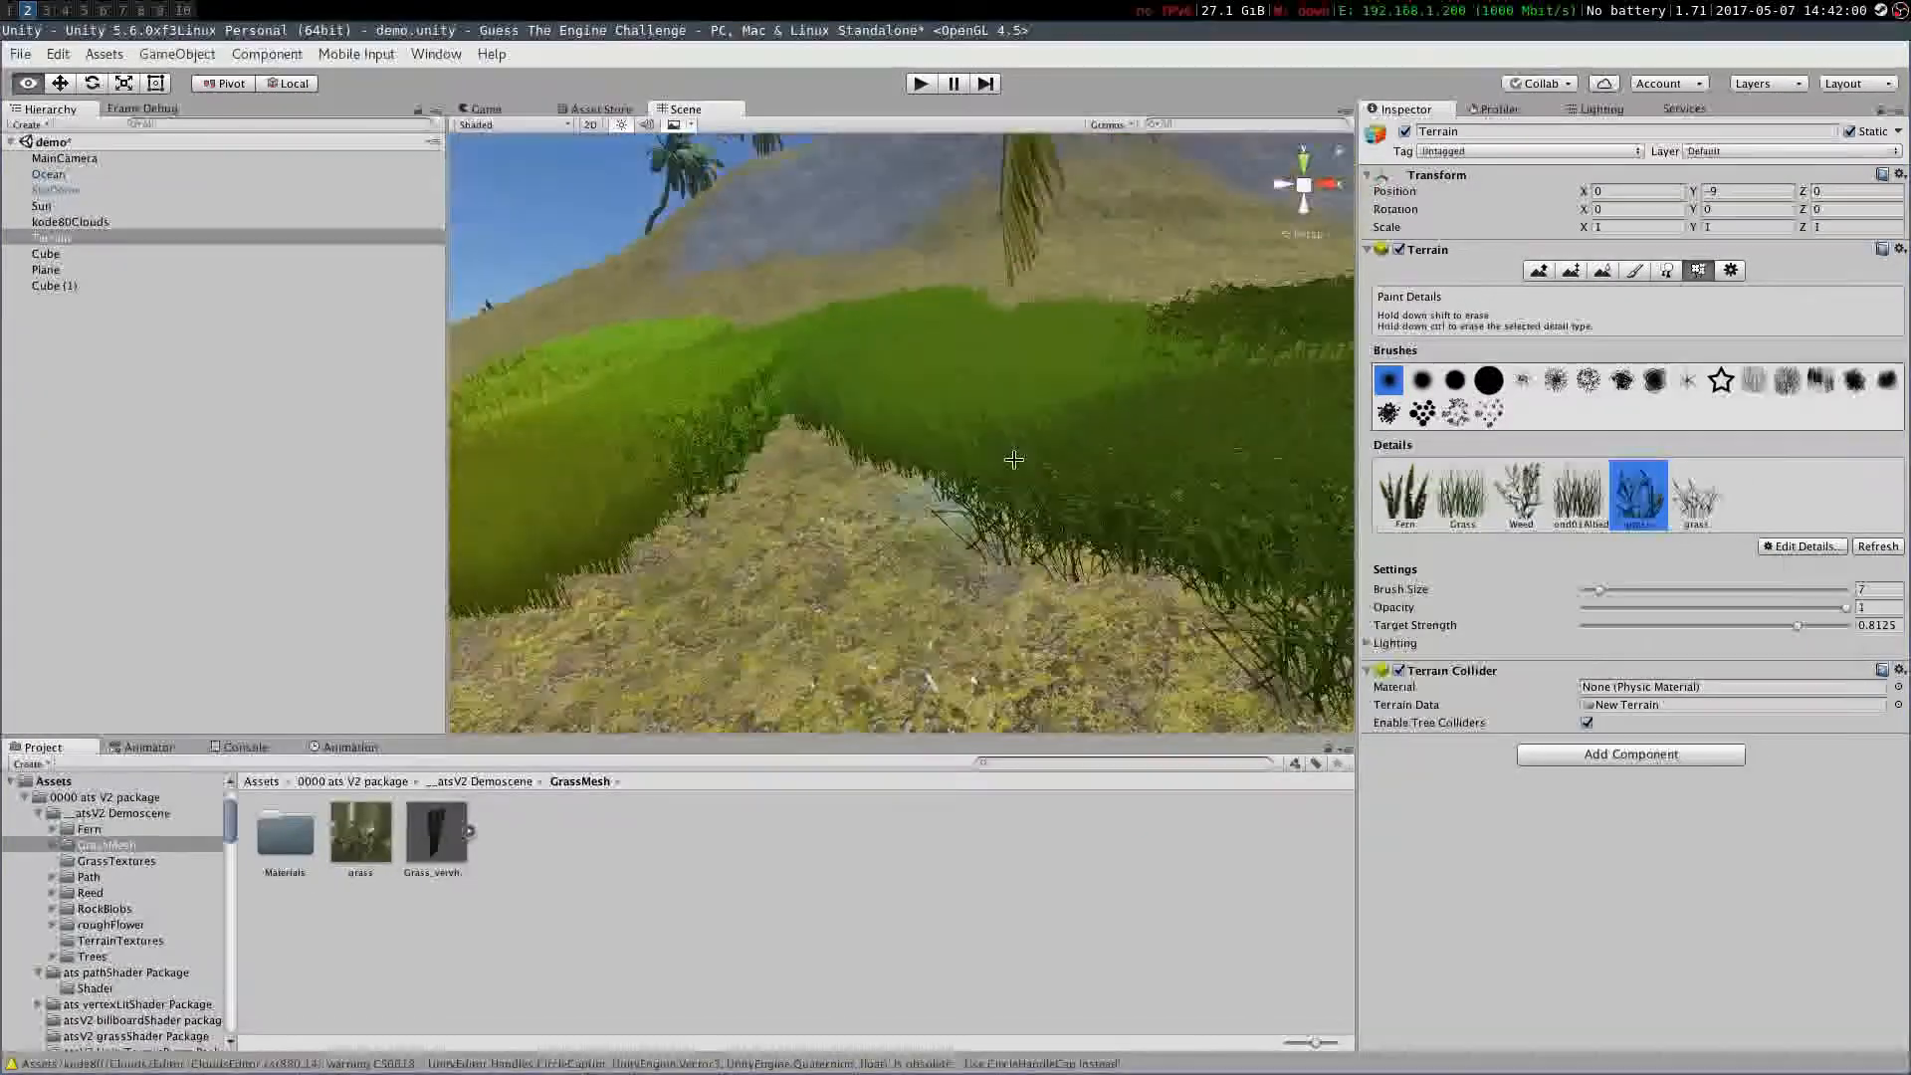
{"action": "mouse_move", "coordinate": [756, 468]}
{"action": "right_mouse_down"}
{"action": "mouse_move", "coordinate": [786, 557]}
{"action": "mouse_move", "coordinate": [877, 598]}
{"action": "right_mouse_up"}
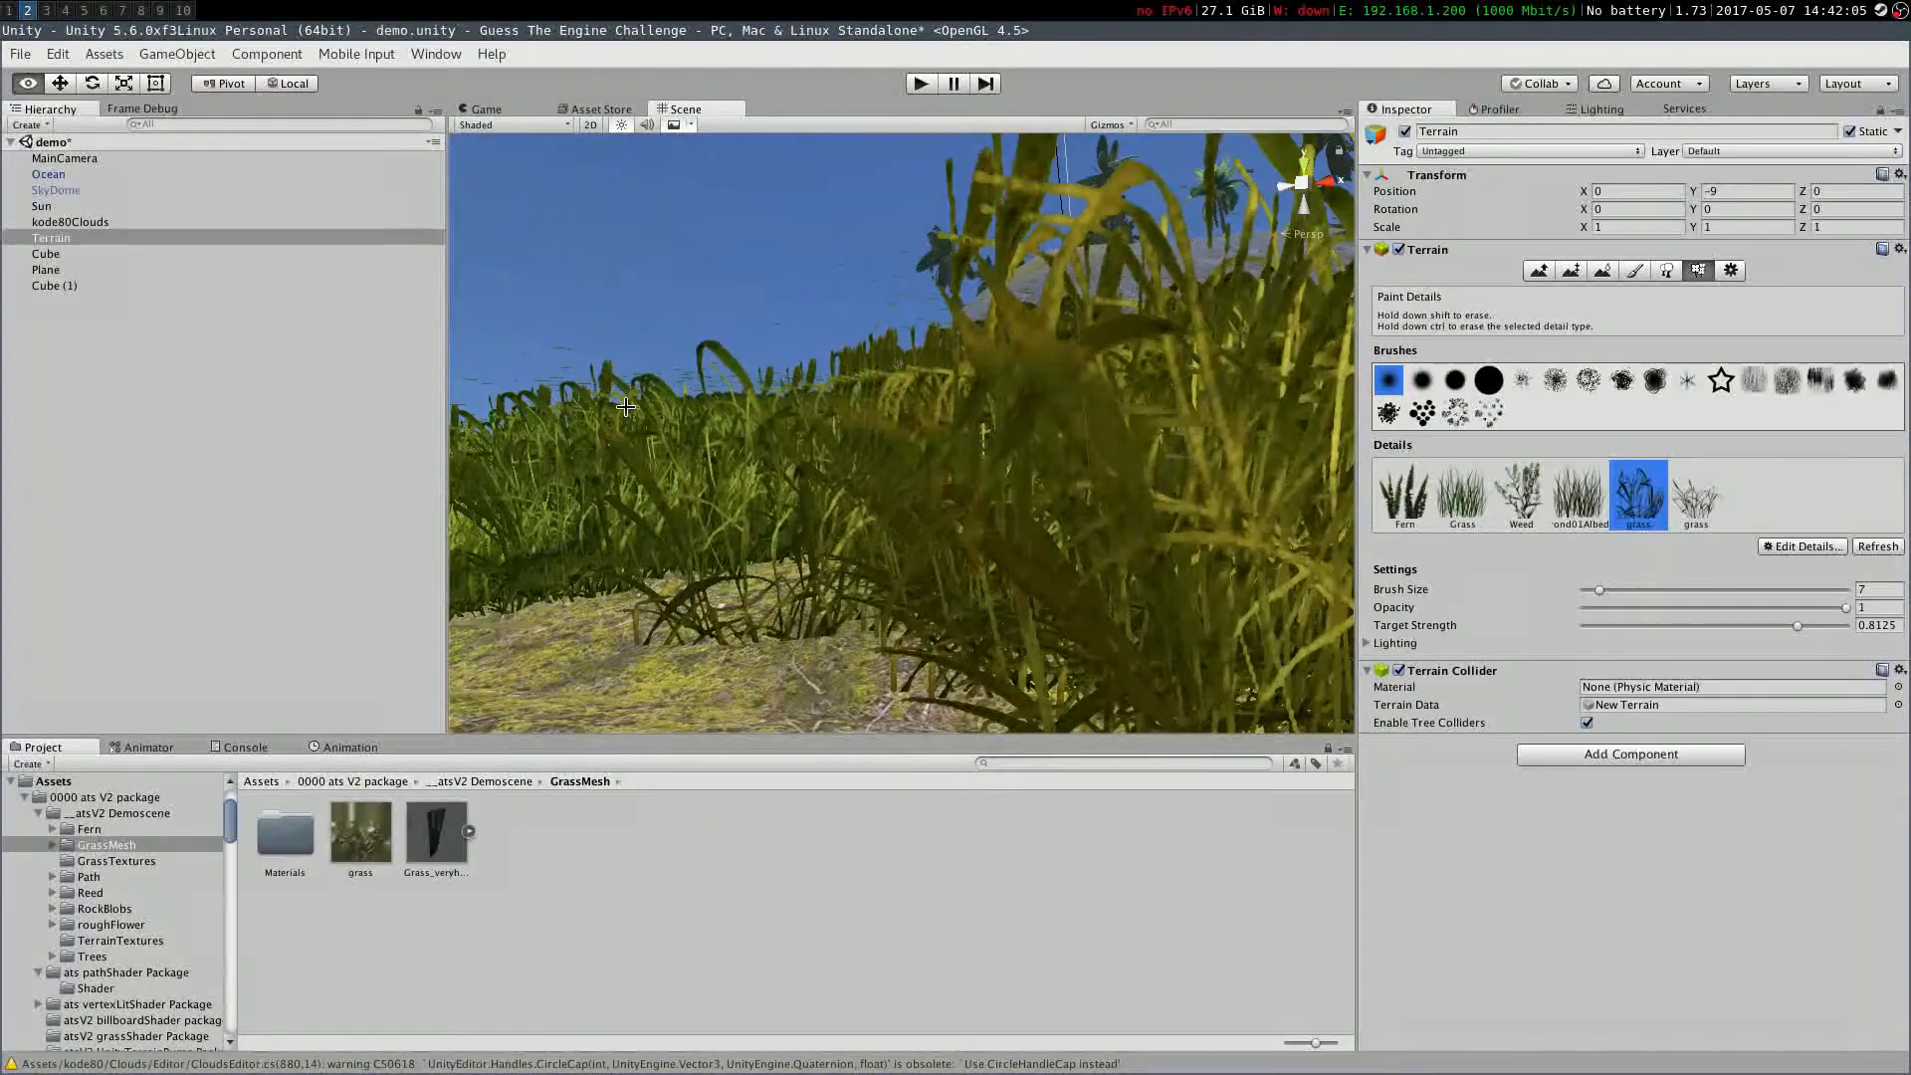
{"action": "left_click", "coordinate": [1802, 546]}
{"action": "left_click", "coordinate": [1696, 639]}
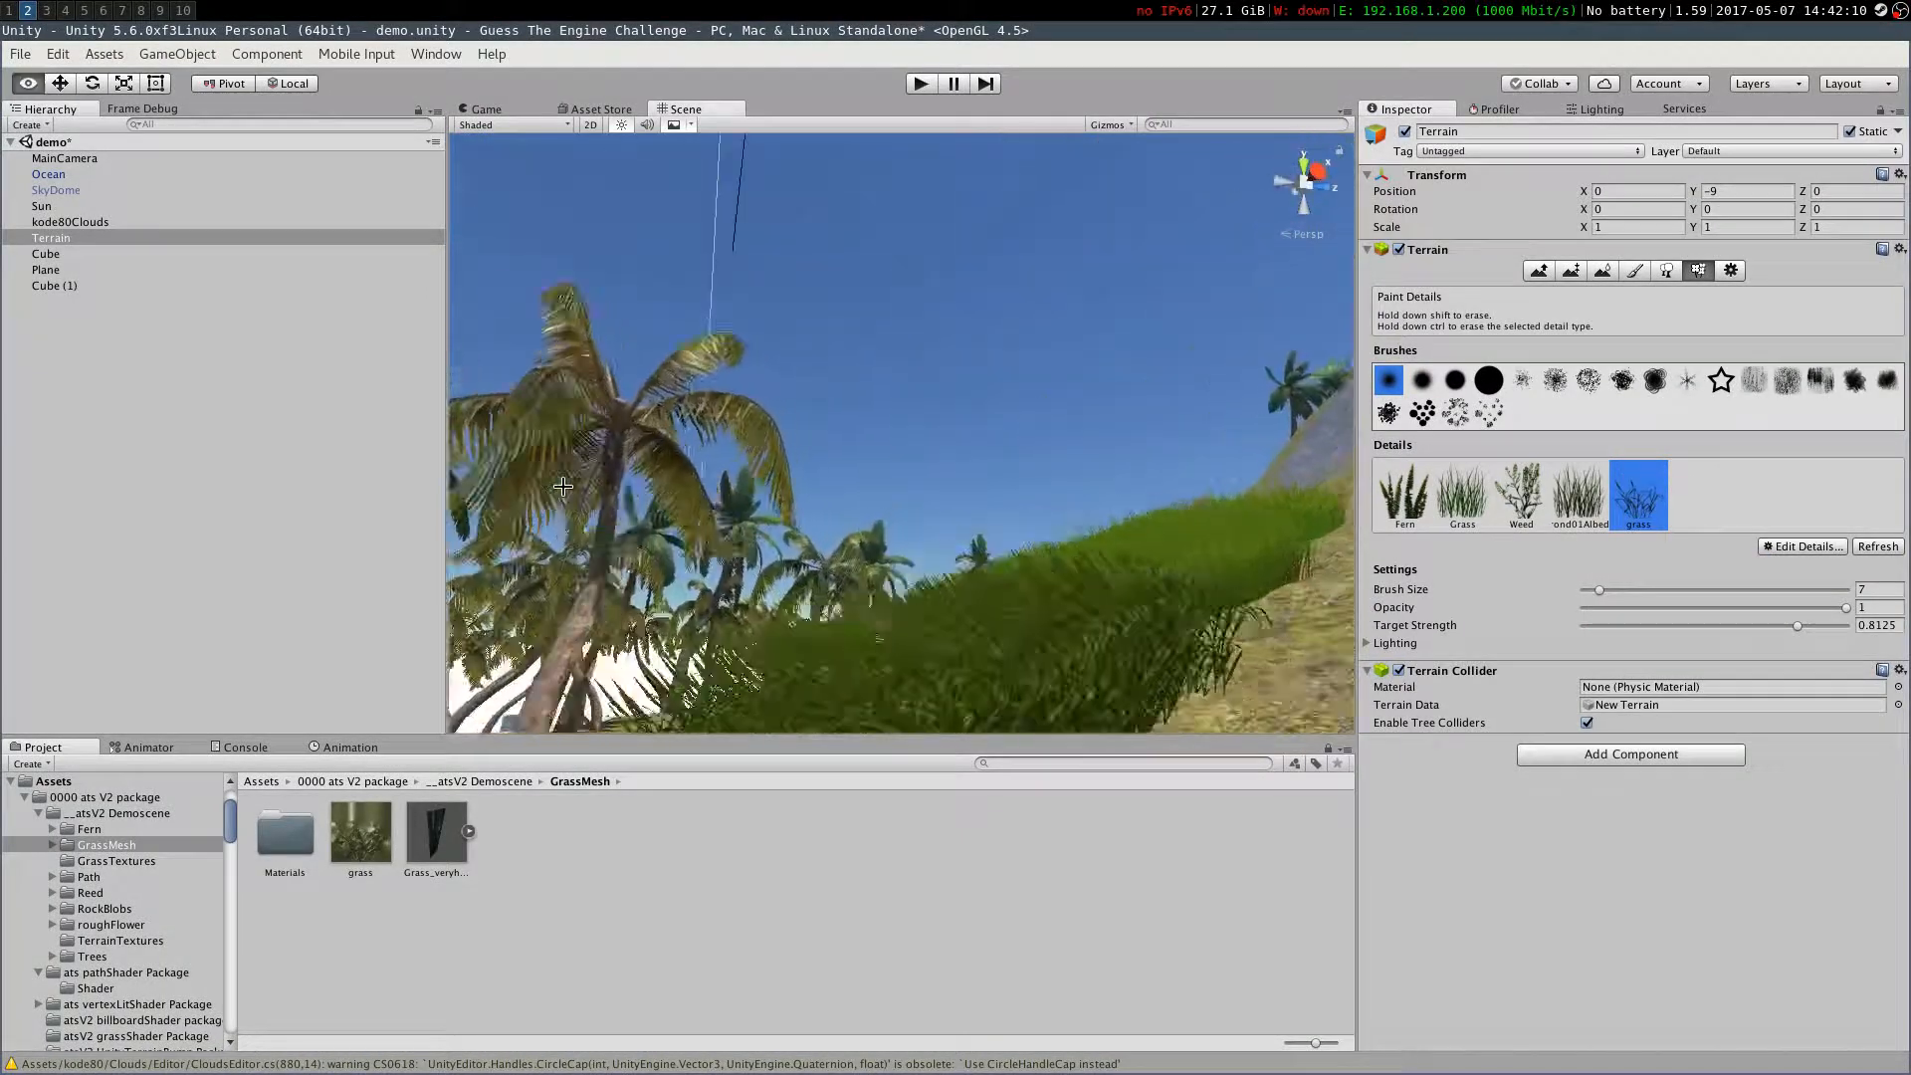
{"action": "right_click_drag", "start_coordinate": [562, 486], "coordinate": [567, 487]}
Remove the Grass detail from the terrain
{"action": "left_click", "coordinate": [1521, 492]}
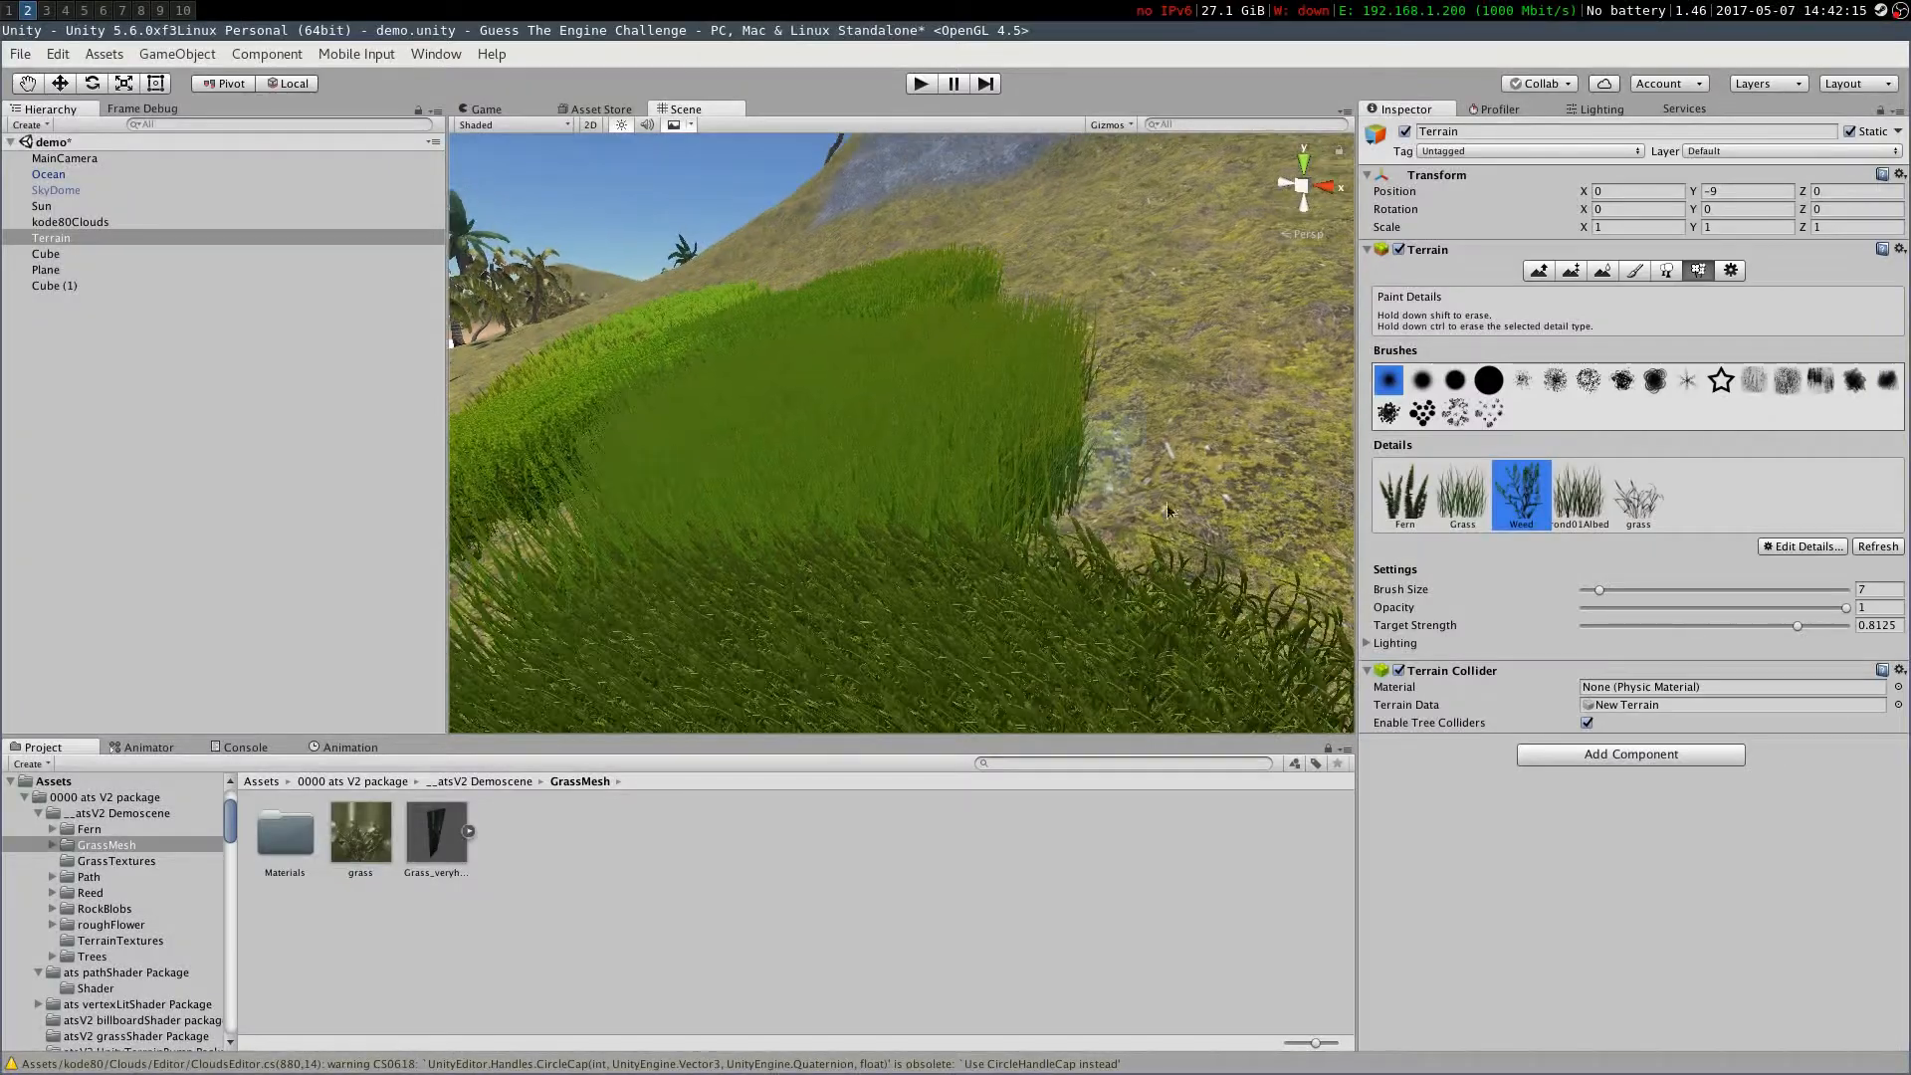
{"action": "left_click", "coordinate": [1462, 493]}
{"action": "right_click_drag", "start_coordinate": [866, 543], "coordinate": [1184, 384]}
{"action": "left_click", "coordinate": [1802, 547]}
{"action": "left_click", "coordinate": [1692, 642]}
Edit the GrassFrond01AlbedoAlpha detail: width 0.1 to 0.2 and height 0.1 to 0.3
{"action": "right_click_drag", "start_coordinate": [1178, 580], "coordinate": [975, 533]}
{"action": "left_click", "coordinate": [1520, 493]}
{"action": "left_click", "coordinate": [1802, 546]}
{"action": "left_click", "coordinate": [1635, 609]}
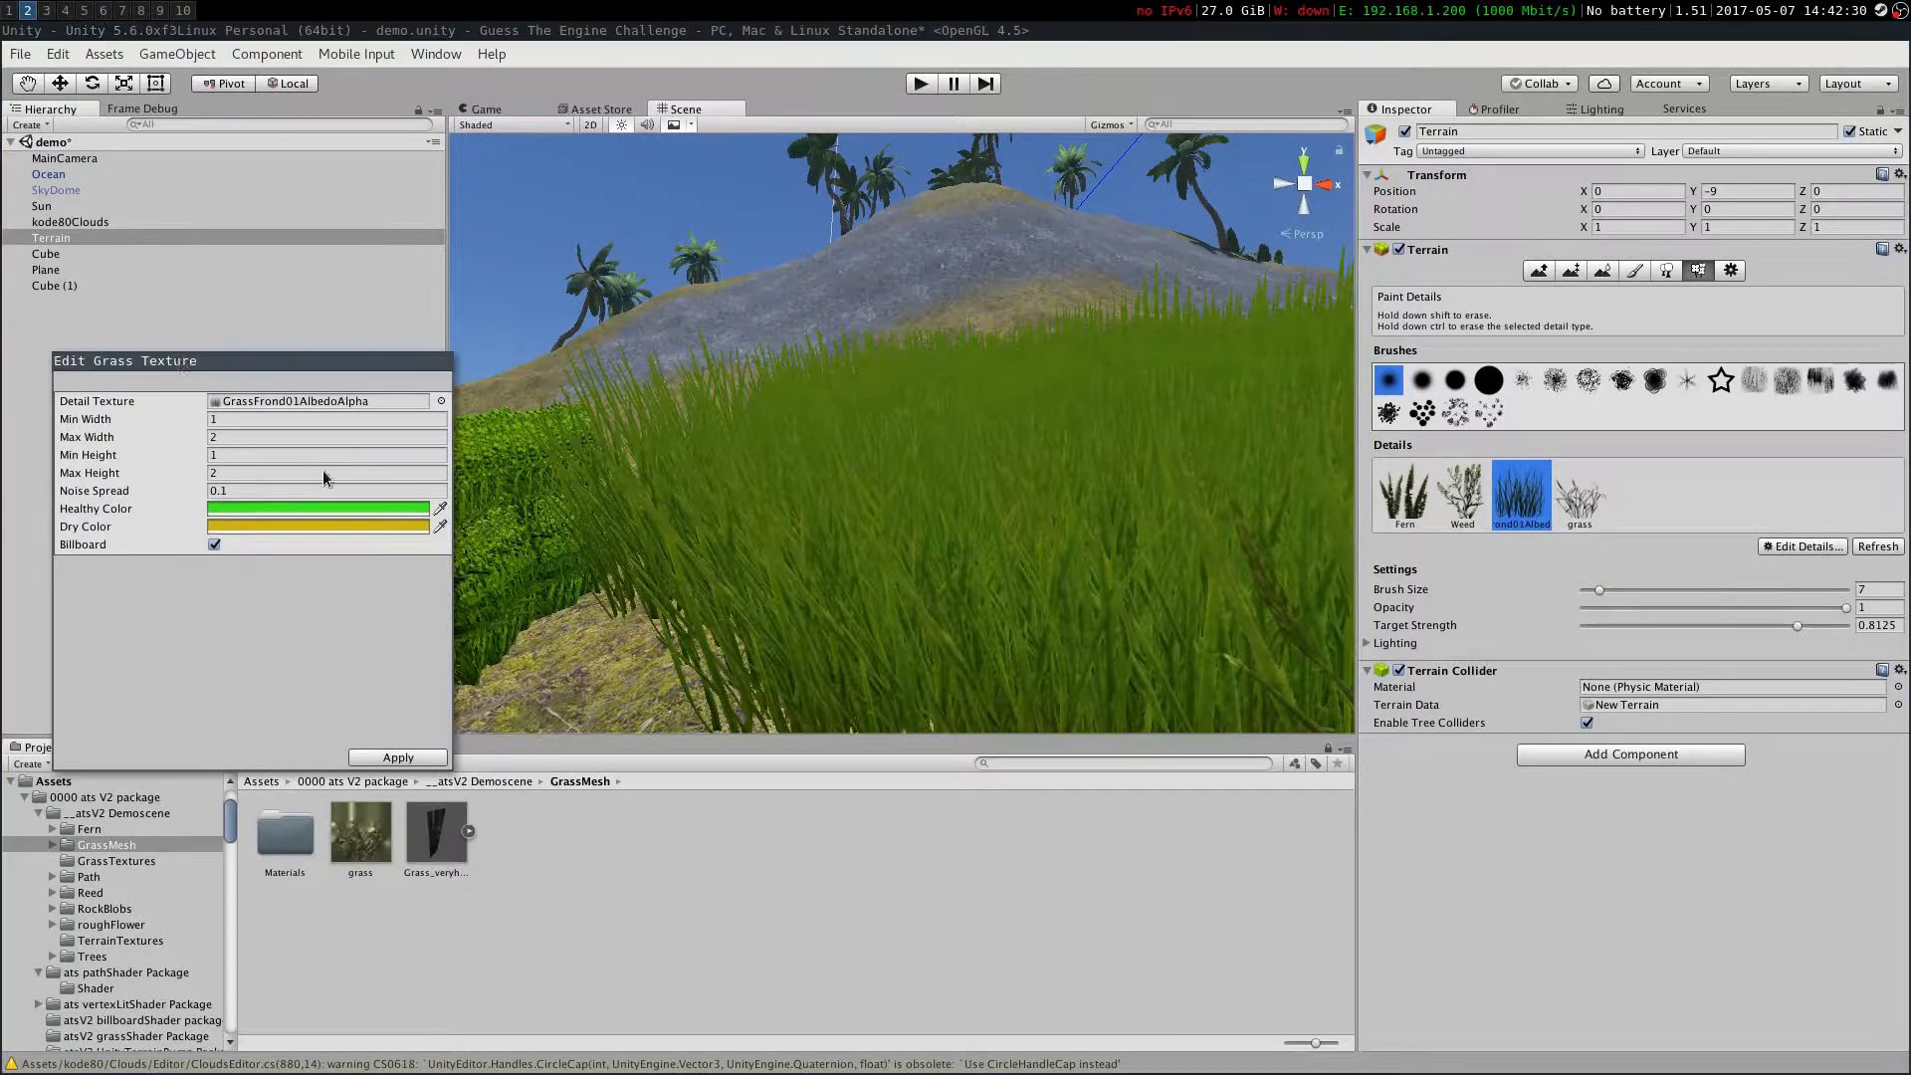
{"action": "type", "text": "0.1"}
{"action": "key", "text": "Tab"}
{"action": "type", "text": "0.2"}
{"action": "key", "text": "Tab"}
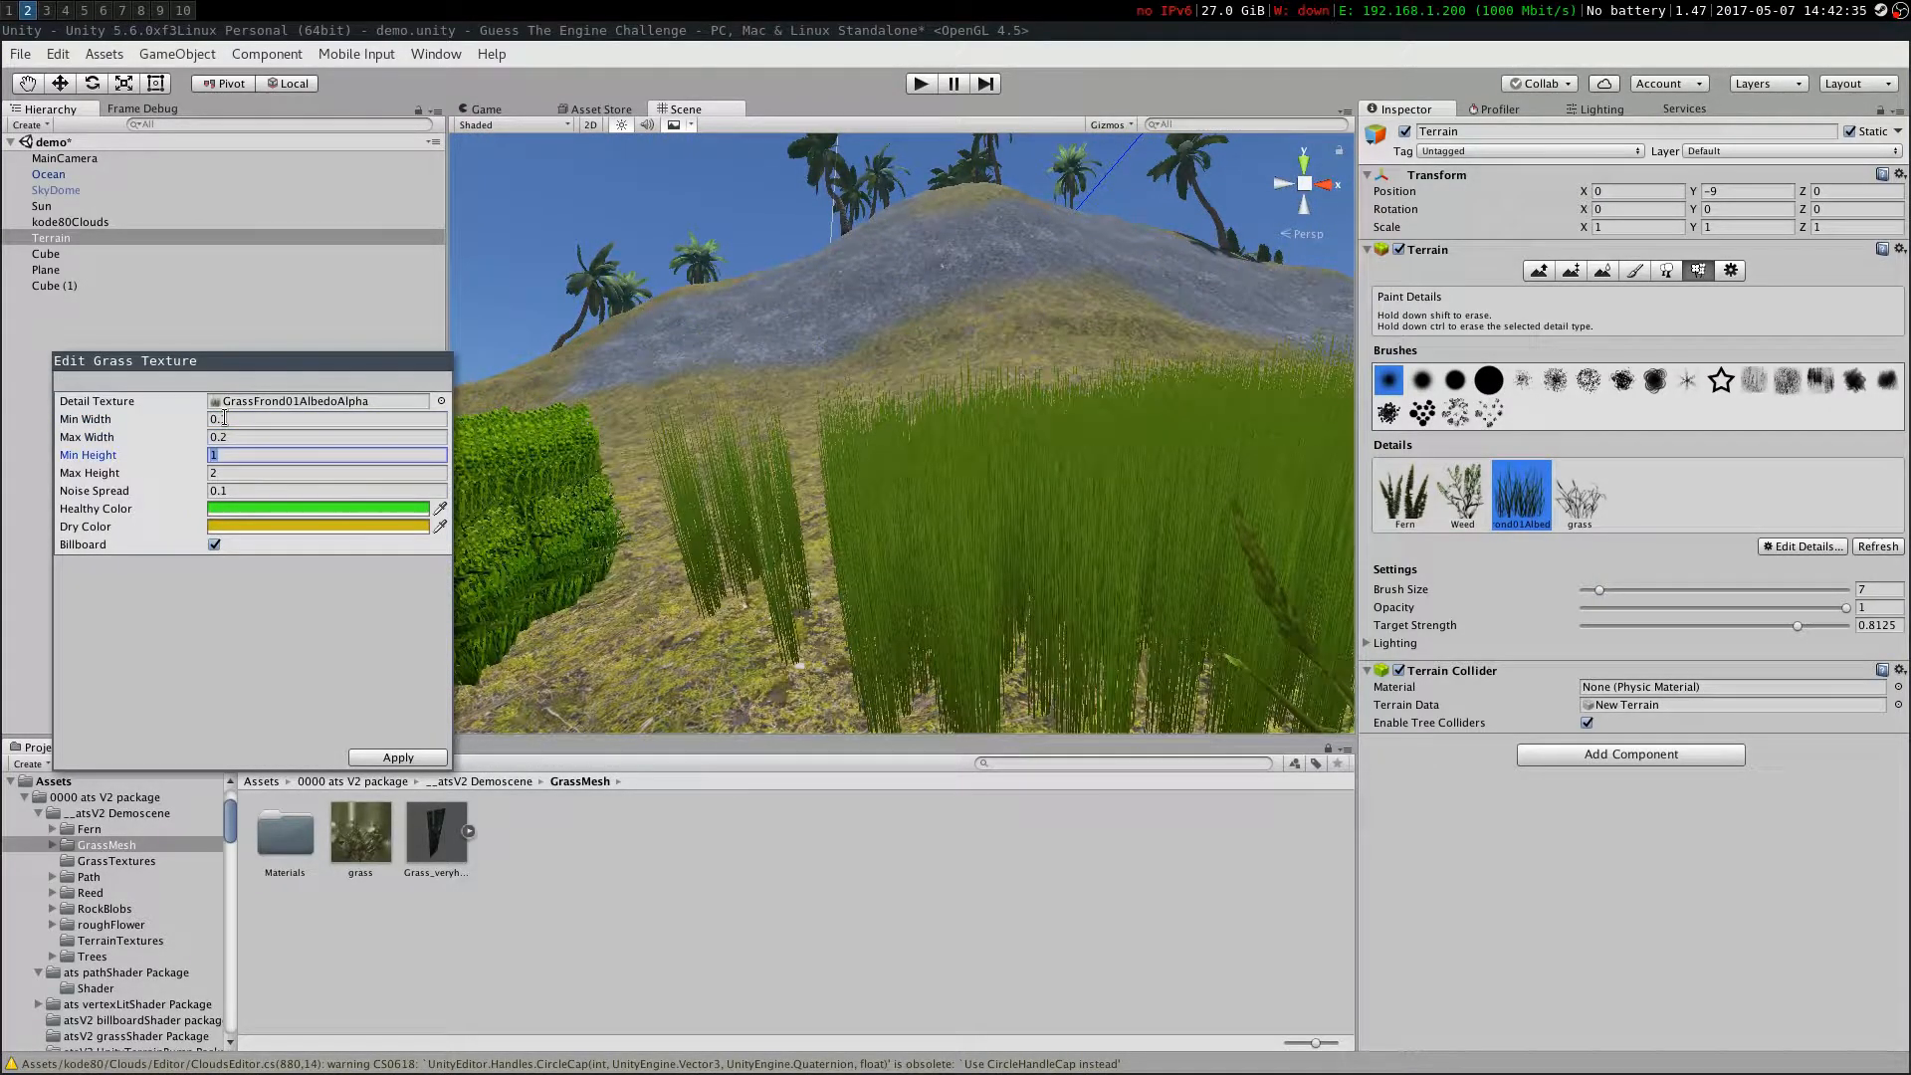
{"action": "type", "text": ".1"}
{"action": "type", "text": ".3"}
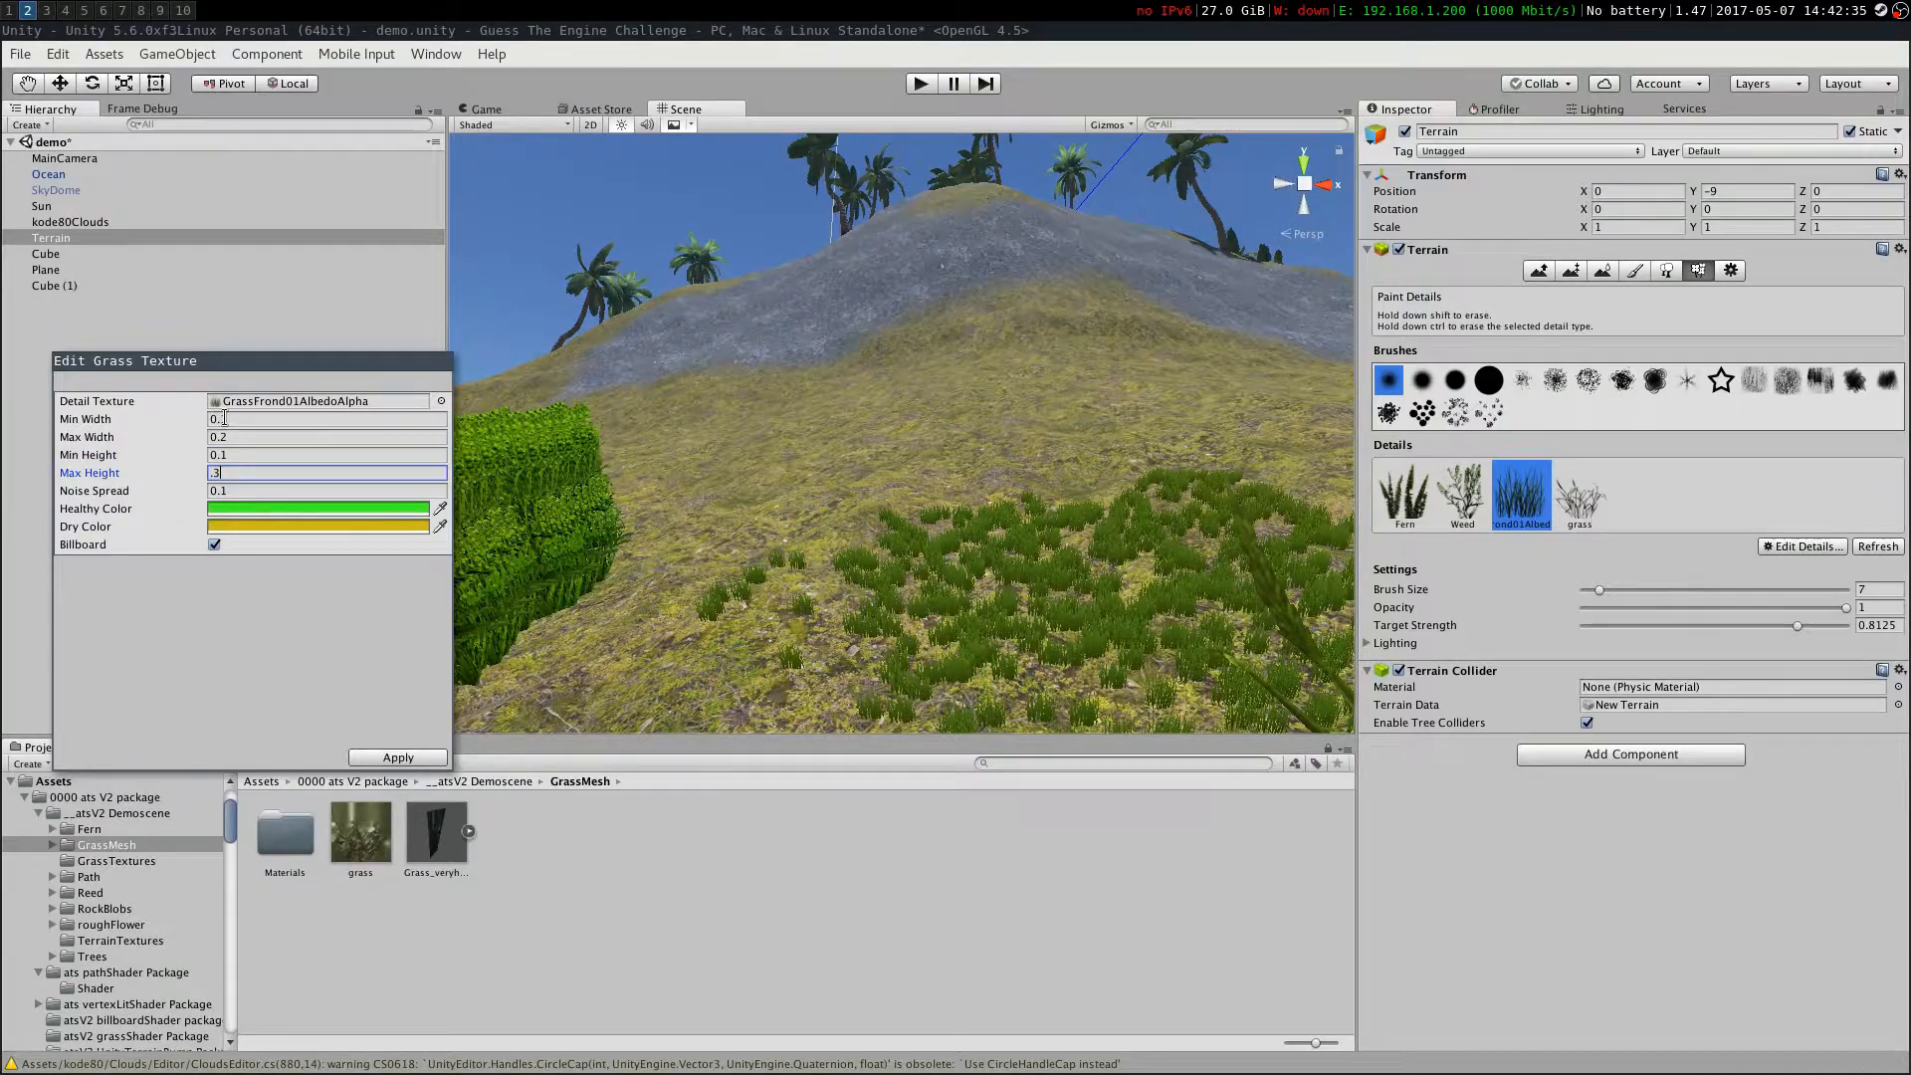
{"action": "left_click", "coordinate": [400, 759]}
Paint the GrassFrond detail onto the slope in the scene
{"action": "right_click_drag", "start_coordinate": [789, 478], "coordinate": [338, 716]}
Edit the grass detail: turn off Billboard, width 0.1 to 0.5, height 0.1 to 1, and apply
{"action": "left_click", "coordinate": [1581, 496]}
{"action": "left_click", "coordinate": [1781, 549]}
{"action": "left_click", "coordinate": [1763, 613]}
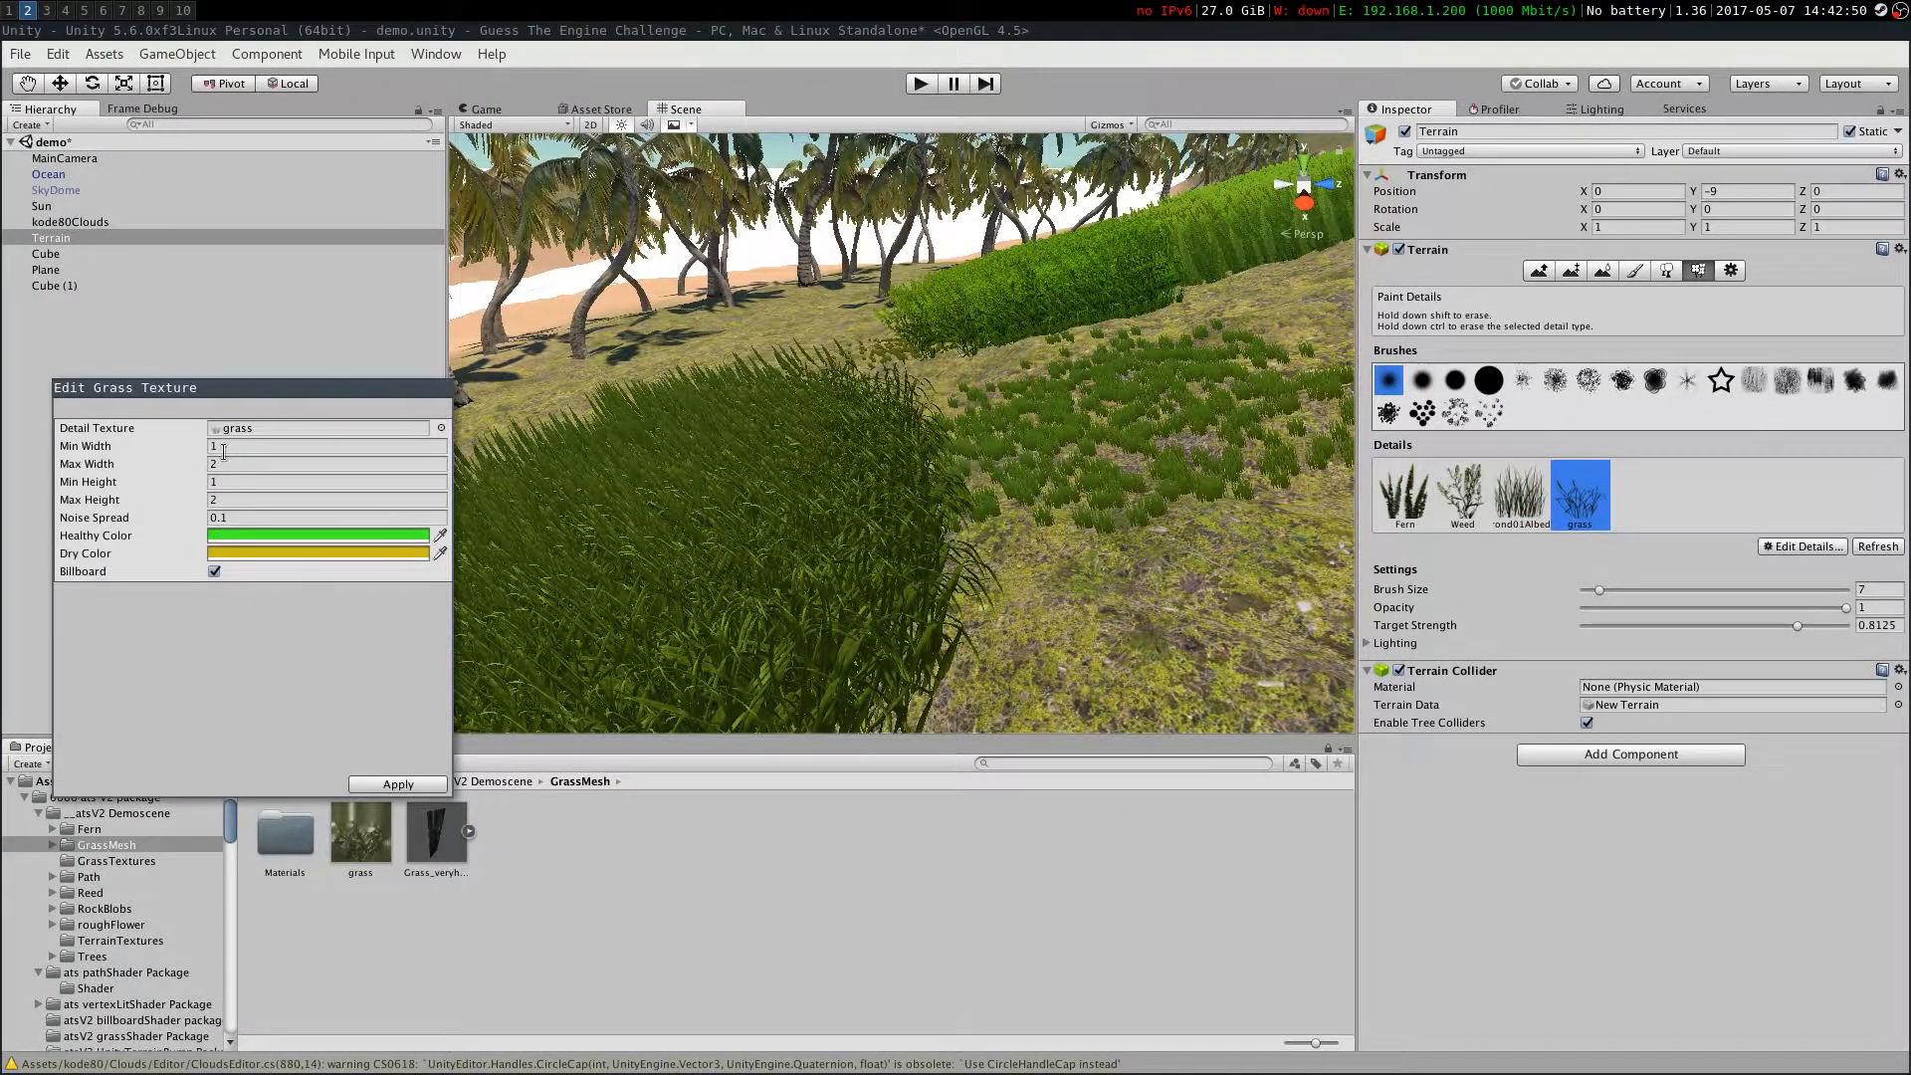
{"action": "left_click", "coordinate": [214, 571]}
{"action": "type", "text": "1.3"}
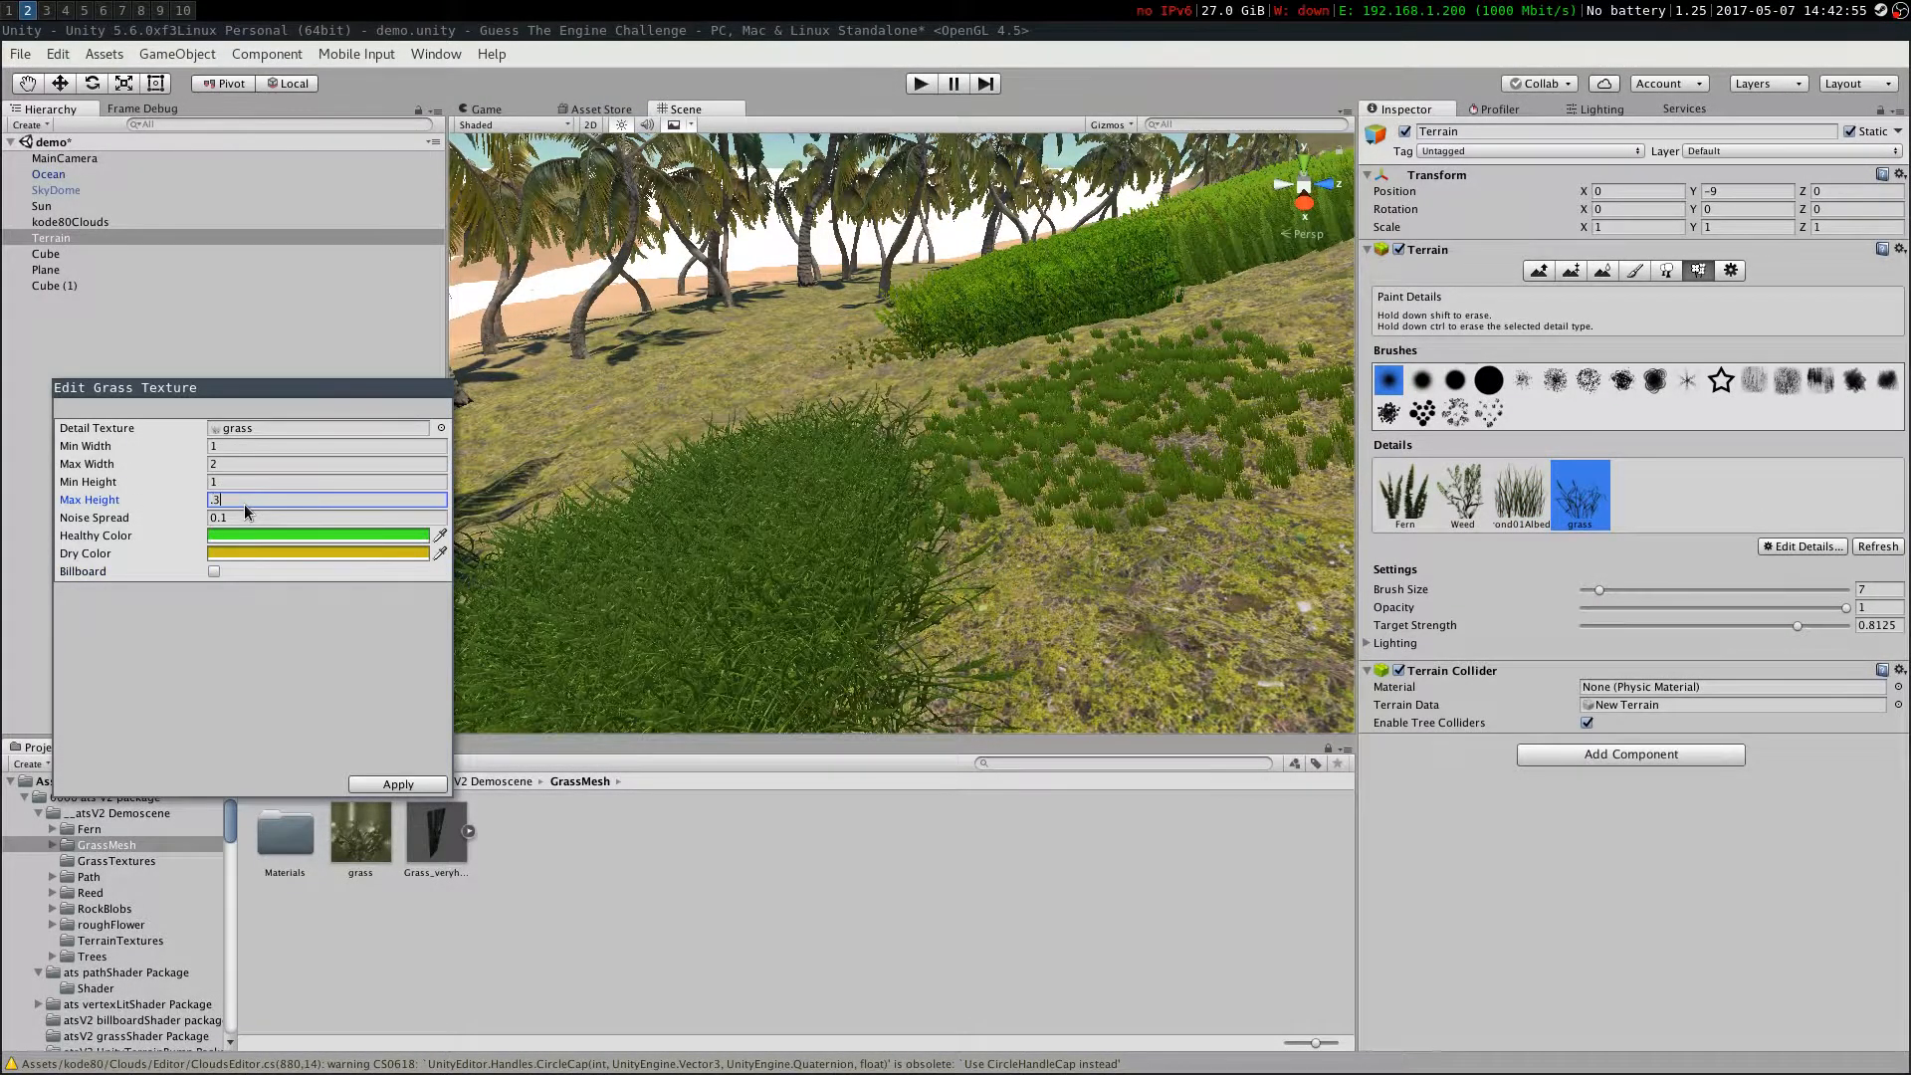
{"action": "left_click", "coordinate": [252, 488]}
{"action": "type", "text": ".1"}
{"action": "left_click", "coordinate": [237, 448]}
{"action": "type", "text": ".1"}
{"action": "key", "text": "Tab"}
{"action": "type", "text": ".3"}
{"action": "key", "text": "BackSpace"}
{"action": "type", "text": "5"}
{"action": "key", "text": "Return"}
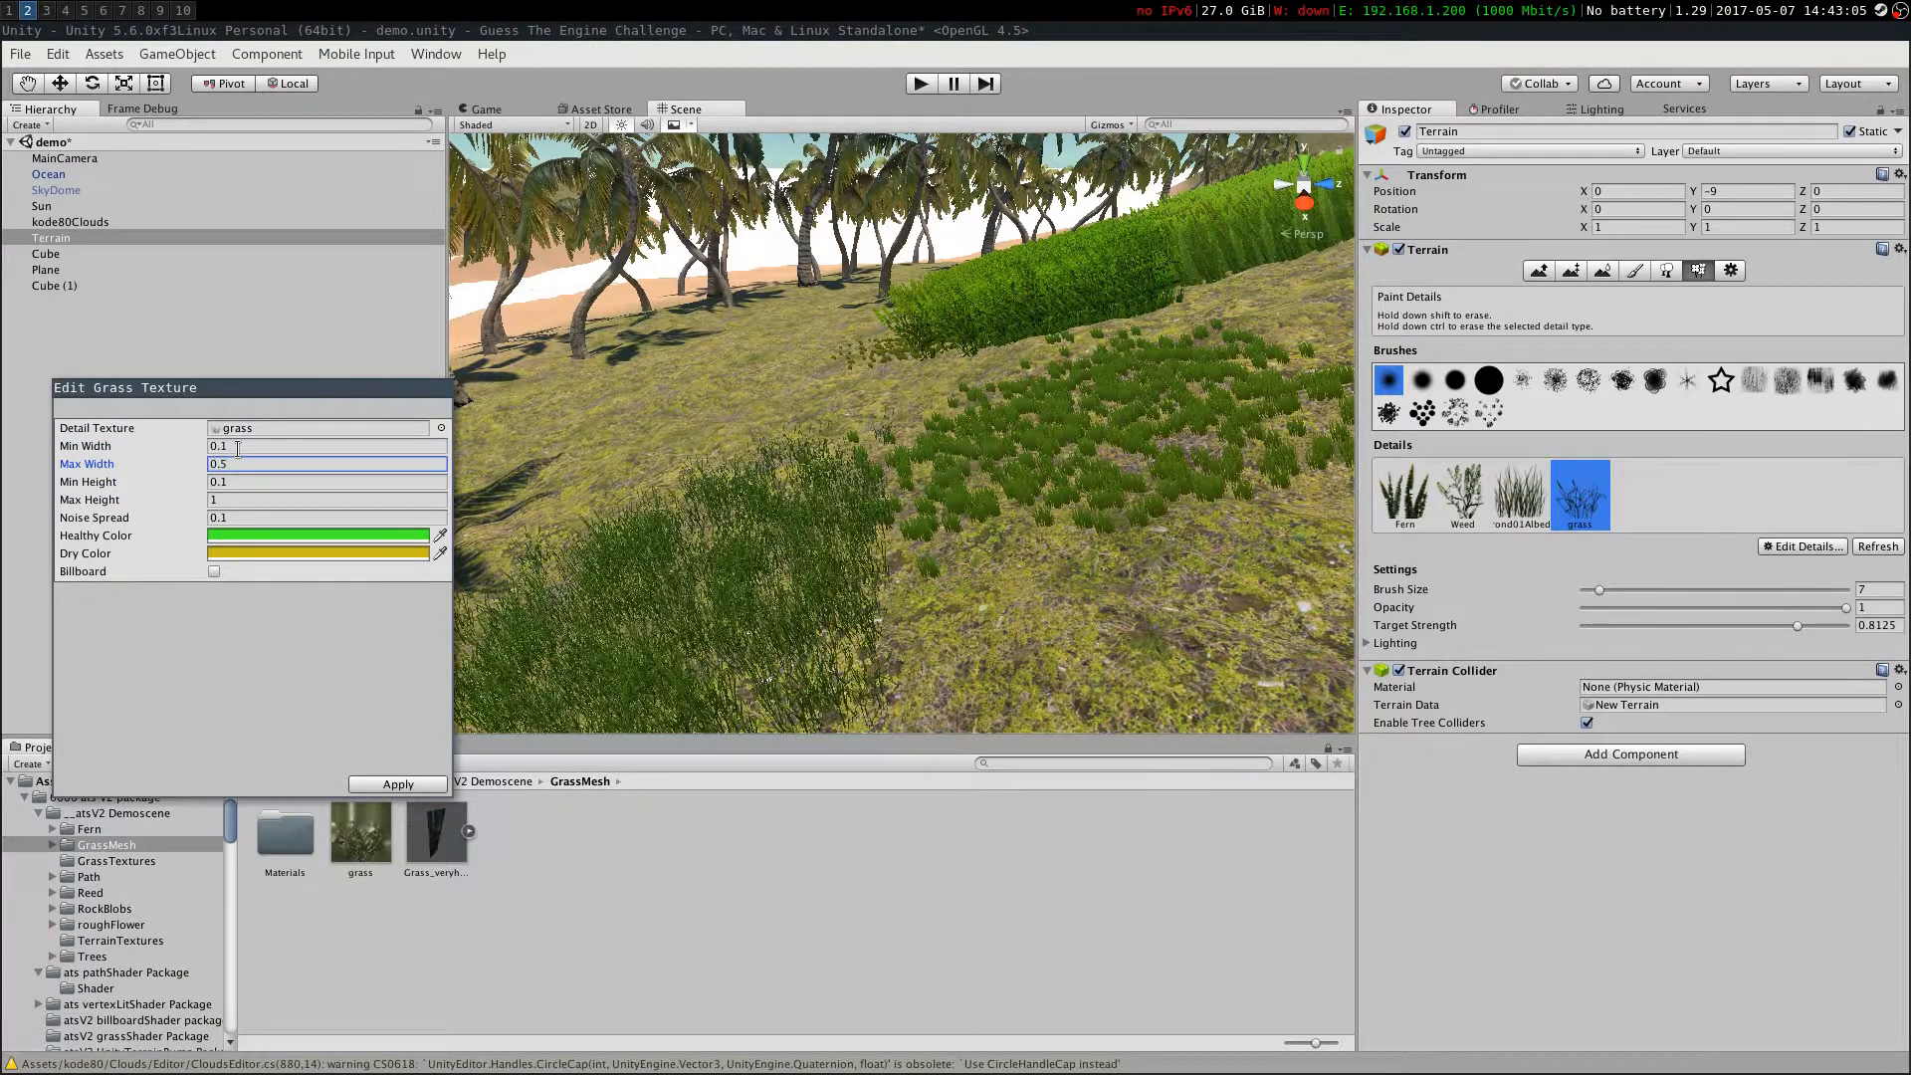
{"action": "left_click", "coordinate": [397, 784]}
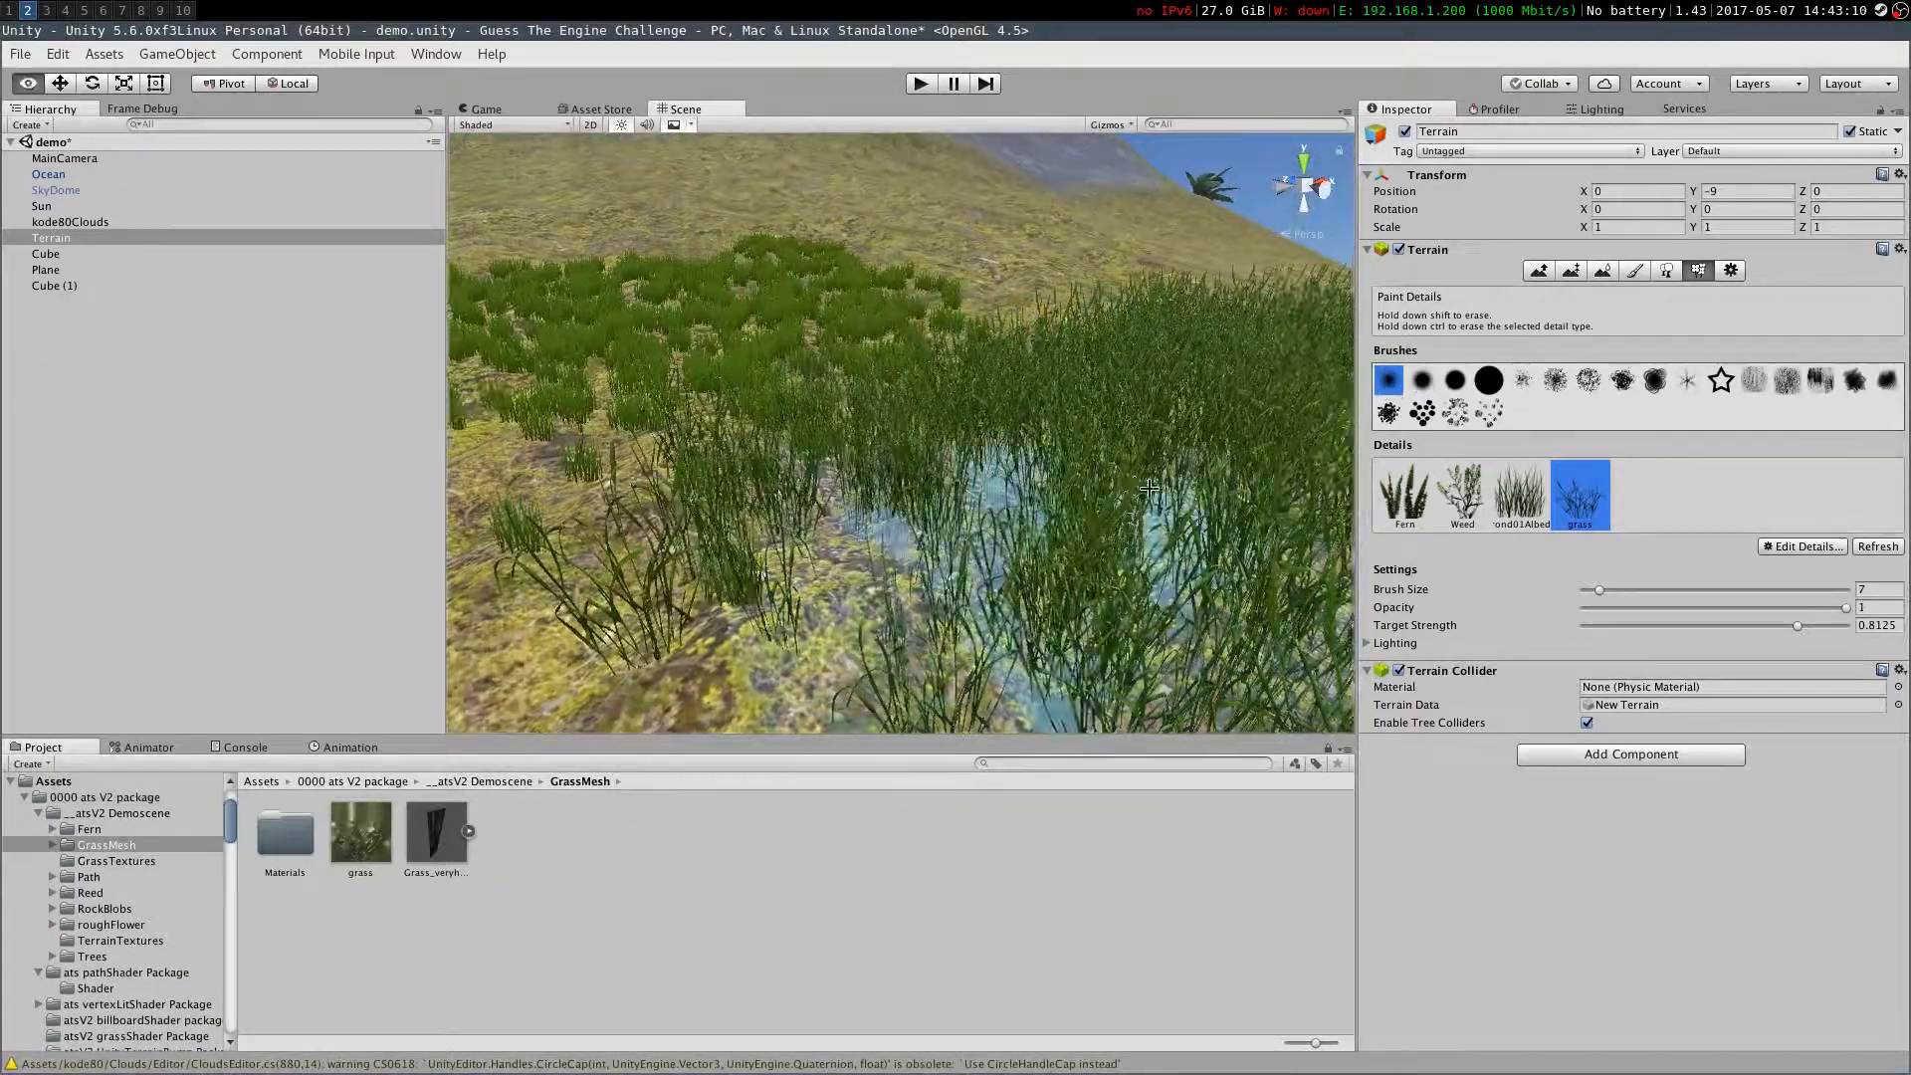
Set the grass detail's maximum height to 0.3, apply, and paint it across the slope
{"action": "left_click", "coordinate": [1784, 546]}
{"action": "left_click", "coordinate": [1762, 619]}
{"action": "left_click", "coordinate": [239, 509]}
{"action": "left_click", "coordinate": [242, 524]}
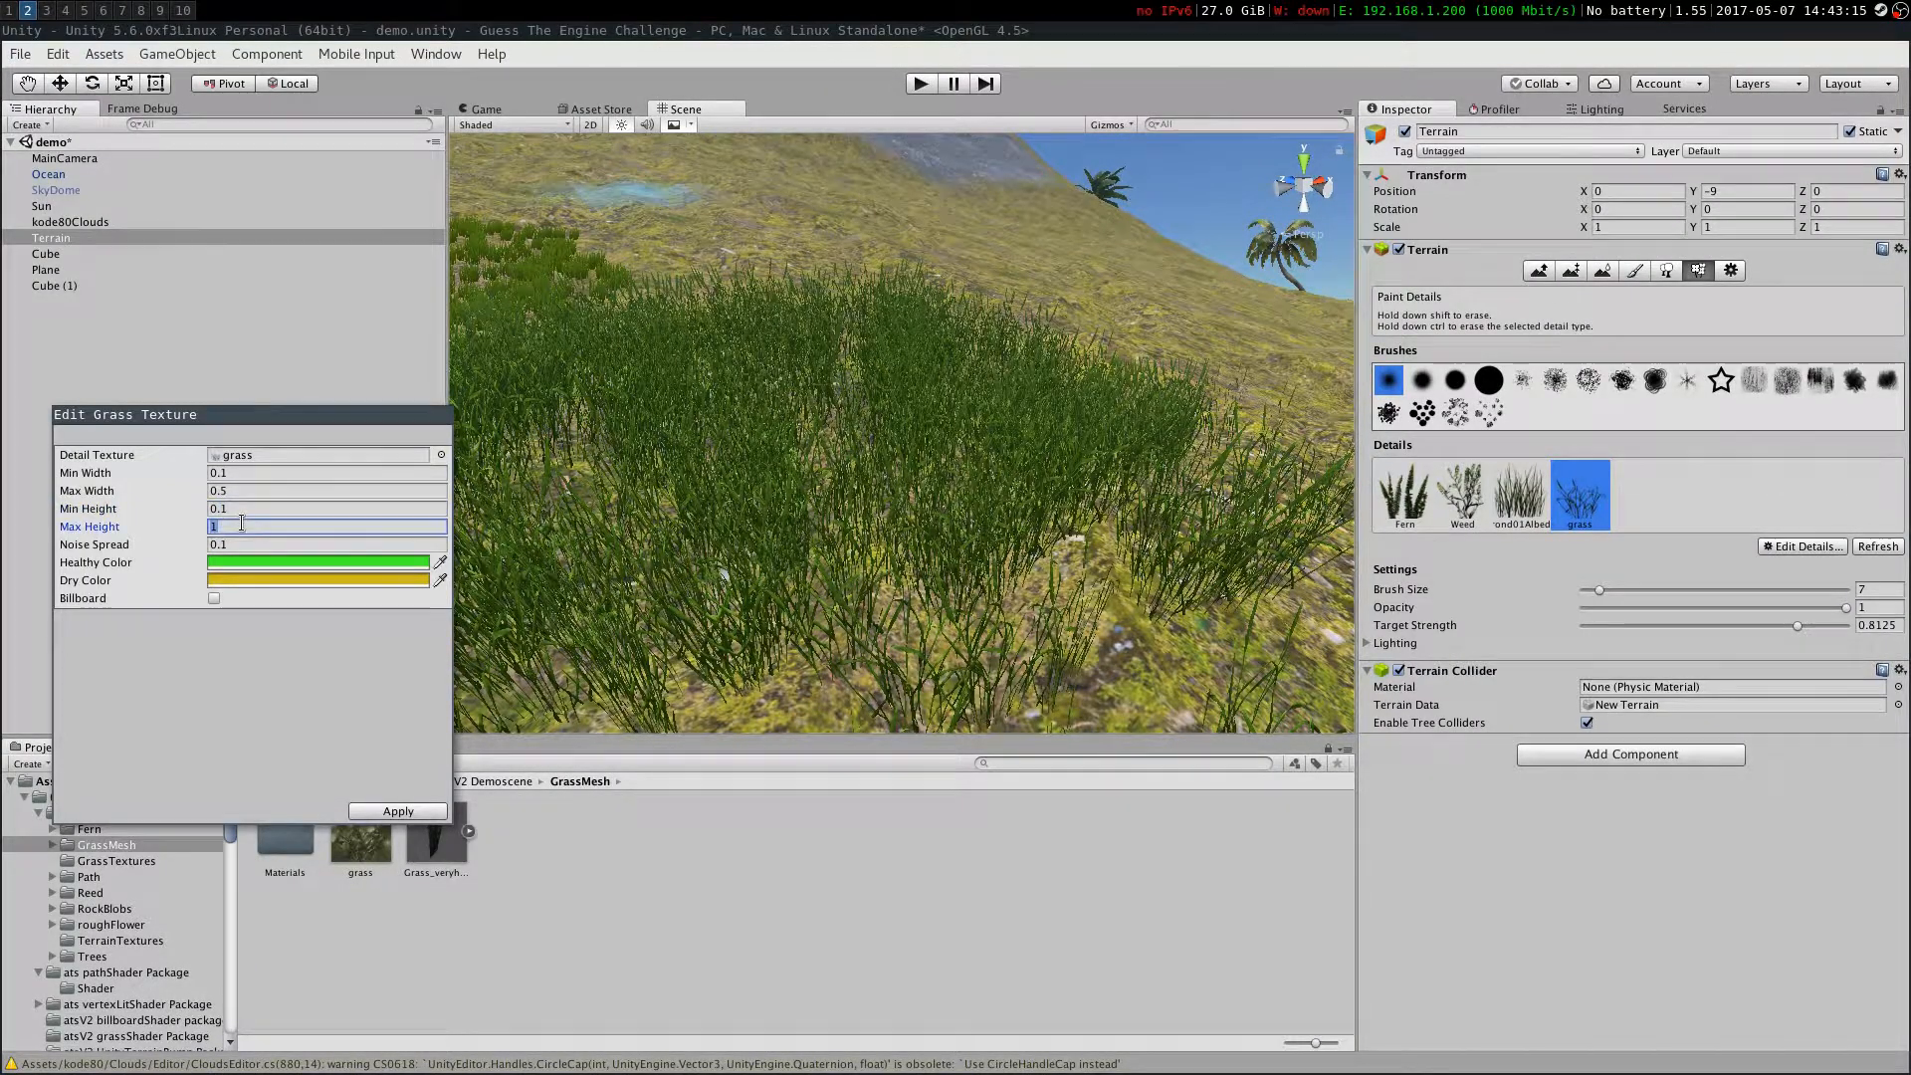
{"action": "type", "text": ".3"}
{"action": "left_click", "coordinate": [398, 811]}
{"action": "right_click_drag", "start_coordinate": [703, 463], "coordinate": [1244, 558]}
Edit the Weed detail: minimum width 0.1, maximum width 0.3, minimum height 0.1
{"action": "left_click", "coordinate": [1462, 494]}
{"action": "left_click", "coordinate": [1803, 545]}
{"action": "left_click", "coordinate": [1692, 610]}
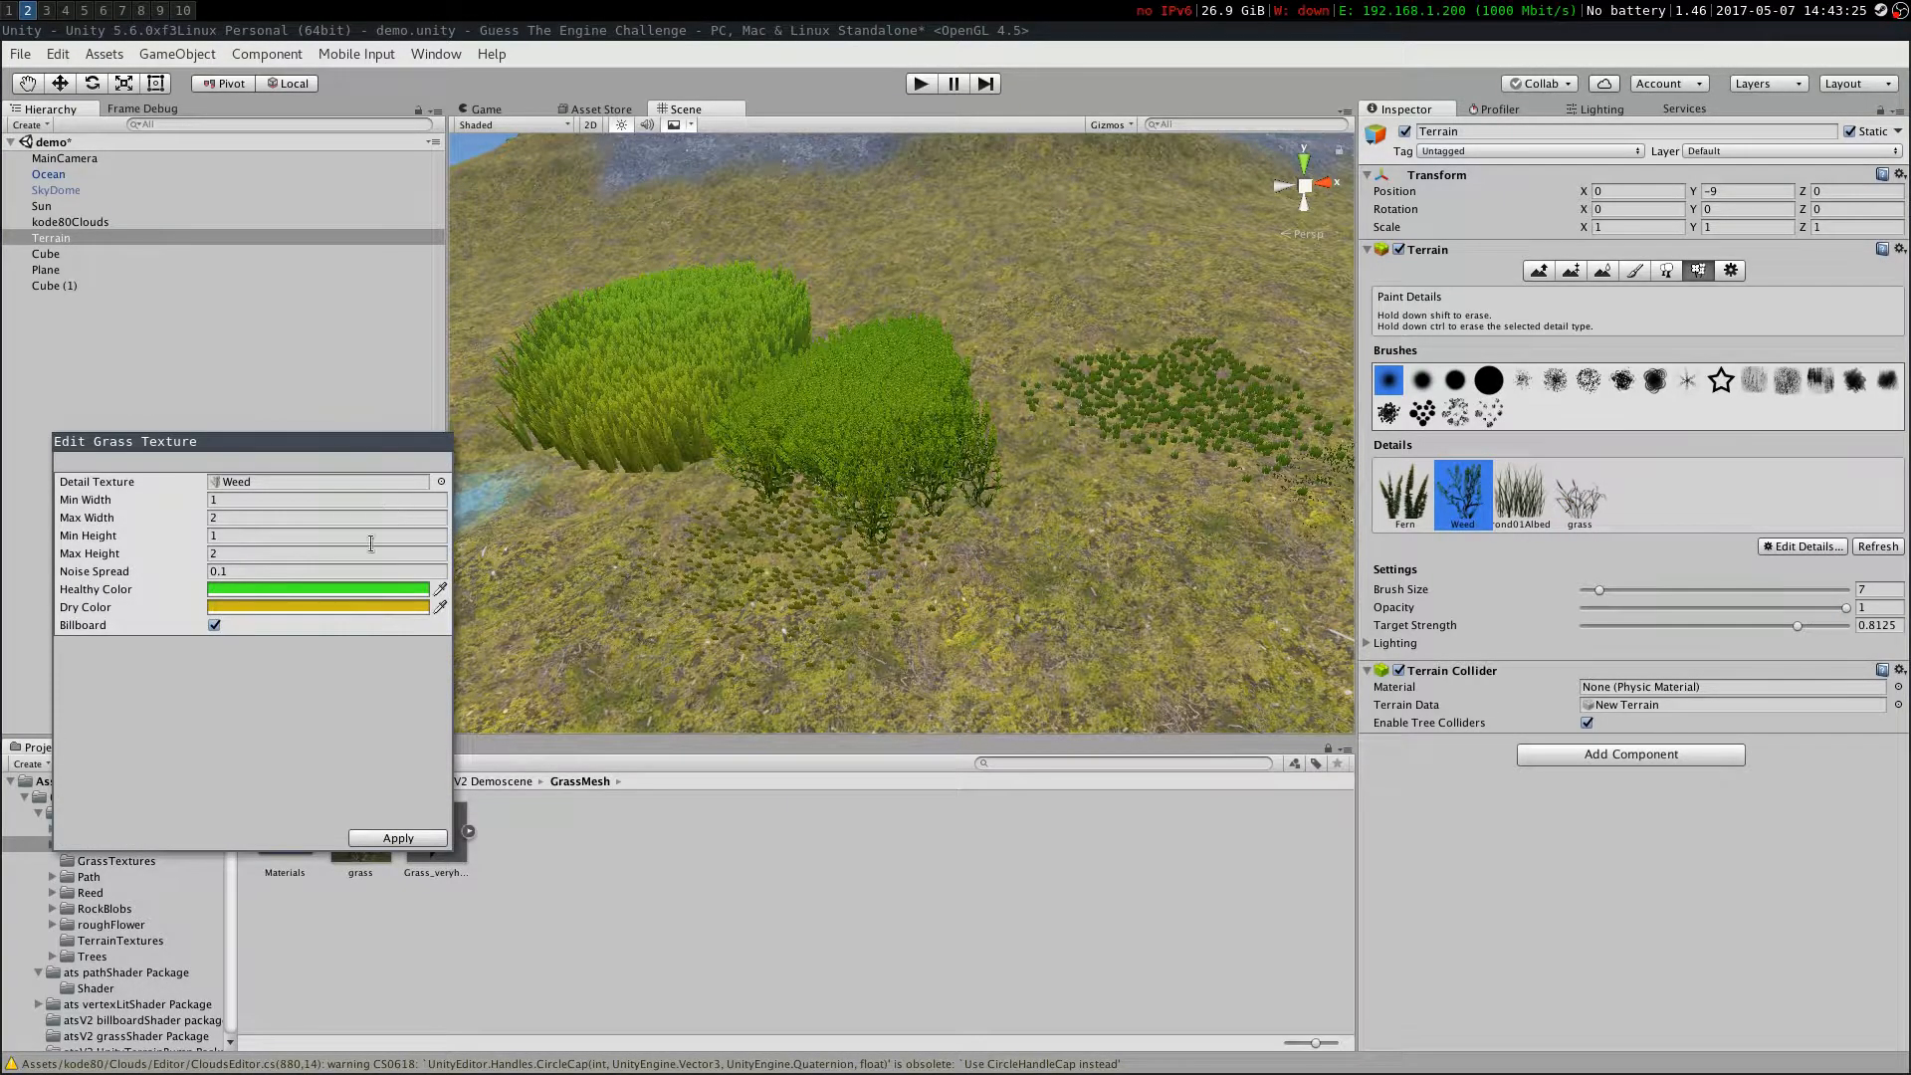
{"action": "left_click", "coordinate": [267, 500]}
{"action": "type", "text": "0.1"}
{"action": "key", "text": "Tab"}
{"action": "type", "text": "0.3"}
{"action": "key", "text": "Tab"}
{"action": "type", "text": "0.1"}
{"action": "key", "text": "Tab"}
{"action": "type", "text": "."}
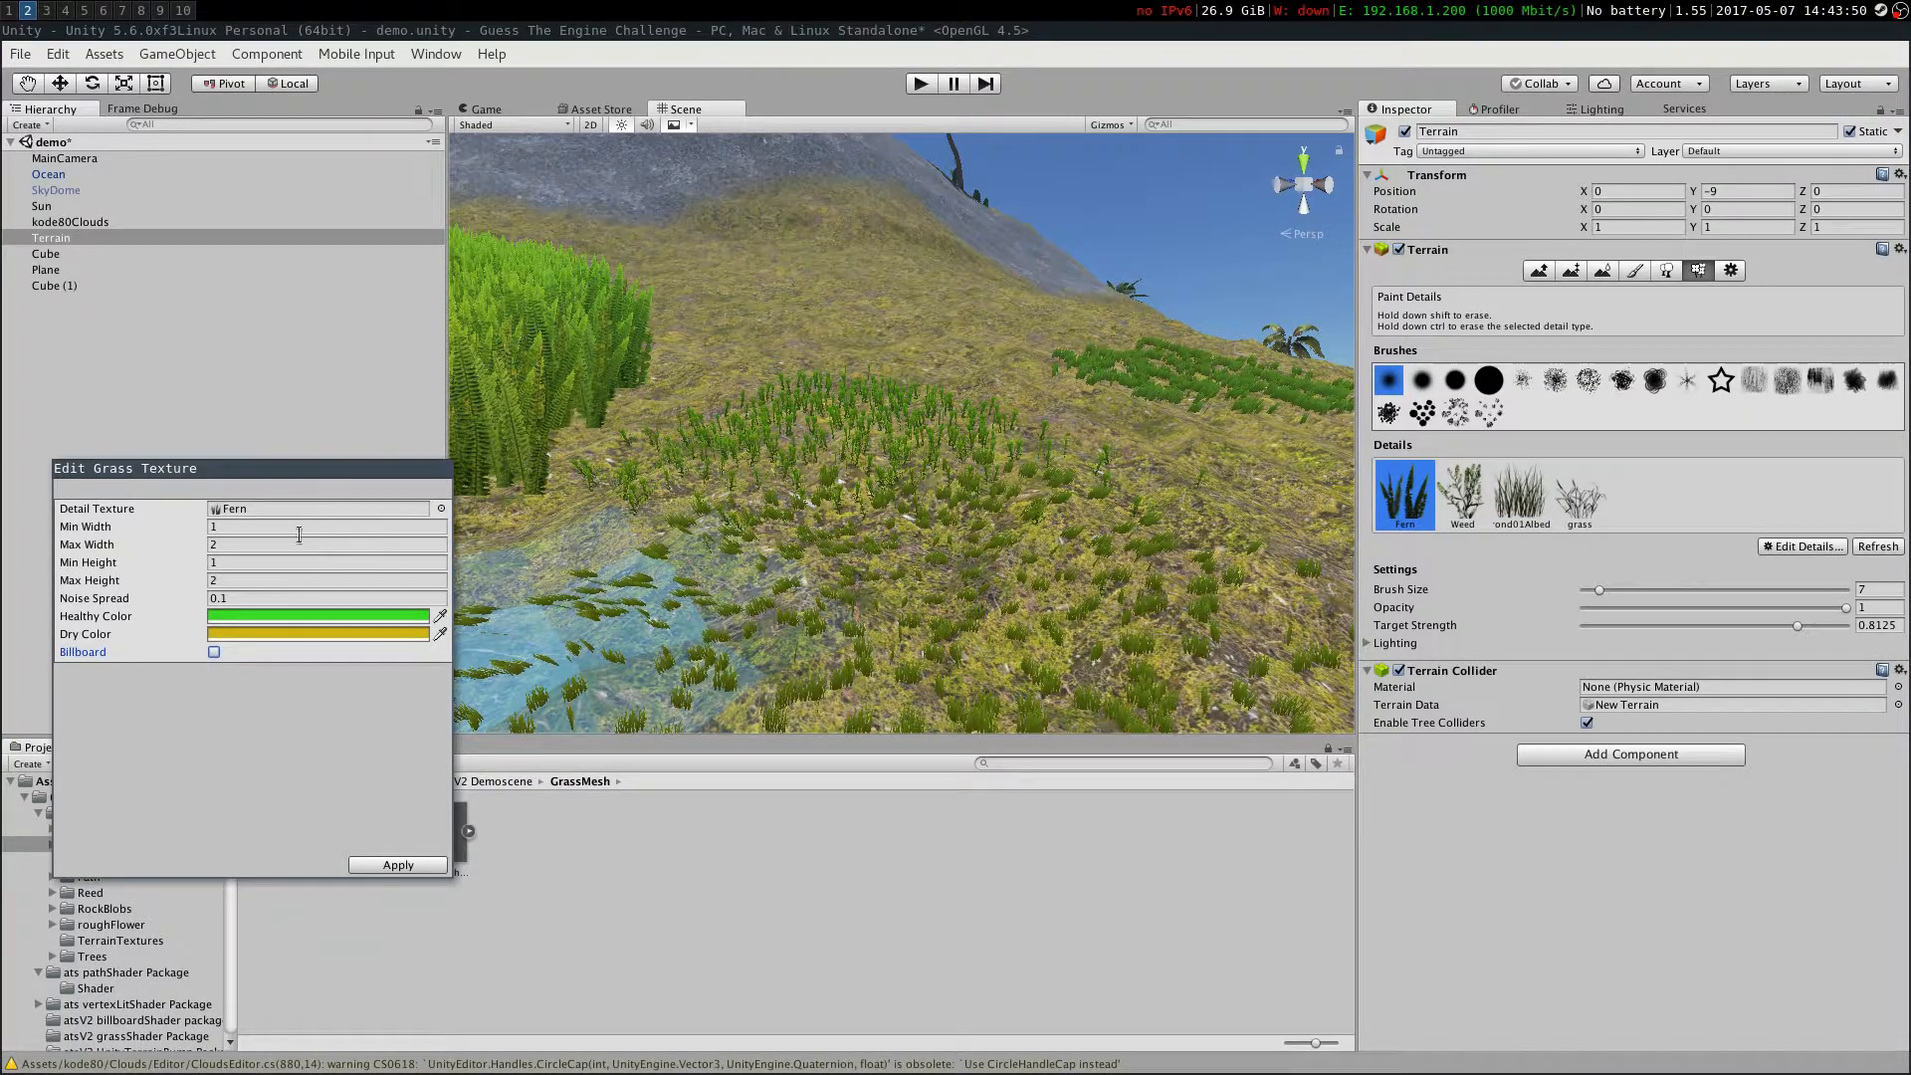
Edit the Fern detail: width 0.1 to 0.3, minimum height 0.1, maximum height 1
{"action": "left_click", "coordinate": [306, 525]}
{"action": "type", "text": "0.1"}
{"action": "key", "text": "Tab"}
{"action": "type", "text": "0.3"}
{"action": "key", "text": "Tab"}
{"action": "type", "text": "0.5"}
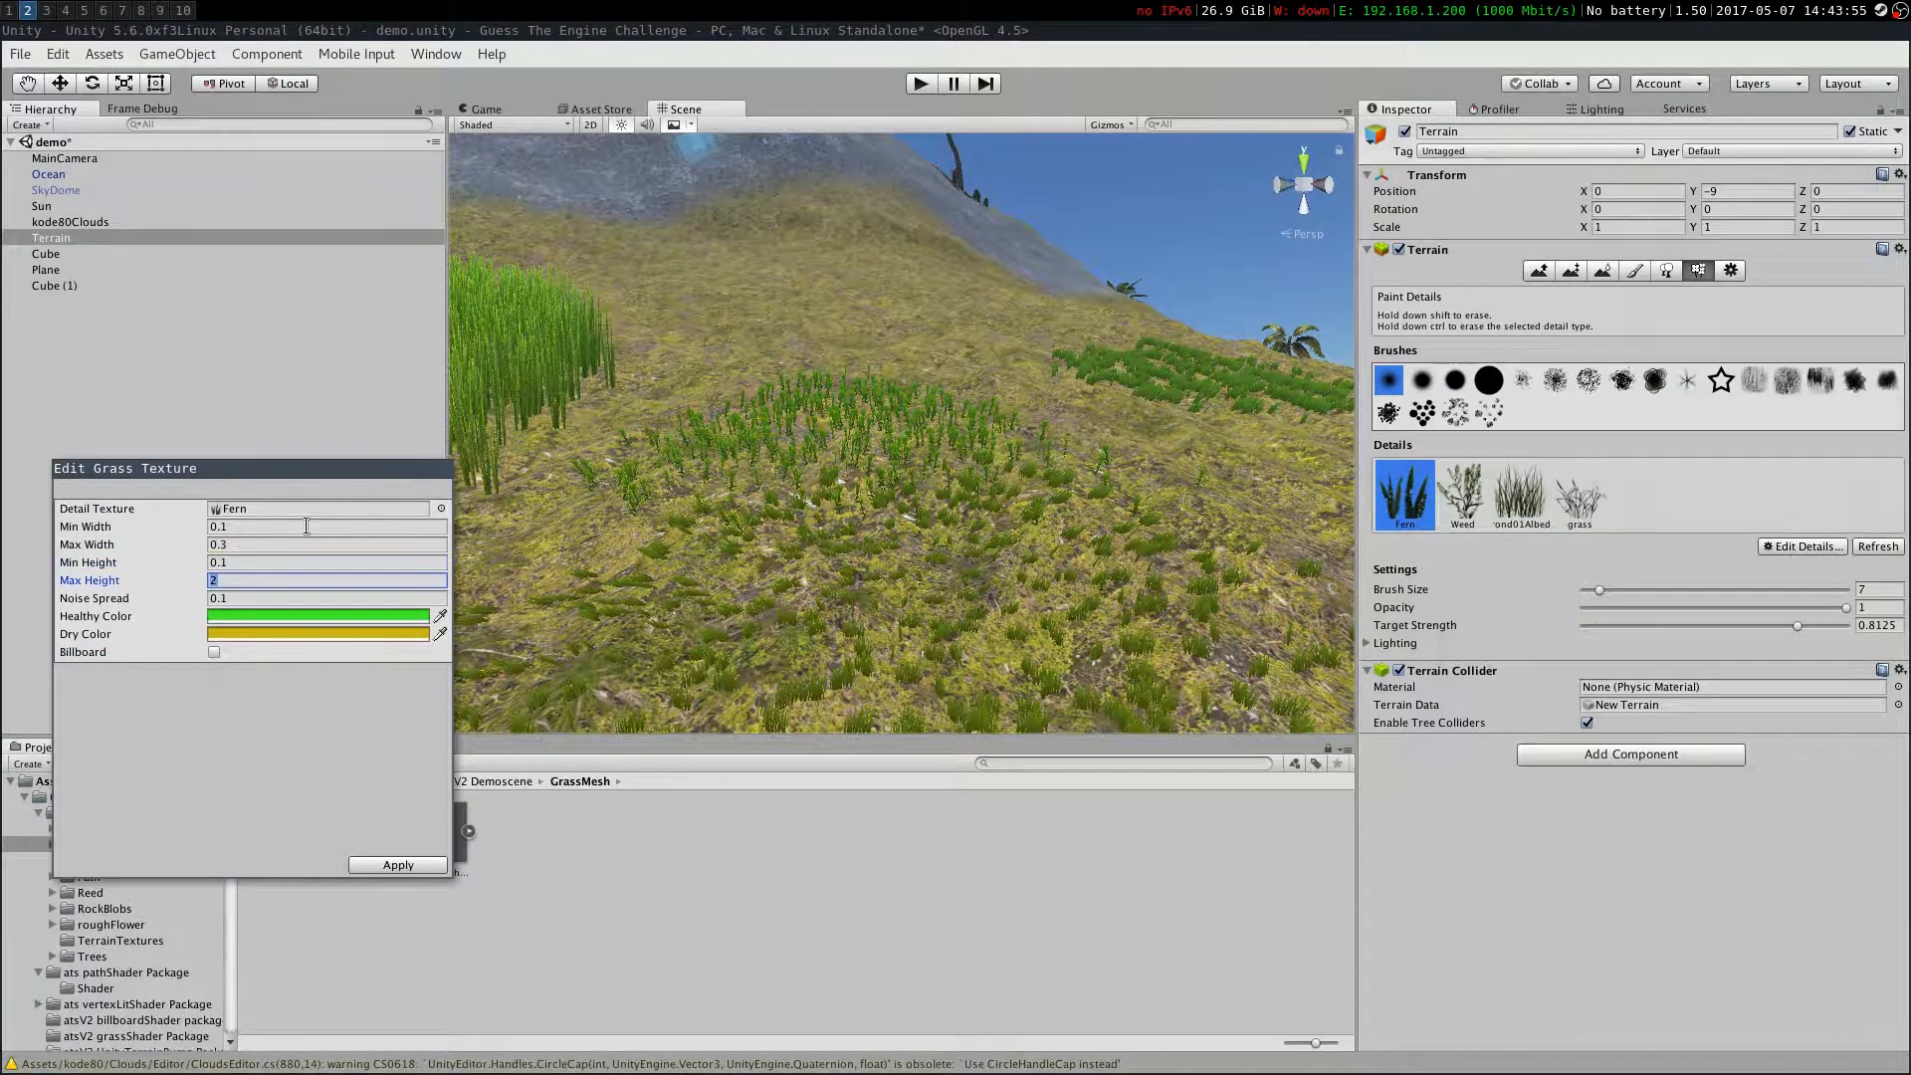
{"action": "key", "text": "Tab"}
{"action": "type", "text": "1"}
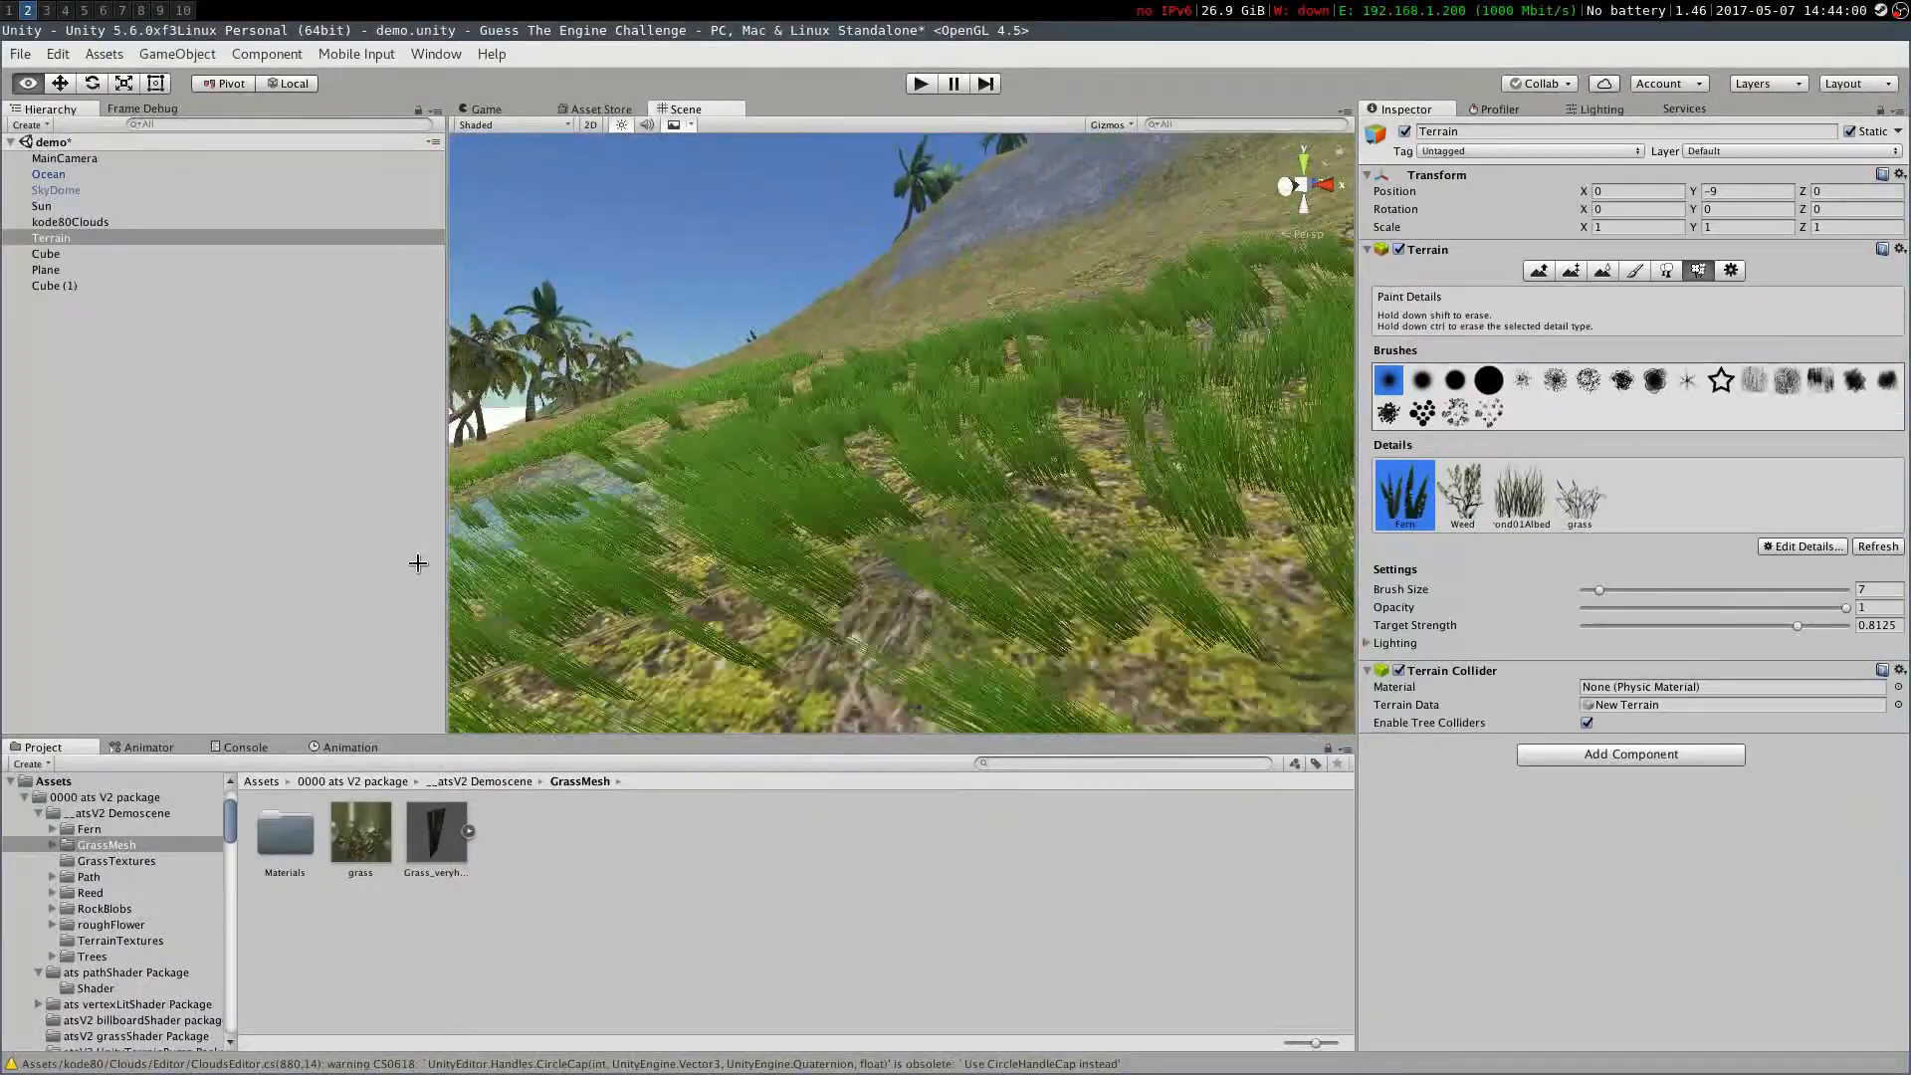
Select the grass detail with a soft brush and set the detail brush size to 83
{"action": "left_click", "coordinate": [1582, 495]}
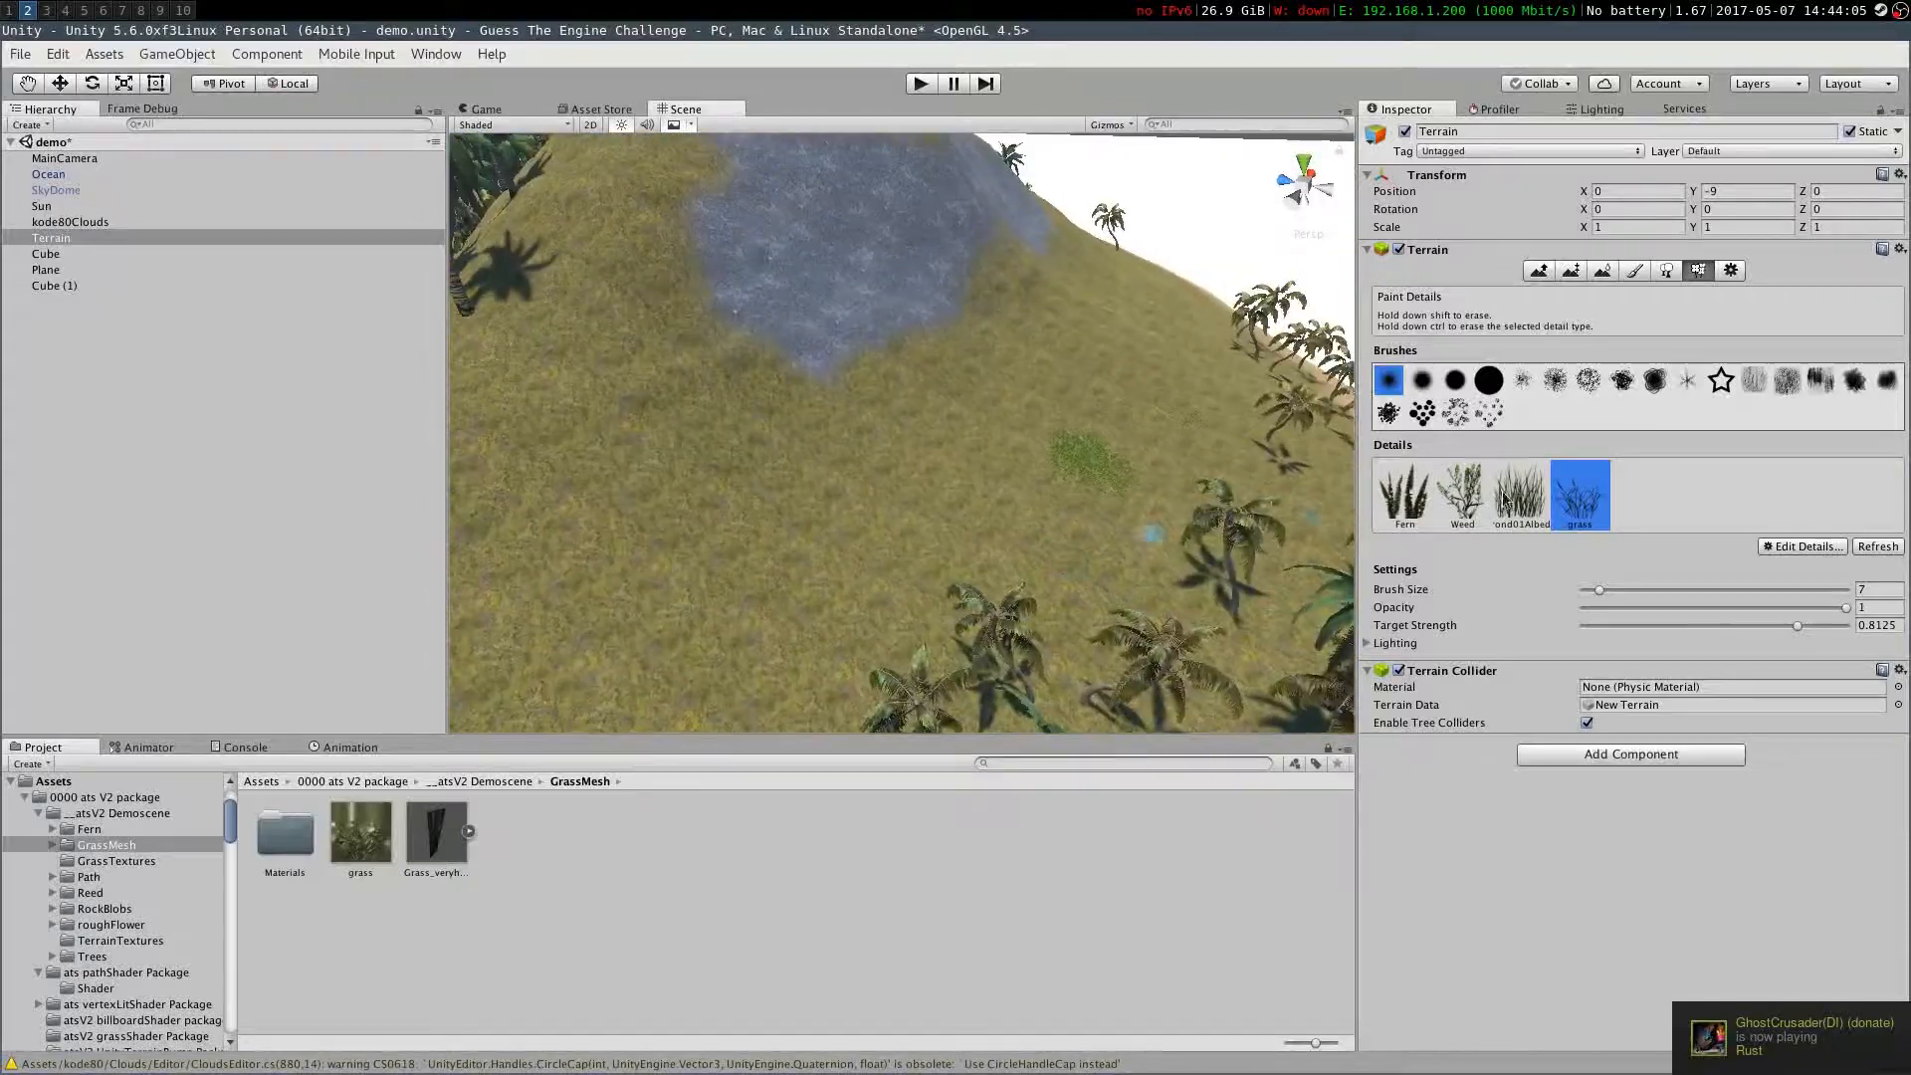
{"action": "left_click", "coordinate": [1422, 379]}
{"action": "left_click_drag", "start_coordinate": [1599, 589], "coordinate": [1801, 589]}
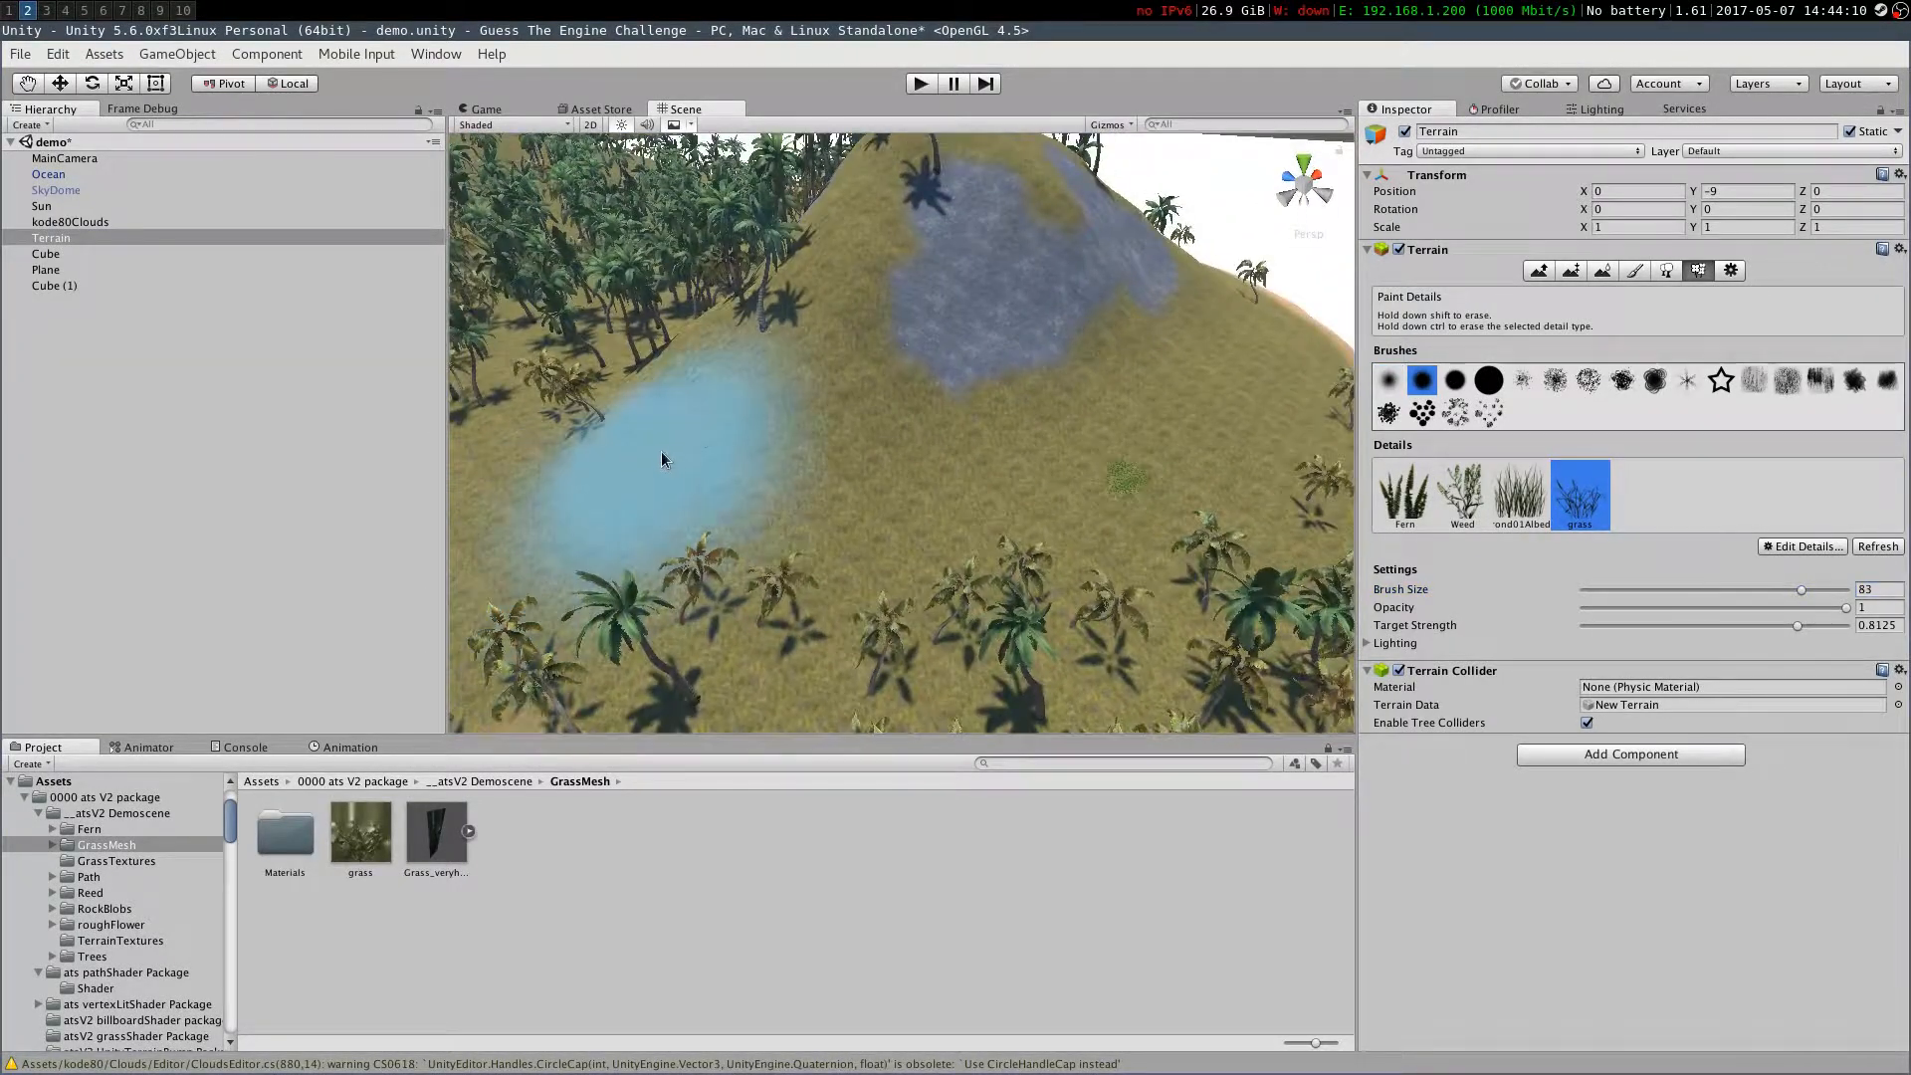
{"action": "left_click", "coordinate": [1458, 498]}
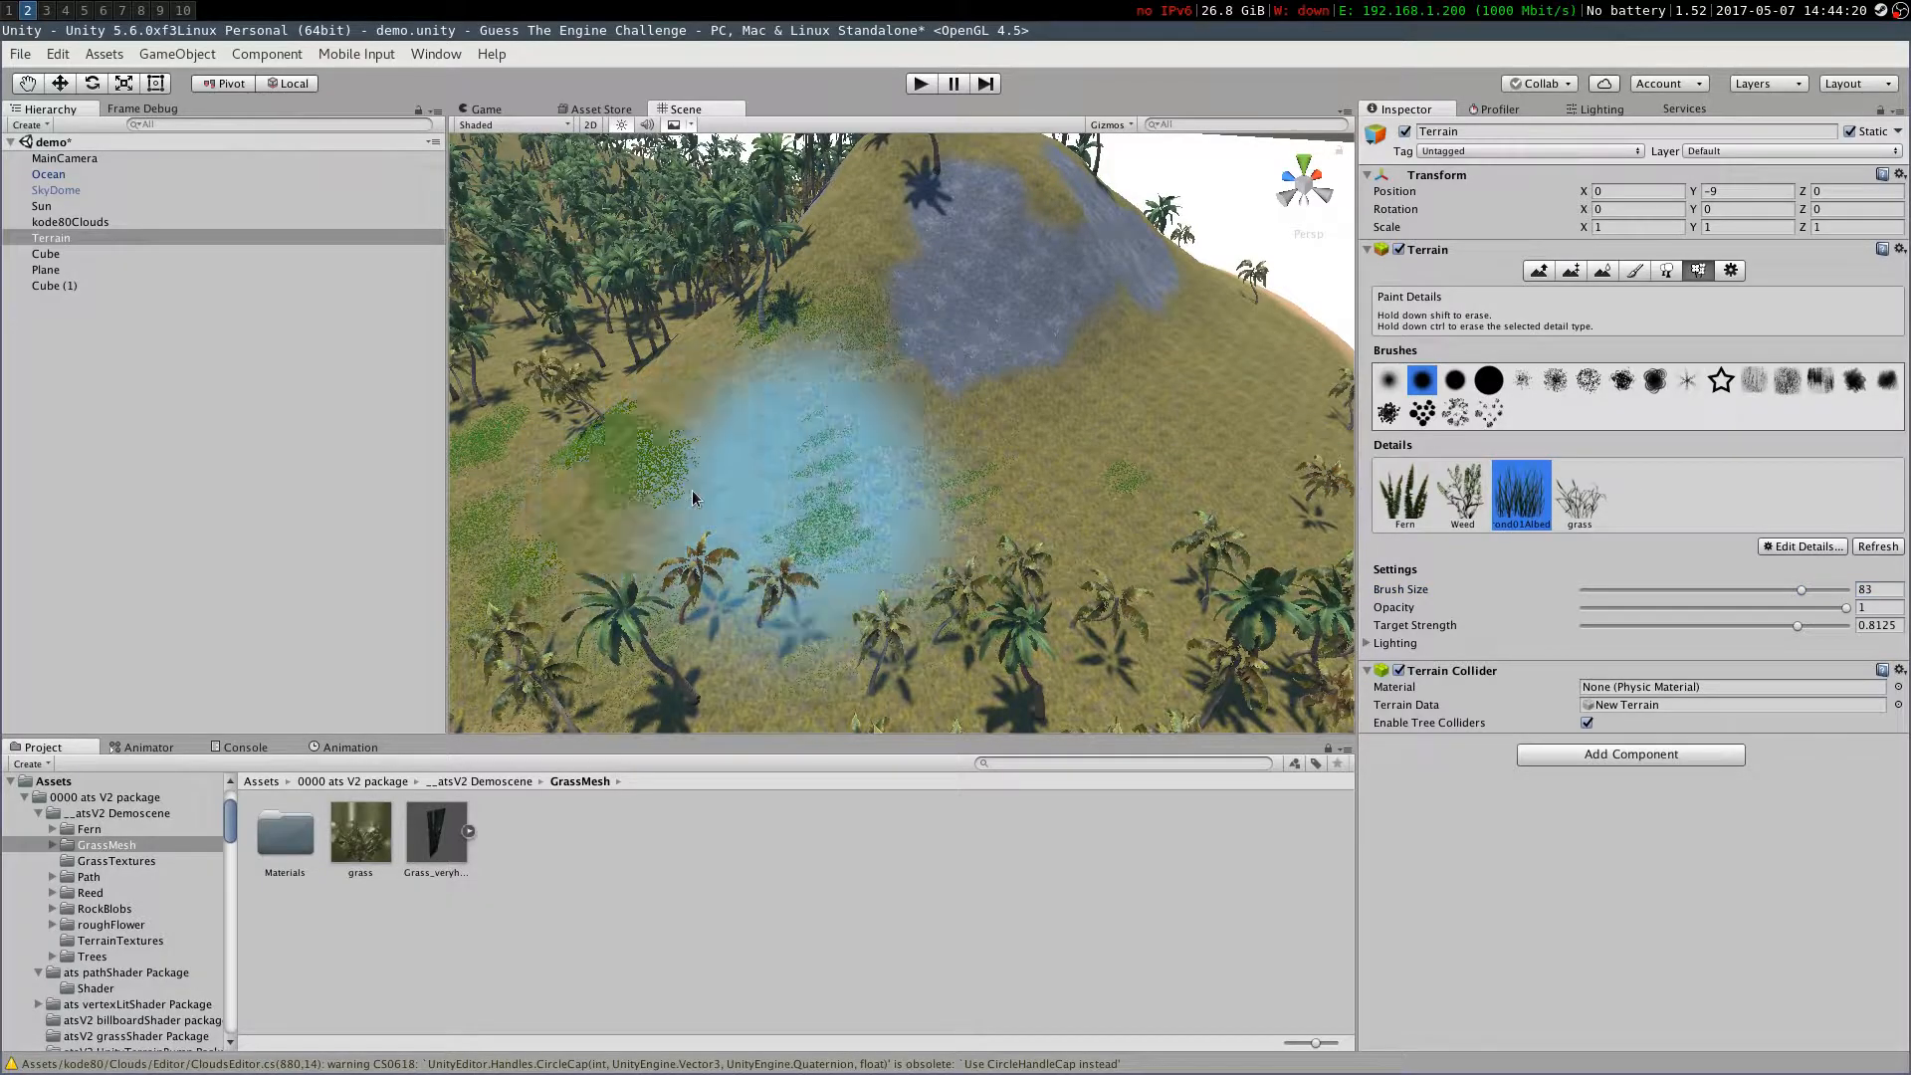
{"action": "left_click", "coordinate": [1580, 495]}
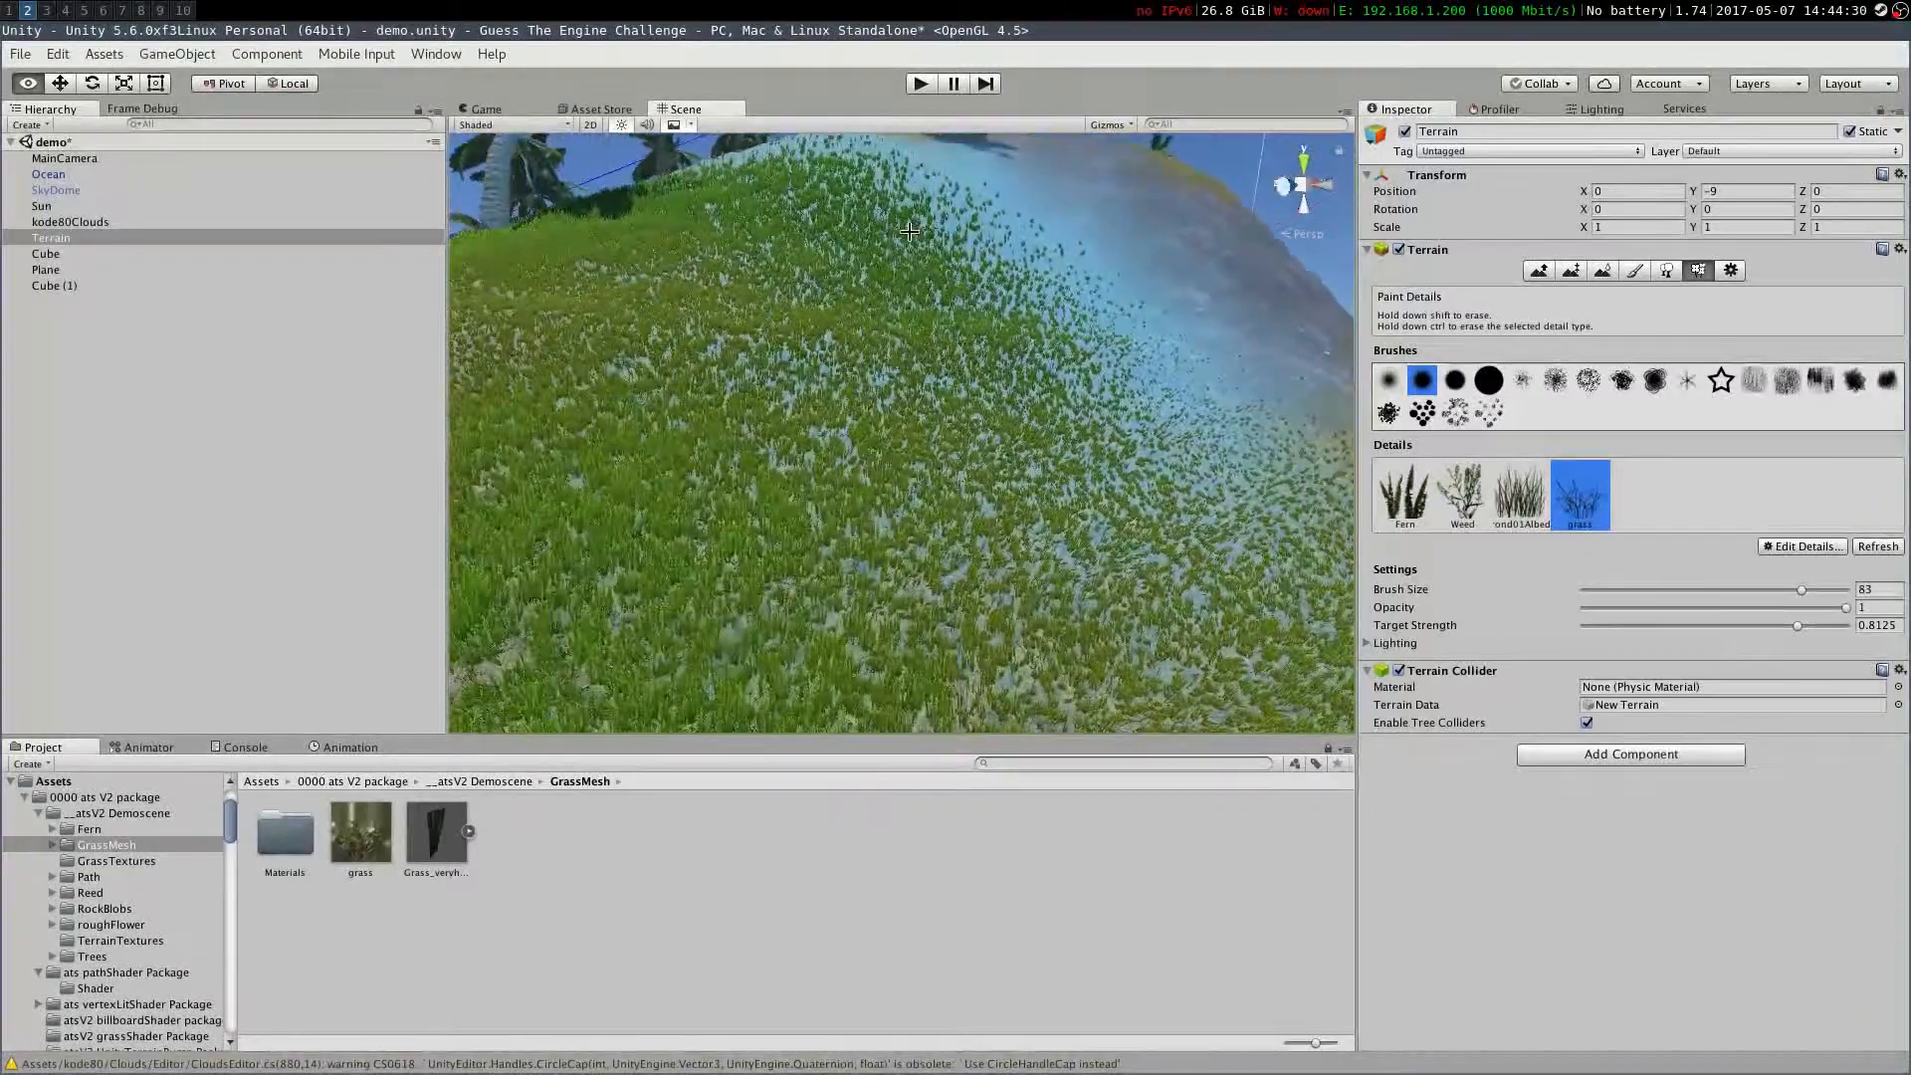
Change the grass detail's healthy color to near white and adjust its dry color
{"action": "left_click", "coordinate": [1802, 546]}
{"action": "left_click", "coordinate": [1792, 597]}
{"action": "left_click", "coordinate": [237, 642]}
{"action": "left_click_drag", "start_coordinate": [62, 193], "coordinate": [27, 170]}
{"action": "left_click", "coordinate": [386, 663]}
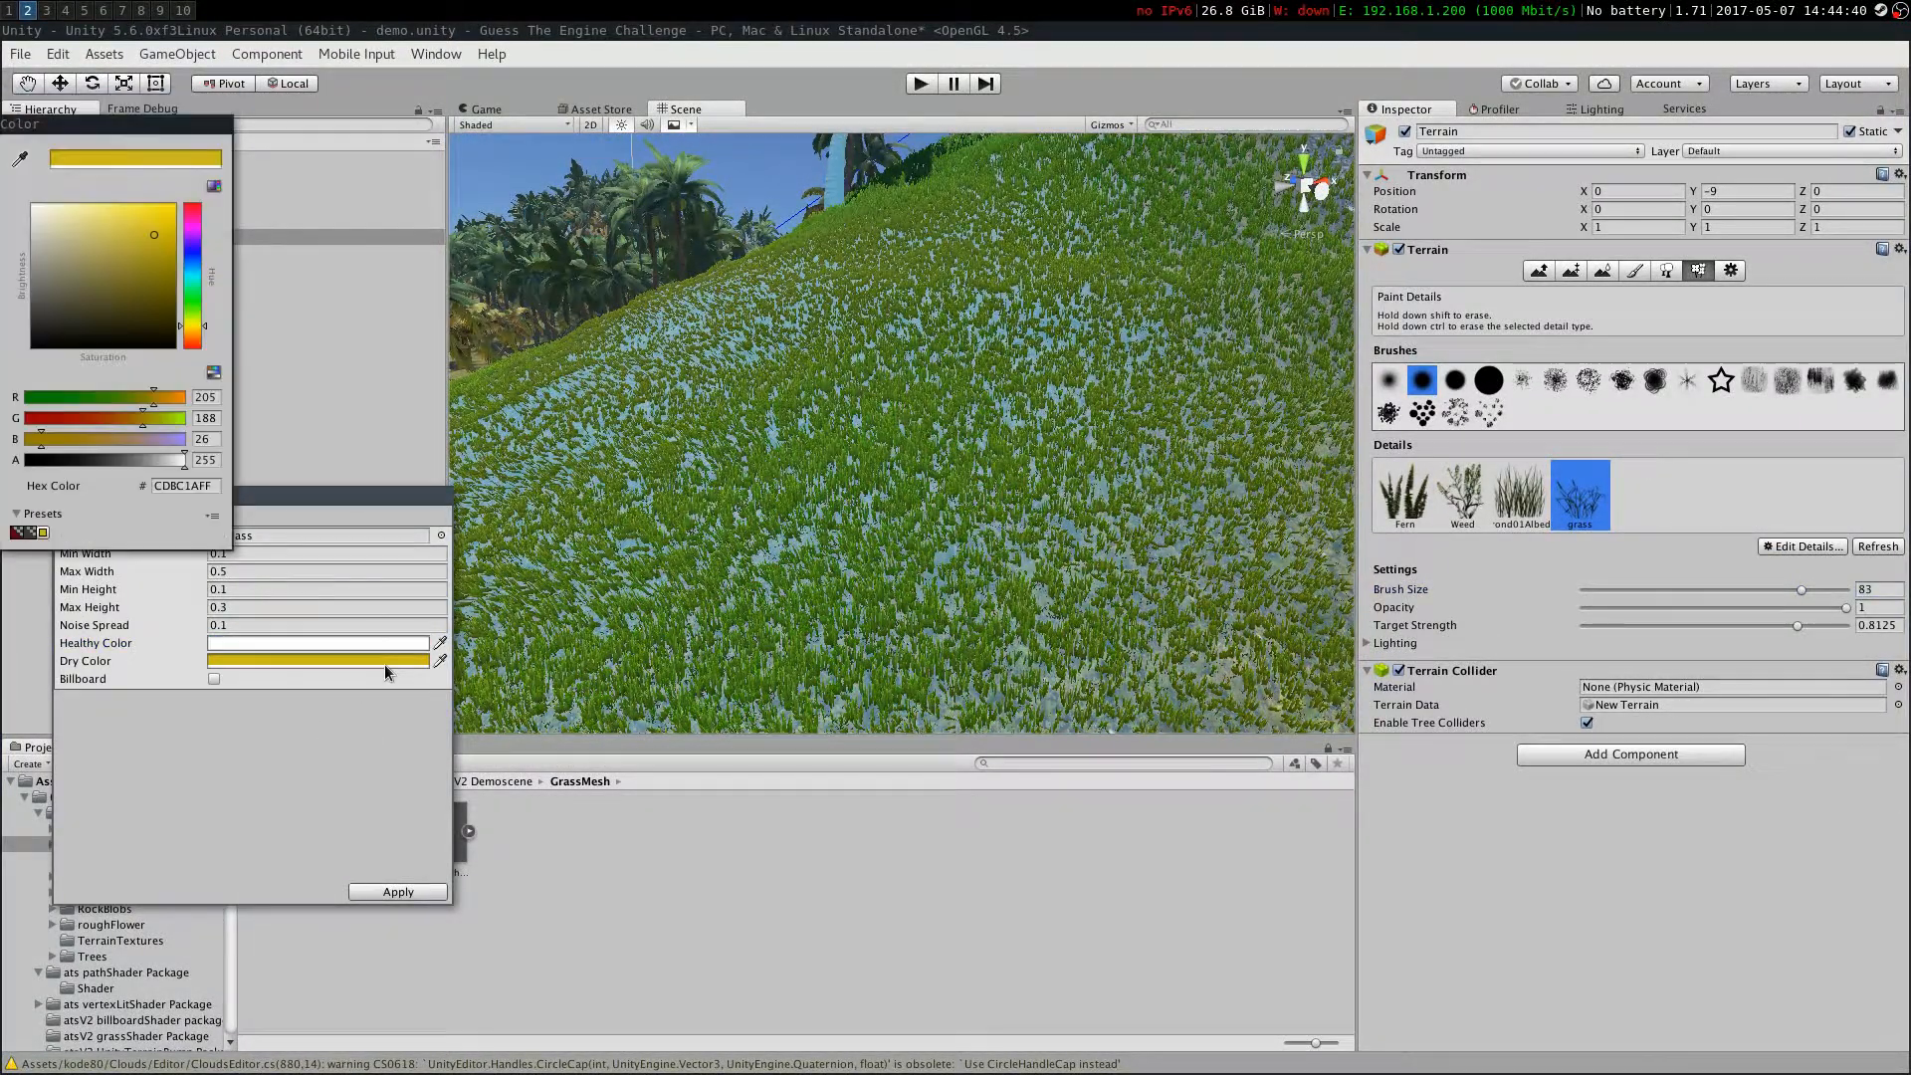
{"action": "left_click", "coordinate": [74, 235]}
Set the GrassFrond detail's healthy color to pale green DAF2D7 and dry color to C7C186
{"action": "left_click", "coordinate": [1522, 494]}
{"action": "left_click", "coordinate": [1802, 546]}
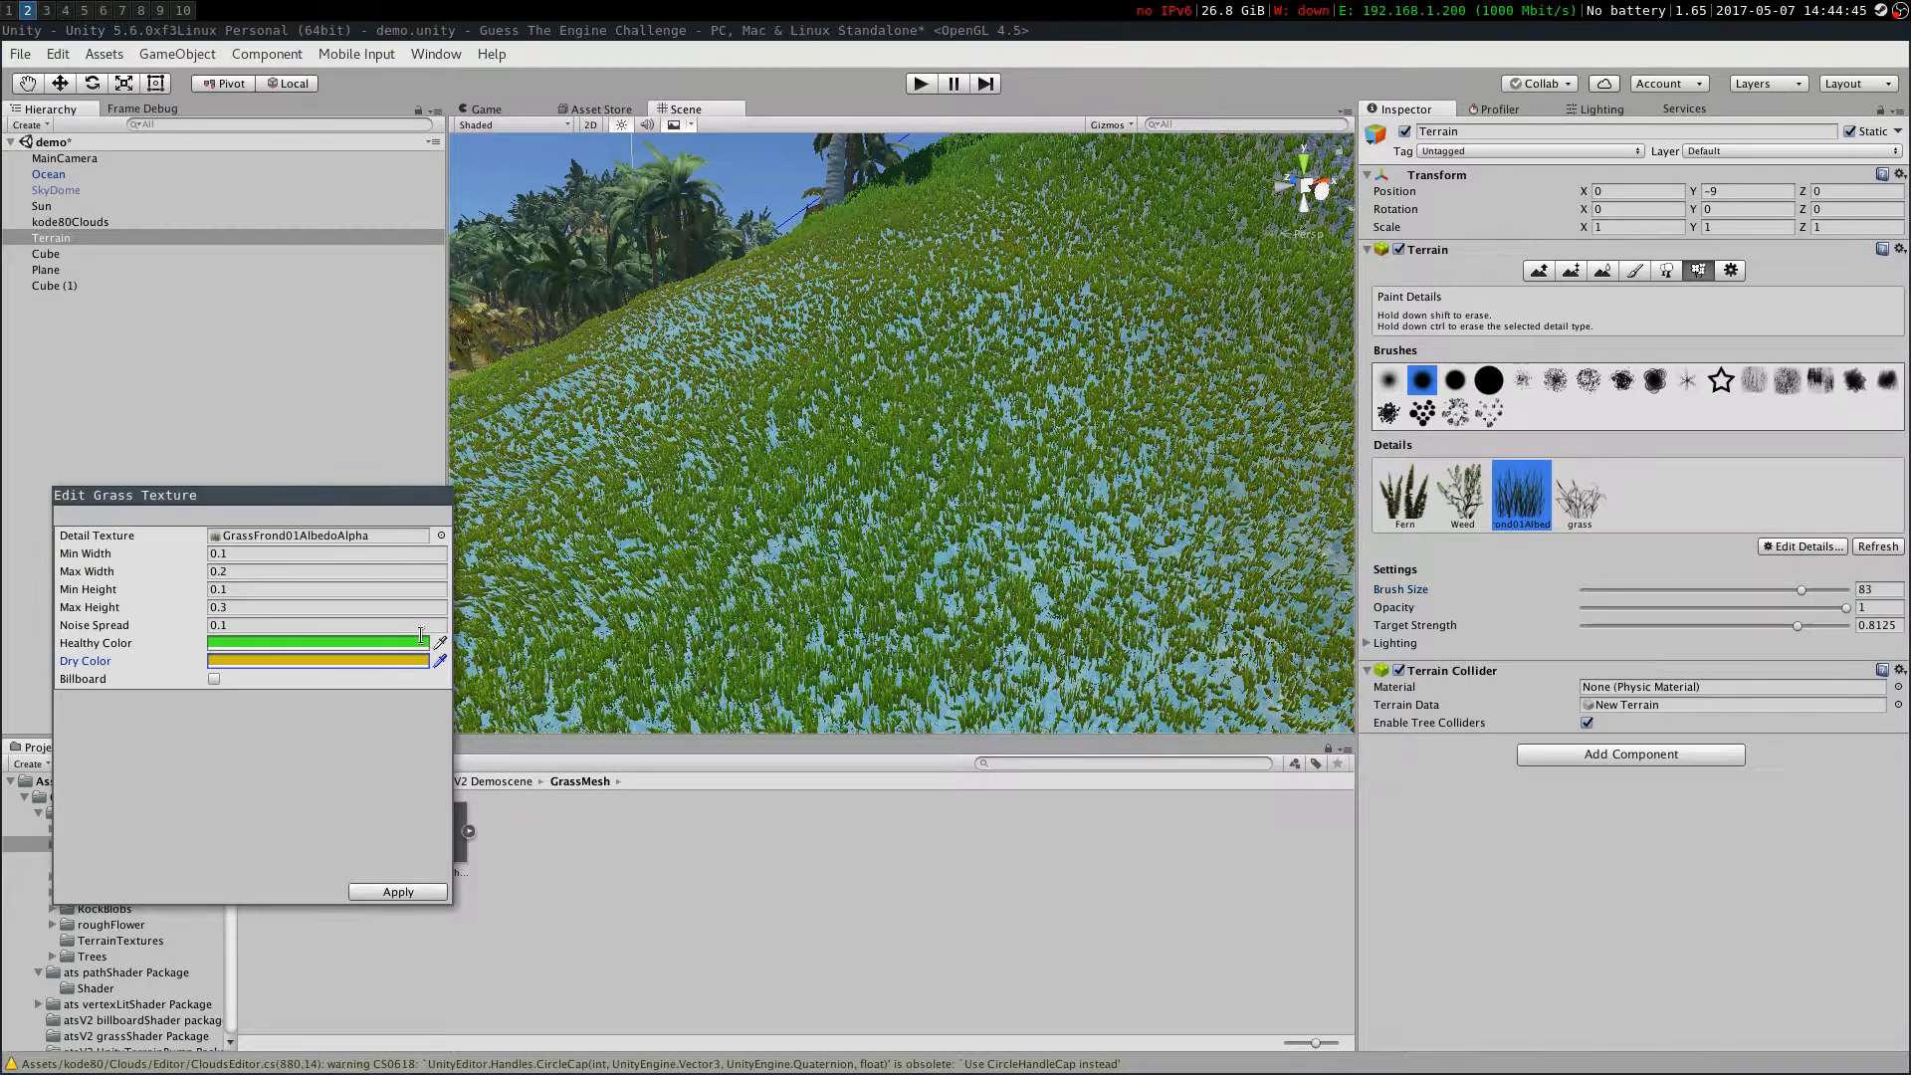
{"action": "left_click", "coordinate": [319, 642]}
{"action": "left_click_drag", "start_coordinate": [57, 241], "coordinate": [33, 232]}
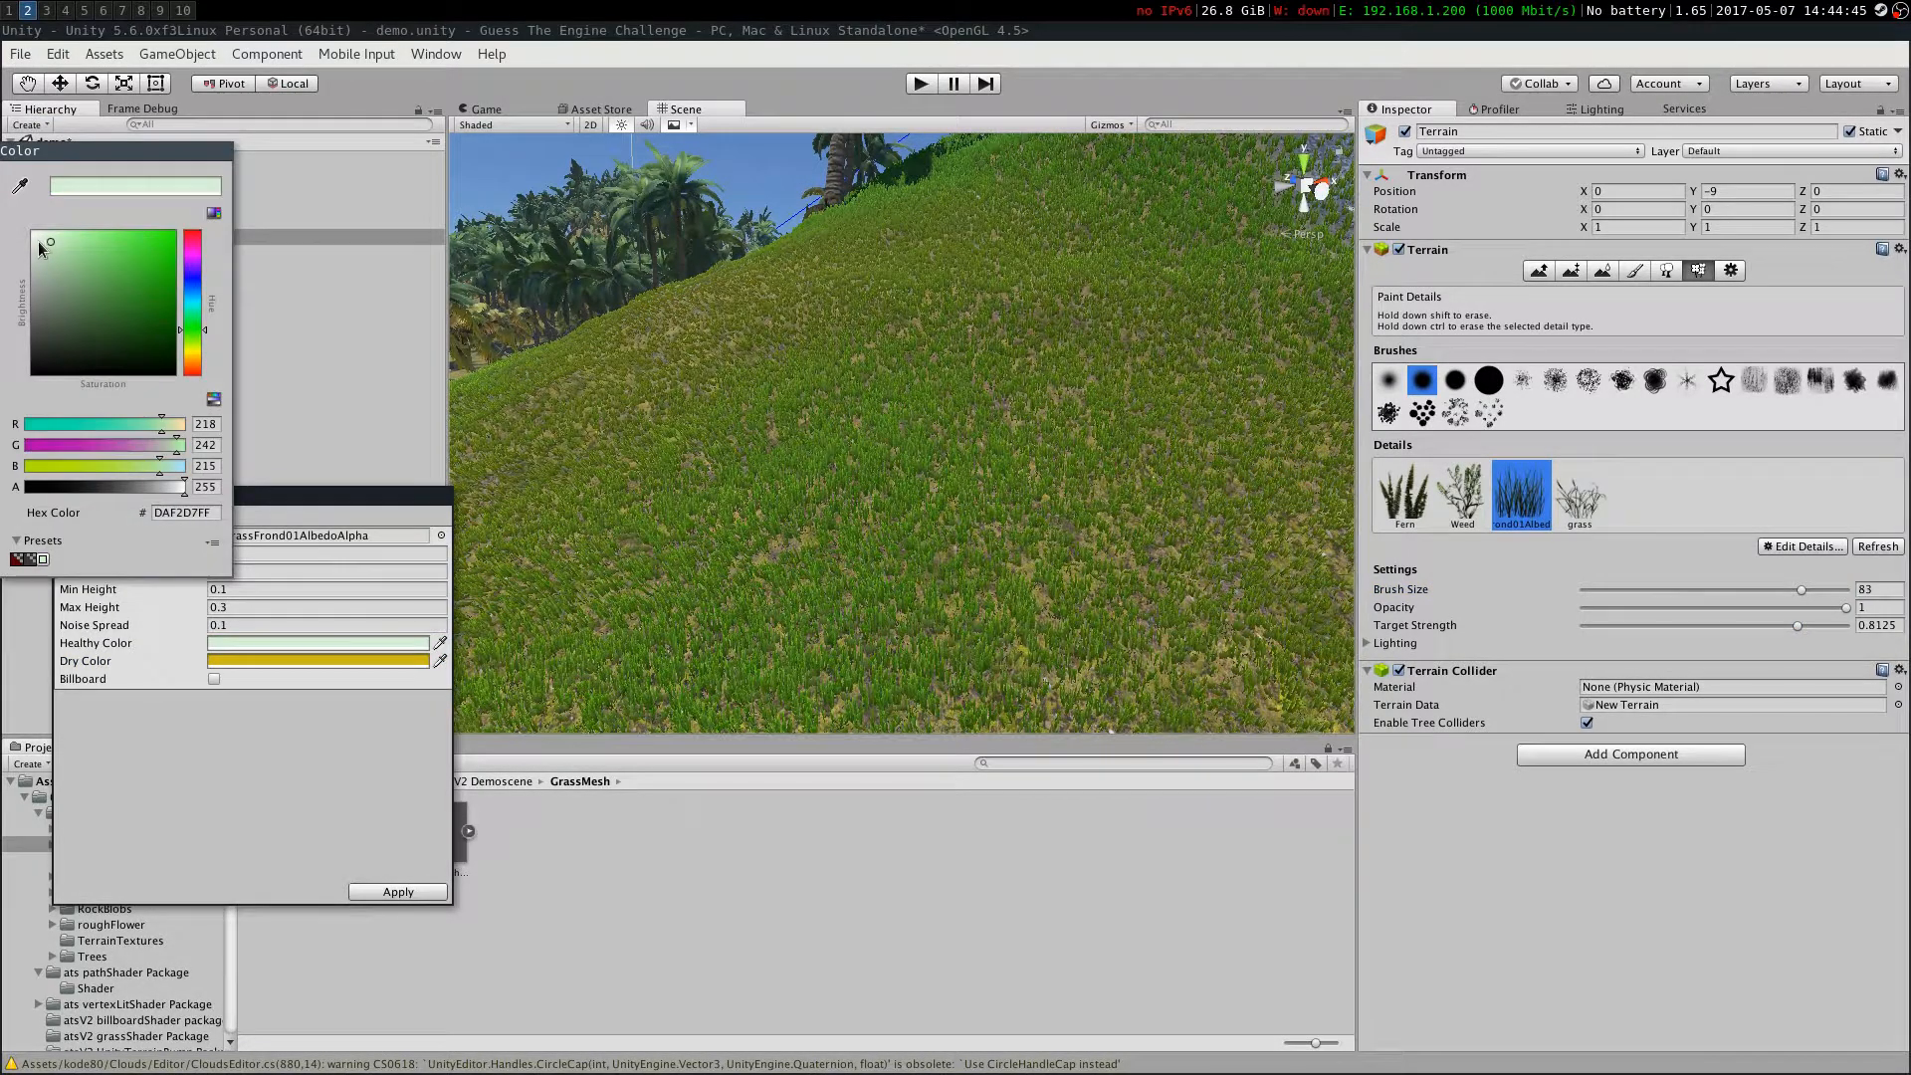
{"action": "left_click", "coordinate": [94, 291]}
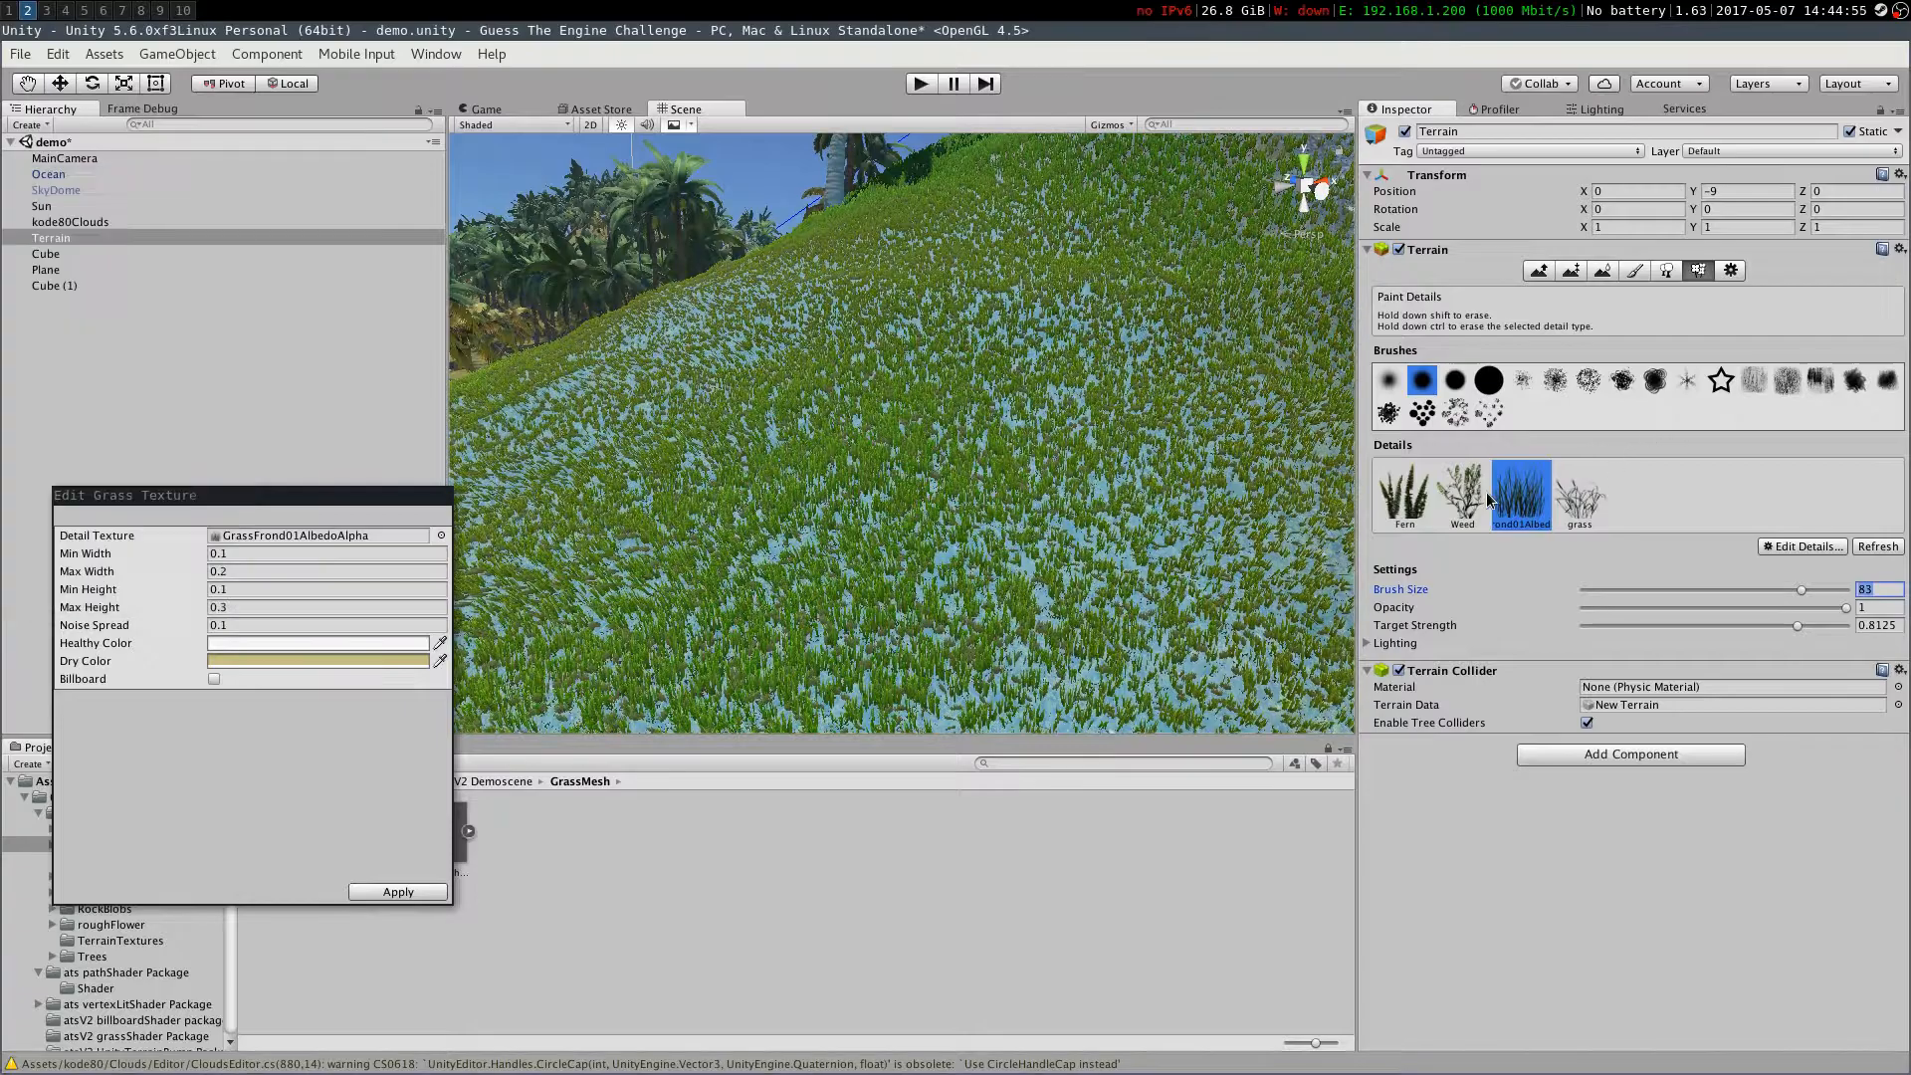
Open the Weed detail's settings for editing
{"action": "left_click", "coordinate": [1462, 495]}
{"action": "left_click", "coordinate": [1802, 547]}
{"action": "left_click", "coordinate": [1672, 607]}
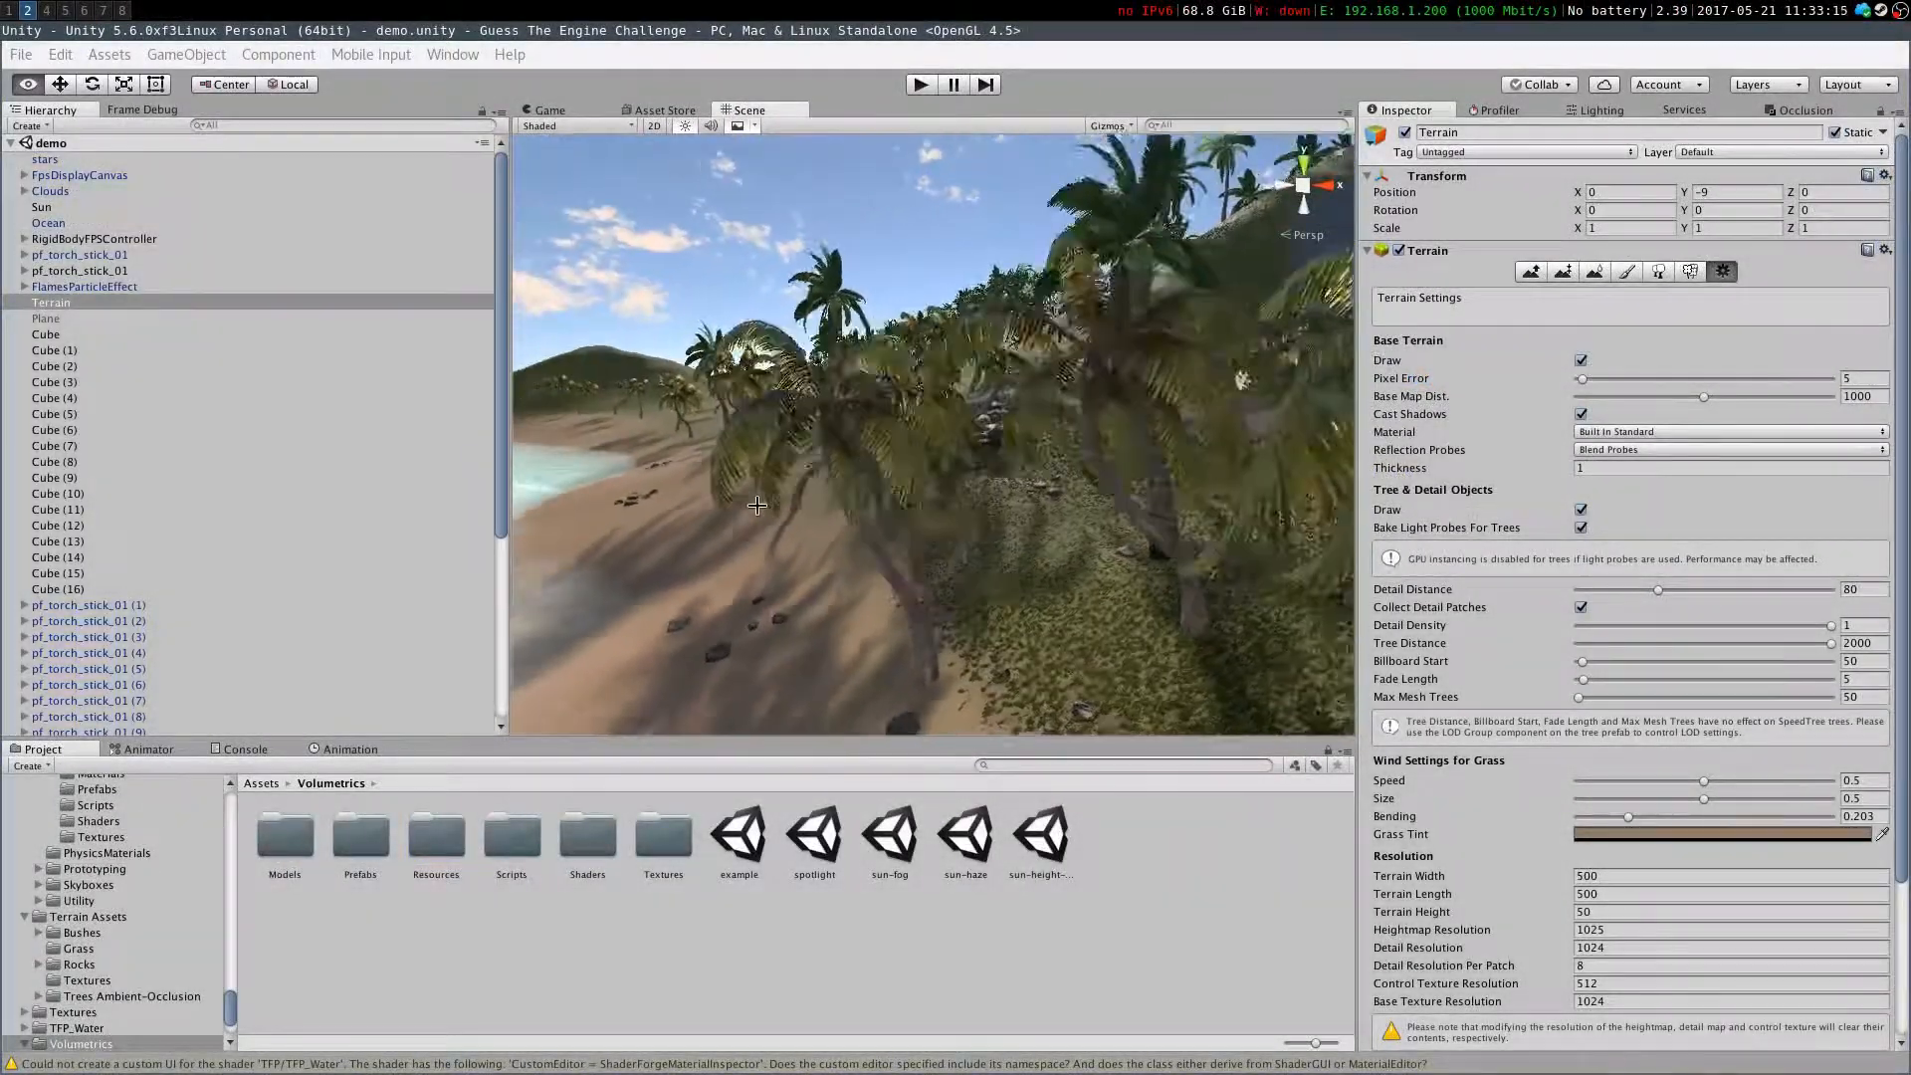
{"action": "key", "text": "w"}
{"action": "right_click_drag", "start_coordinate": [758, 505], "coordinate": [1257, 442]}
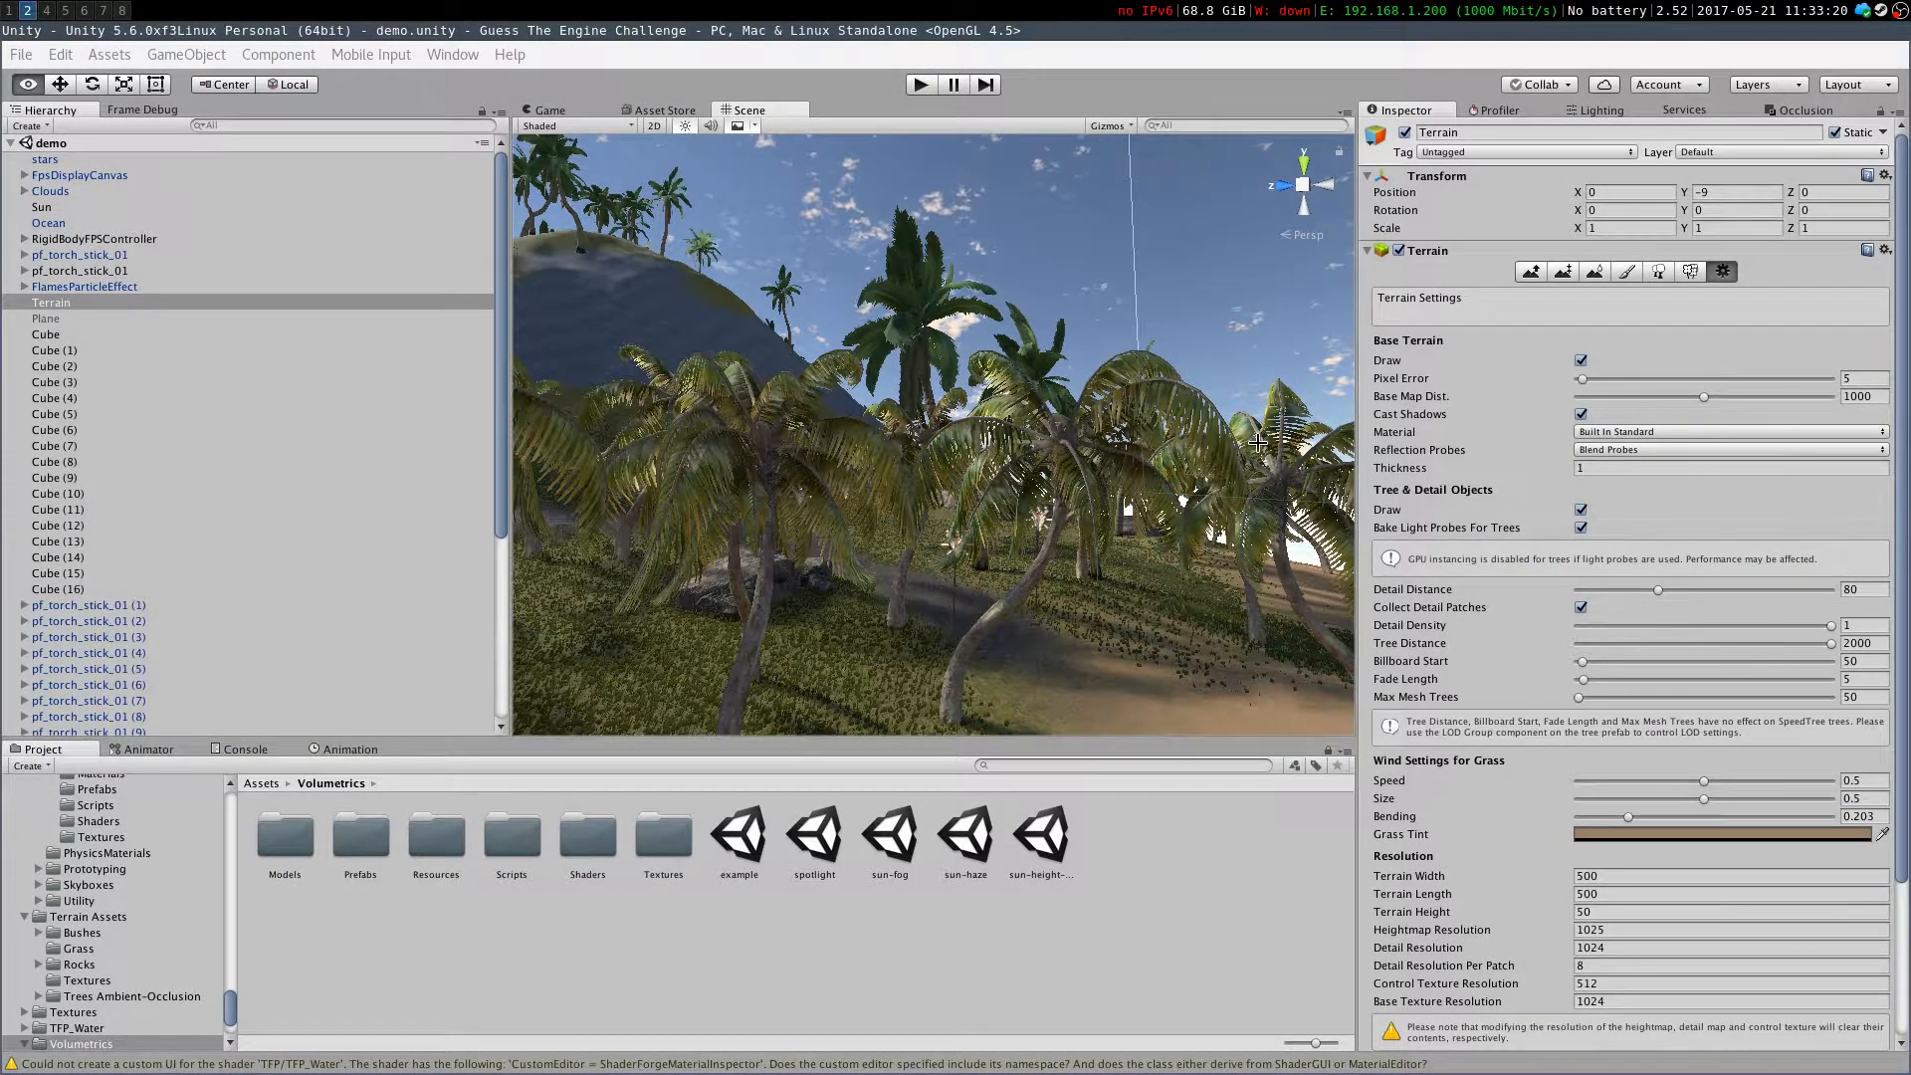
{"action": "right_click_drag", "start_coordinate": [1258, 442], "coordinate": [1105, 501]}
Search the Asset Store for free assets matching 'youghes palm' and open Yughes Free Palm
{"action": "left_click", "coordinate": [662, 112]}
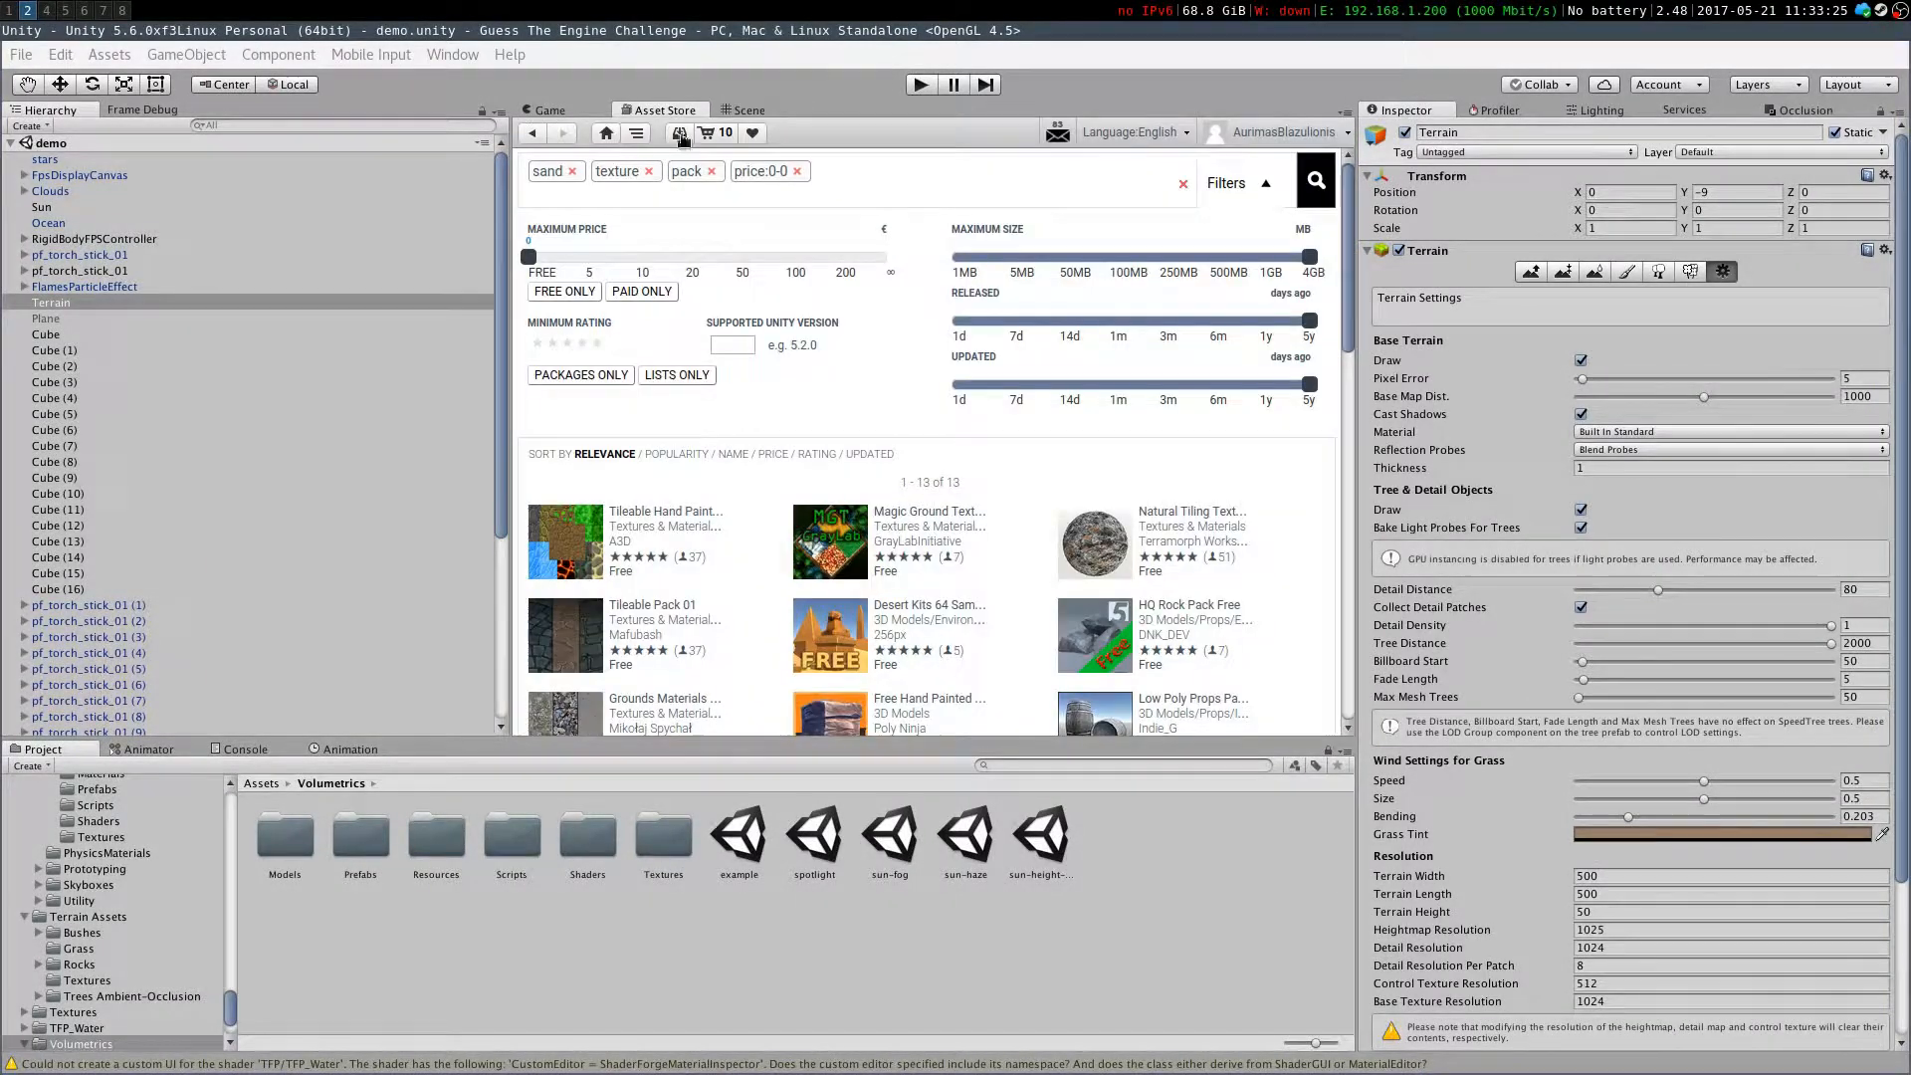
{"action": "left_click", "coordinate": [1184, 184]}
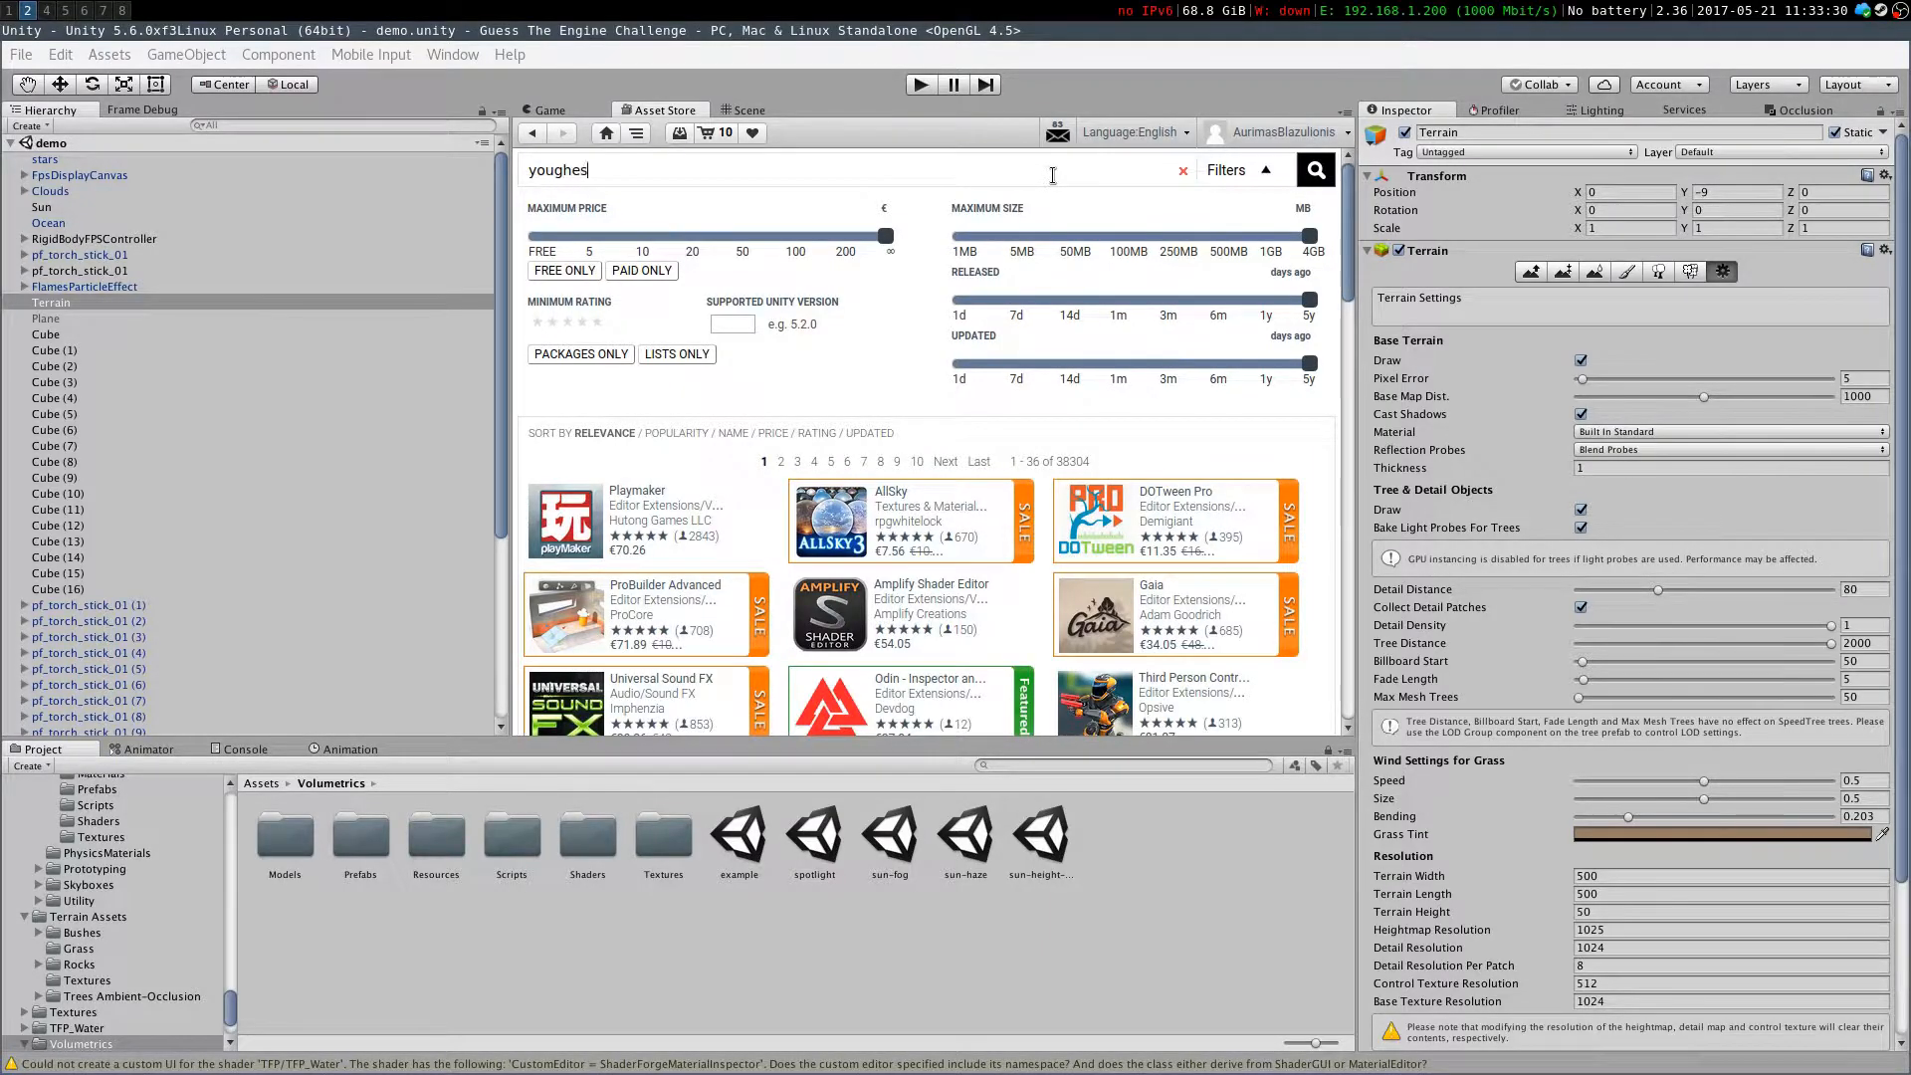
{"action": "type", "text": "youghes palm"}
{"action": "key", "text": "Return"}
{"action": "left_click", "coordinate": [595, 171]}
{"action": "left_click_drag", "start_coordinate": [886, 237], "coordinate": [528, 237]}
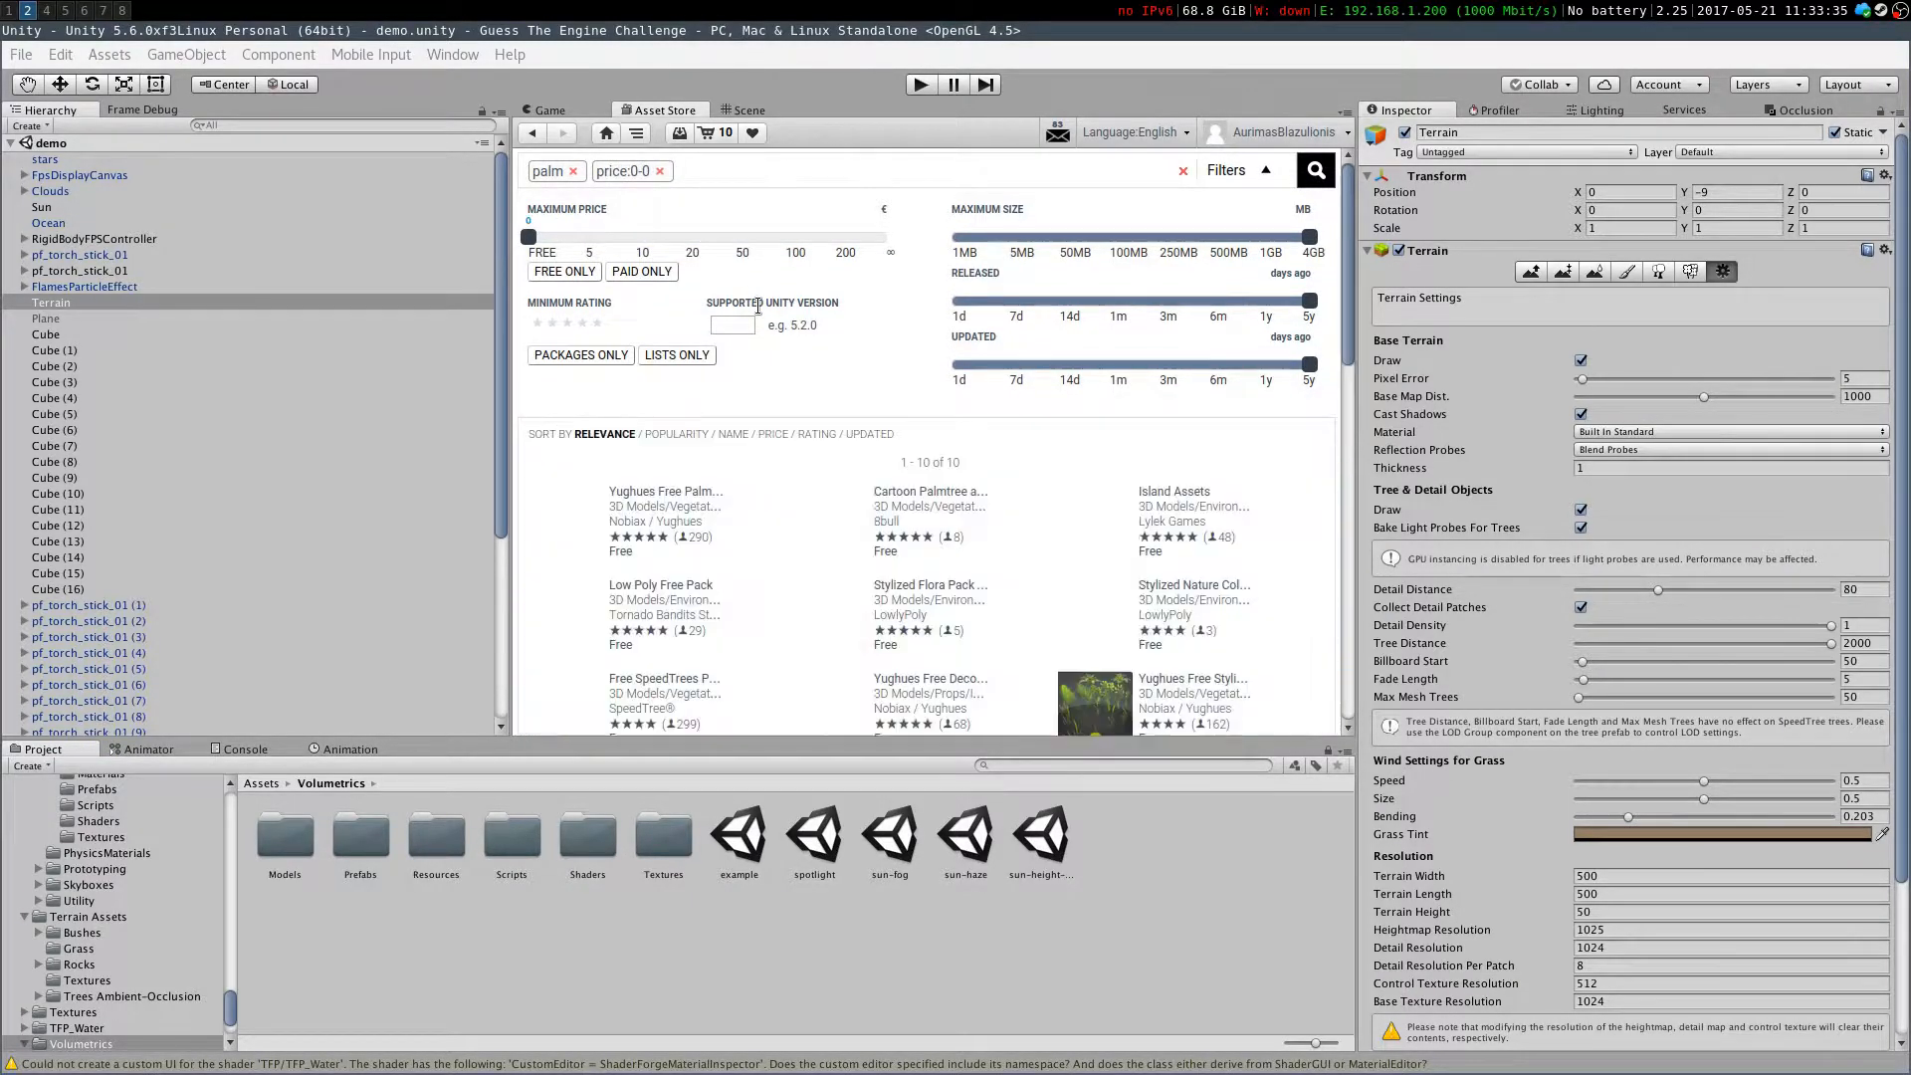
{"action": "left_click", "coordinate": [633, 498]}
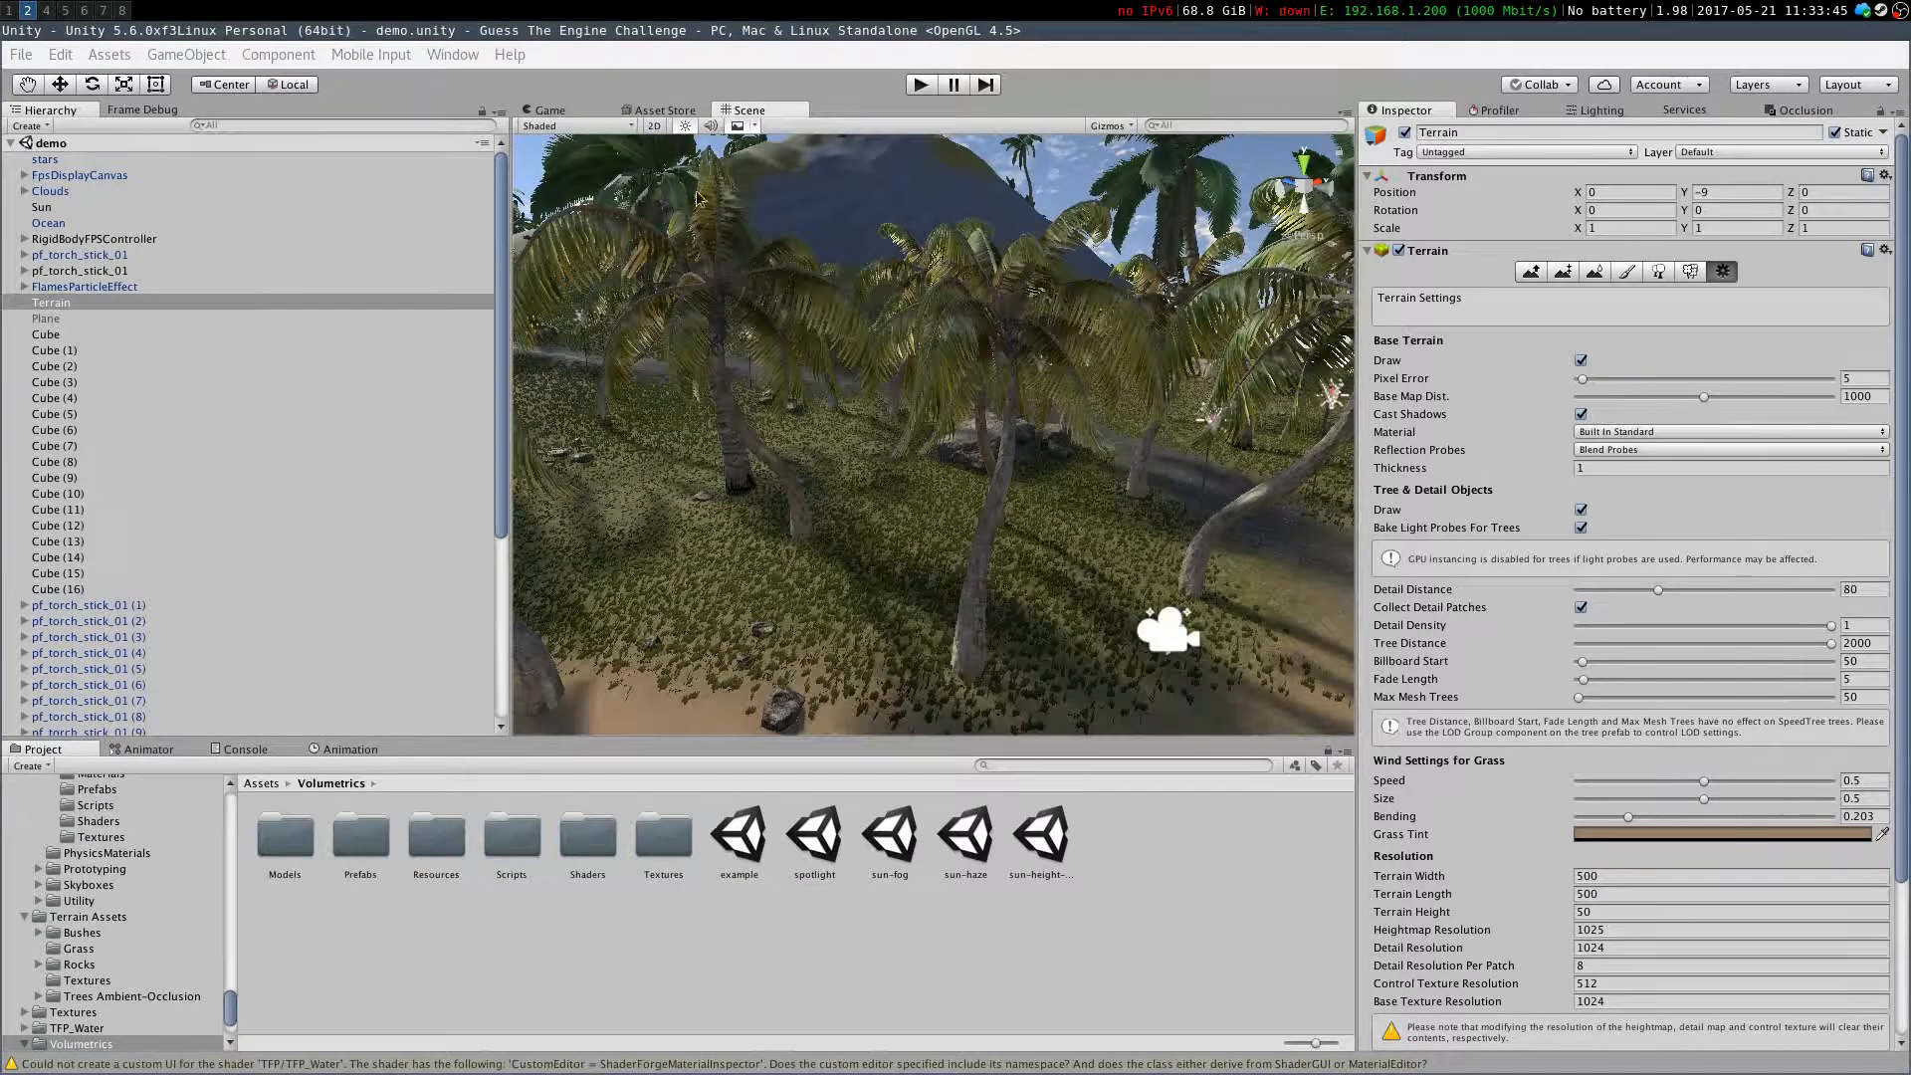
Fly around the scene to inspect the beach, palms, path and torches
{"action": "right_click_drag", "start_coordinate": [960, 291], "coordinate": [889, 261]}
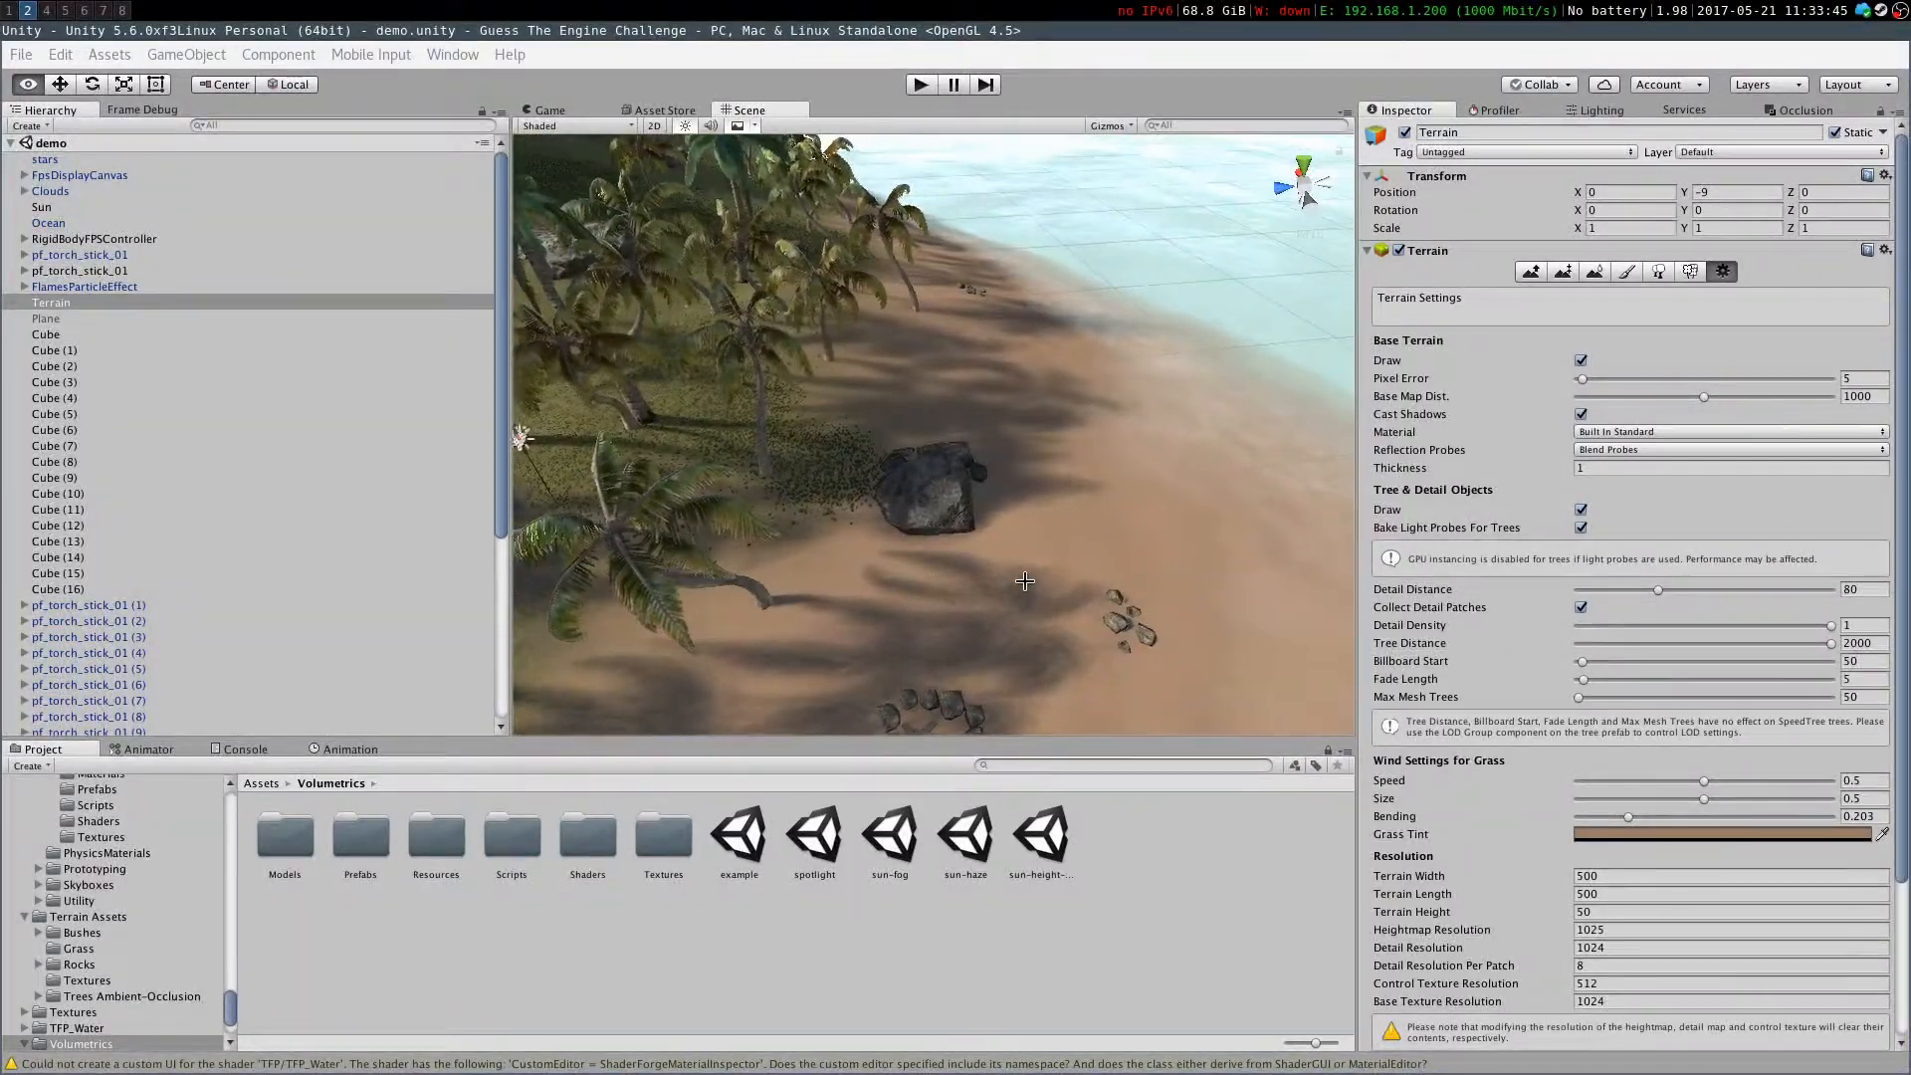
{"action": "right_click_drag", "start_coordinate": [747, 426], "coordinate": [587, 409]}
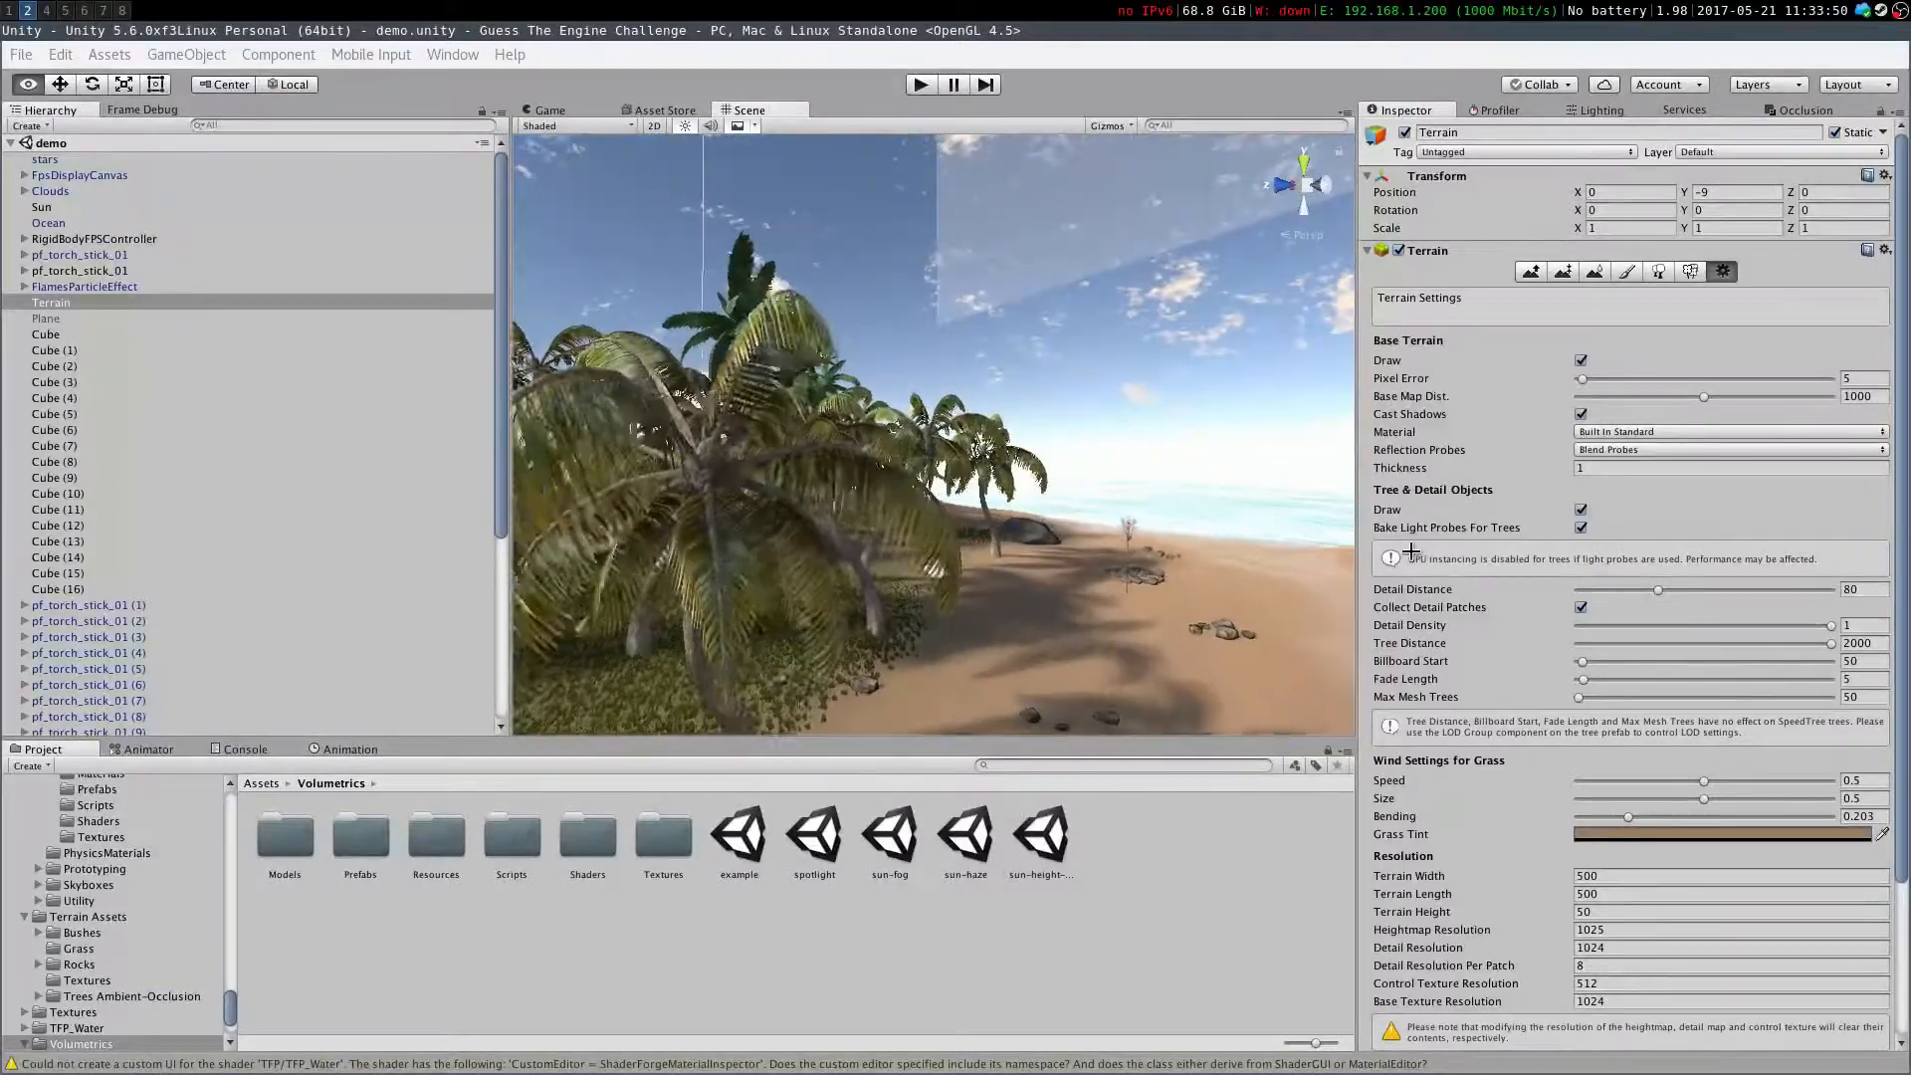
{"action": "right_click_drag", "start_coordinate": [634, 398], "coordinate": [706, 503]}
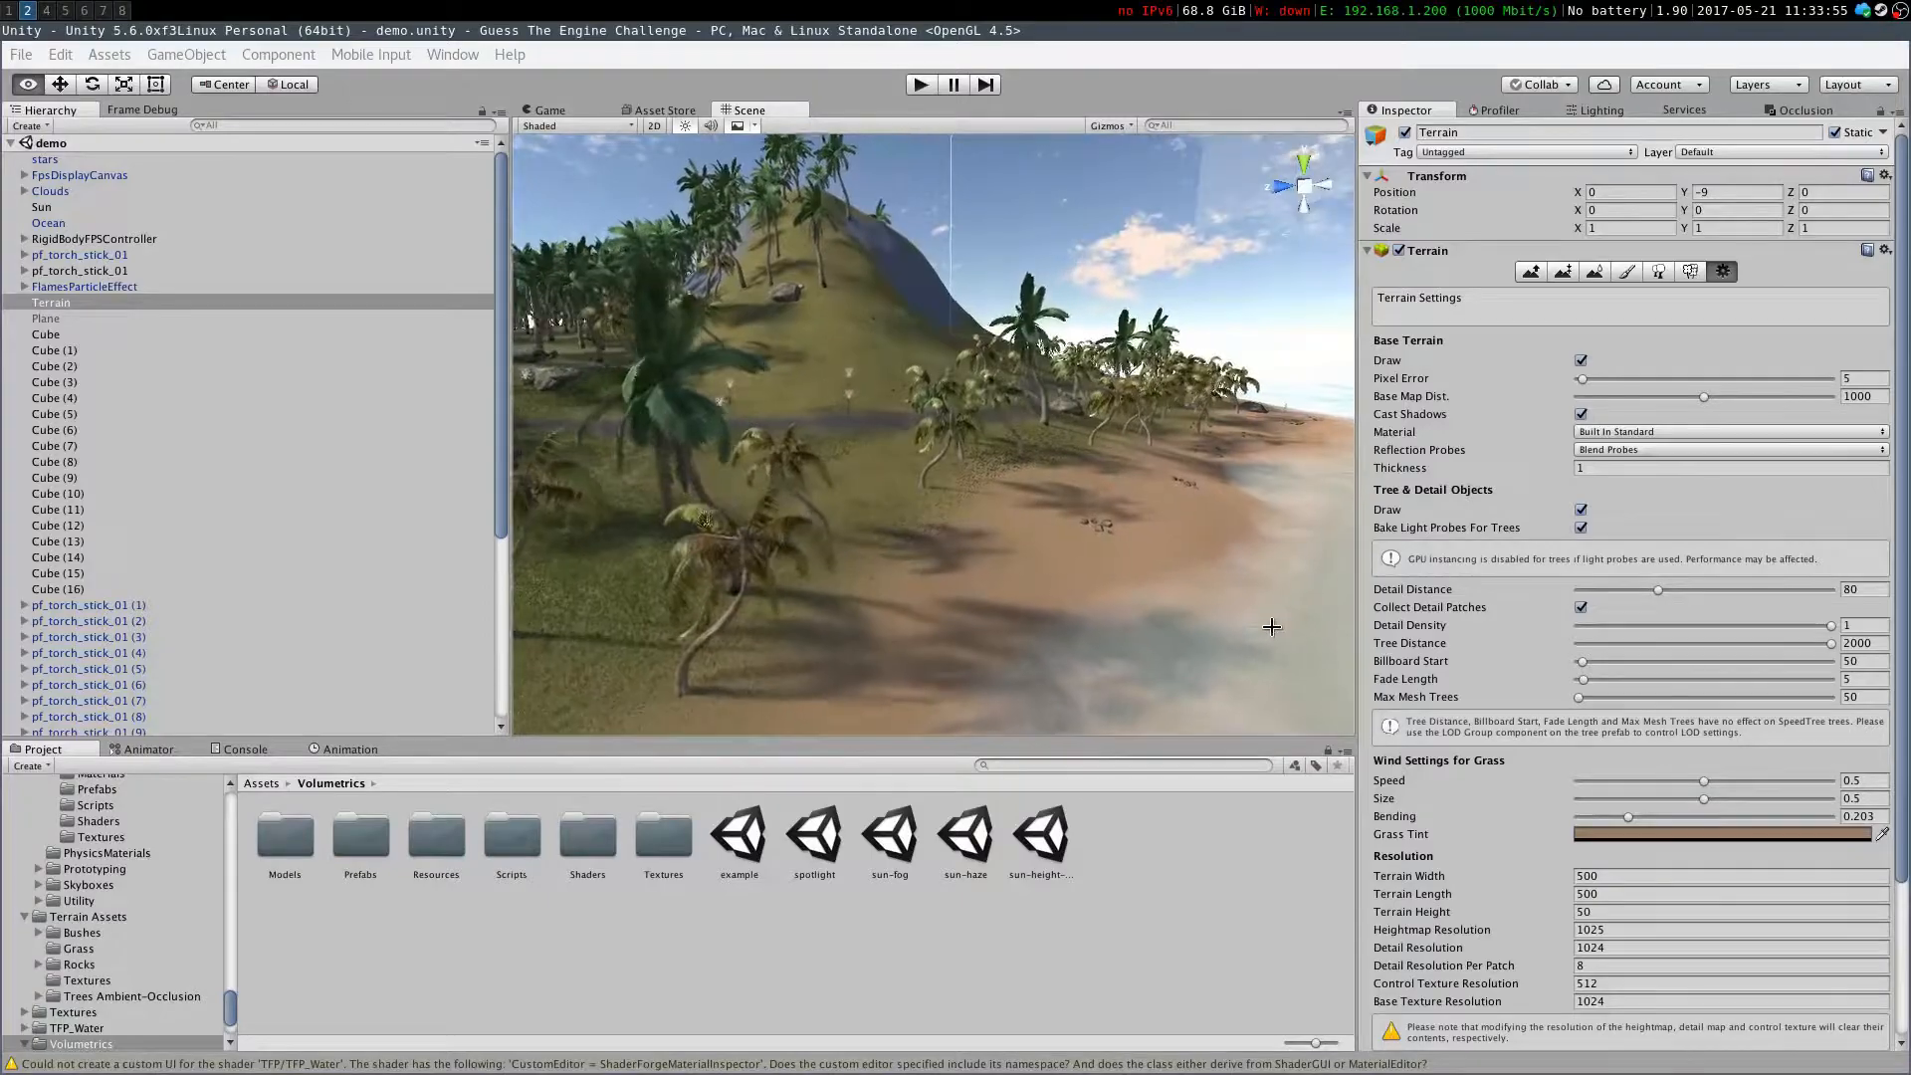
{"action": "right_click_drag", "start_coordinate": [921, 651], "coordinate": [814, 608]}
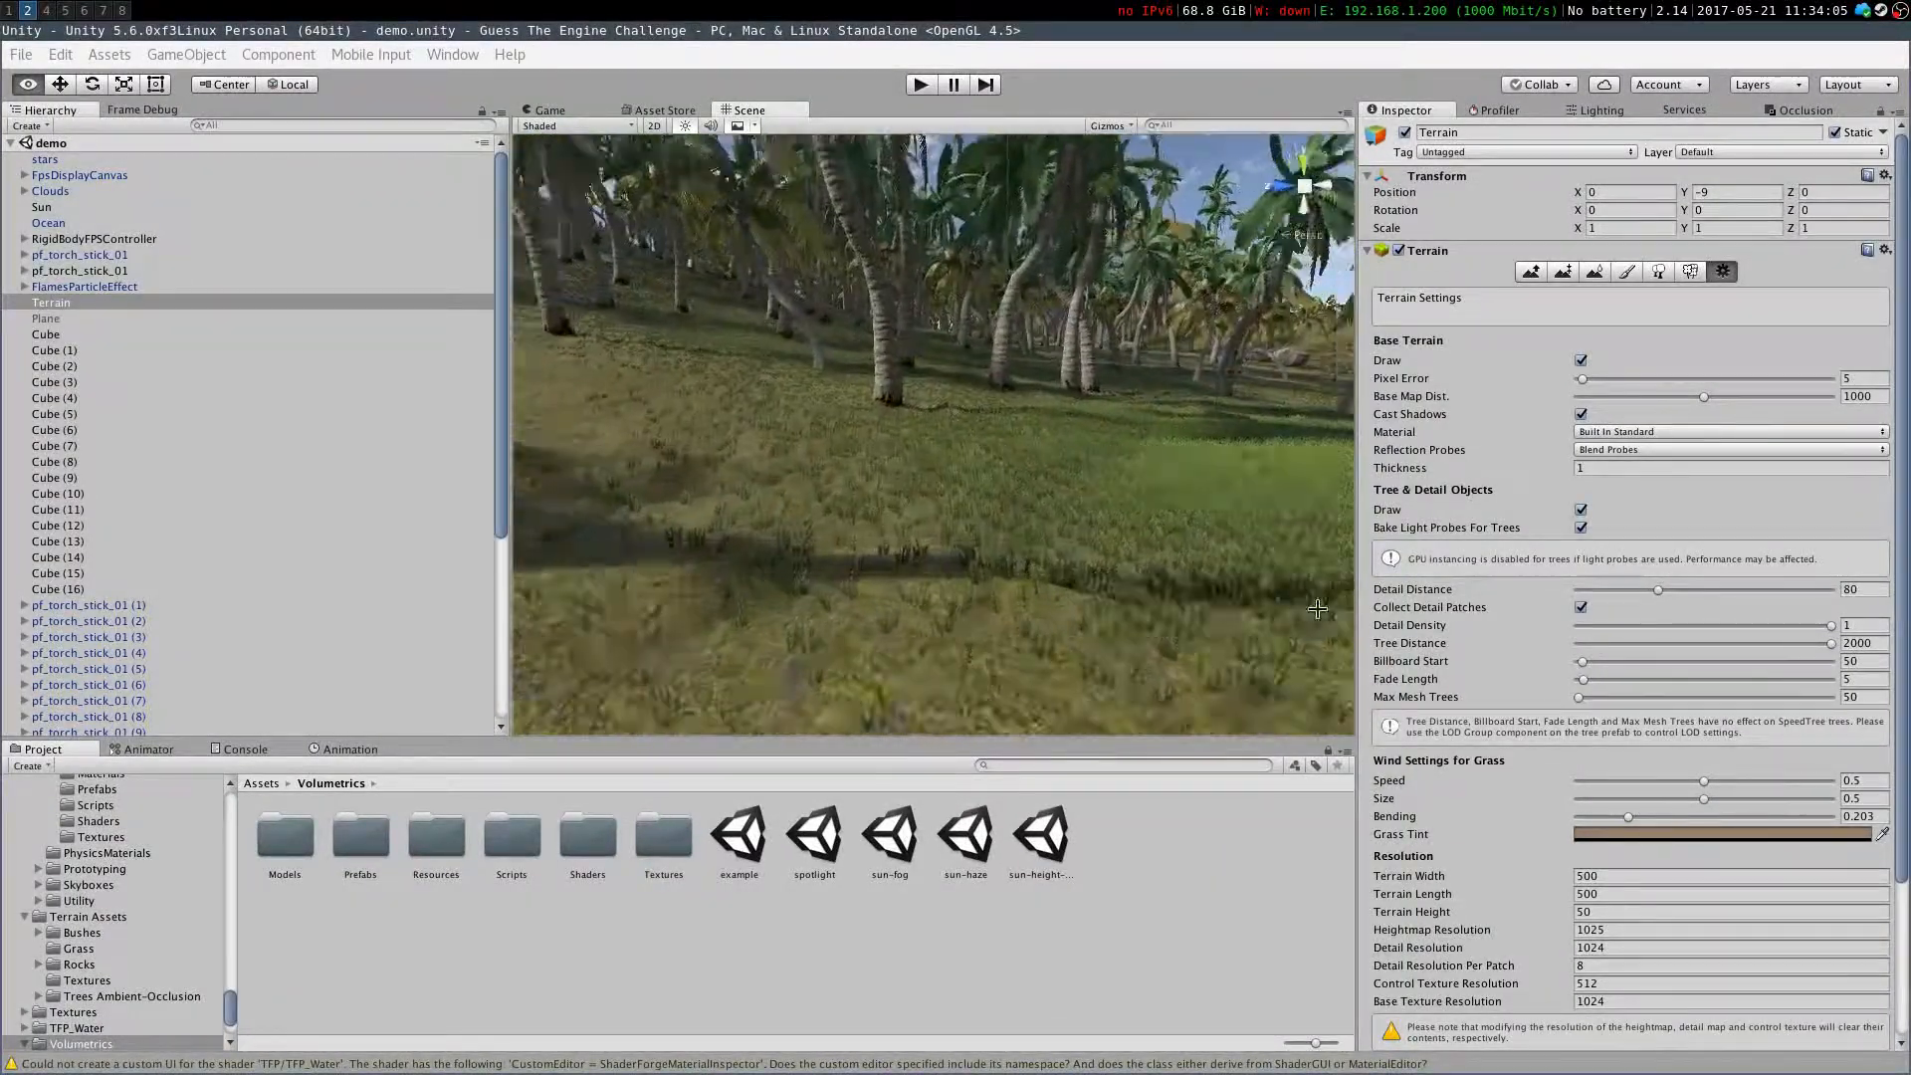
{"action": "right_click_drag", "start_coordinate": [938, 681], "coordinate": [1113, 656]}
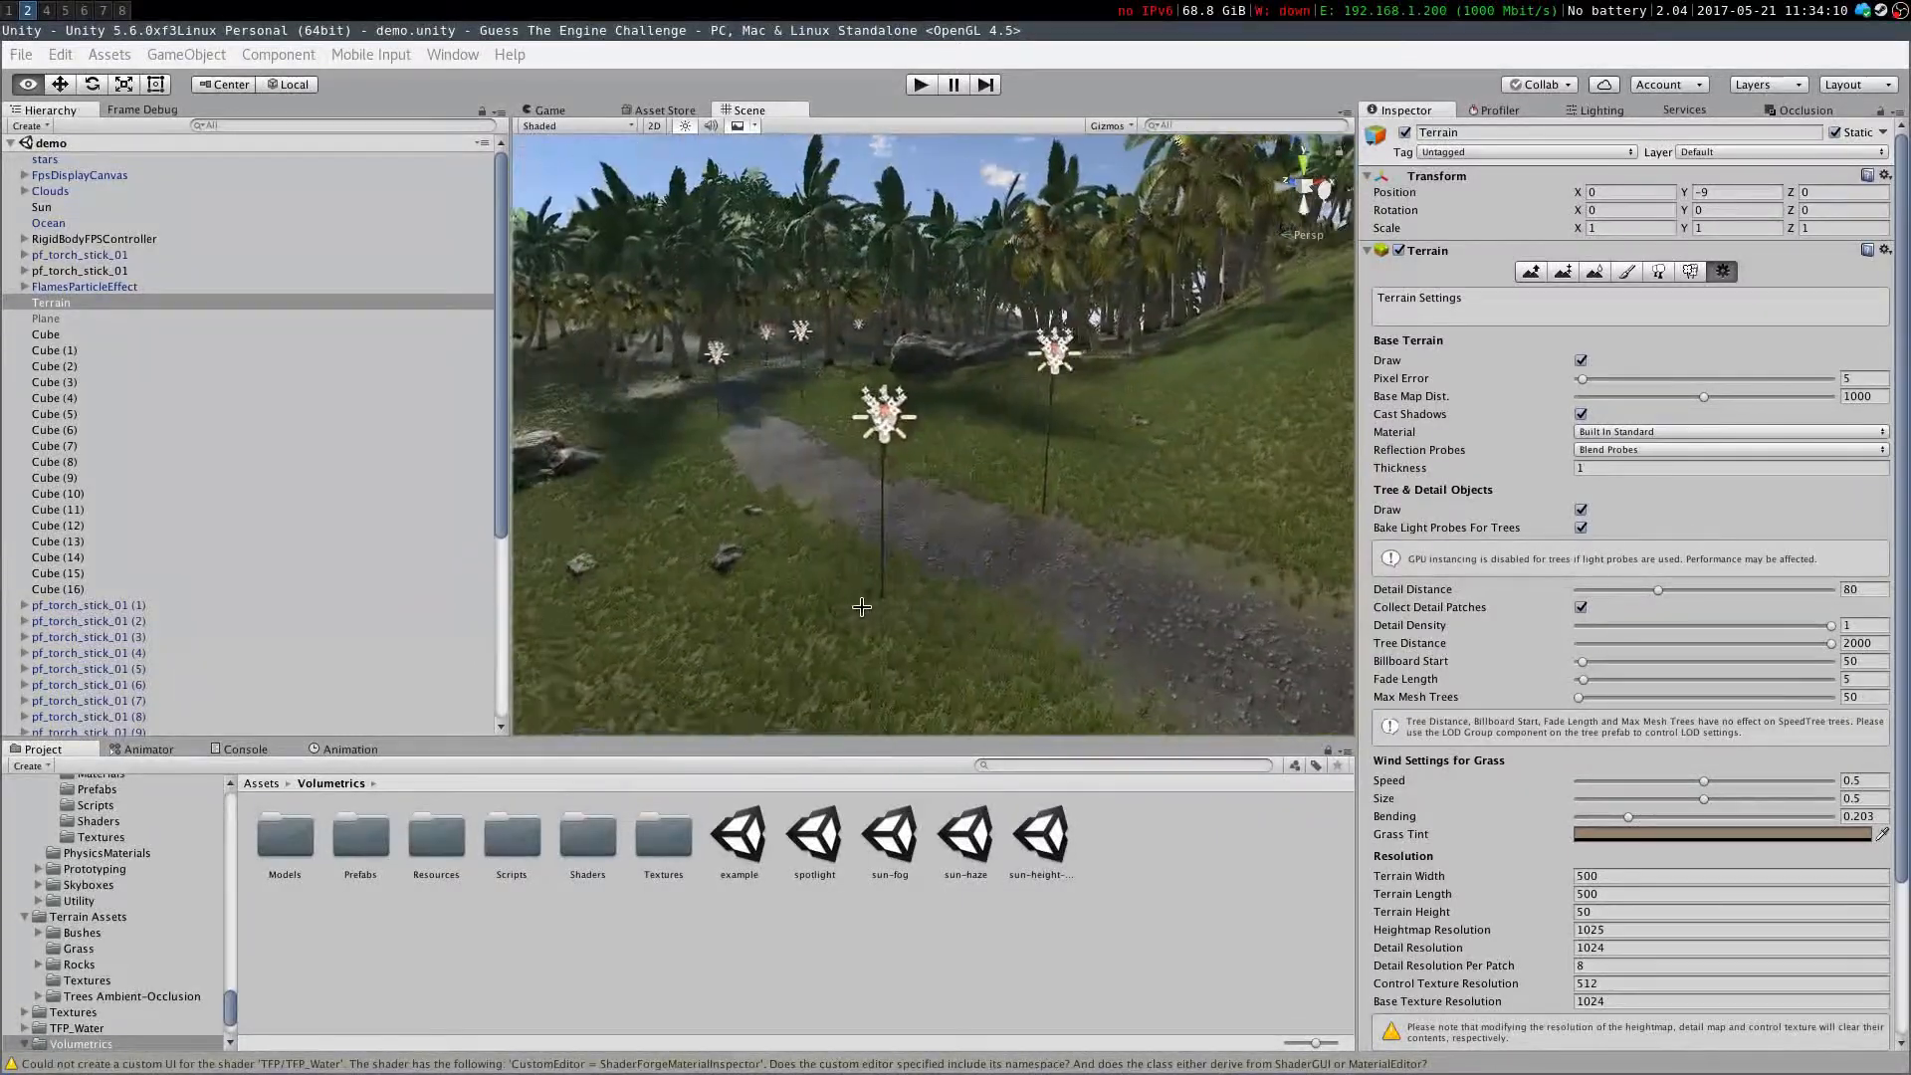
{"action": "right_click_drag", "start_coordinate": [499, 691], "coordinate": [493, 666]}
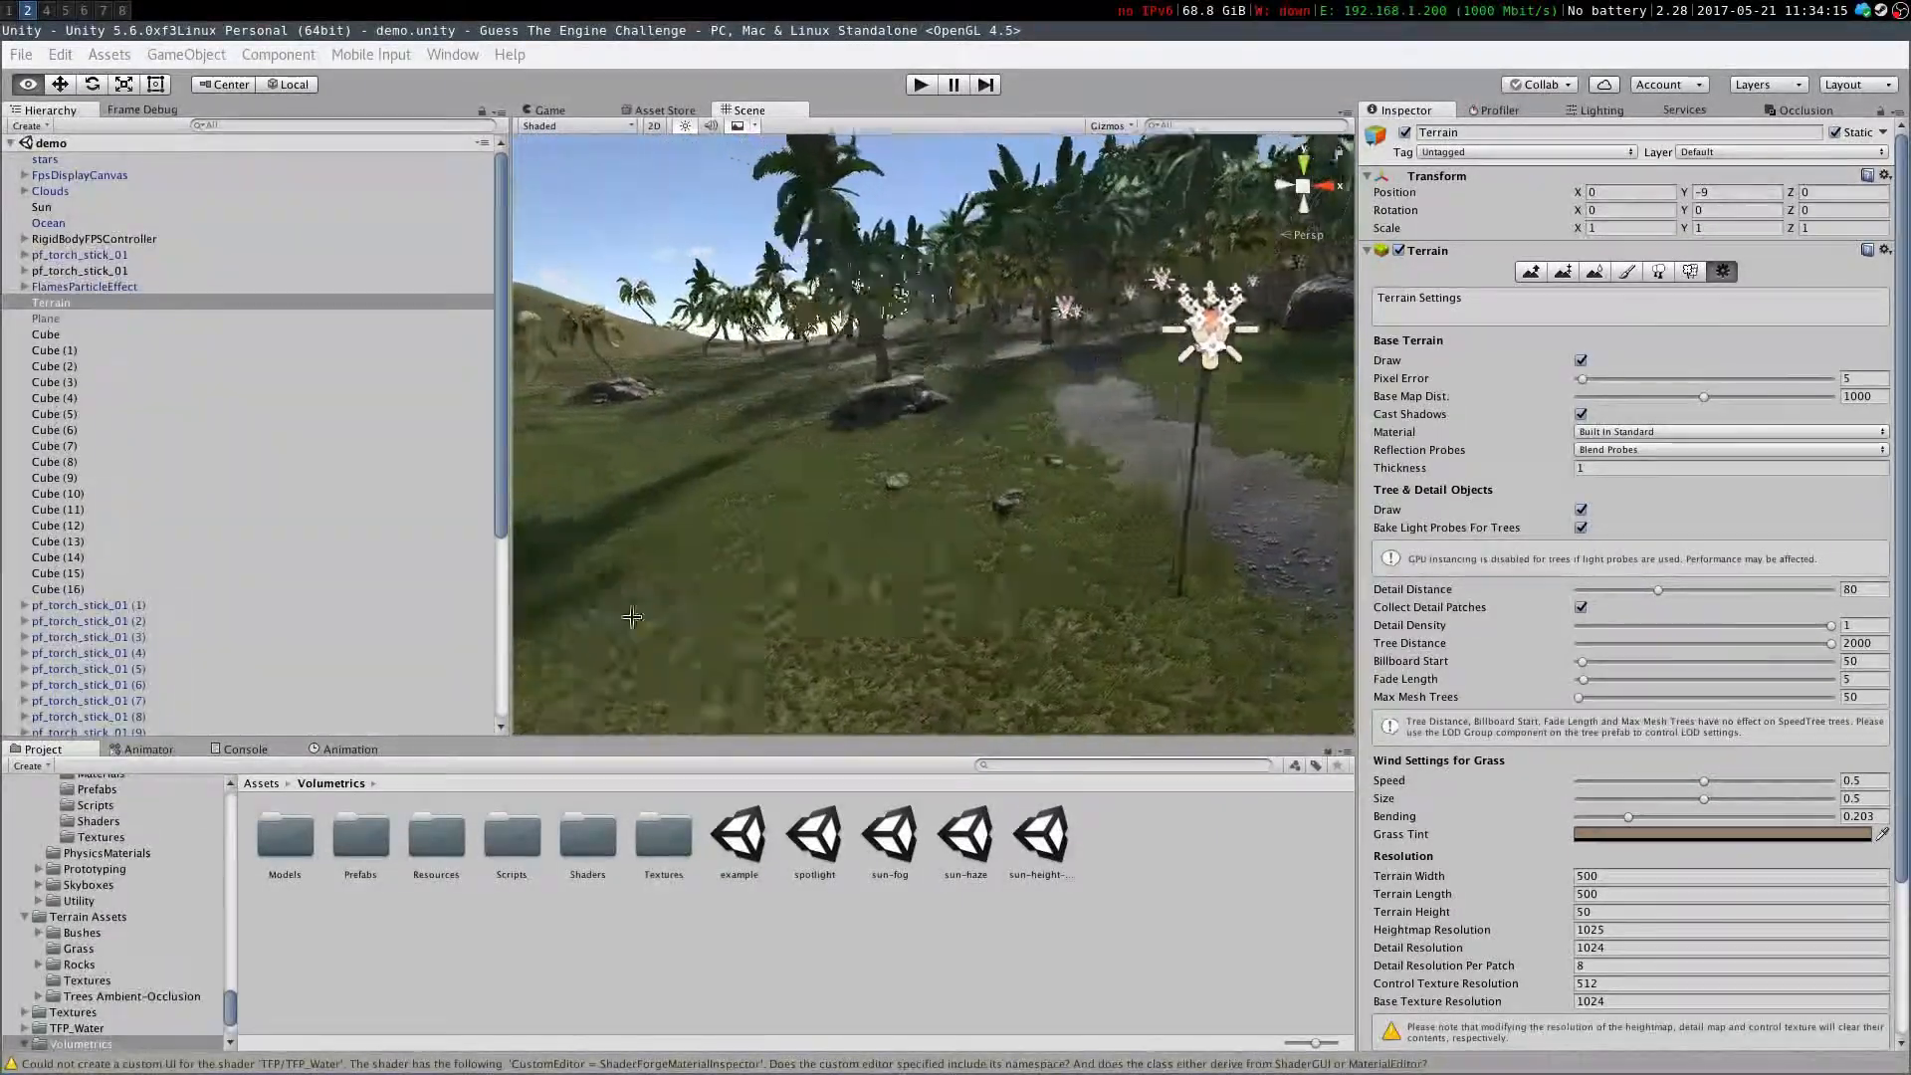
{"action": "right_click_drag", "start_coordinate": [592, 584], "coordinate": [469, 584]}
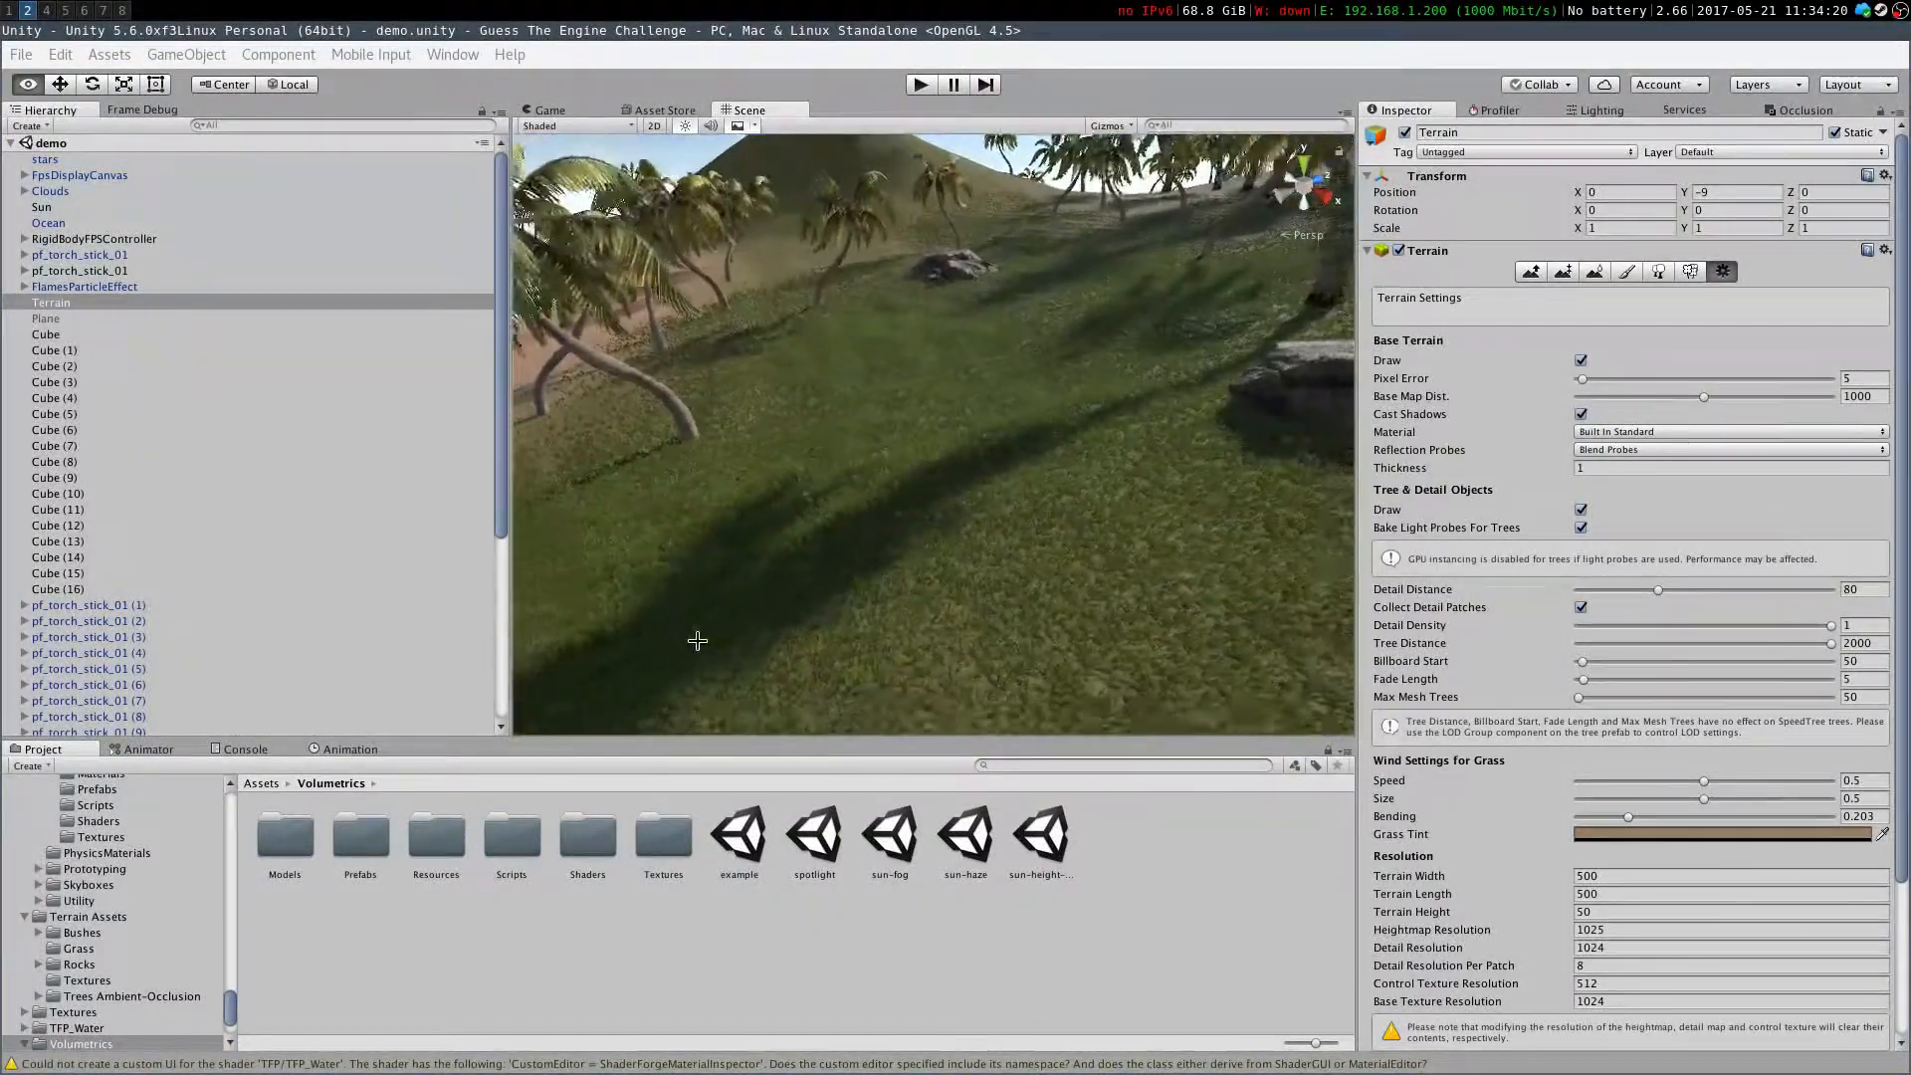
{"action": "right_click_drag", "start_coordinate": [703, 647], "coordinate": [682, 503]}
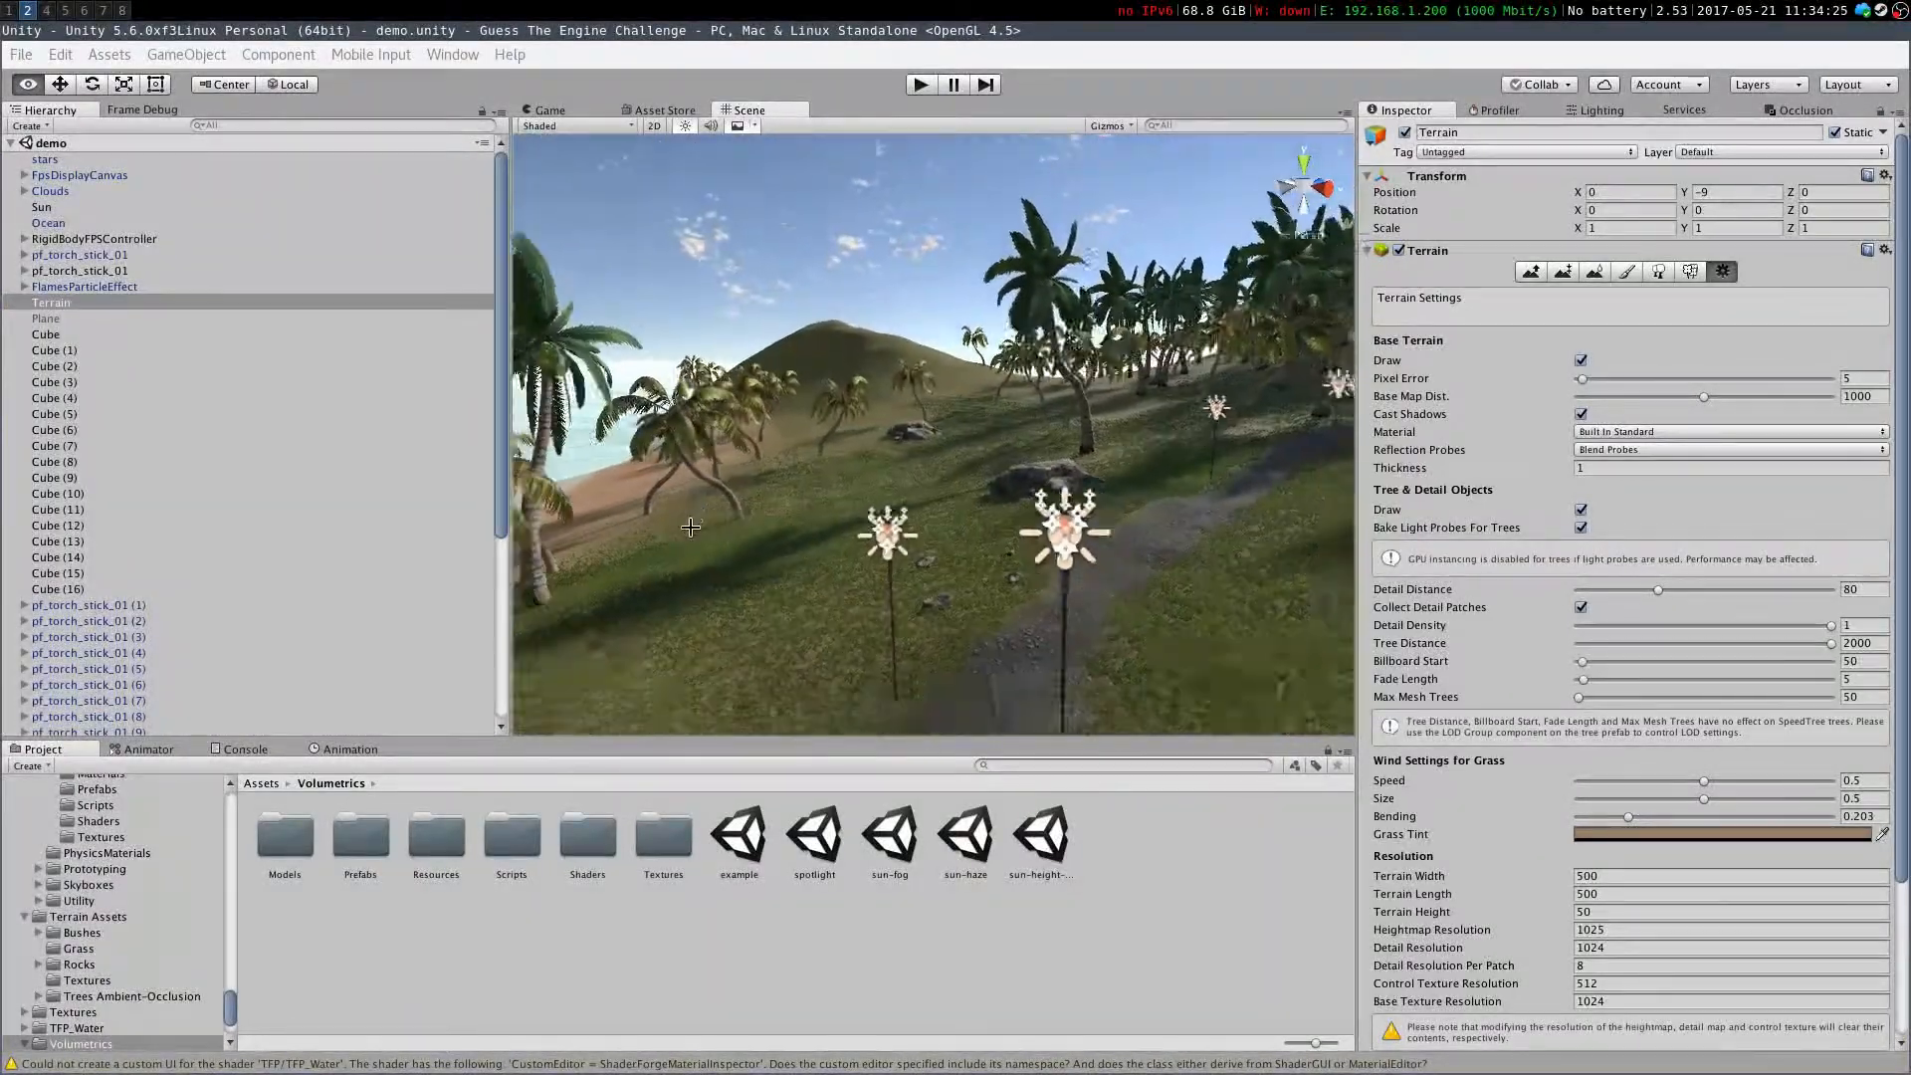
{"action": "key", "text": "s"}
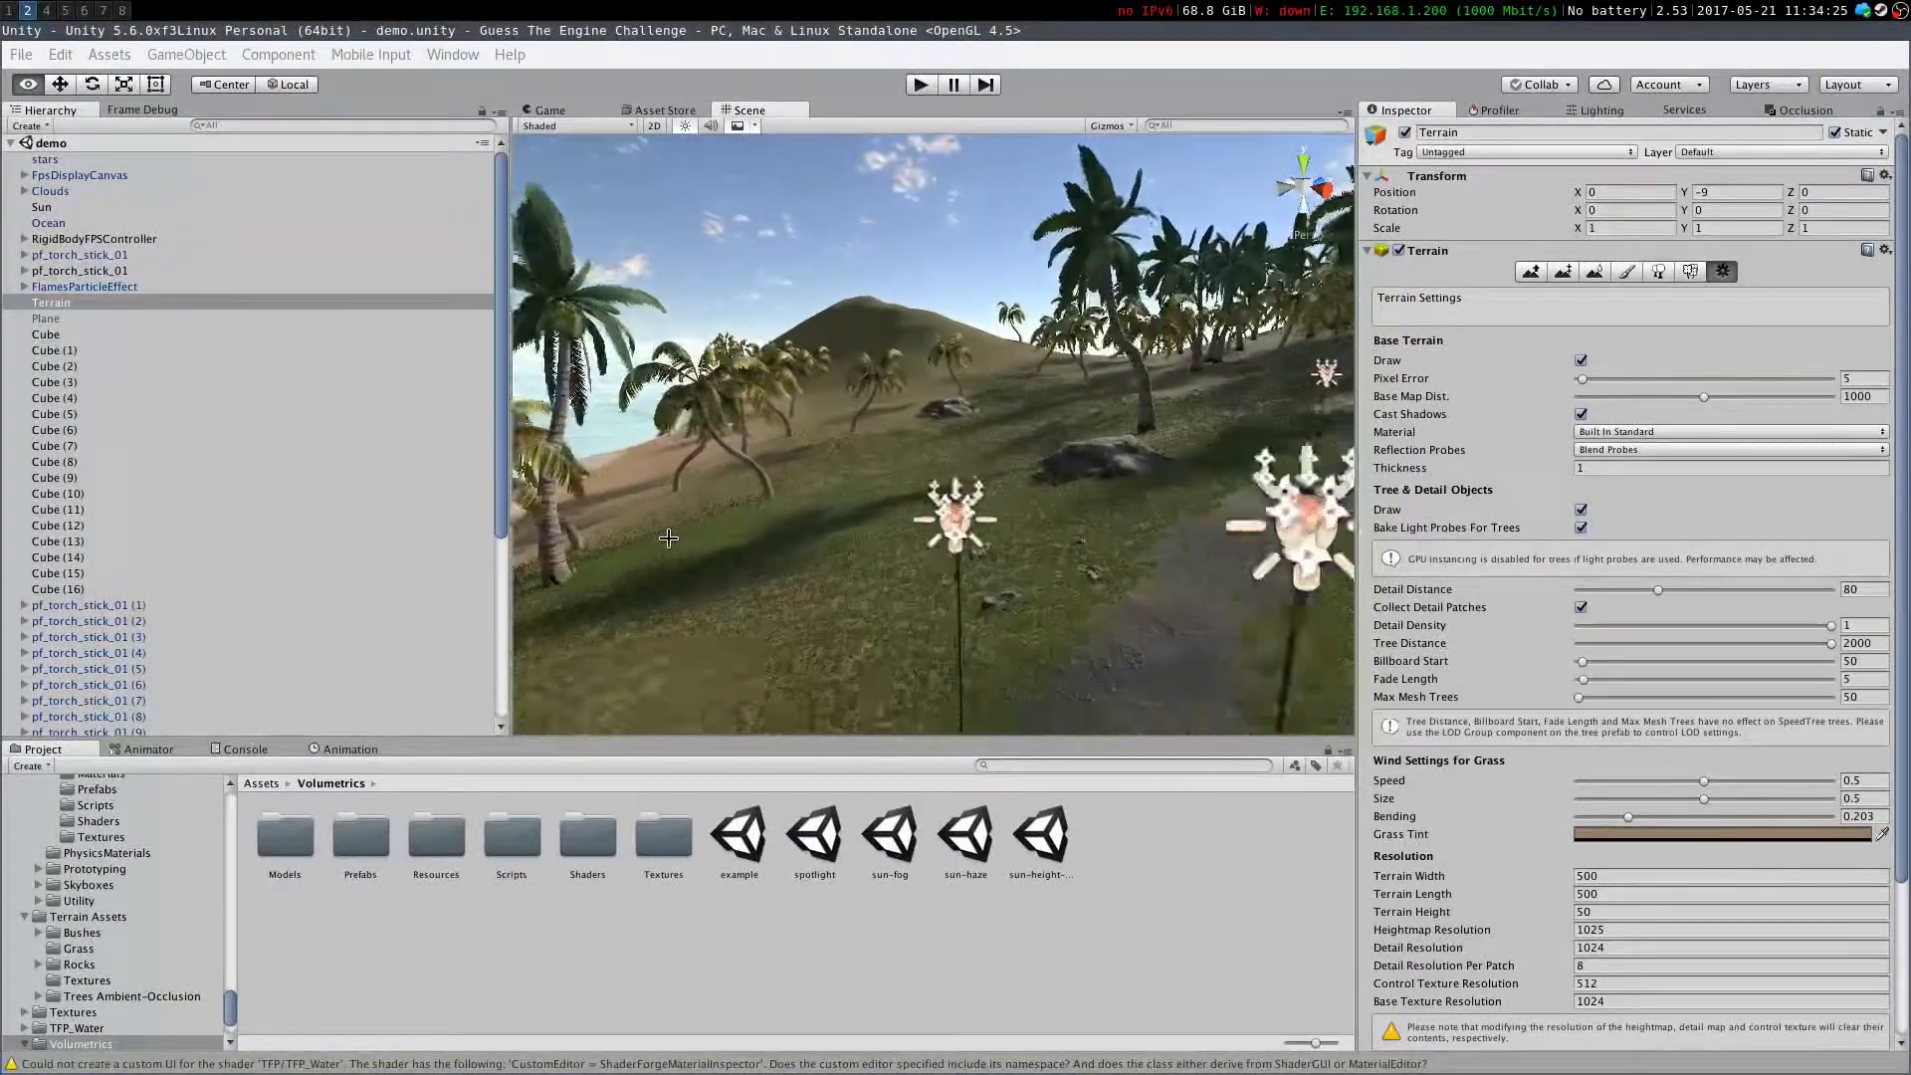
{"action": "right_click_drag", "start_coordinate": [1074, 596], "coordinate": [1135, 575]}
{"action": "key", "text": "s"}
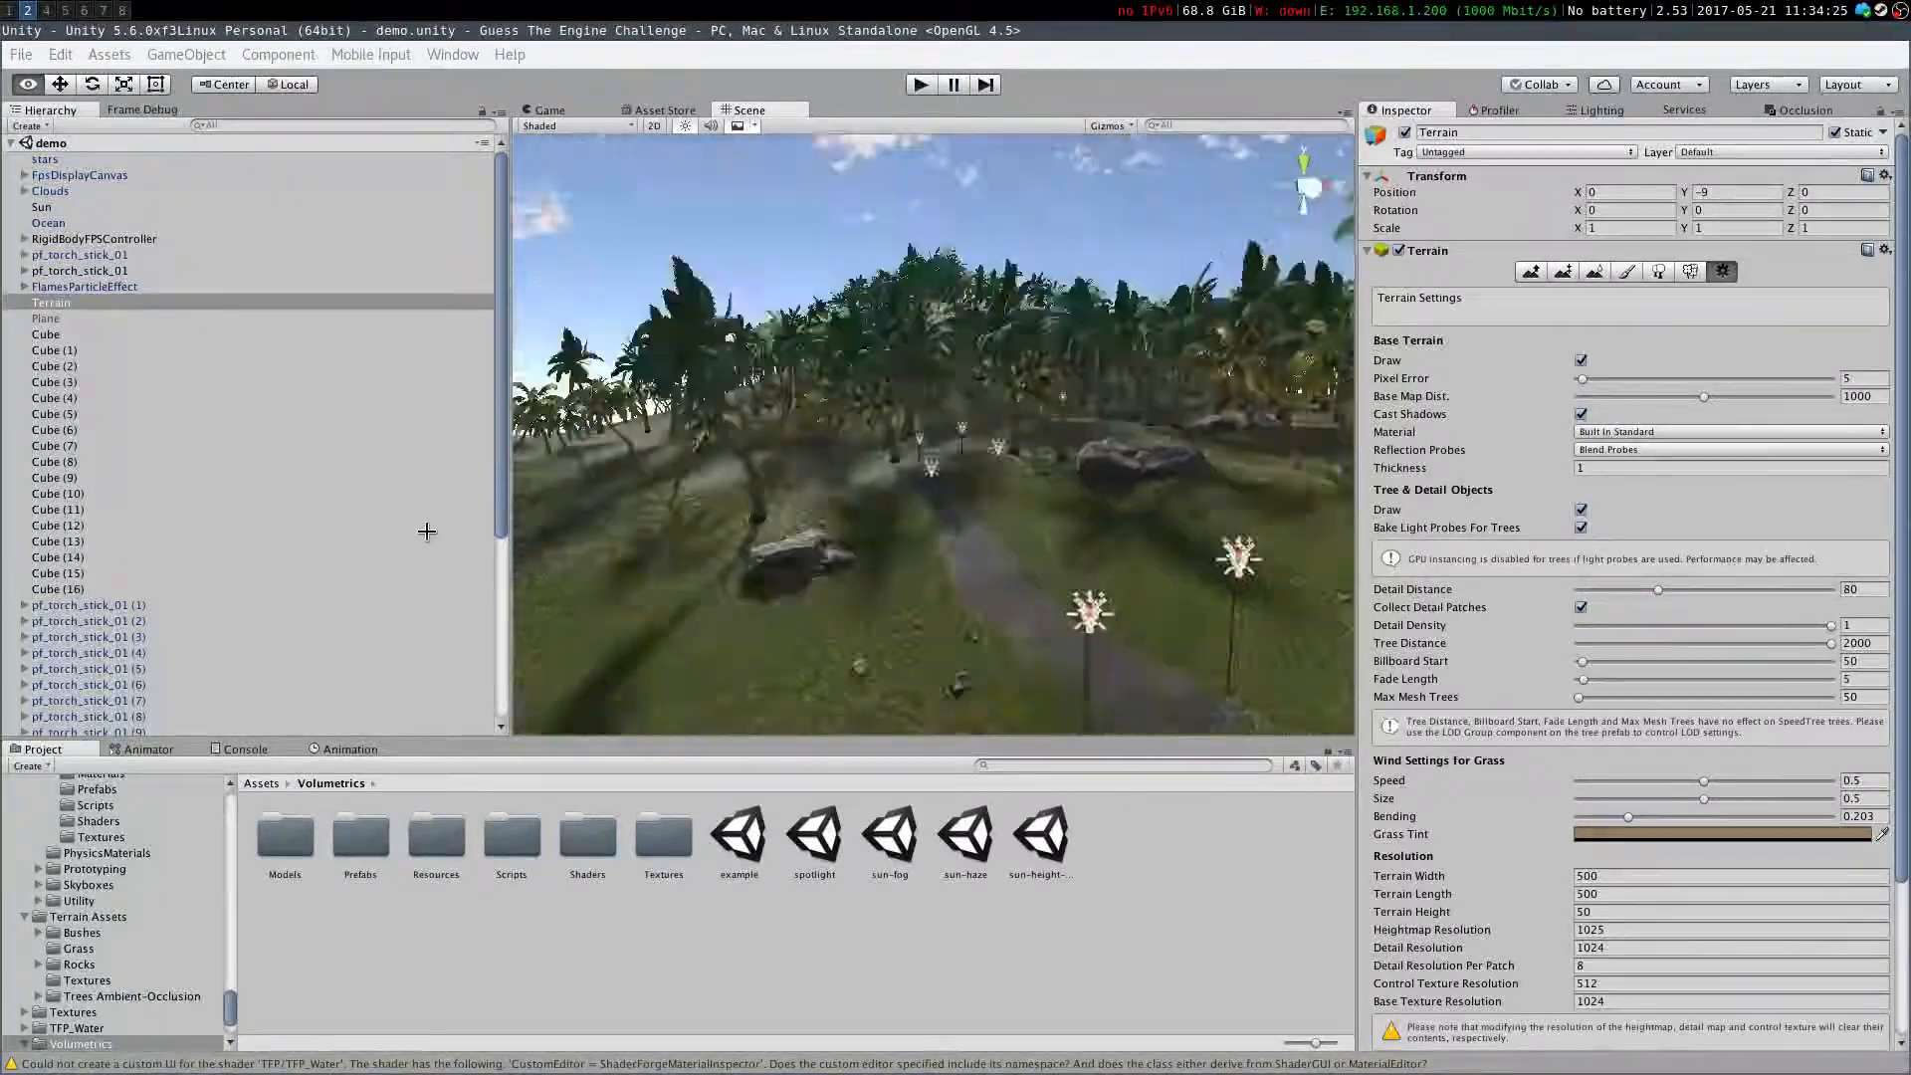
{"action": "right_click_drag", "start_coordinate": [1121, 512], "coordinate": [922, 498]}
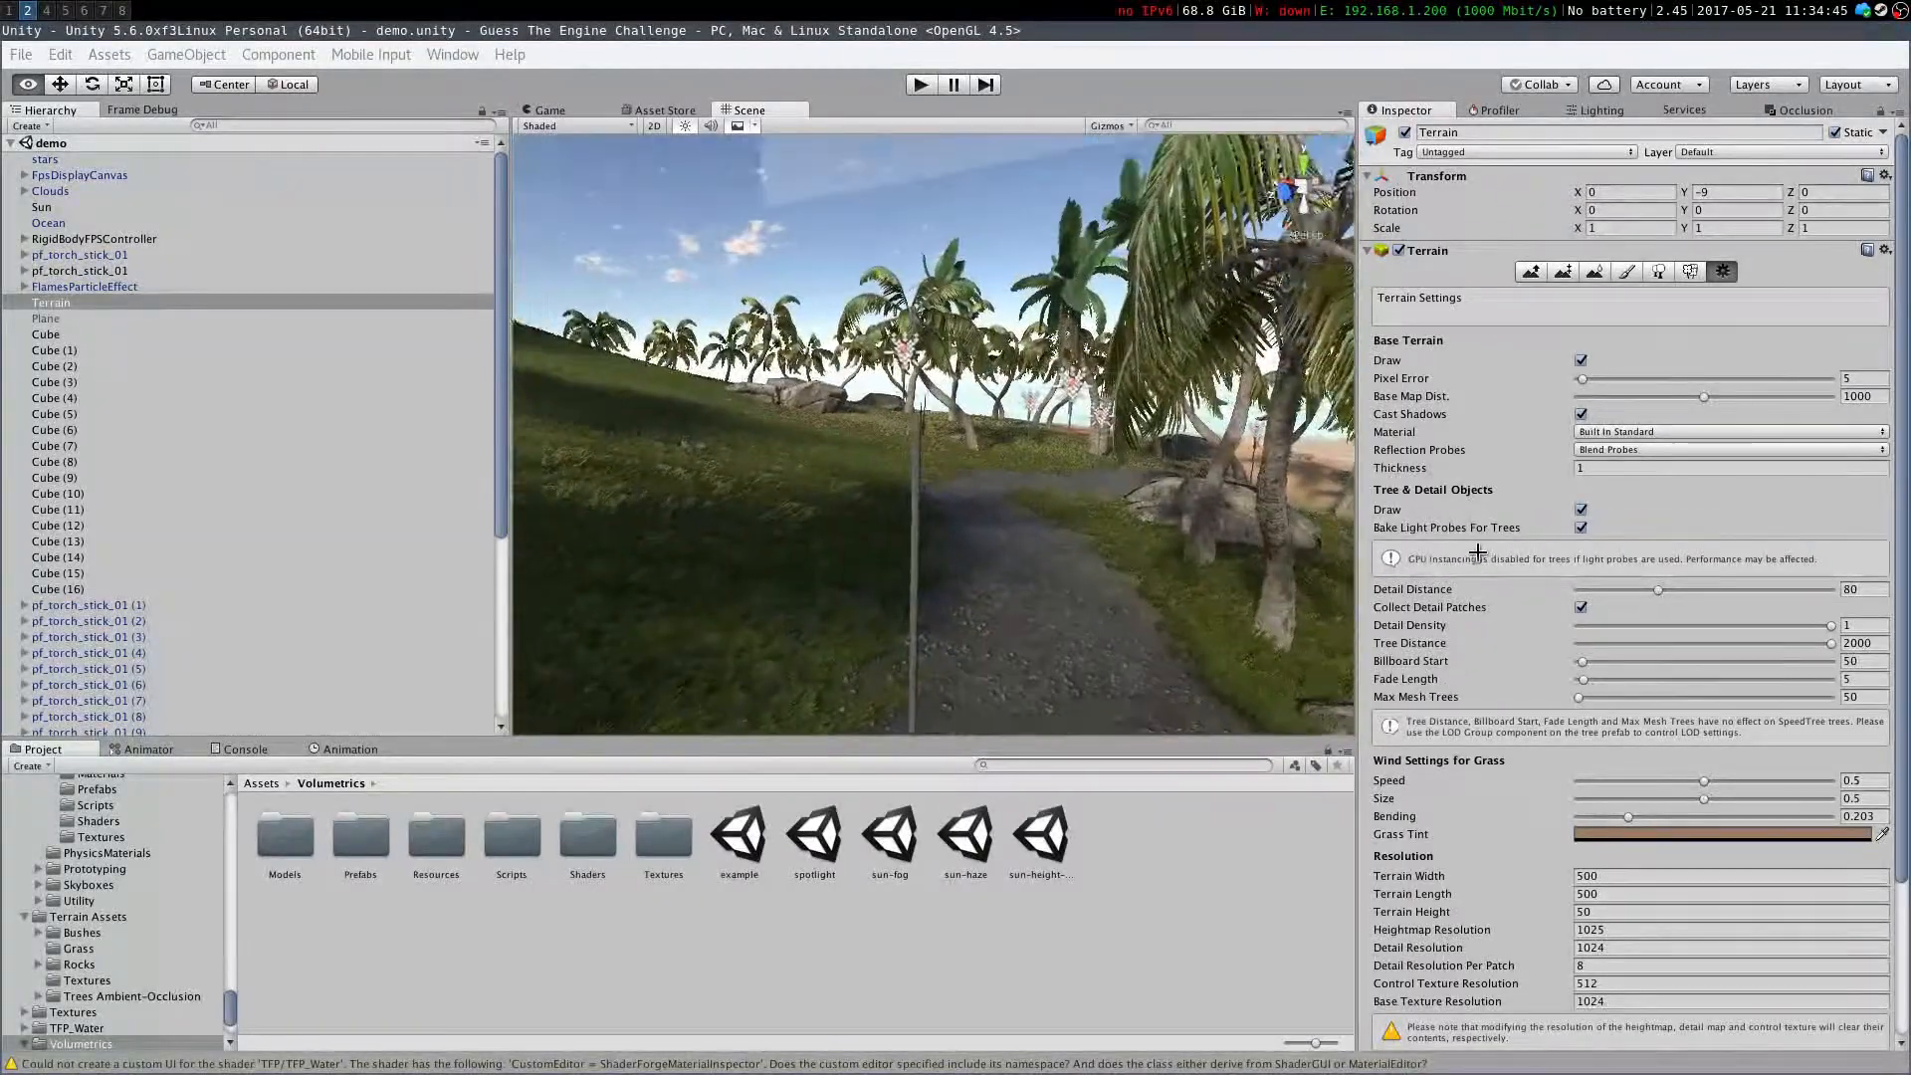
Select a torch in the scene and inspect its child objects, selecting prop_torch_01
{"action": "left_click", "coordinate": [1073, 395]}
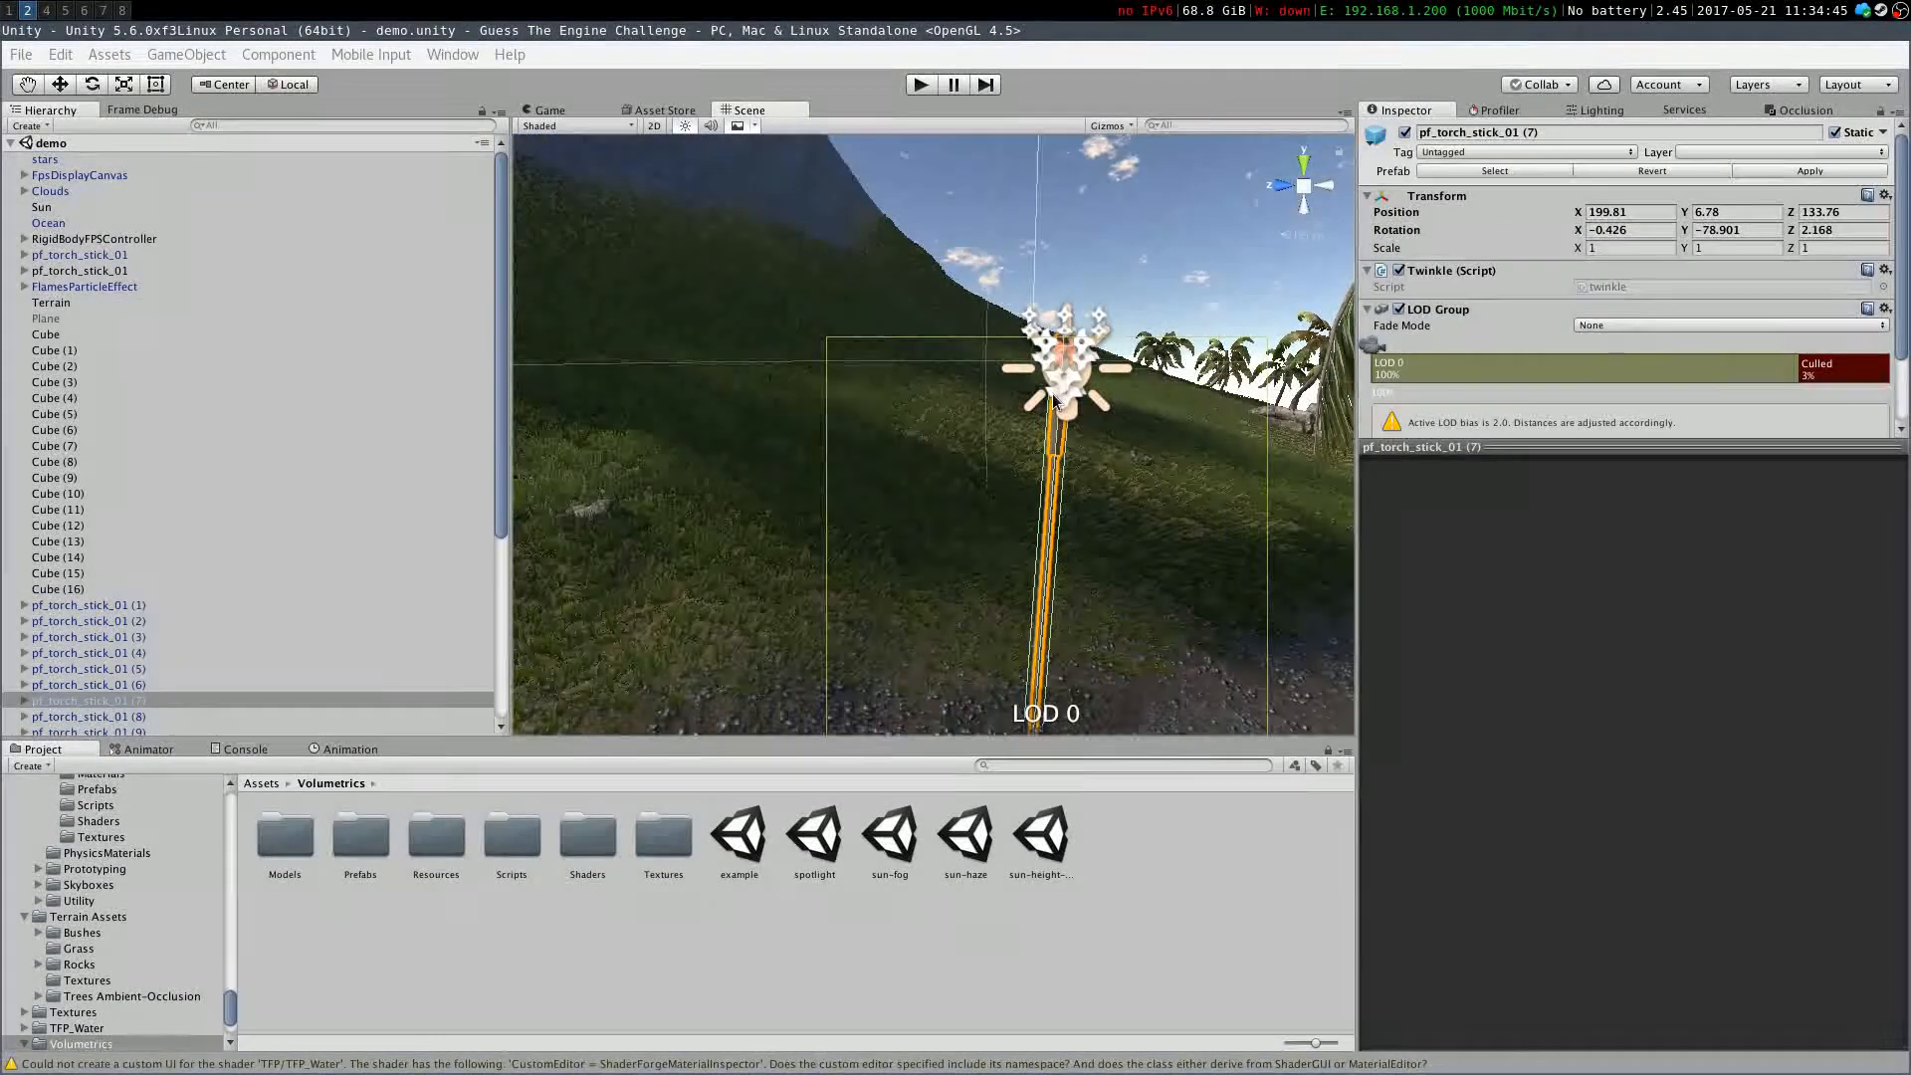
{"action": "left_click", "coordinate": [1065, 389]}
{"action": "left_click", "coordinate": [1084, 377]}
{"action": "left_click", "coordinate": [1084, 360]}
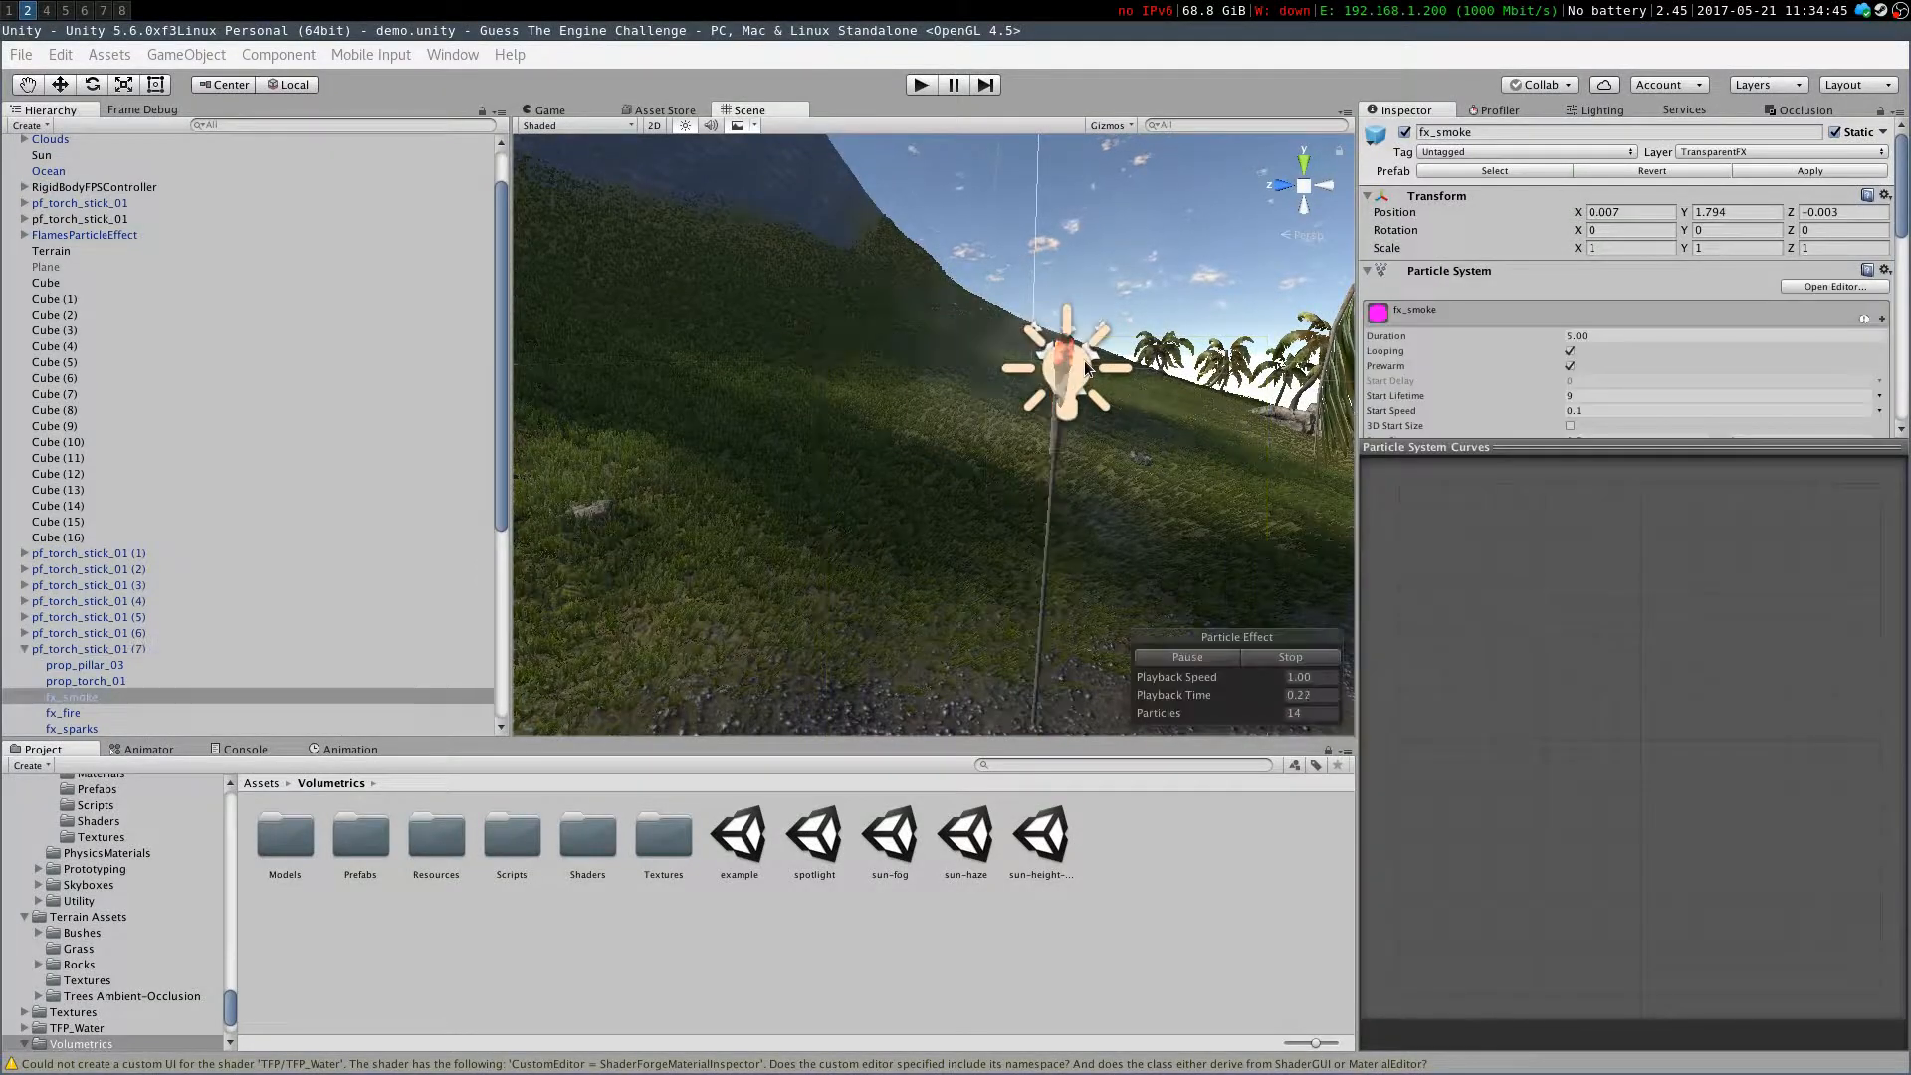
{"action": "left_click", "coordinate": [70, 681]}
{"action": "scroll", "coordinate": [50, 597], "scroll_direction": "down", "scroll_amount": 4}
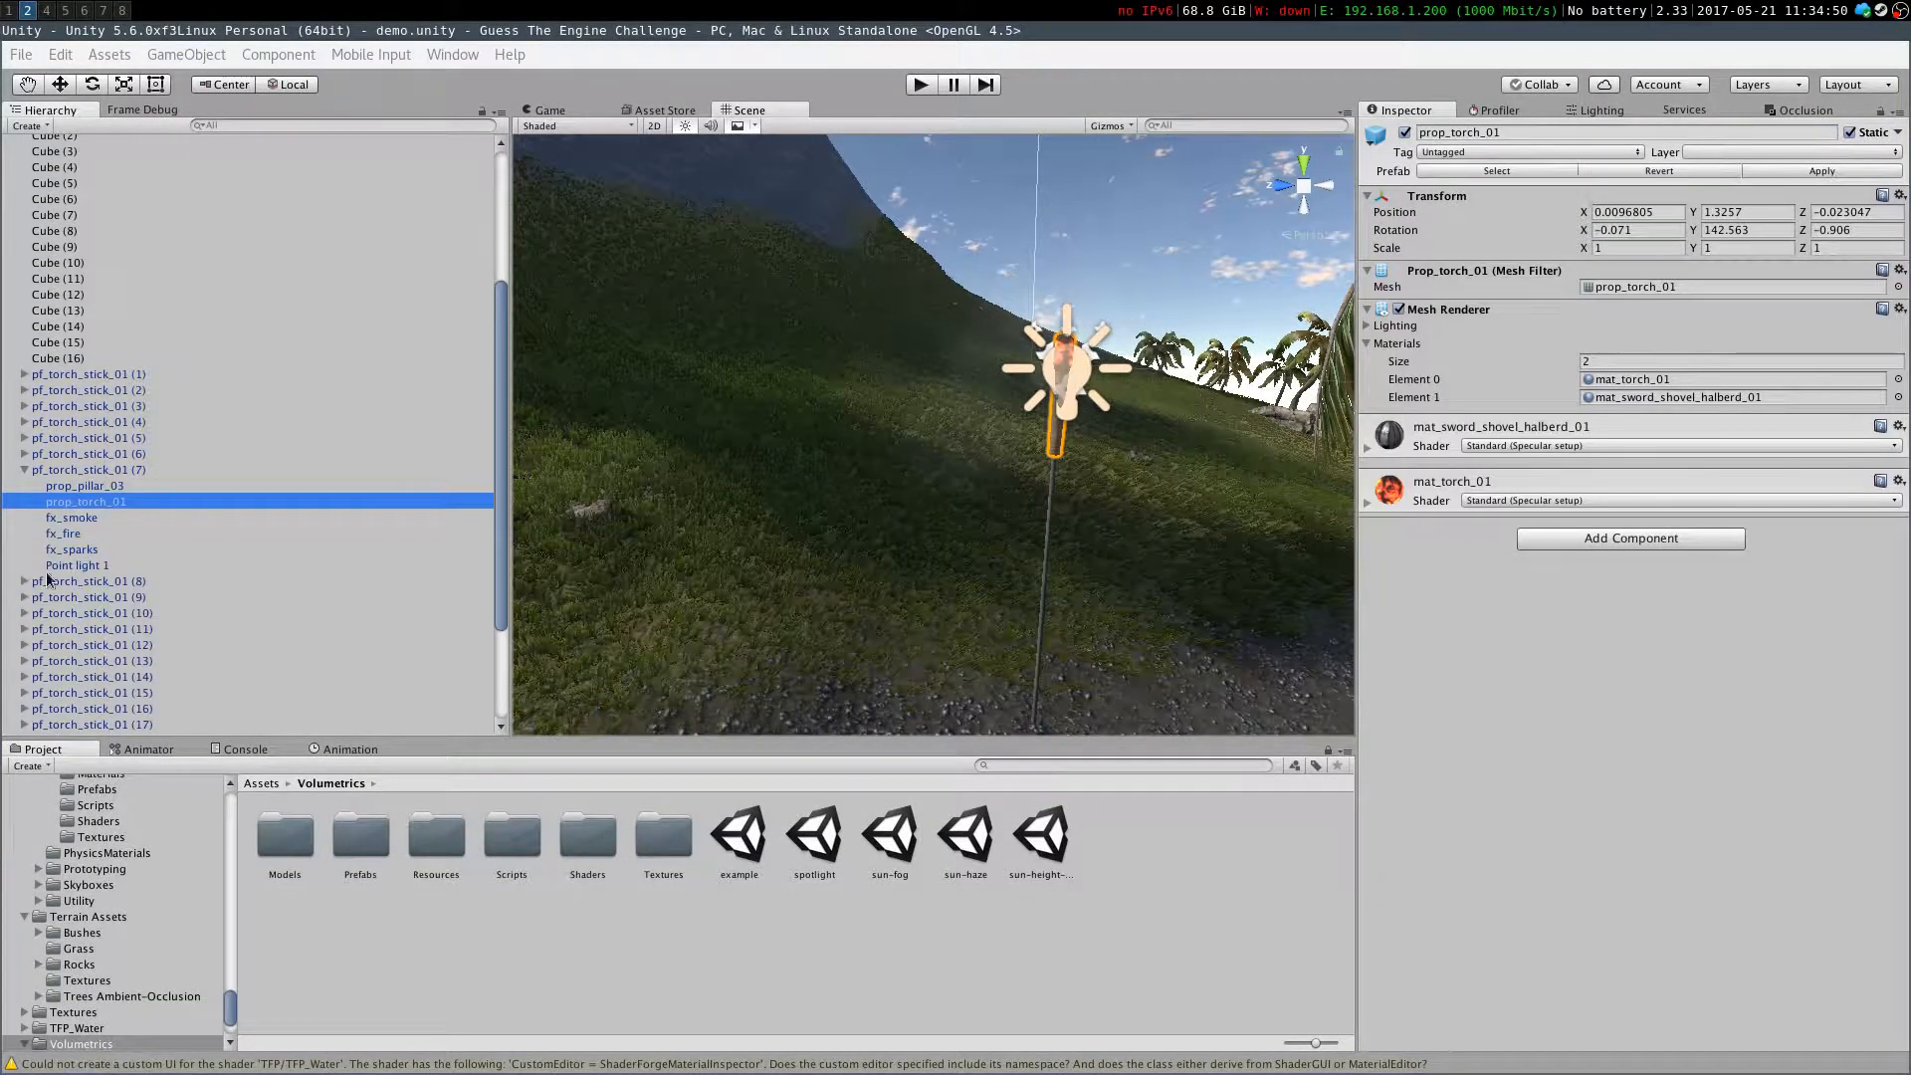
Inspect the torch's Point light 1 settings, then move to the campfire and select one of its log cubes
{"action": "left_click", "coordinate": [58, 565]}
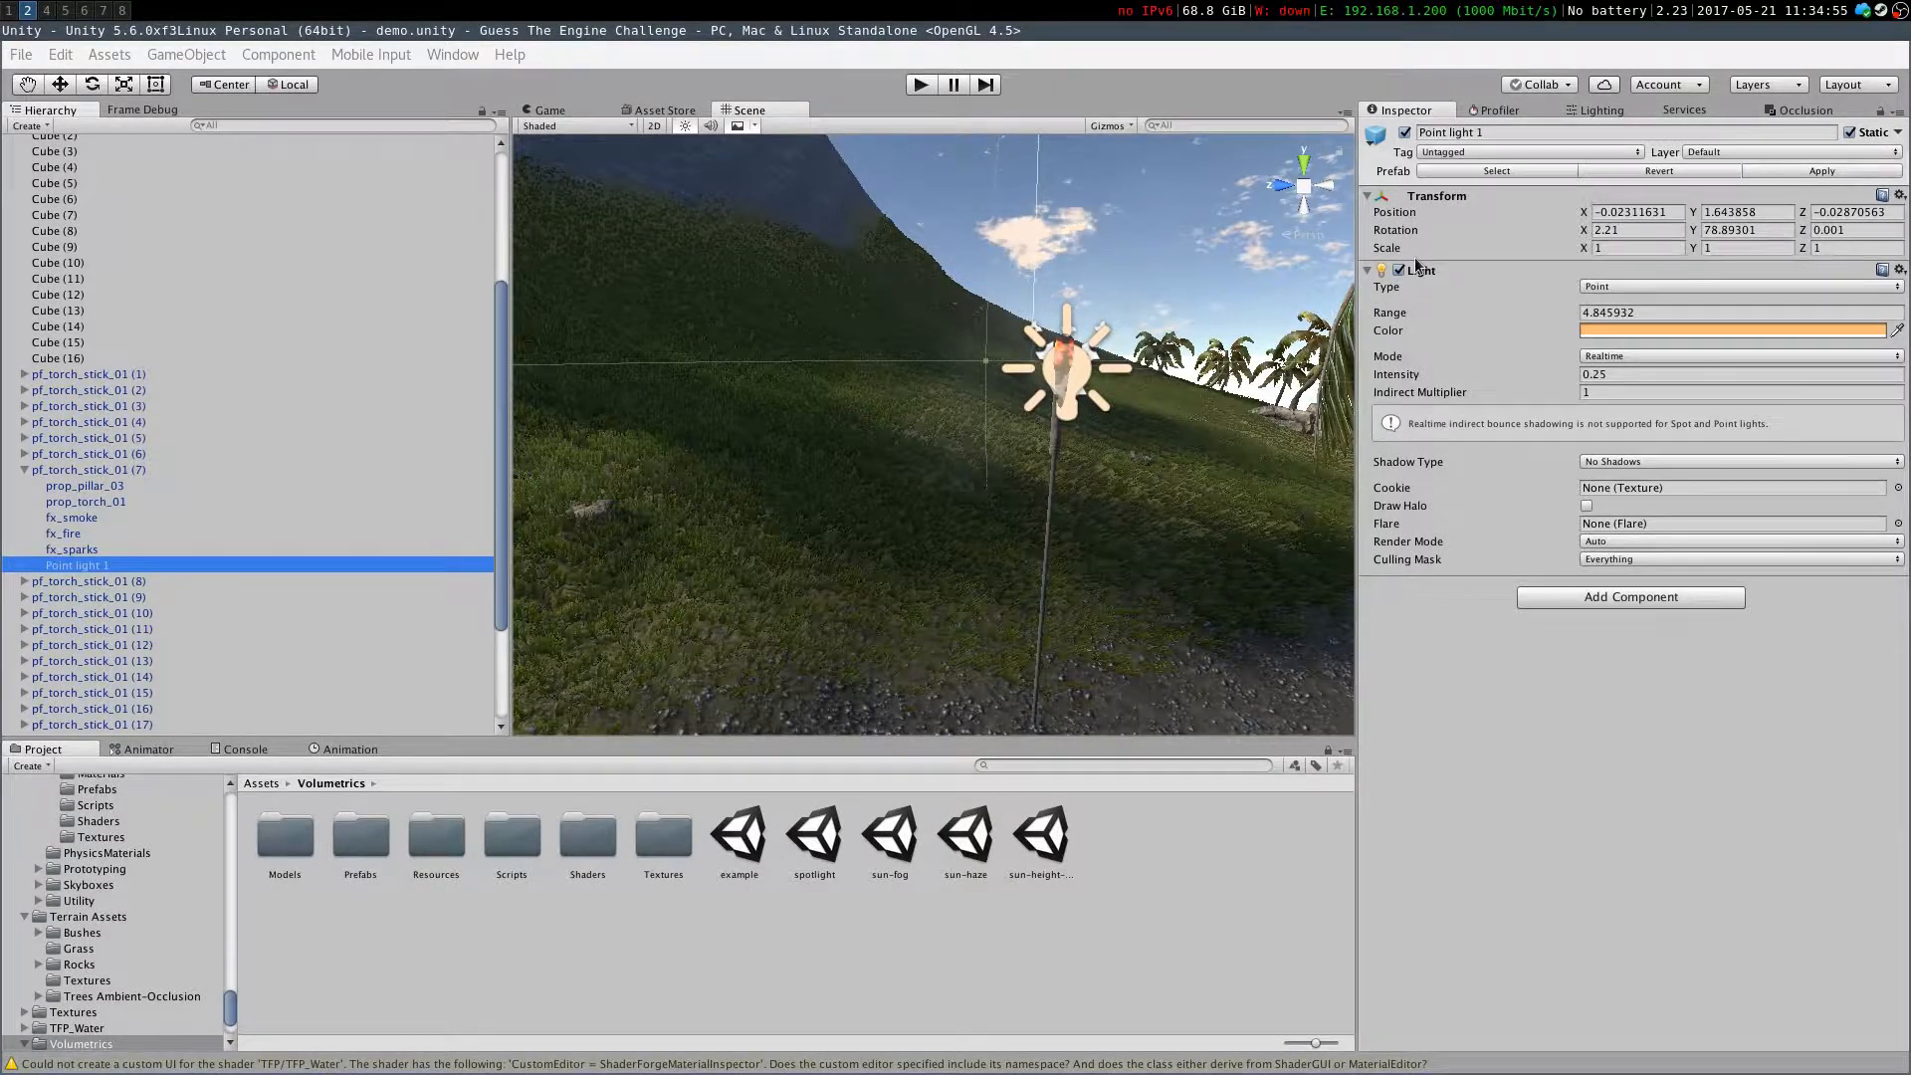
{"action": "right_click_drag", "start_coordinate": [655, 512], "coordinate": [1145, 414]}
{"action": "key", "text": "w"}
{"action": "left_click", "coordinate": [1060, 545]}
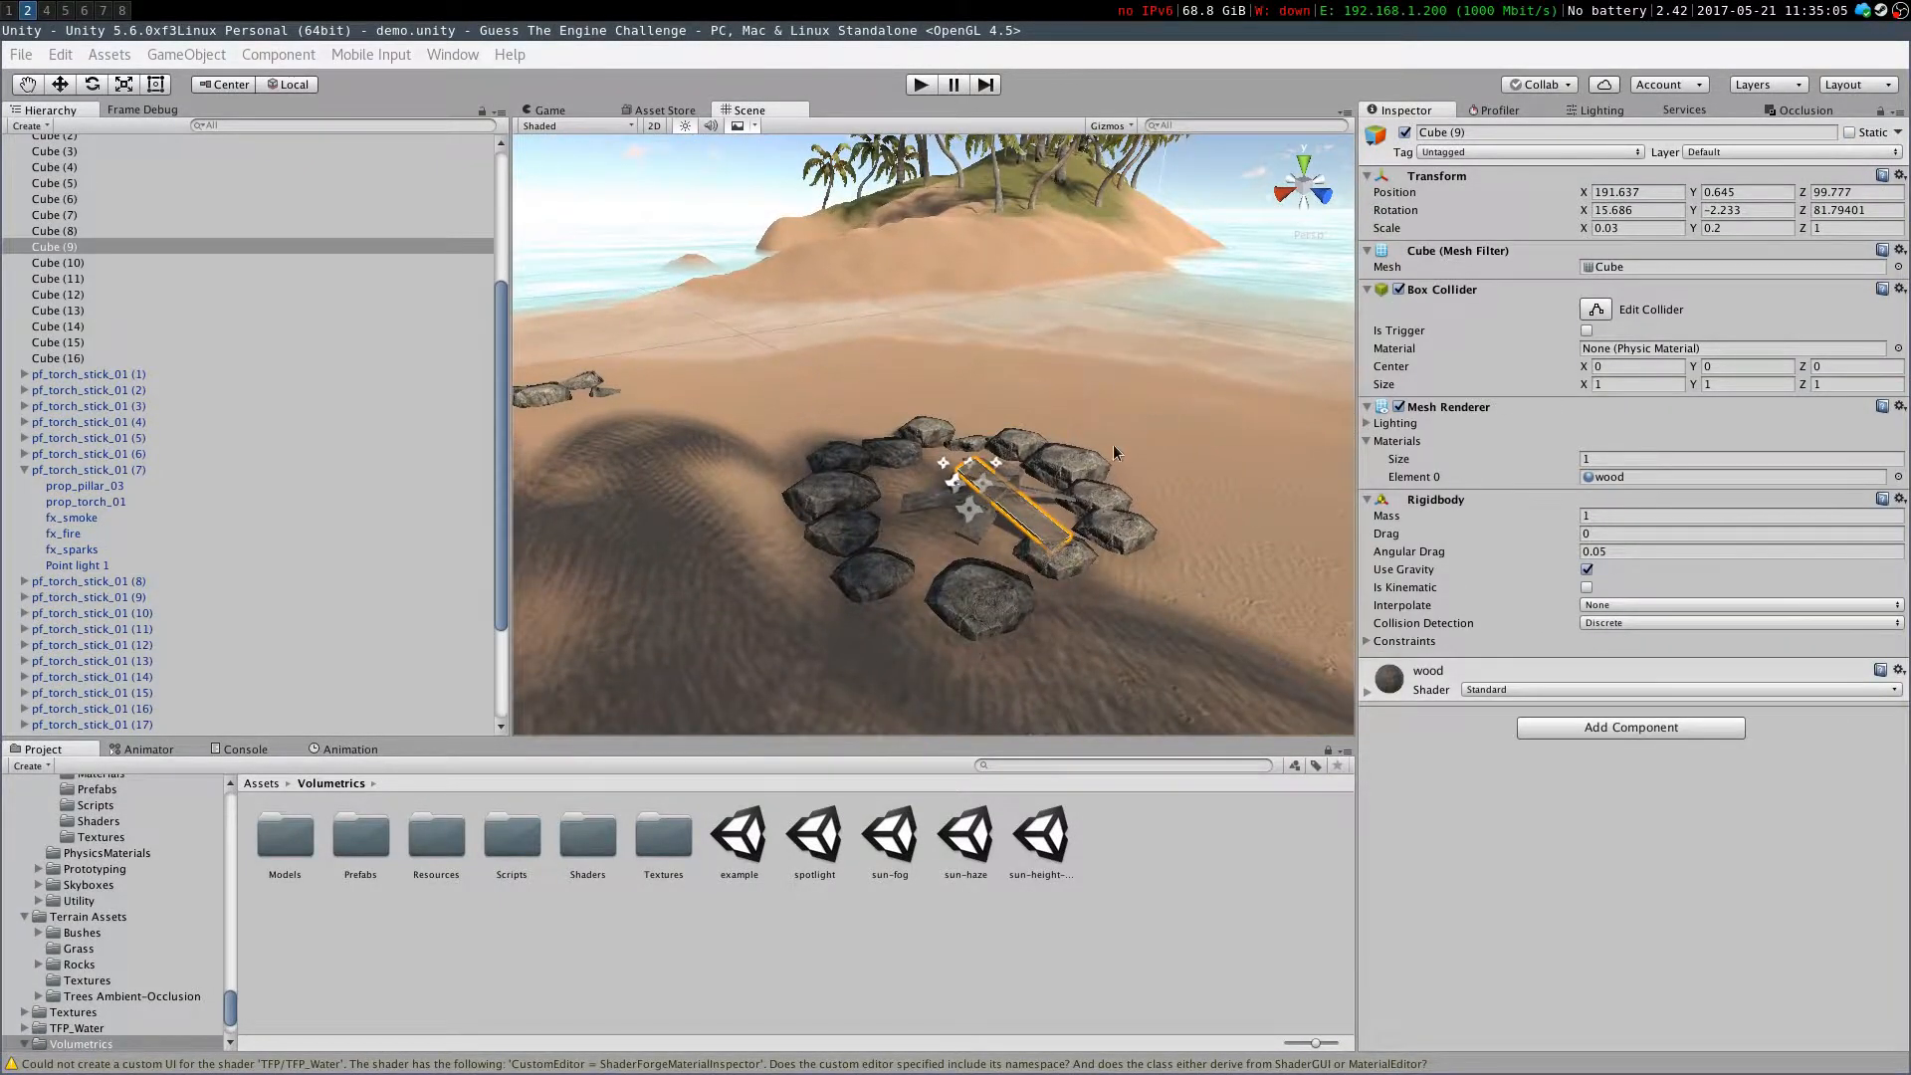
Examine the campfire's flame effect and log cubes from several angles around the beach
{"action": "left_click", "coordinate": [955, 486]}
{"action": "right_click_drag", "start_coordinate": [953, 396], "coordinate": [1110, 435]}
{"action": "key", "text": "f"}
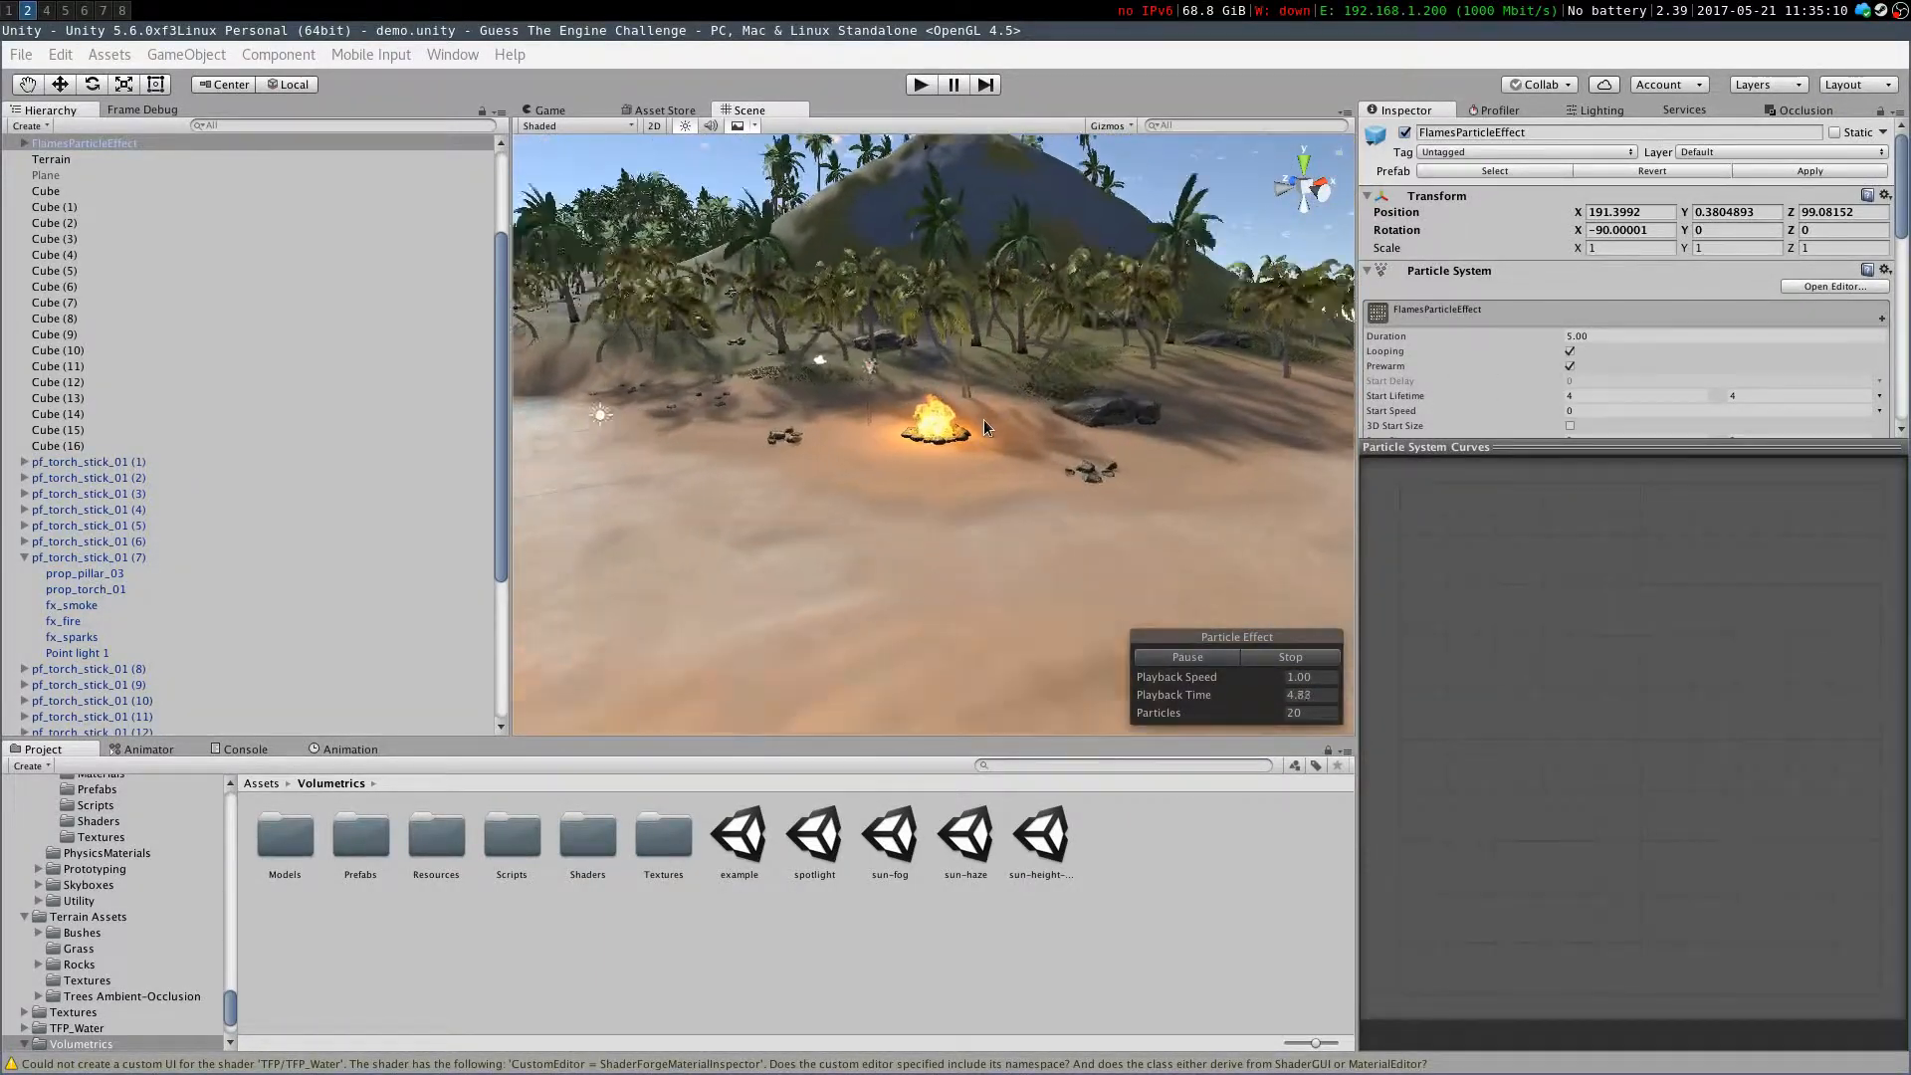
{"action": "scroll", "coordinate": [983, 418], "scroll_direction": "up", "scroll_amount": 5}
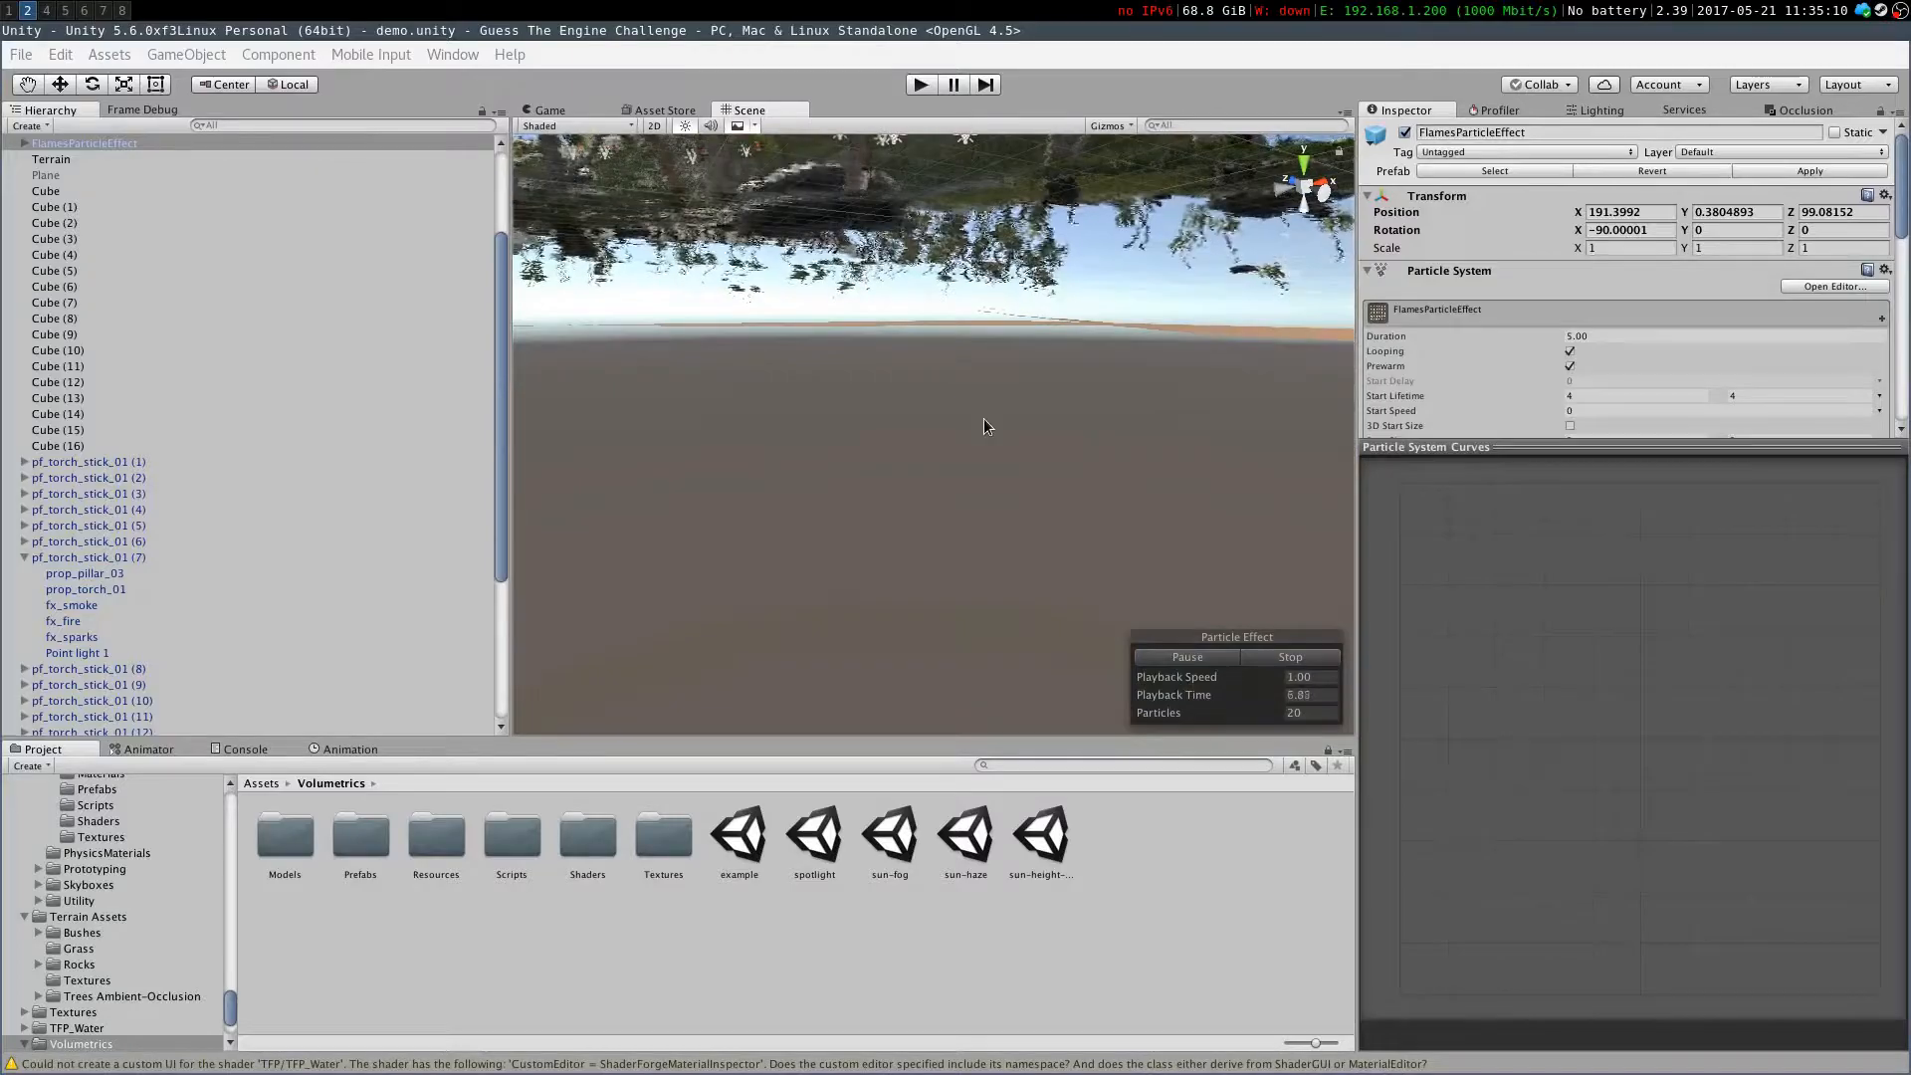
{"action": "scroll", "coordinate": [983, 418], "scroll_direction": "down", "scroll_amount": 5}
{"action": "right_click_drag", "start_coordinate": [983, 417], "coordinate": [642, 450]}
{"action": "key", "text": "s"}
{"action": "key", "text": "w"}
{"action": "left_click", "coordinate": [796, 466]}
{"action": "key", "text": "d"}
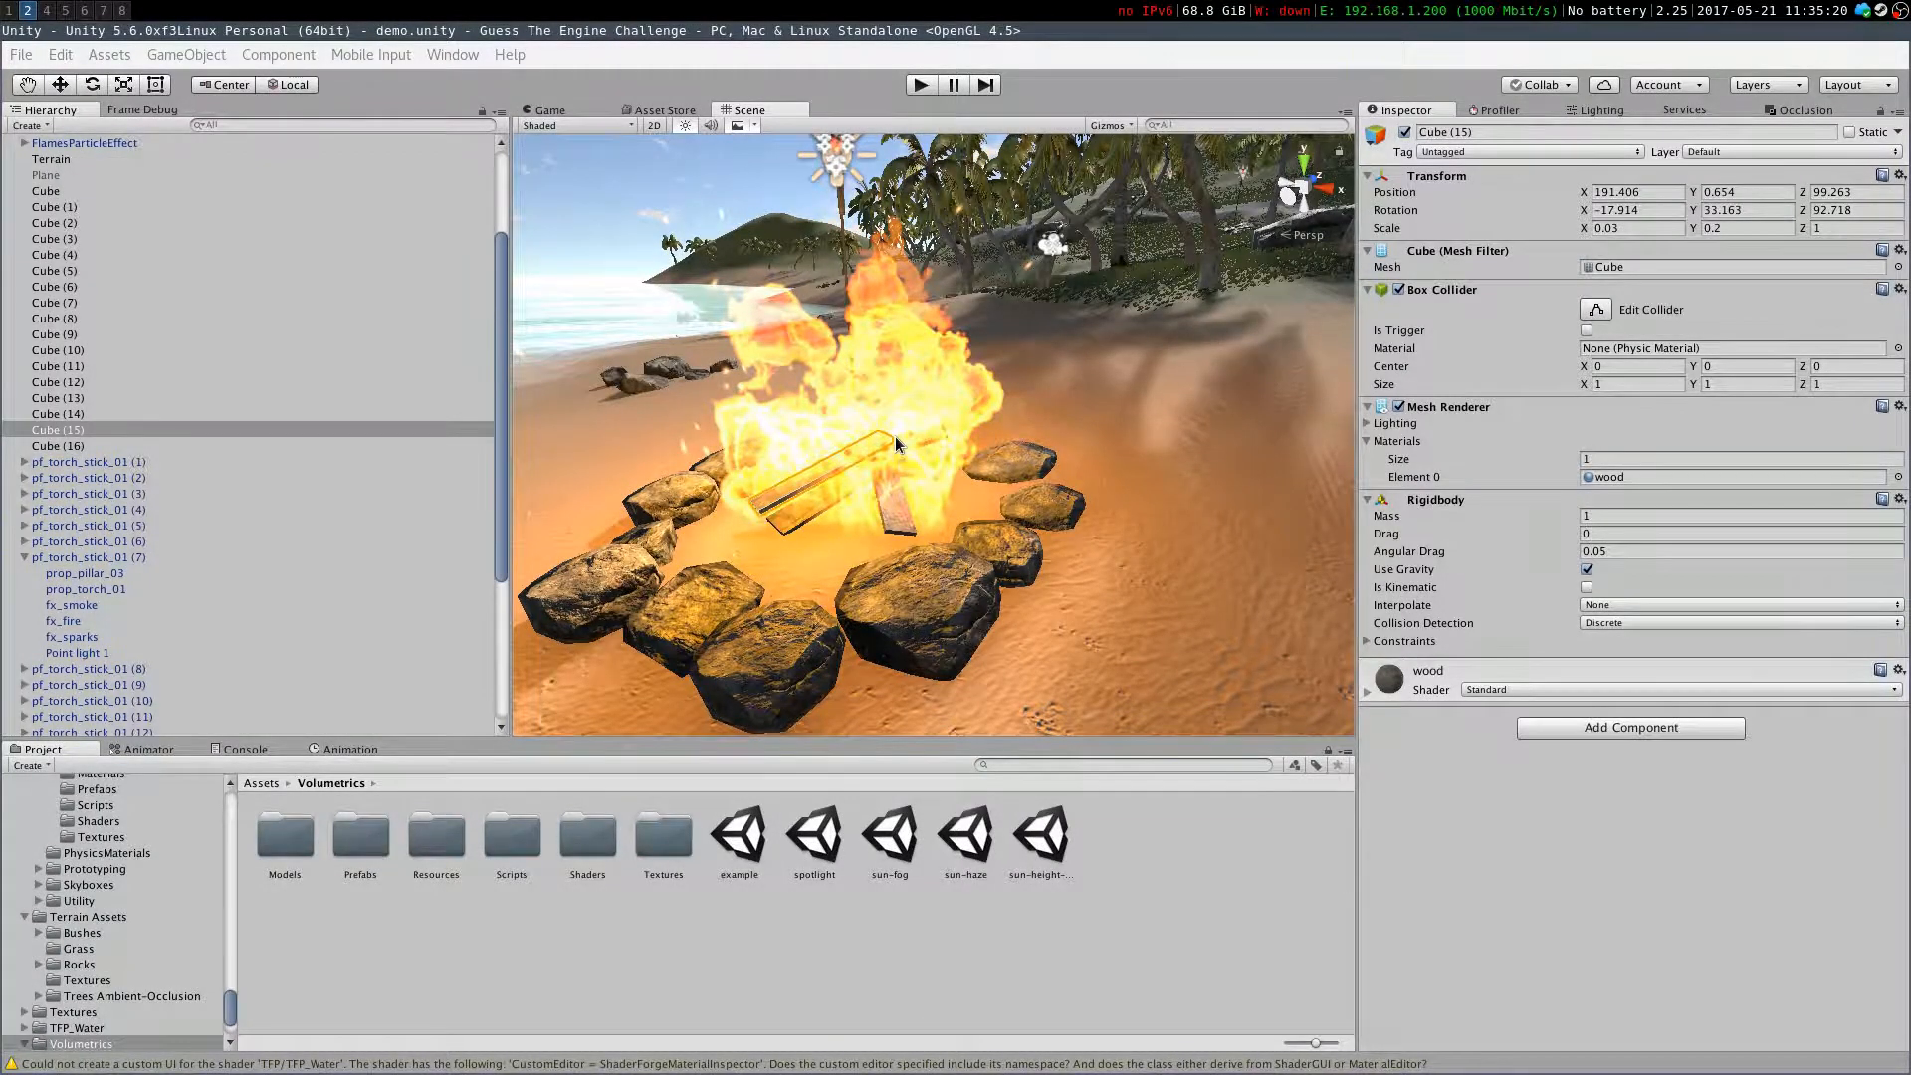
{"action": "right_click_drag", "start_coordinate": [894, 436], "coordinate": [1491, 528]}
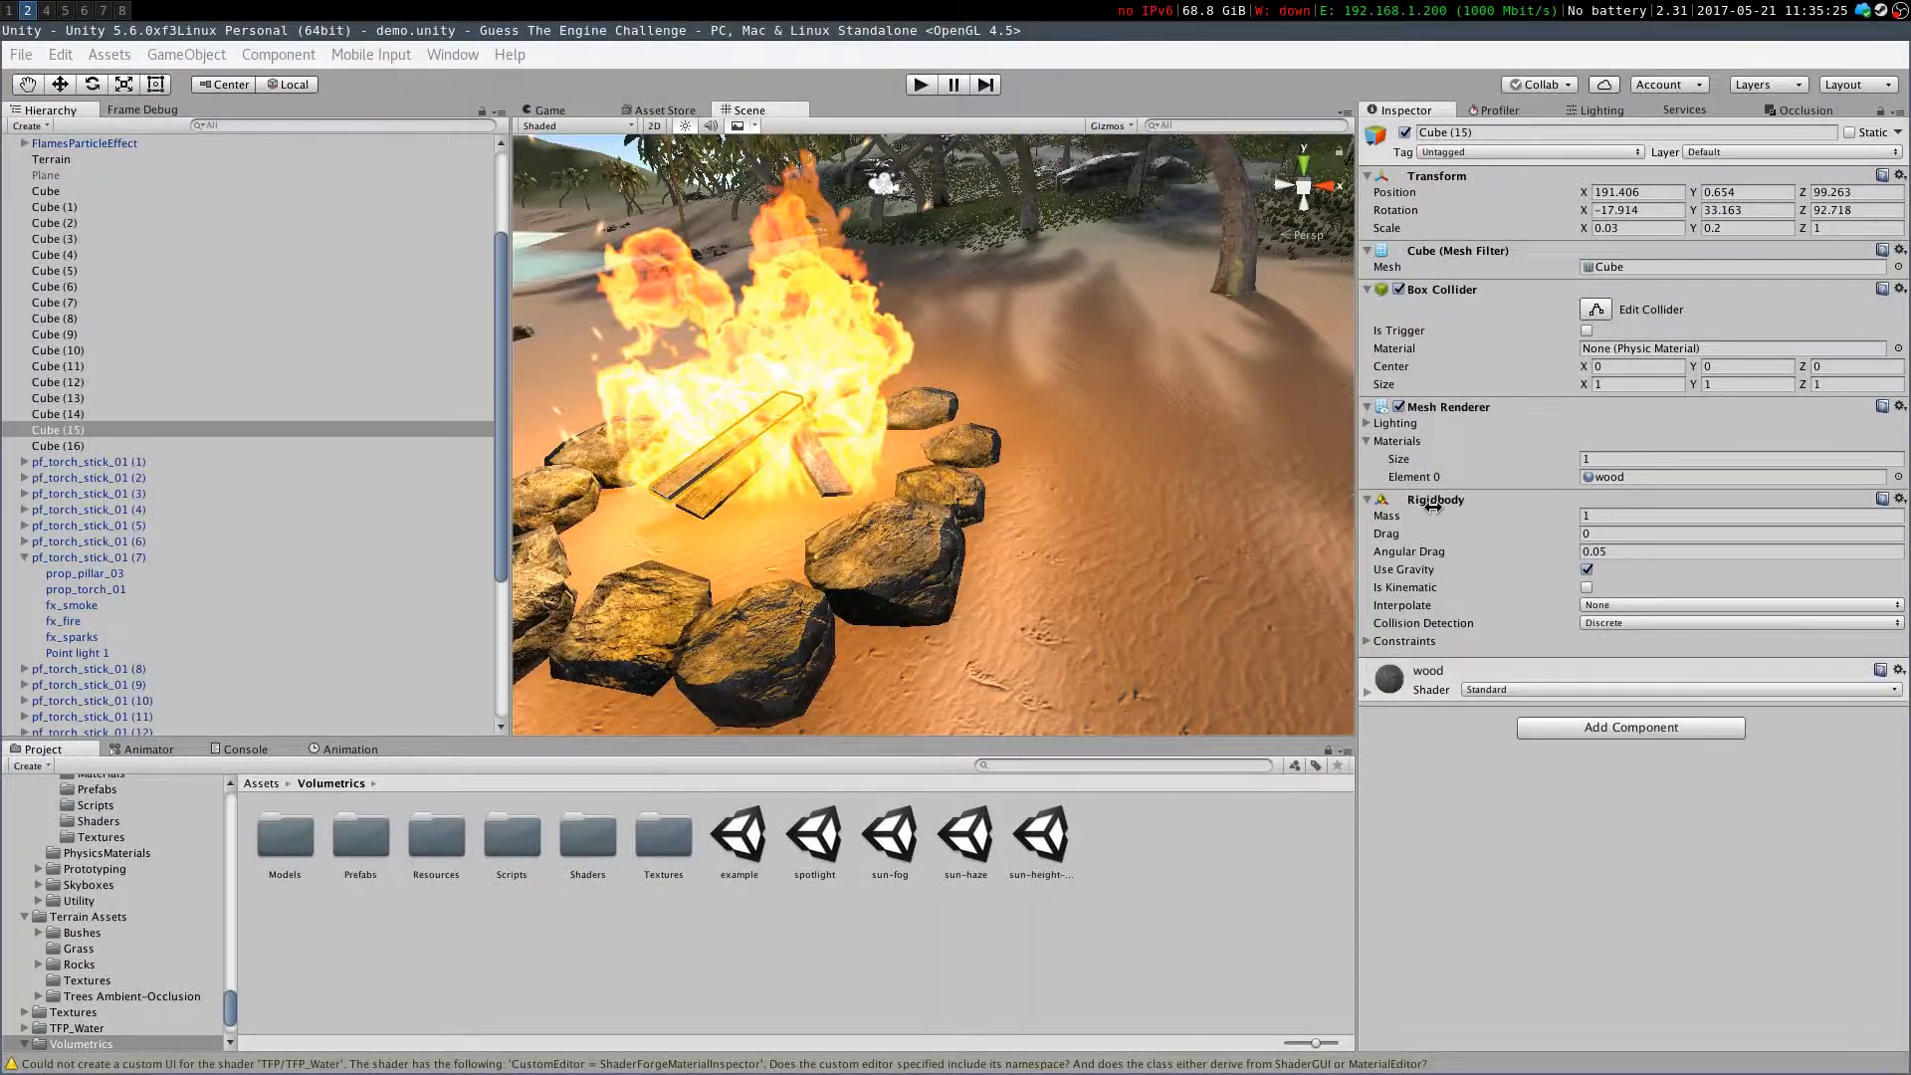
{"action": "right_click_drag", "start_coordinate": [886, 431], "coordinate": [1071, 497]}
{"action": "key", "text": "a"}
{"action": "key", "text": "w"}
{"action": "key", "text": "w"}
{"action": "right_click_drag", "start_coordinate": [936, 465], "coordinate": [776, 411]}
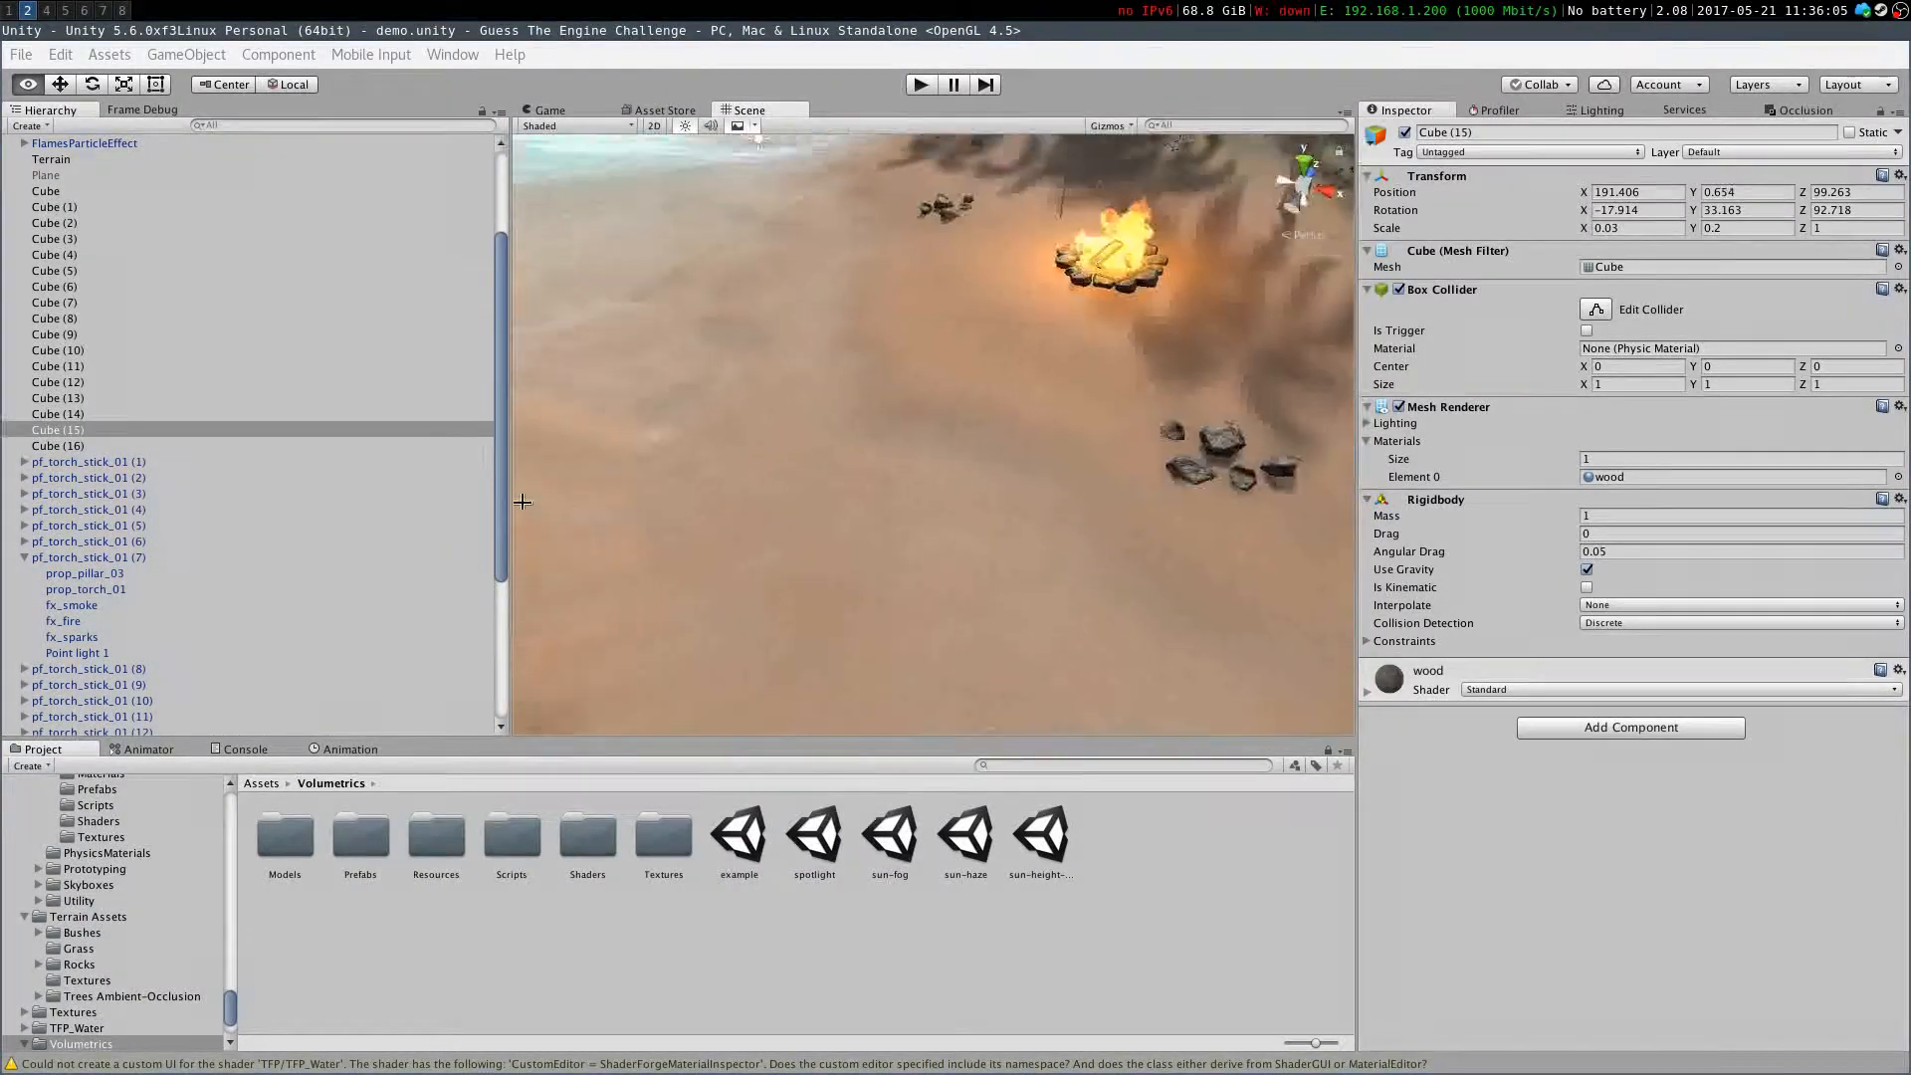
{"action": "left_click_drag", "start_coordinate": [860, 367], "coordinate": [783, 359], "text": "alt"}
{"action": "right_click_drag", "start_coordinate": [783, 359], "coordinate": [542, 383]}
{"action": "scroll", "coordinate": [199, 448], "scroll_direction": "down", "scroll_amount": 5}
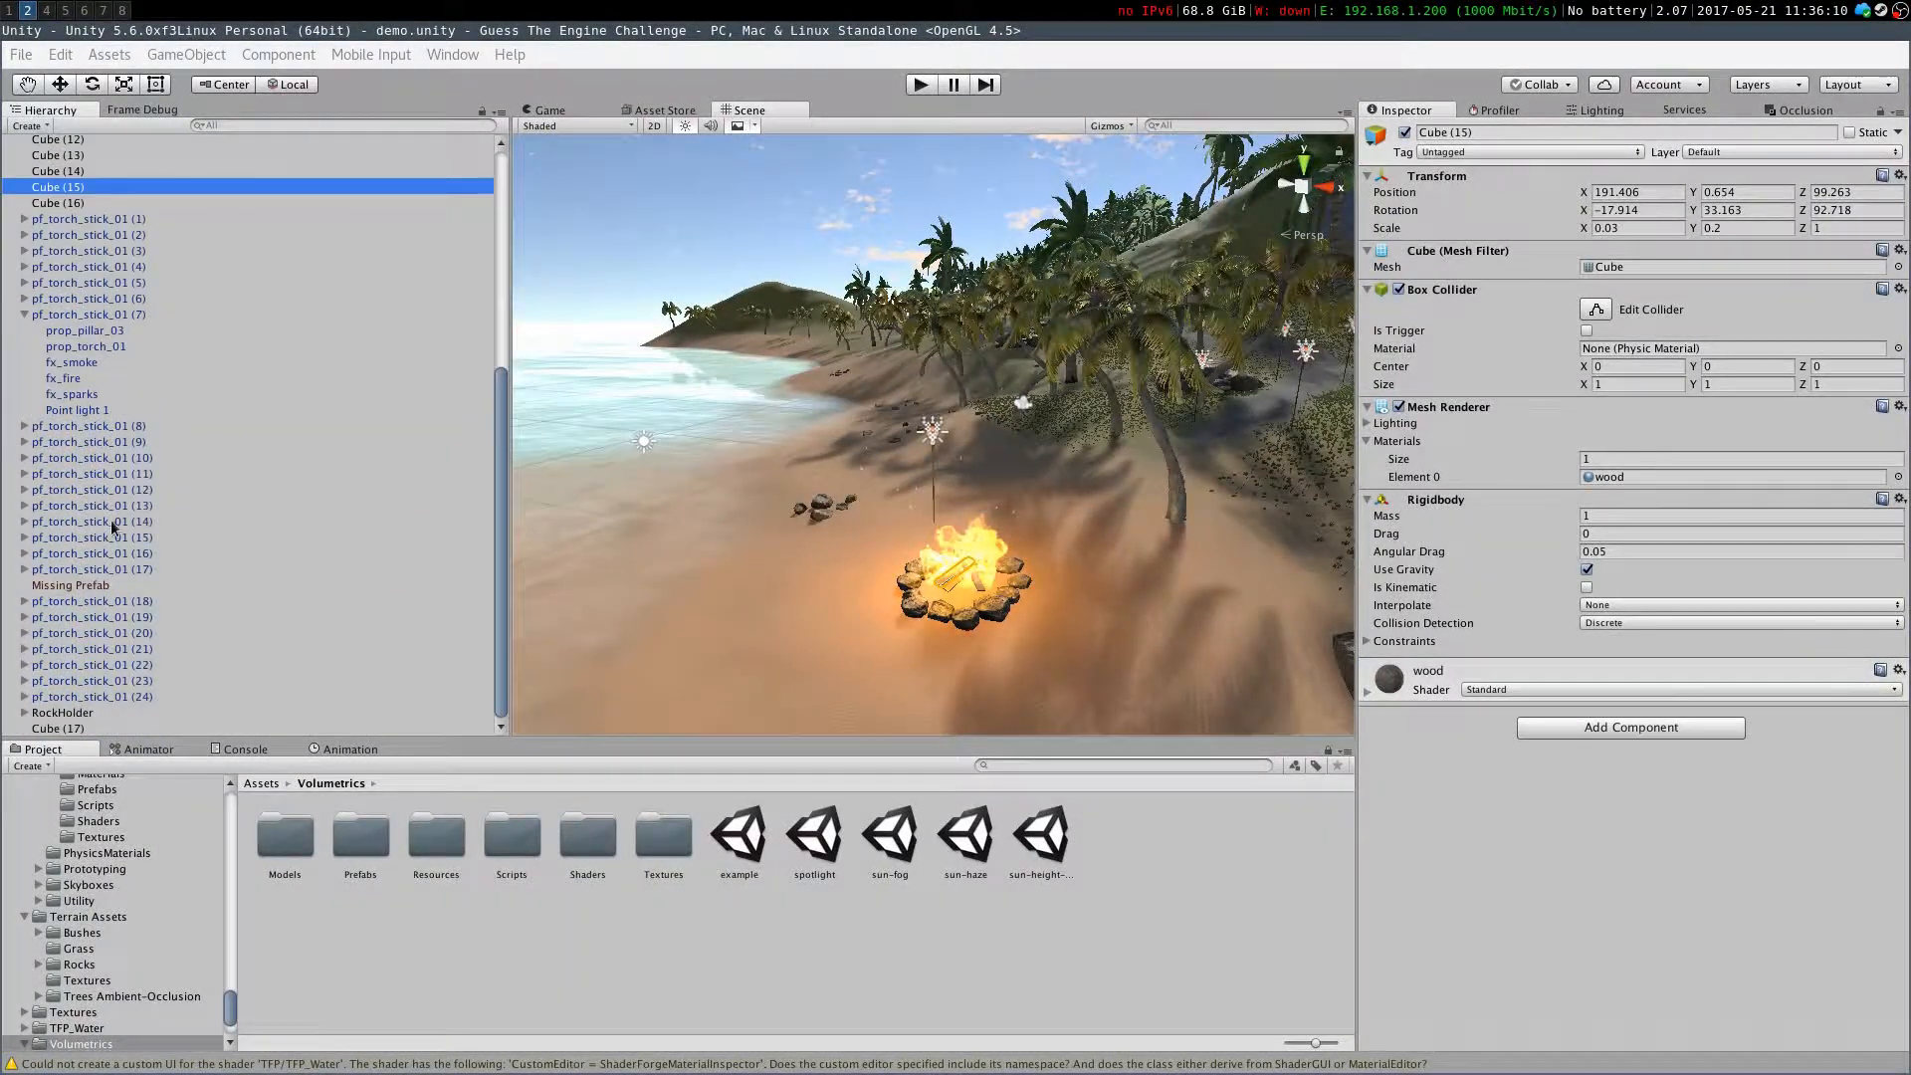
Deactivate the RockHolder object in the scene
{"action": "left_click", "coordinate": [63, 585]}
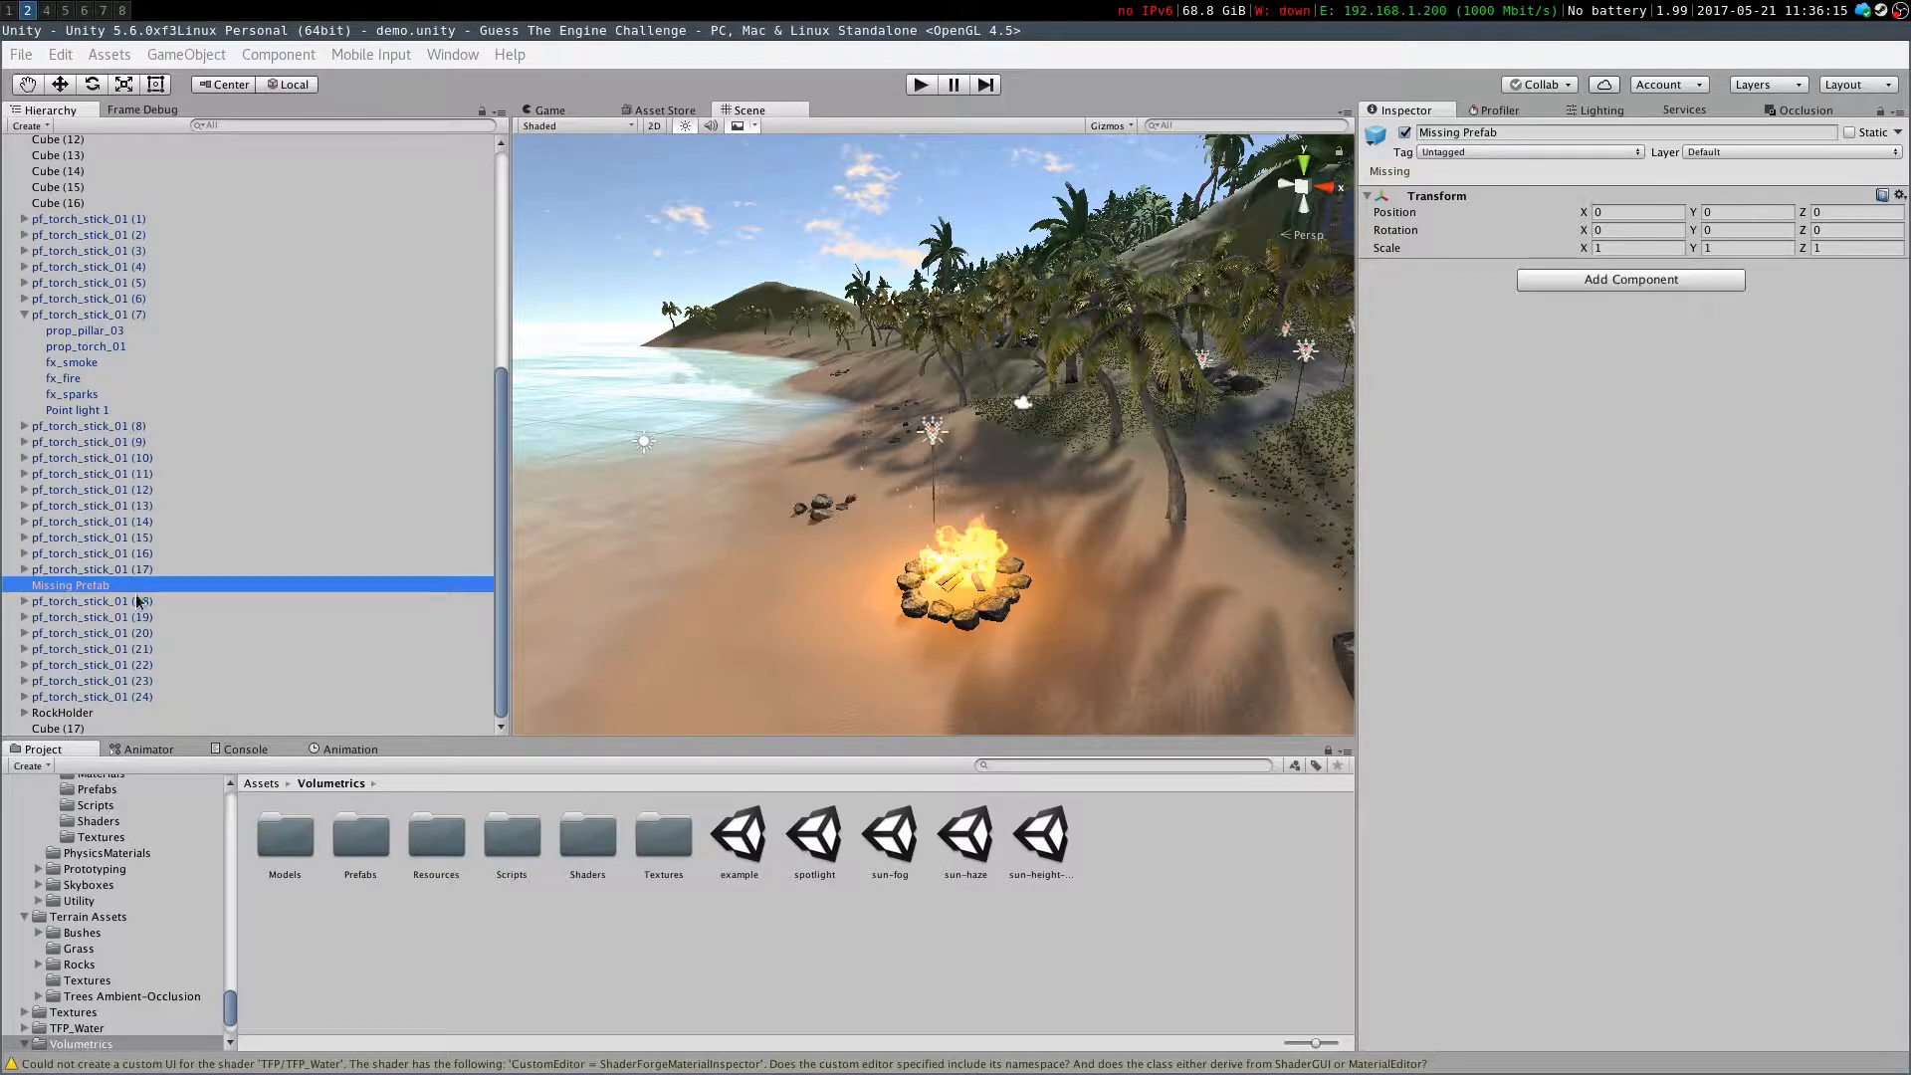
{"action": "left_click", "coordinate": [55, 712]}
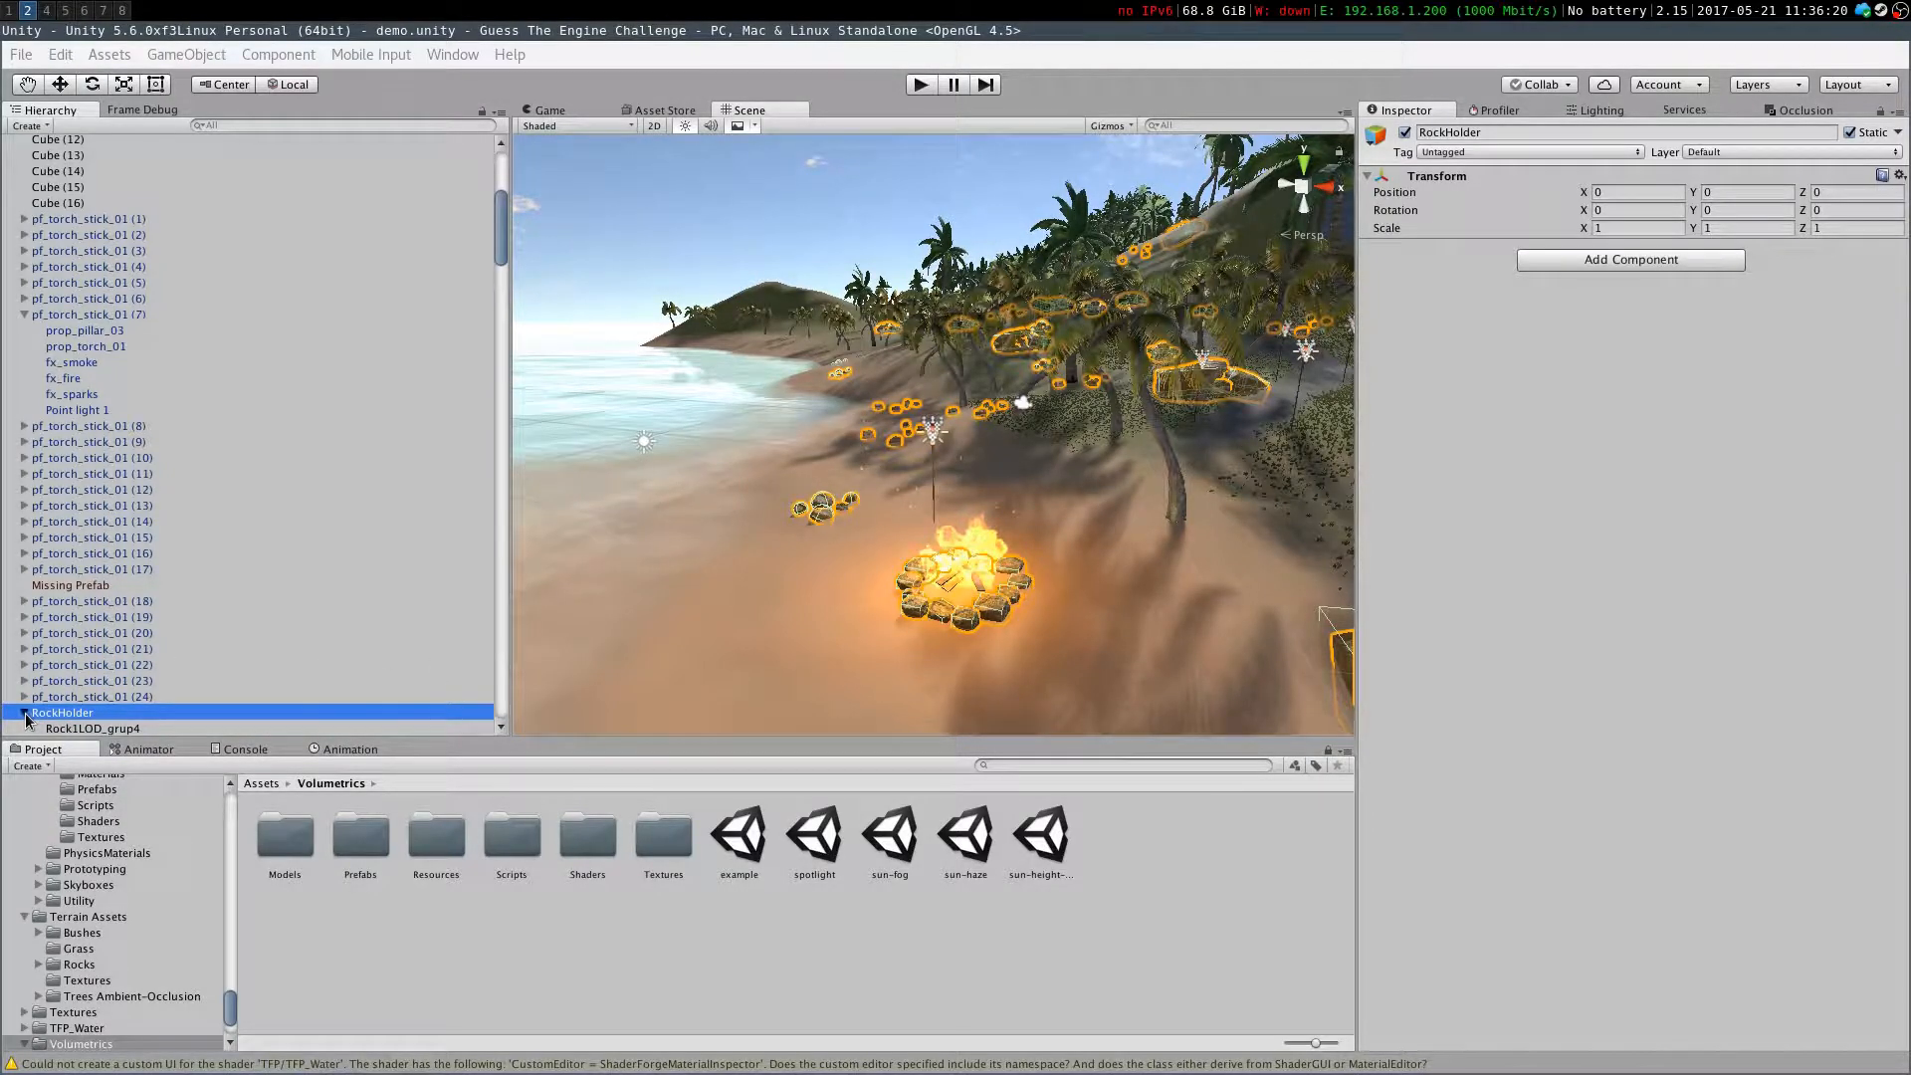
{"action": "left_click", "coordinate": [1406, 134]}
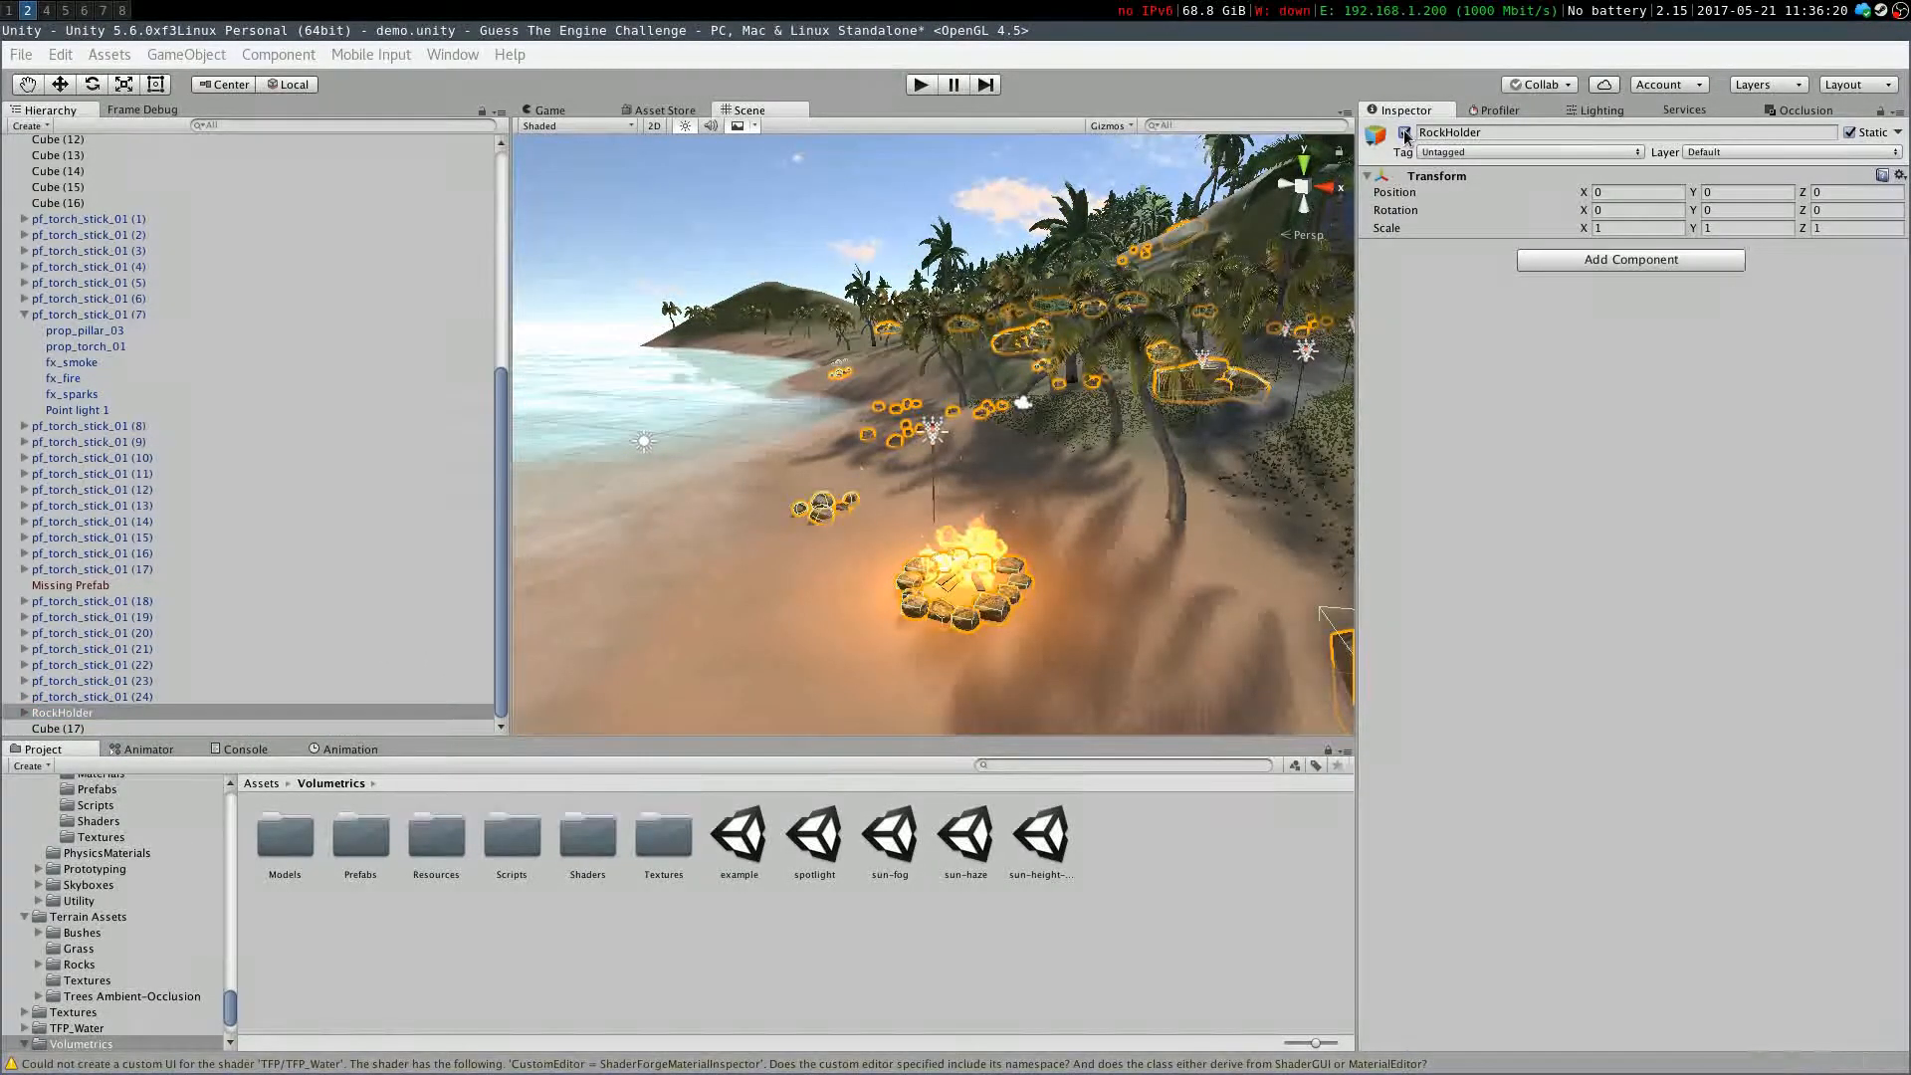
{"action": "scroll", "coordinate": [127, 378], "scroll_direction": "up", "scroll_amount": 5}
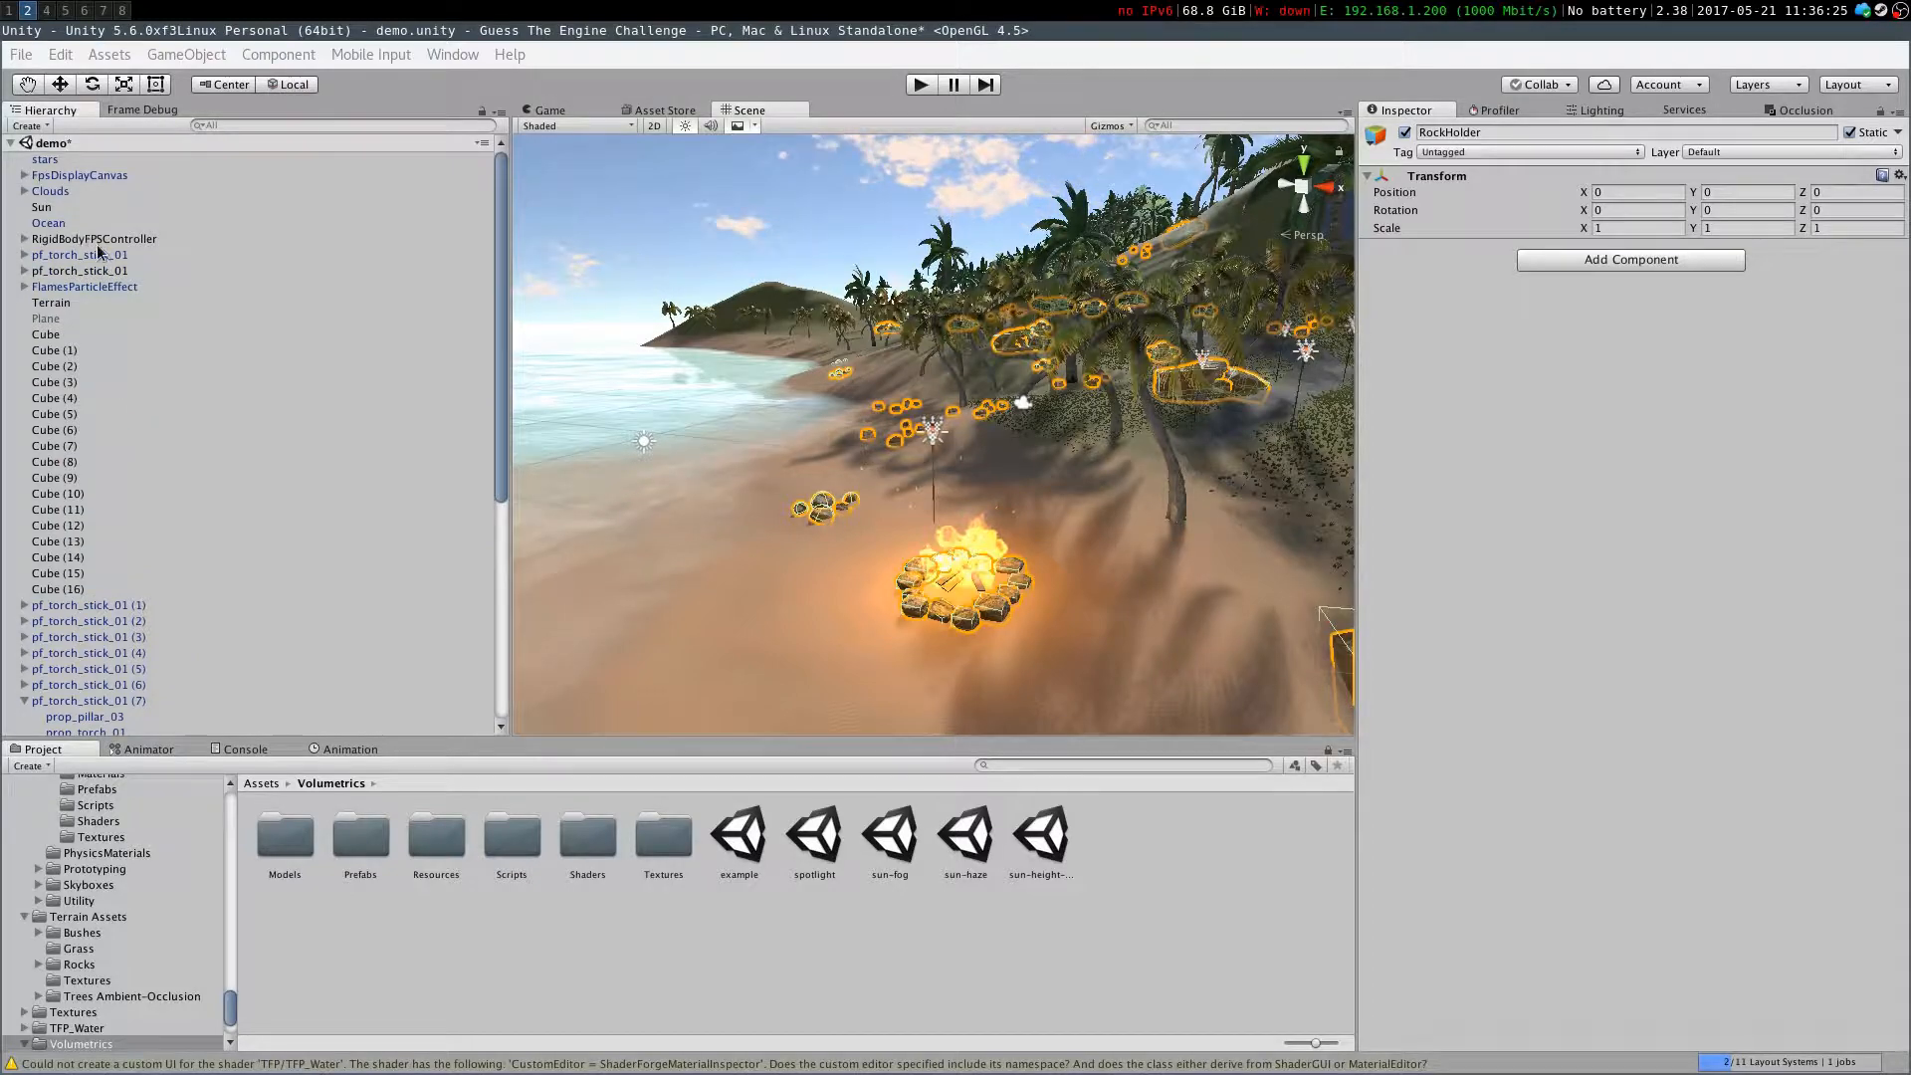
{"action": "scroll", "coordinate": [100, 254], "scroll_direction": "down", "scroll_amount": 8}
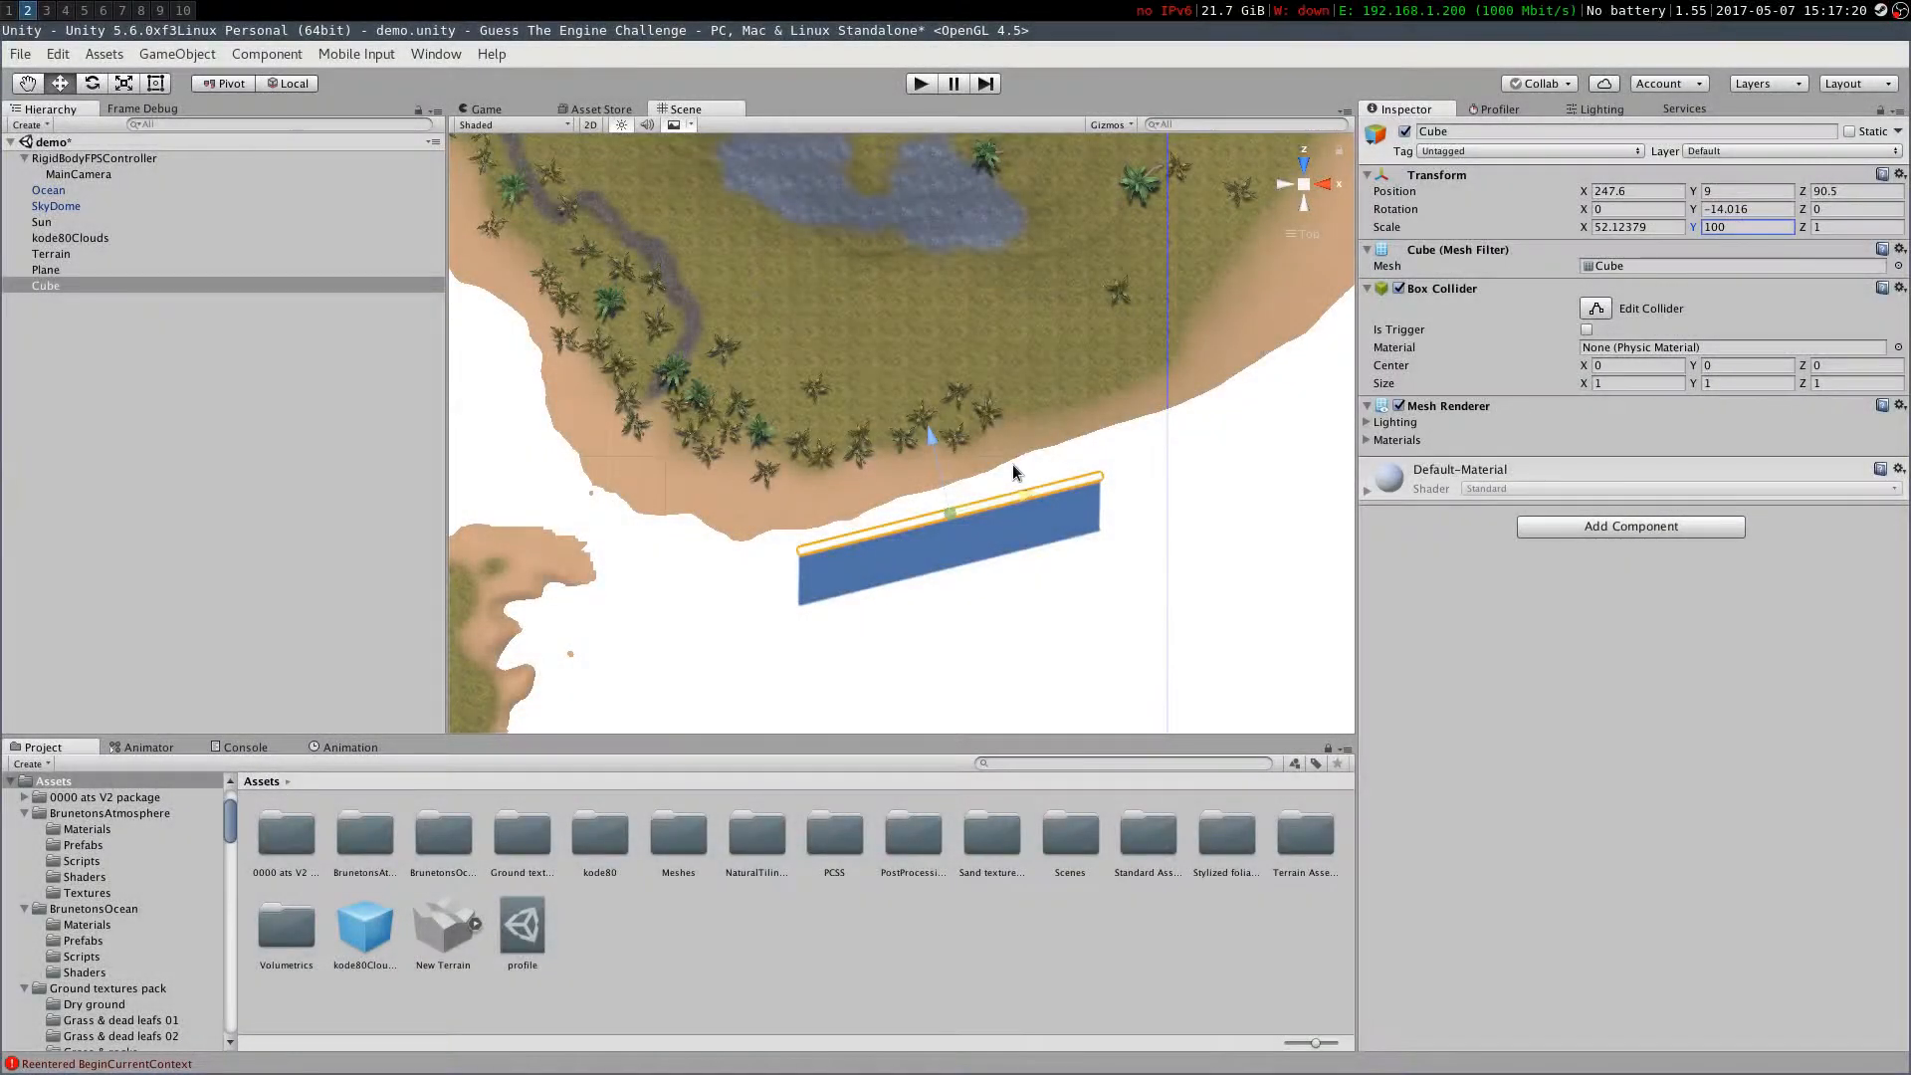
Duplicate the wall cube and rotate and position the copies along the island's shoreline
{"action": "scroll", "coordinate": [1012, 464], "scroll_direction": "down", "scroll_amount": 1}
{"action": "key", "text": "ctrl+d"}
{"action": "key", "text": "e"}
{"action": "key", "text": "w"}
{"action": "left_click_drag", "start_coordinate": [1180, 306], "coordinate": [692, 481]}
{"action": "left_click", "coordinate": [1113, 390]}
{"action": "key", "text": "ctrl+d"}
{"action": "key", "text": "e"}
{"action": "left_click_drag", "start_coordinate": [738, 460], "coordinate": [786, 537]}
{"action": "key", "text": "w"}
{"action": "left_click_drag", "start_coordinate": [709, 442], "coordinate": [693, 448]}
{"action": "middle_click_drag", "start_coordinate": [736, 539], "coordinate": [948, 660]}
{"action": "key", "text": "ctrl+d"}
{"action": "left_click_drag", "start_coordinate": [887, 625], "coordinate": [637, 482]}
{"action": "key", "text": "e"}
{"action": "left_click_drag", "start_coordinate": [686, 507], "coordinate": [665, 545]}
{"action": "key", "text": "w"}
{"action": "left_click_drag", "start_coordinate": [639, 479], "coordinate": [642, 468]}
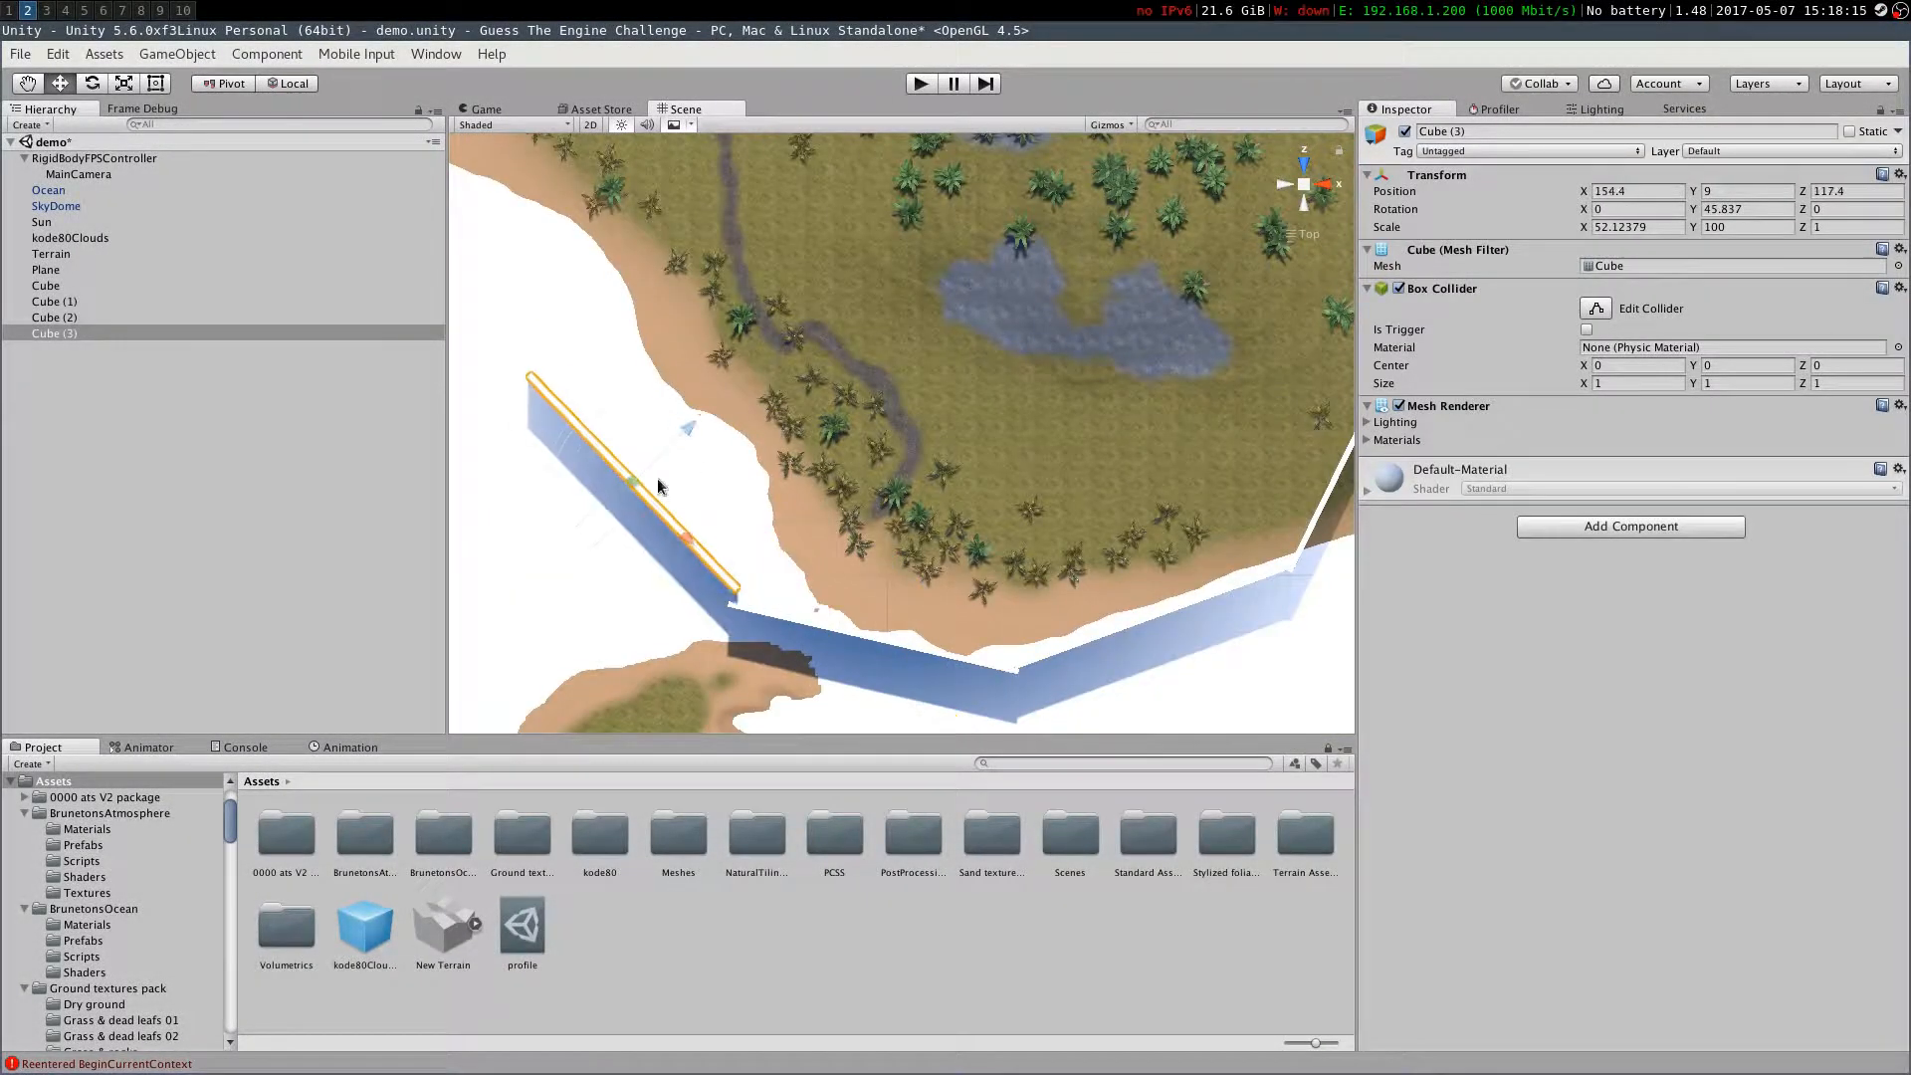
Duplicate further wall cubes, rotating and moving each so the walls enclose the island's coast
{"action": "key", "text": "ctrl+d"}
{"action": "left_click_drag", "start_coordinate": [784, 573], "coordinate": [702, 390]}
{"action": "key", "text": "e"}
{"action": "left_click_drag", "start_coordinate": [738, 456], "coordinate": [768, 426]}
{"action": "key", "text": "w"}
{"action": "left_click_drag", "start_coordinate": [705, 394], "coordinate": [679, 392]}
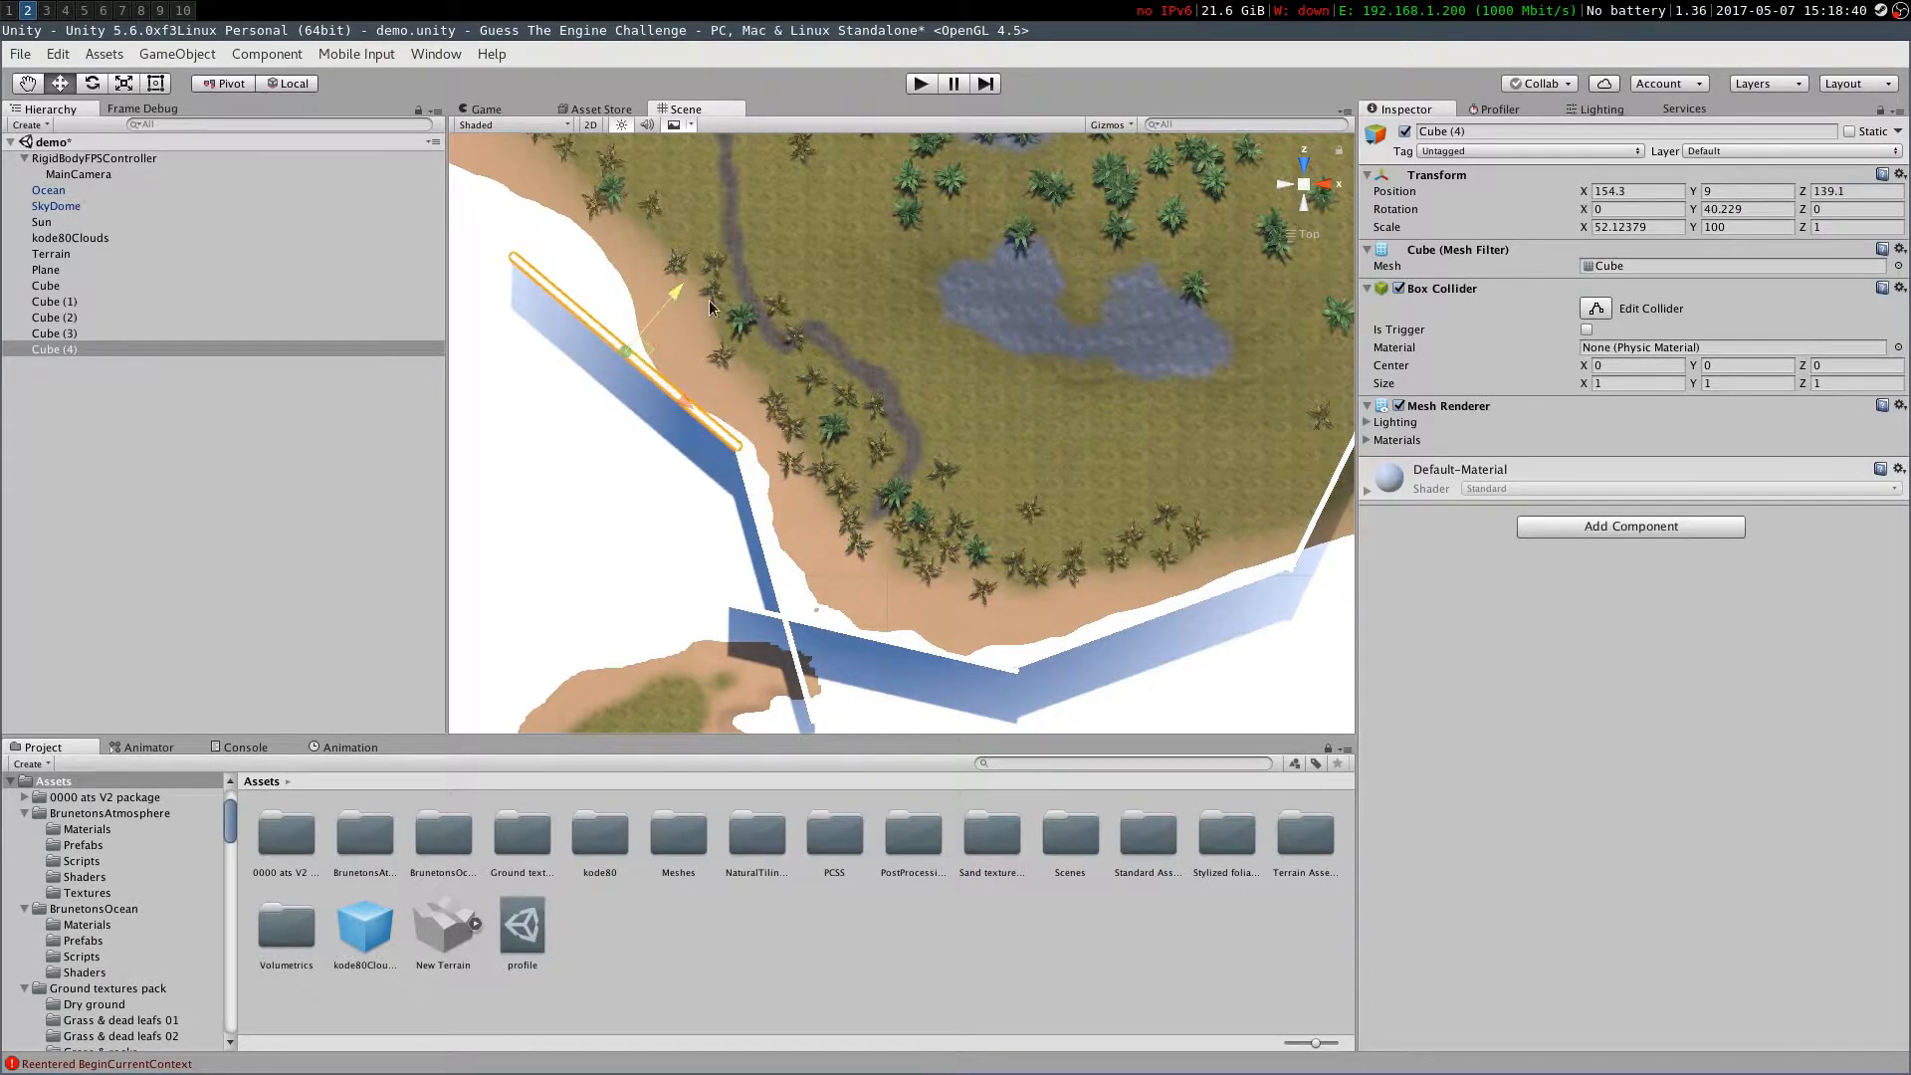
{"action": "scroll", "coordinate": [674, 304], "scroll_direction": "down", "scroll_amount": 3}
{"action": "key", "text": "ctrl+d"}
{"action": "key", "text": "e"}
{"action": "left_click_drag", "start_coordinate": [597, 619], "coordinate": [430, 702]}
{"action": "scroll", "coordinate": [697, 497], "scroll_direction": "up", "scroll_amount": 3}
{"action": "middle_click_drag", "start_coordinate": [875, 469], "coordinate": [667, 507]}
{"action": "key", "text": "ctrl+d"}
{"action": "left_click_drag", "start_coordinate": [764, 422], "coordinate": [667, 430]}
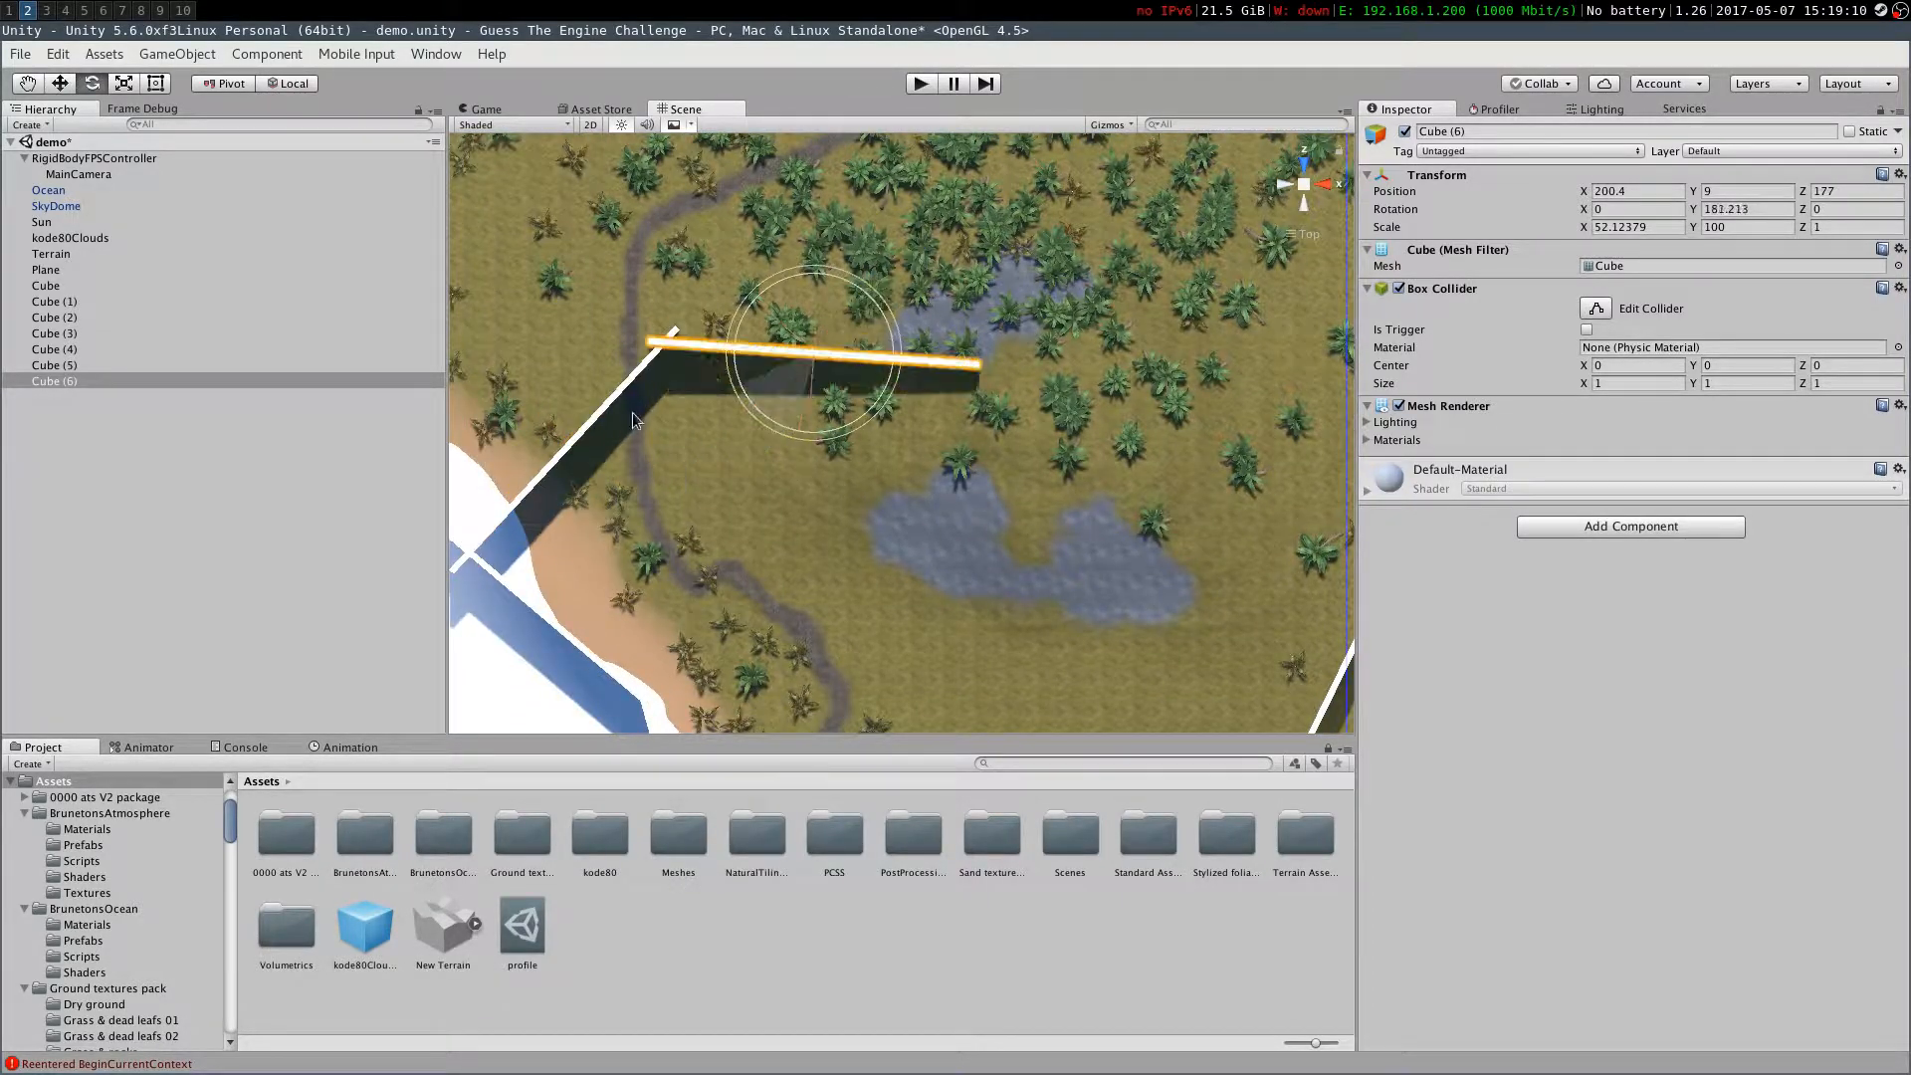
{"action": "key", "text": "w"}
{"action": "left_click_drag", "start_coordinate": [813, 353], "coordinate": [949, 377]}
{"action": "middle_click_drag", "start_coordinate": [950, 418], "coordinate": [750, 303]}
{"action": "key", "text": "ctrl+d"}
{"action": "left_click_drag", "start_coordinate": [750, 263], "coordinate": [1084, 414]}
{"action": "key", "text": "ctrl+d"}
{"action": "left_click_drag", "start_coordinate": [997, 502], "coordinate": [995, 418], "text": "alt"}
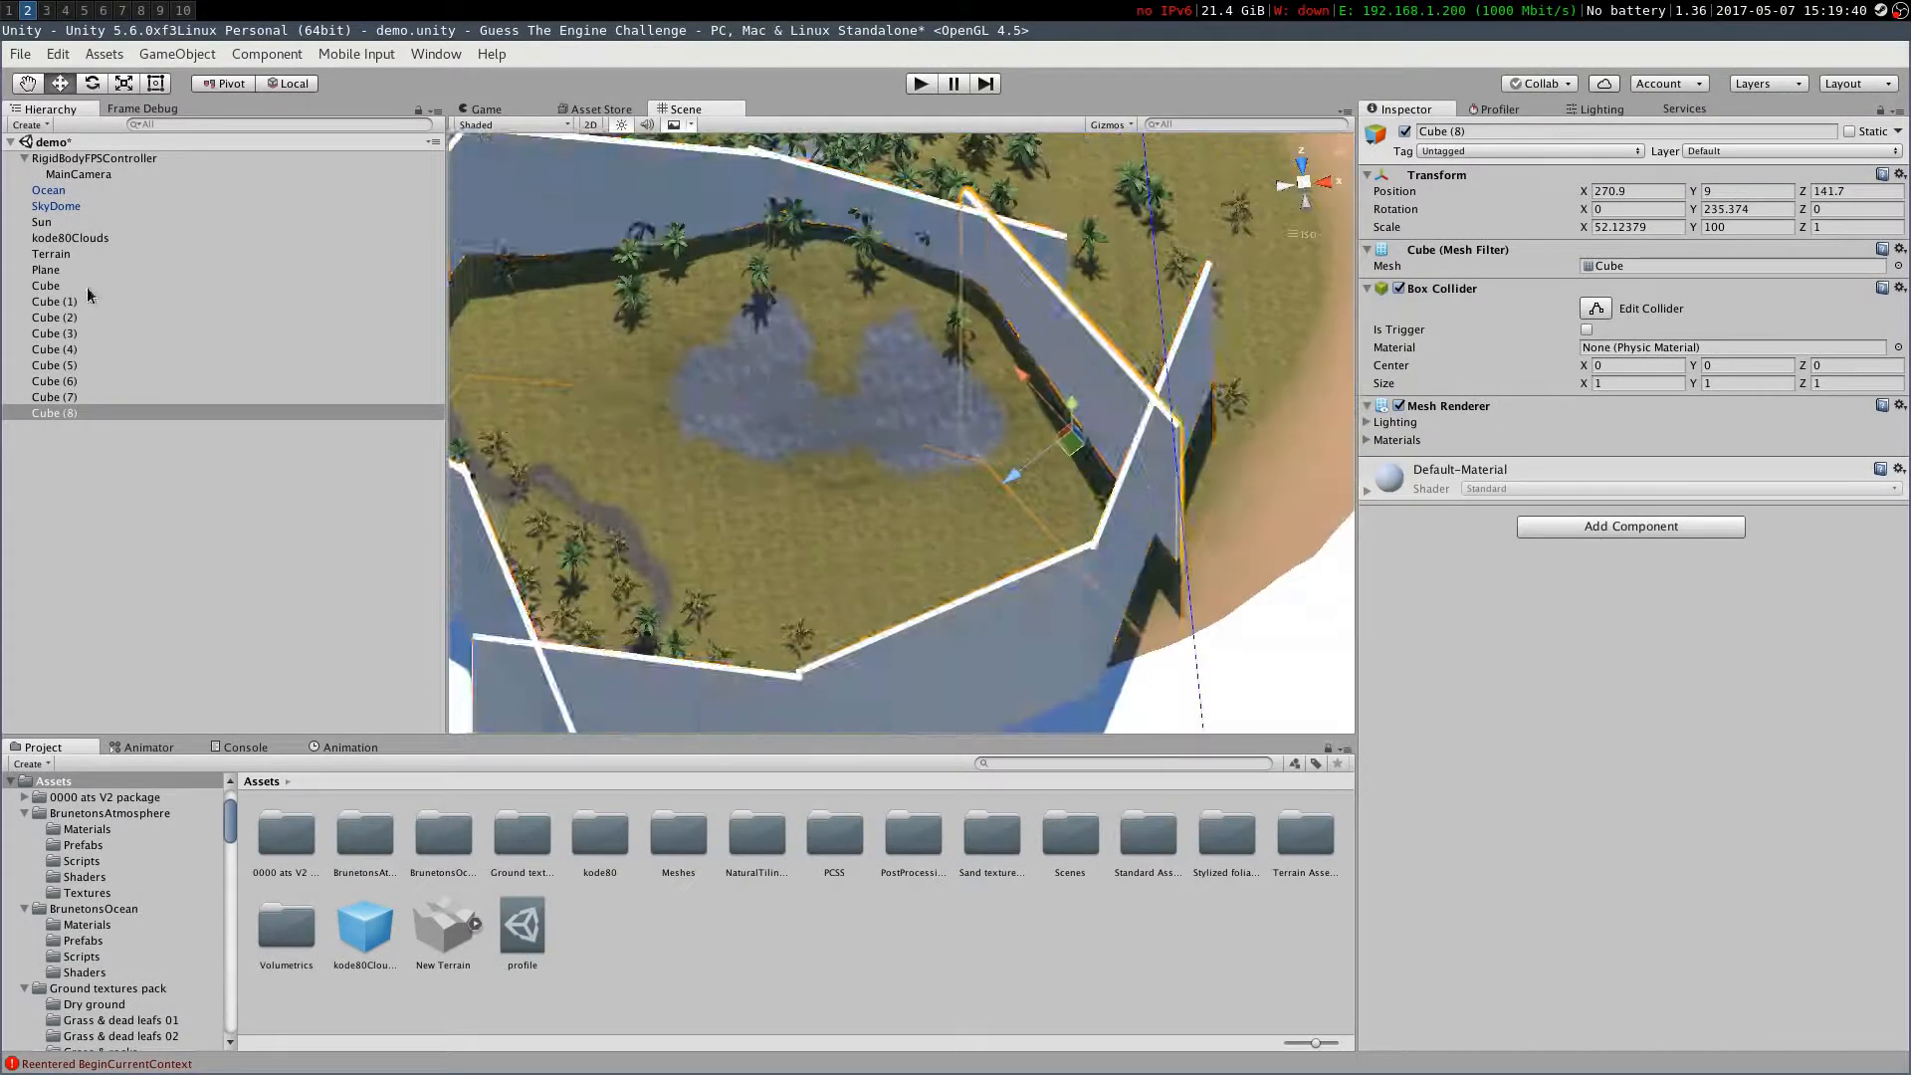
Hide all the wall cubes by disabling their Mesh Renderer, save the scene and start Play mode
{"action": "left_click", "coordinate": [60, 287], "text": "shift"}
{"action": "left_click", "coordinate": [1398, 406]}
{"action": "left_click", "coordinate": [1302, 184]}
{"action": "right_click_drag", "start_coordinate": [896, 428], "coordinate": [855, 428]}
{"action": "key", "text": "ctrl+s"}
{"action": "left_click", "coordinate": [920, 84]}
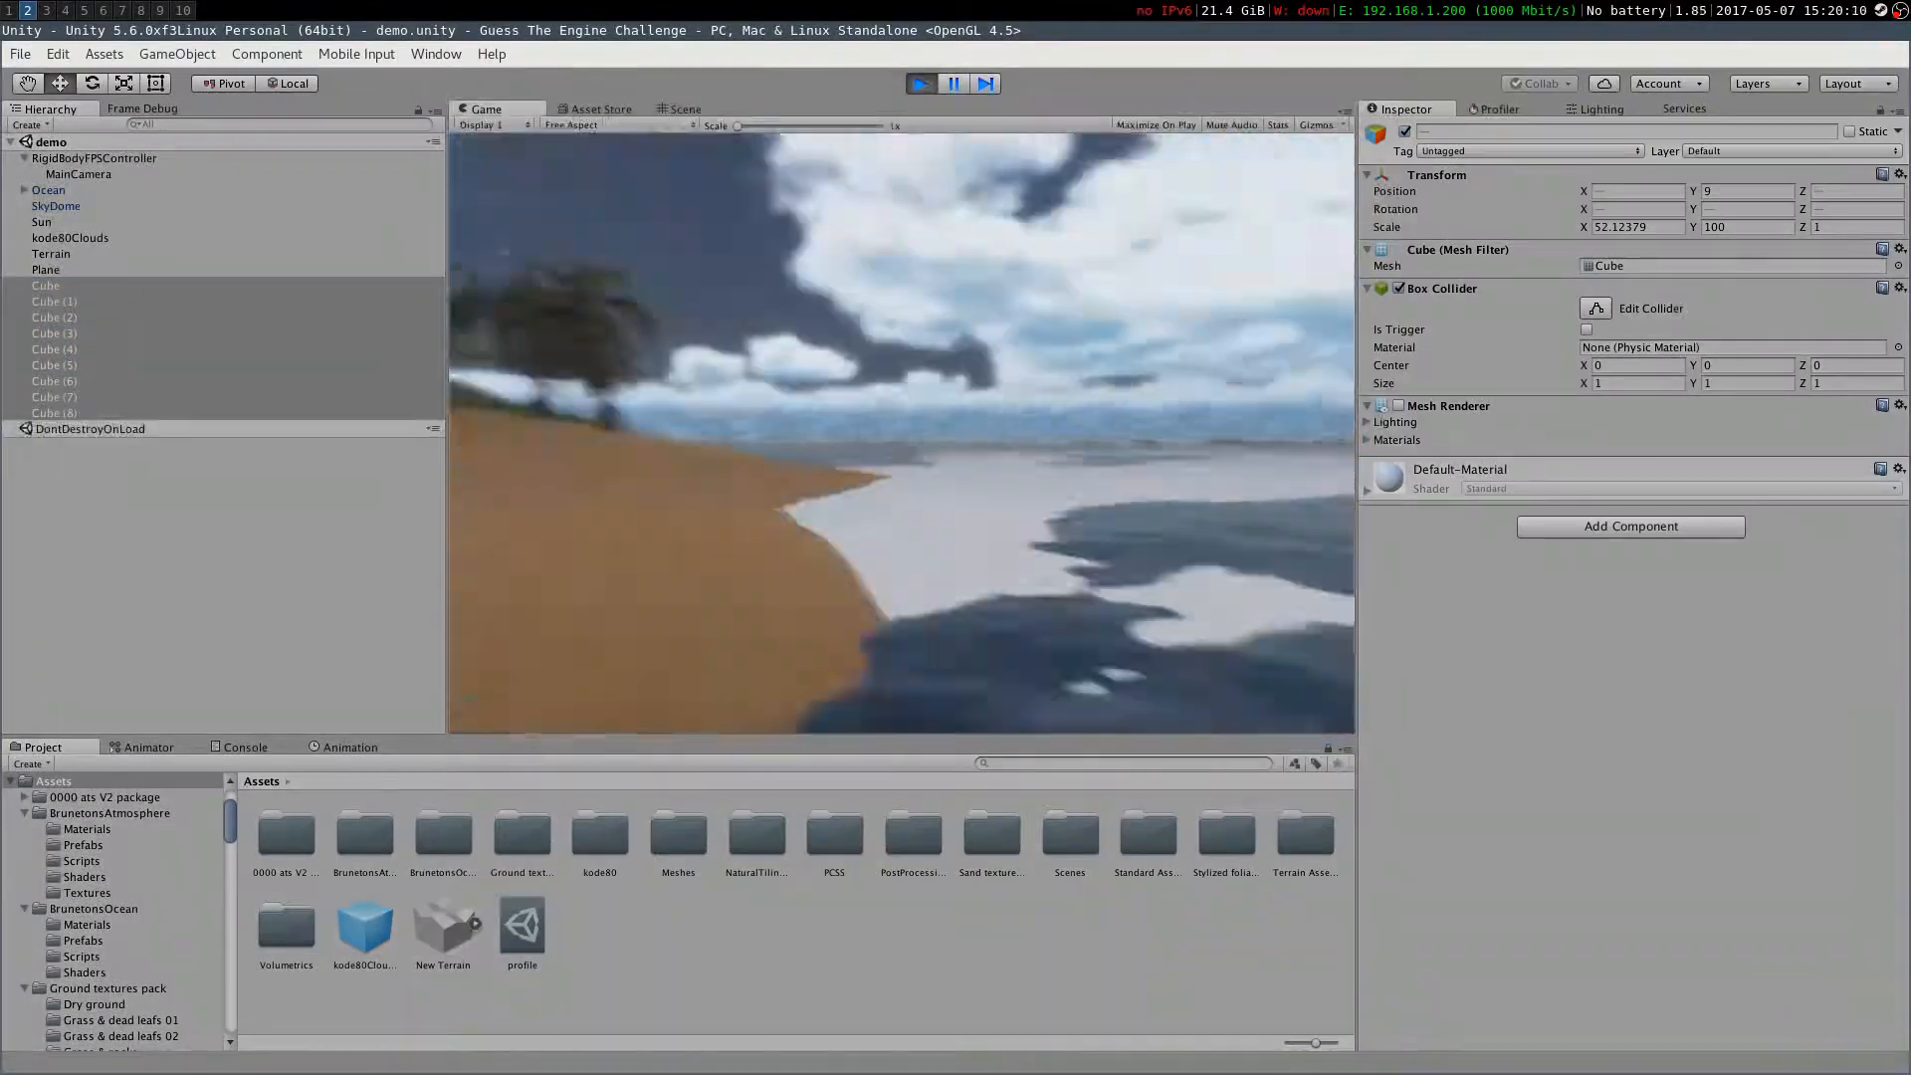
Deactivate the Plane object and walk around the island in Play mode
{"action": "left_click", "coordinate": [46, 269]}
{"action": "left_click", "coordinate": [1404, 132]}
{"action": "left_click", "coordinate": [902, 433]}
{"action": "key", "text": "w"}
{"action": "key", "text": "w"}
{"action": "key", "text": "w"}
{"action": "left_click", "coordinate": [921, 85]}
Select the SkyDome object, run Play mode briefly and toggle the SkyDome's active state
{"action": "left_click", "coordinate": [51, 253]}
{"action": "mouse_move", "coordinate": [896, 428]}
{"action": "right_mouse_down"}
{"action": "mouse_move", "coordinate": [714, 256]}
{"action": "mouse_move", "coordinate": [845, 367]}
{"action": "mouse_move", "coordinate": [887, 243]}
{"action": "right_mouse_up"}
{"action": "left_click", "coordinate": [56, 206]}
{"action": "left_click", "coordinate": [920, 85]}
{"action": "left_click", "coordinate": [920, 85]}
{"action": "left_click", "coordinate": [1404, 132]}
Move the MainCamera's Volumetric Light Renderer component above Crepuscular Rays and save the scene
{"action": "left_click", "coordinate": [79, 174]}
{"action": "right_click", "coordinate": [1422, 806]}
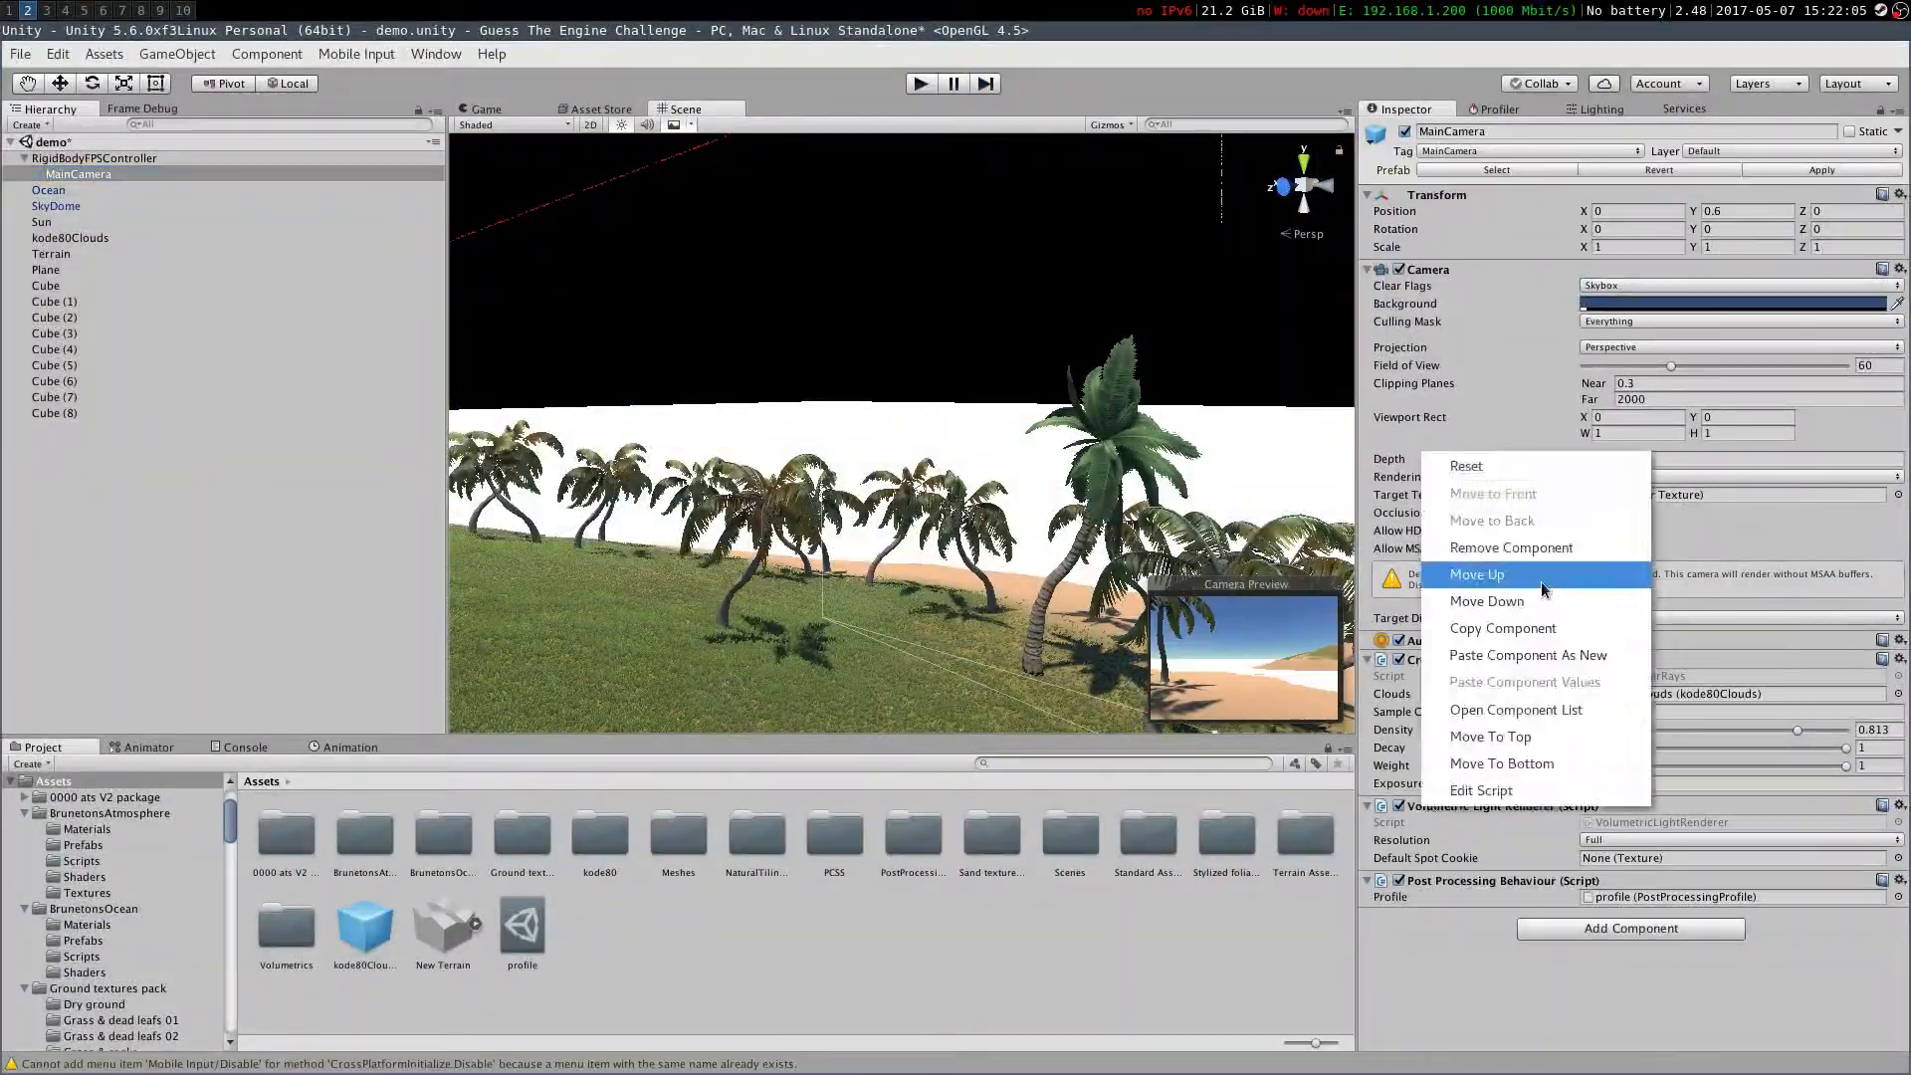
{"action": "left_click", "coordinate": [1533, 575]}
{"action": "key", "text": "ctrl+s"}
Run the scene in Play mode to test the camera effects
{"action": "left_click", "coordinate": [921, 84]}
{"action": "key", "text": "w"}
{"action": "left_click", "coordinate": [921, 85]}
{"action": "right_click_drag", "start_coordinate": [967, 462], "coordinate": [977, 649]}
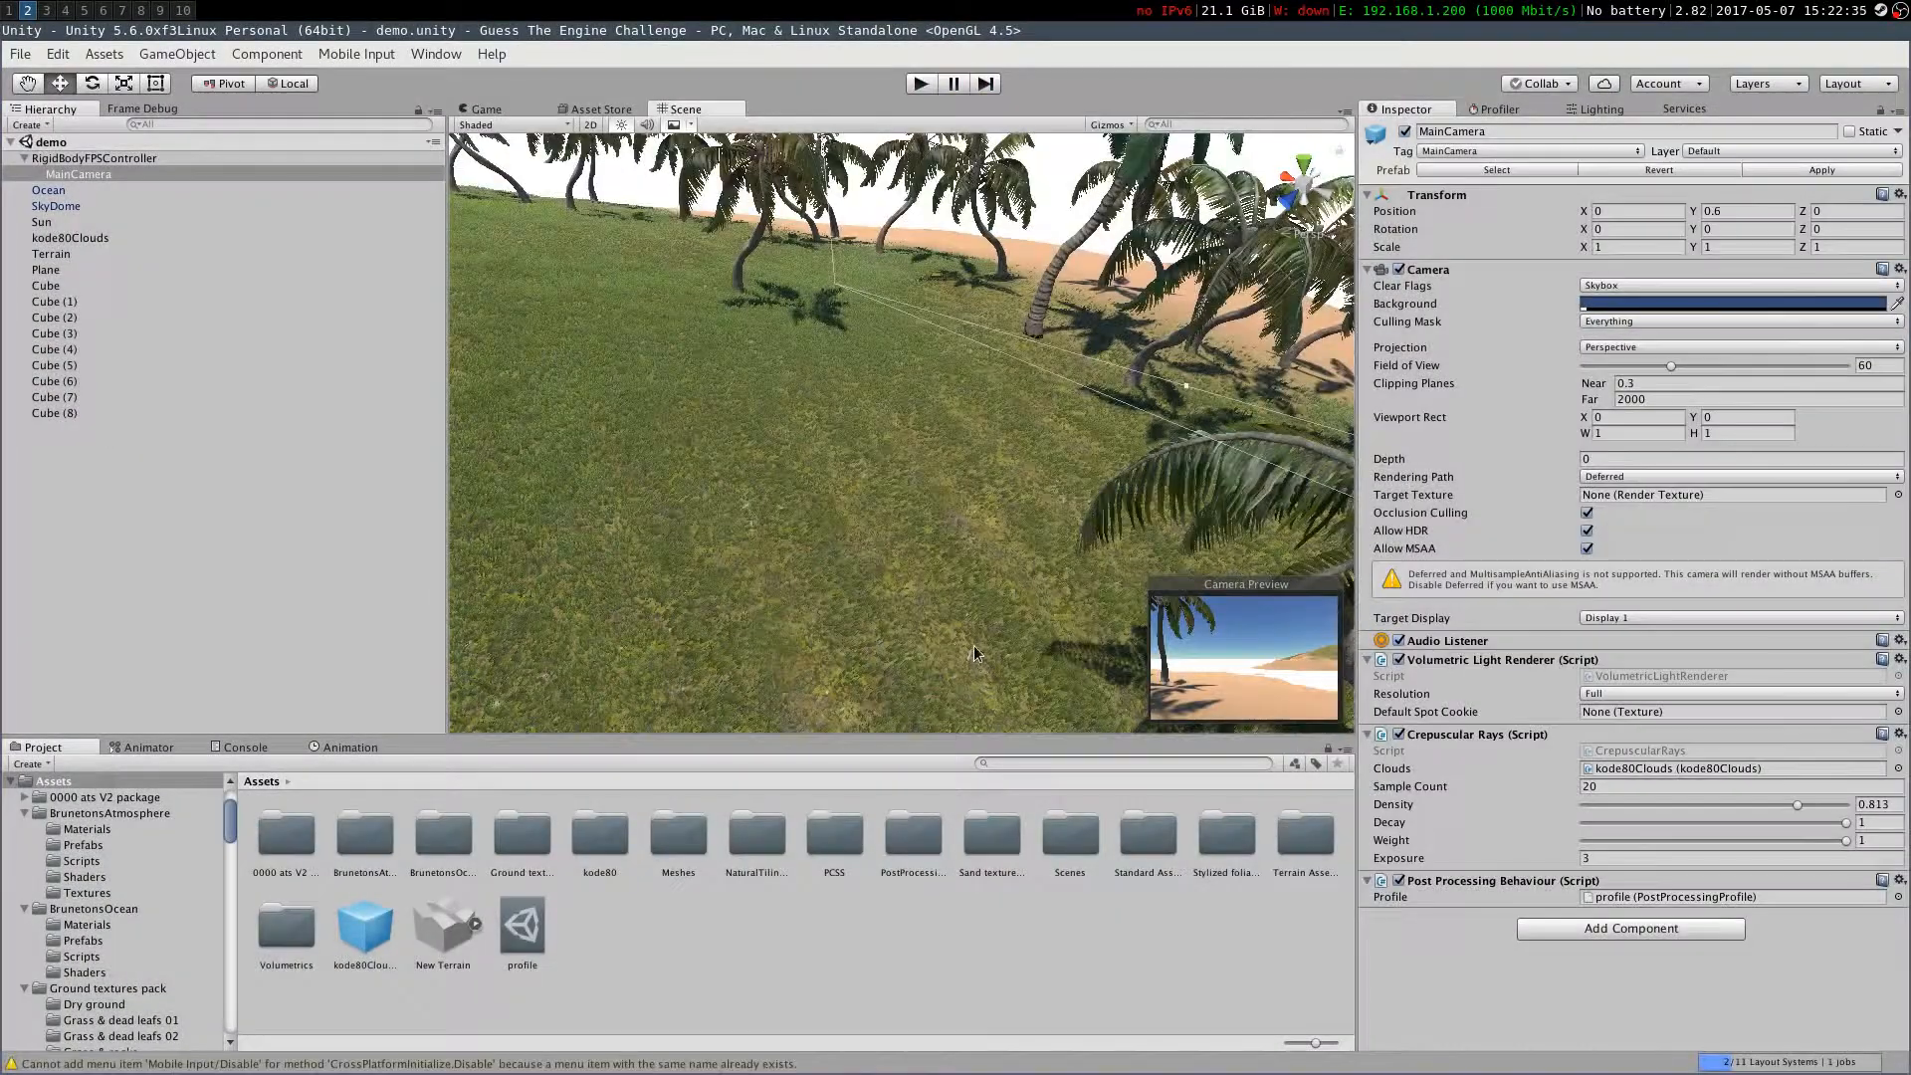
{"action": "left_click", "coordinate": [1630, 928]}
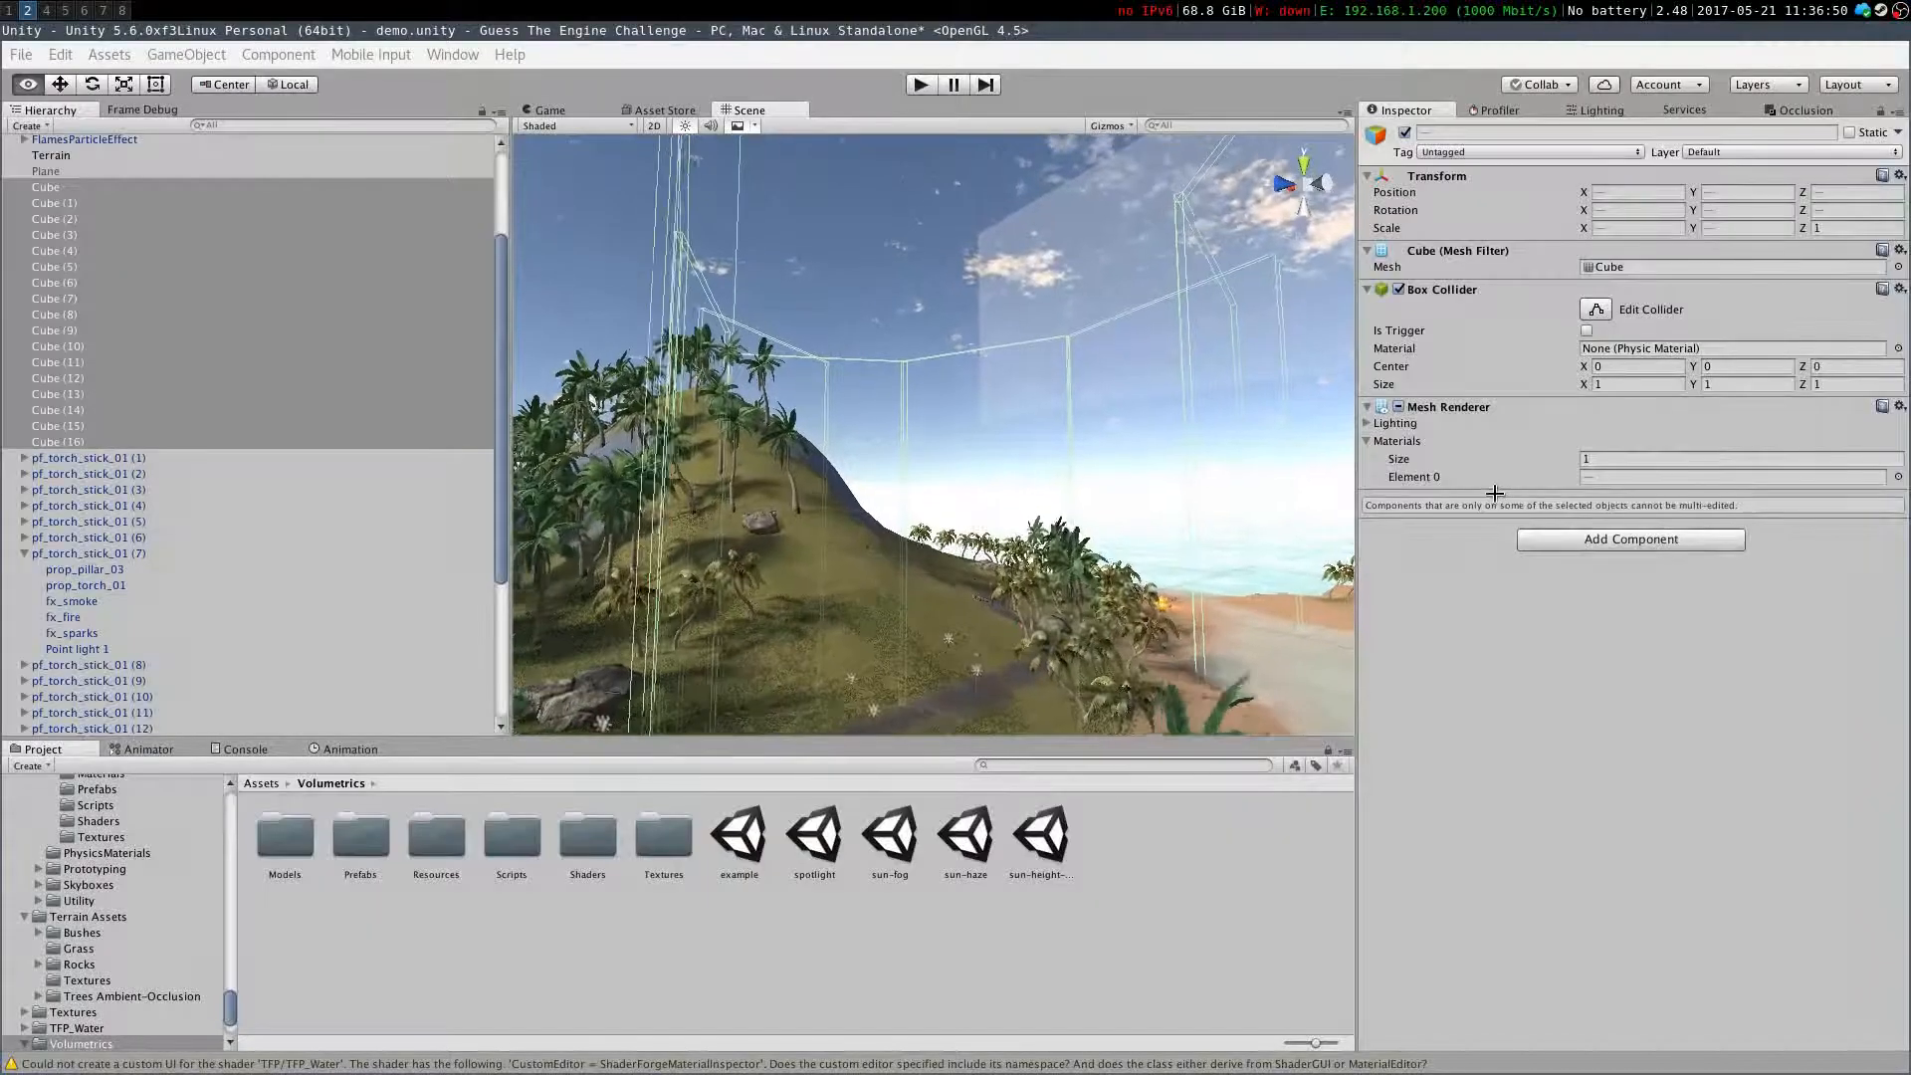
{"action": "right_click_drag", "start_coordinate": [1495, 492], "coordinate": [796, 341]}
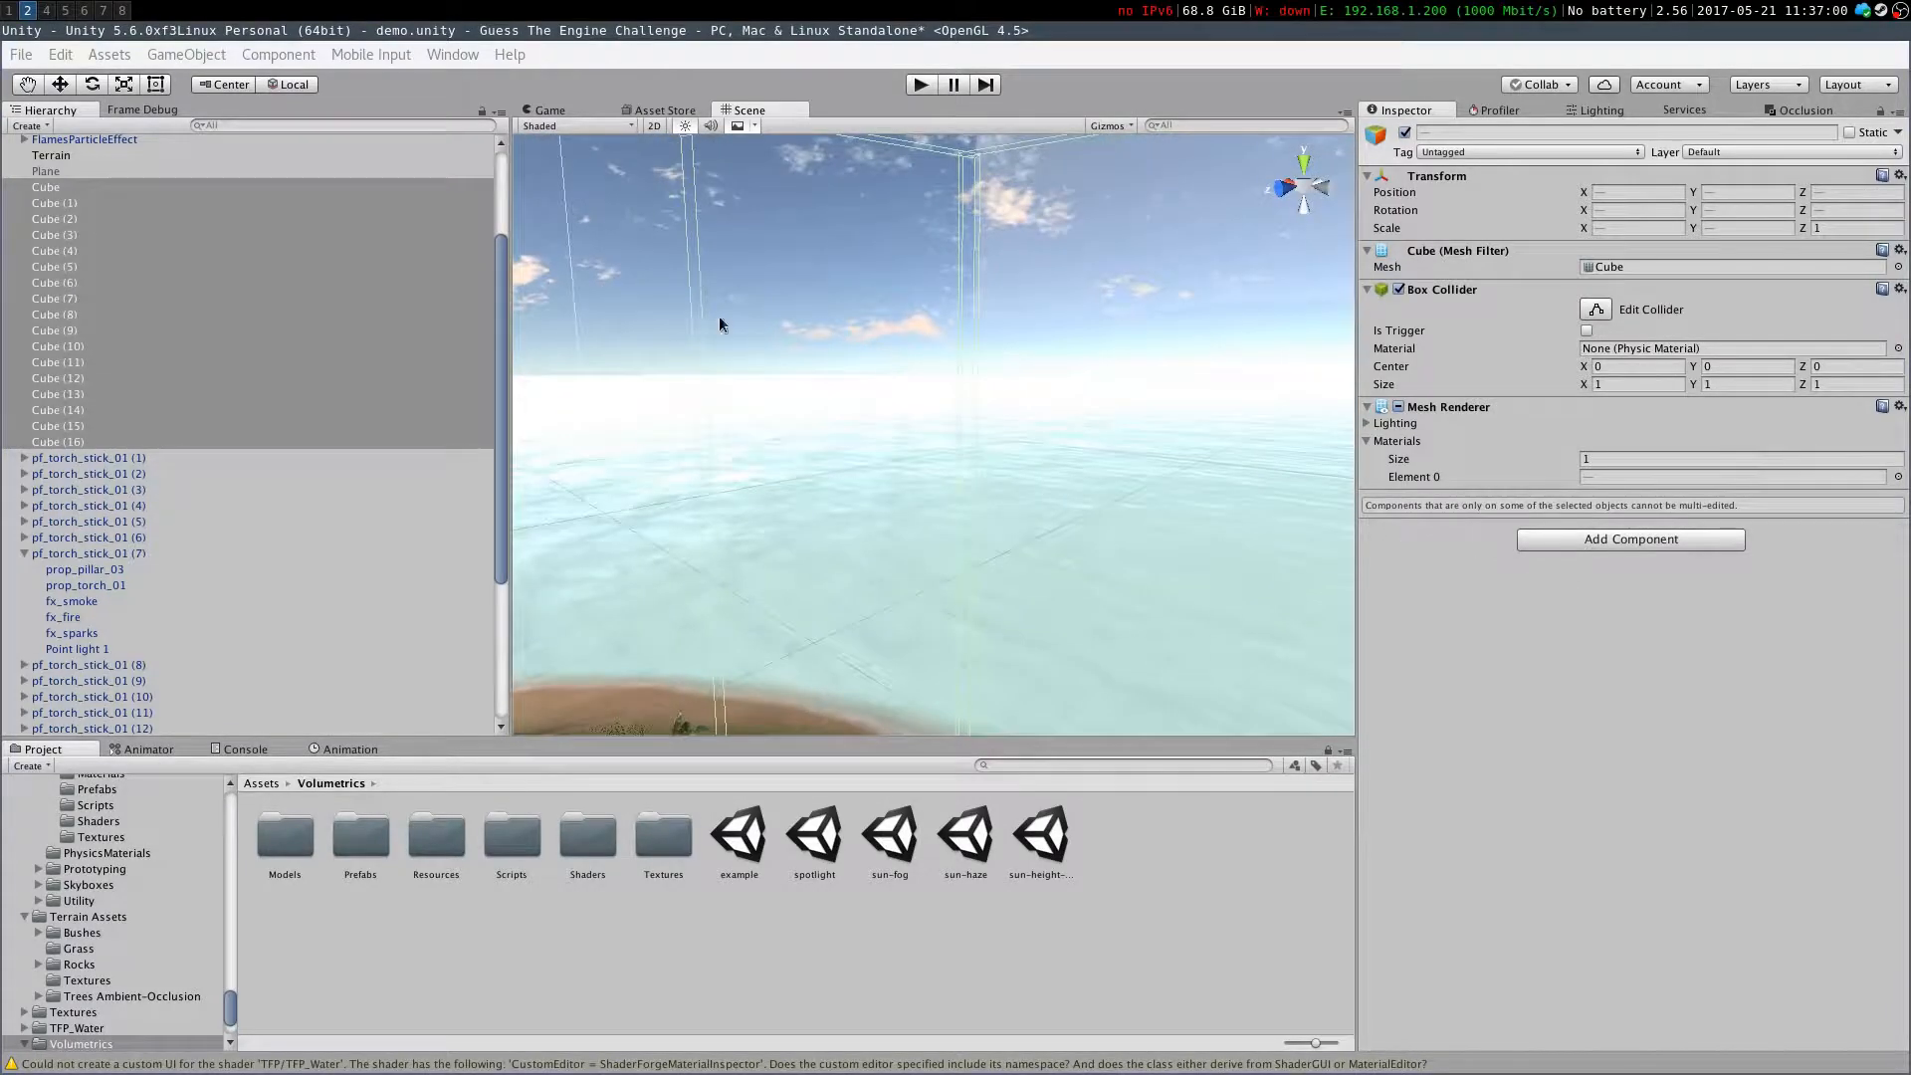
Browse the scene objects such as Cube (7), FpsDisplayCanvas, Clouds and the RigidBodyFPSController
{"action": "right_click_drag", "start_coordinate": [1131, 398], "coordinate": [942, 469]}
{"action": "left_click", "coordinate": [378, 298]}
{"action": "right_click_drag", "start_coordinate": [690, 384], "coordinate": [697, 309]}
{"action": "scroll", "coordinate": [103, 289], "scroll_direction": "up", "scroll_amount": 3}
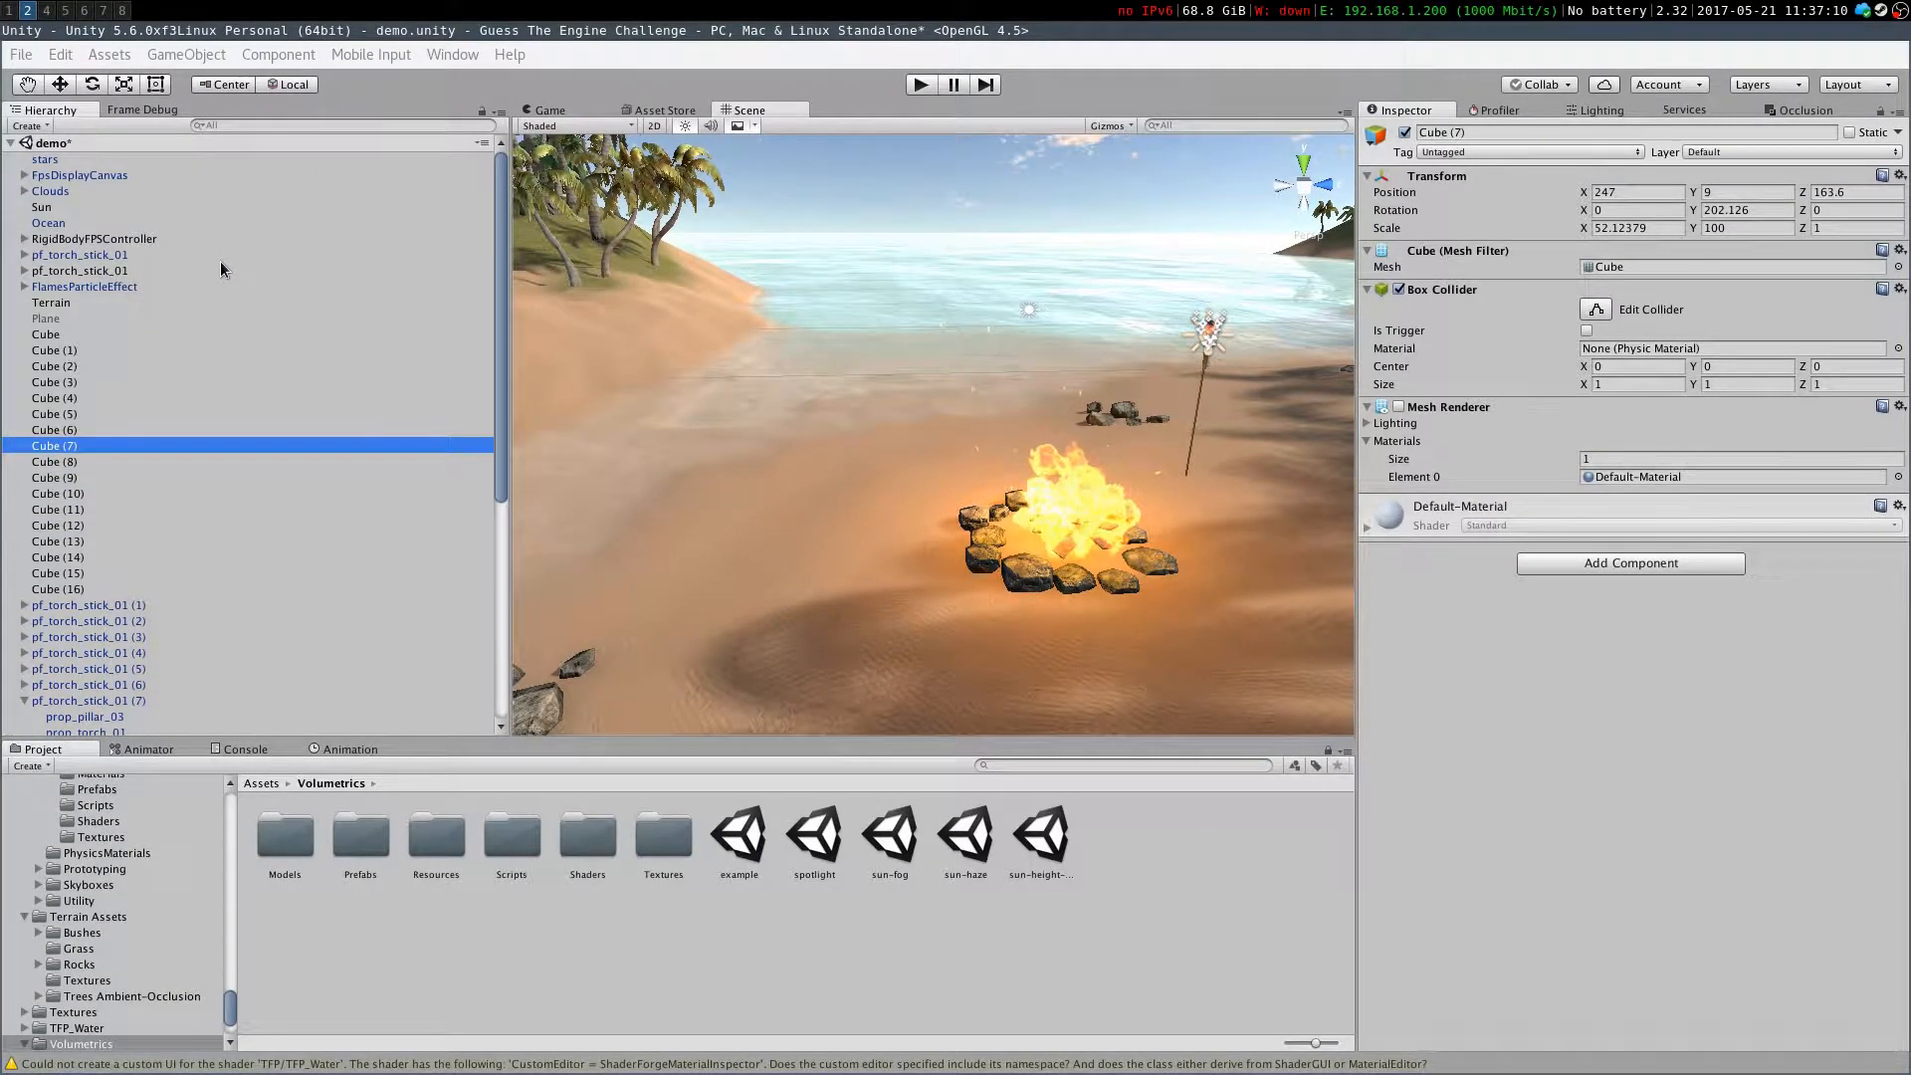
{"action": "scroll", "coordinate": [188, 231], "scroll_direction": "down", "scroll_amount": 5}
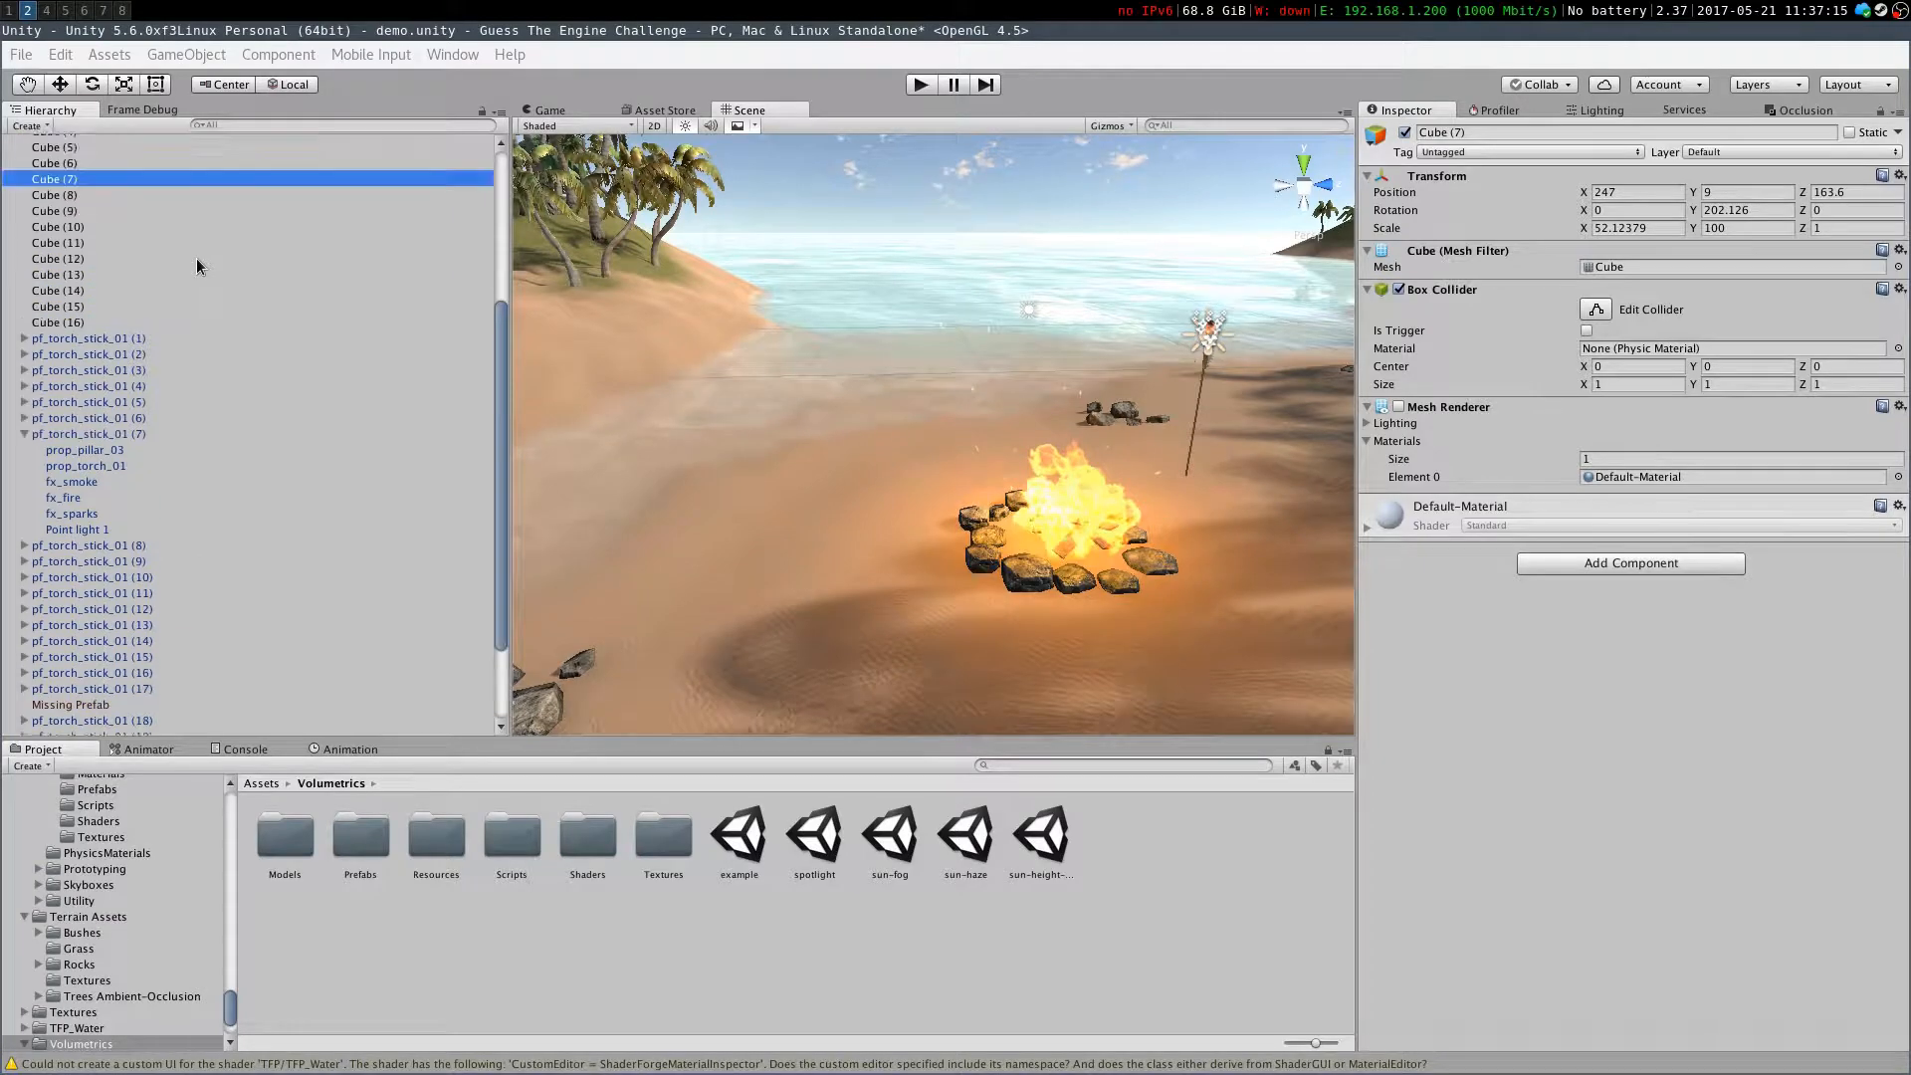
{"action": "scroll", "coordinate": [159, 259], "scroll_direction": "up", "scroll_amount": 5}
{"action": "left_click", "coordinate": [74, 175]}
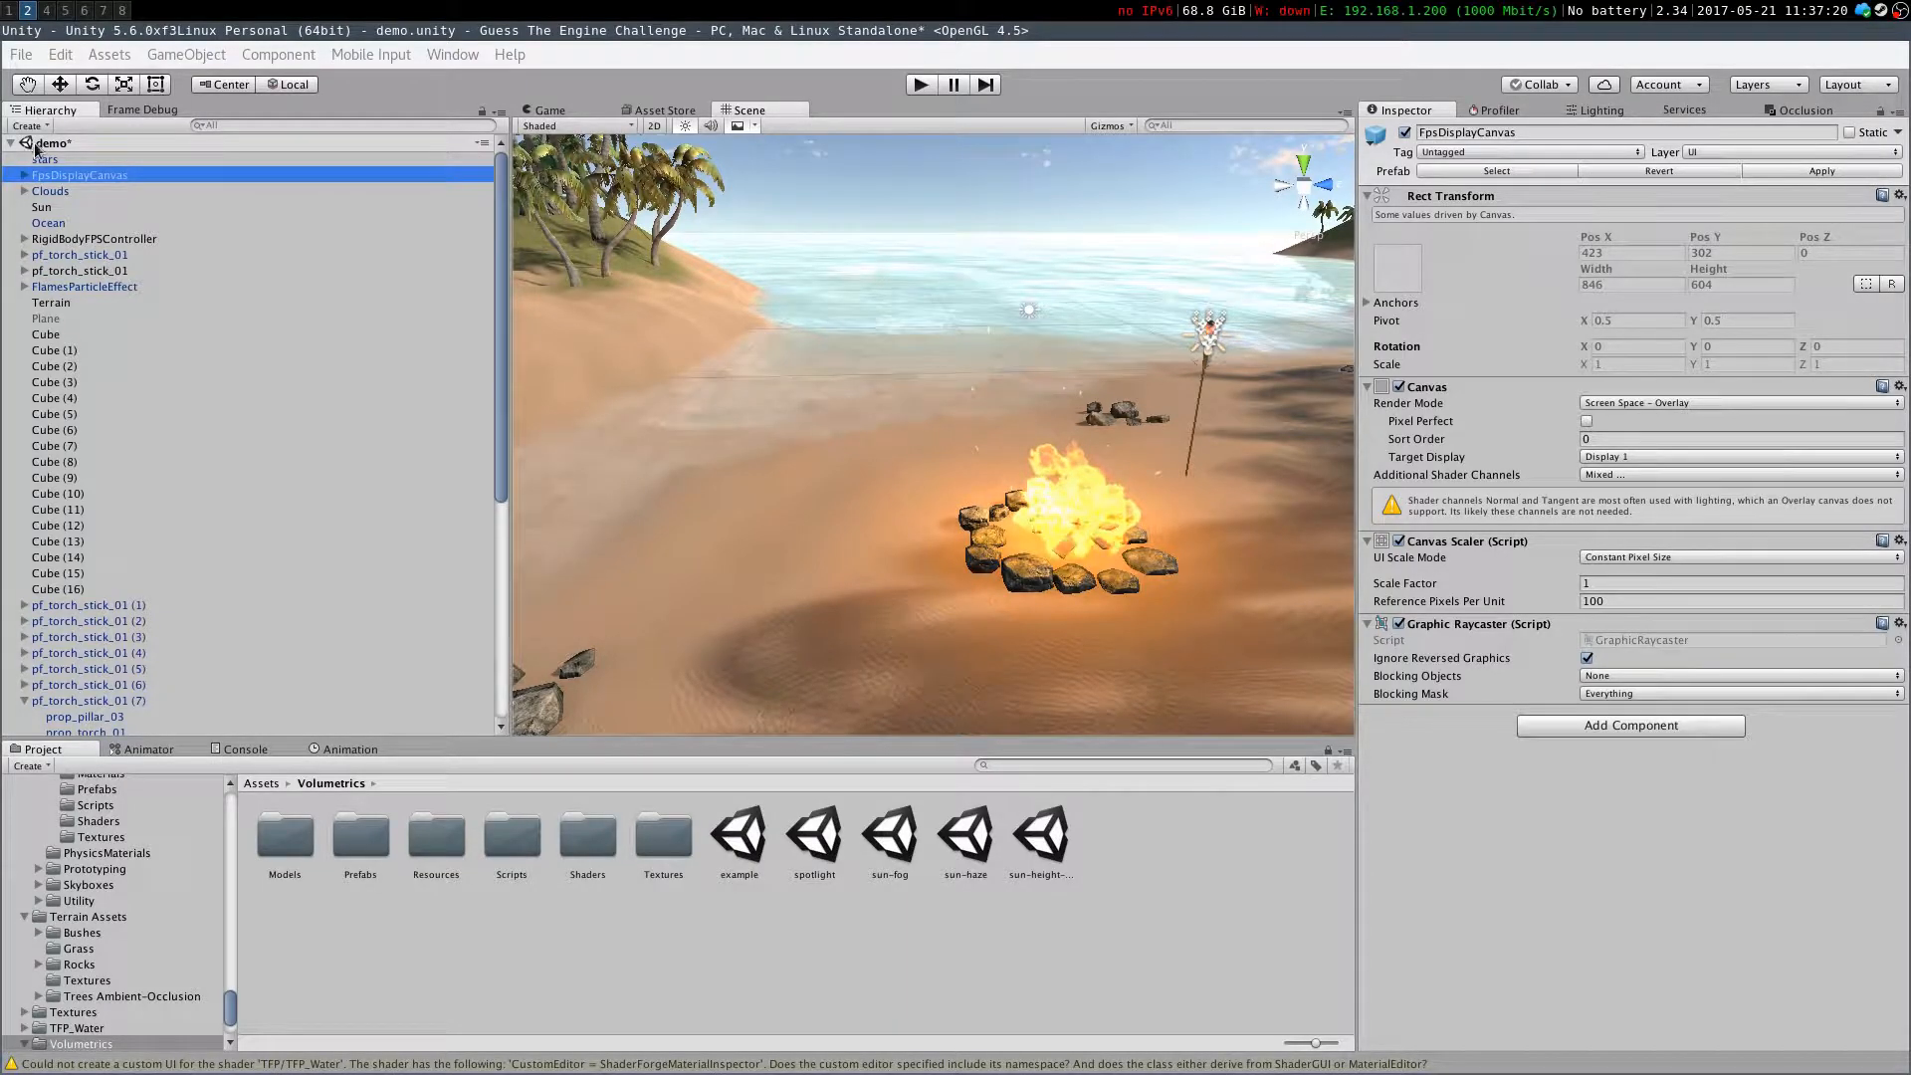
{"action": "left_click", "coordinate": [50, 192]}
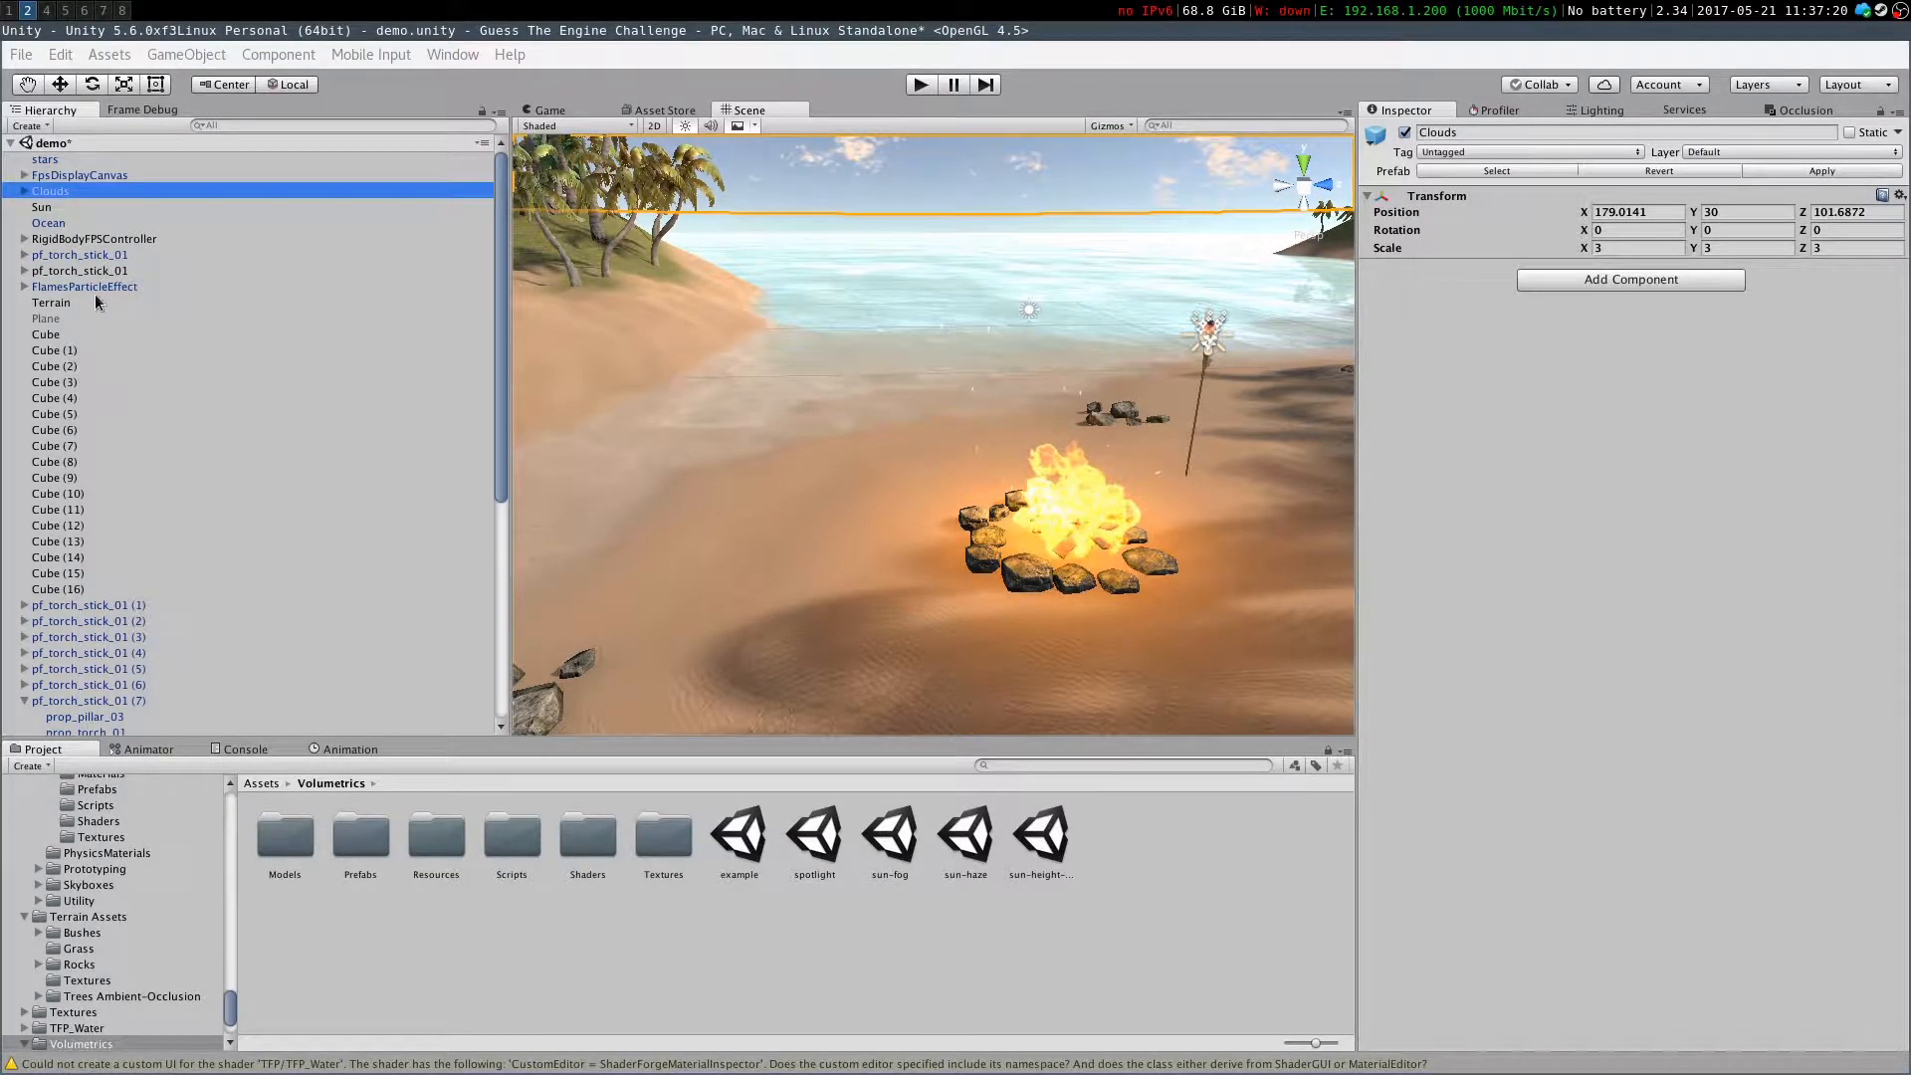
{"action": "scroll", "coordinate": [91, 300], "scroll_direction": "down", "scroll_amount": 7}
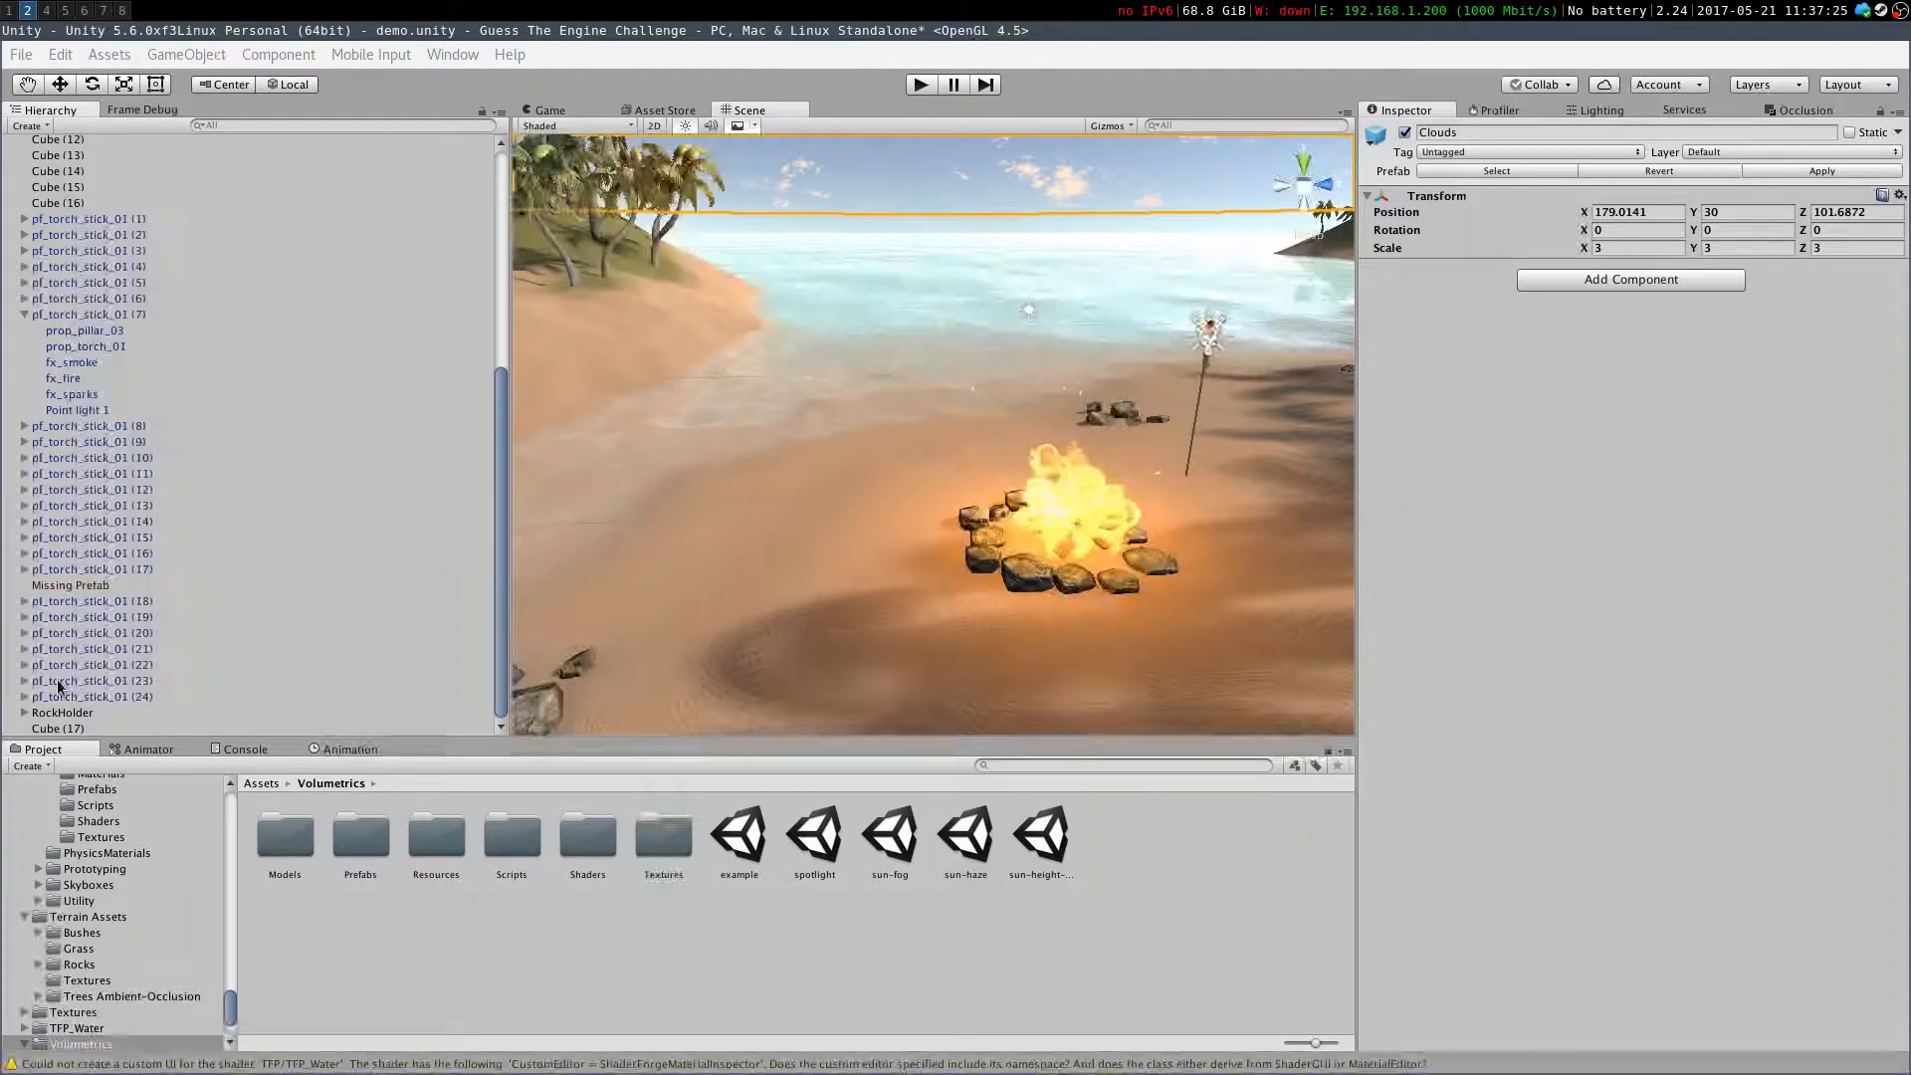
{"action": "scroll", "coordinate": [68, 657], "scroll_direction": "up", "scroll_amount": 7}
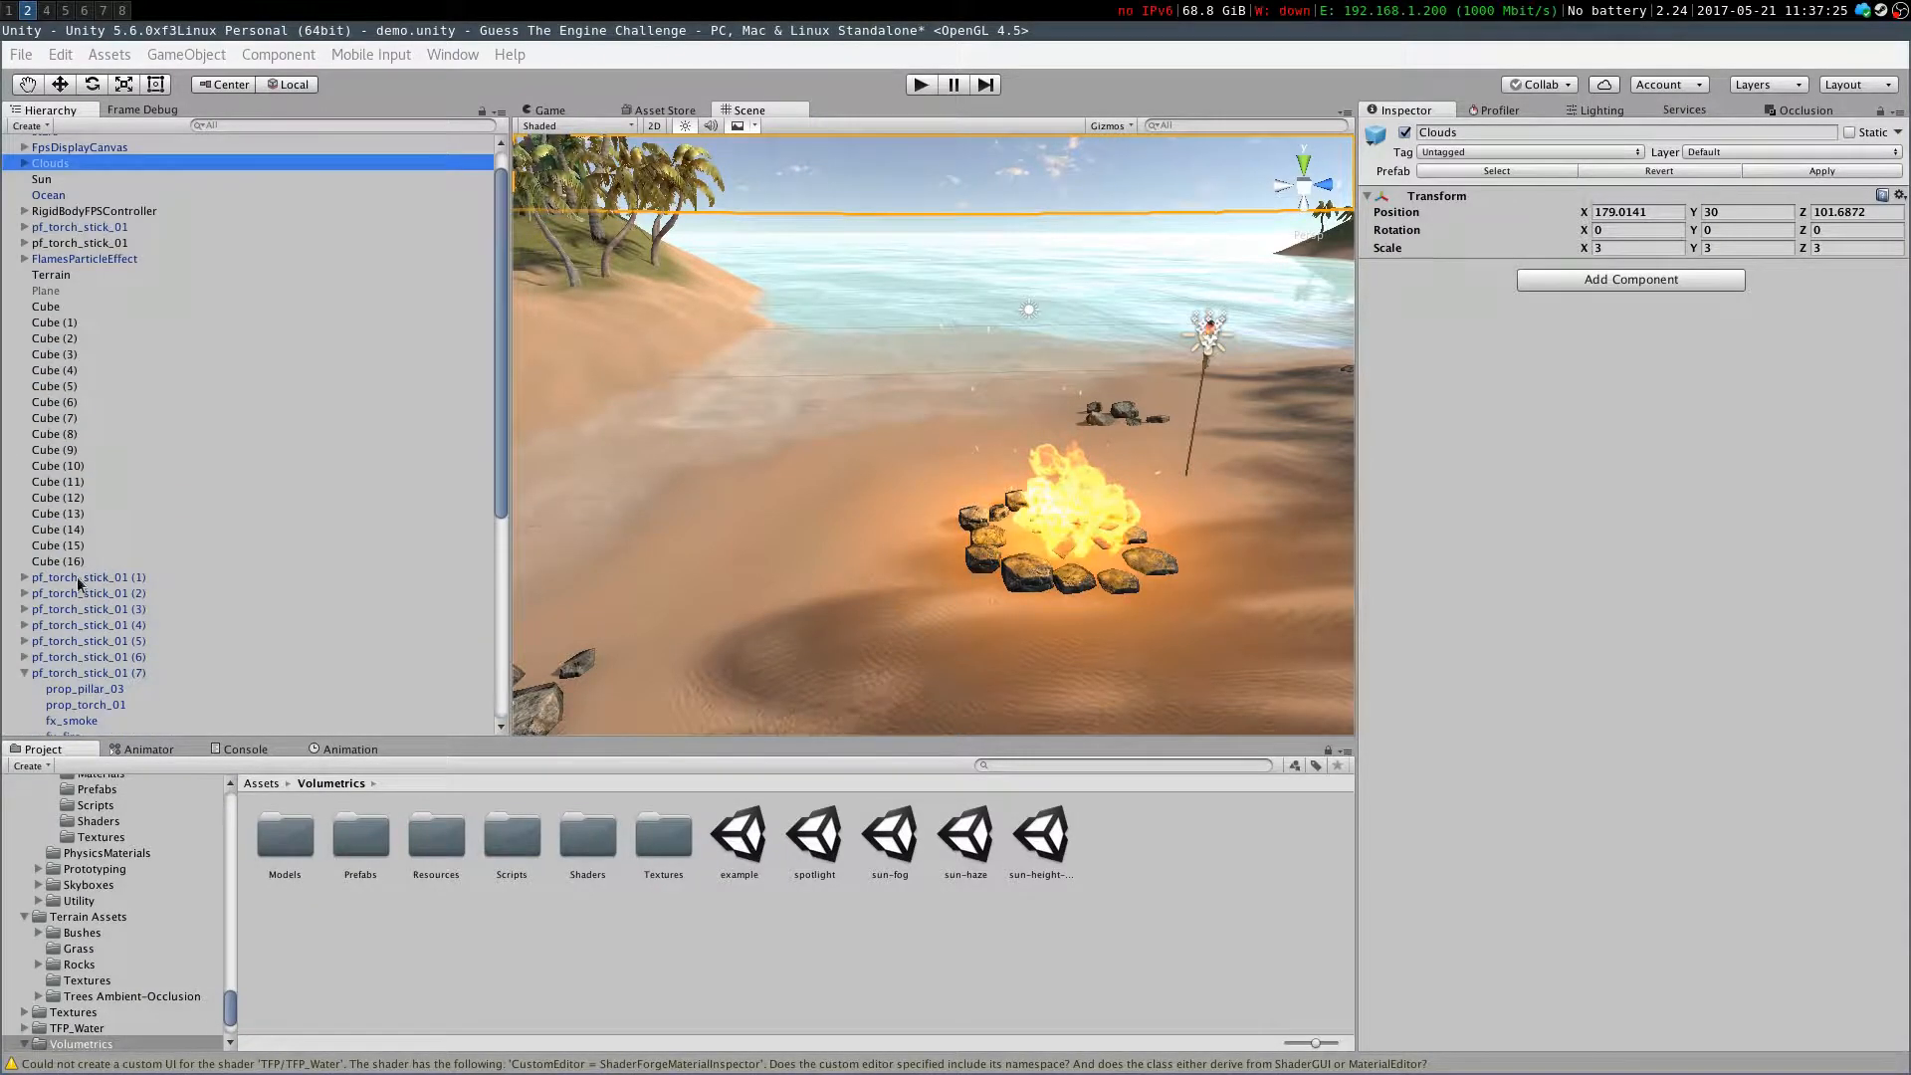
{"action": "left_click", "coordinate": [50, 211]}
{"action": "right_click_drag", "start_coordinate": [515, 400], "coordinate": [995, 342]}
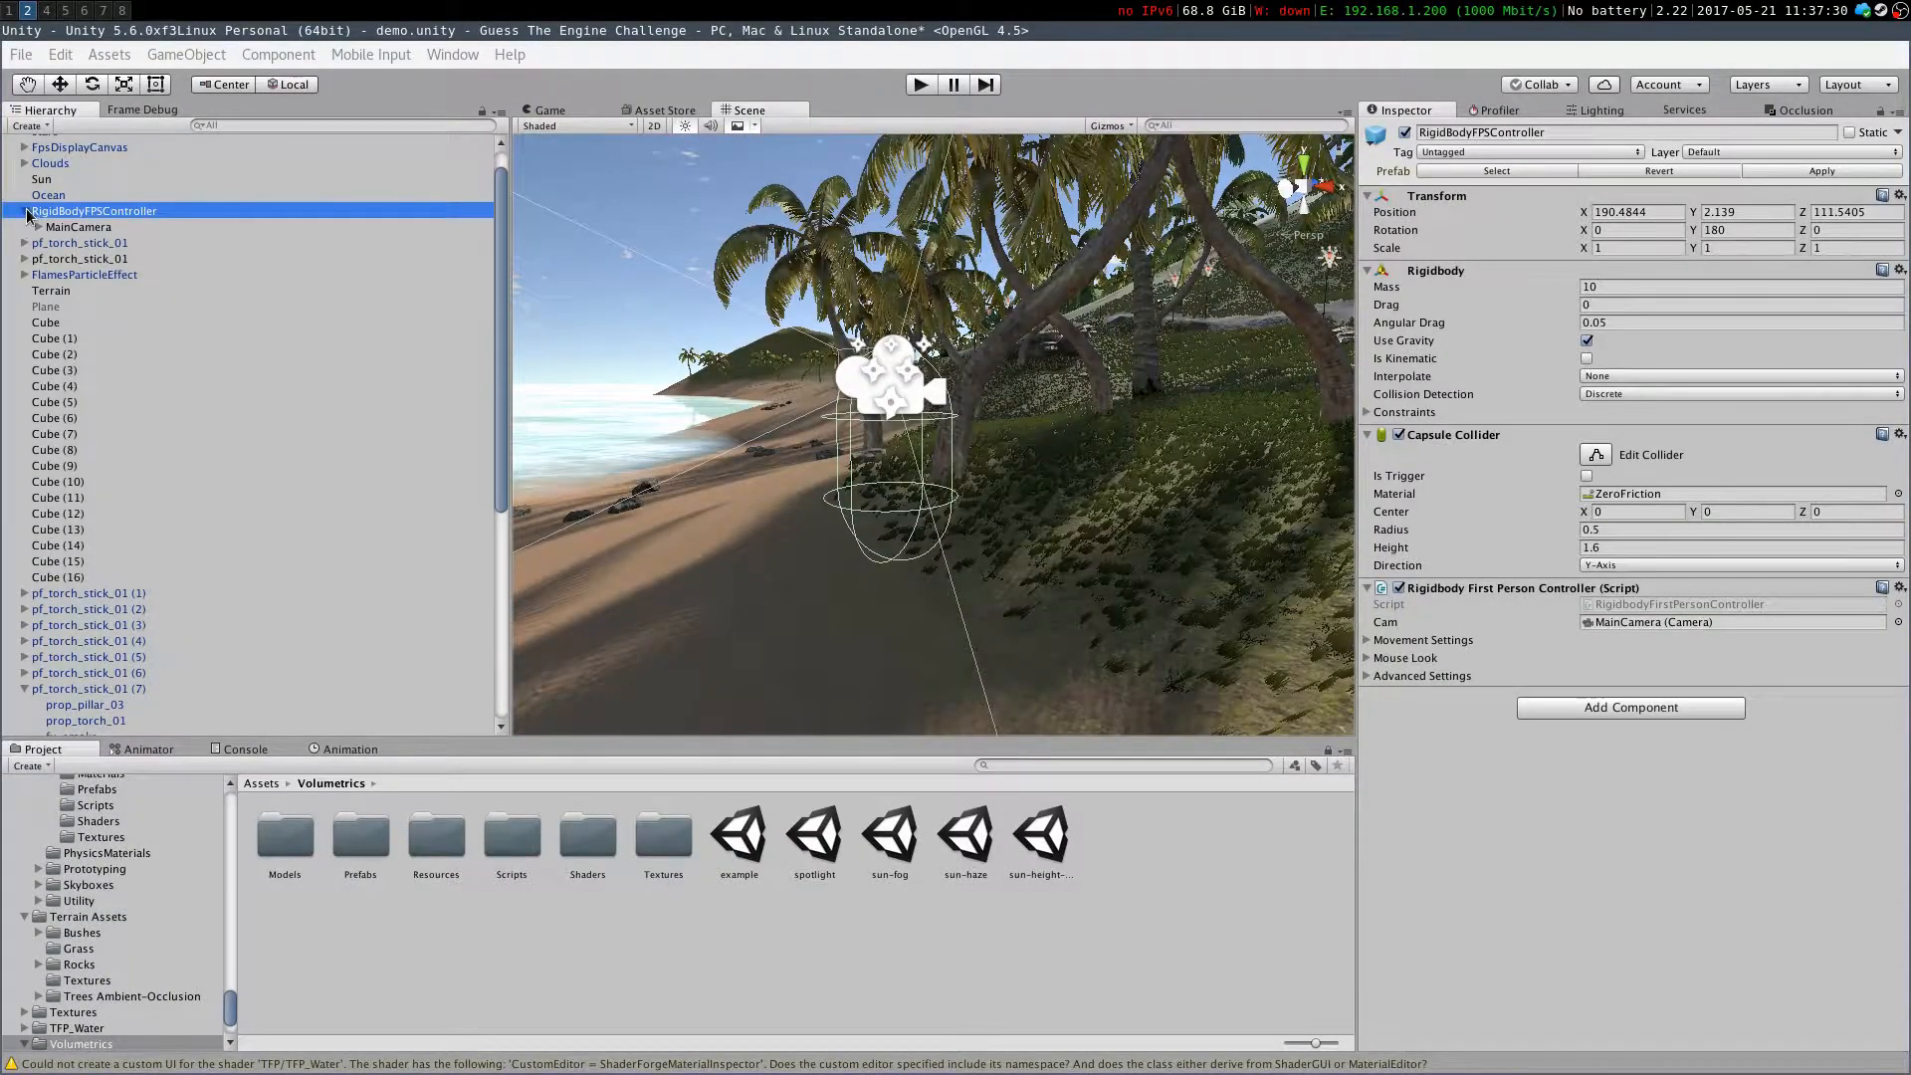
Inspect the DustMotesEffect particle system attached to the main camera
{"action": "left_click", "coordinate": [56, 229]}
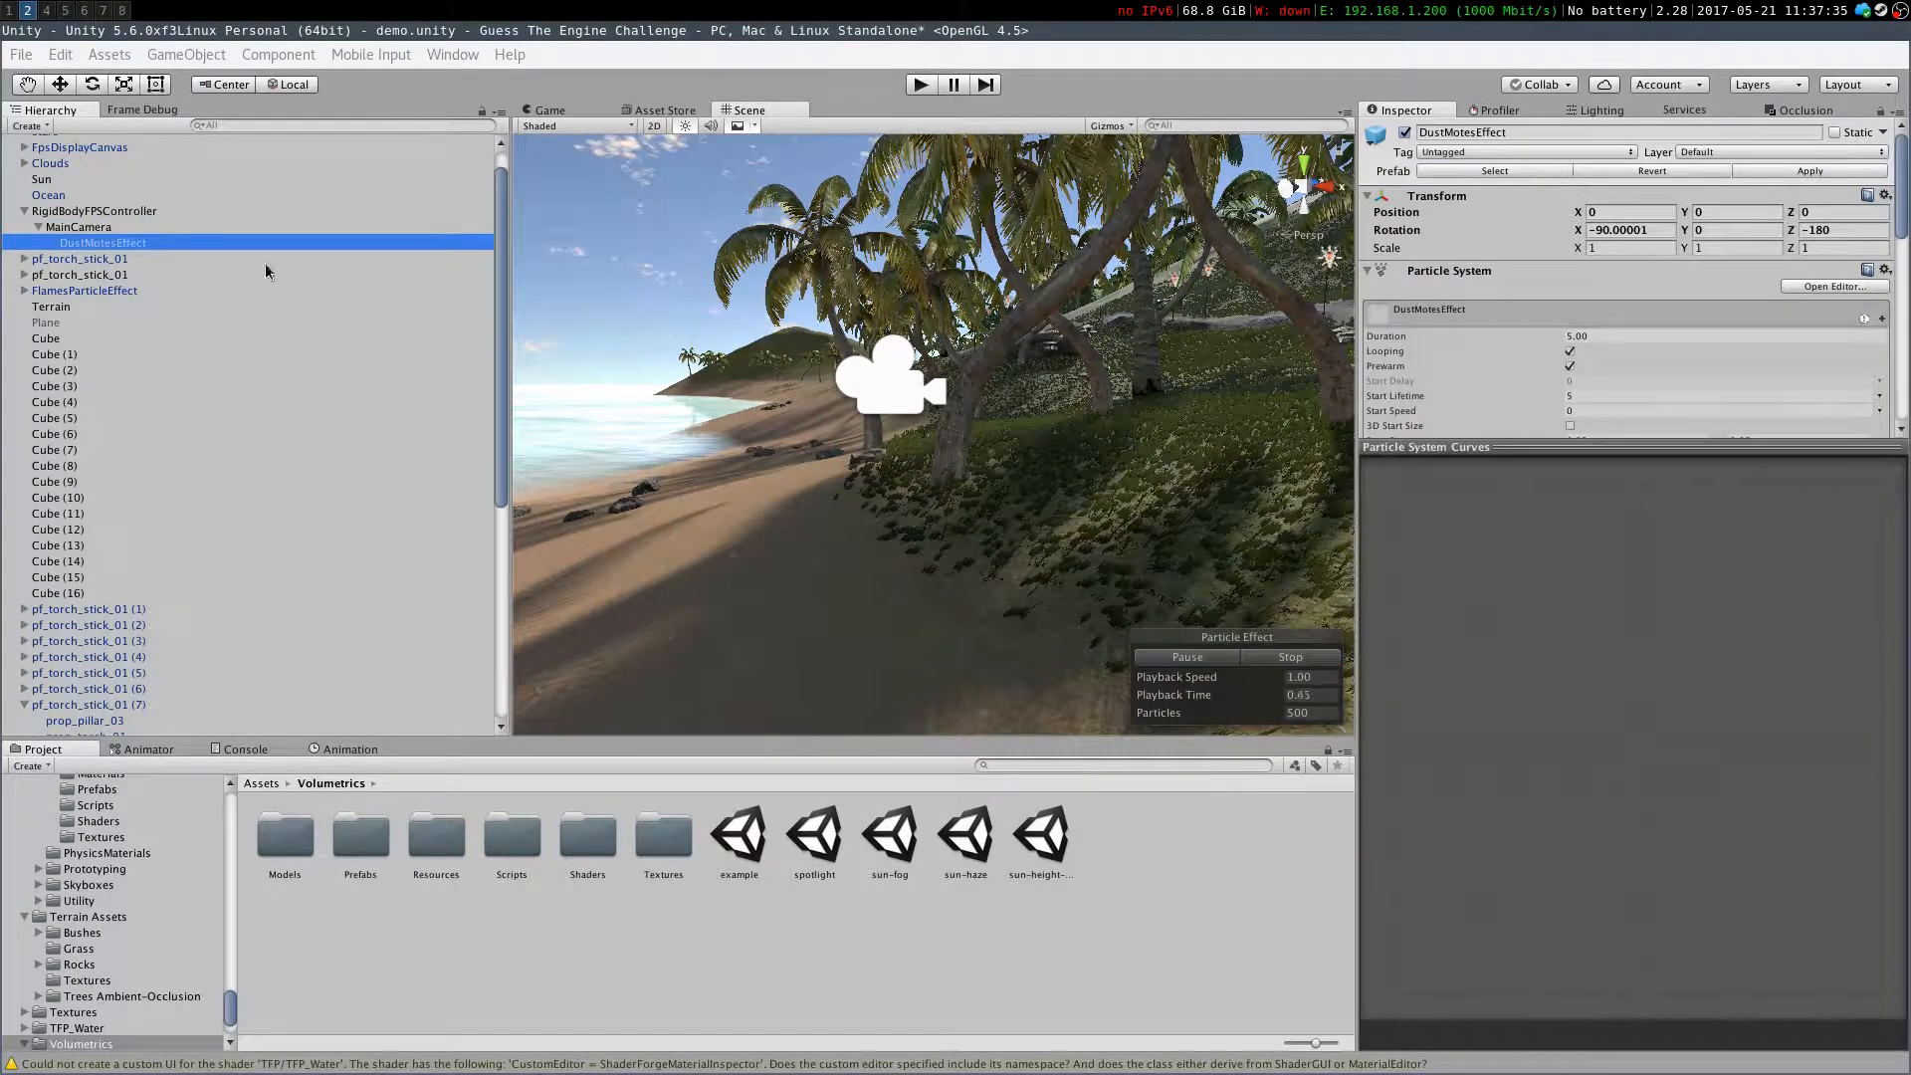
{"action": "key", "text": "f"}
{"action": "right_click_drag", "start_coordinate": [748, 637], "coordinate": [786, 528]}
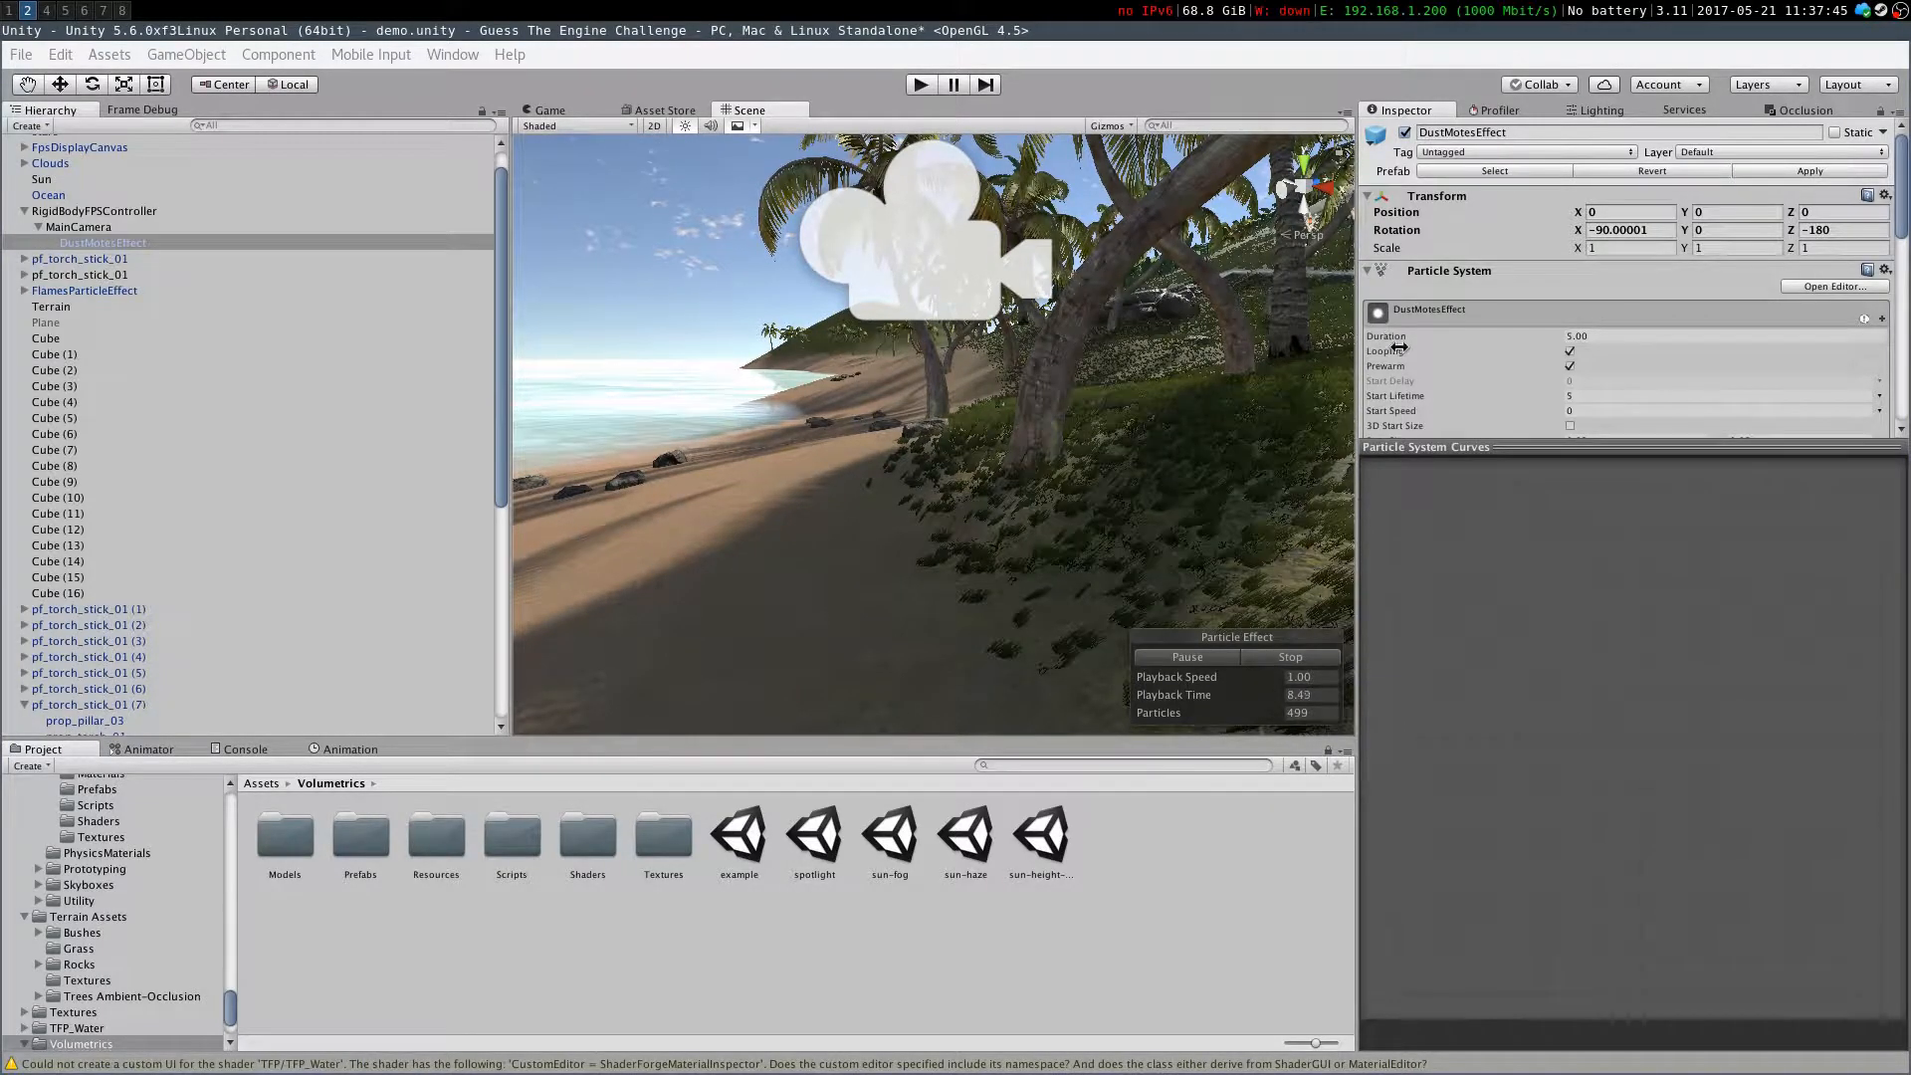
{"action": "scroll", "coordinate": [1407, 355], "scroll_direction": "down", "scroll_amount": 5}
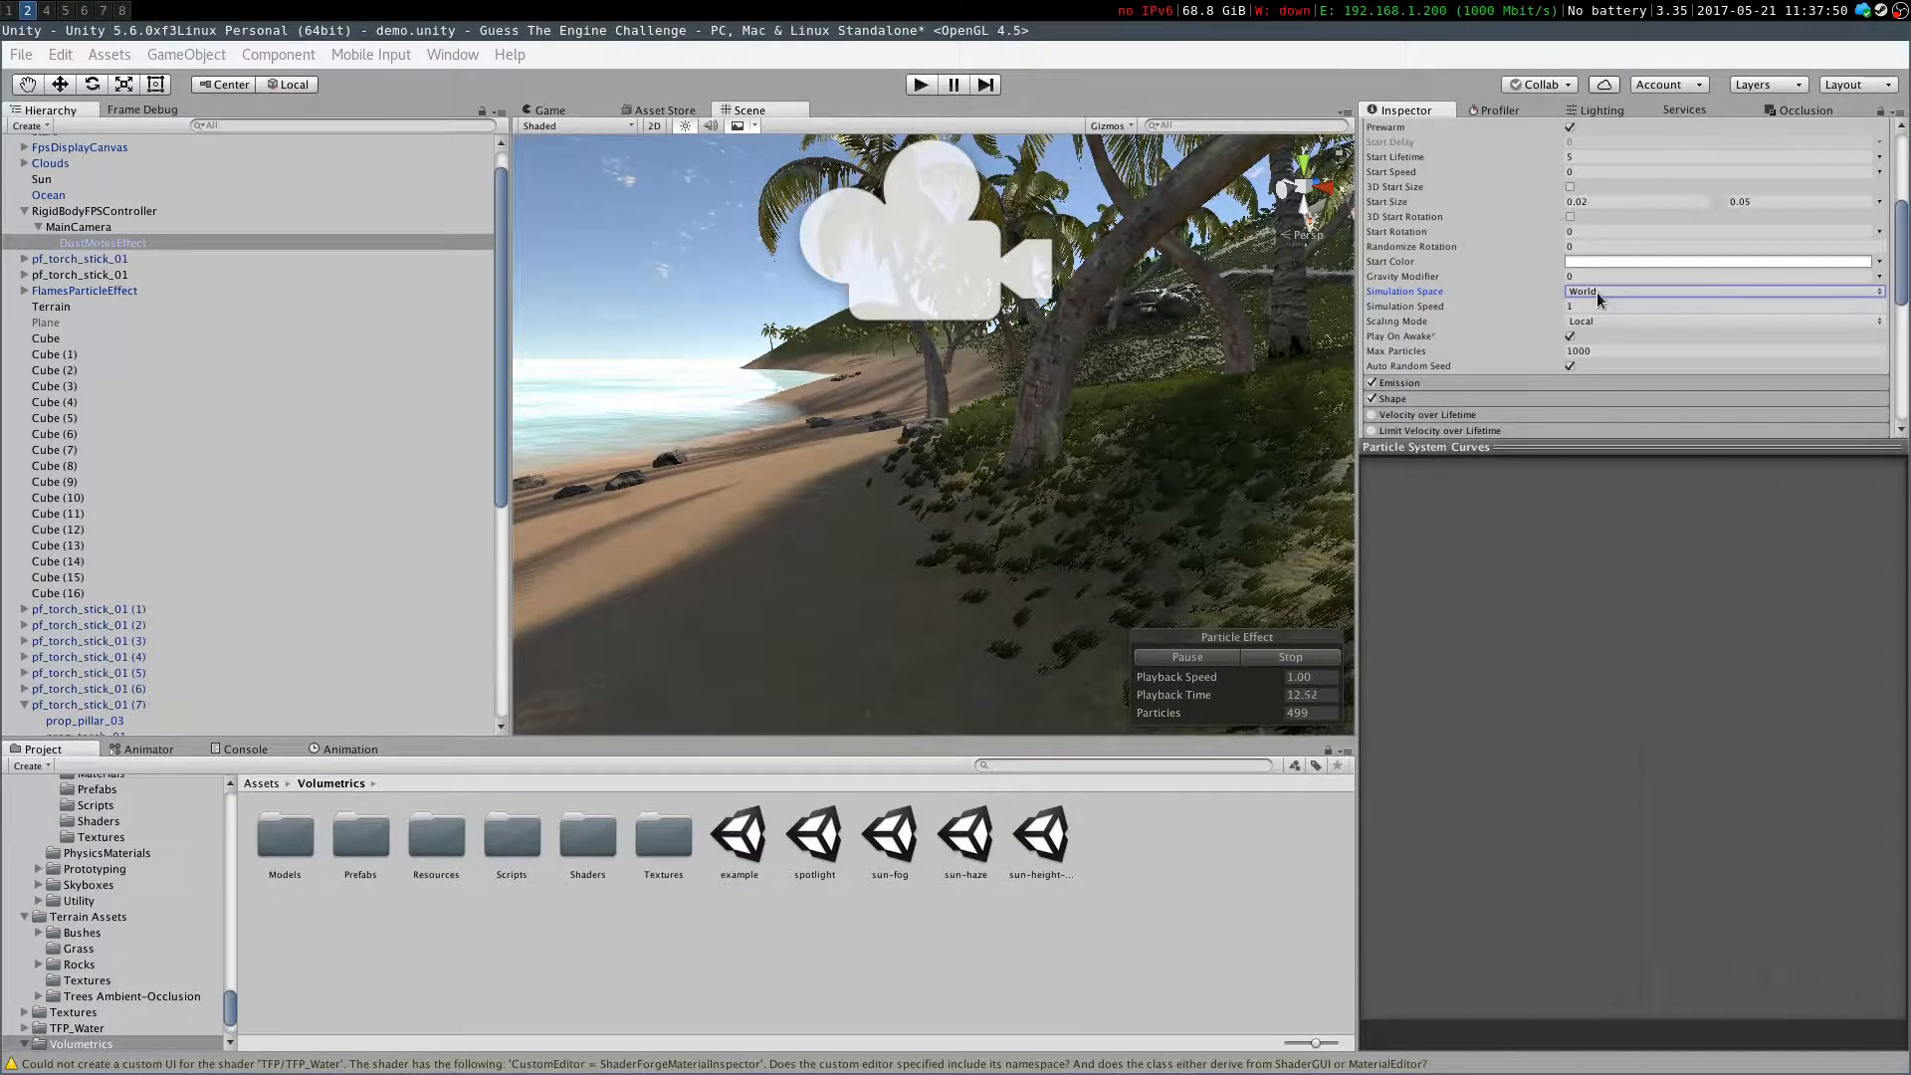
{"action": "right_click_drag", "start_coordinate": [896, 448], "coordinate": [883, 395]}
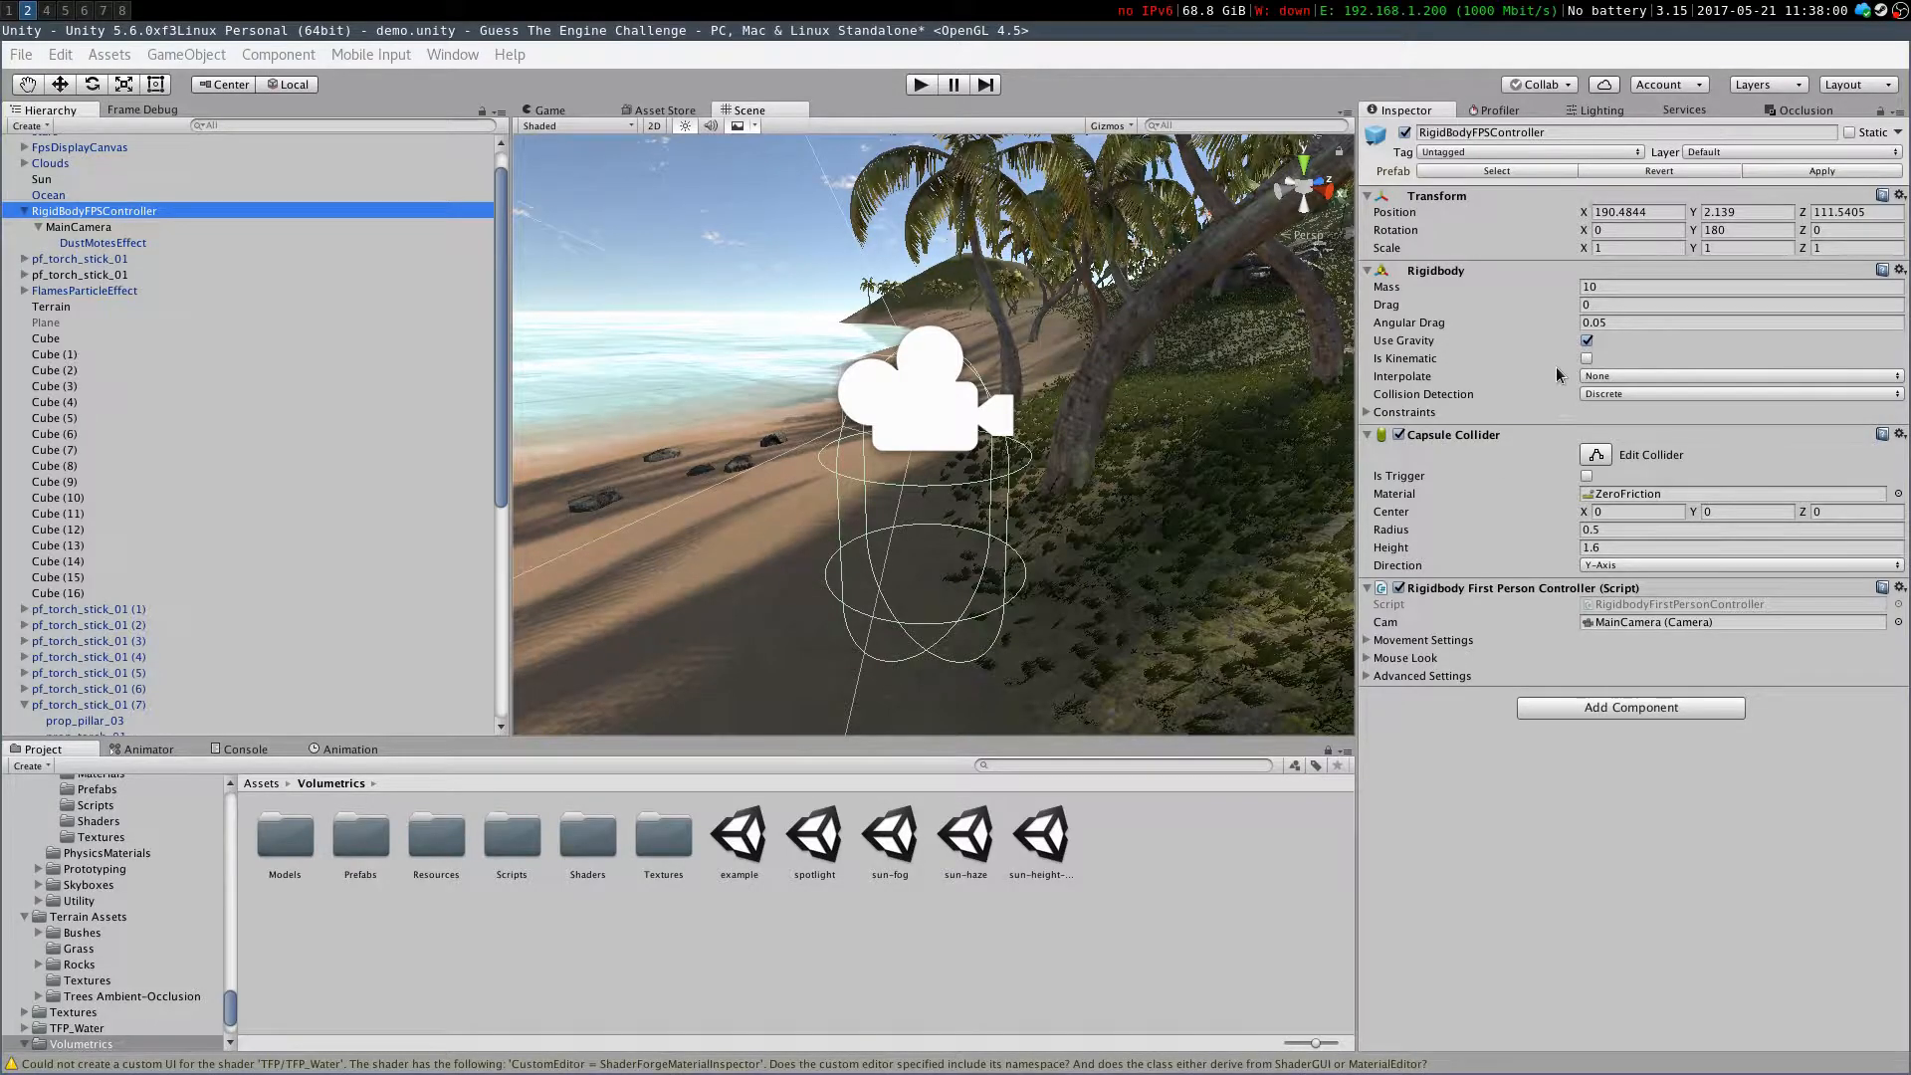
Review the post-processing profile's effect settings
{"action": "key", "text": "Down"}
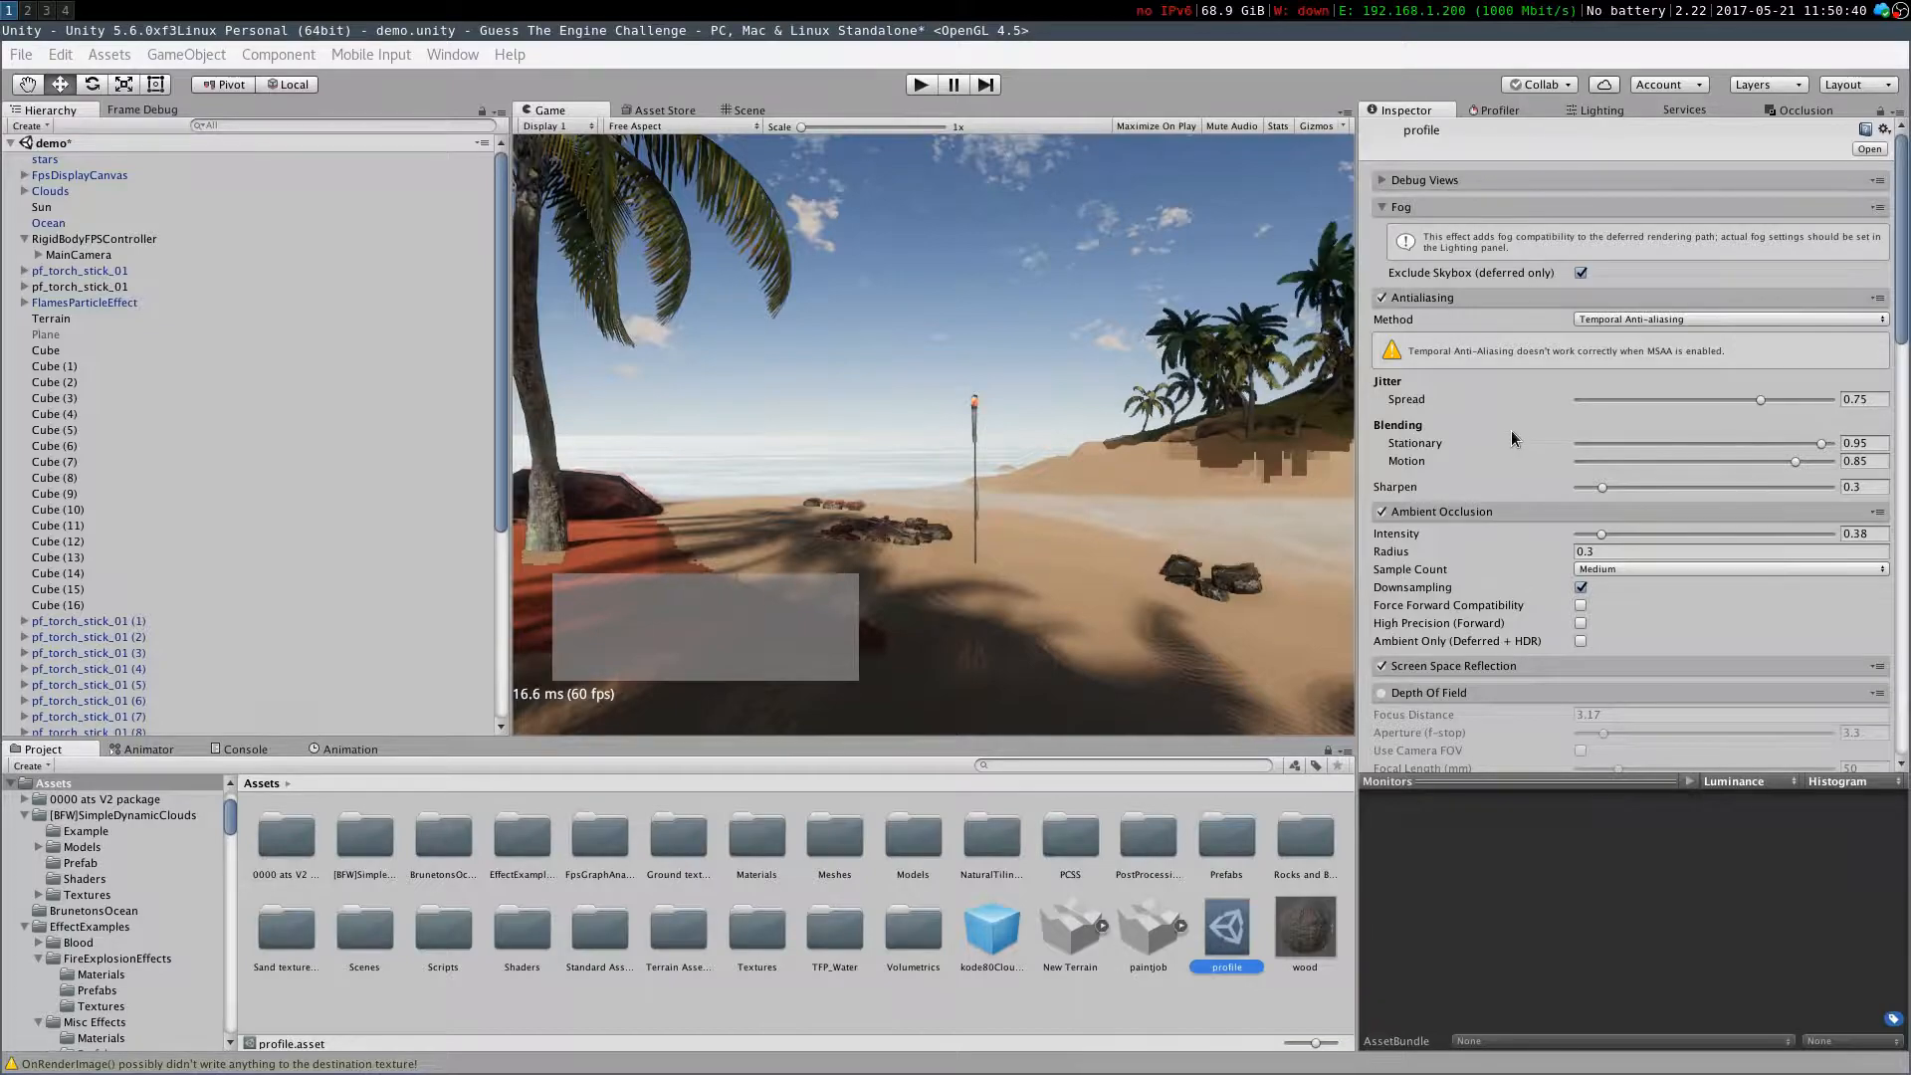
{"action": "scroll", "coordinate": [1498, 592], "scroll_direction": "down", "scroll_amount": 7}
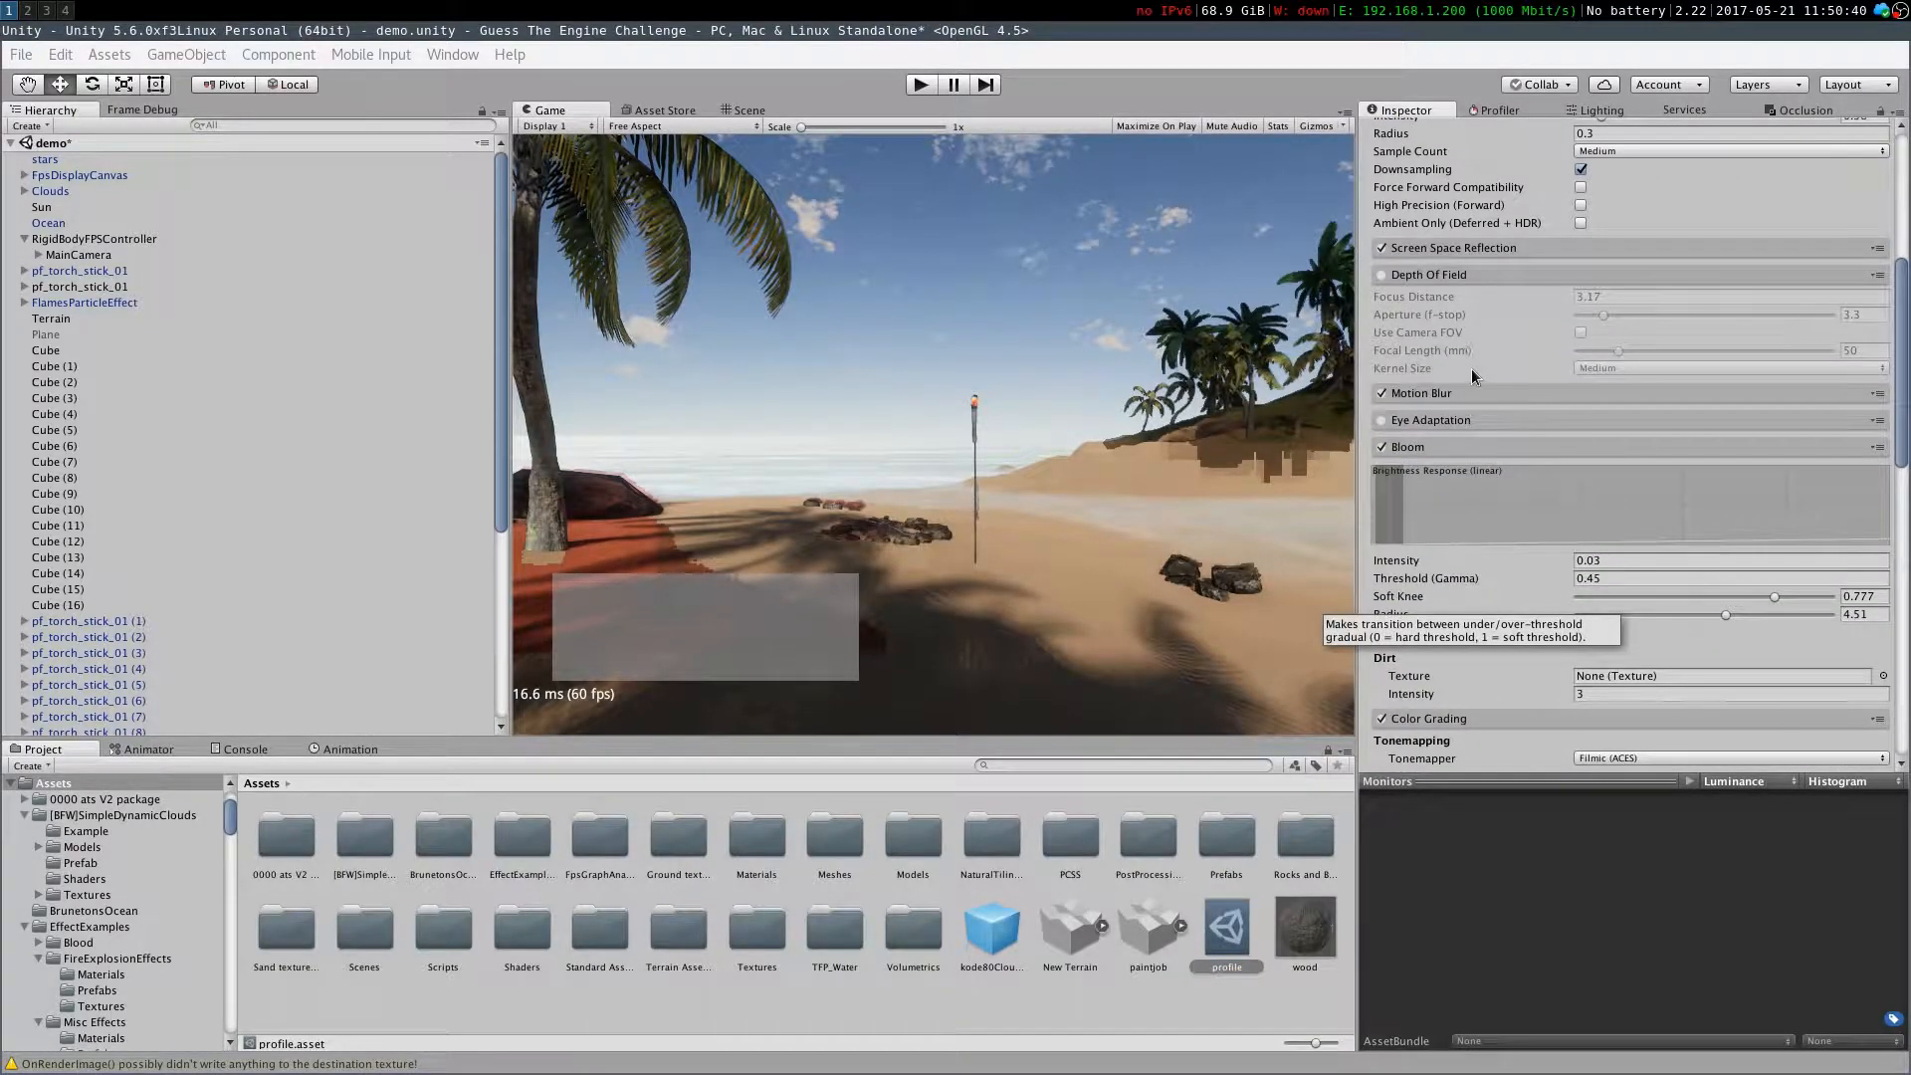
Scroll through the post-processing profile effects and toggle Ambient Occlusion on and off repeatedly to compare the scene
{"action": "scroll", "coordinate": [1463, 356], "scroll_direction": "down", "scroll_amount": 6}
{"action": "scroll", "coordinate": [1417, 362], "scroll_direction": "down", "scroll_amount": 5}
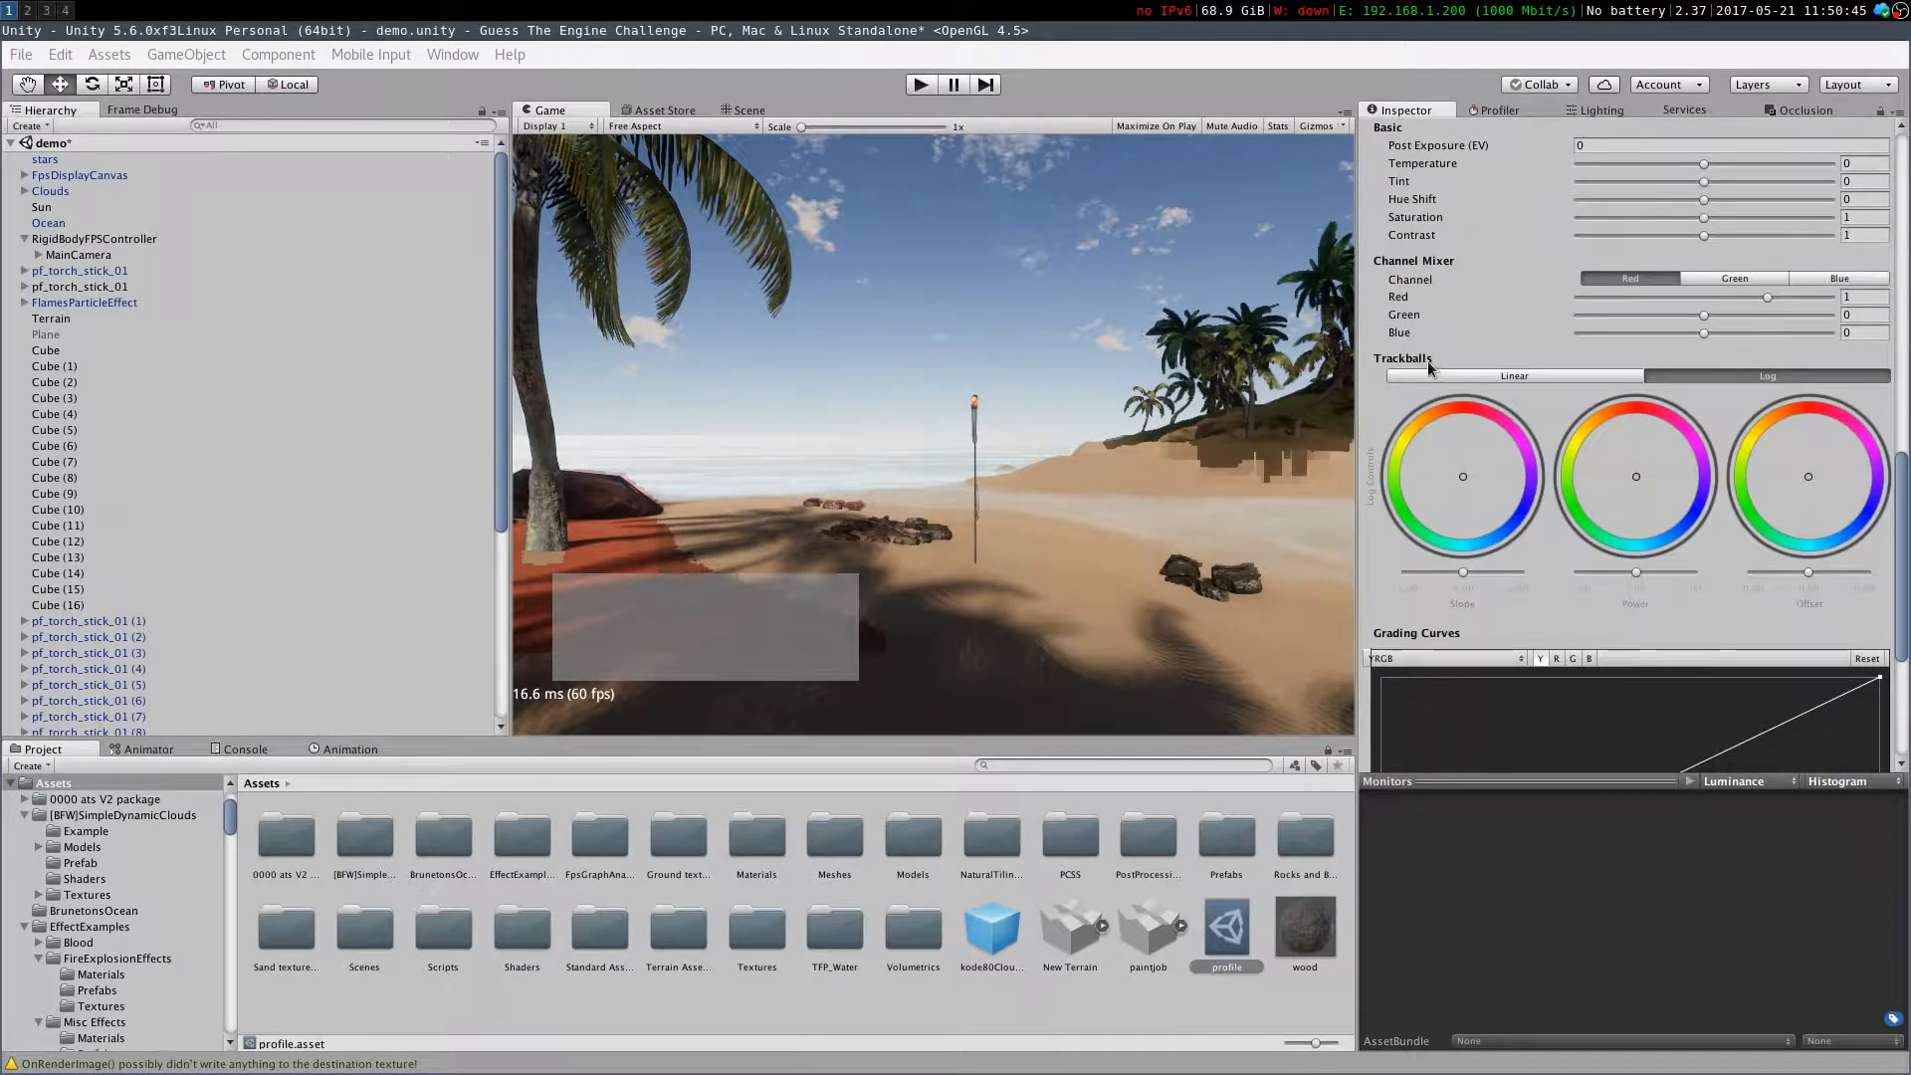
{"action": "scroll", "coordinate": [1432, 342], "scroll_direction": "down", "scroll_amount": 5}
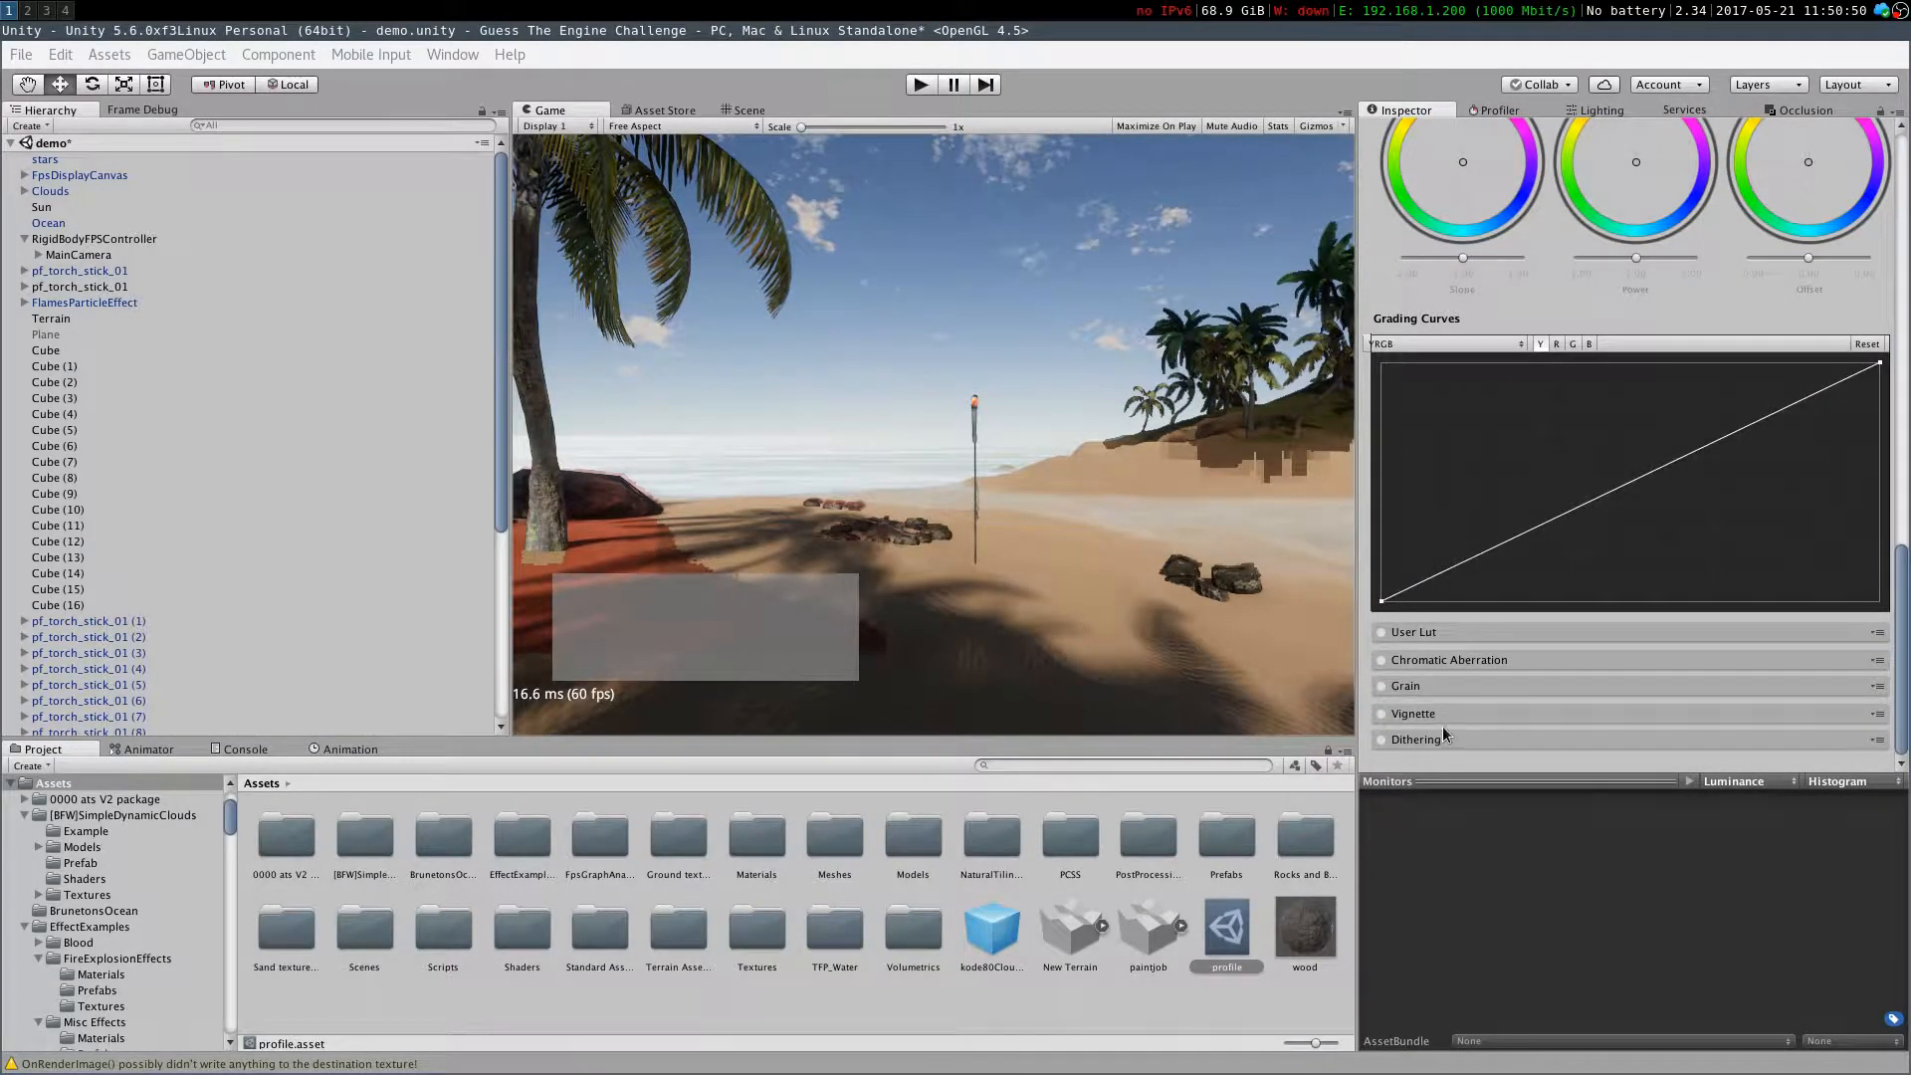
{"action": "scroll", "coordinate": [1517, 682], "scroll_direction": "up", "scroll_amount": 15}
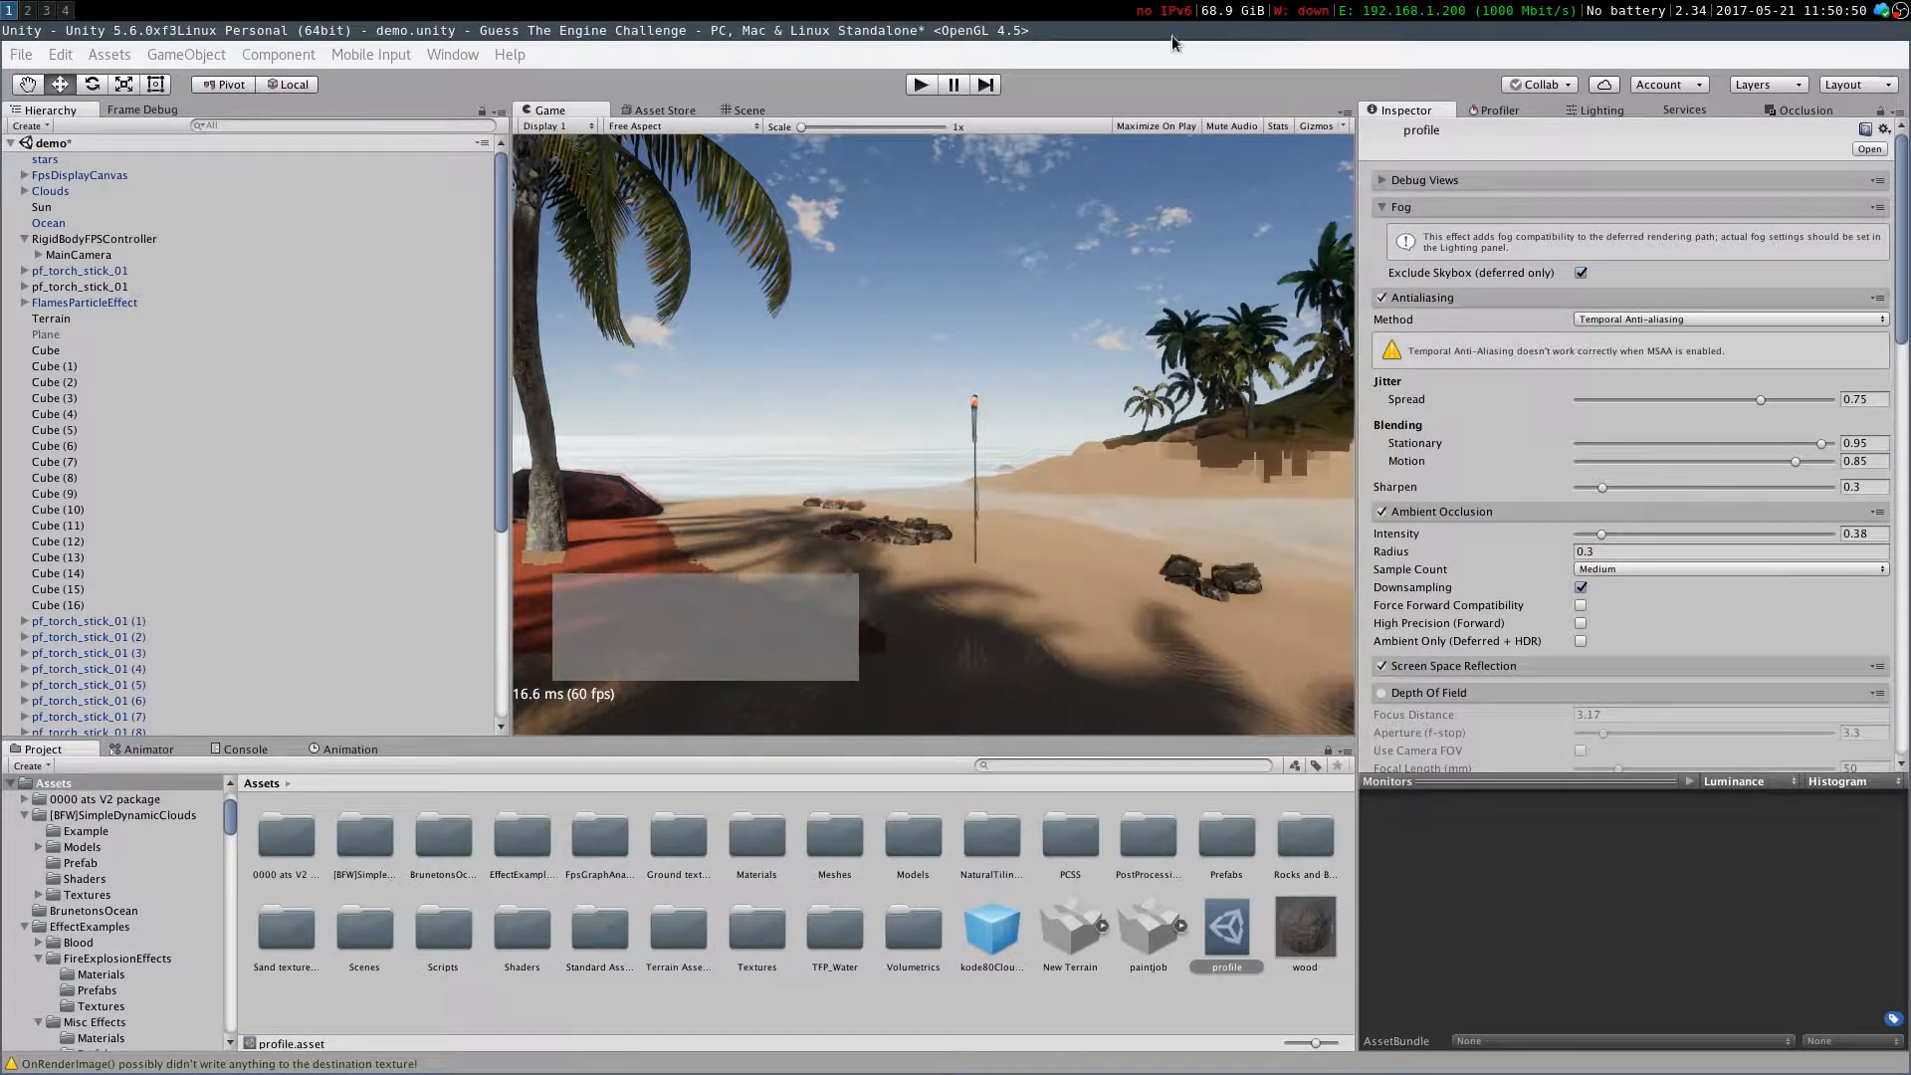
{"action": "left_click", "coordinate": [1381, 514]}
{"action": "left_click", "coordinate": [1381, 513]}
{"action": "left_click", "coordinate": [1381, 514]}
{"action": "left_click", "coordinate": [1382, 514]}
{"action": "left_click", "coordinate": [1381, 513]}
{"action": "left_click", "coordinate": [1381, 514]}
{"action": "left_click", "coordinate": [1381, 513]}
{"action": "left_click", "coordinate": [1381, 513]}
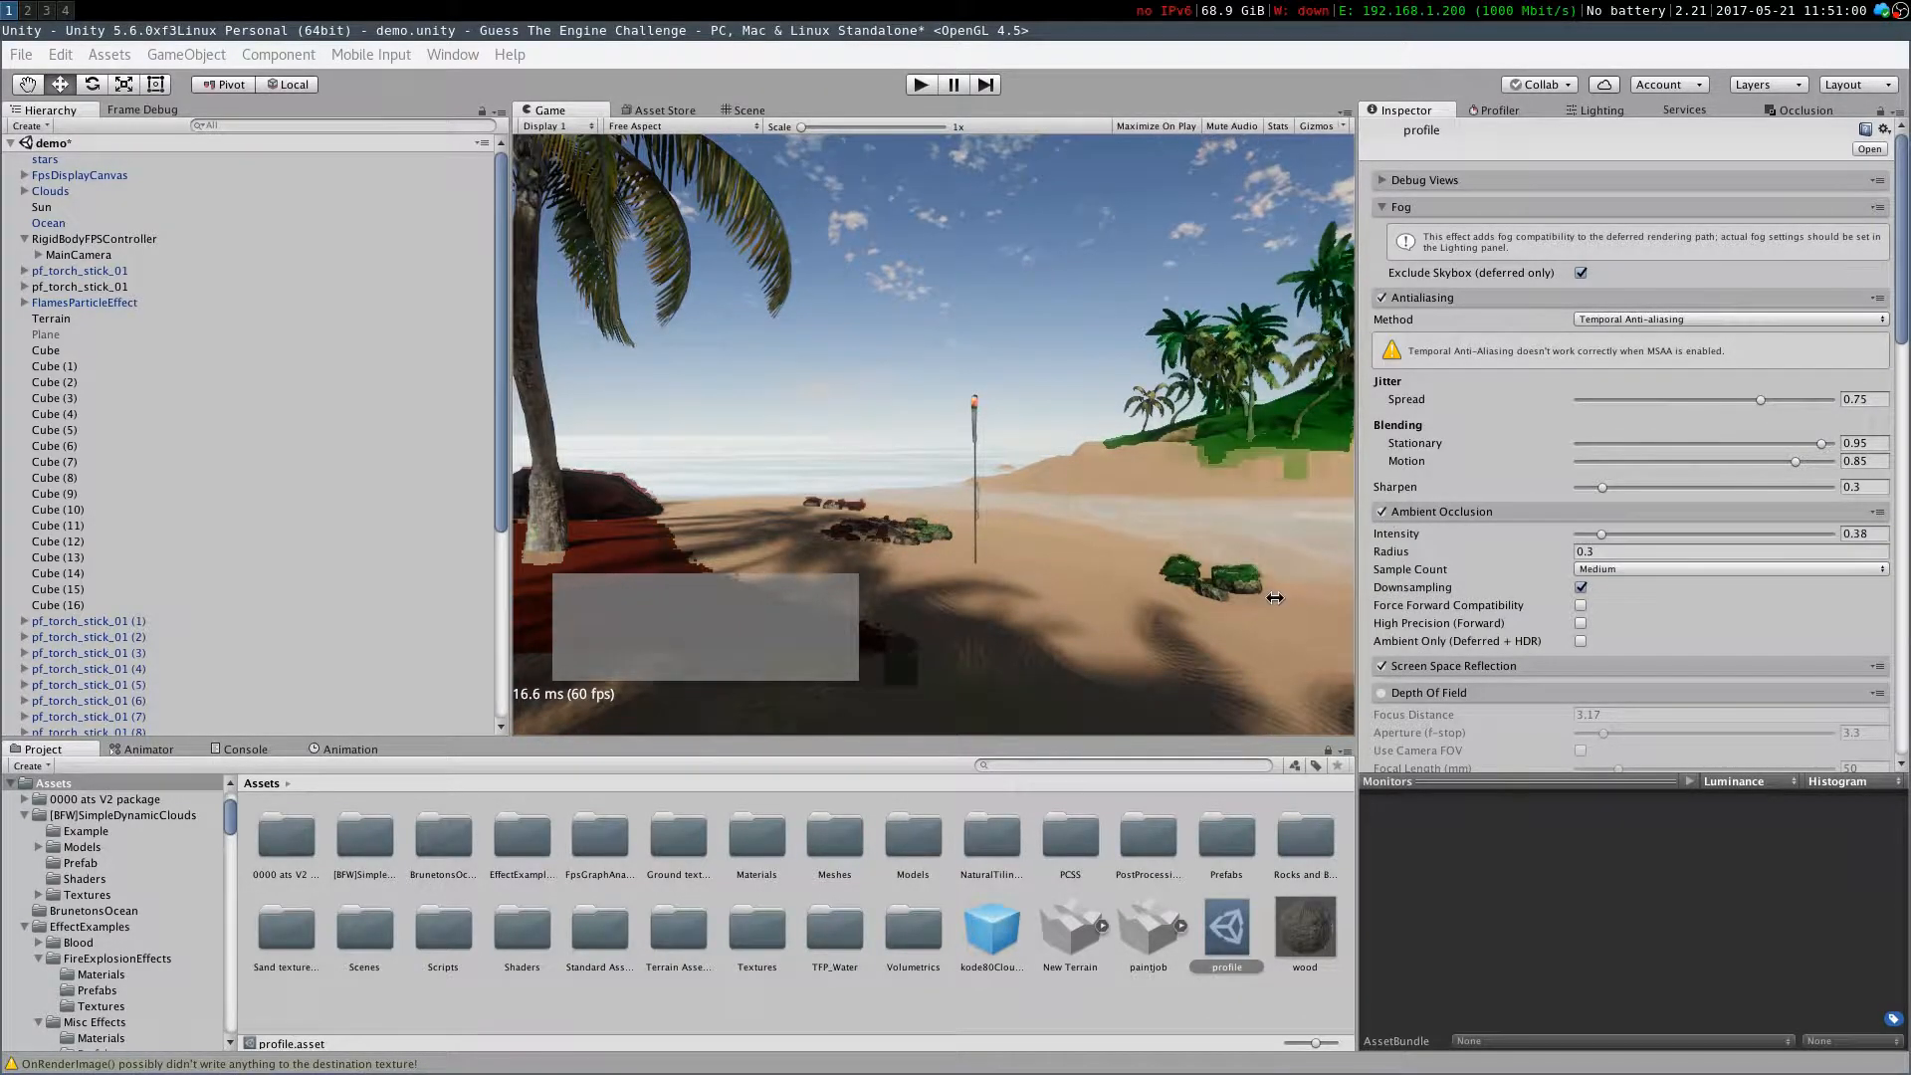
{"action": "left_click", "coordinate": [1382, 514]}
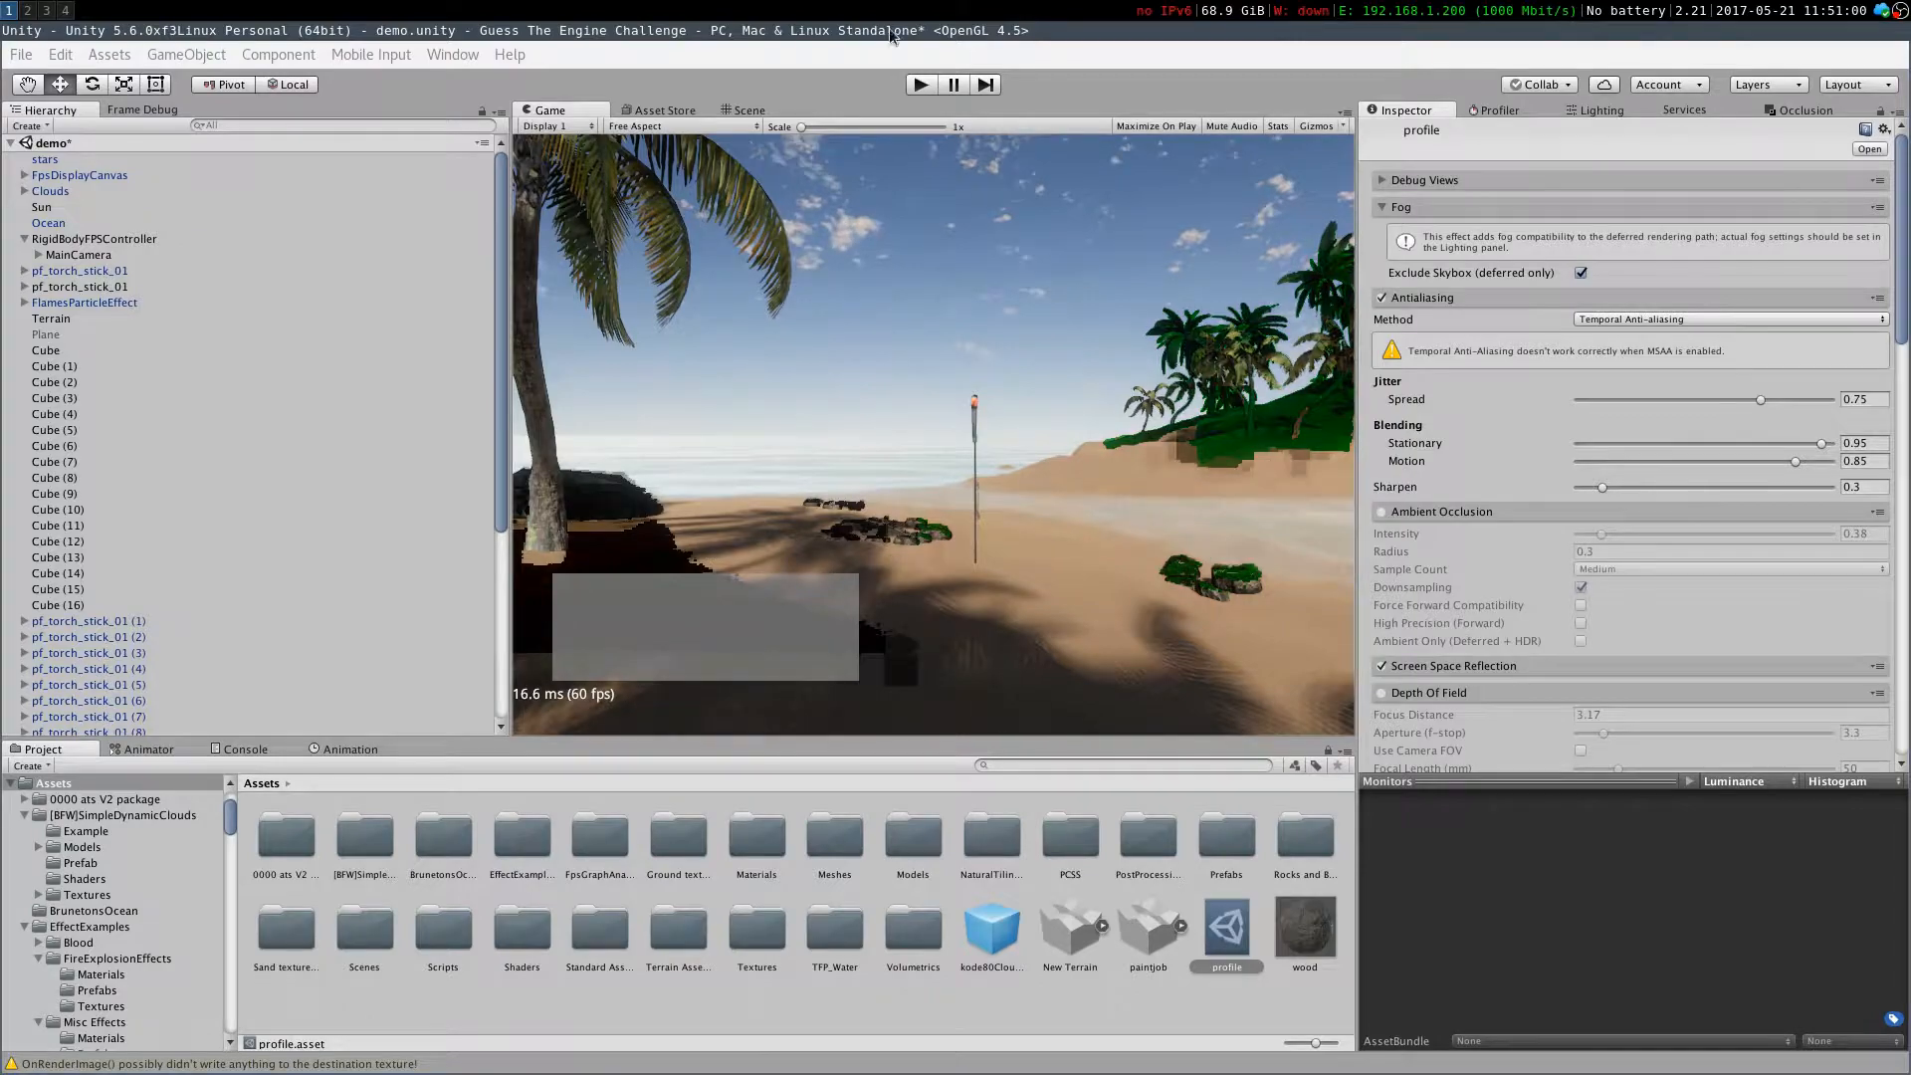
Reopen the profile, re-enable Ambient Occlusion and set its intensity to 0.4
{"action": "left_click", "coordinate": [75, 255]}
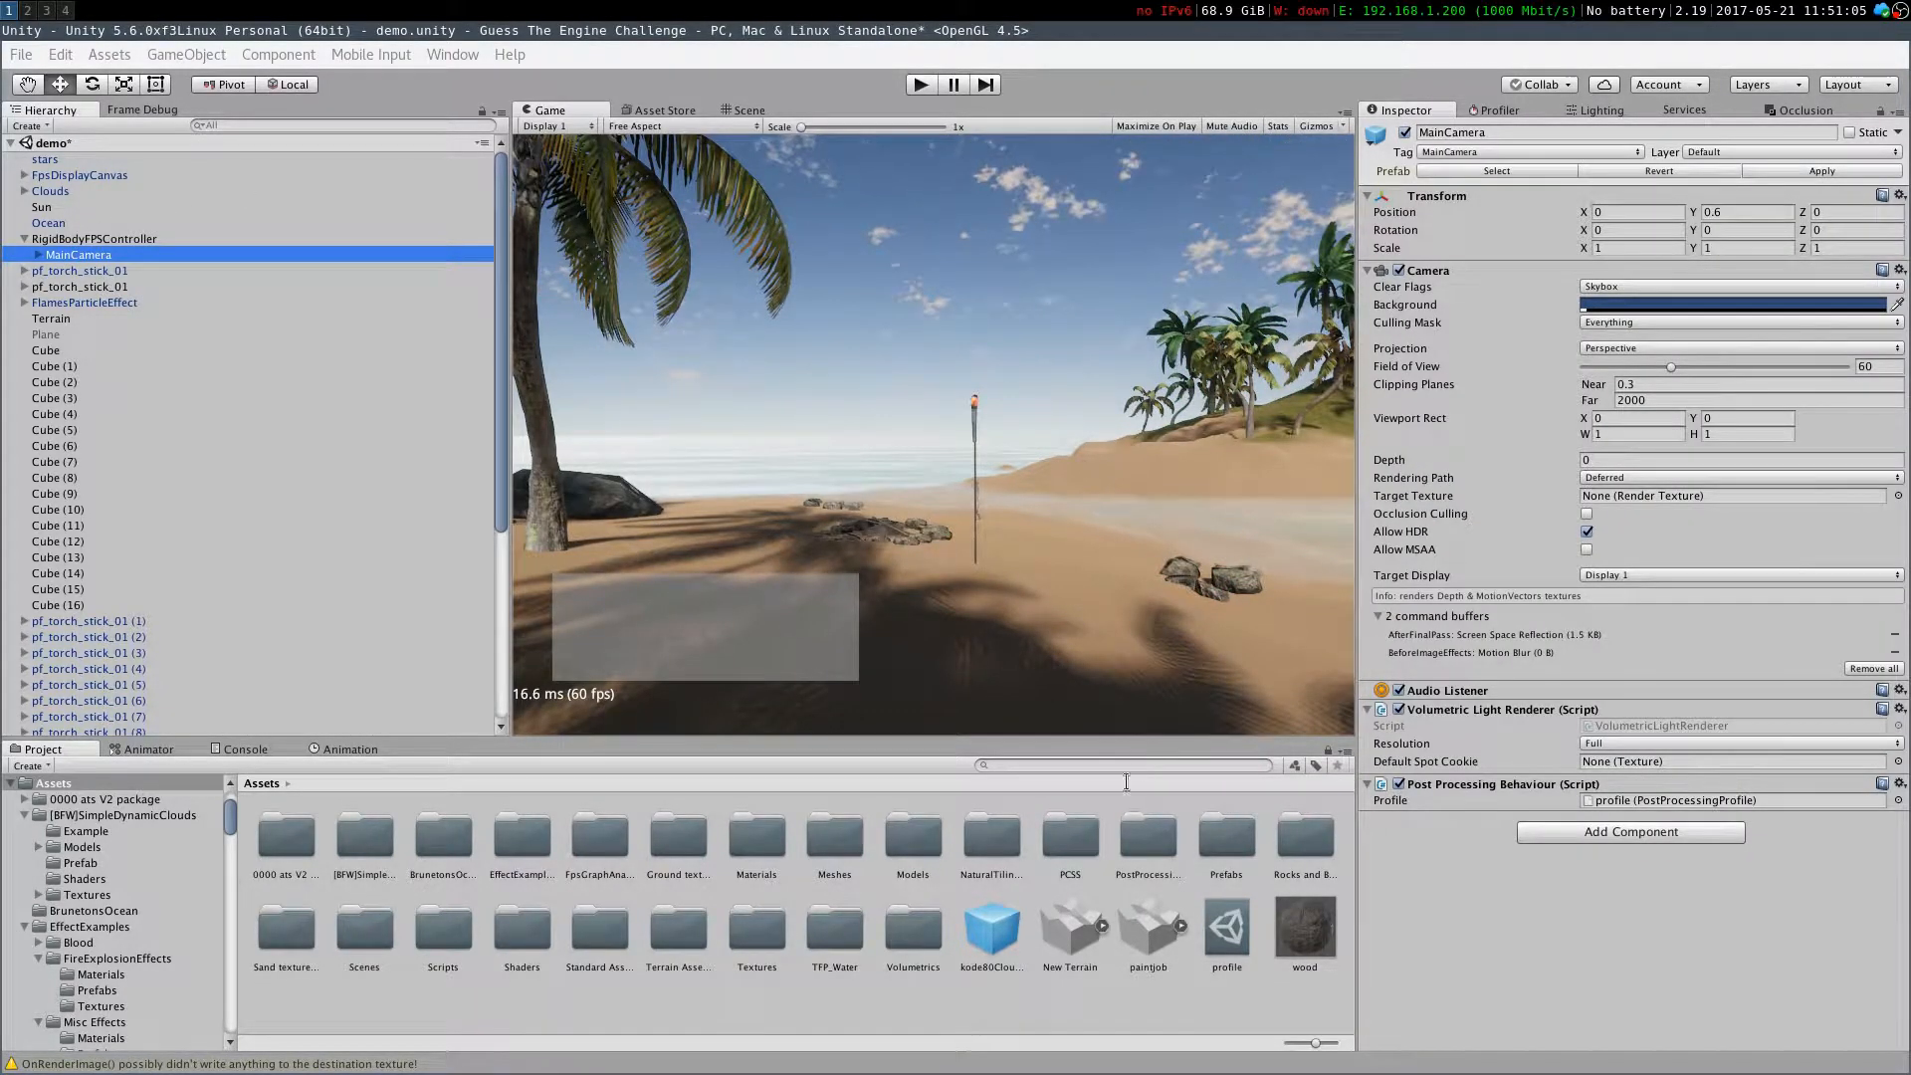
{"action": "left_click", "coordinate": [1252, 936]}
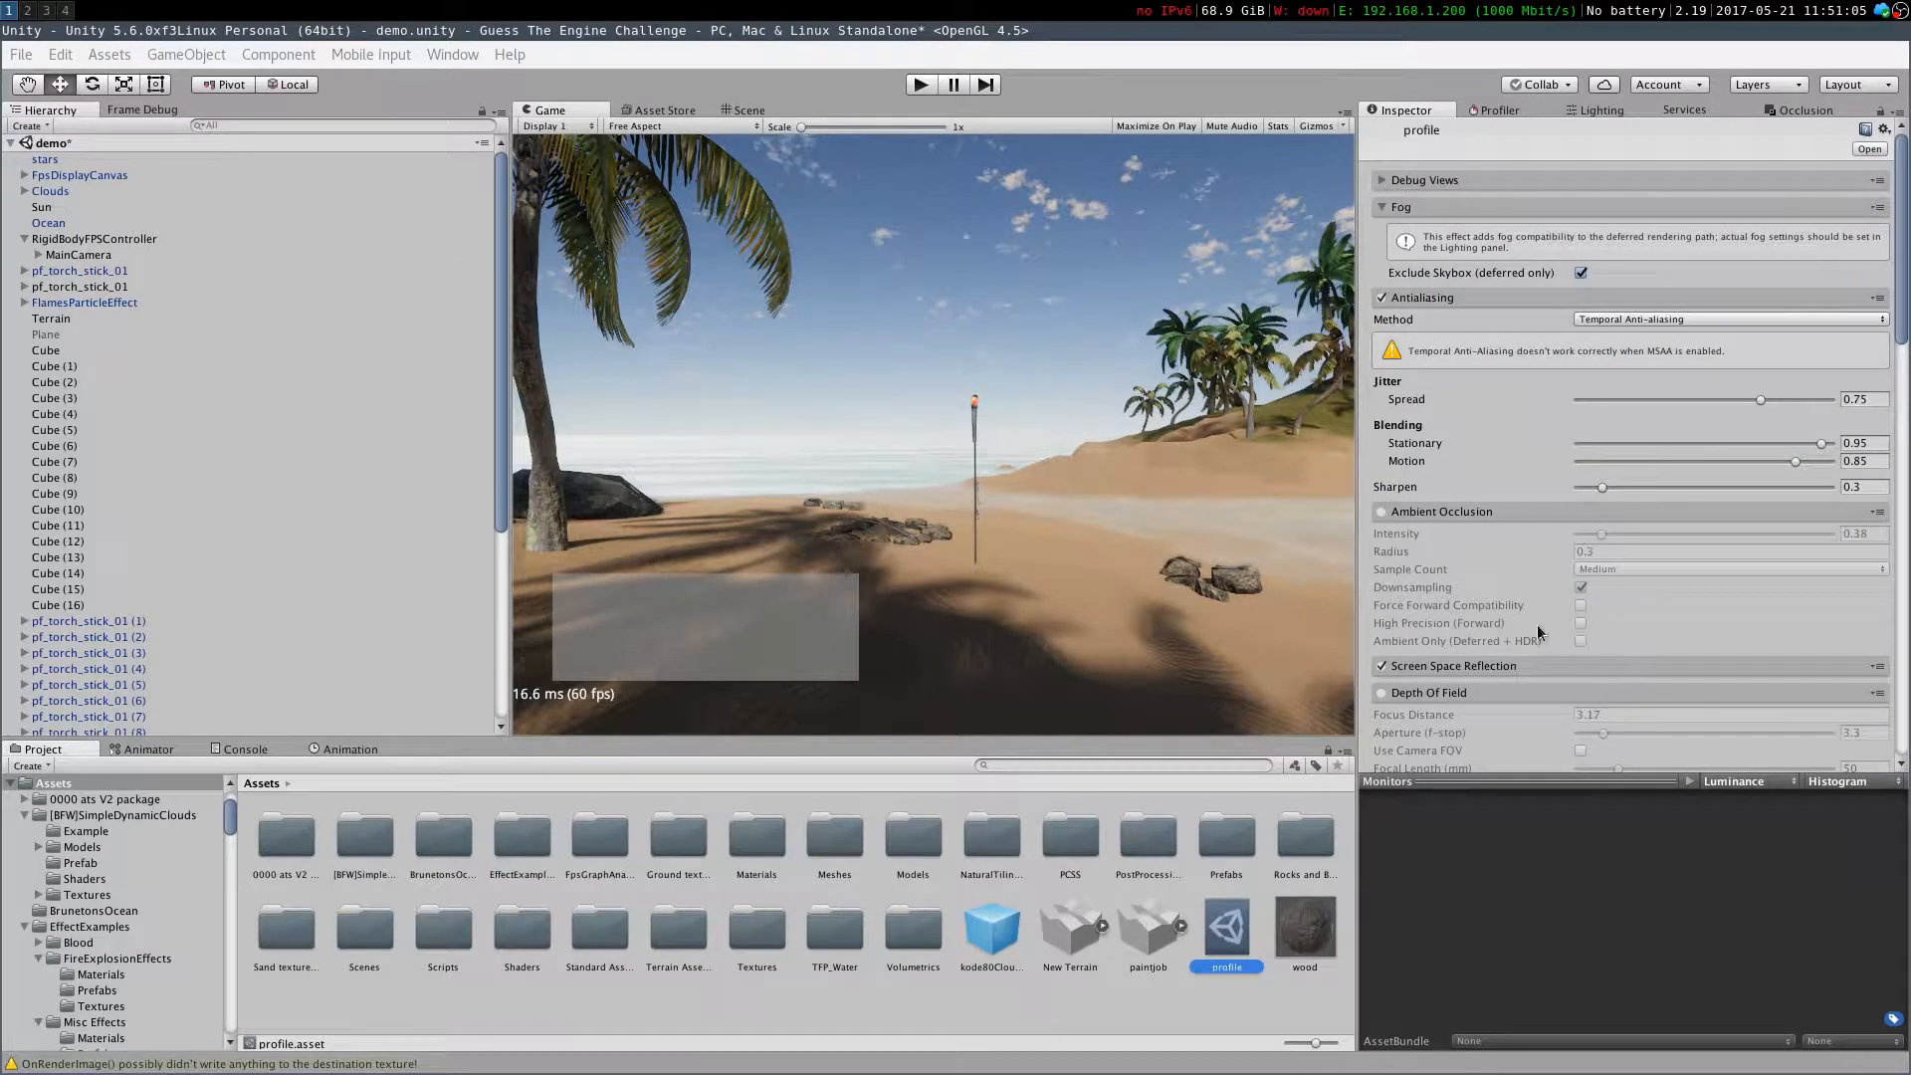
{"action": "left_click", "coordinate": [1380, 511]}
{"action": "left_click_drag", "start_coordinate": [1593, 539], "coordinate": [1898, 544]}
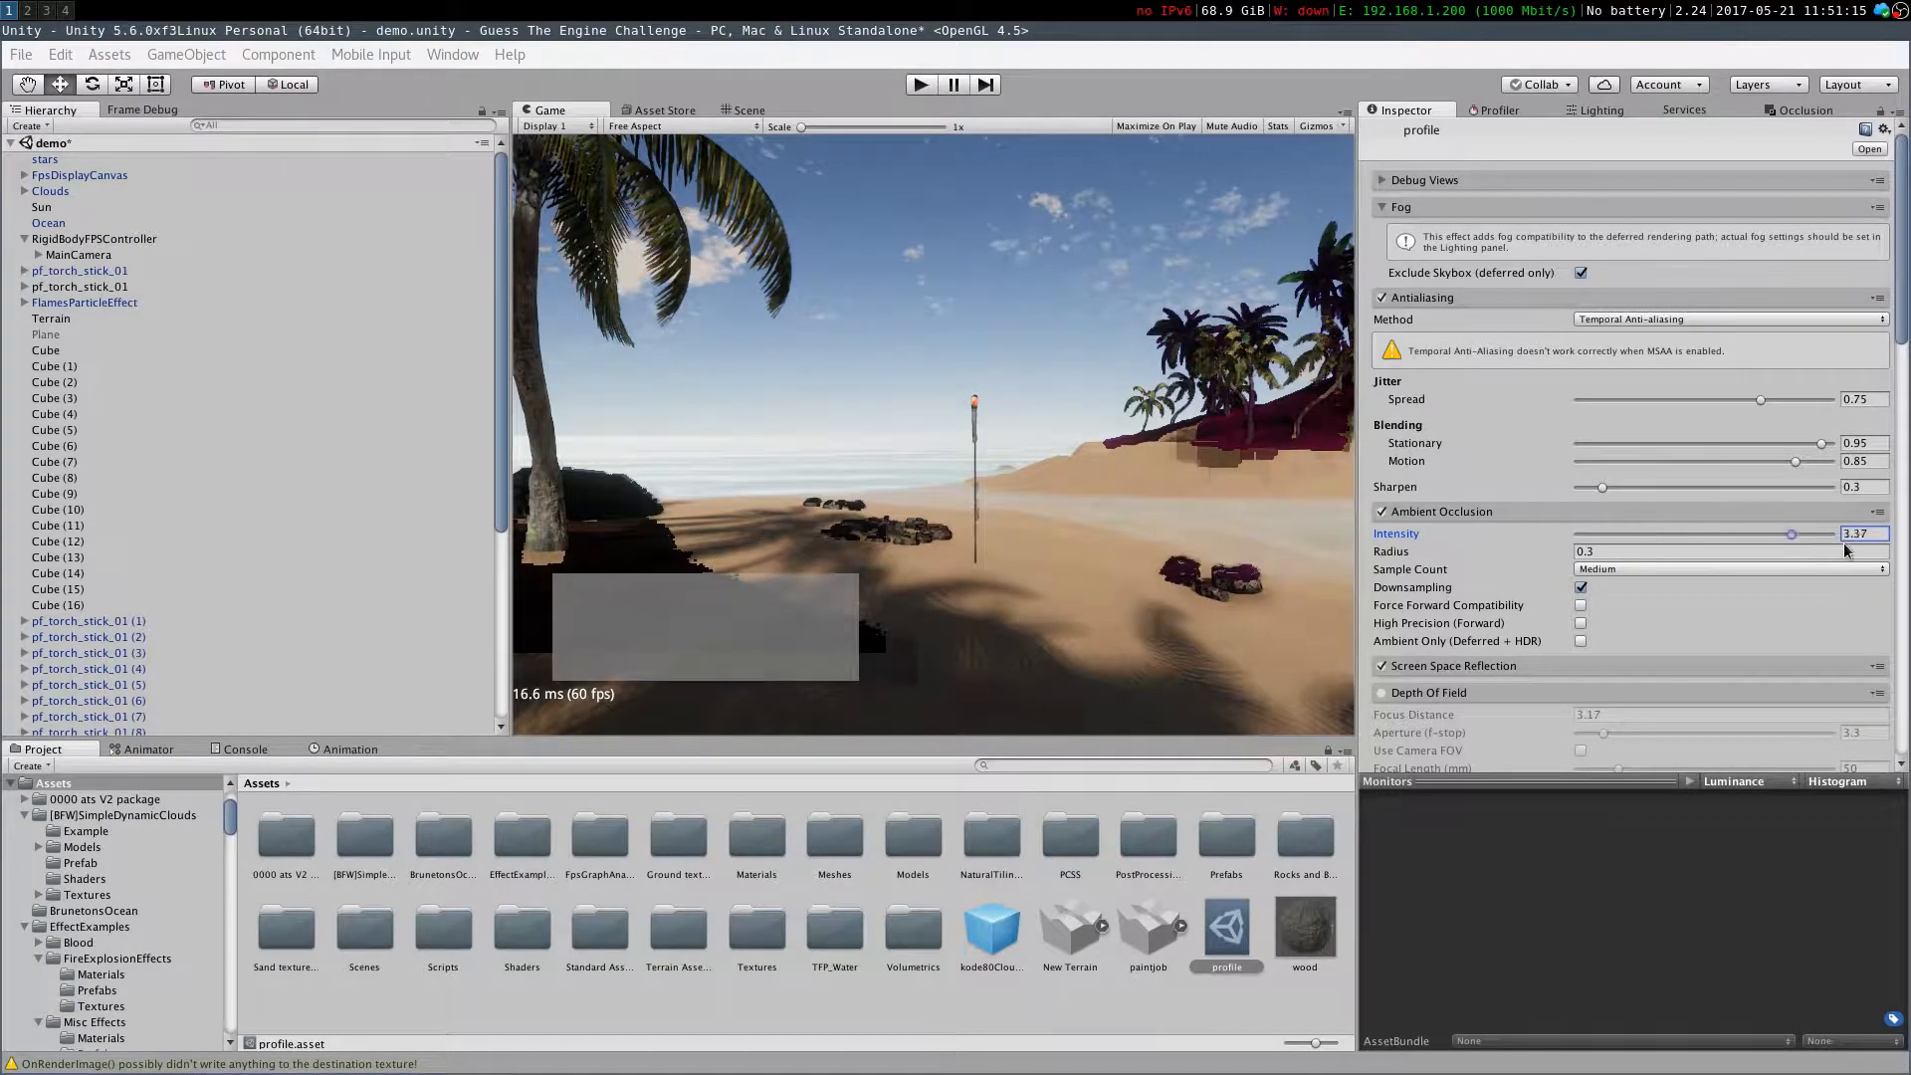
{"action": "left_click", "coordinate": [66, 254]}
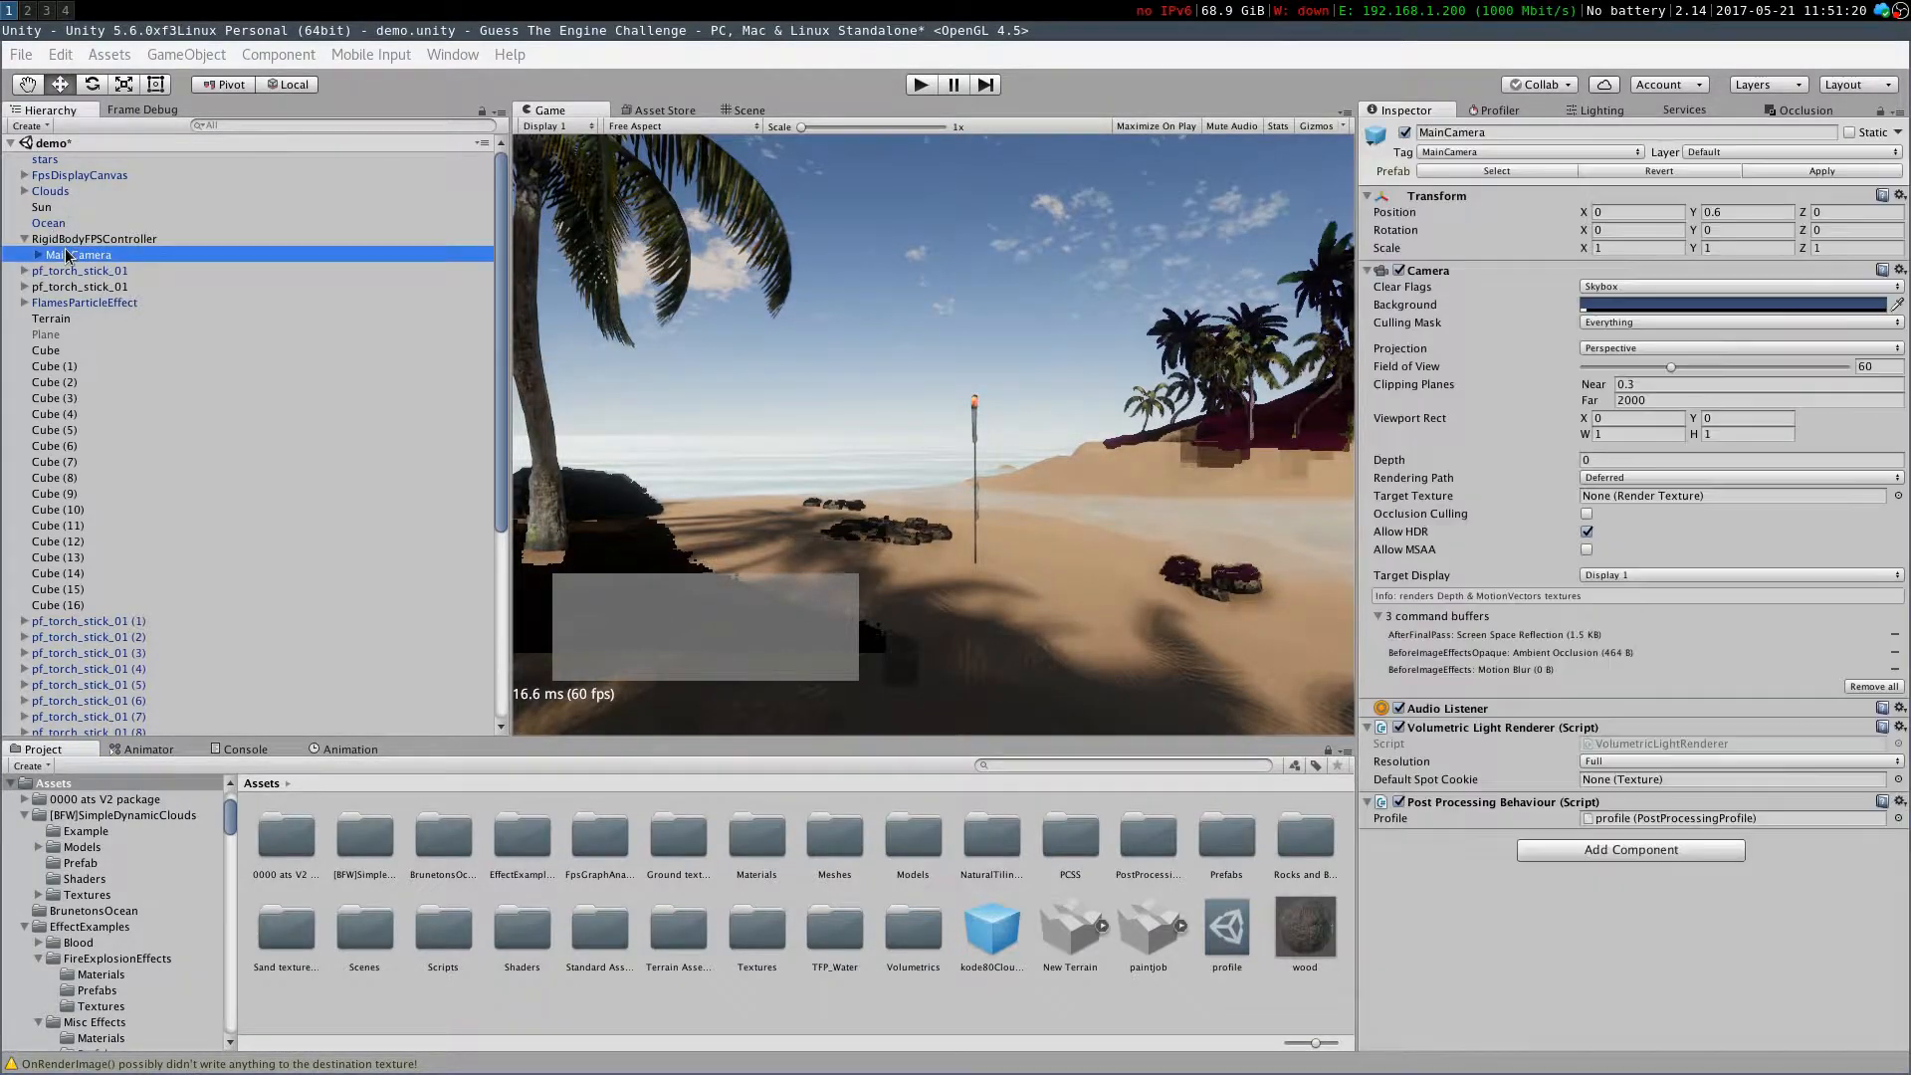
{"action": "left_click", "coordinate": [1224, 927]}
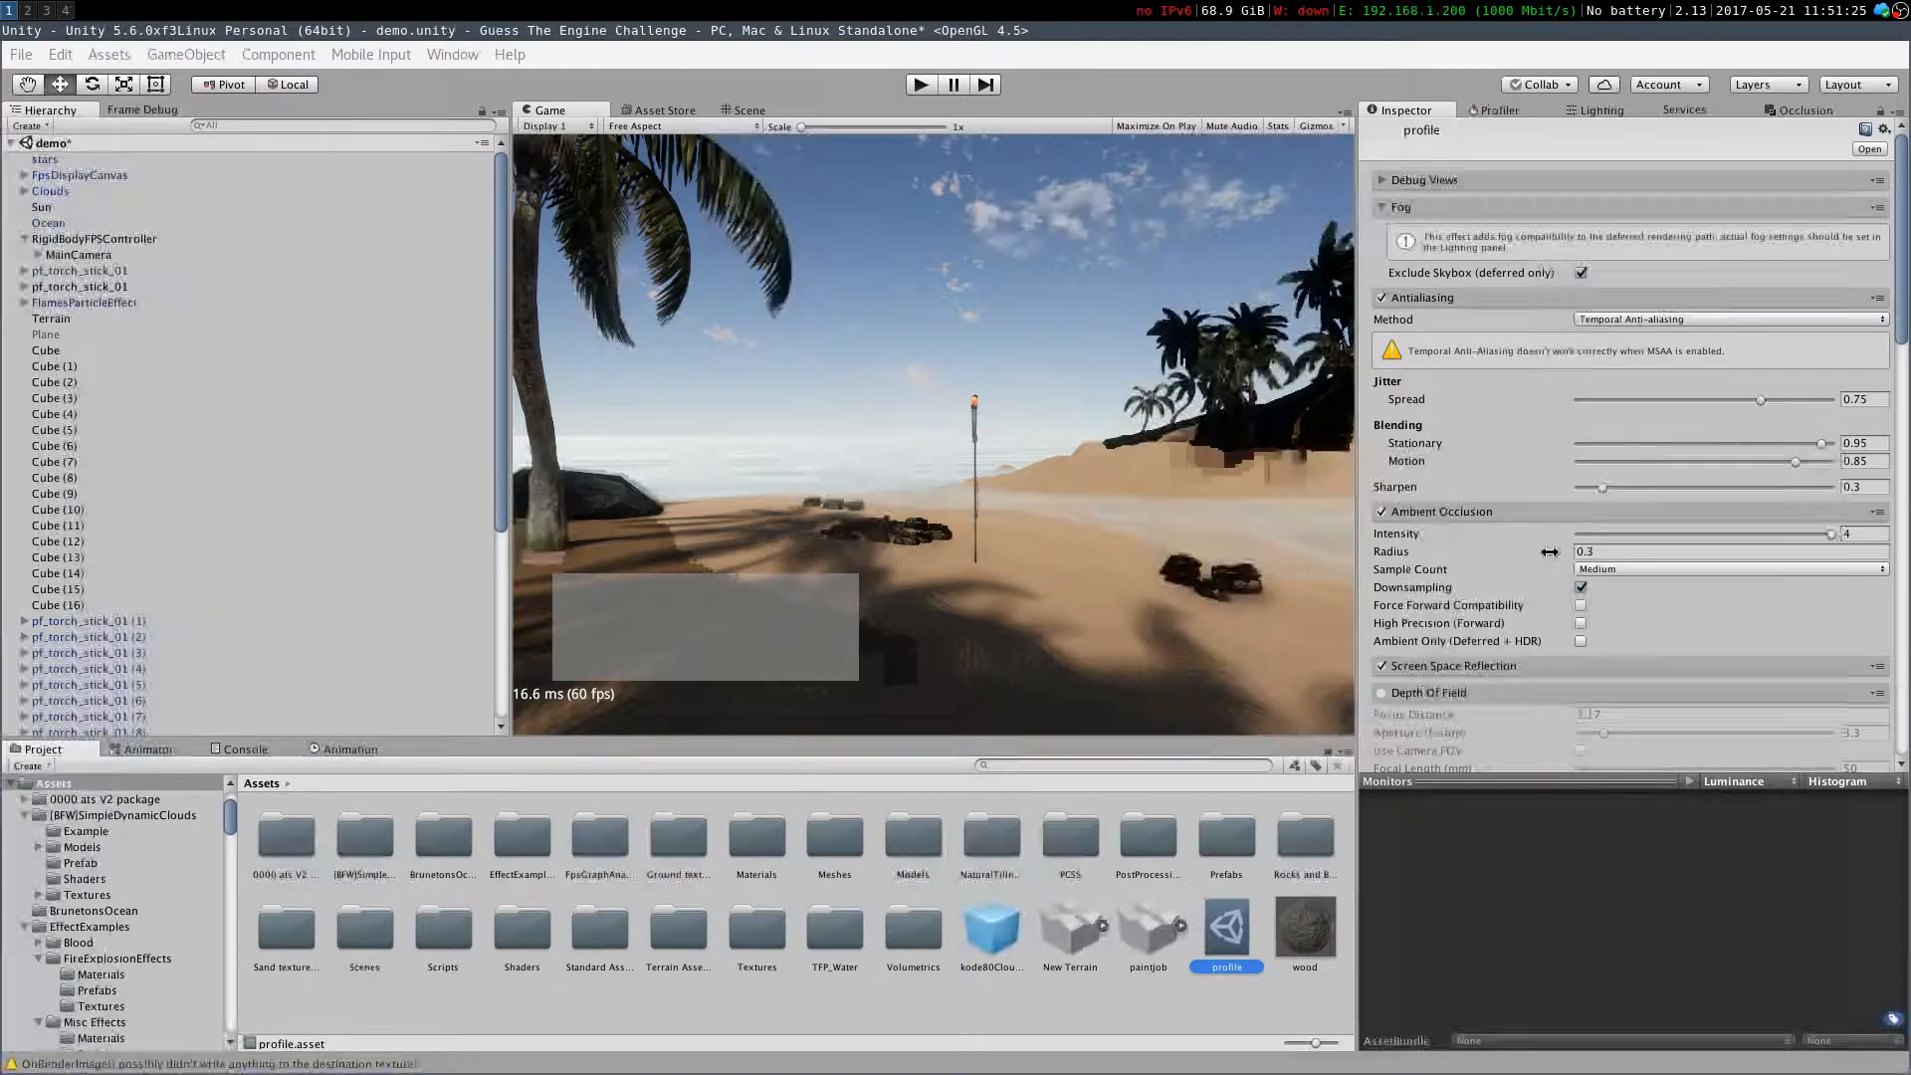
{"action": "left_click_drag", "start_coordinate": [1626, 530], "coordinate": [1601, 533]}
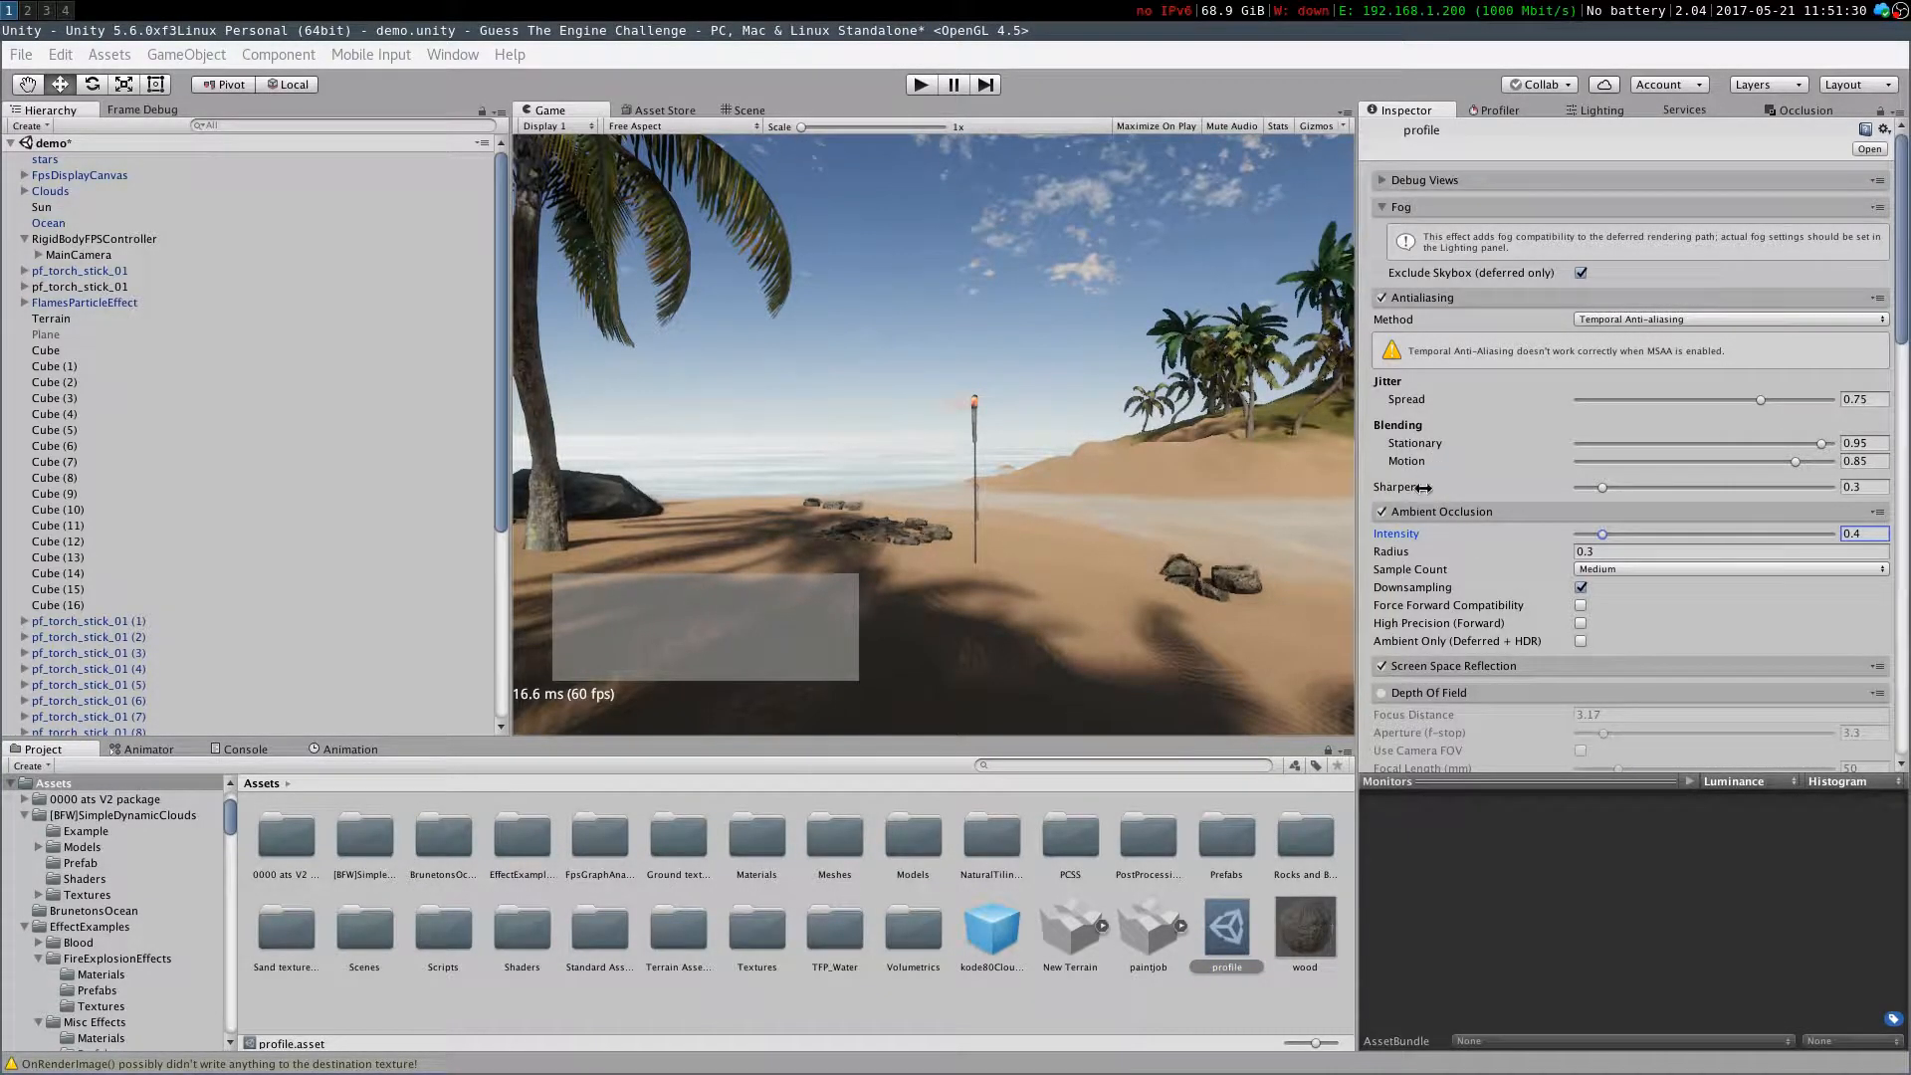
Adjust Depth Of Field with Use Camera FOV, aperture 0.2 and focus distance 5.48, then switch the effect off
{"action": "left_click", "coordinate": [1387, 668]}
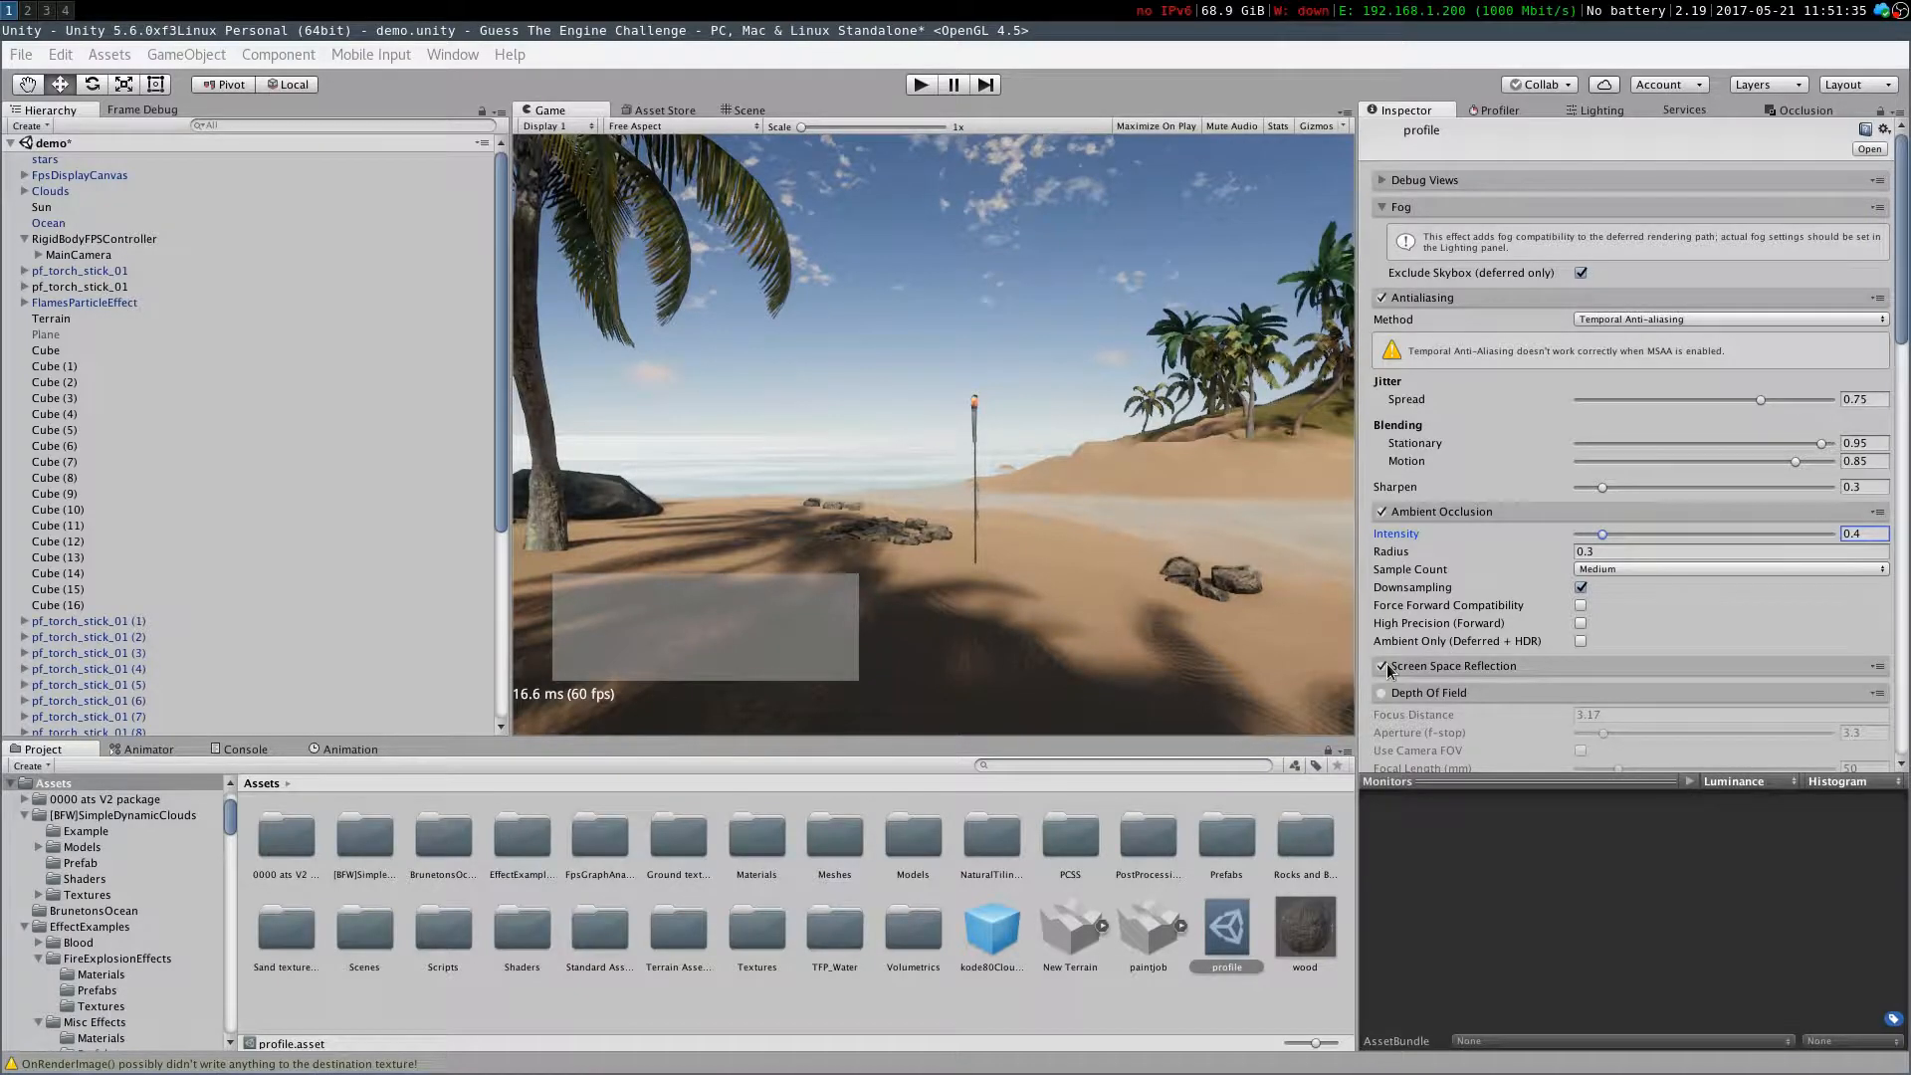
{"action": "scroll", "coordinate": [1403, 662], "scroll_direction": "down", "scroll_amount": 3}
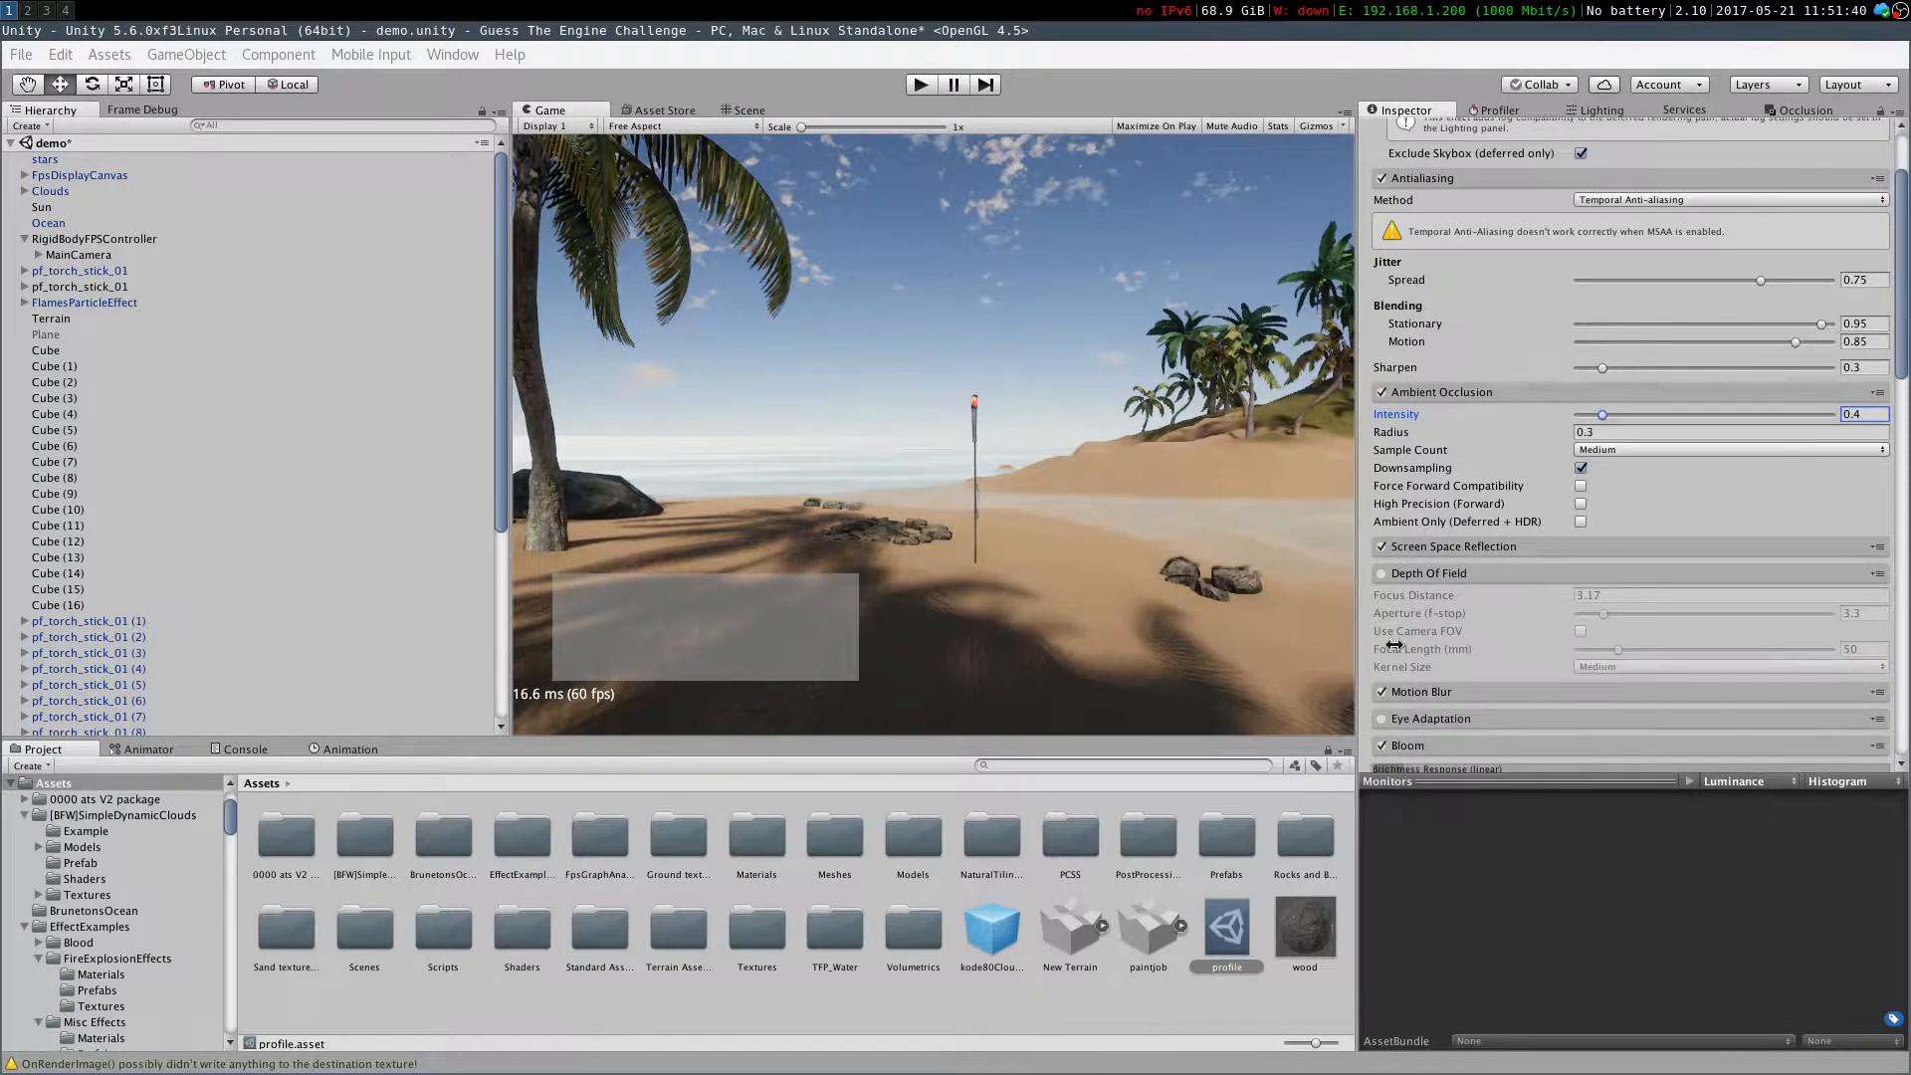
{"action": "left_click", "coordinate": [1382, 574]}
{"action": "left_click_drag", "start_coordinate": [1617, 614], "coordinate": [1590, 614]}
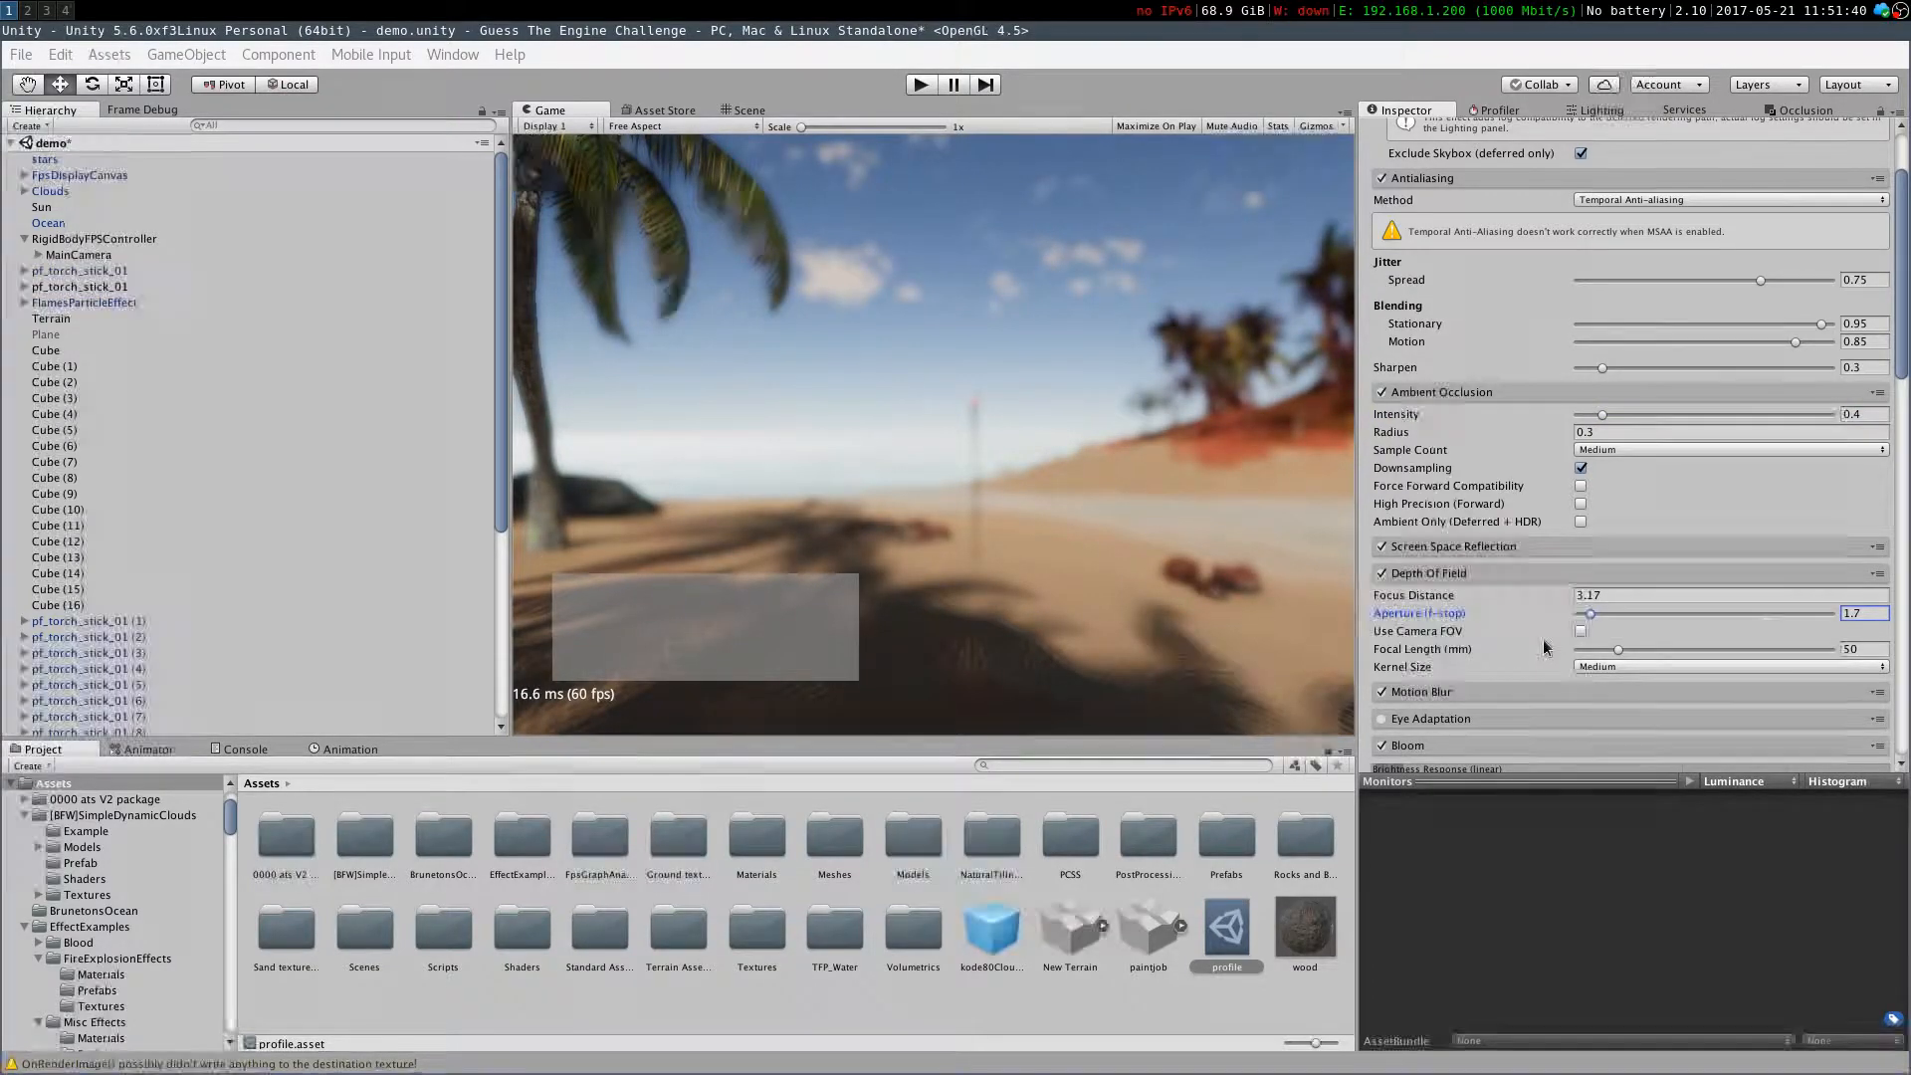
{"action": "left_click", "coordinate": [1584, 631]}
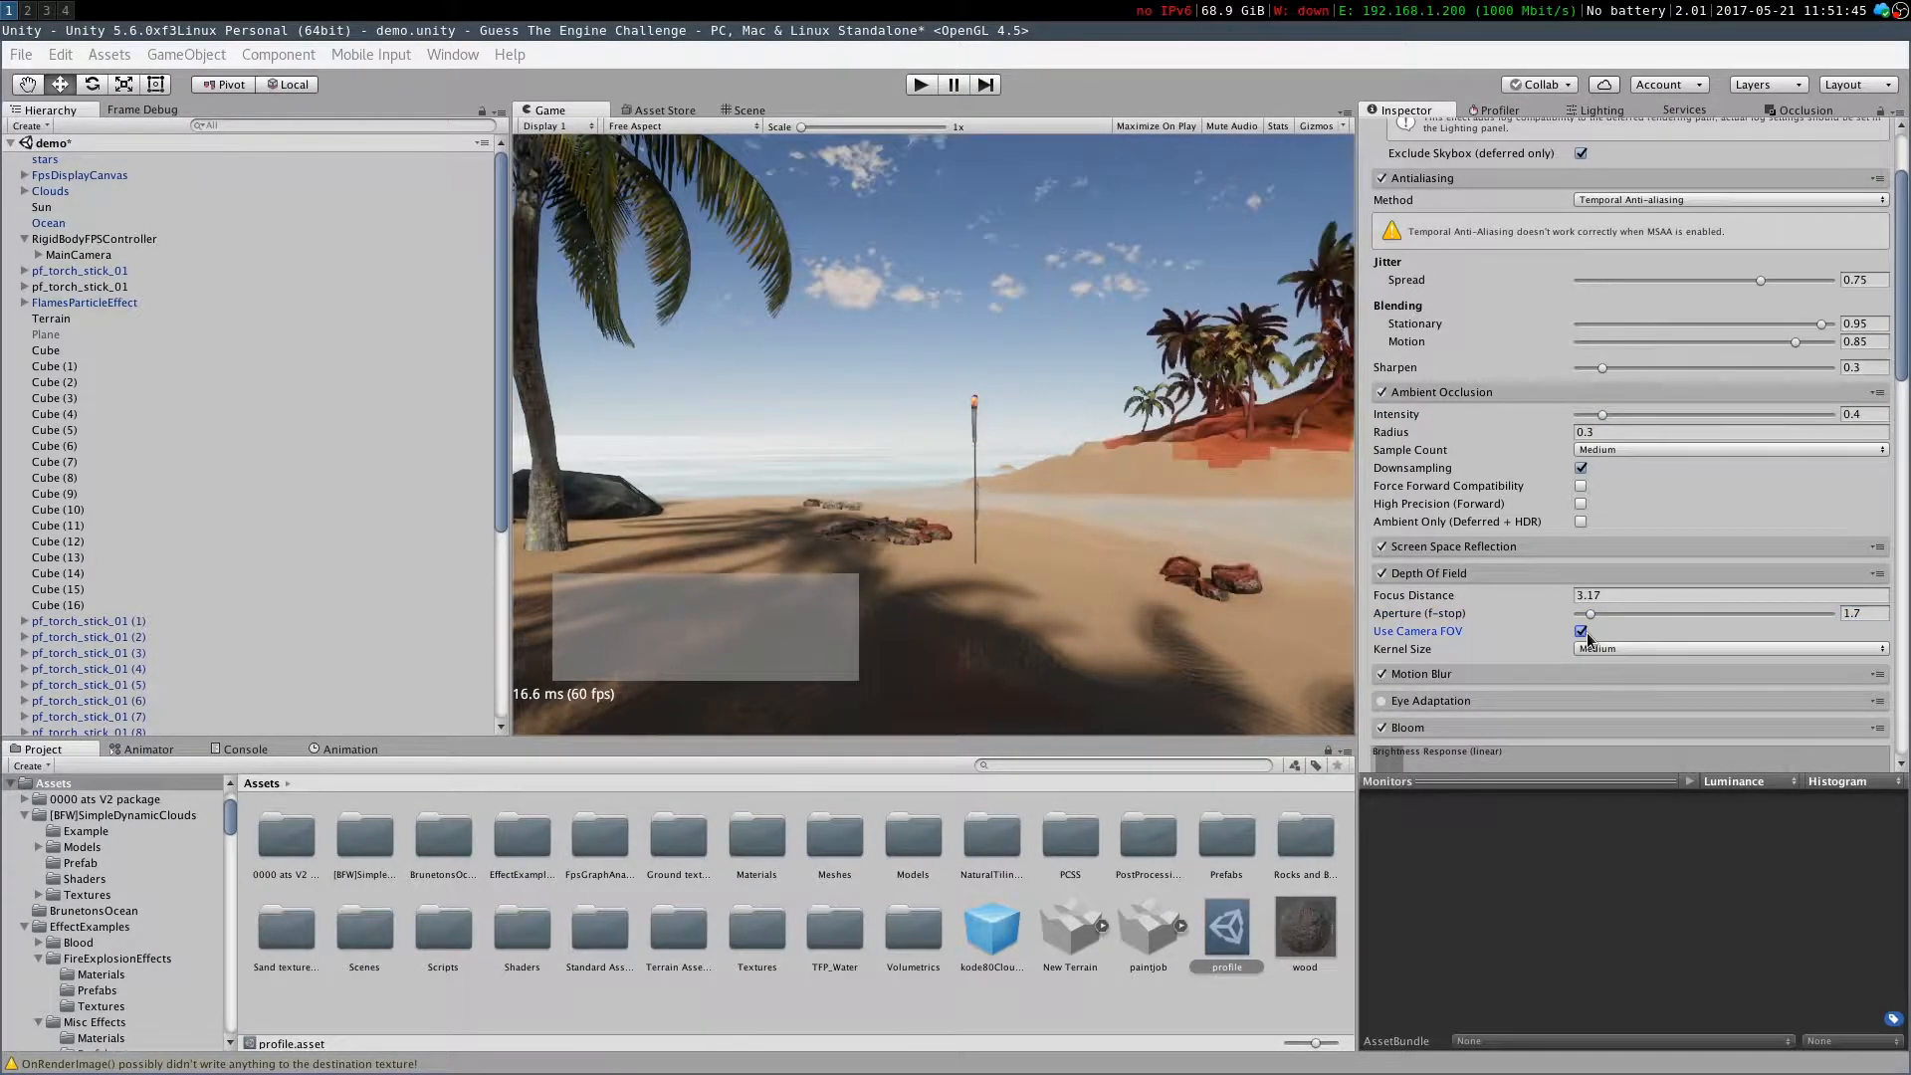
{"action": "left_click_drag", "start_coordinate": [1589, 613], "coordinate": [1578, 615]}
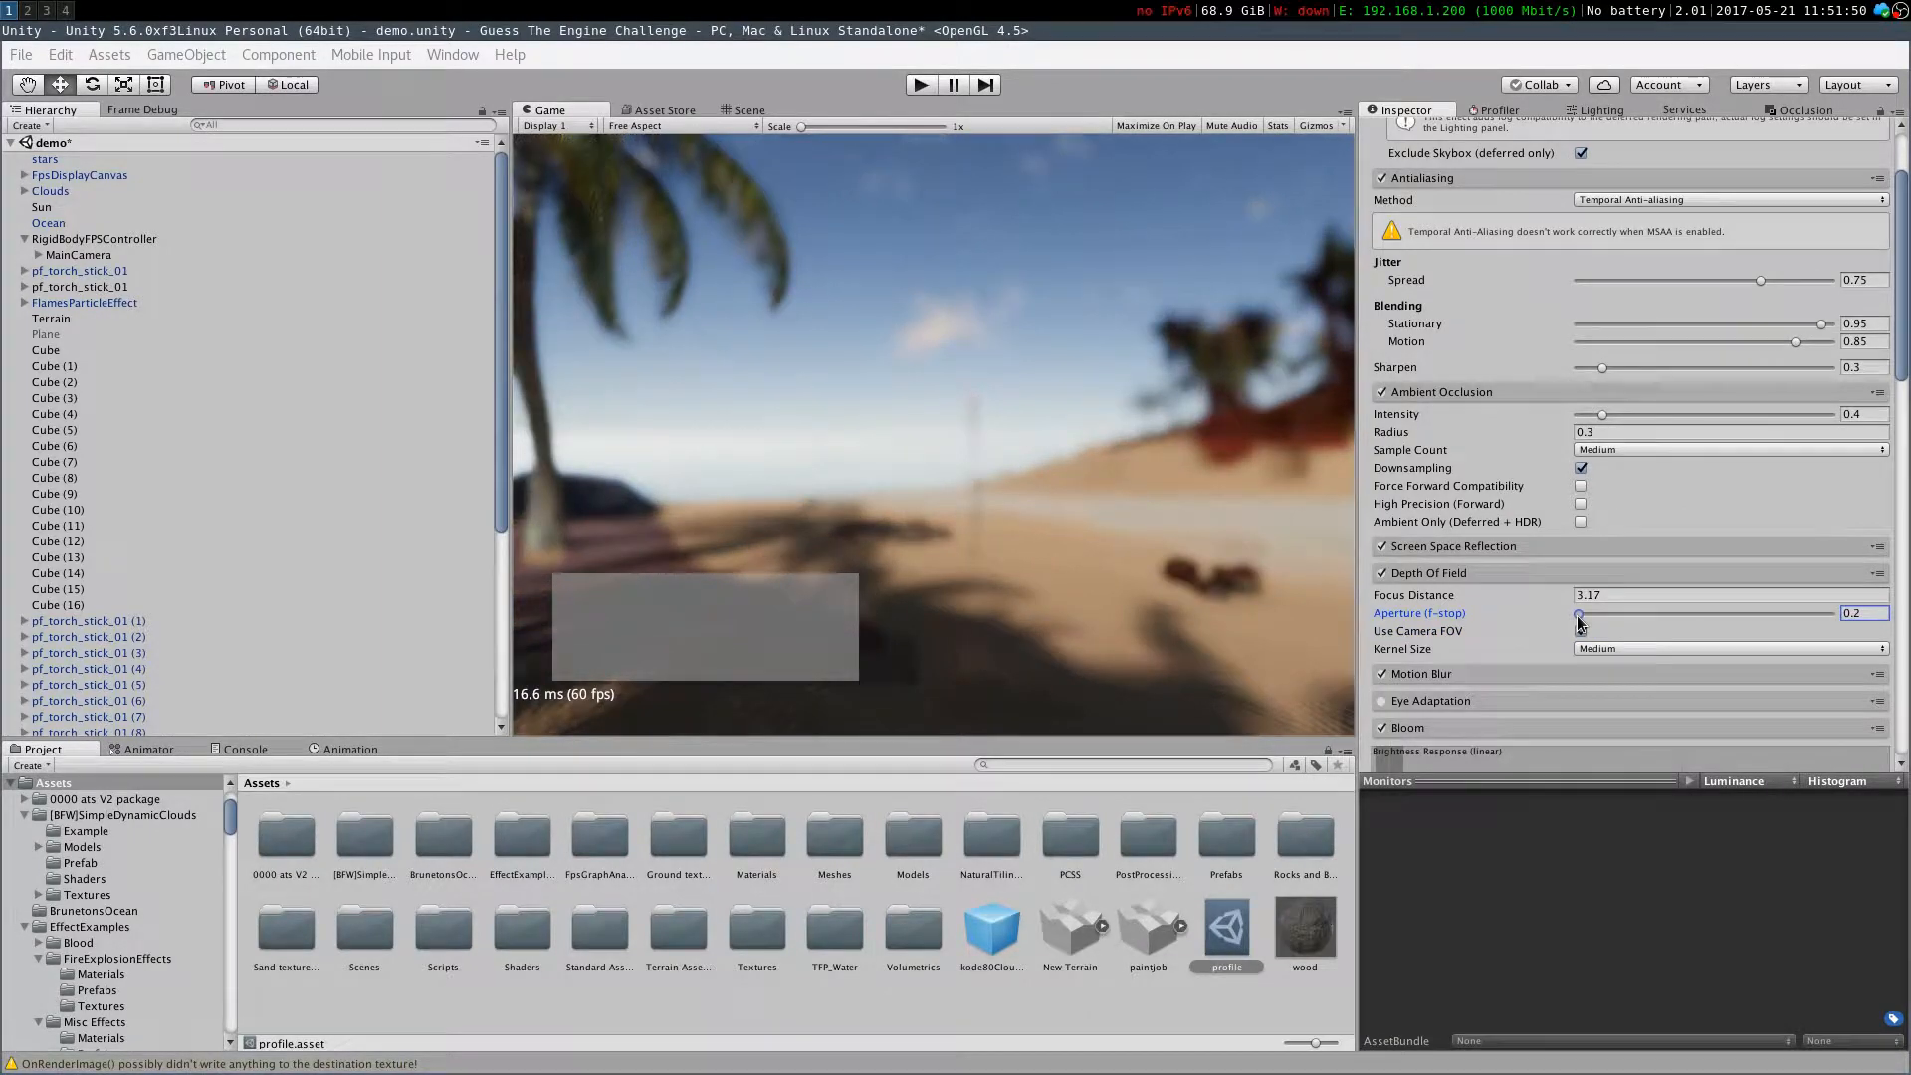
{"action": "left_click_drag", "start_coordinate": [1554, 595], "coordinate": [1651, 597]}
{"action": "left_click", "coordinate": [1381, 574]}
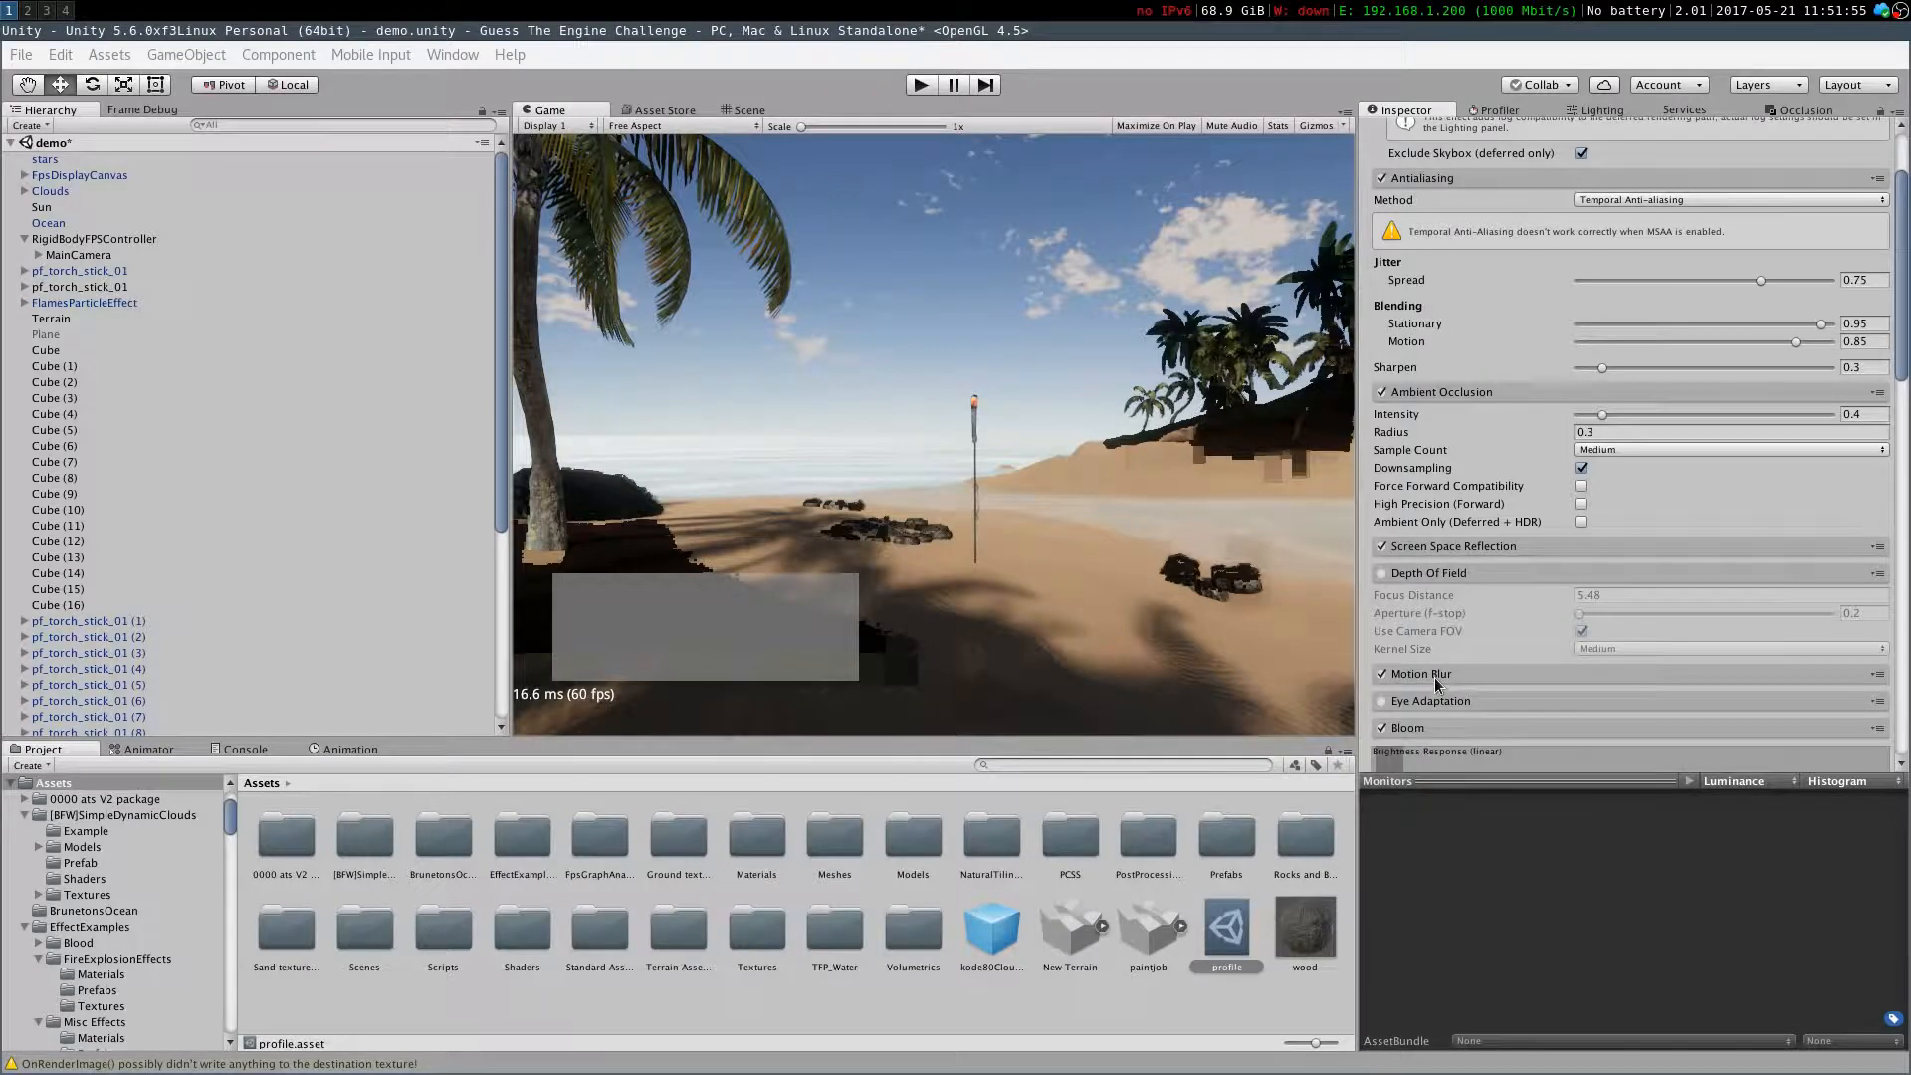
Expand the Motion Blur settings and toggle Color Grading on and off repeatedly to compare
{"action": "left_click", "coordinate": [1435, 674]}
{"action": "scroll", "coordinate": [1639, 719], "scroll_direction": "down", "scroll_amount": 3}
{"action": "scroll", "coordinate": [1639, 718], "scroll_direction": "down", "scroll_amount": 3}
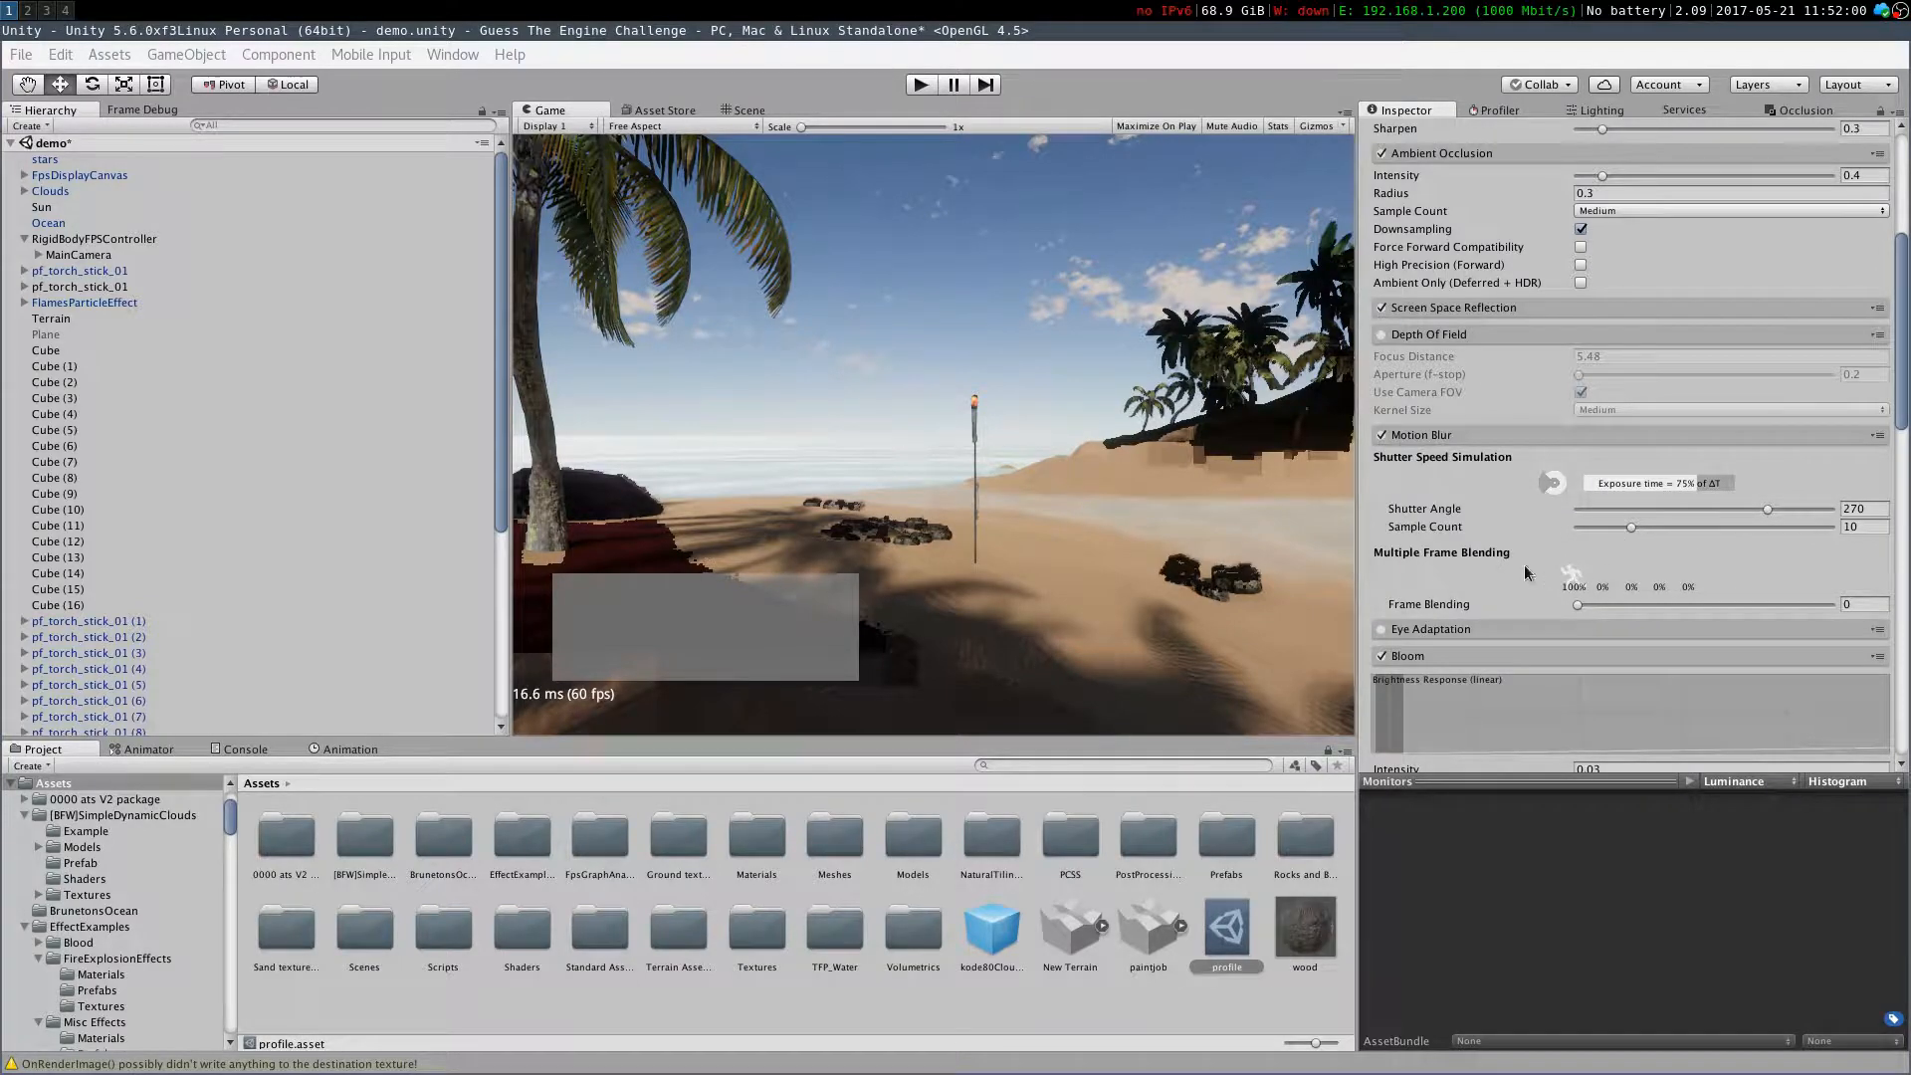
{"action": "scroll", "coordinate": [1497, 581], "scroll_direction": "down", "scroll_amount": 7}
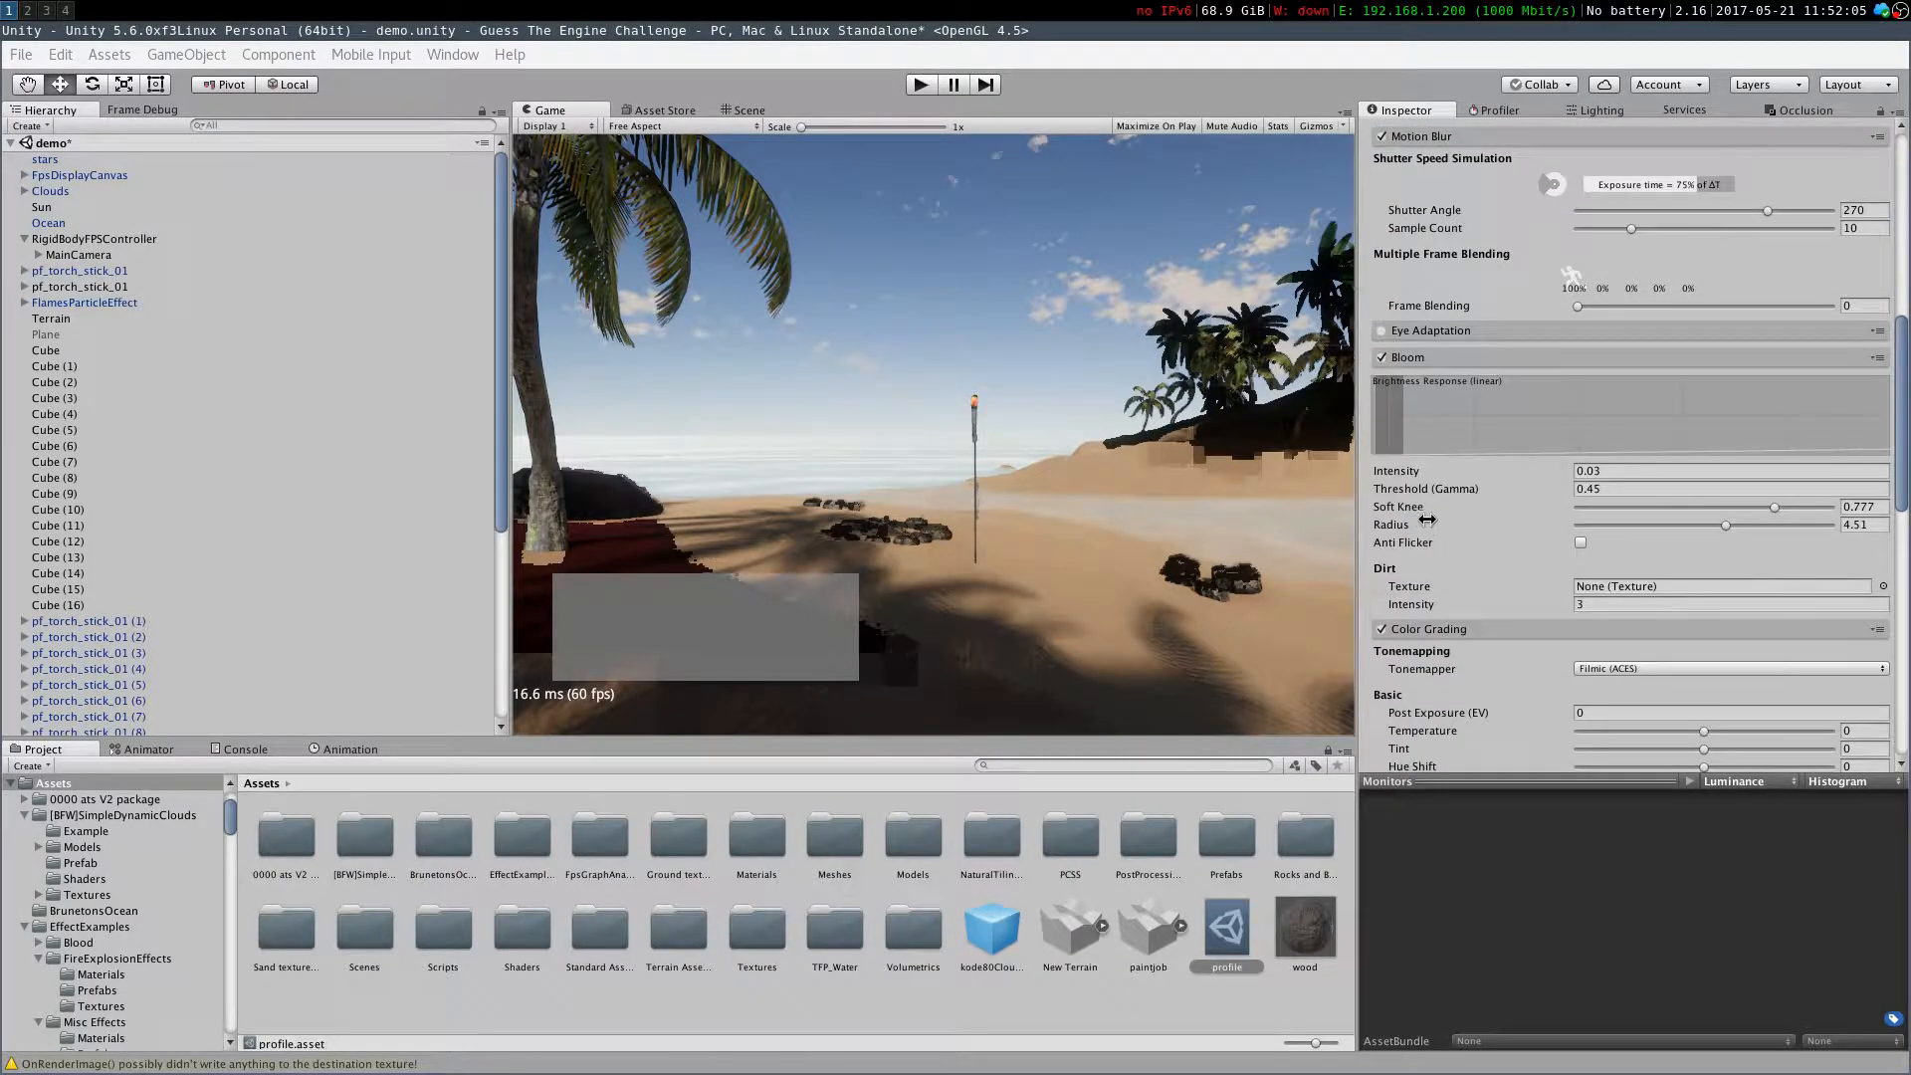
{"action": "scroll", "coordinate": [1433, 515], "scroll_direction": "down", "scroll_amount": 4}
{"action": "left_click", "coordinate": [1381, 450]}
{"action": "left_click", "coordinate": [1381, 450]}
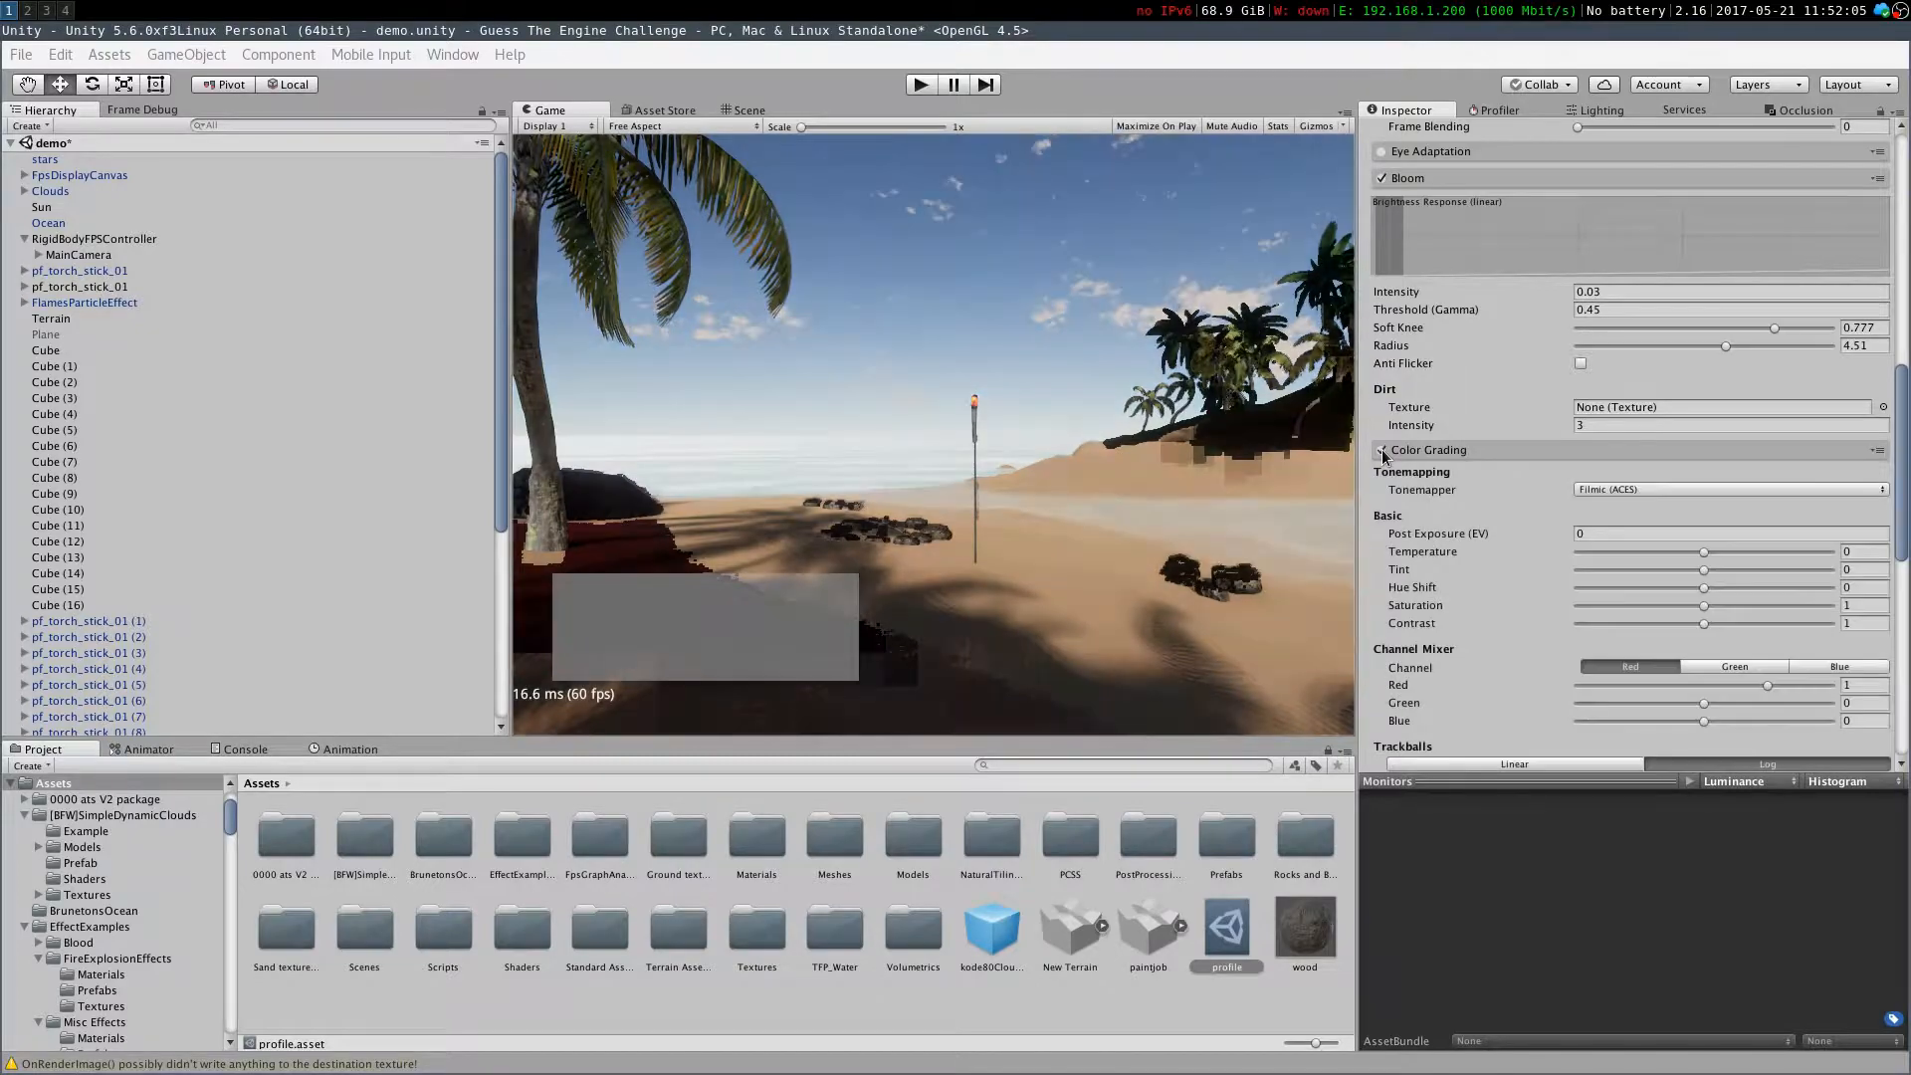
{"action": "left_click", "coordinate": [1381, 450]}
{"action": "left_click", "coordinate": [1381, 449]}
{"action": "left_click", "coordinate": [1381, 450]}
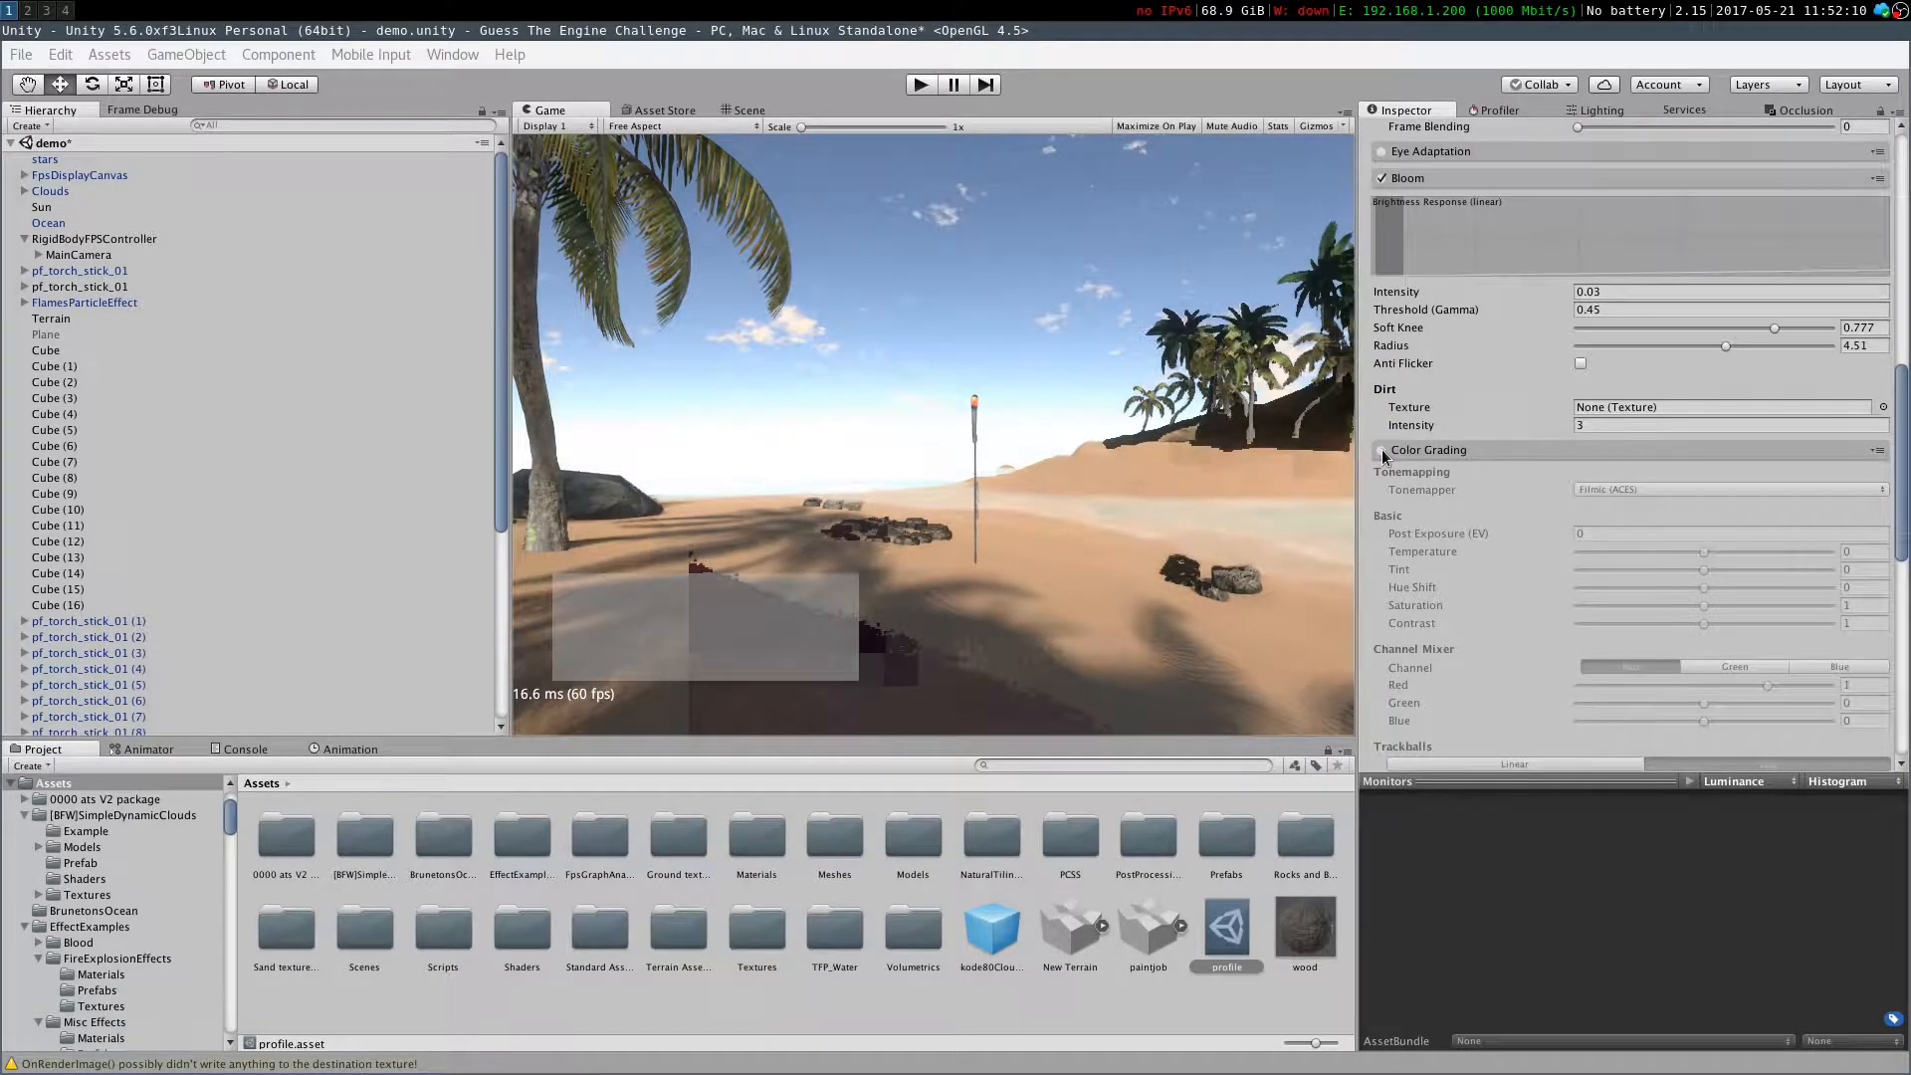
{"action": "left_click", "coordinate": [1382, 450]}
{"action": "left_click", "coordinate": [1382, 450]}
{"action": "left_click", "coordinate": [1382, 449]}
{"action": "left_click", "coordinate": [1381, 450]}
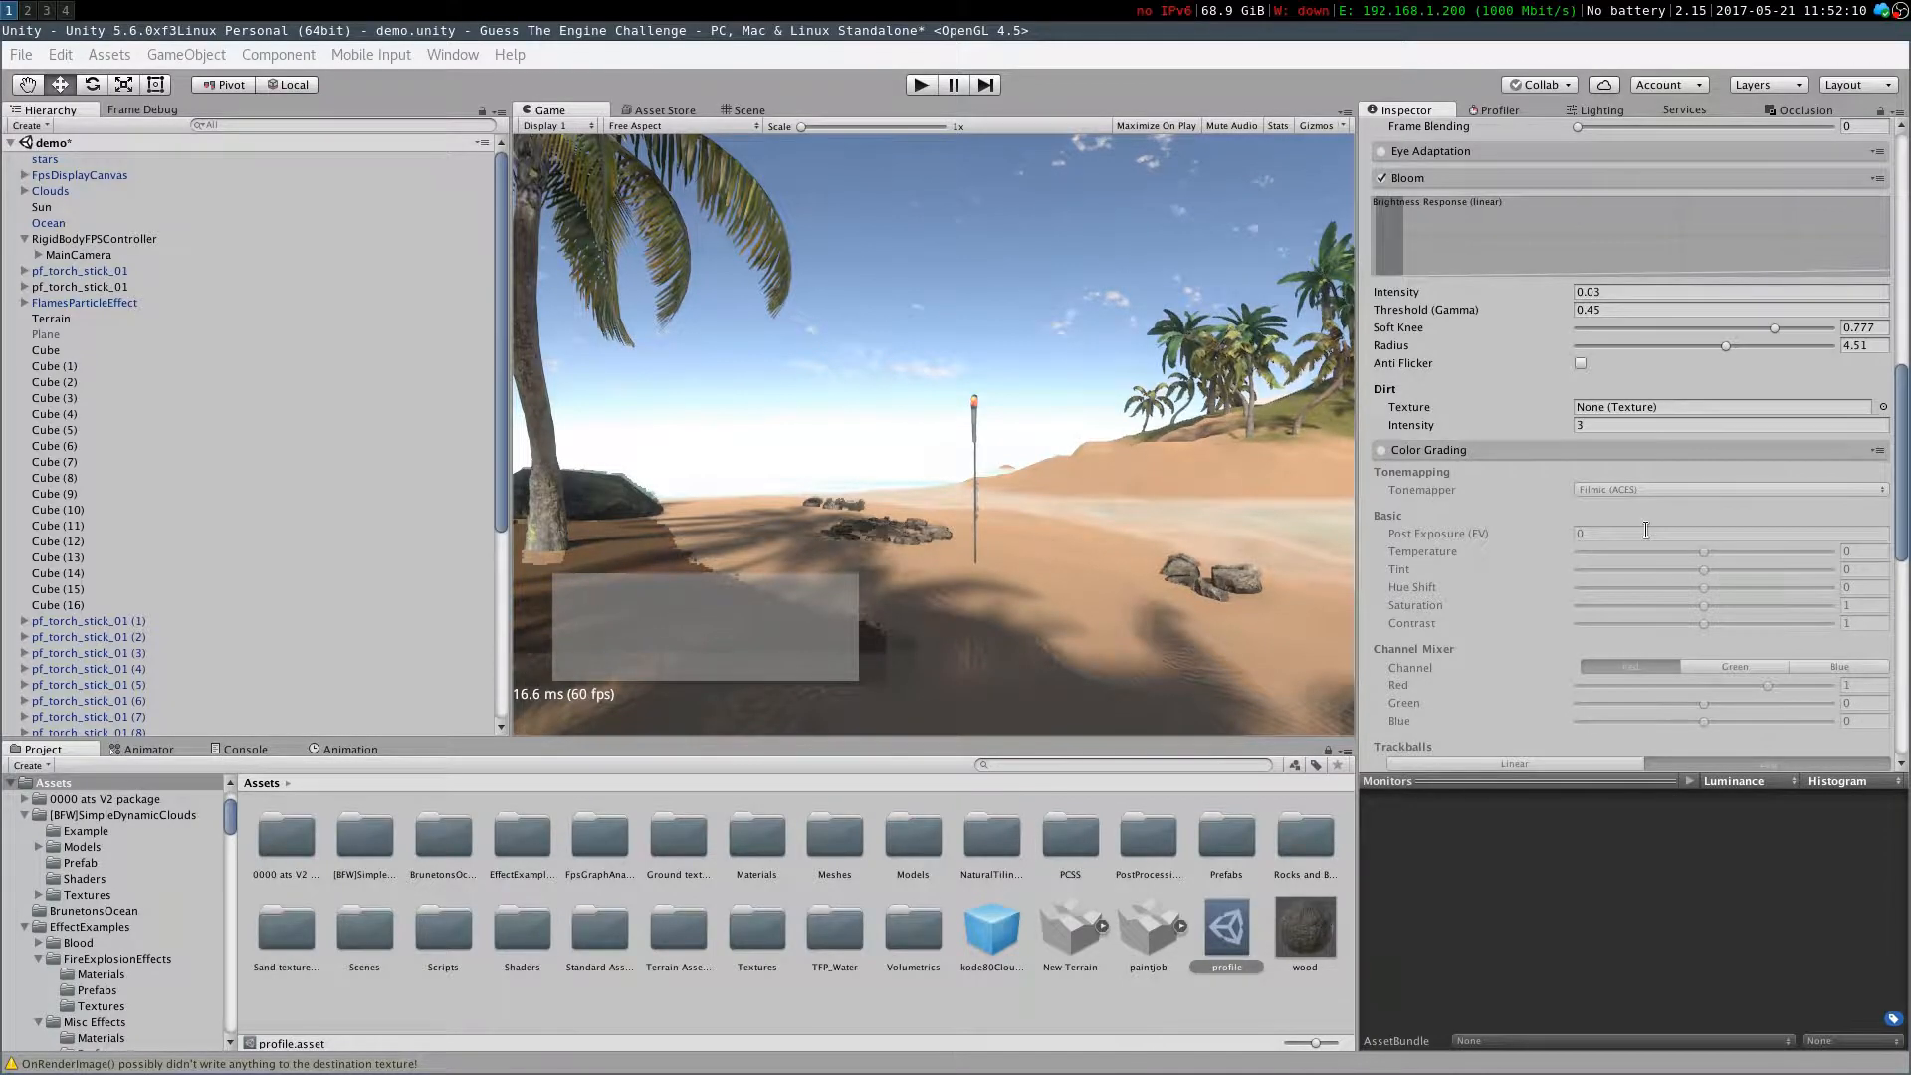
Reopen the post-processing profile and re-enable the Color Grading effect
{"action": "left_click", "coordinate": [92, 257]}
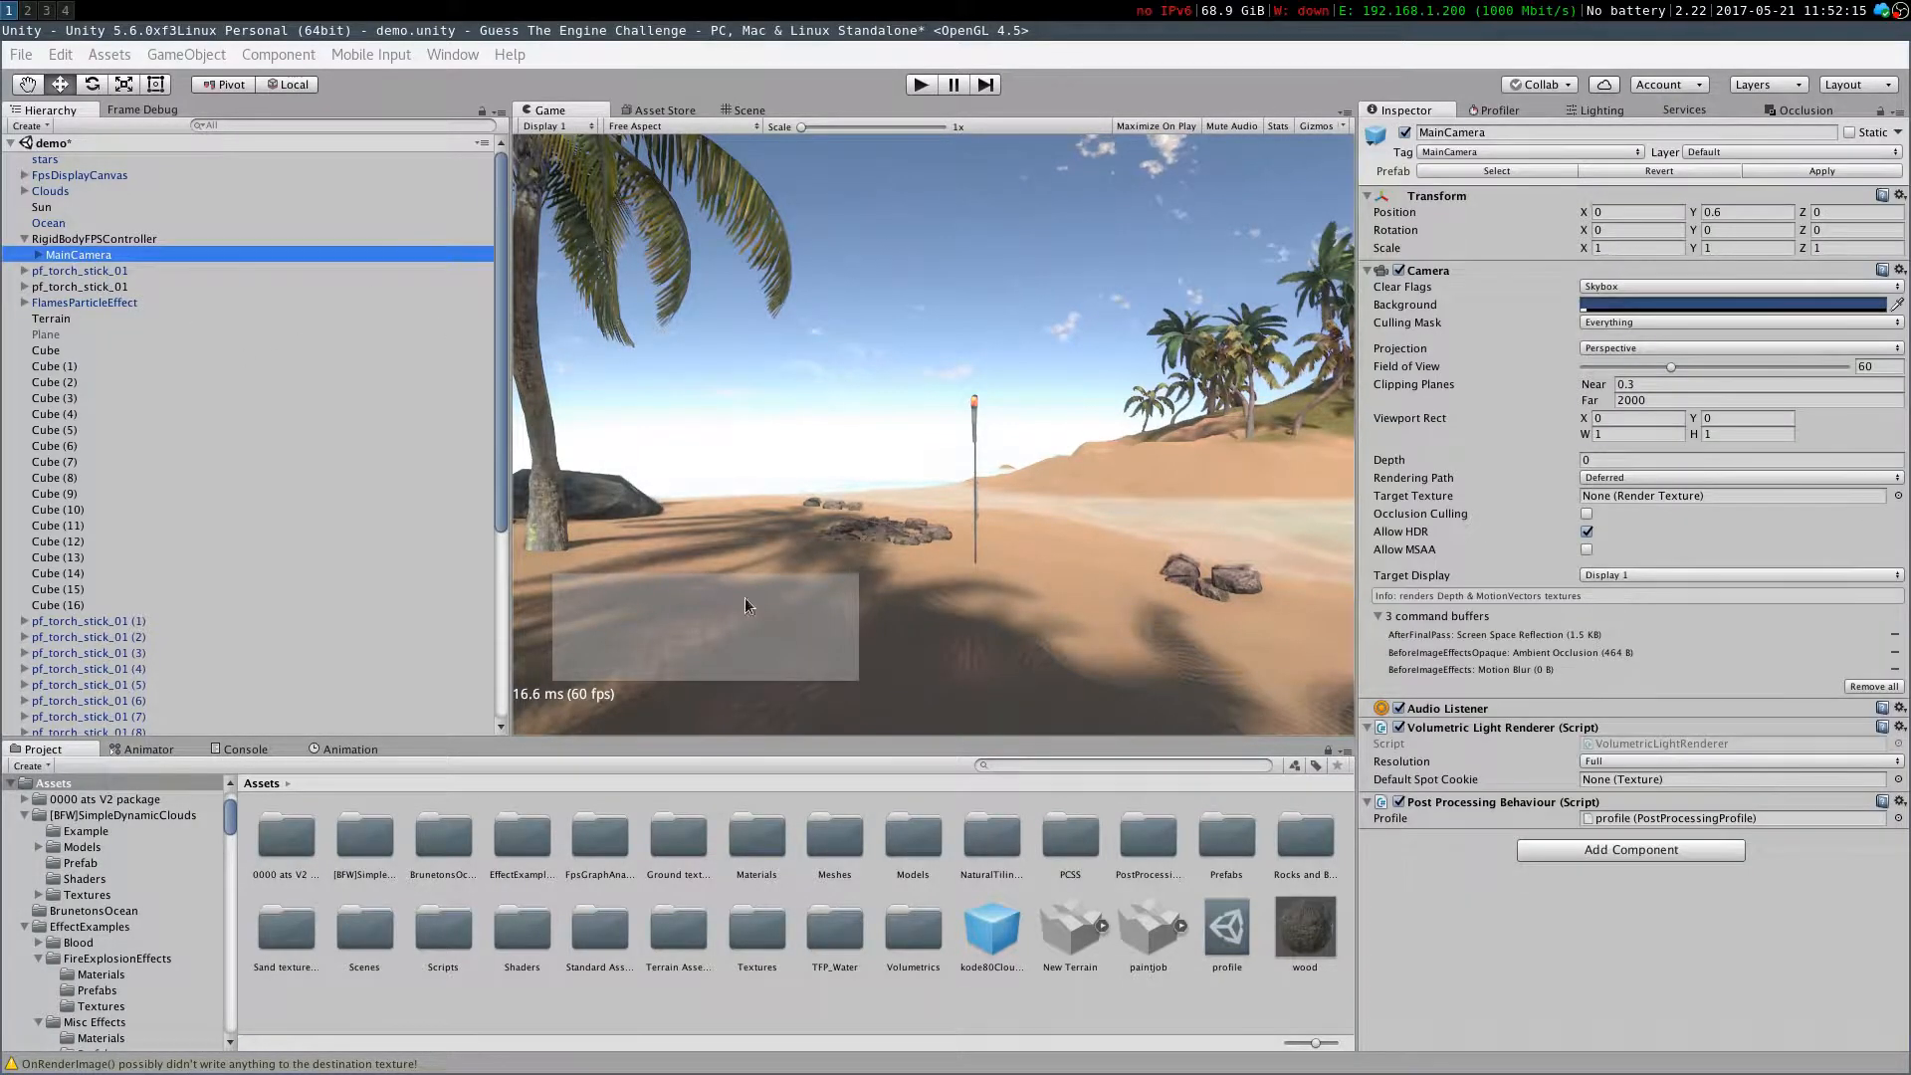
{"action": "left_click", "coordinate": [1226, 927]}
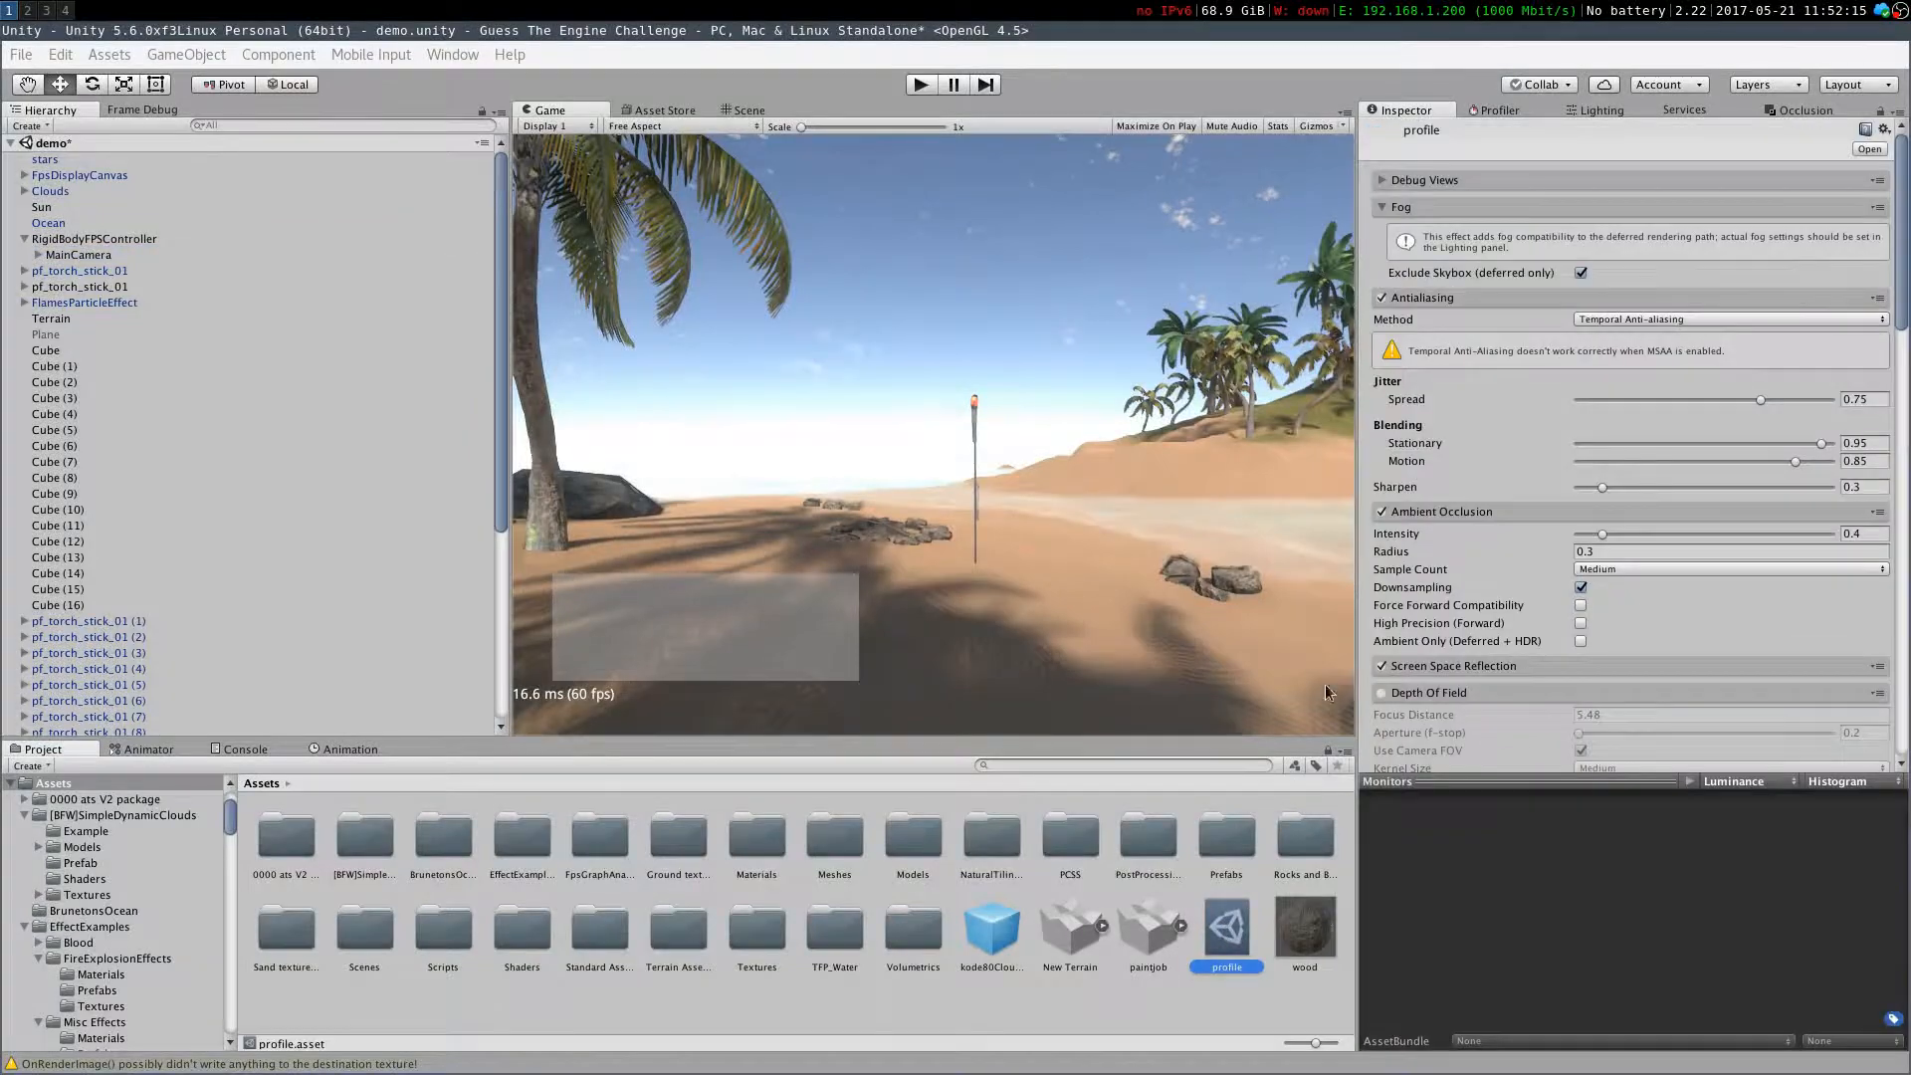
{"action": "scroll", "coordinate": [1429, 673], "scroll_direction": "down", "scroll_amount": 15}
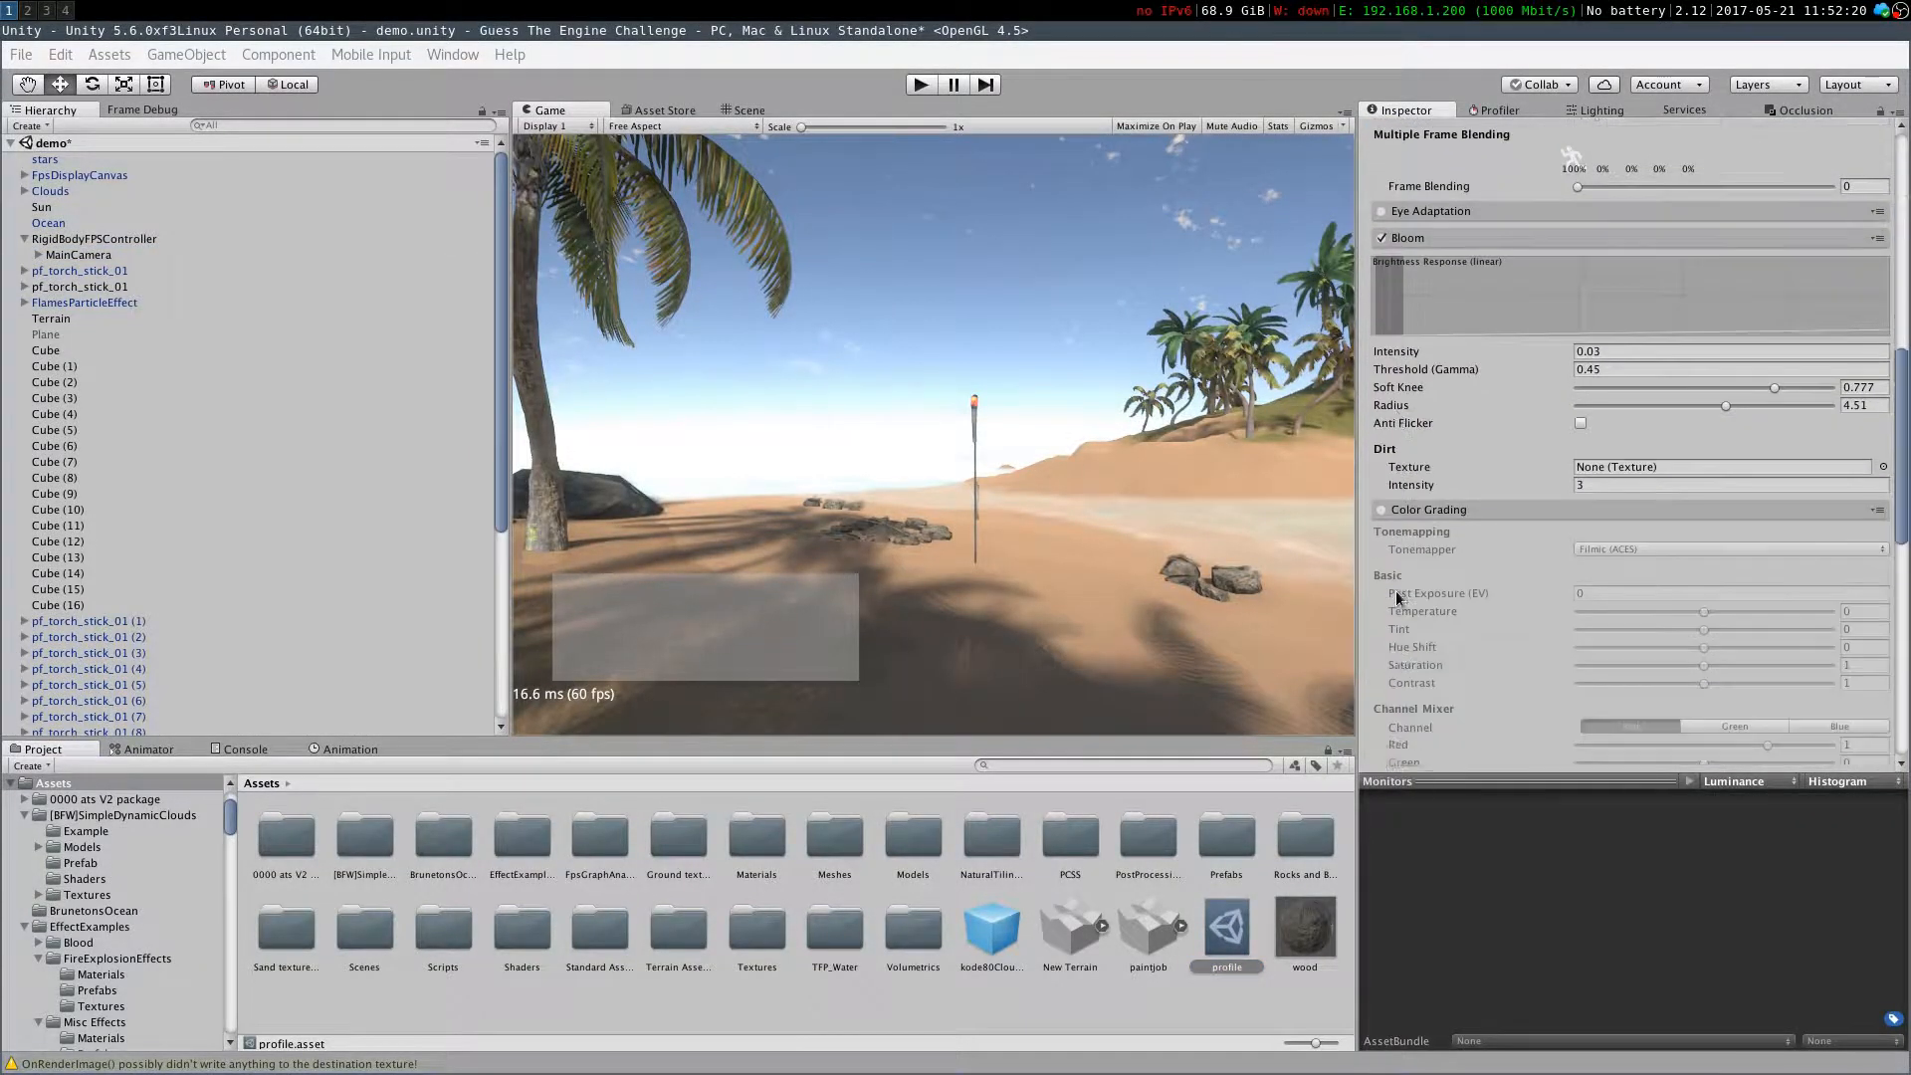
{"action": "left_click", "coordinate": [1382, 451]}
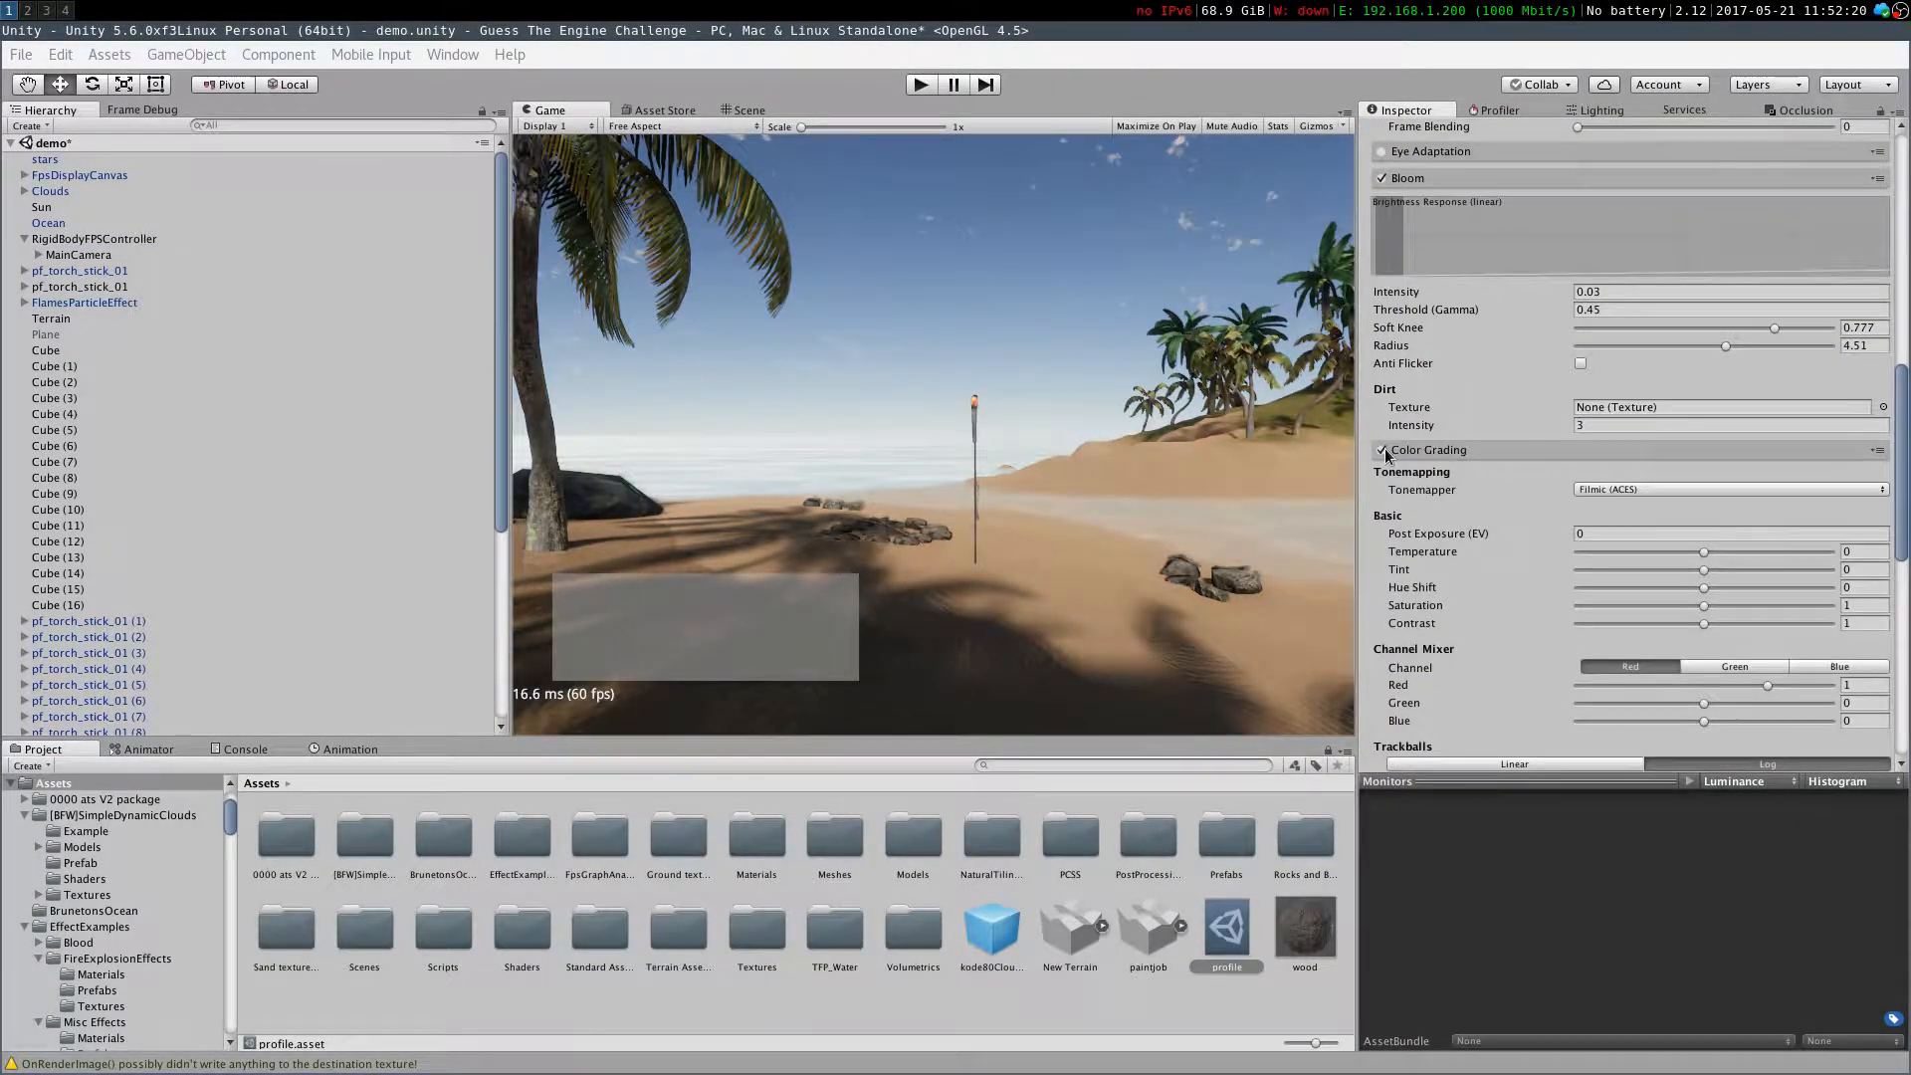
Try enabling Eye Adaptation and switch it off again
{"action": "scroll", "coordinate": [1384, 453], "scroll_direction": "up", "scroll_amount": 5}
{"action": "left_click", "coordinate": [1382, 451]}
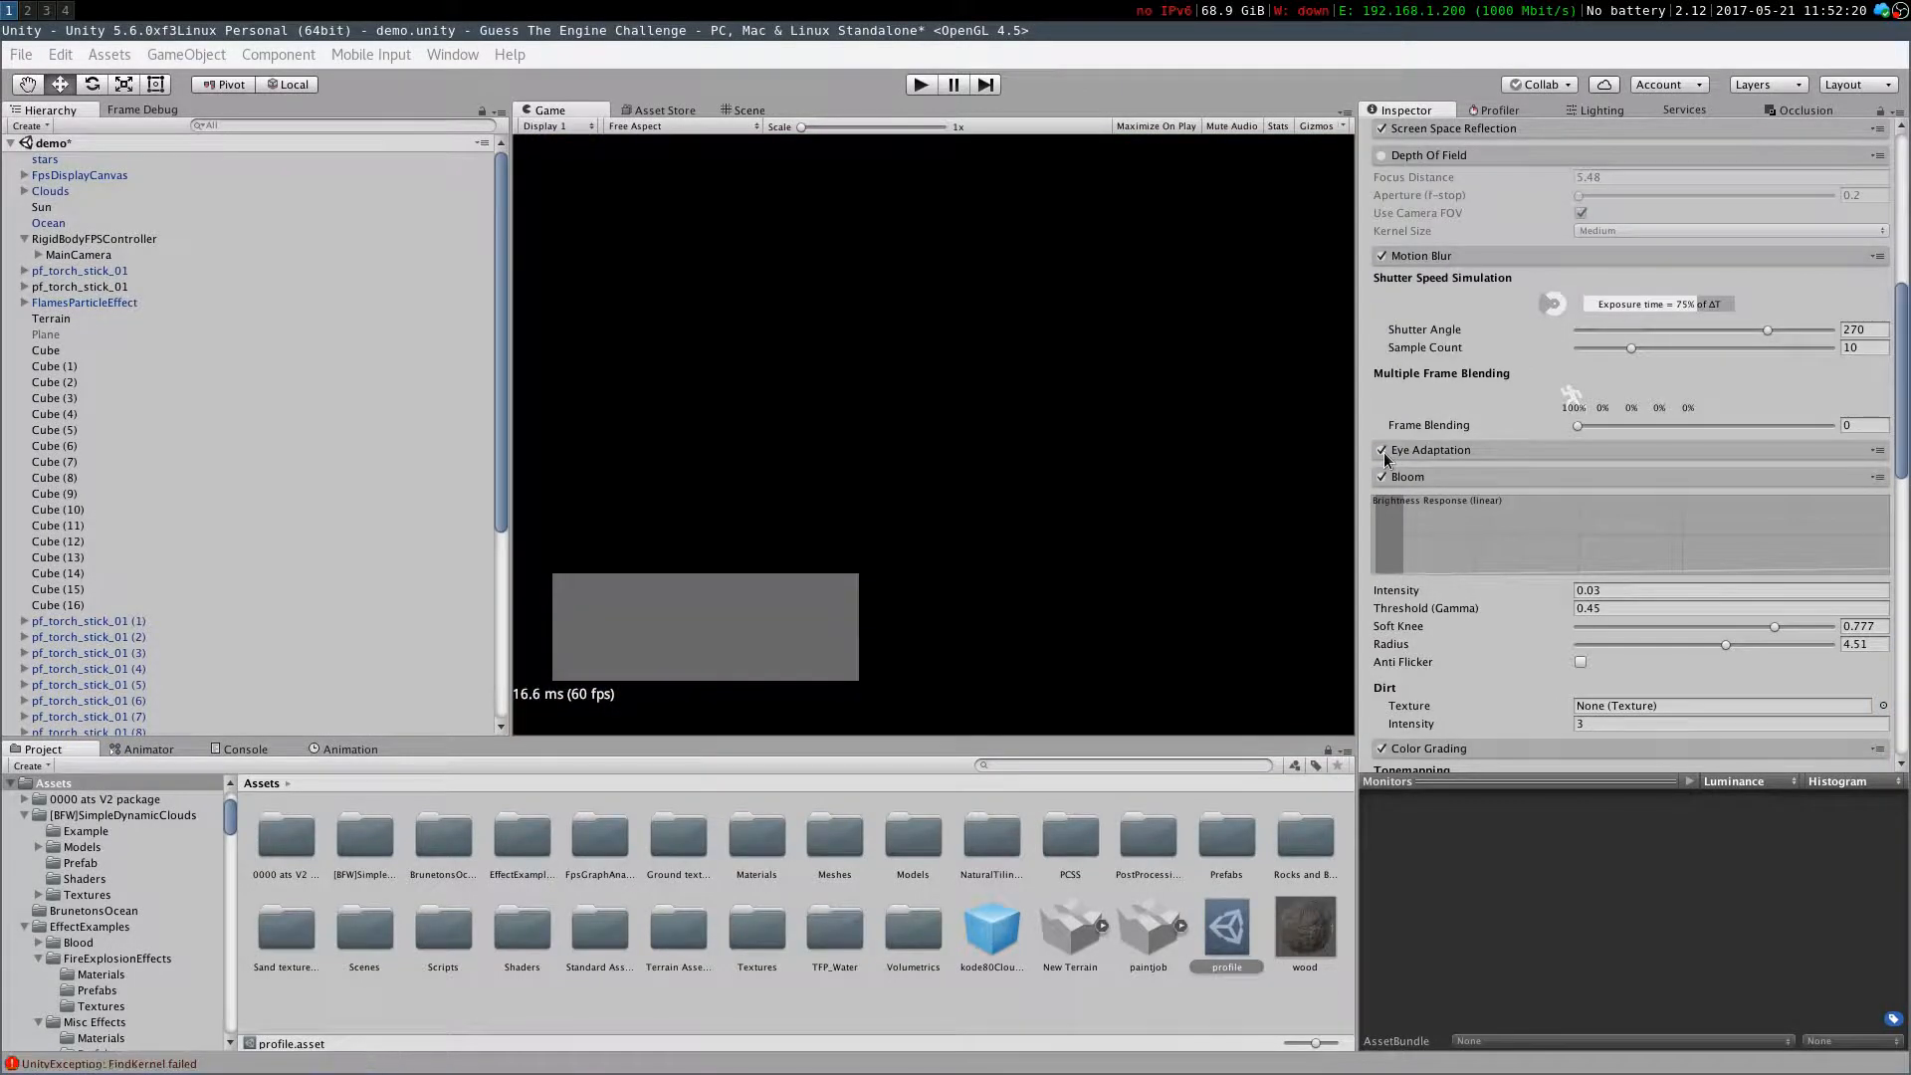
{"action": "left_click", "coordinate": [1382, 451]}
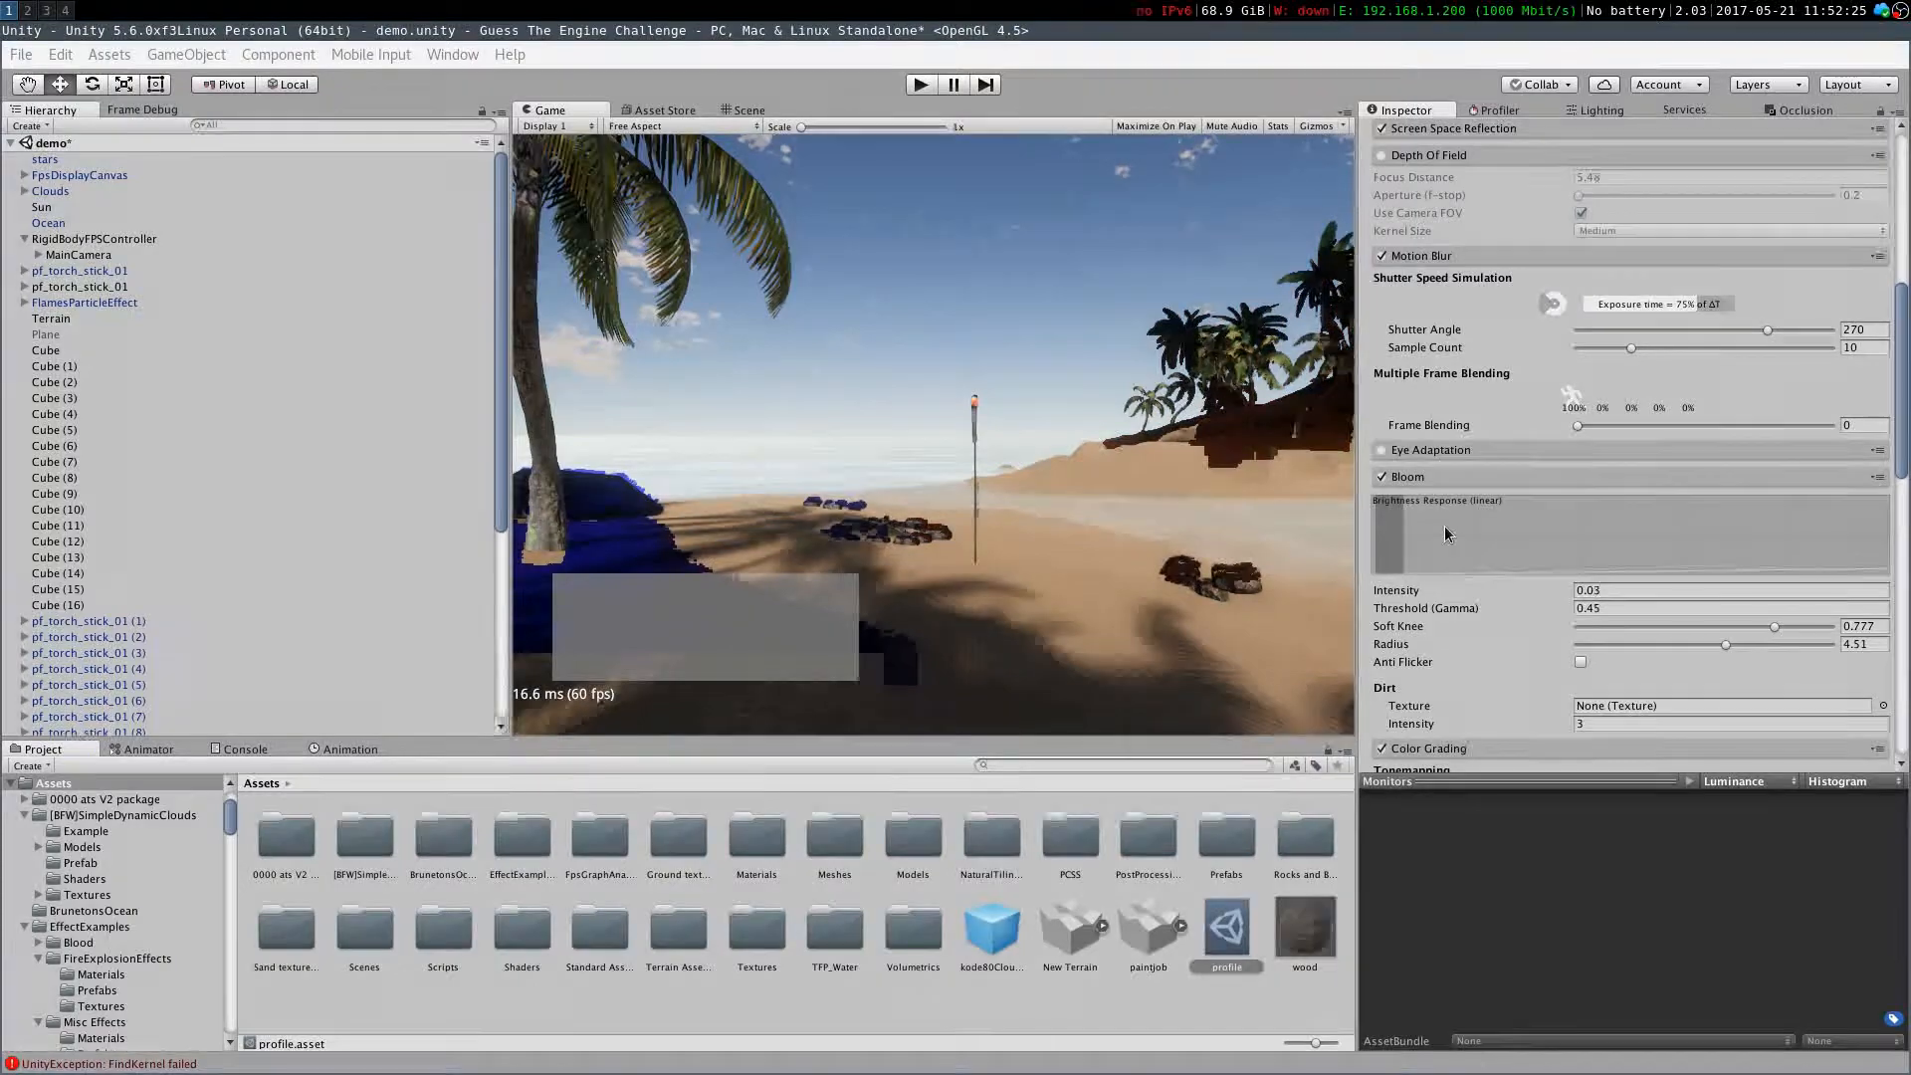
Disable the Antialiasing effect in the post-processing profile while checking a magnified Game view
{"action": "scroll", "coordinate": [1443, 526], "scroll_direction": "up", "scroll_amount": 10}
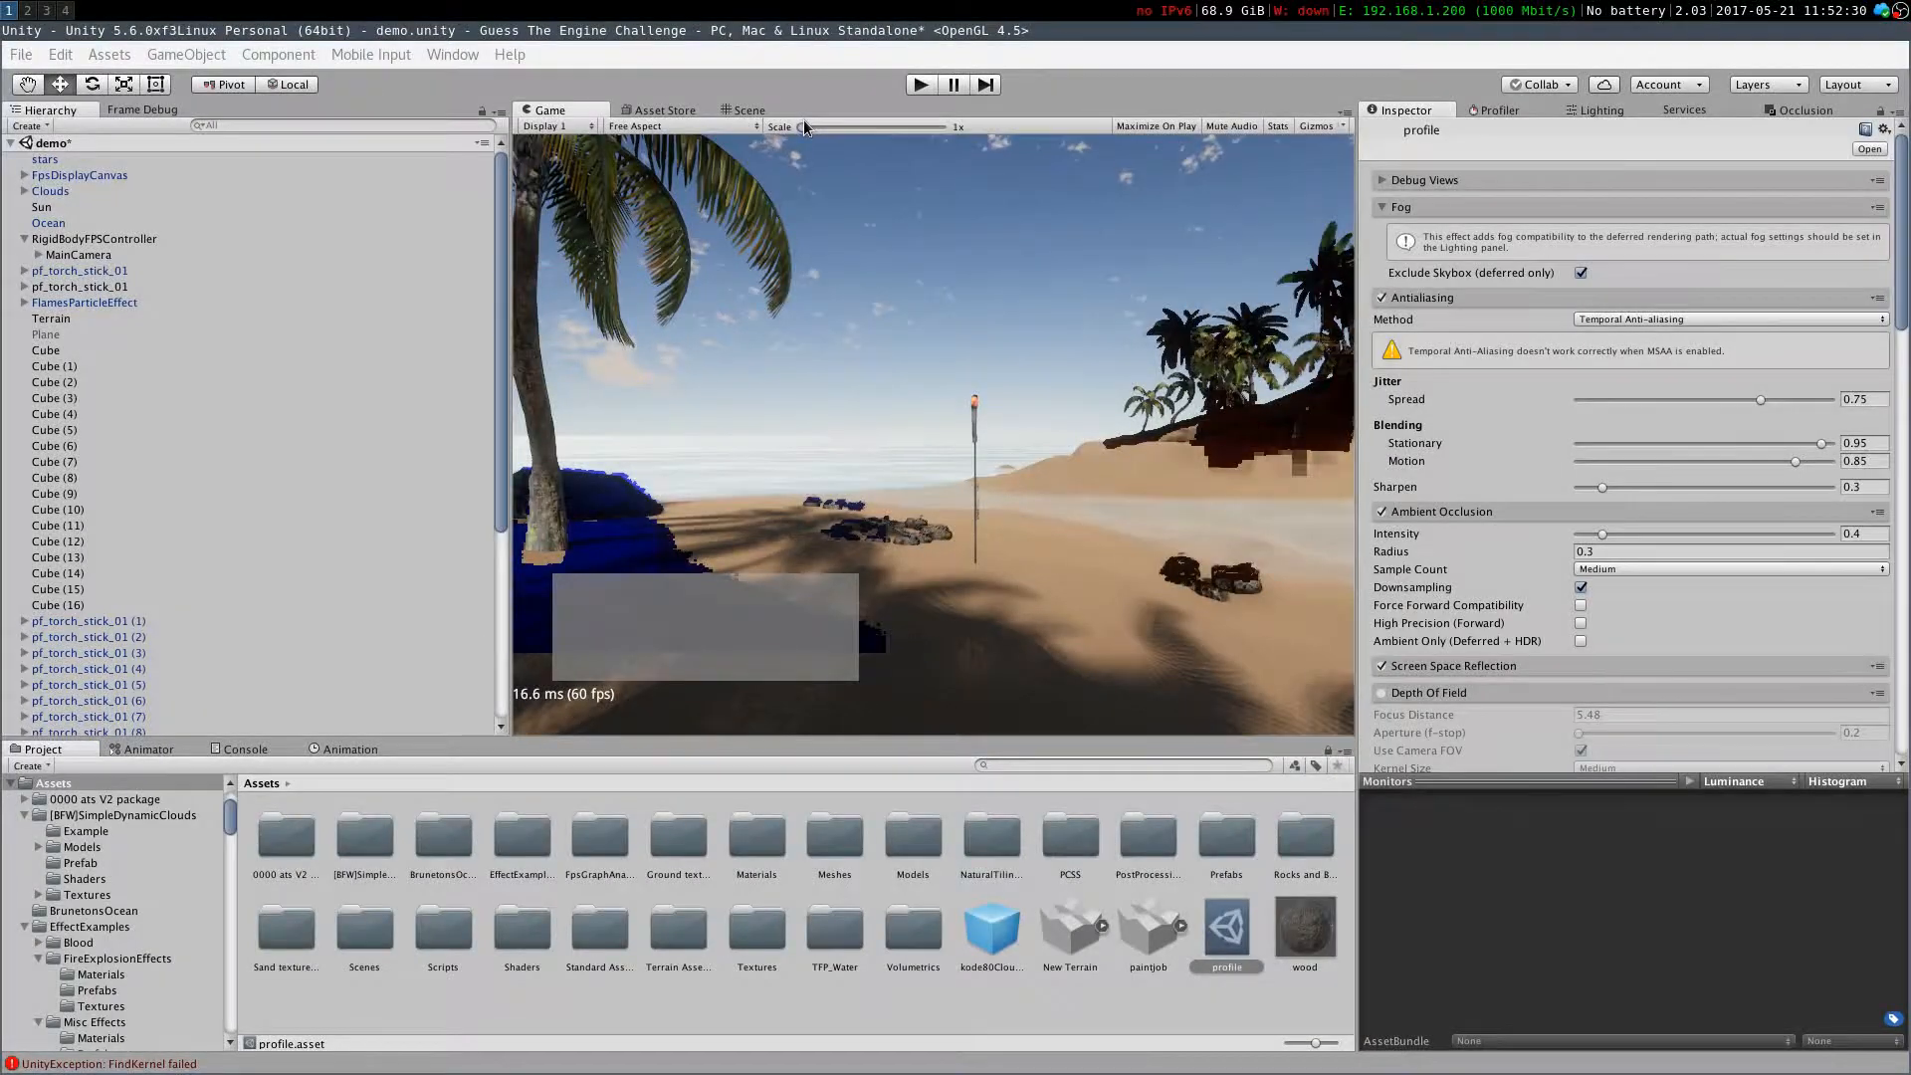
{"action": "left_click", "coordinate": [933, 127]}
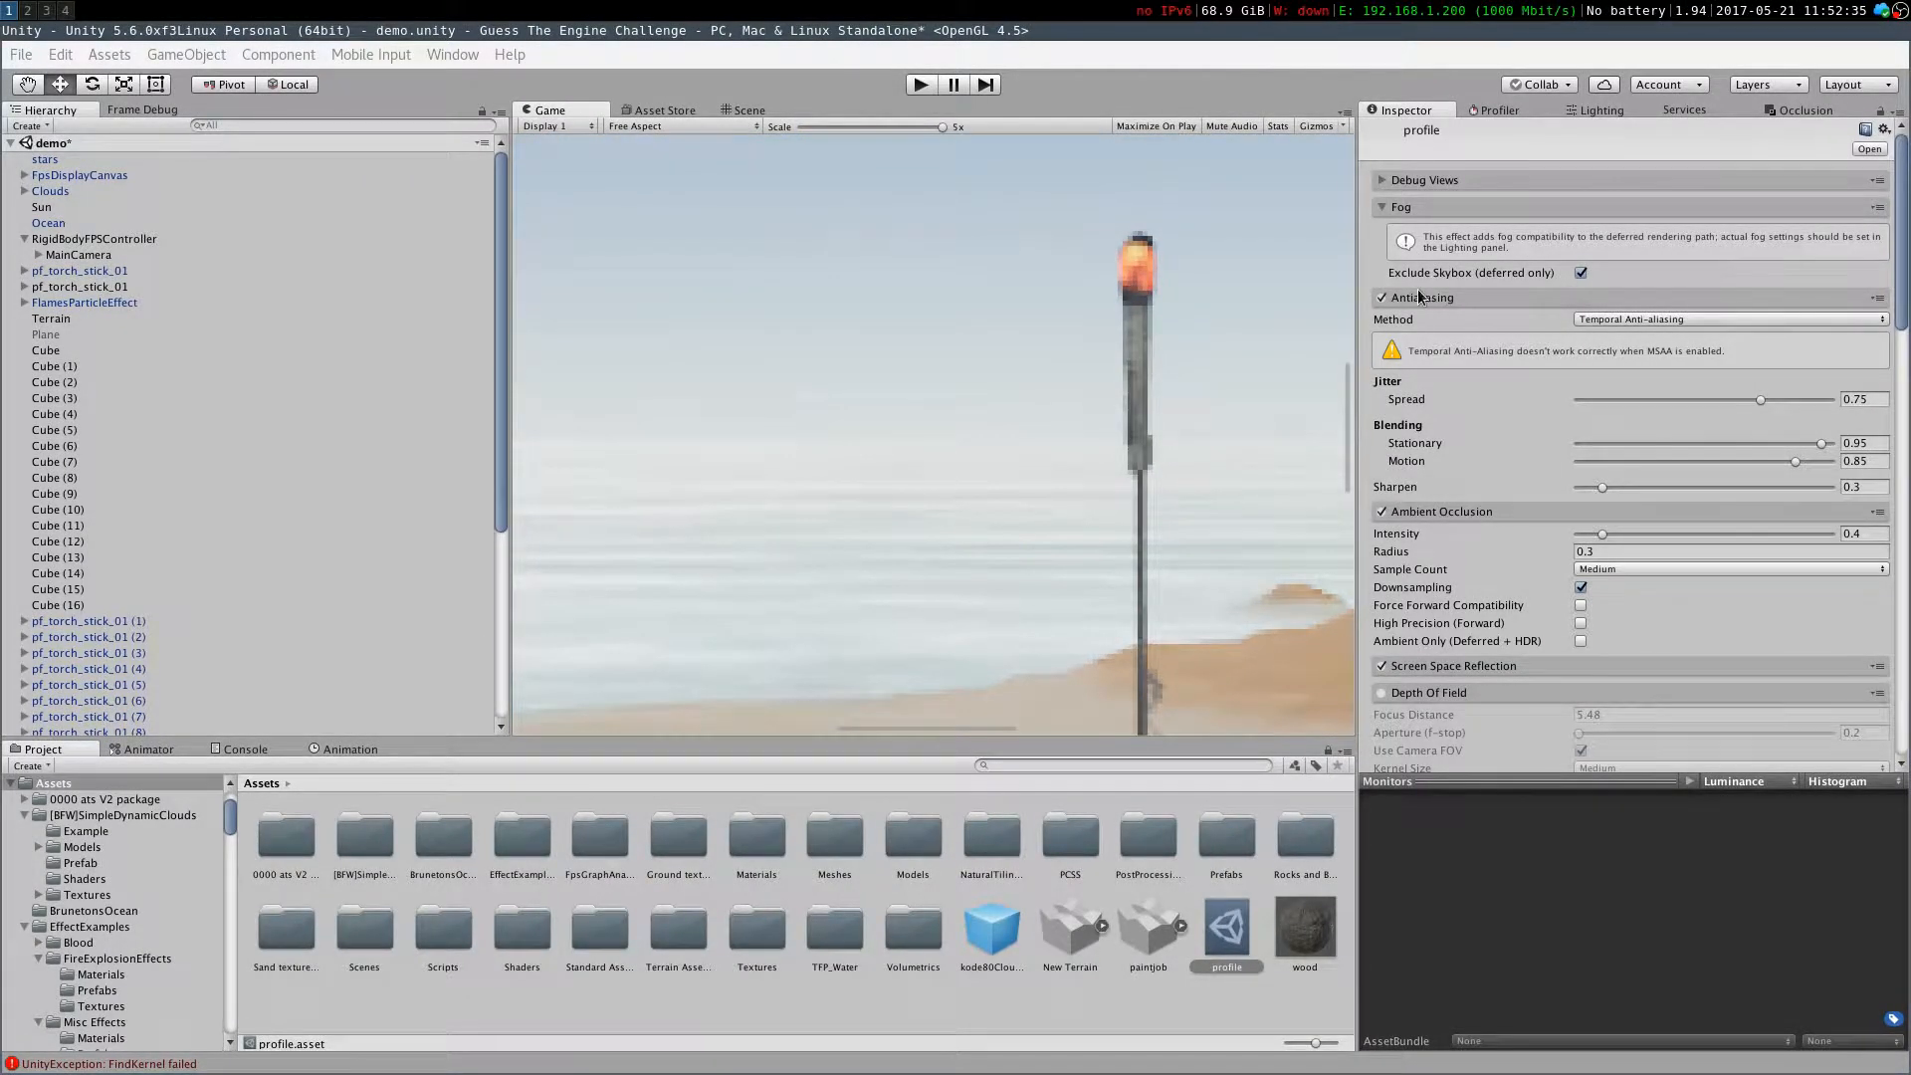
{"action": "left_click", "coordinate": [1382, 297]}
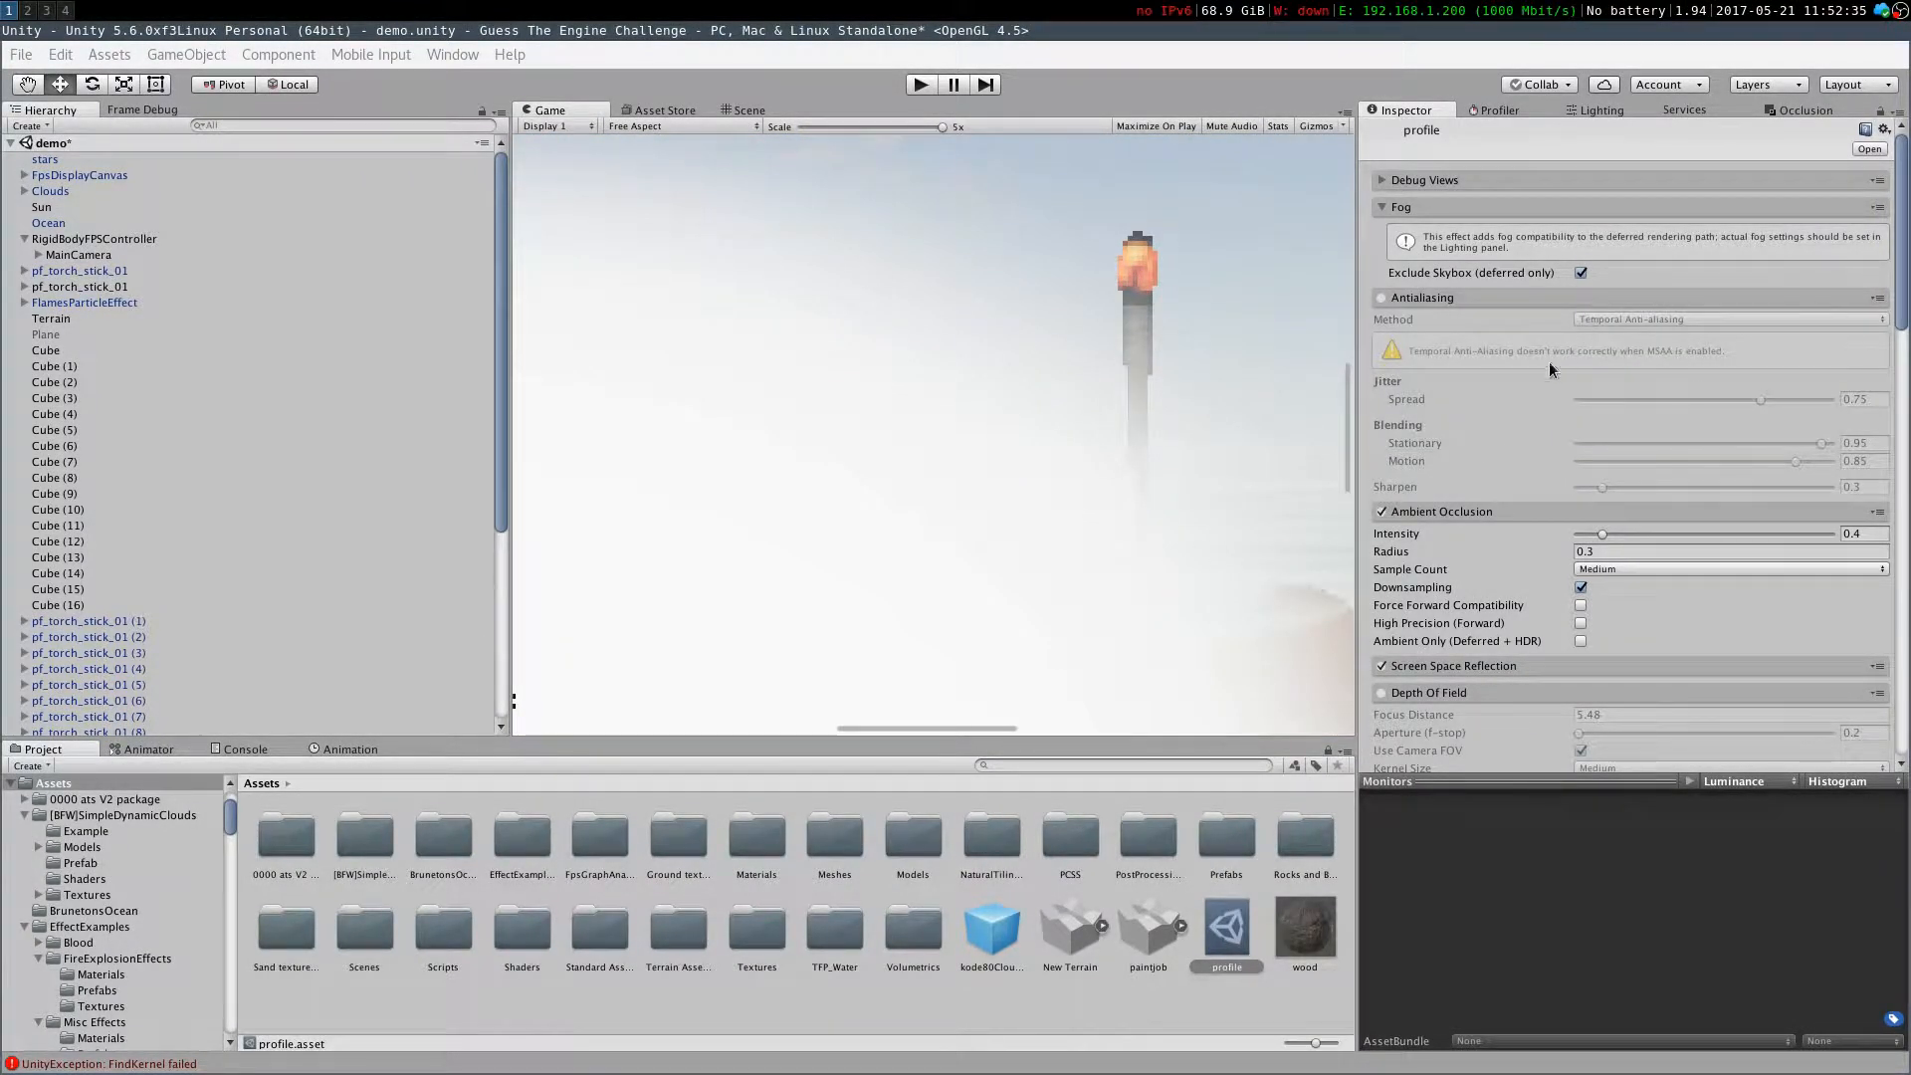
{"action": "left_click_drag", "start_coordinate": [881, 120], "coordinate": [786, 133]}
Toggle the main camera's Post Processing Behaviour off and on to compare the magnified view
{"action": "left_click", "coordinate": [60, 254]}
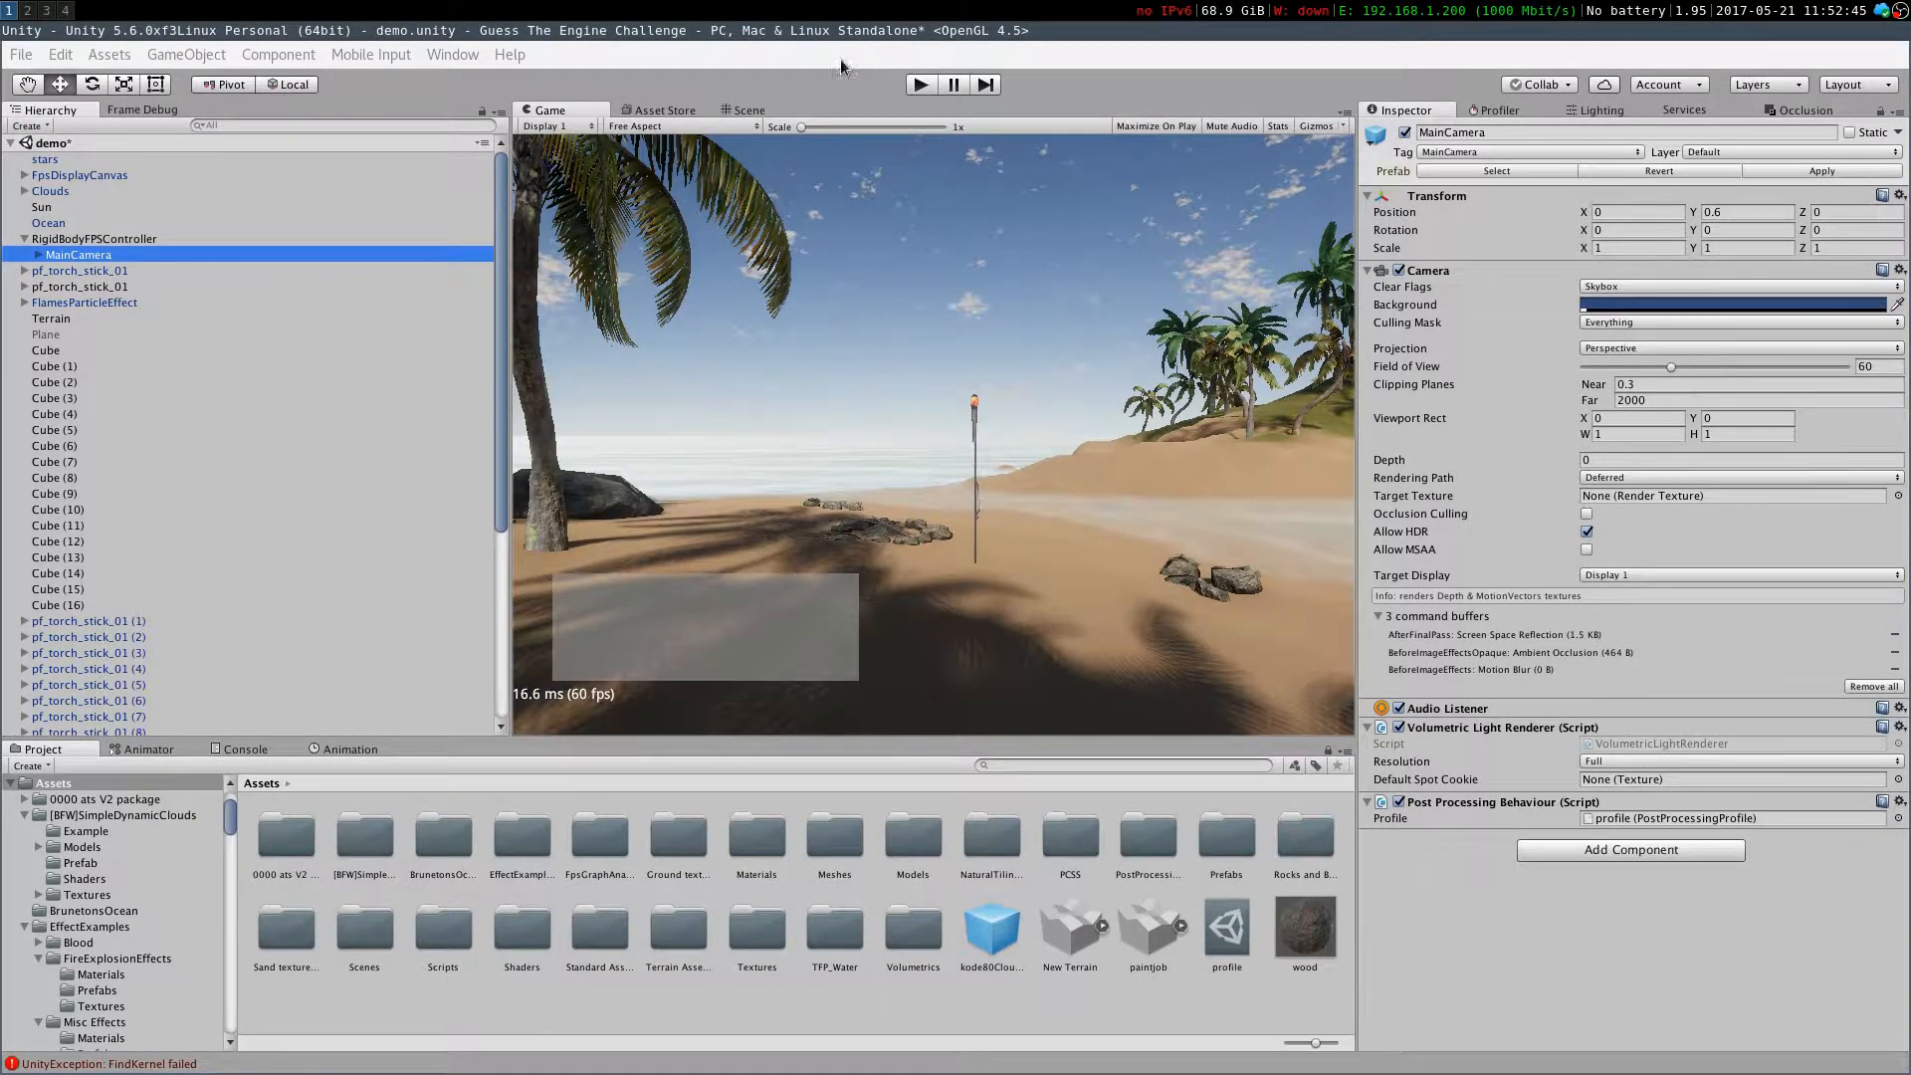
{"action": "left_click_drag", "start_coordinate": [803, 125], "coordinate": [918, 126]}
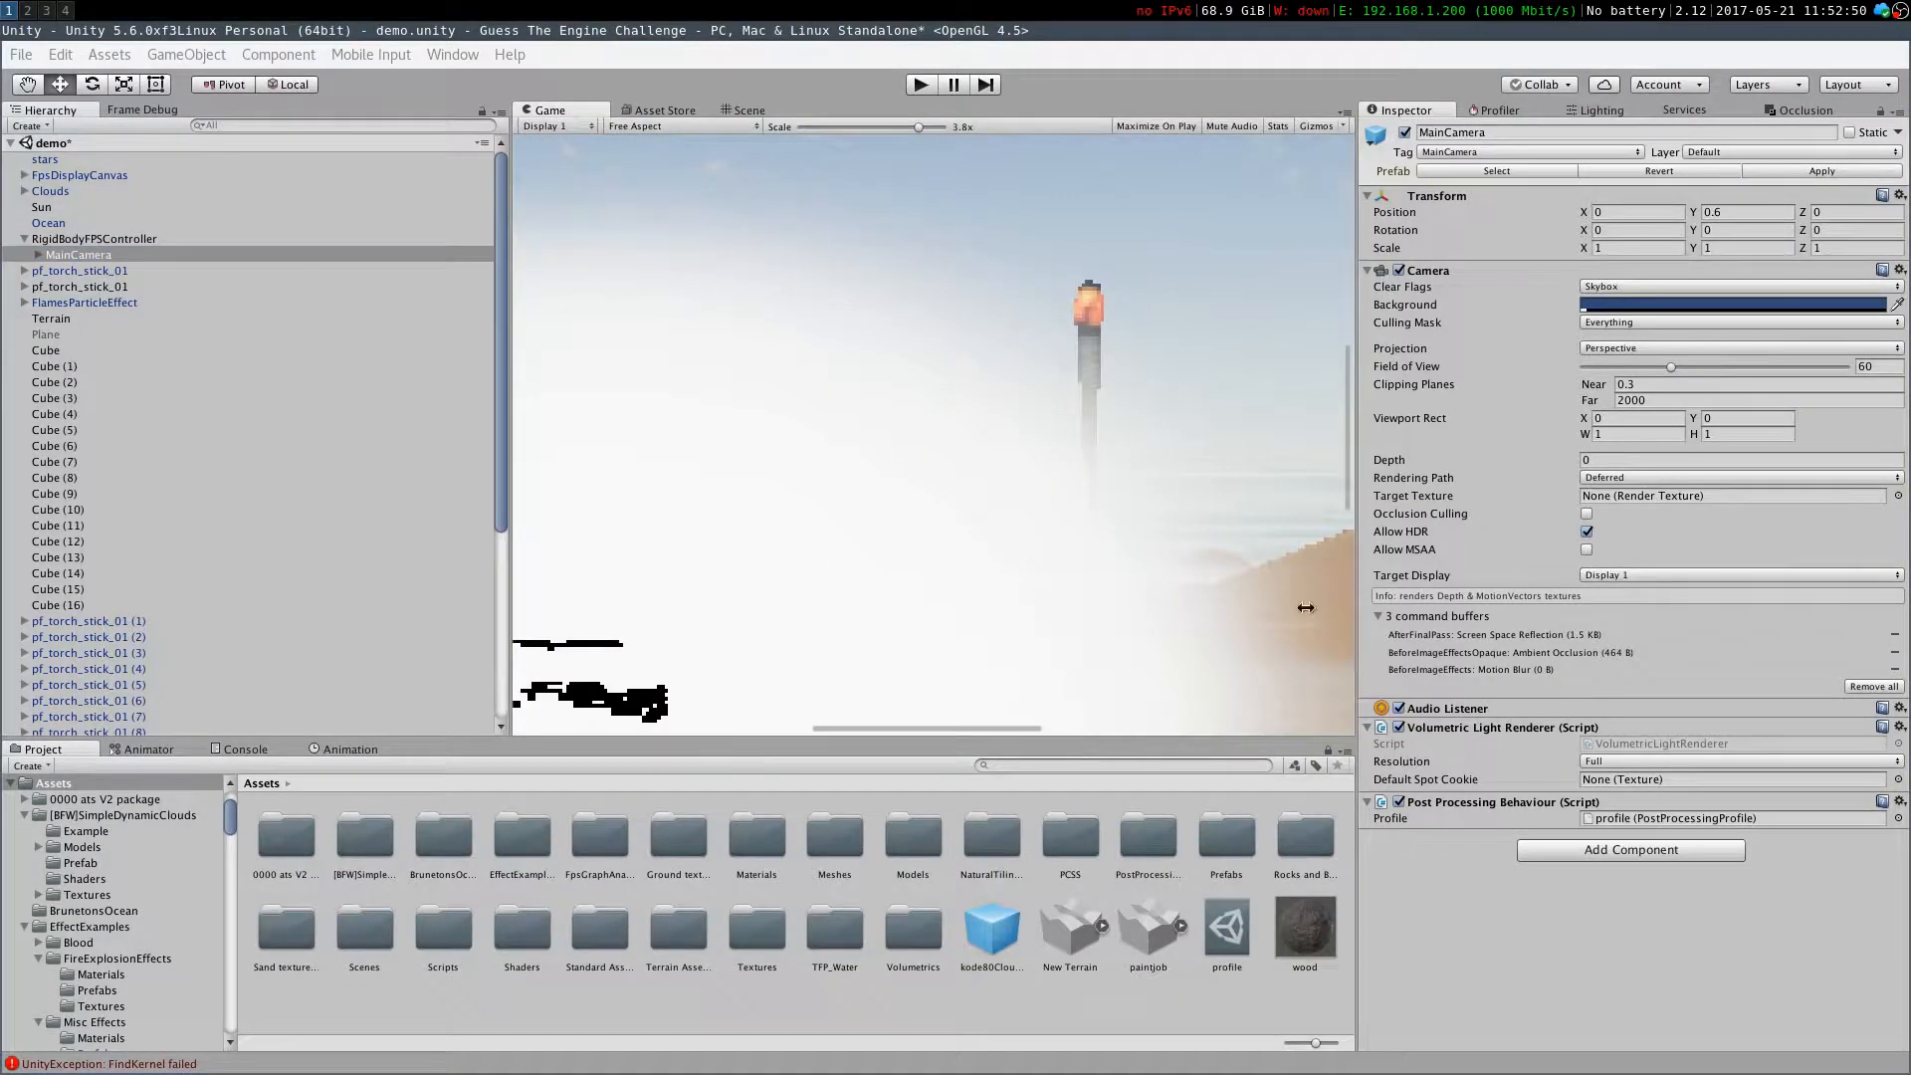
{"action": "left_click", "coordinate": [100, 240]}
{"action": "left_click", "coordinate": [100, 256]}
{"action": "left_click", "coordinate": [1398, 802]}
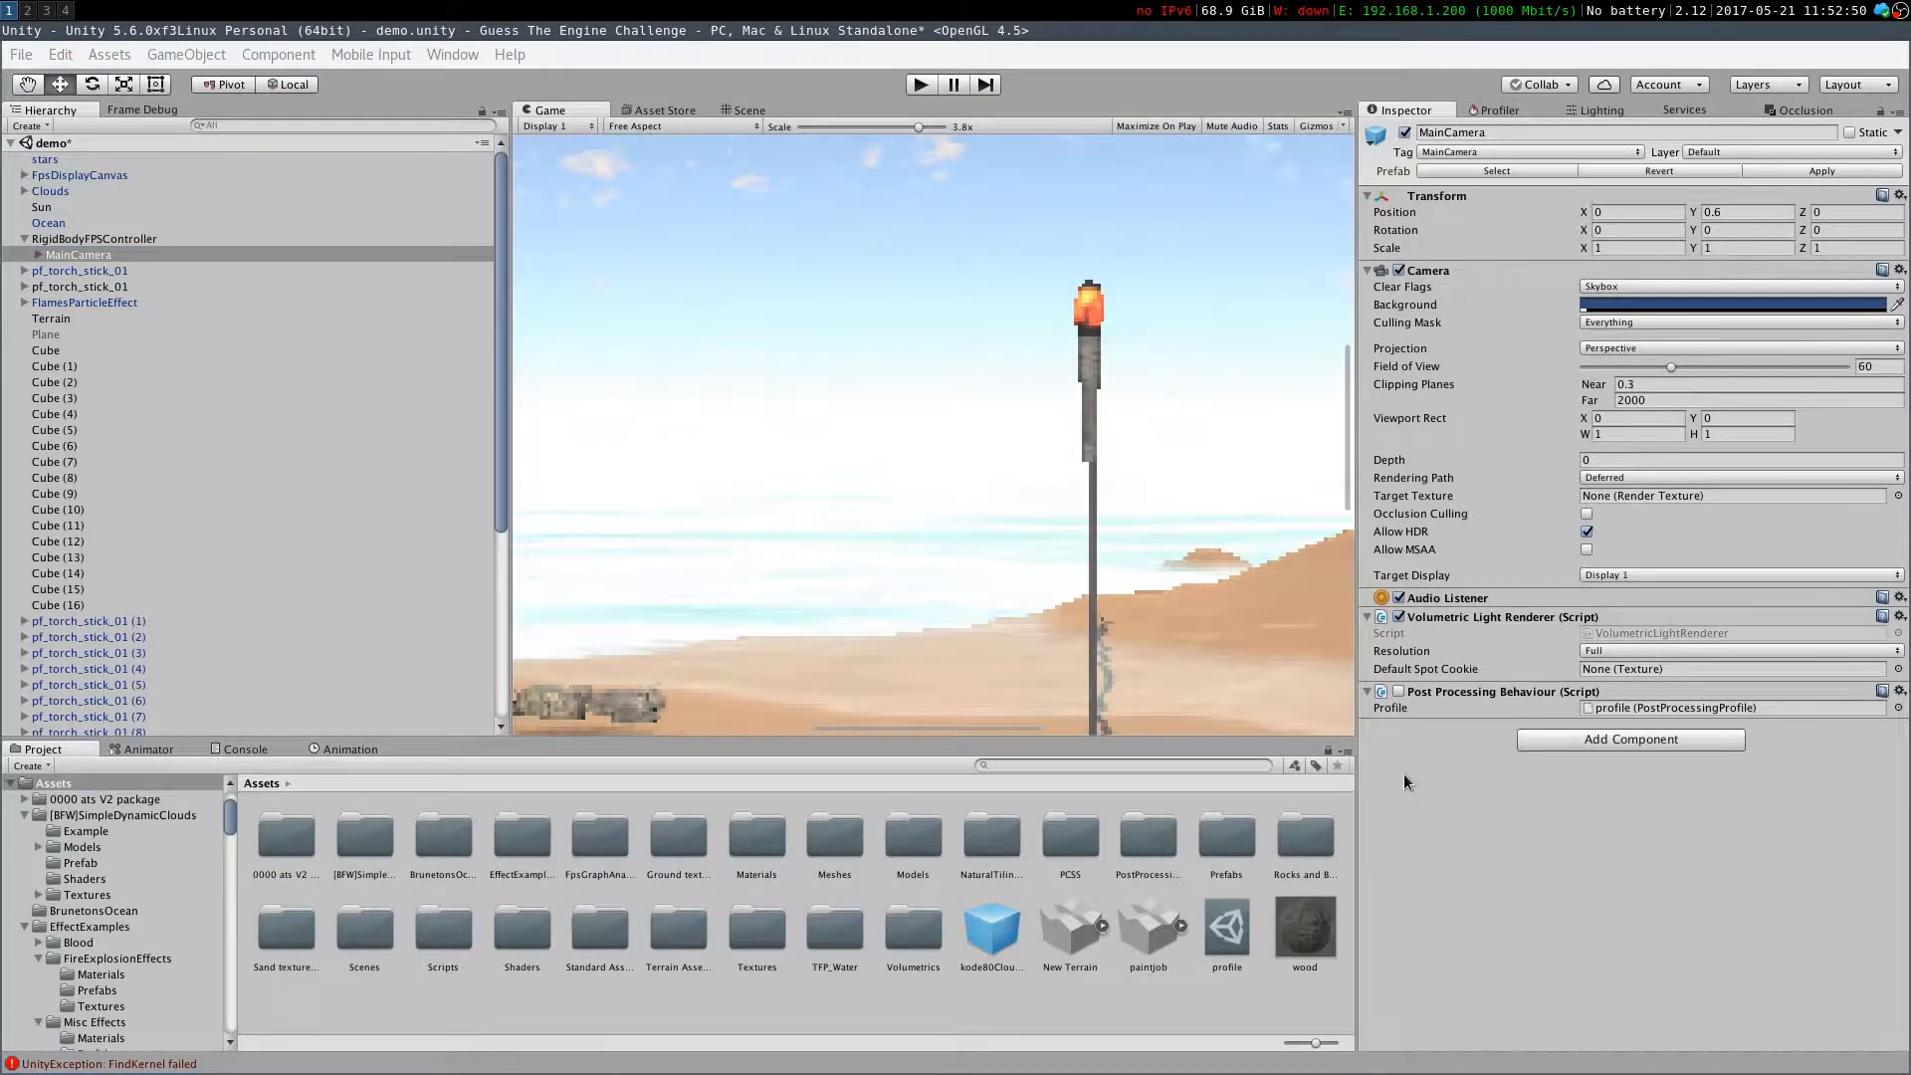
{"action": "left_click", "coordinate": [1398, 691]}
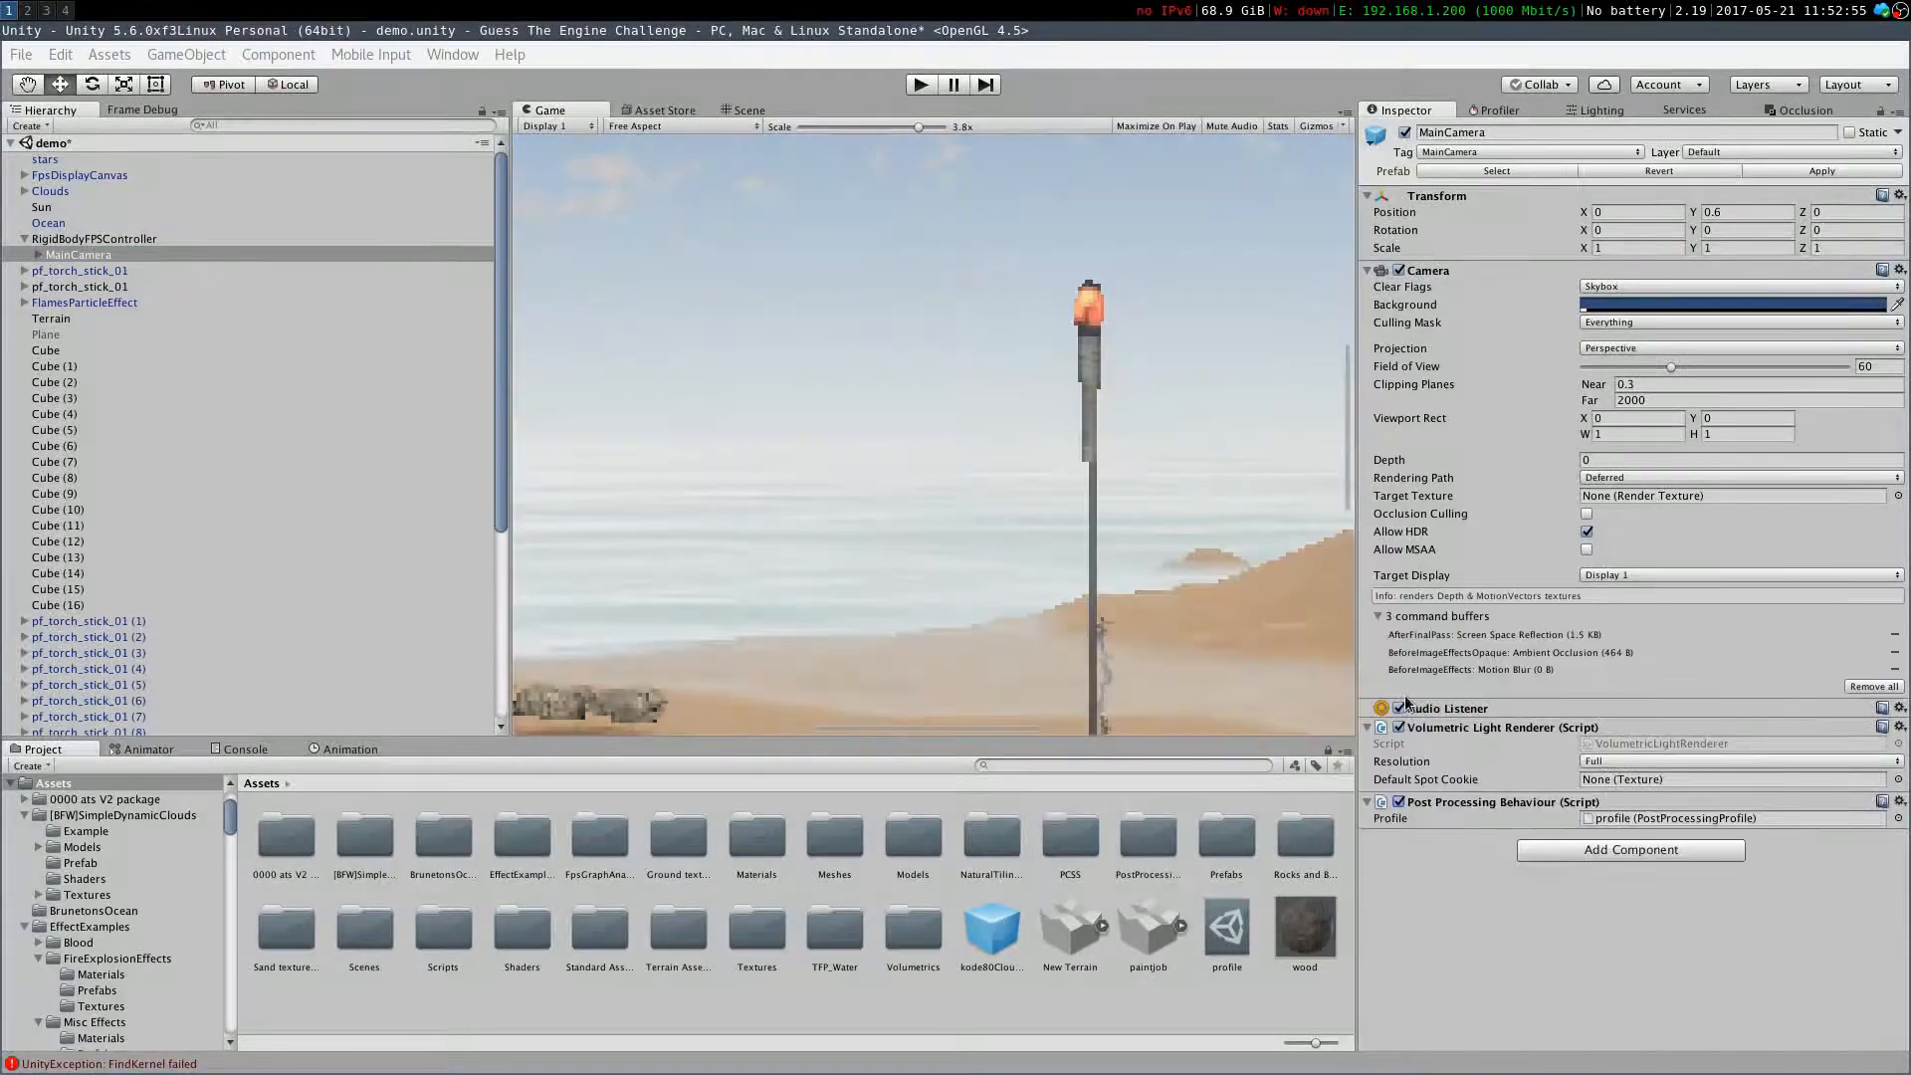
Re-enable Antialiasing in the post-processing profile, trying Fast Approximate Anti-aliasing before setting the method back to Temporal Anti-aliasing
{"action": "left_click", "coordinate": [1255, 945]}
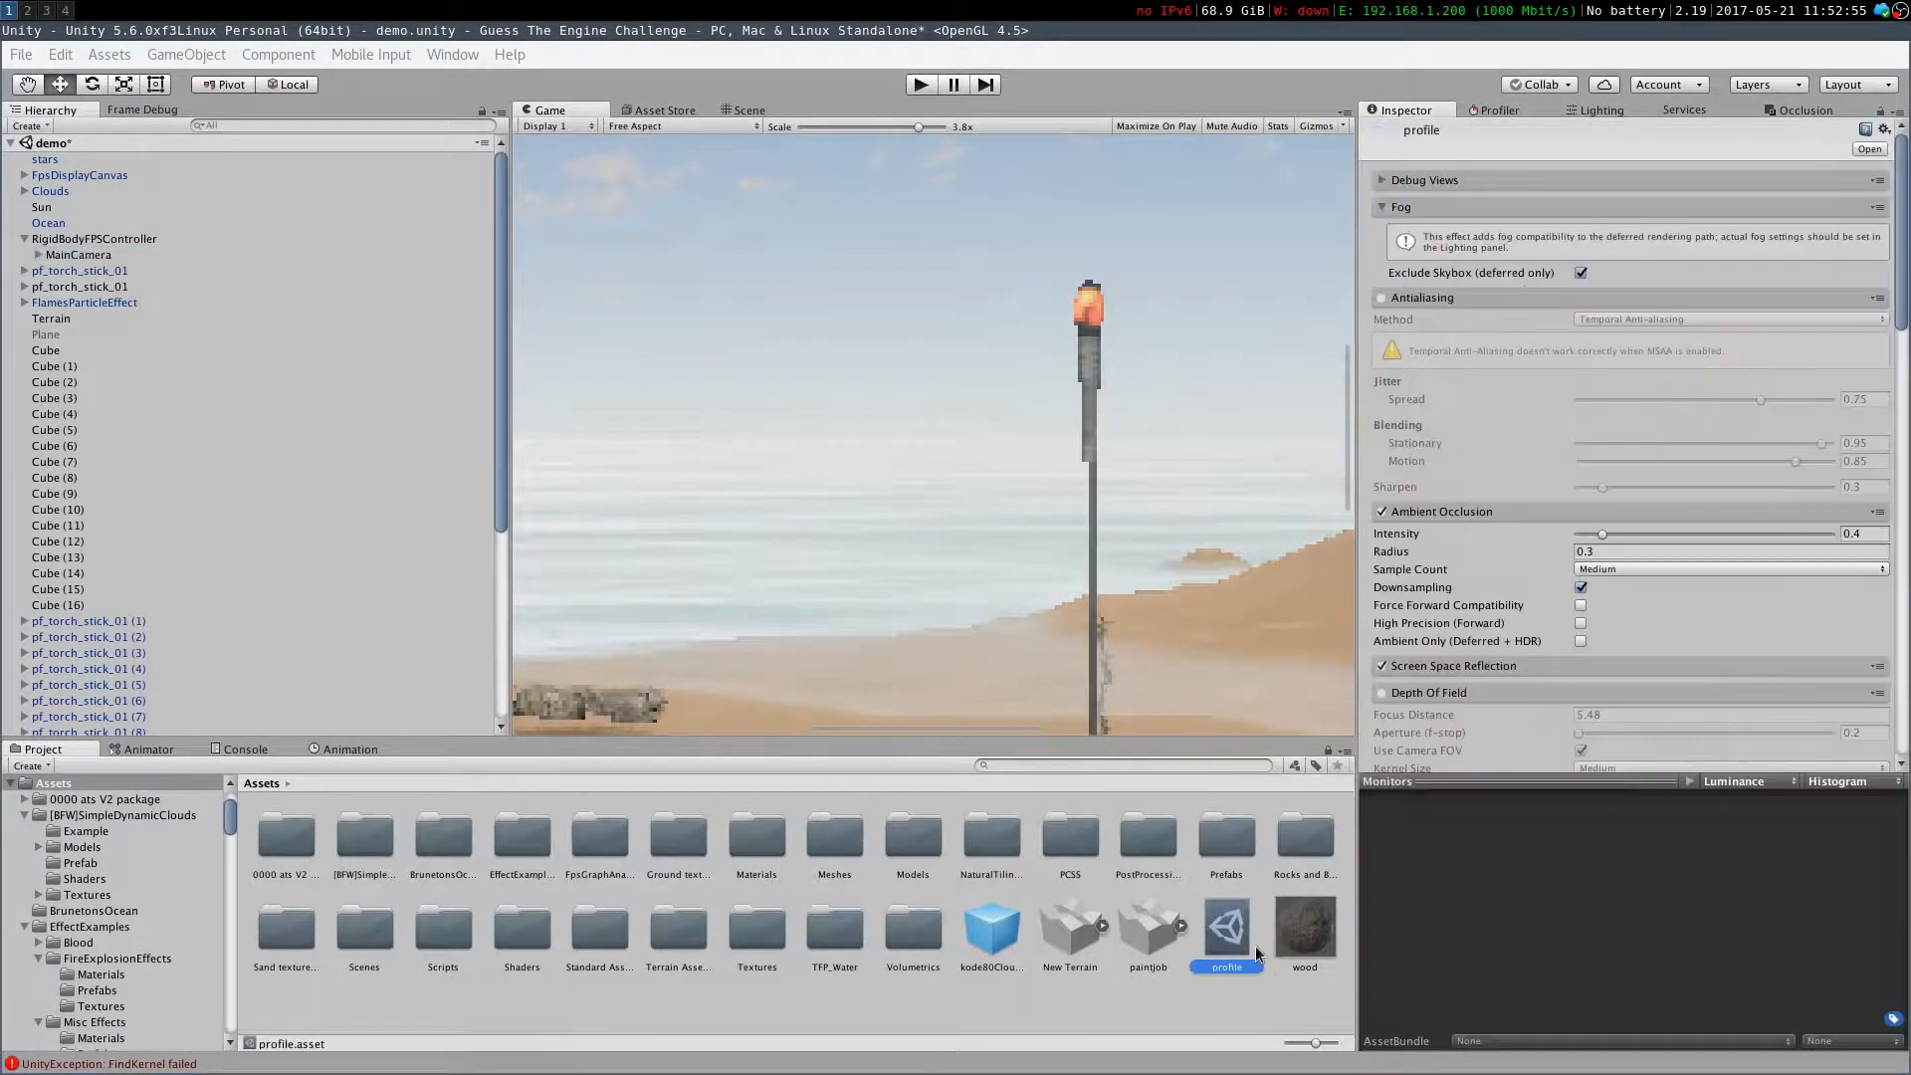
{"action": "left_click", "coordinate": [1381, 297]}
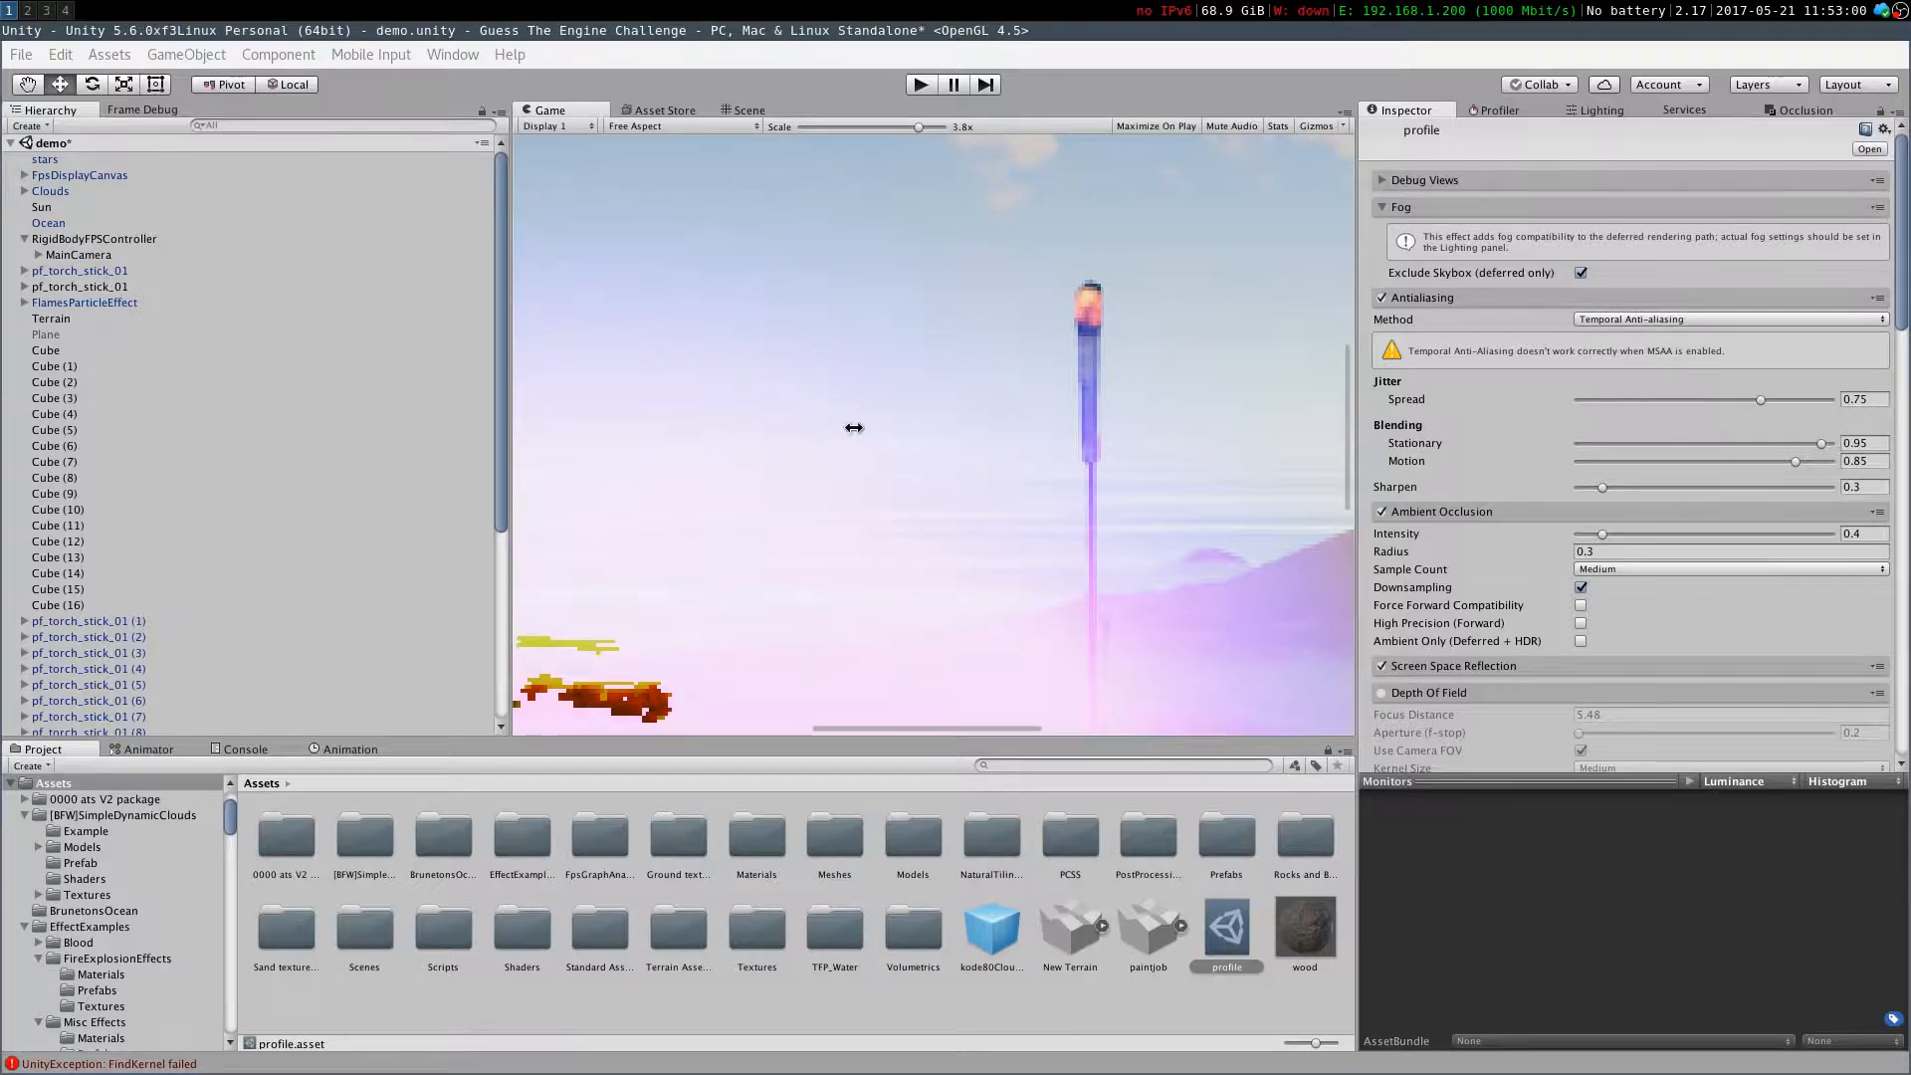
{"action": "left_click", "coordinate": [1634, 319]}
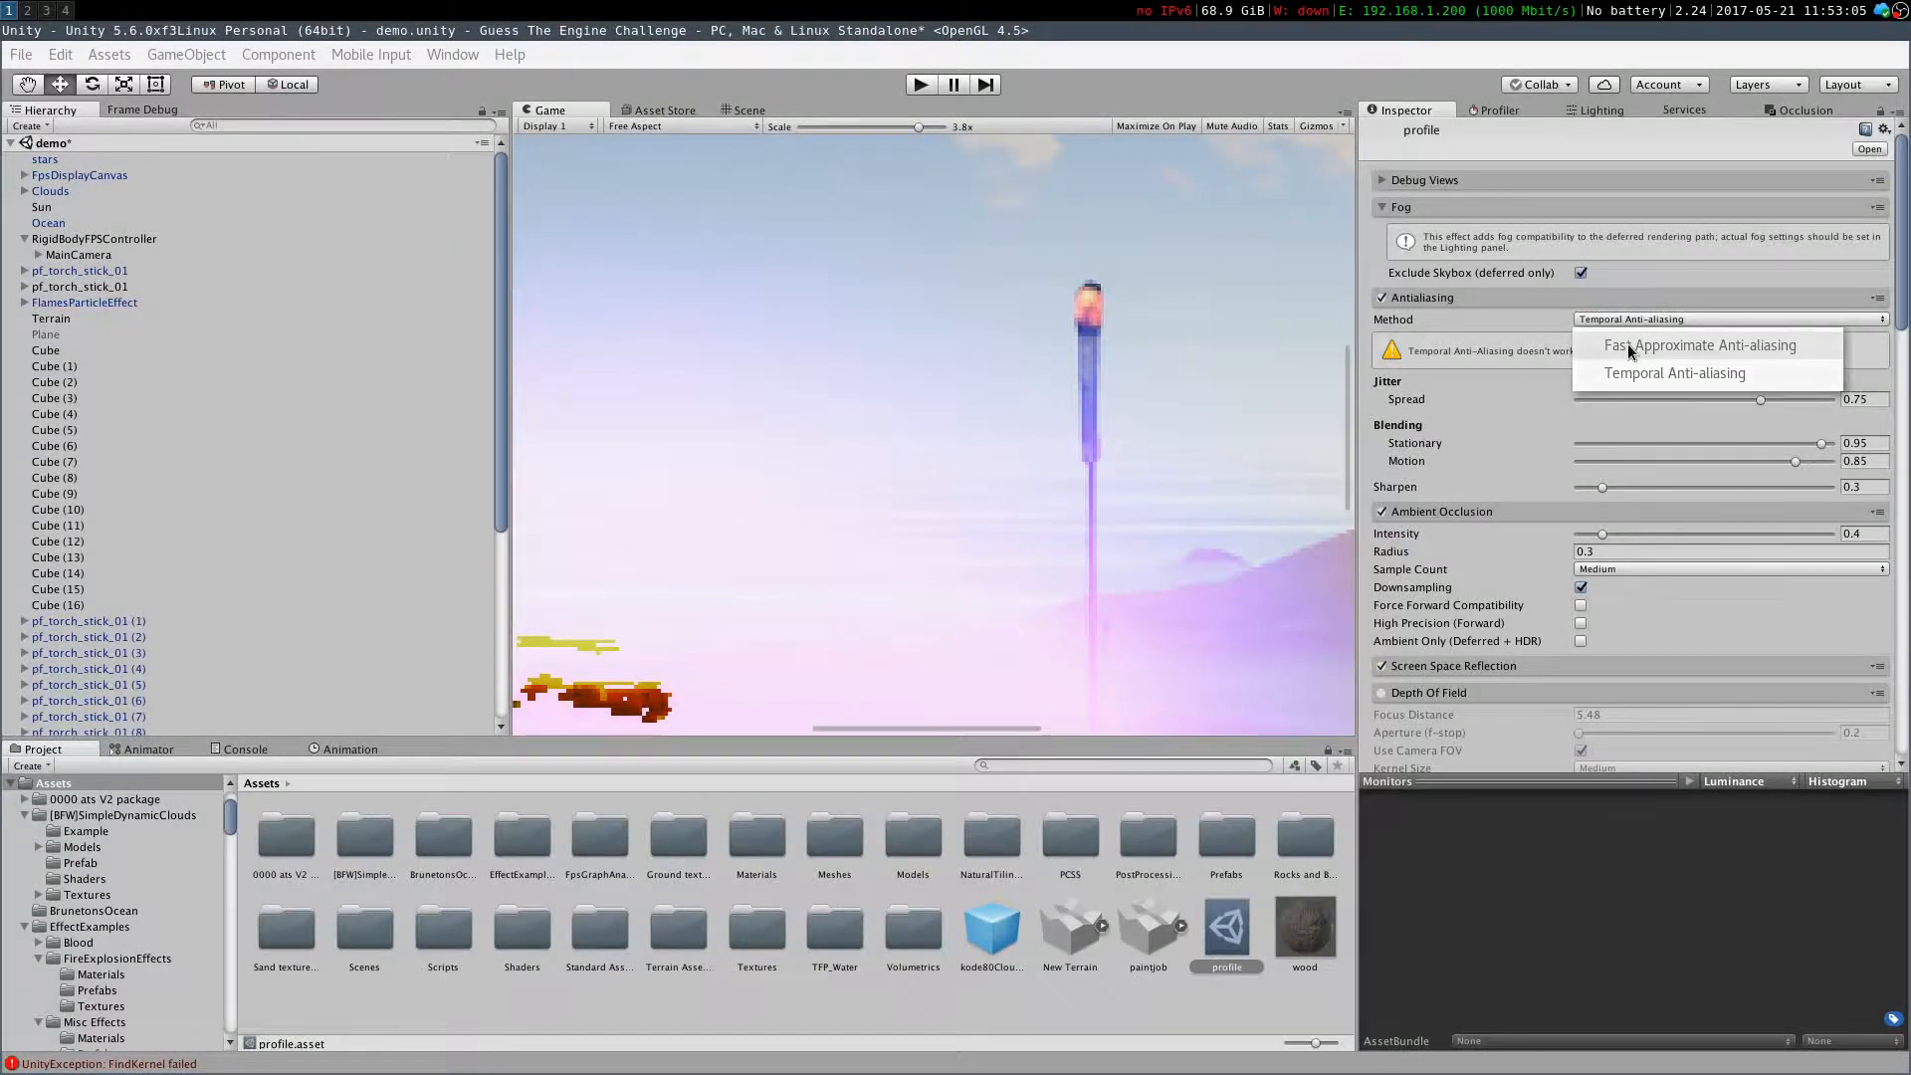
{"action": "left_click", "coordinate": [1627, 343]}
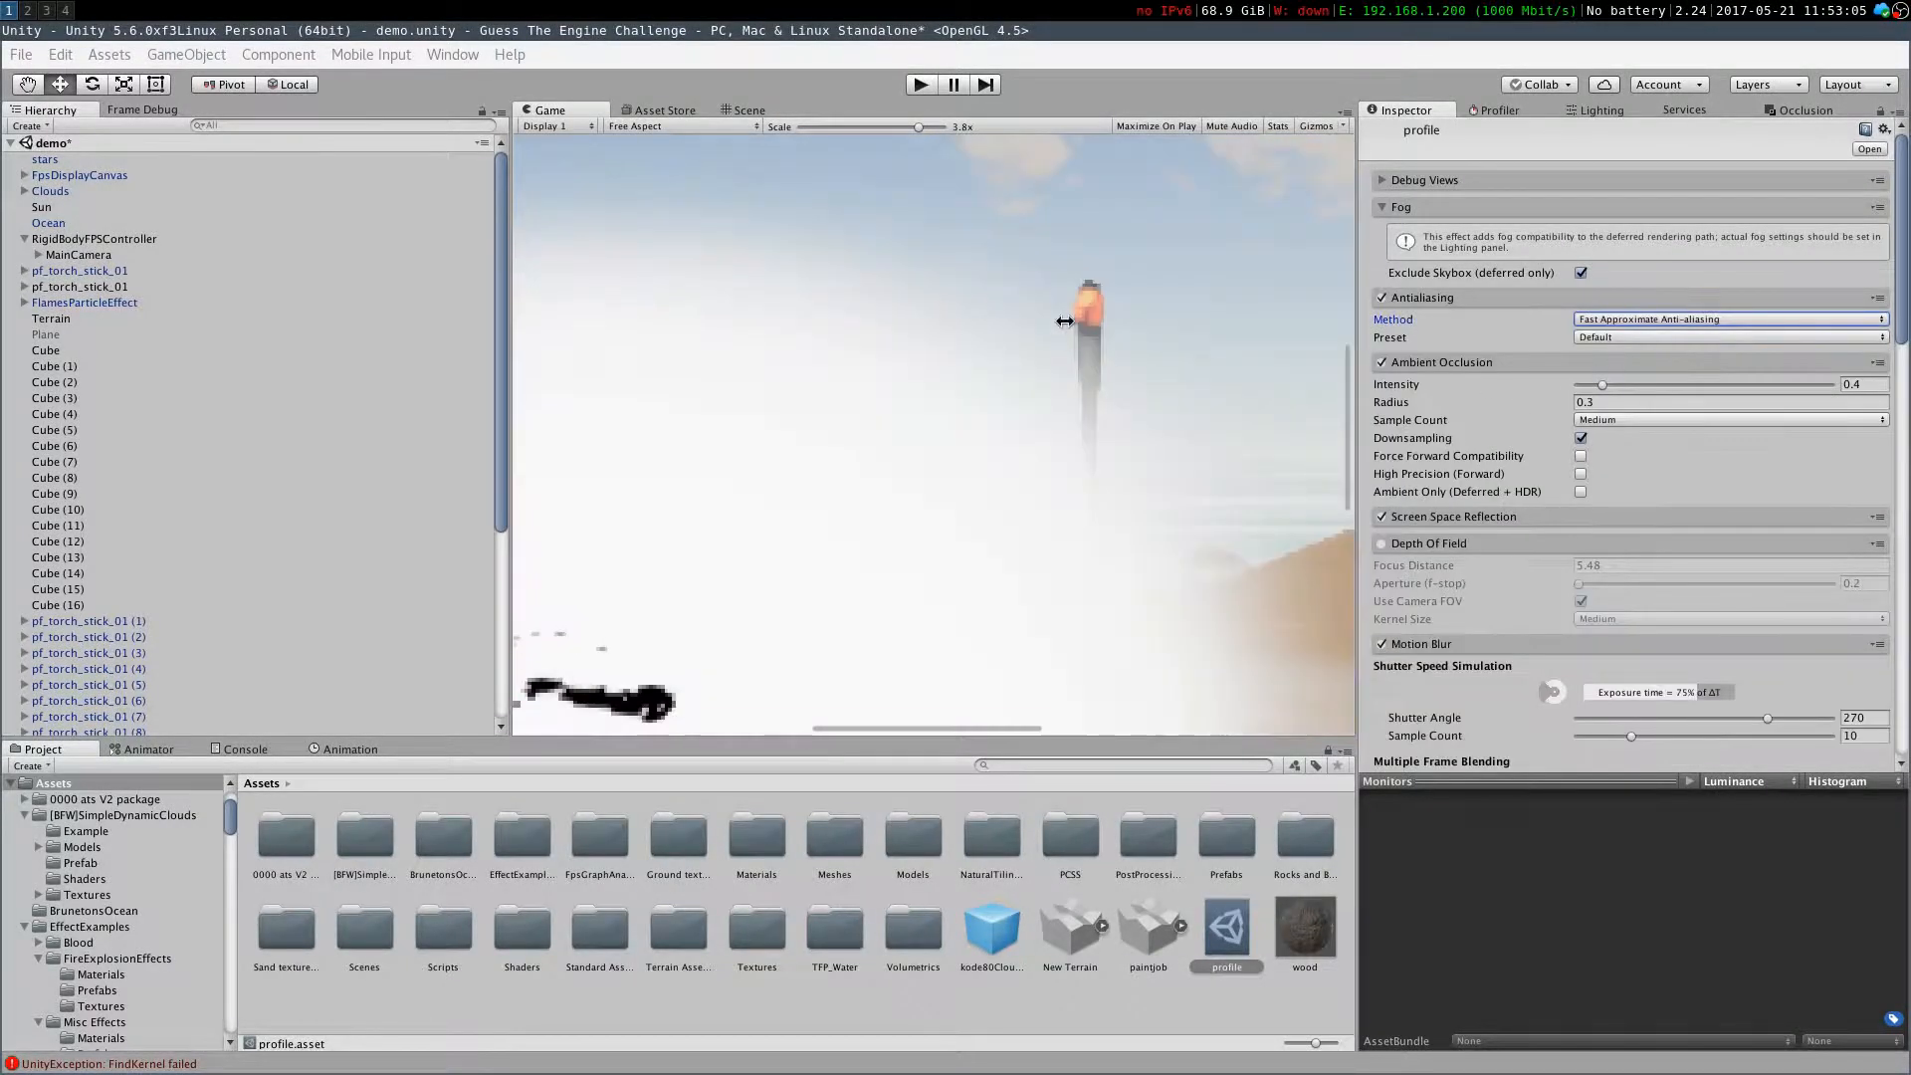
{"action": "left_click", "coordinate": [1638, 319]}
{"action": "left_click", "coordinate": [1598, 371]}
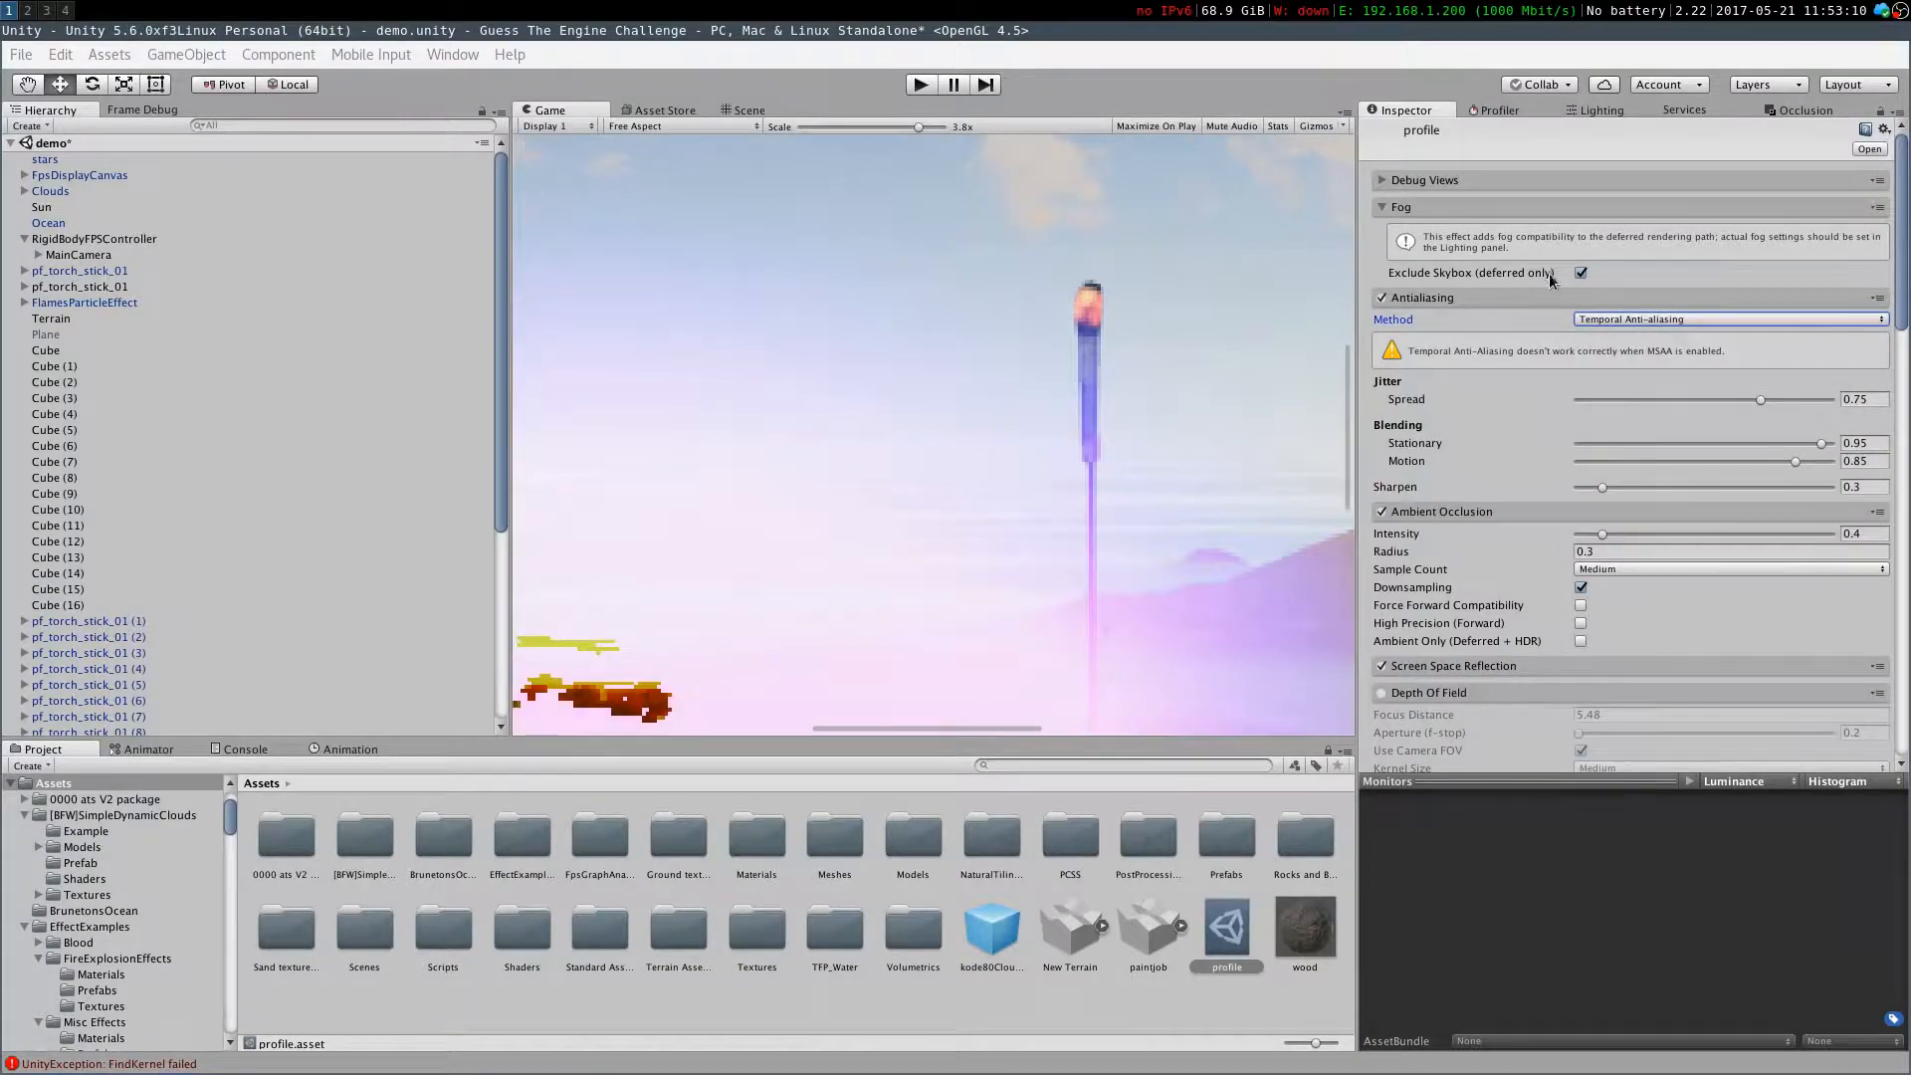
Set the Bloom threshold to 0.75 and its intensity to 0.05
{"action": "scroll", "coordinate": [982, 497], "scroll_direction": "down", "scroll_amount": 10}
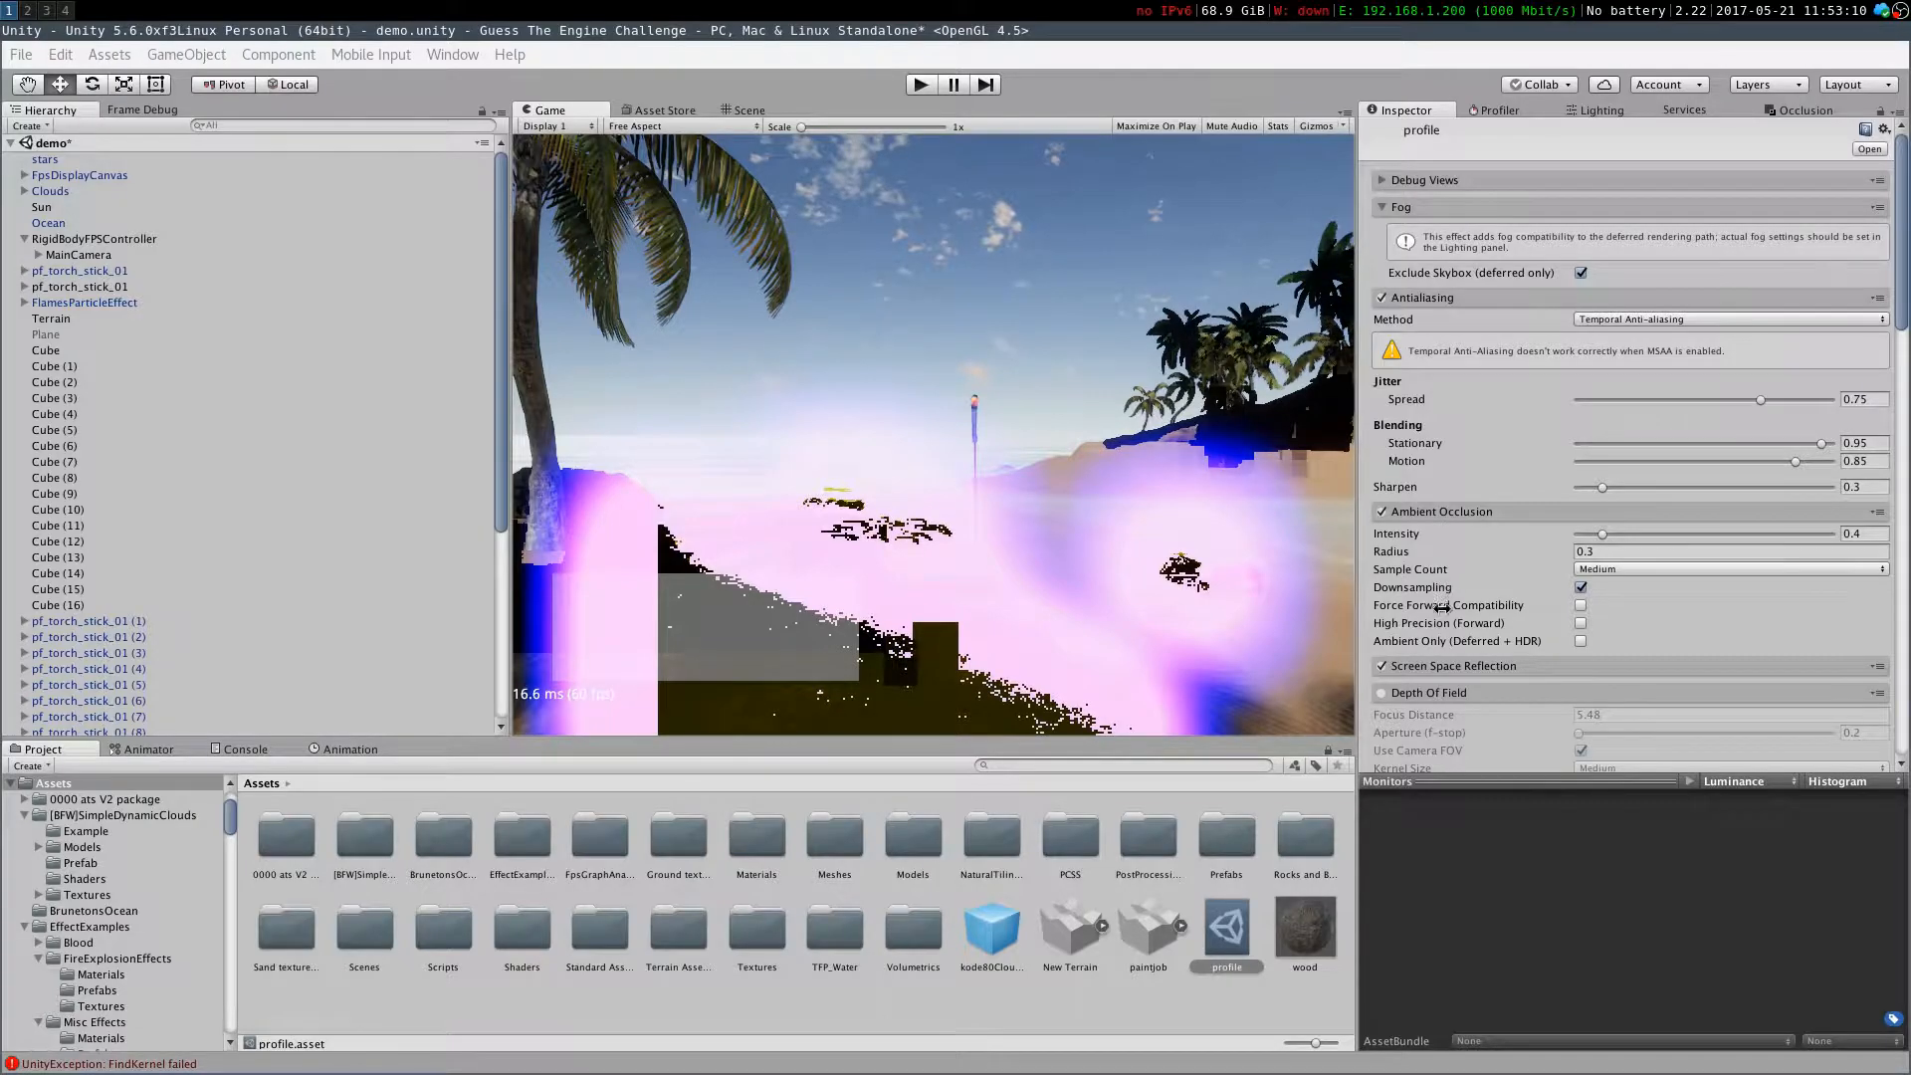
{"action": "scroll", "coordinate": [1440, 634], "scroll_direction": "down", "scroll_amount": 20}
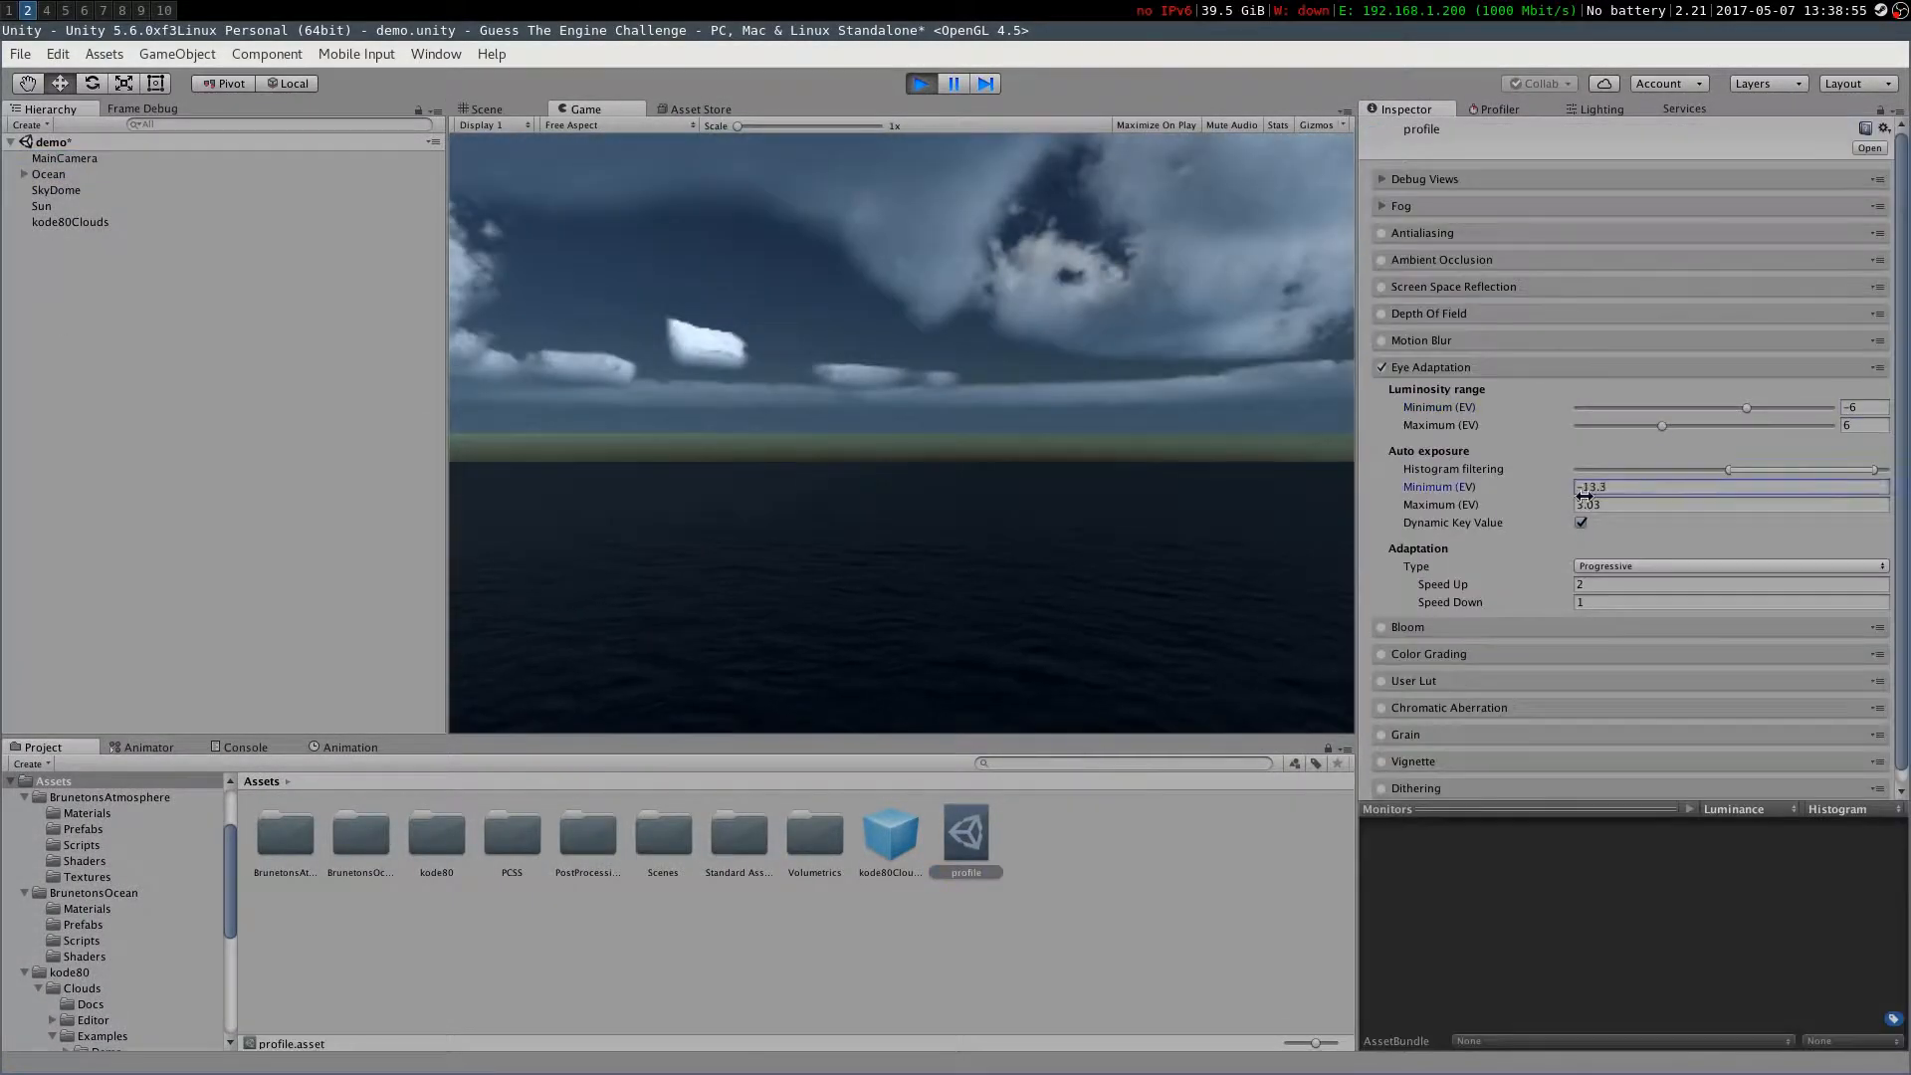
{"action": "left_click", "coordinate": [48, 174]}
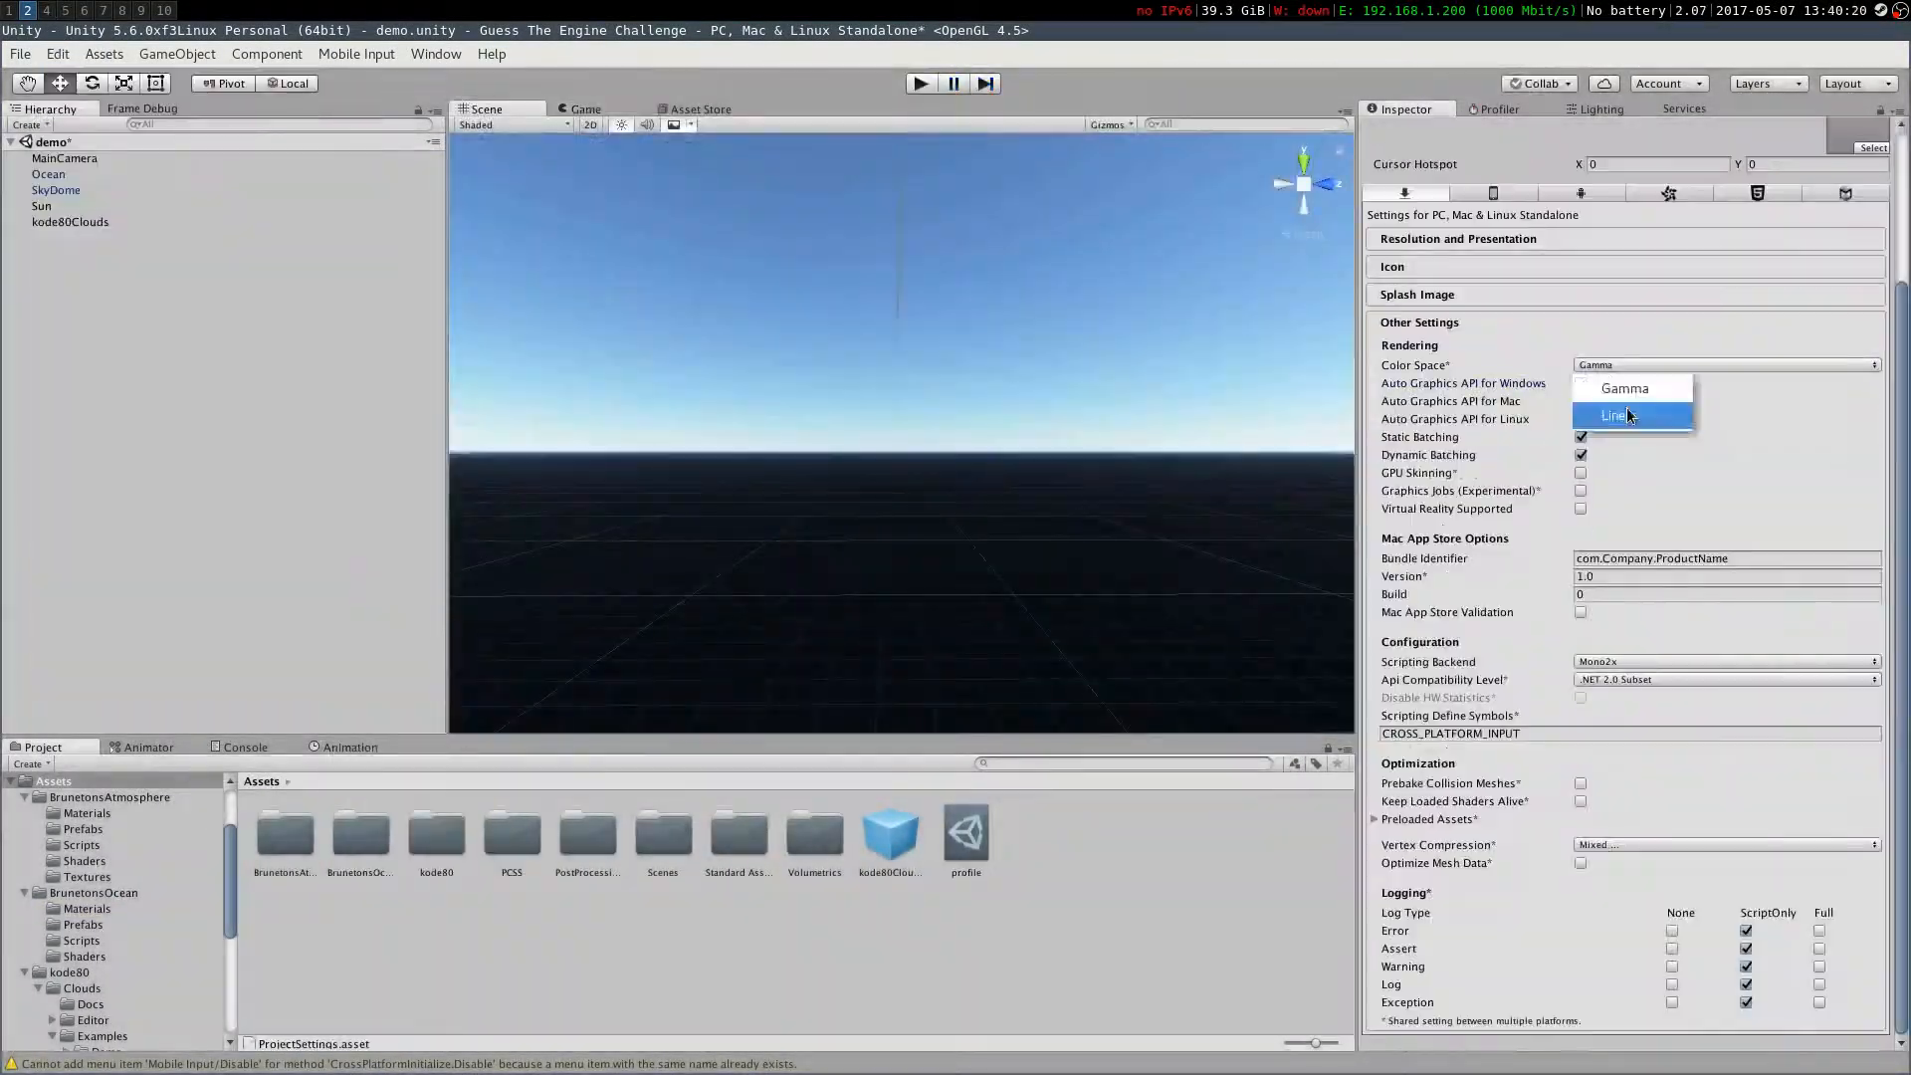
{"action": "left_click", "coordinate": [1626, 412]}
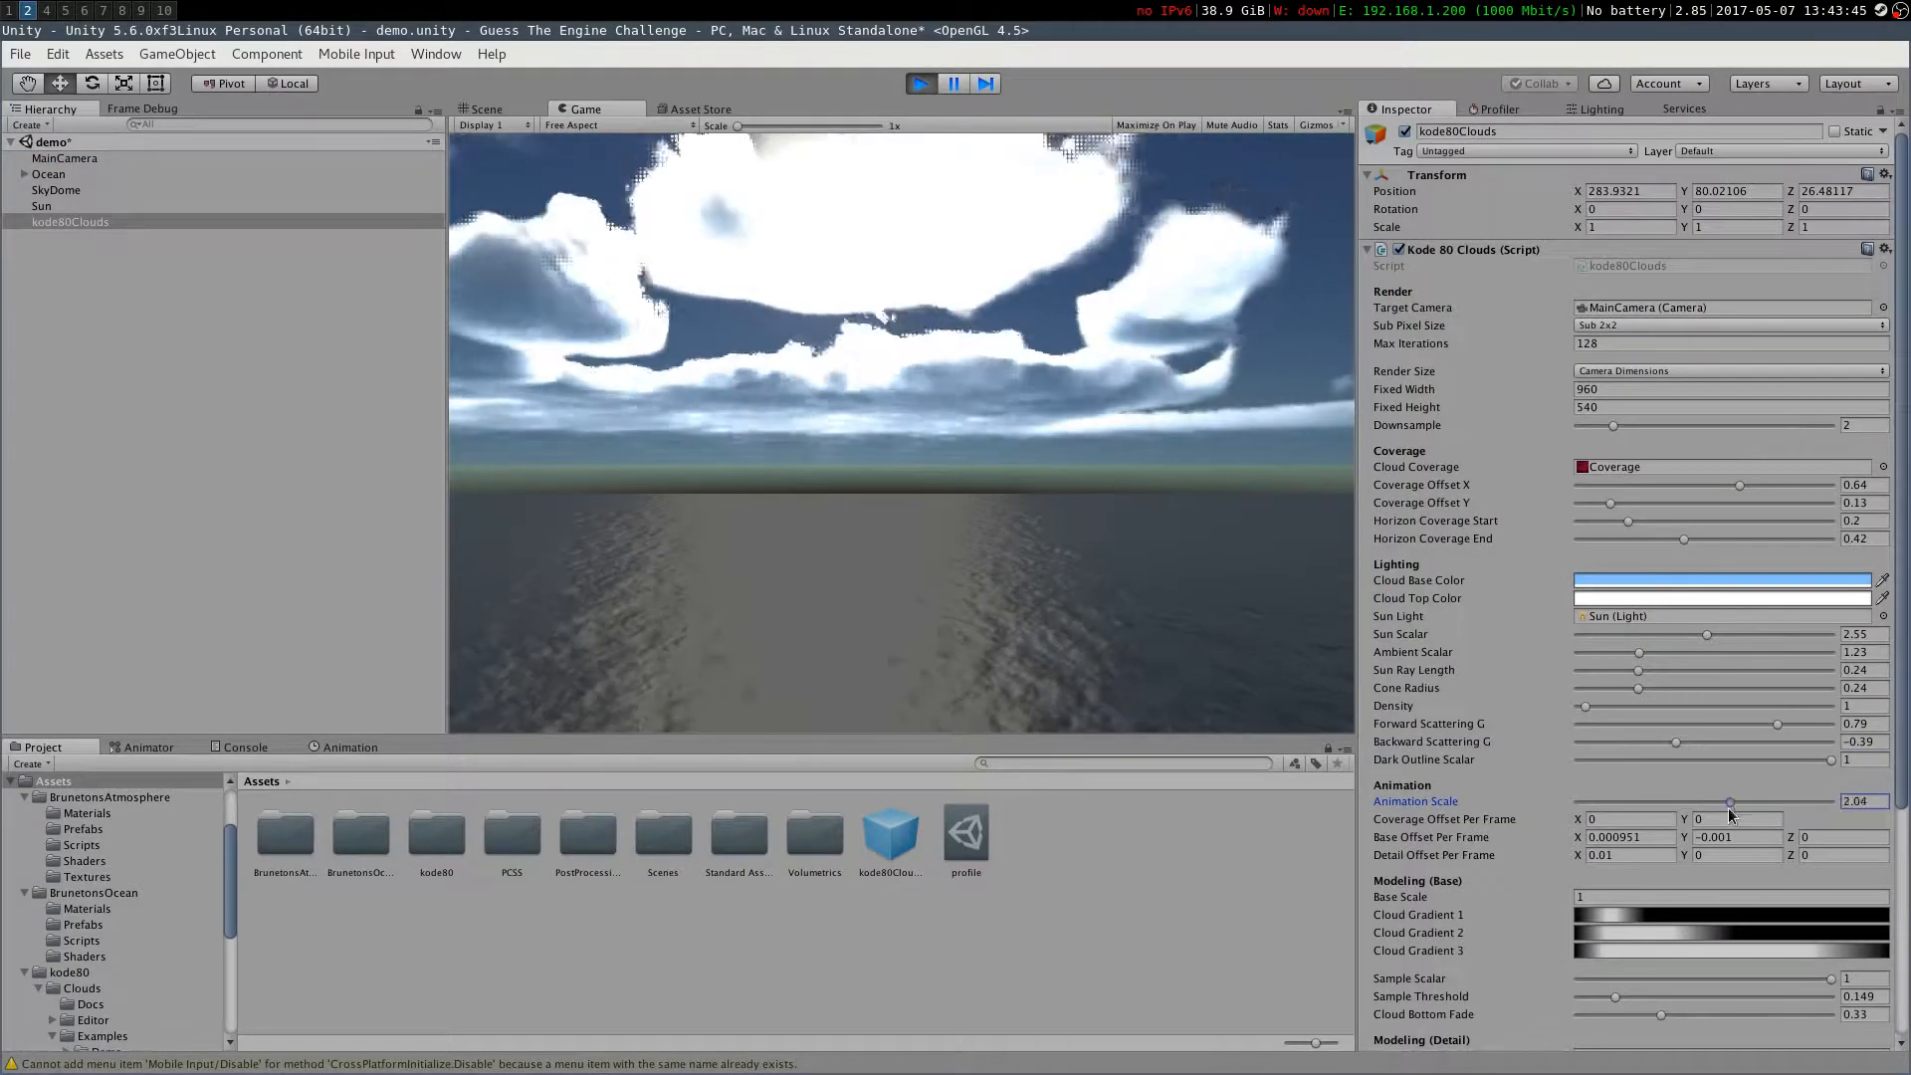
{"action": "scroll", "coordinate": [1771, 989], "scroll_direction": "down", "scroll_amount": 3}
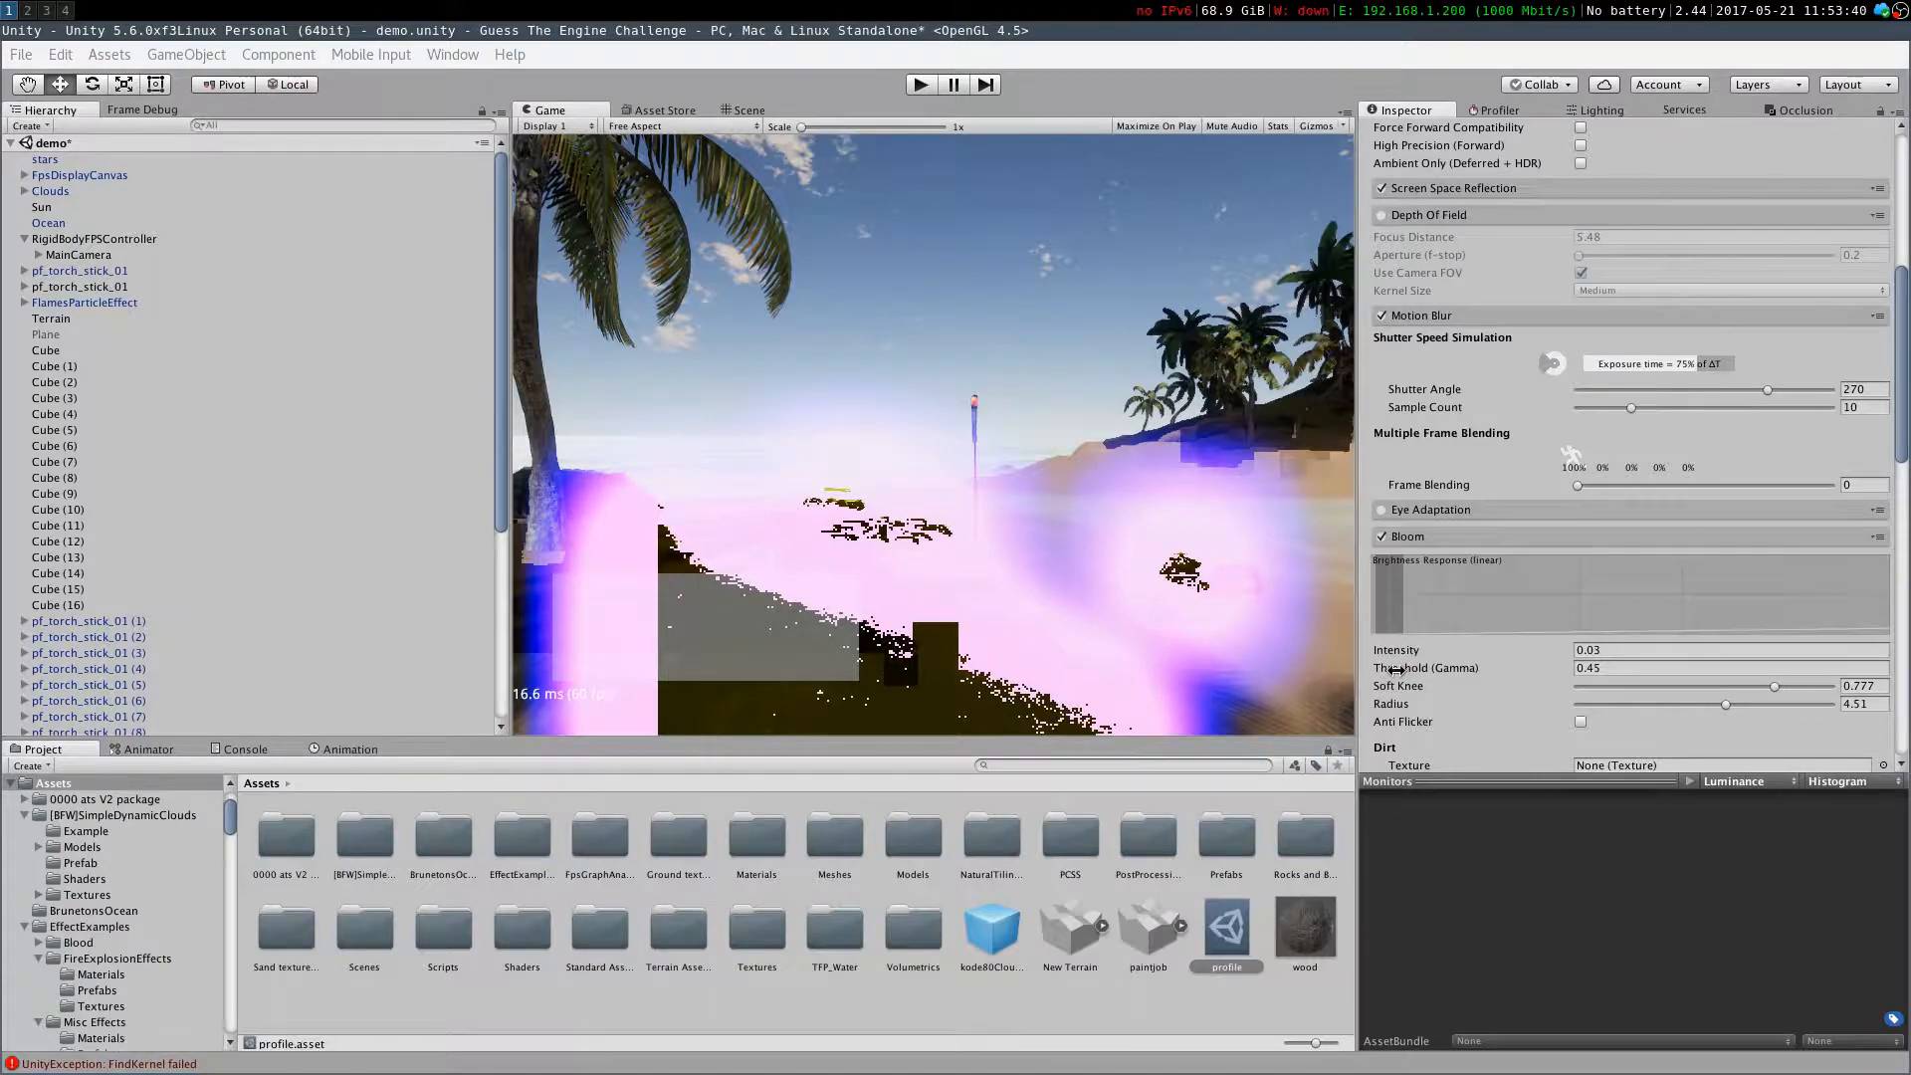
{"action": "left_click_drag", "start_coordinate": [1395, 667], "coordinate": [1407, 669]}
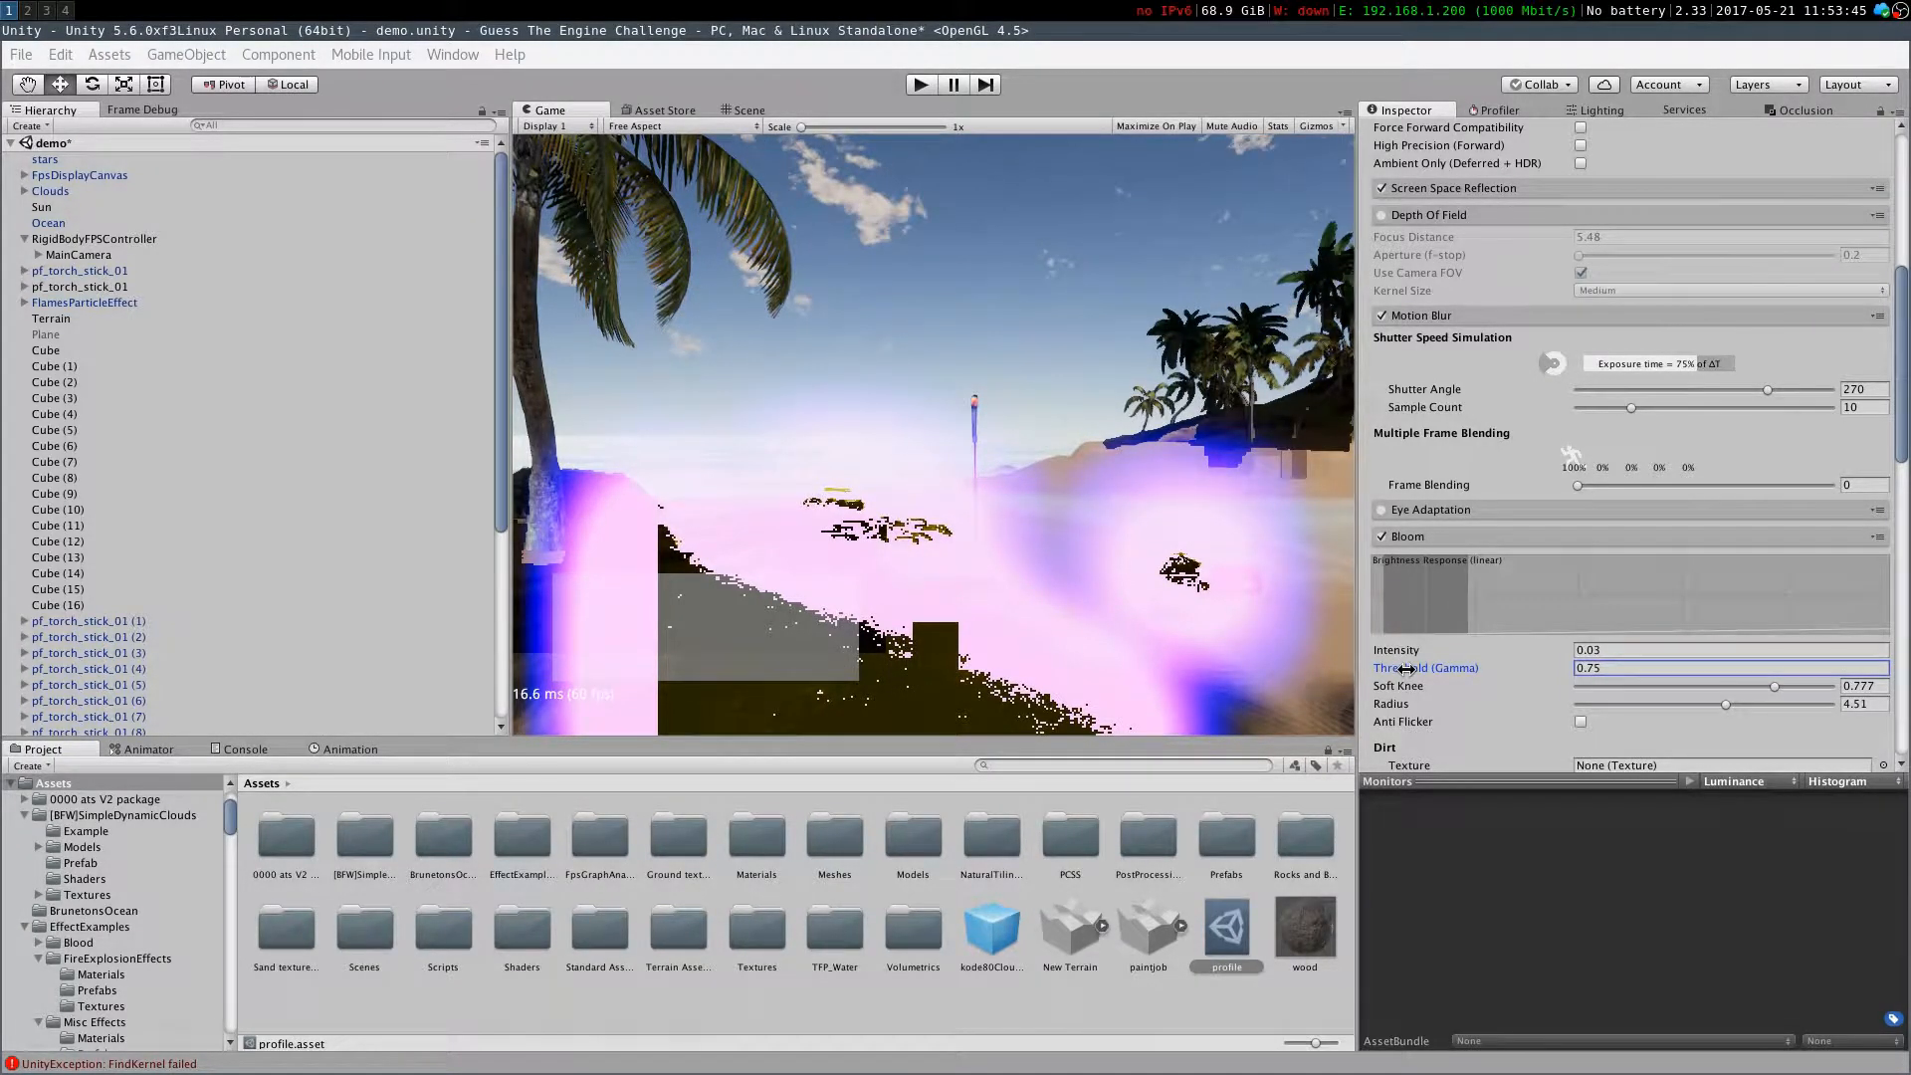
{"action": "left_click", "coordinate": [1632, 650]}
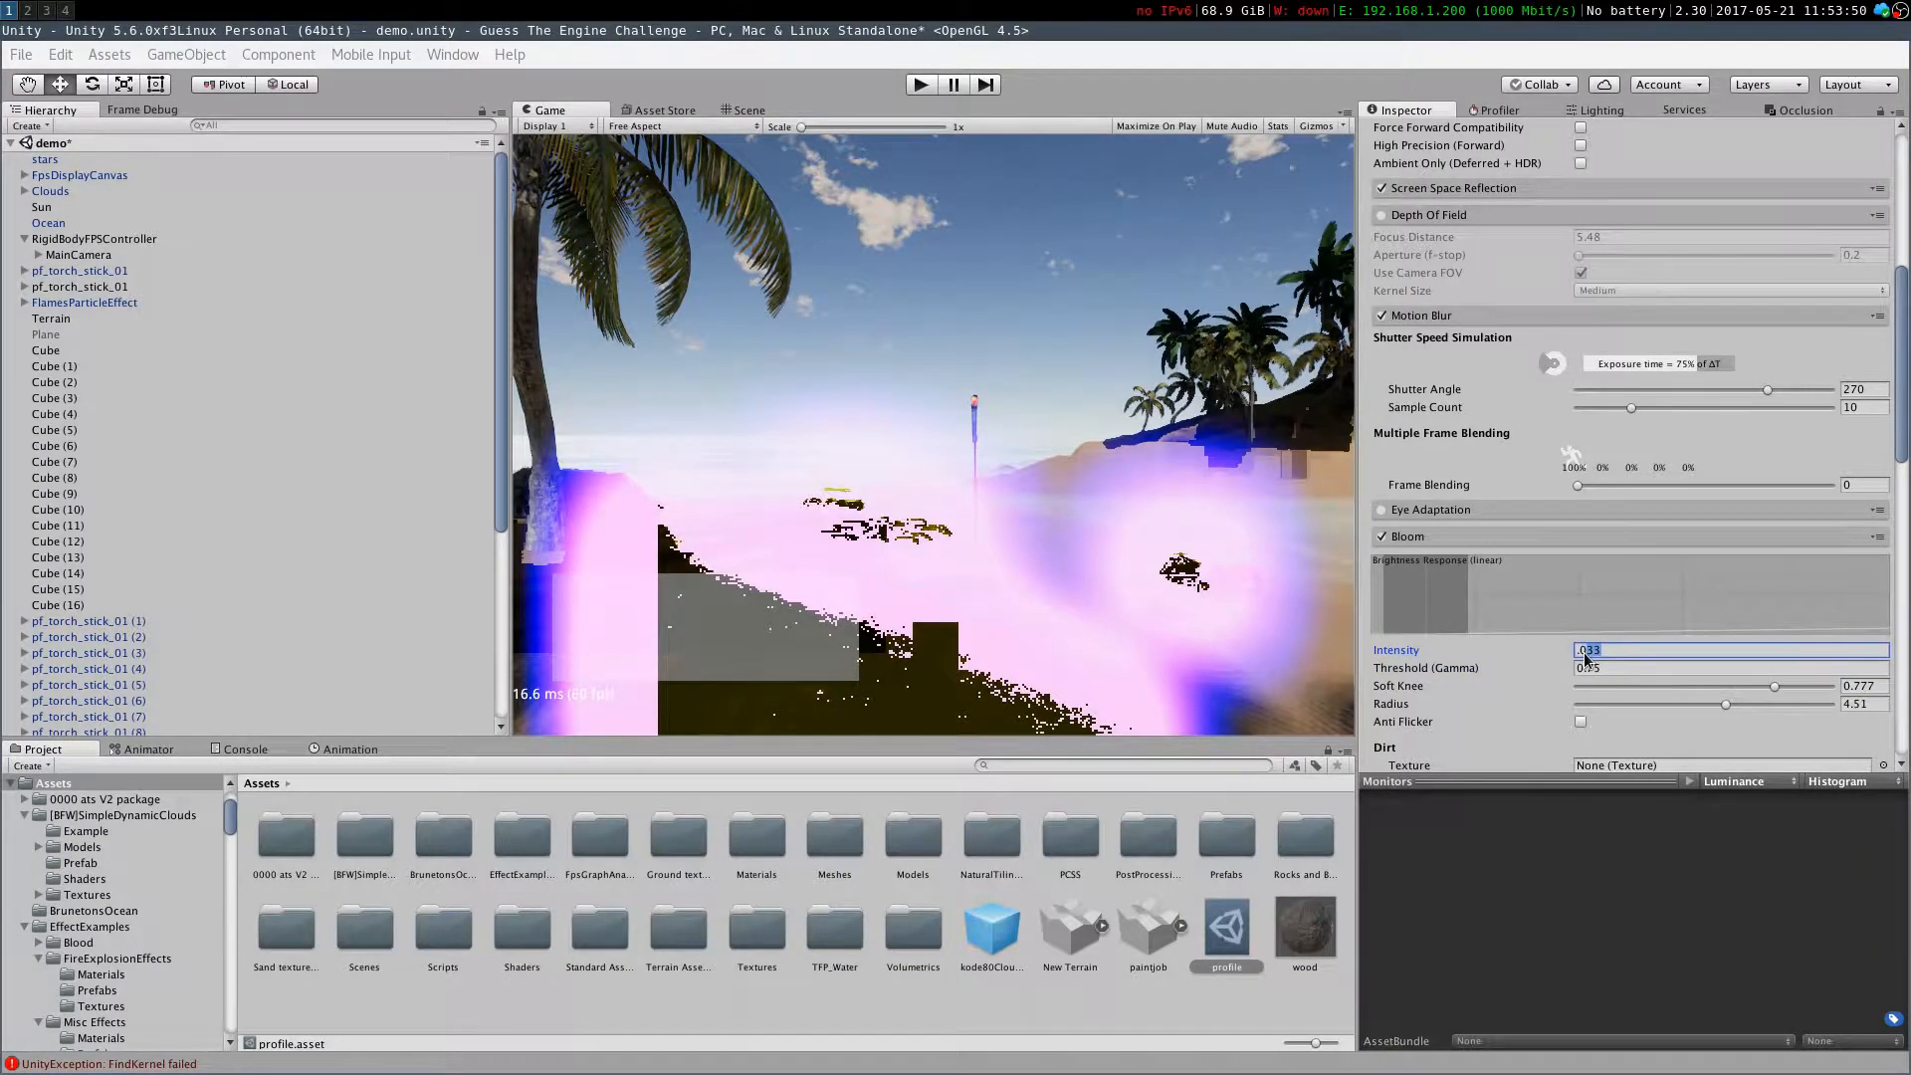
{"action": "type", "text": ".05"}
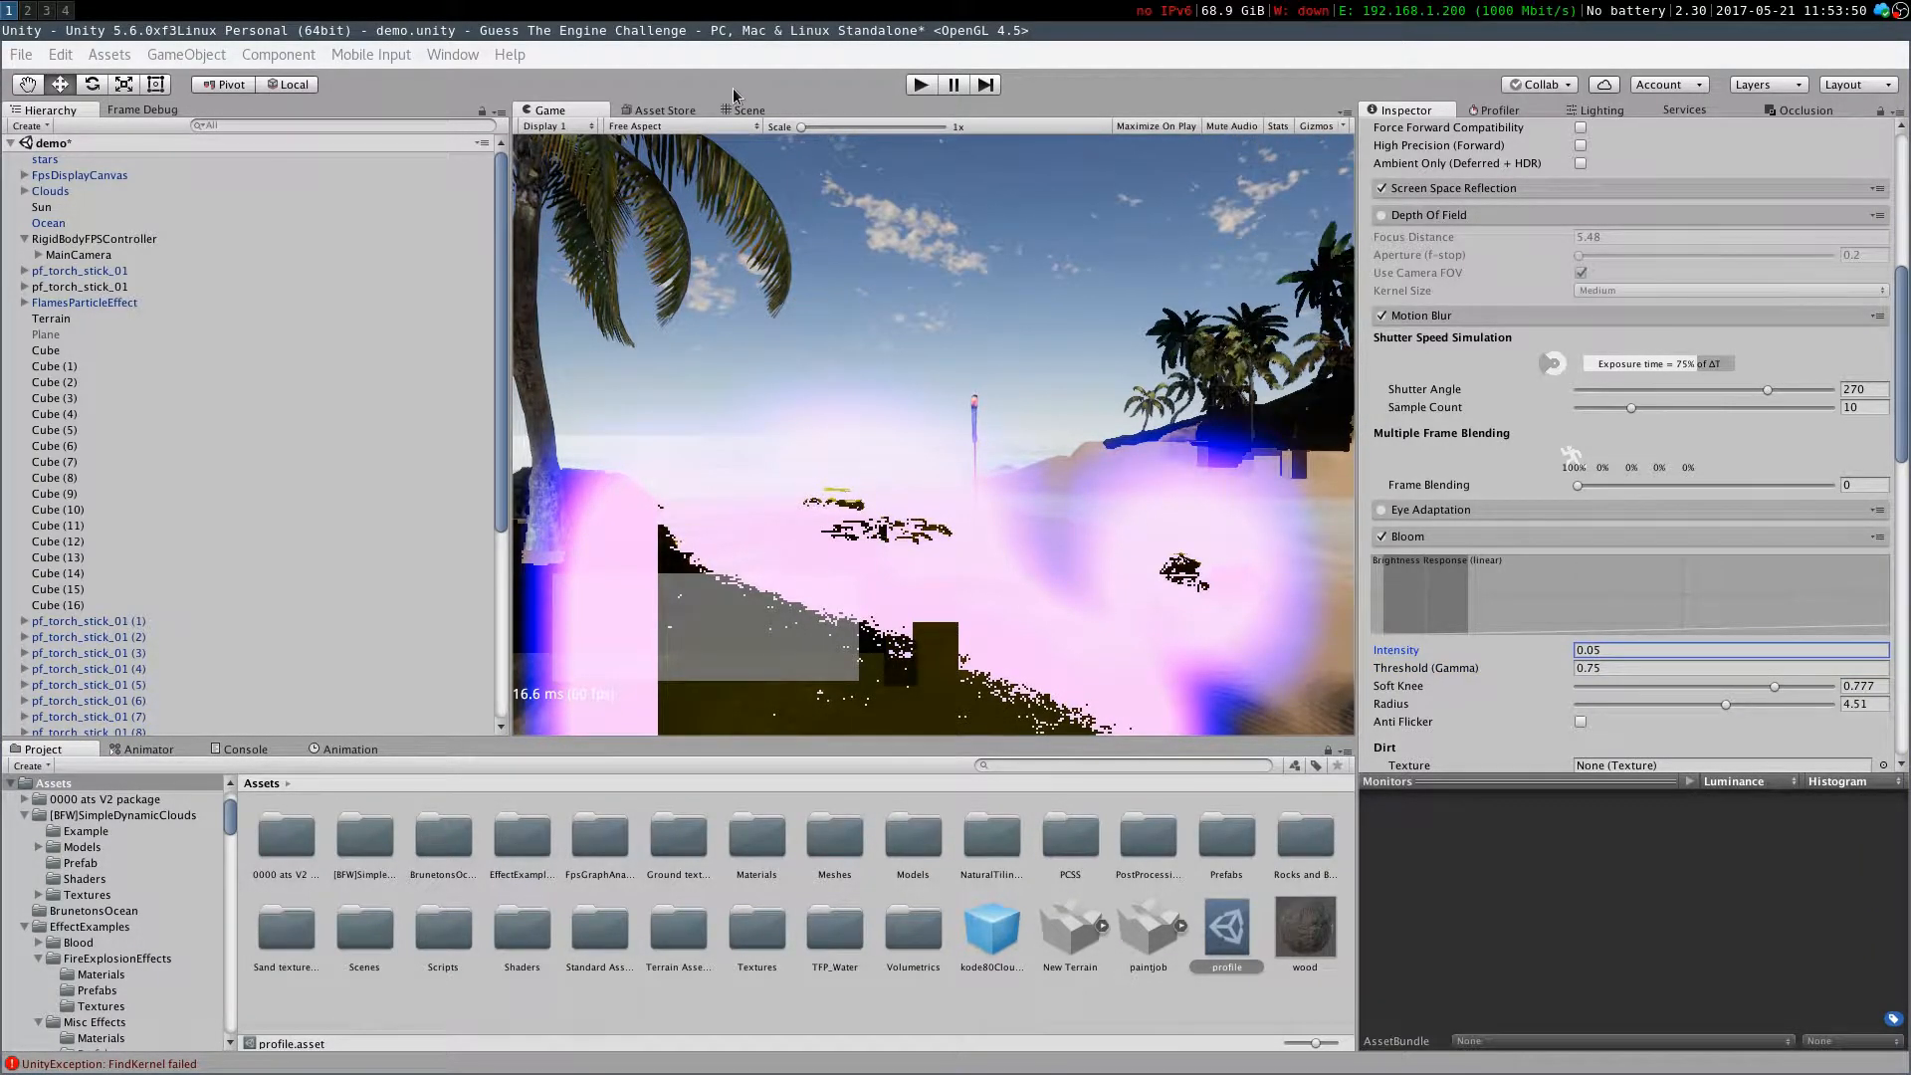
Enable Bloom's Anti Flicker option, toggling it repeatedly while comparing the Scene and Game views
{"action": "left_click", "coordinate": [774, 108]}
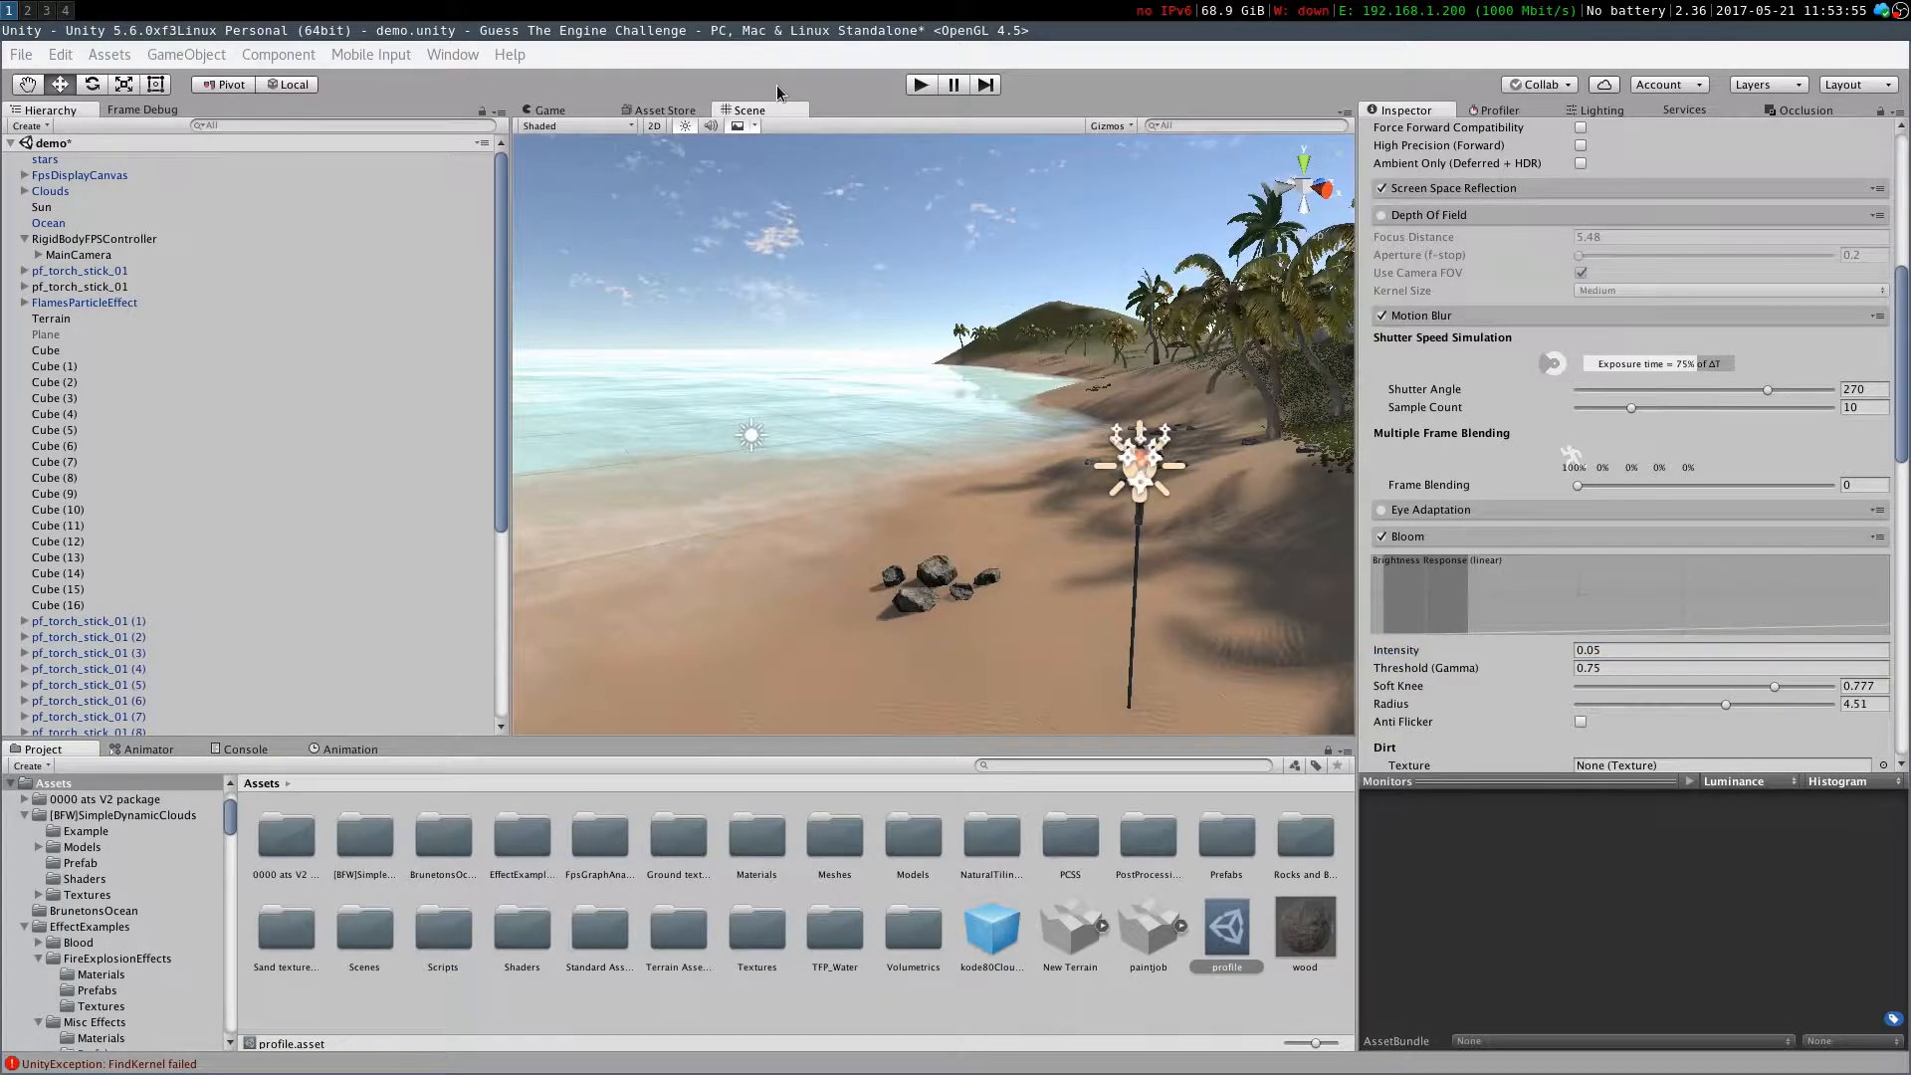
{"action": "left_click", "coordinate": [1580, 722]}
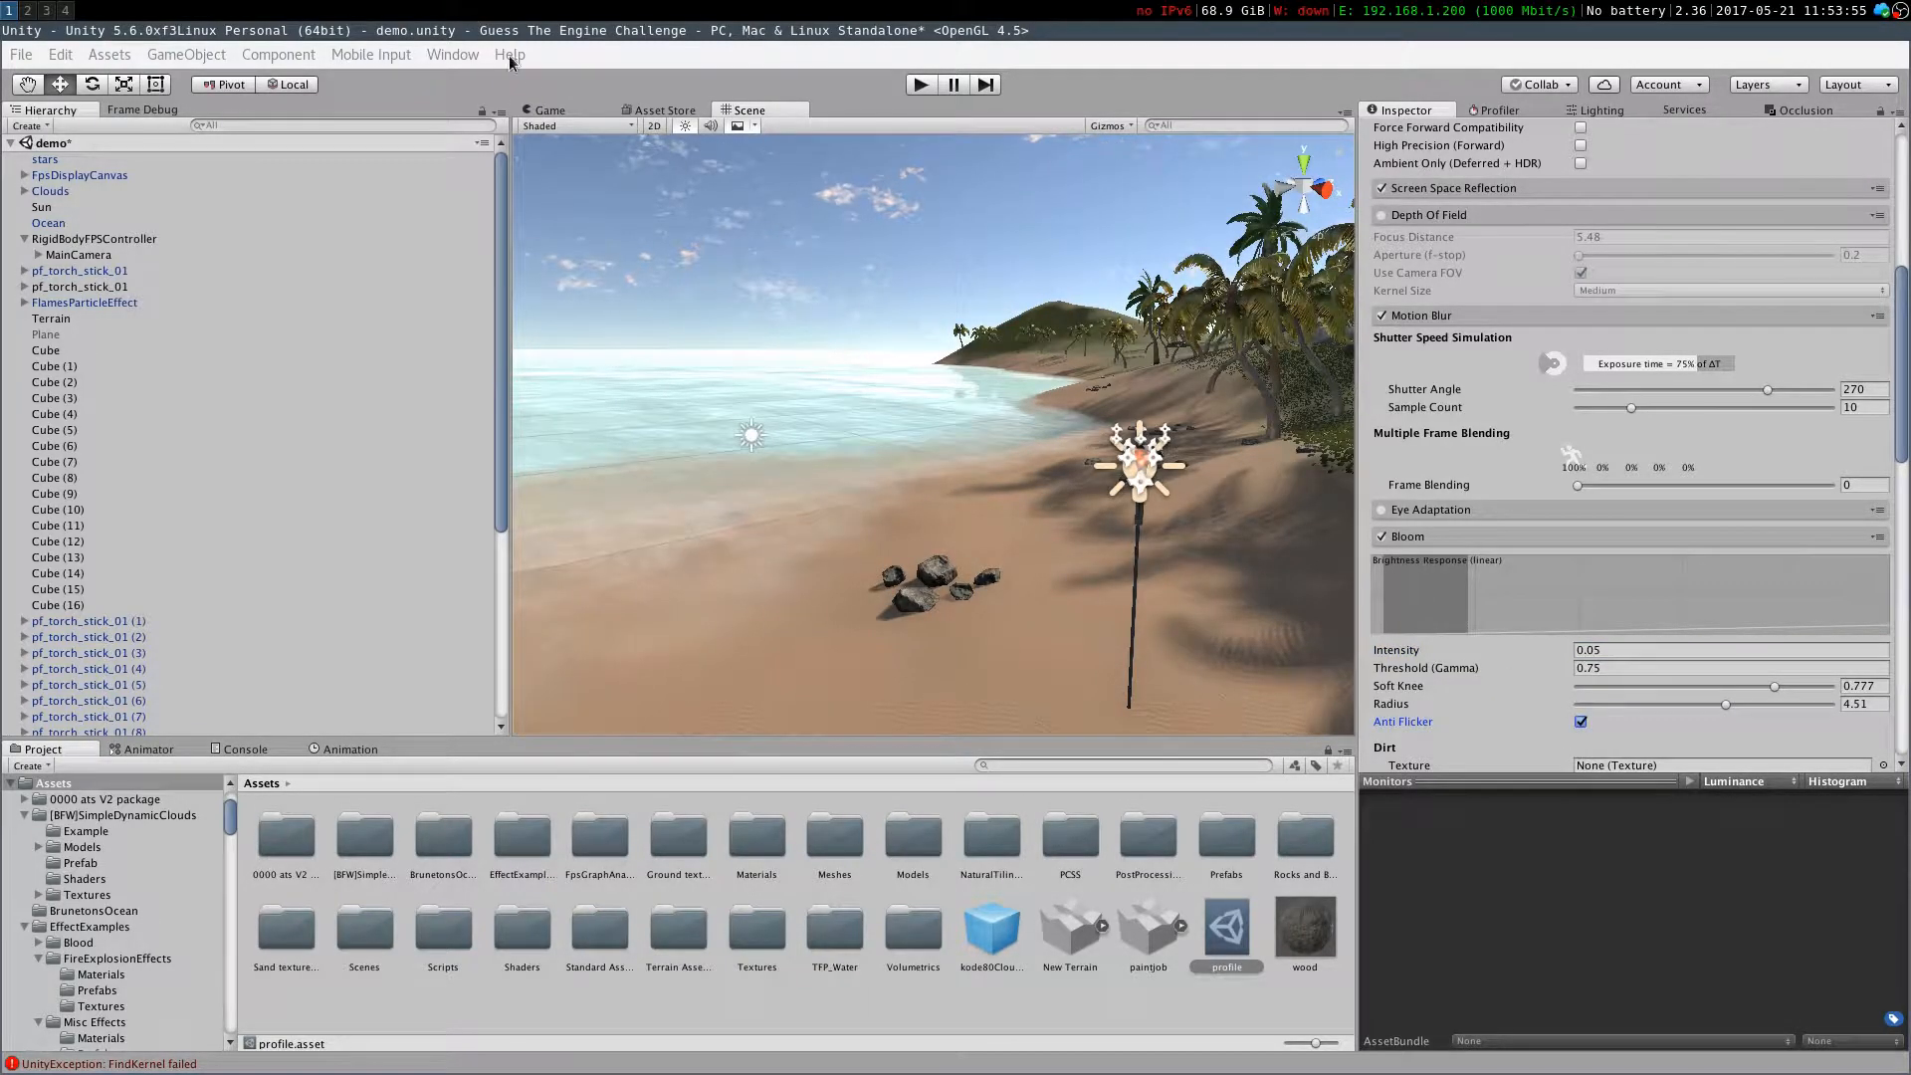
{"action": "left_click", "coordinate": [555, 109]}
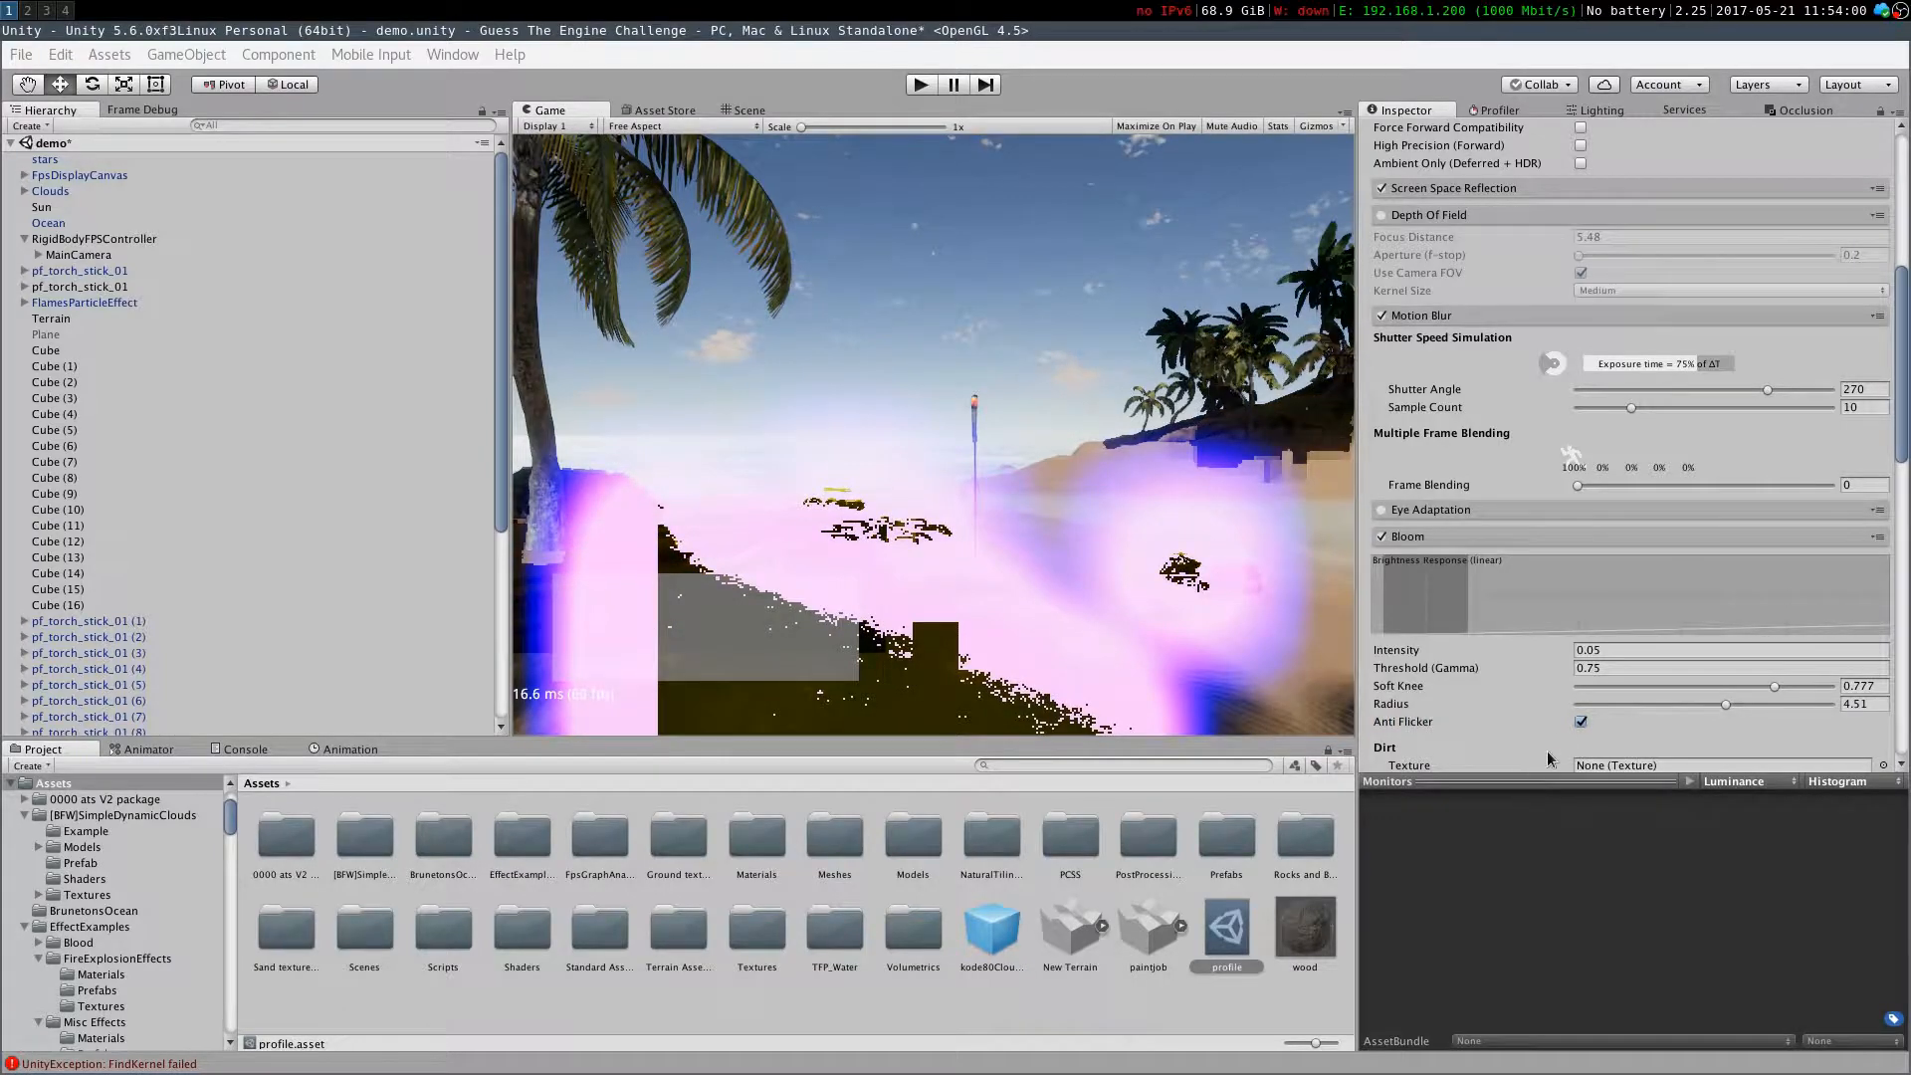
{"action": "left_click", "coordinate": [1588, 721]}
{"action": "left_click", "coordinate": [1587, 721]}
{"action": "left_click", "coordinate": [1587, 721]}
{"action": "left_click", "coordinate": [1587, 720]}
{"action": "left_click", "coordinate": [1588, 722]}
{"action": "scroll", "coordinate": [1588, 726], "scroll_direction": "down", "scroll_amount": 5}
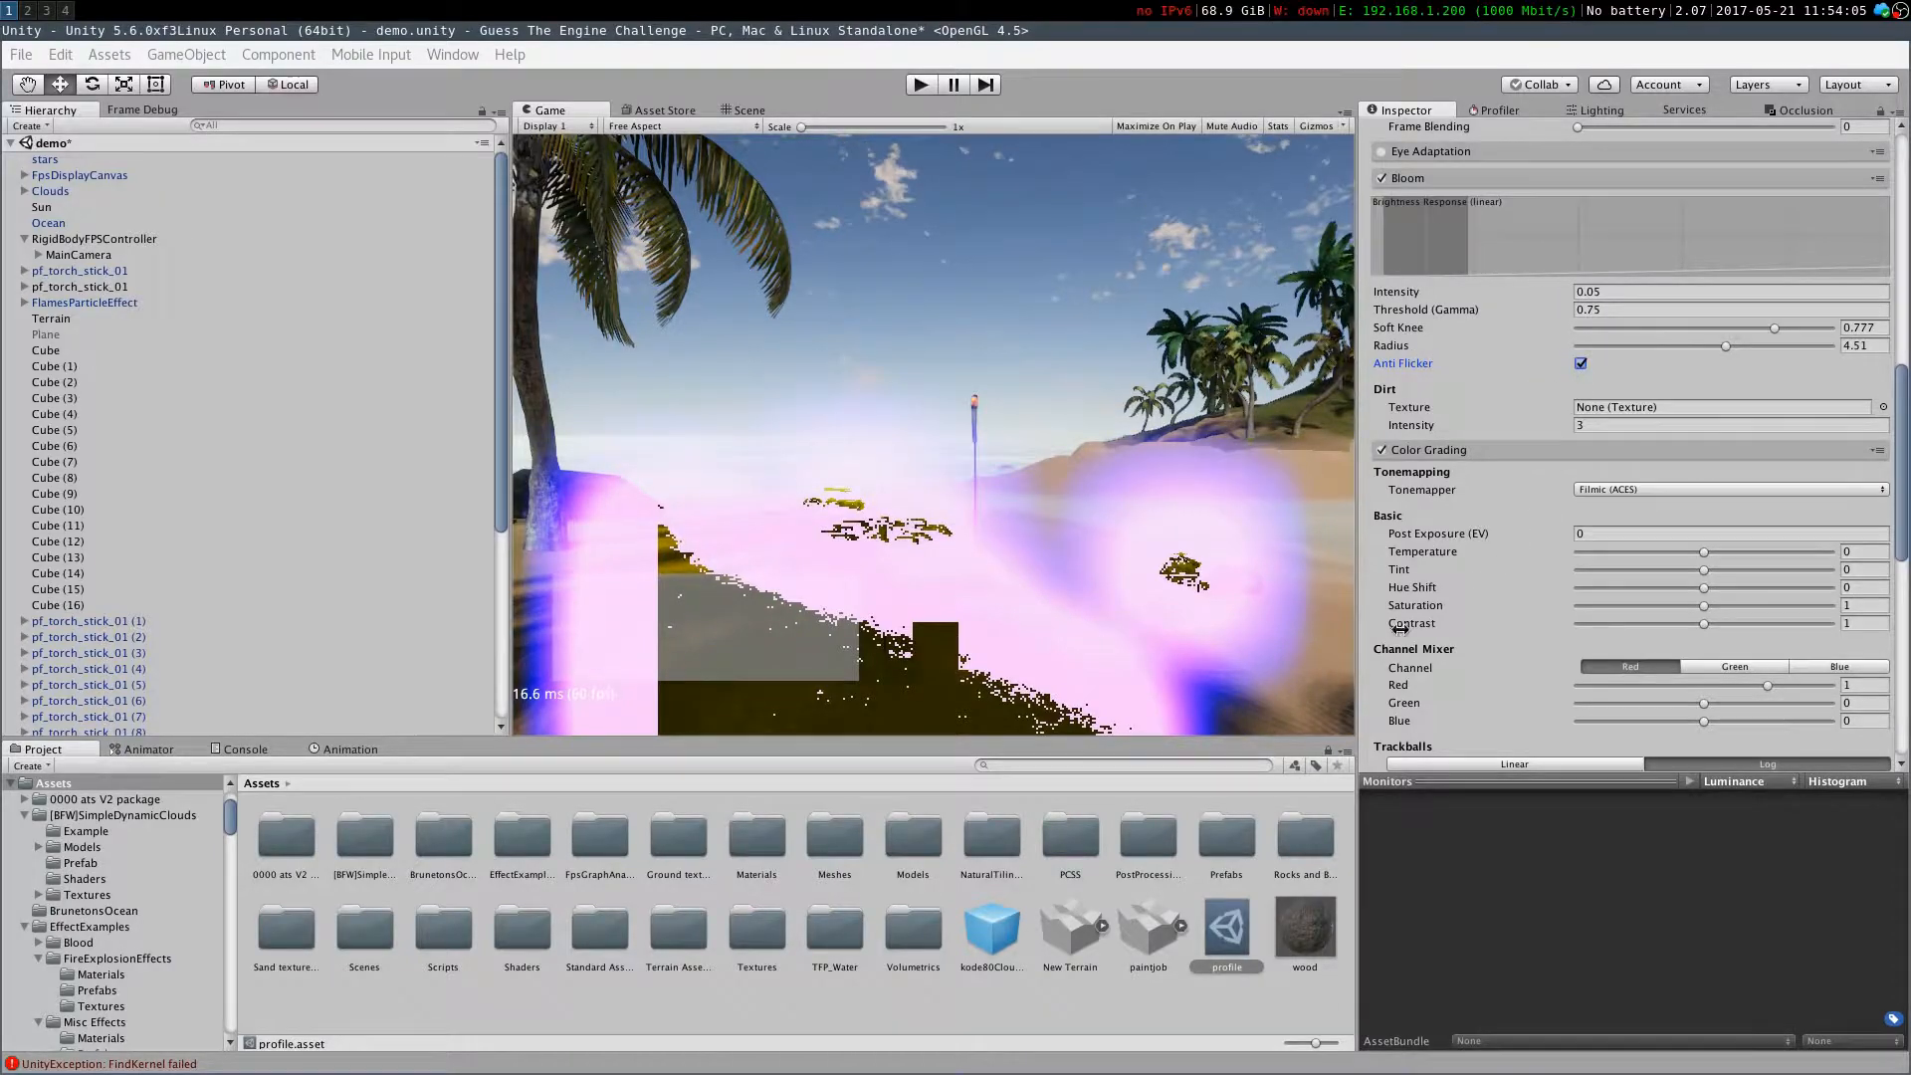
{"action": "left_click", "coordinate": [1579, 364]}
Try enabling Chromatic Aberration in the profile and switch it off again
{"action": "scroll", "coordinate": [1368, 542], "scroll_direction": "down", "scroll_amount": 2}
{"action": "scroll", "coordinate": [1512, 533], "scroll_direction": "down", "scroll_amount": 8}
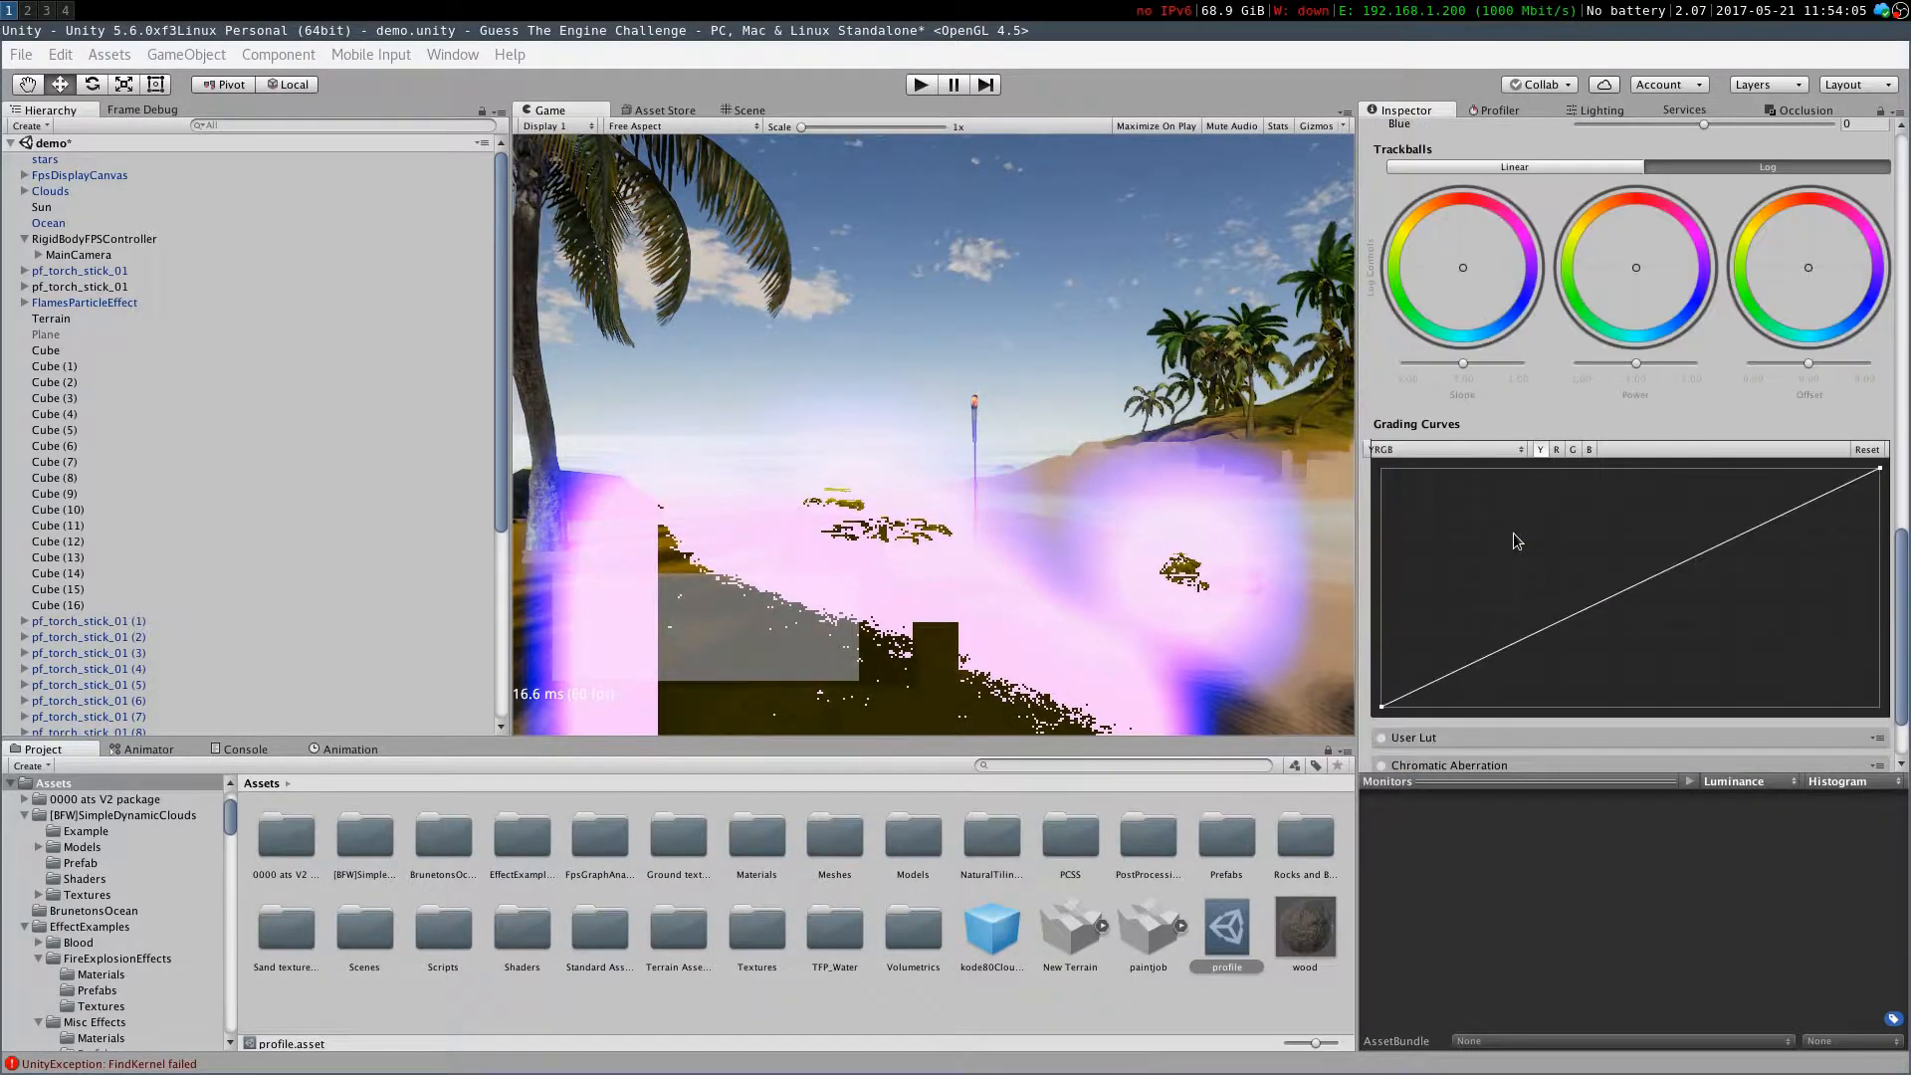
{"action": "scroll", "coordinate": [1419, 629], "scroll_direction": "down", "scroll_amount": 1}
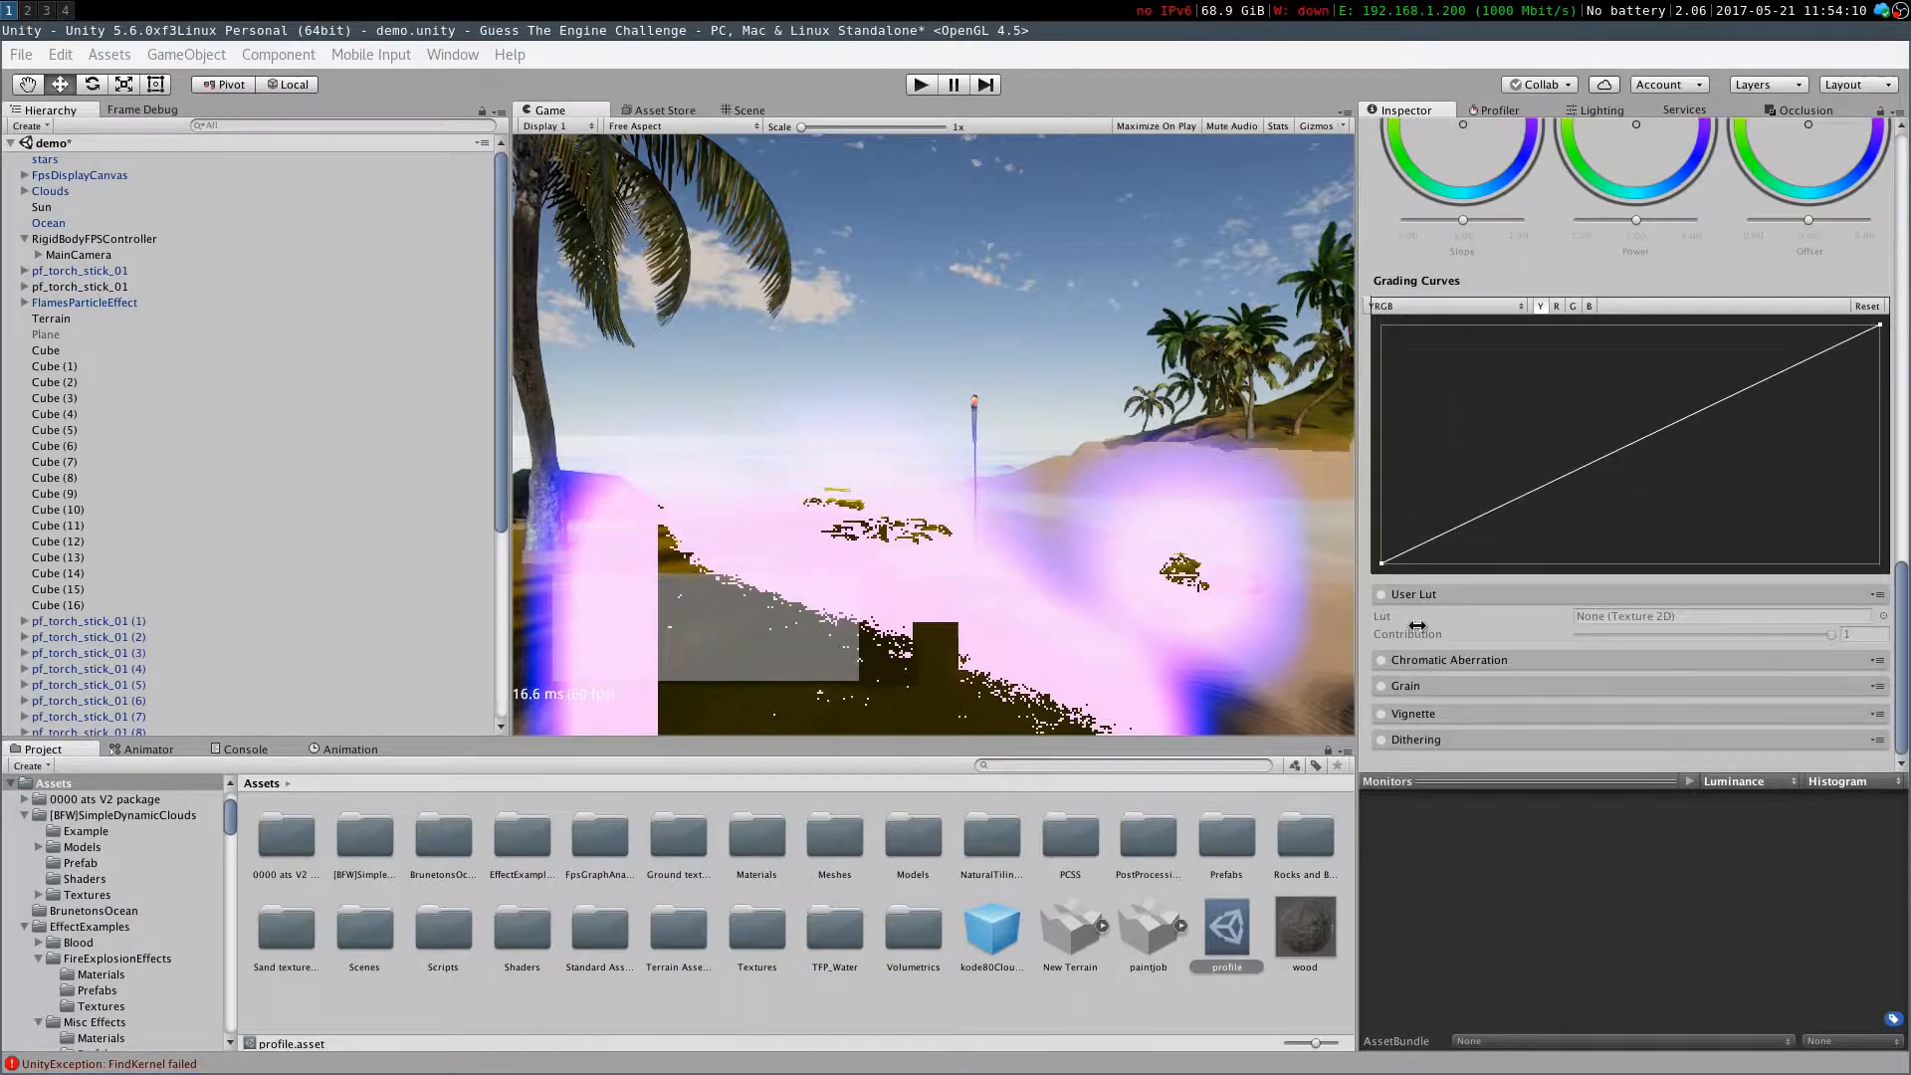
{"action": "left_click", "coordinate": [1394, 663]}
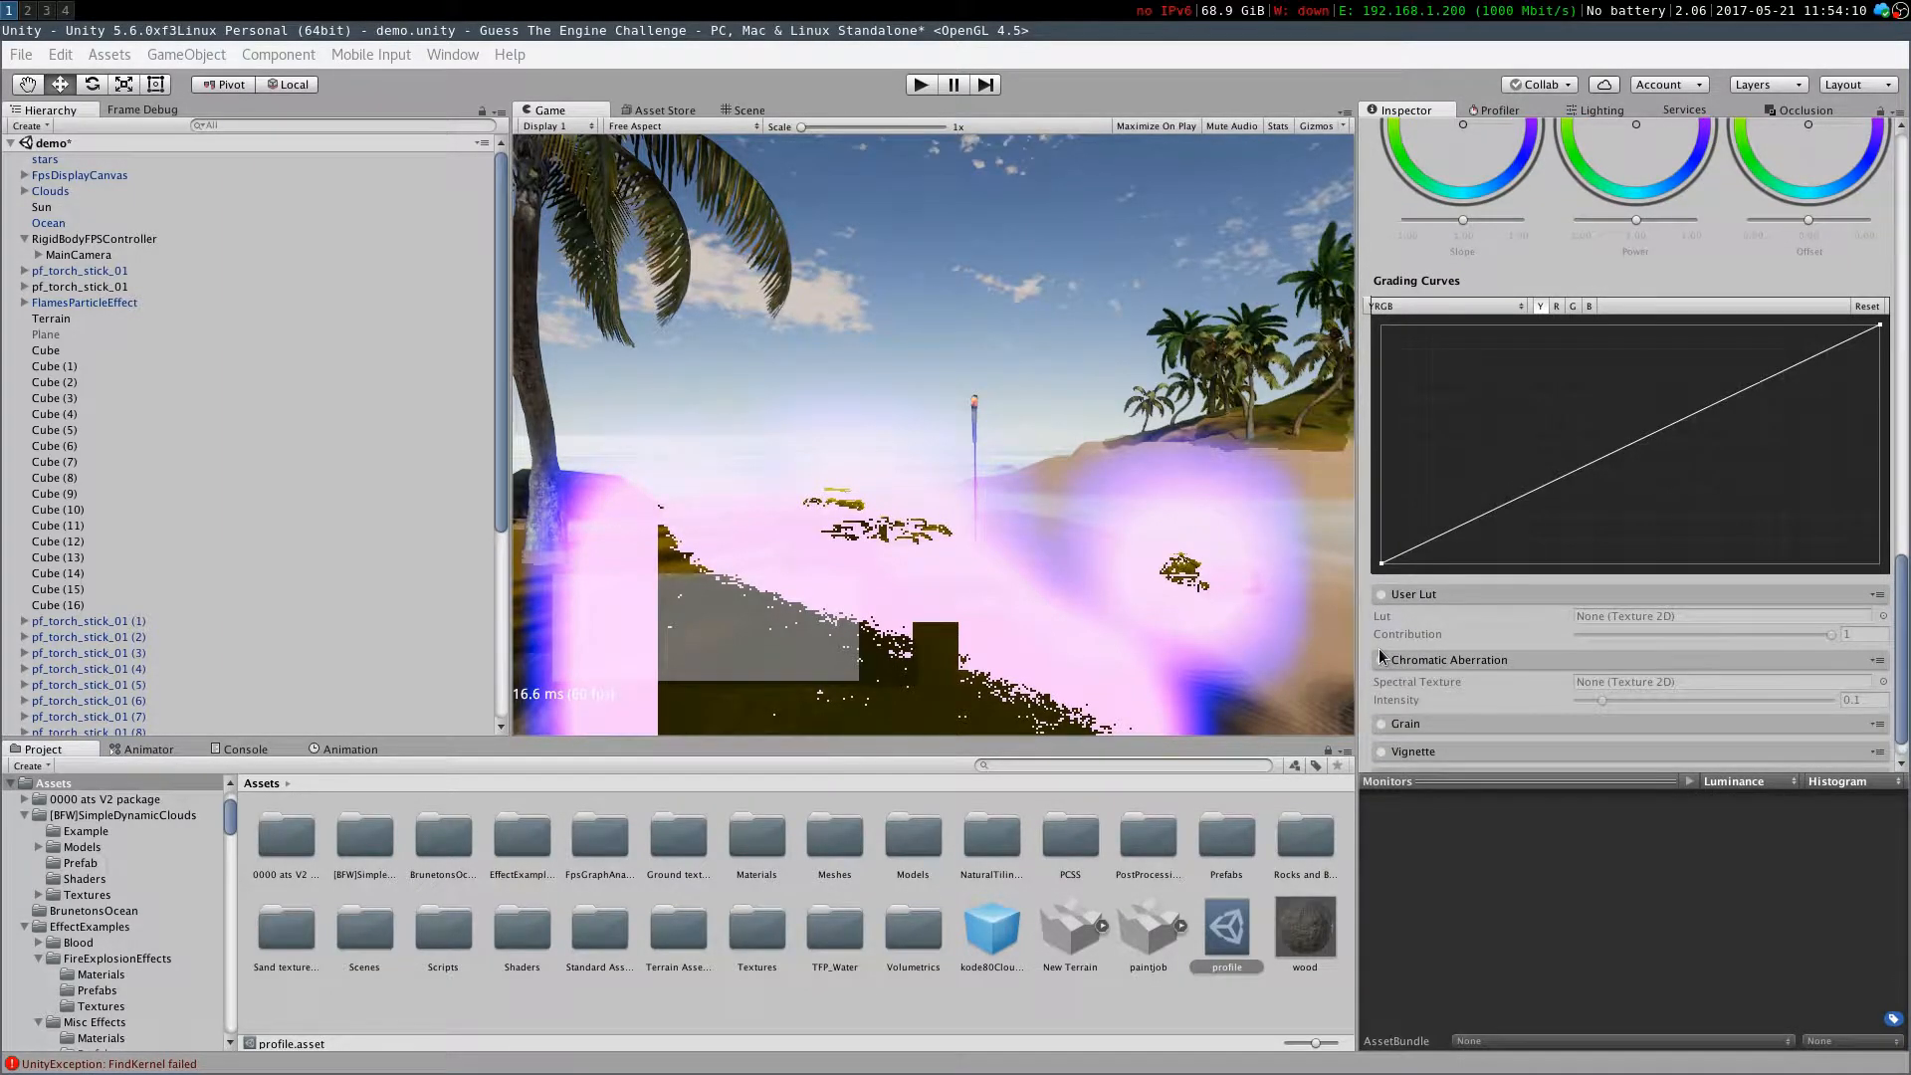
{"action": "left_click", "coordinate": [1381, 661]}
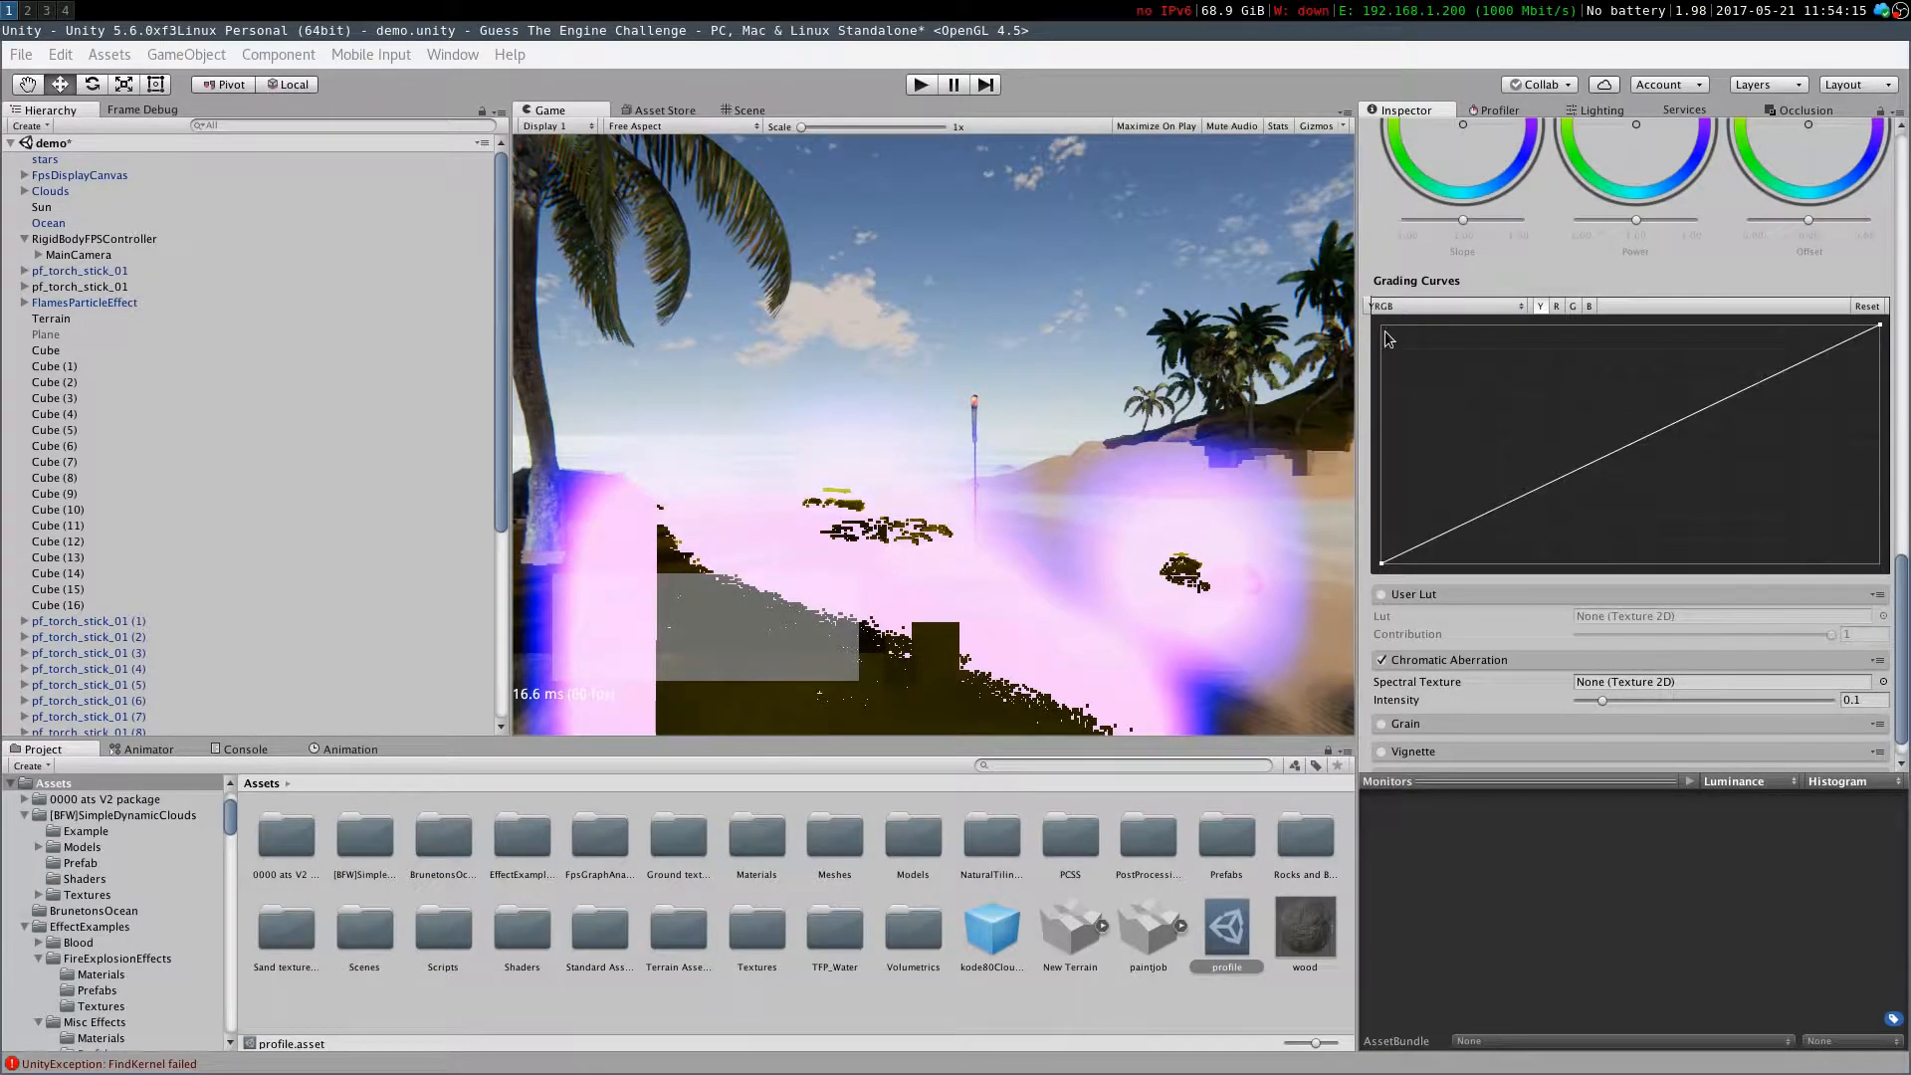
{"action": "left_click", "coordinate": [1380, 660]}
Try enabling Grain with an intensity of about 0.064, then switch Grain off again
{"action": "left_click", "coordinate": [1382, 723]}
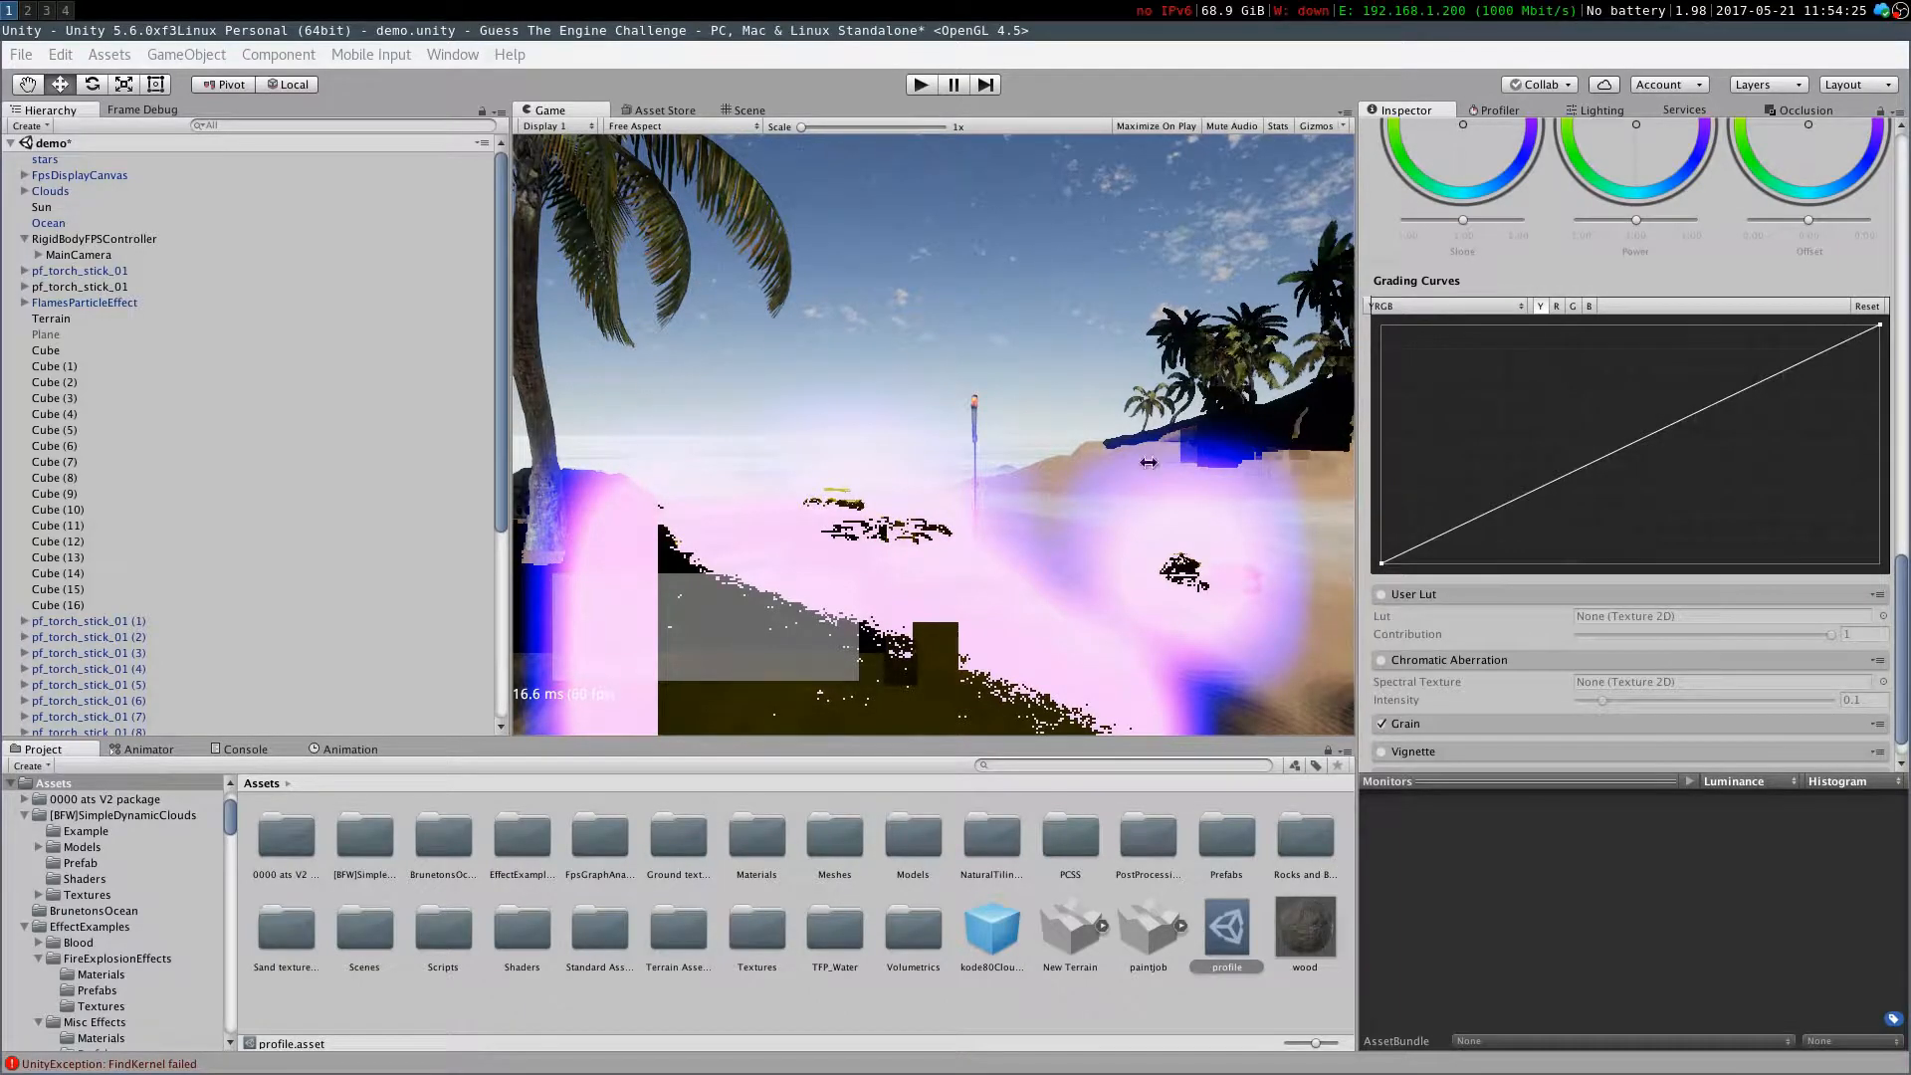
{"action": "left_click", "coordinate": [1420, 732]}
{"action": "scroll", "coordinate": [1612, 652], "scroll_direction": "down", "scroll_amount": 2}
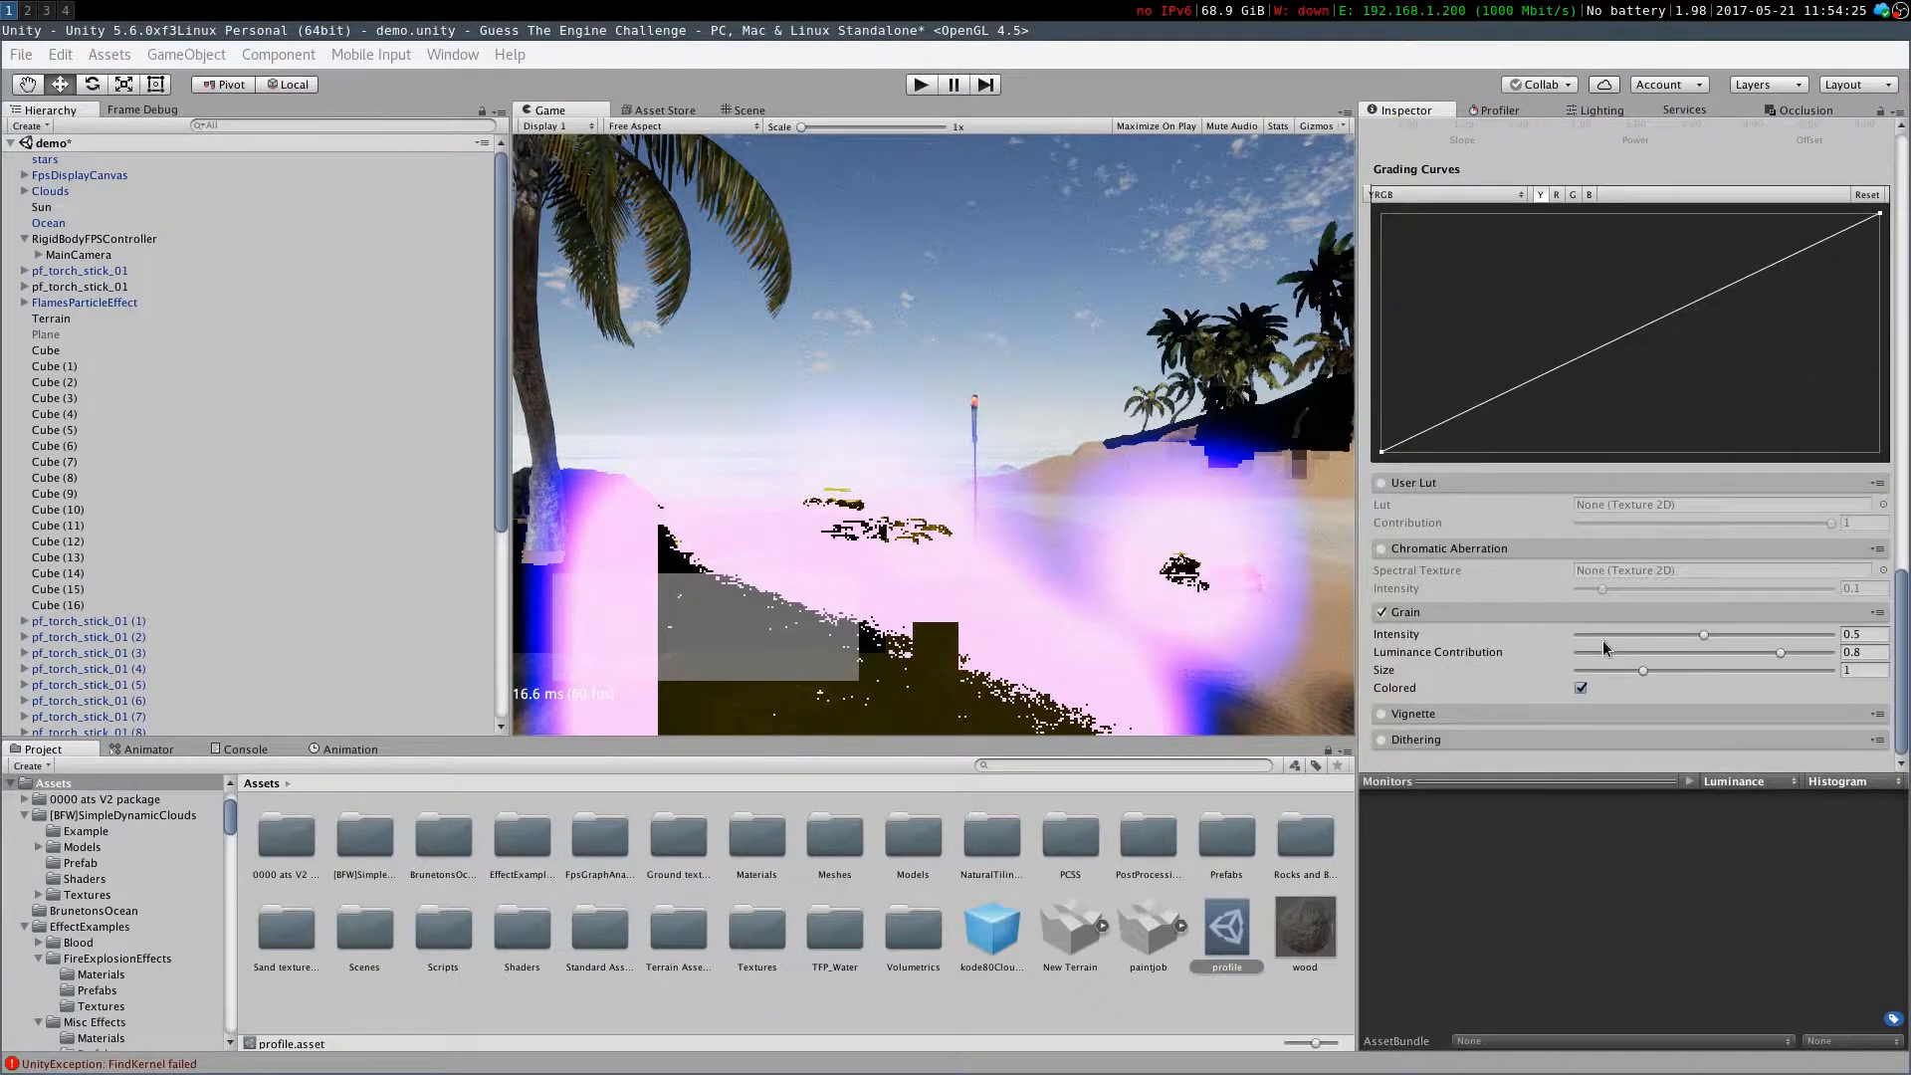
{"action": "left_click", "coordinate": [1593, 635]}
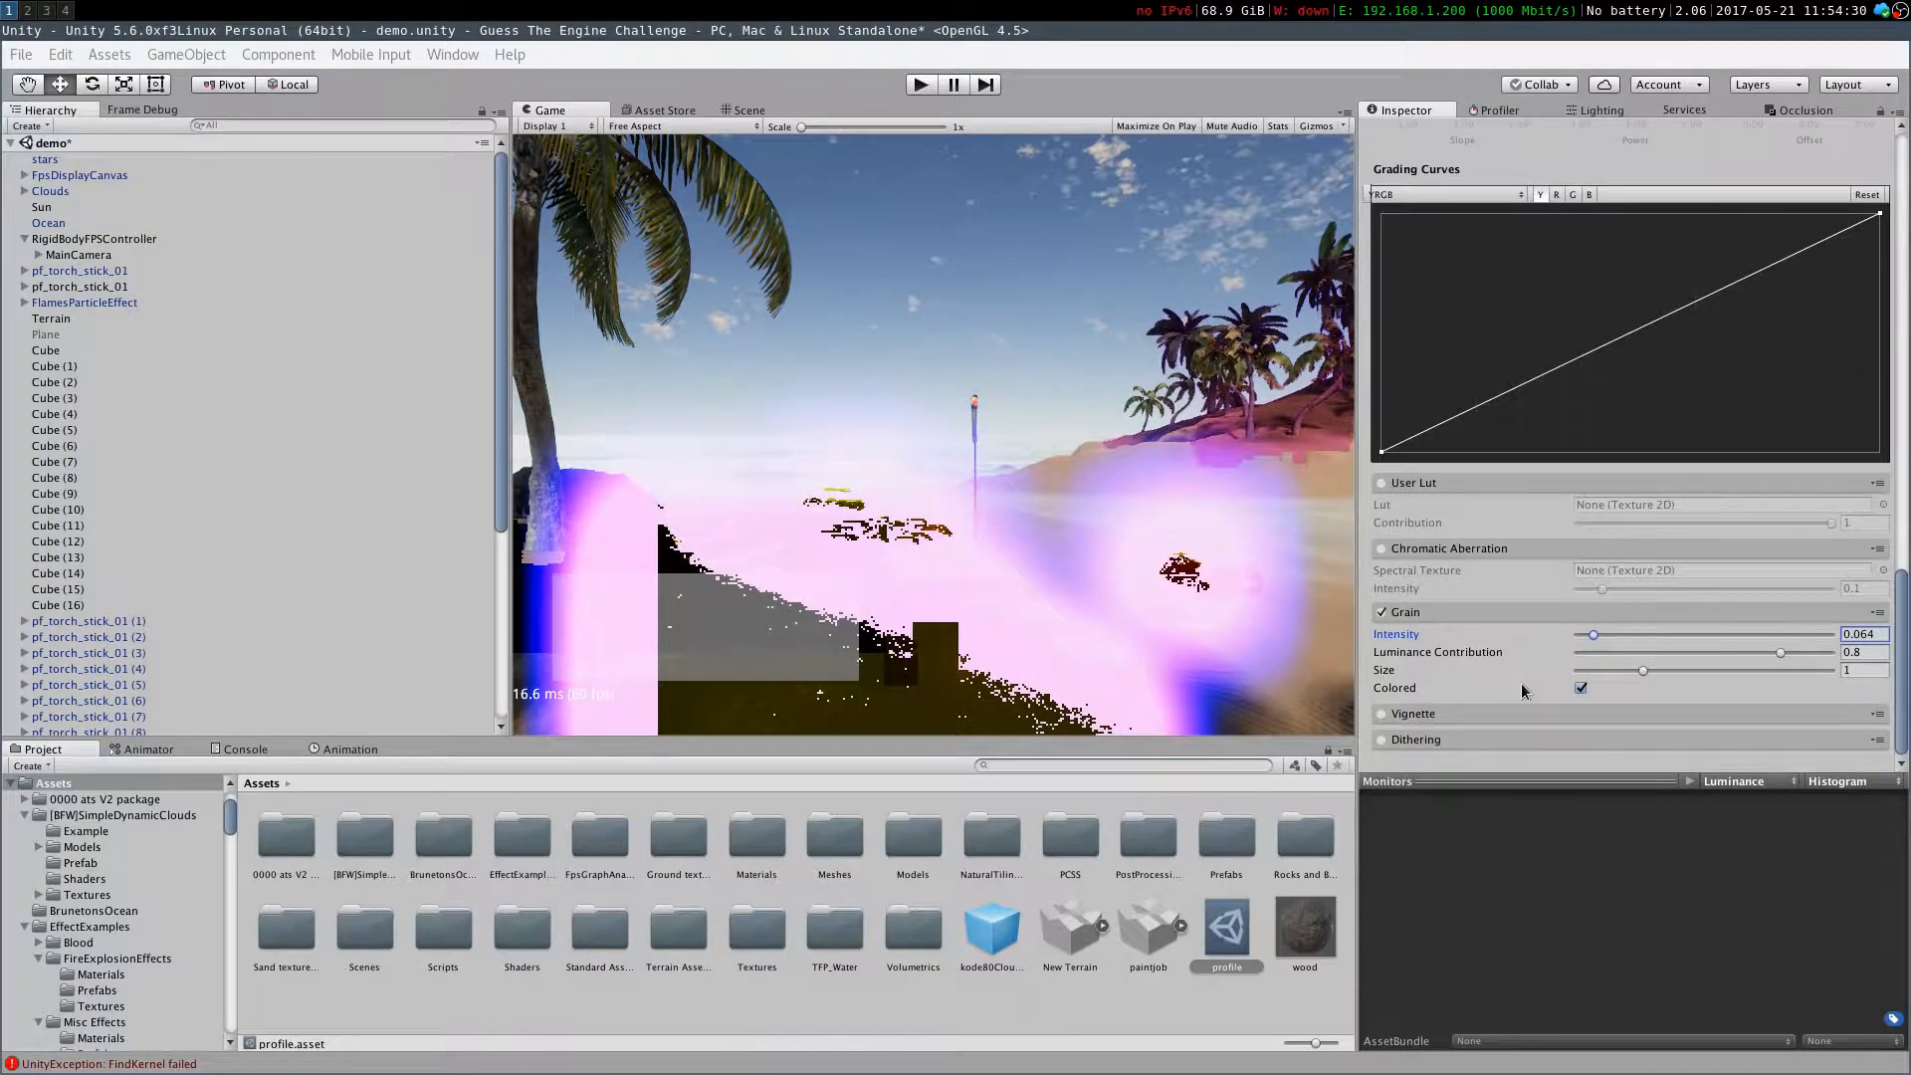
{"action": "left_click", "coordinate": [1379, 612]}
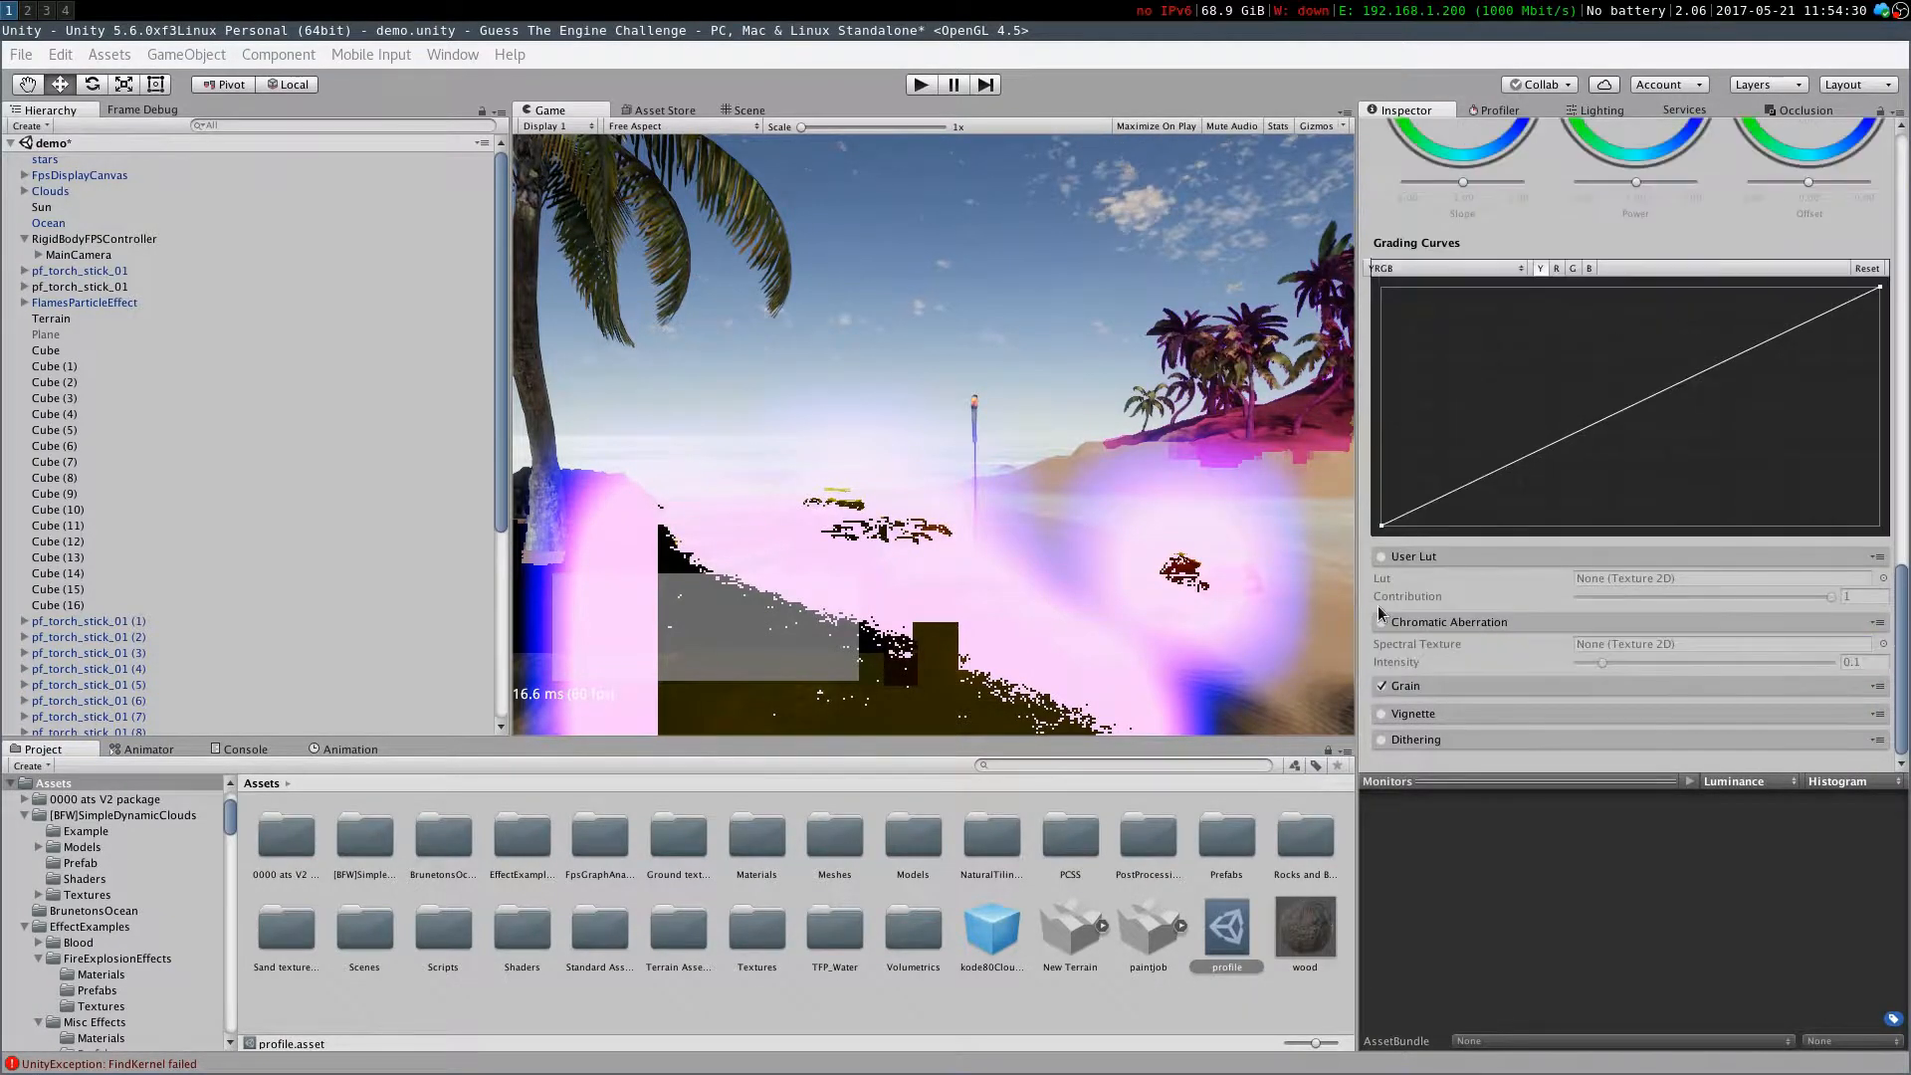
{"action": "left_click", "coordinate": [1381, 686]}
{"action": "left_click", "coordinate": [1381, 687]}
Try toggling Vignette and Dithering on and off, leaving both effects disabled
{"action": "left_click", "coordinate": [1381, 714]}
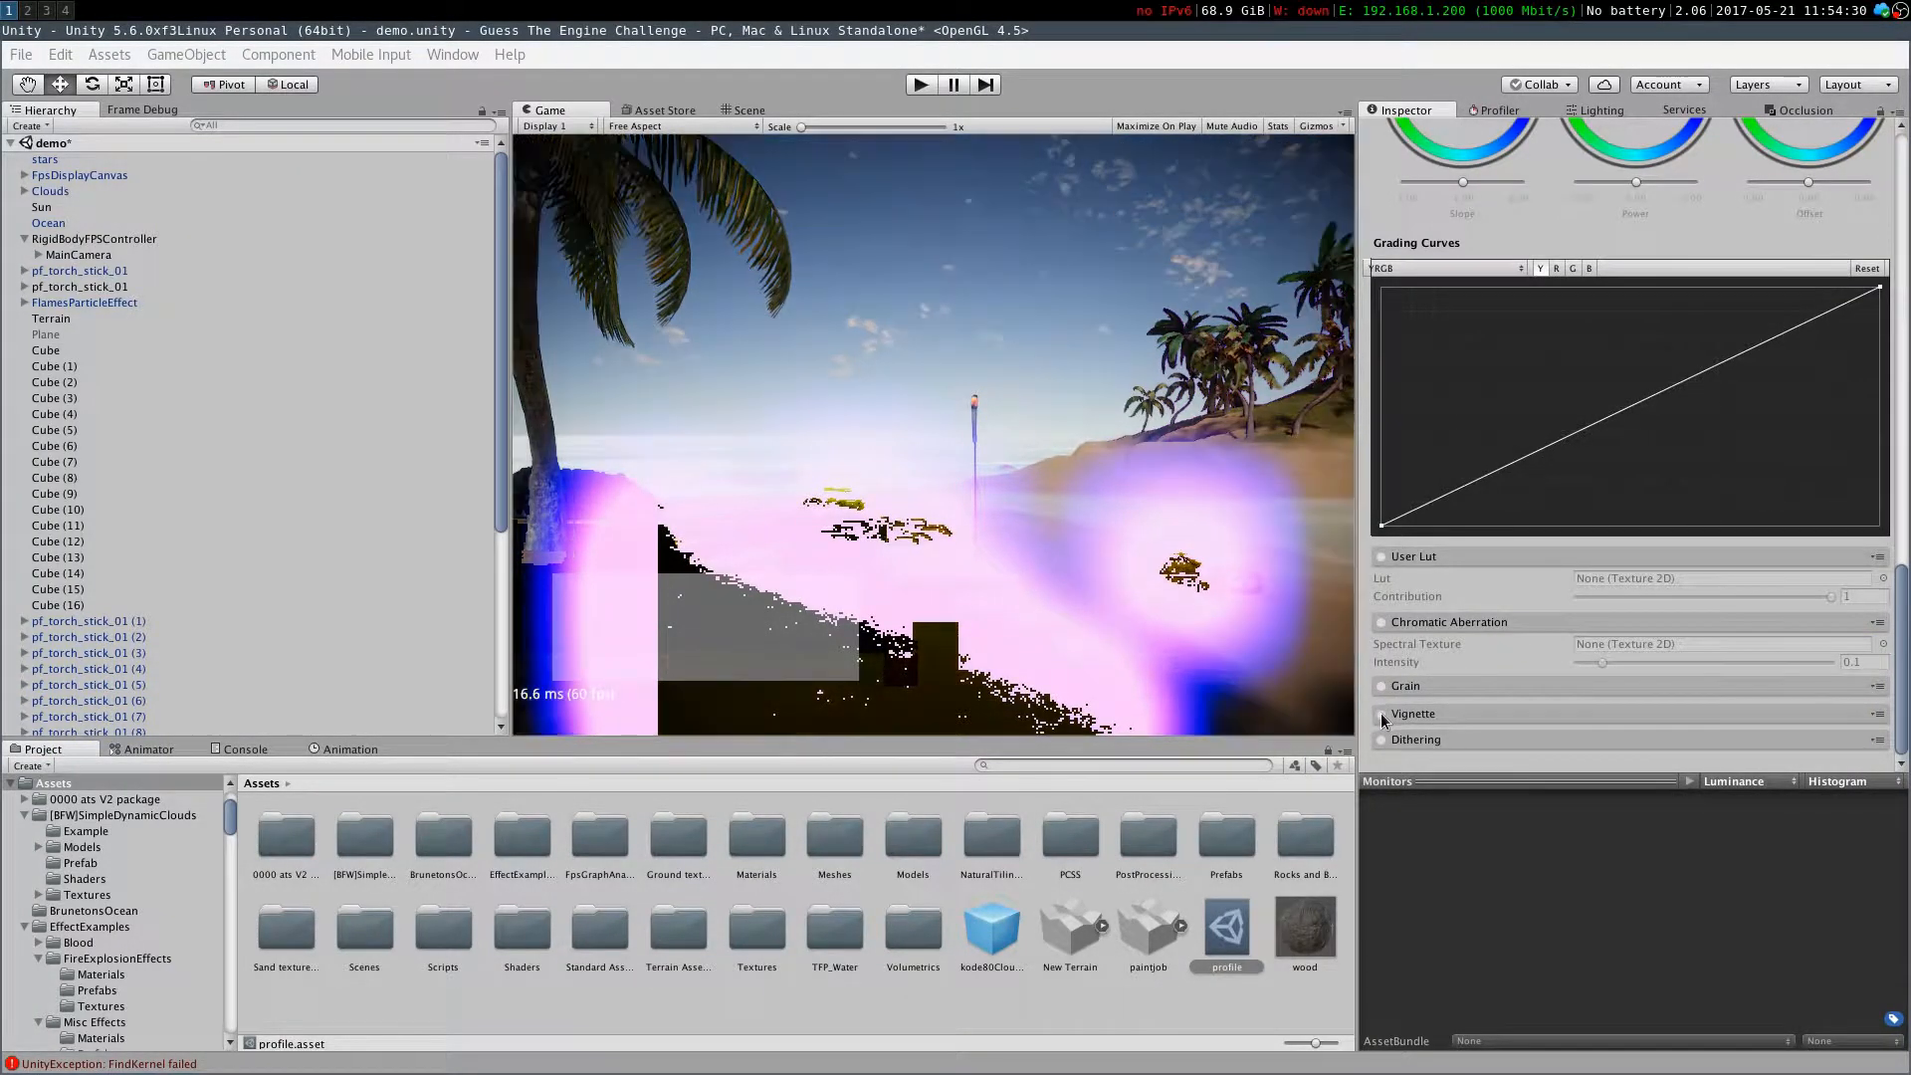
{"action": "left_click", "coordinate": [1381, 715]}
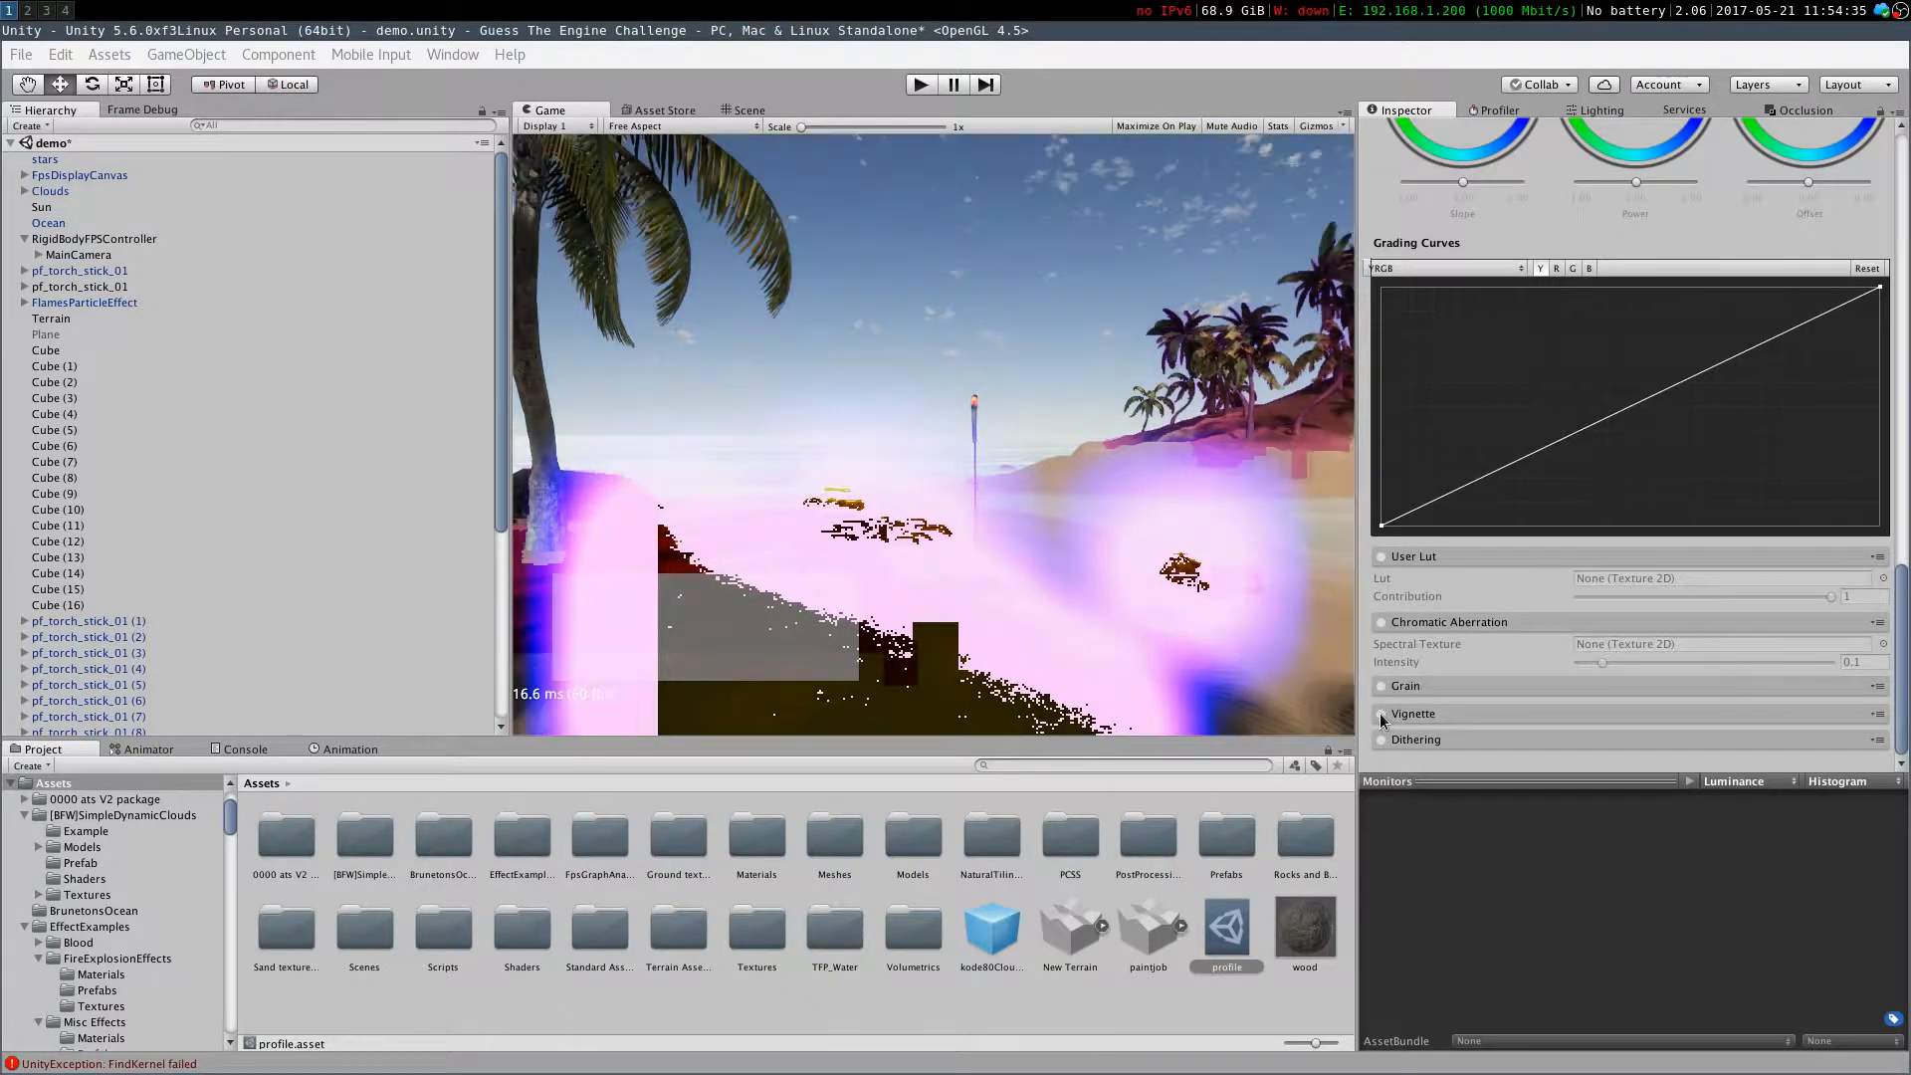
{"action": "left_click", "coordinate": [1382, 740]}
{"action": "left_click", "coordinate": [1447, 738]}
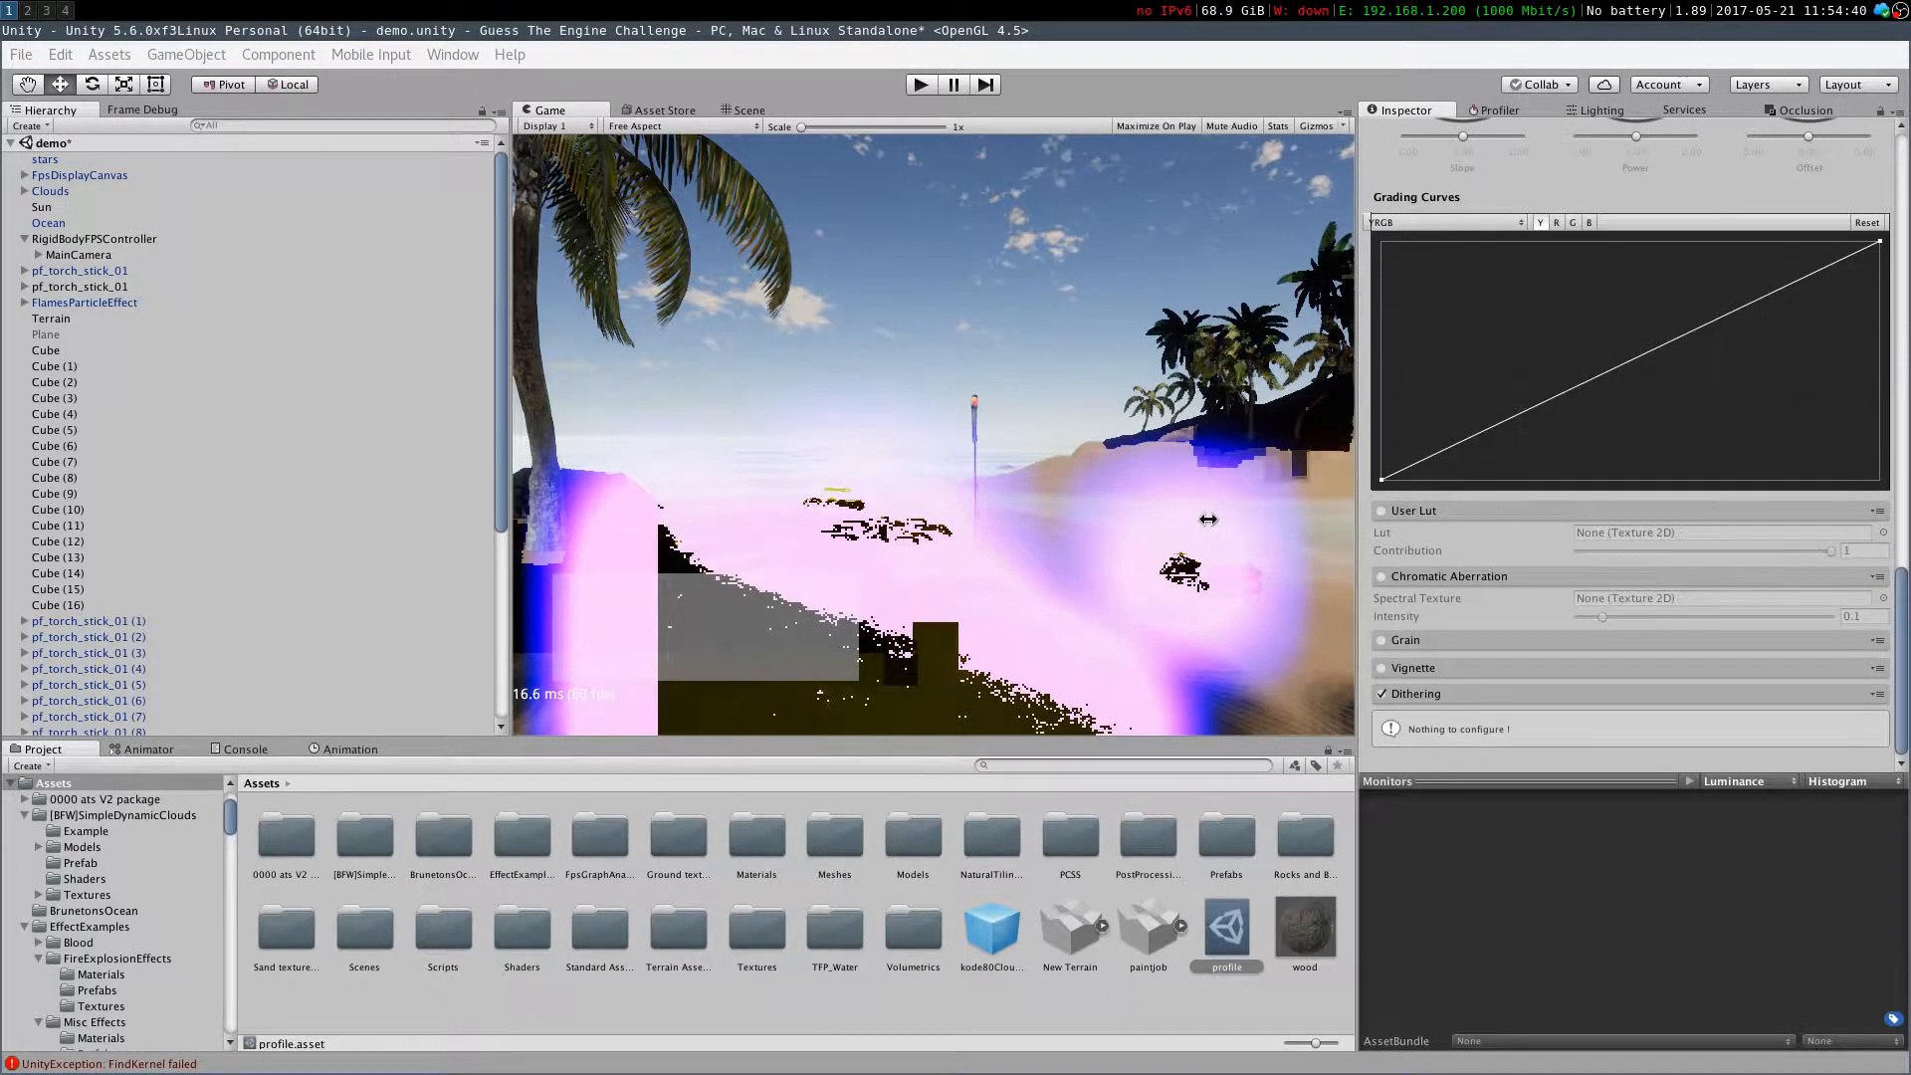
{"action": "left_click", "coordinate": [1388, 700]}
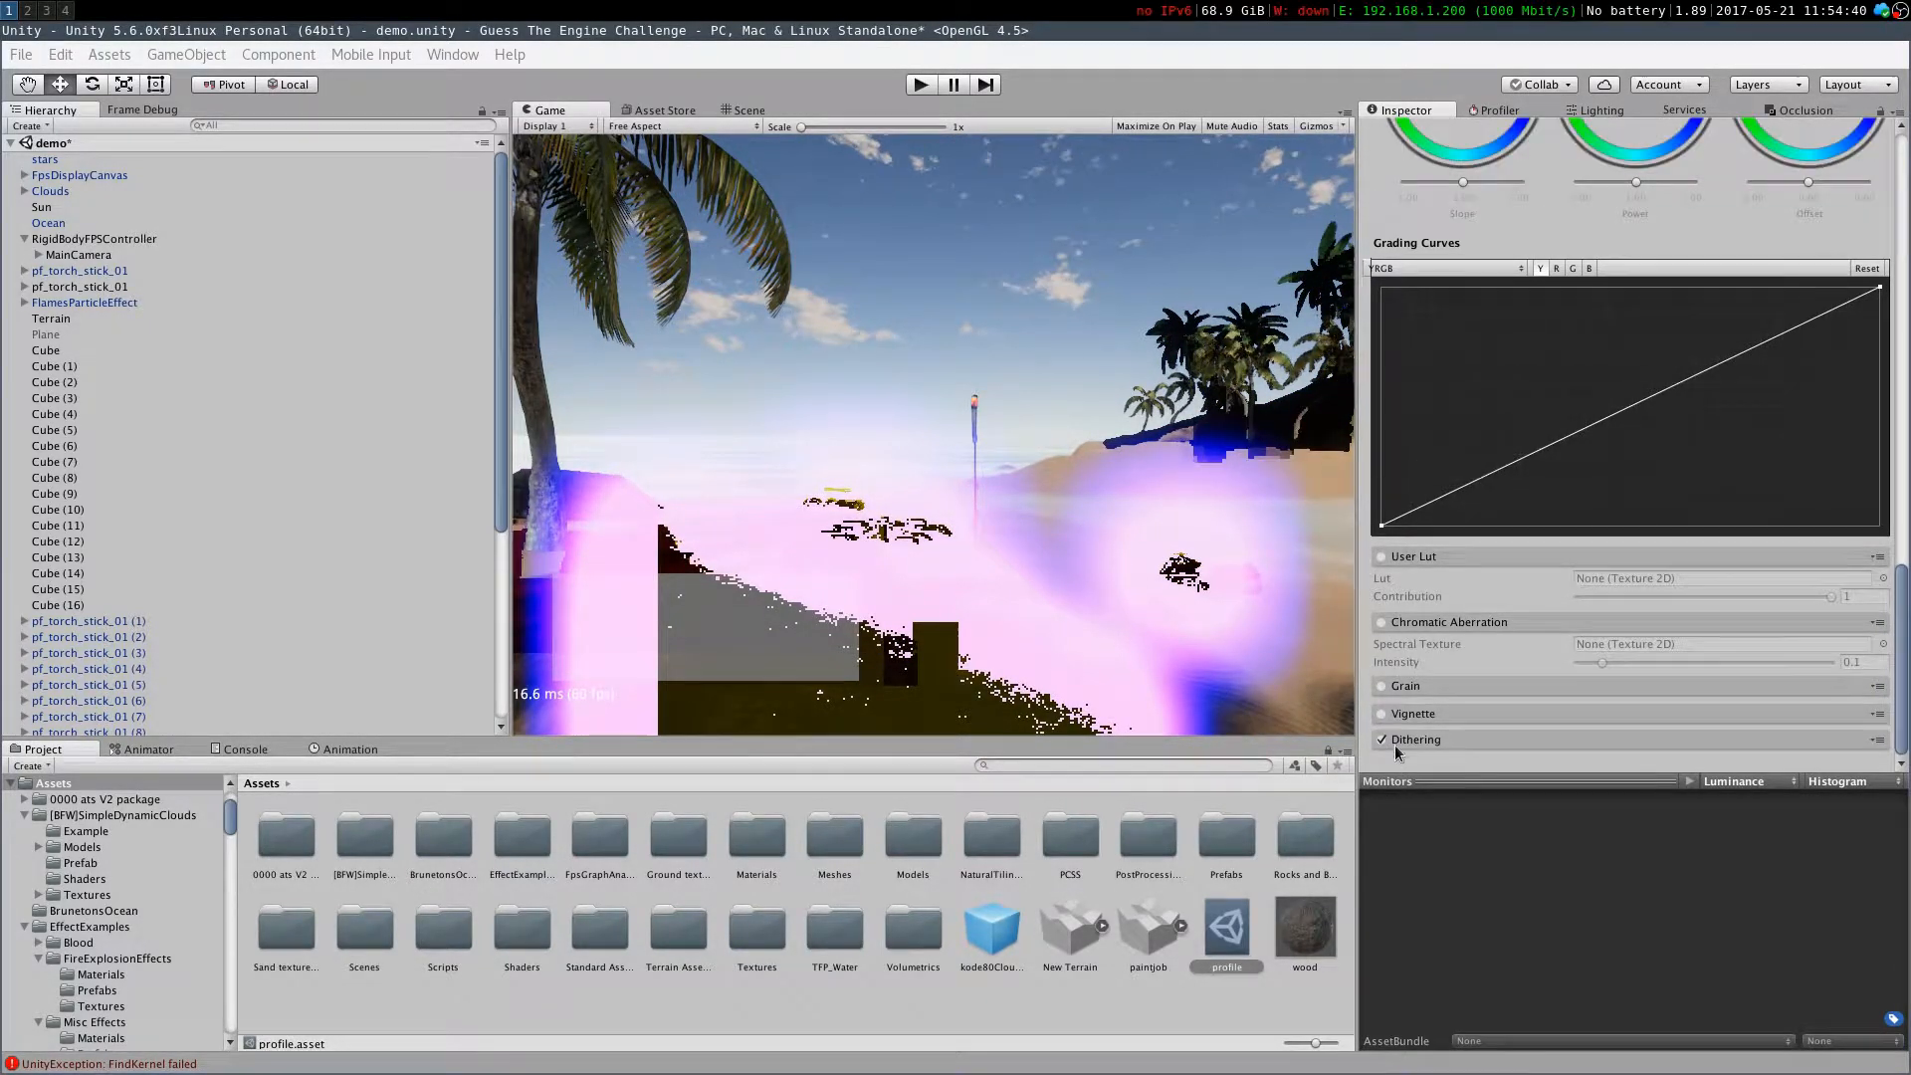
{"action": "left_click", "coordinate": [1382, 739]}
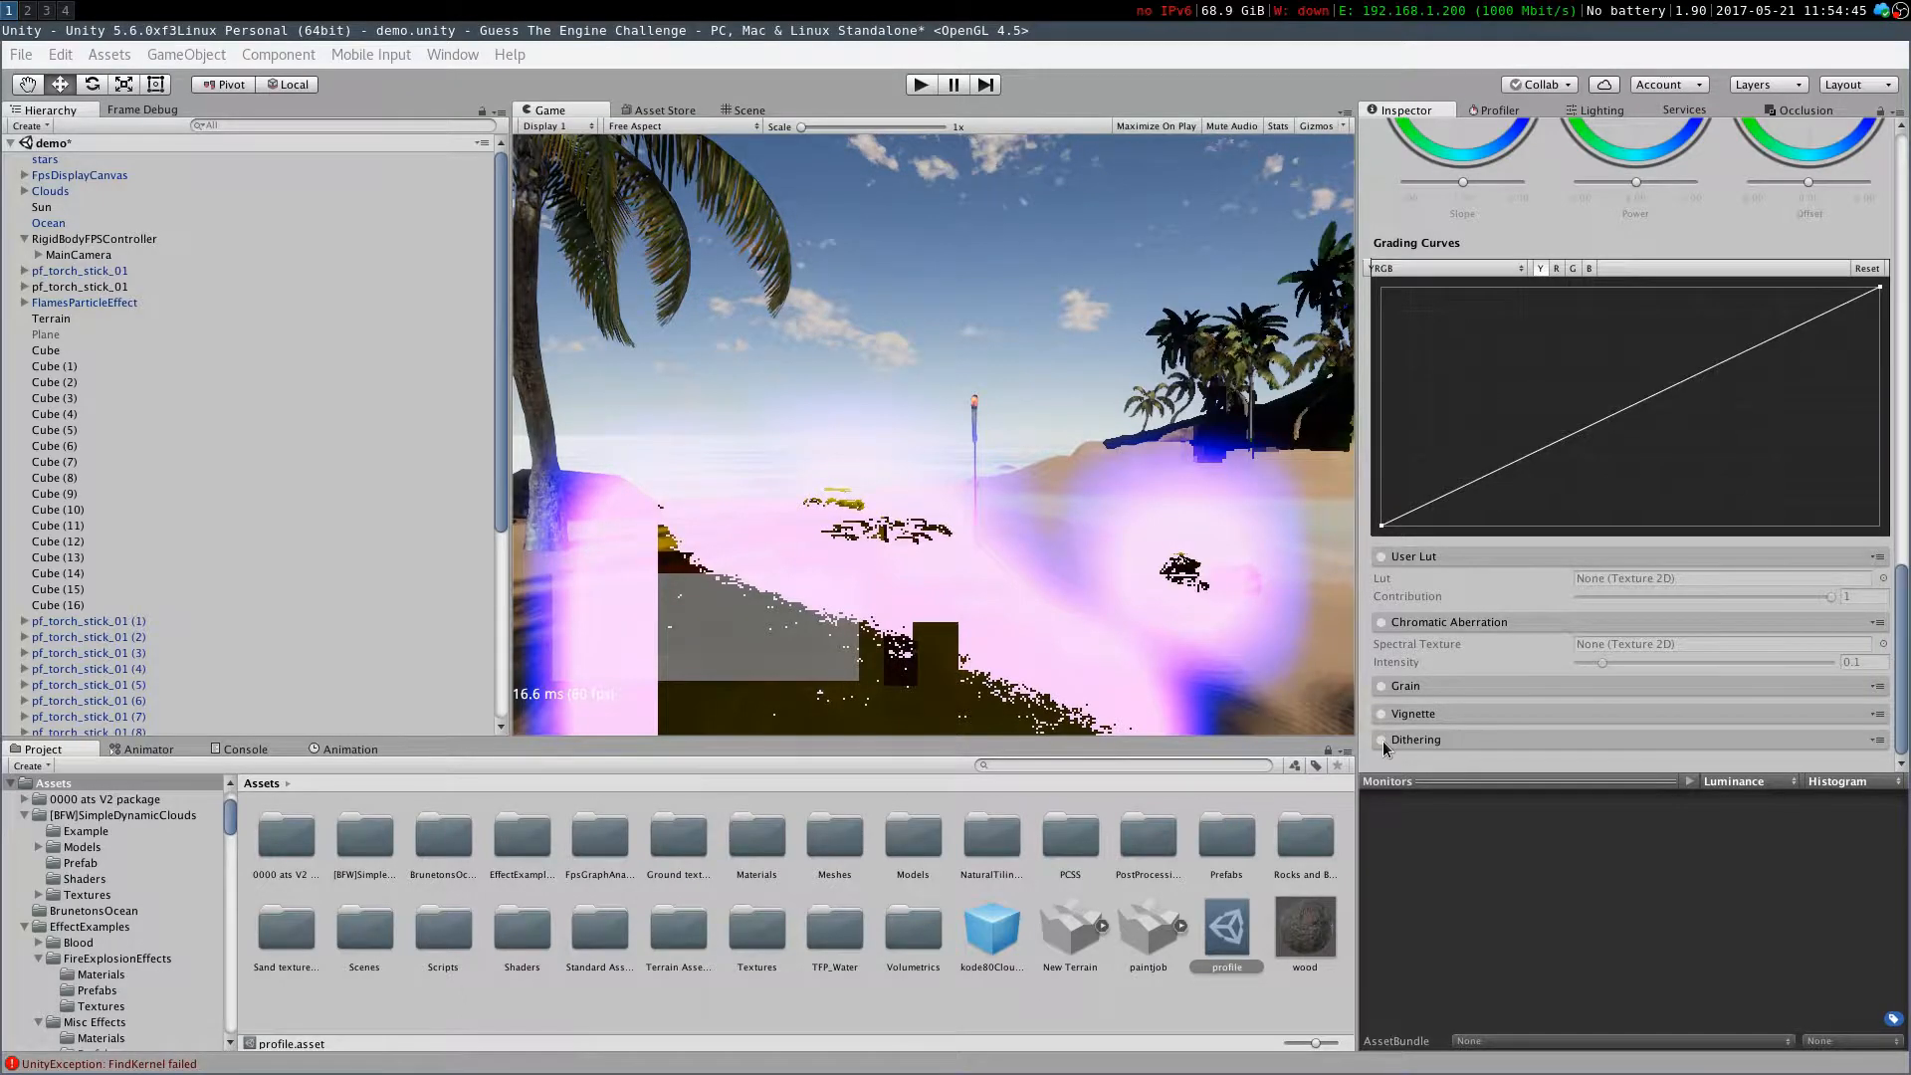
{"action": "left_click", "coordinate": [1382, 741]}
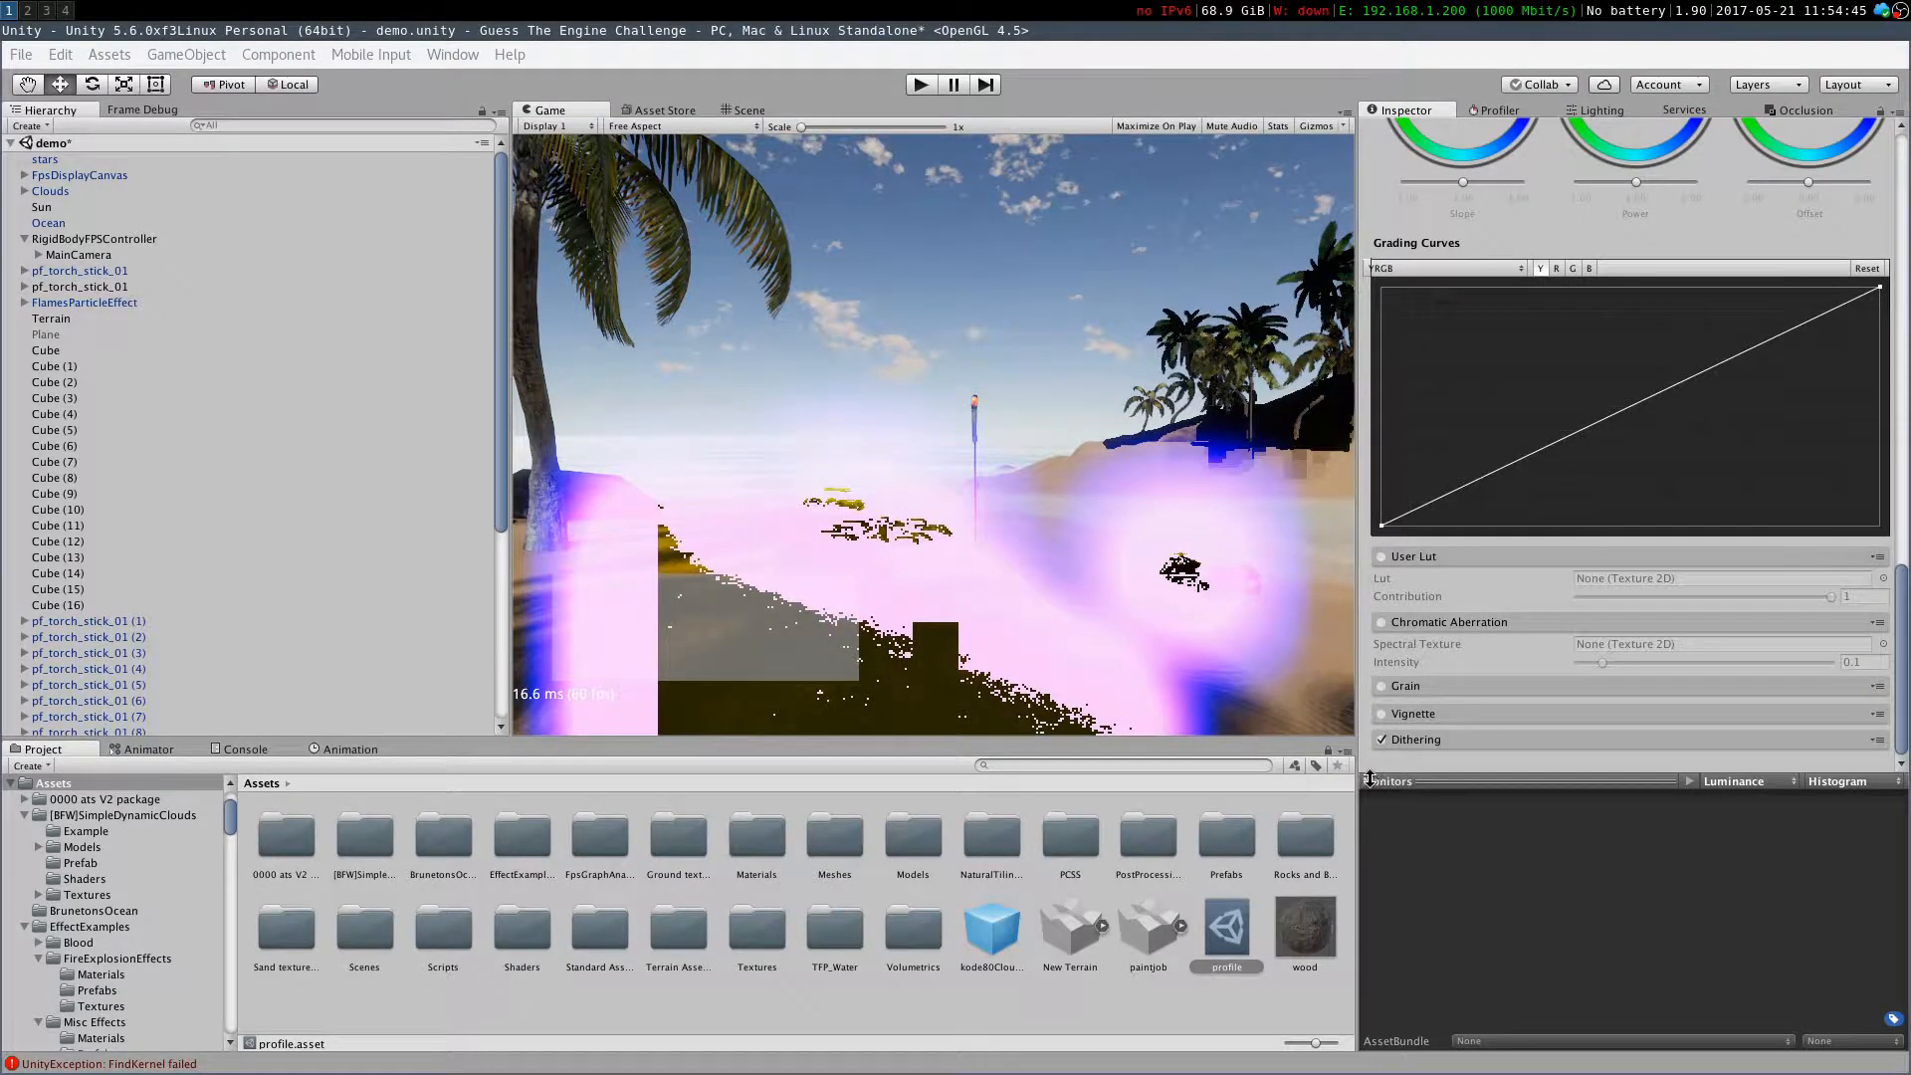
{"action": "left_click", "coordinate": [1383, 739]}
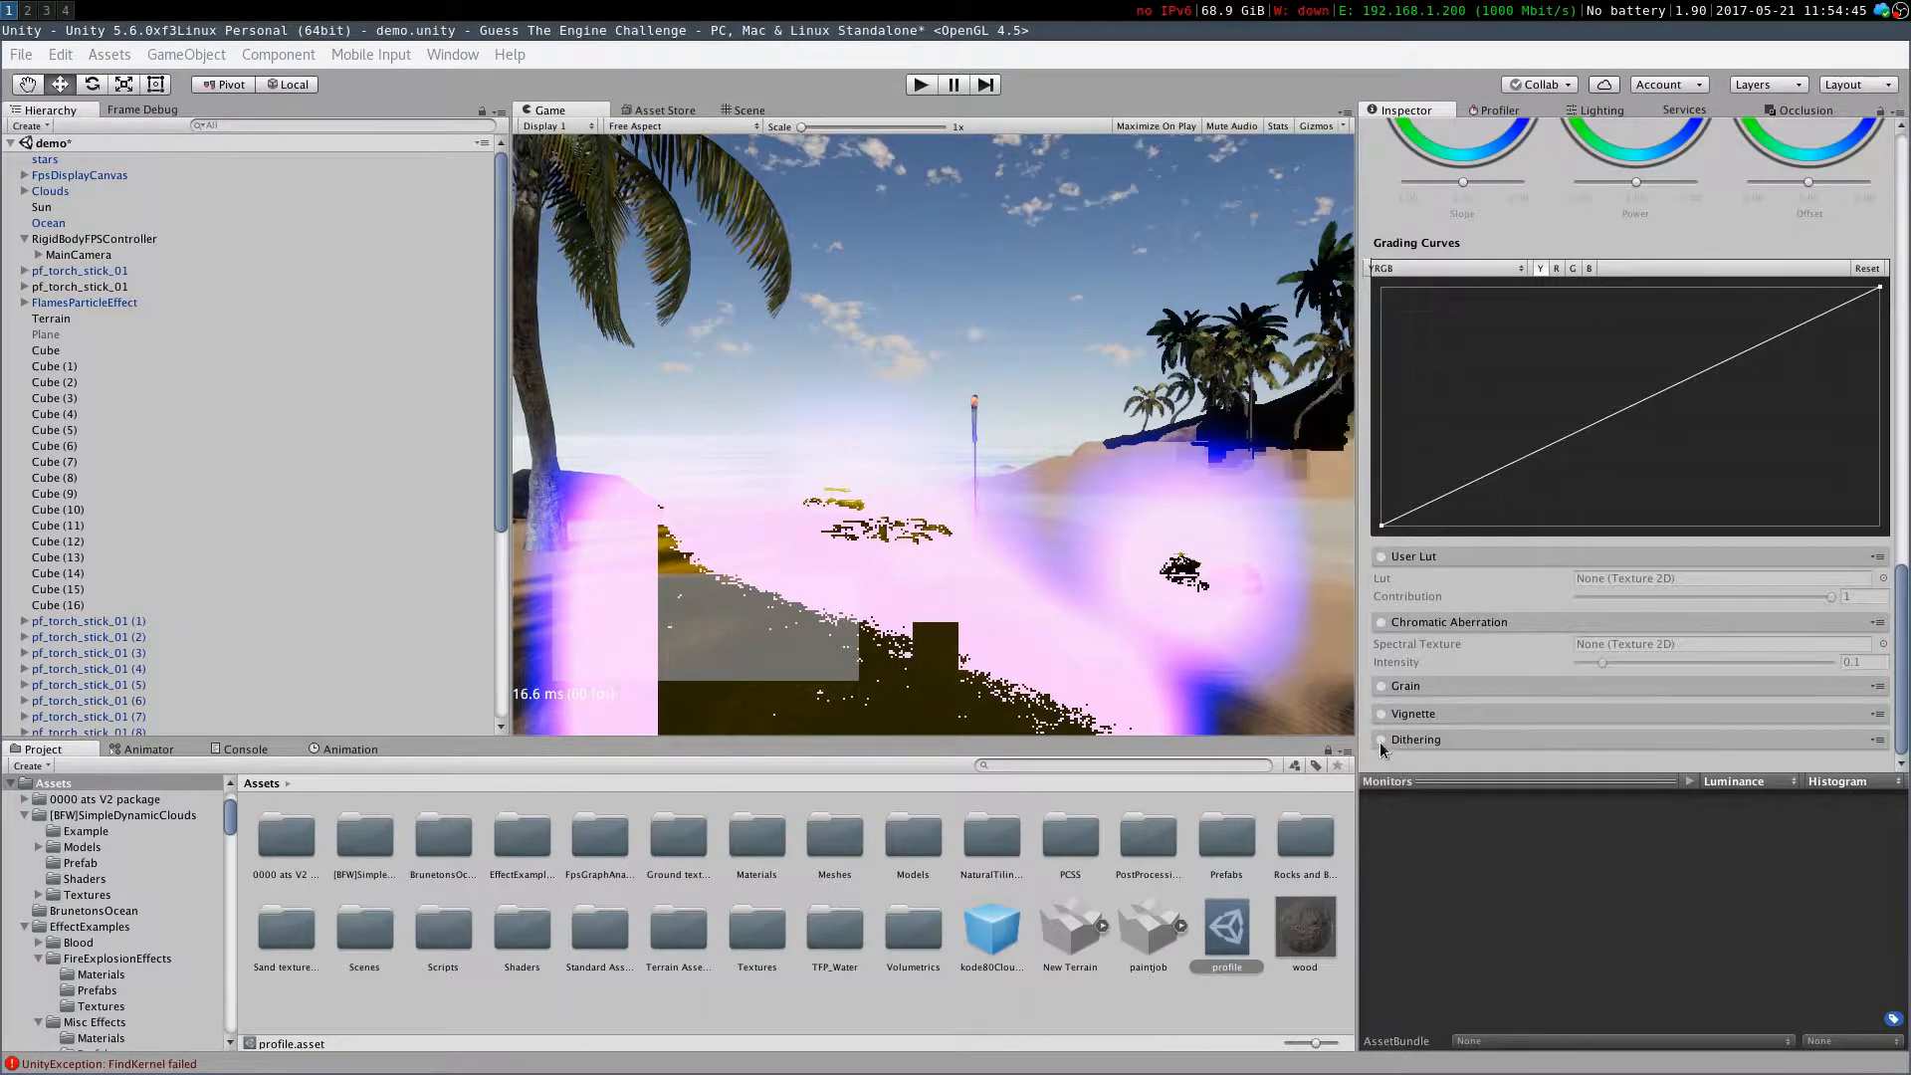
Switch to the Scene view and look around the beach and palm forest
{"action": "left_click", "coordinate": [735, 113]}
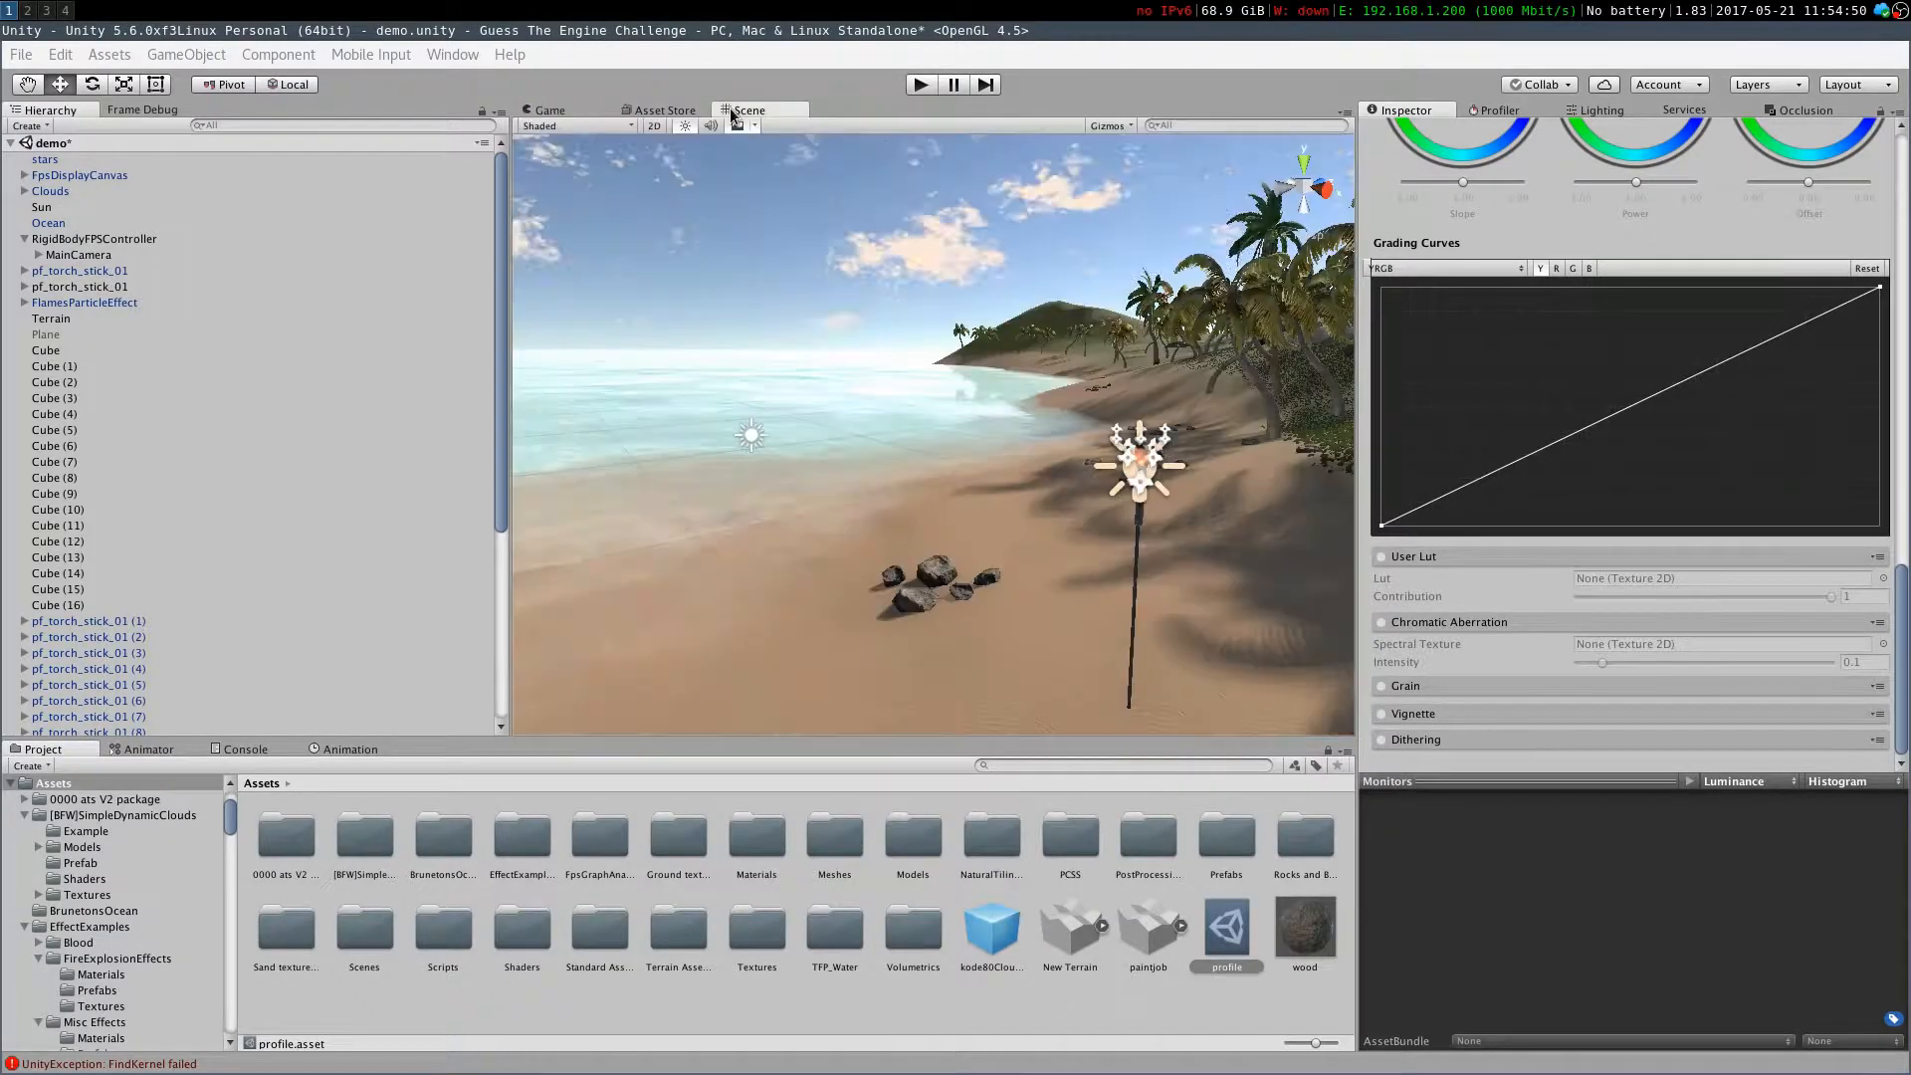
{"action": "right_click_drag", "start_coordinate": [803, 338], "coordinate": [1194, 448]}
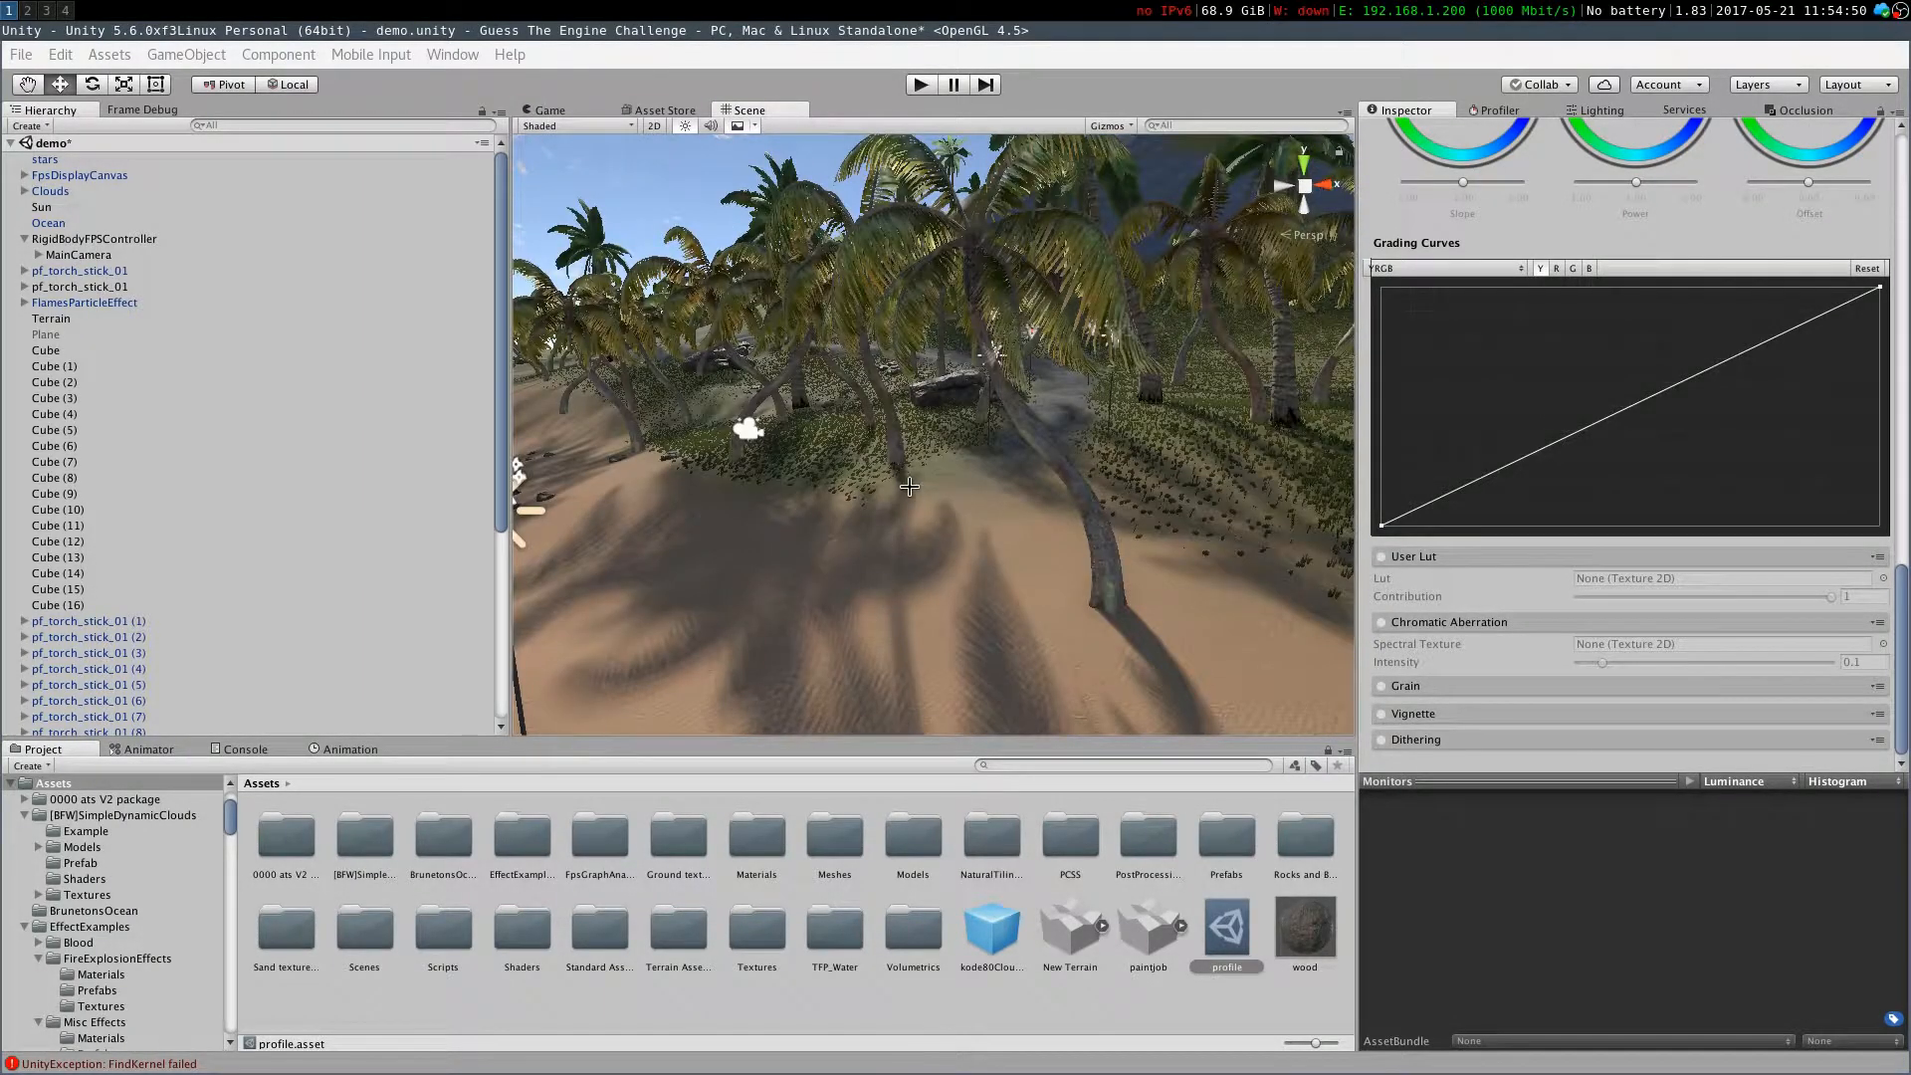
{"action": "right_click_drag", "start_coordinate": [905, 475], "coordinate": [1055, 463]}
{"action": "right_click_drag", "start_coordinate": [816, 438], "coordinate": [687, 398]}
{"action": "scroll", "coordinate": [898, 443], "scroll_direction": "down", "scroll_amount": 10}
{"action": "scroll", "coordinate": [898, 449], "scroll_direction": "down", "scroll_amount": 5}
{"action": "scroll", "coordinate": [897, 449], "scroll_direction": "up", "scroll_amount": 5}
{"action": "right_click_drag", "start_coordinate": [848, 477], "coordinate": [376, 569]}
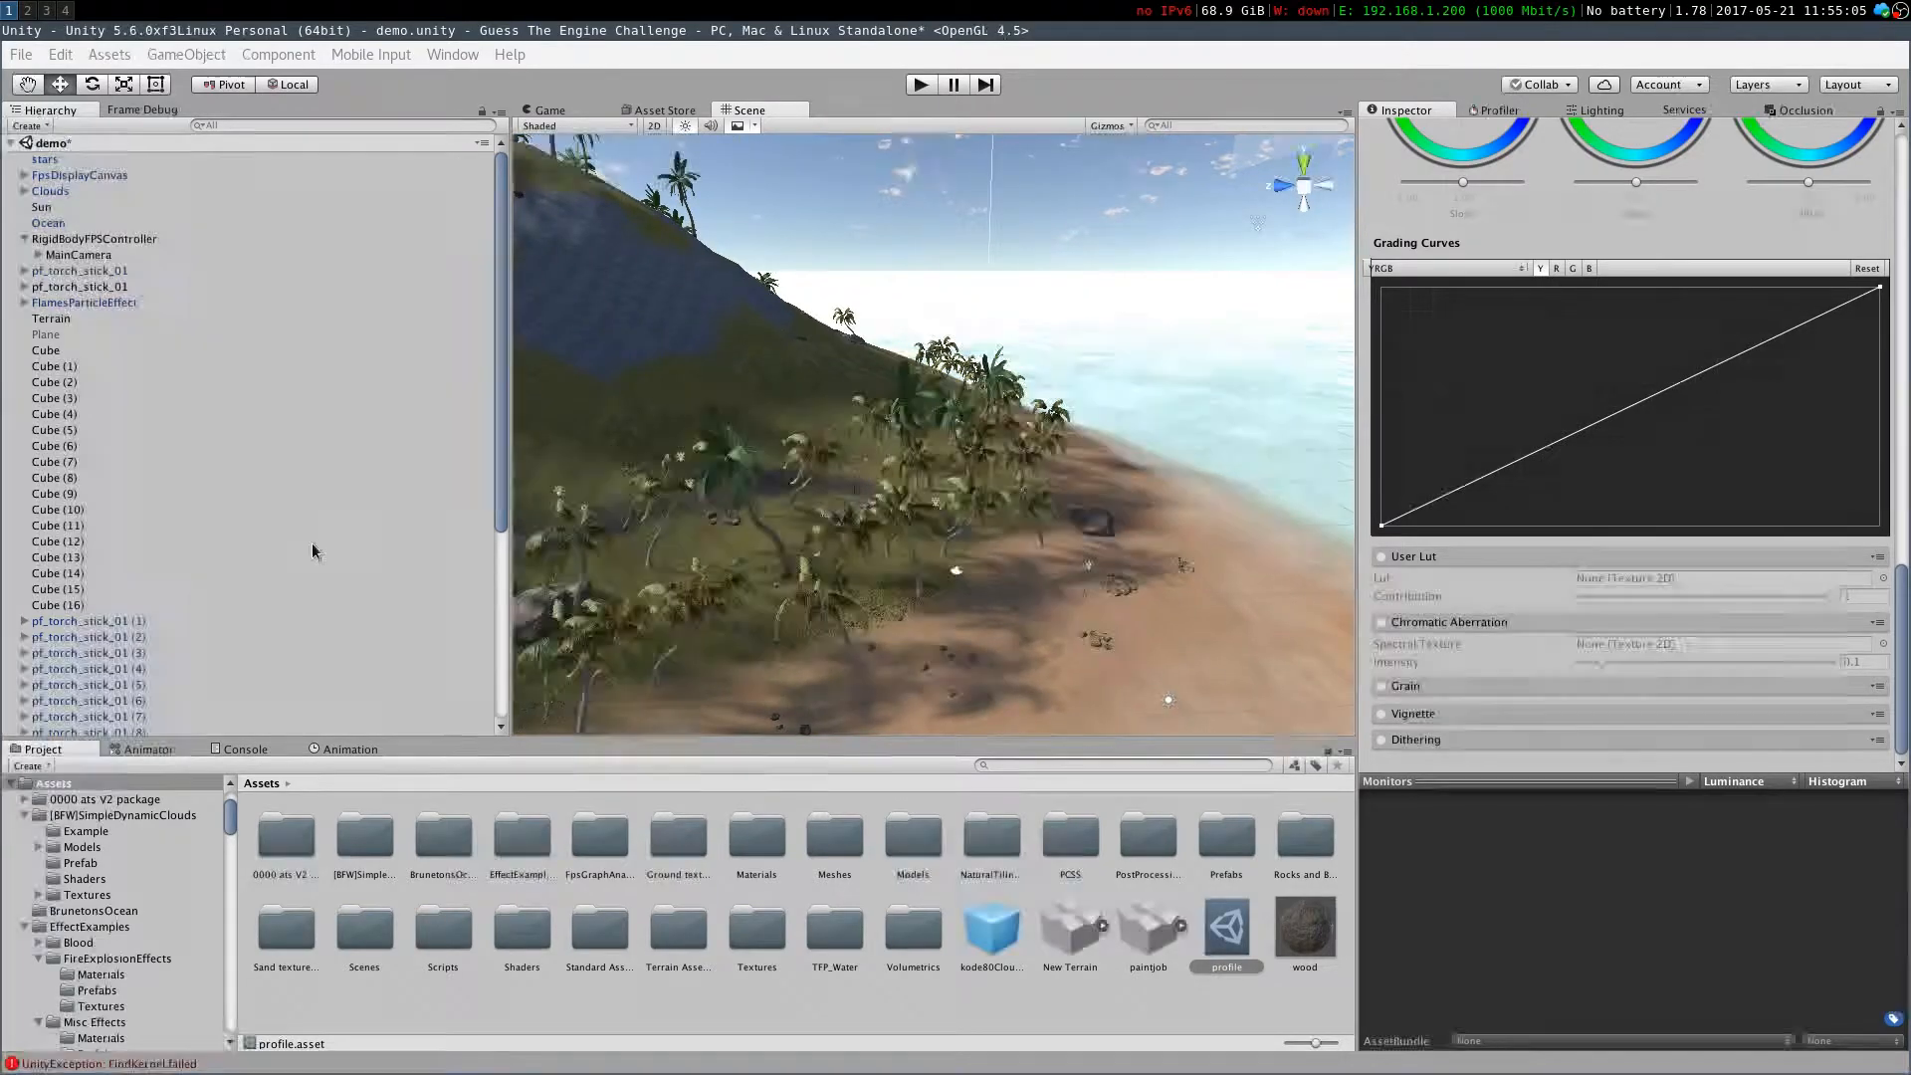
Select the Sun, switch to the Game view and enter Play mode
{"action": "left_click", "coordinate": [44, 207]}
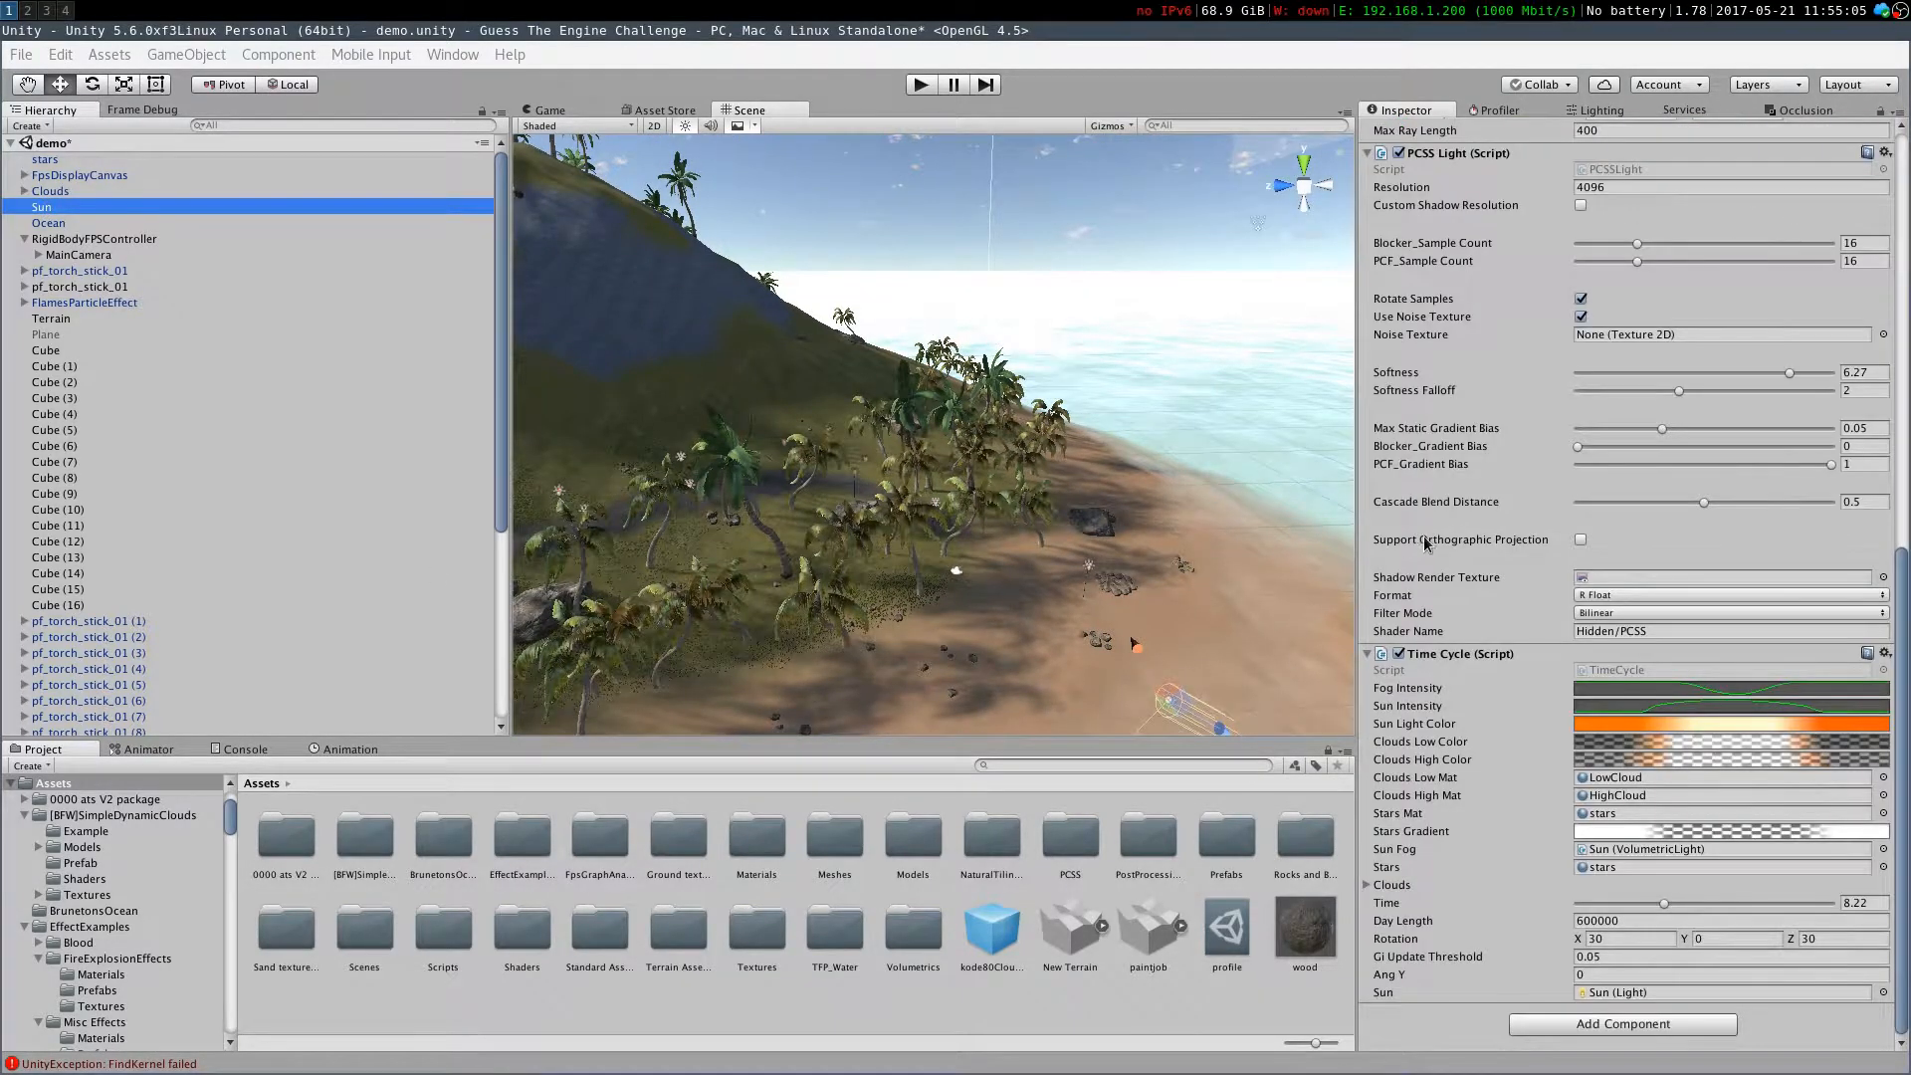
{"action": "scroll", "coordinate": [1423, 542], "scroll_direction": "up", "scroll_amount": 15}
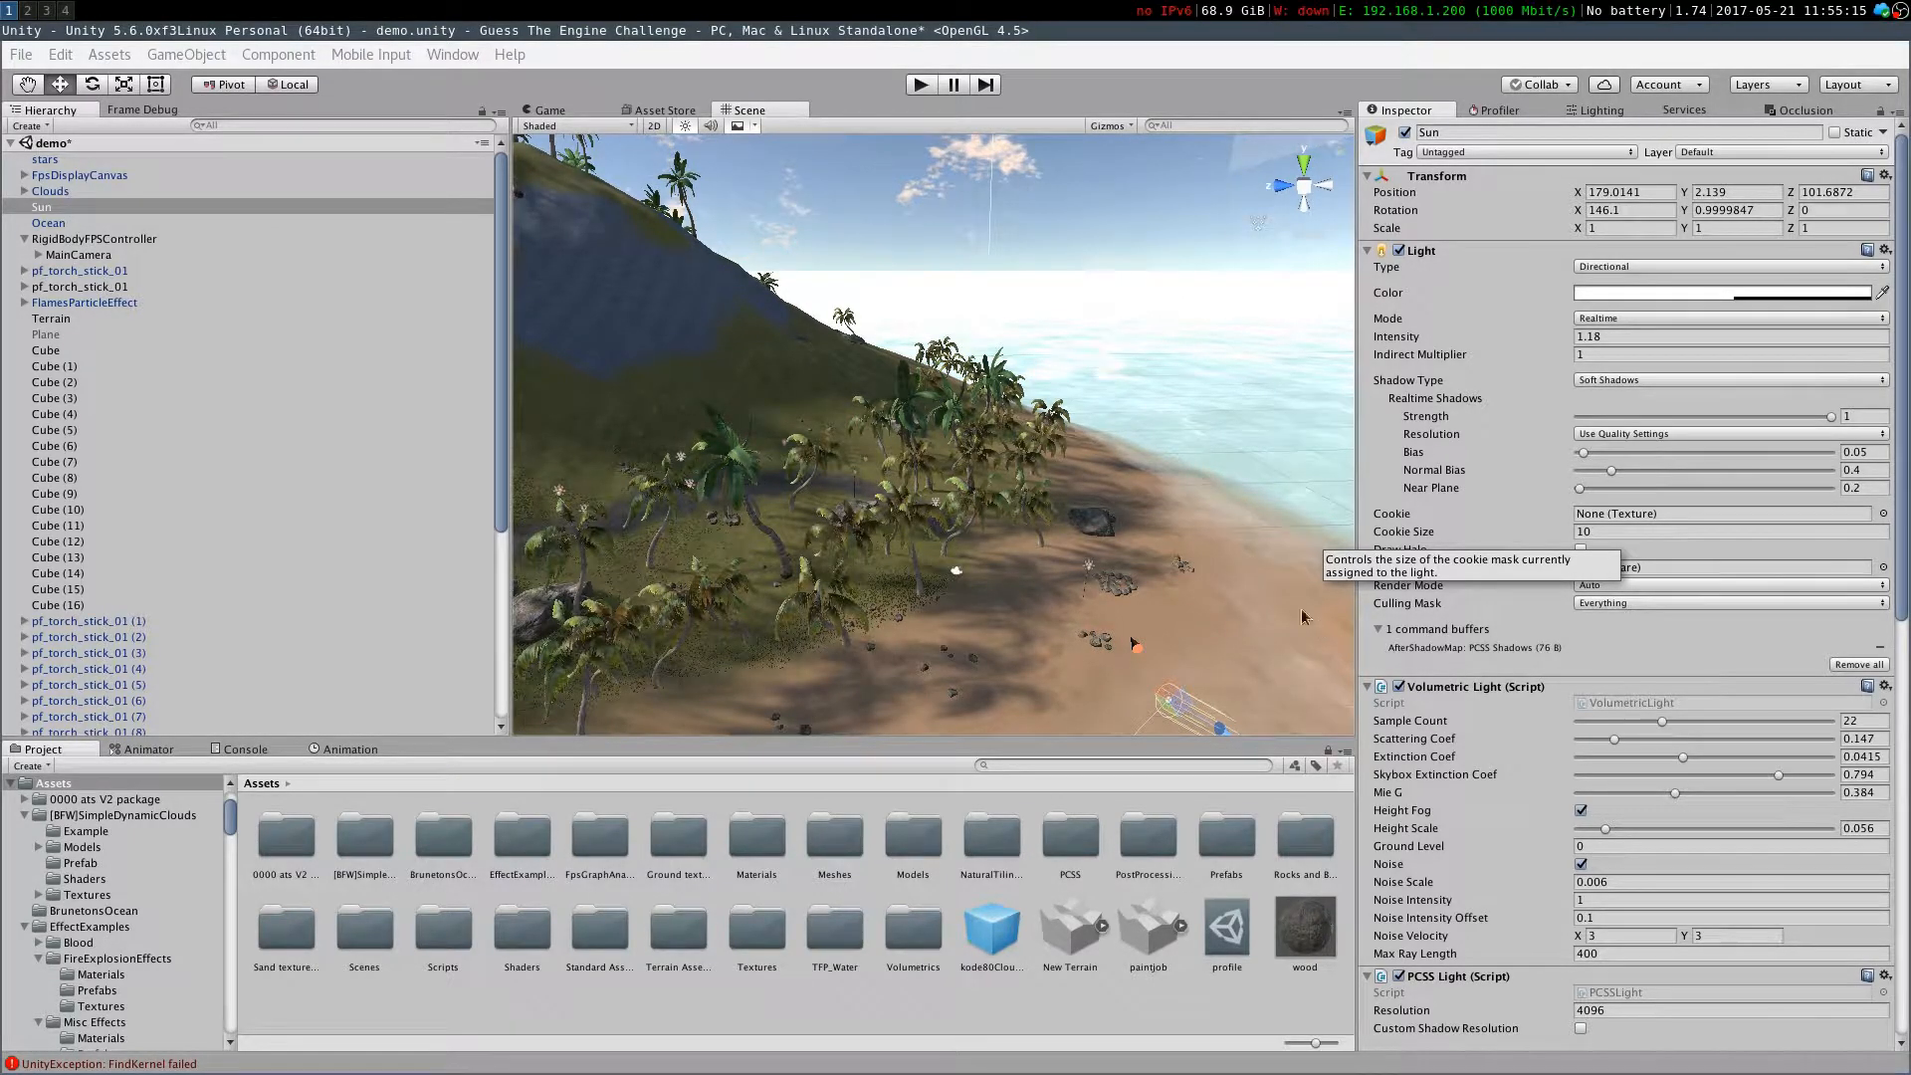
{"action": "left_click", "coordinate": [552, 110]}
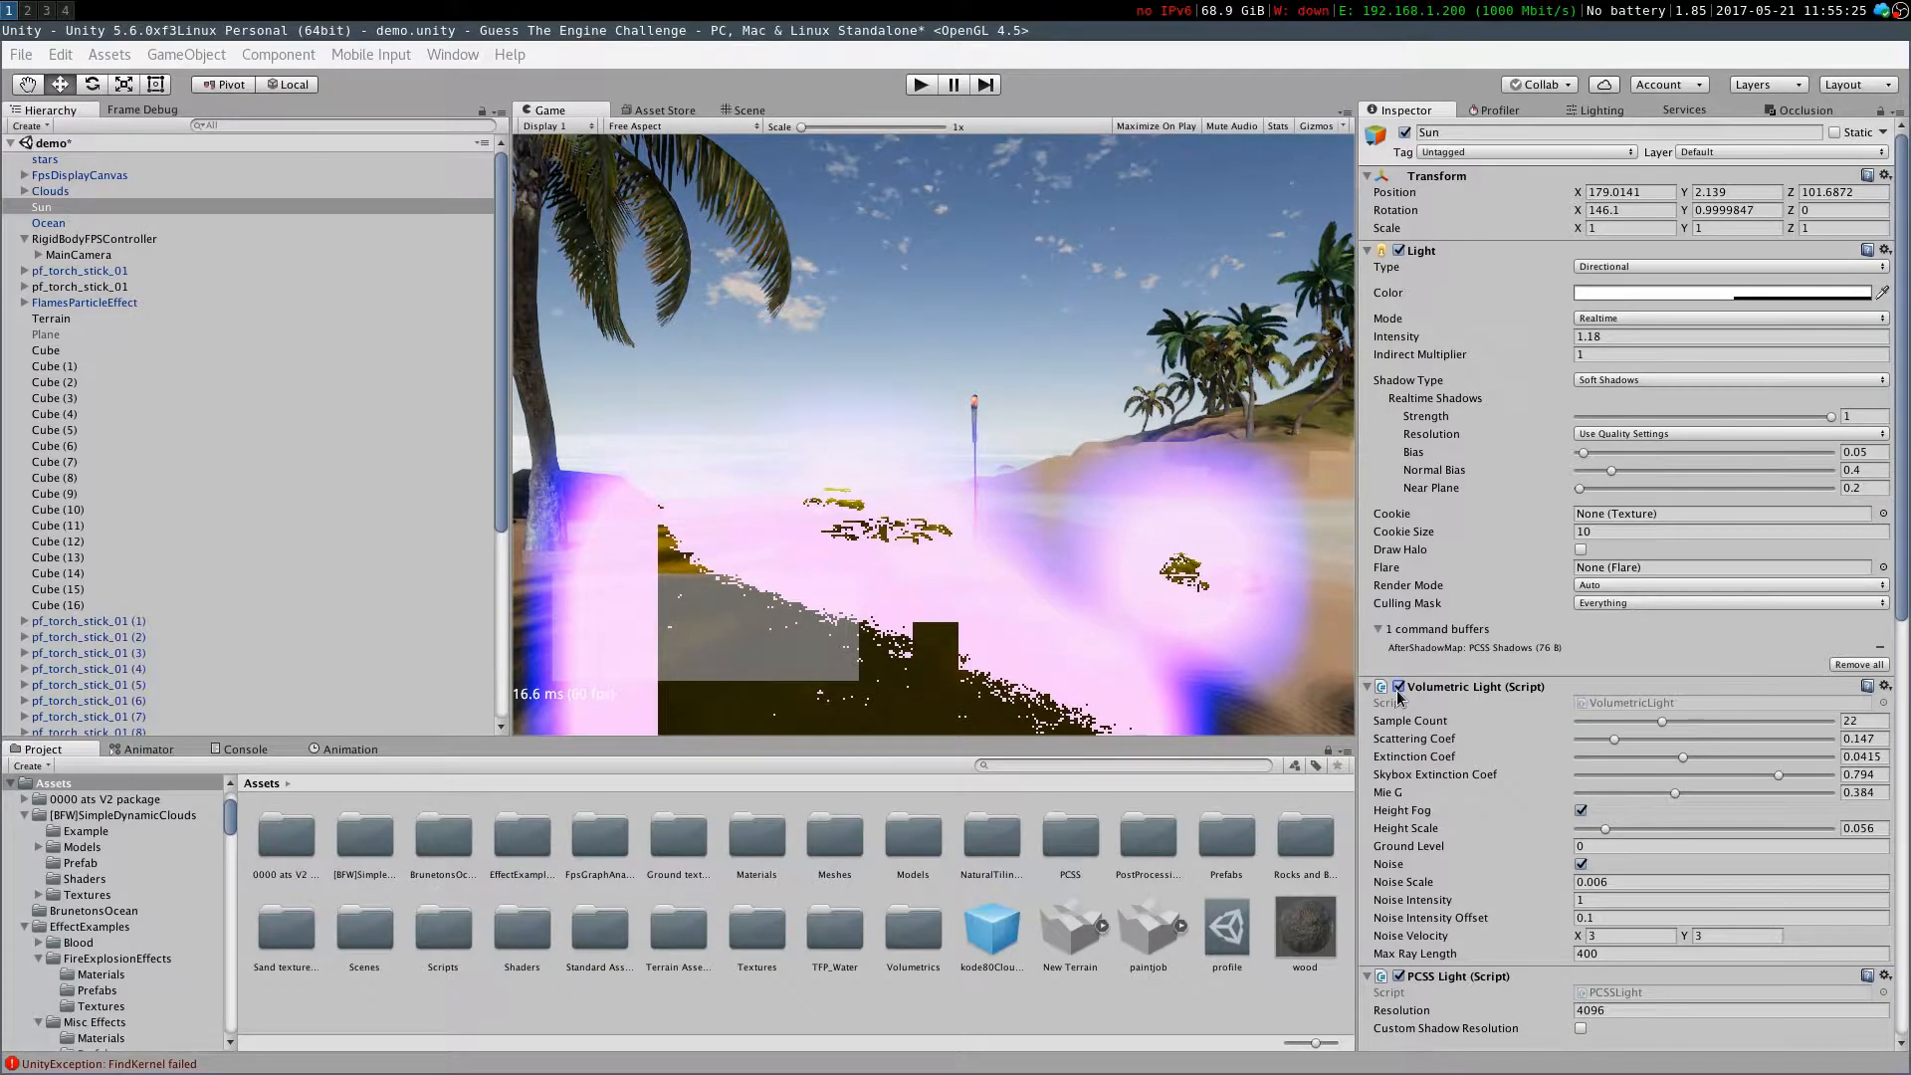
{"action": "scroll", "coordinate": [1528, 709], "scroll_direction": "down", "scroll_amount": 3}
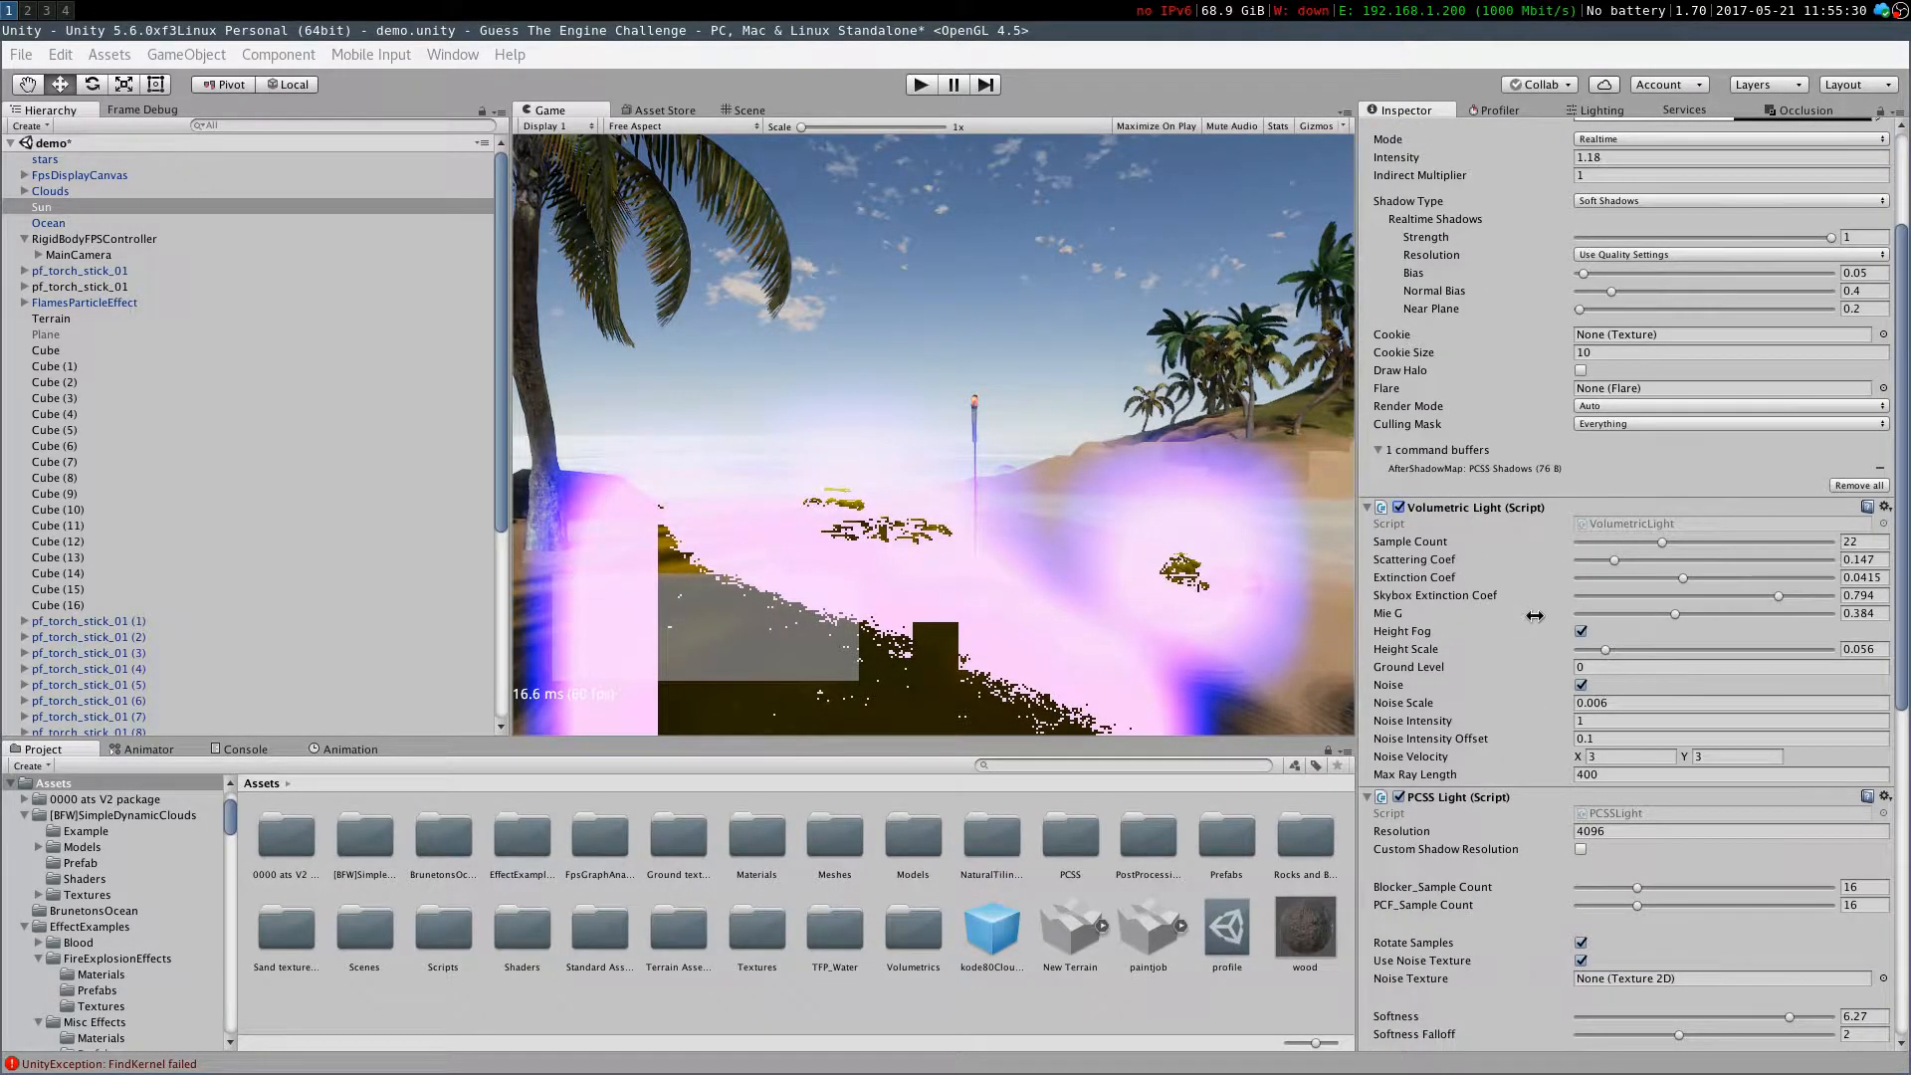
{"action": "key", "text": "ctrl+p"}
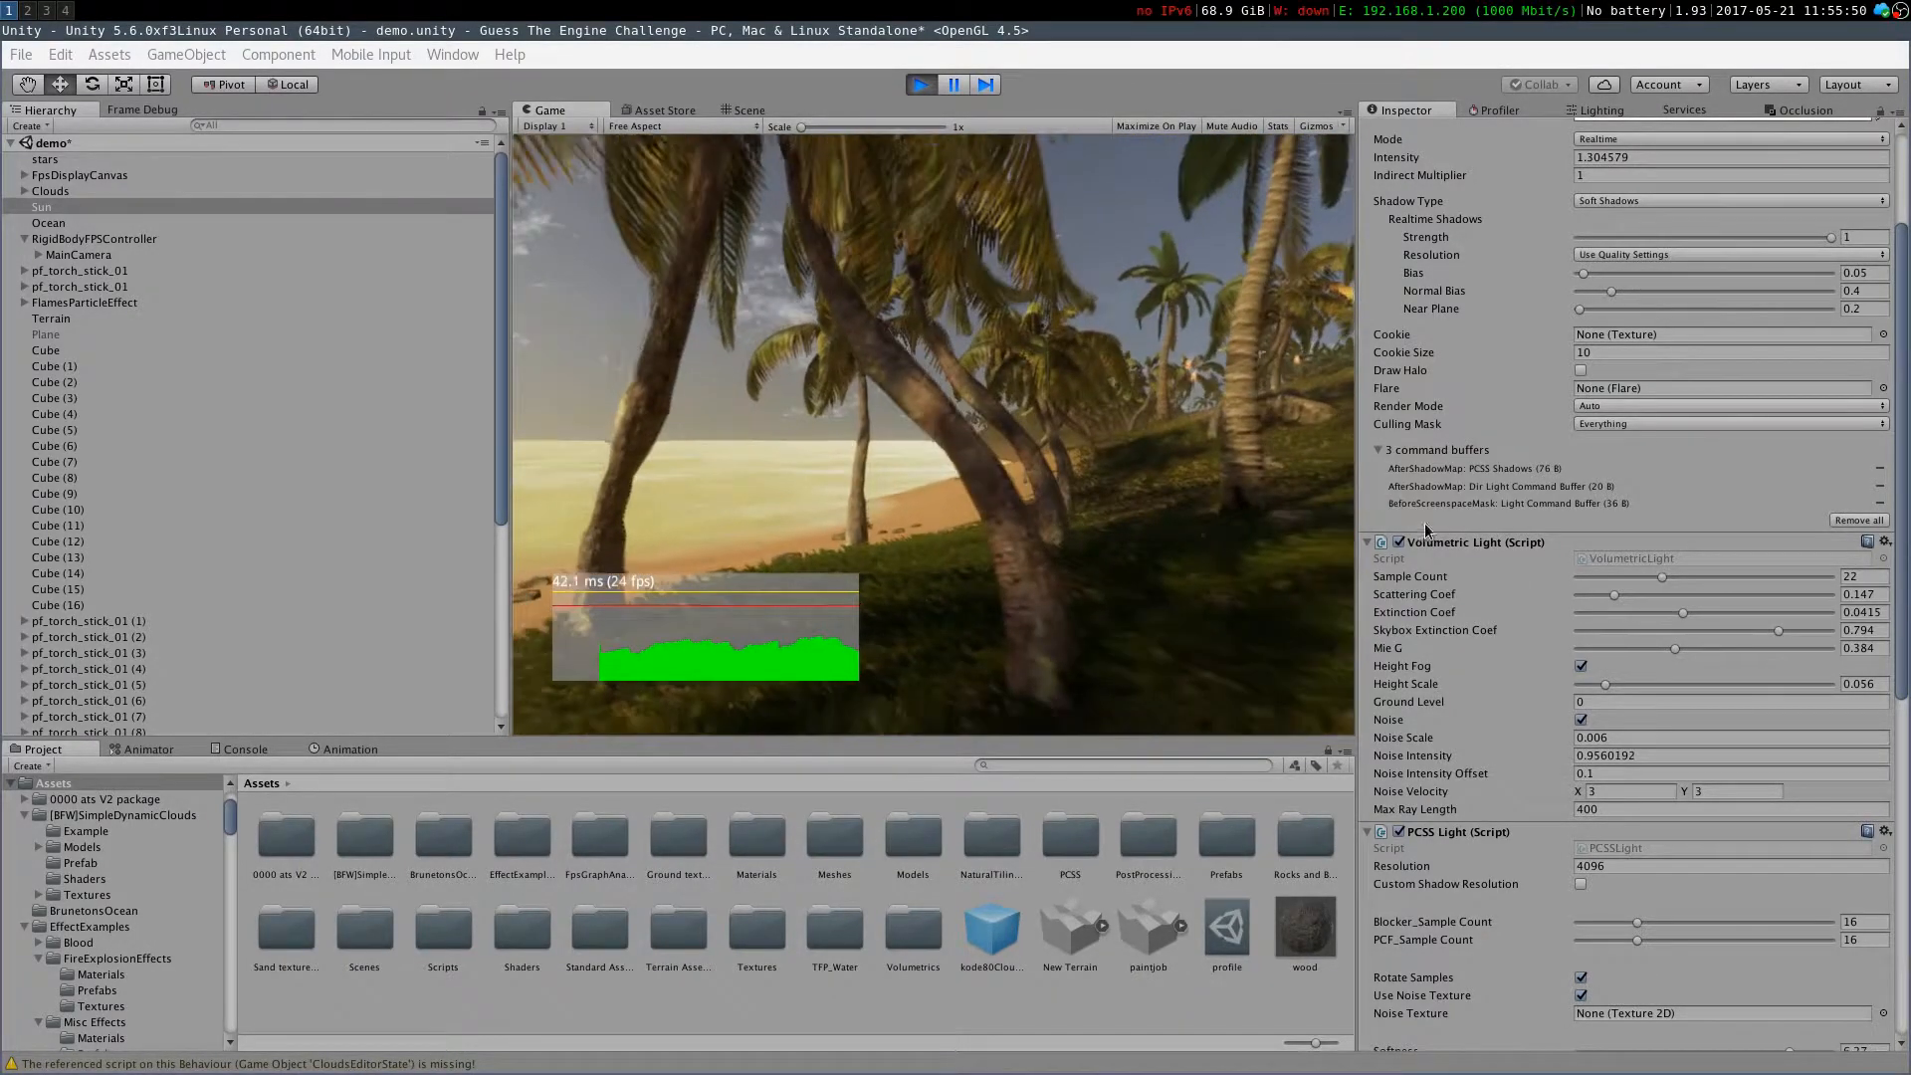
Toggle the Sun's Volumetric Light component off and back on
{"action": "left_click", "coordinate": [1398, 541]}
{"action": "left_click", "coordinate": [1399, 543]}
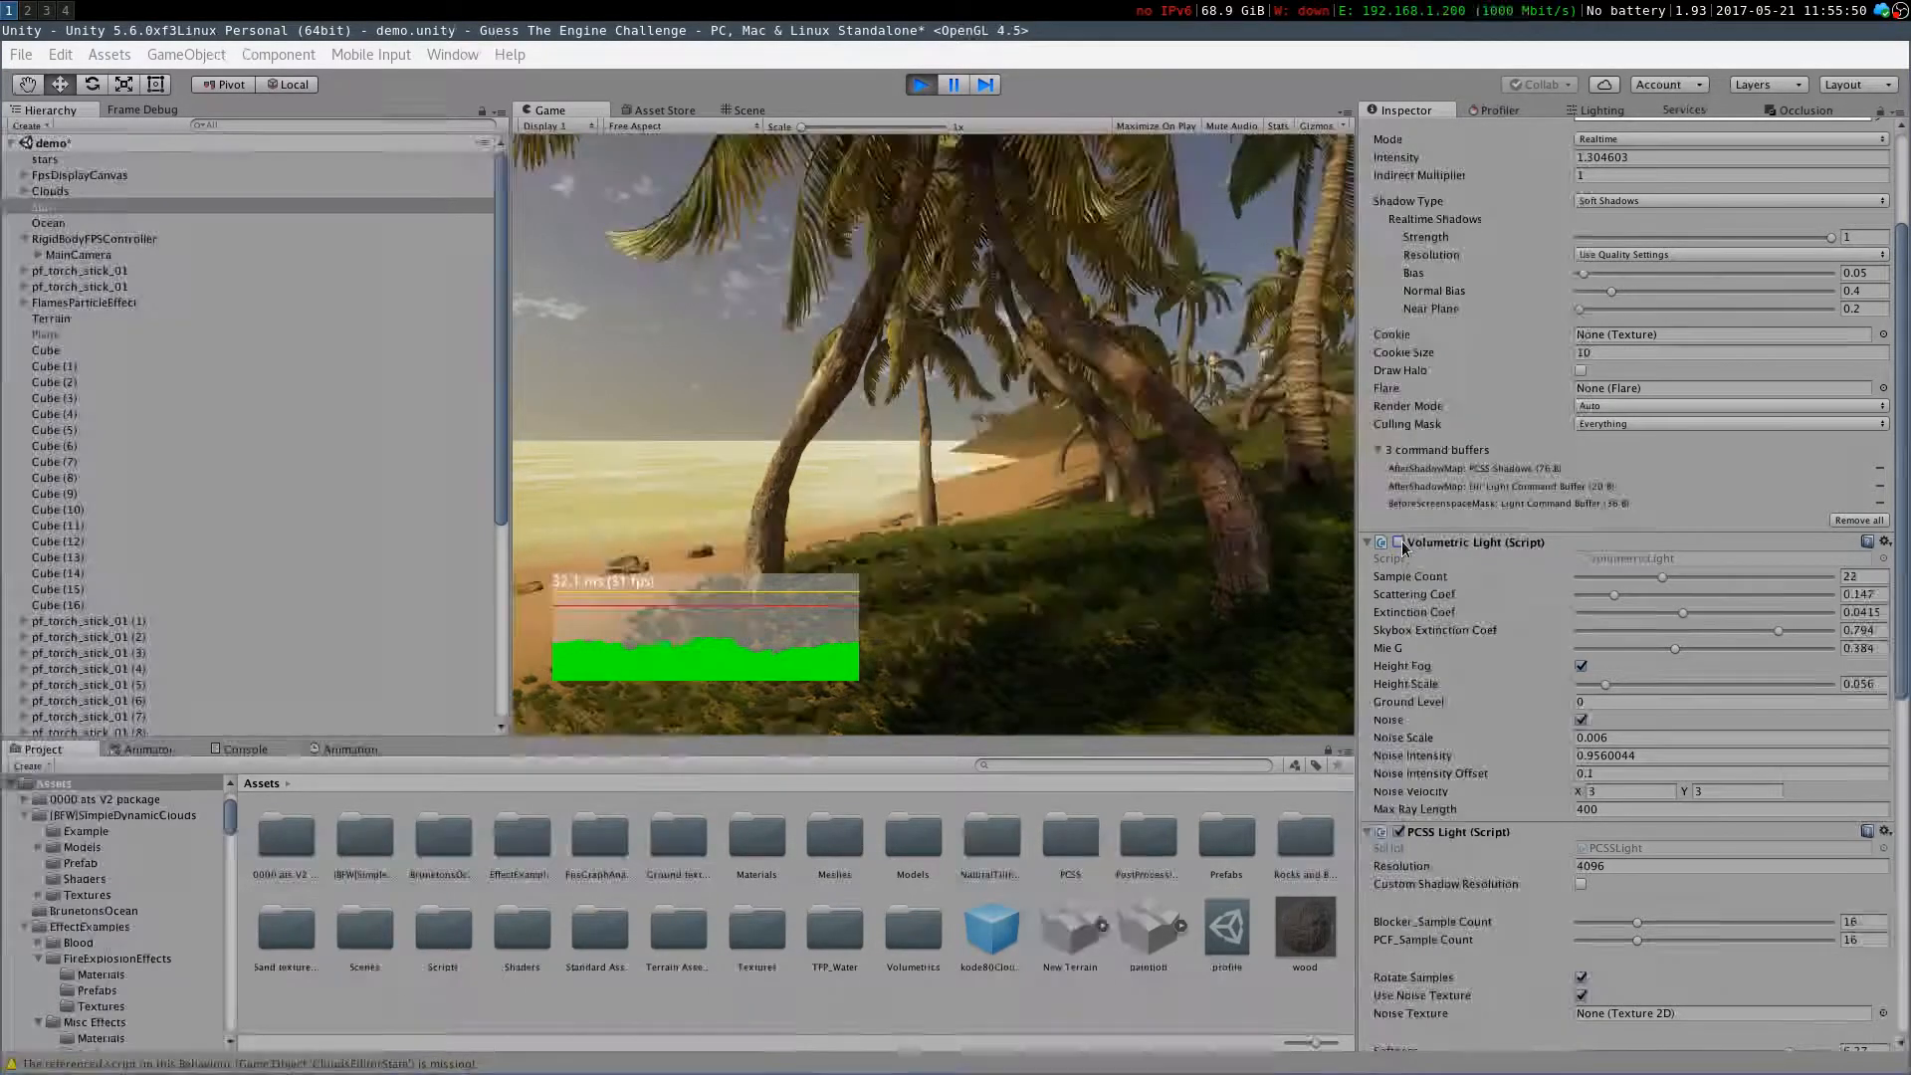
{"action": "left_click", "coordinate": [1172, 516]}
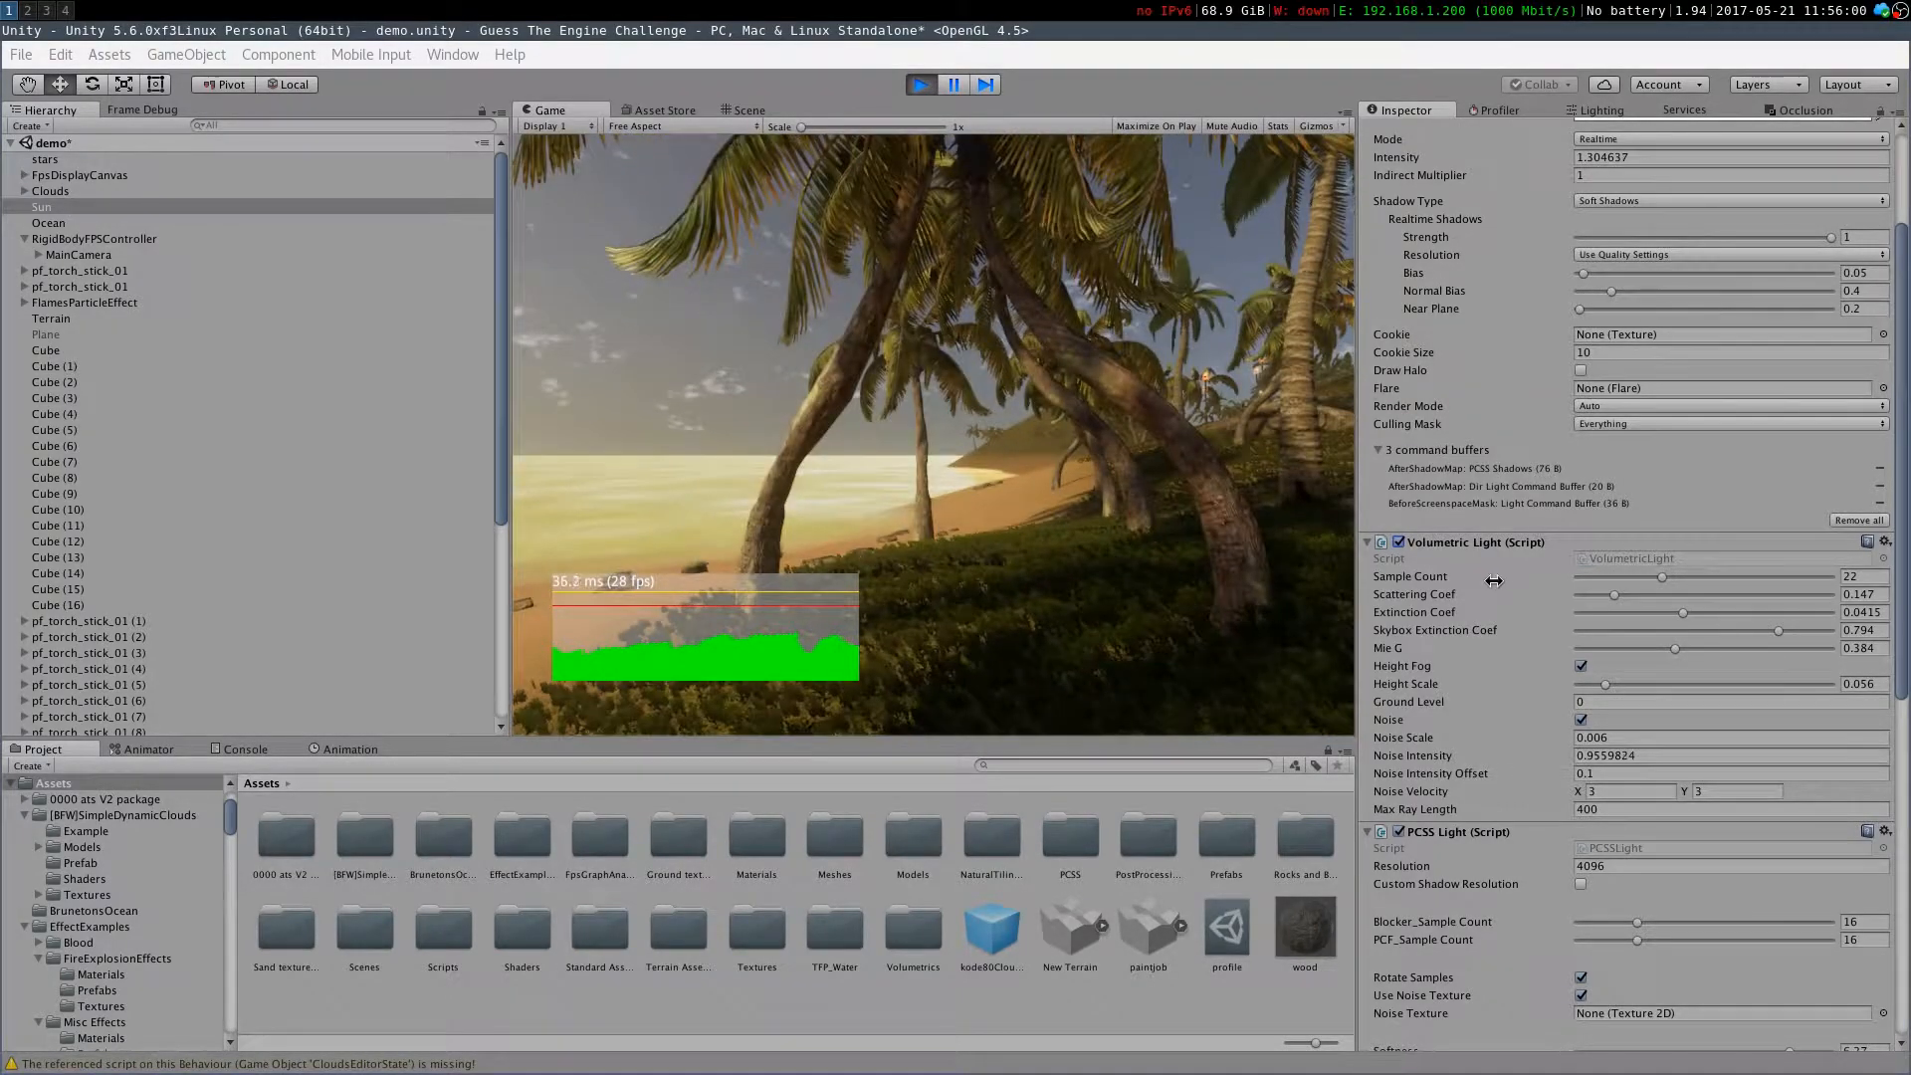
Try changing the Volumetric Light scattering, extinction, skybox extinction and Mie G values, restoring each one
{"action": "left_click_drag", "start_coordinate": [1613, 594], "coordinate": [1875, 617]}
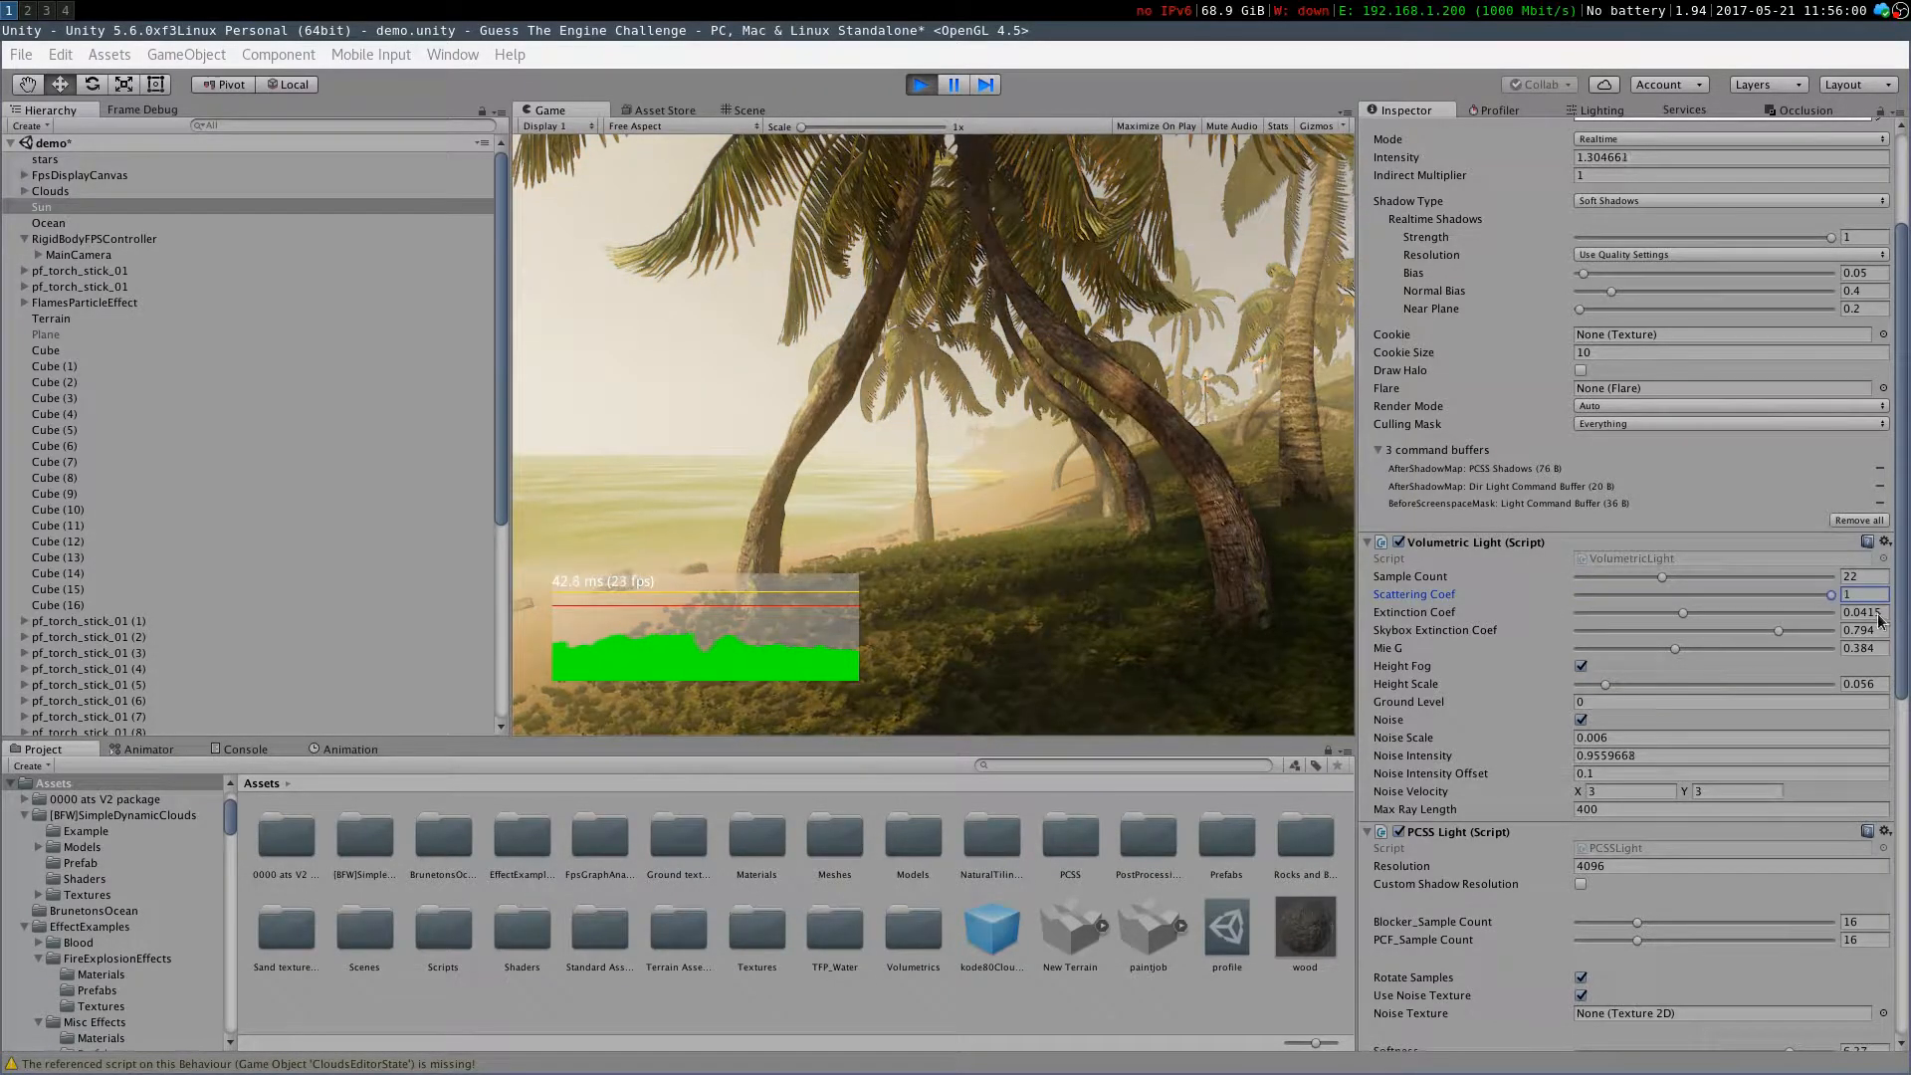
{"action": "left_click", "coordinate": [989, 324]}
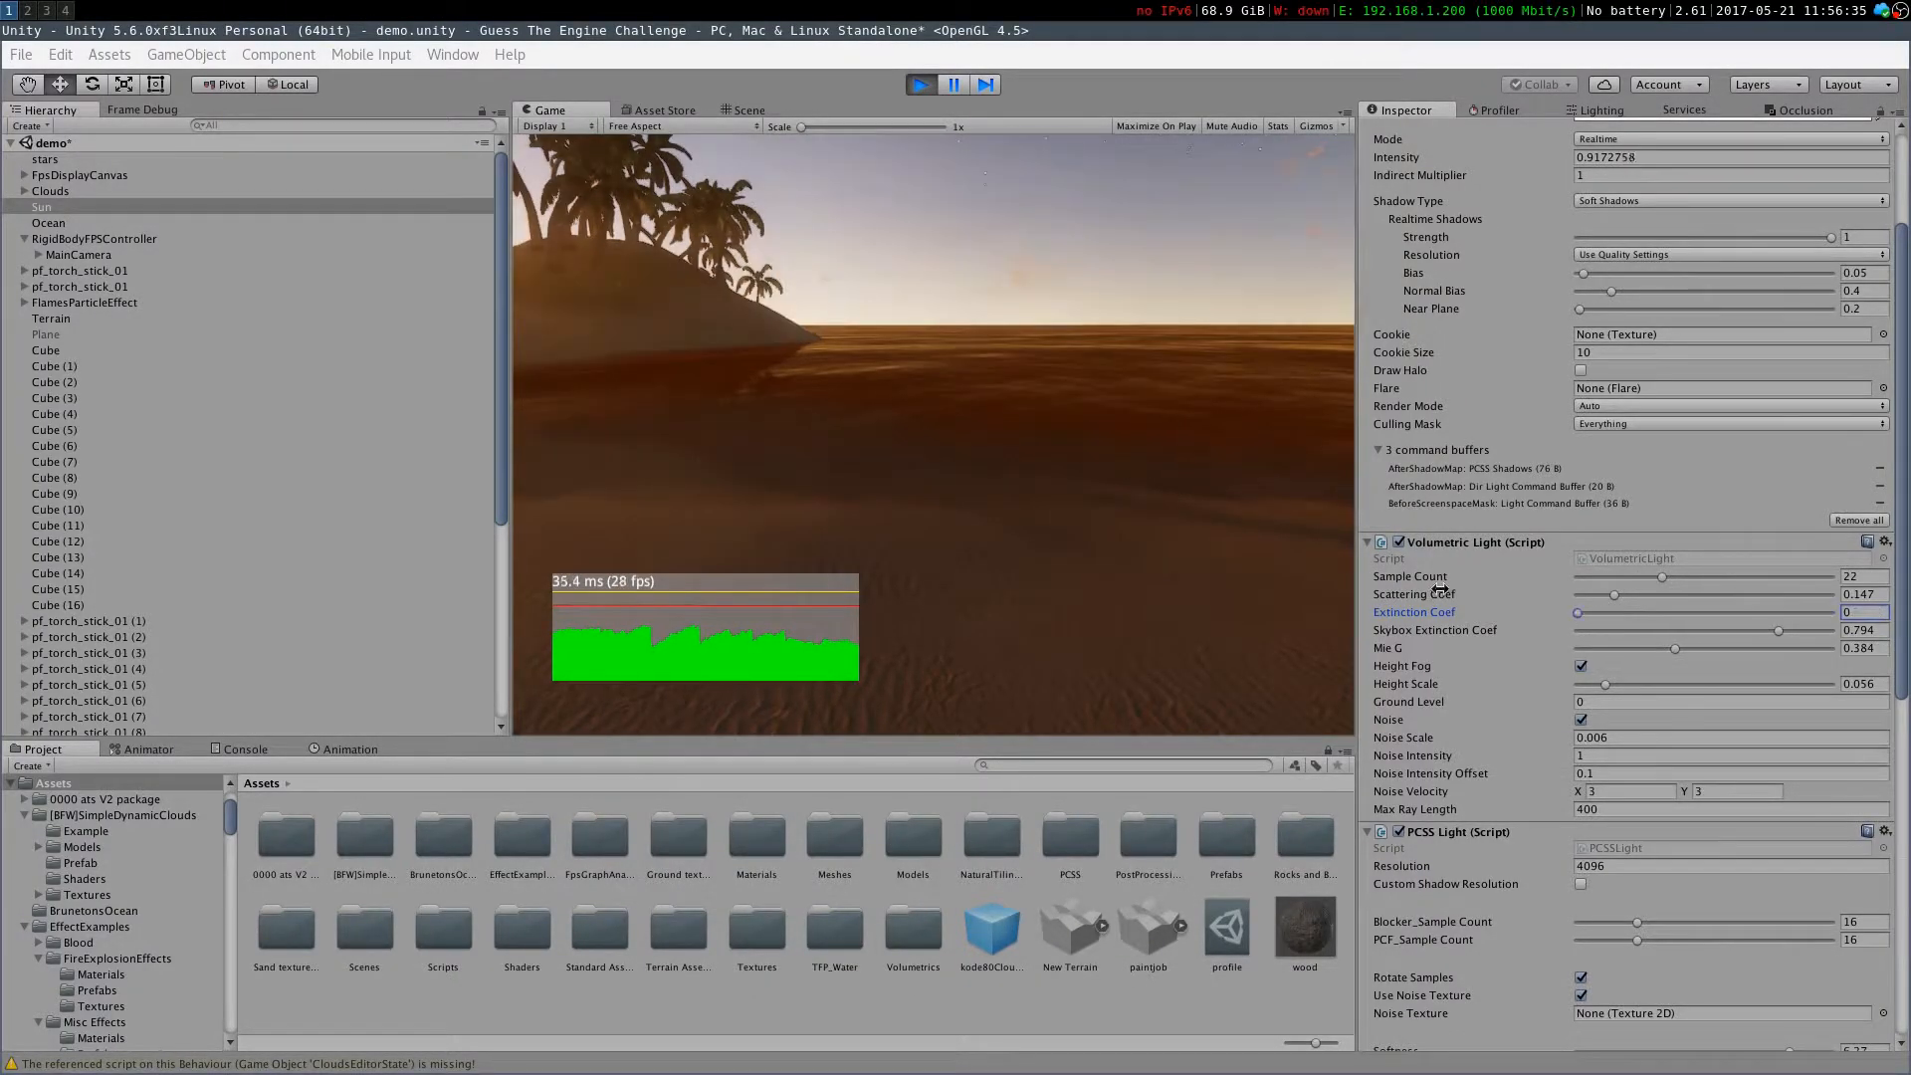
{"action": "mouse_move", "coordinate": [1702, 615]}
{"action": "left_mouse_down"}
{"action": "mouse_move", "coordinate": [1721, 612]}
{"action": "mouse_move", "coordinate": [1682, 612]}
{"action": "left_mouse_up"}
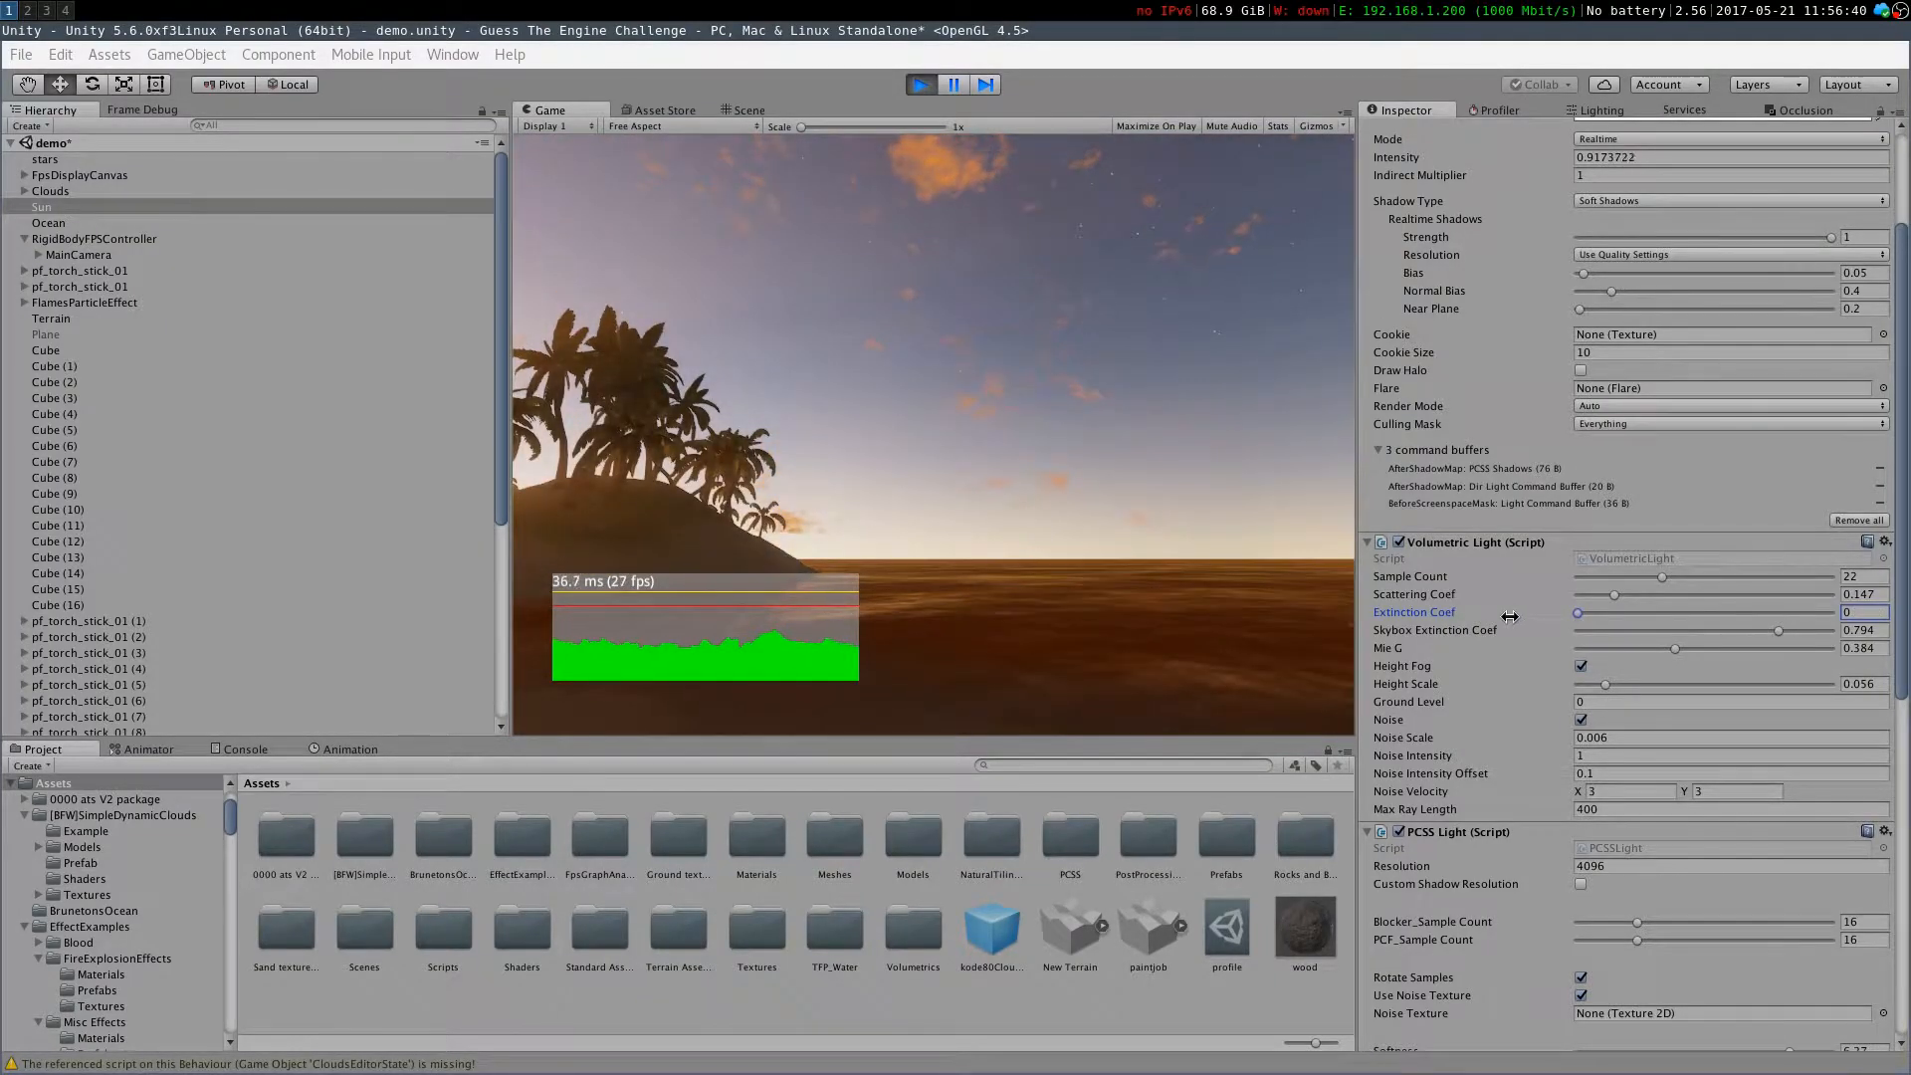
{"action": "left_click_drag", "start_coordinate": [1777, 631], "coordinate": [1538, 642]}
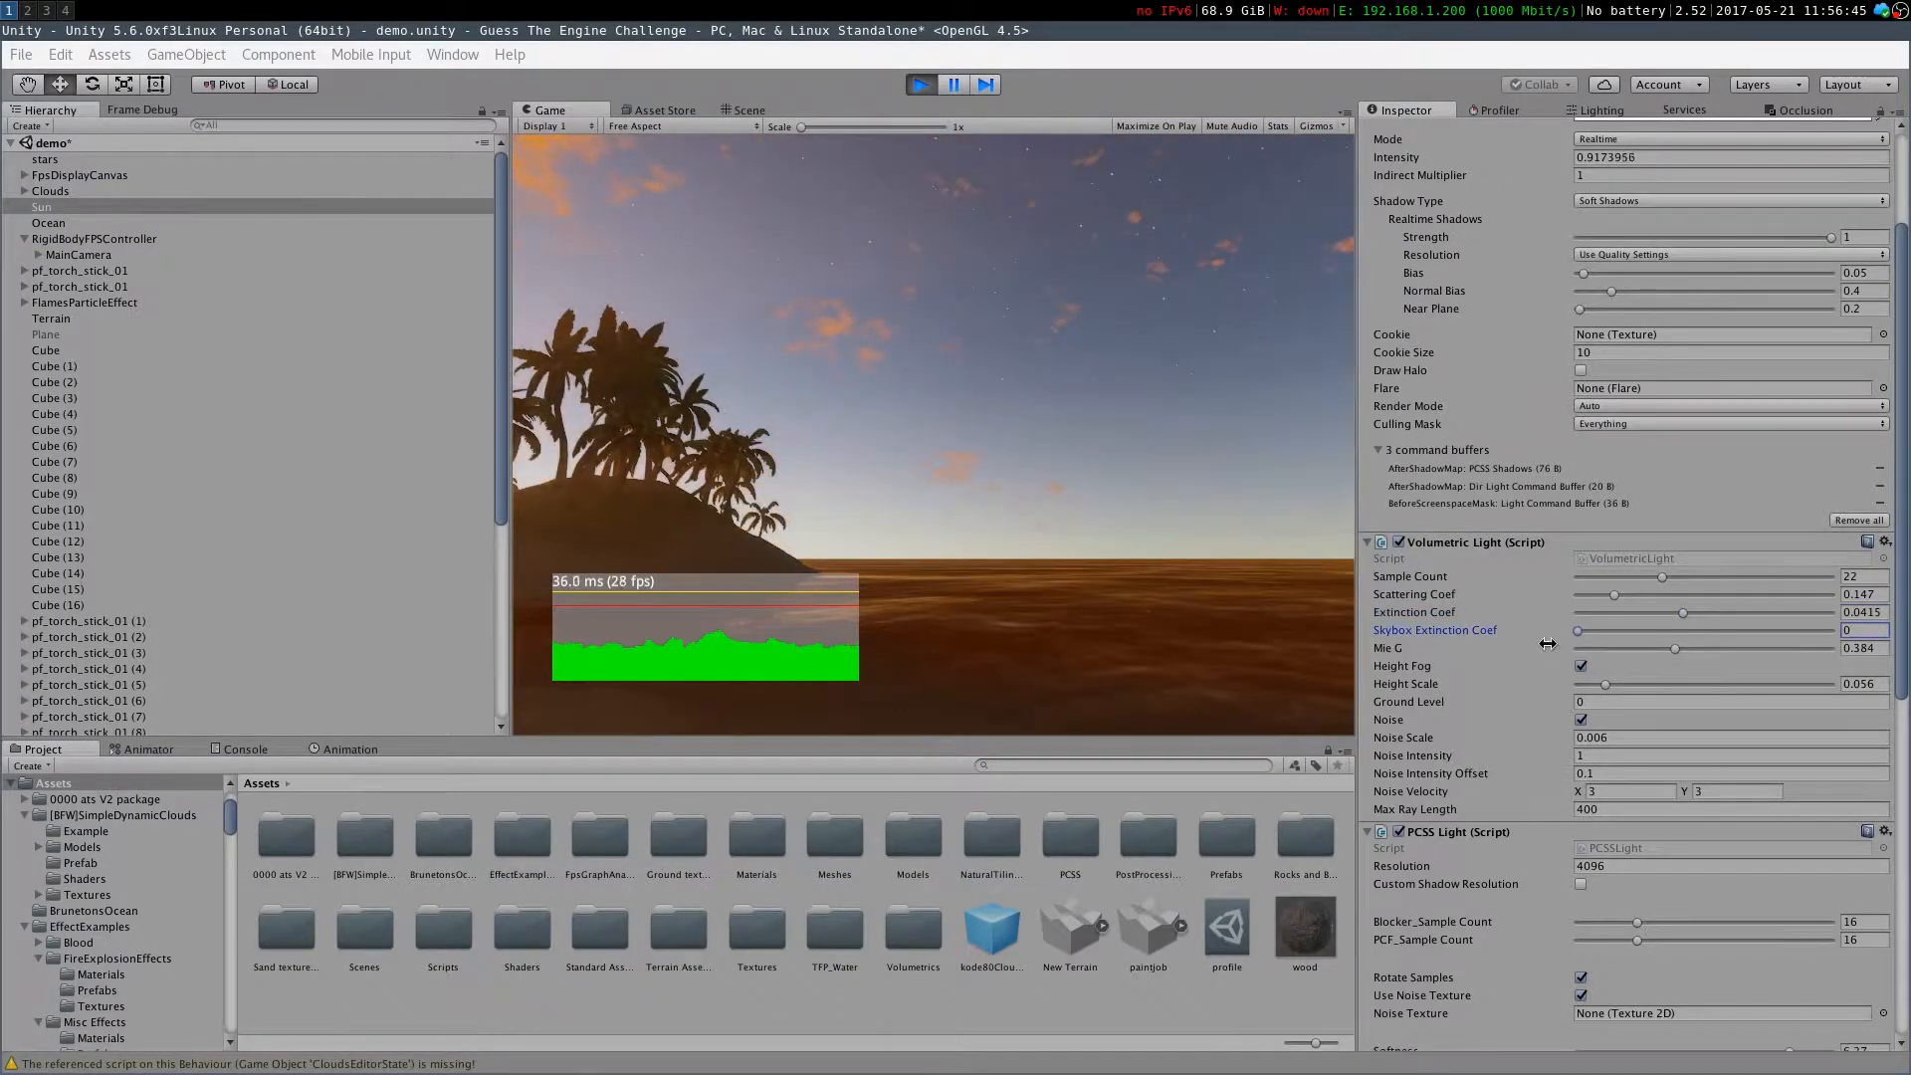
{"action": "key", "text": "ctrl+z"}
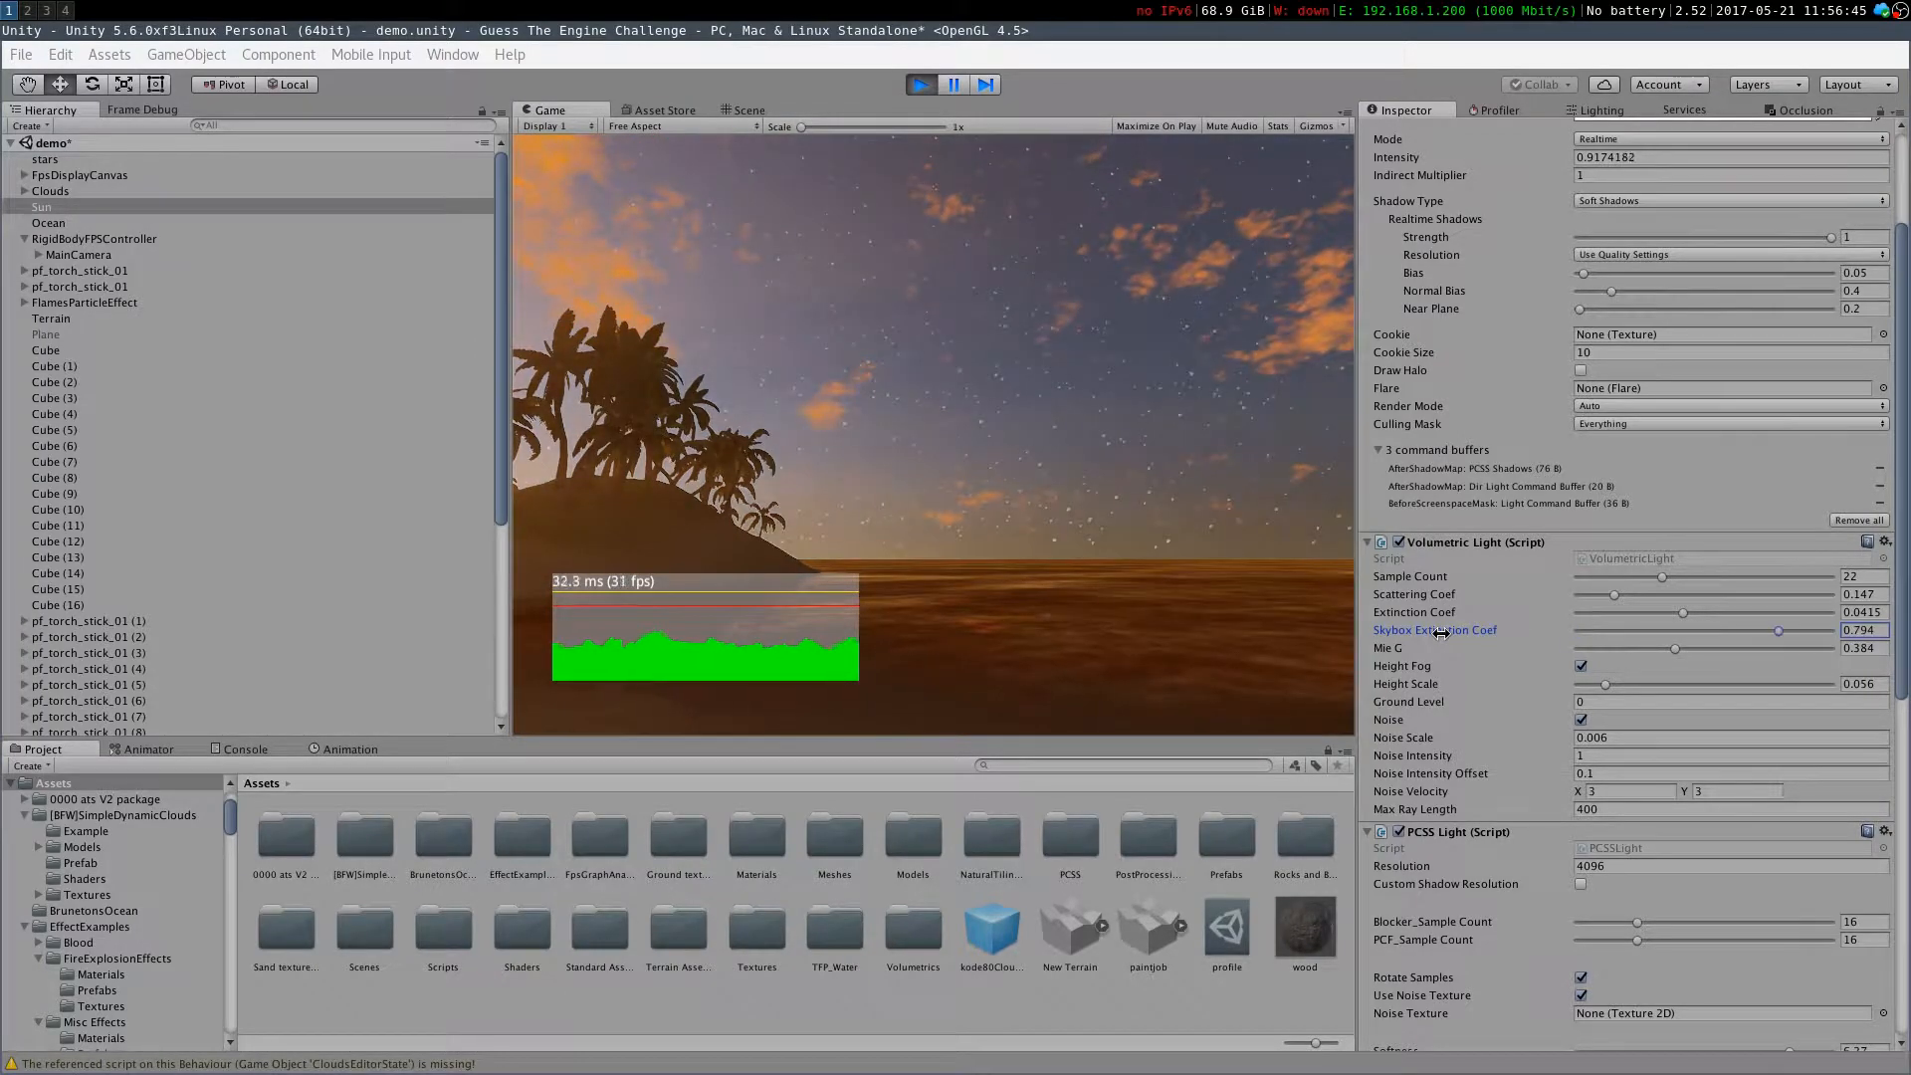
{"action": "left_click_drag", "start_coordinate": [1679, 648], "coordinate": [1558, 723]}
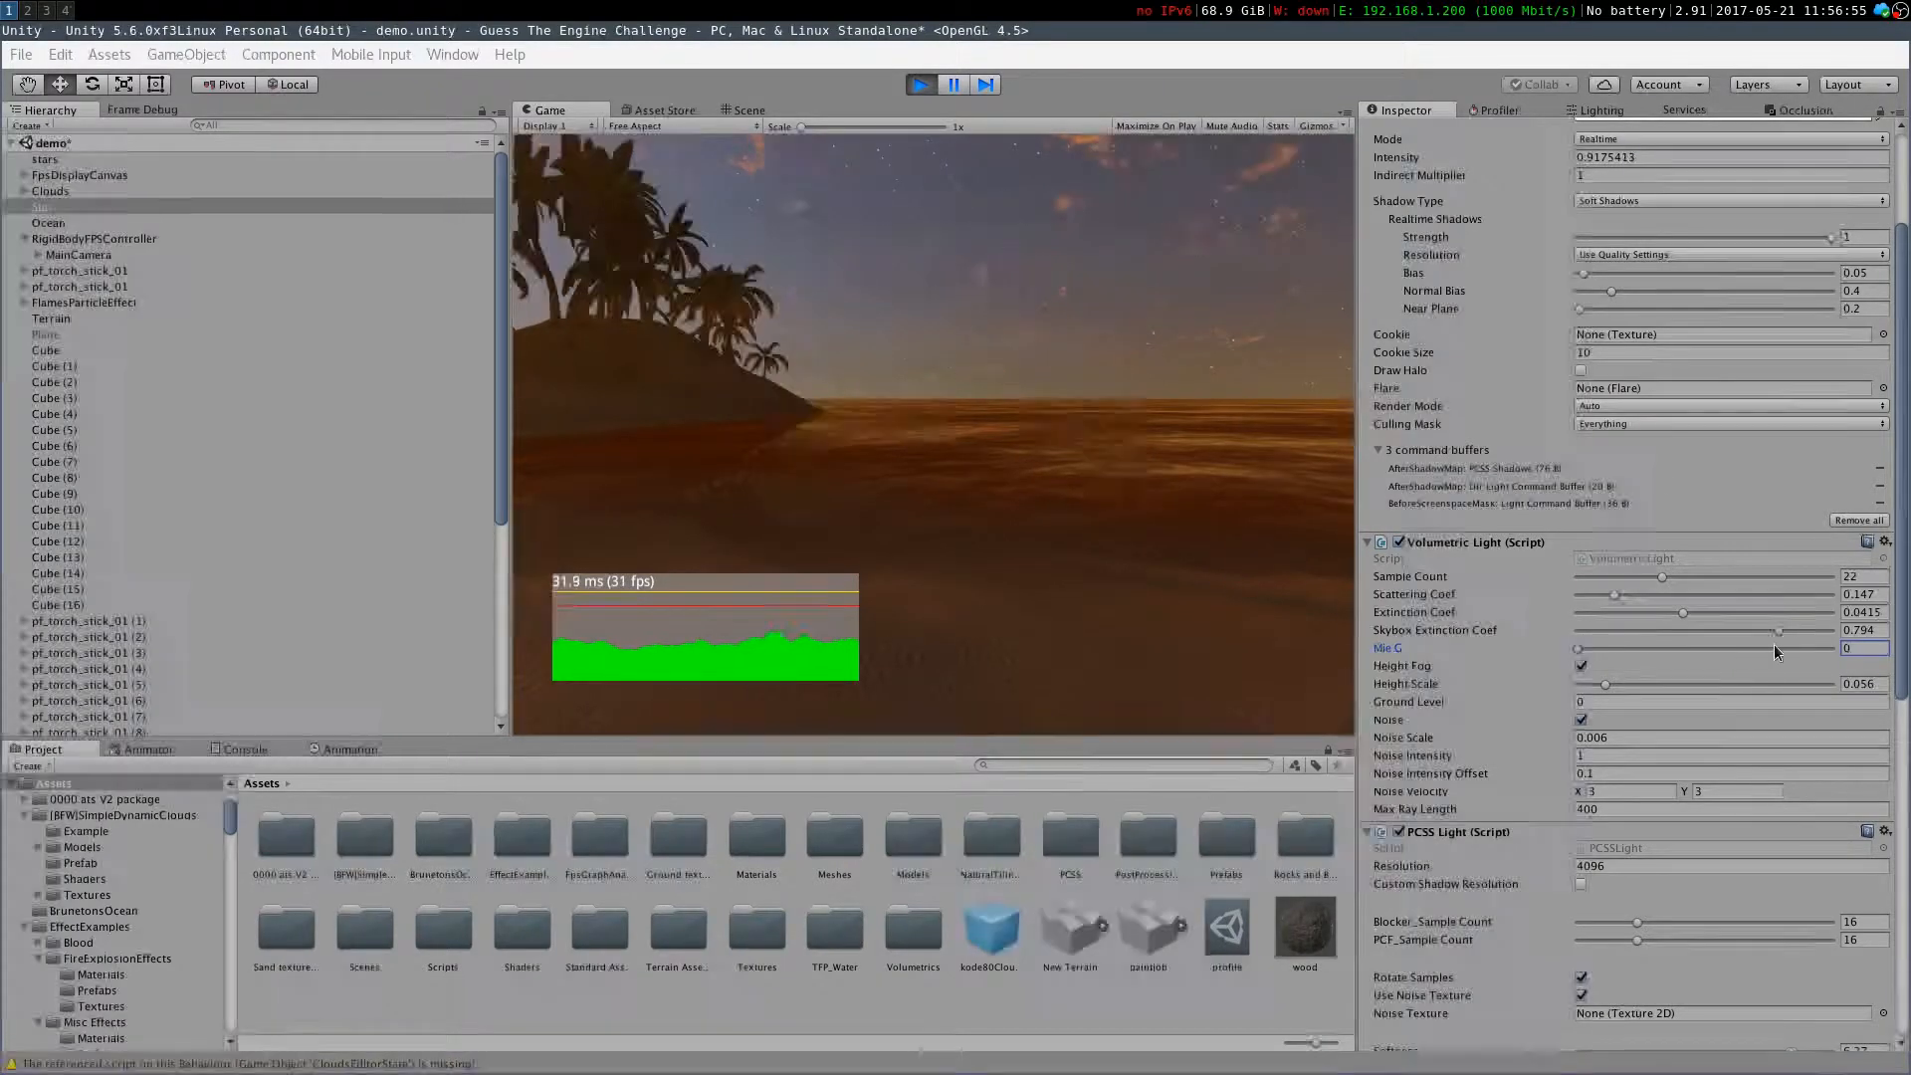
{"action": "mouse_move", "coordinate": [1592, 648]}
{"action": "left_mouse_down"}
{"action": "mouse_move", "coordinate": [1815, 661]}
{"action": "mouse_move", "coordinate": [1614, 655]}
{"action": "mouse_move", "coordinate": [1746, 659]}
{"action": "mouse_move", "coordinate": [1642, 659]}
{"action": "mouse_move", "coordinate": [1675, 658]}
{"action": "left_mouse_up"}
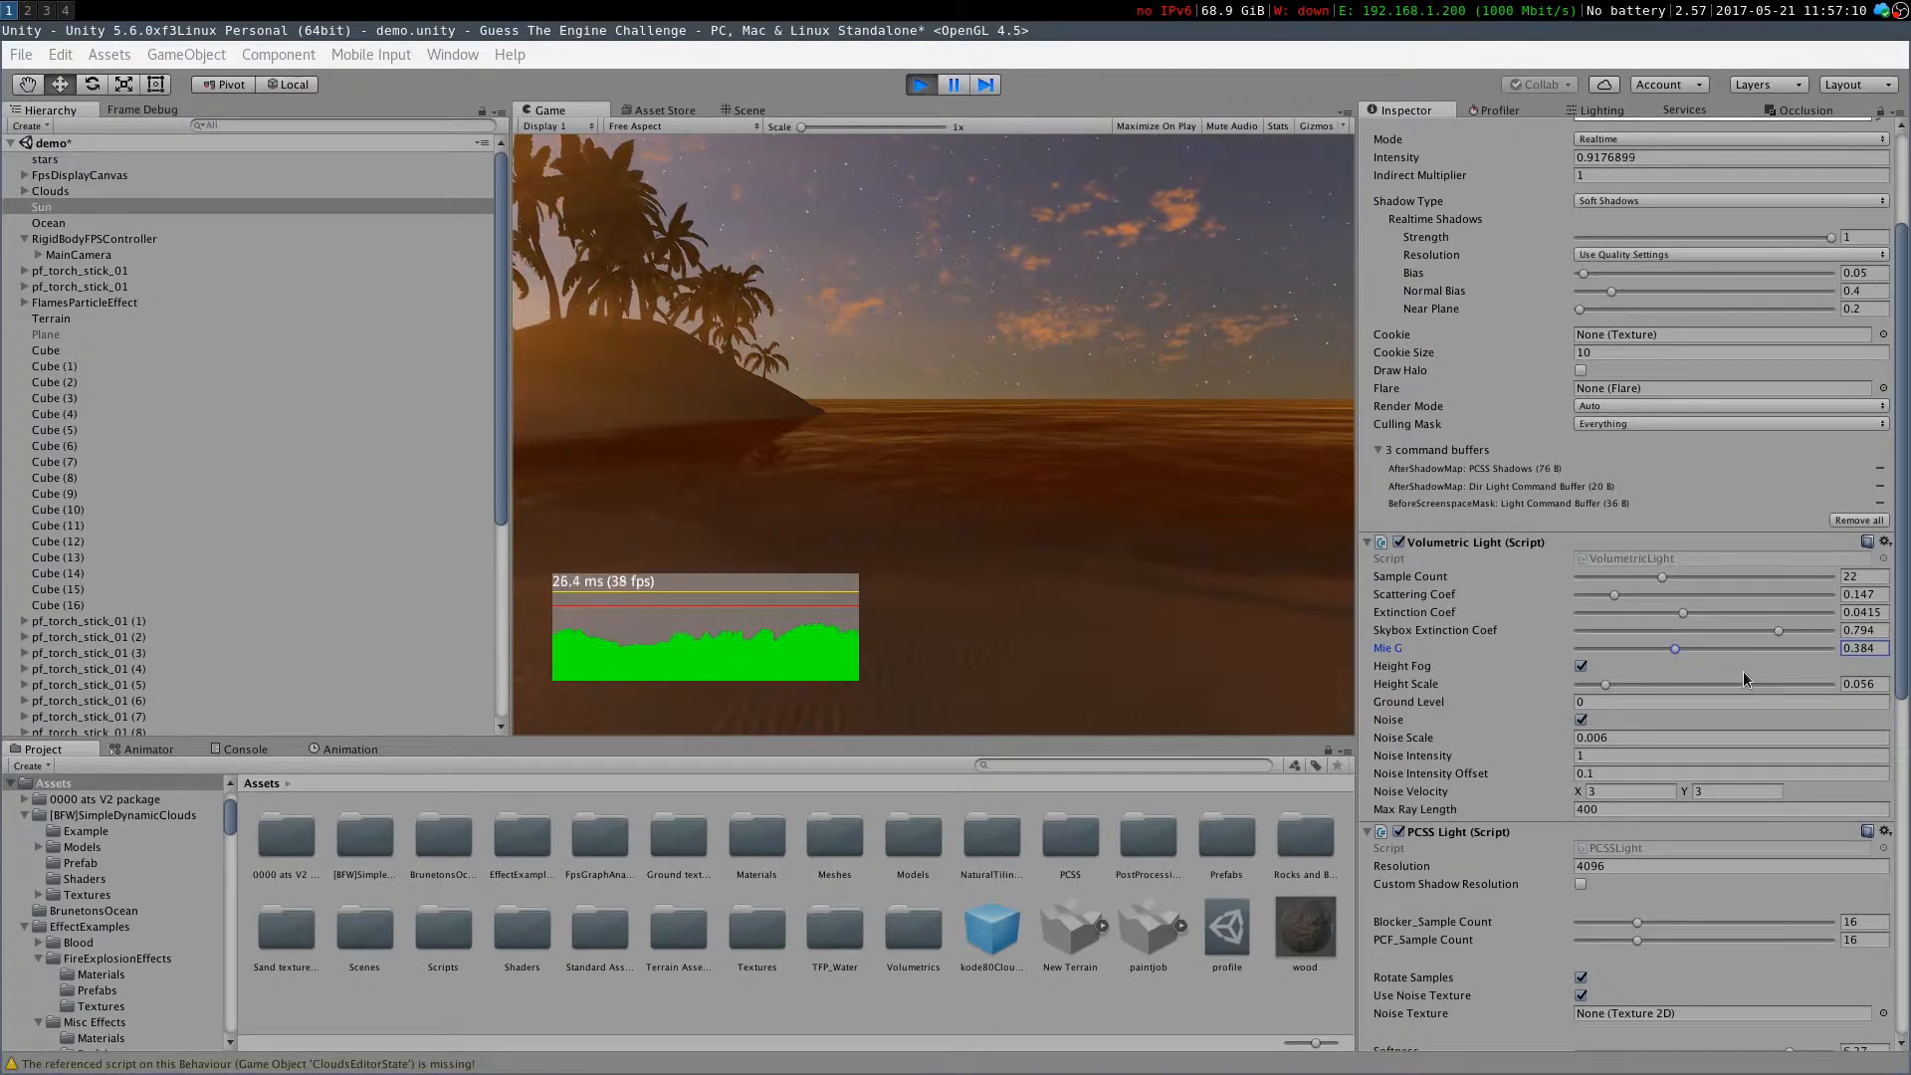
Toggle Height Fog in the Volumetric Light component off and back on
{"action": "left_click", "coordinate": [1433, 680]}
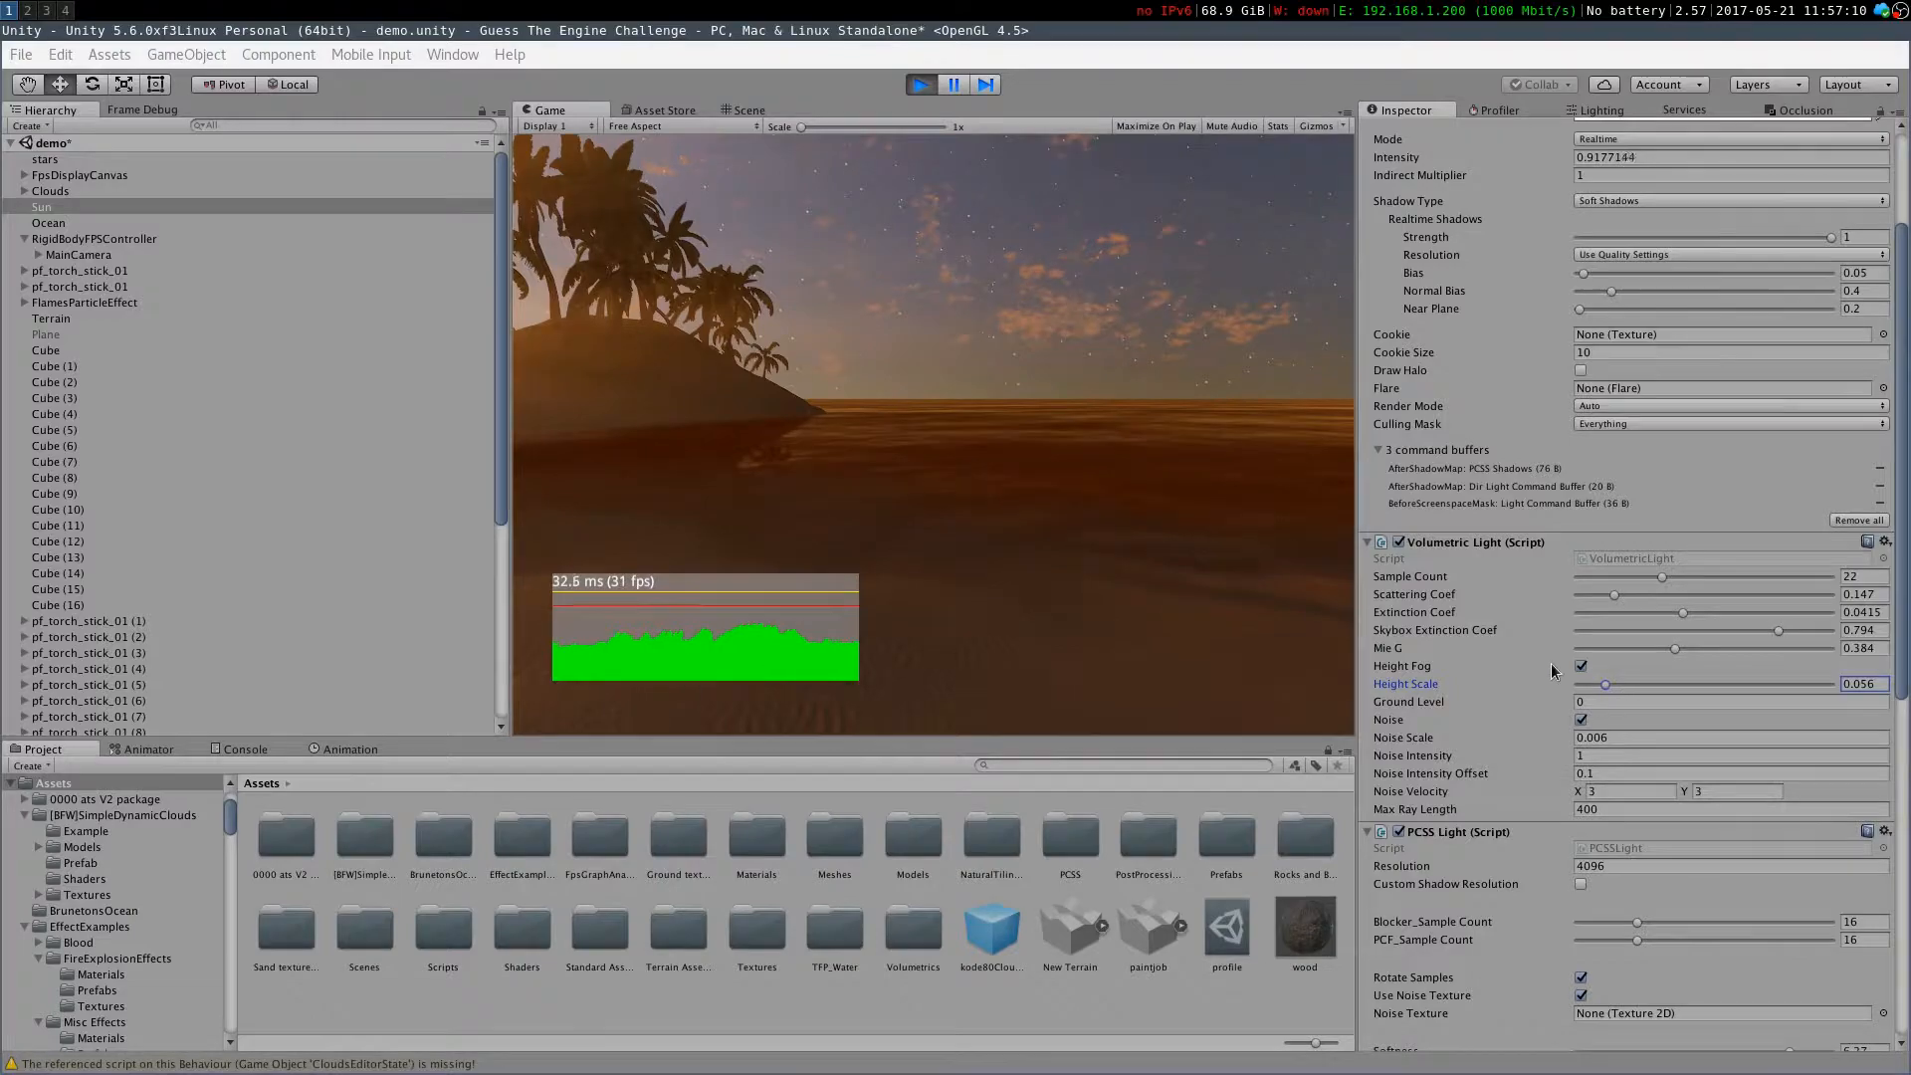
{"action": "left_click", "coordinate": [1583, 668]}
{"action": "left_click", "coordinate": [1584, 668]}
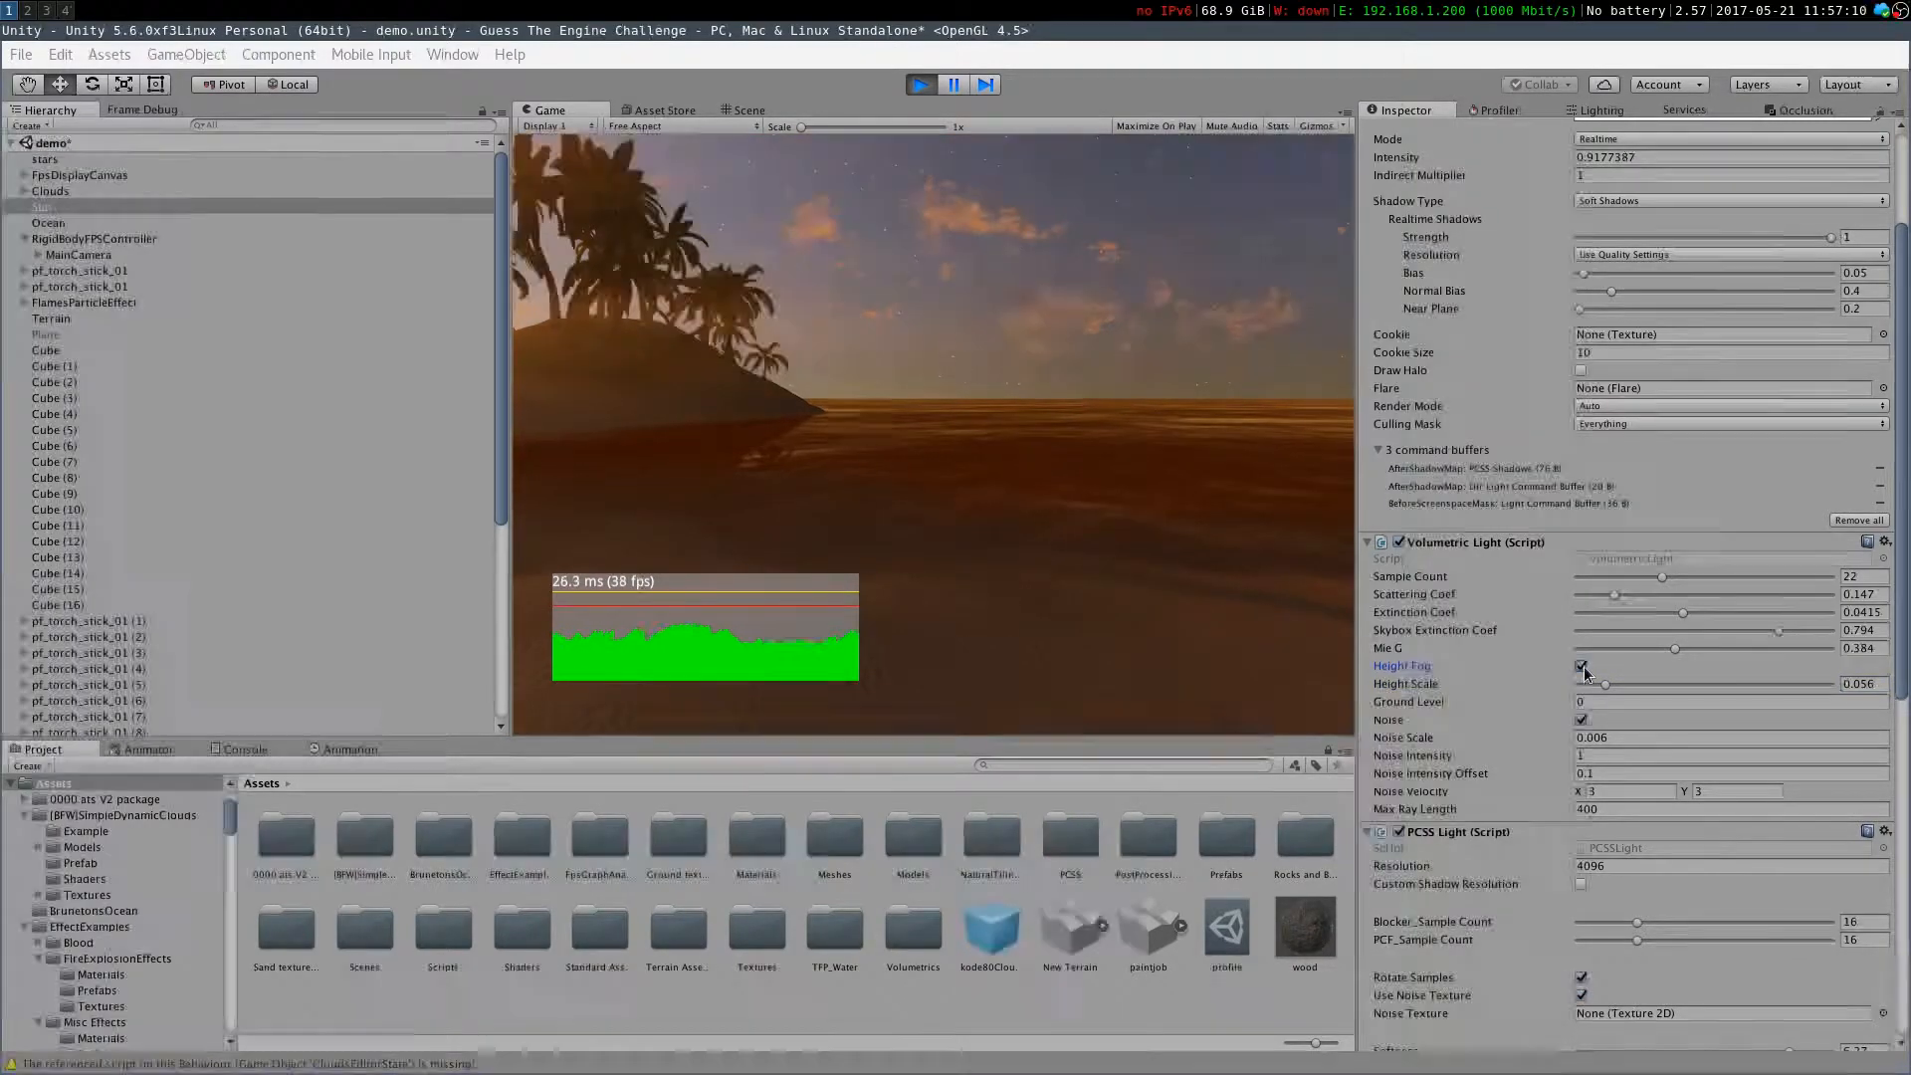
{"action": "left_click", "coordinate": [1108, 719]}
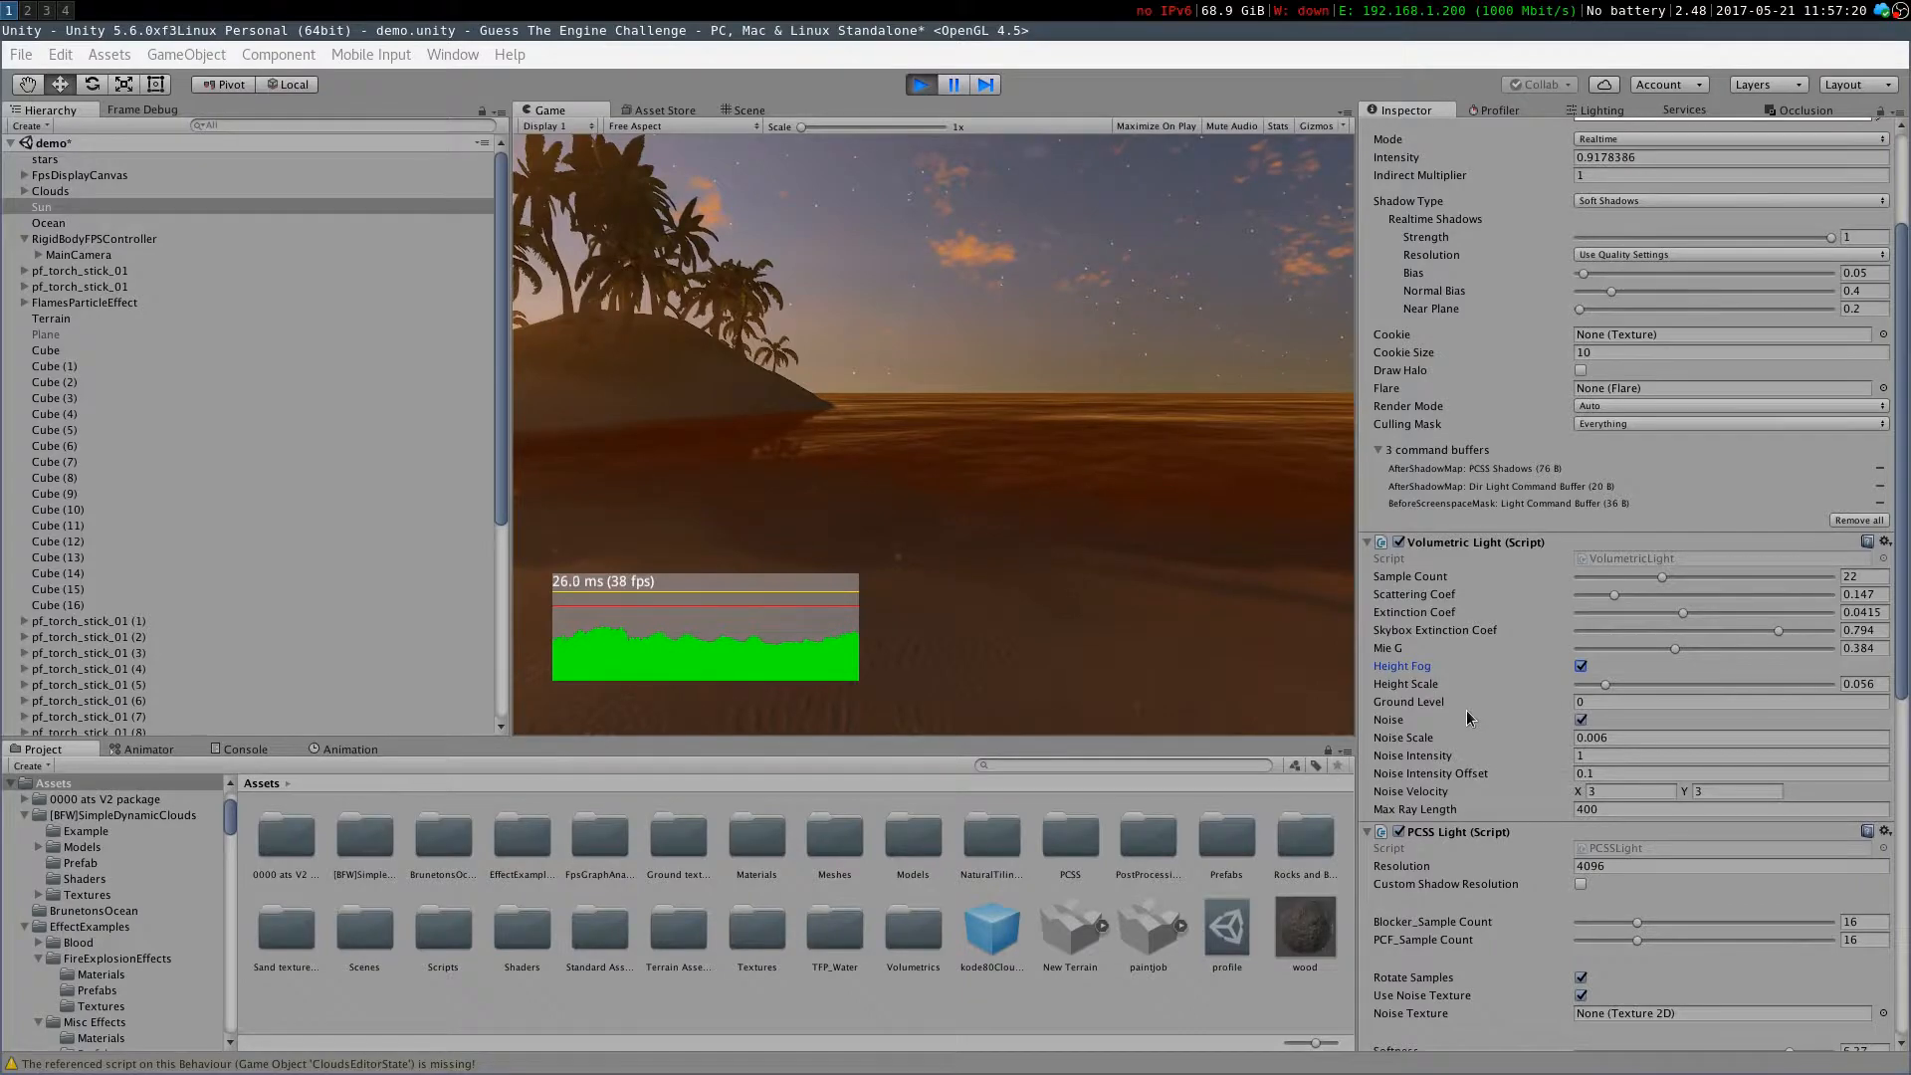
Inspect the Volumetric Light noise settings while walking forward across the beach
{"action": "scroll", "coordinate": [1471, 696], "scroll_direction": "down", "scroll_amount": 2}
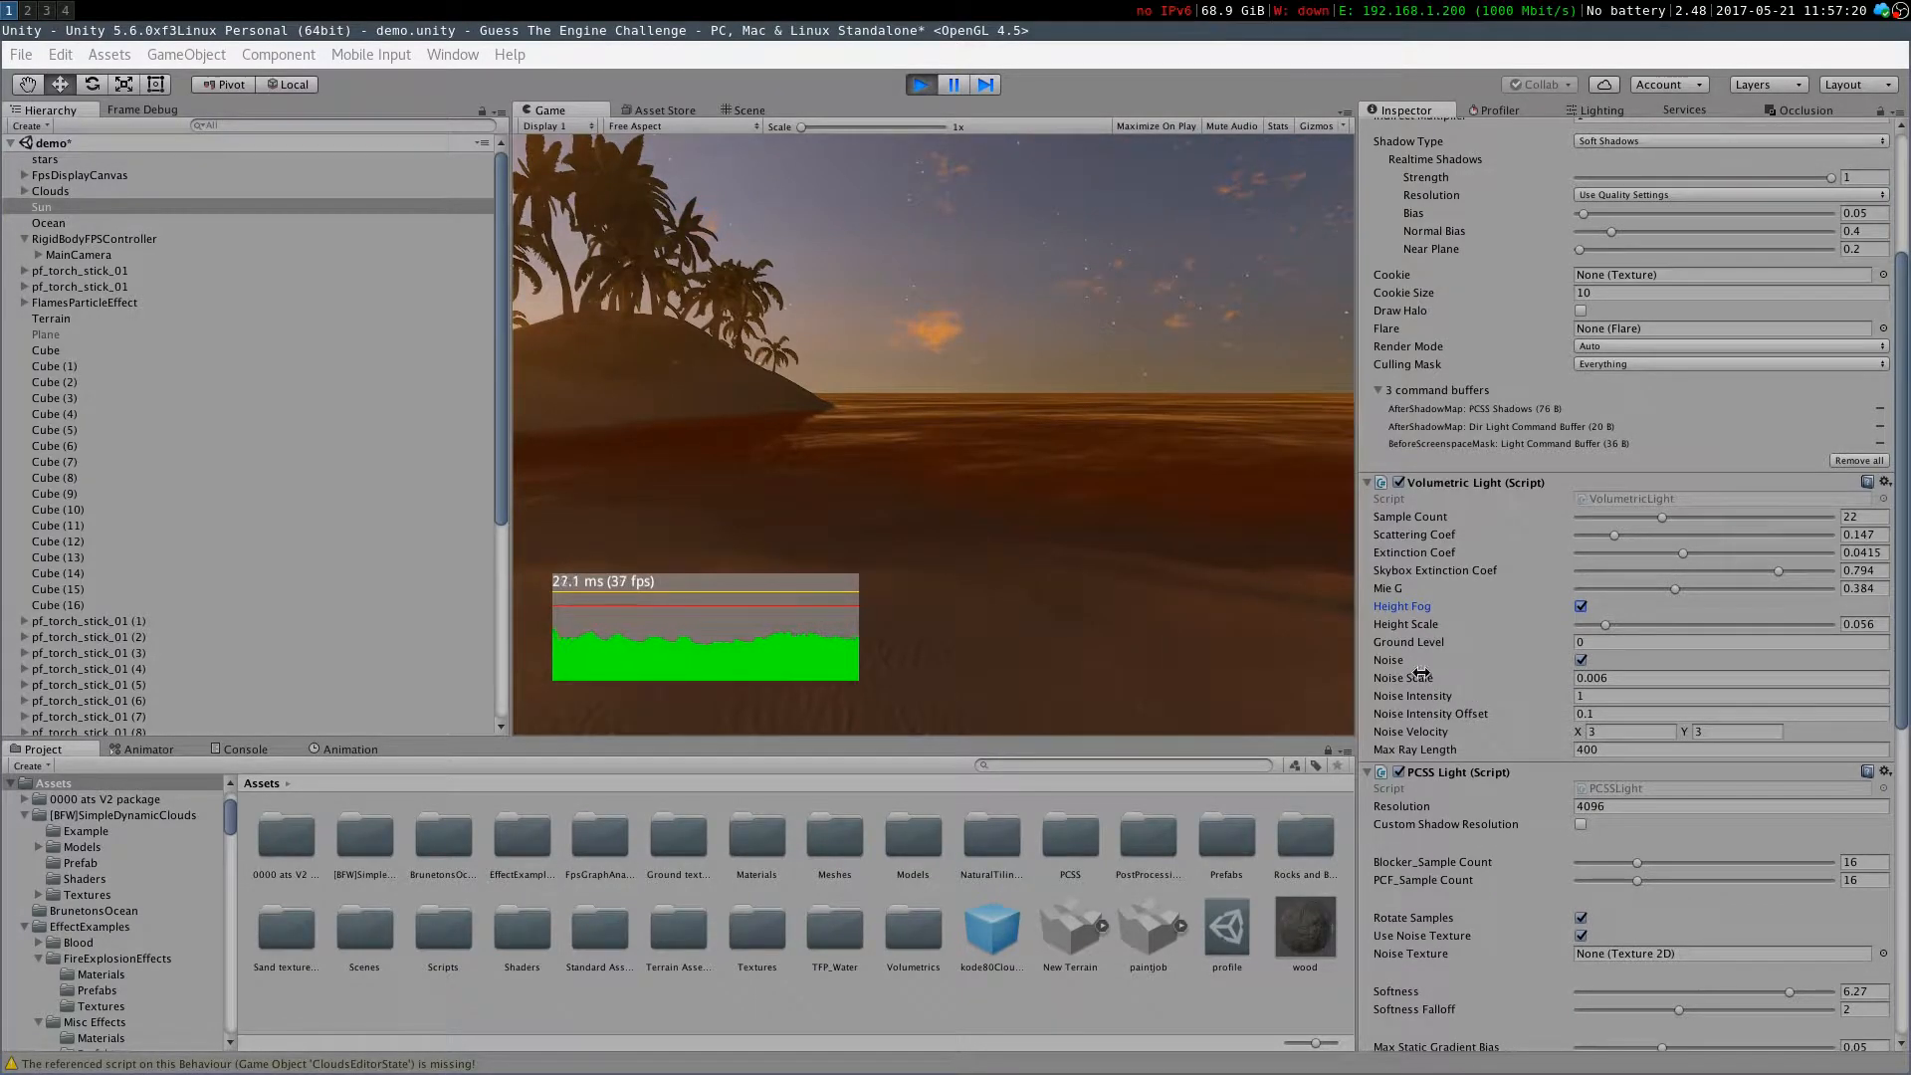
{"action": "mouse_move", "coordinate": [1497, 683]}
{"action": "left_mouse_down"}
{"action": "mouse_move", "coordinate": [1824, 673]}
{"action": "mouse_move", "coordinate": [1409, 684]}
{"action": "mouse_move", "coordinate": [1691, 692]}
{"action": "mouse_move", "coordinate": [1754, 713]}
{"action": "mouse_move", "coordinate": [1508, 706]}
{"action": "left_mouse_up"}
{"action": "left_click", "coordinate": [1523, 693]}
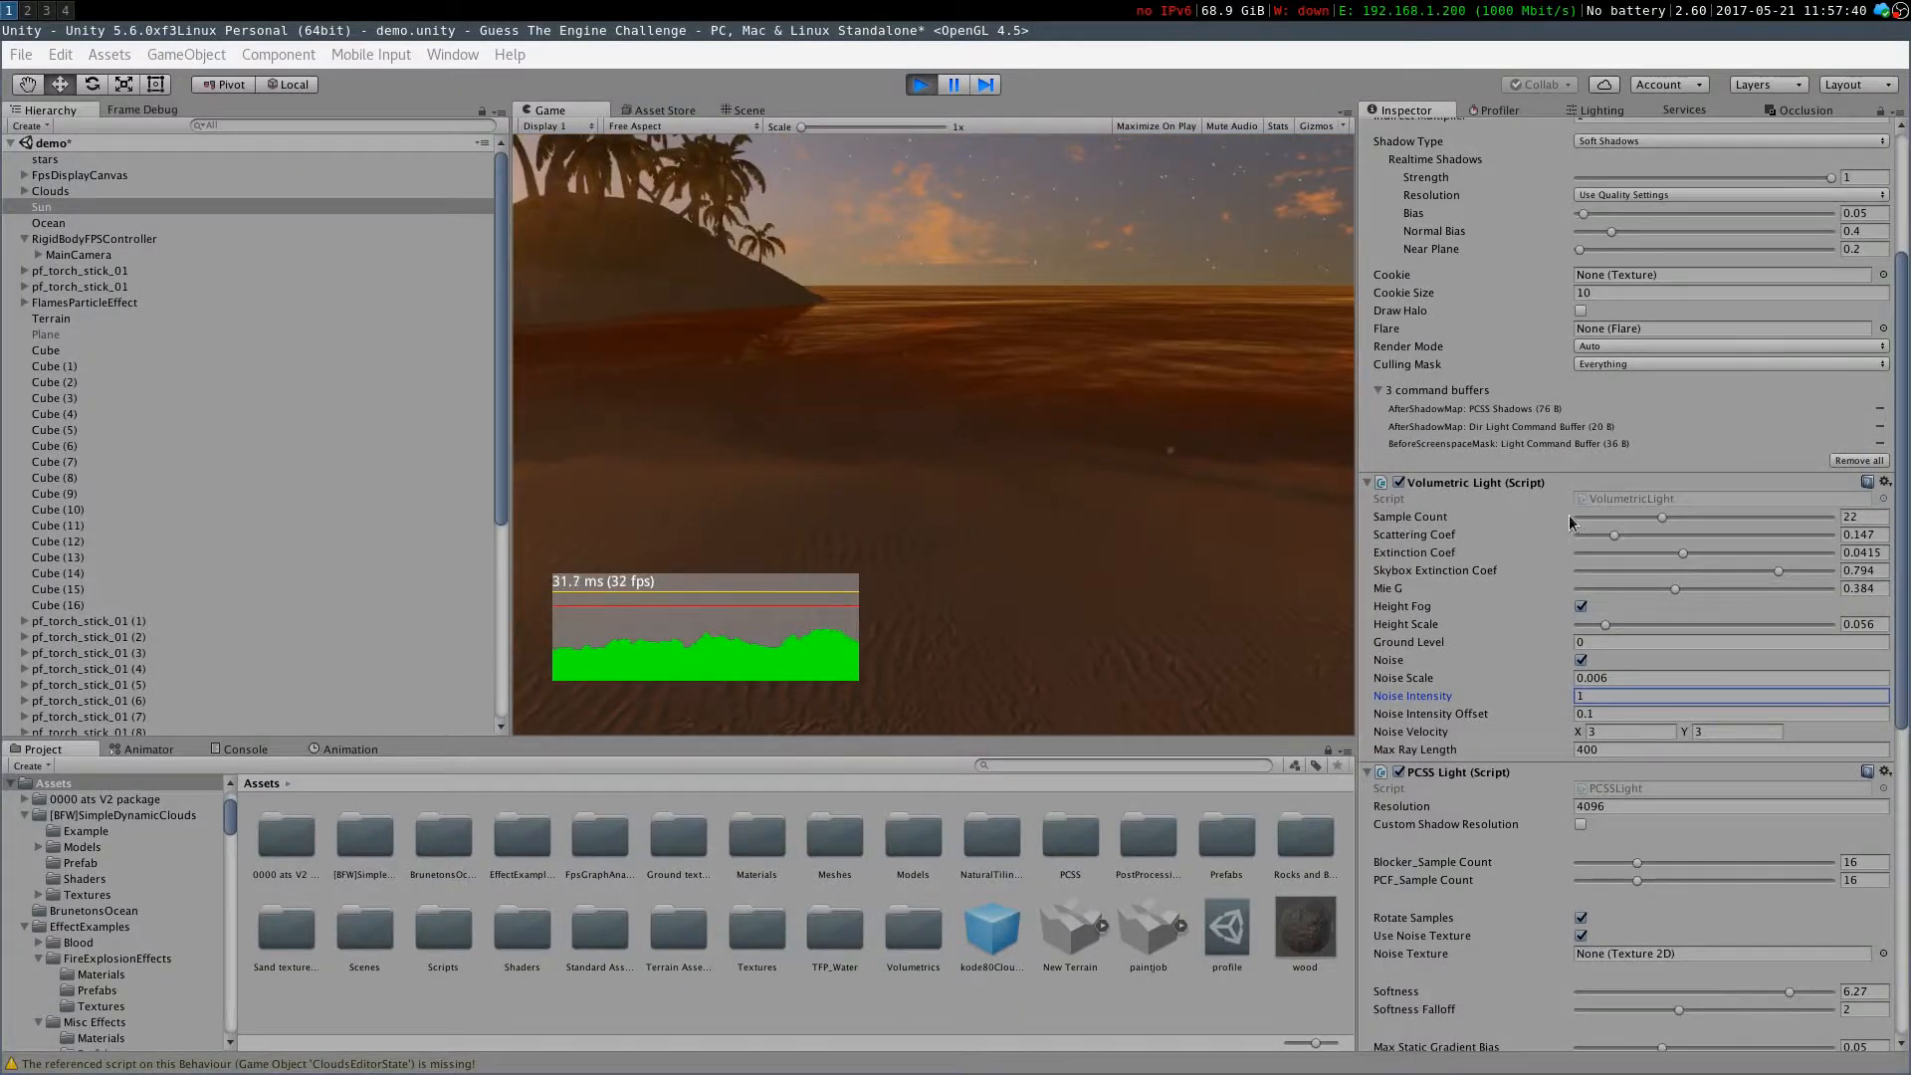
{"action": "left_click_drag", "start_coordinate": [1537, 714], "coordinate": [1476, 714]}
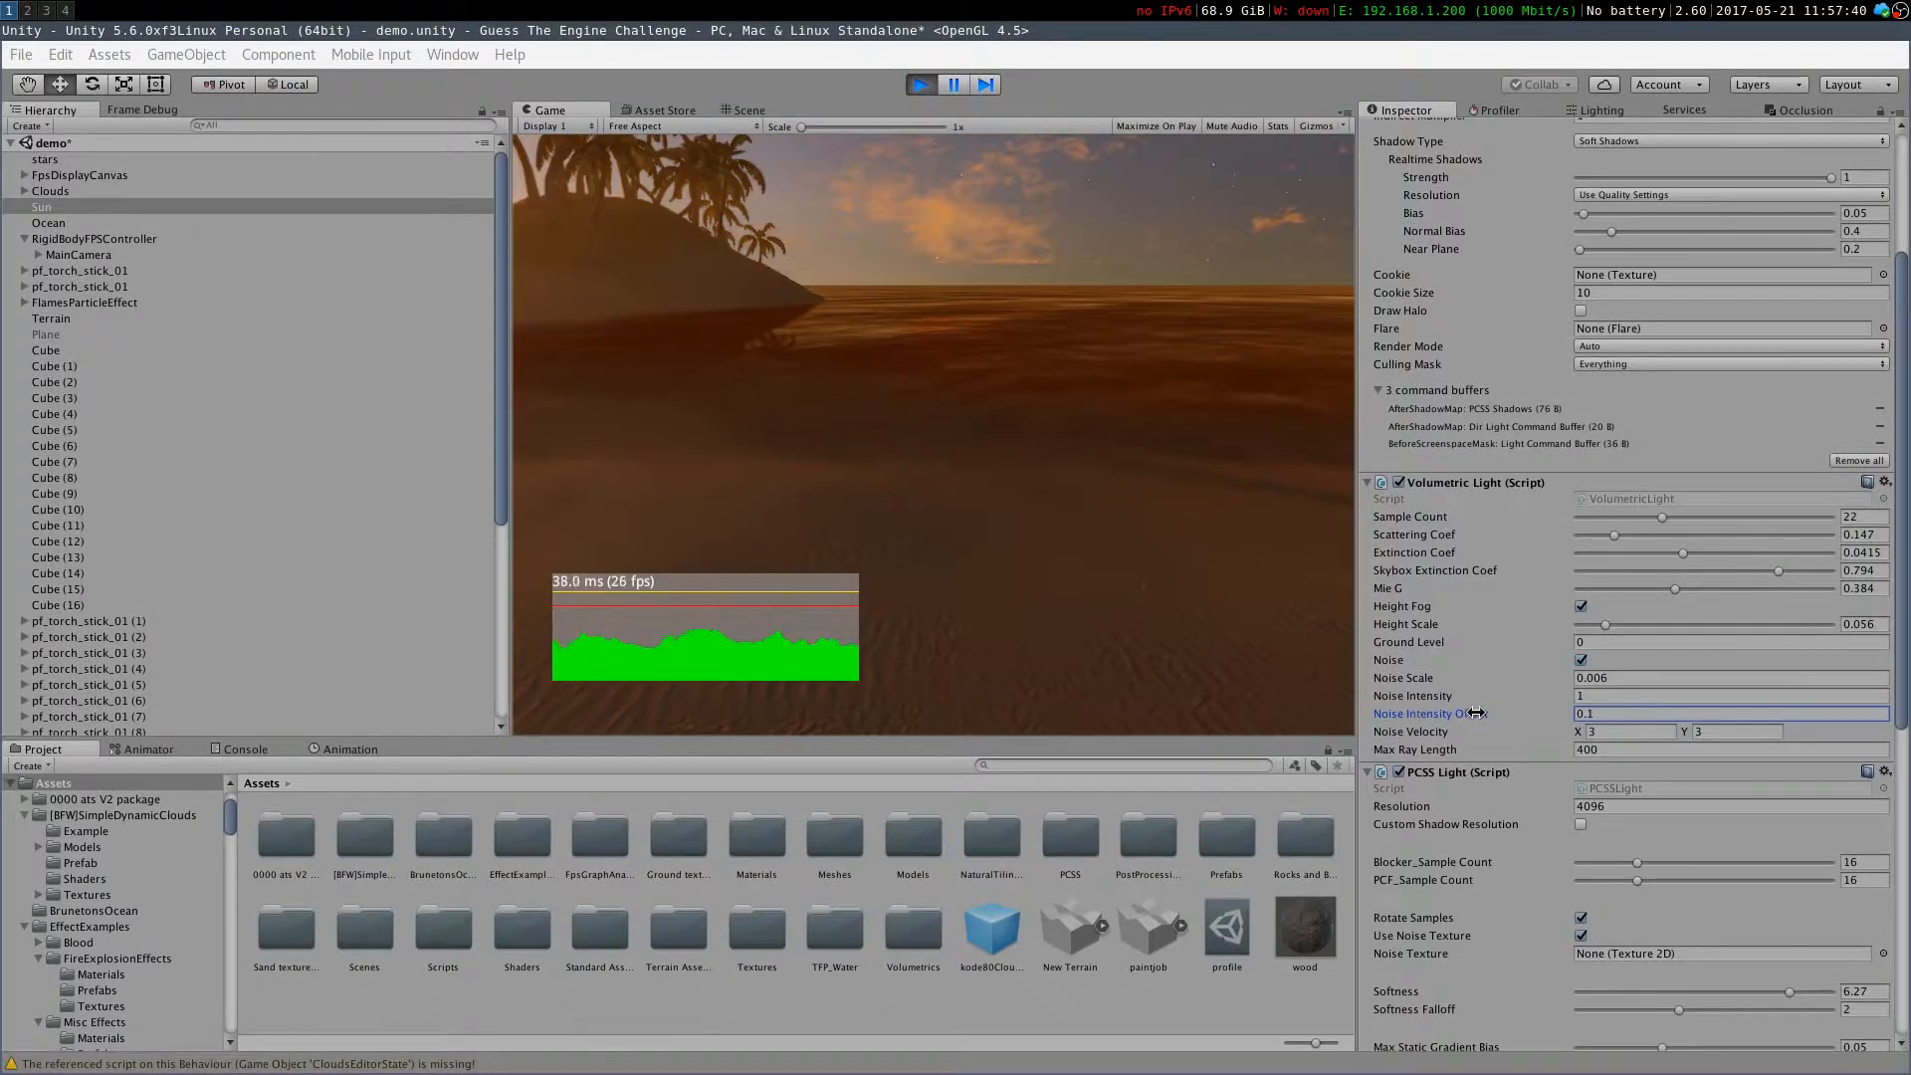
{"action": "left_click", "coordinate": [1029, 409]}
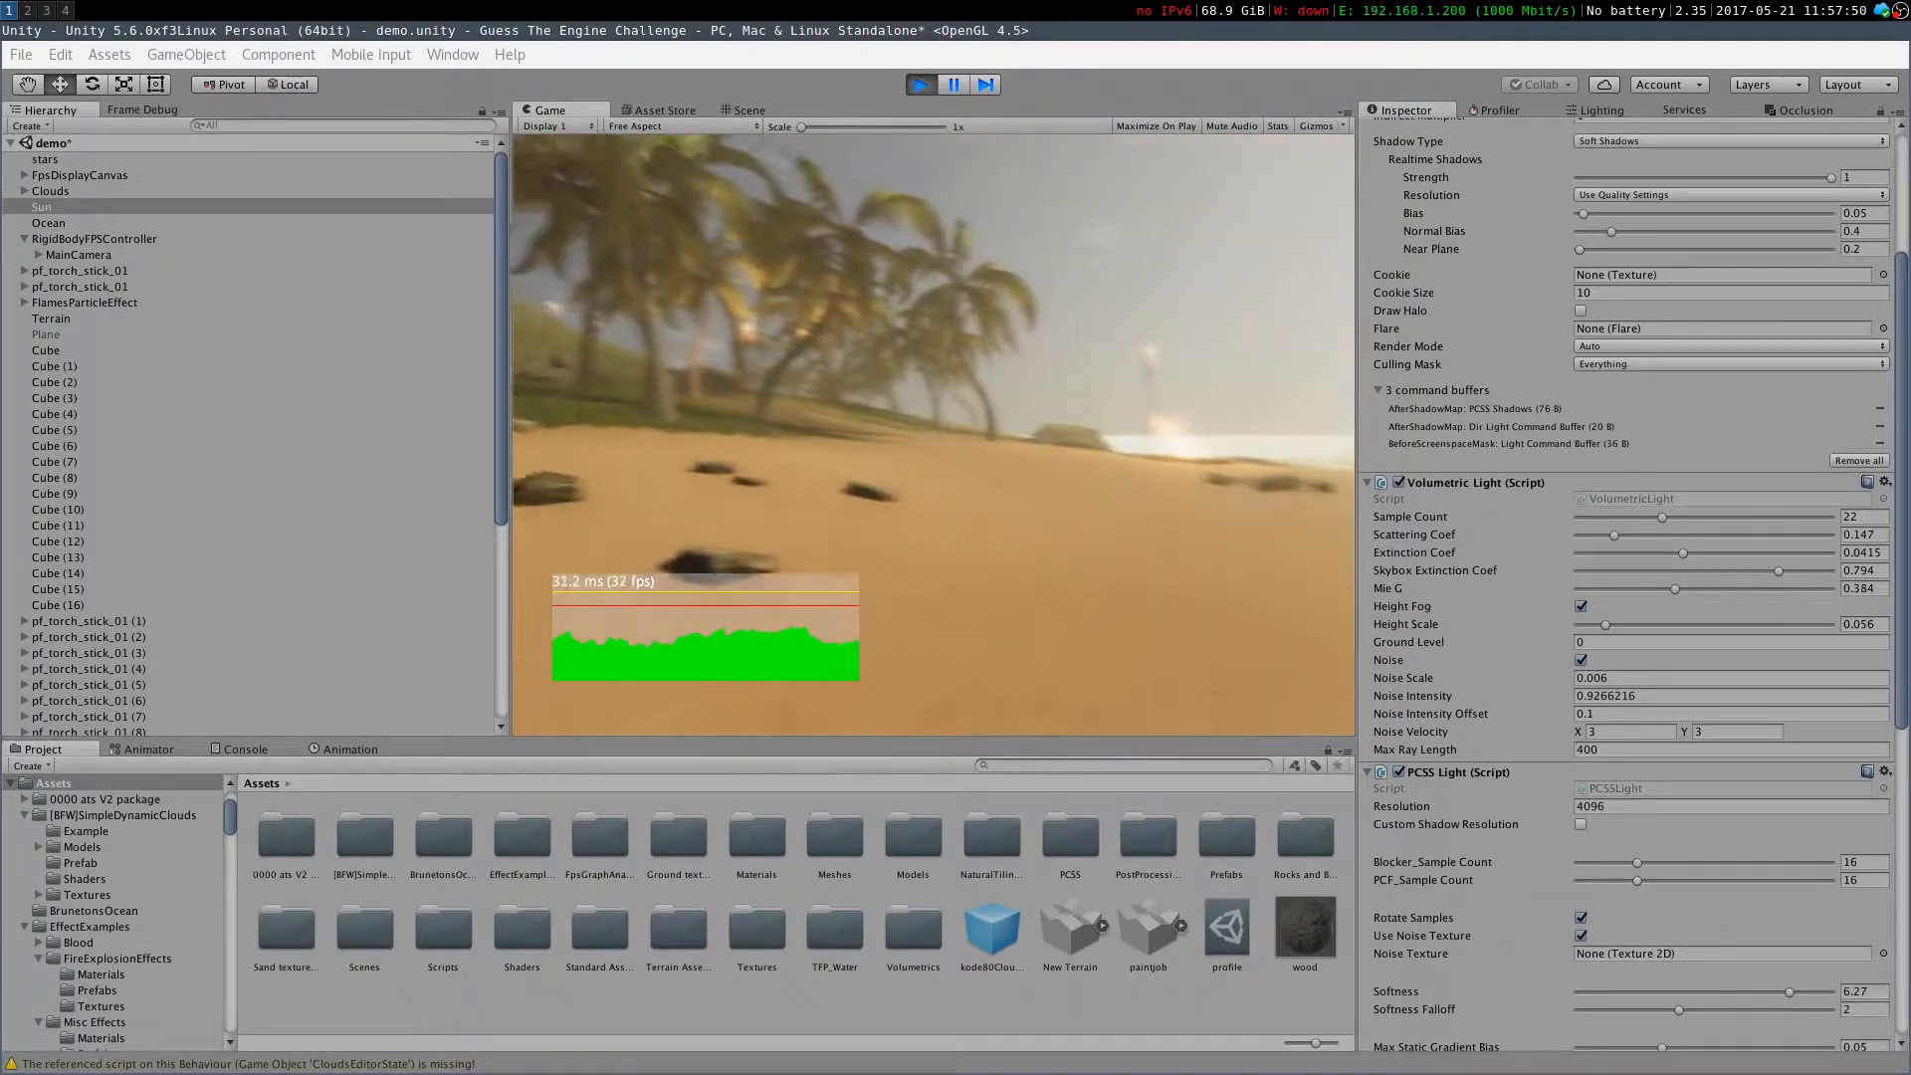
{"action": "key", "text": "w"}
{"action": "key", "text": "w"}
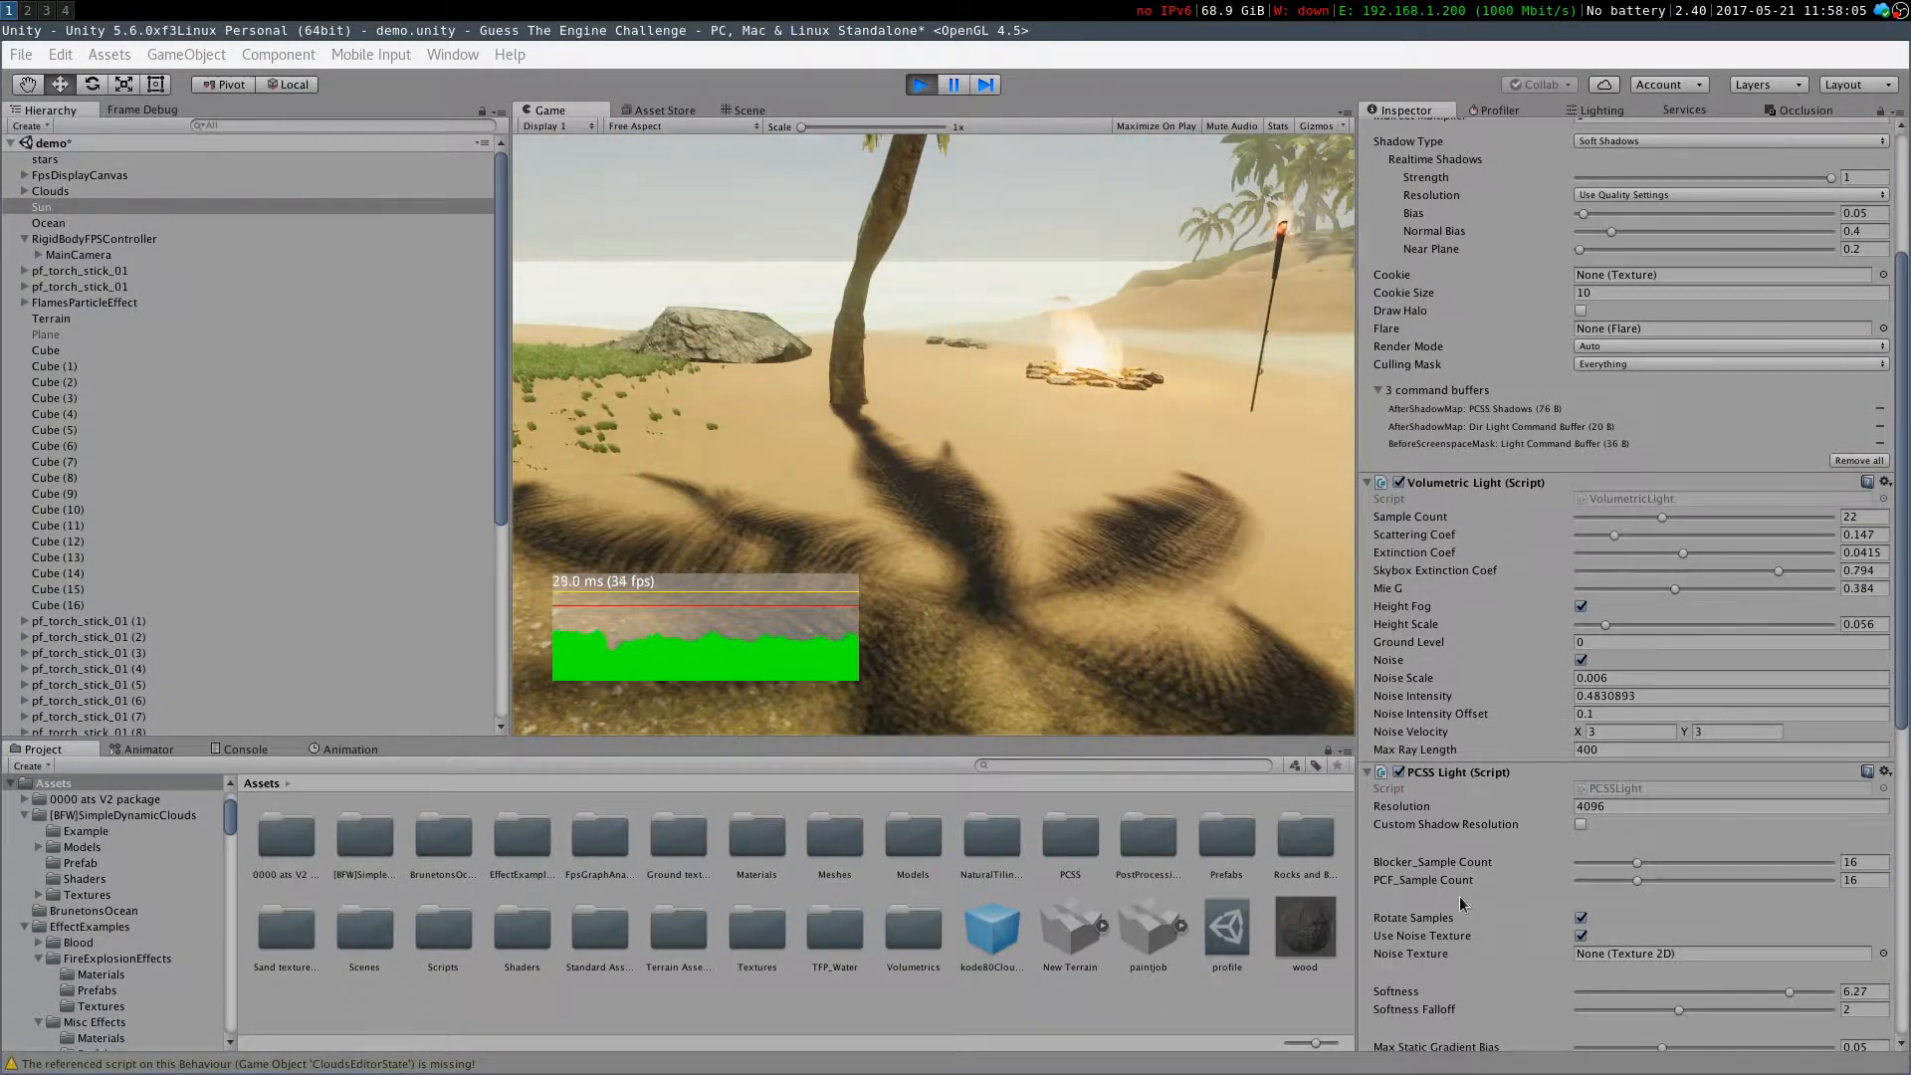
Toggle the PCSS Light component off and back on
{"action": "left_click", "coordinate": [1401, 773]}
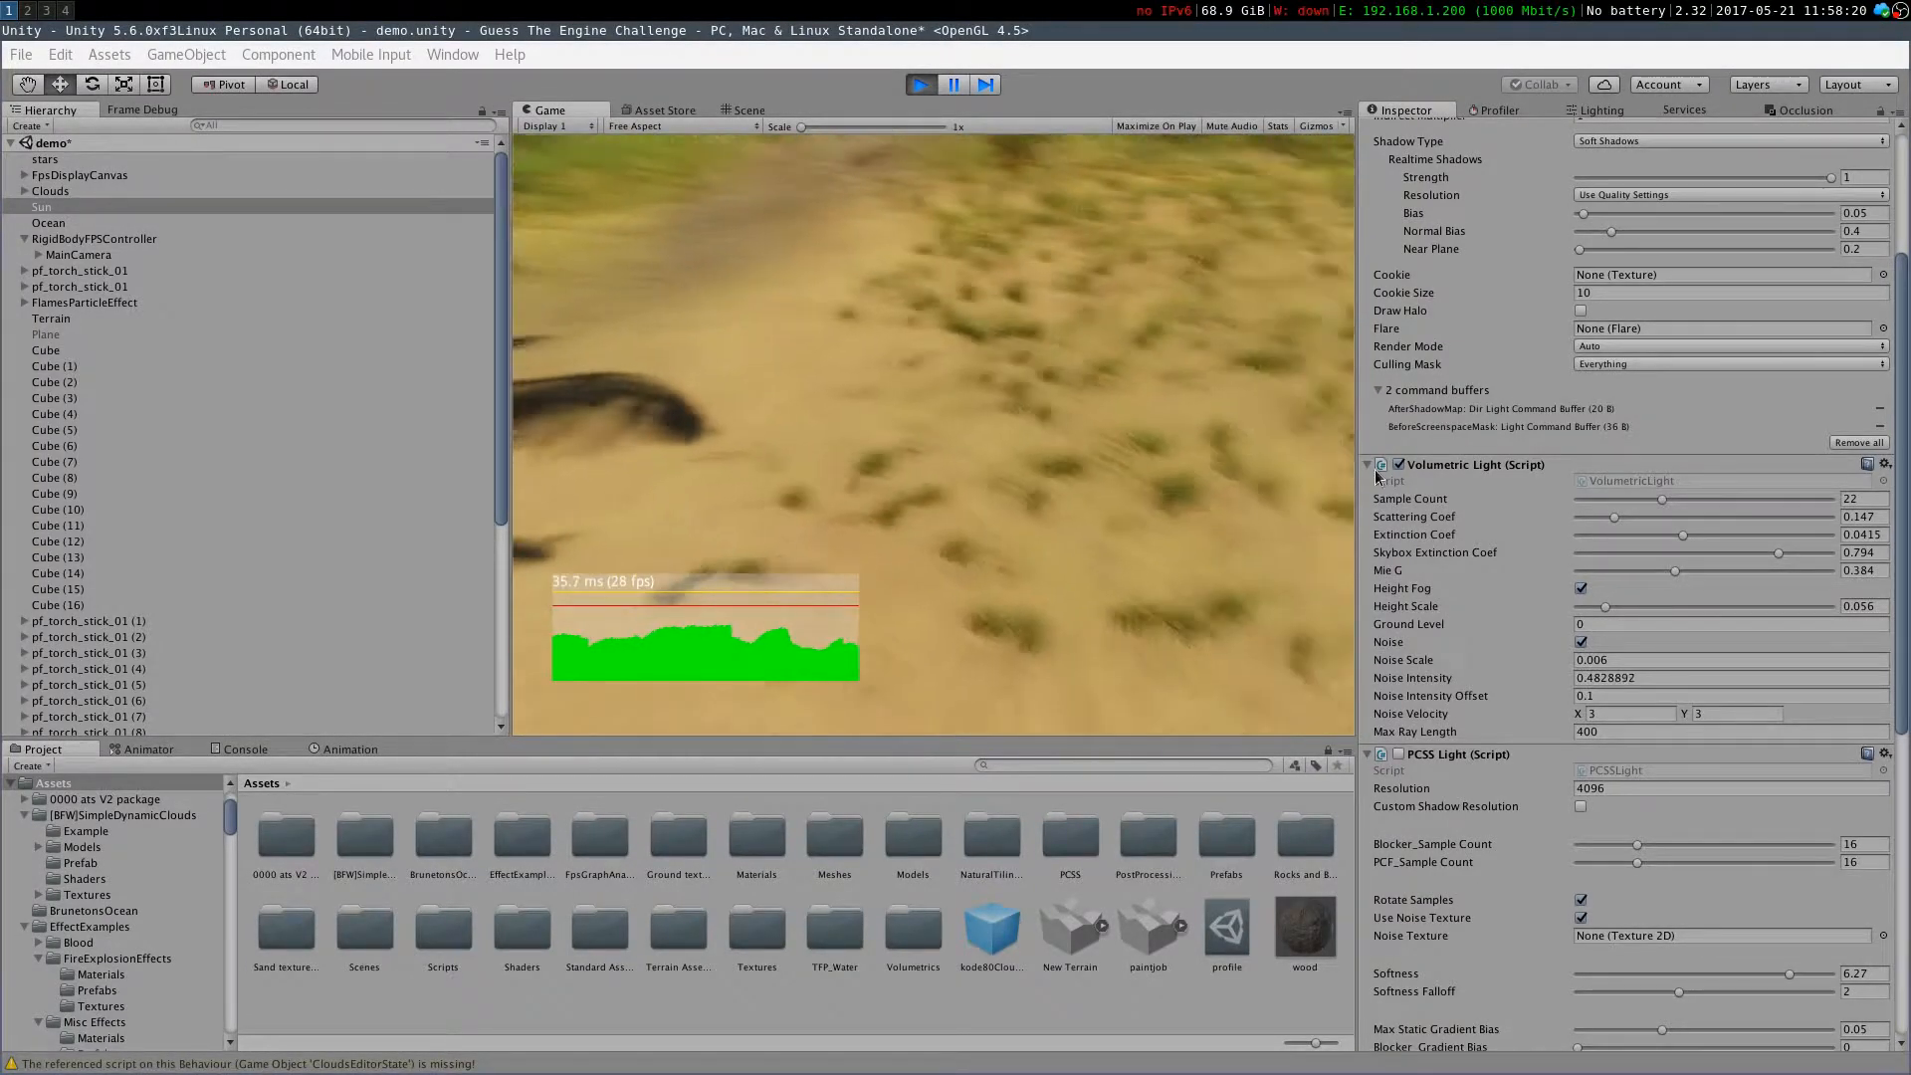
{"action": "left_click", "coordinate": [1398, 755]}
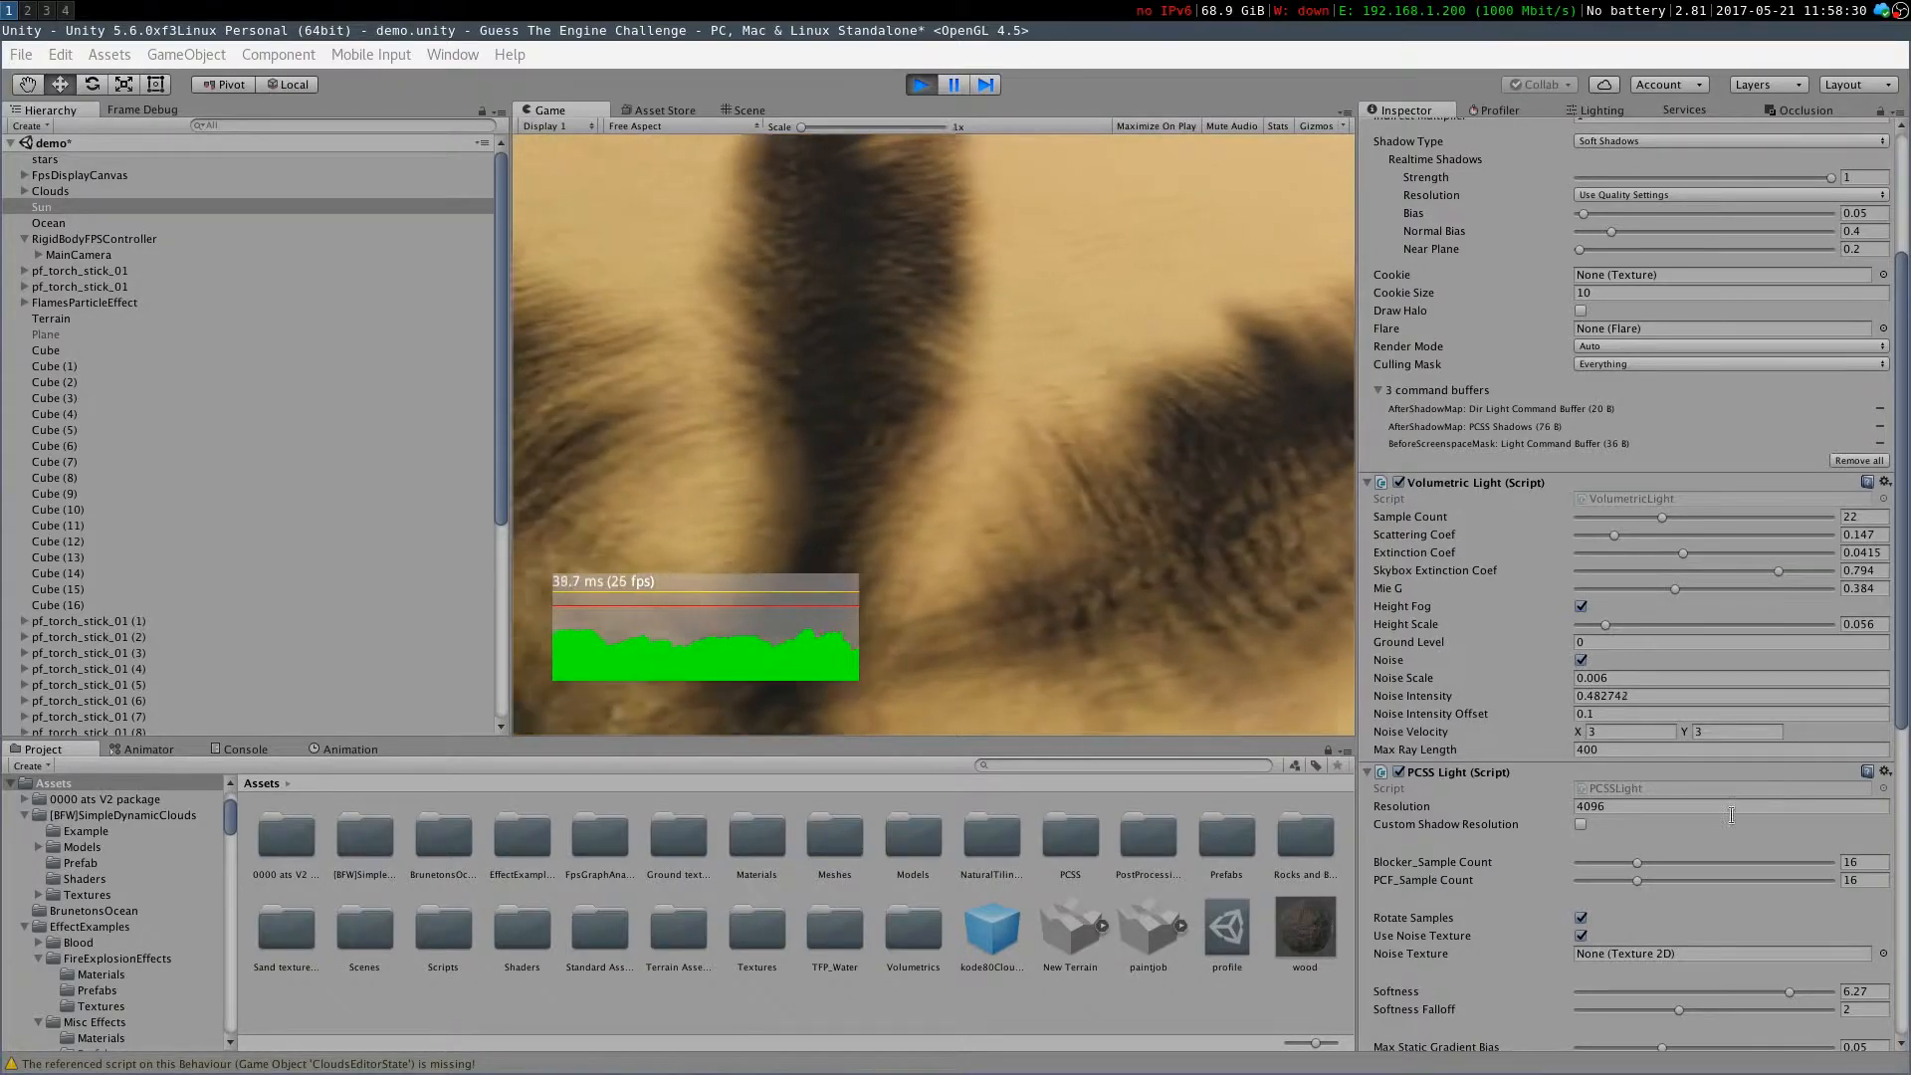
Set the PCSS Light Softness to 3.89 and Softness Falloff to 1.85
{"action": "left_click_drag", "start_coordinate": [1393, 991], "coordinate": [1880, 957]}
{"action": "left_click_drag", "start_coordinate": [1710, 1008], "coordinate": [1891, 1025]}
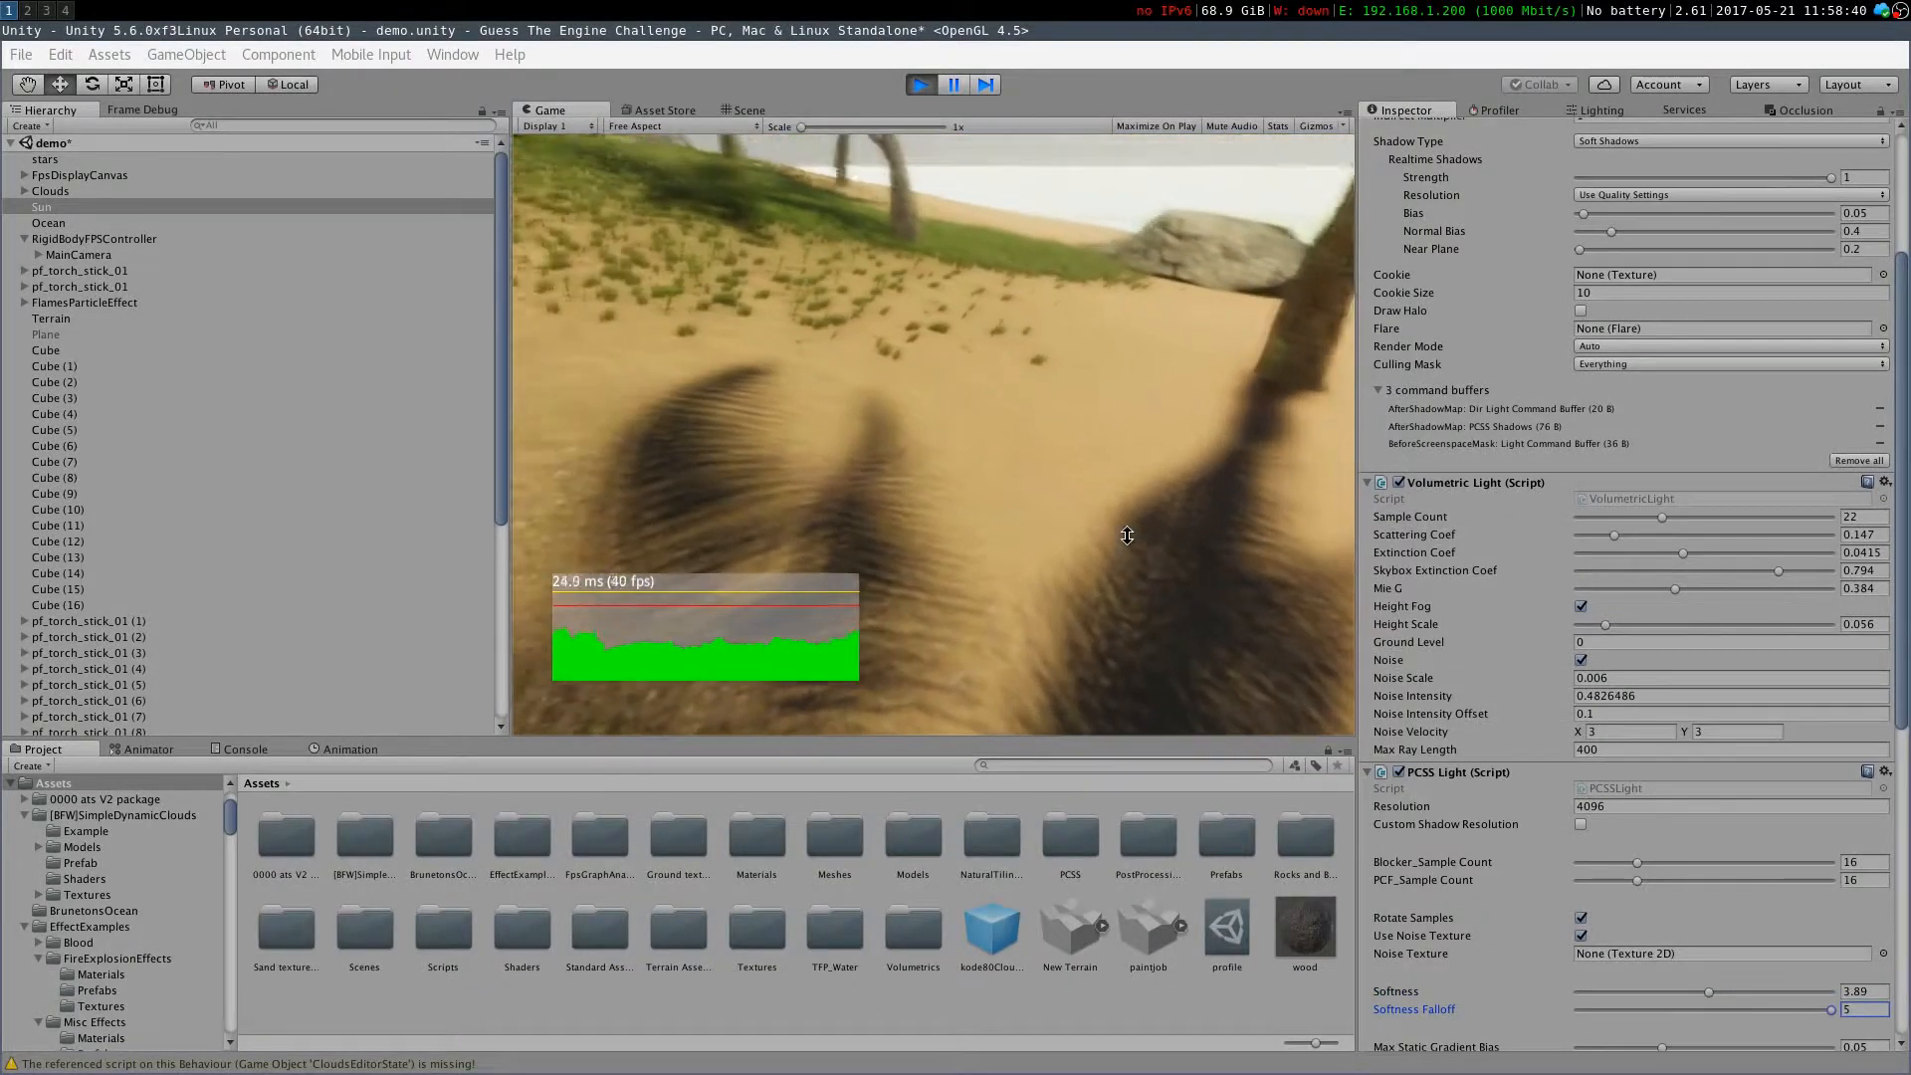
{"action": "left_click", "coordinate": [1122, 529]}
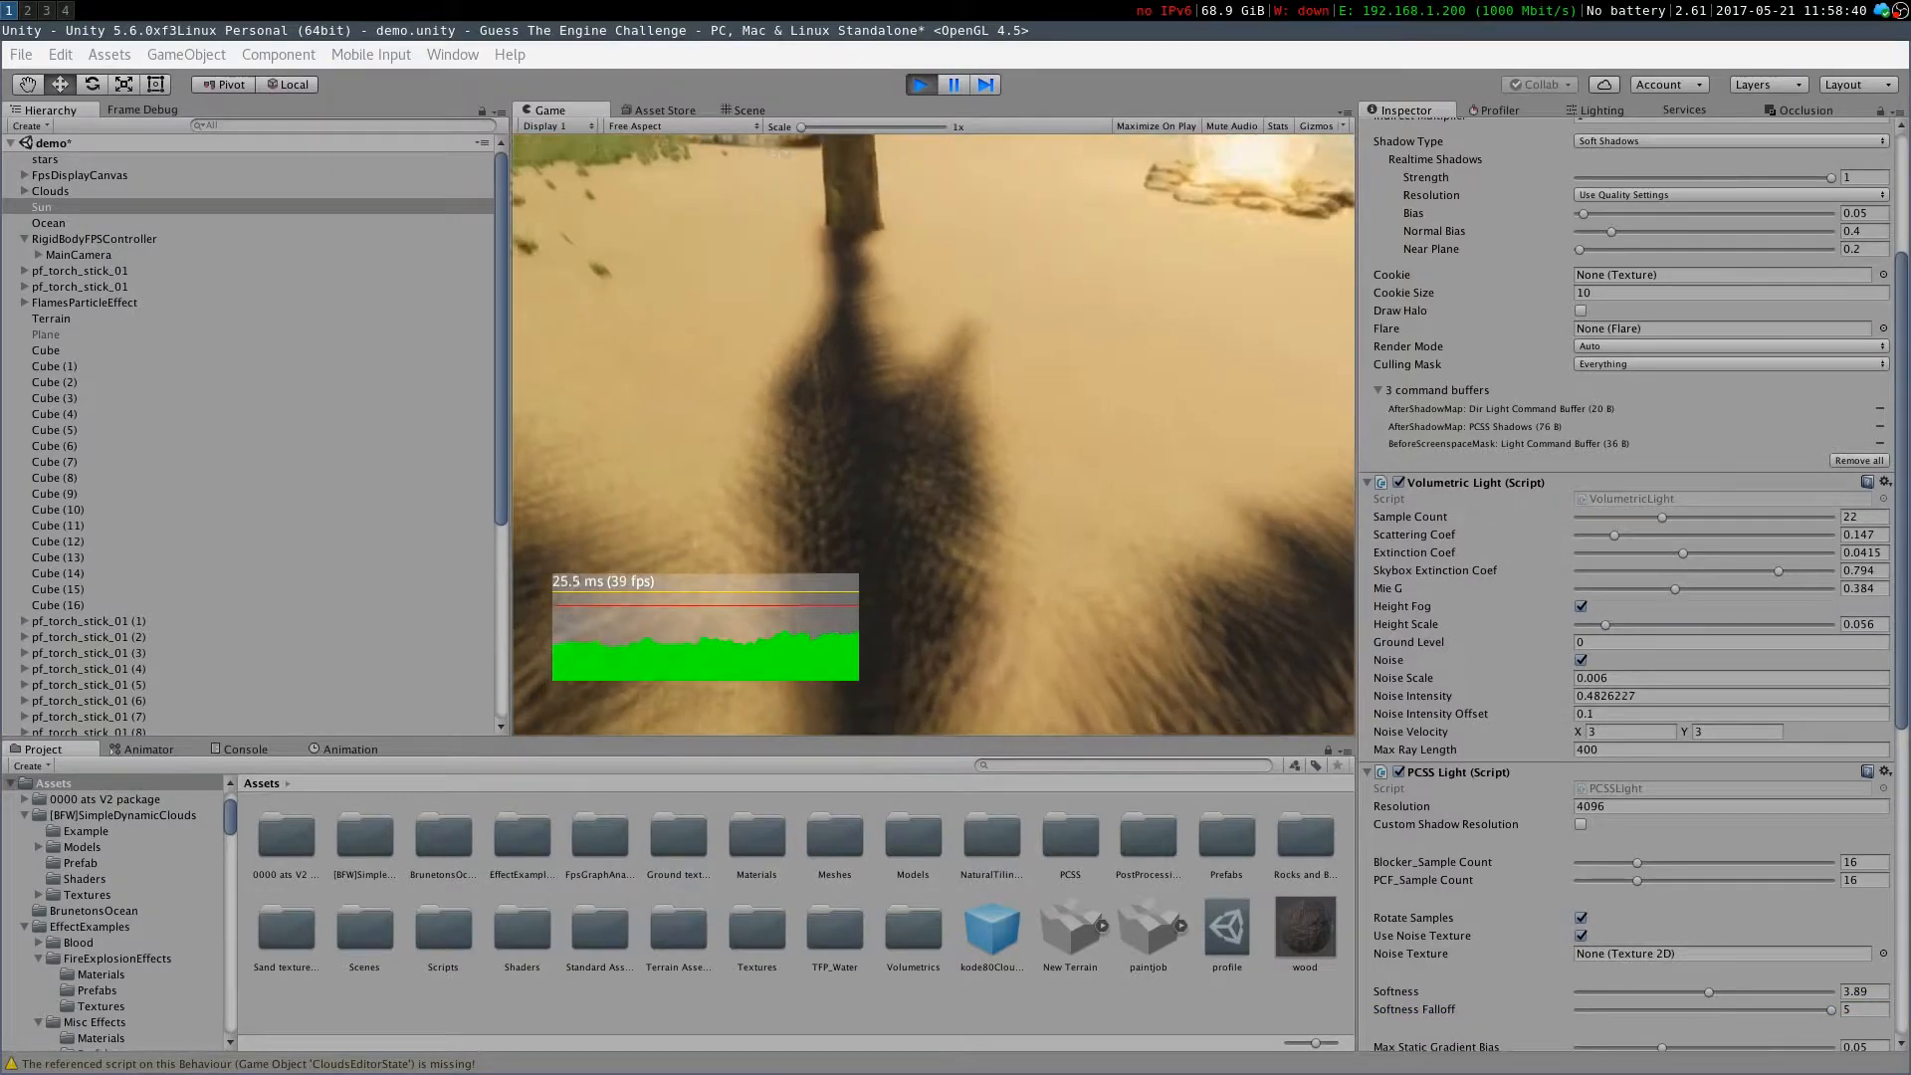
{"action": "key", "text": "Escape"}
{"action": "left_click_drag", "start_coordinate": [1781, 1008], "coordinate": [1607, 1010]}
{"action": "left_click", "coordinate": [1234, 567]}
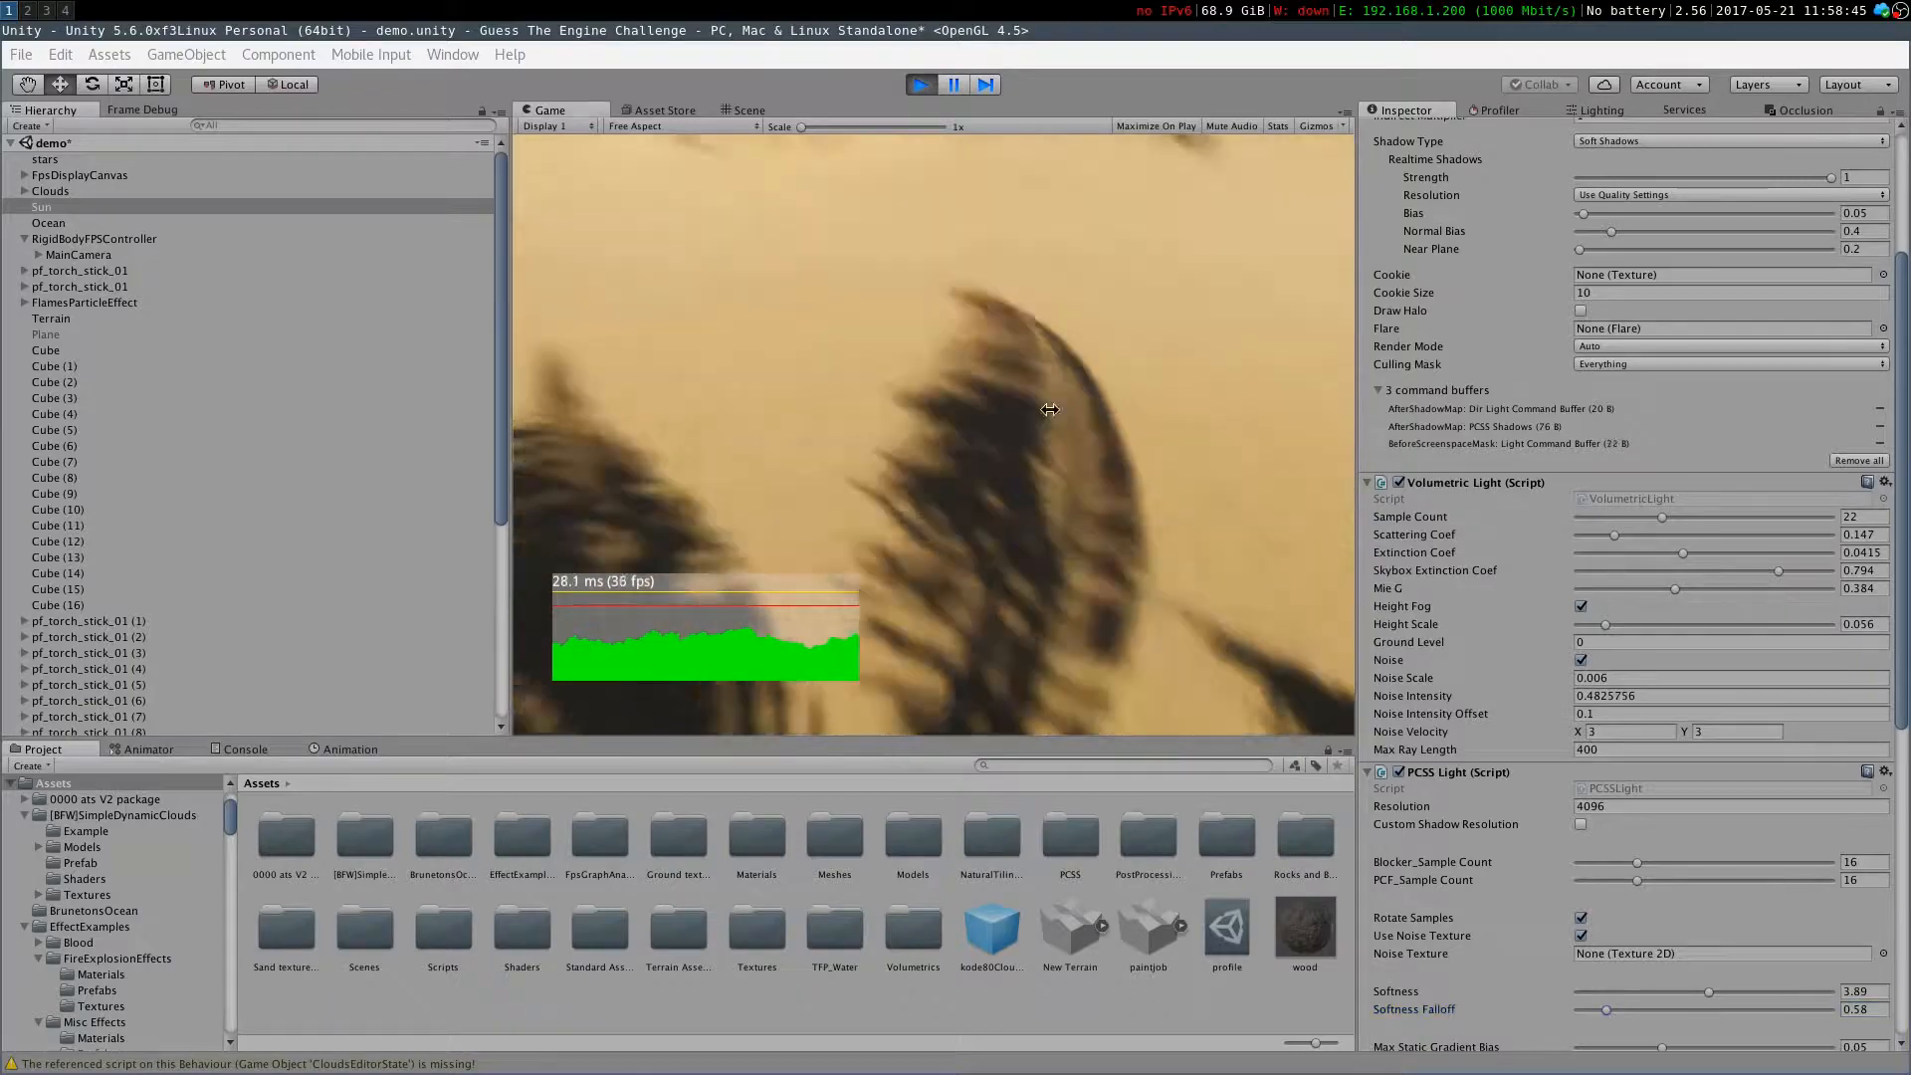
{"action": "key", "text": "w"}
{"action": "key", "text": "Escape"}
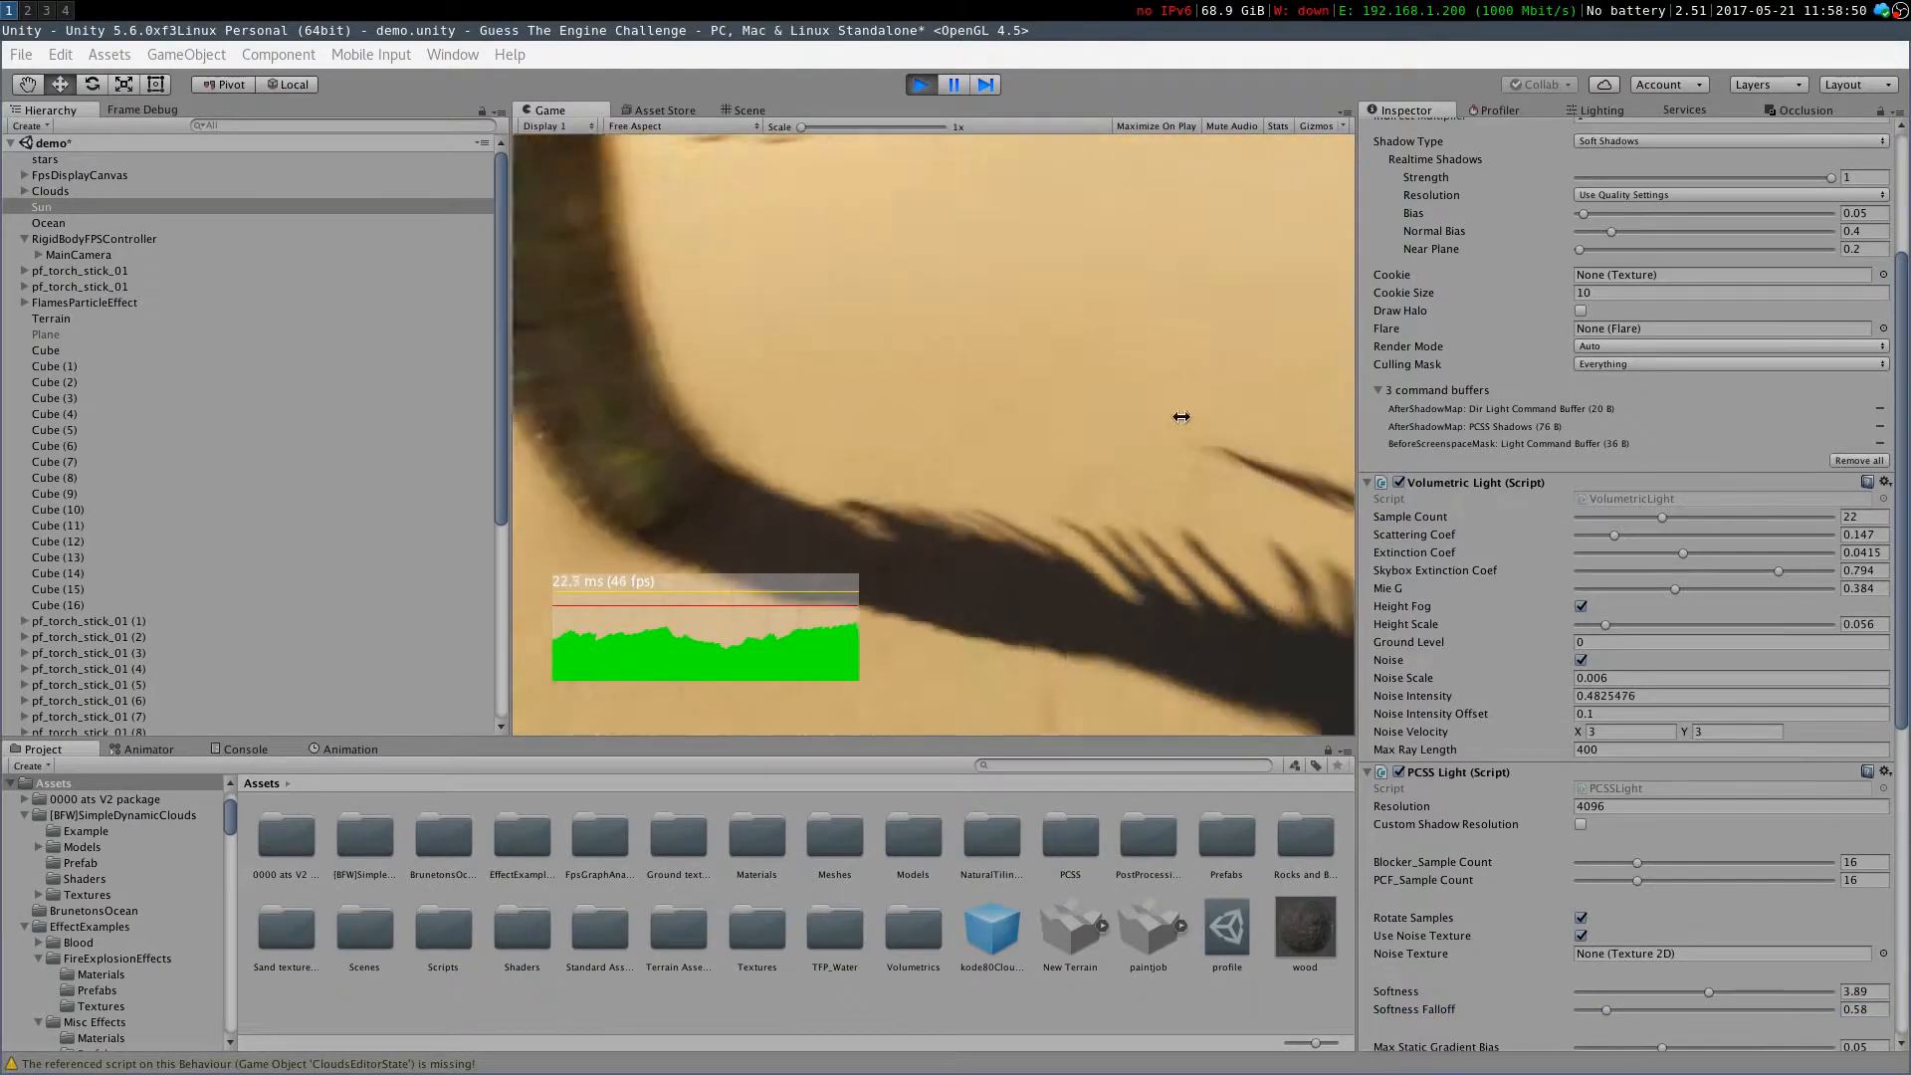
{"action": "left_click_drag", "start_coordinate": [1616, 1011], "coordinate": [1693, 1038]}
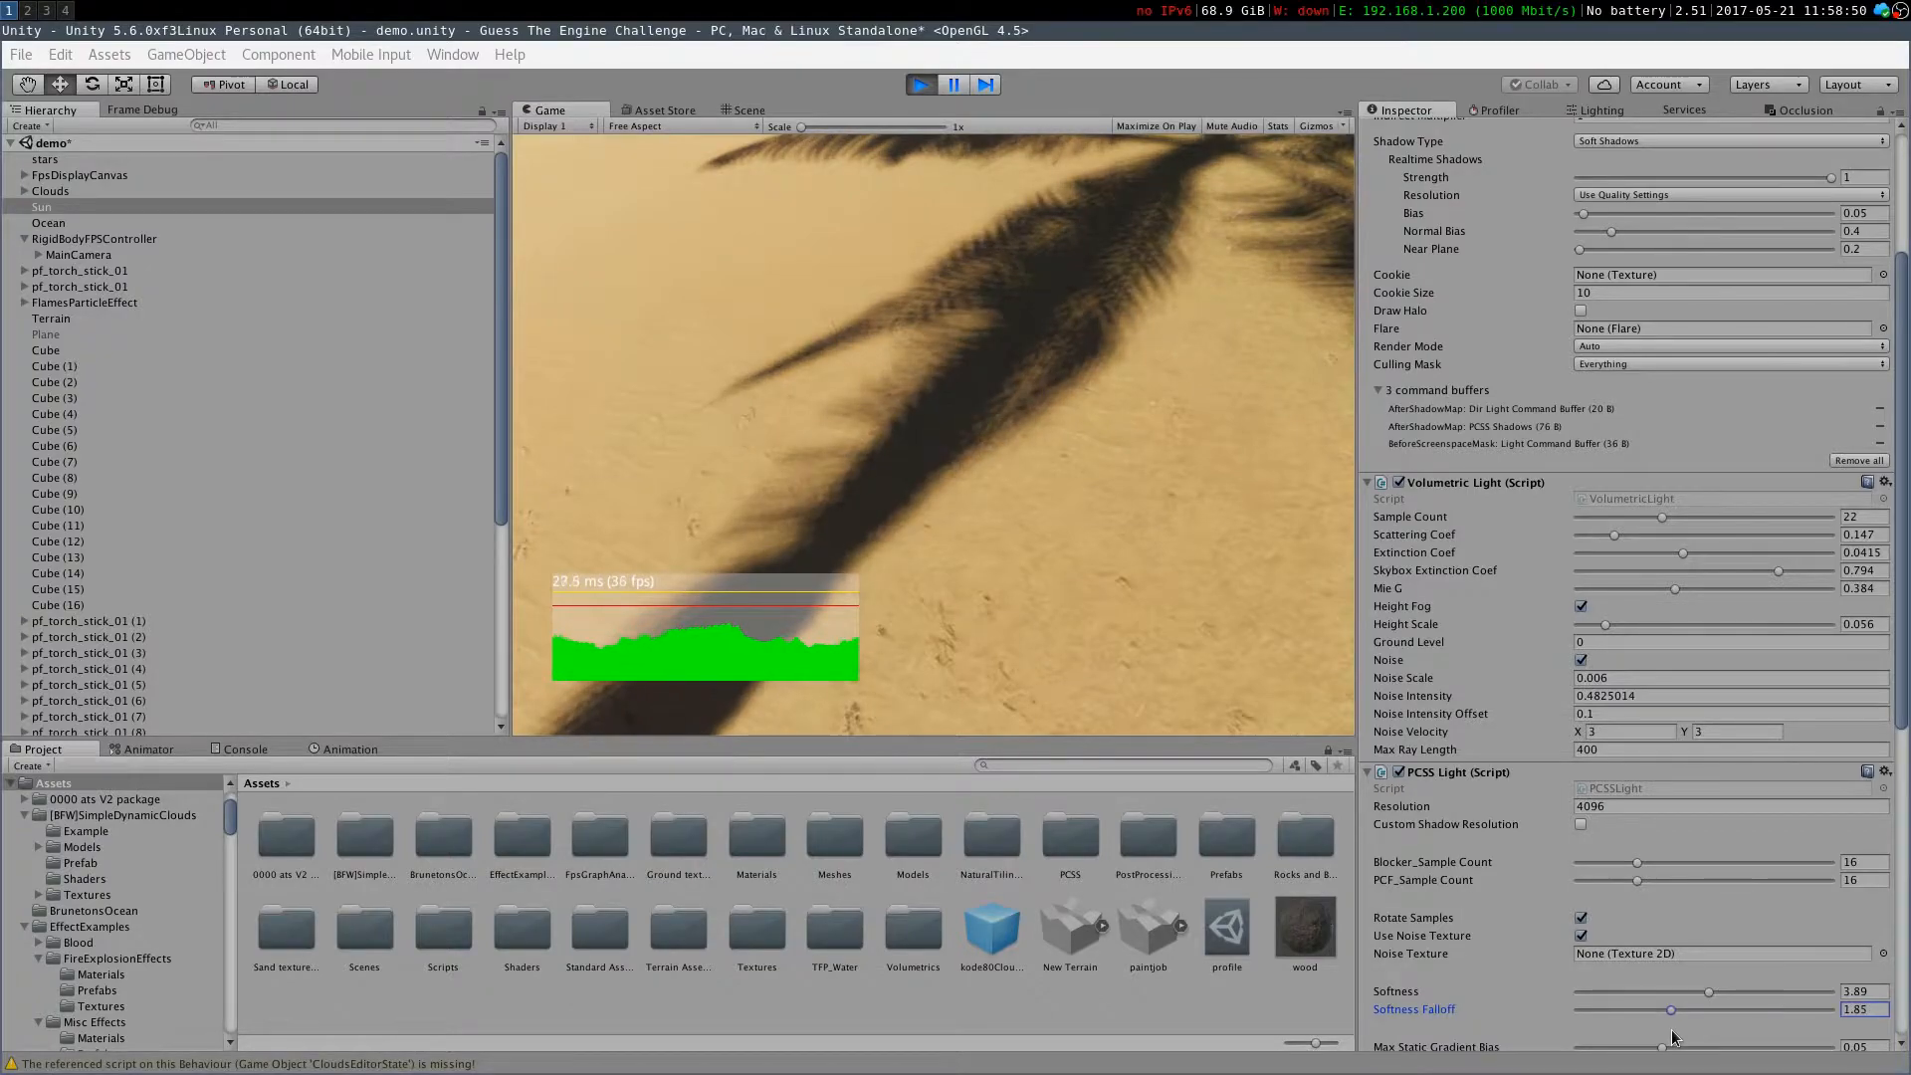
{"action": "left_click", "coordinate": [1181, 571]}
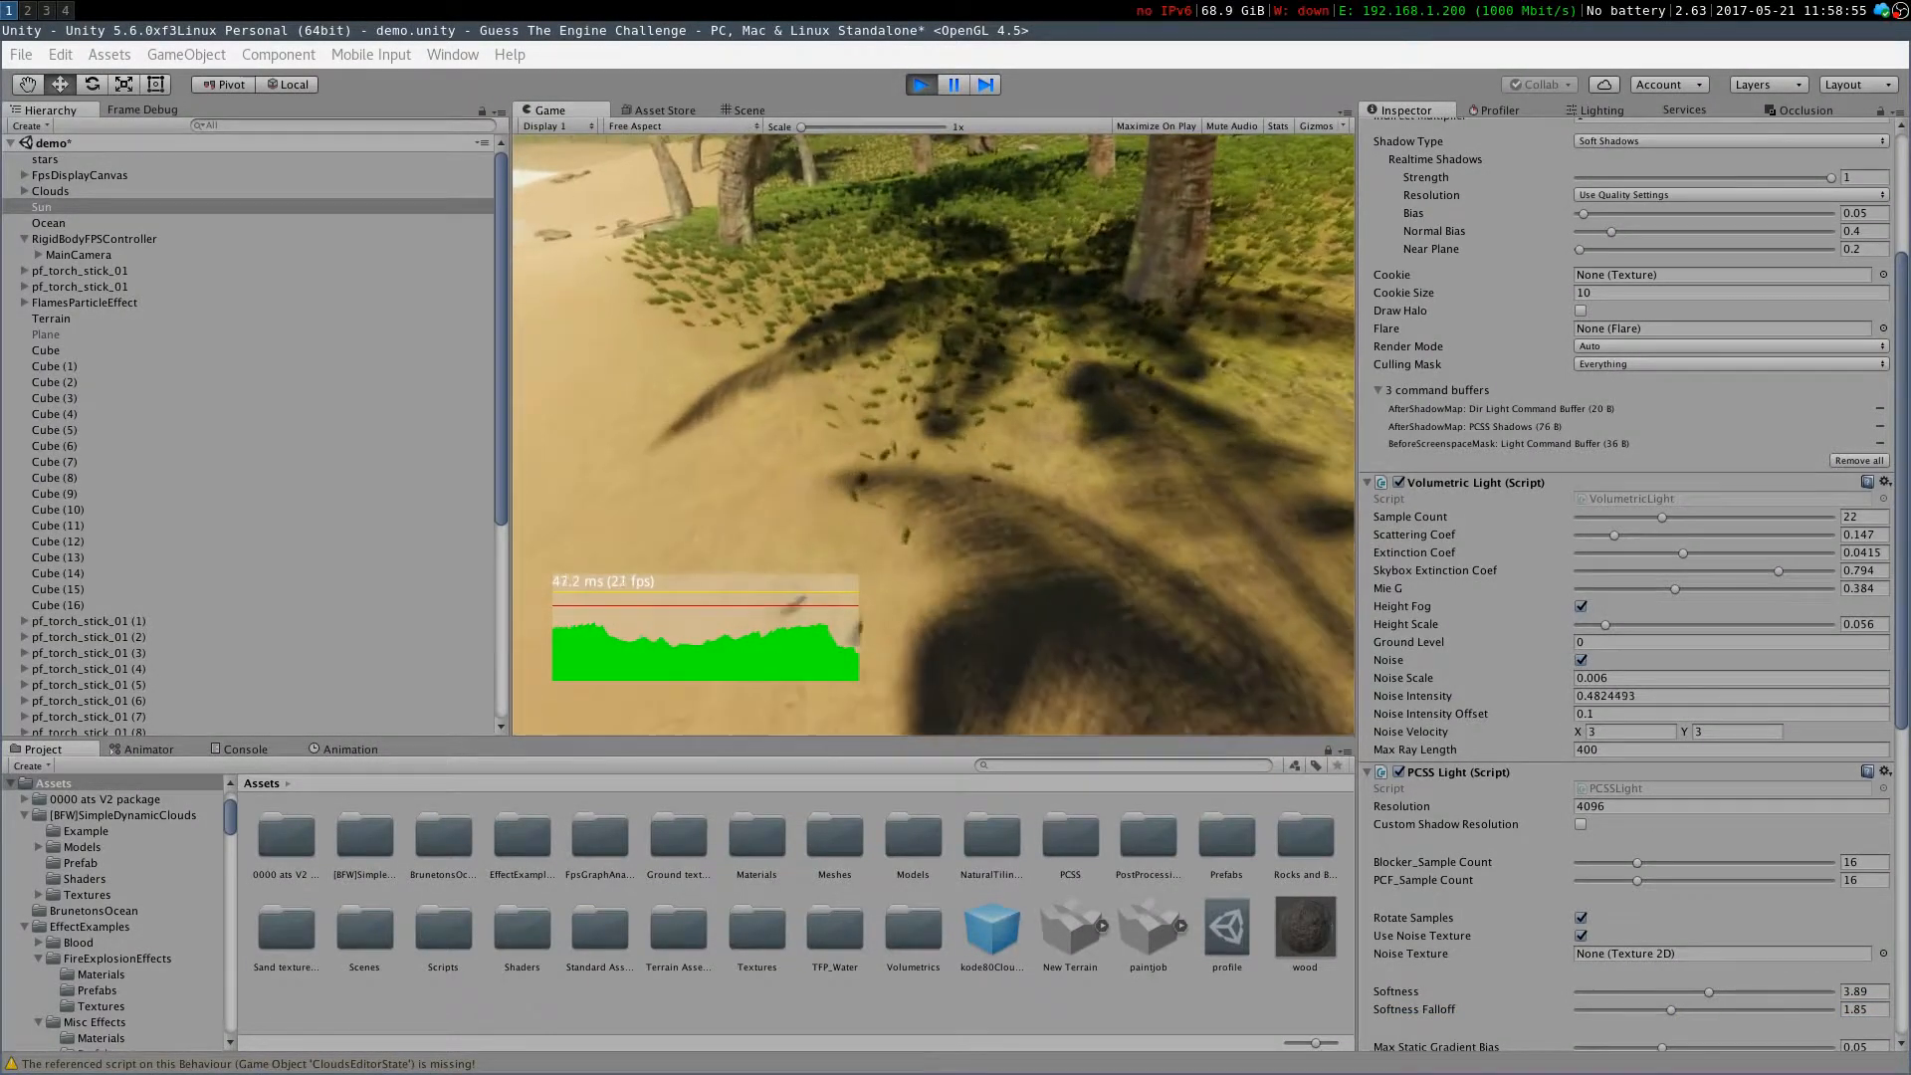
Walk across the beach in Play mode to review the softened palm shadows
{"action": "scroll", "coordinate": [1525, 834], "scroll_direction": "down", "scroll_amount": 3}
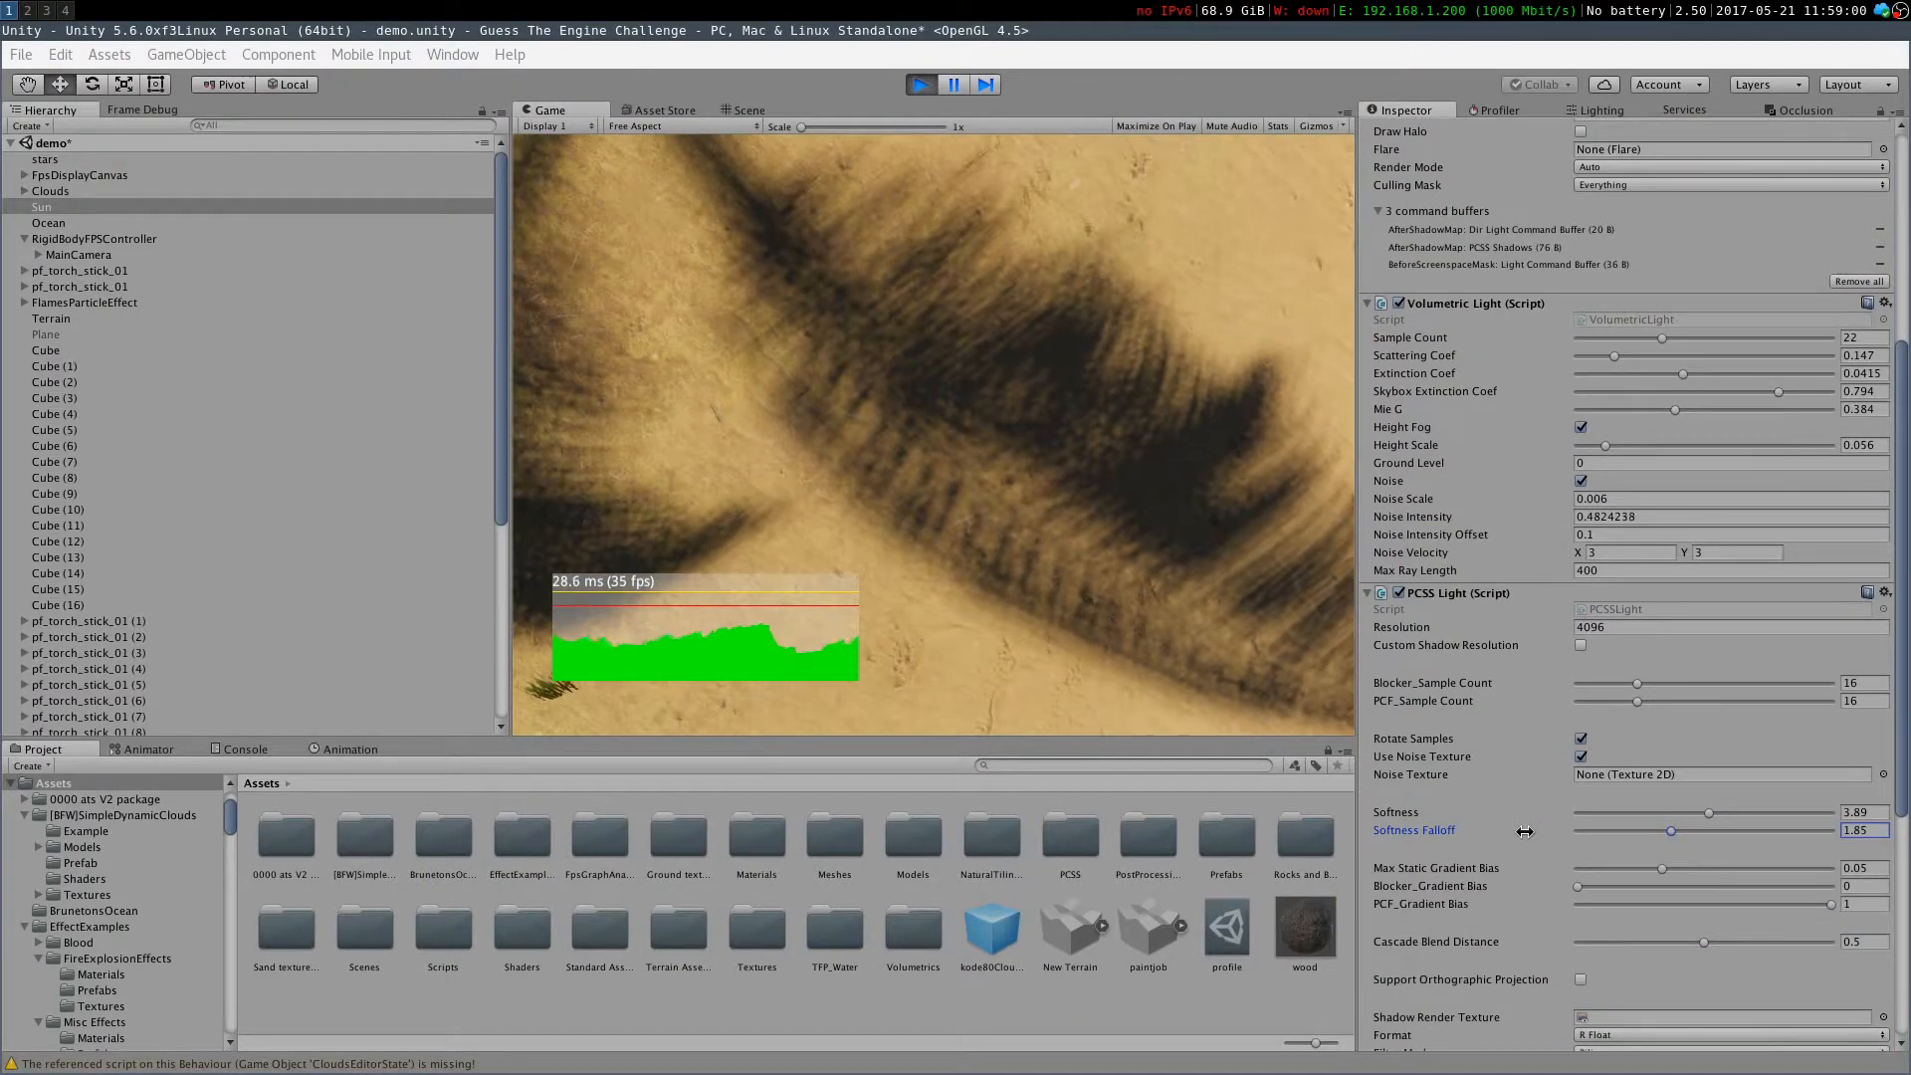
{"action": "scroll", "coordinate": [1490, 872], "scroll_direction": "down", "scroll_amount": 2}
{"action": "left_click", "coordinate": [1442, 825]}
{"action": "scroll", "coordinate": [1473, 836], "scroll_direction": "down", "scroll_amount": 4}
{"action": "left_click", "coordinate": [871, 234]}
{"action": "key", "text": "w"}
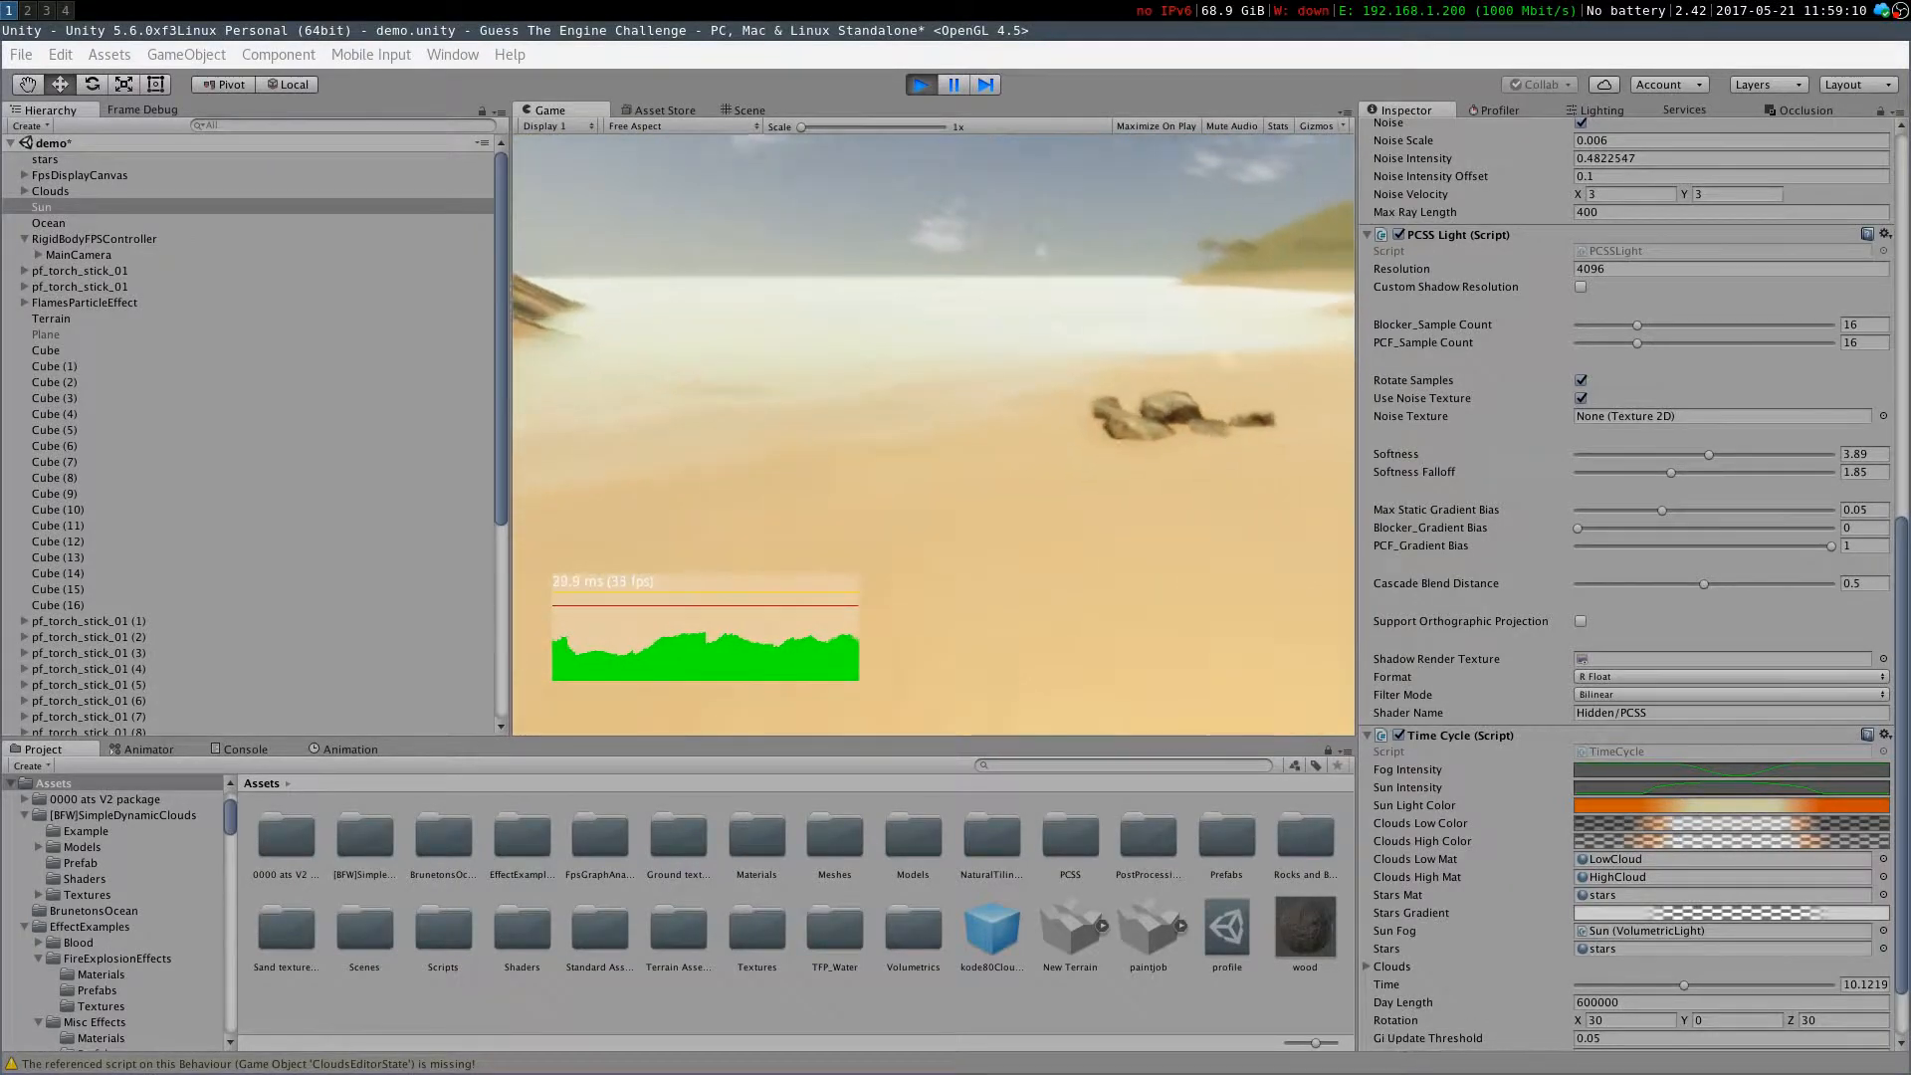
{"action": "key", "text": "w"}
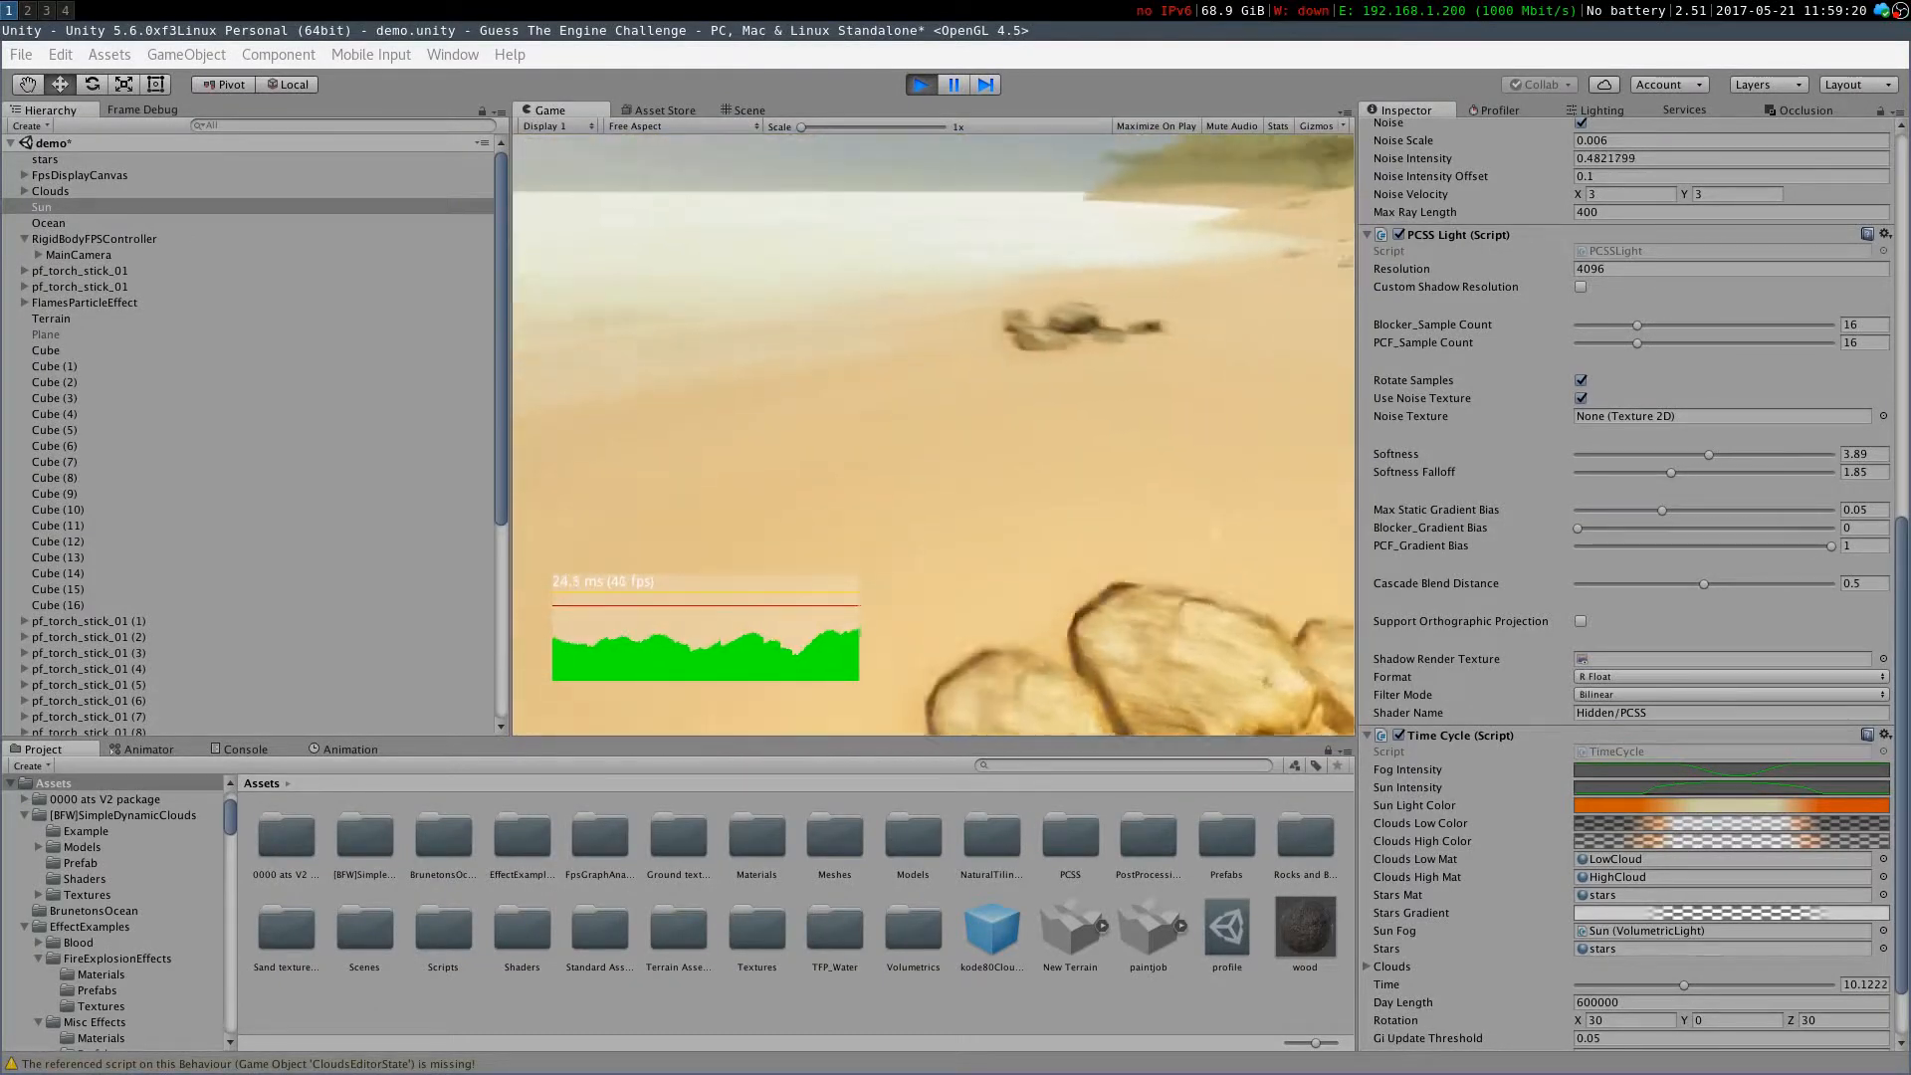
{"action": "key", "text": "w"}
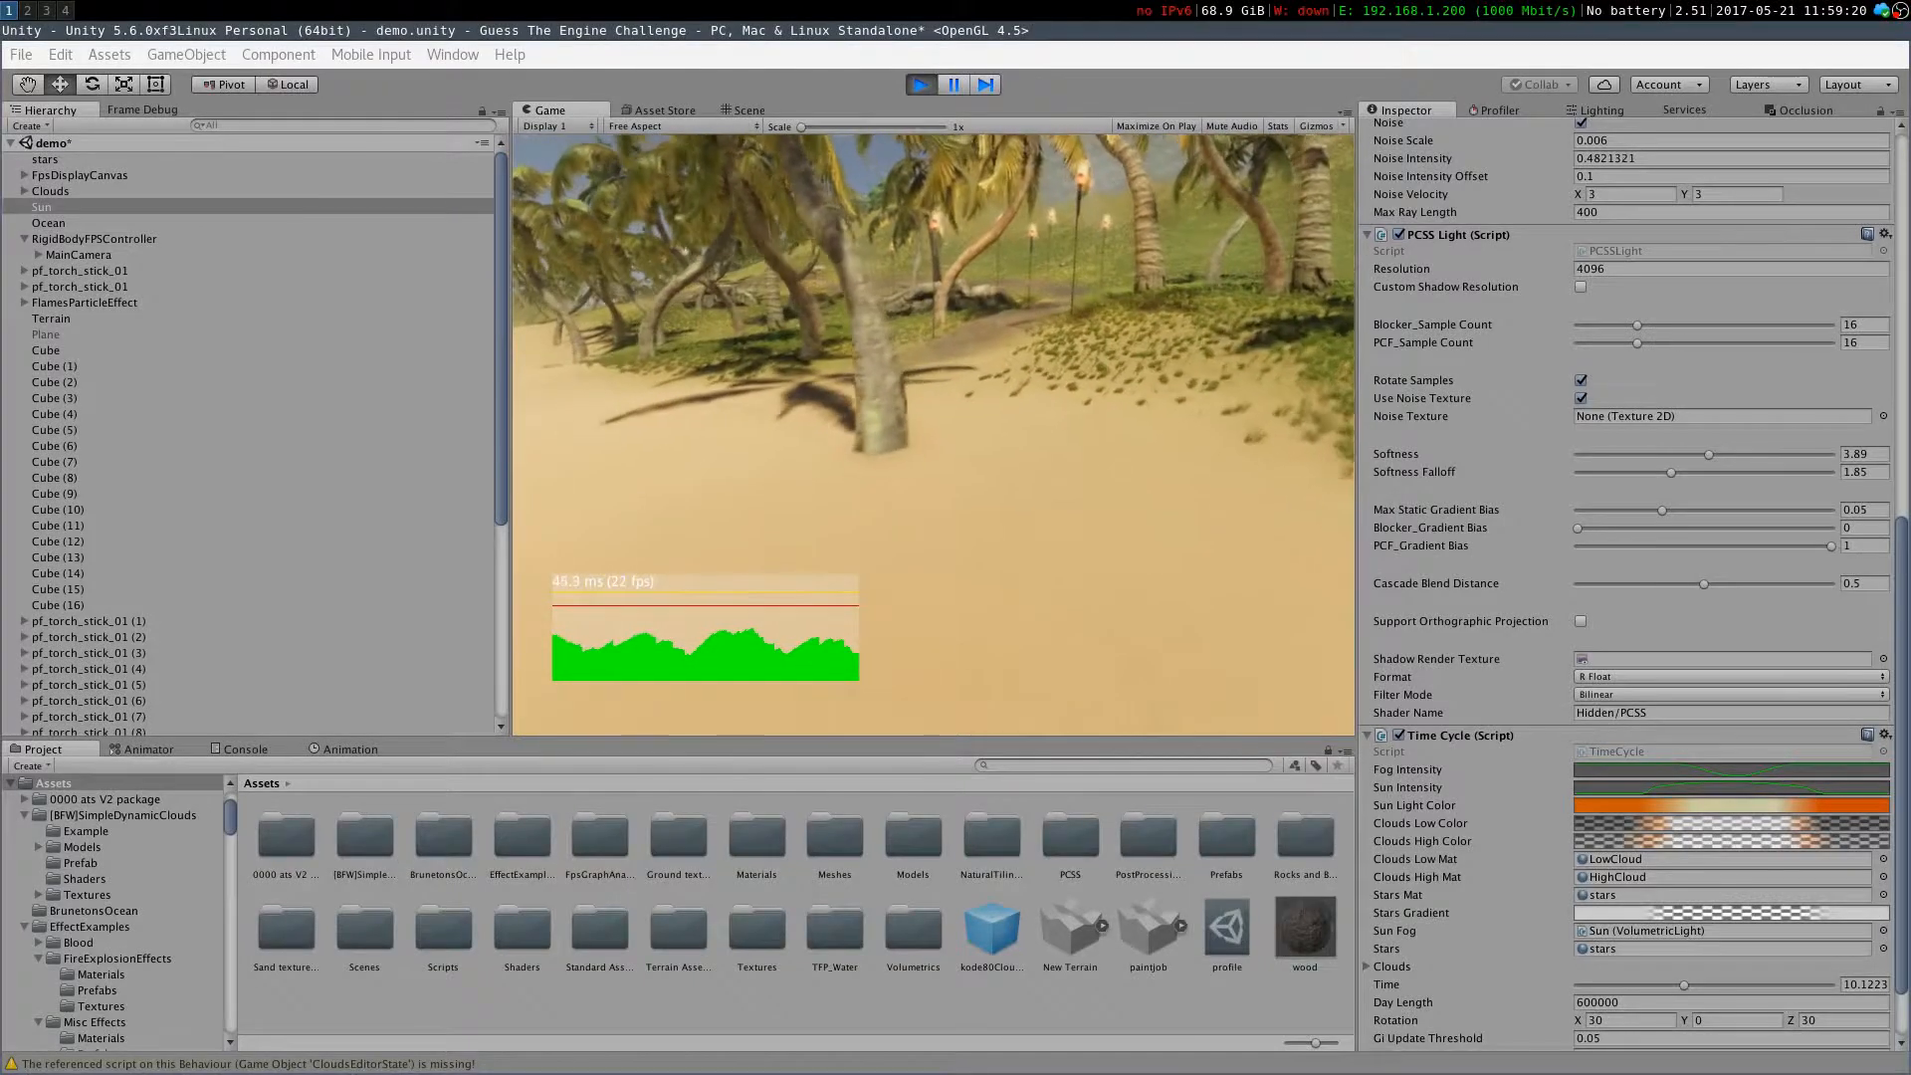
{"action": "key", "text": "w"}
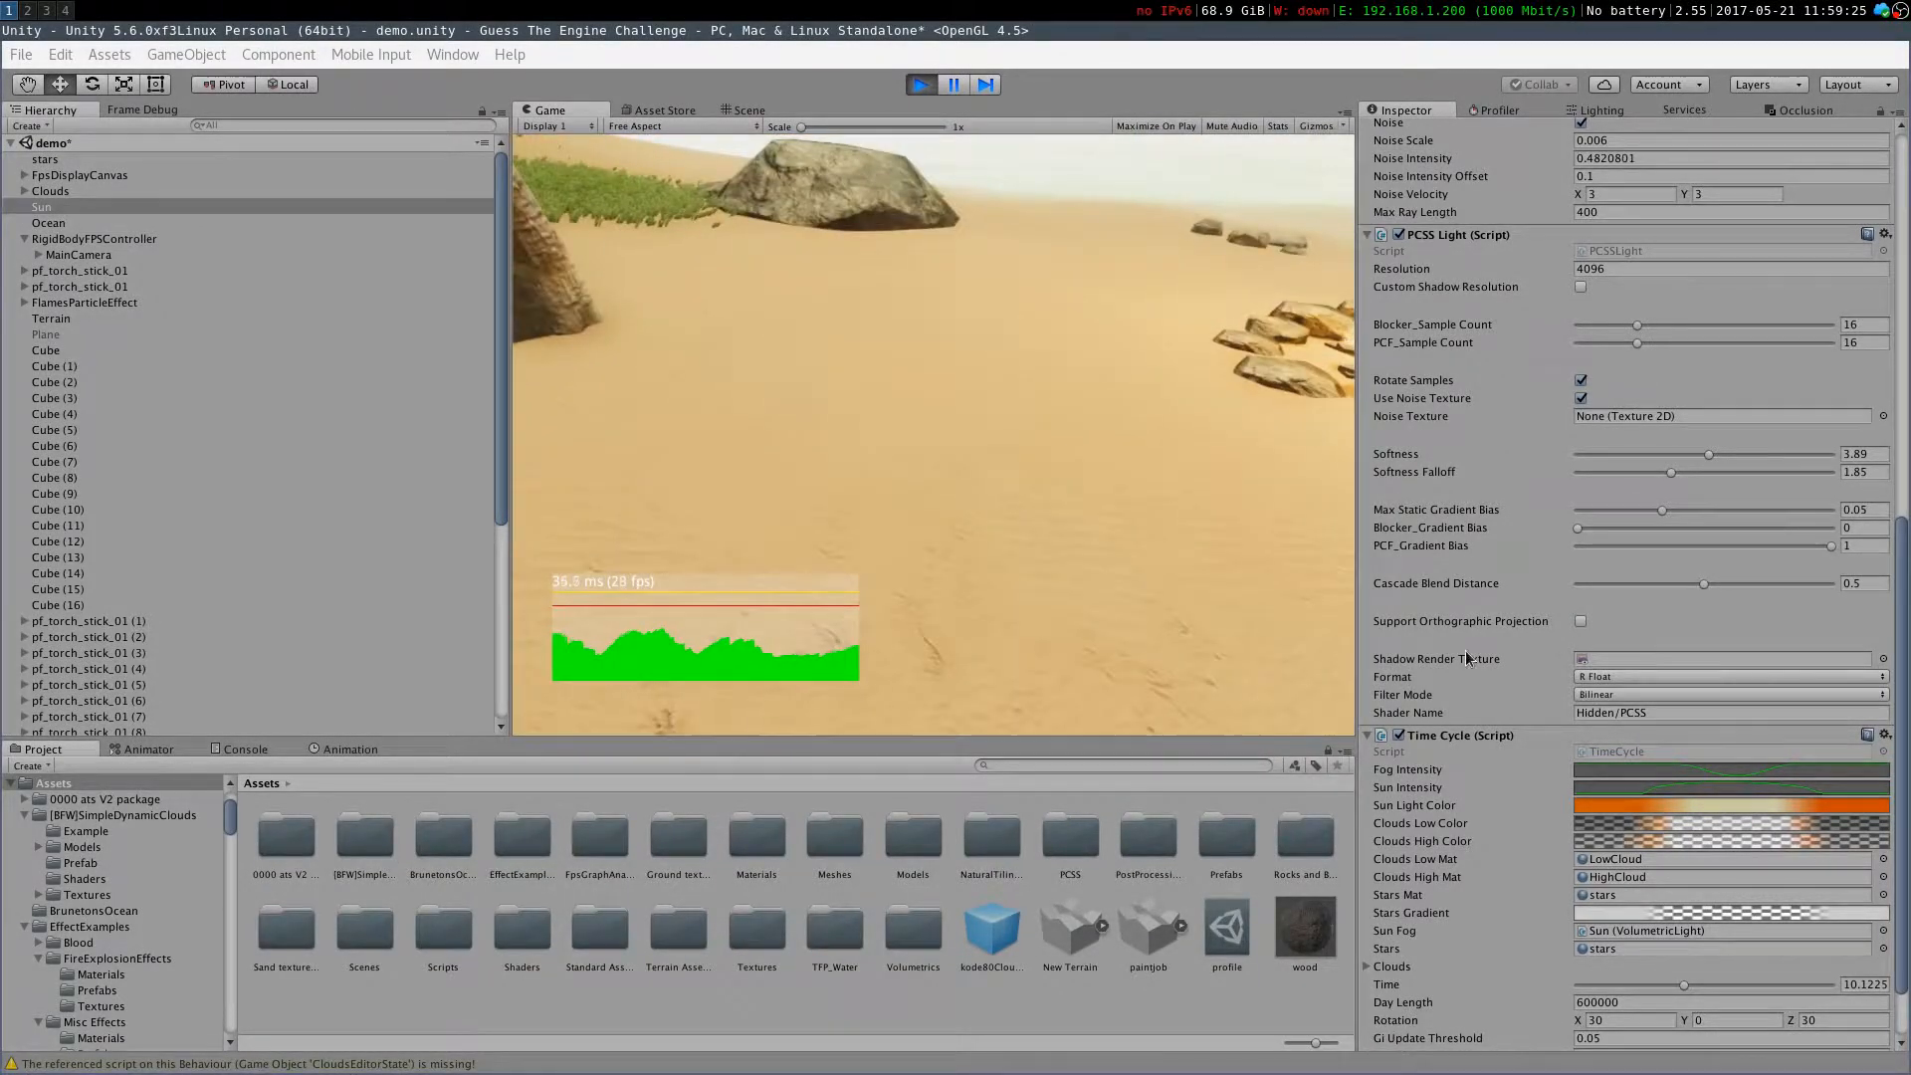
Review the TimeCycle script's day length and time update code in the code editor
{"action": "scroll", "coordinate": [1486, 659], "scroll_direction": "down", "scroll_amount": 3}
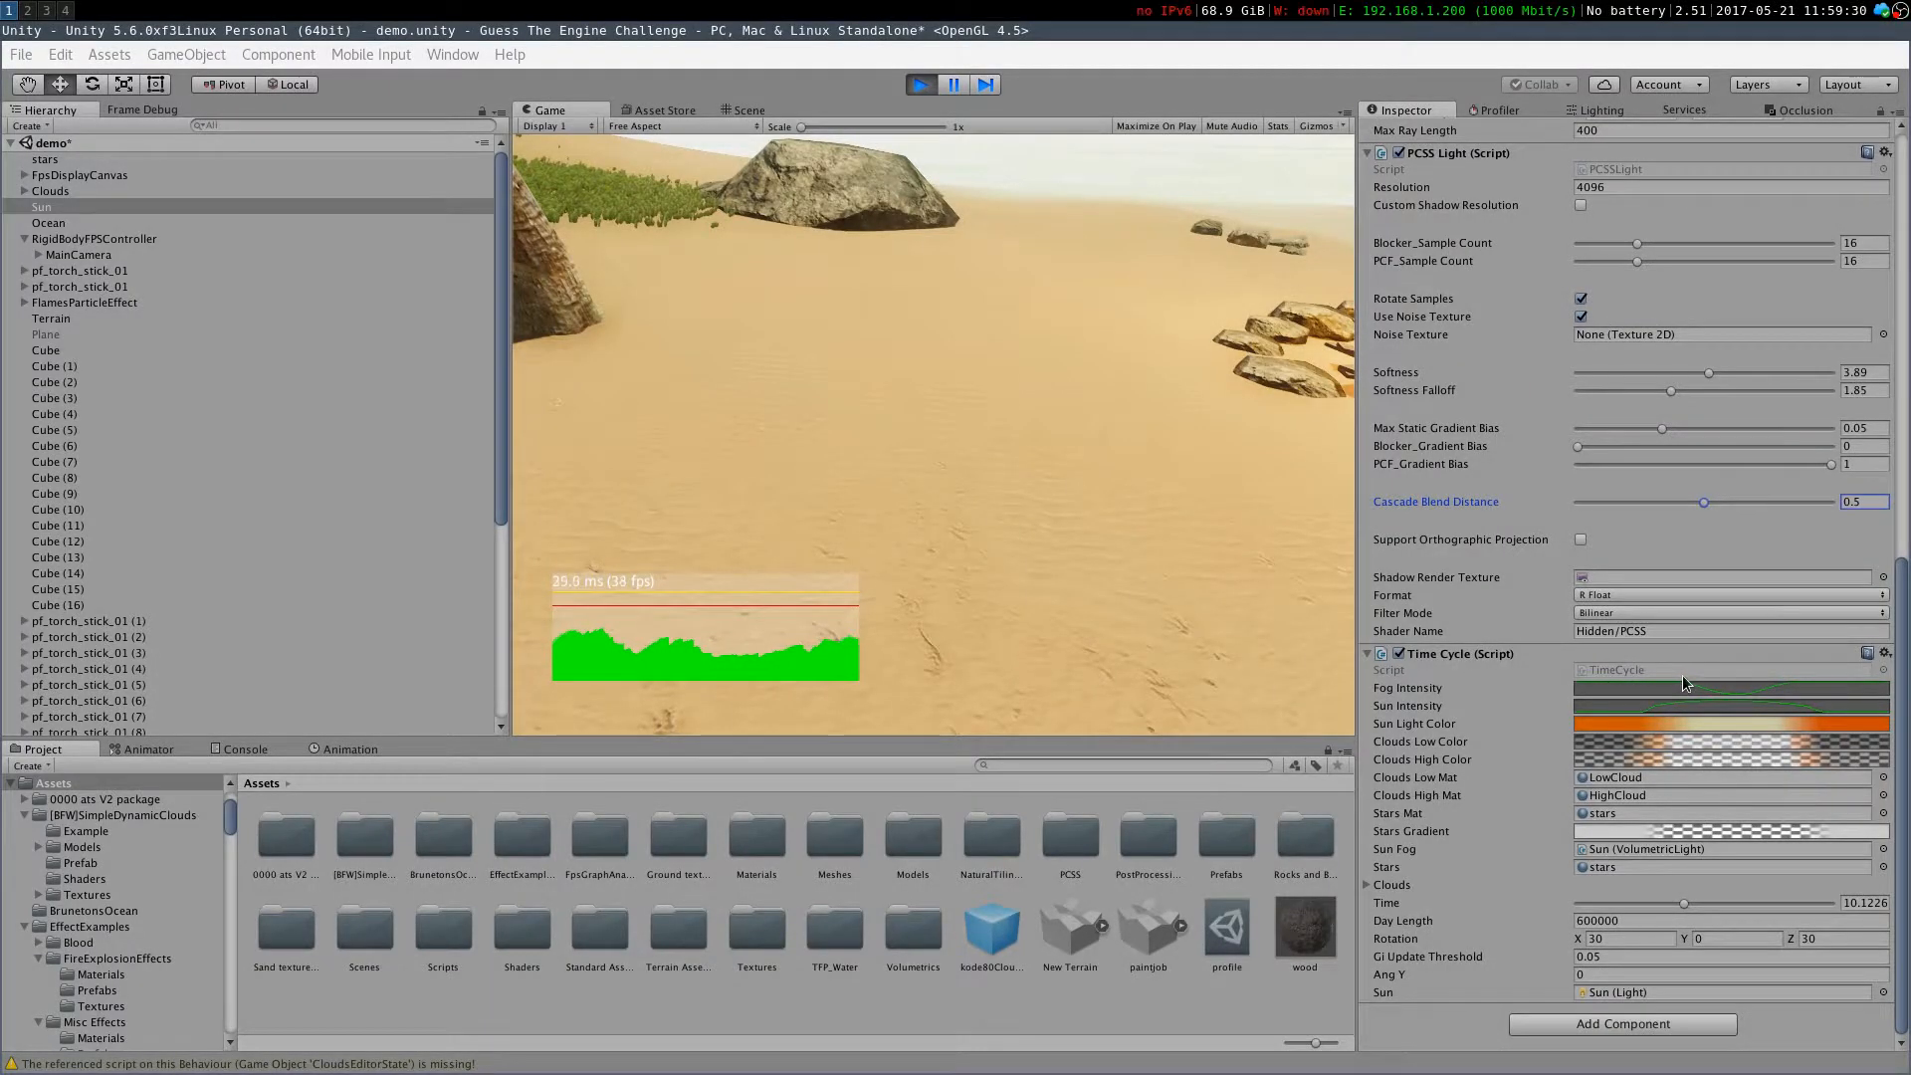
{"action": "left_click", "coordinate": [27, 10]}
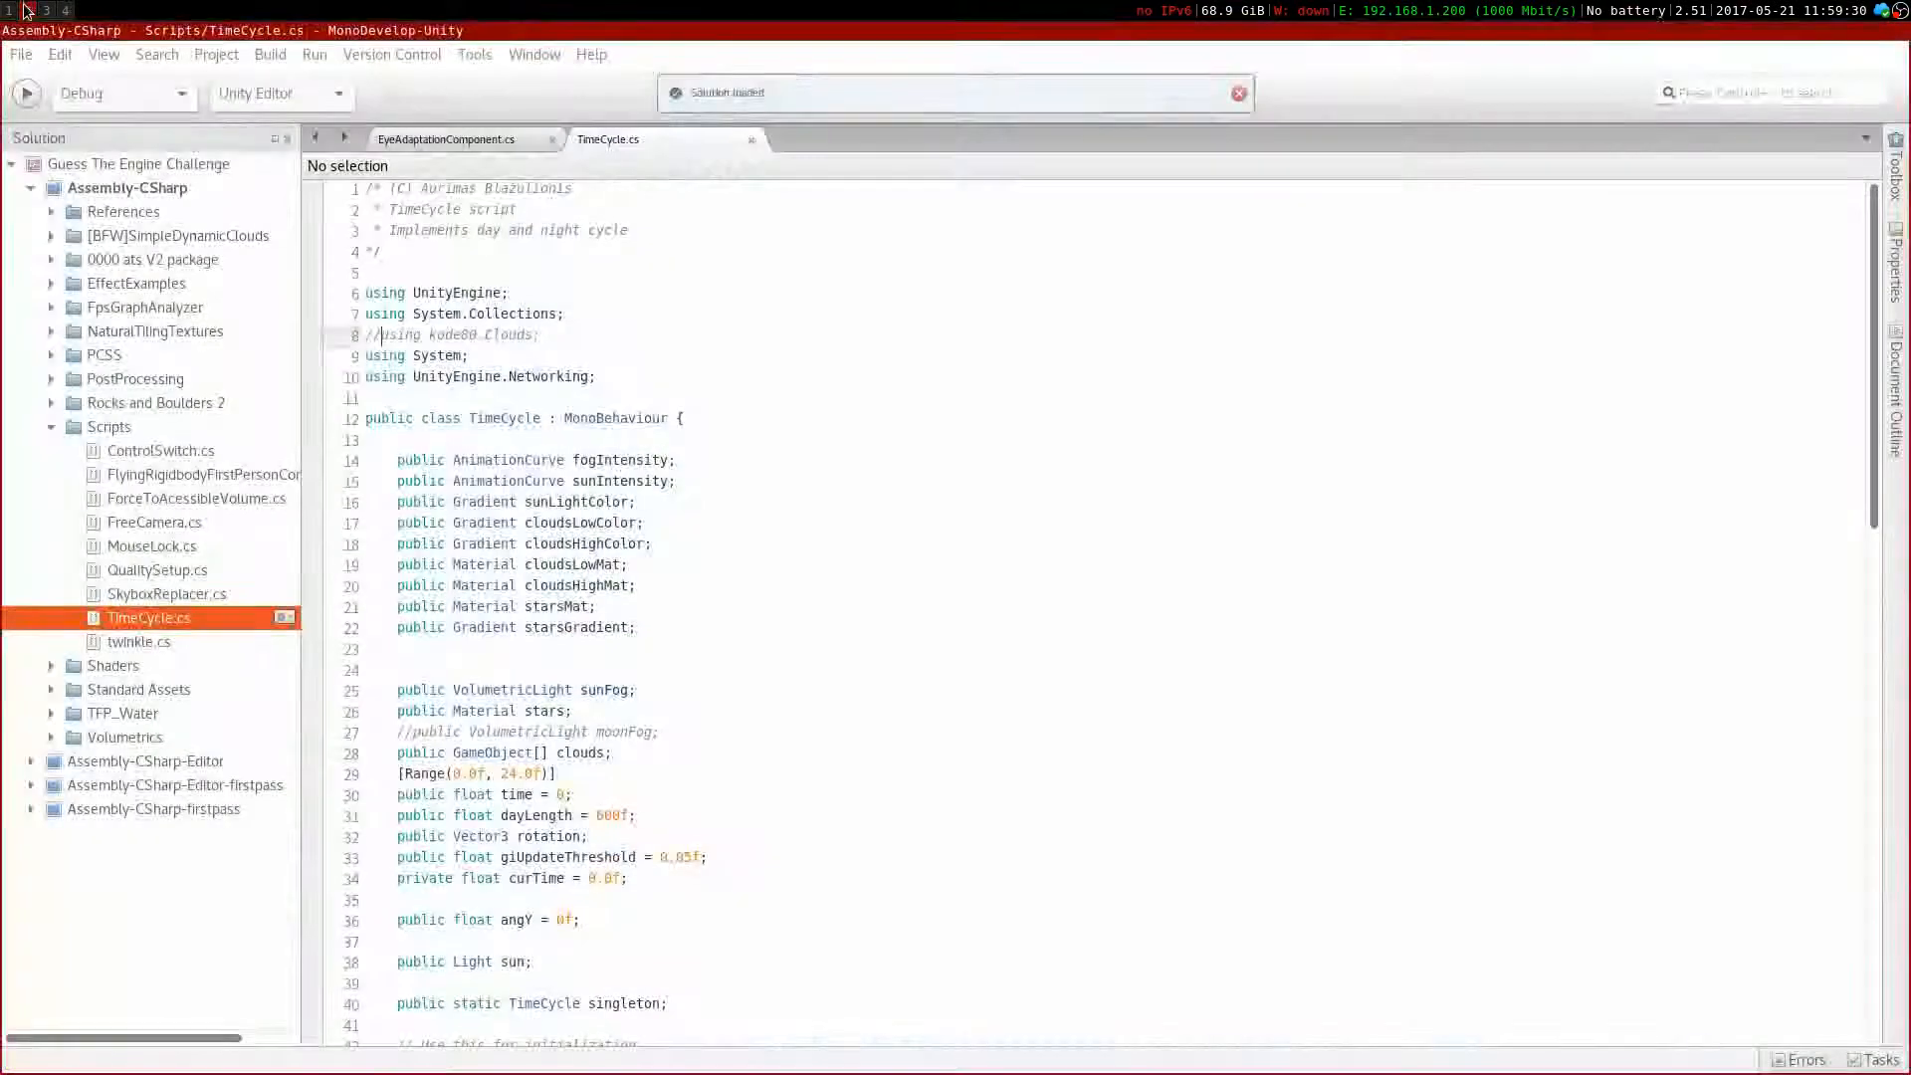
{"action": "scroll", "coordinate": [741, 609], "scroll_direction": "down", "scroll_amount": 15}
{"action": "scroll", "coordinate": [742, 609], "scroll_direction": "up", "scroll_amount": 15}
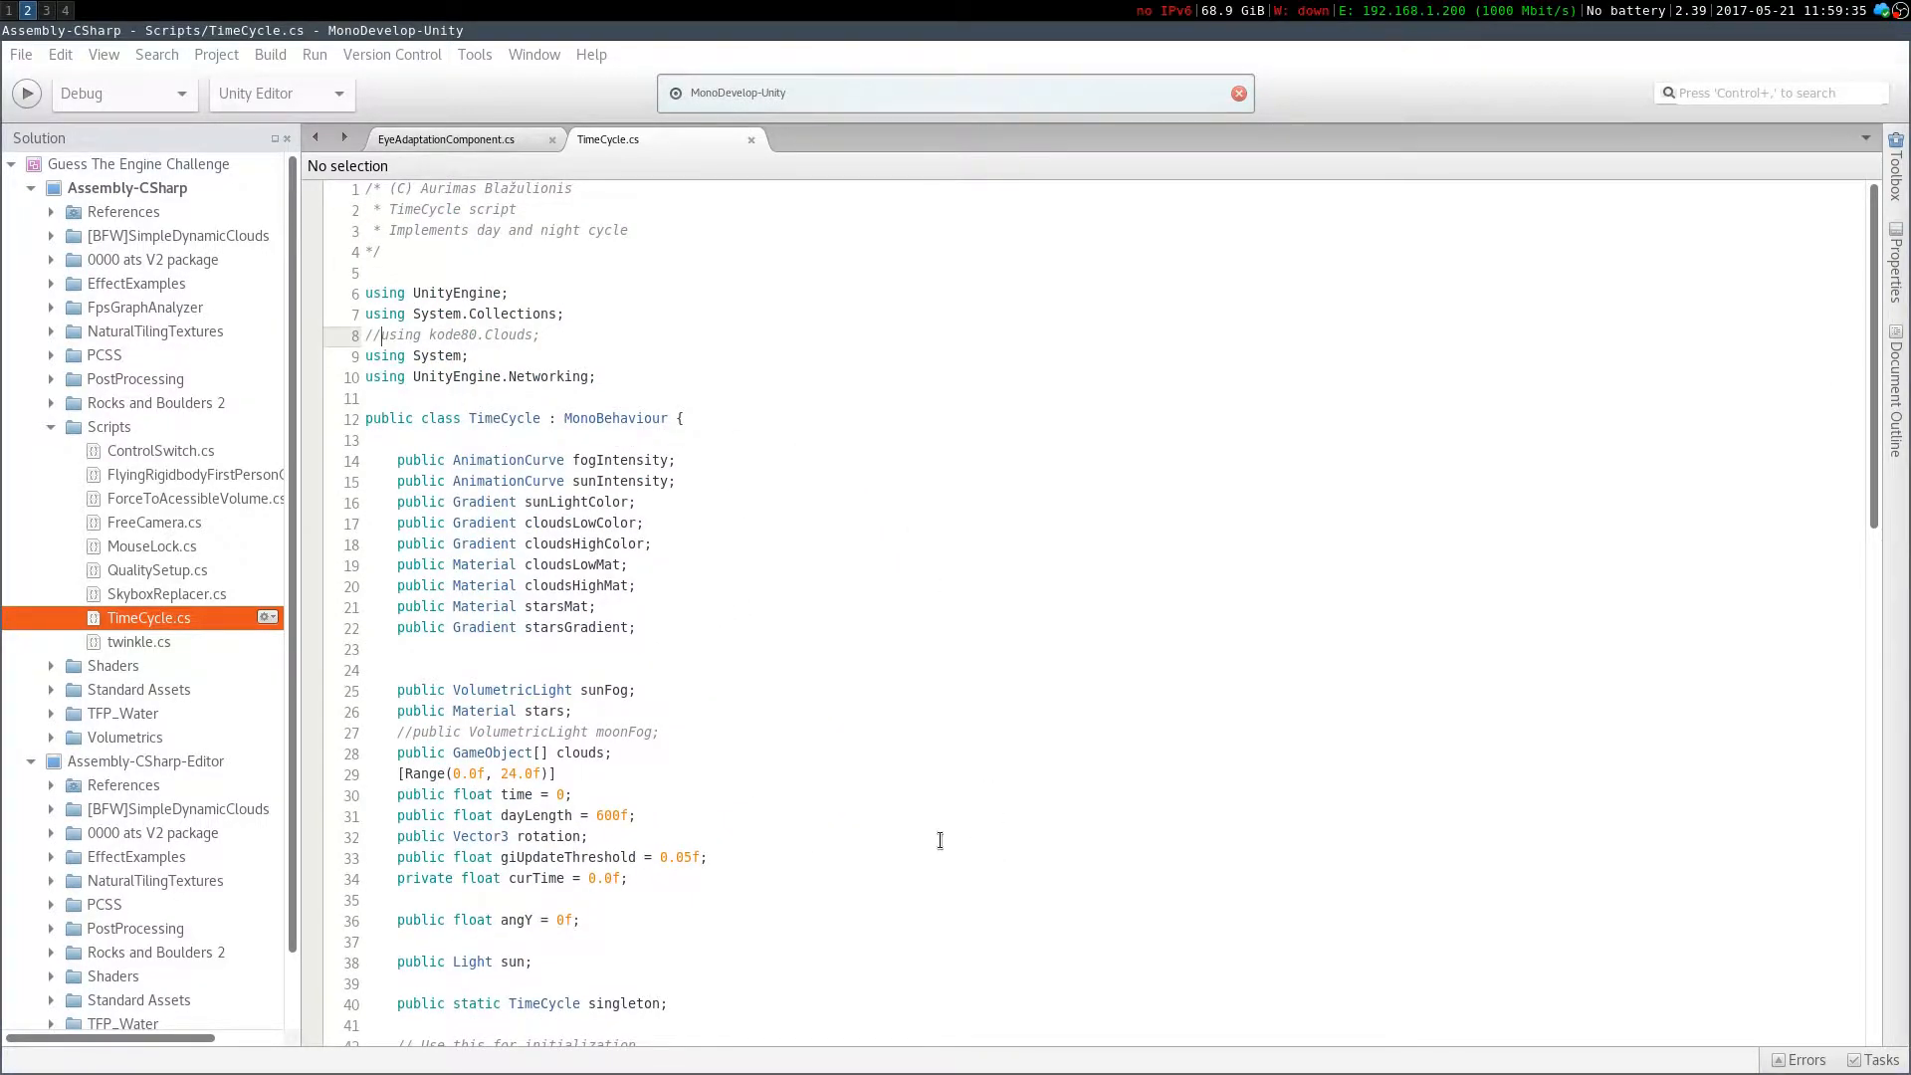
{"action": "scroll", "coordinate": [725, 597], "scroll_direction": "down", "scroll_amount": 15}
{"action": "scroll", "coordinate": [725, 597], "scroll_direction": "up", "scroll_amount": 7}
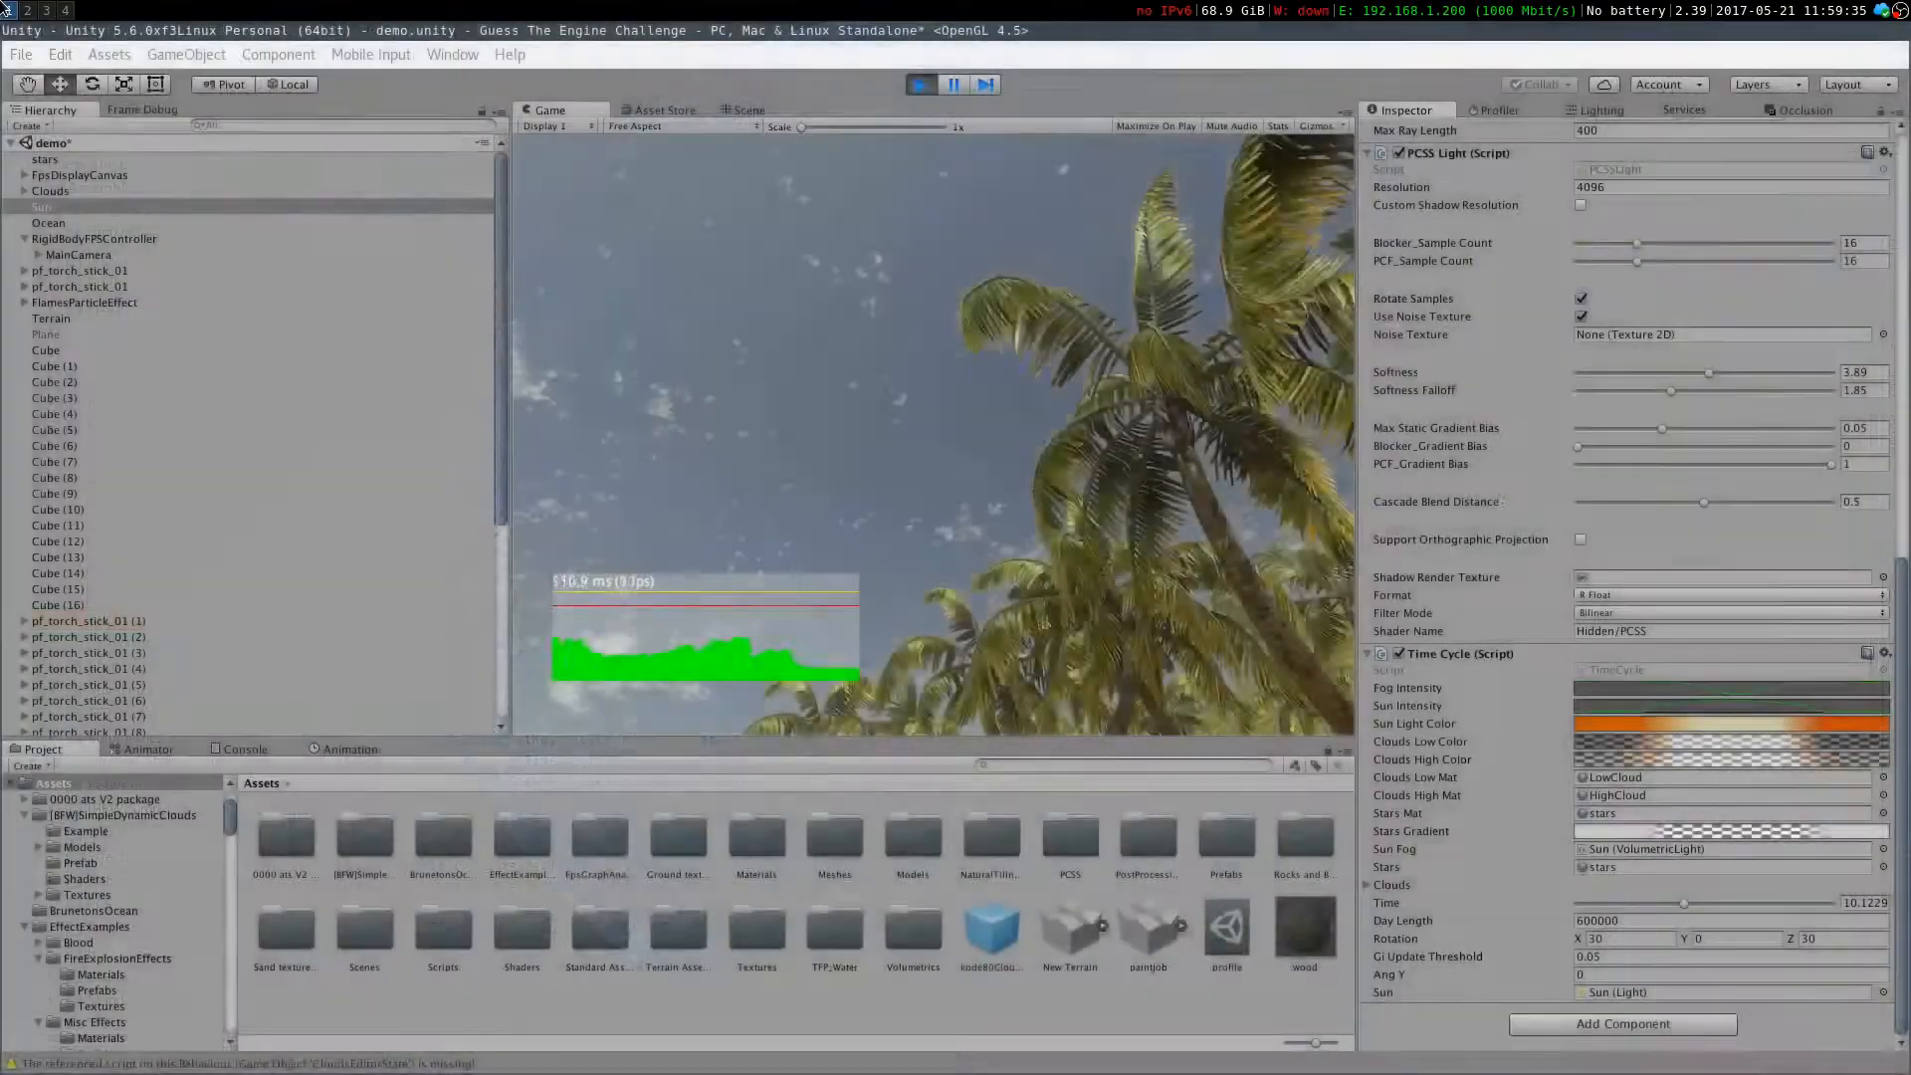
{"action": "left_click", "coordinate": [7, 10]}
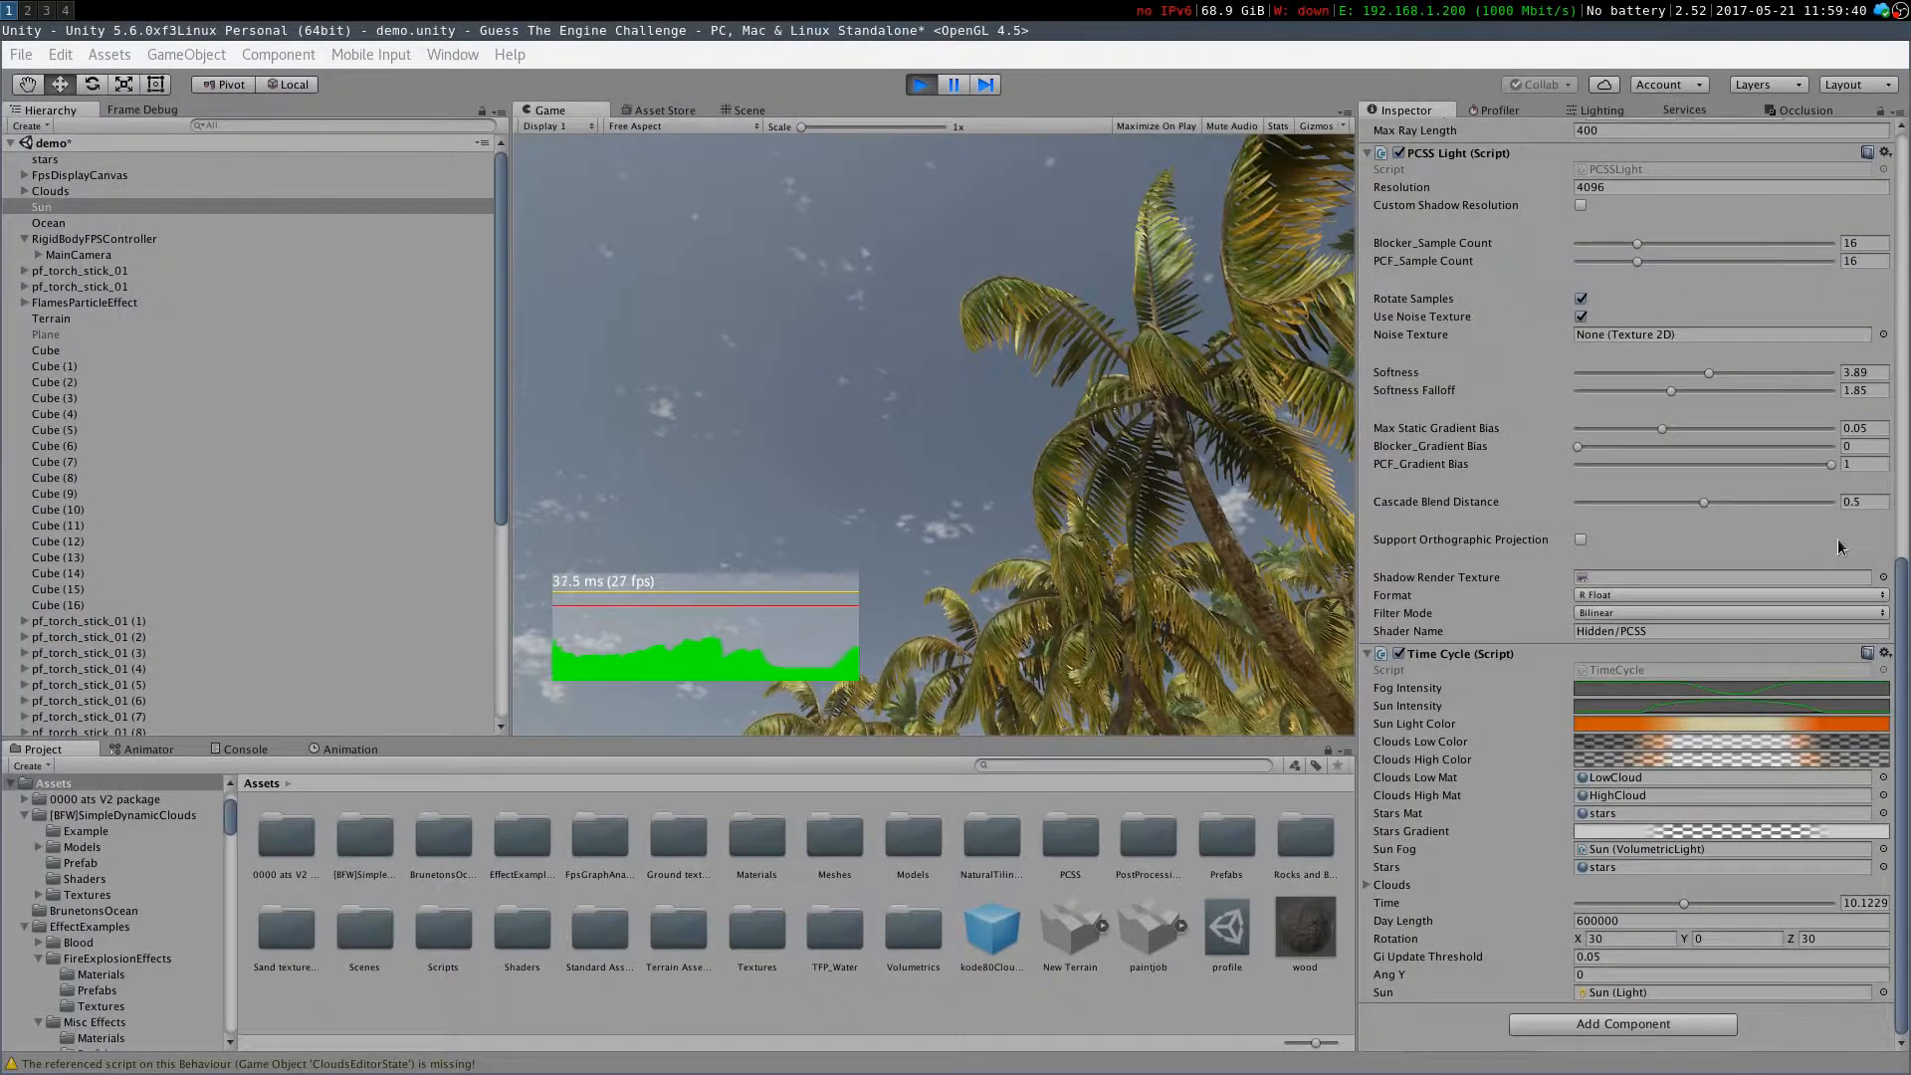
Set the Time Cycle Day Length to 600 and walk forward in Play mode to watch the sky change
{"action": "left_click", "coordinate": [1654, 920]}
{"action": "key", "text": "BackSpace"}
{"action": "key", "text": "BackSpace"}
{"action": "key", "text": "BackSpace"}
{"action": "key", "text": "BackSpace"}
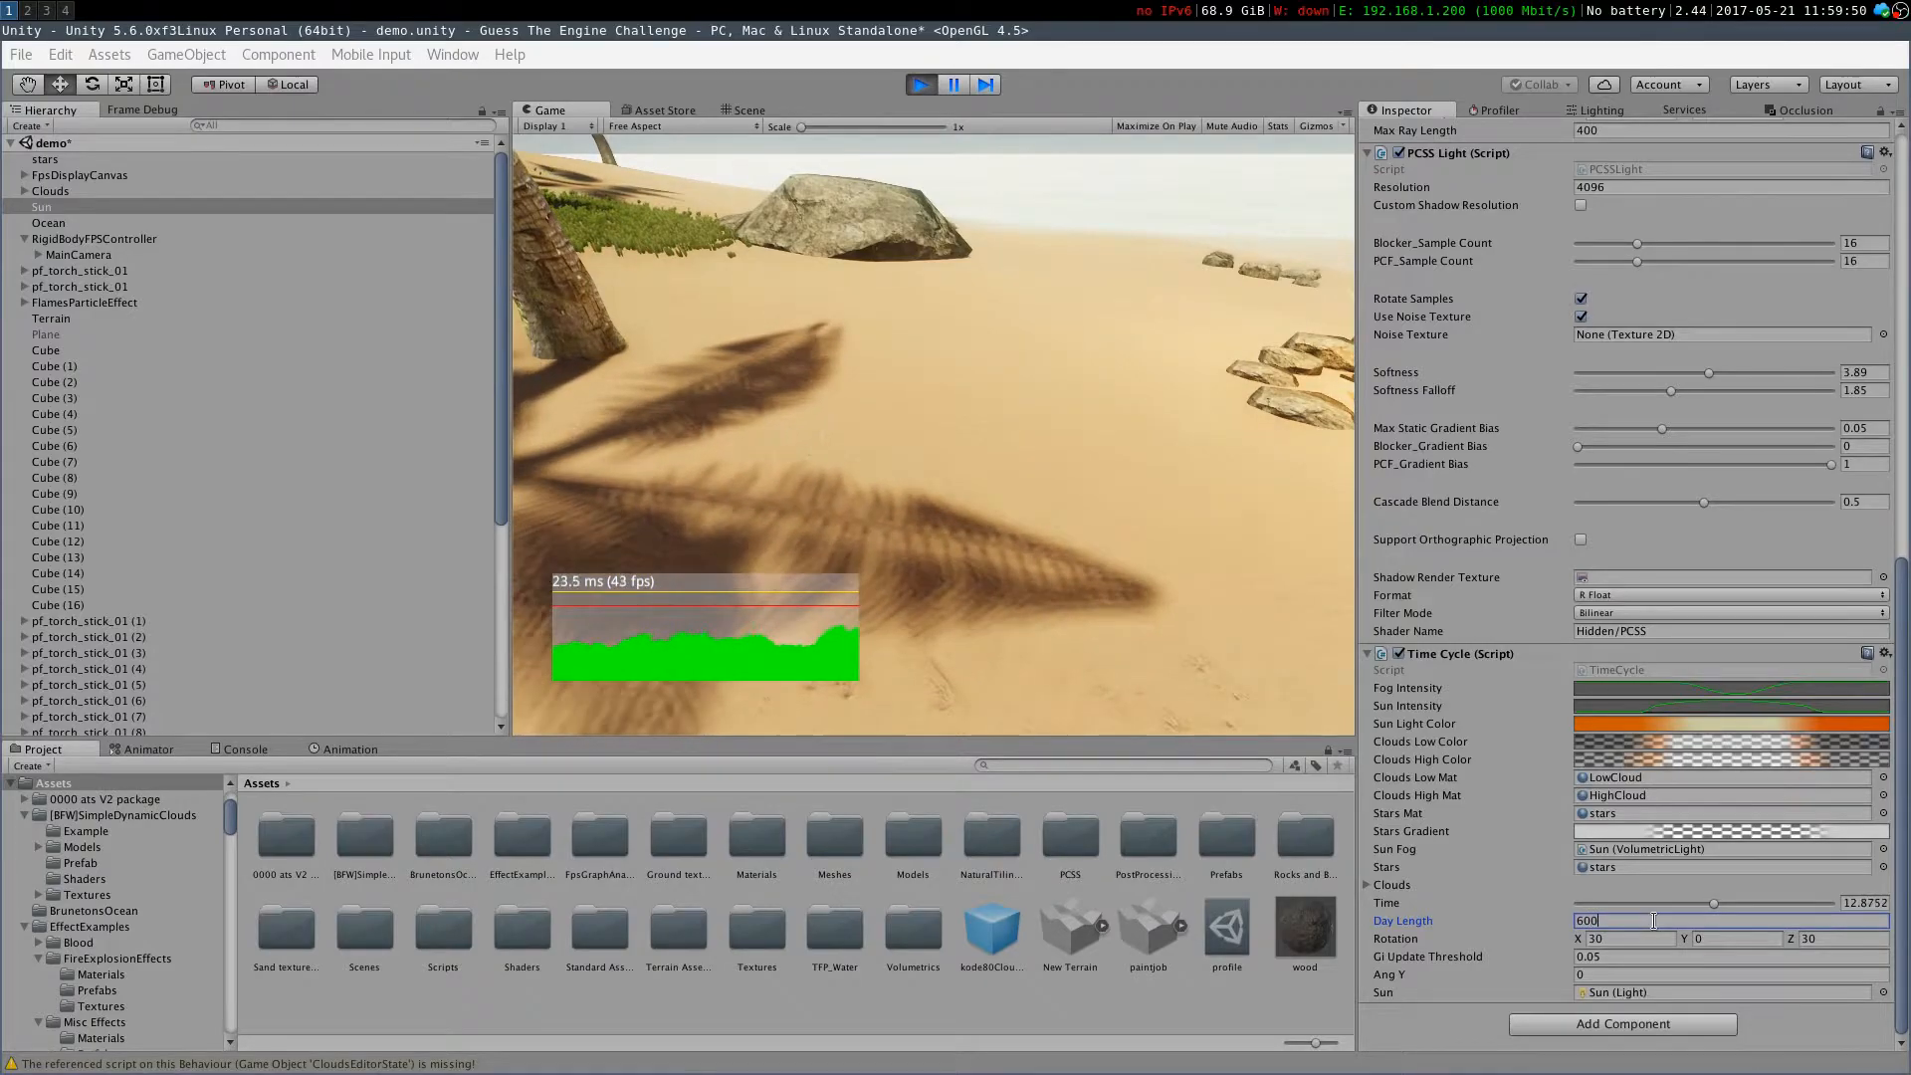
{"action": "left_click", "coordinate": [1084, 690]}
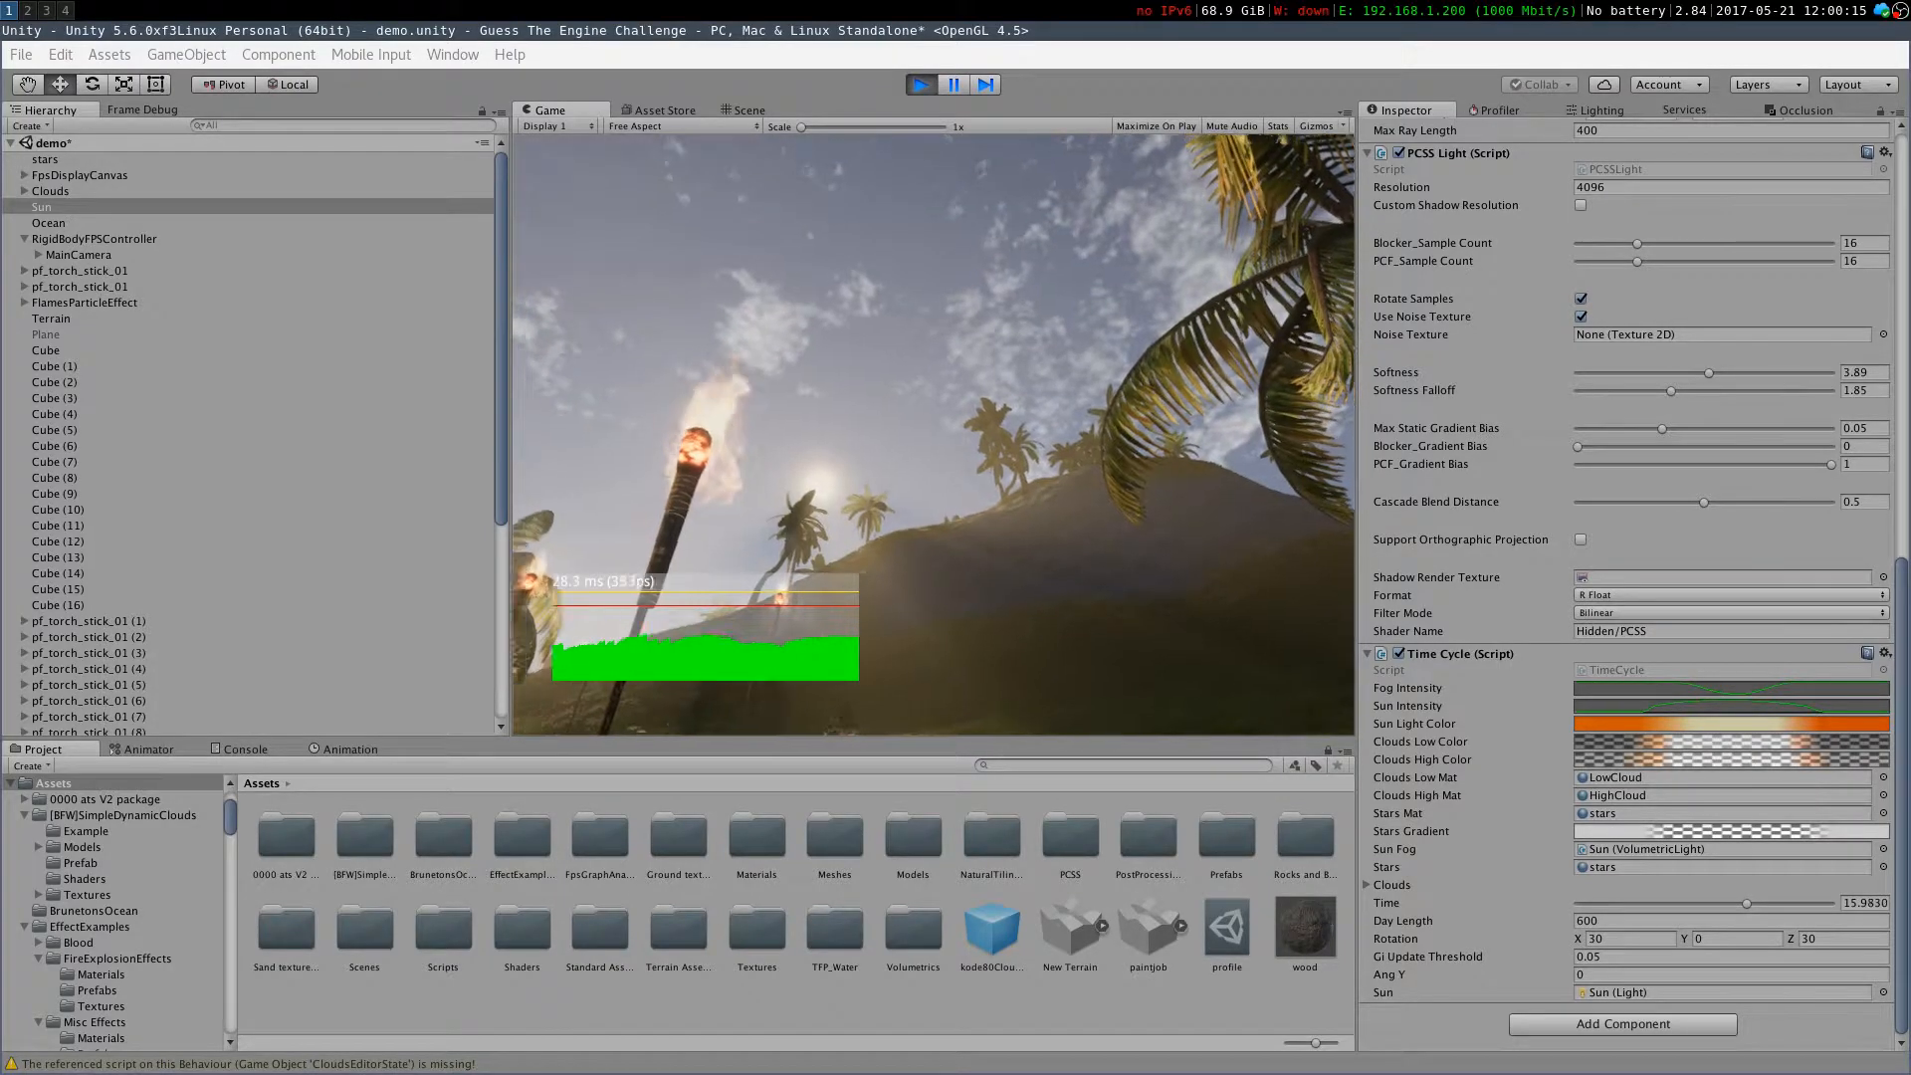
{"action": "key", "text": "w"}
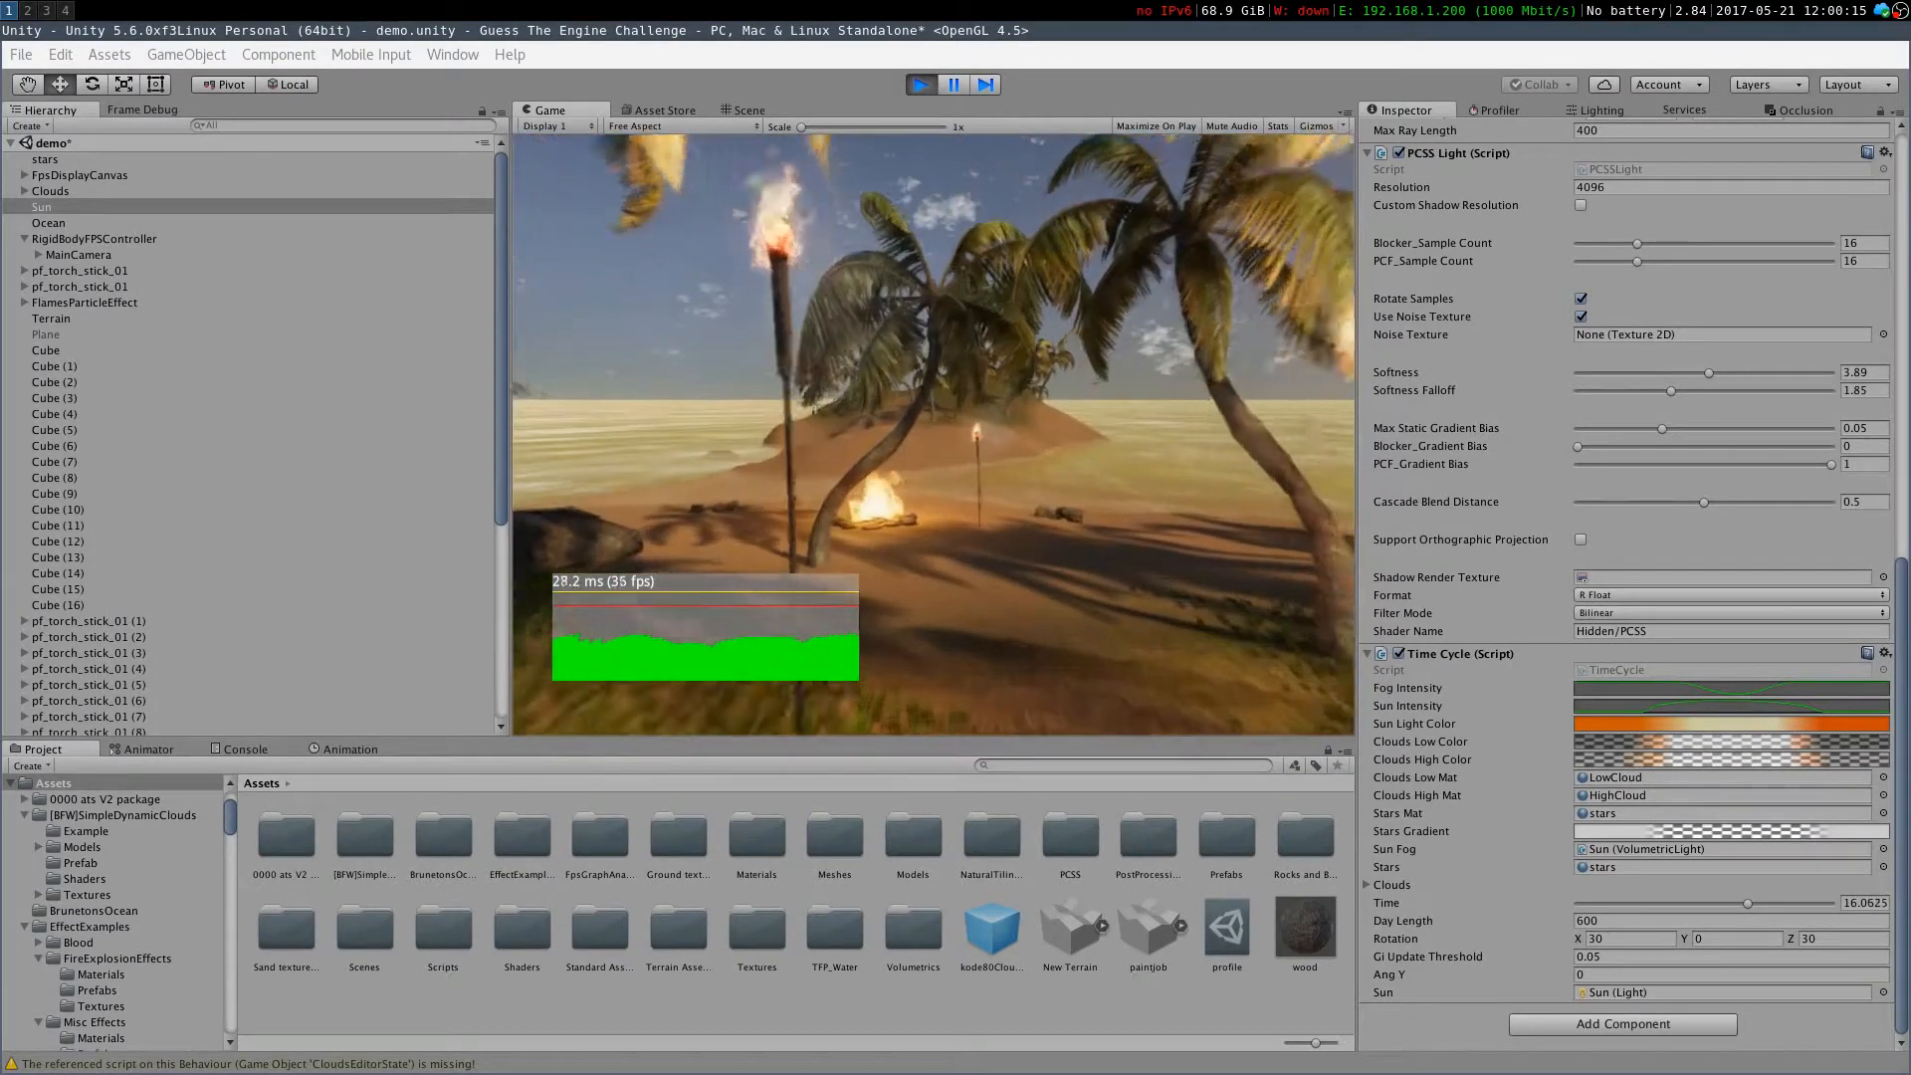
{"action": "key", "text": "w"}
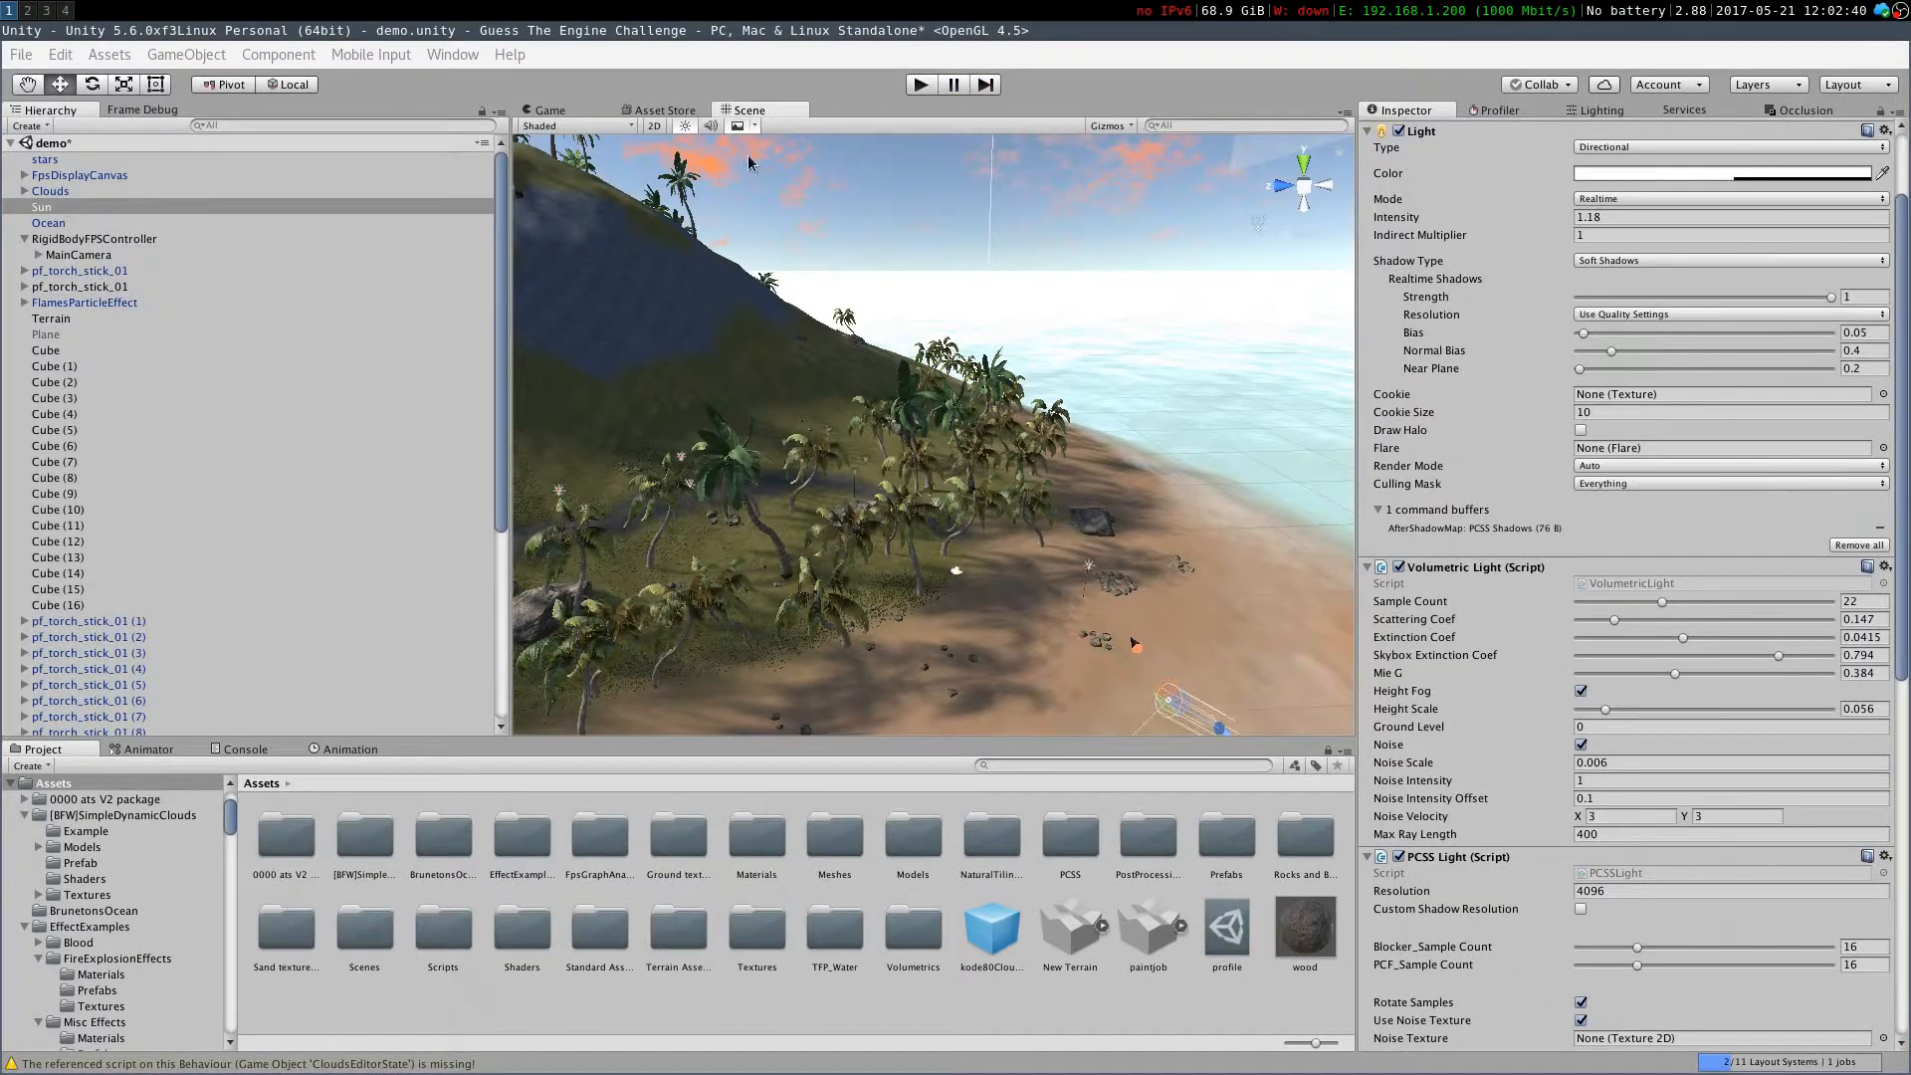
Examine the palm shadows across the island terrain in the Scene view
{"action": "right_click_drag", "start_coordinate": [668, 526], "coordinate": [873, 517]}
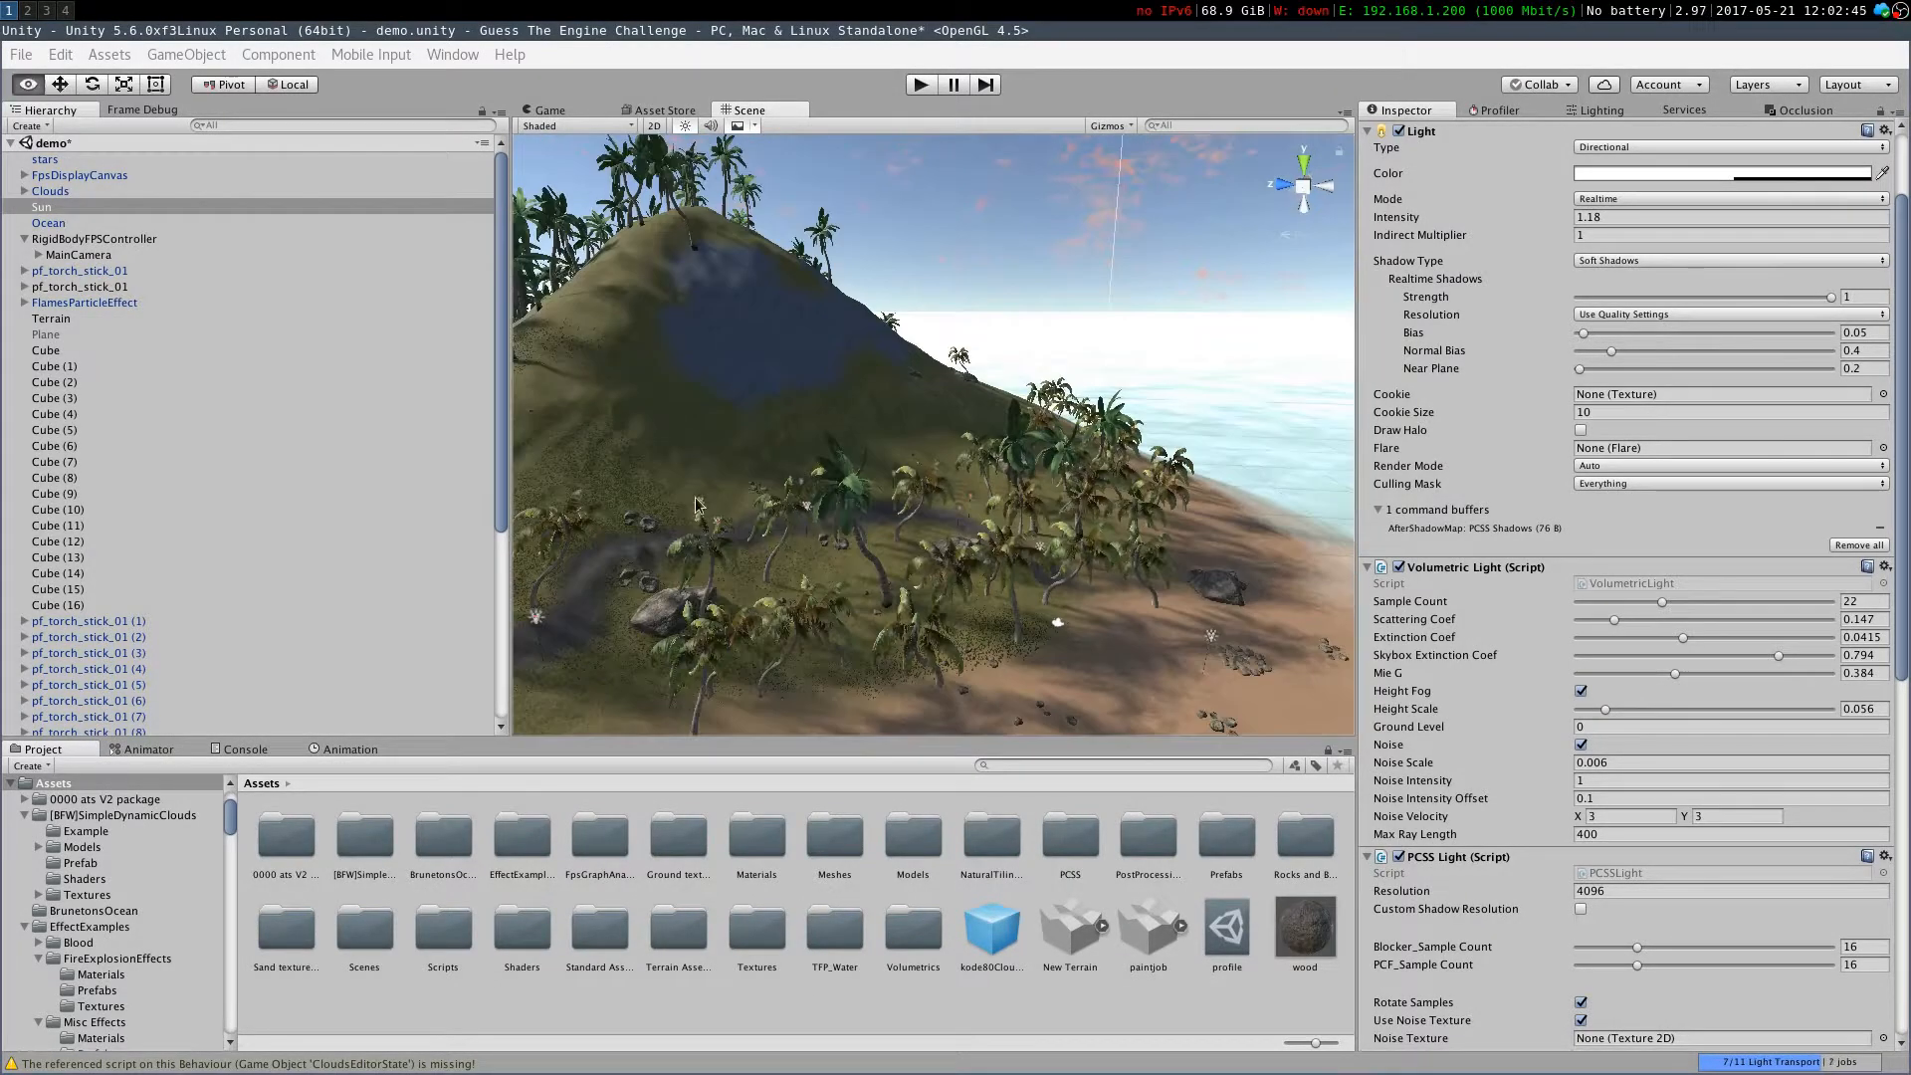
{"action": "right_click_drag", "start_coordinate": [697, 478], "coordinate": [595, 490]}
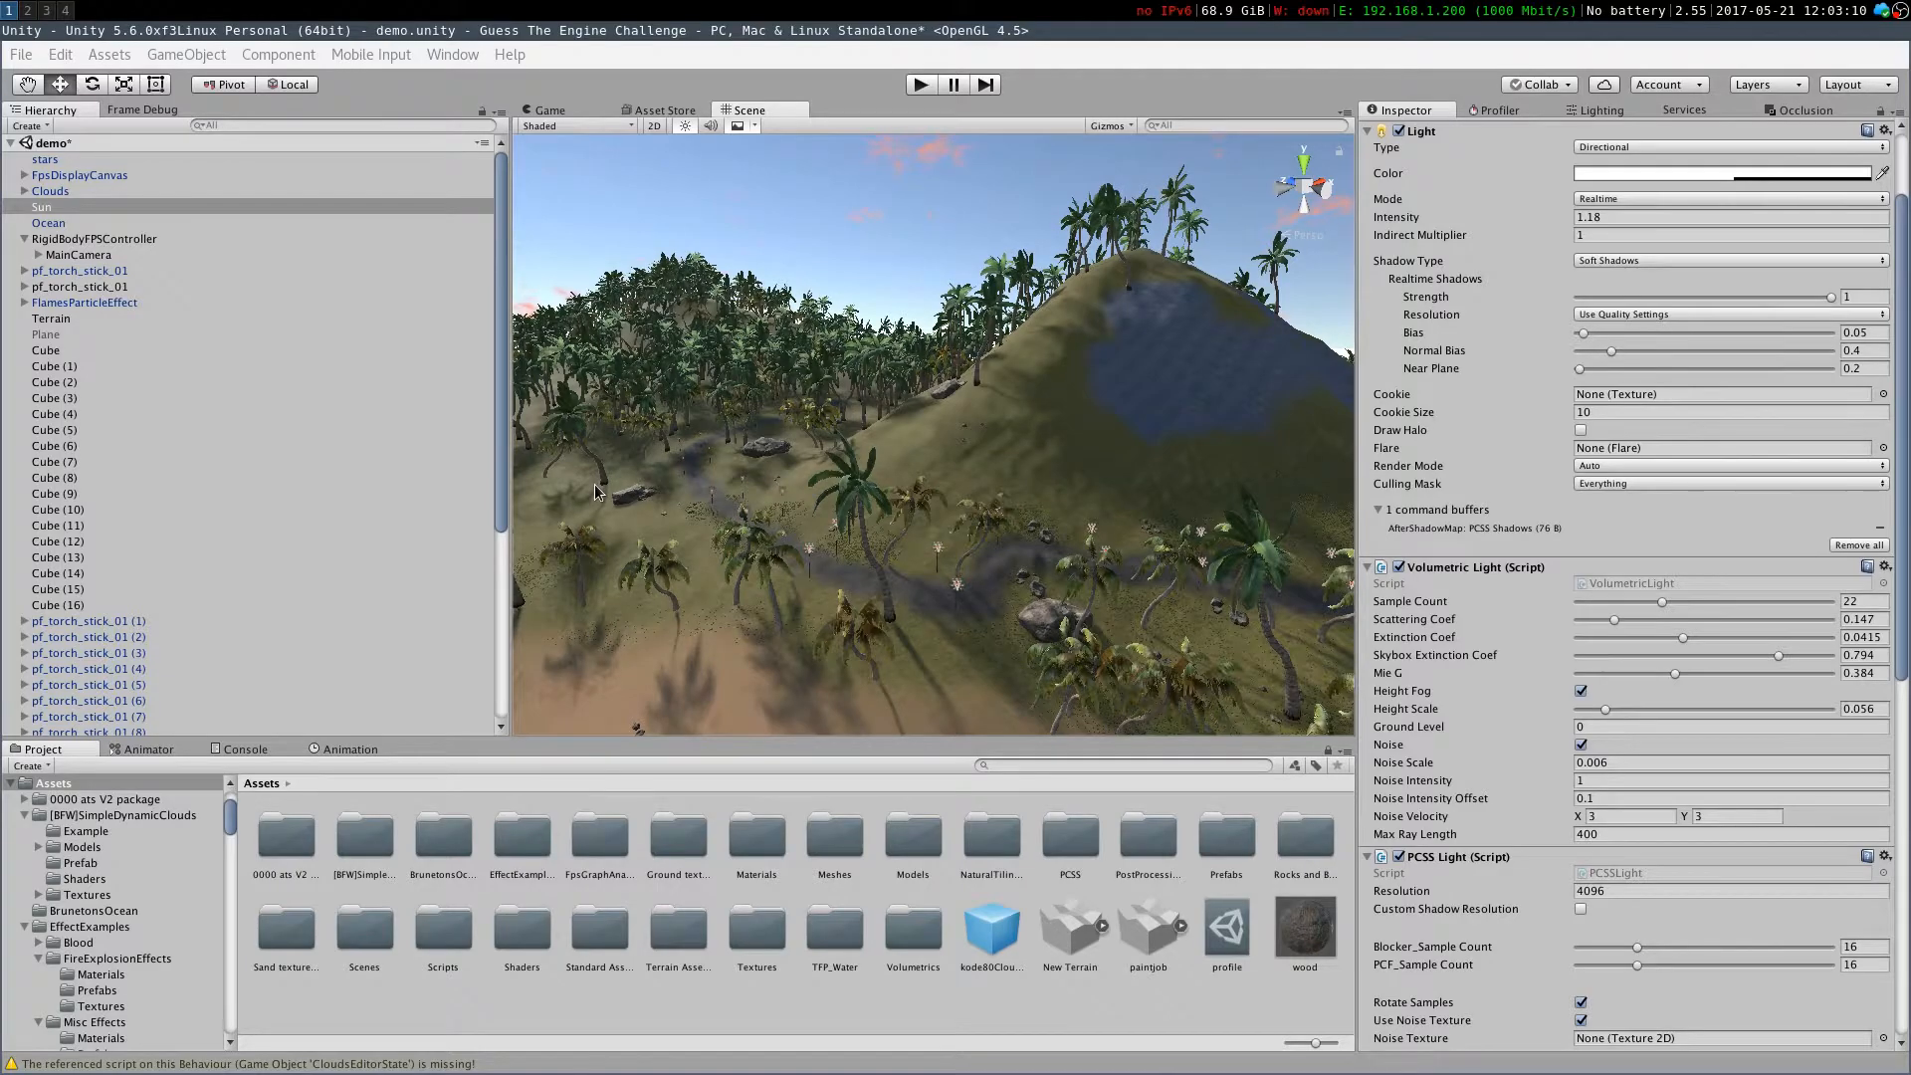
{"action": "right_click_drag", "start_coordinate": [846, 418], "coordinate": [708, 503]}
{"action": "right_click_drag", "start_coordinate": [846, 492], "coordinate": [888, 604]}
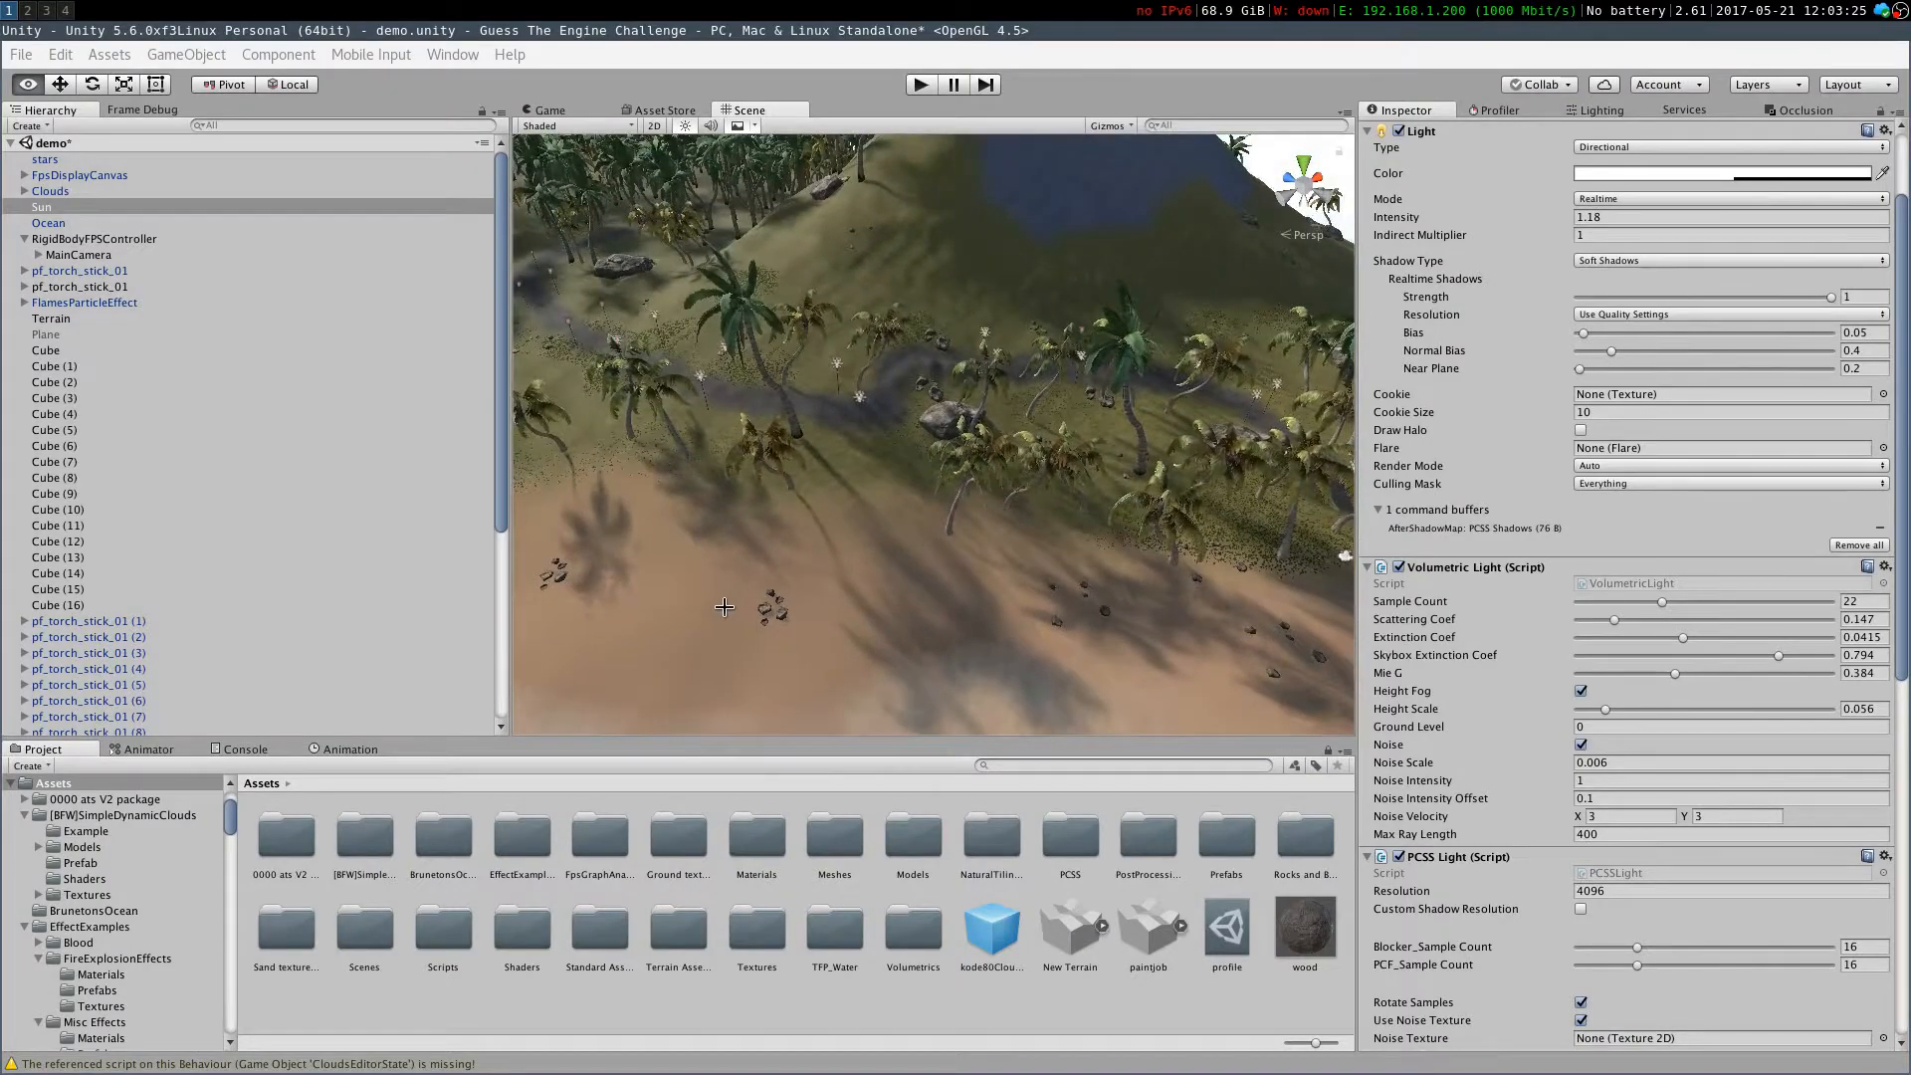
{"action": "right_click_drag", "start_coordinate": [538, 646], "coordinate": [545, 652]}
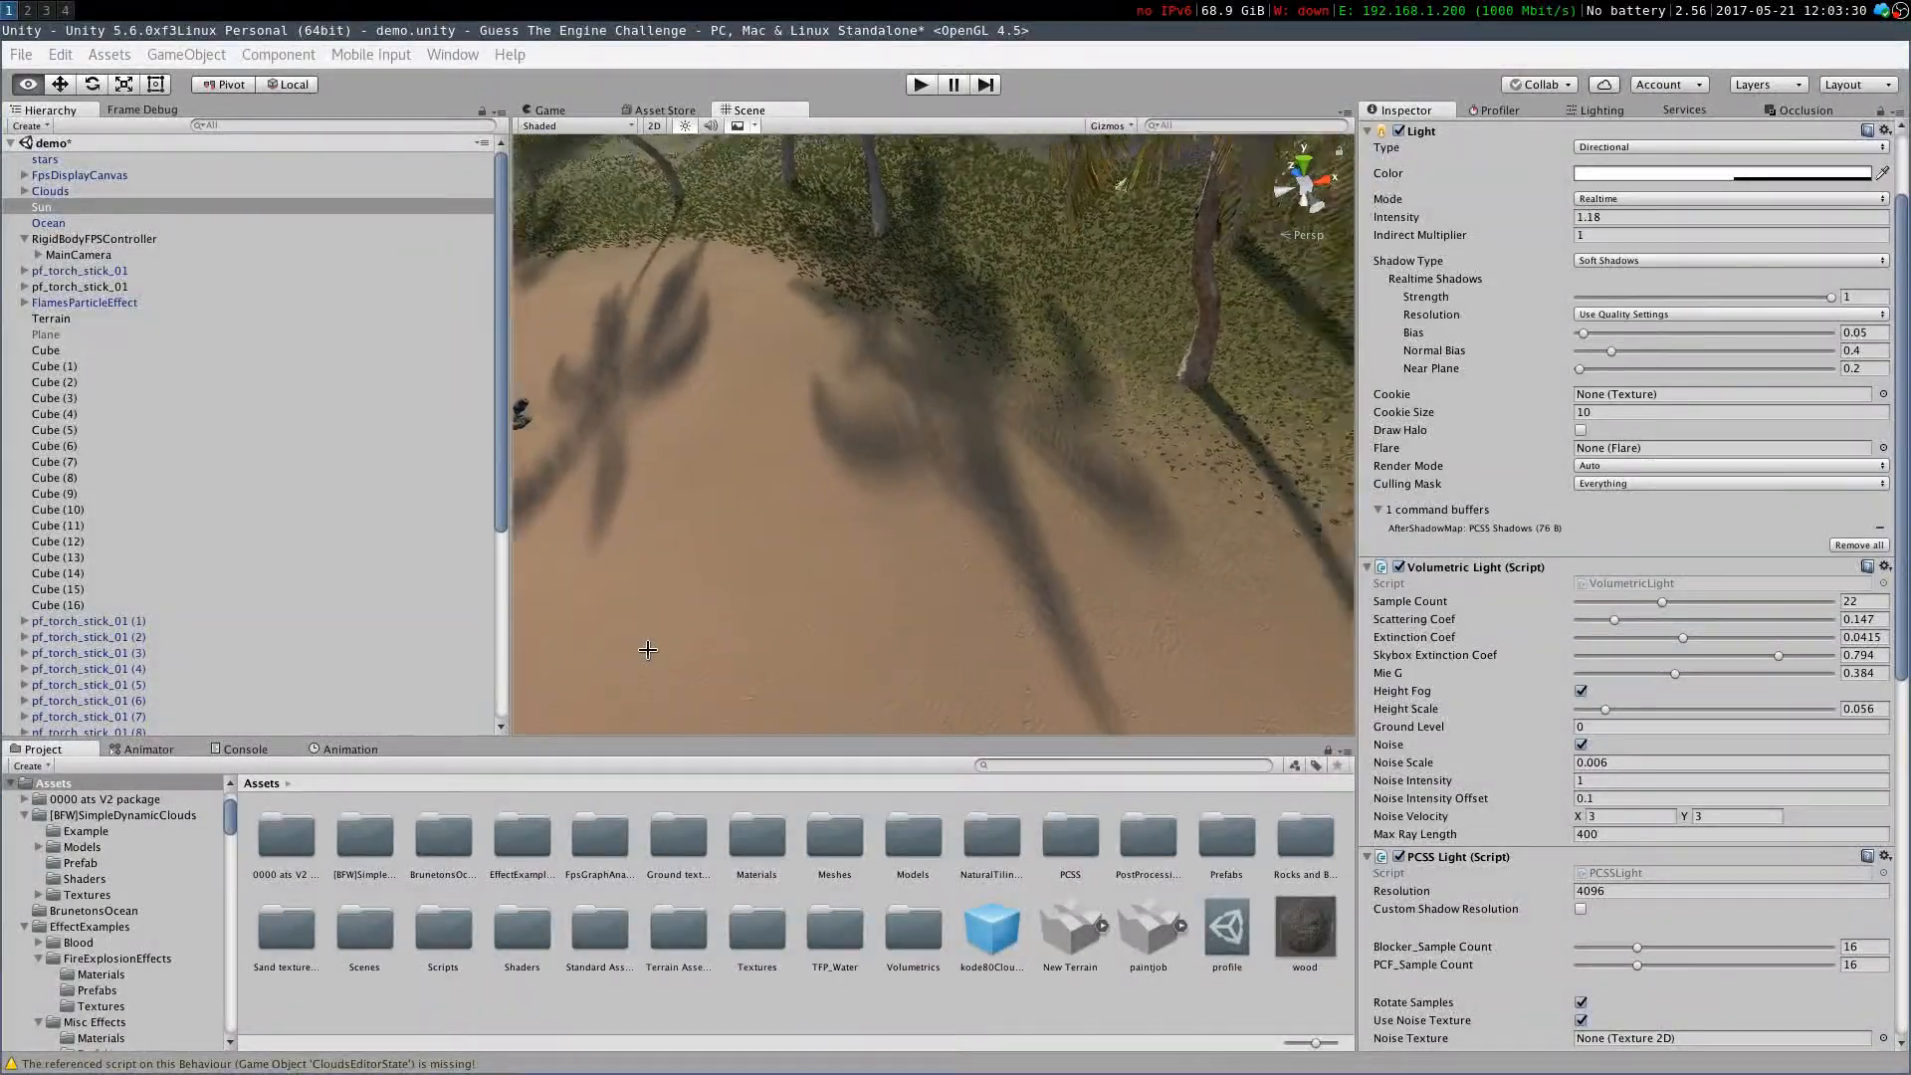
{"action": "right_click_drag", "start_coordinate": [646, 524], "coordinate": [1007, 585]}
{"action": "scroll", "coordinate": [1411, 587], "scroll_direction": "down", "scroll_amount": 8}
{"action": "scroll", "coordinate": [1567, 634], "scroll_direction": "up", "scroll_amount": 10}
{"action": "right_click_drag", "start_coordinate": [1264, 597], "coordinate": [1074, 672]}
Look over the beach and shoreline around the Sun light in the Scene view
{"action": "key", "text": "w"}
{"action": "right_click_drag", "start_coordinate": [1418, 707], "coordinate": [795, 519]}
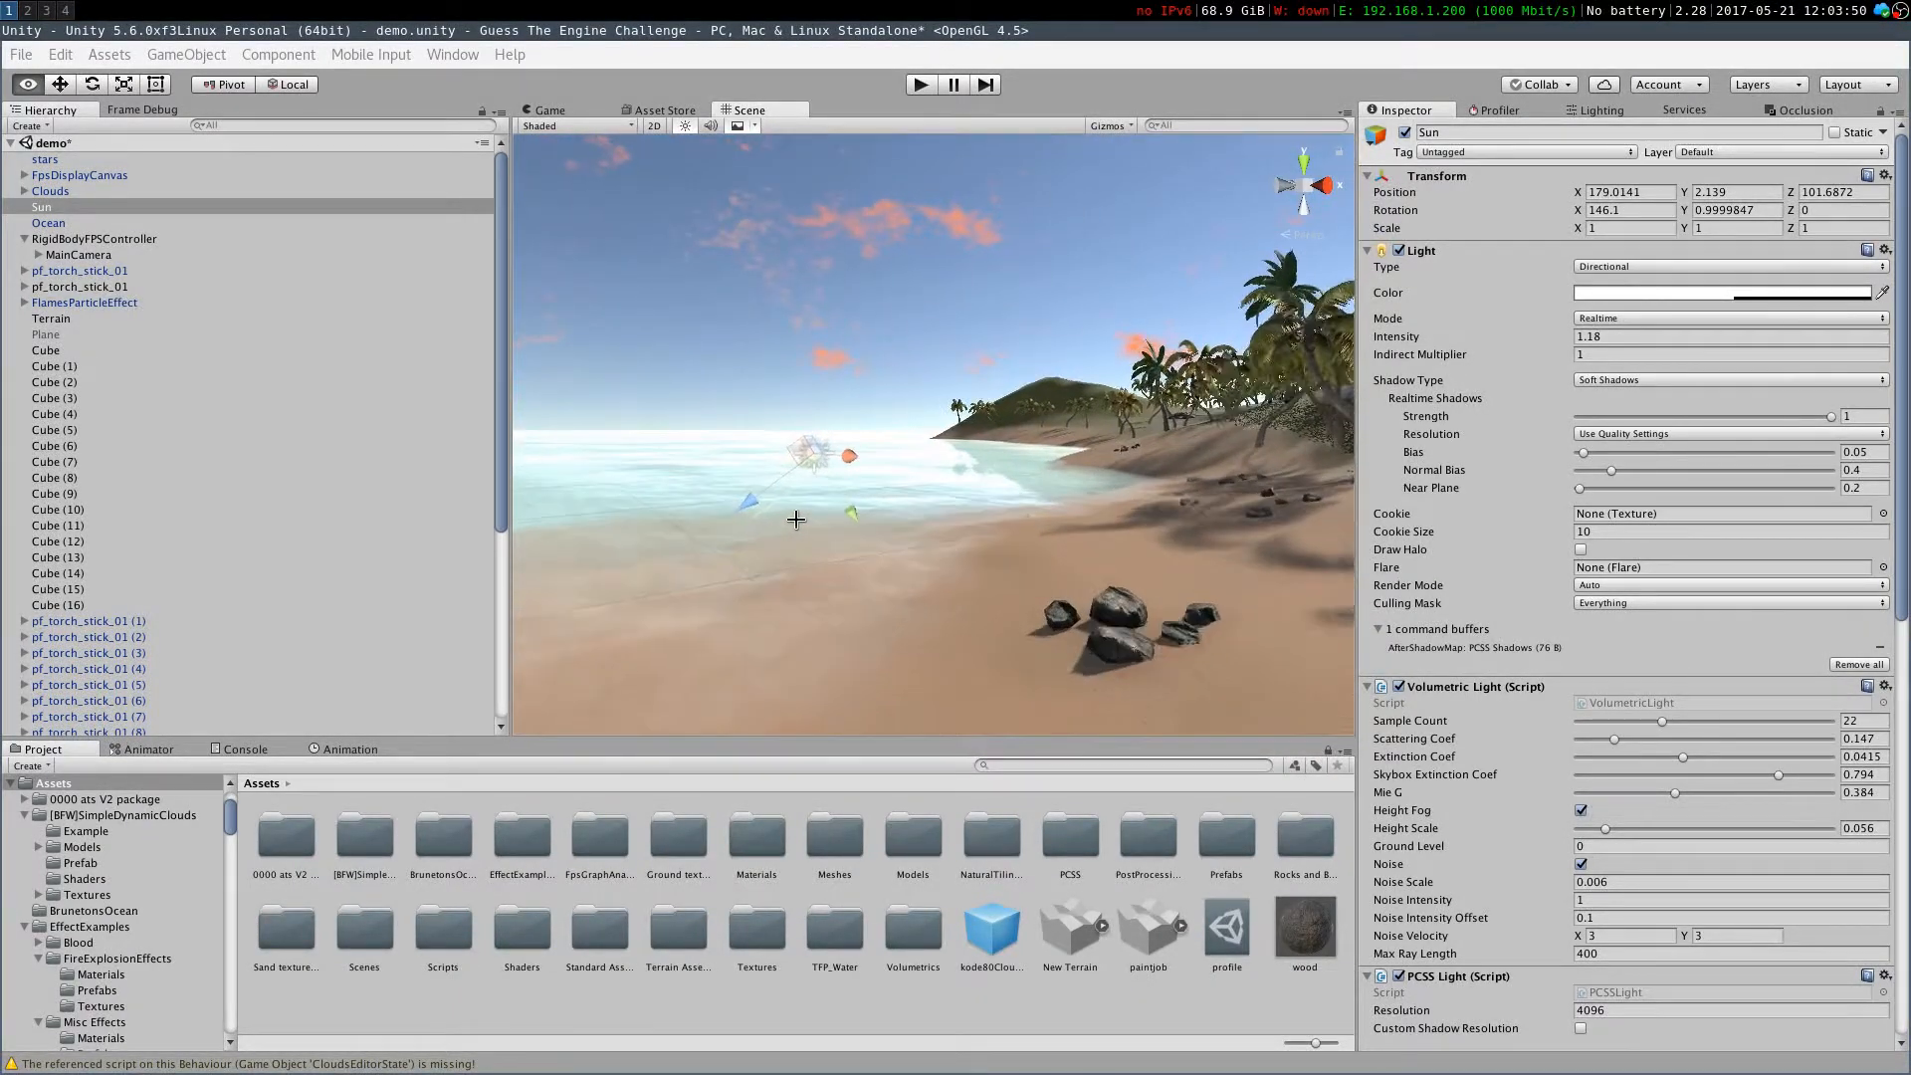
{"action": "mouse_move", "coordinate": [627, 535]}
{"action": "right_mouse_down"}
{"action": "mouse_move", "coordinate": [845, 541]}
{"action": "mouse_move", "coordinate": [597, 529]}
{"action": "mouse_move", "coordinate": [1279, 506]}
{"action": "mouse_move", "coordinate": [814, 700]}
{"action": "mouse_move", "coordinate": [655, 588]}
{"action": "mouse_move", "coordinate": [1207, 550]}
{"action": "mouse_move", "coordinate": [1173, 565]}
{"action": "mouse_move", "coordinate": [439, 427]}
{"action": "mouse_move", "coordinate": [1235, 634]}
{"action": "mouse_move", "coordinate": [898, 609]}
{"action": "right_mouse_up"}
{"action": "key", "text": "w"}
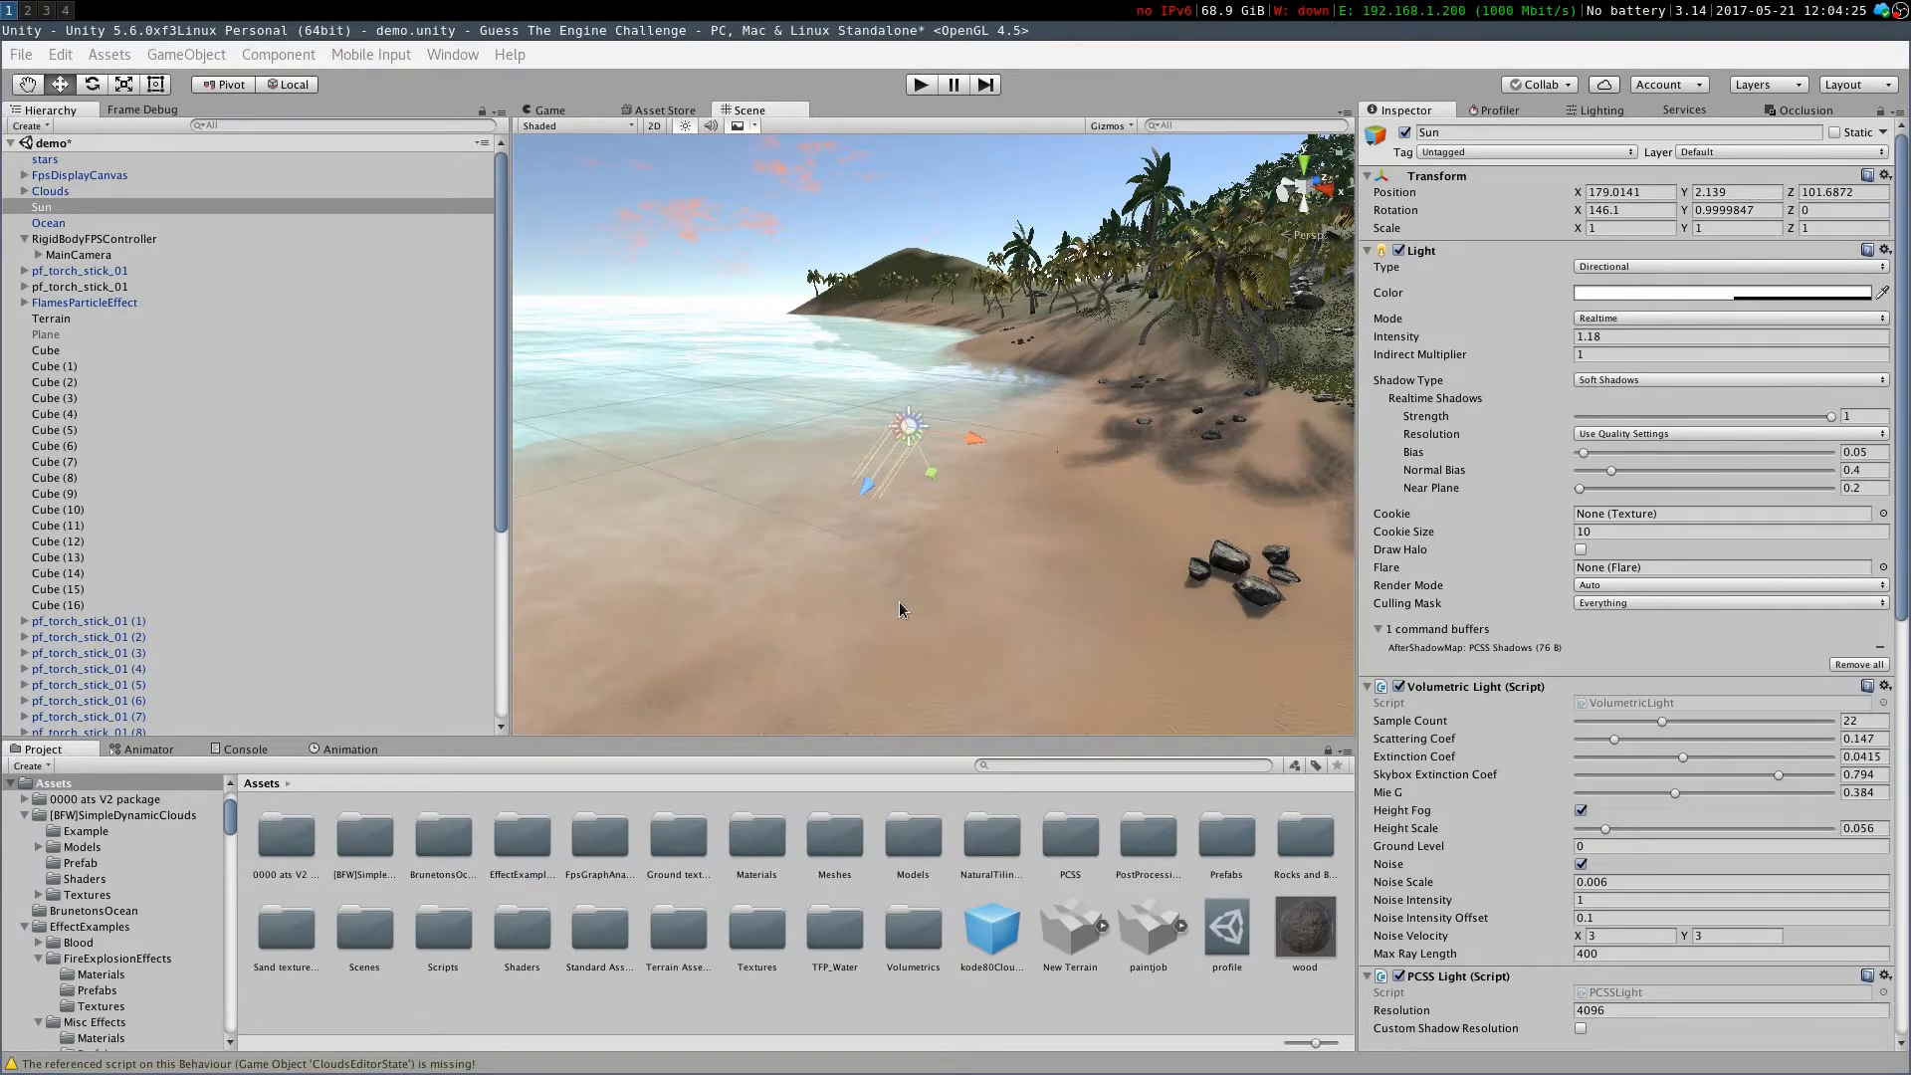
{"action": "right_click_drag", "start_coordinate": [1011, 546], "coordinate": [1301, 575]}
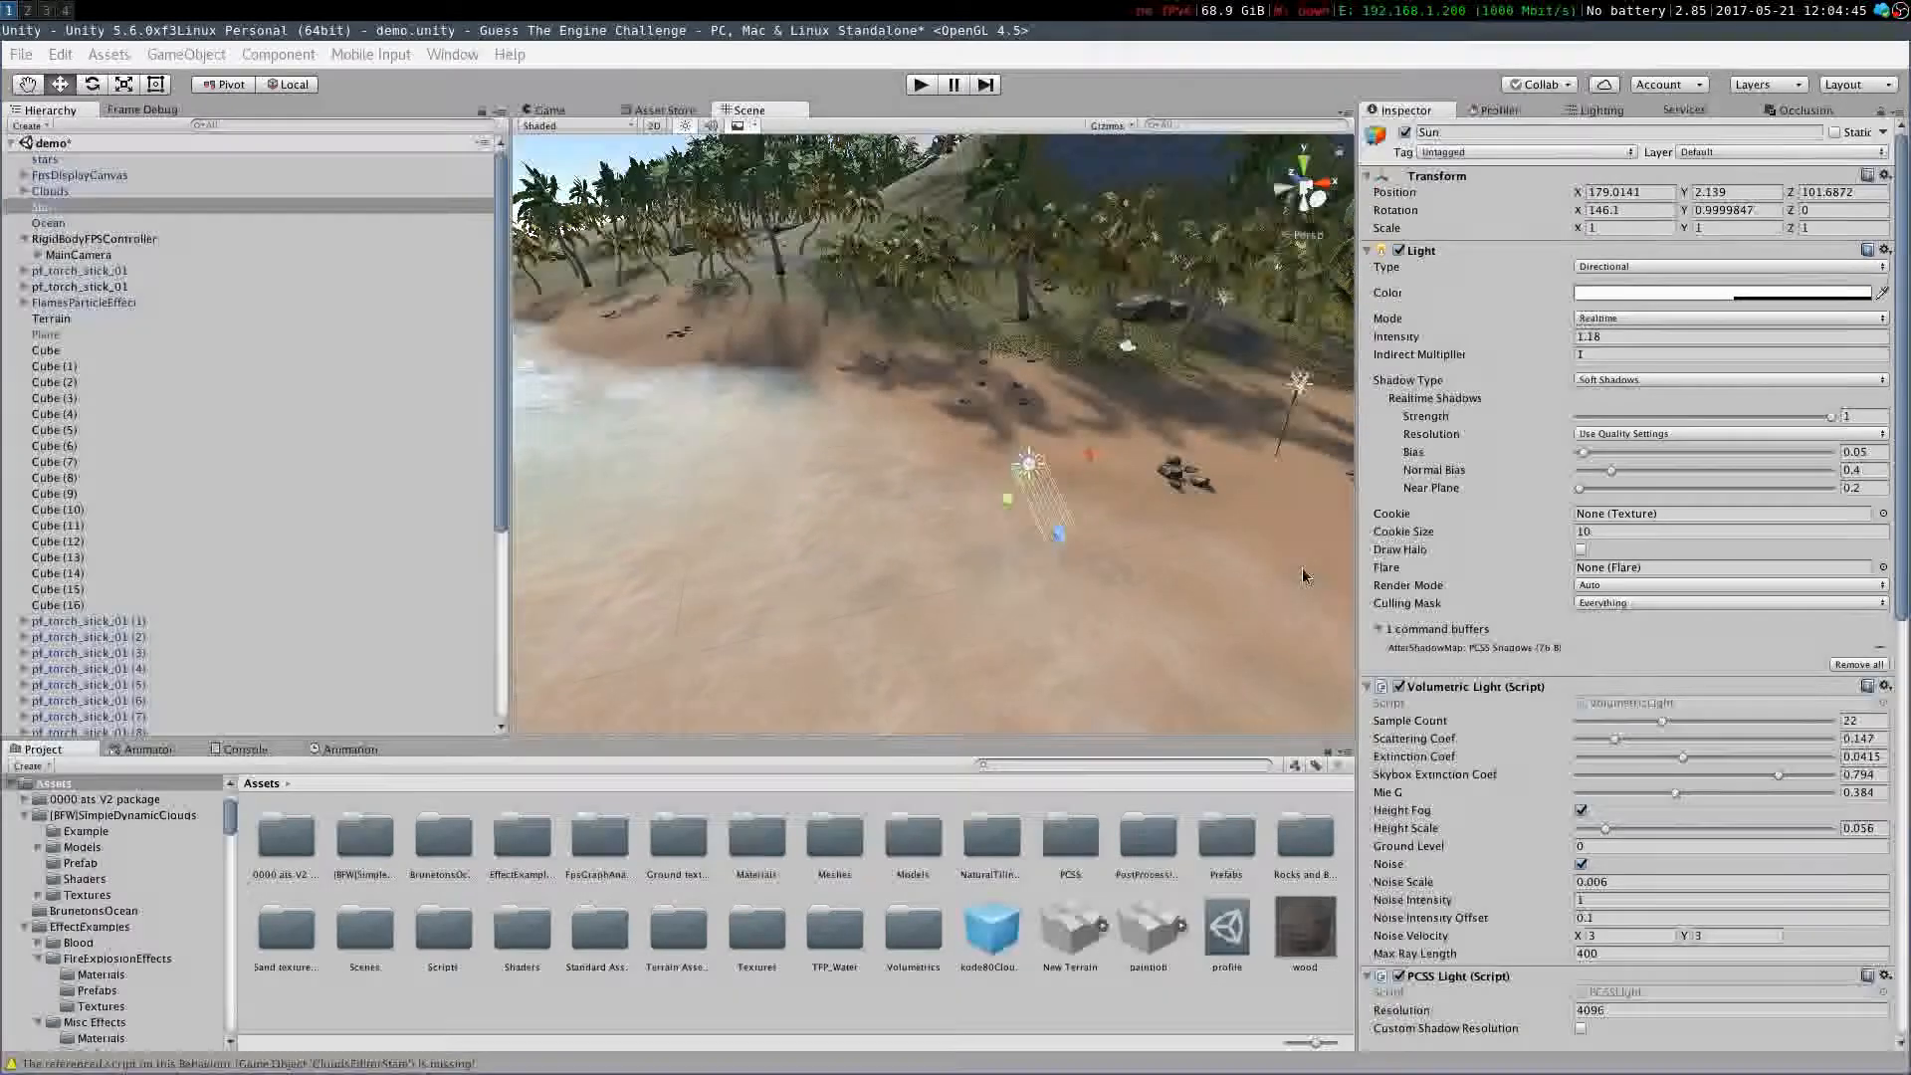
{"action": "right_click_drag", "start_coordinate": [1222, 503], "coordinate": [920, 413]}
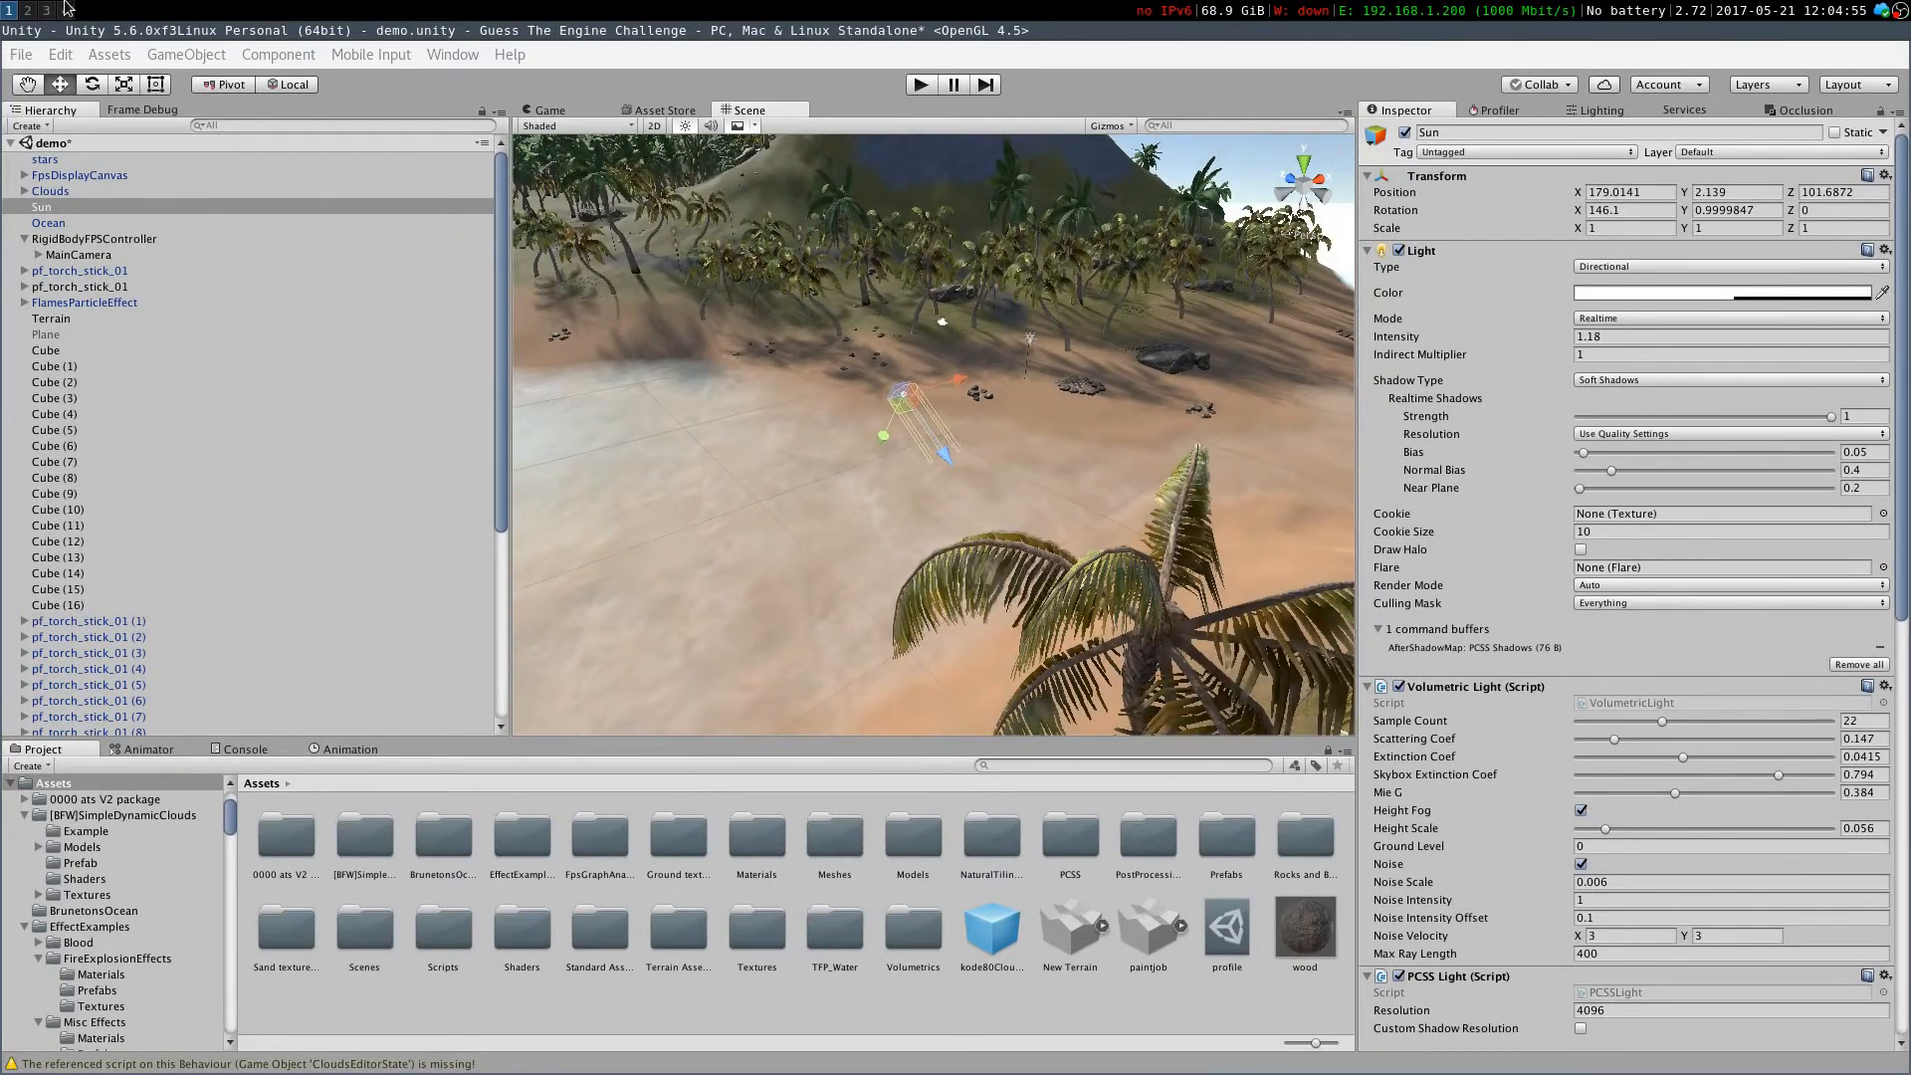